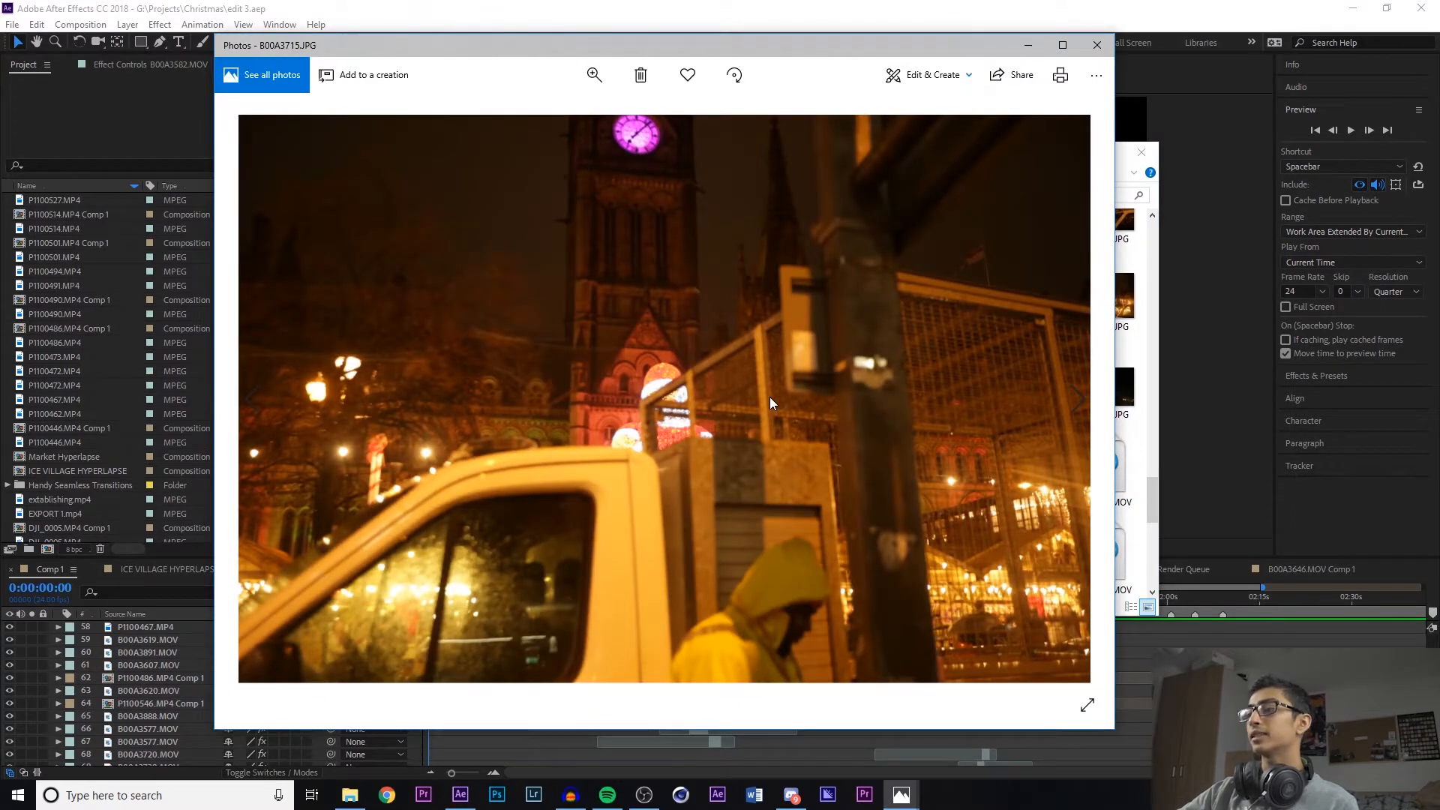
# Close the photo preview and look through the remaining photos and clips in the DAY 1 folder
pyautogui.click(1096, 52)
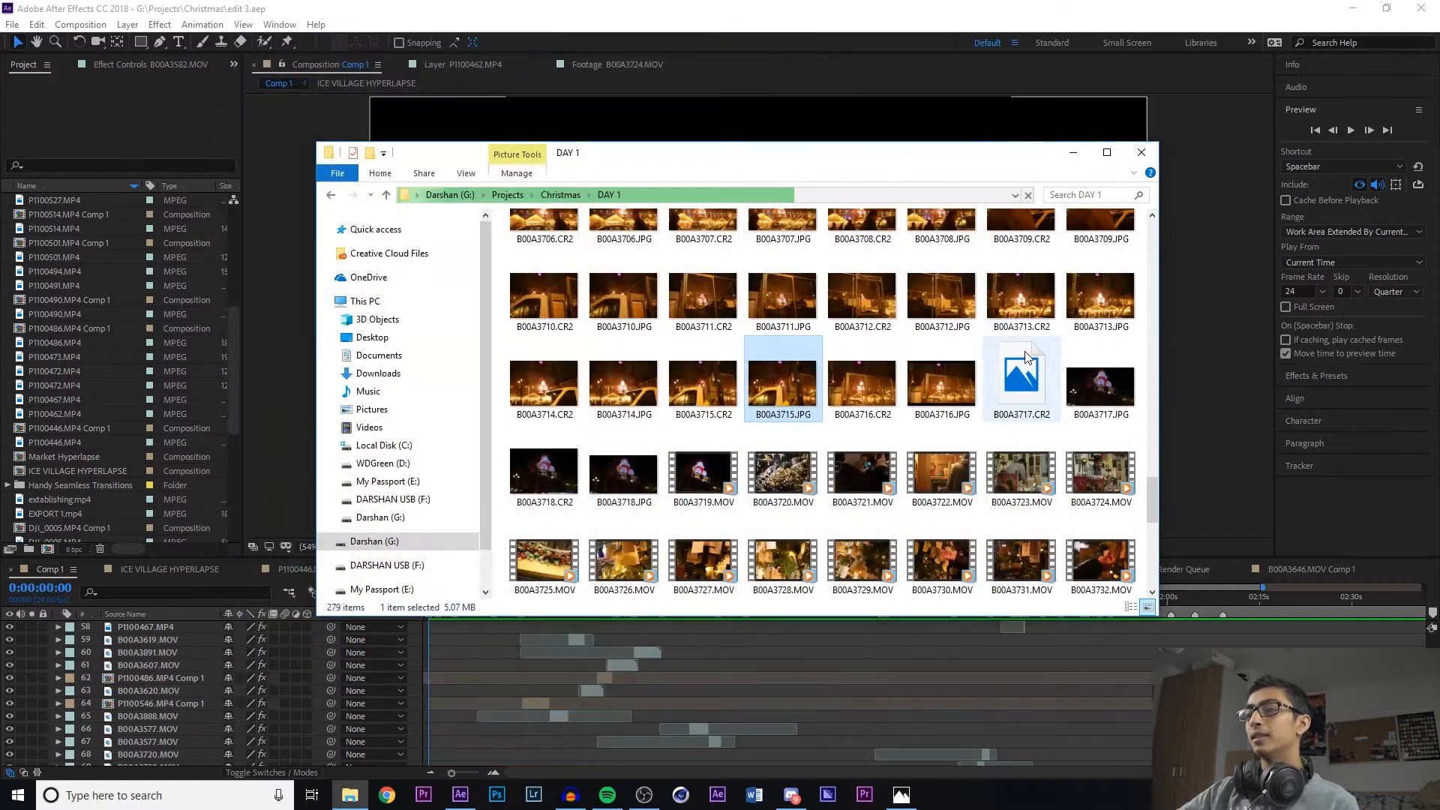
pyautogui.scroll(3, 886, 415)
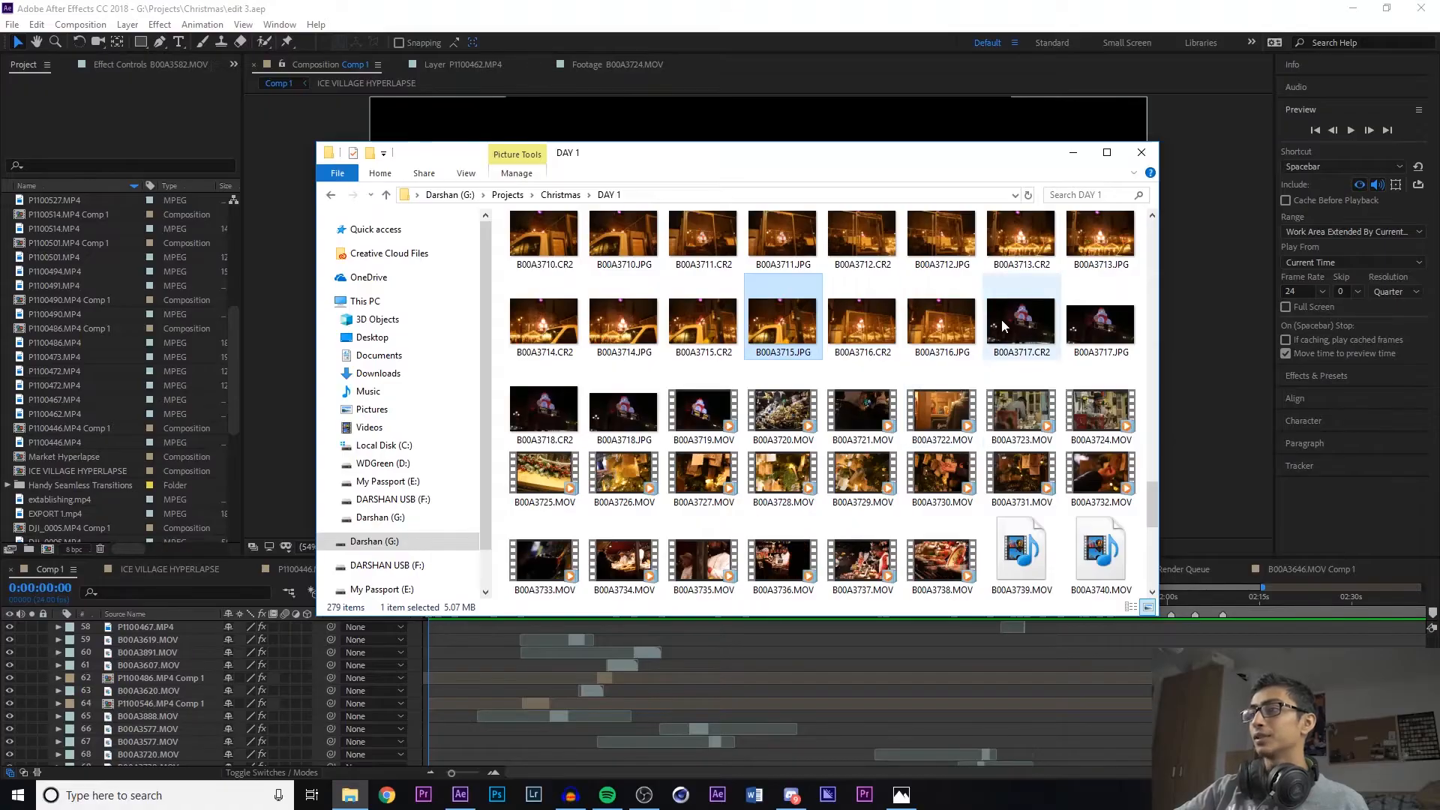
pyautogui.scroll(-1, 852, 426)
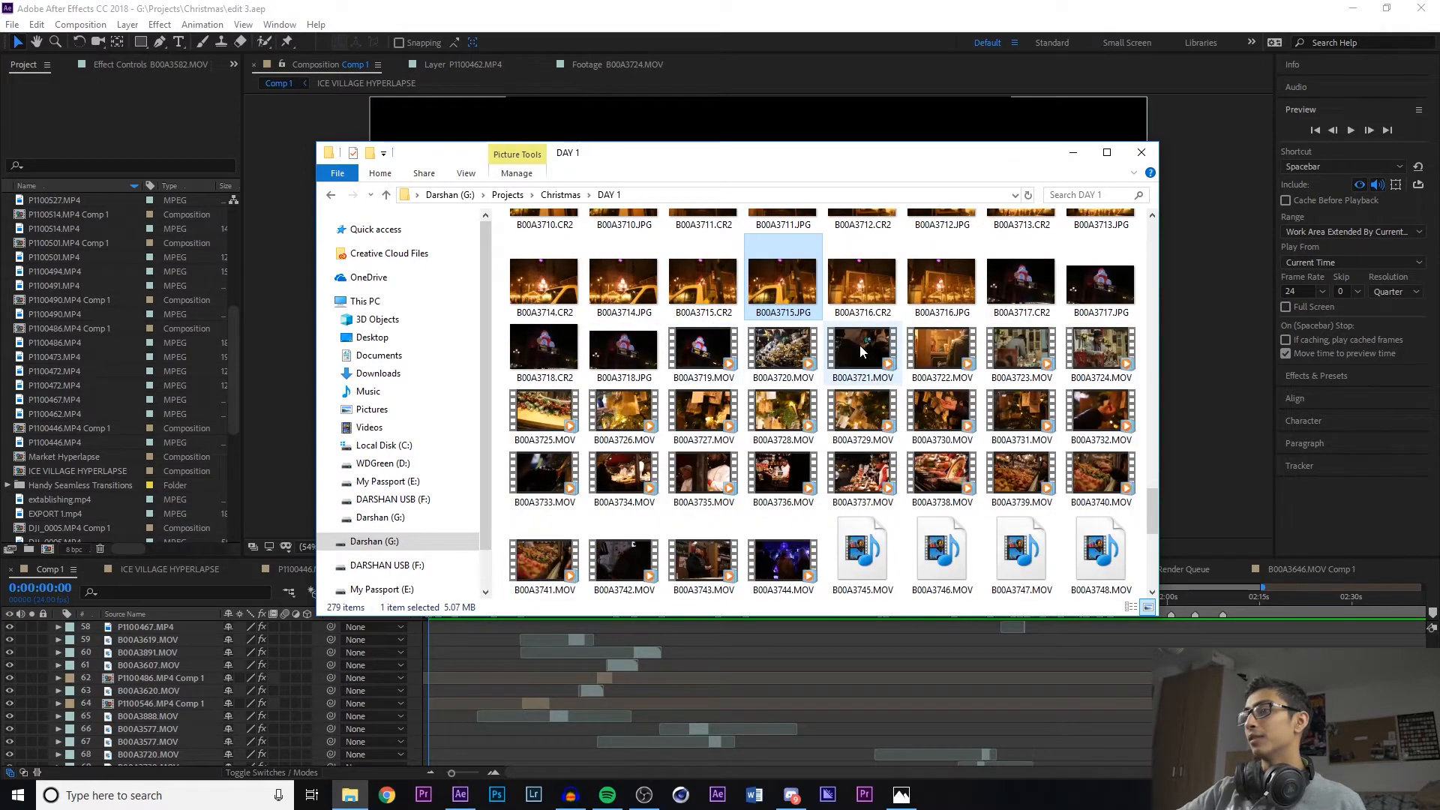
pyautogui.scroll(-3, 1020, 385)
pyautogui.scroll(-1, 759, 324)
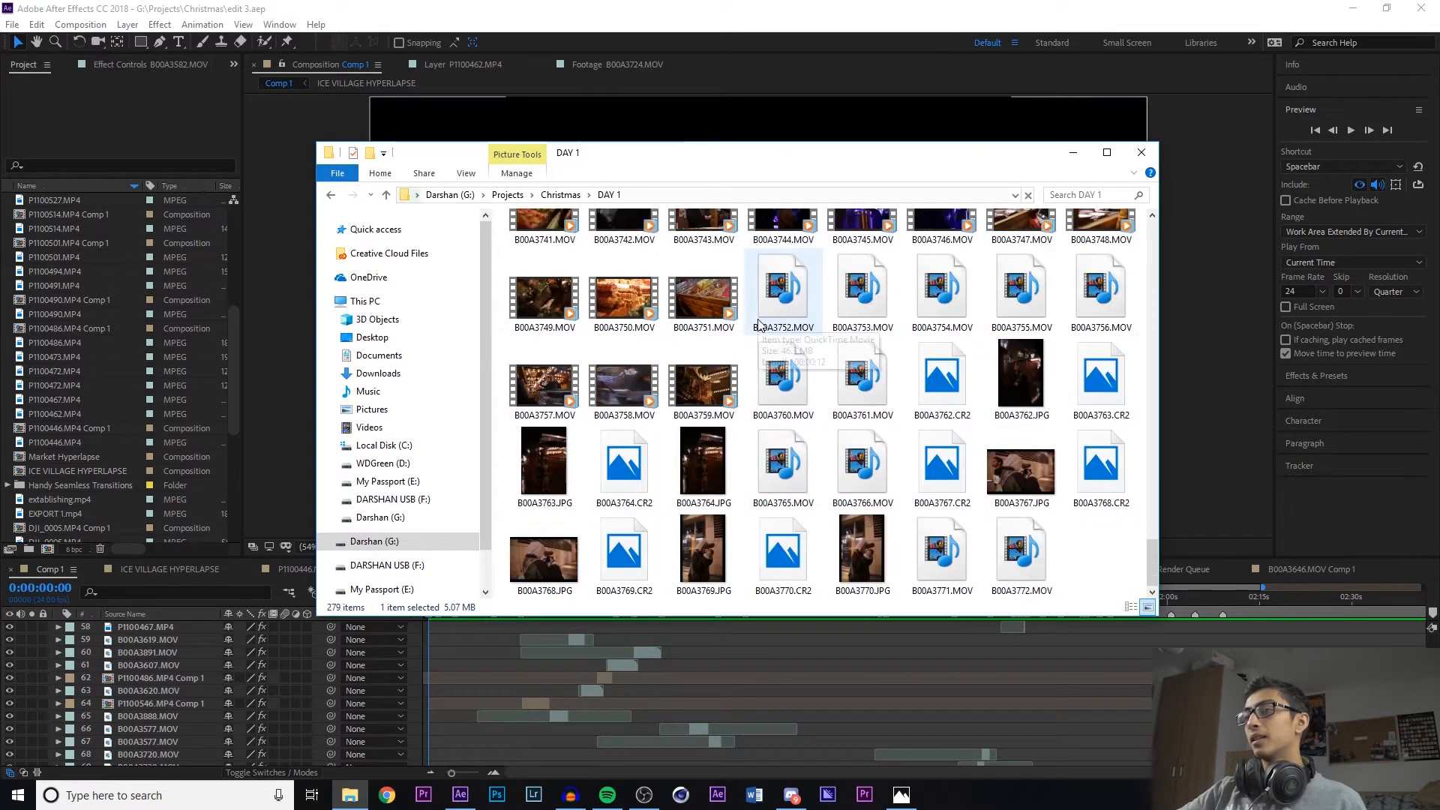
pyautogui.scroll(20, 750, 319)
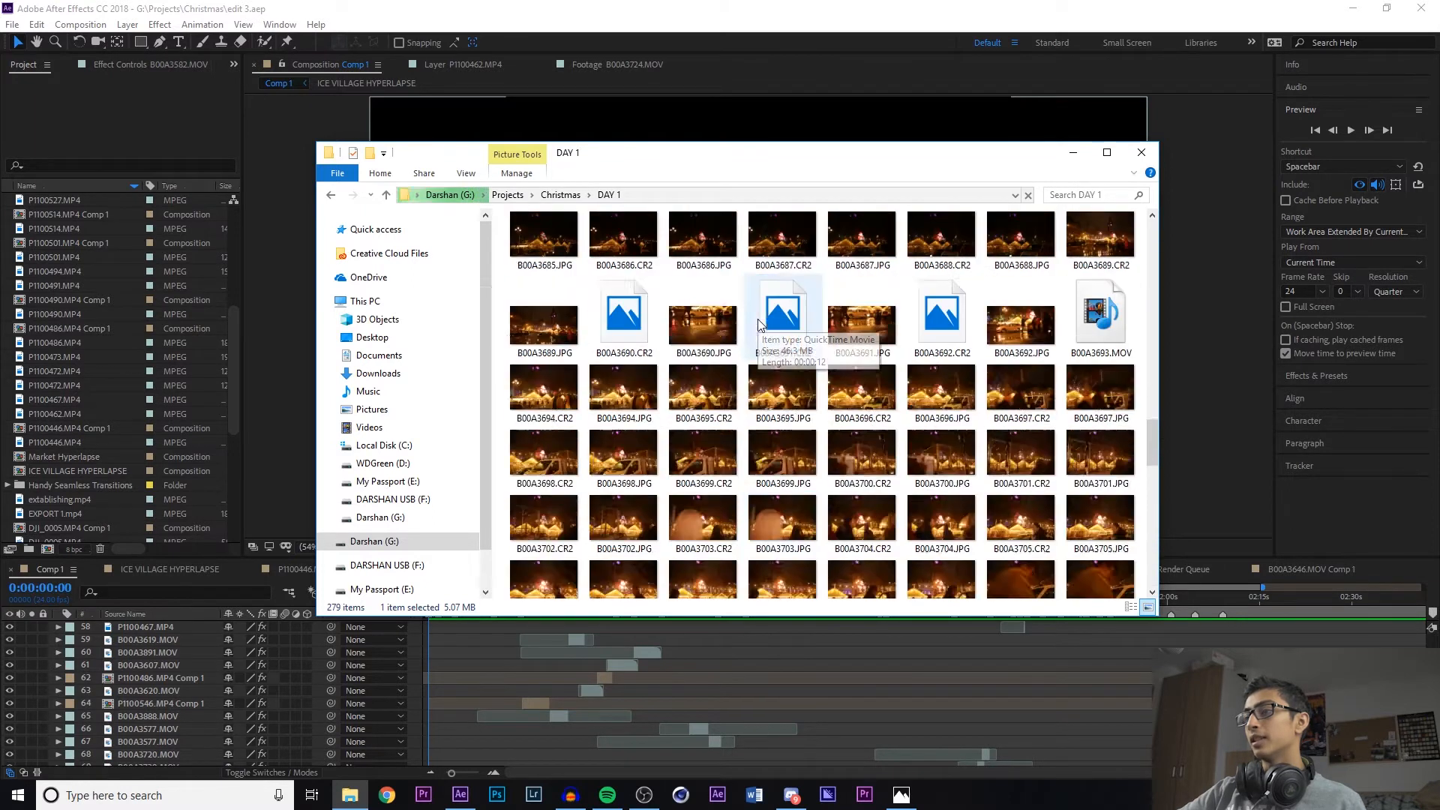
# Open the 110_PANA folder inside DCIM and preview the clip P1100435.MP4
pyautogui.doubleClick(553, 251)
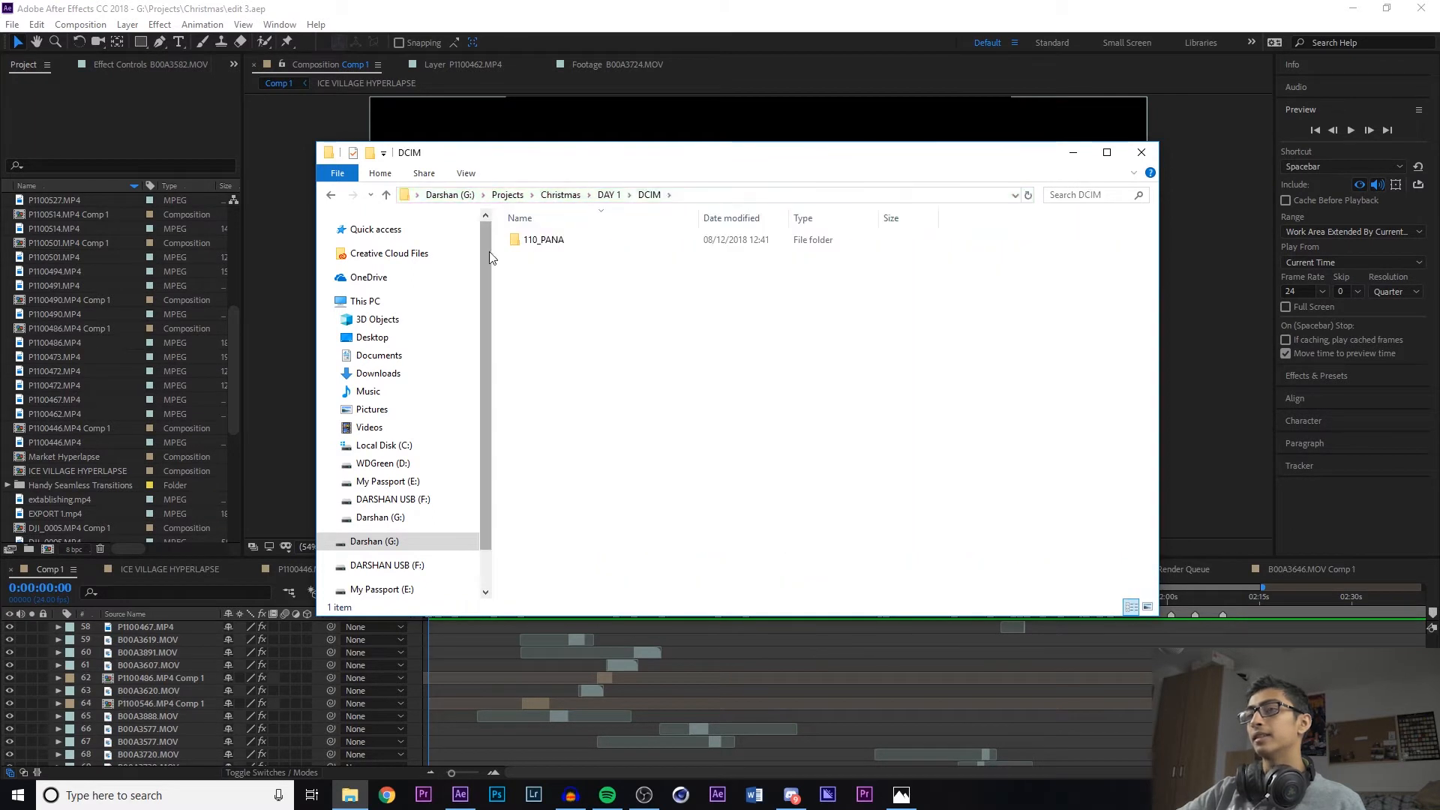
pyautogui.doubleClick(552, 238)
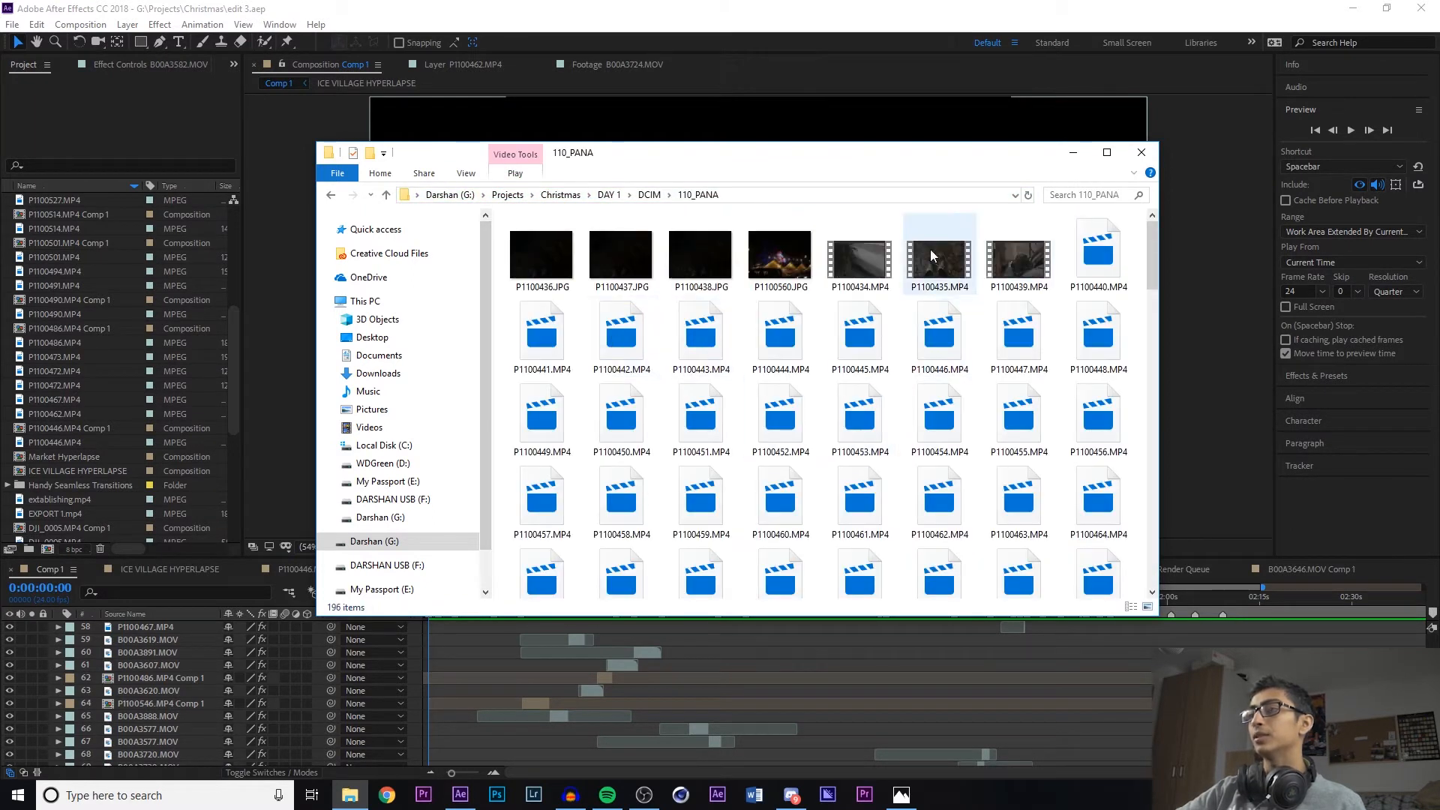
pyautogui.doubleClick(955, 264)
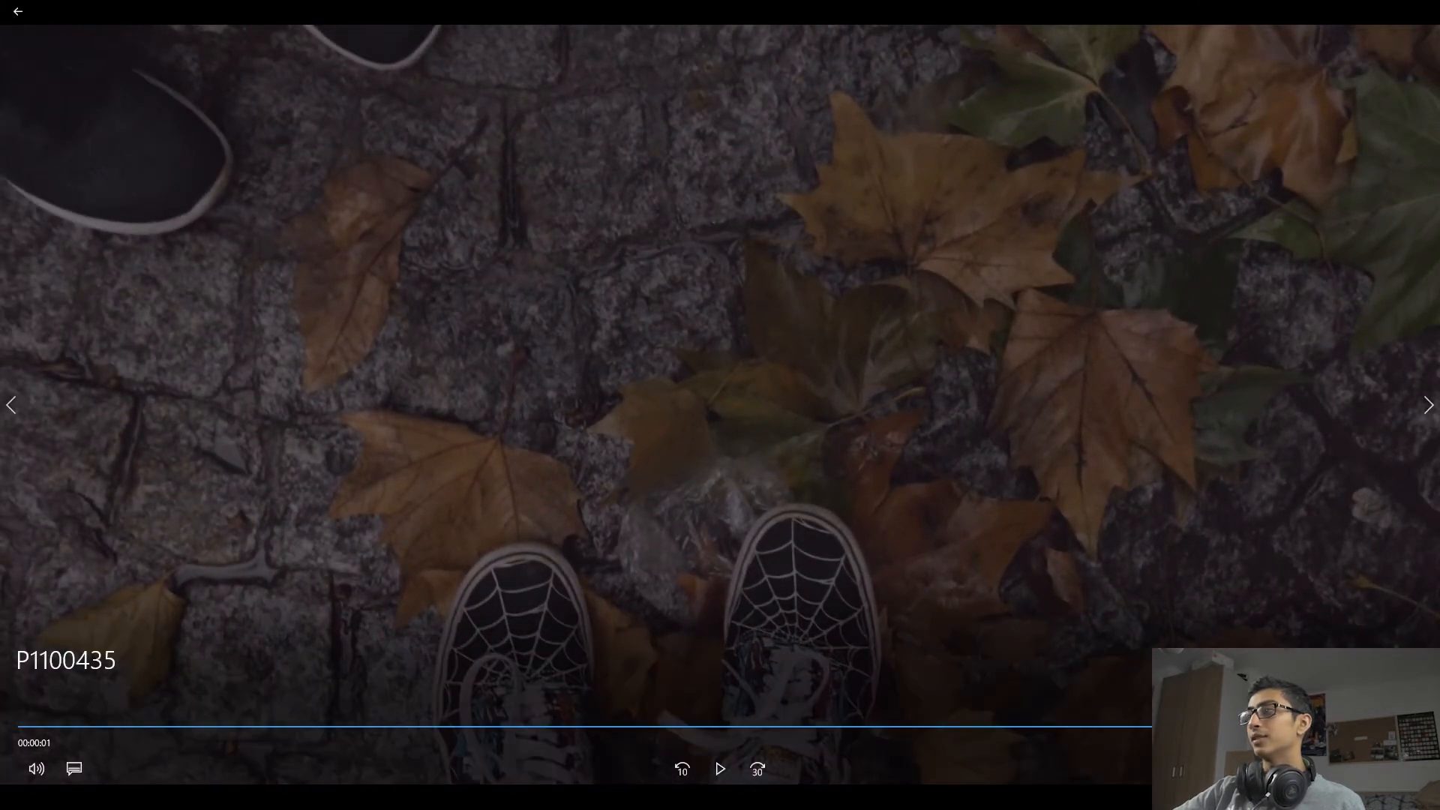
pyautogui.click(1423, 11)
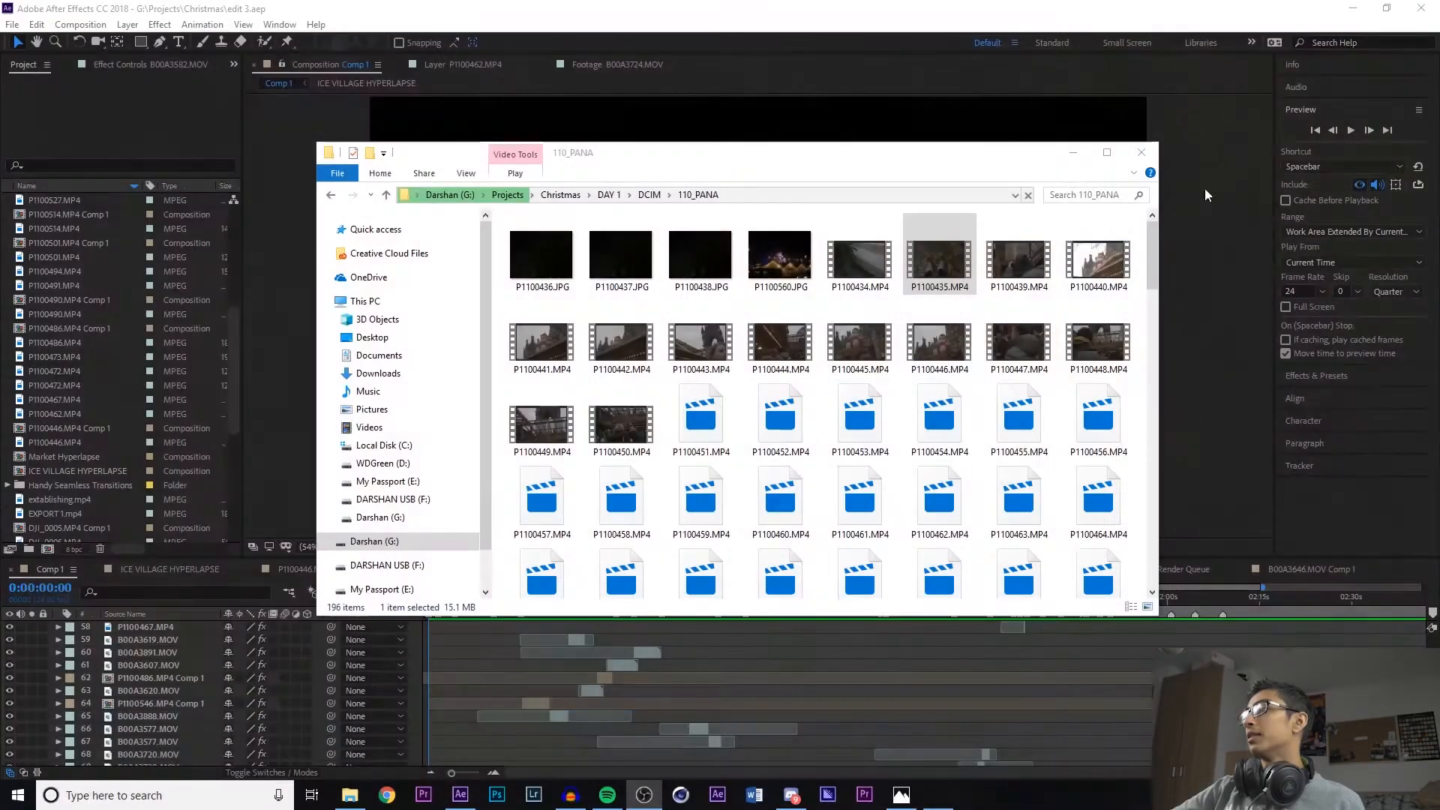
# Look over the 110_PANA clips and preview P1100441.MP4
pyautogui.scroll(-2, 879, 391)
pyautogui.scroll(2, 879, 392)
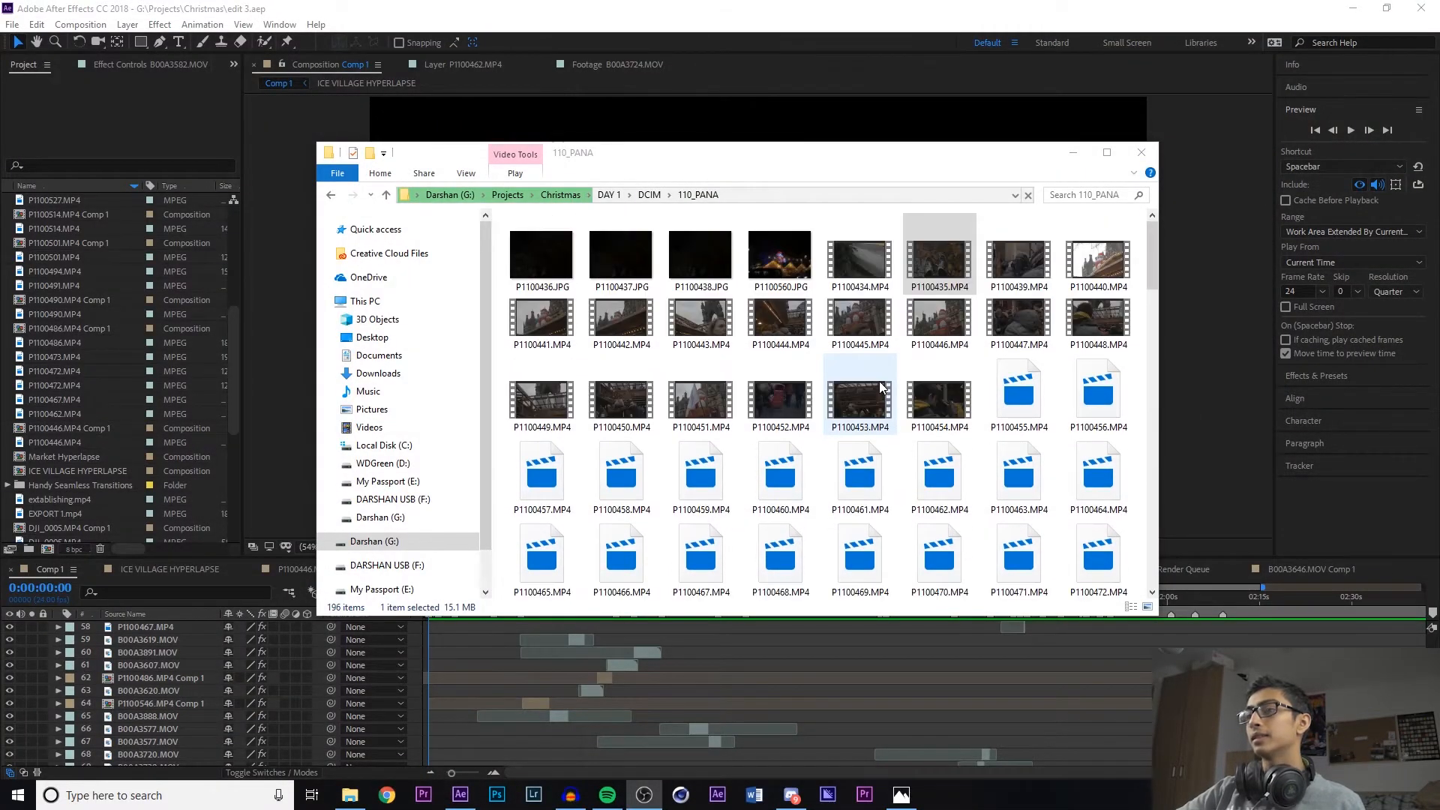
pyautogui.doubleClick(538, 322)
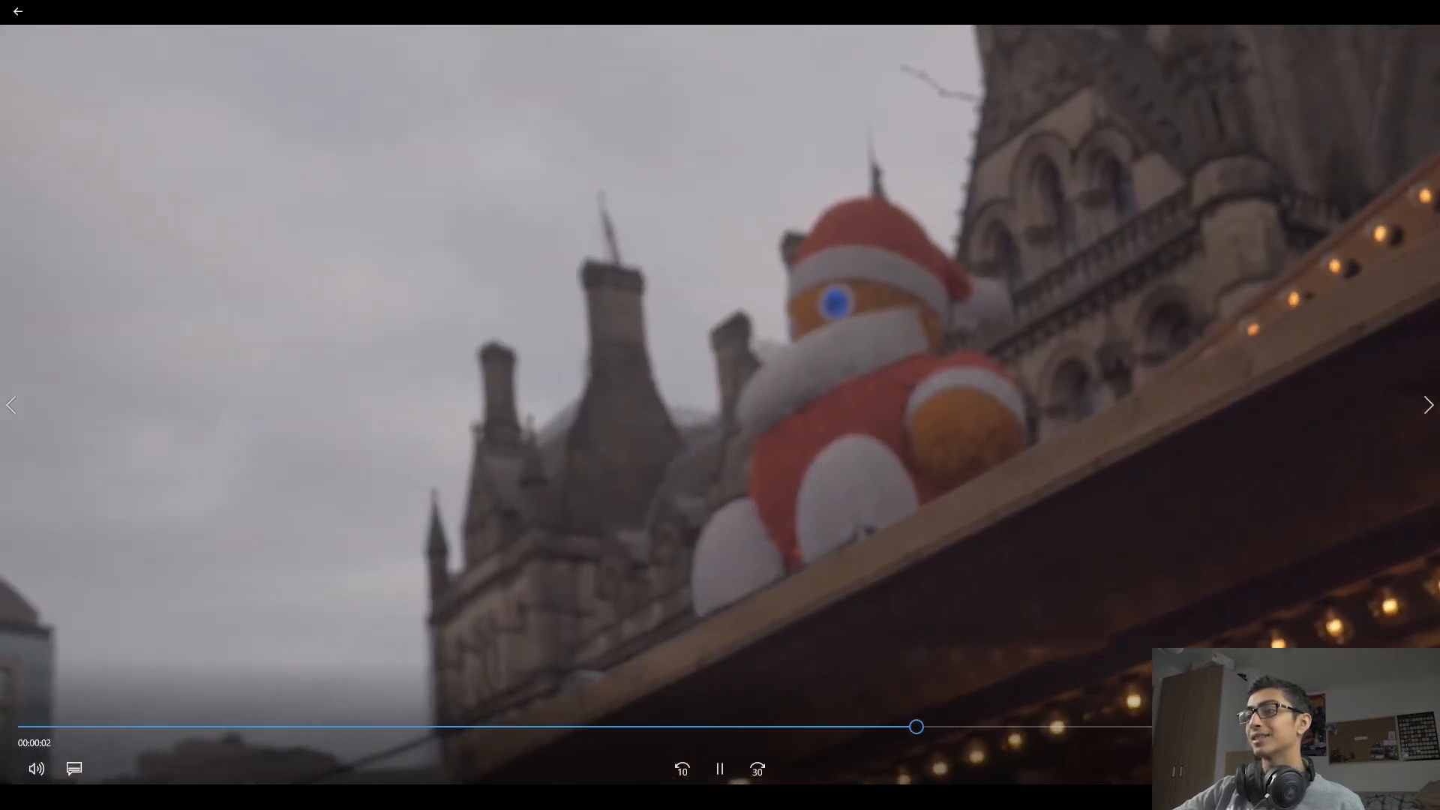
pyautogui.click(1423, 10)
# Return to the DAY 1 folder and look over its clips and photos
pyautogui.click(330, 197)
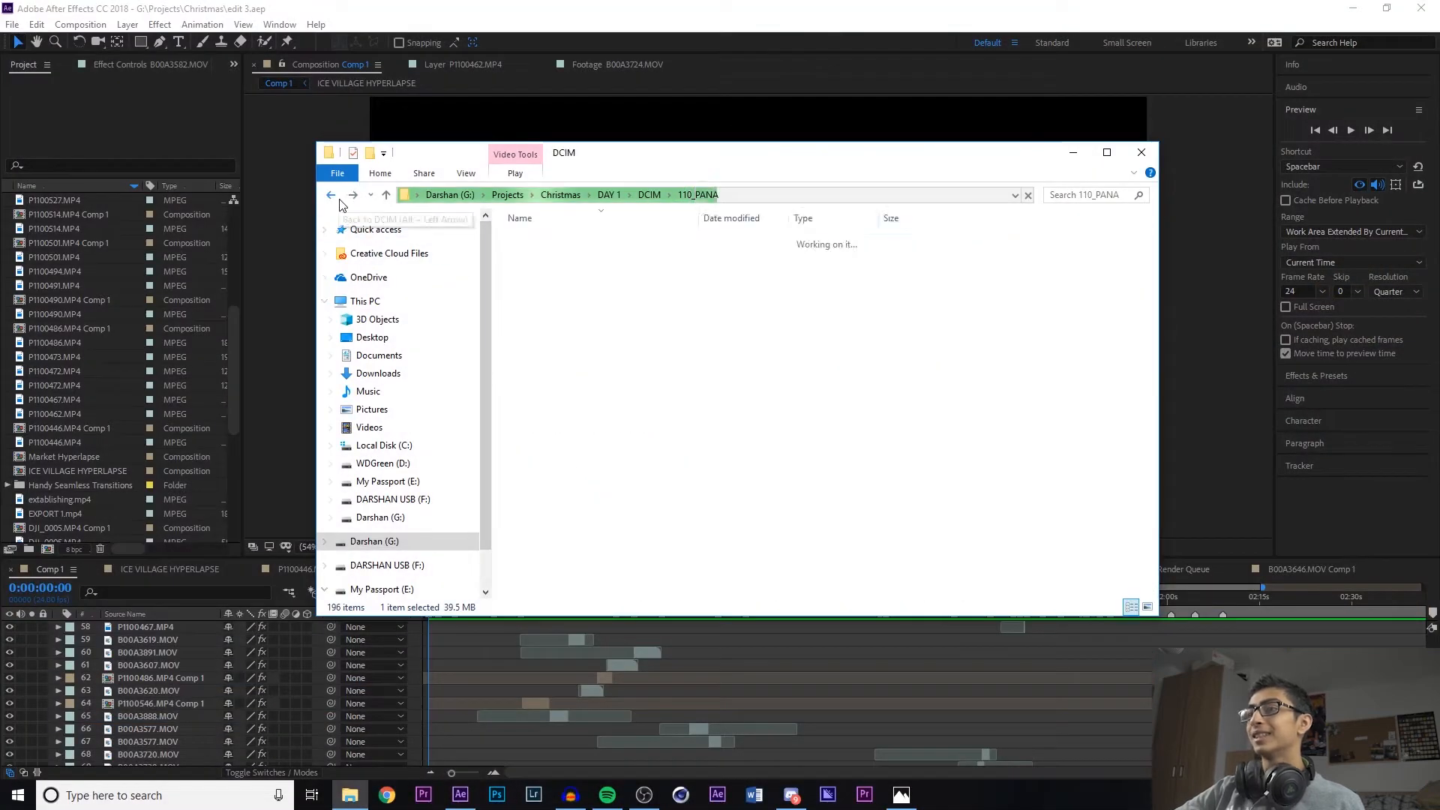
pyautogui.click(328, 198)
pyautogui.click(328, 198)
pyautogui.click(350, 198)
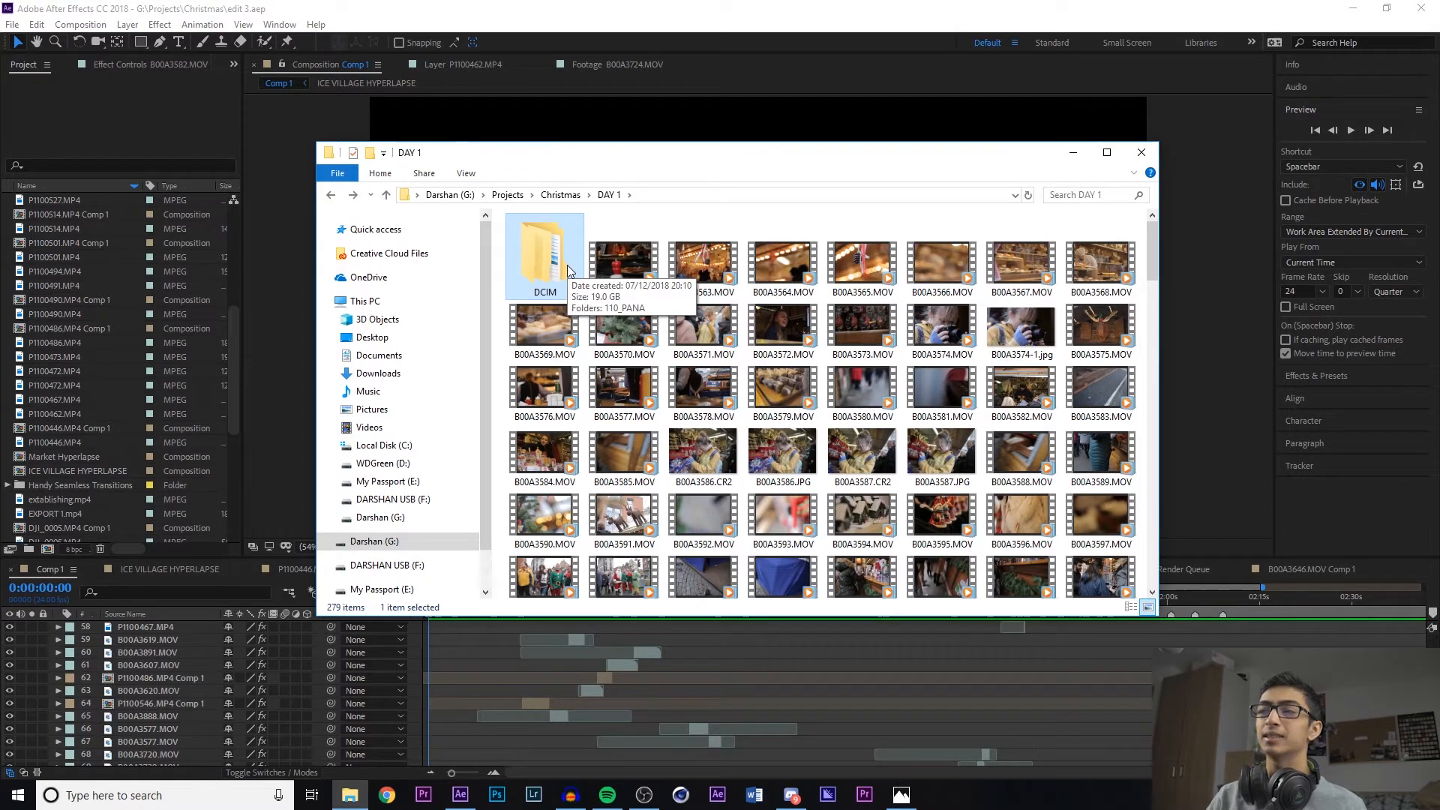
pyautogui.scroll(-5, 554, 382)
pyautogui.scroll(5, 554, 383)
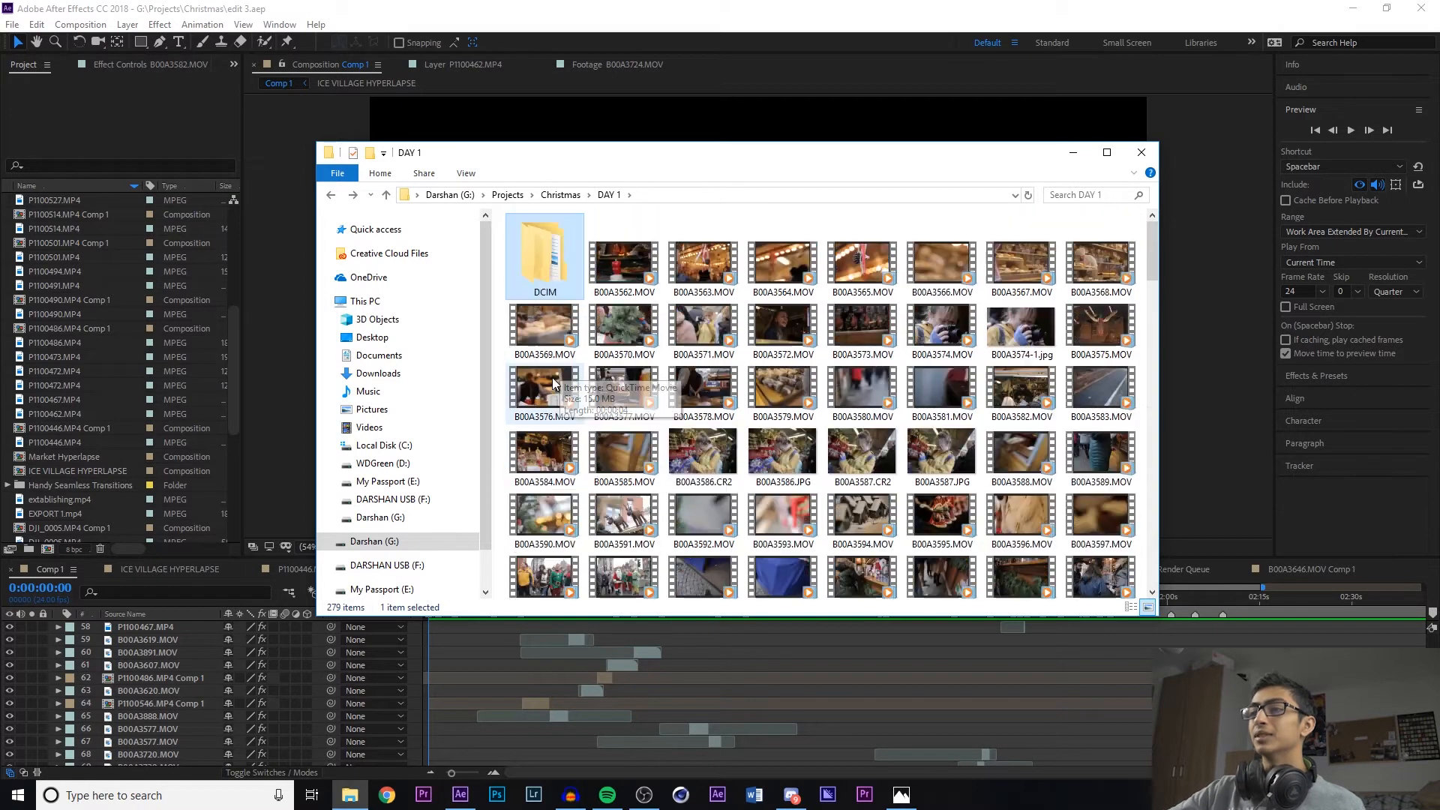
pyautogui.hotkey('alt', 'Right')
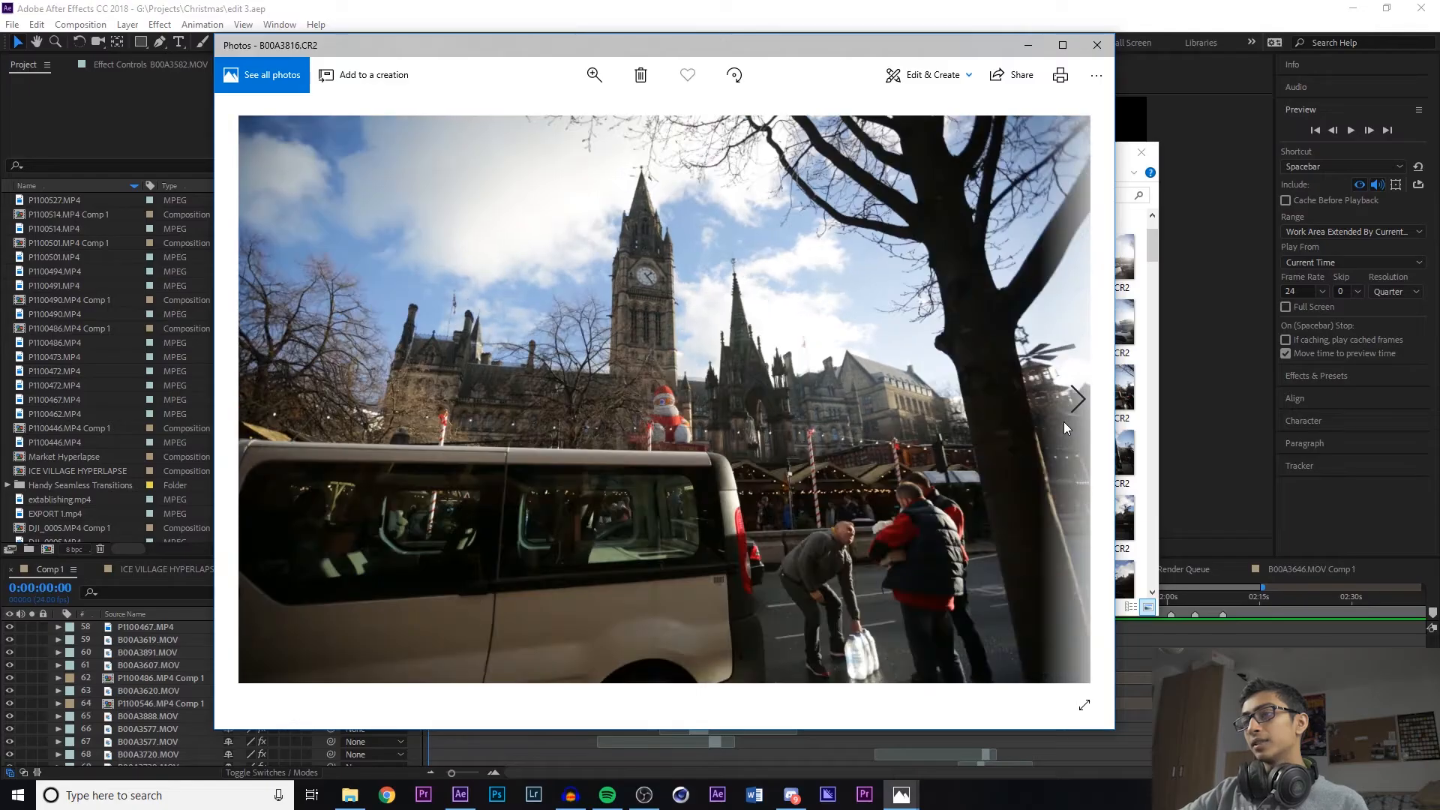
# View the clock tower hyperlapse photos in sequence, from B00A3816.CR2 past B00A3845.CR2
pyautogui.click(1064, 422)
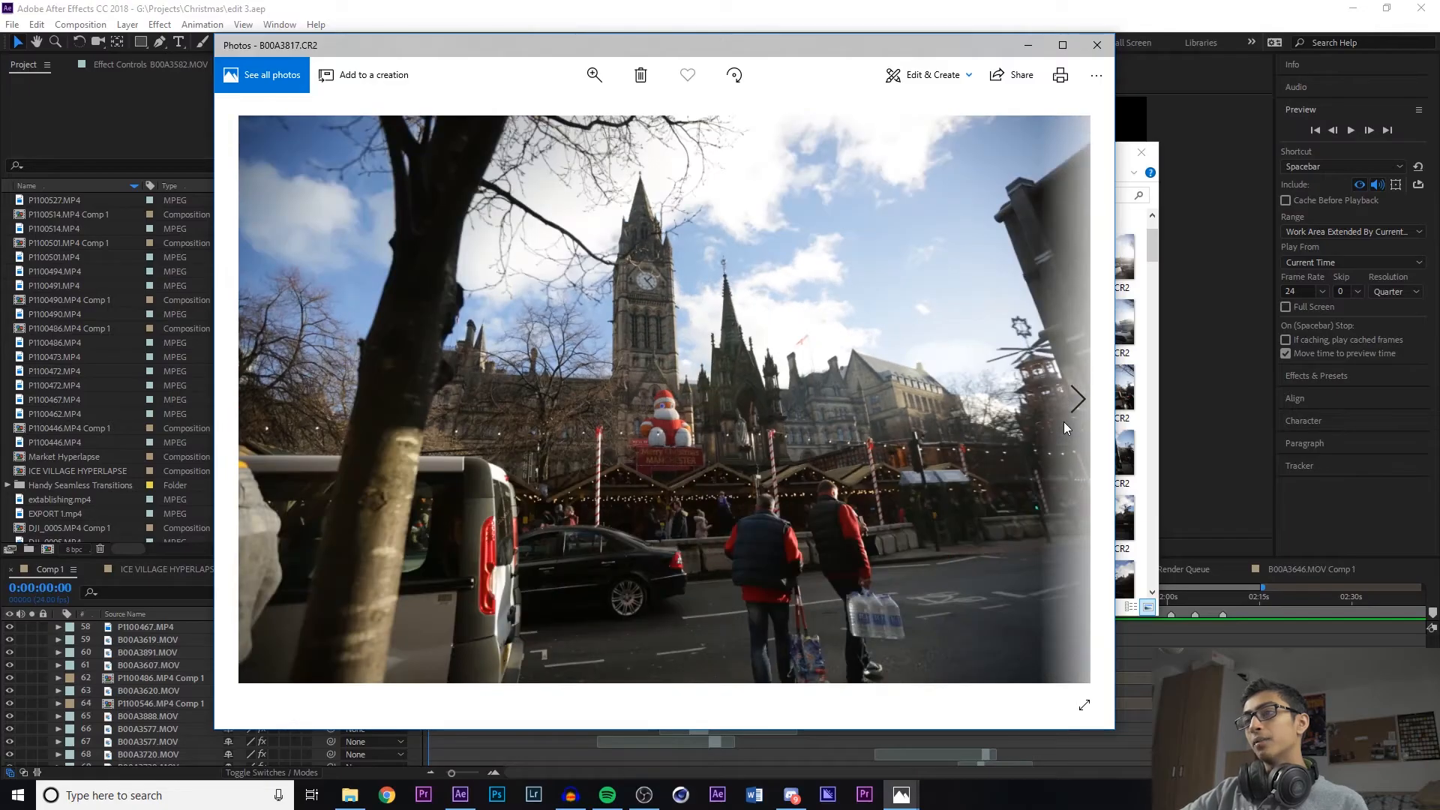
pyautogui.click(1064, 421)
pyautogui.click(1064, 422)
pyautogui.click(1064, 422)
pyautogui.click(1063, 422)
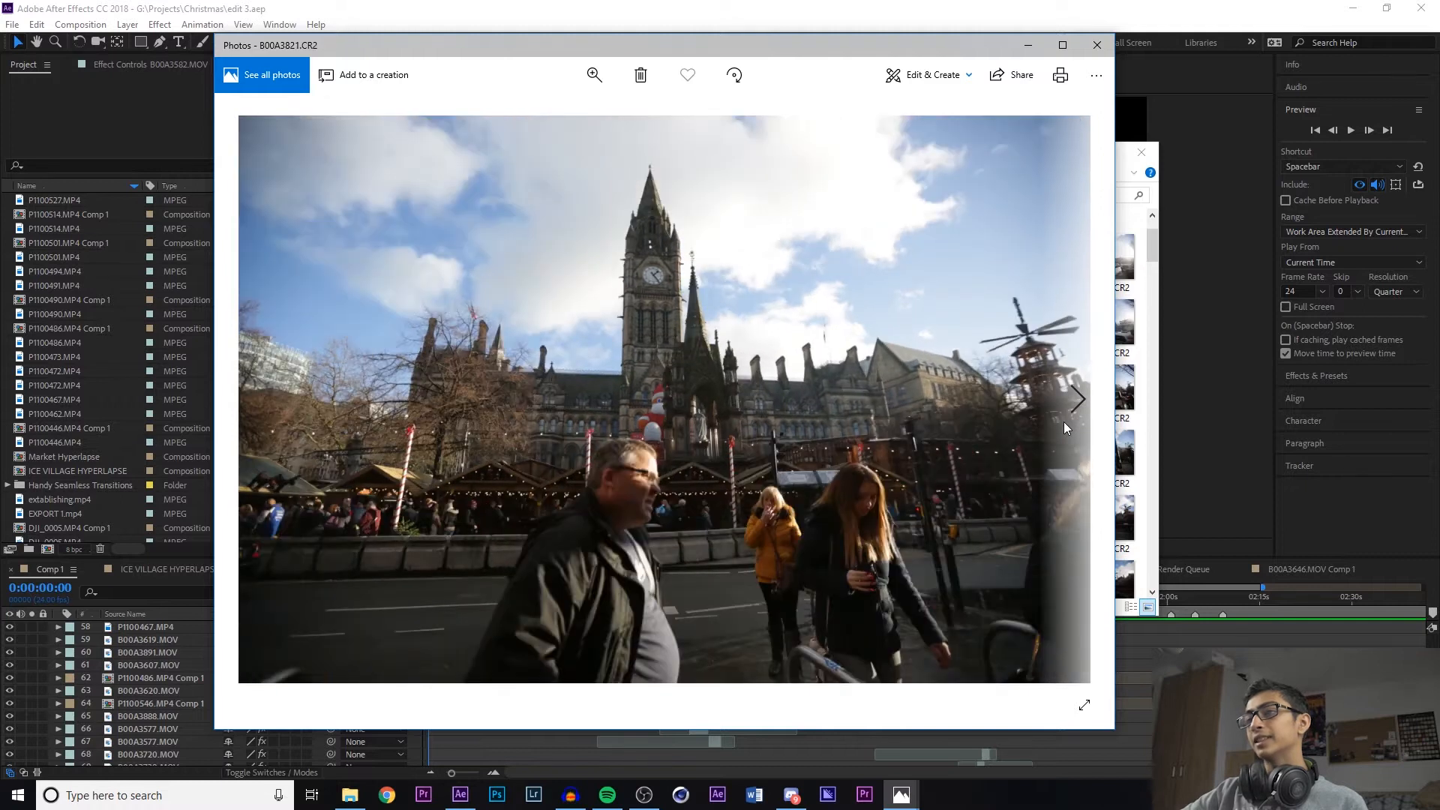
pyautogui.click(1064, 422)
pyautogui.click(1064, 422)
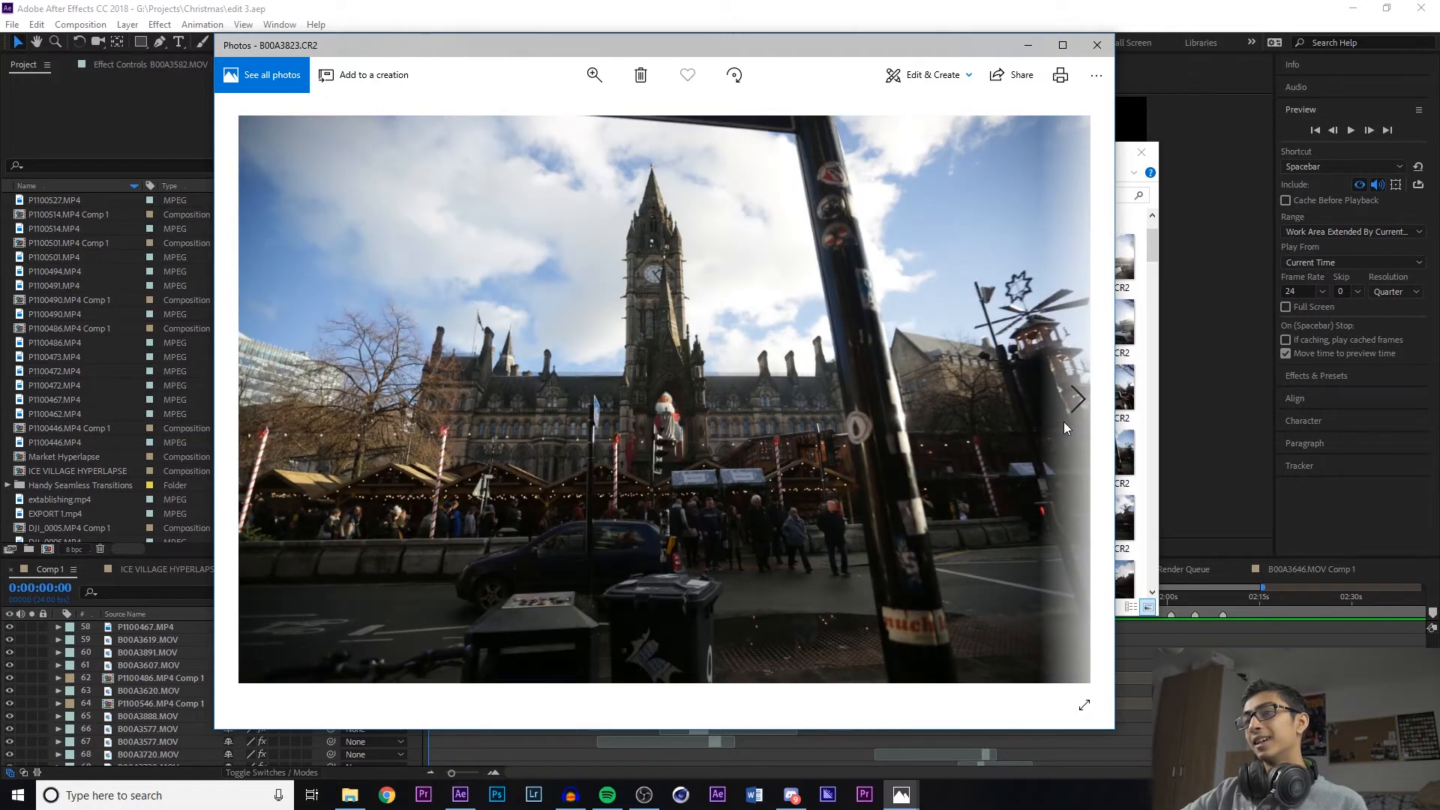
pyautogui.click(1064, 421)
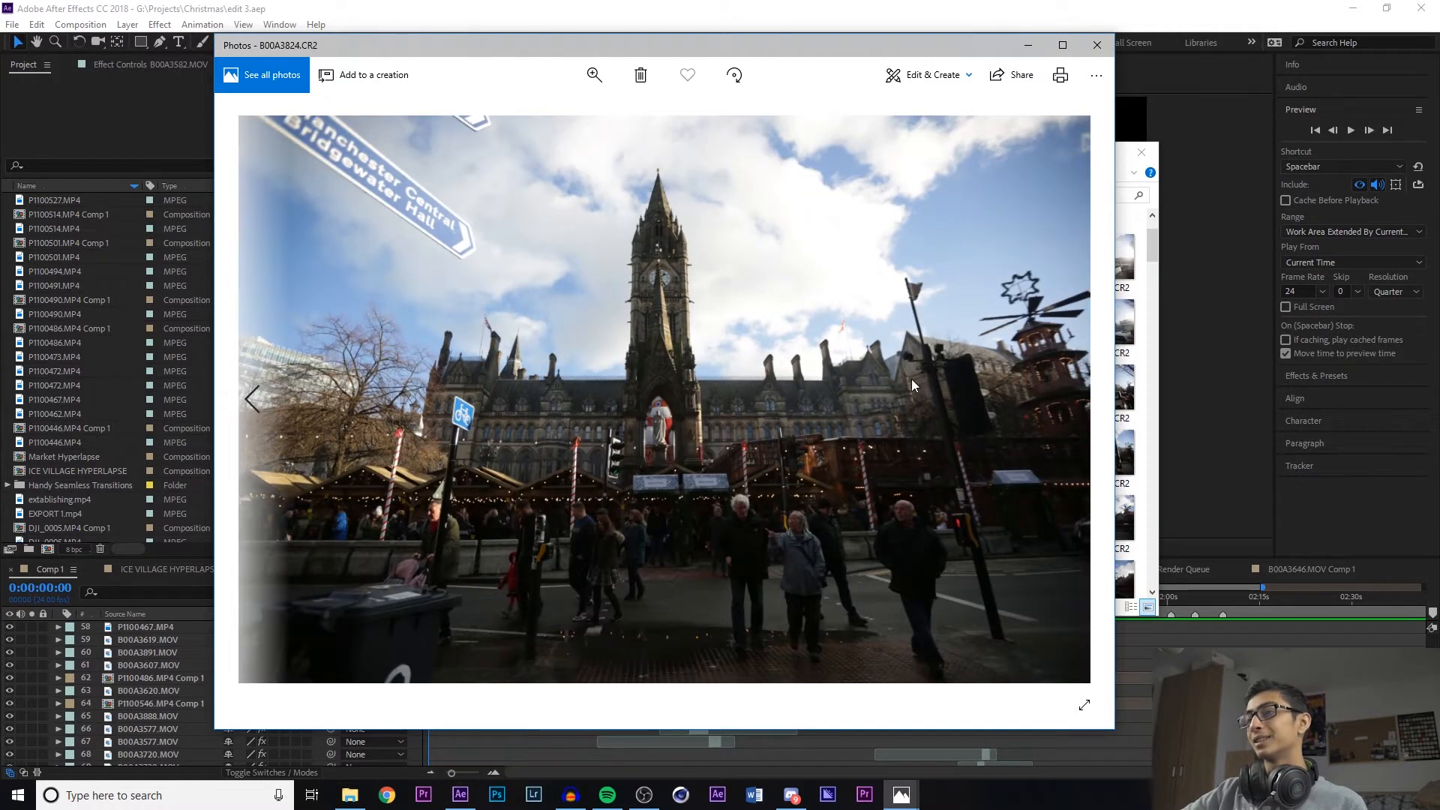
pyautogui.click(1083, 395)
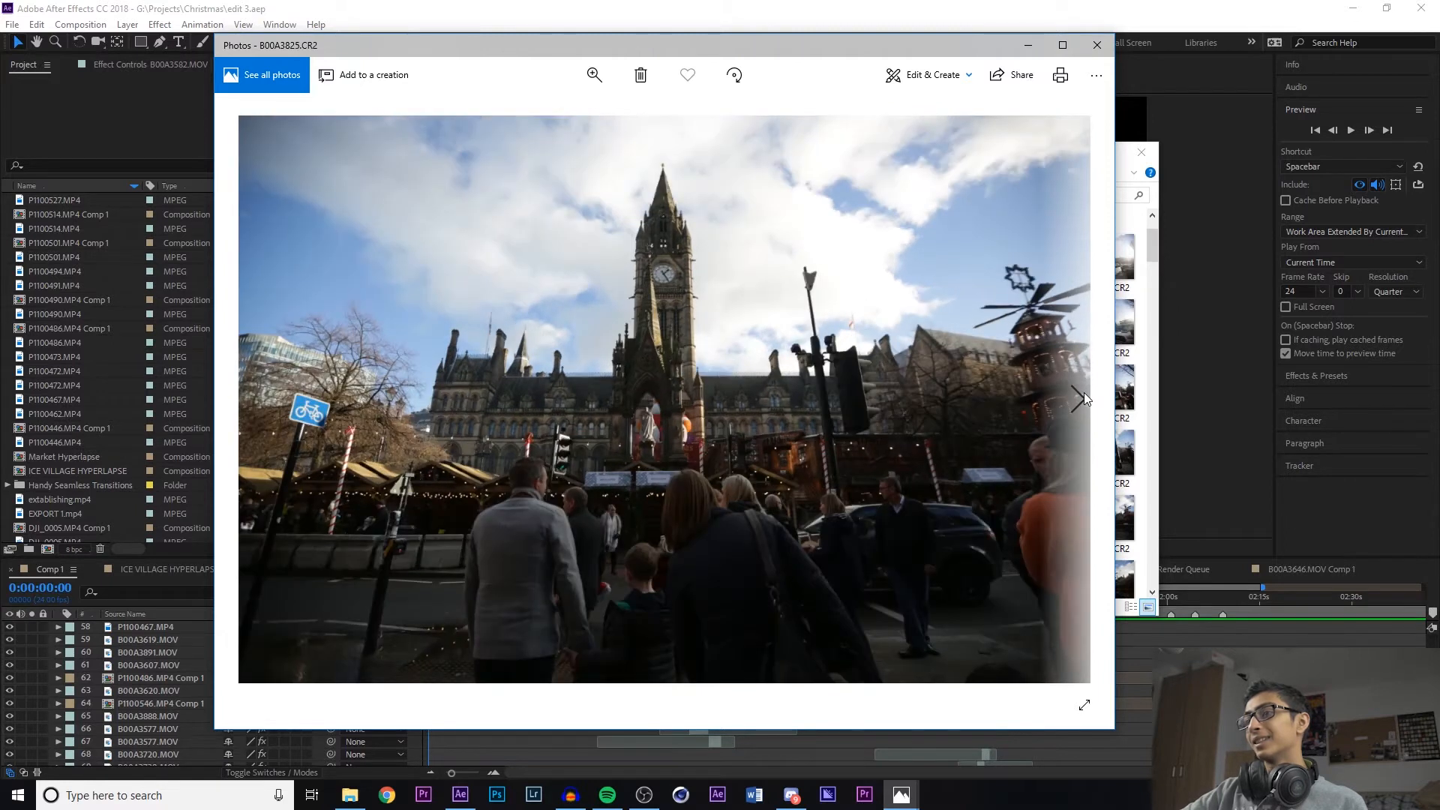
pyautogui.click(1084, 393)
pyautogui.click(1084, 393)
pyautogui.click(1083, 393)
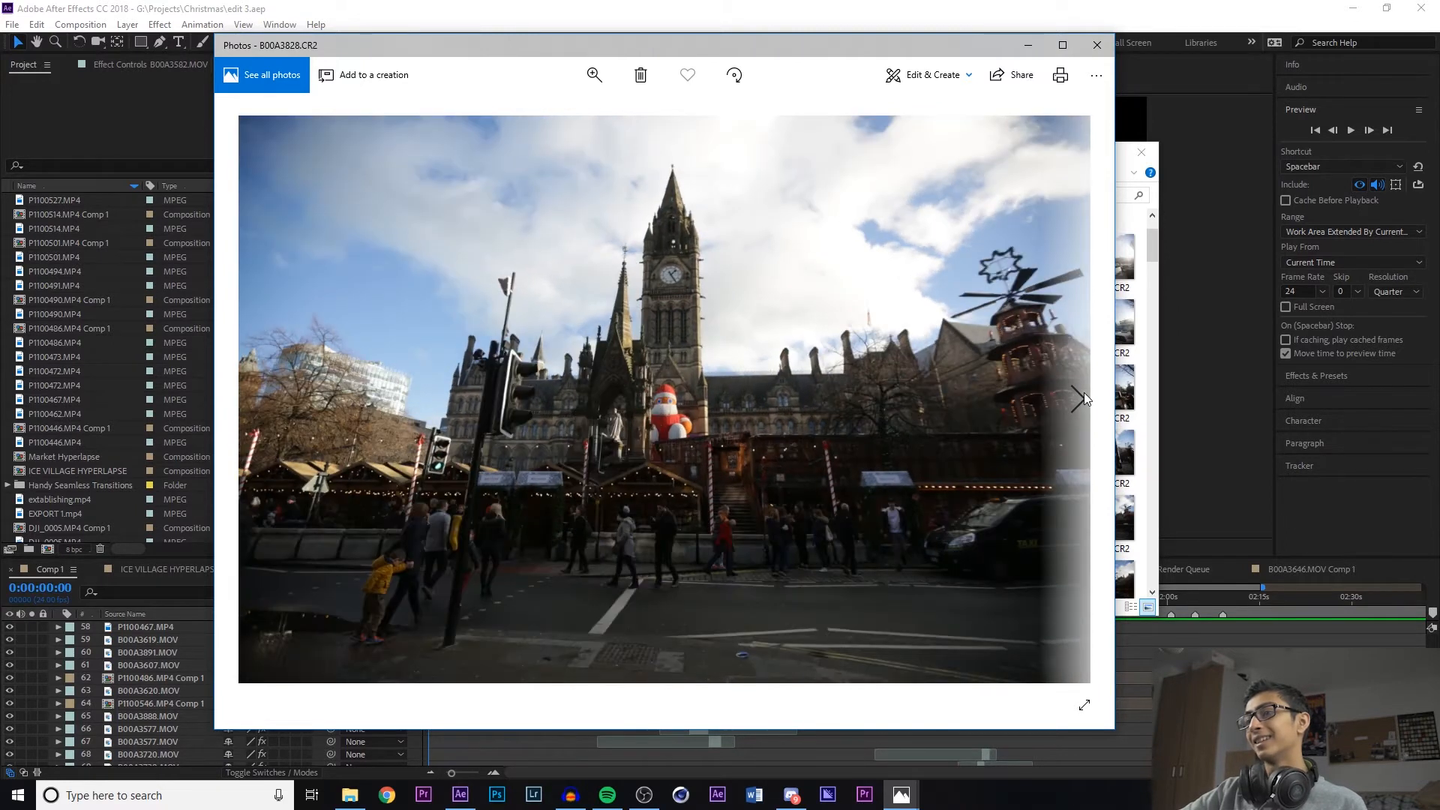
pyautogui.click(1083, 393)
pyautogui.click(1083, 393)
pyautogui.click(1084, 393)
pyautogui.click(1083, 393)
pyautogui.click(1083, 393)
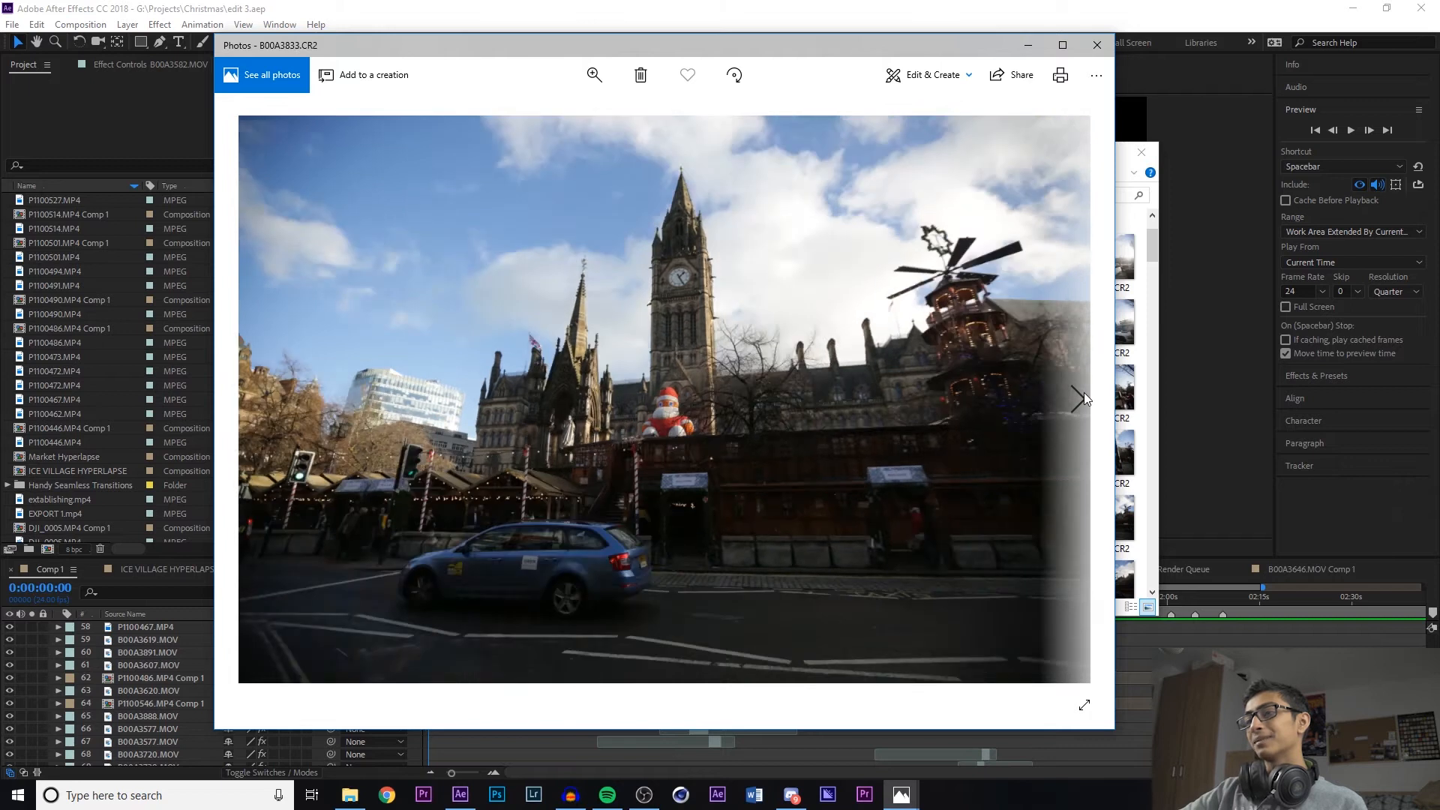
pyautogui.click(1083, 393)
pyautogui.click(1083, 393)
pyautogui.click(1083, 393)
pyautogui.click(1083, 393)
pyautogui.click(1083, 393)
pyautogui.click(1083, 393)
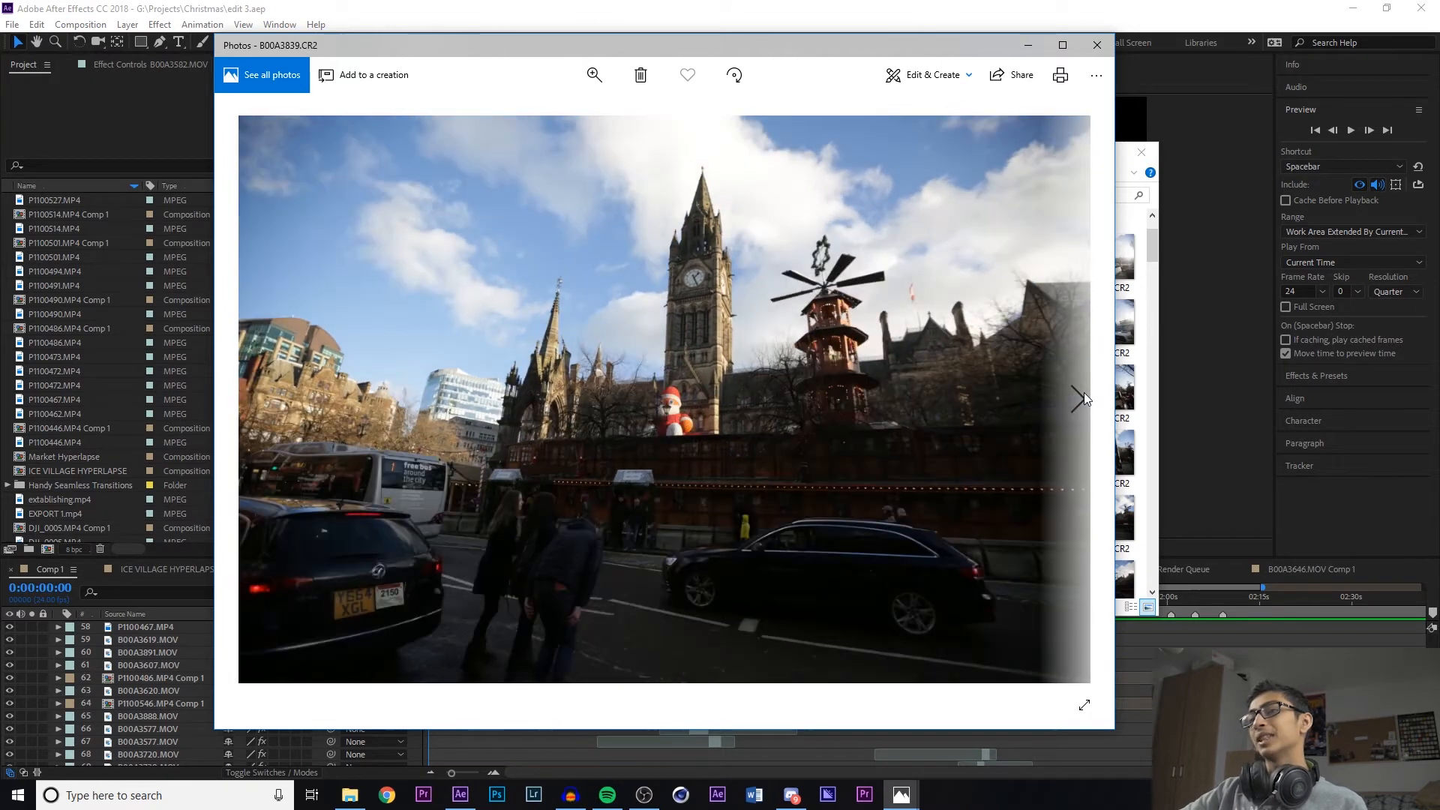
pyautogui.click(1084, 393)
pyautogui.click(1084, 393)
pyautogui.click(1083, 393)
pyautogui.click(1083, 393)
pyautogui.click(1083, 394)
pyautogui.click(1083, 393)
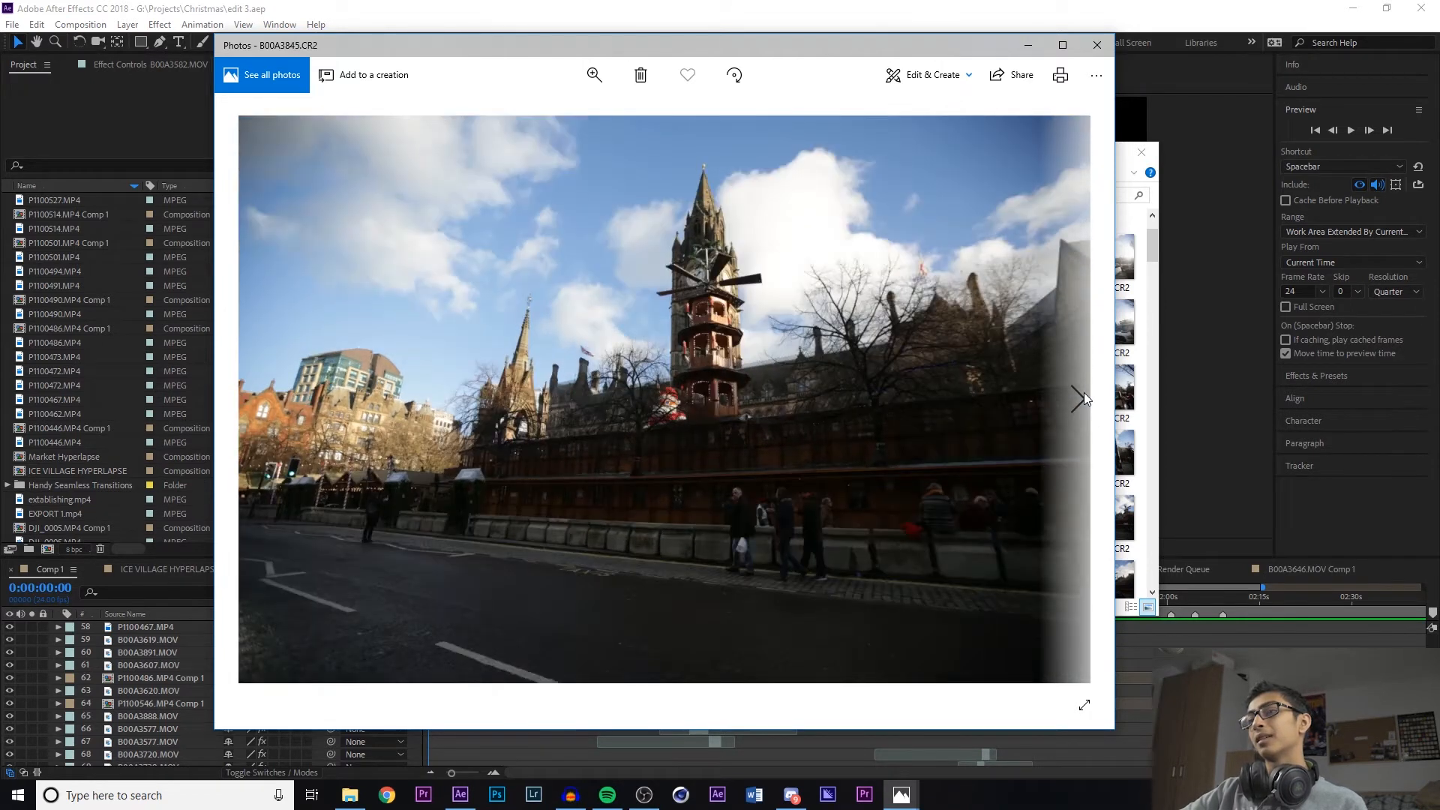
pyautogui.click(1083, 393)
# Compare neighbouring hyperlapse frames between B00A3841.CR2 and B00A3845.CR2, and close the photo preview
pyautogui.click(263, 417)
pyautogui.click(263, 417)
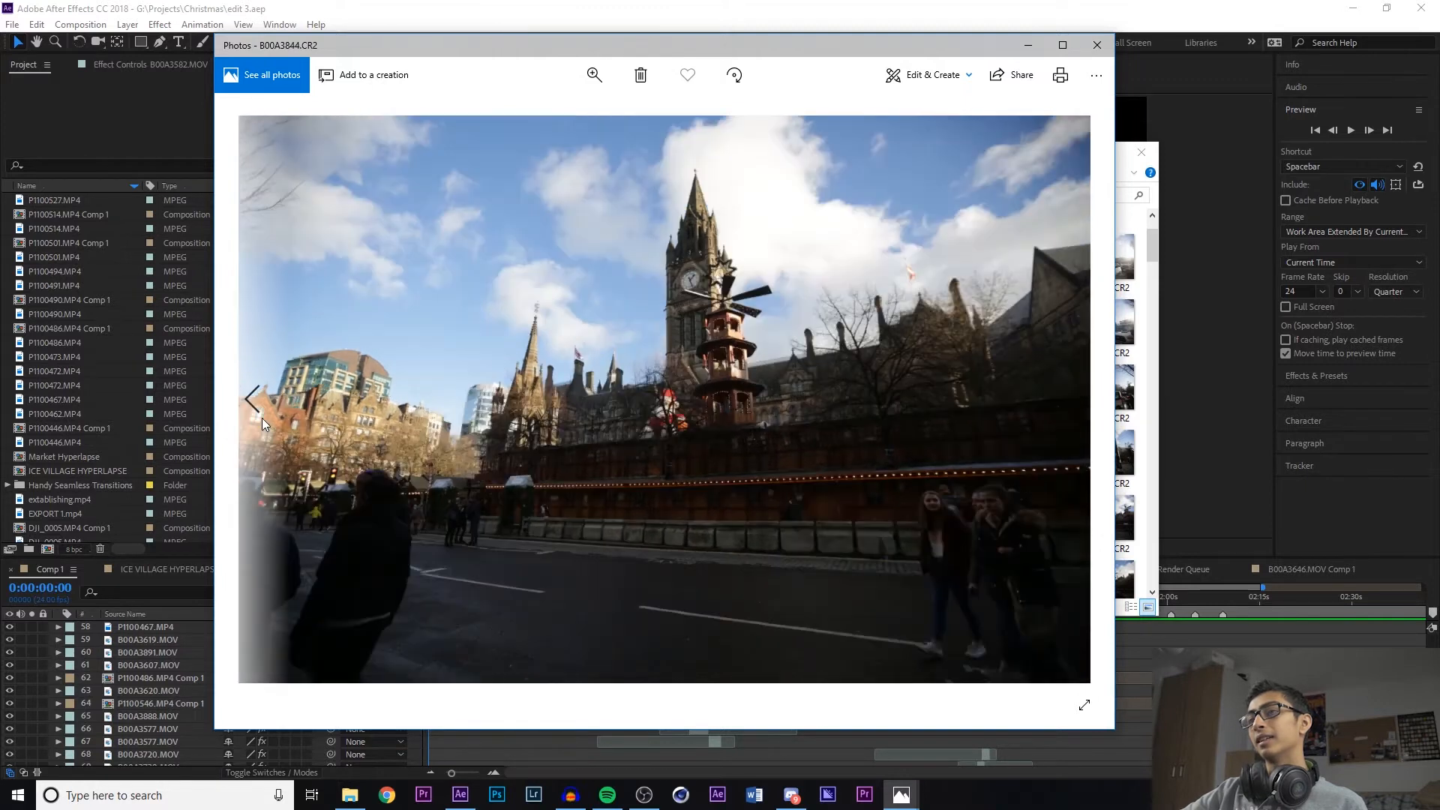
pyautogui.click(264, 417)
pyautogui.click(1087, 425)
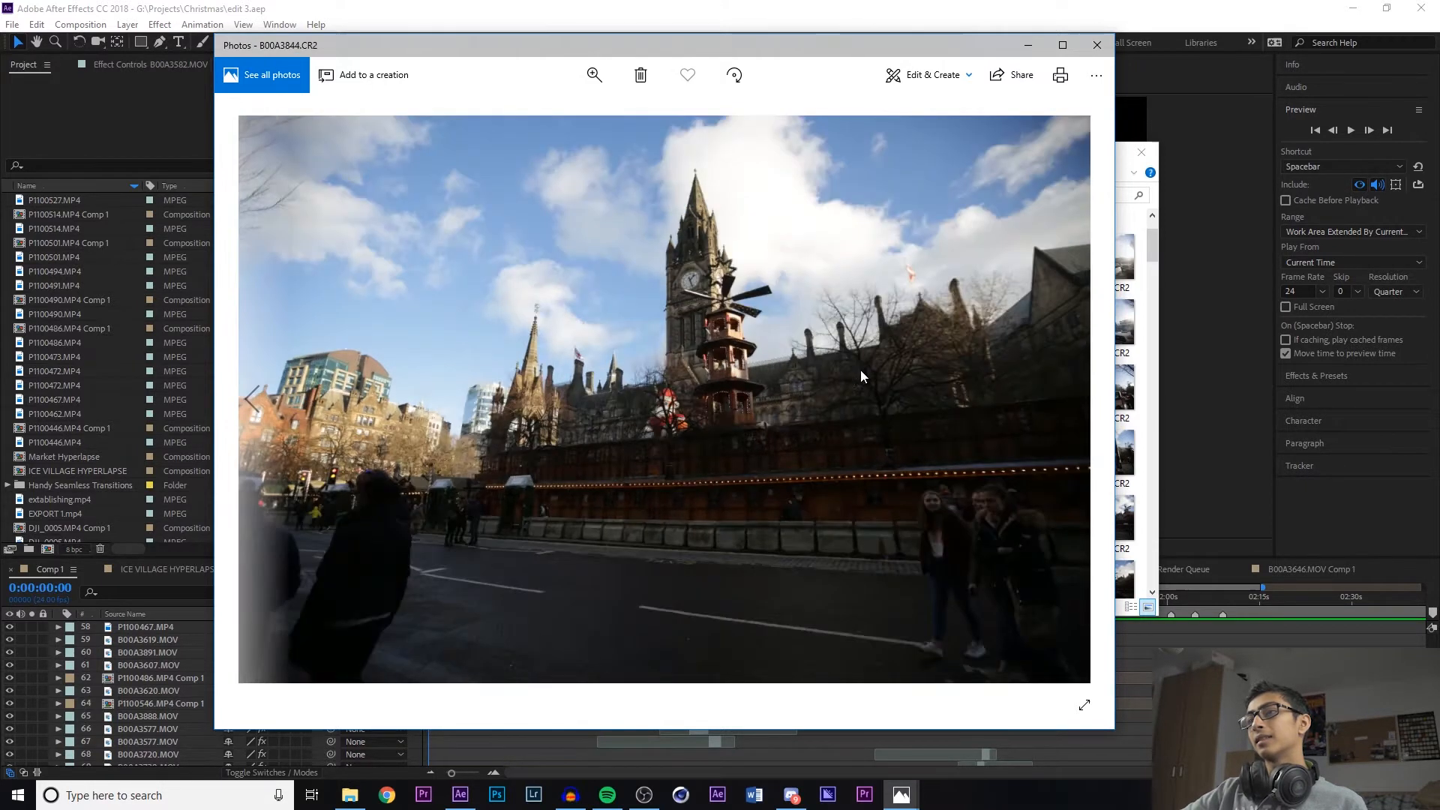
pyautogui.click(1073, 434)
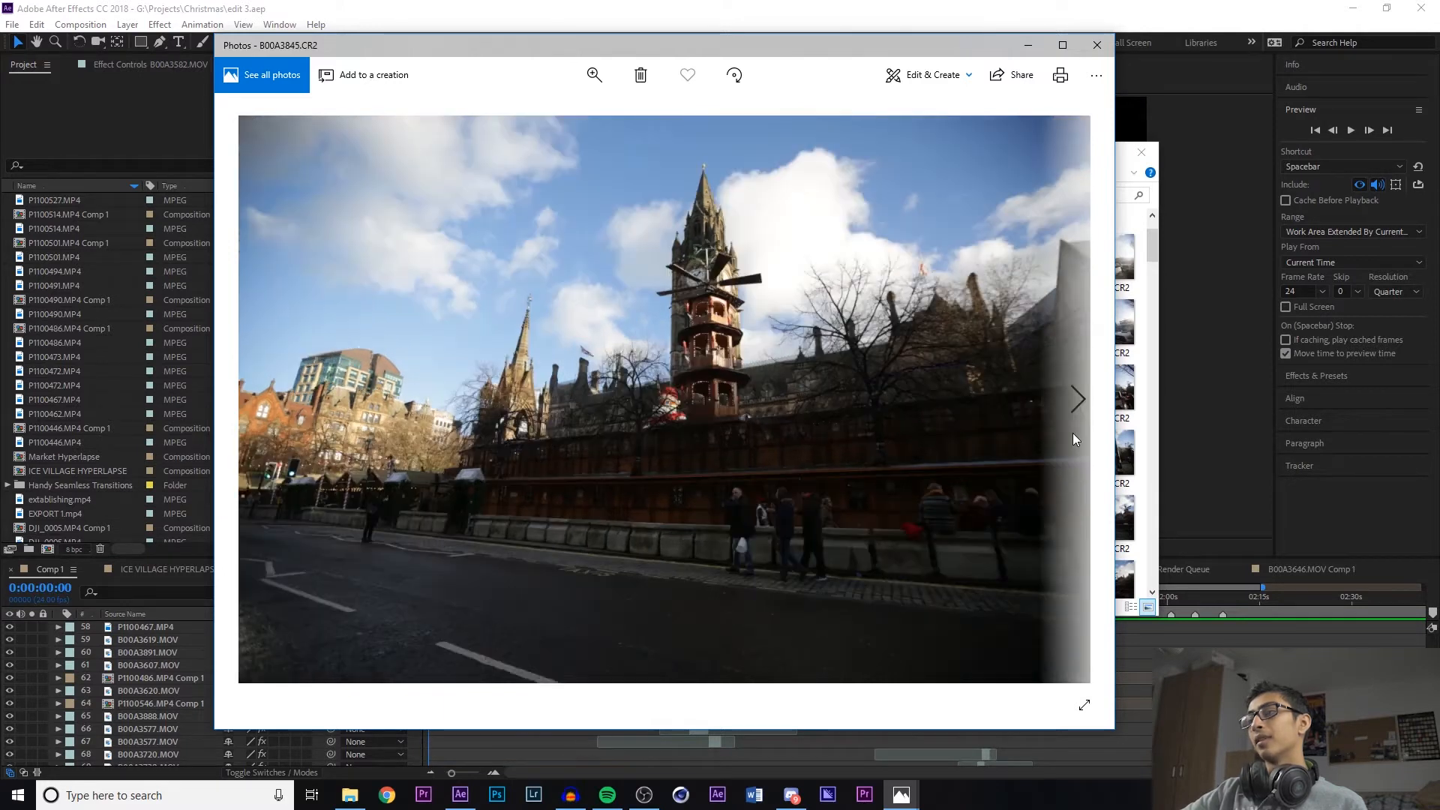
pyautogui.click(236, 430)
pyautogui.click(235, 430)
pyautogui.click(236, 430)
pyautogui.click(236, 430)
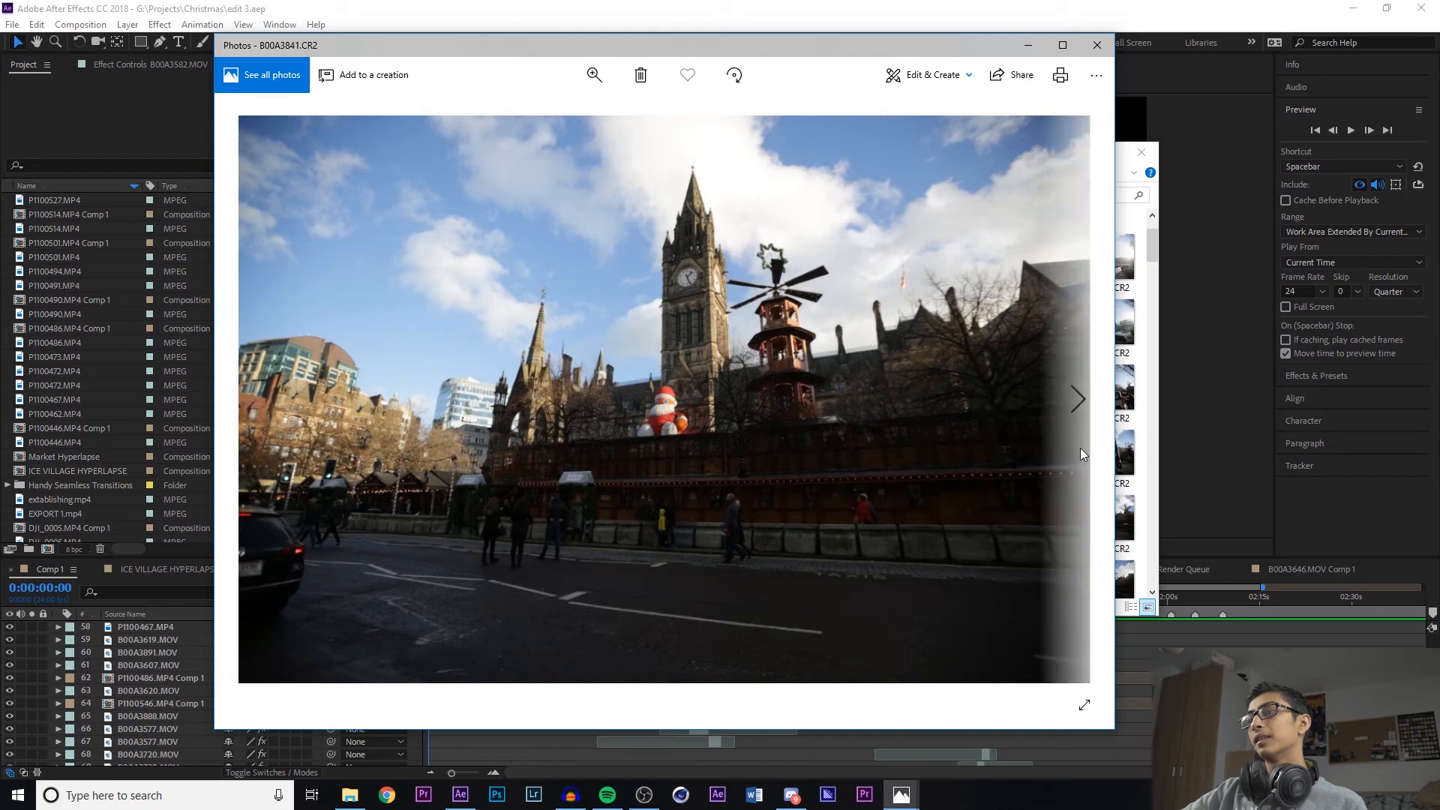
pyautogui.click(1097, 45)
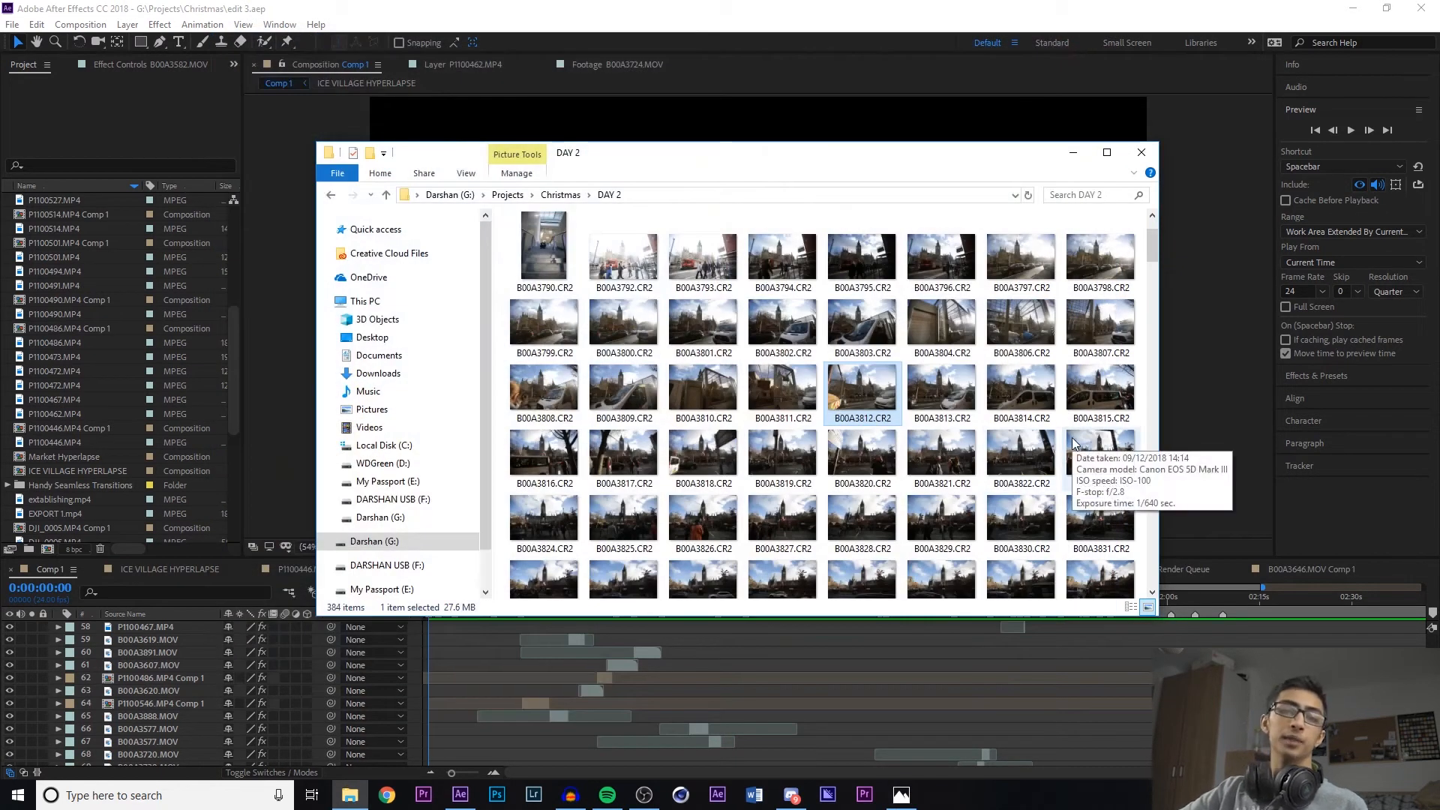
# Look through the DAY 2 folder's photos, previewing B00A3931.CR2 along the way
pyautogui.scroll(-5, 867, 535)
pyautogui.scroll(-1, 867, 534)
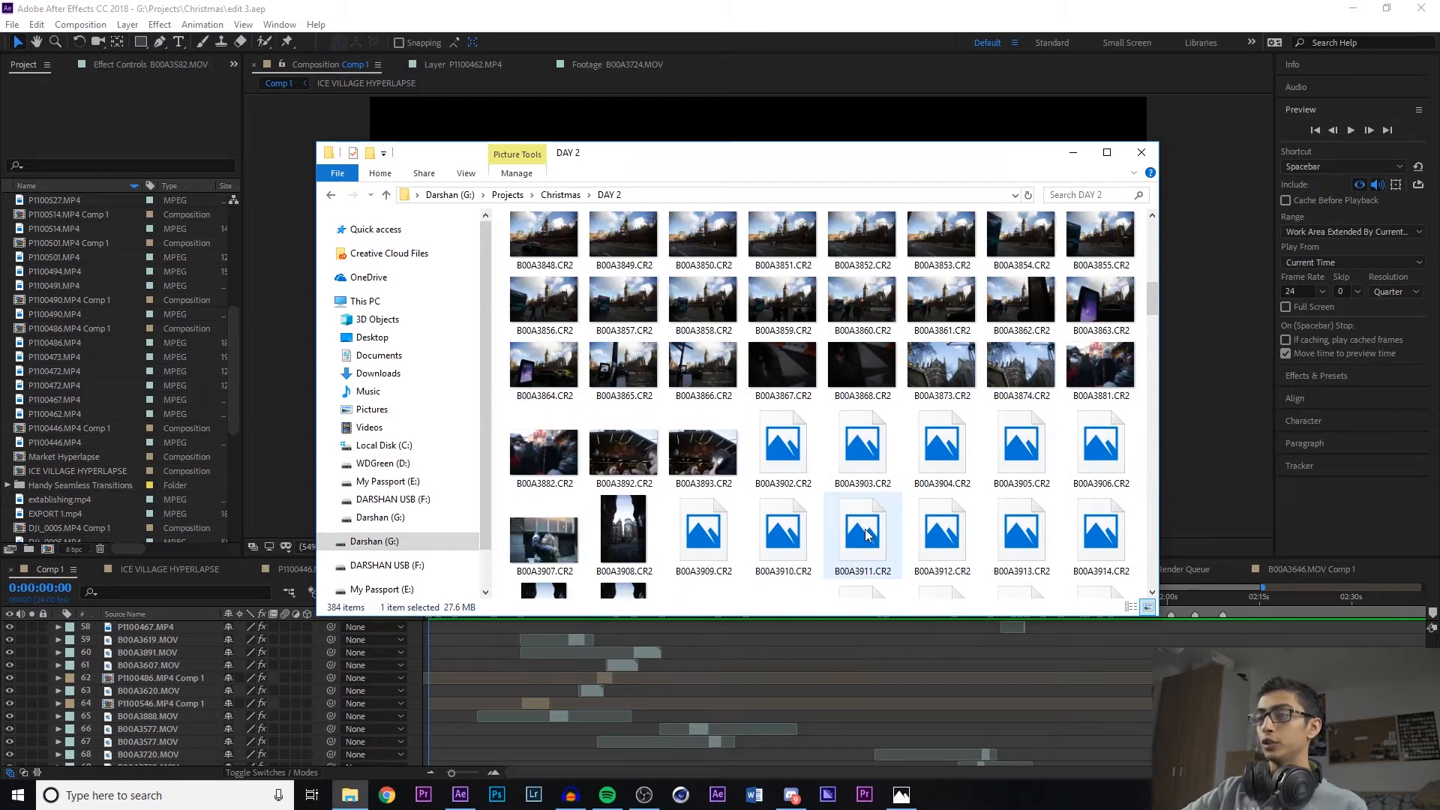
pyautogui.scroll(-3, 667, 478)
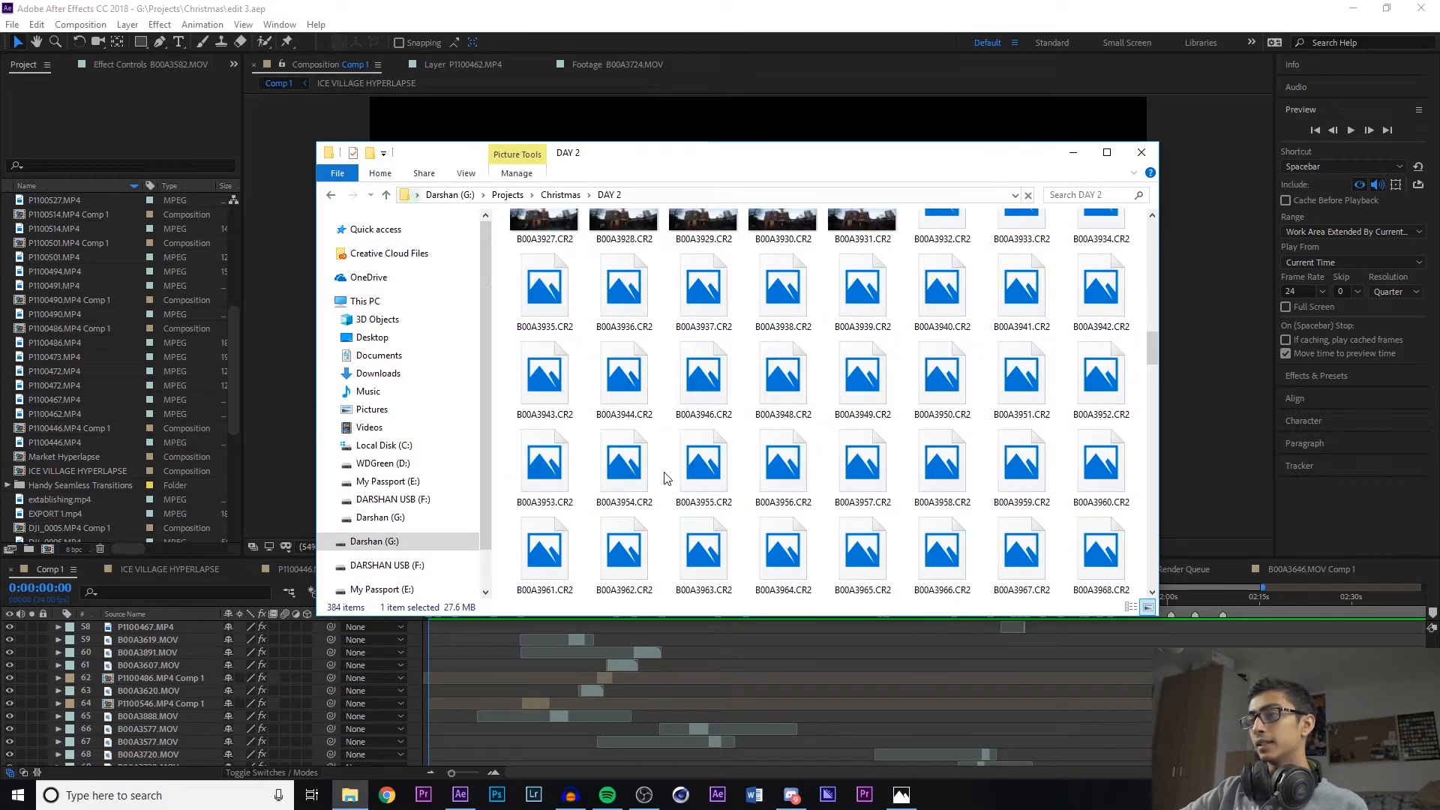
pyautogui.scroll(3, 667, 478)
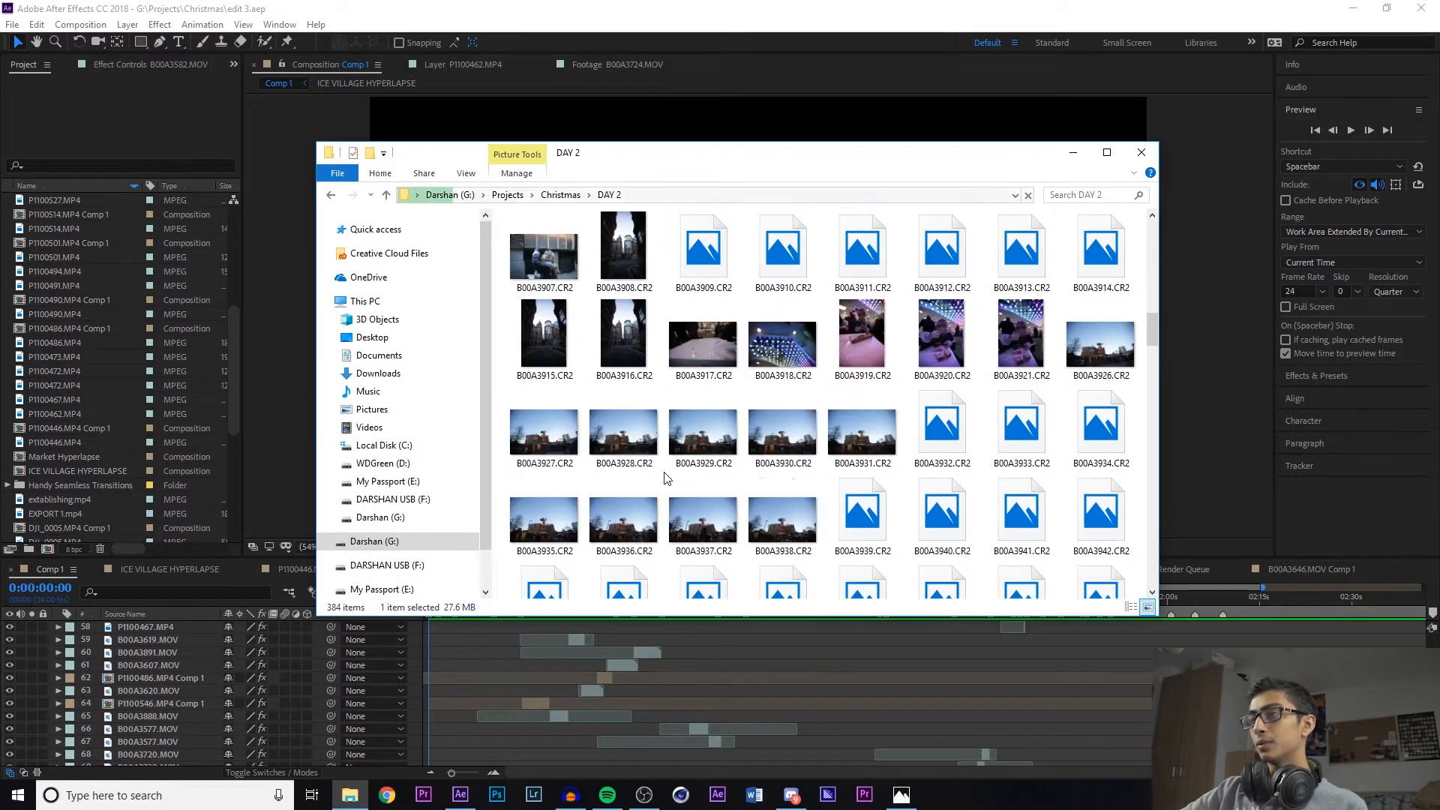
pyautogui.doubleClick(862, 433)
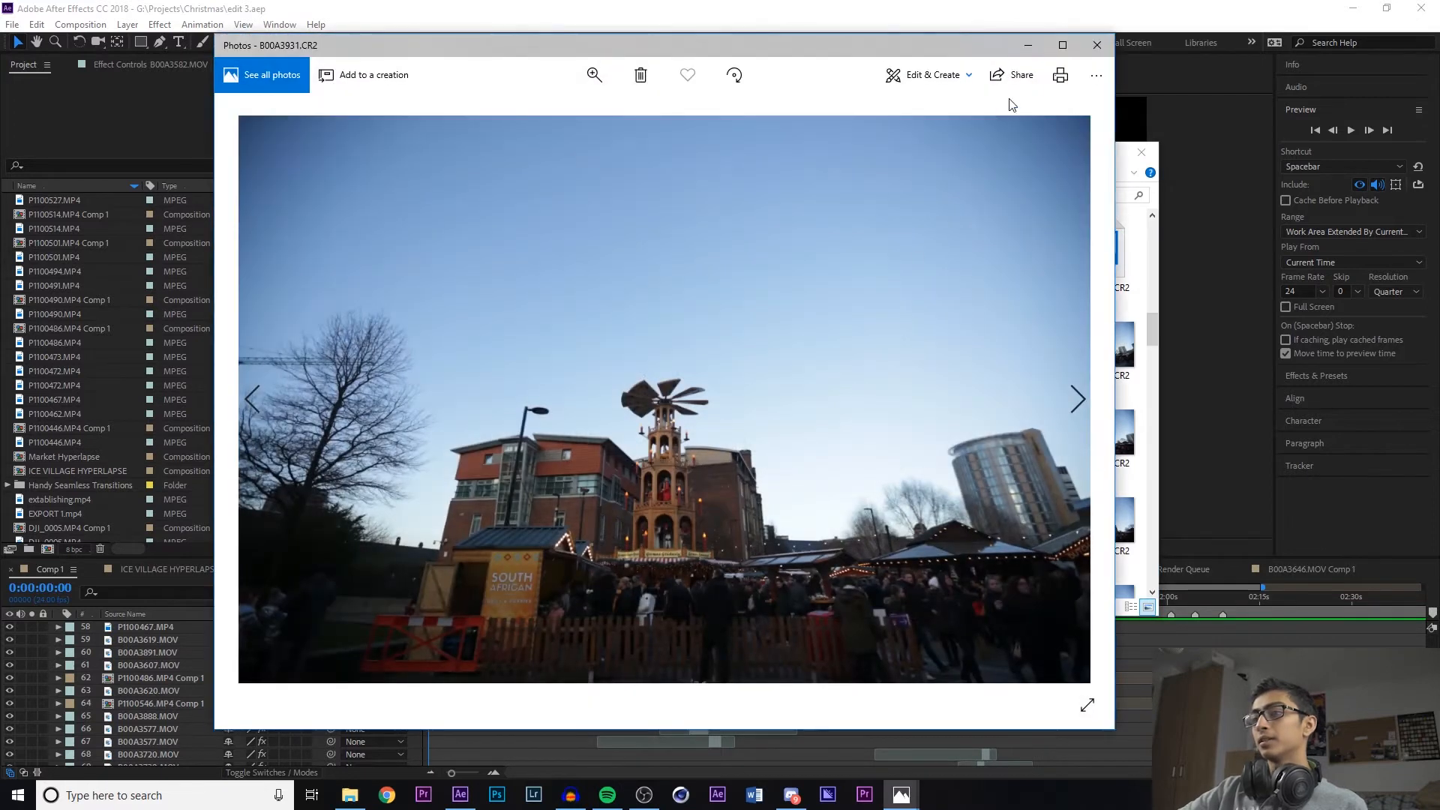
pyautogui.click(1096, 47)
pyautogui.scroll(3, 966, 385)
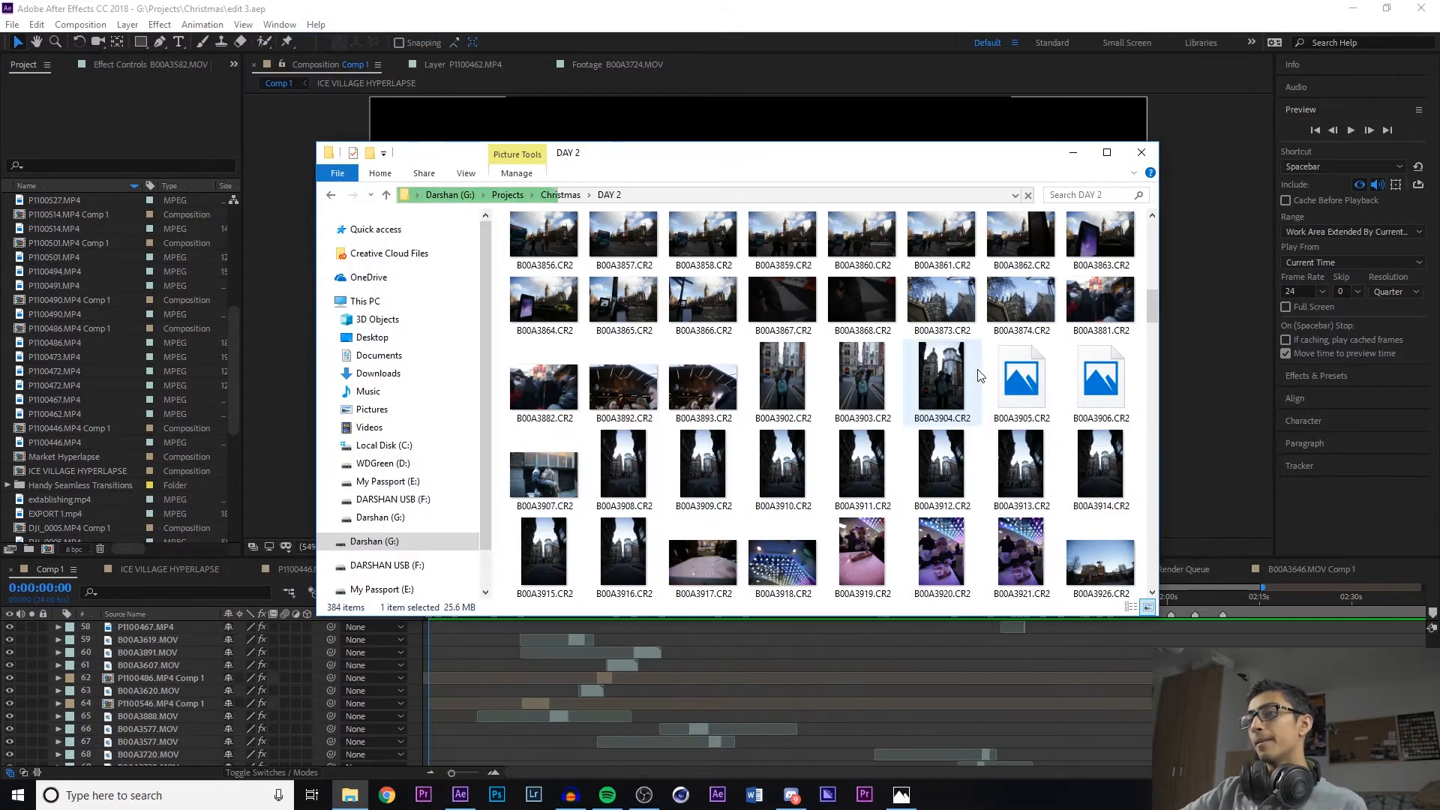
pyautogui.scroll(-10, 922, 385)
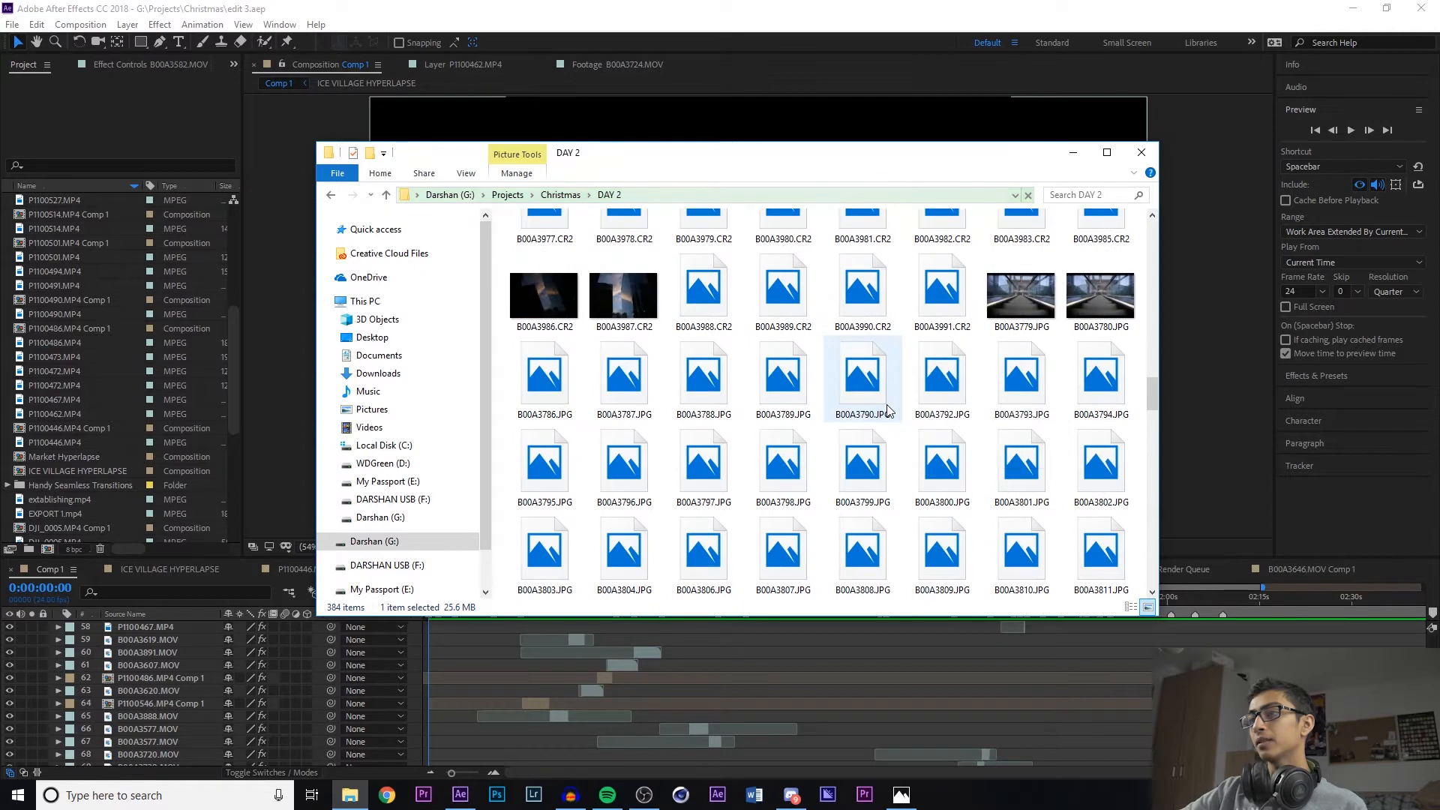
# Look over the remaining DAY 2 photos, and browse the igbts and MULTI folders of the Christmas project
pyautogui.scroll(-15, 887, 409)
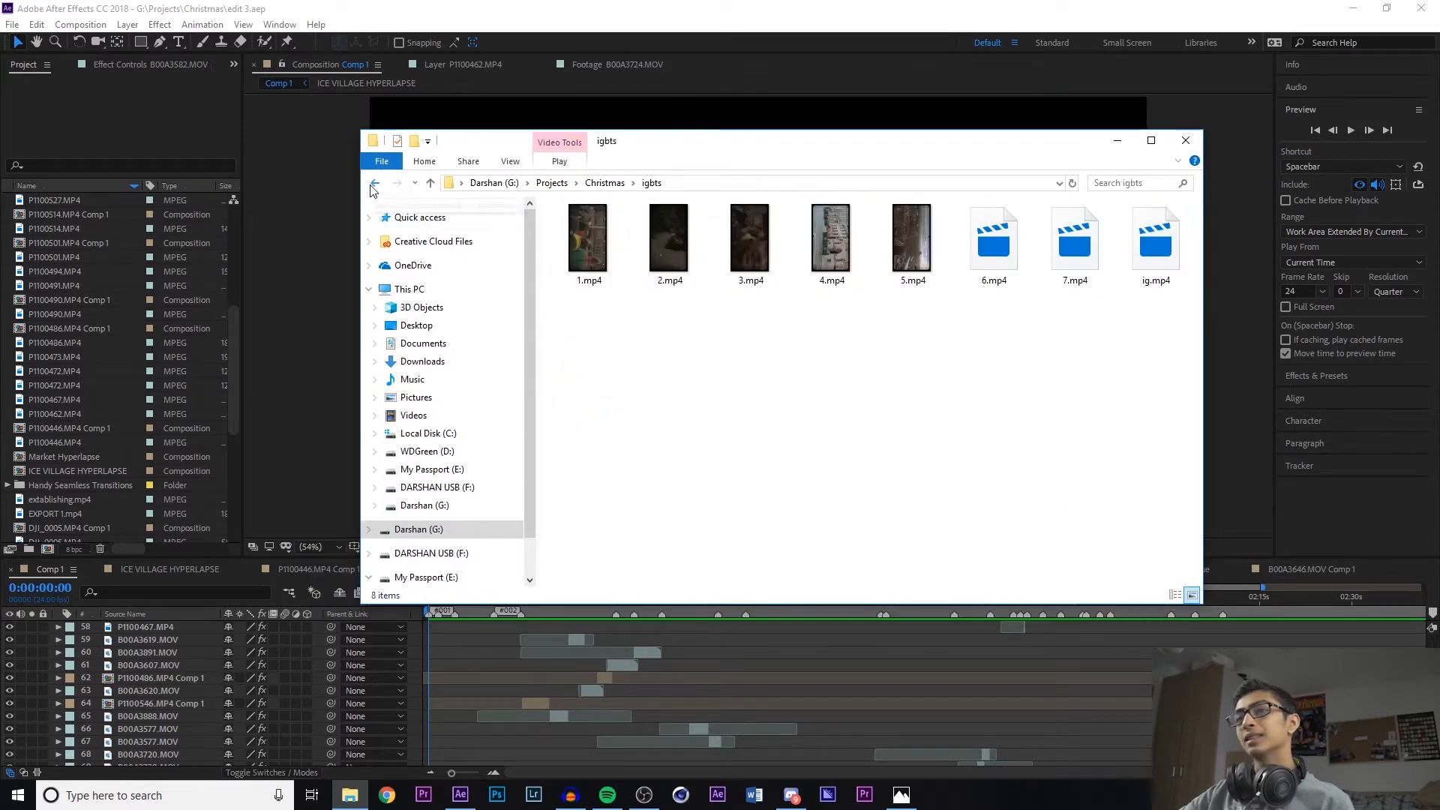
pyautogui.click(375, 184)
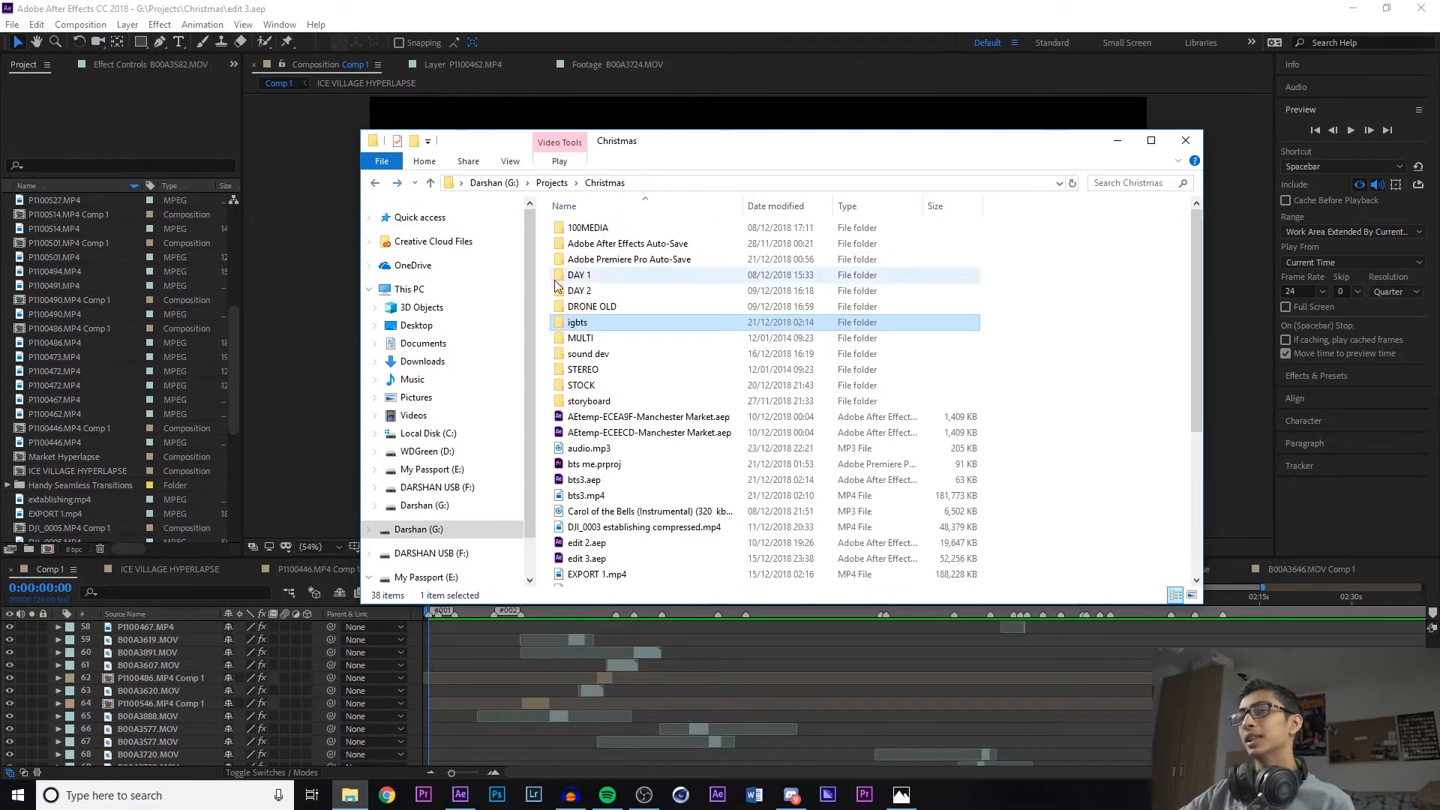
pyautogui.doubleClick(581, 337)
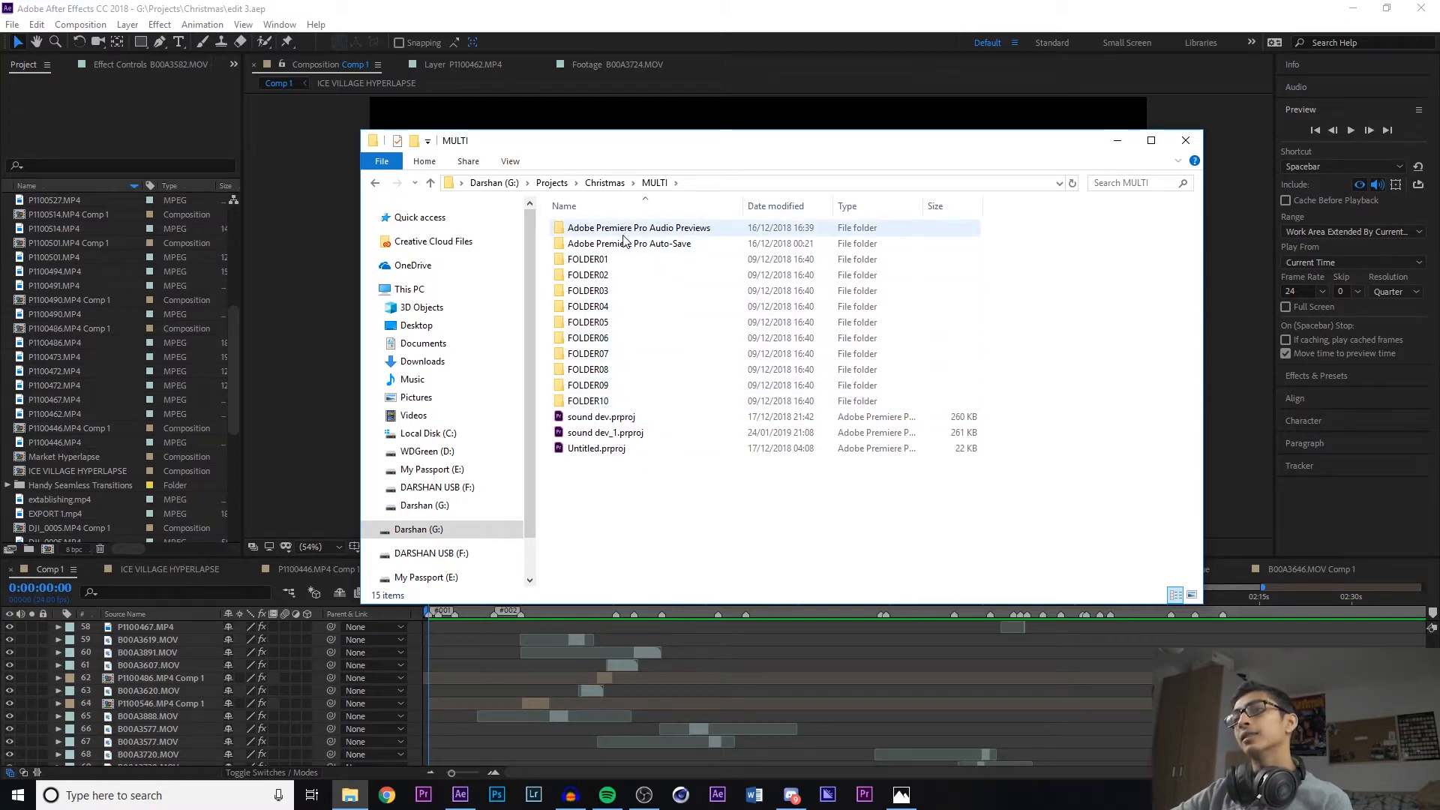
pyautogui.doubleClick(589, 259)
pyautogui.click(374, 184)
pyautogui.doubleClick(570, 400)
pyautogui.click(374, 182)
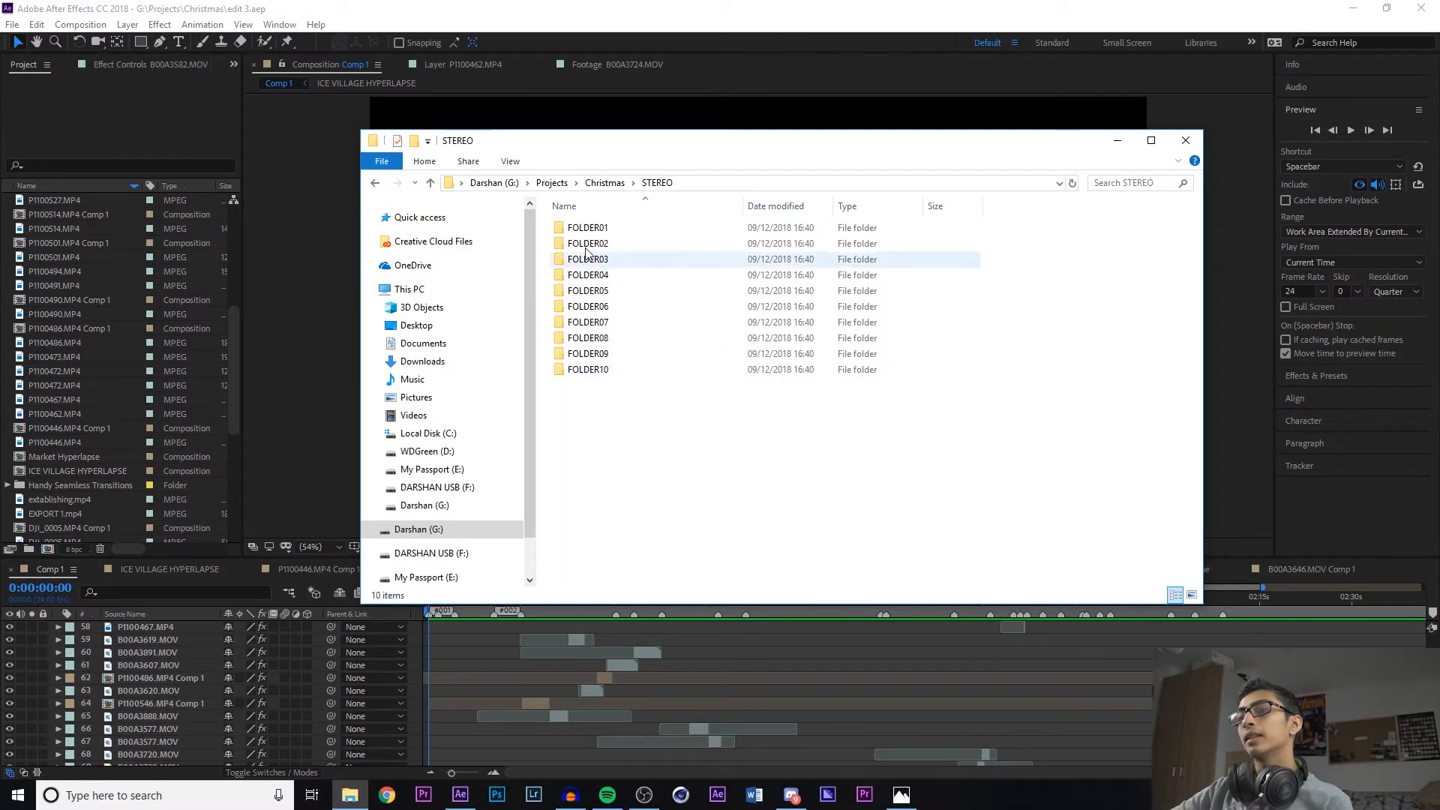
# Open FOLDER01 inside STEREO, select recordings ZOOM0001.WAV to ZOOM0009.WAV, and return to the Christmas folder
pyautogui.doubleClick(586, 231)
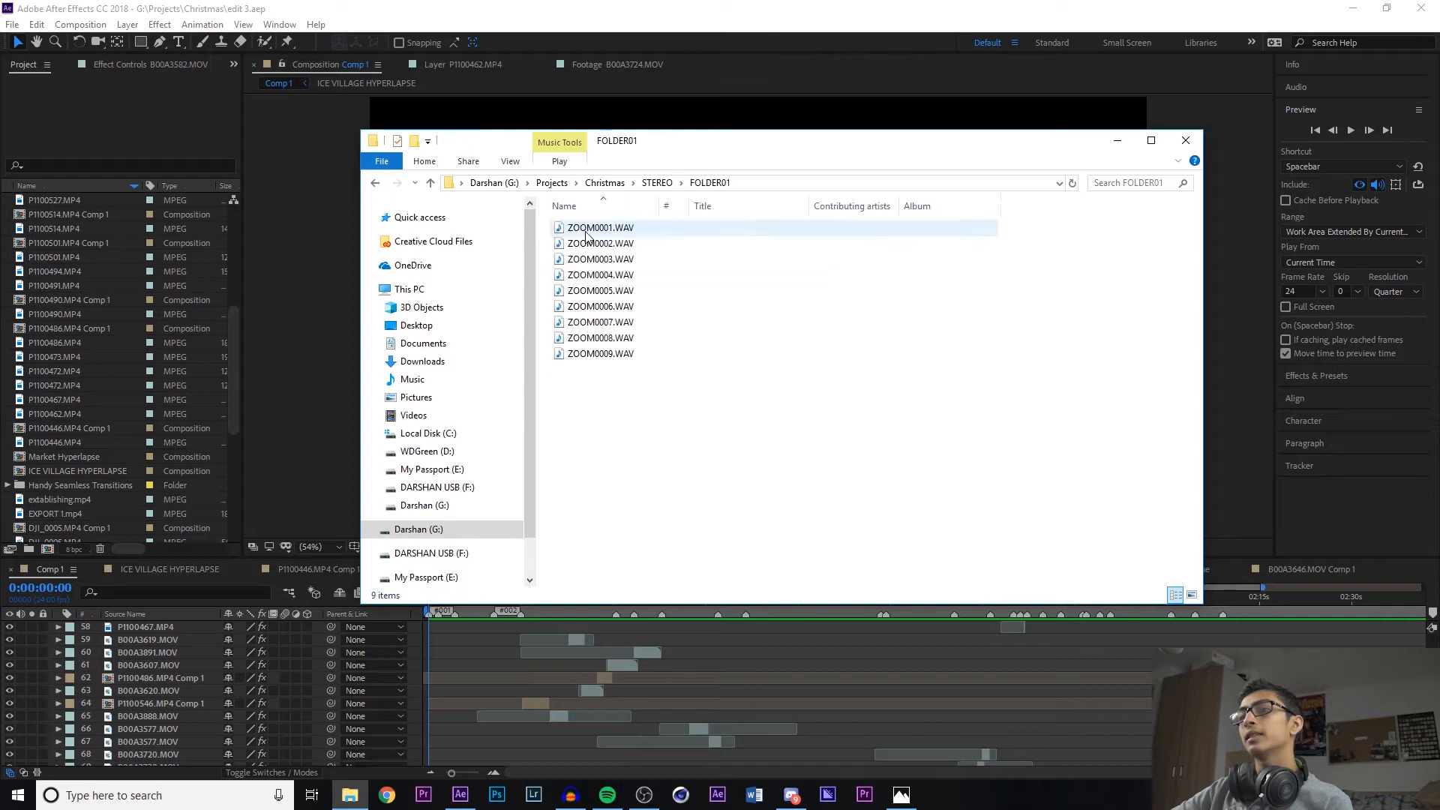
pyautogui.click(601, 354)
pyautogui.keyDown('shift'); pyautogui.click(604, 229); pyautogui.keyUp('shift')
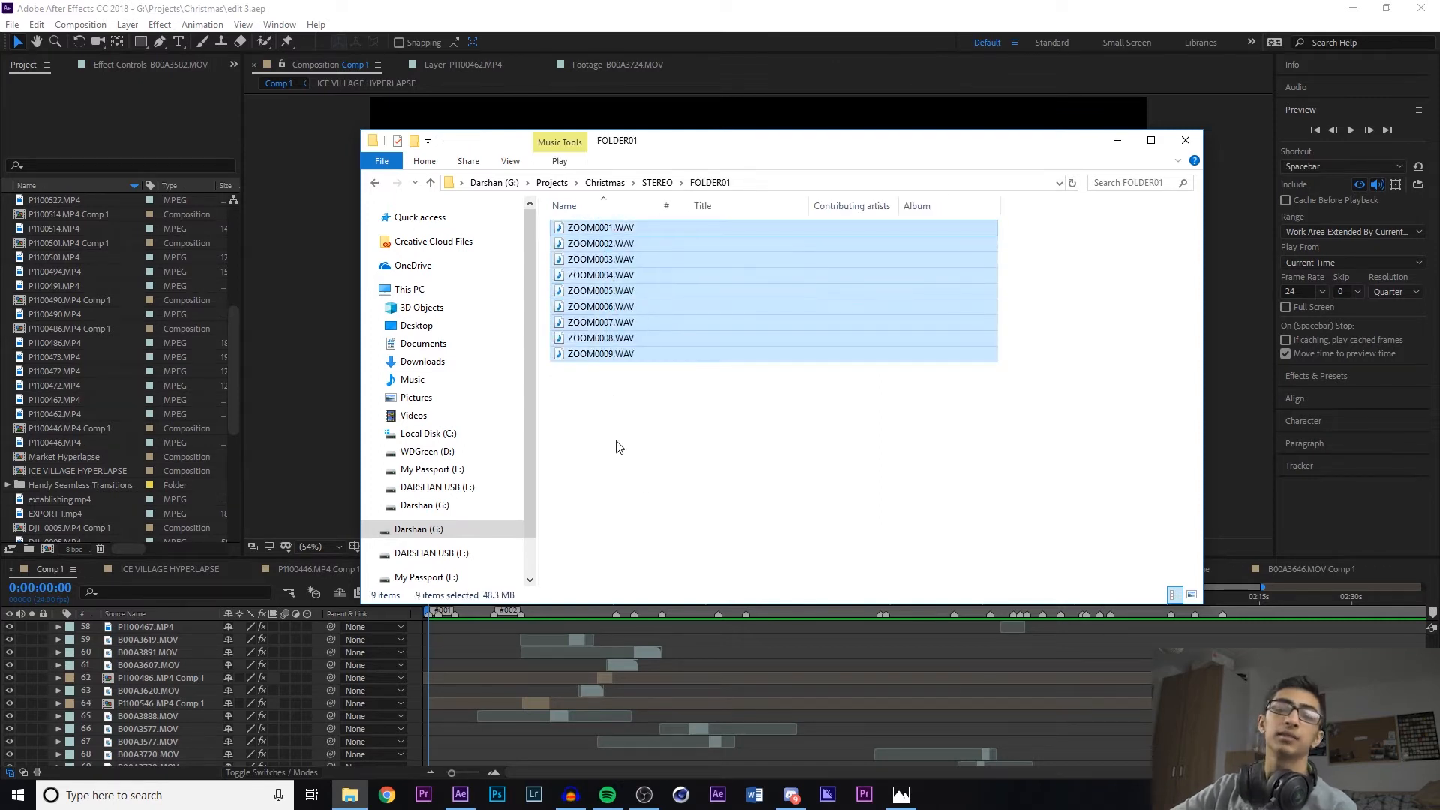
pyautogui.click(370, 184)
pyautogui.click(370, 184)
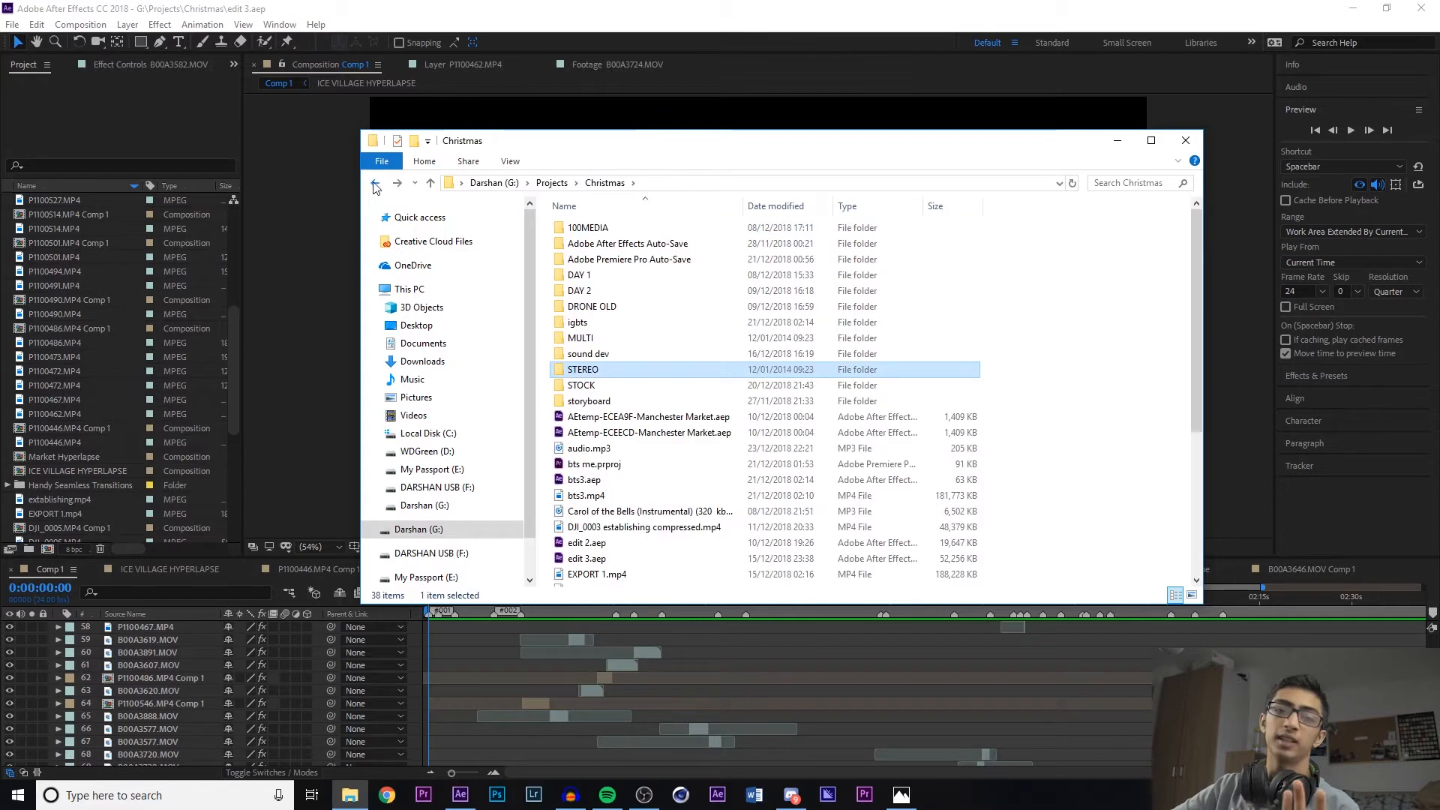
# Check the storyboard folder and look through the project files and exports listed in the Christmas folder
pyautogui.doubleClick(588, 401)
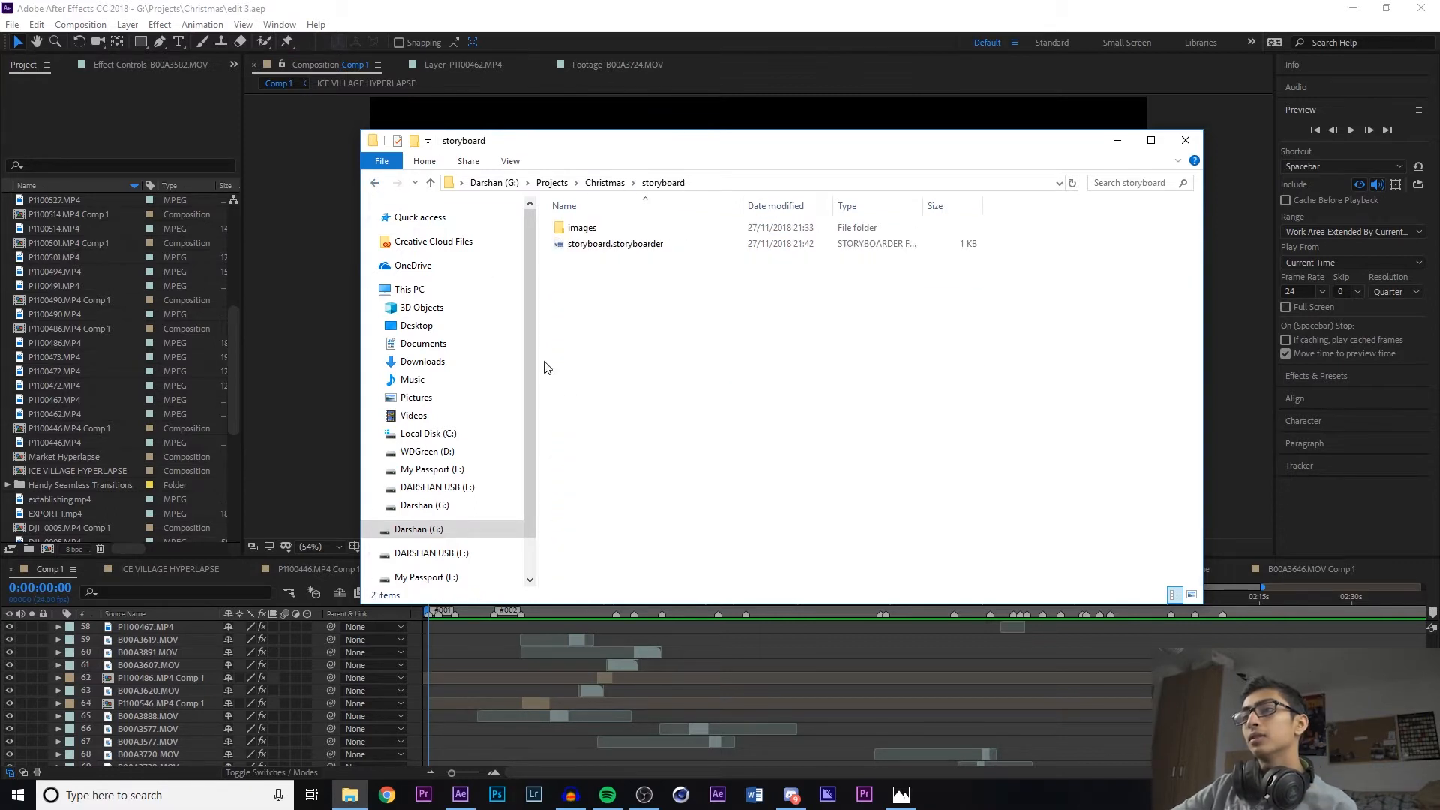
pyautogui.click(369, 182)
pyautogui.scroll(-4, 614, 390)
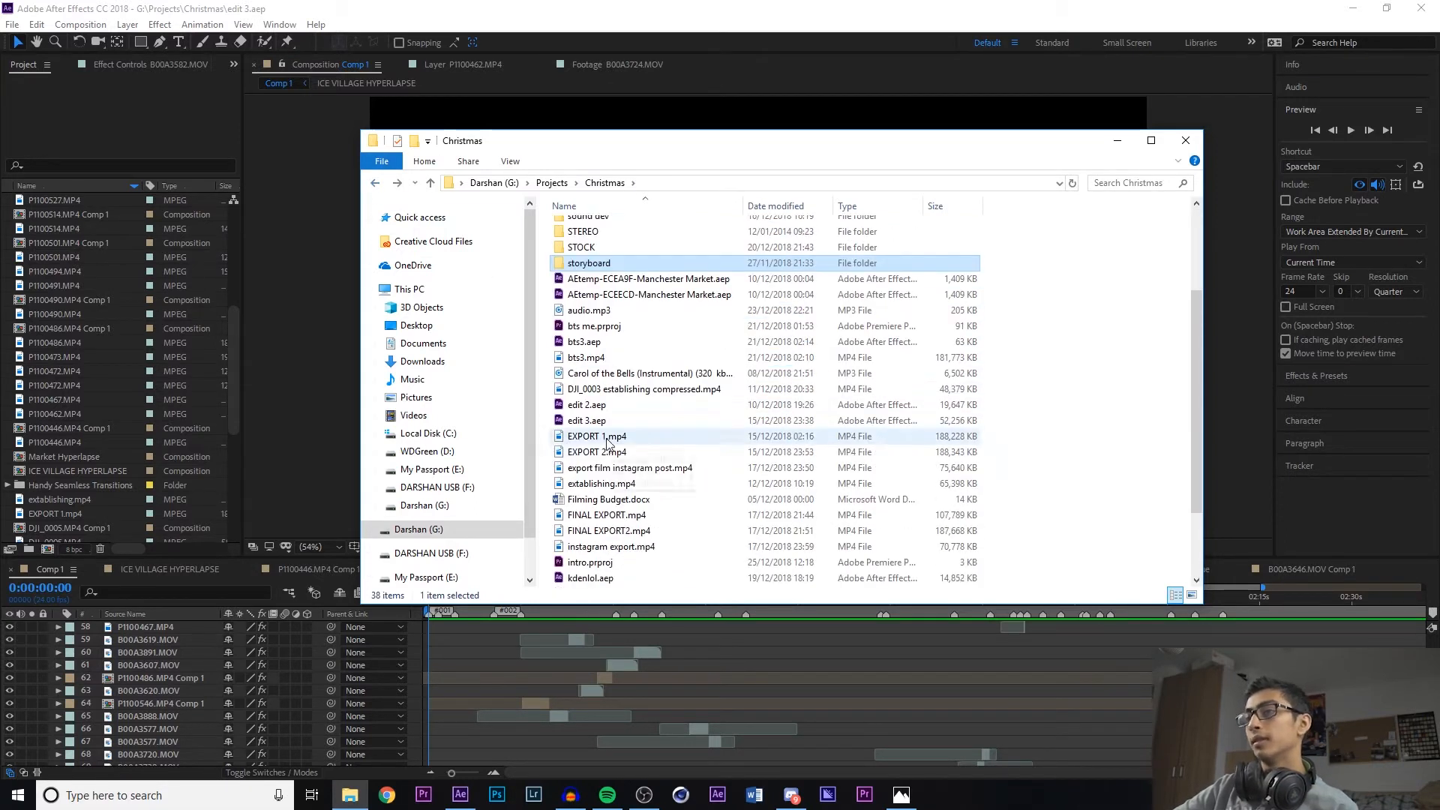
pyautogui.scroll(-1, 614, 390)
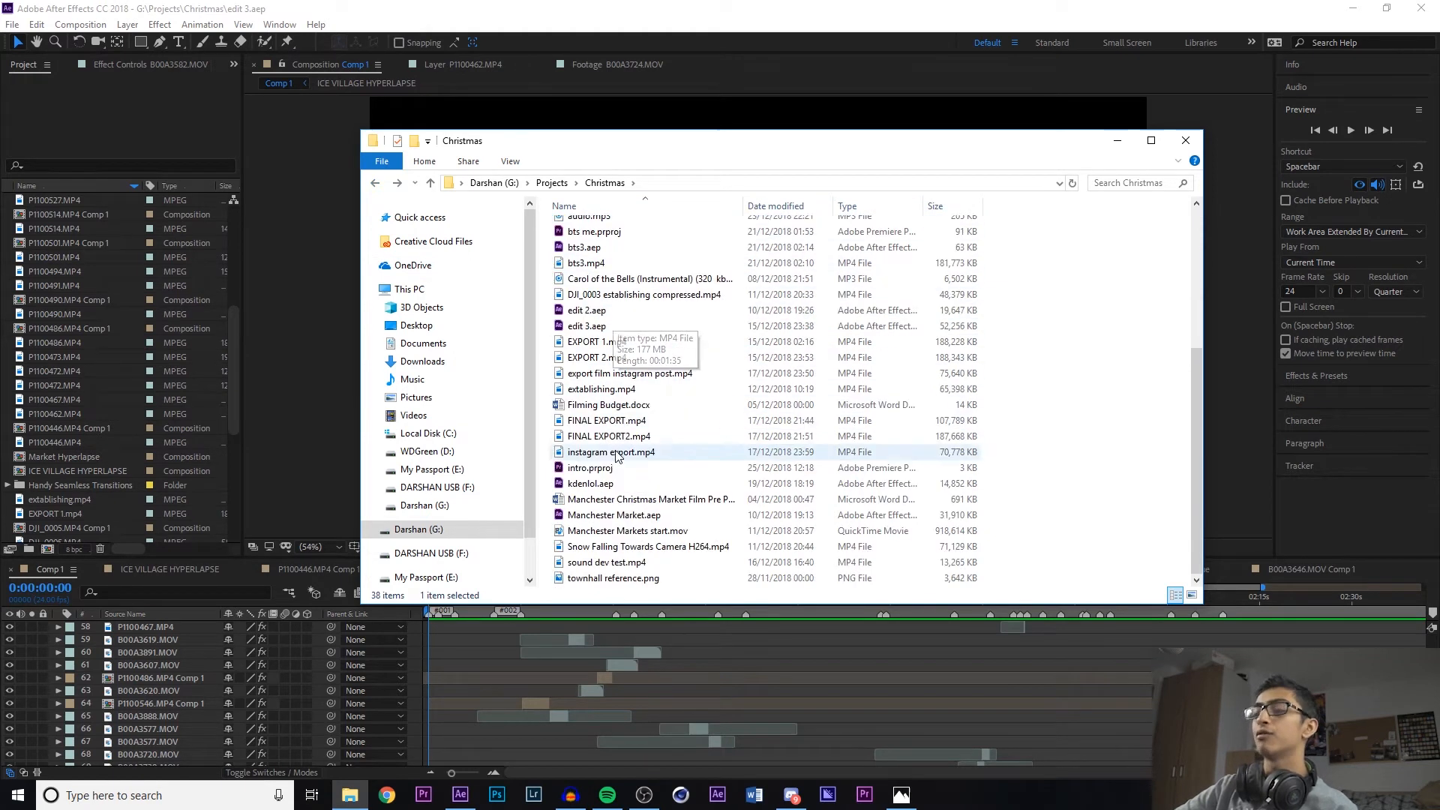
pyautogui.scroll(4, 598, 574)
pyautogui.scroll(-2, 621, 478)
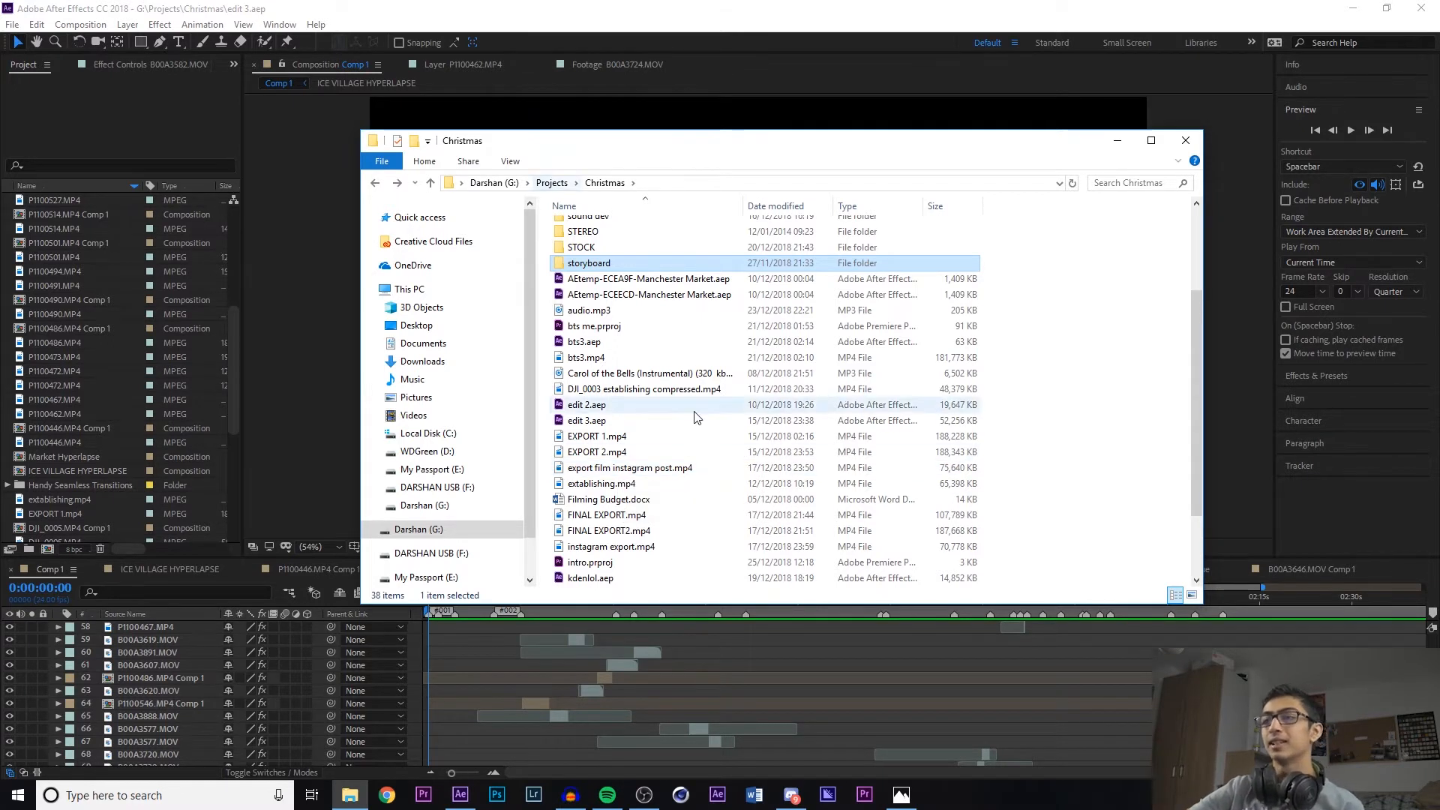
pyautogui.scroll(-2, 605, 309)
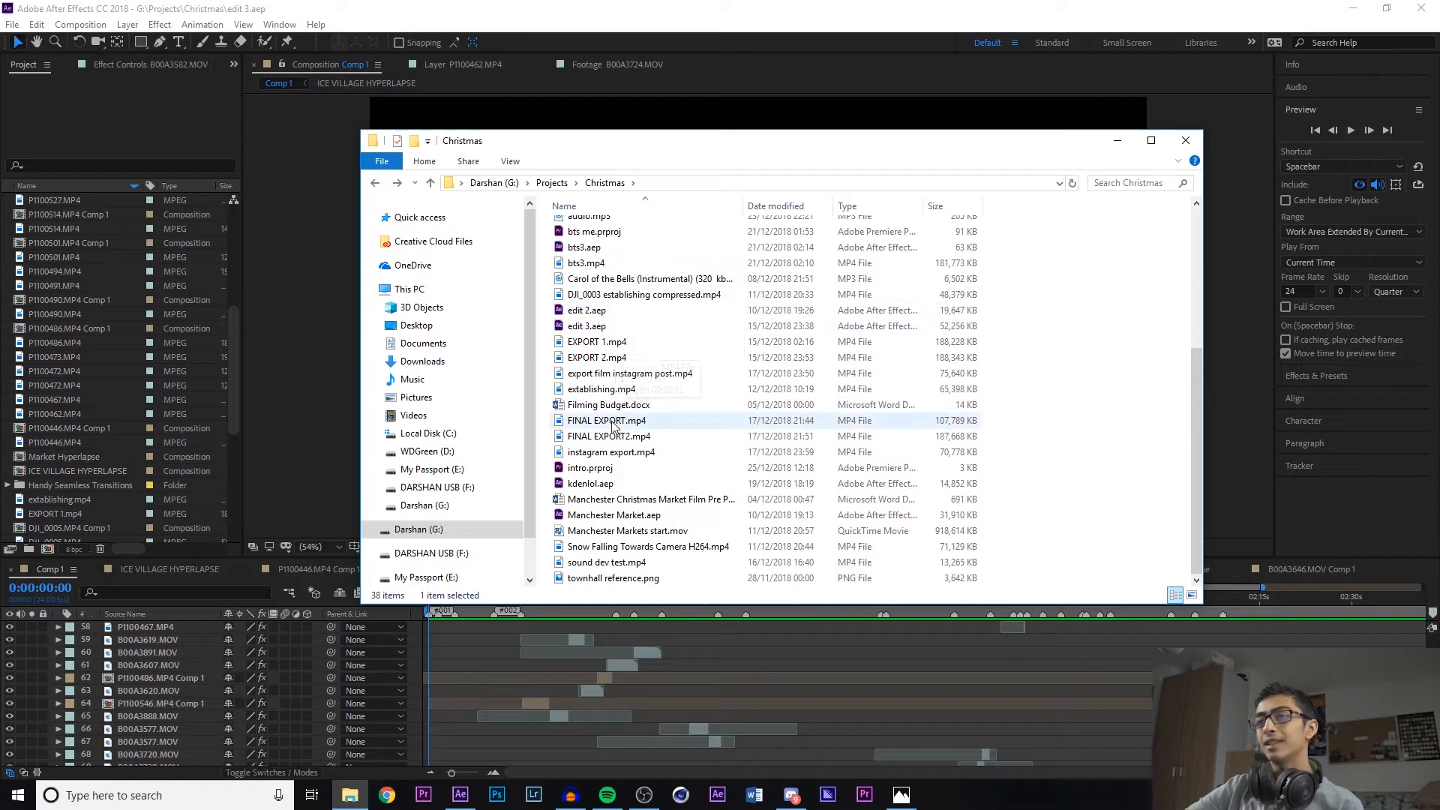
pyautogui.scroll(3, 600, 388)
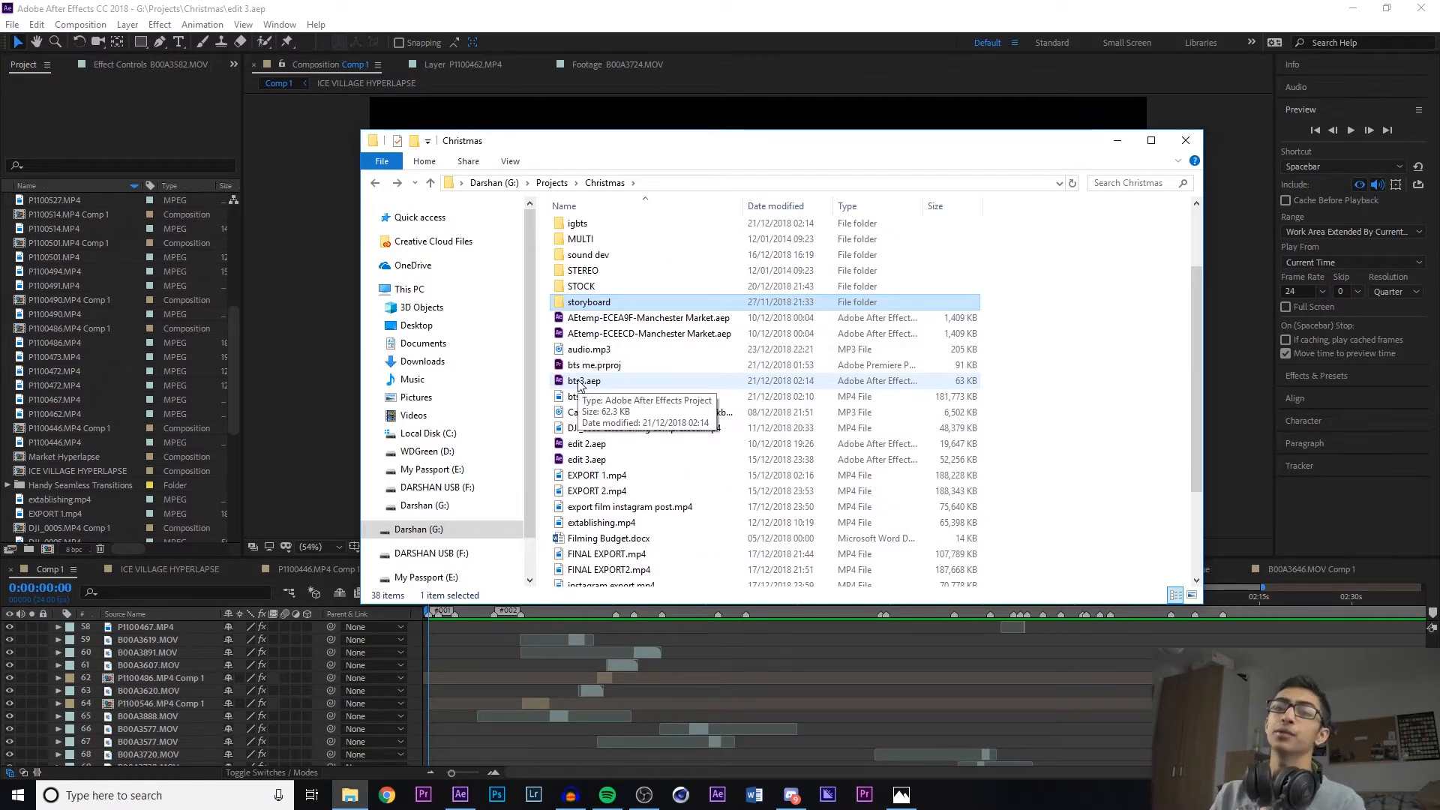
pyautogui.scroll(2, 592, 379)
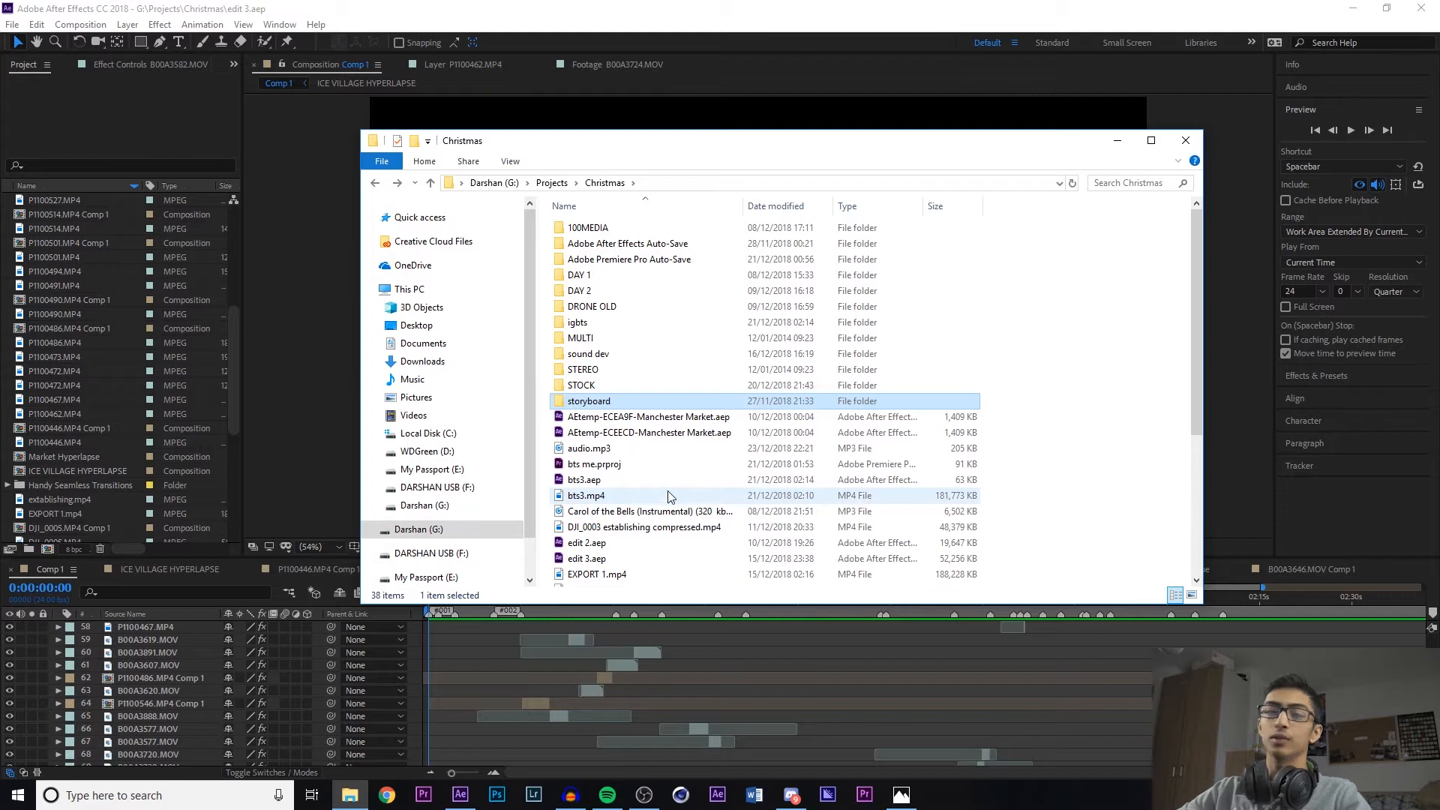
pyautogui.scroll(-5, 934, 435)
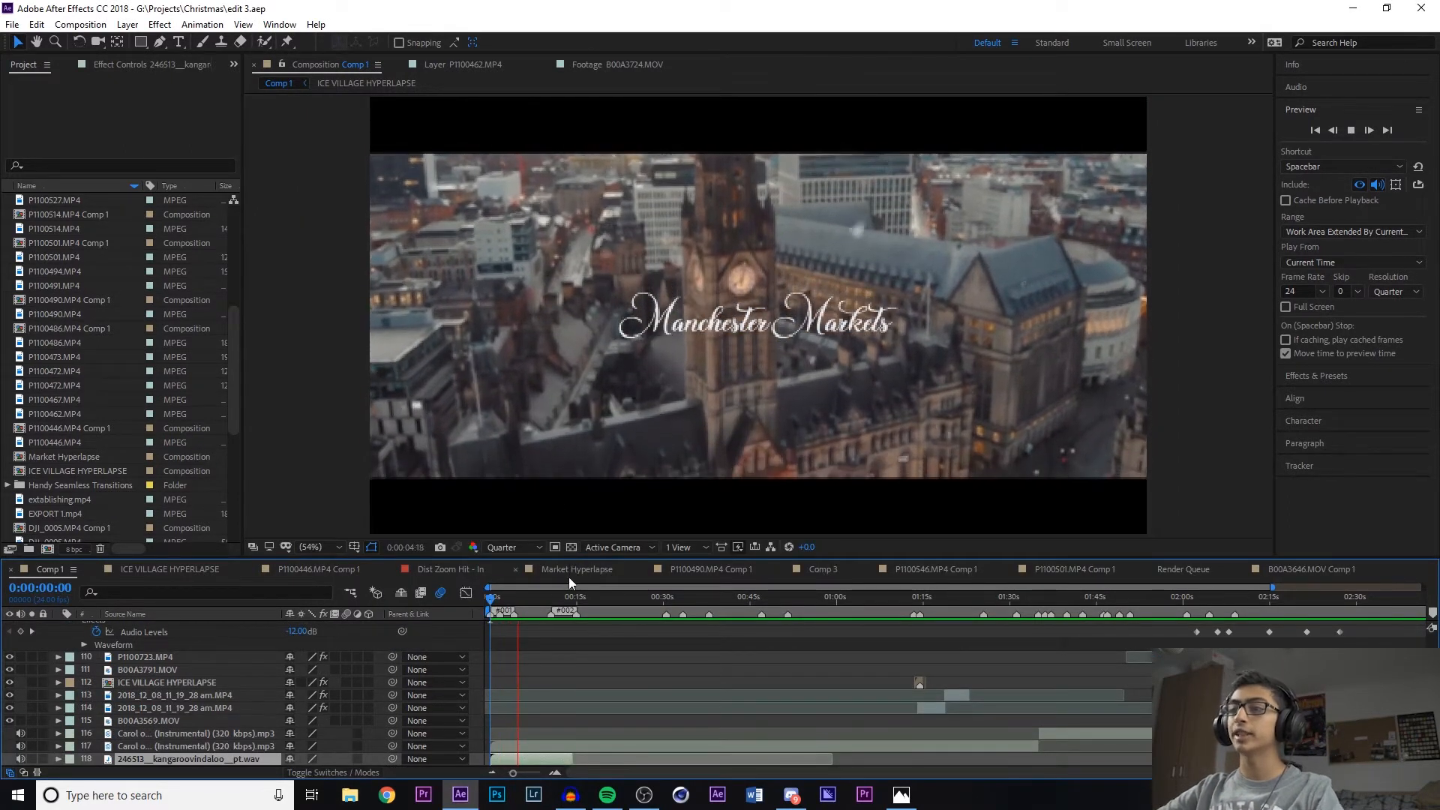
# Switch to After Effects, preview the Manchester Markets opening of Comp 1, and look through the composition's music and footage layers
pyautogui.press('space')
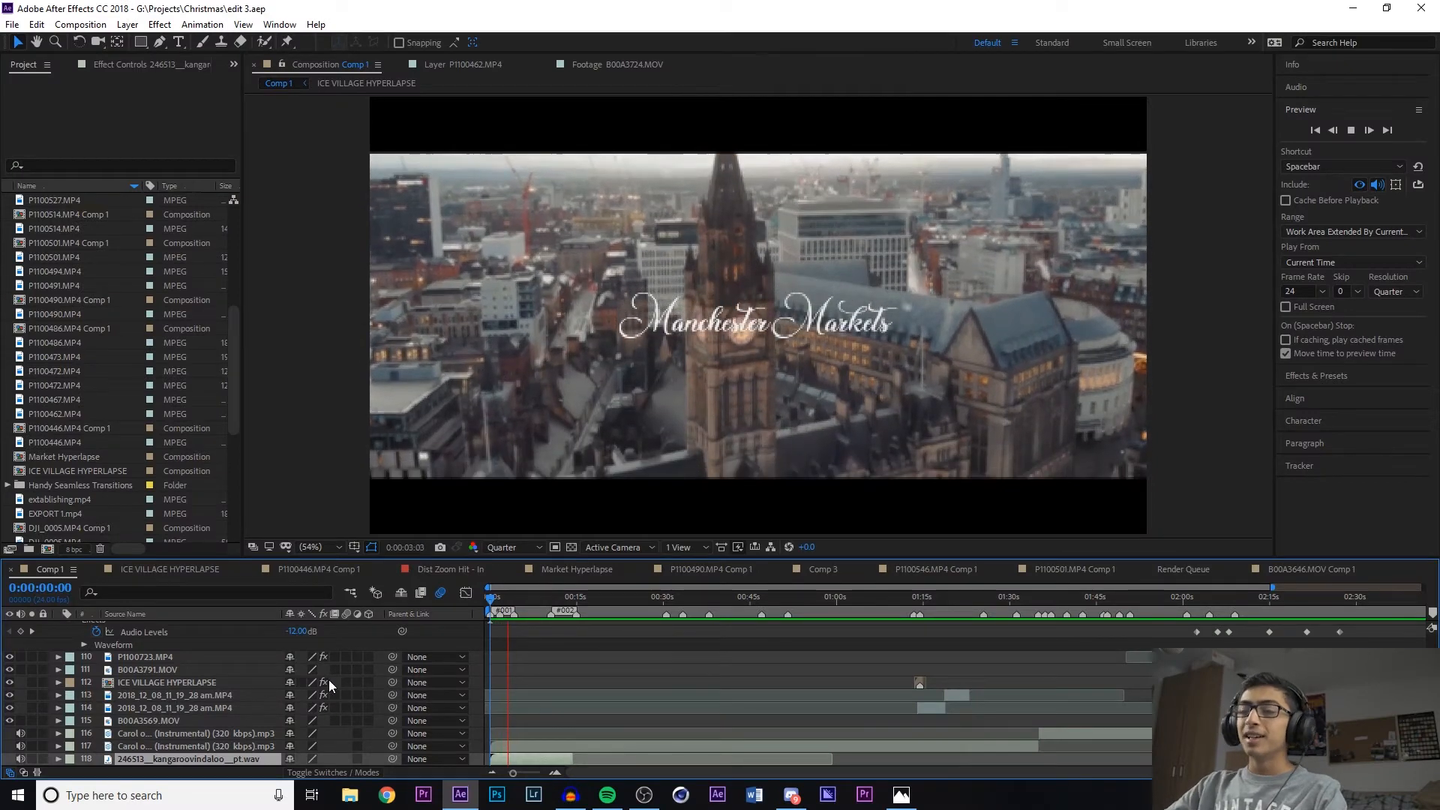
pyautogui.press('space')
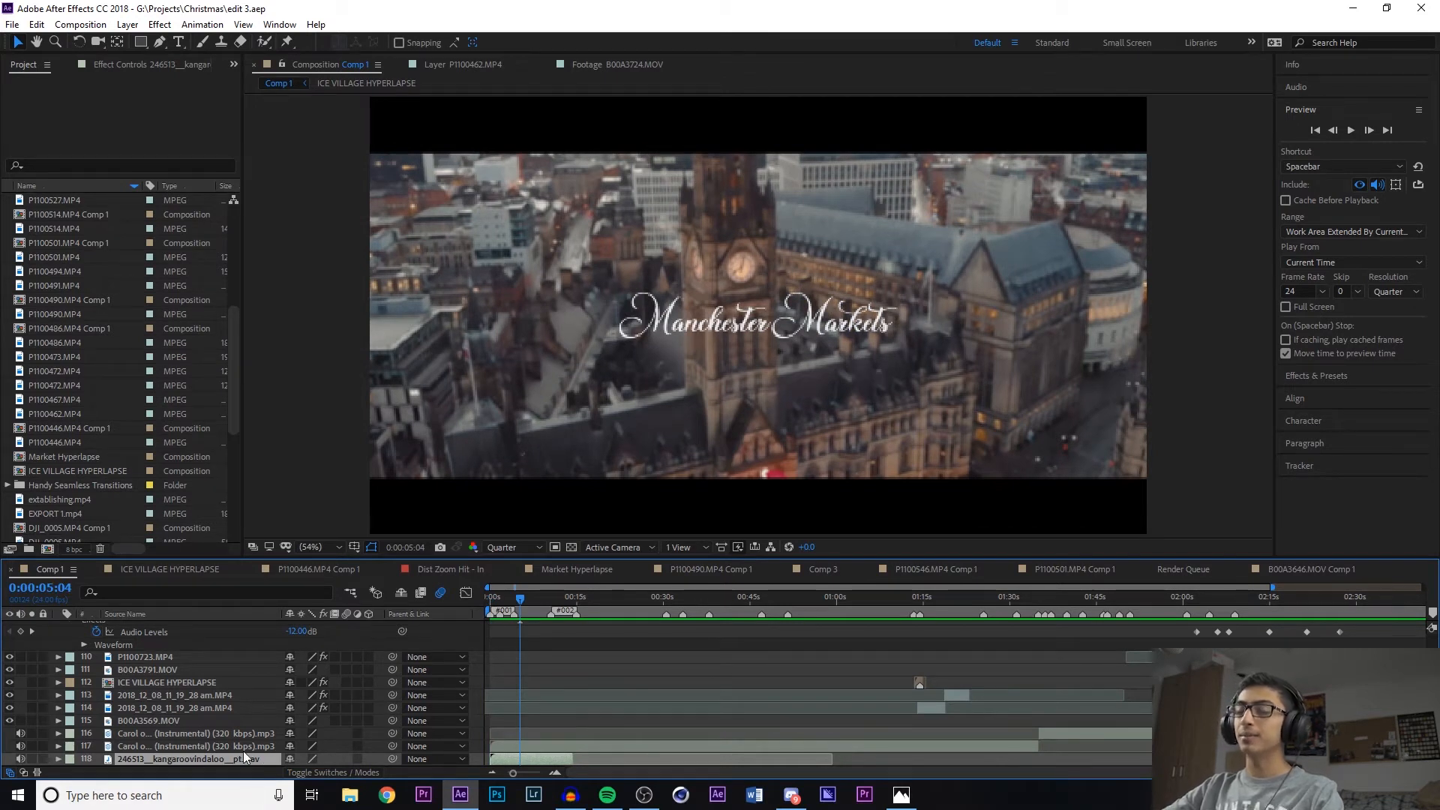
pyautogui.click(217, 745)
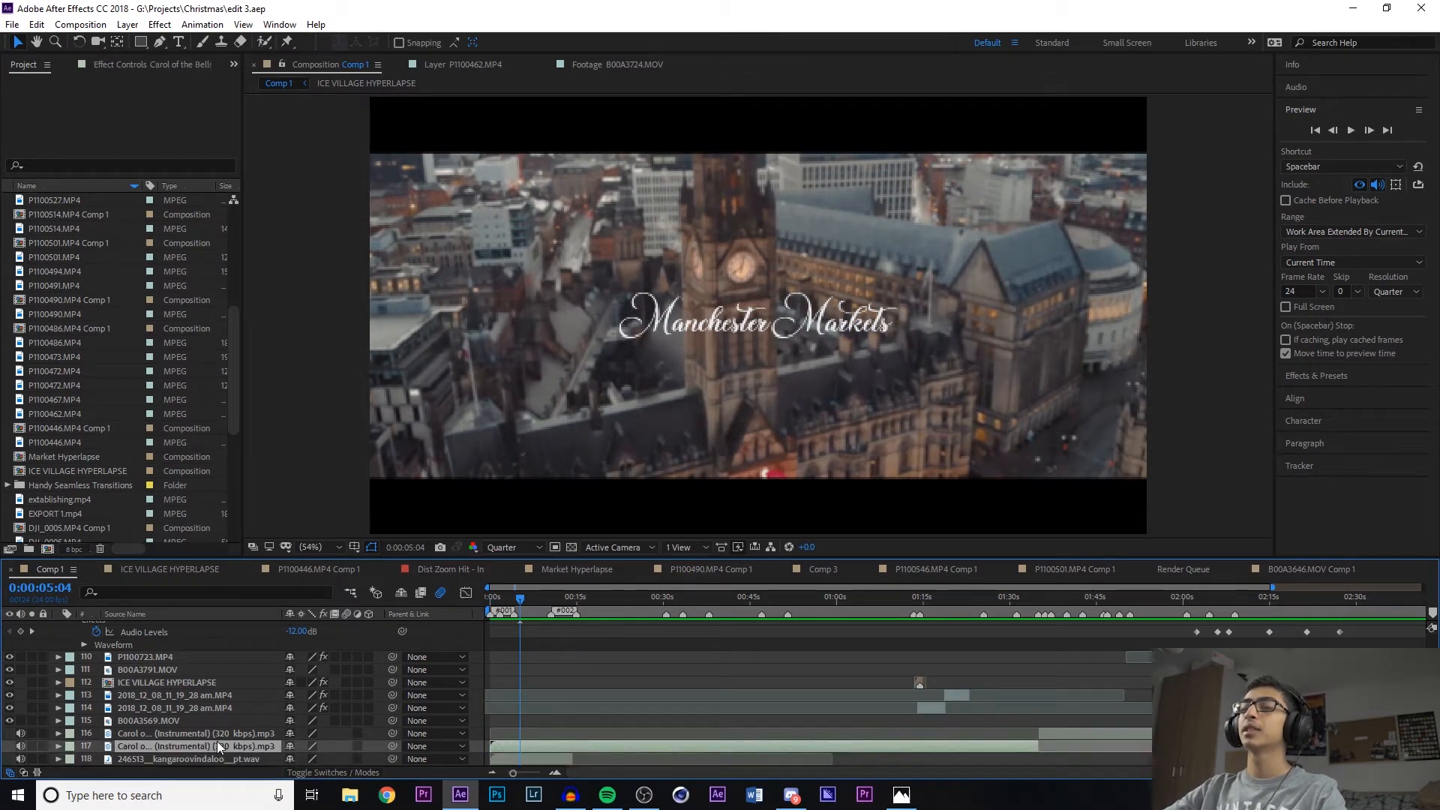
pyautogui.scroll(10, 566, 680)
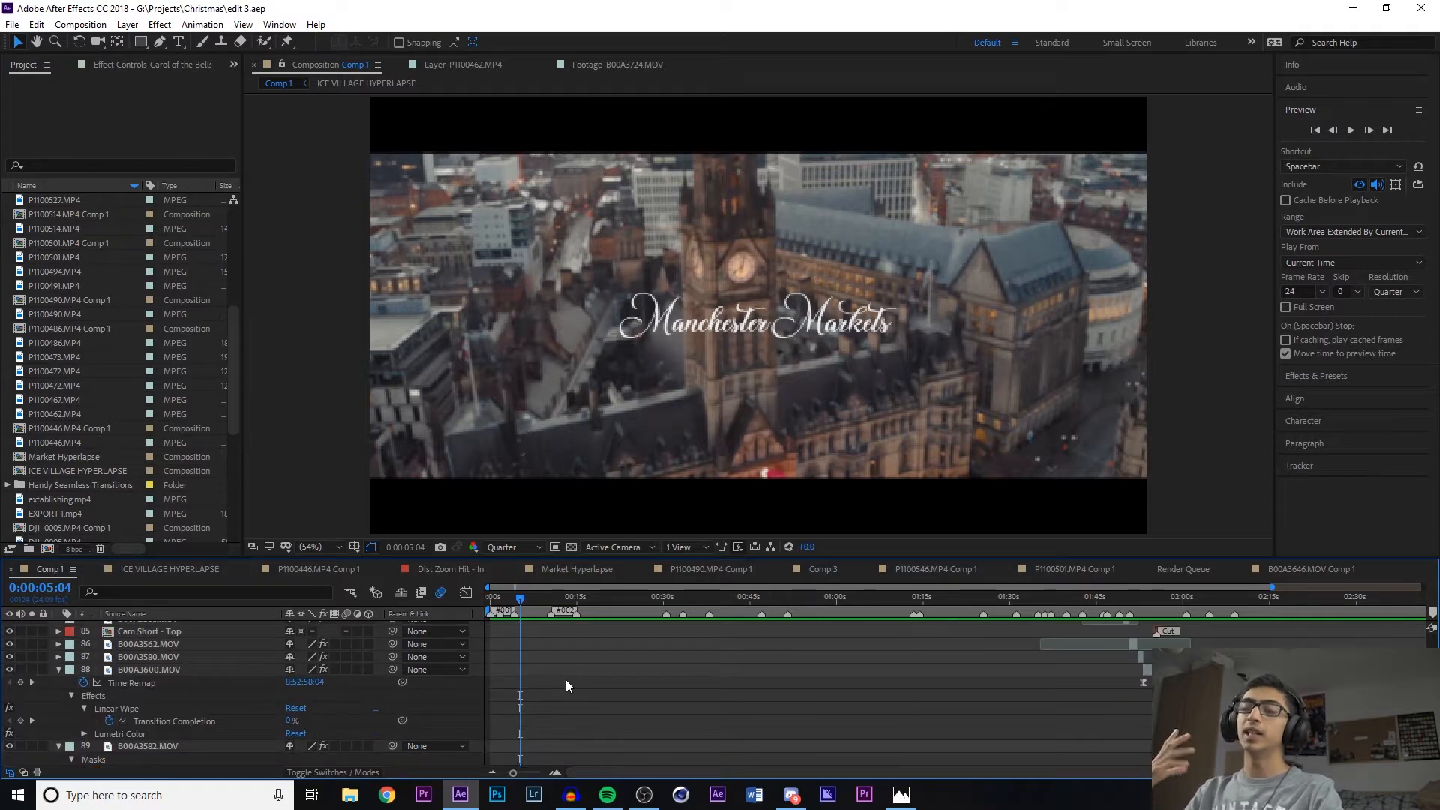
pyautogui.scroll(12, 566, 679)
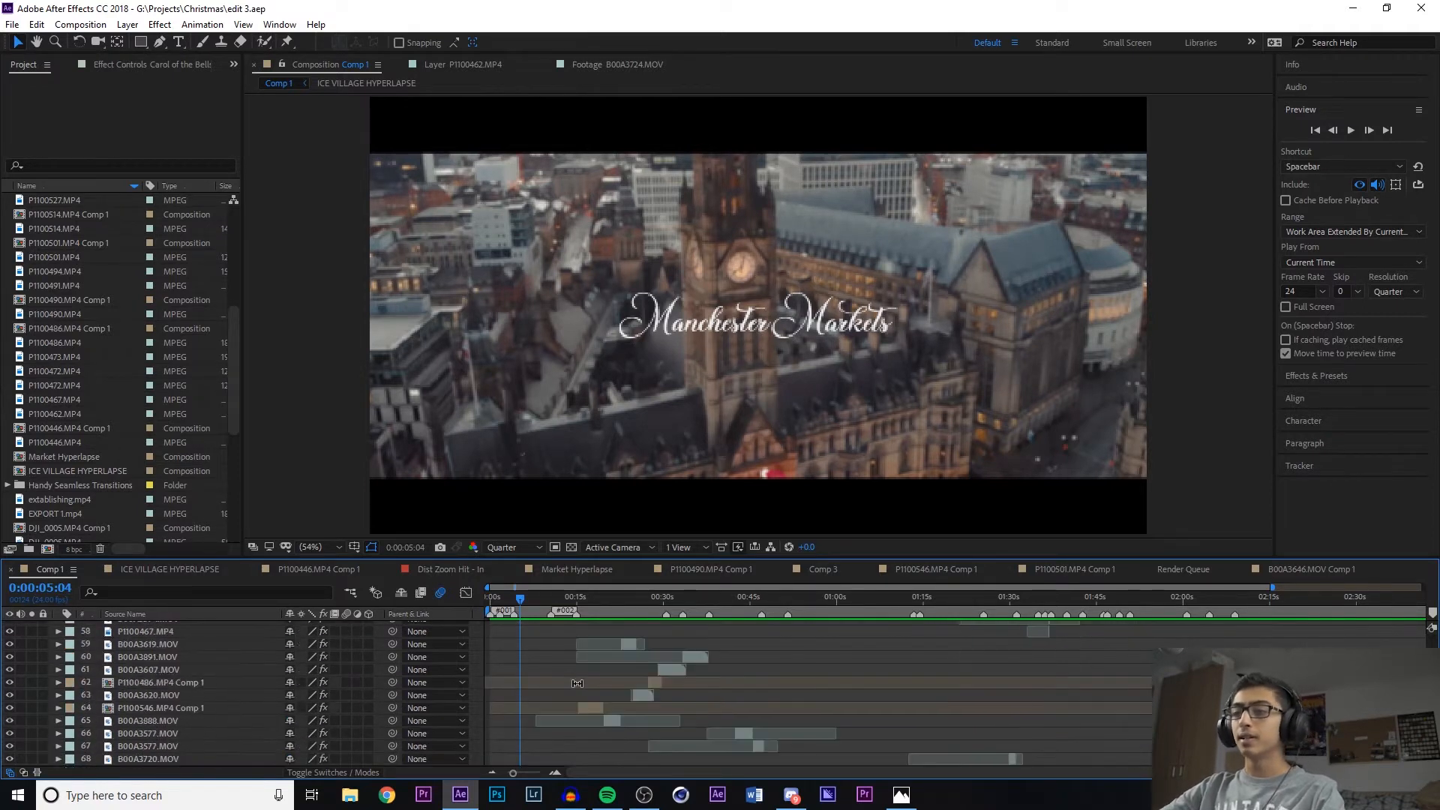
pyautogui.scroll(-15, 587, 660)
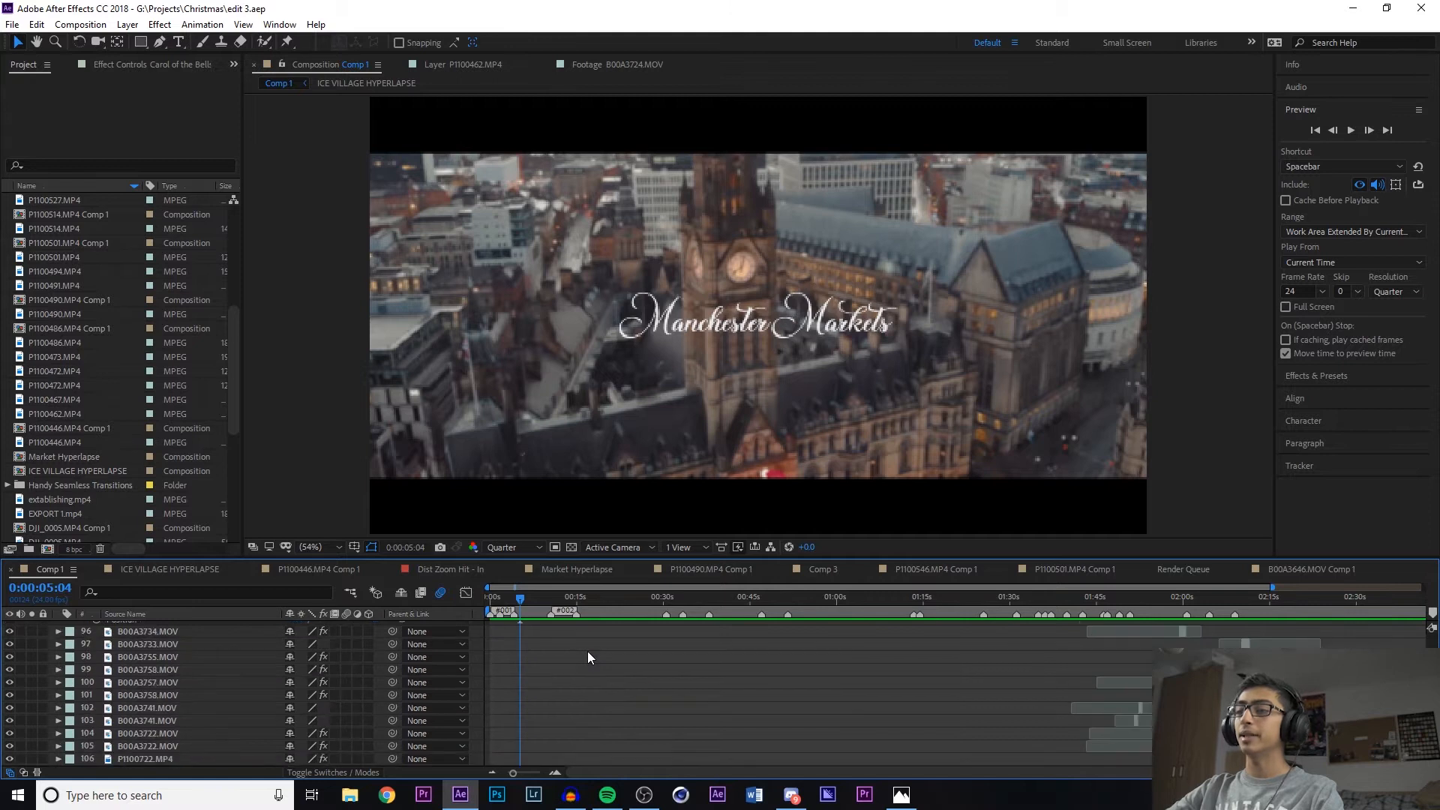
pyautogui.scroll(-4, 587, 658)
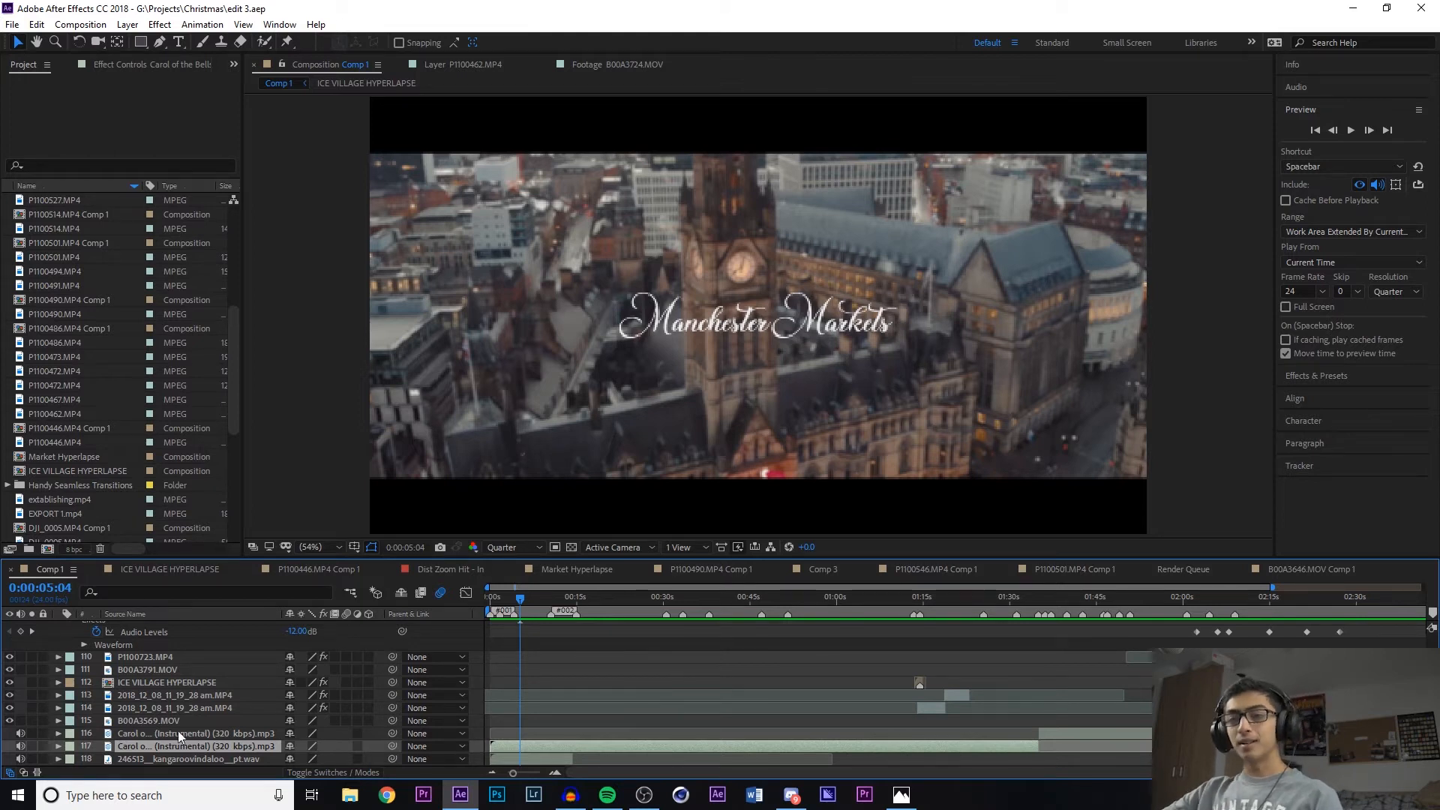
# Select the kangaroovindaloo WAV audio layer and preview Comp 1 from its first frame
pyautogui.click(182, 758)
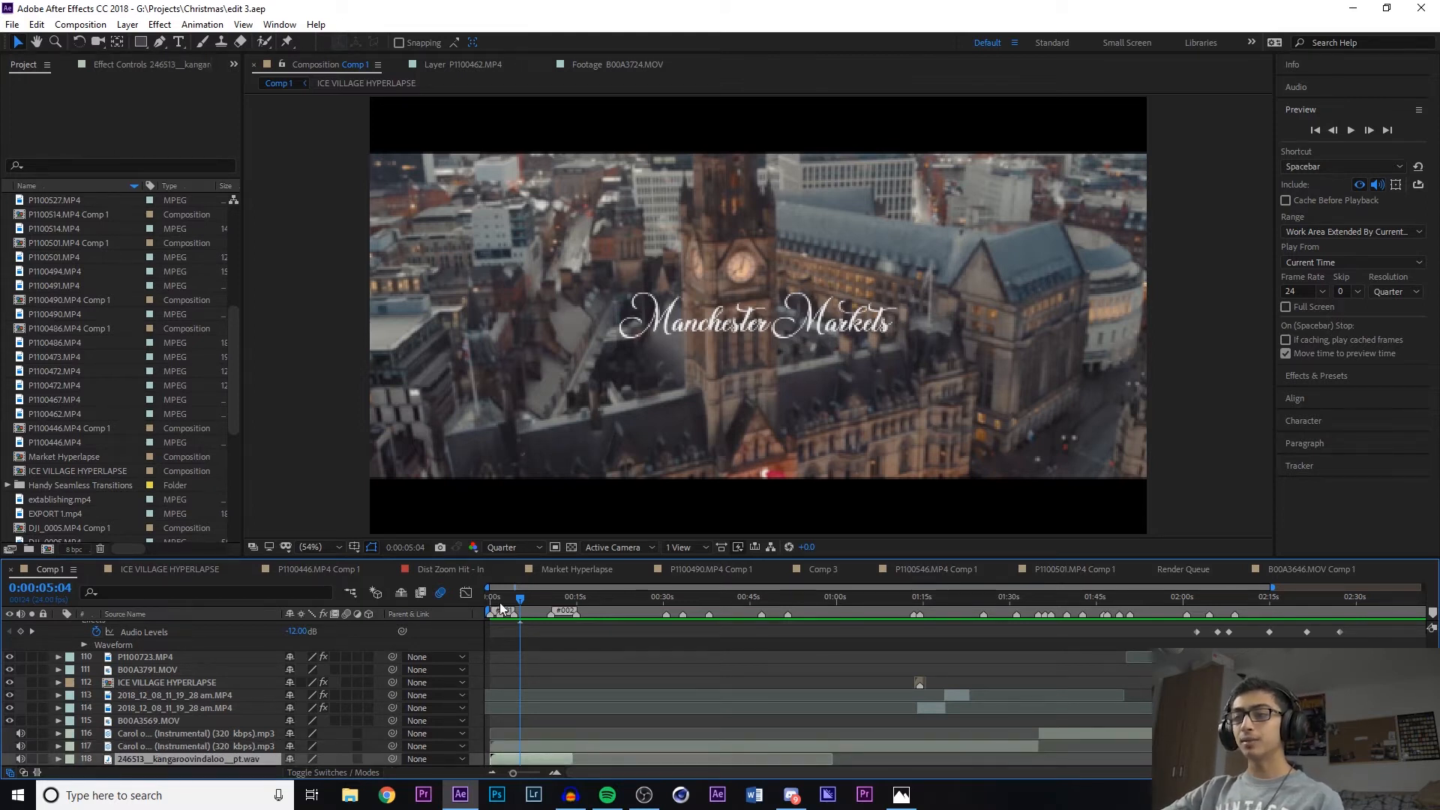
pyautogui.press('Home')
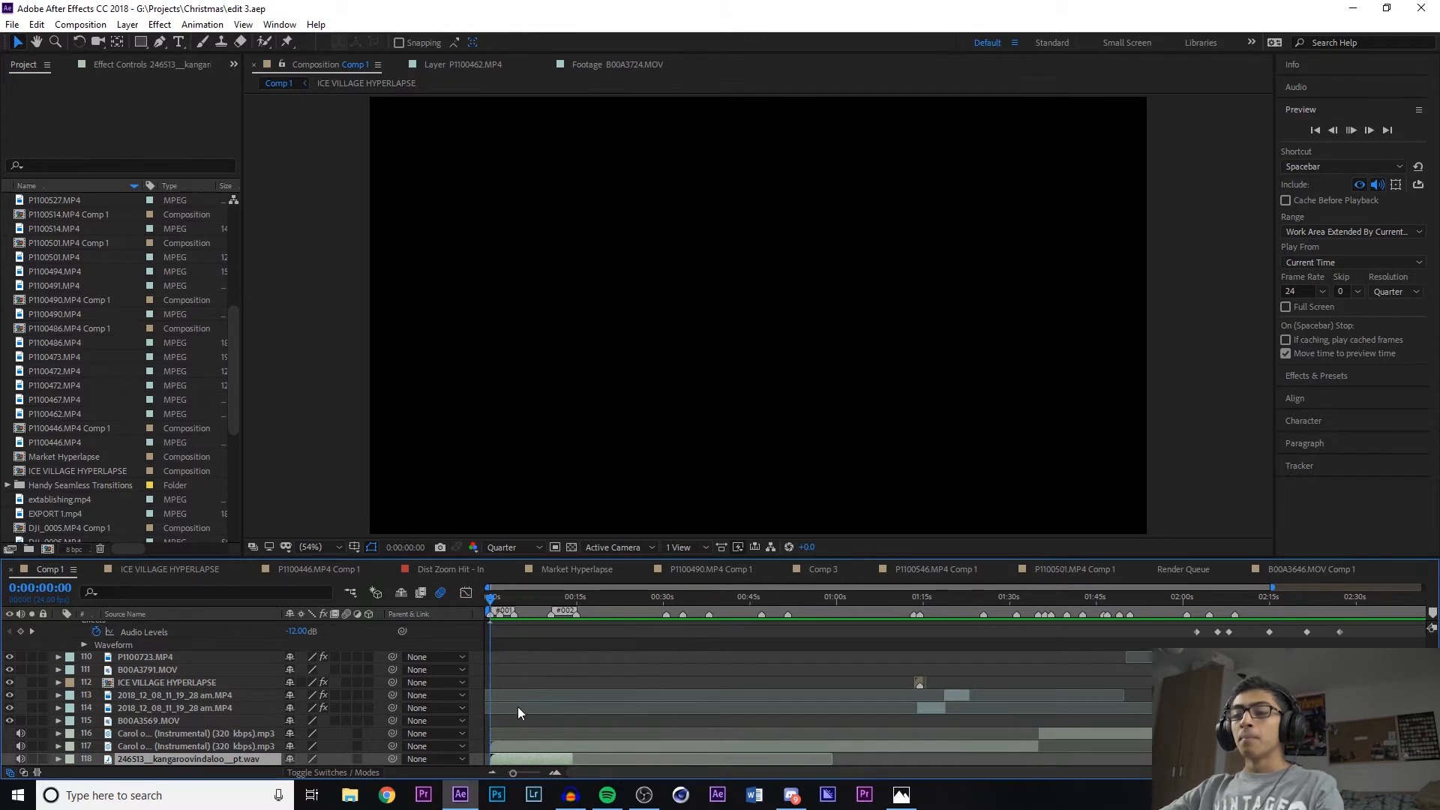
pyautogui.press('space')
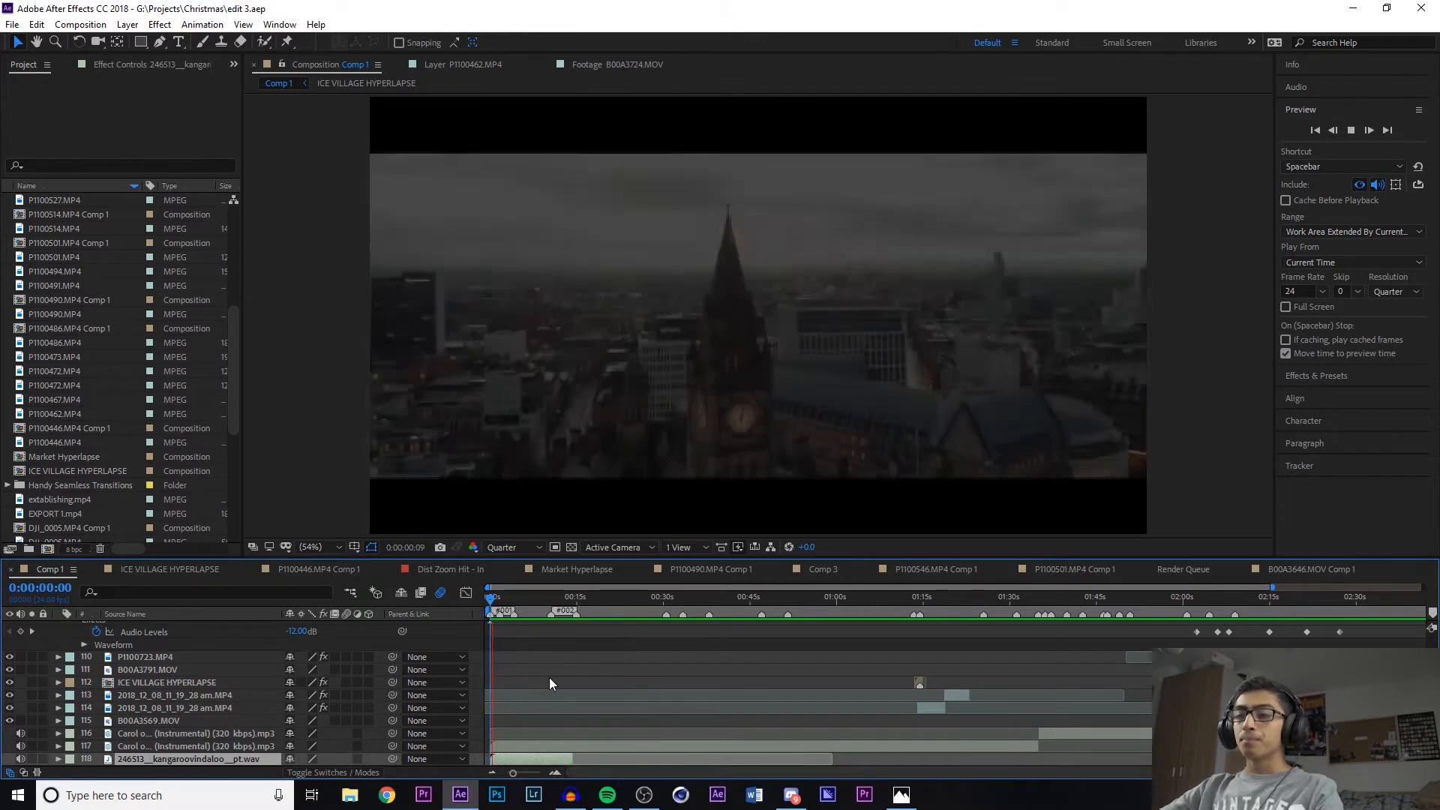
# Hide the seven EXPORT 1.mp4 layers at the top of Comp 1's layer stack
pyautogui.scroll(15, 543, 664)
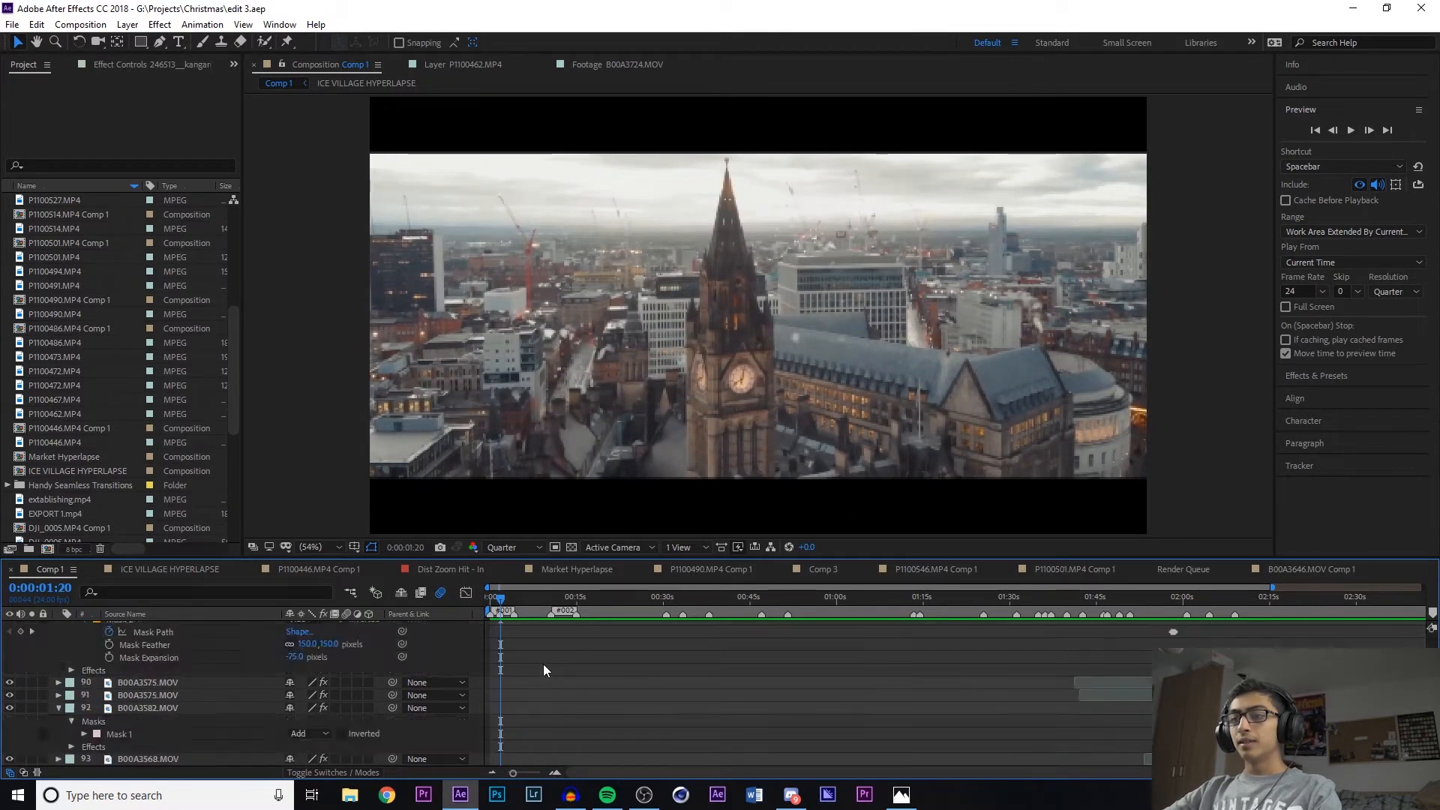
pyautogui.scroll(3, 551, 645)
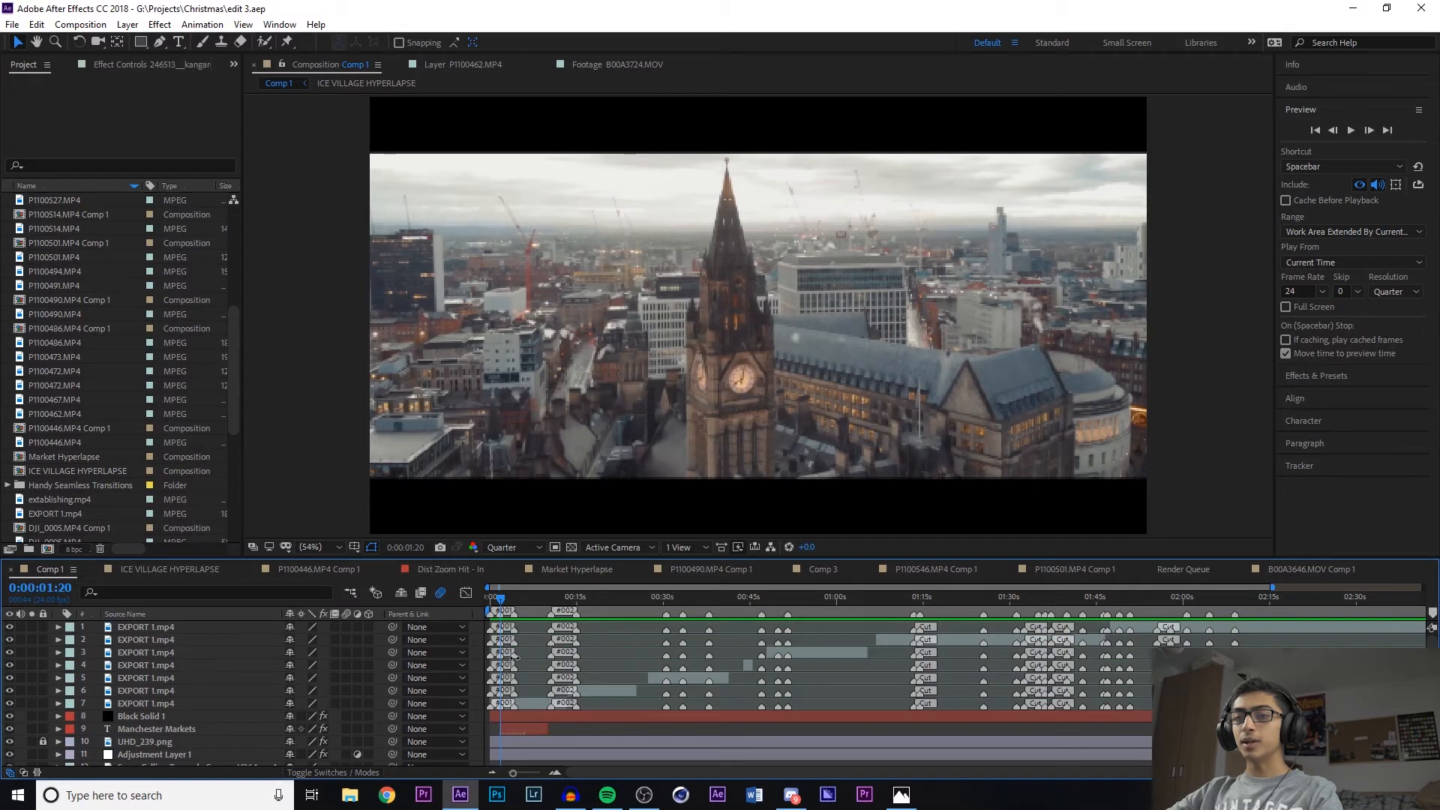
pyautogui.click(520, 705)
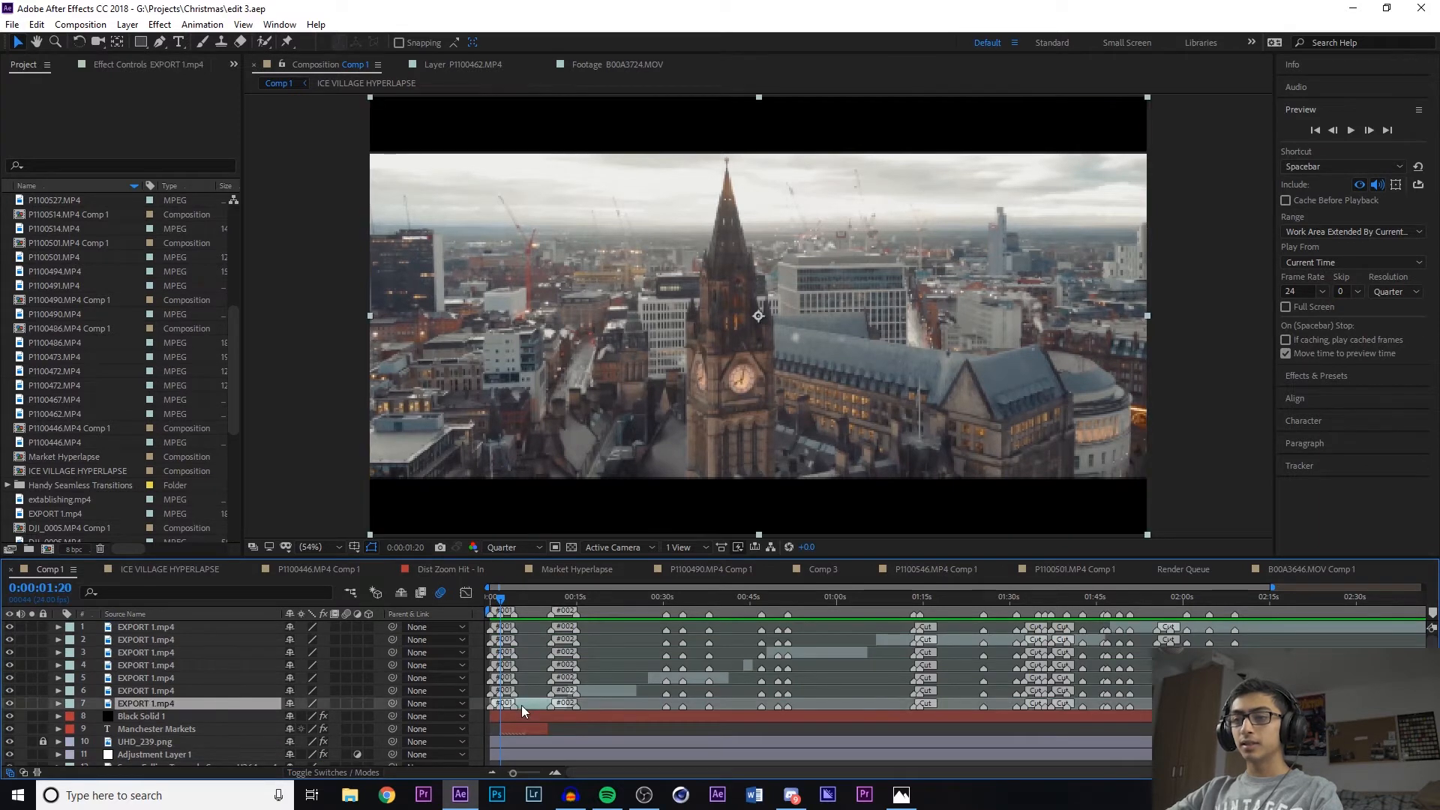
pyautogui.click(10, 689)
pyautogui.click(10, 677)
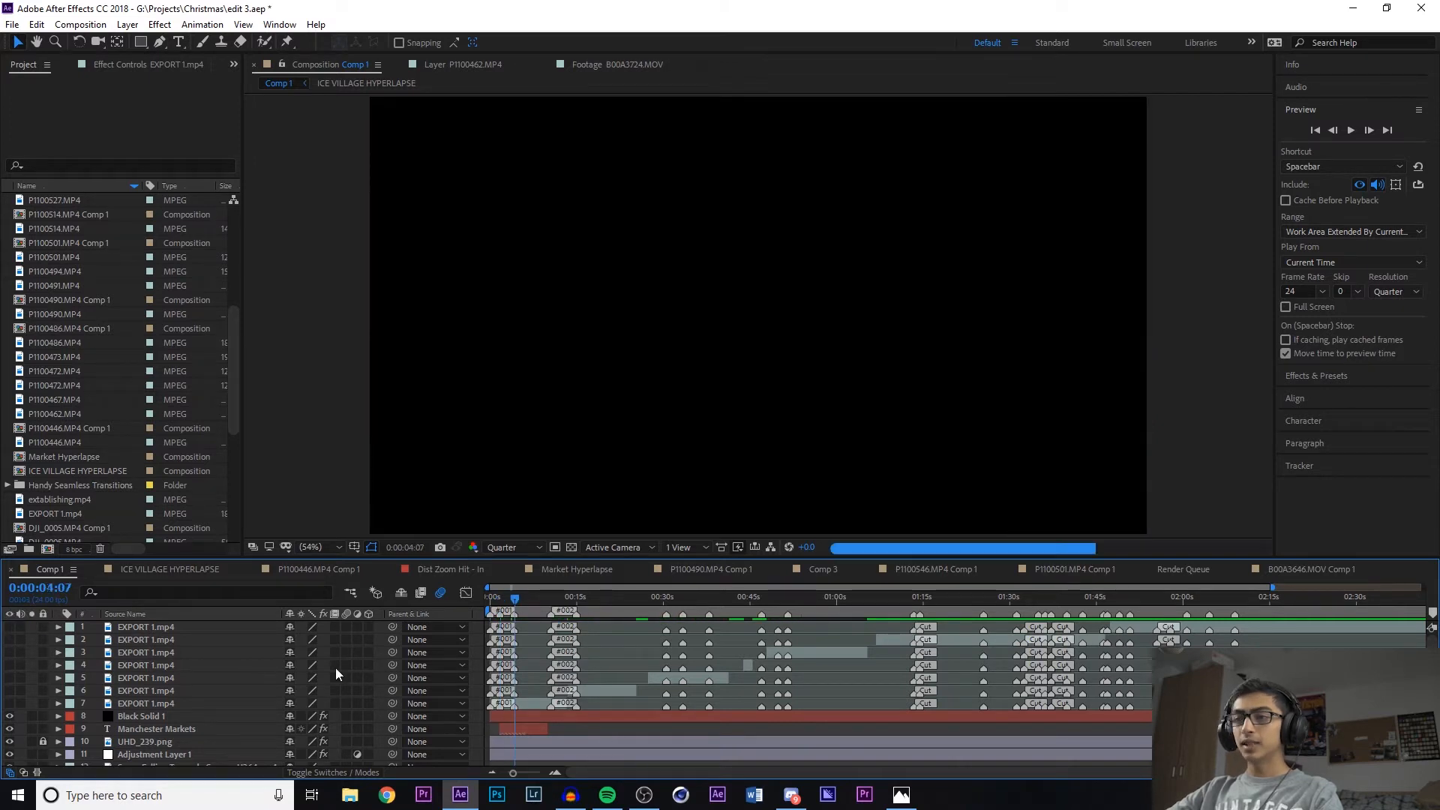
# Show Black Solid 1's effect controls and preview its Opacity fade from the start of Comp 1
pyautogui.click(108, 717)
pyautogui.click(136, 69)
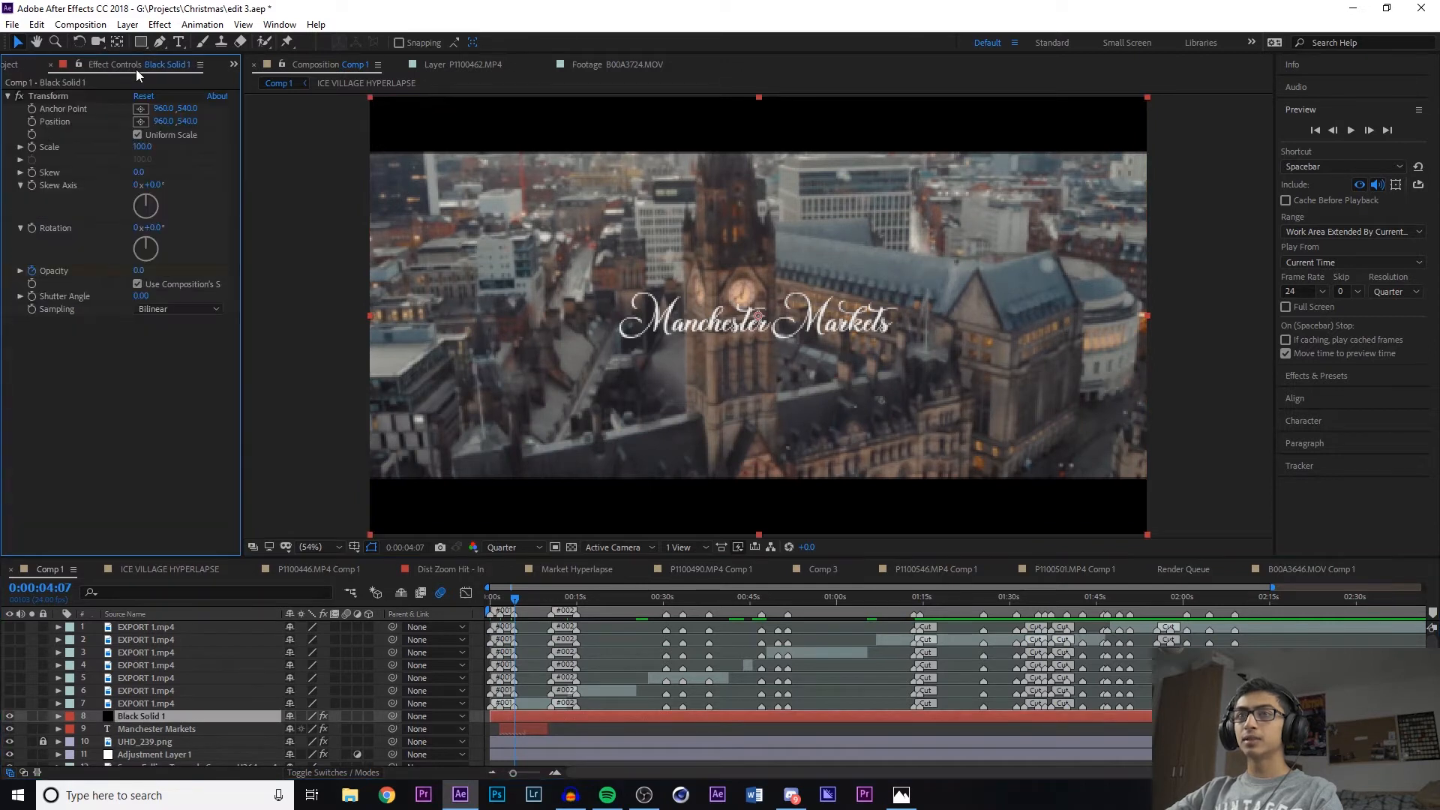
pyautogui.moveTo(519, 596); pyautogui.dragTo(485, 595)
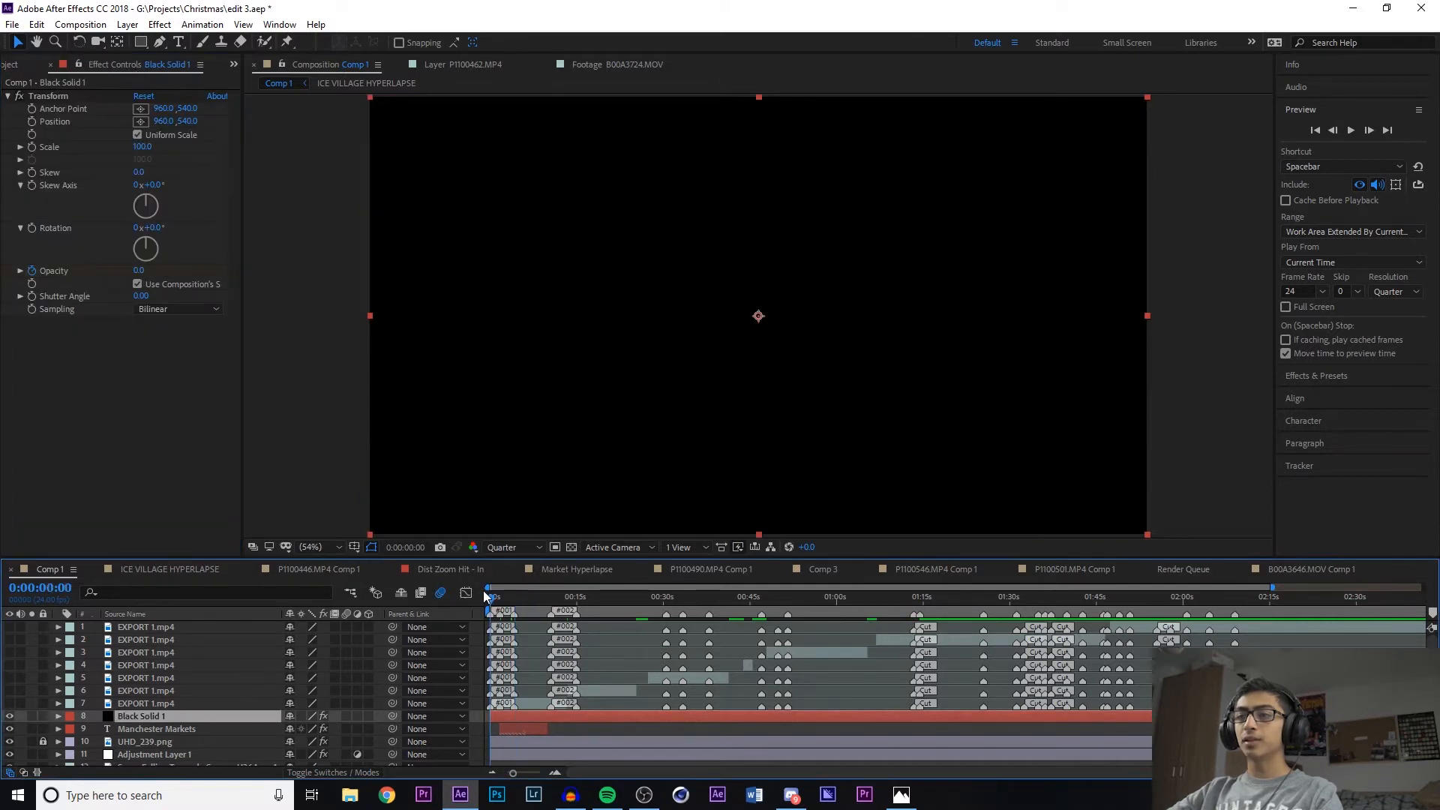
pyautogui.press('space')
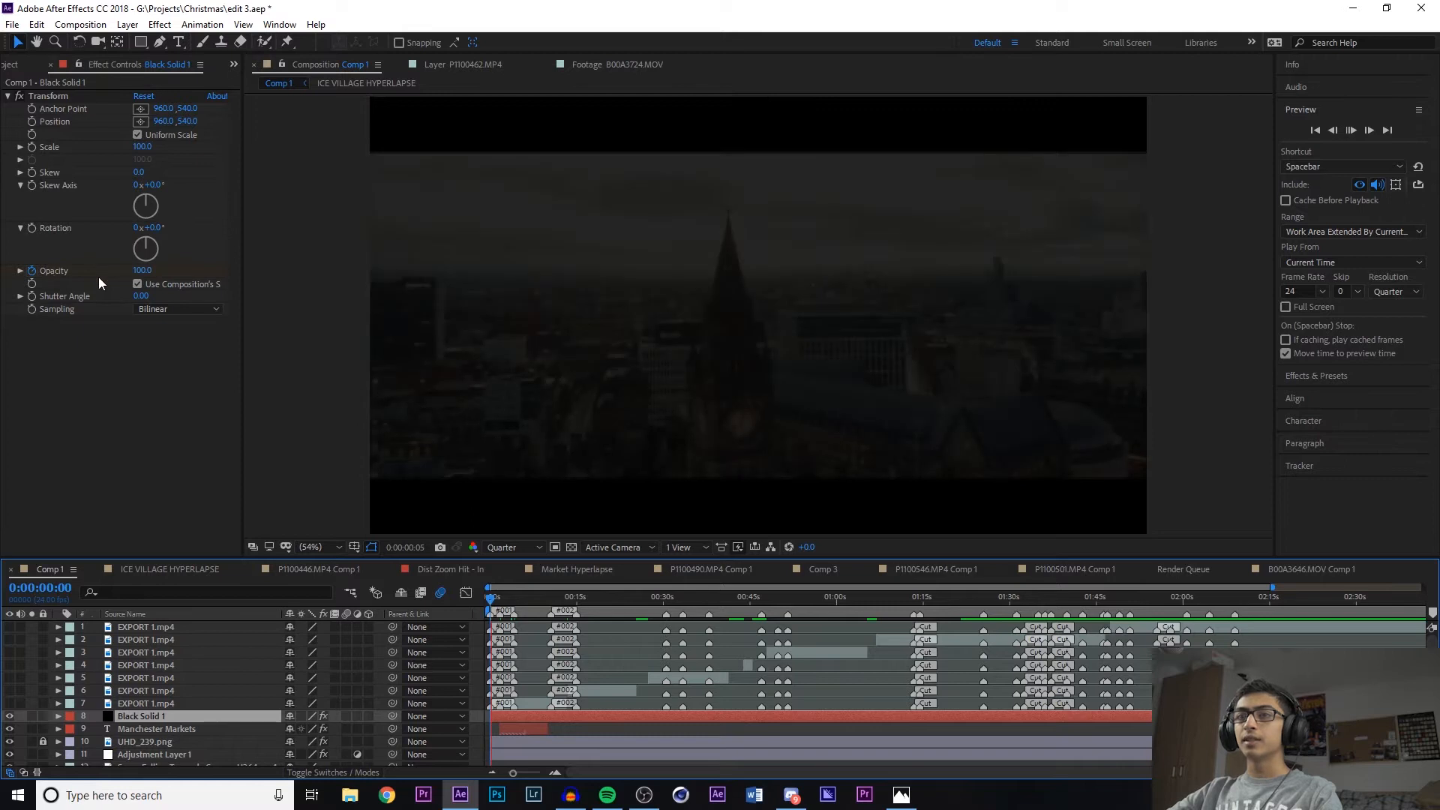
pyautogui.press('space')
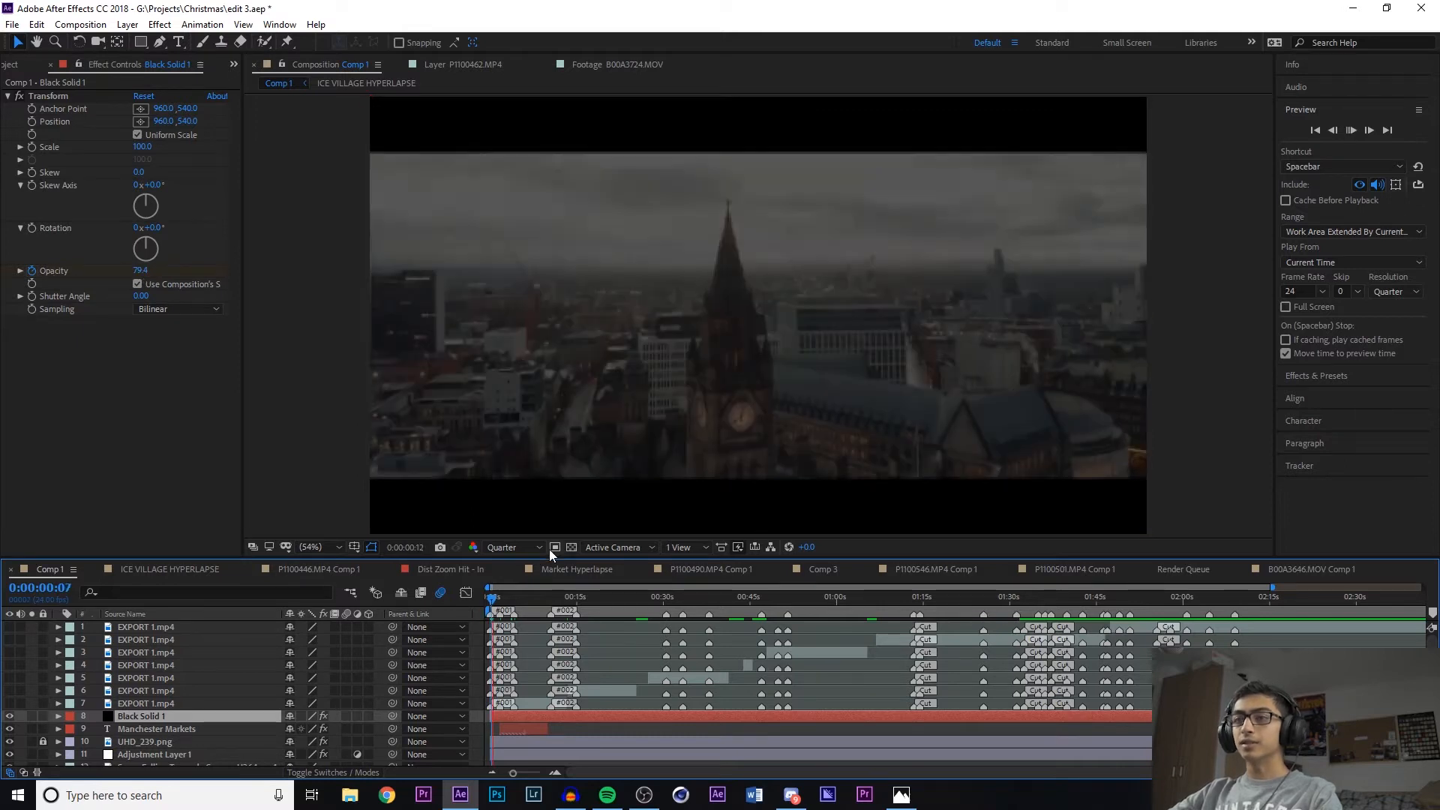
pyautogui.press('space')
pyautogui.press('space')
pyautogui.press('space')
# Reveal Black Solid 1's Opacity keyframes in the timeline and scrub past the fade to 0:00:04:22
pyautogui.moveTo(520, 773); pyautogui.dragTo(535, 774)
pyautogui.press('u')
pyautogui.moveTo(532, 598); pyautogui.dragTo(516, 597)
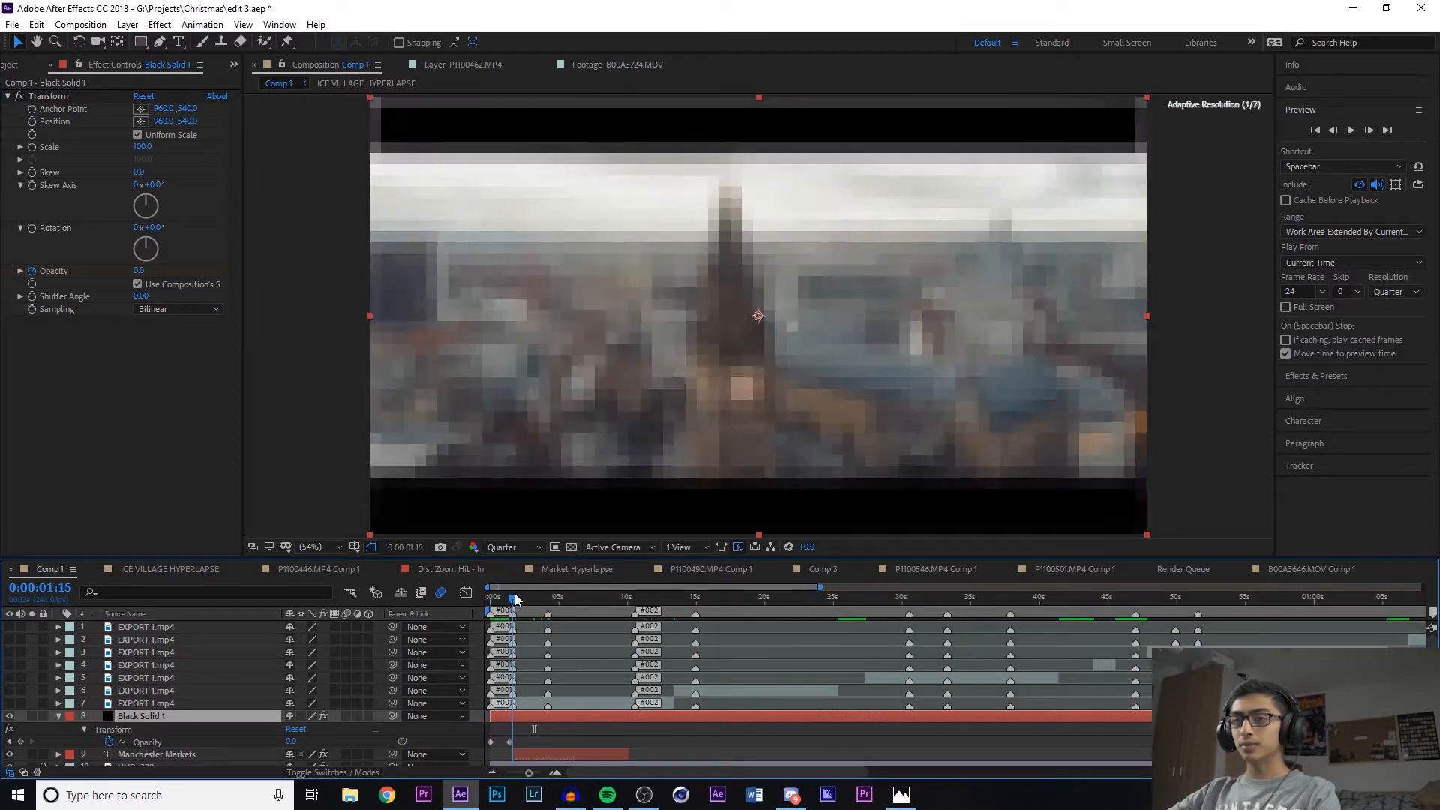
pyautogui.moveTo(521, 591); pyautogui.dragTo(560, 608)
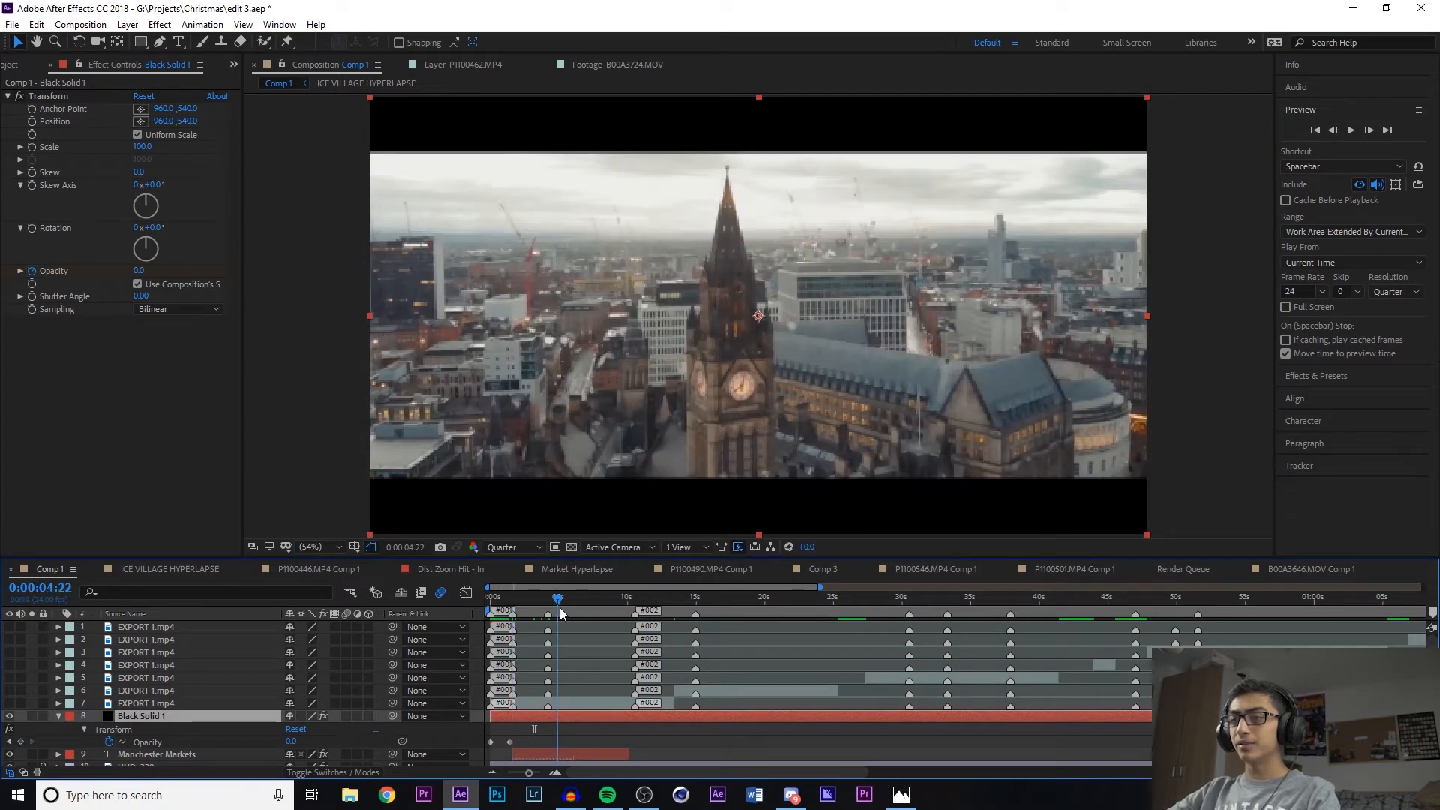
# Scrub back to 0:00:04:13 in Comp 1 and make the seven EXPORT 1.mp4 layers visible again
pyautogui.moveTo(527, 778); pyautogui.dragTo(525, 778)
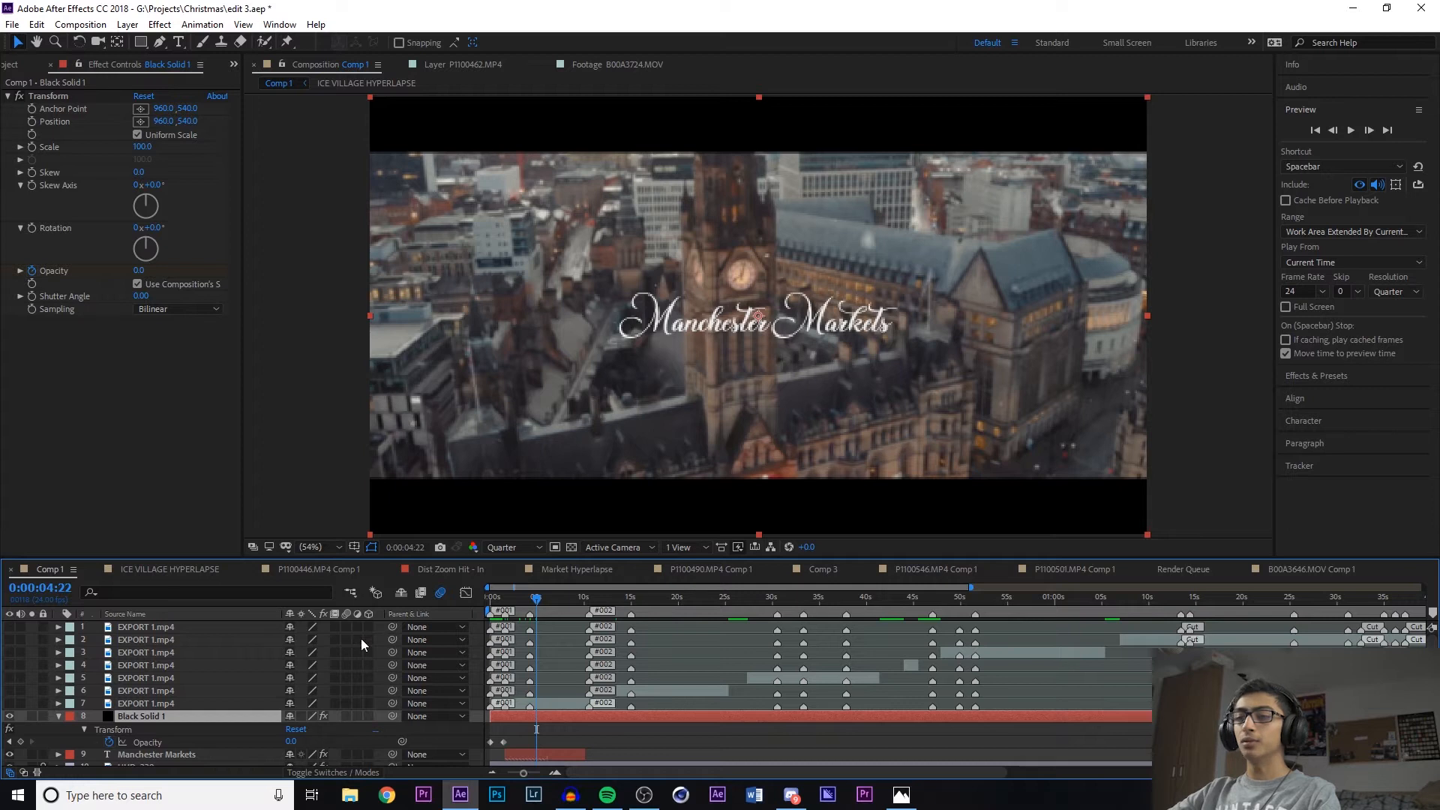
pyautogui.moveTo(517, 600)
pyautogui.mouseDown()
pyautogui.moveTo(504, 599)
pyautogui.moveTo(534, 605)
pyautogui.mouseUp()
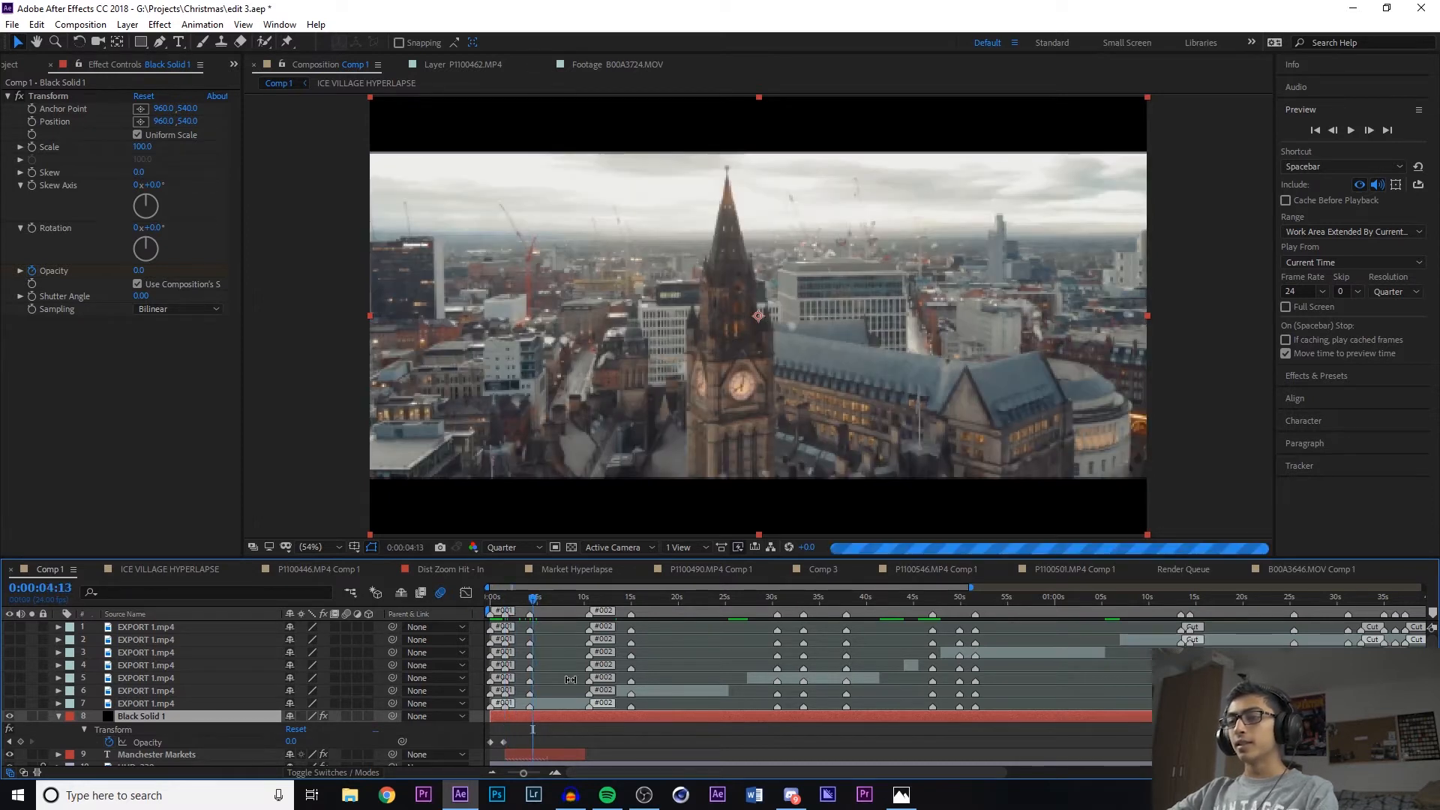
pyautogui.scroll(-10, 566, 680)
pyautogui.scroll(10, 564, 679)
pyautogui.click(10, 691)
pyautogui.click(10, 674)
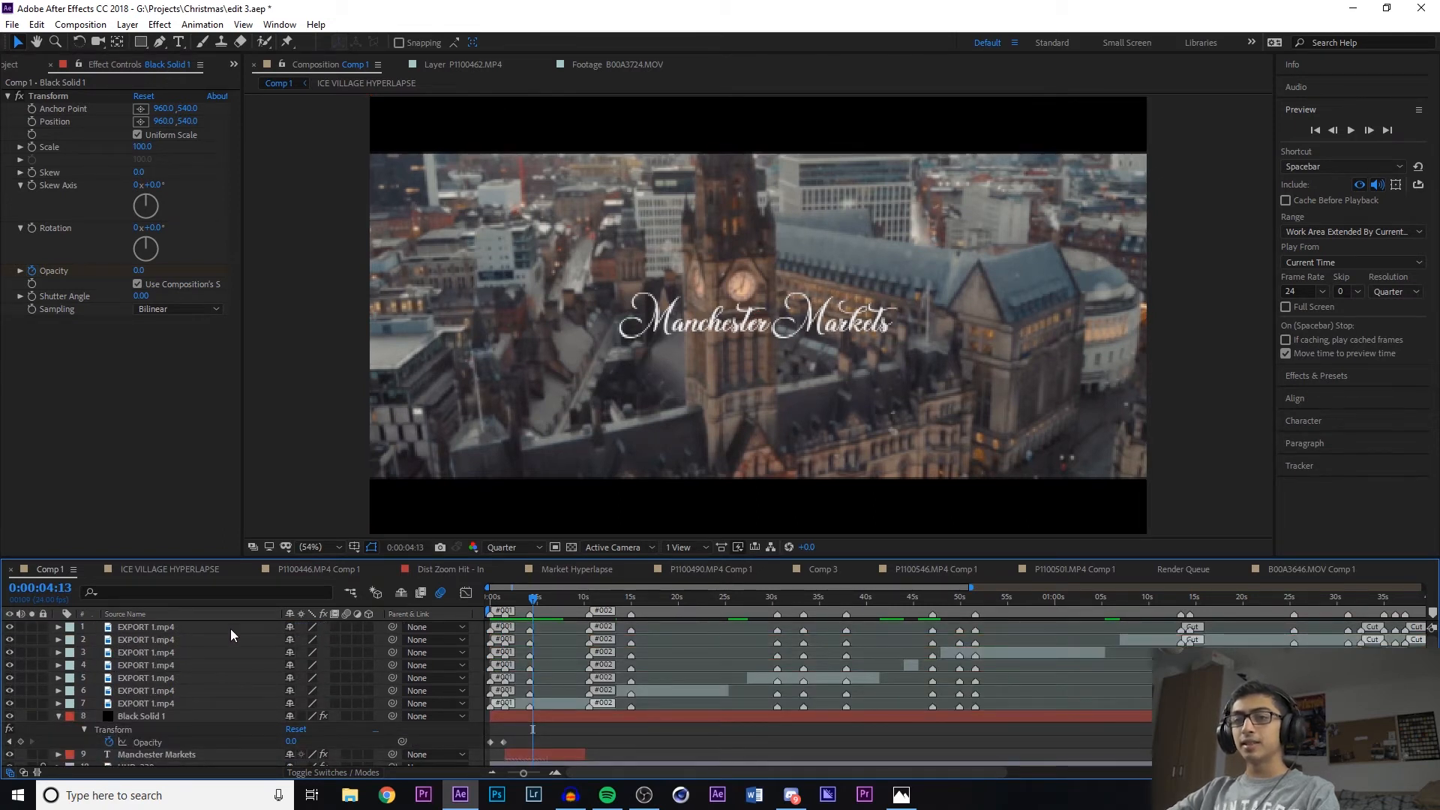
# Select EXPORT 1.mp4 layer 7, preview Comp 1's opening title, and move the current time to 0:00:07:23
pyautogui.click(551, 705)
pyautogui.scroll(-10, 878, 727)
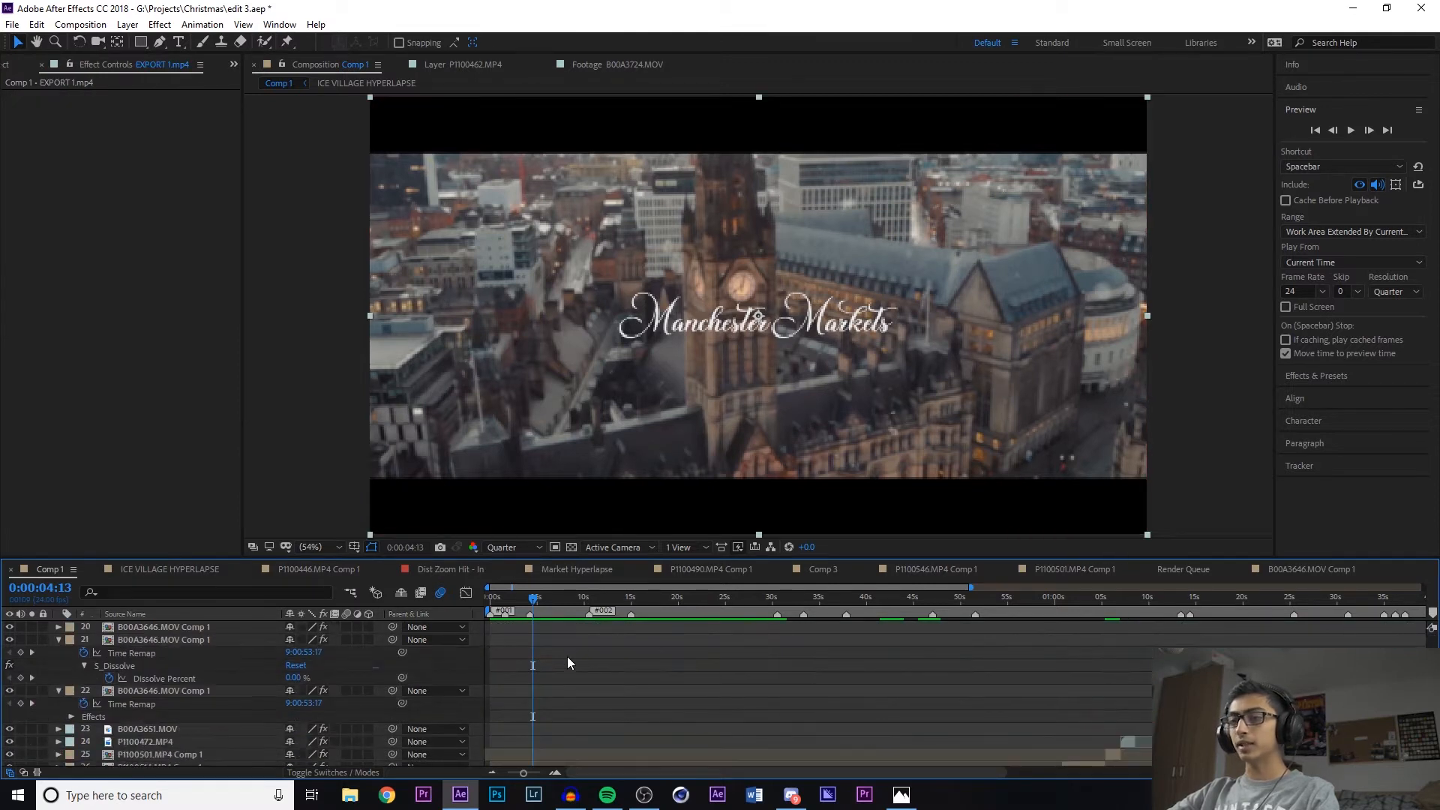
pyautogui.scroll(7, 518, 643)
pyautogui.click(505, 602)
pyautogui.press('space')
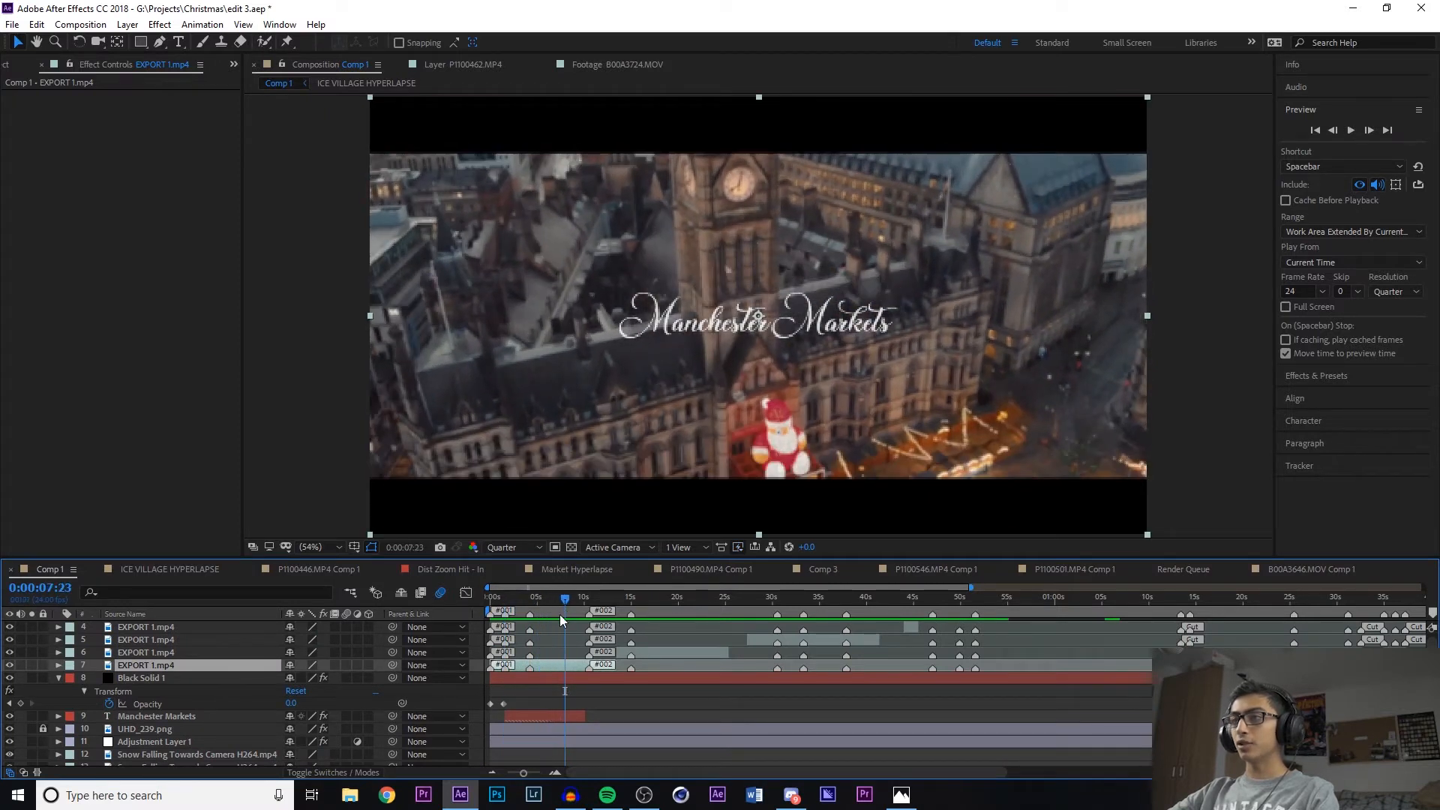
pyautogui.click(565, 604)
pyautogui.scroll(-5, 570, 699)
pyautogui.scroll(7, 555, 669)
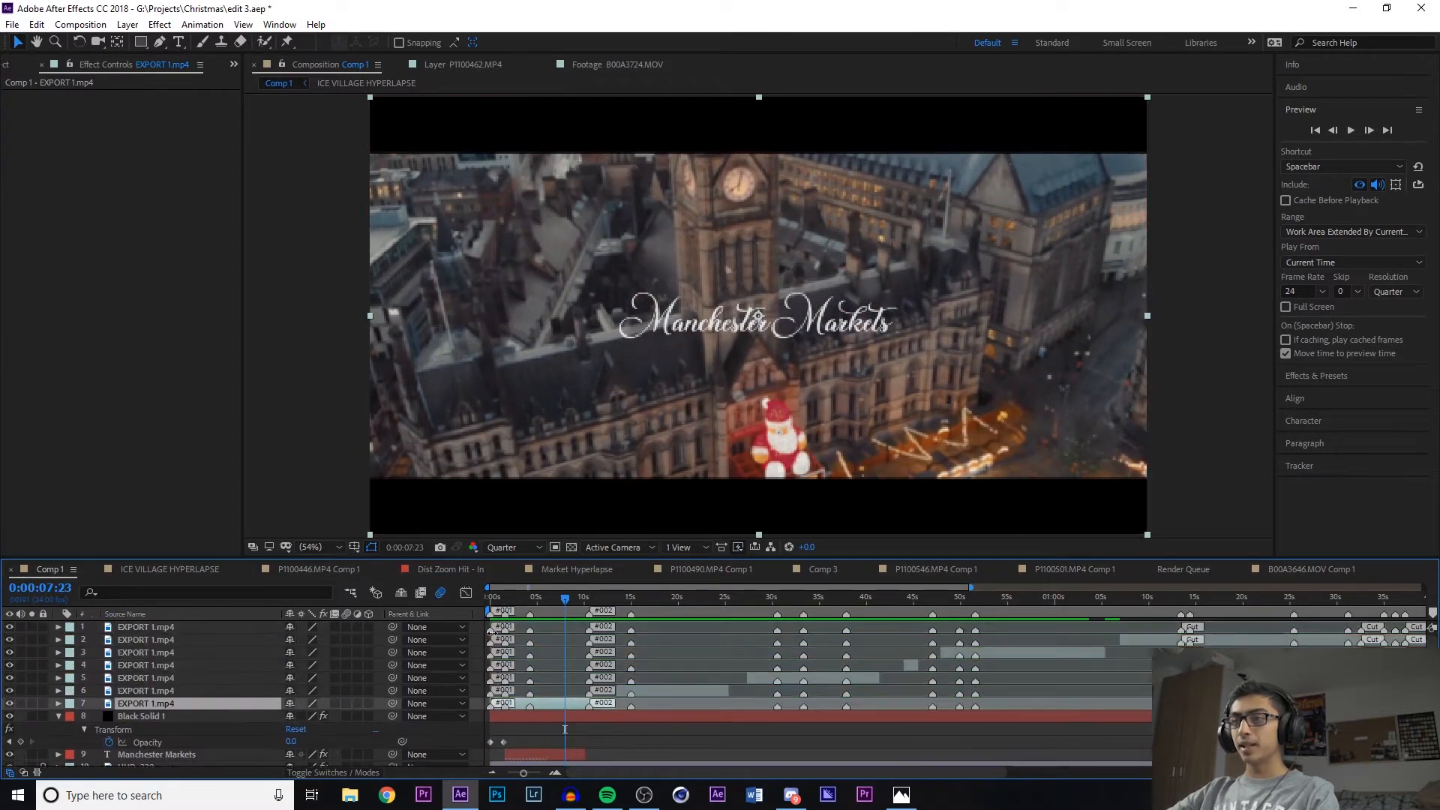
# Set Comp 1's preview resolution to Full and preview the Manchester Markets title fading in from 0:00:01:12
pyautogui.moveTo(499, 598); pyautogui.dragTo(507, 600)
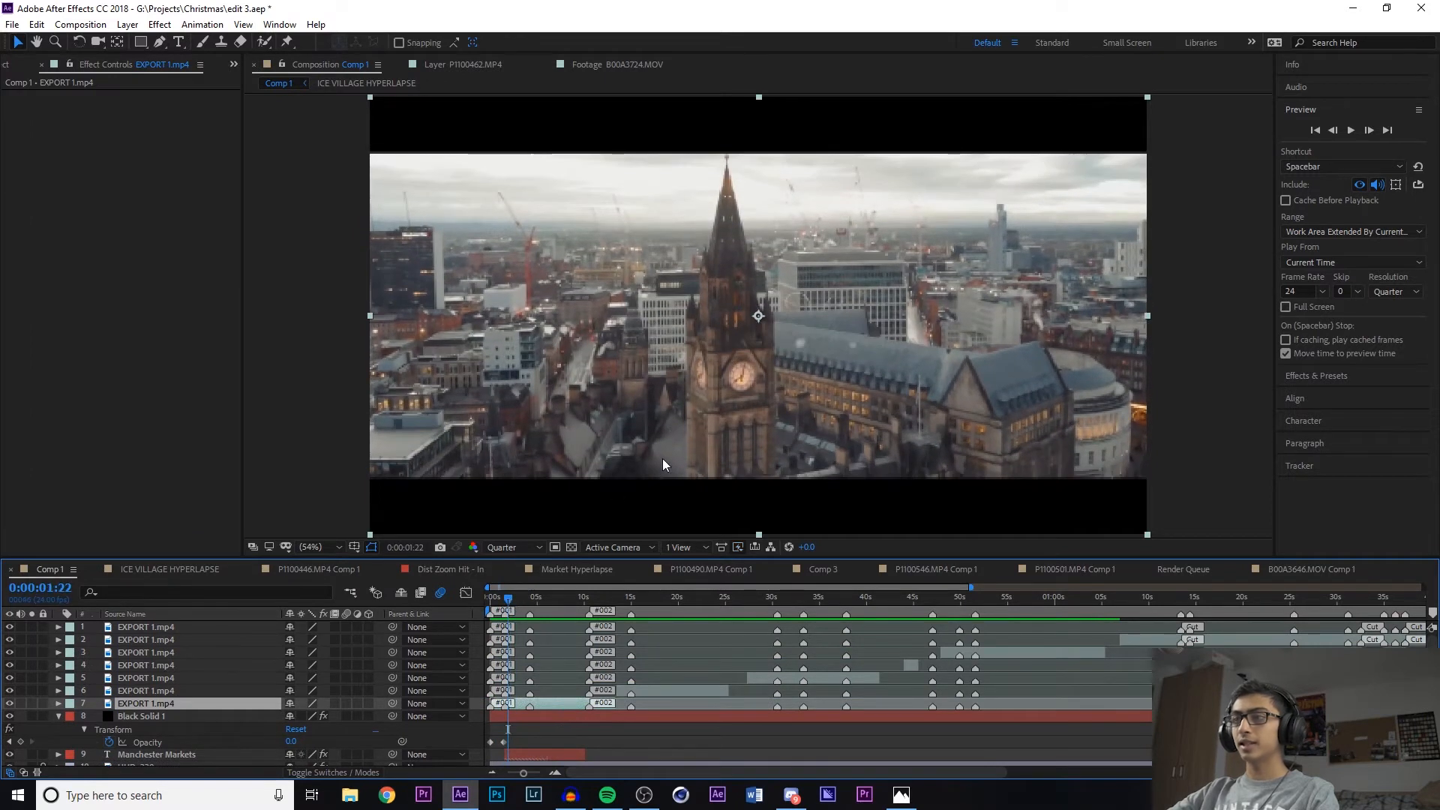
pyautogui.click(507, 547)
pyautogui.click(530, 575)
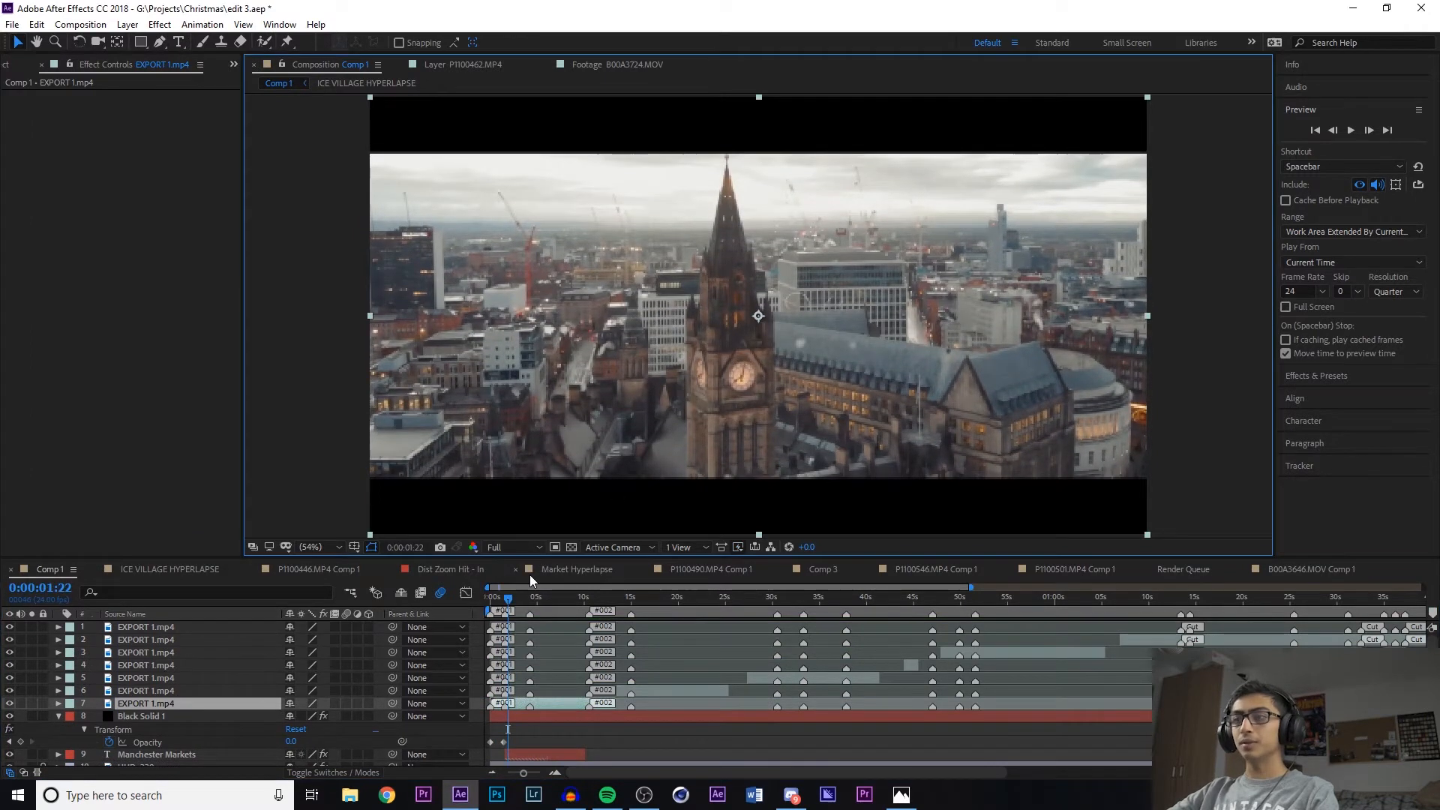
pyautogui.click(502, 601)
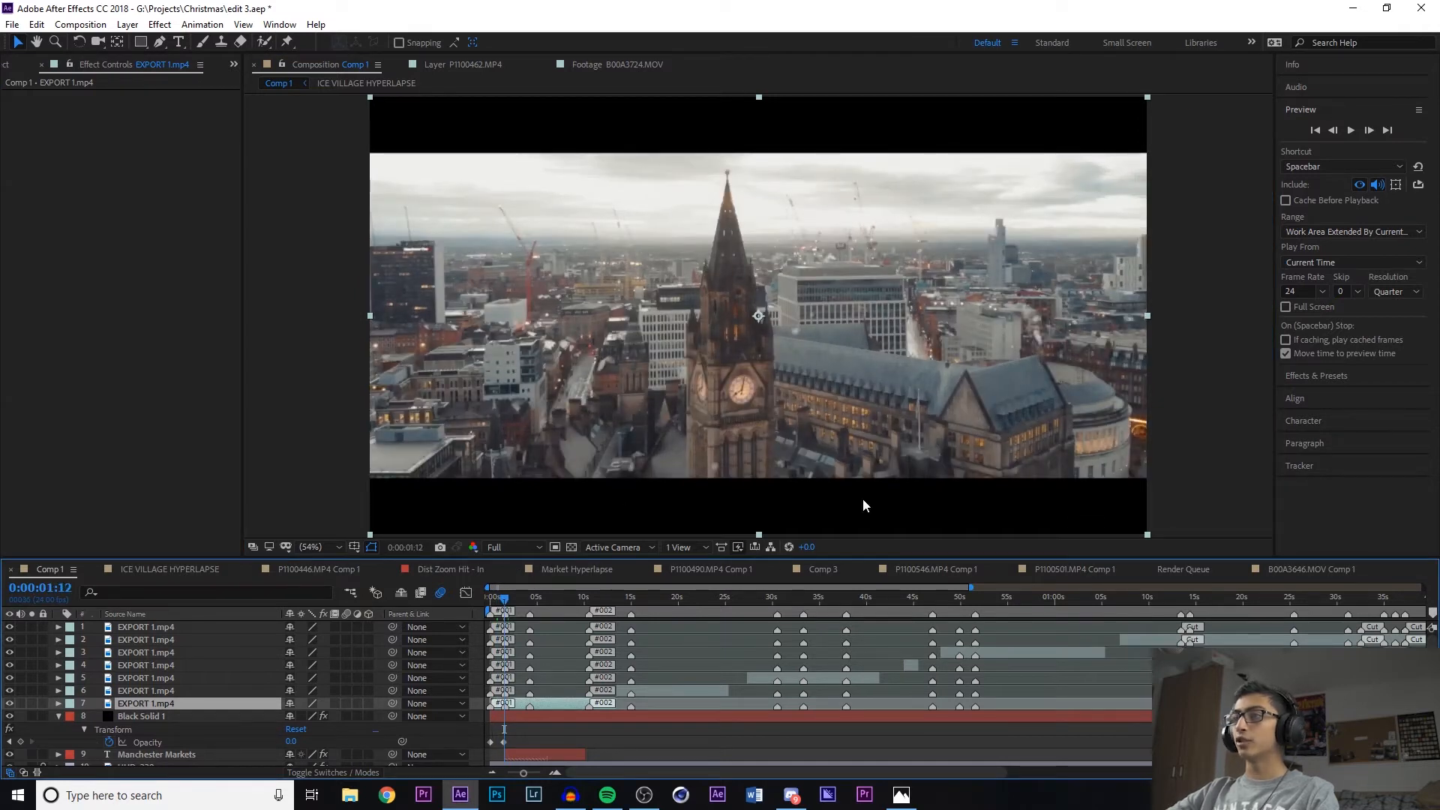
pyautogui.press('space')
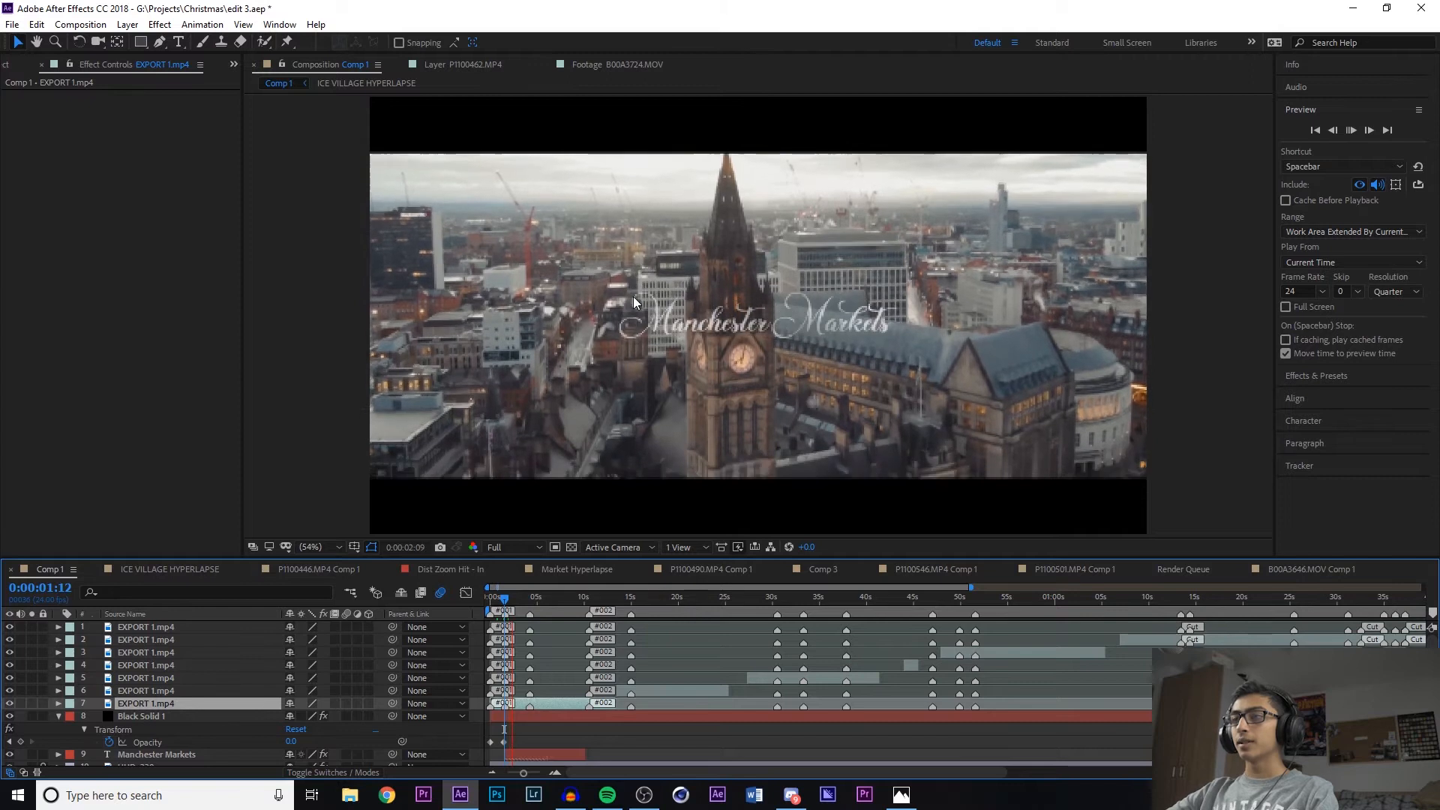
pyautogui.press('space')
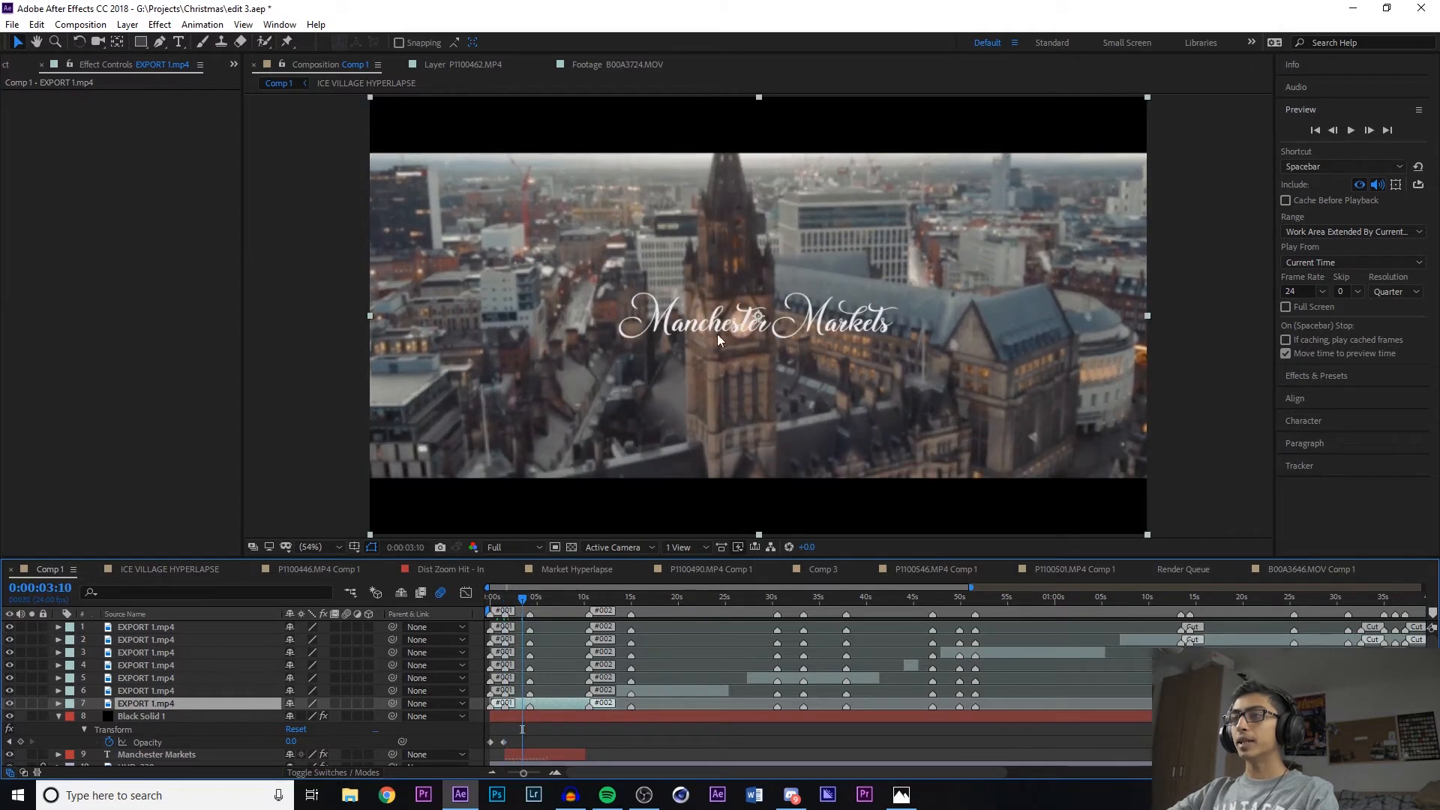
# Reveal the Gaussian Blur keyframes on the DJI_0003 establishing compressed.mp4 layer and scrub through them to 0:00:07:18
pyautogui.scroll(-5, 597, 708)
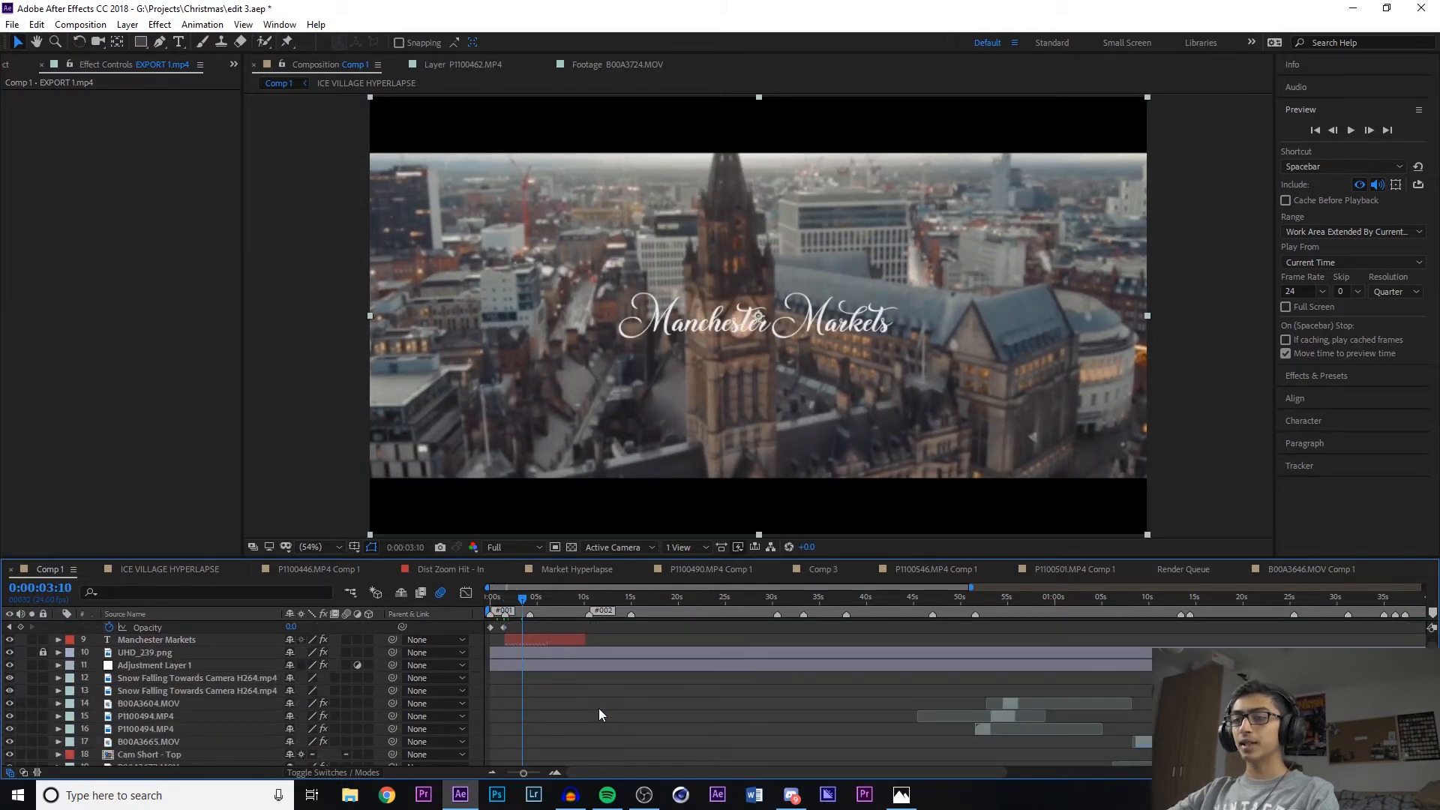
pyautogui.scroll(-10, 599, 705)
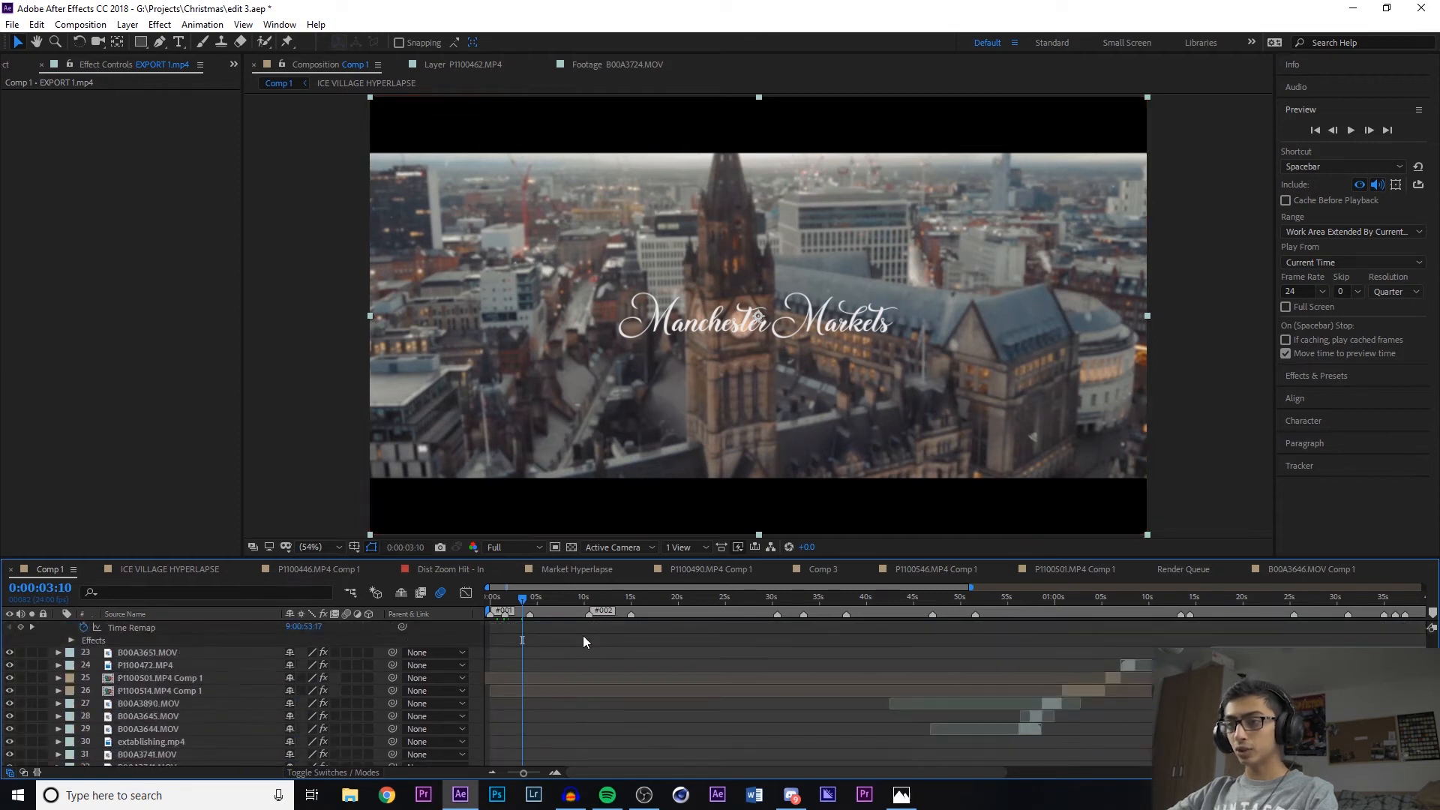
pyautogui.click(535, 707)
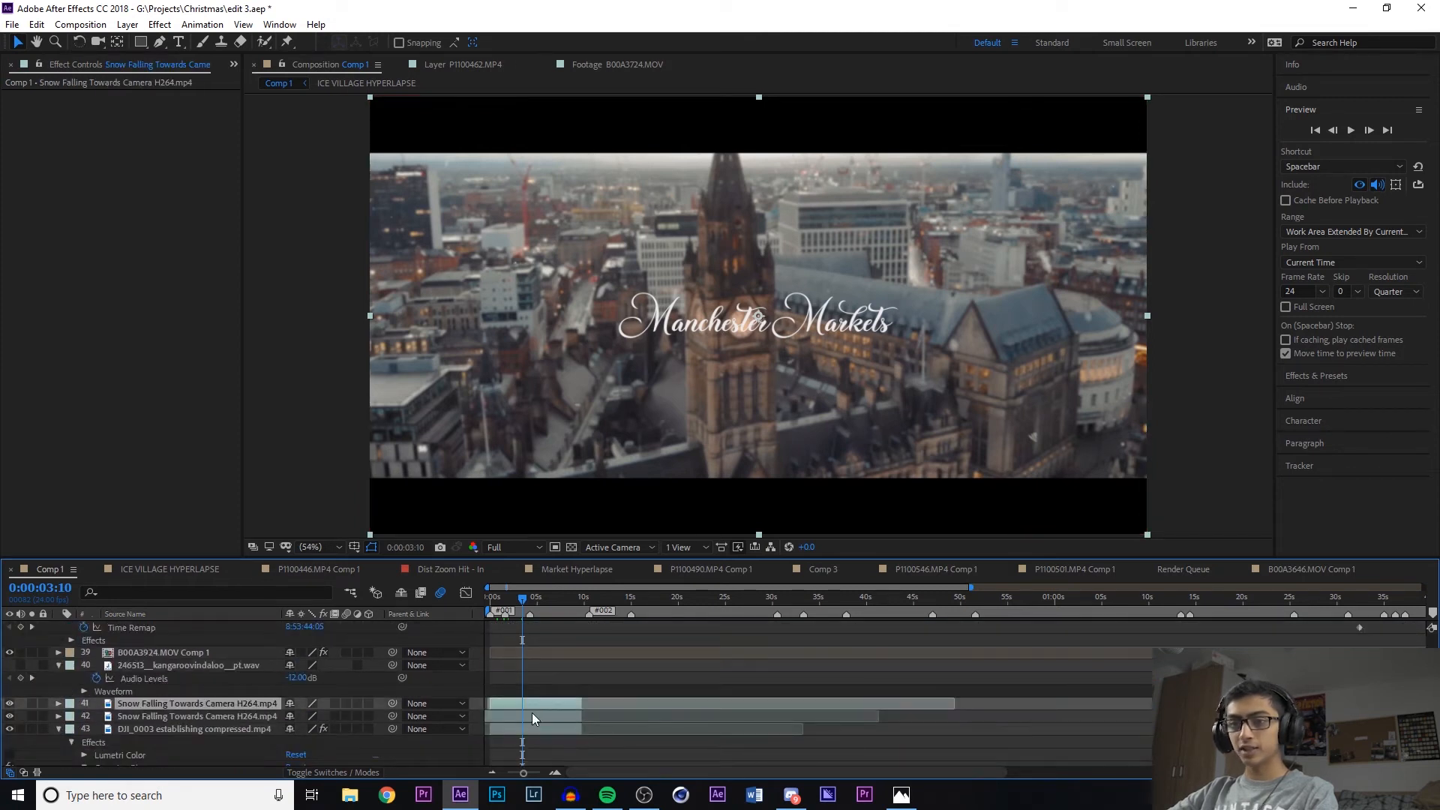
pyautogui.click(526, 728)
pyautogui.press('u')
pyautogui.scroll(-3, 521, 729)
pyautogui.moveTo(512, 608); pyautogui.dragTo(561, 610)
pyautogui.moveTo(565, 609)
pyautogui.mouseDown()
pyautogui.moveTo(579, 611)
pyautogui.moveTo(562, 610)
pyautogui.mouseUp()
# Preview the title fading out and the drone shot's blur clearing from 0:00:07:08 into the pine cone shot
pyautogui.press('space')
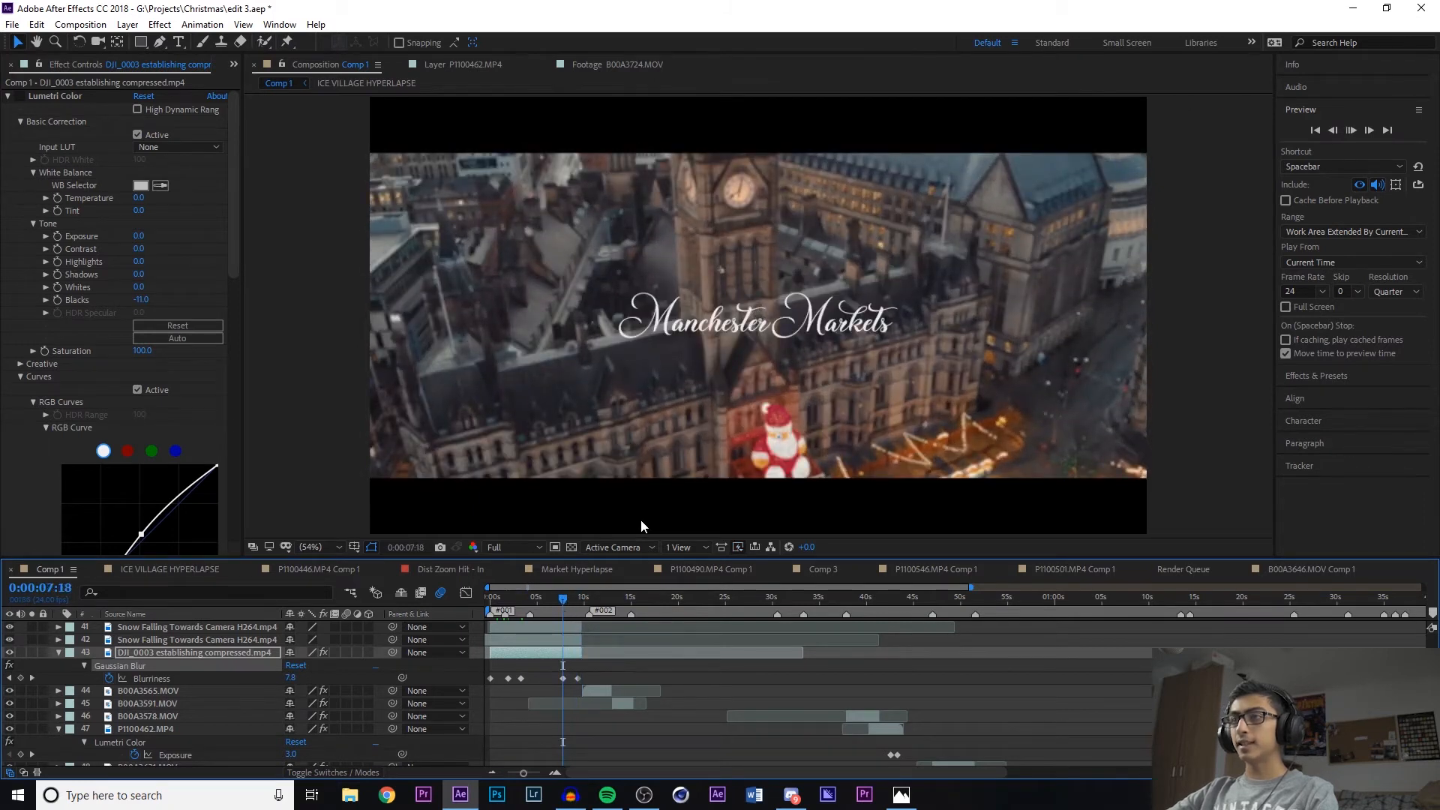
pyautogui.press('space')
pyautogui.click(560, 605)
pyautogui.press('space')
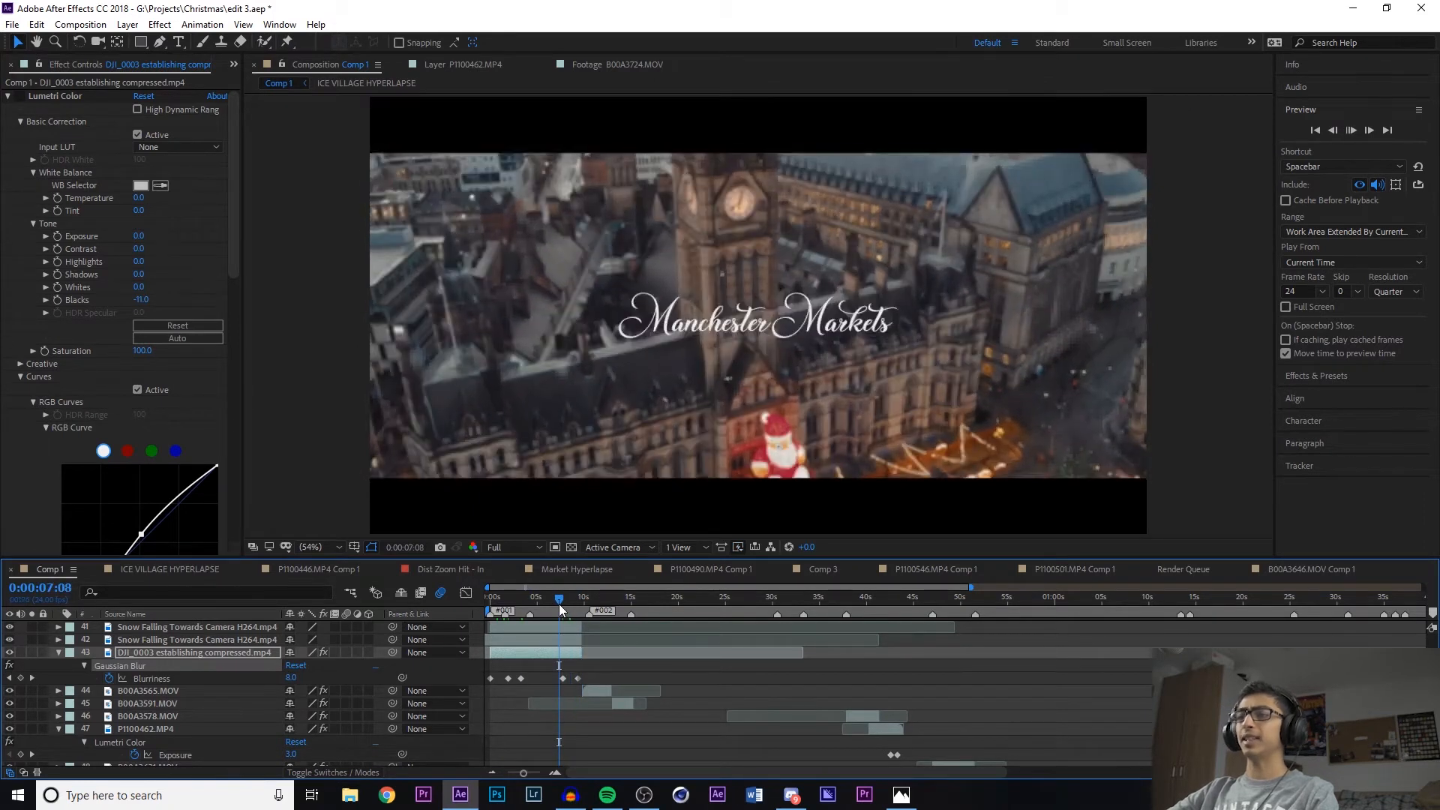
pyautogui.press('space')
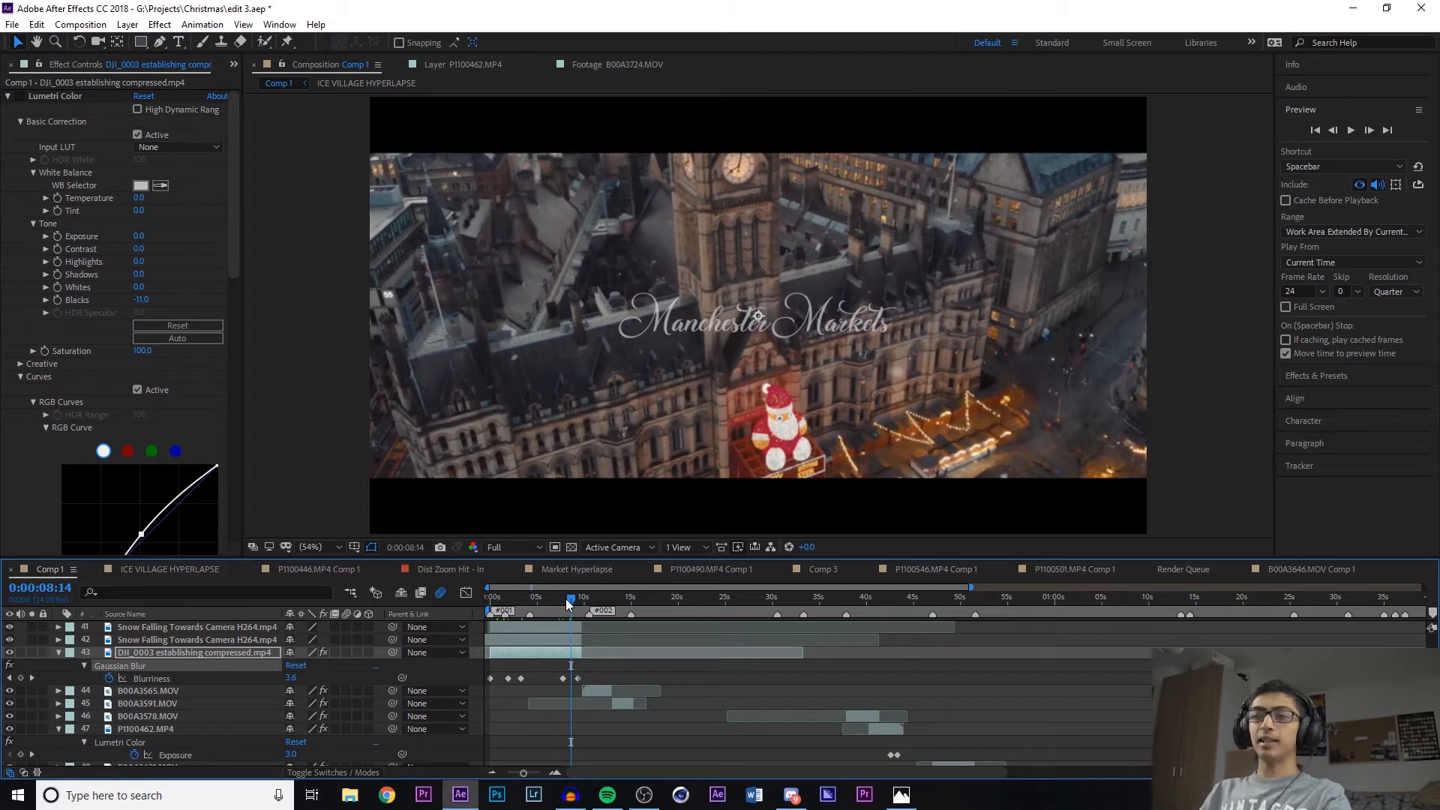
pyautogui.press('space')
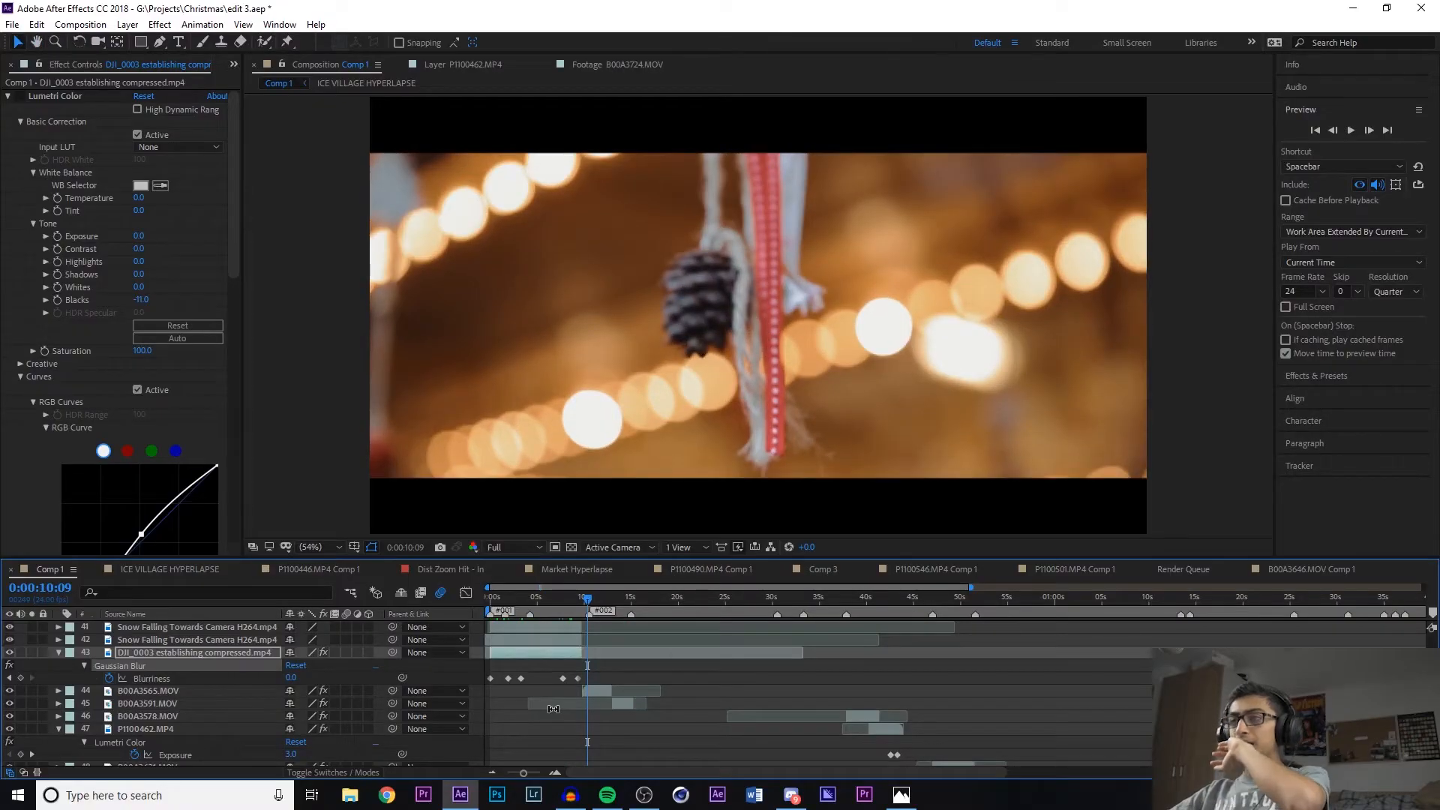
# Scrub the hanging pine cone shot back to 0:00:11:04 and preview its transition into the straw ornament shot
pyautogui.moveTo(589, 600); pyautogui.dragTo(609, 604)
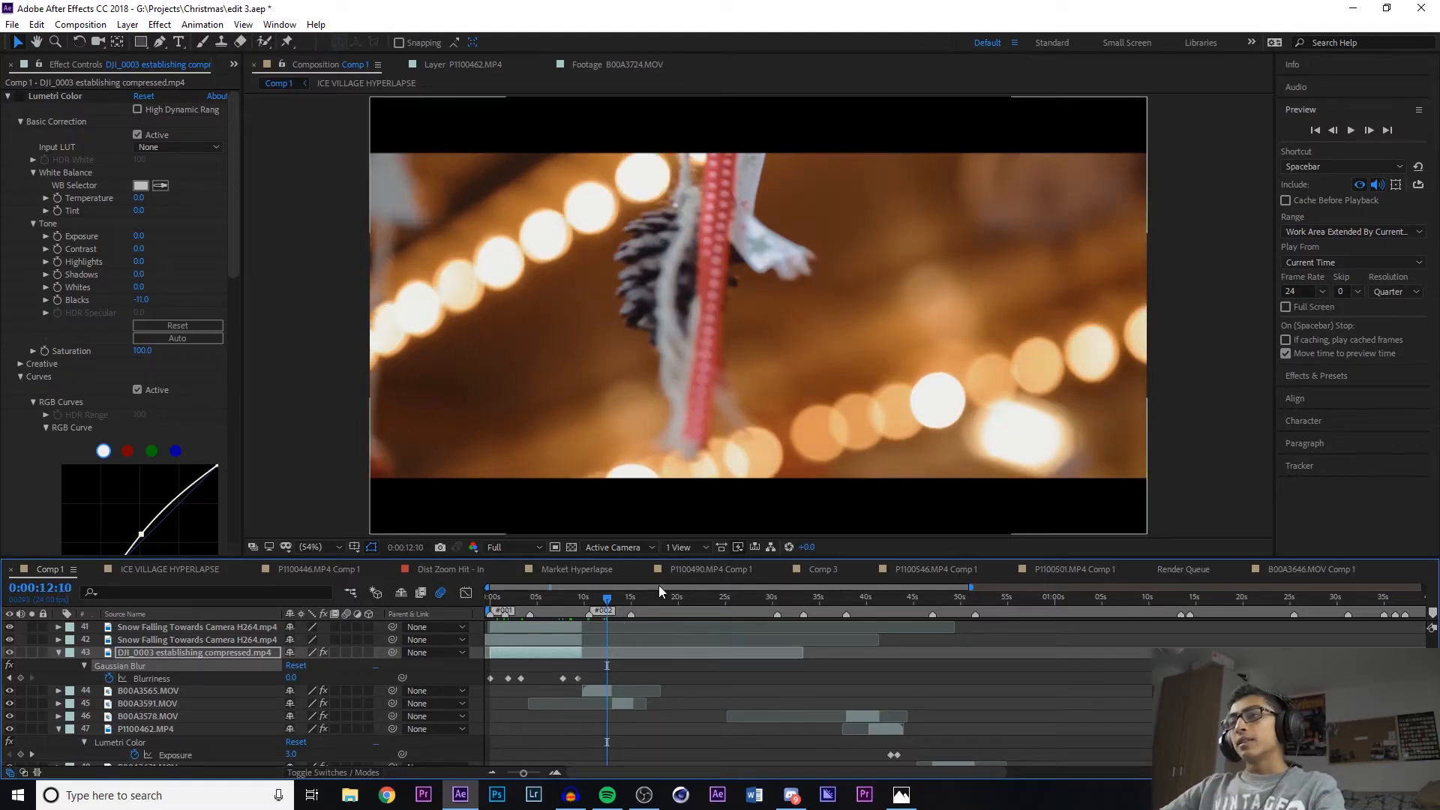
pyautogui.moveTo(607, 599)
pyautogui.mouseDown()
pyautogui.moveTo(583, 599)
pyautogui.moveTo(594, 603)
pyautogui.mouseUp()
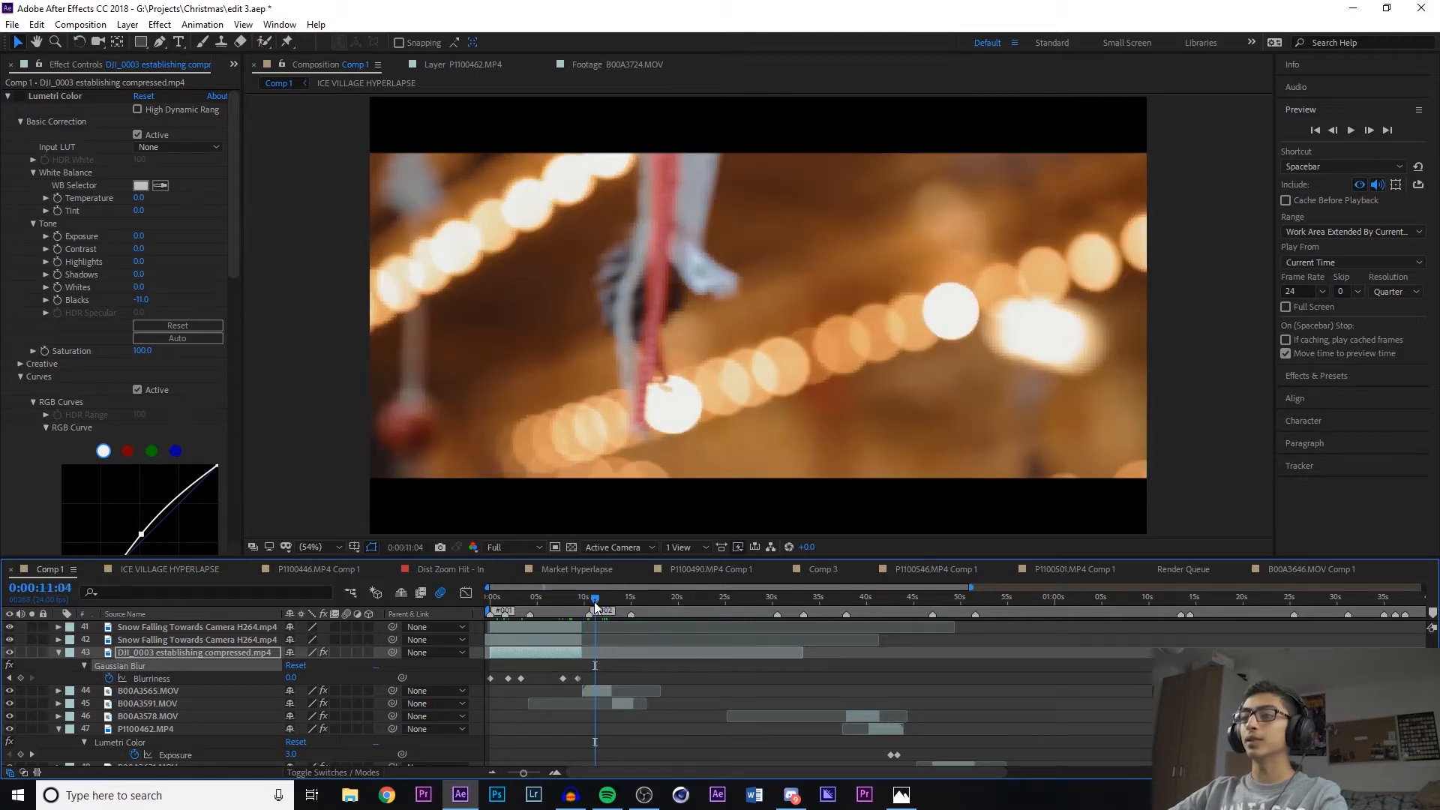
pyautogui.press('space')
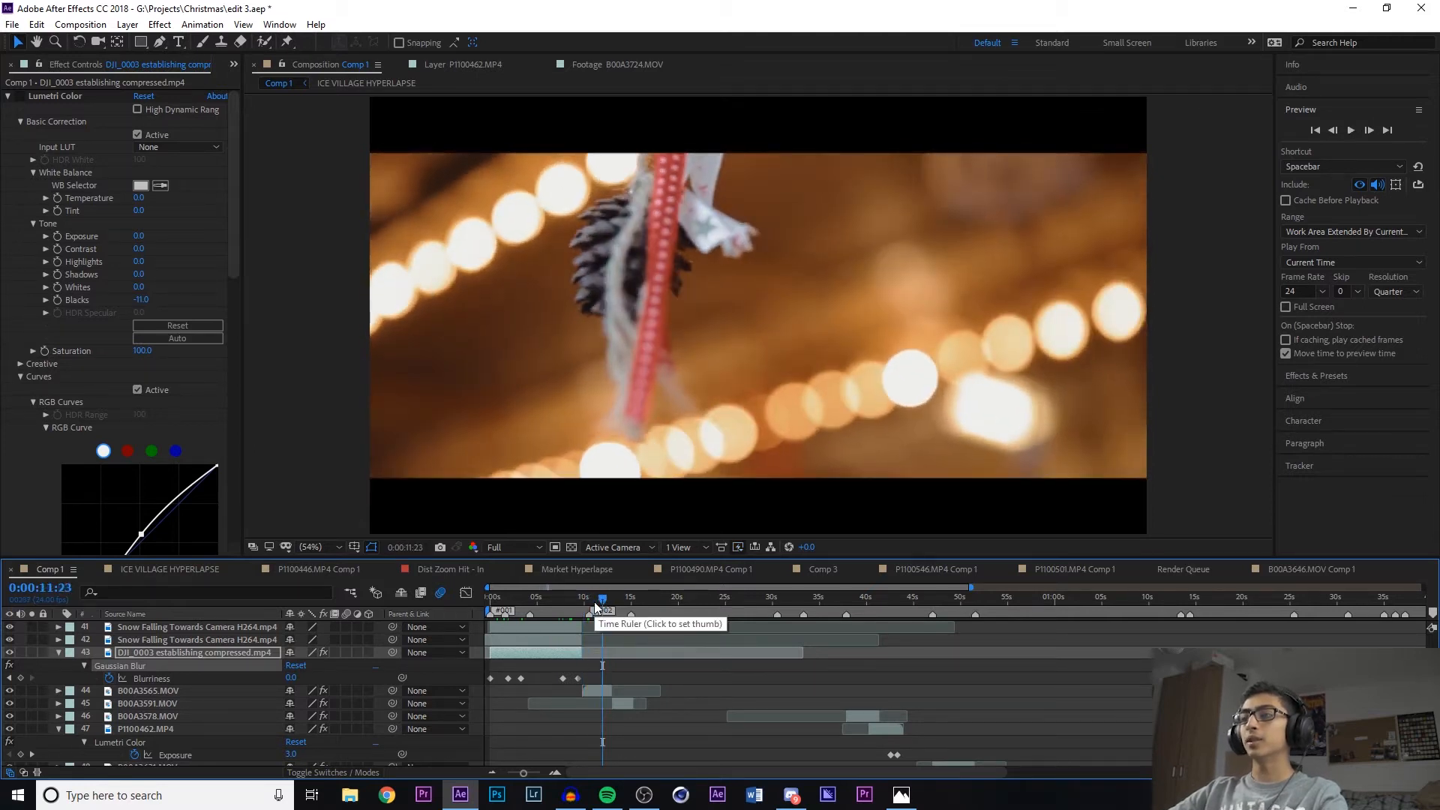
pyautogui.press('space')
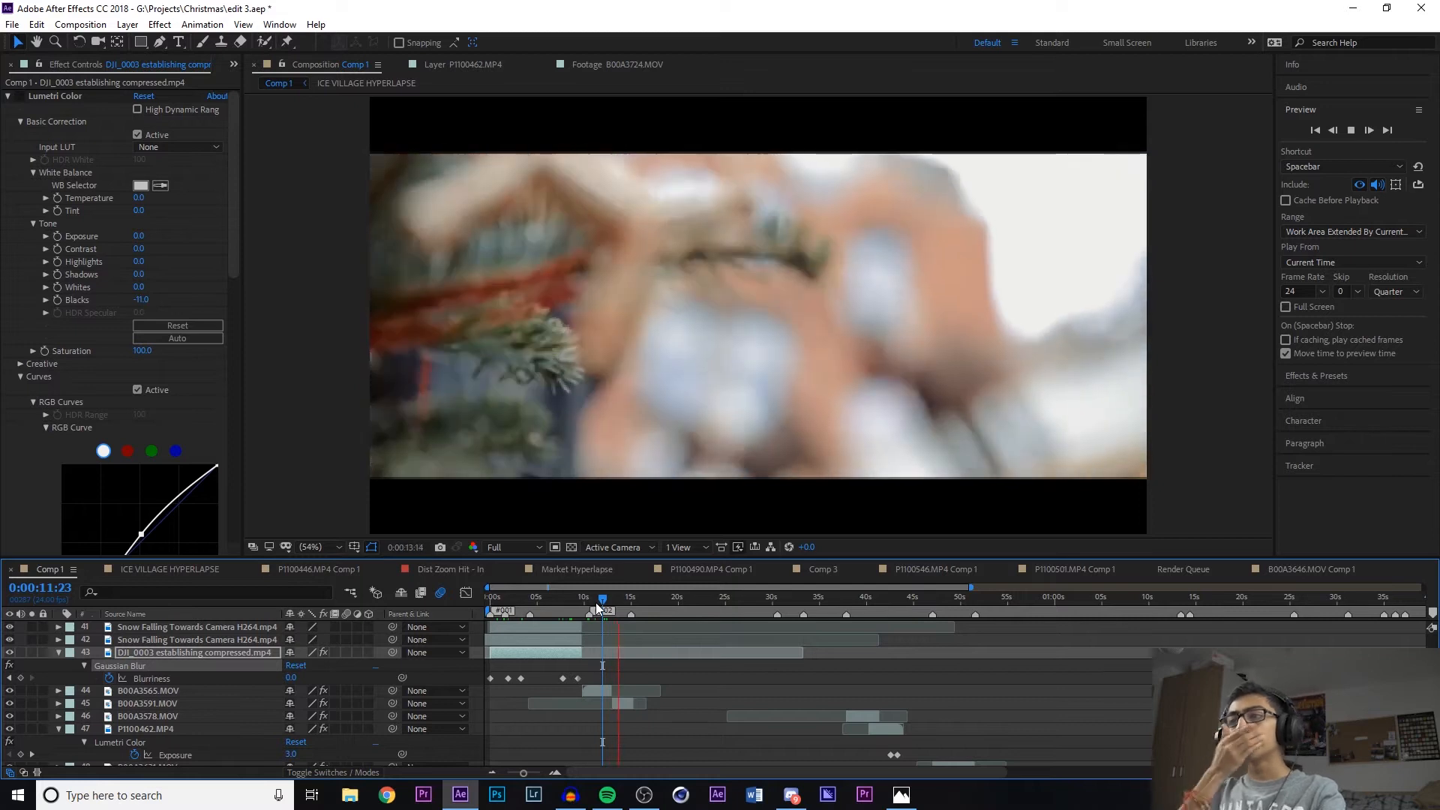
pyautogui.press('space')
# Preview the straw ornament shot from 0:00:13:02 and its transition into the tree branch shot from 0:00:13:15
pyautogui.moveTo(621, 612); pyautogui.dragTo(614, 612)
pyautogui.press('space')
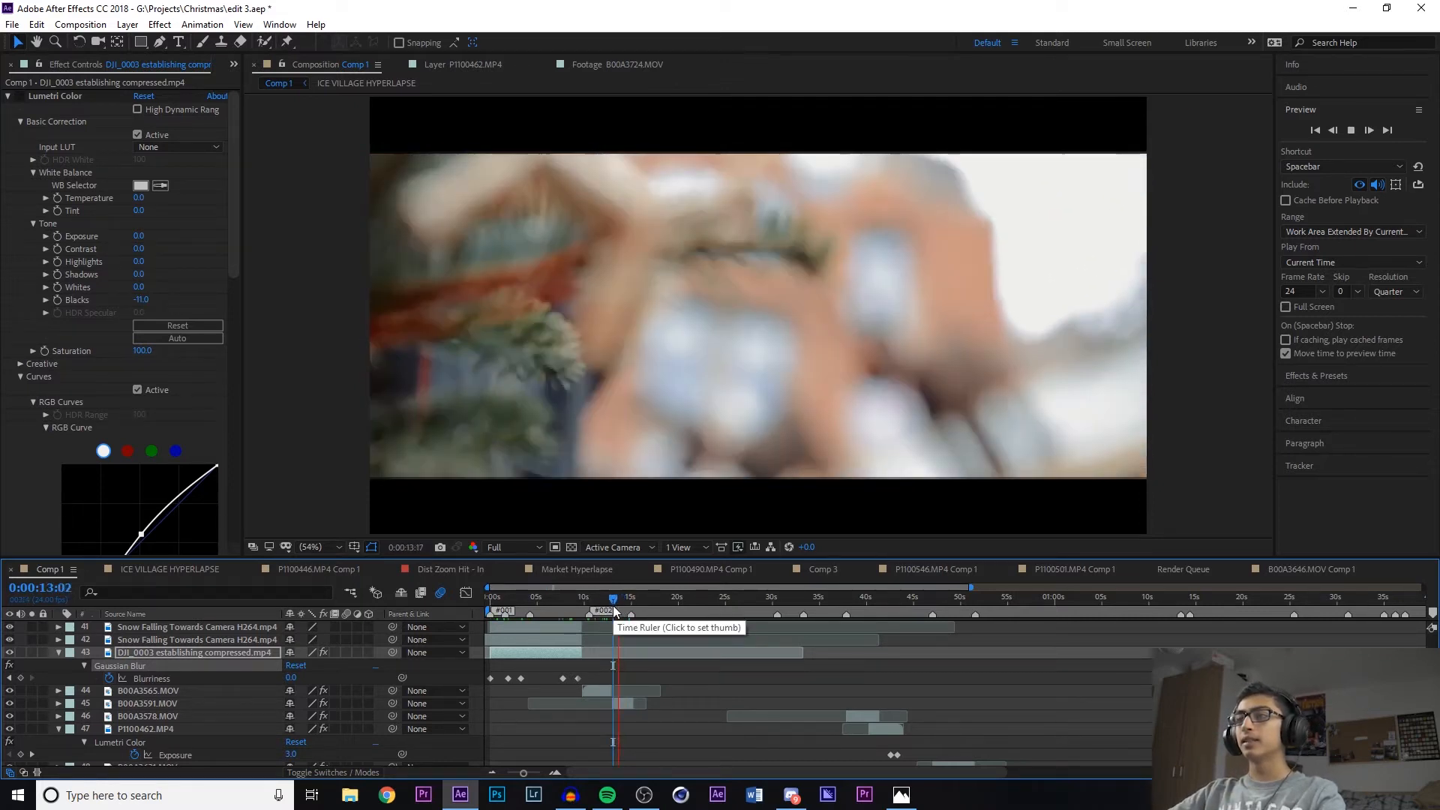
pyautogui.press('space')
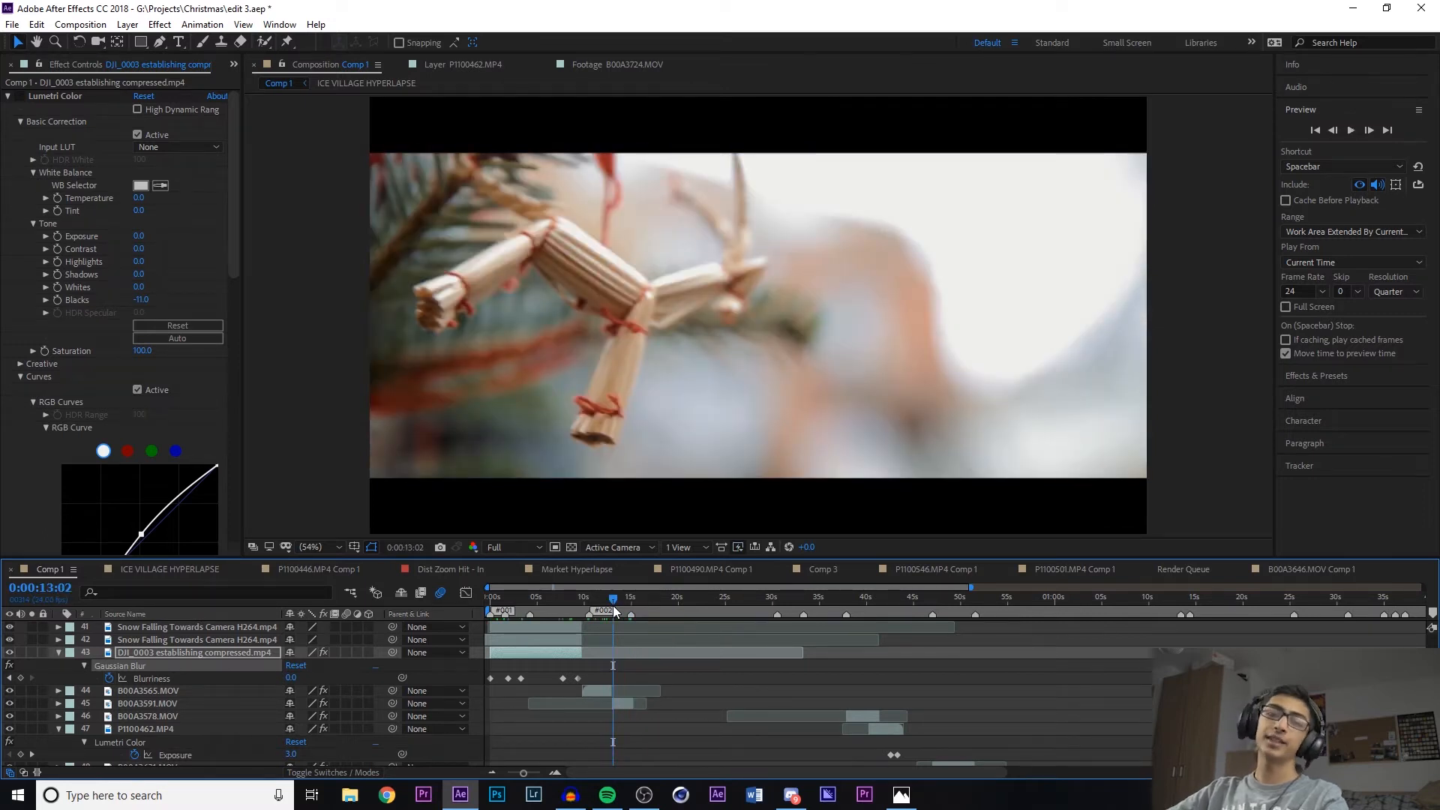
pyautogui.moveTo(614, 611); pyautogui.dragTo(619, 611)
pyautogui.press('space')
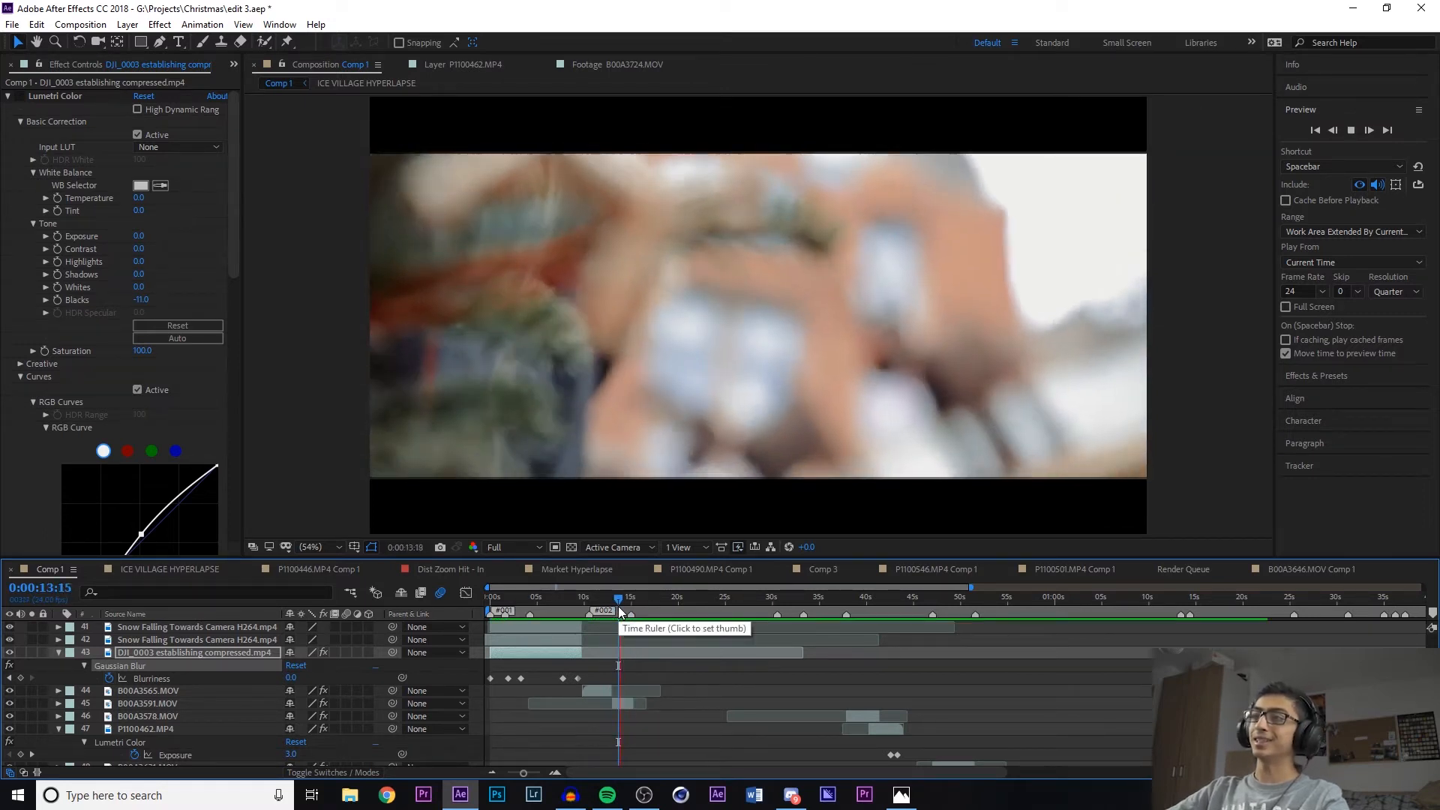
pyautogui.click(619, 608)
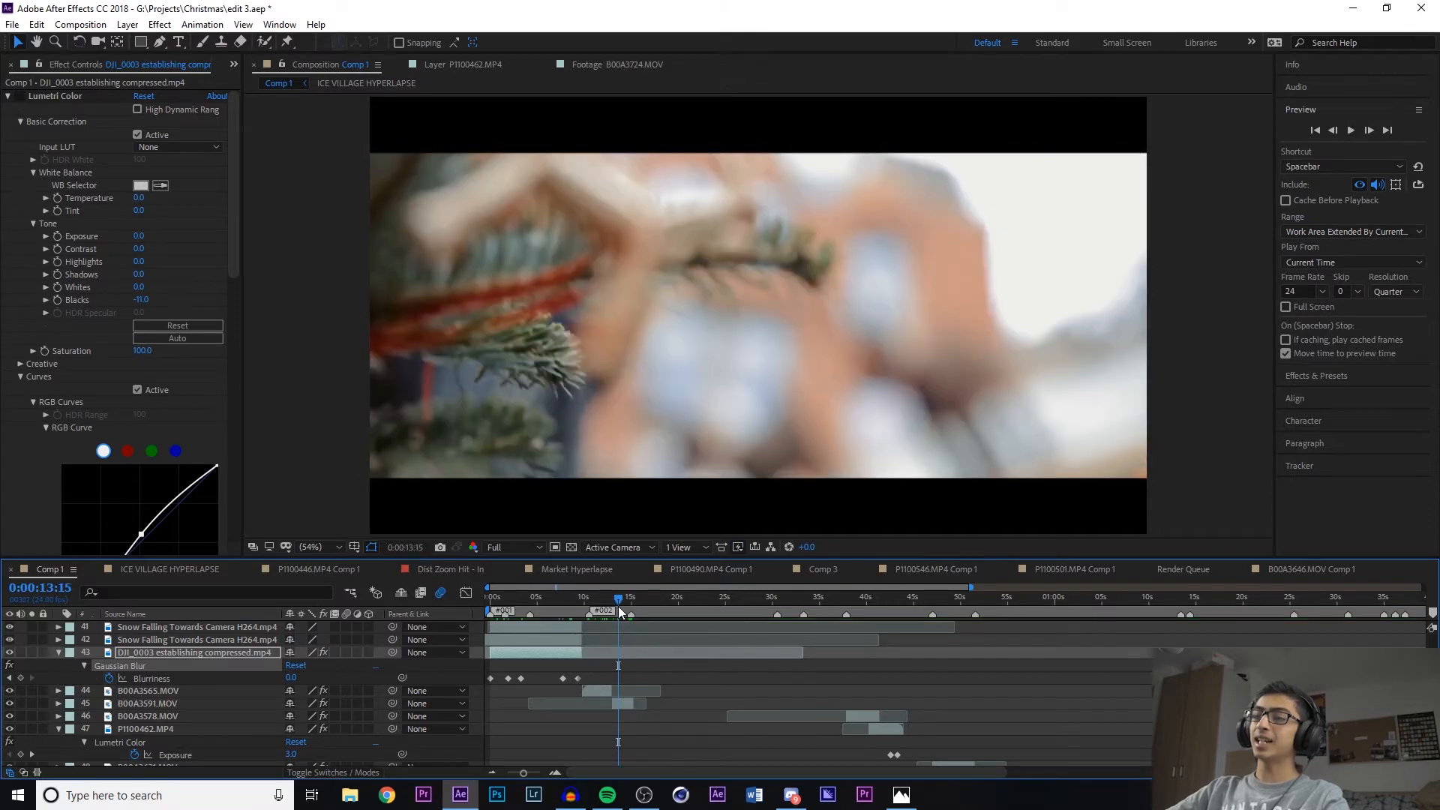
pyautogui.press('space')
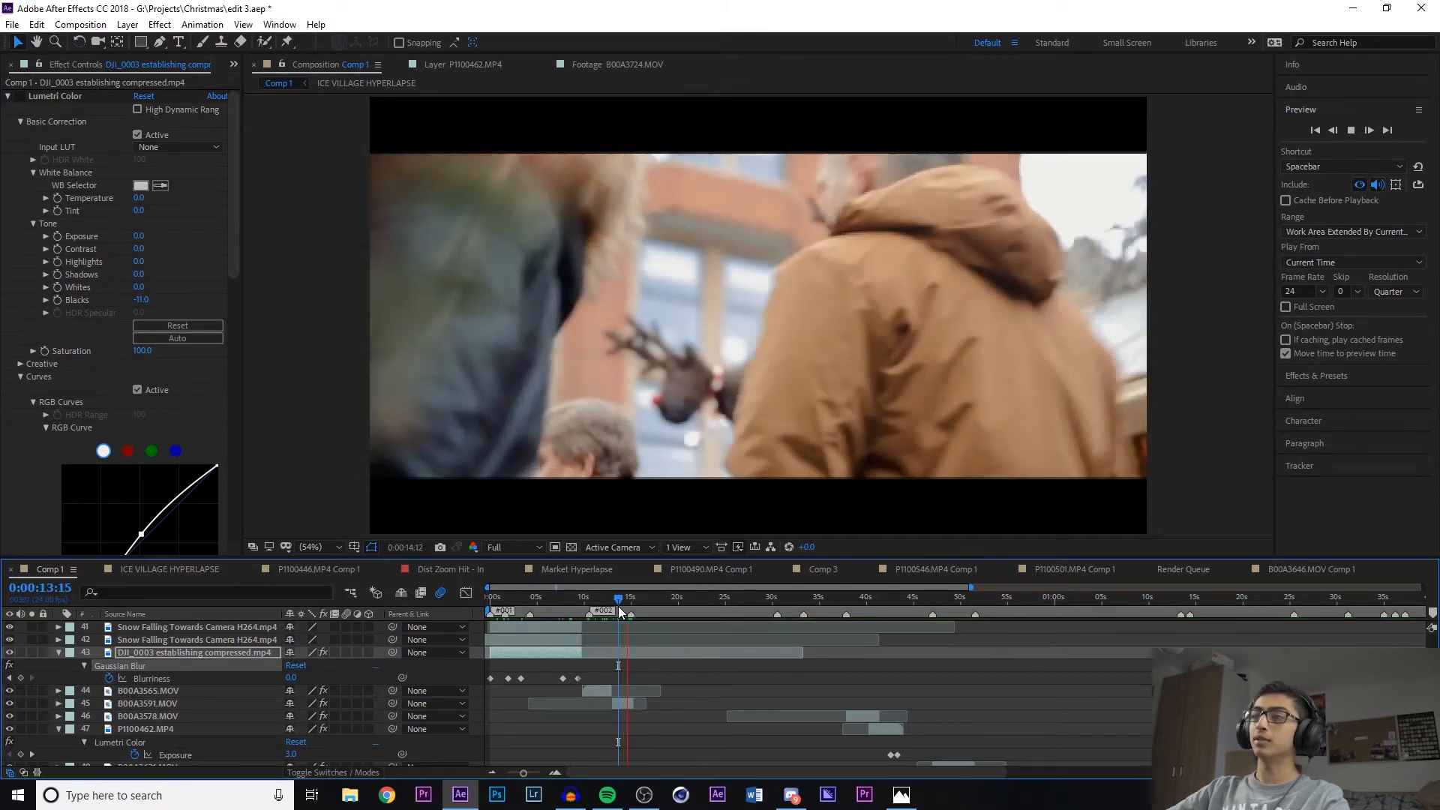
pyautogui.press('space')
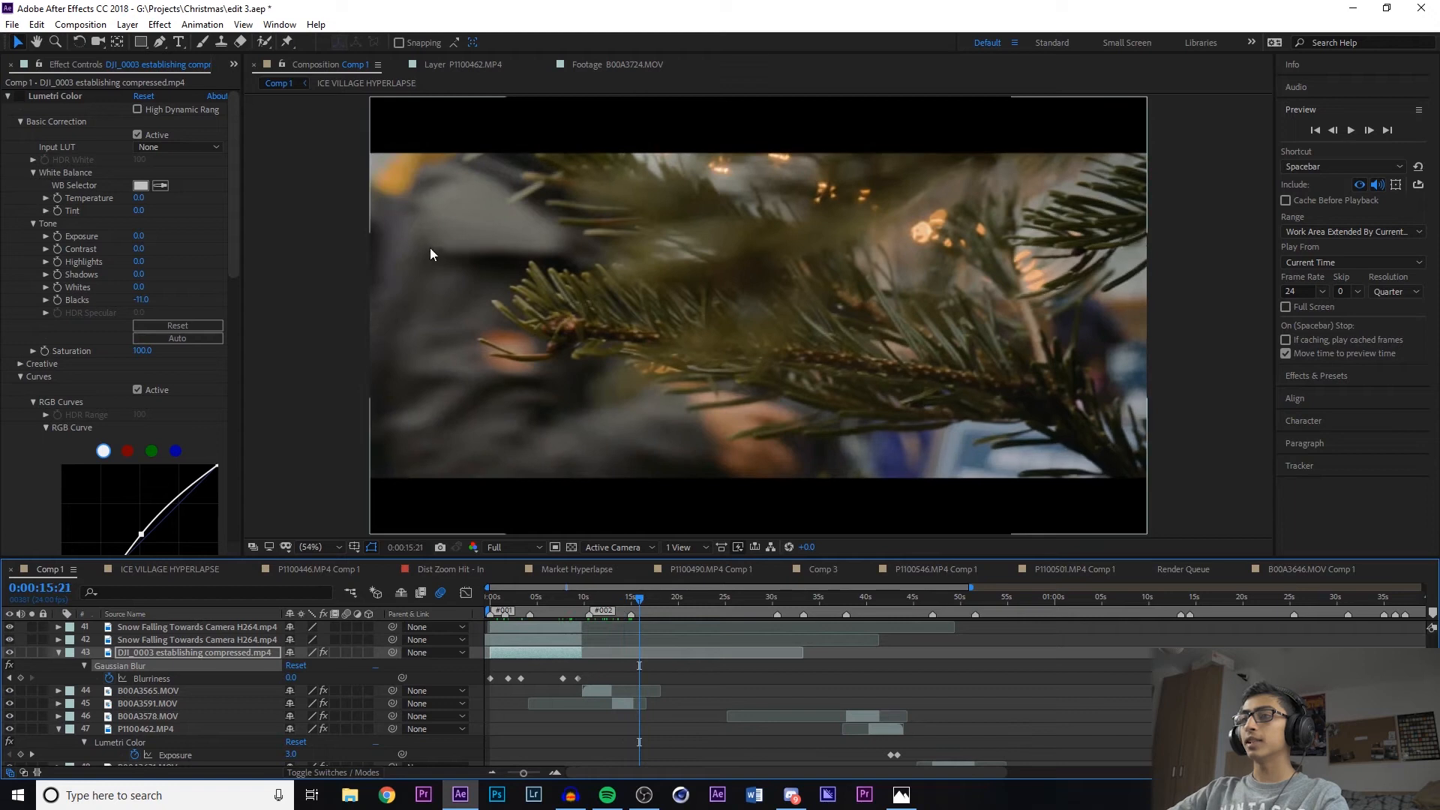
# Preview the tree branch shot in short sections from 0:00:16:00 and scrub on to 0:00:18:06
pyautogui.press('space')
pyautogui.press('space')
pyautogui.moveTo(630, 606); pyautogui.dragTo(641, 605)
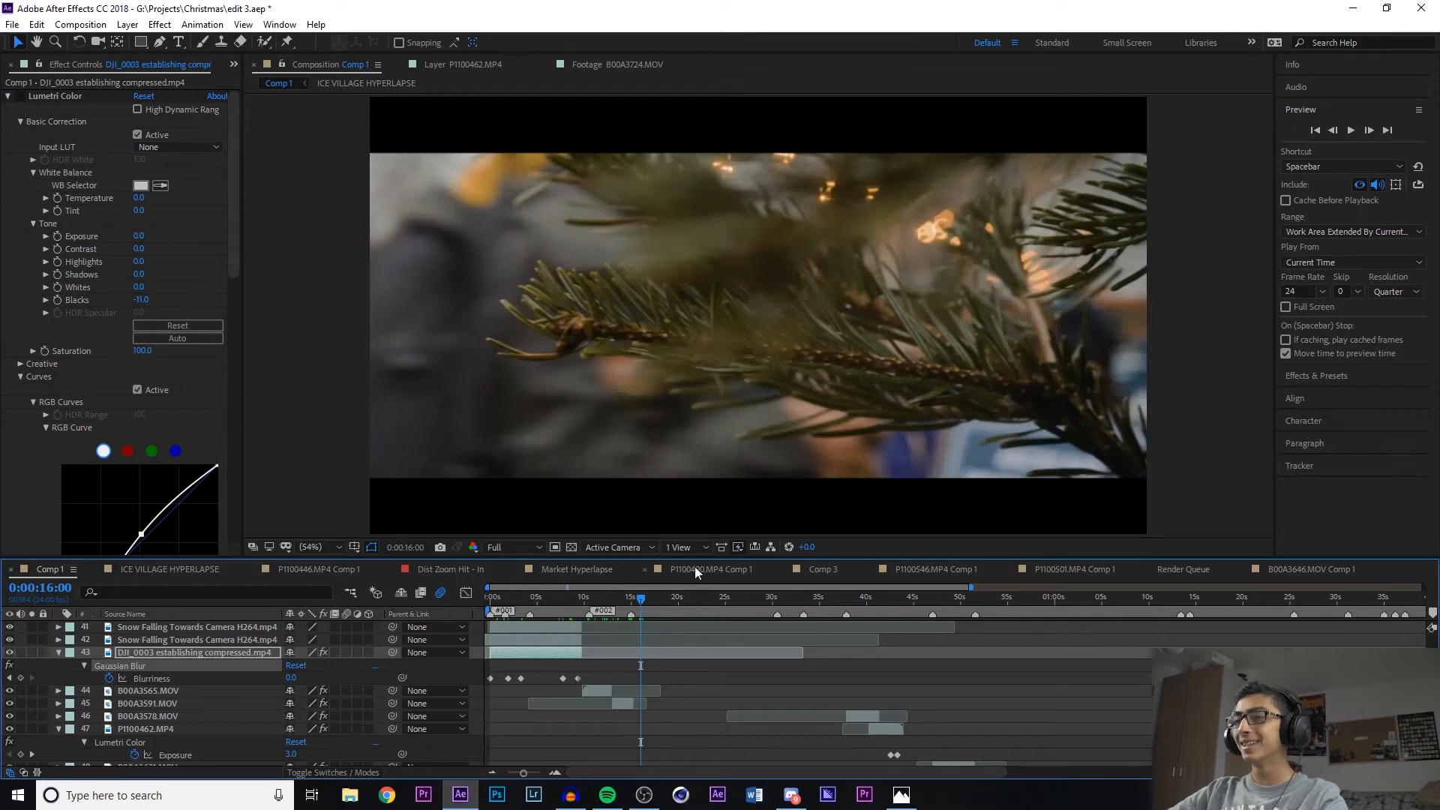
pyautogui.press('space')
pyautogui.press('space')
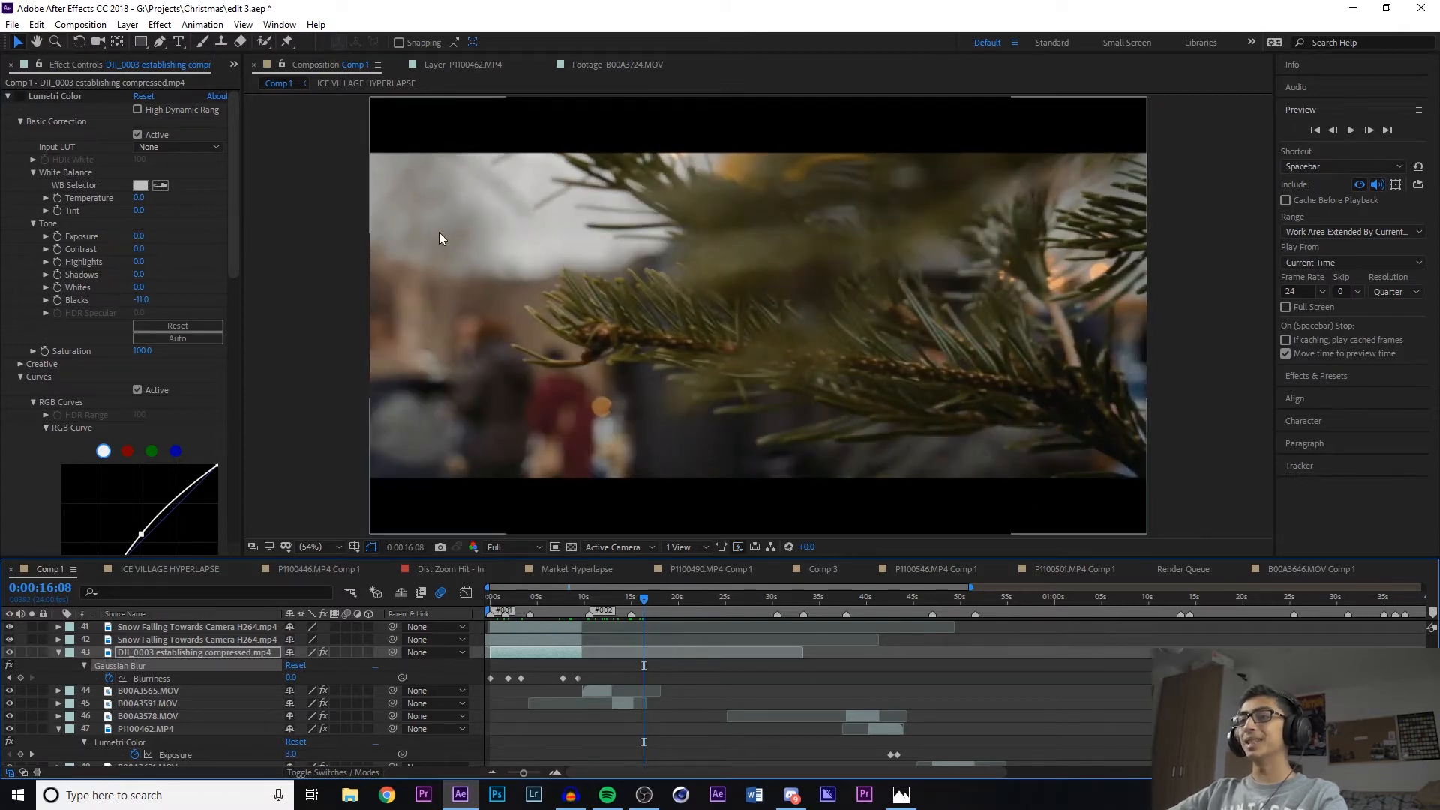
pyautogui.press('space')
pyautogui.moveTo(652, 599)
pyautogui.mouseDown()
pyautogui.moveTo(692, 610)
pyautogui.moveTo(652, 608)
pyautogui.moveTo(688, 616)
pyautogui.moveTo(662, 617)
pyautogui.mouseUp()
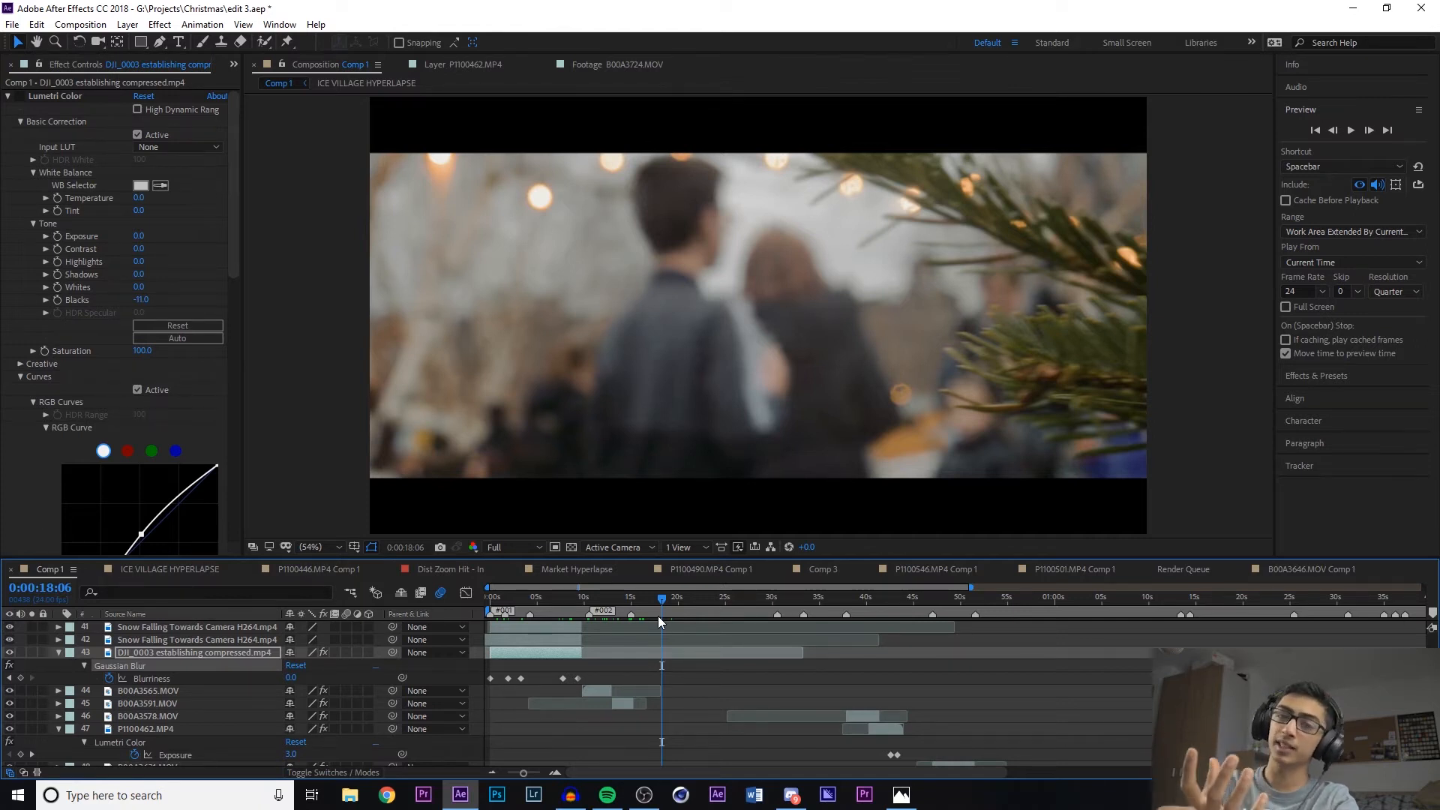
# Return to 0:00:16:18 and preview the end of the tree branch shot through to the jar shot
pyautogui.moveTo(659, 615)
pyautogui.mouseDown()
pyautogui.moveTo(635, 605)
pyautogui.moveTo(694, 610)
pyautogui.moveTo(648, 605)
pyautogui.mouseUp()
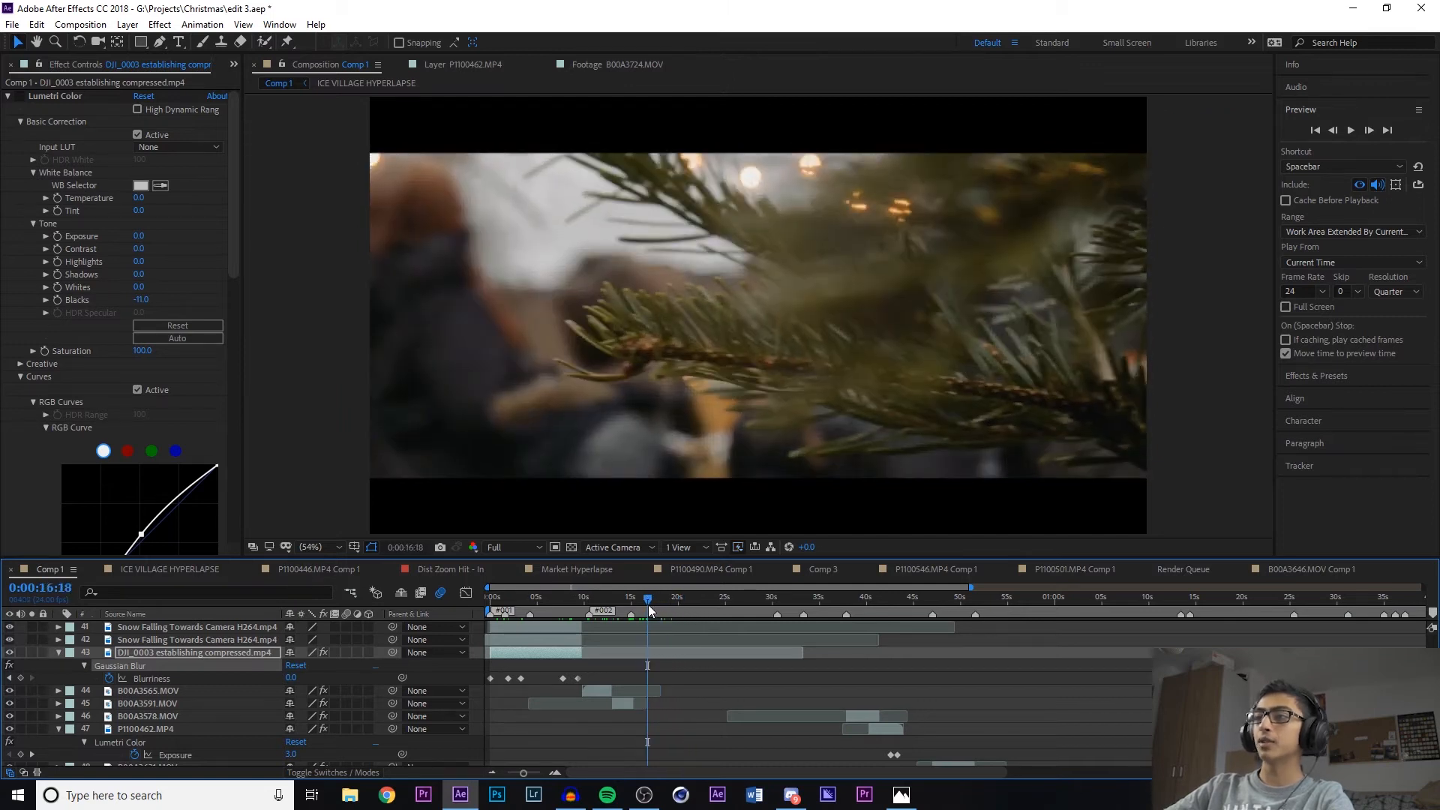
pyautogui.press('space')
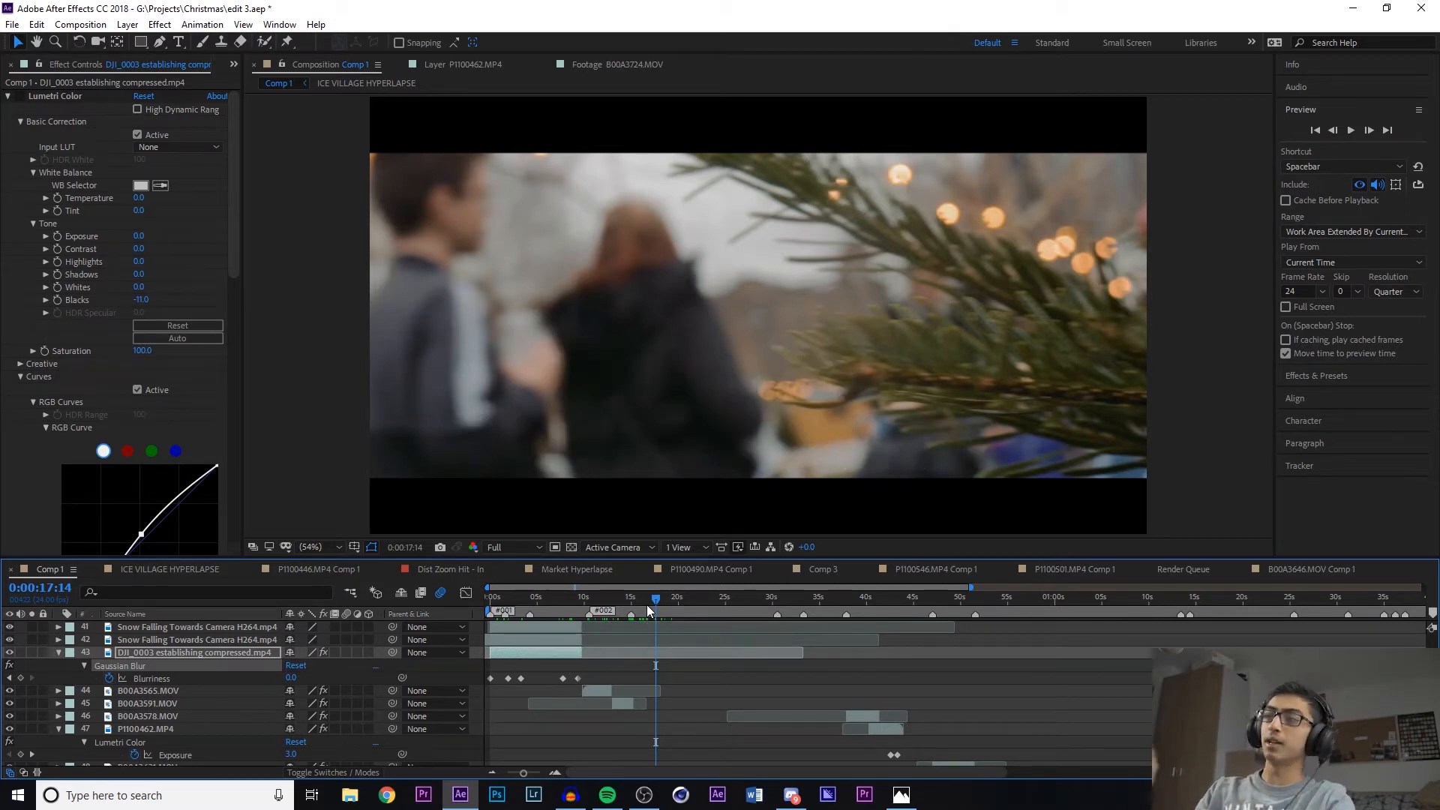
pyautogui.press('space')
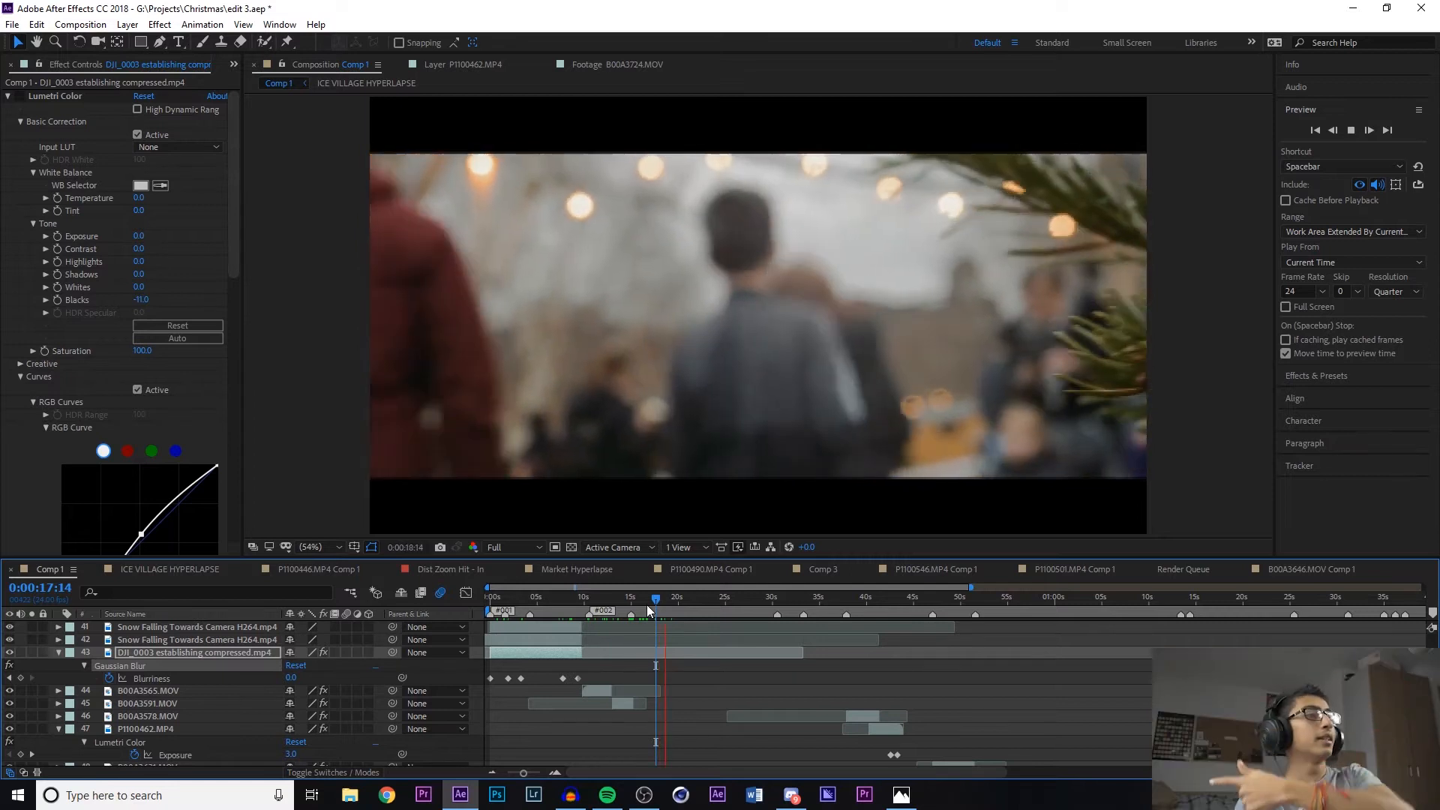
pyautogui.press('space')
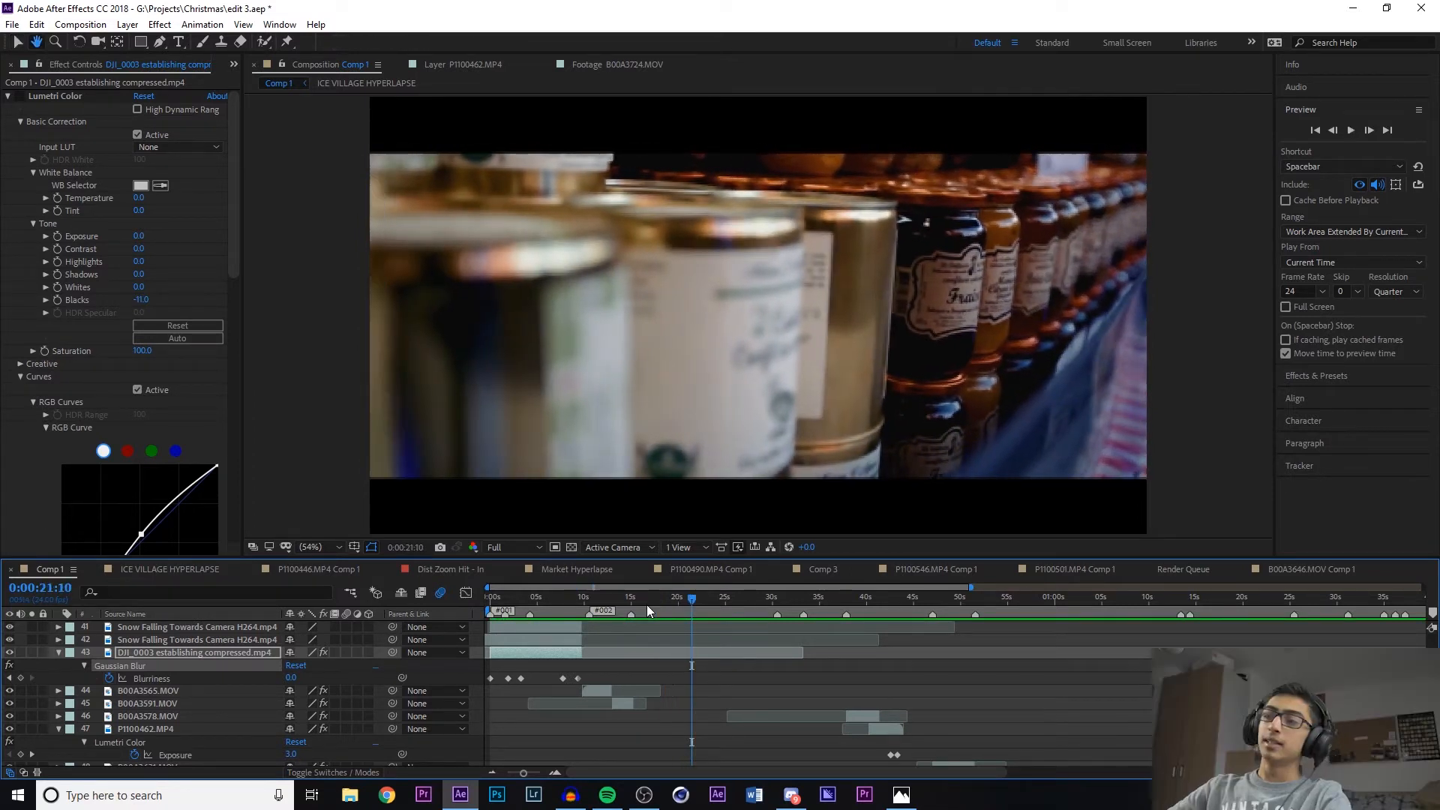
# Return to 0:00:16:16 and preview the tree branch and jar shots through to the wooden market stall shot
pyautogui.click(647, 604)
pyautogui.press('space')
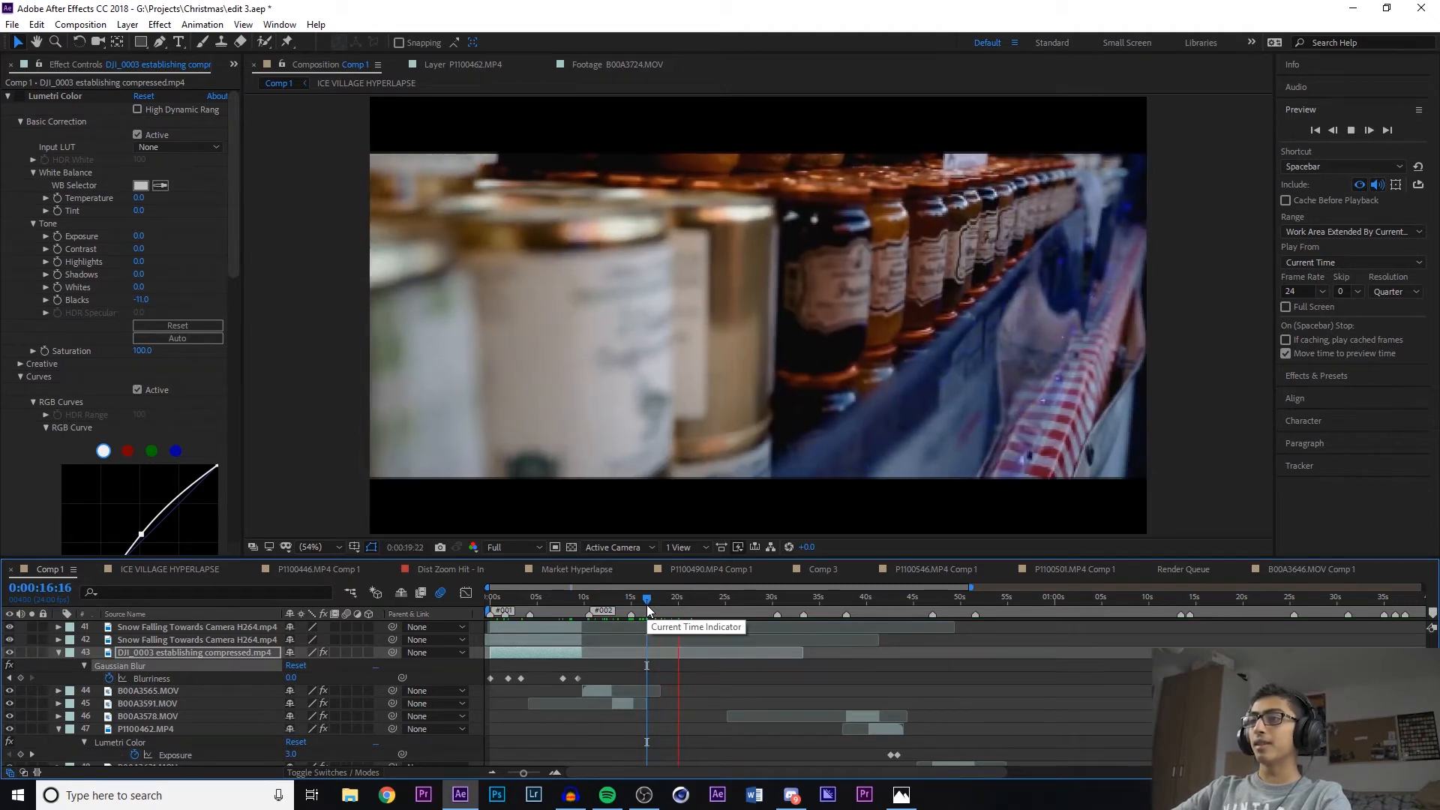
pyautogui.press('space')
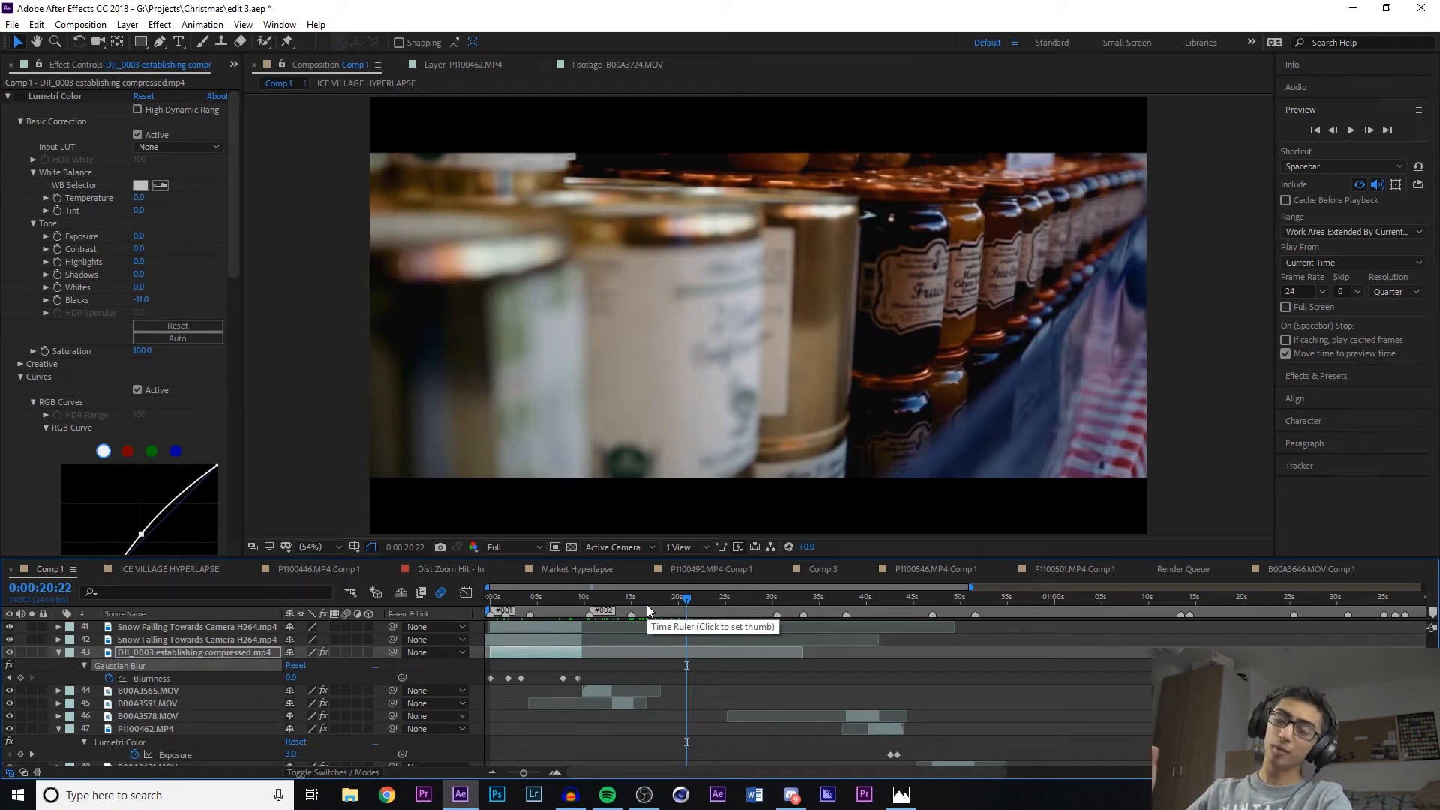
pyautogui.press('space')
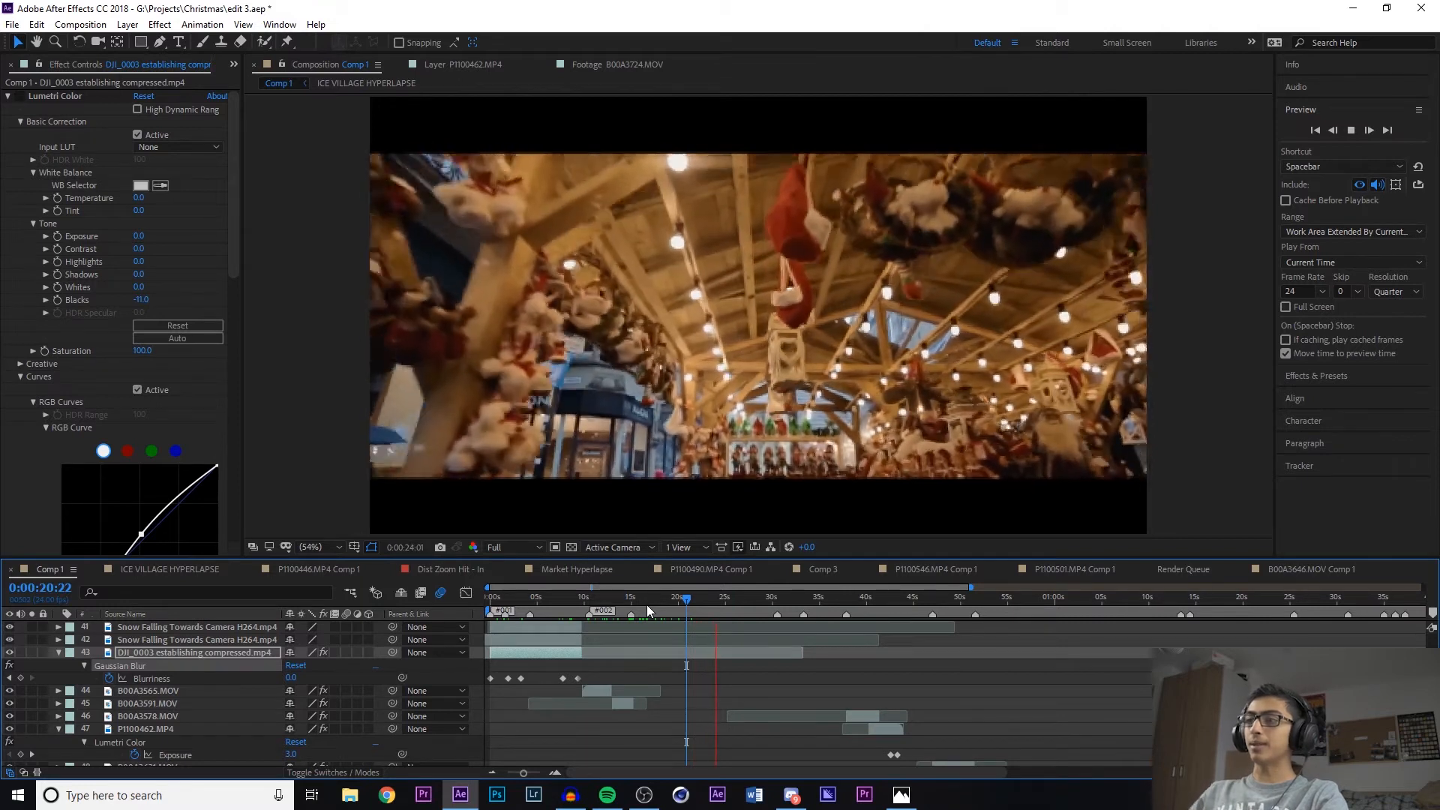
# Go back to 0:00:16:16 and preview the tree branch shot in short sections through its transition into the jar shot
pyautogui.click(648, 610)
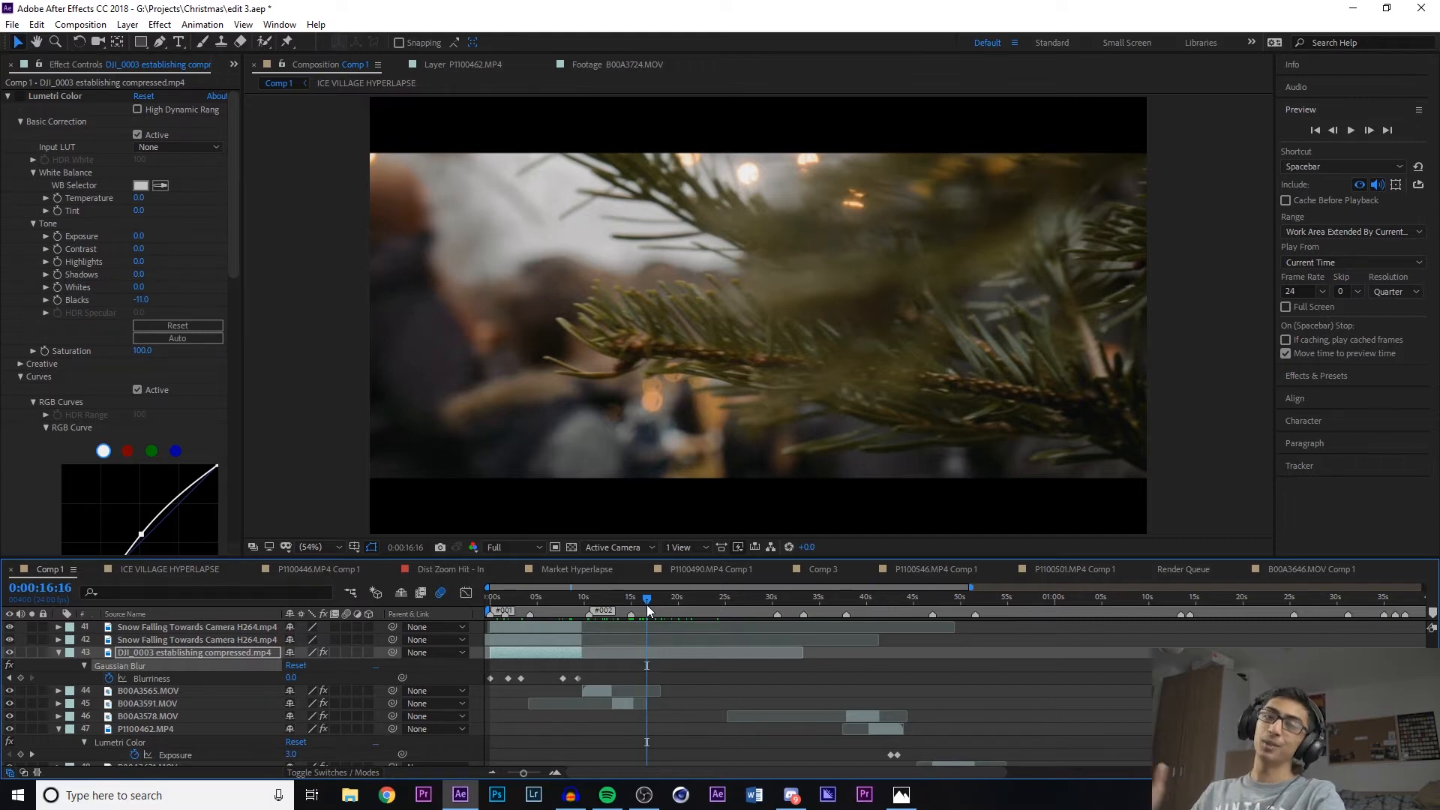
pyautogui.press('space')
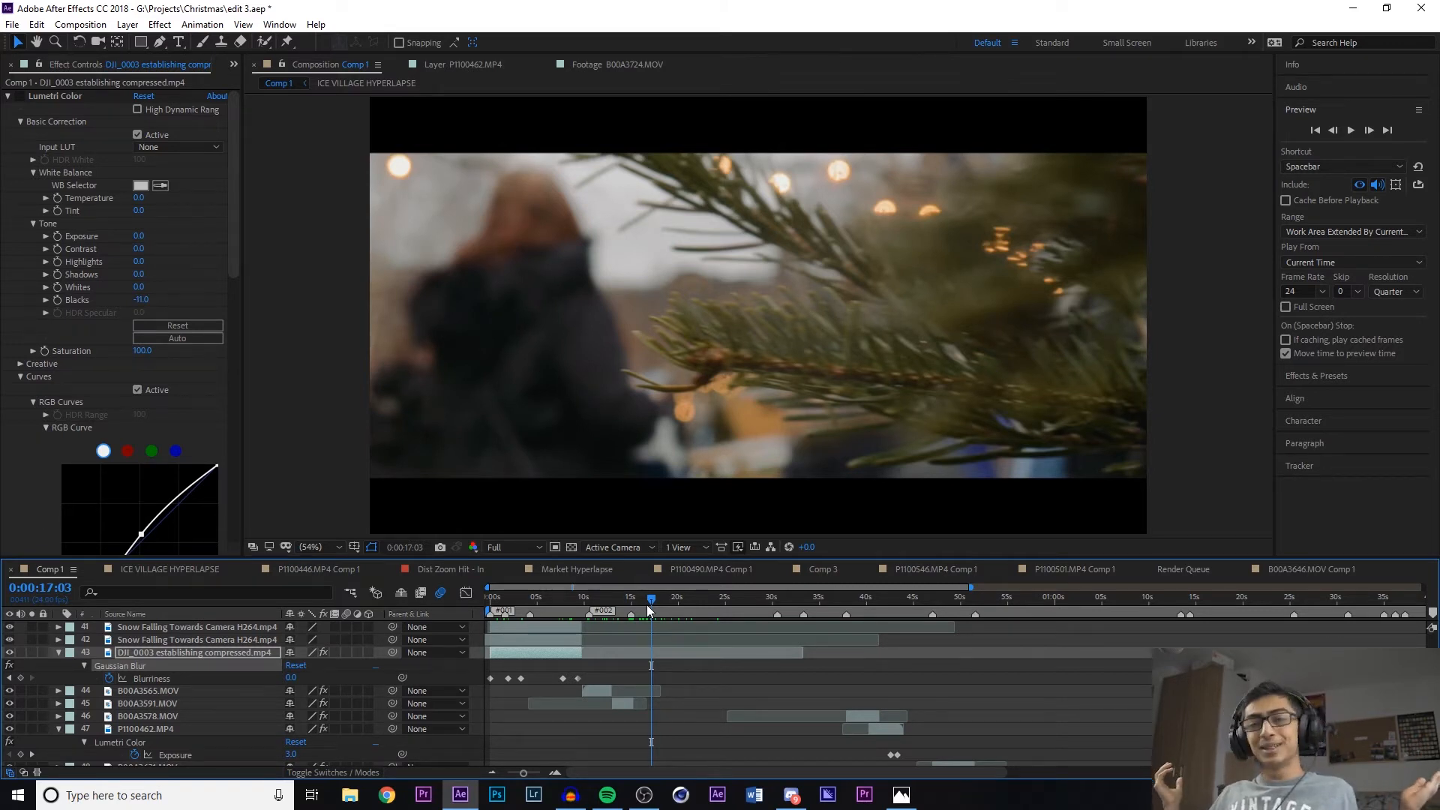
pyautogui.press('space')
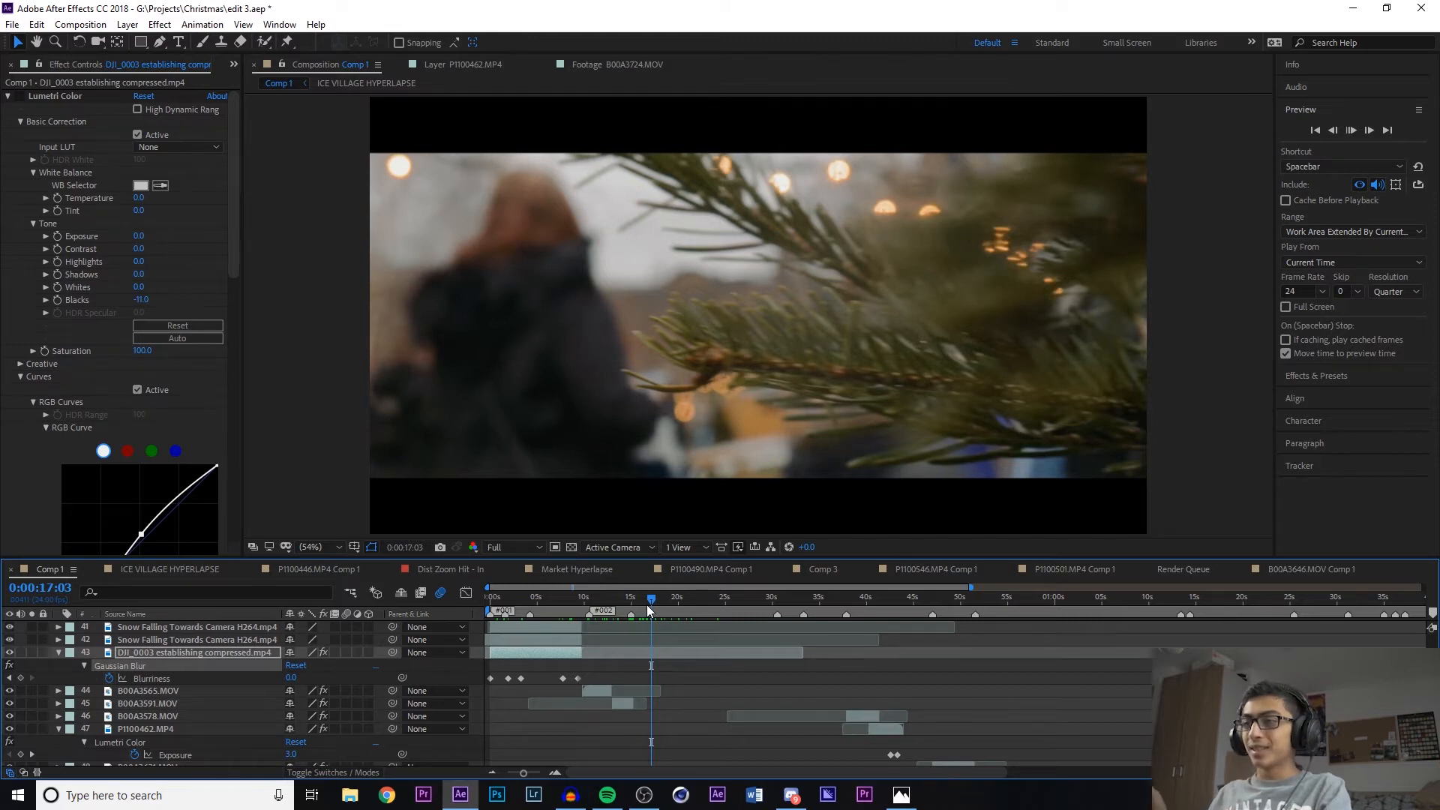
pyautogui.press('space')
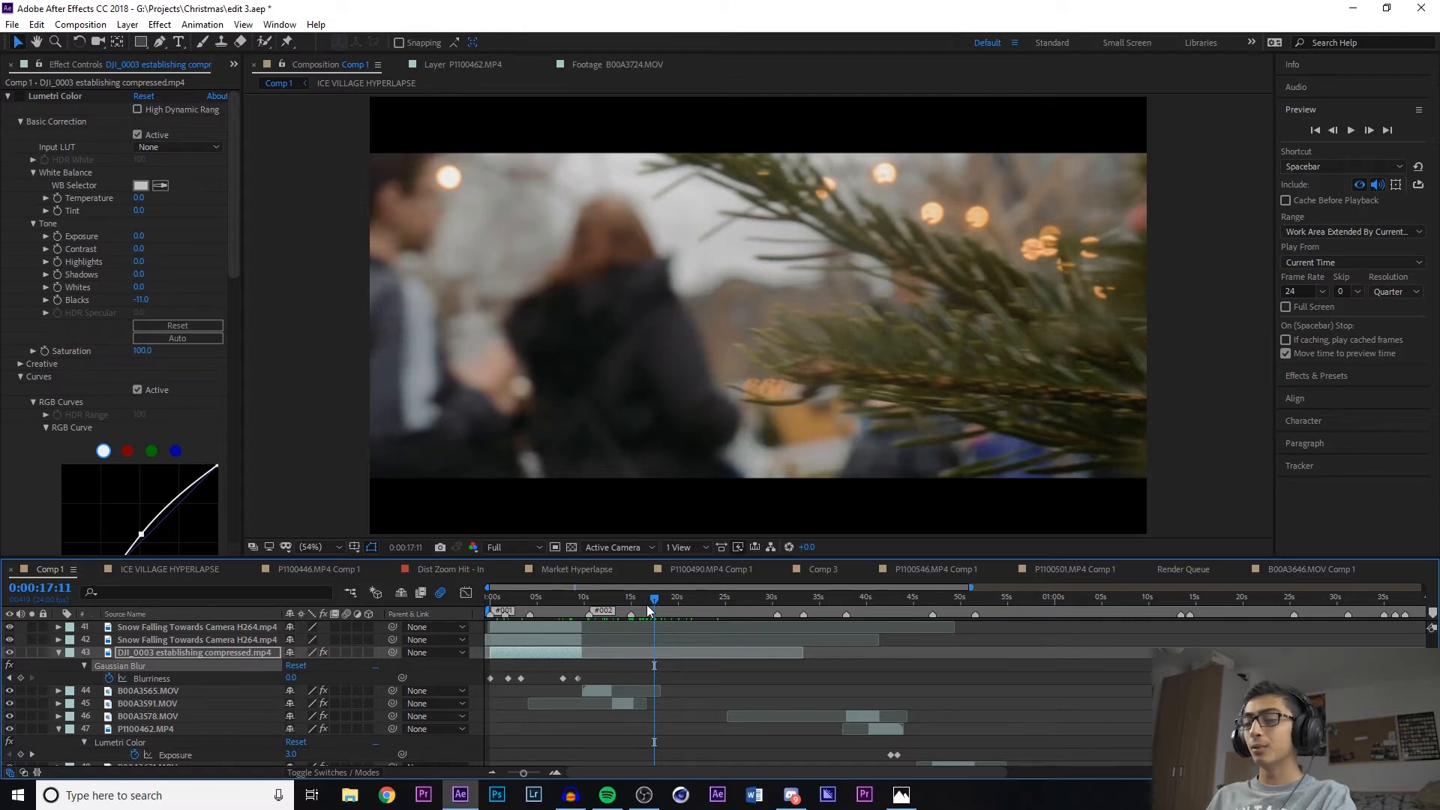
pyautogui.press('space')
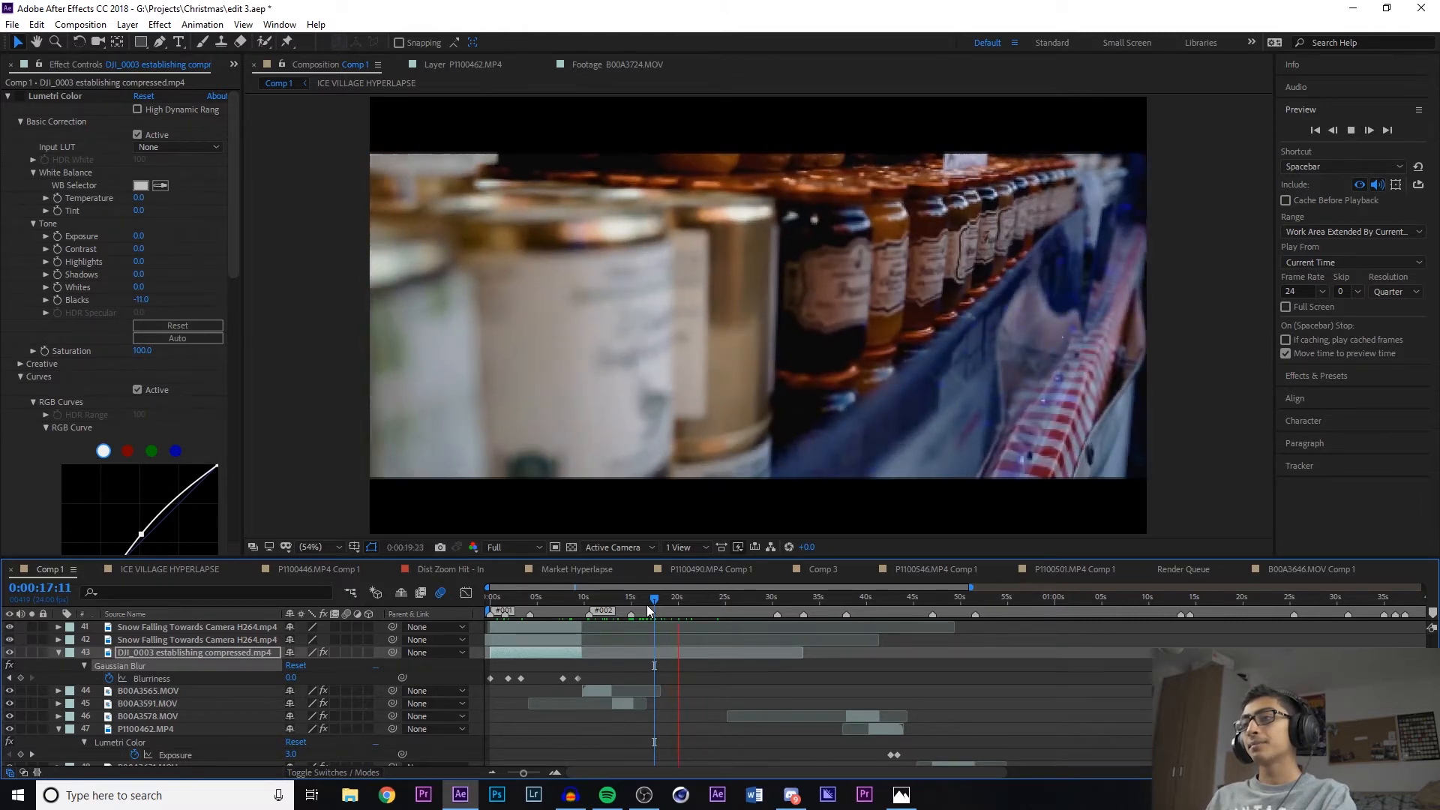
pyautogui.press('space')
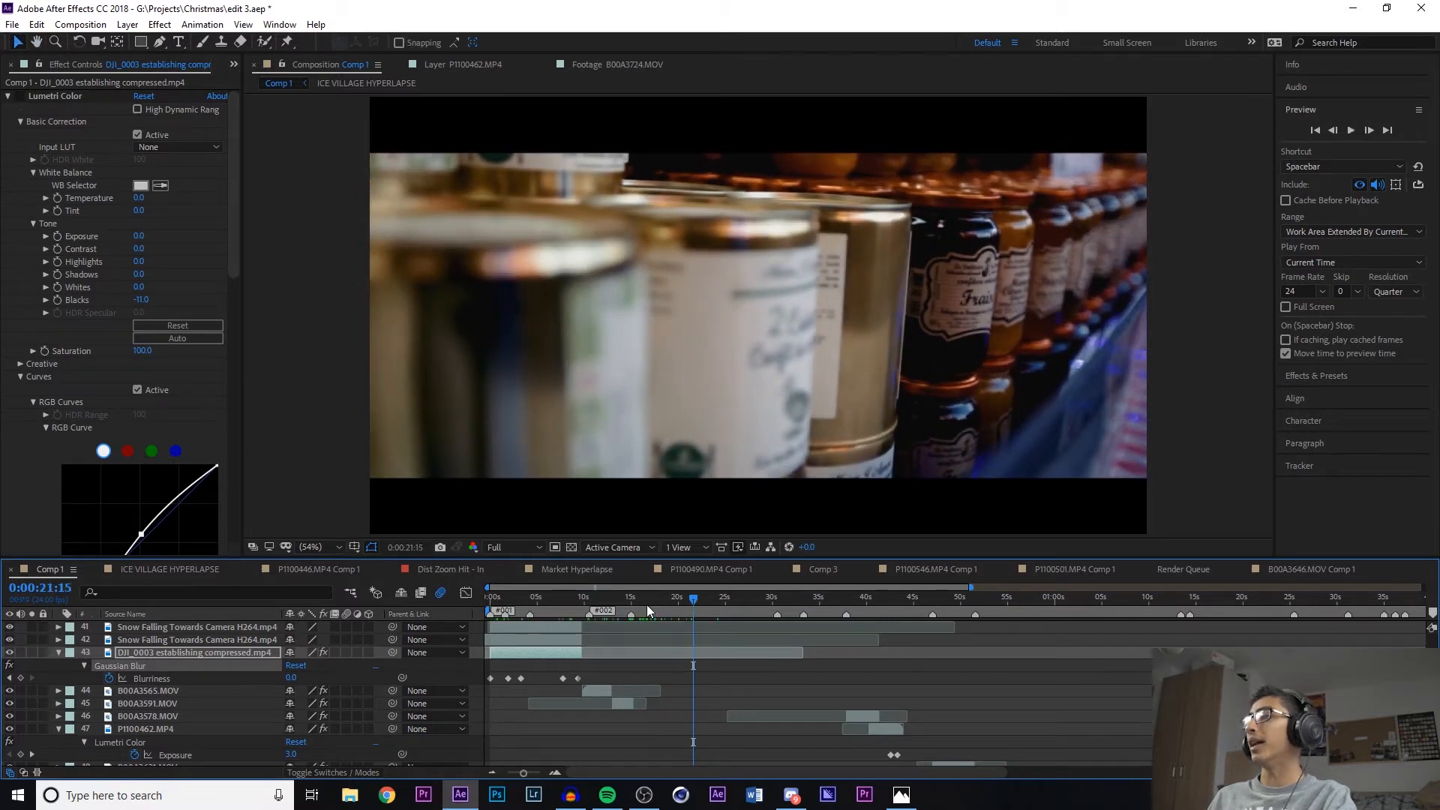
# Preview the end of the jar shot in short sections and continue into the market stall shot up to 0:00:24:08
pyautogui.press('space')
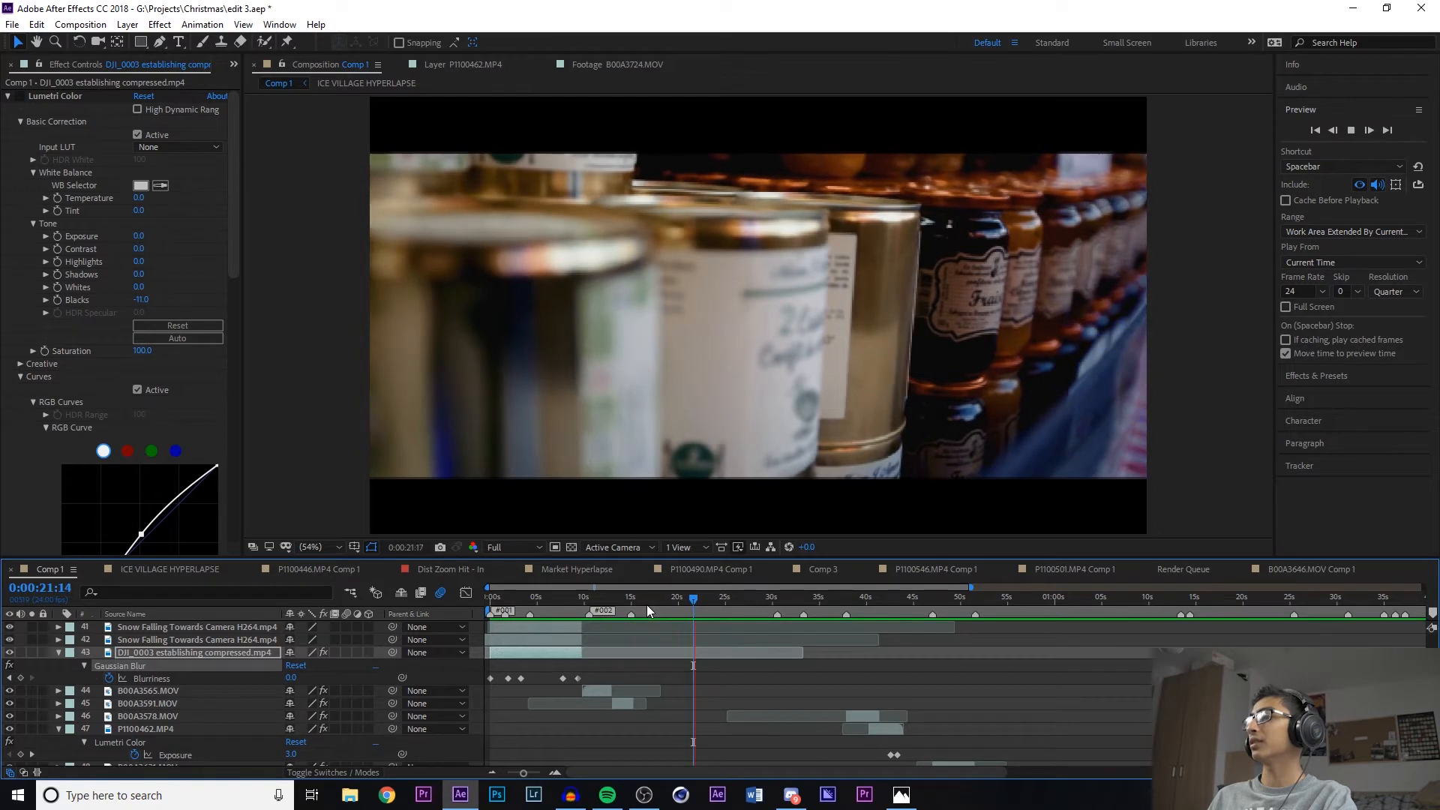
pyautogui.press('space')
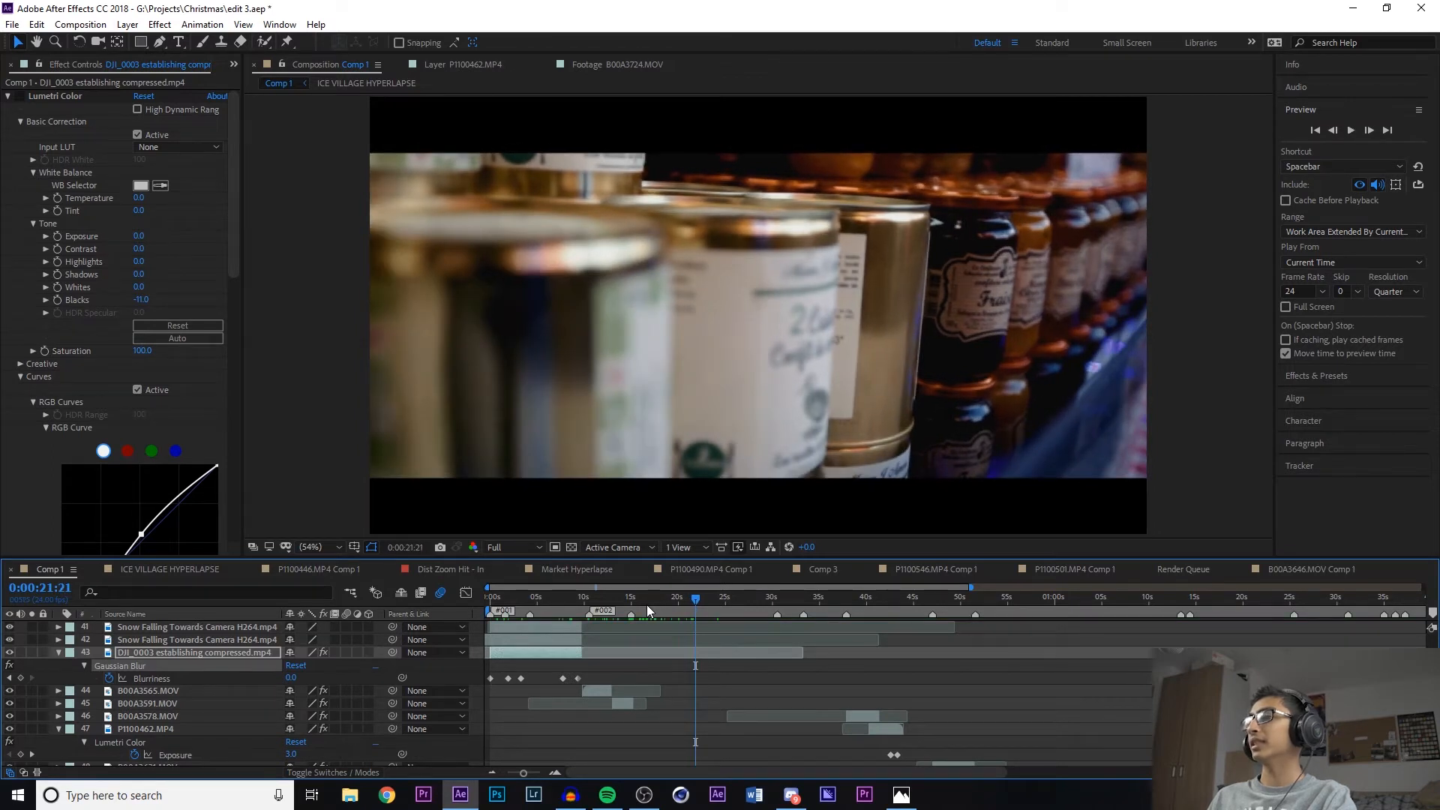
pyautogui.press('space')
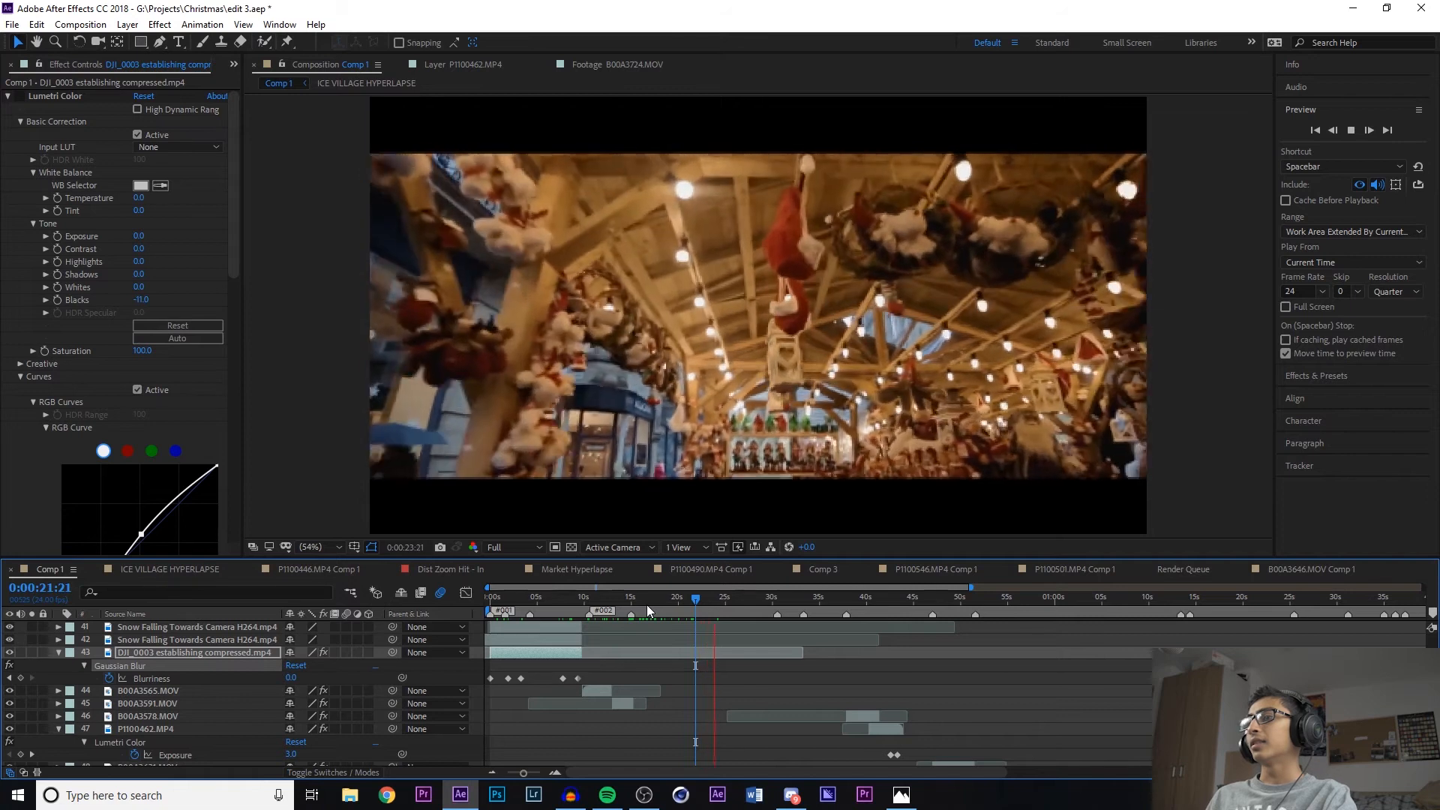
pyautogui.press('space')
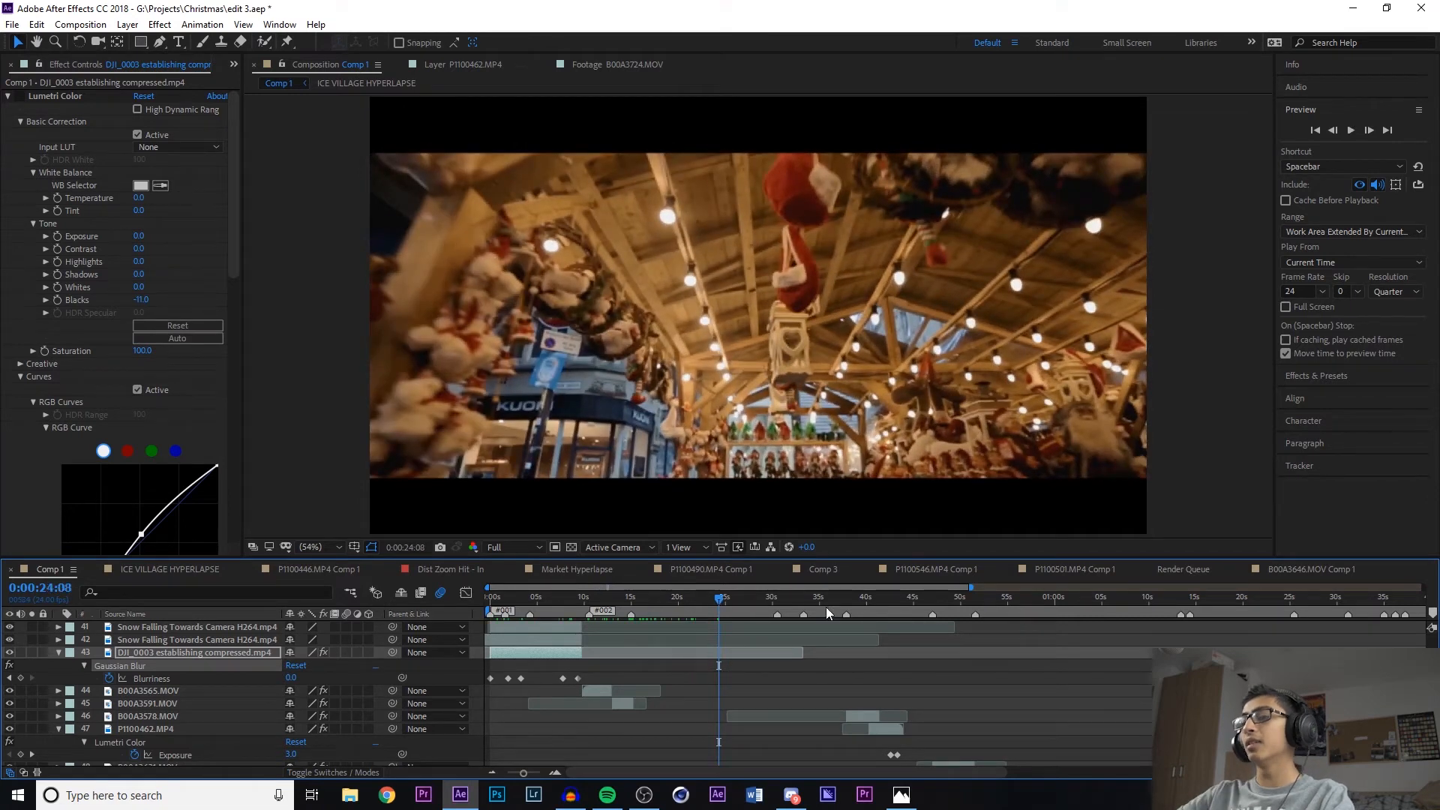
# Scrub back within the market stall shot and preview it from 0:00:23:12, then from 0:00:22:17 through to the Santa shot
pyautogui.scroll(-3, 762, 660)
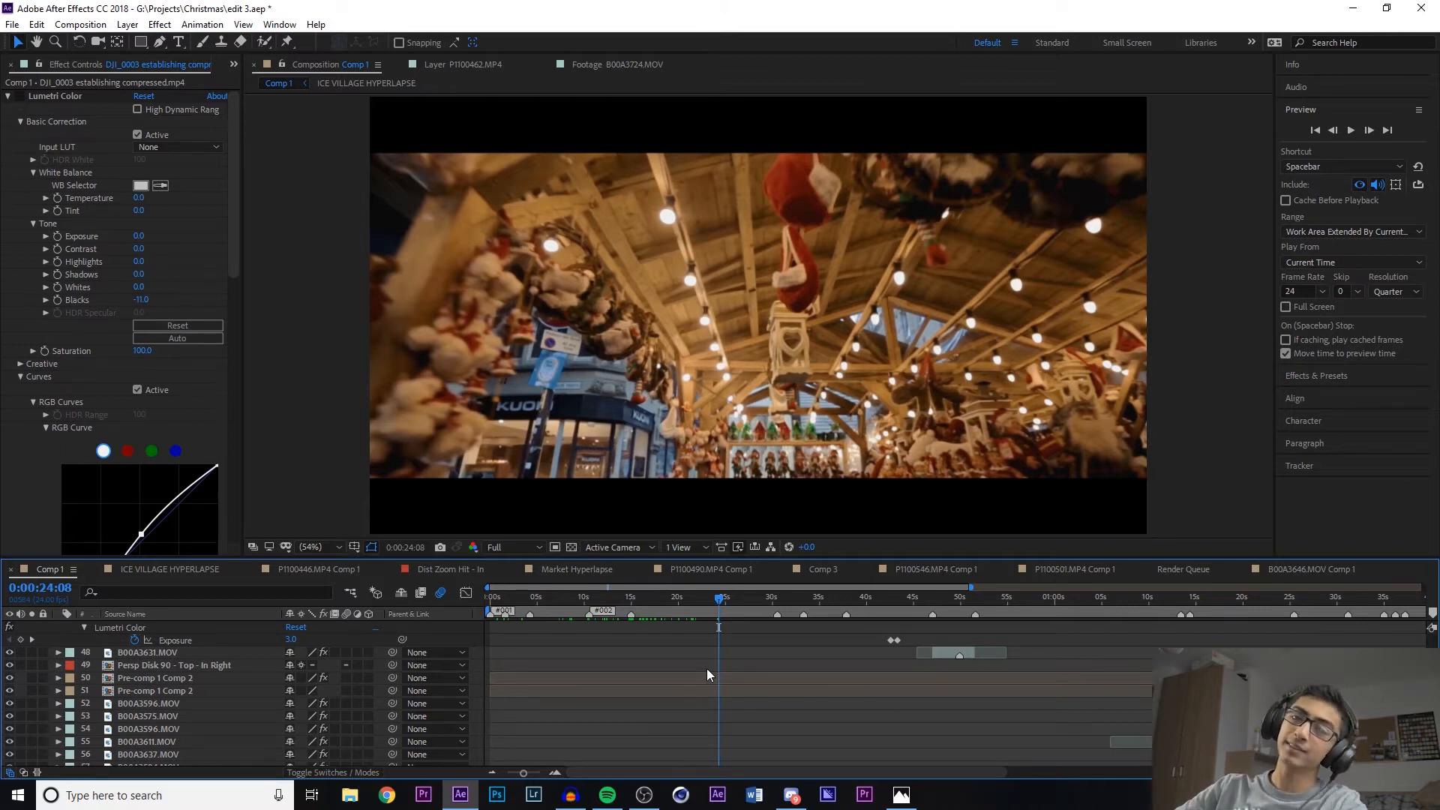
pyautogui.moveTo(718, 597); pyautogui.dragTo(708, 596)
pyautogui.press('space')
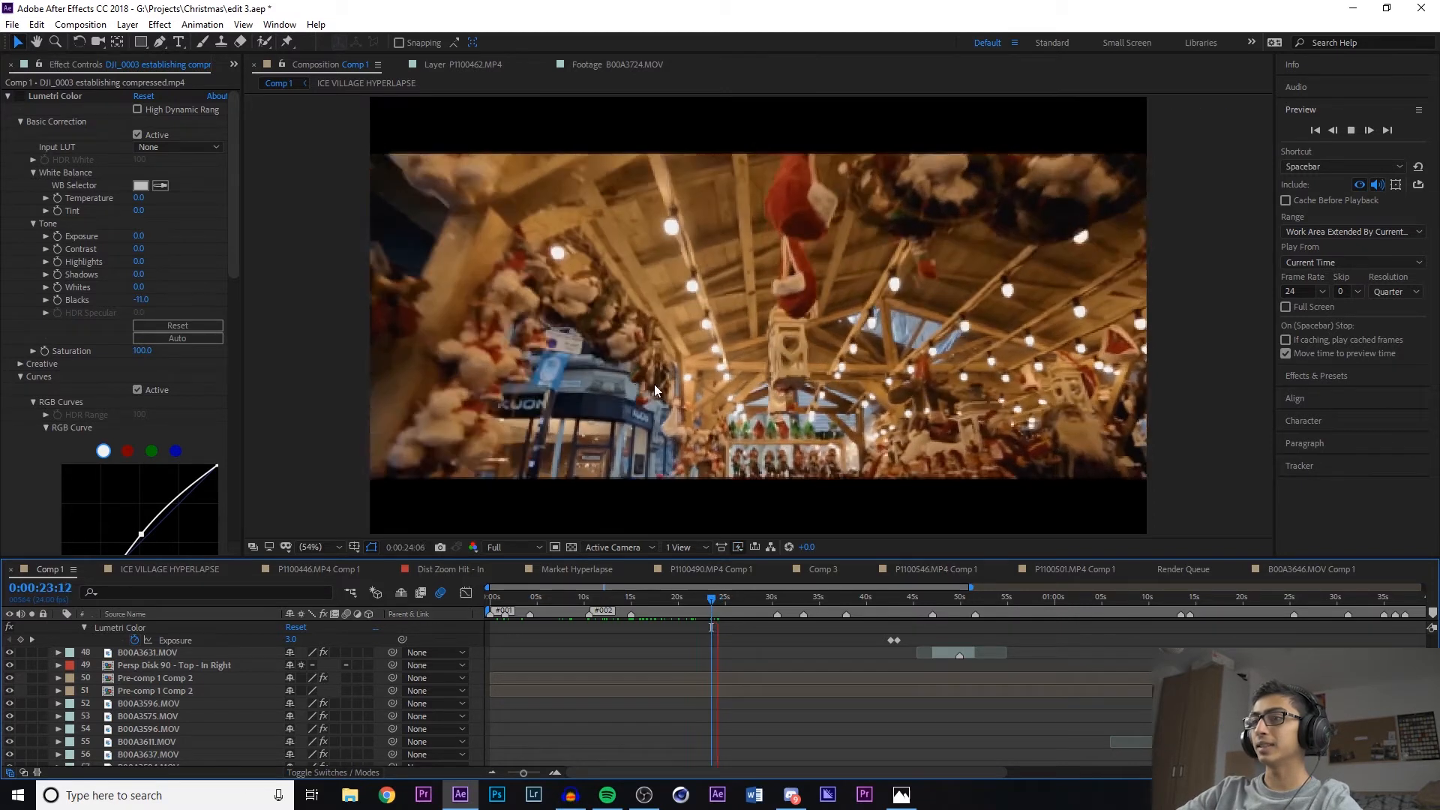
pyautogui.click(703, 598)
pyautogui.press('space')
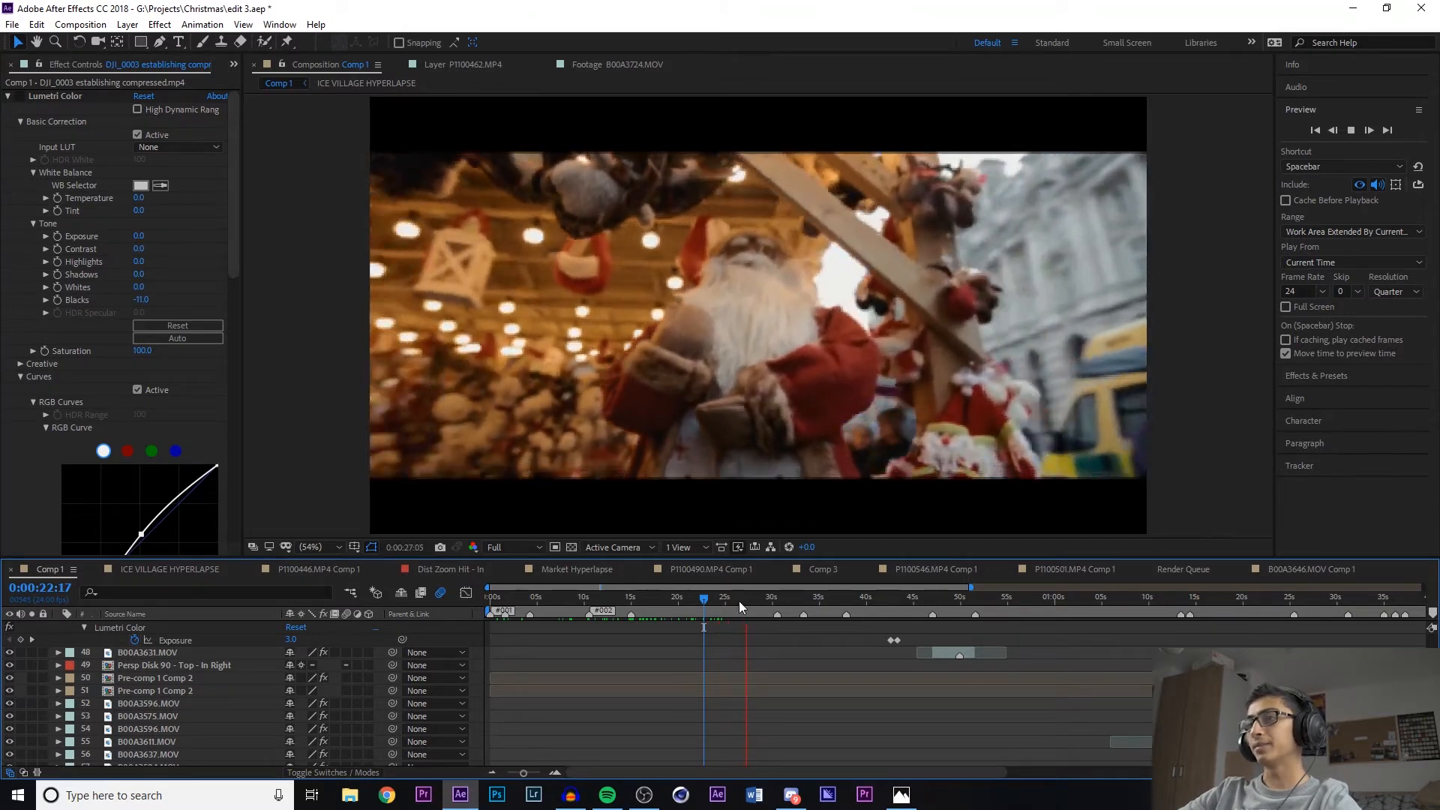
# Replay the market stall shot from 0:00:23:18 and again from 0:00:22:19, continuing through the Santa shot to the snowman shot
pyautogui.click(713, 601)
pyautogui.press('space')
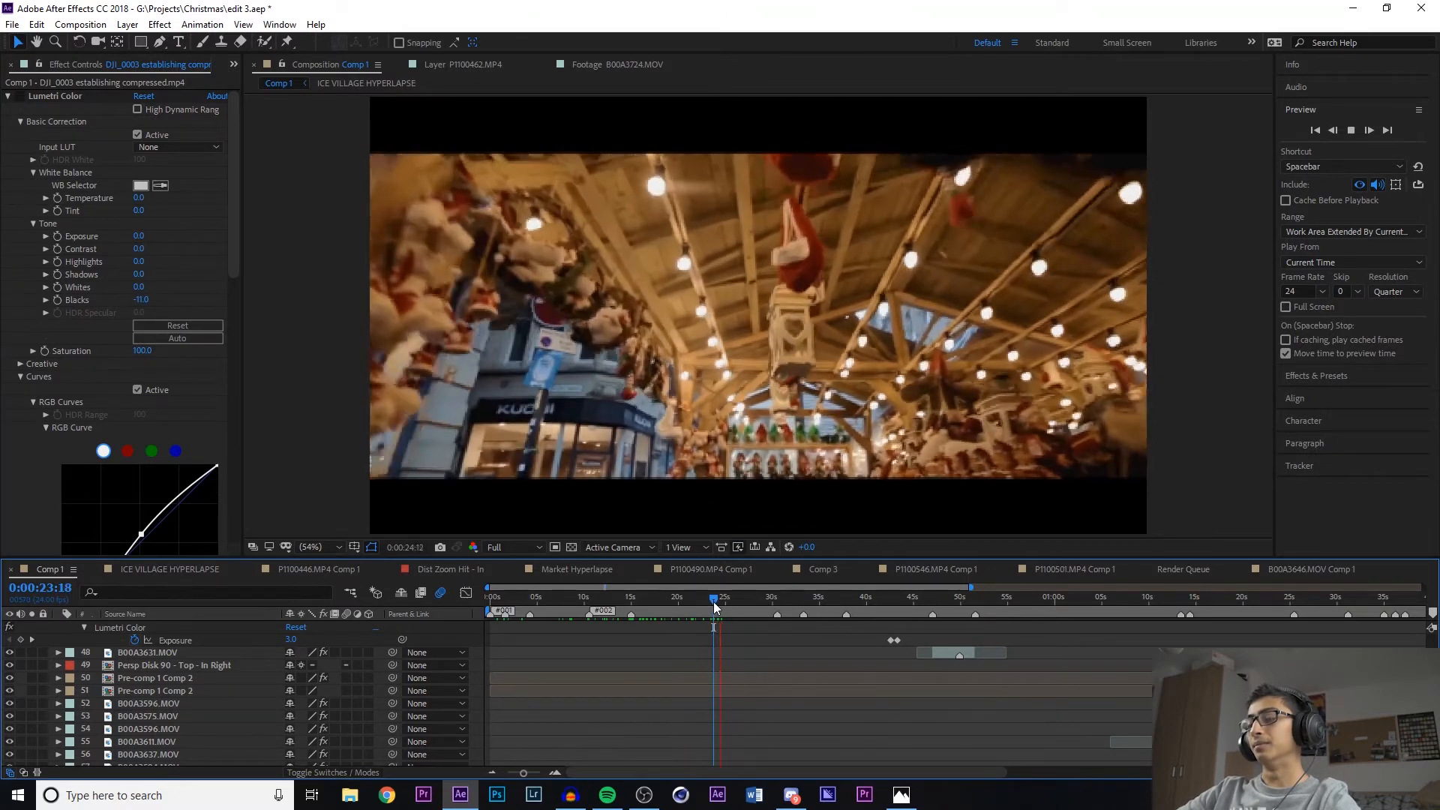
pyautogui.press('space')
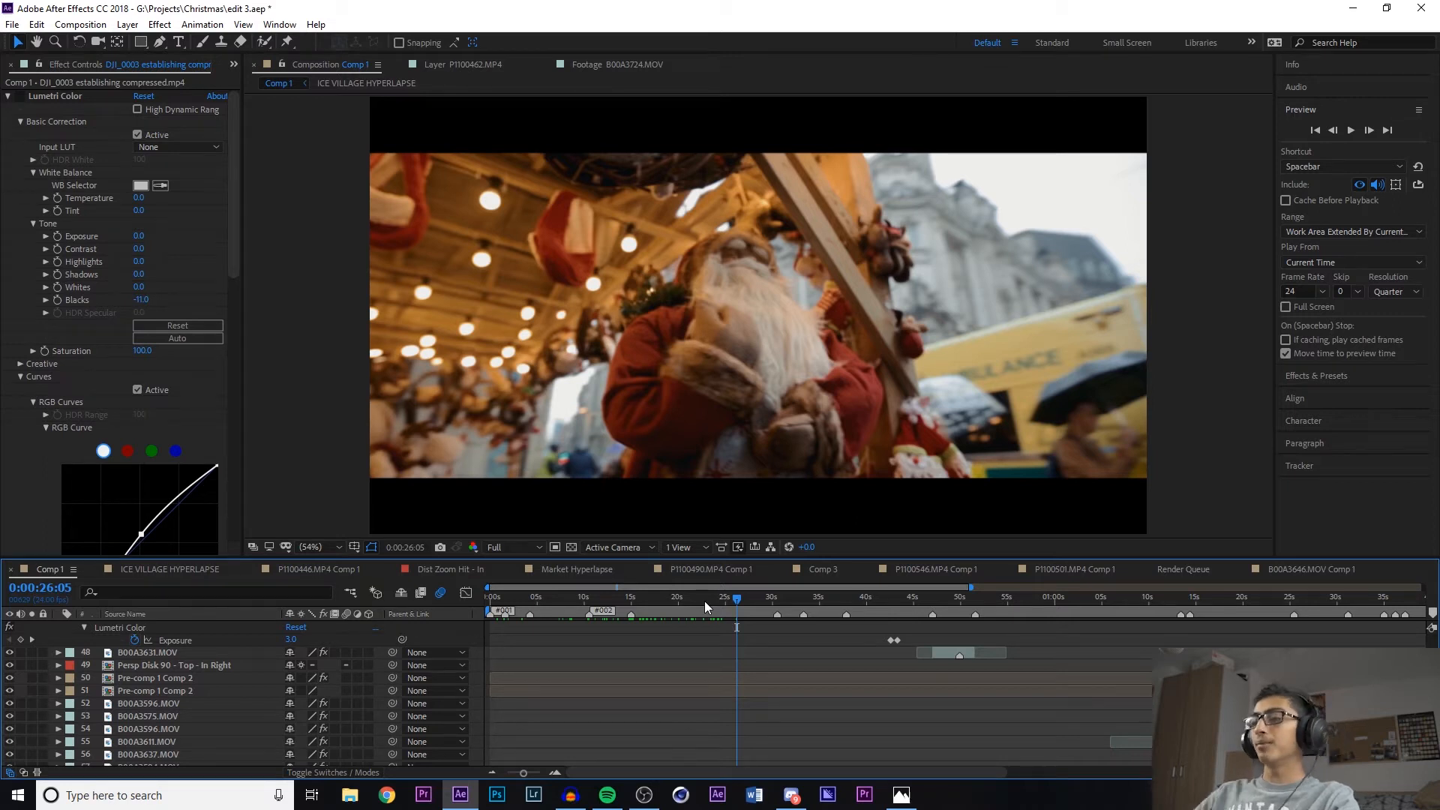
pyautogui.click(704, 601)
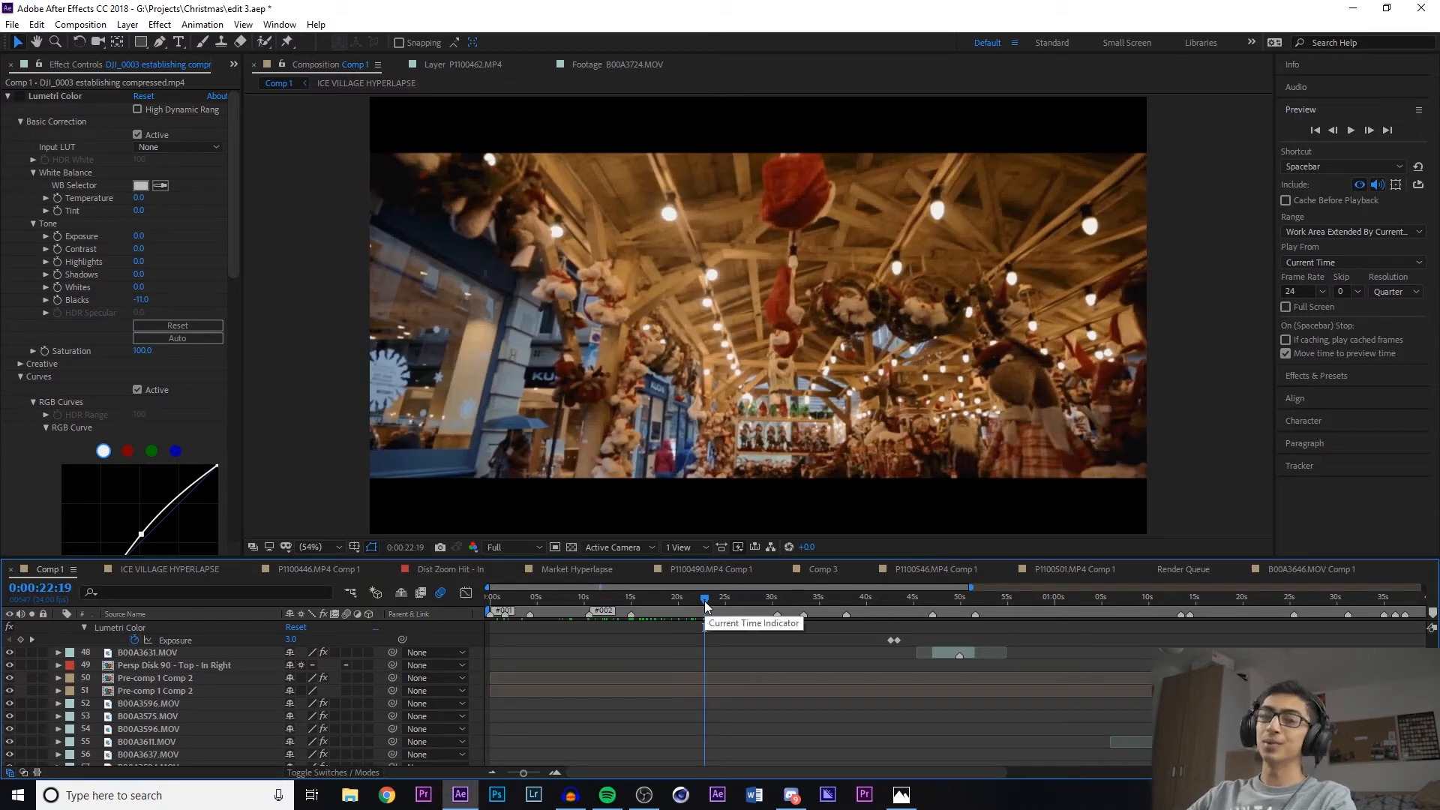
pyautogui.press('space')
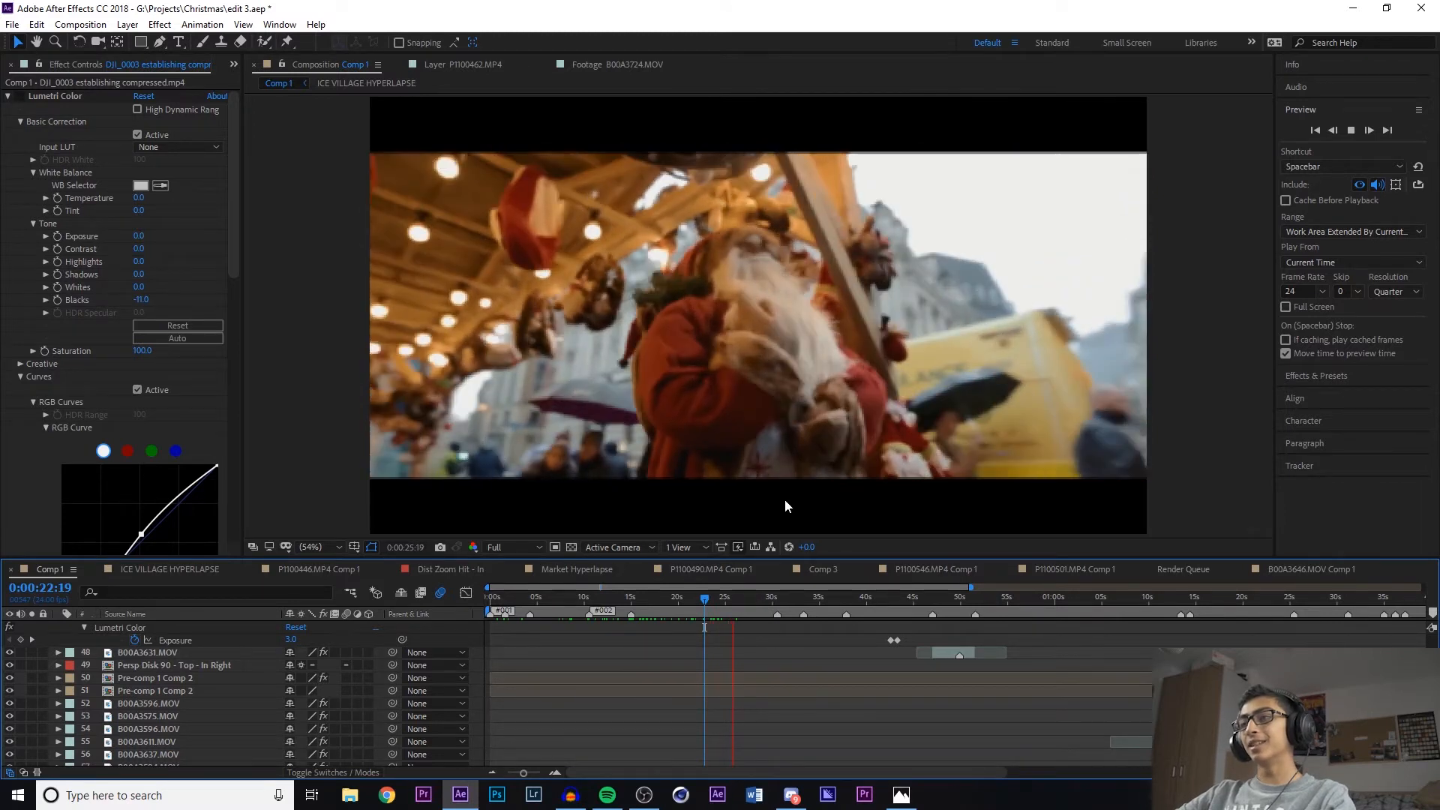
pyautogui.press('space')
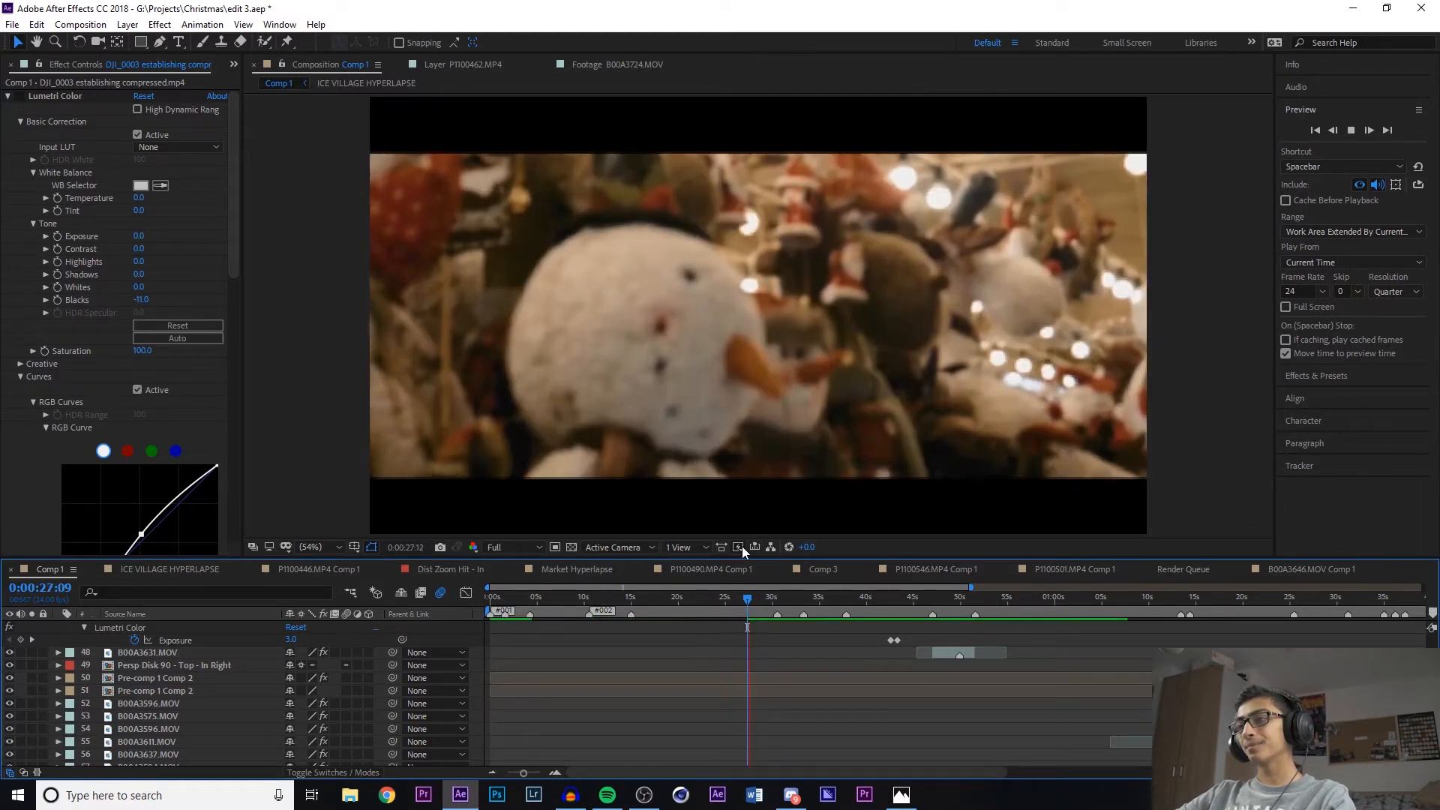
# Preview the snowman shot's transition into the garland shot from 0:00:27:19, and replay the stall-to-Santa transition from 0:00:25:01
pyautogui.click(753, 601)
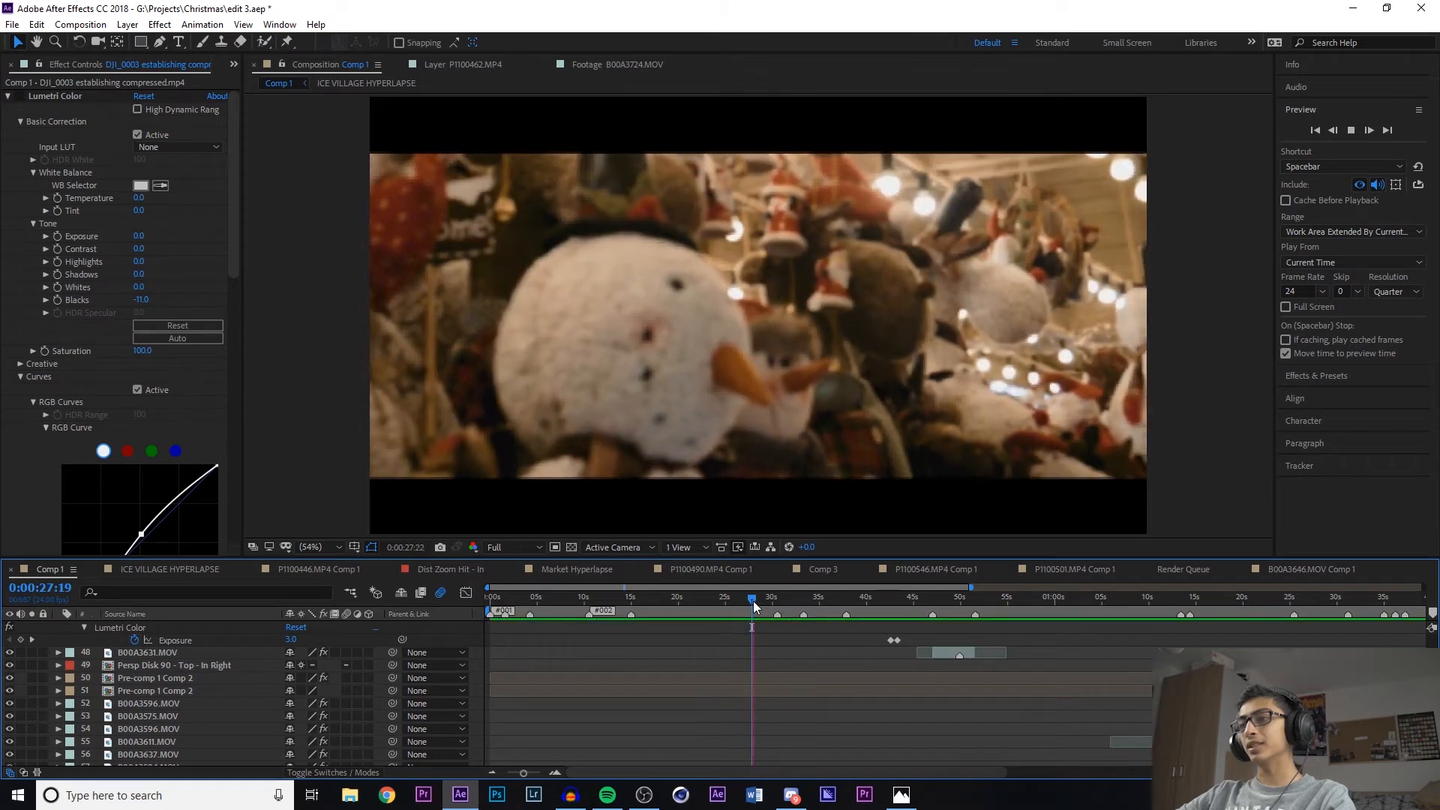
pyautogui.press('space')
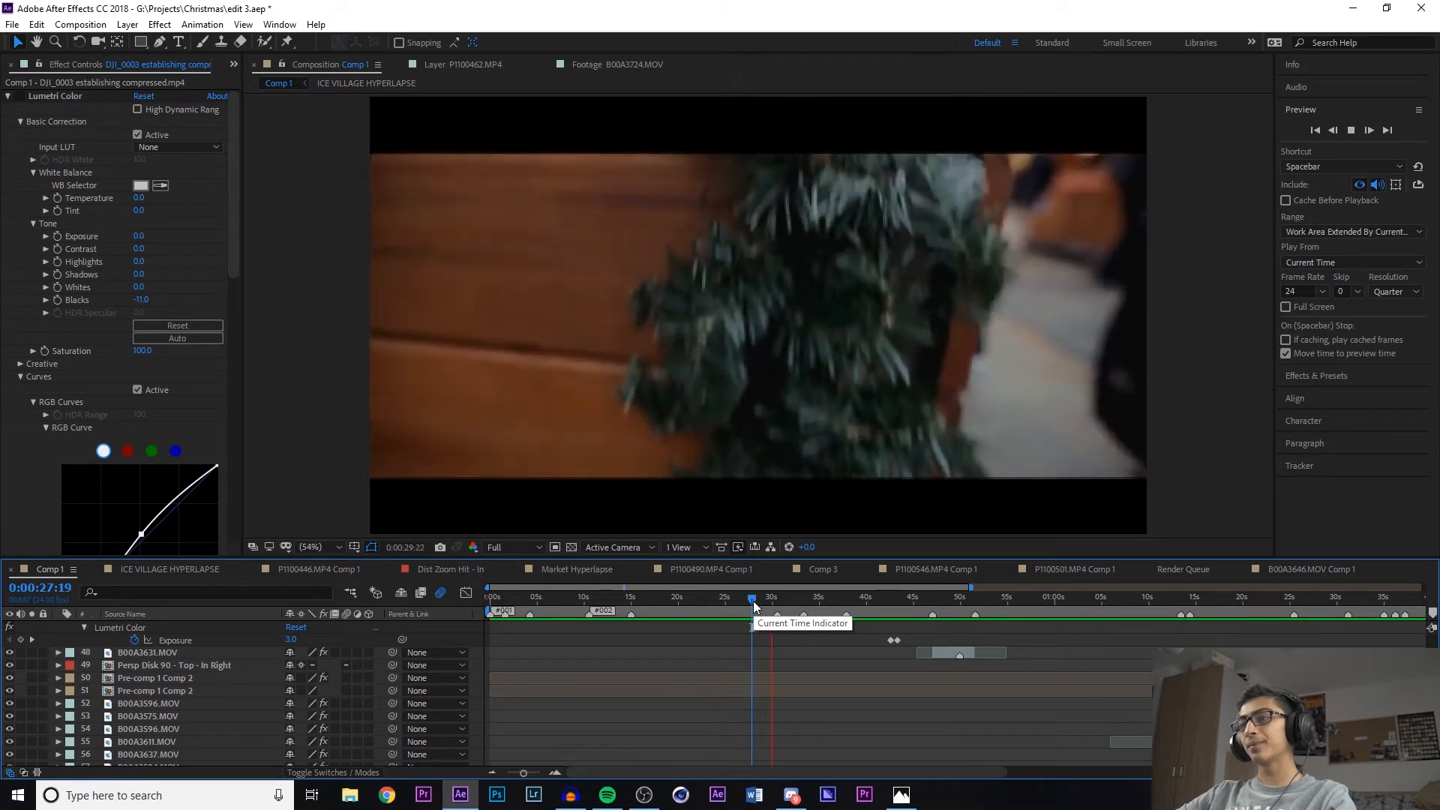
pyautogui.click(726, 604)
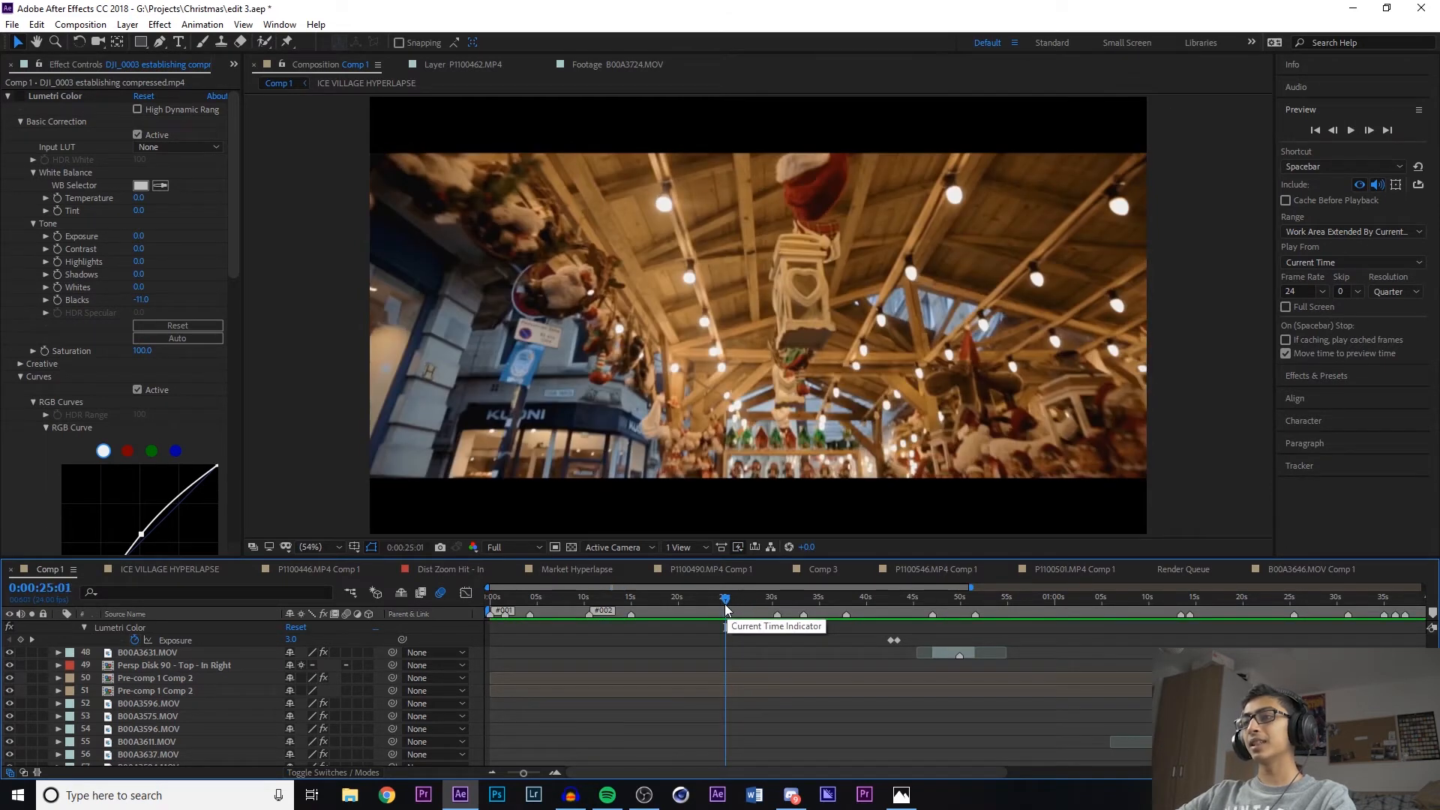
pyautogui.press('space')
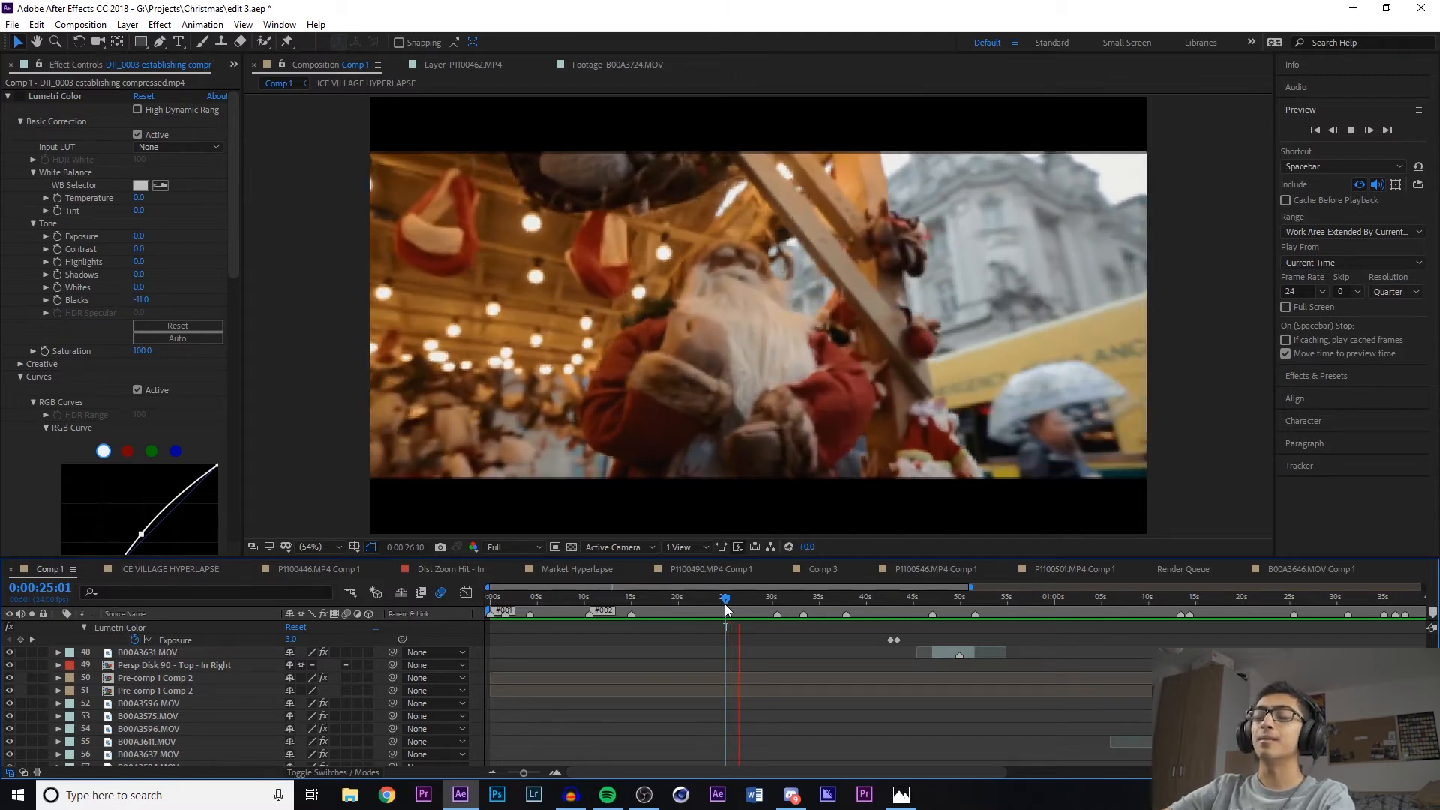
# Preview the Santa-to-snowman transition from 0:00:26:17 and continue from 0:00:28:13 into the garland shot
pyautogui.moveTo(725, 605)
pyautogui.mouseDown()
pyautogui.moveTo(773, 604)
pyautogui.moveTo(746, 599)
pyautogui.mouseUp()
pyautogui.press('space')
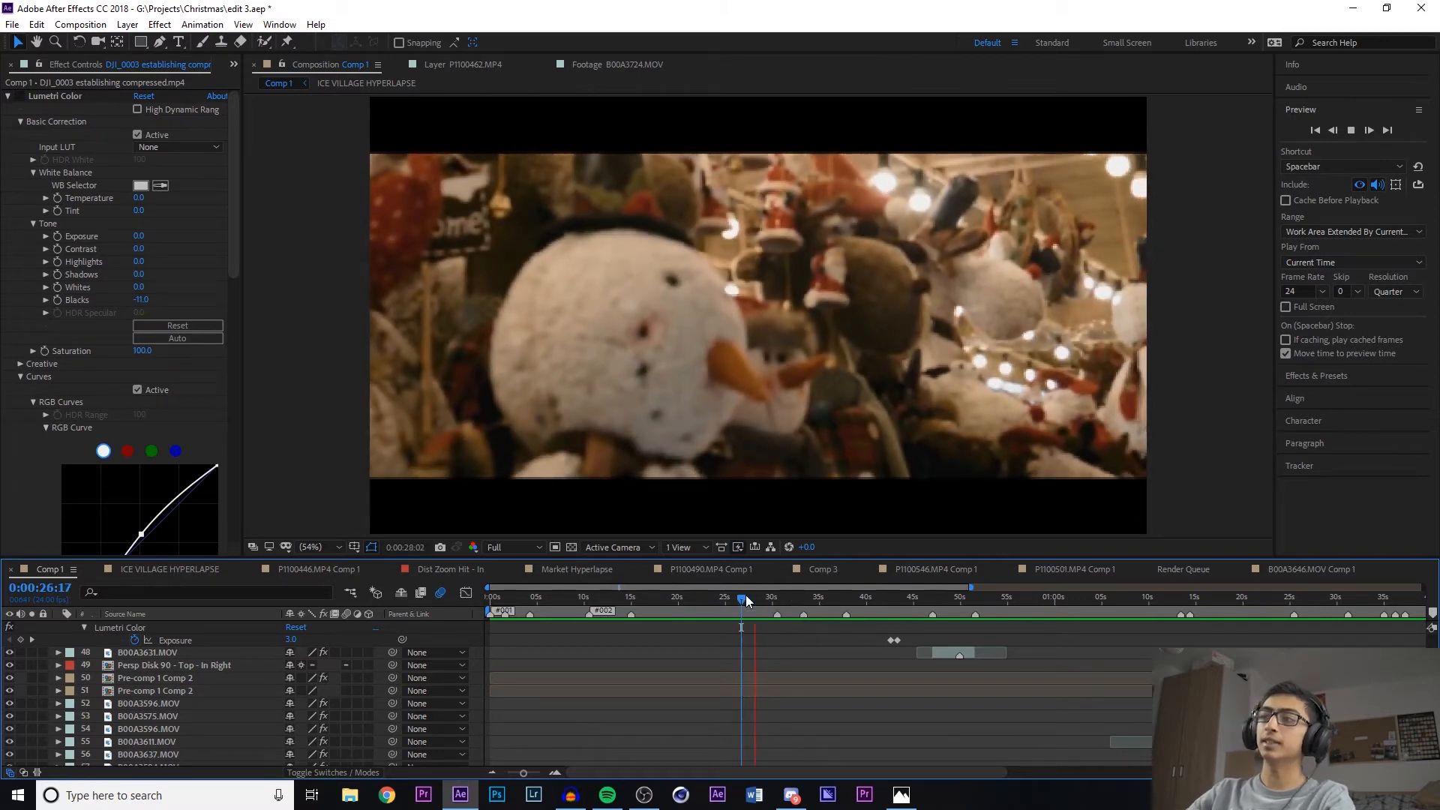
pyautogui.press('space')
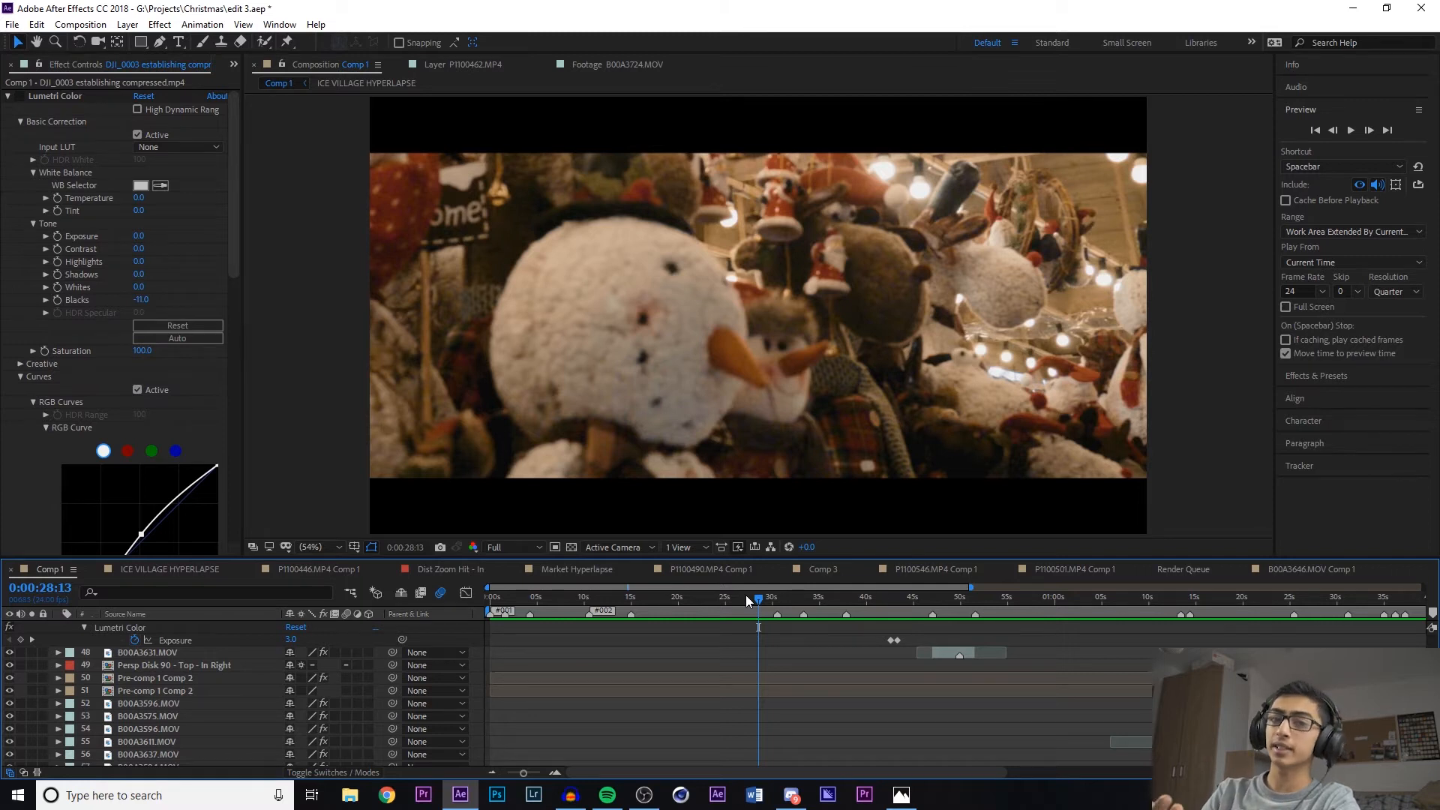
pyautogui.press('space')
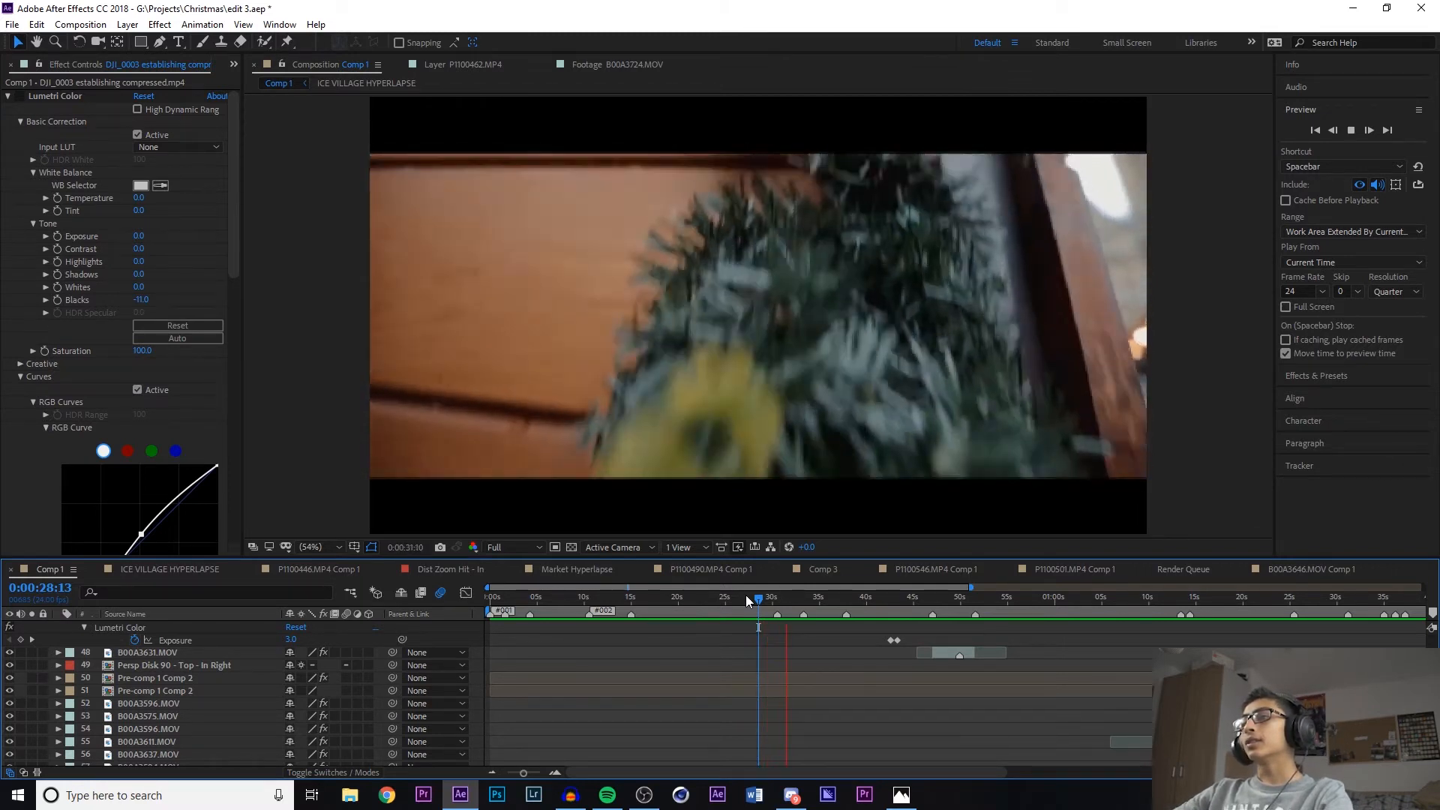
# Preview from 0:00:27:04 through to the food stall shot, and replay from 0:00:30:02 on to the pine branch shot
pyautogui.click(746, 595)
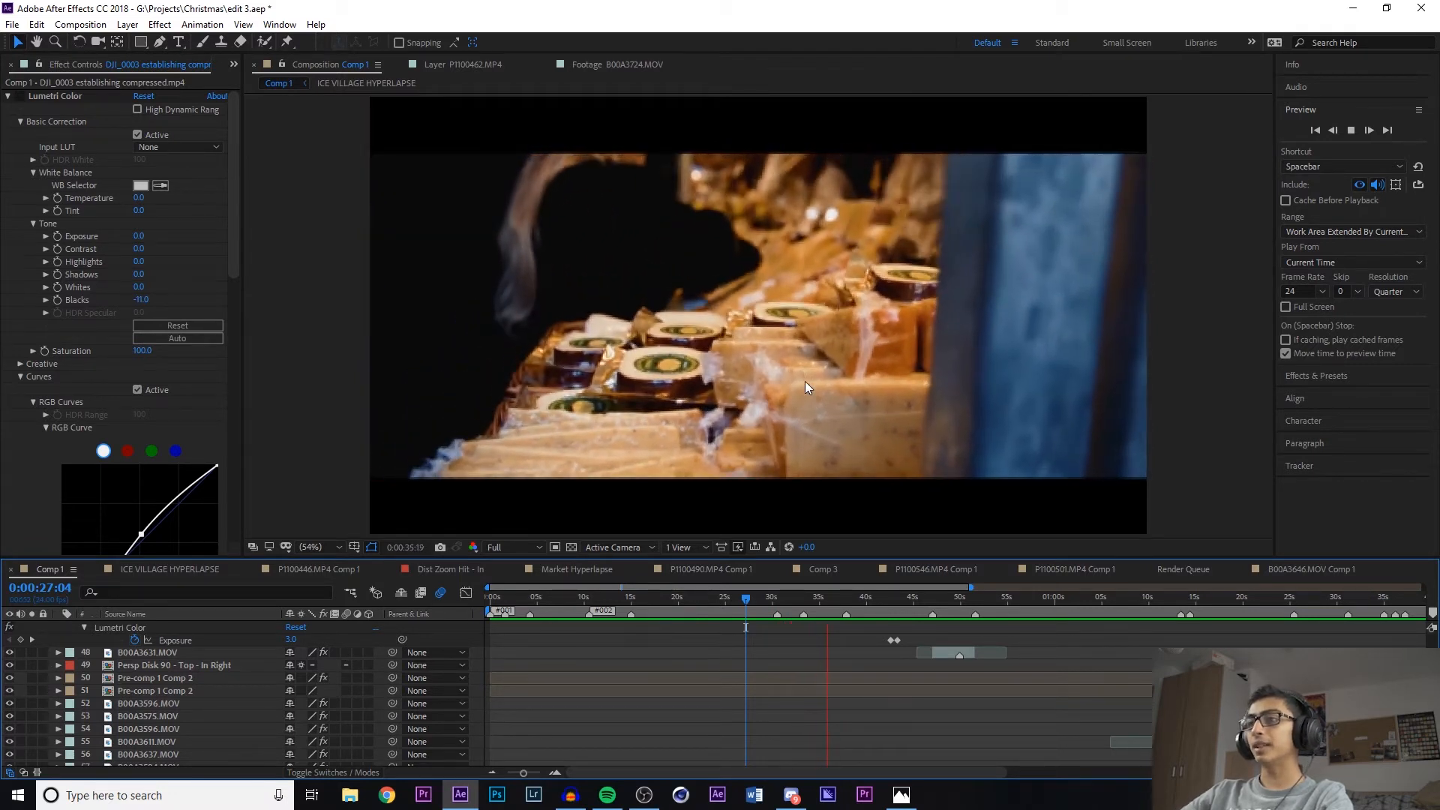
pyautogui.press('space')
pyautogui.moveTo(827, 606); pyautogui.dragTo(774, 596)
pyautogui.press('space')
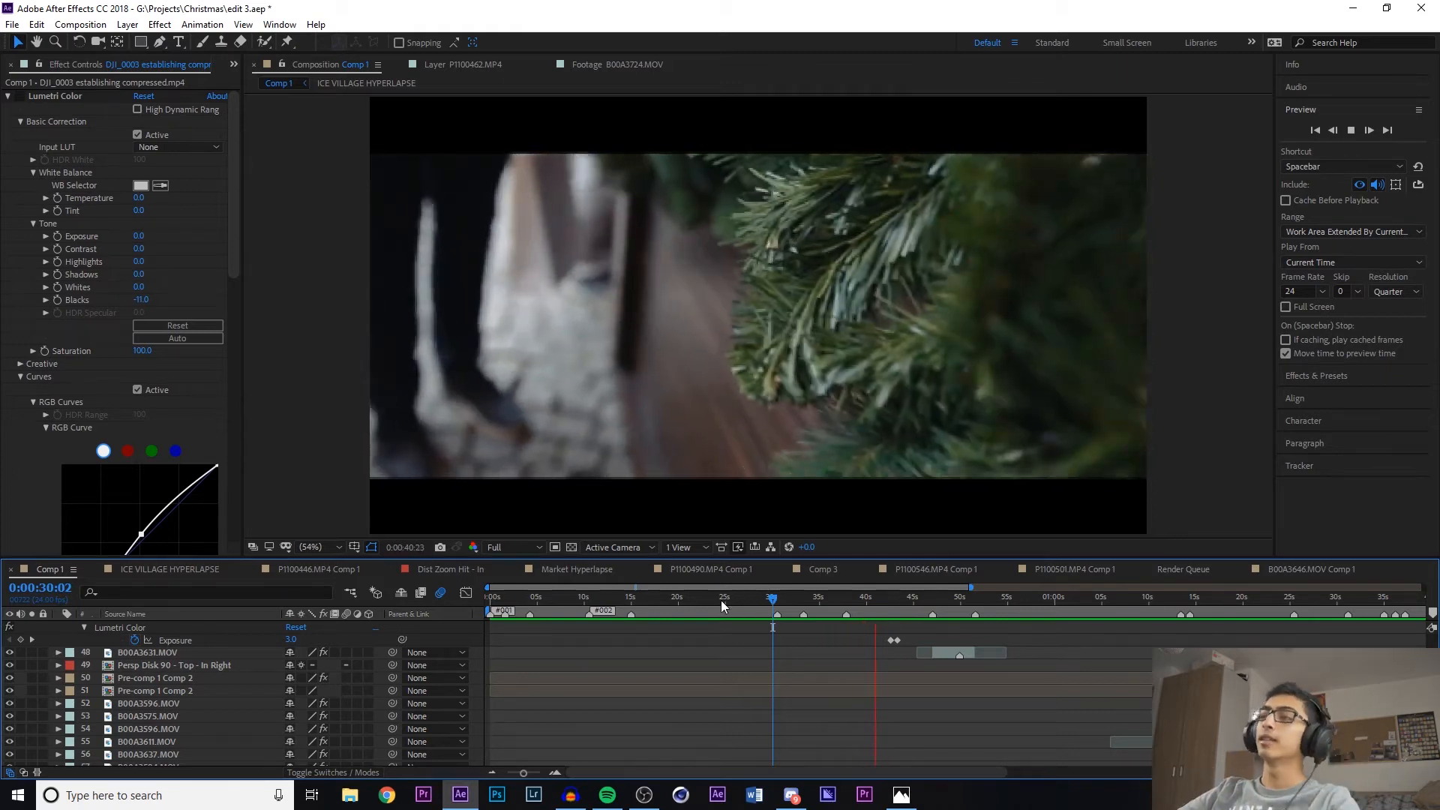
# Scrub to the food stall shot around 0:00:37:00 and preview its transition into the pine branch shot, stopping at 0:00:40:06
pyautogui.moveTo(774, 598); pyautogui.dragTo(844, 605)
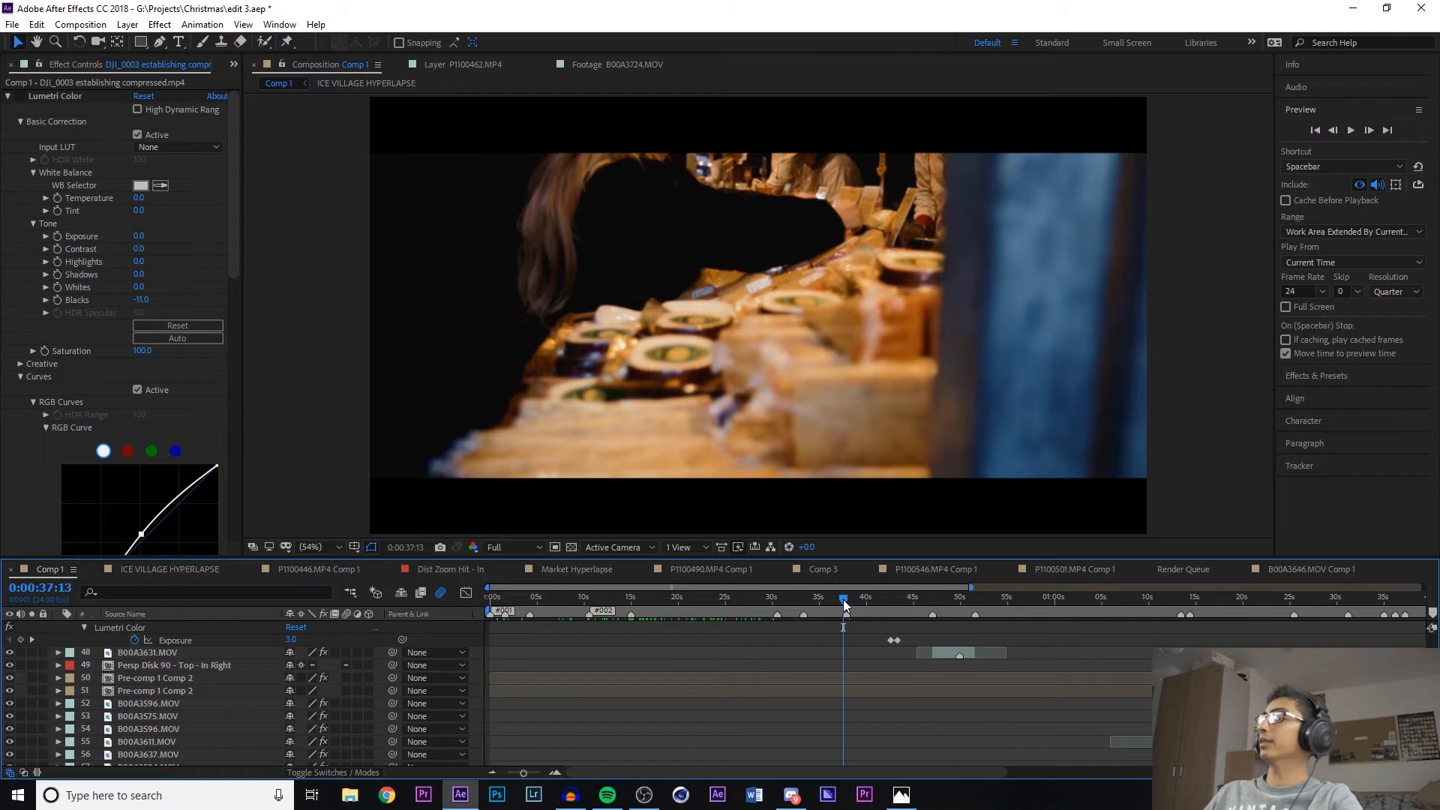
pyautogui.click(819, 599)
pyautogui.press('space')
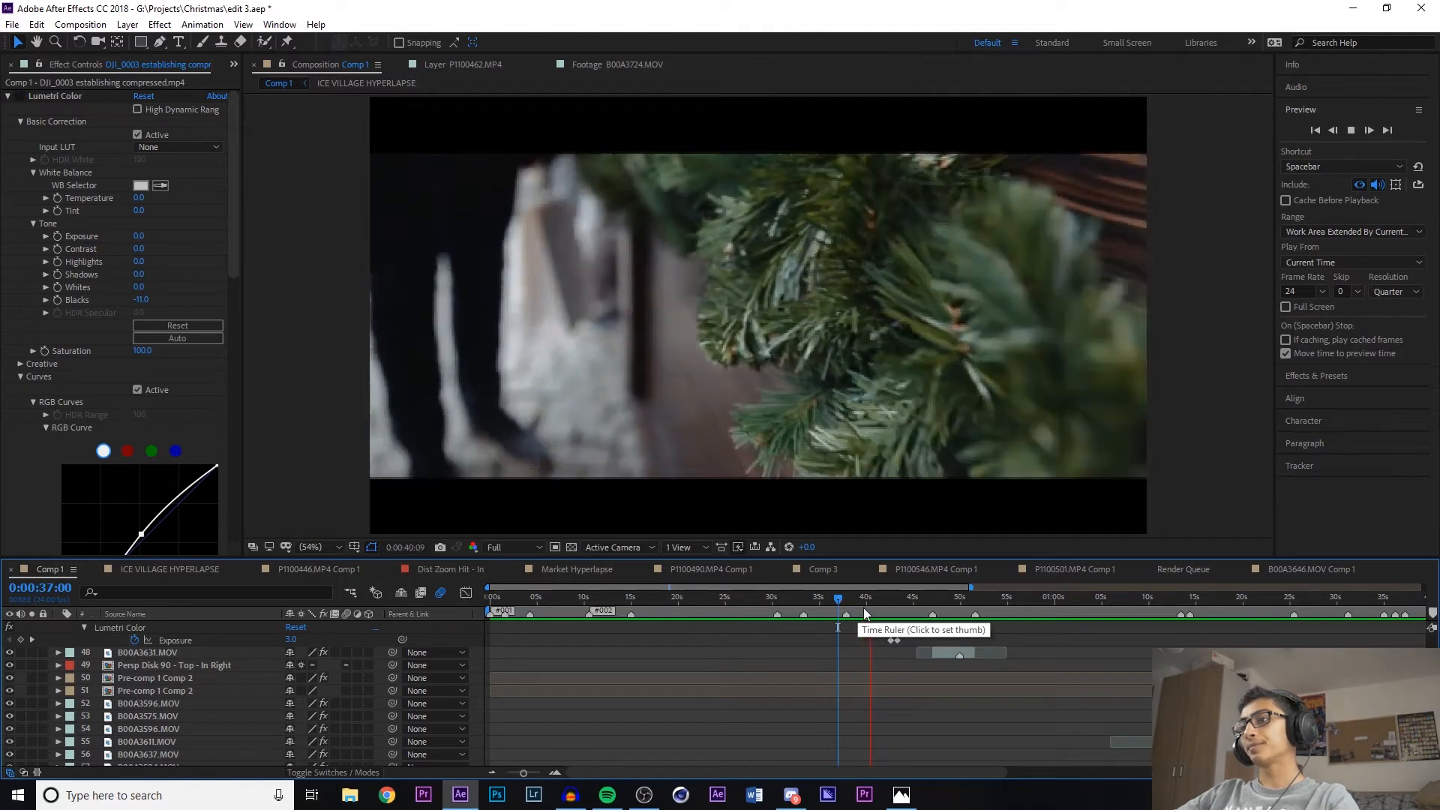
pyautogui.click(857, 608)
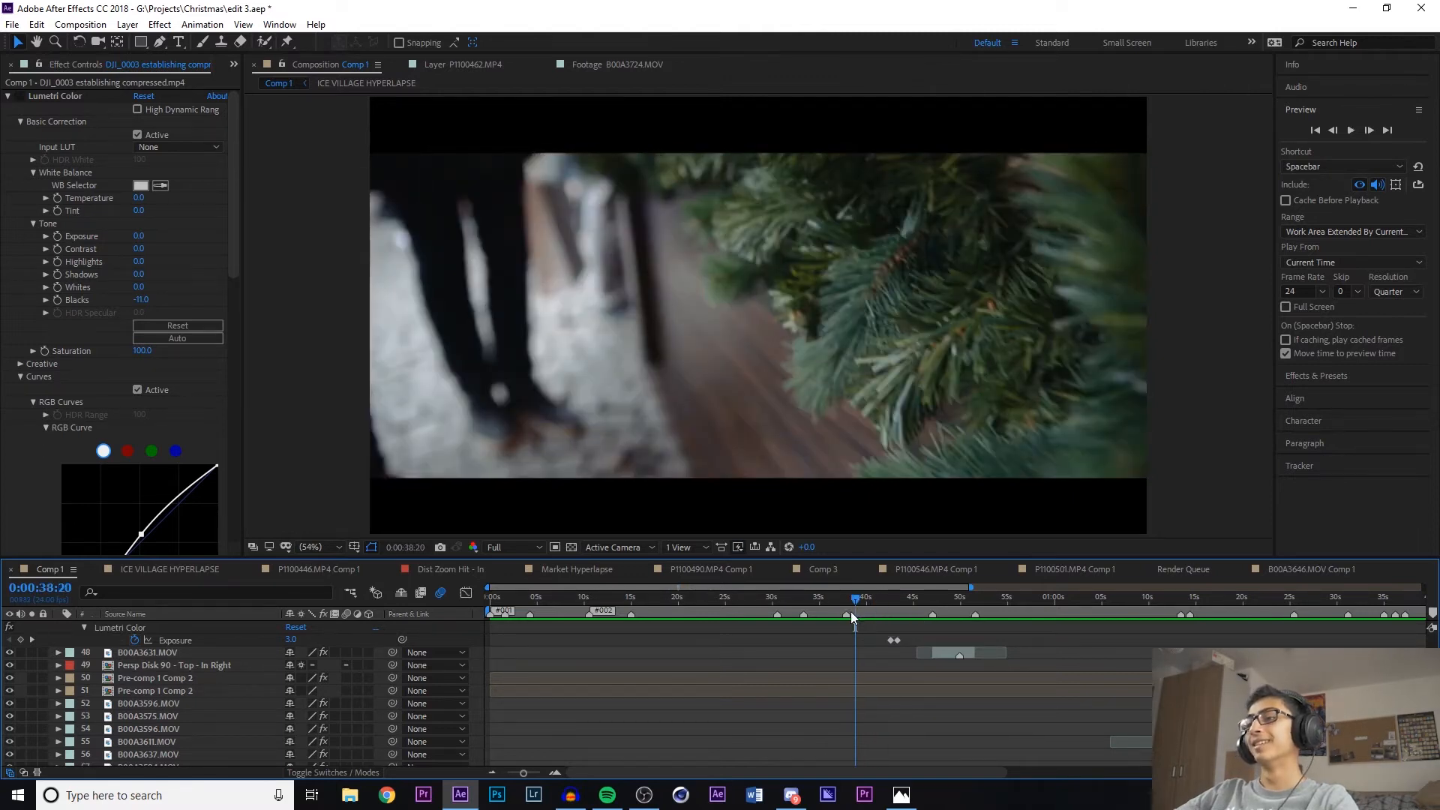
pyautogui.click(858, 610)
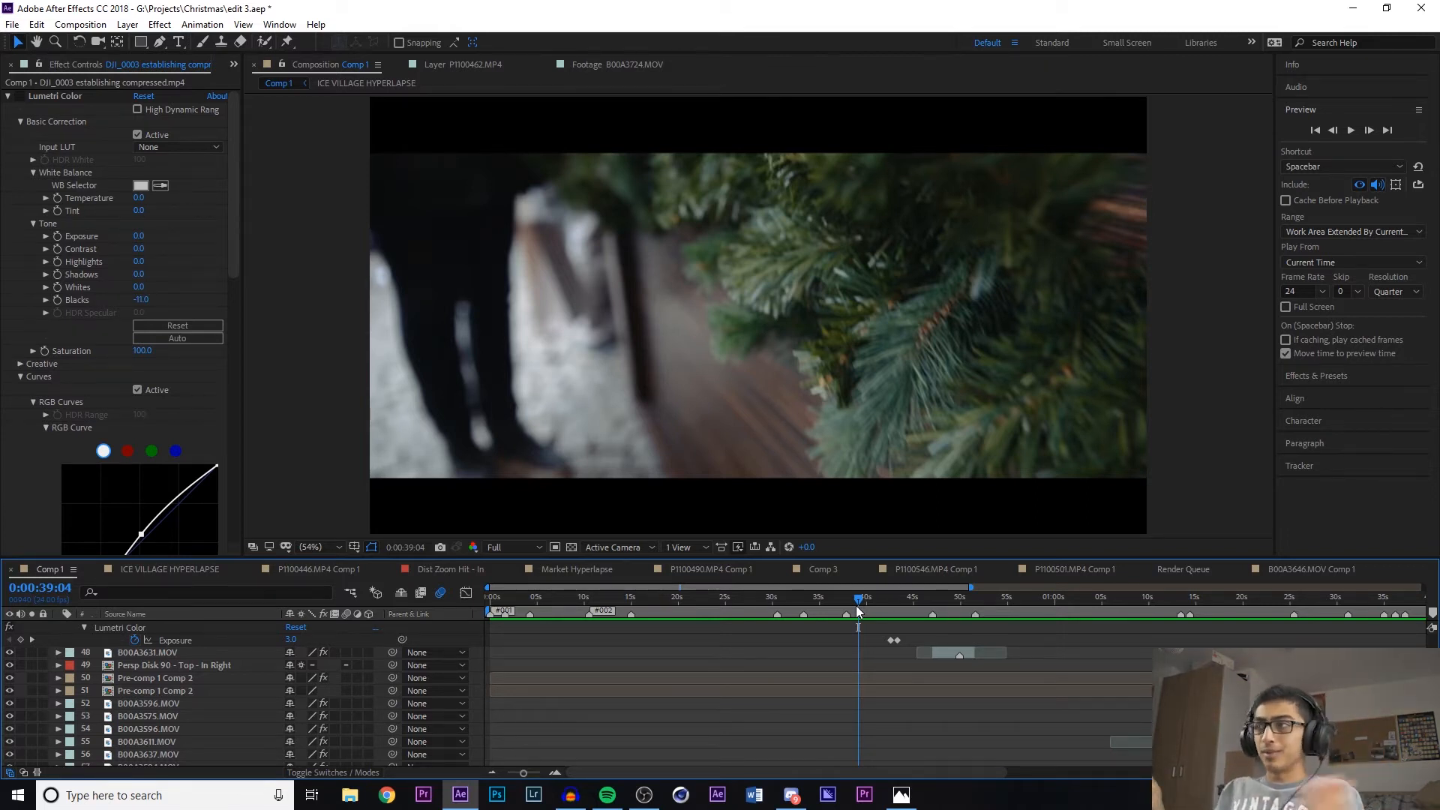
pyautogui.press('space')
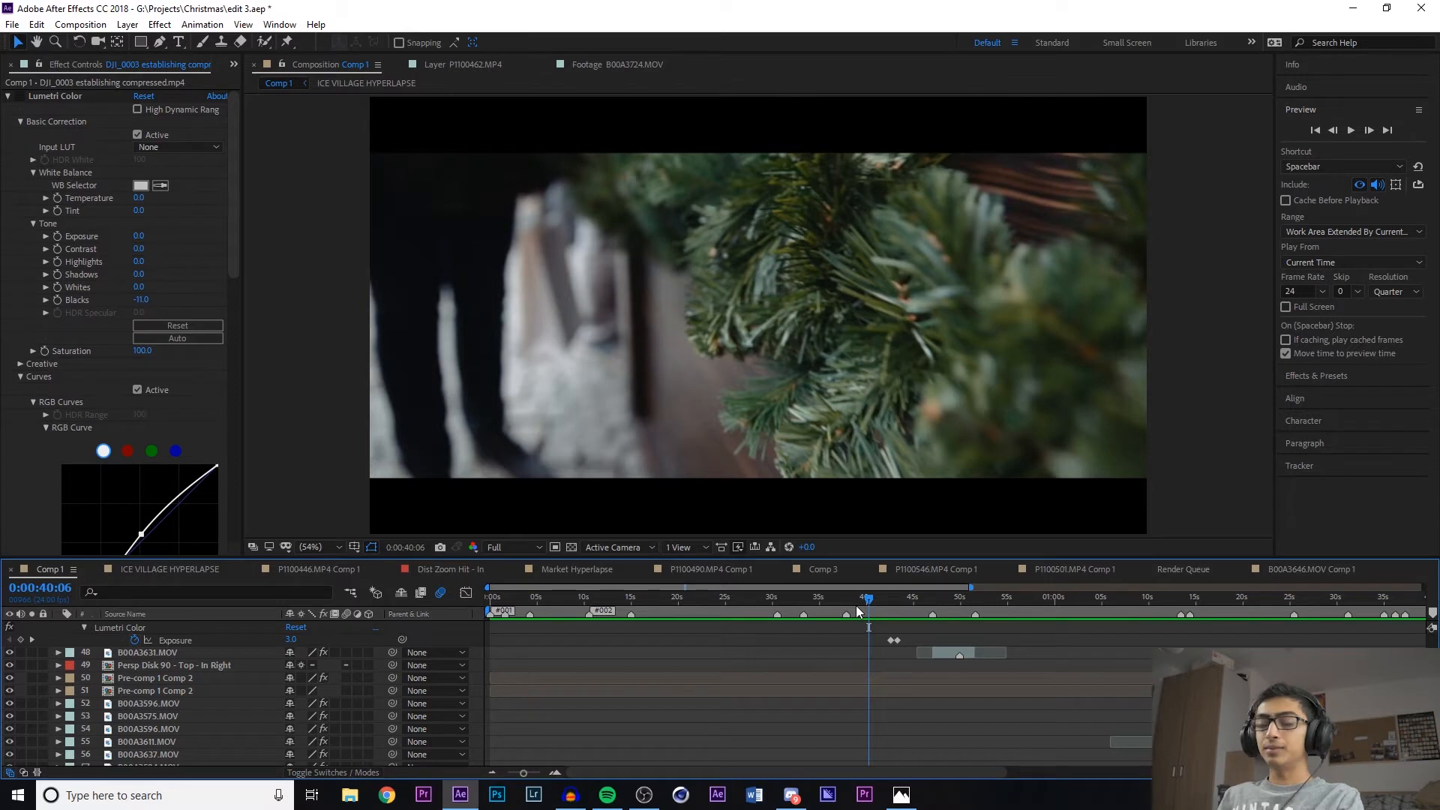
# Preview the pine branch shot from 0:00:40:06, and scrub to the sausage grill shot at 0:00:42:10
pyautogui.press('space')
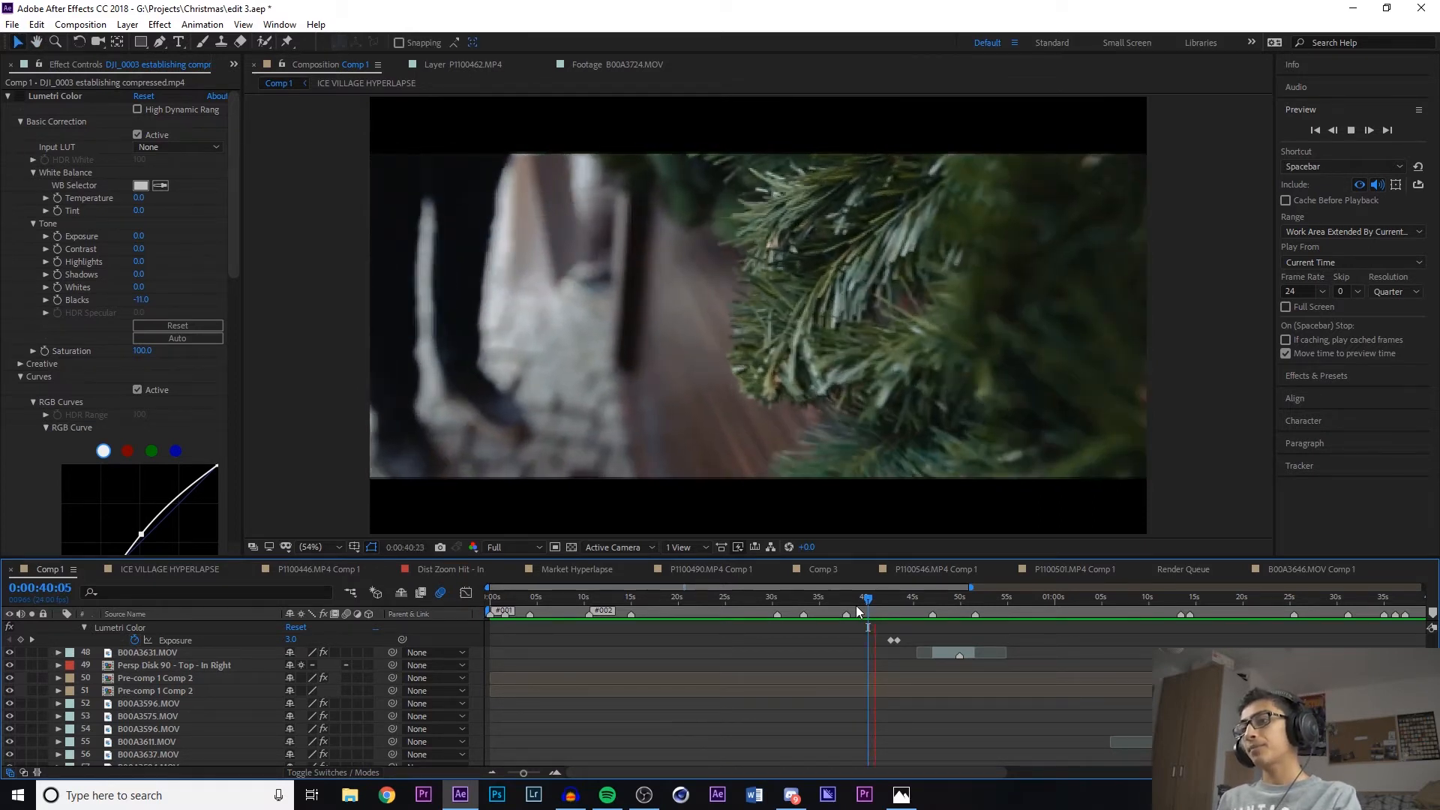
pyautogui.press('space')
pyautogui.moveTo(904, 601)
pyautogui.mouseDown()
pyautogui.moveTo(878, 605)
pyautogui.moveTo(892, 607)
pyautogui.mouseUp()
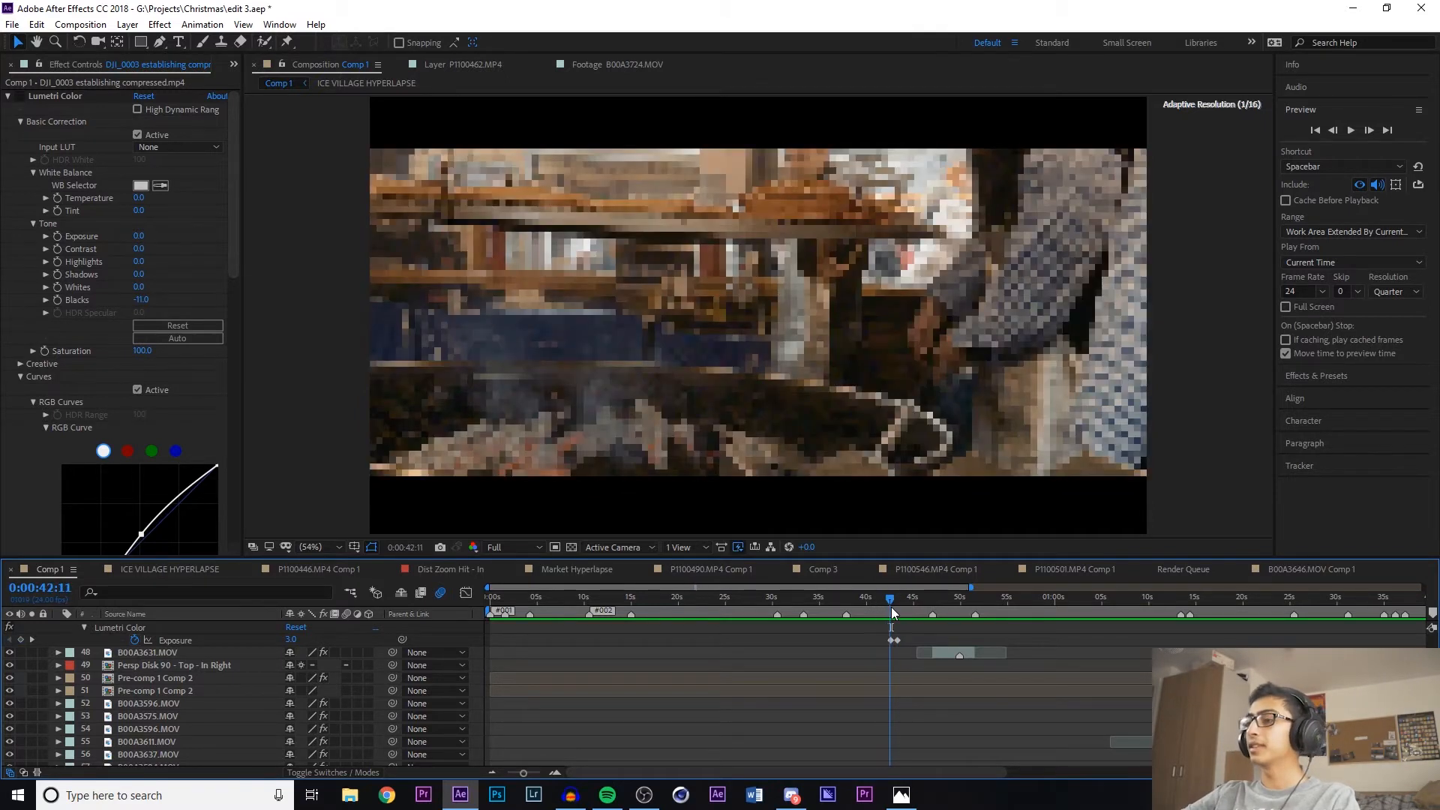
pyautogui.click(1335, 141)
pyautogui.click(1334, 130)
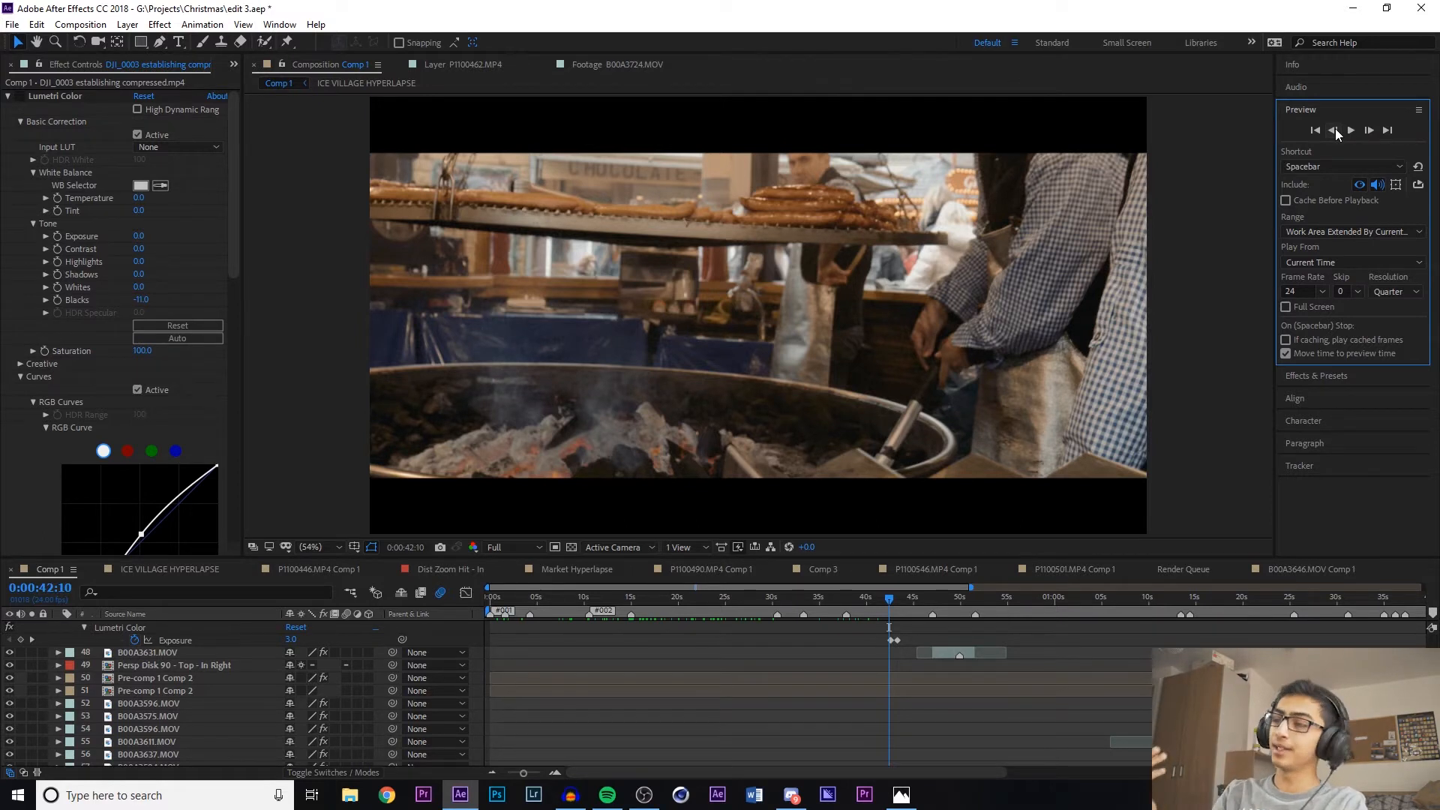
# Preview the sausage grill shot's transition into the hot dog shot, and replay it through to 0:00:46:16
pyautogui.press('space')
pyautogui.press('space')
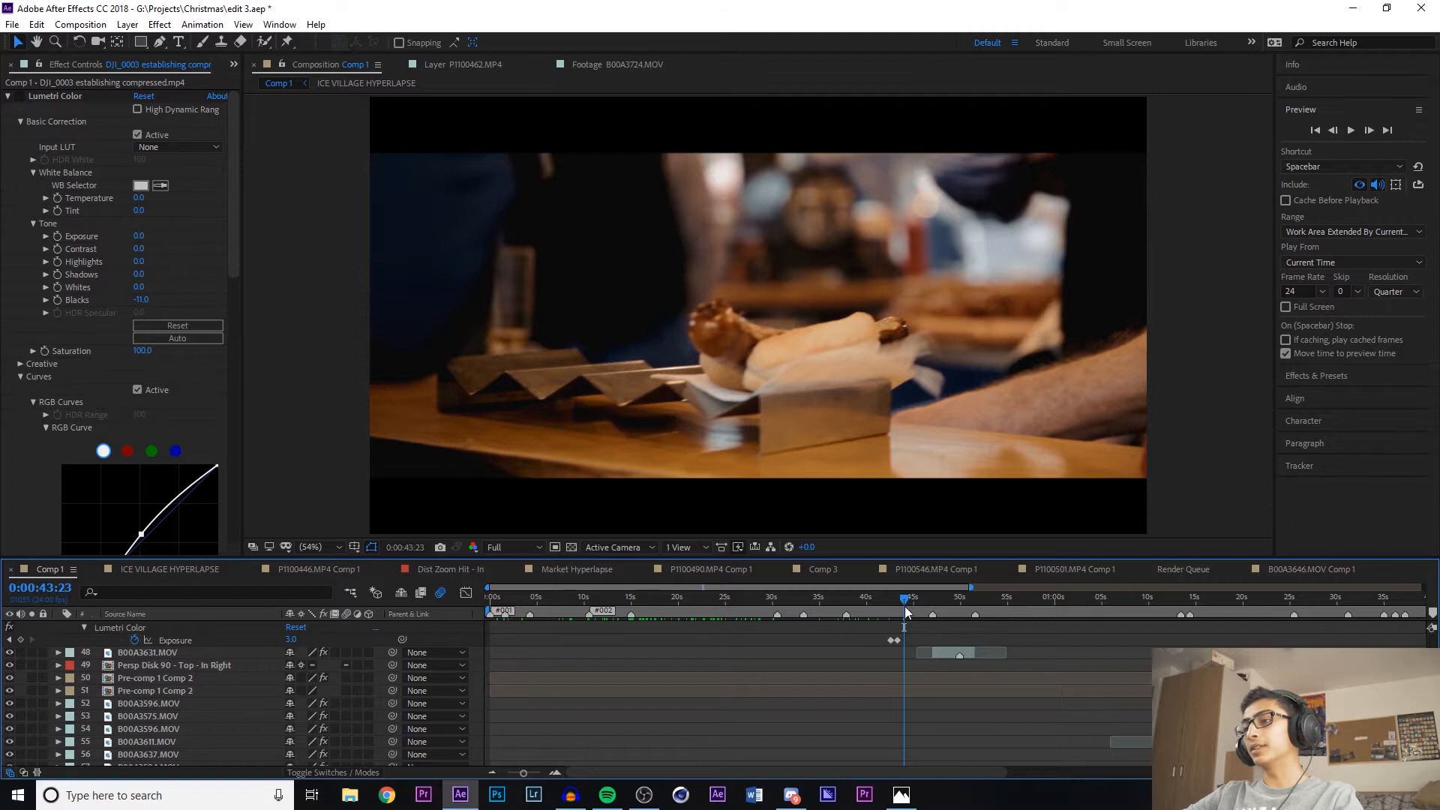
pyautogui.click(877, 601)
pyautogui.press('space')
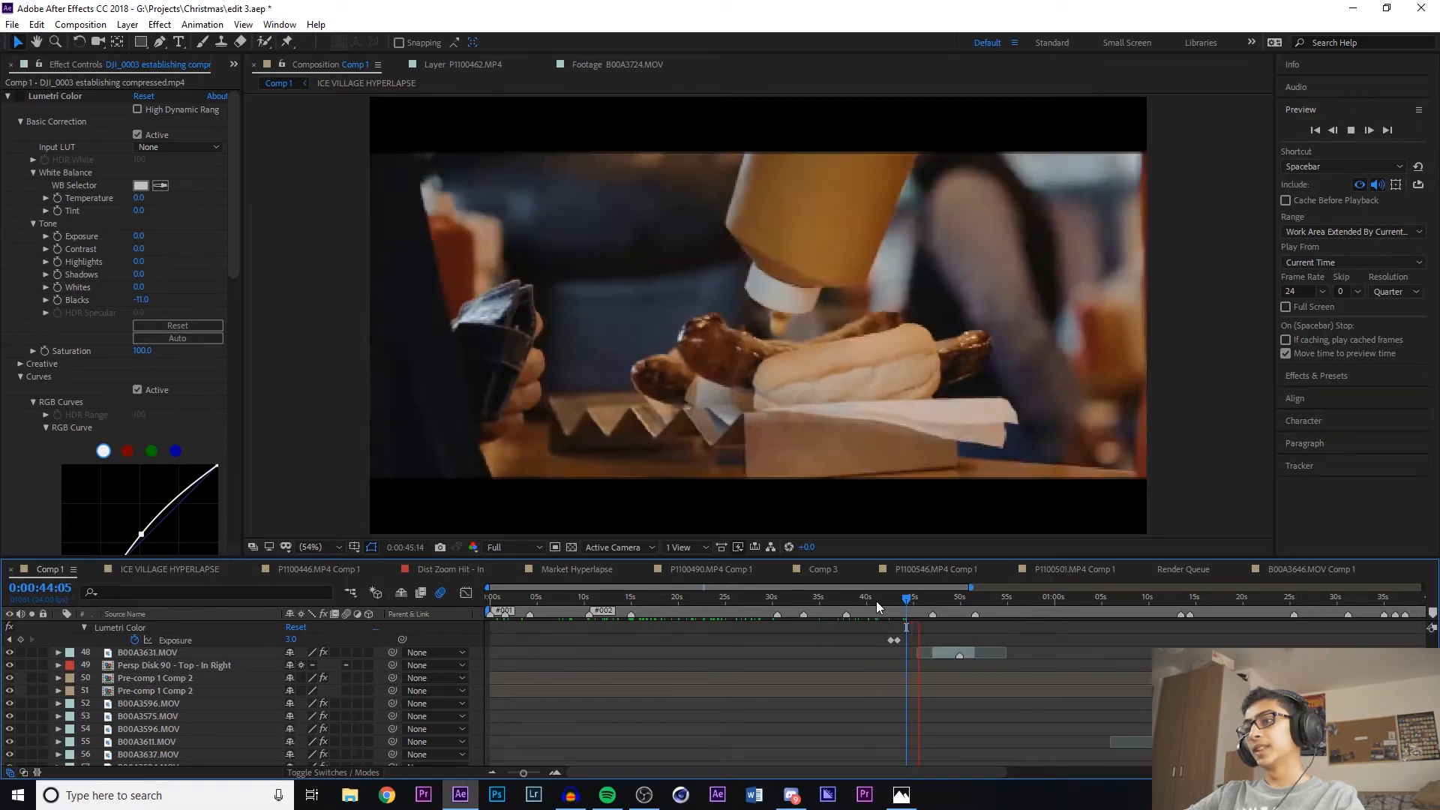
pyautogui.press('space')
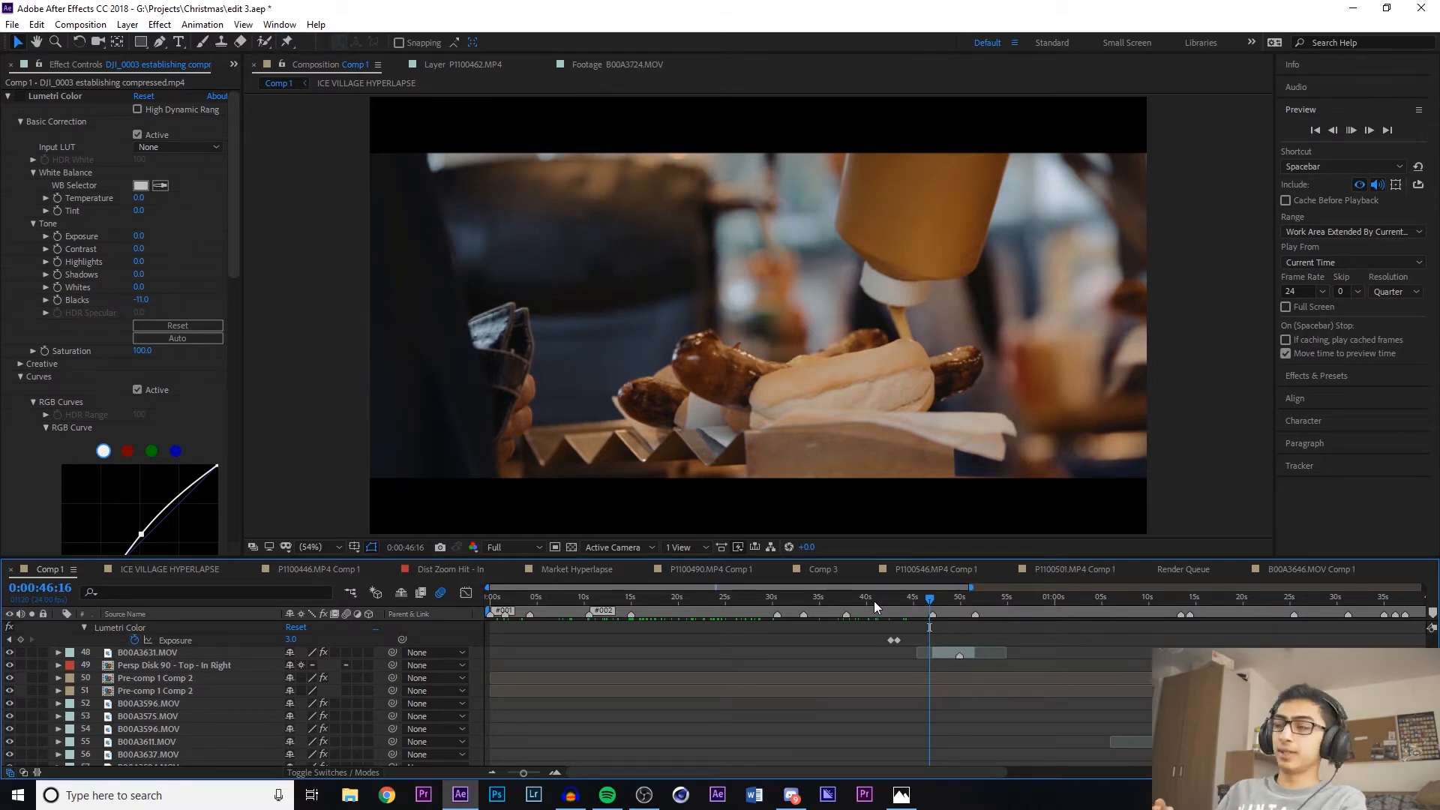
# Scrub back to 0:00:45:14 and preview the hot dog shot's transition into the Christmas tree shot
pyautogui.moveTo(874, 601); pyautogui.dragTo(922, 598)
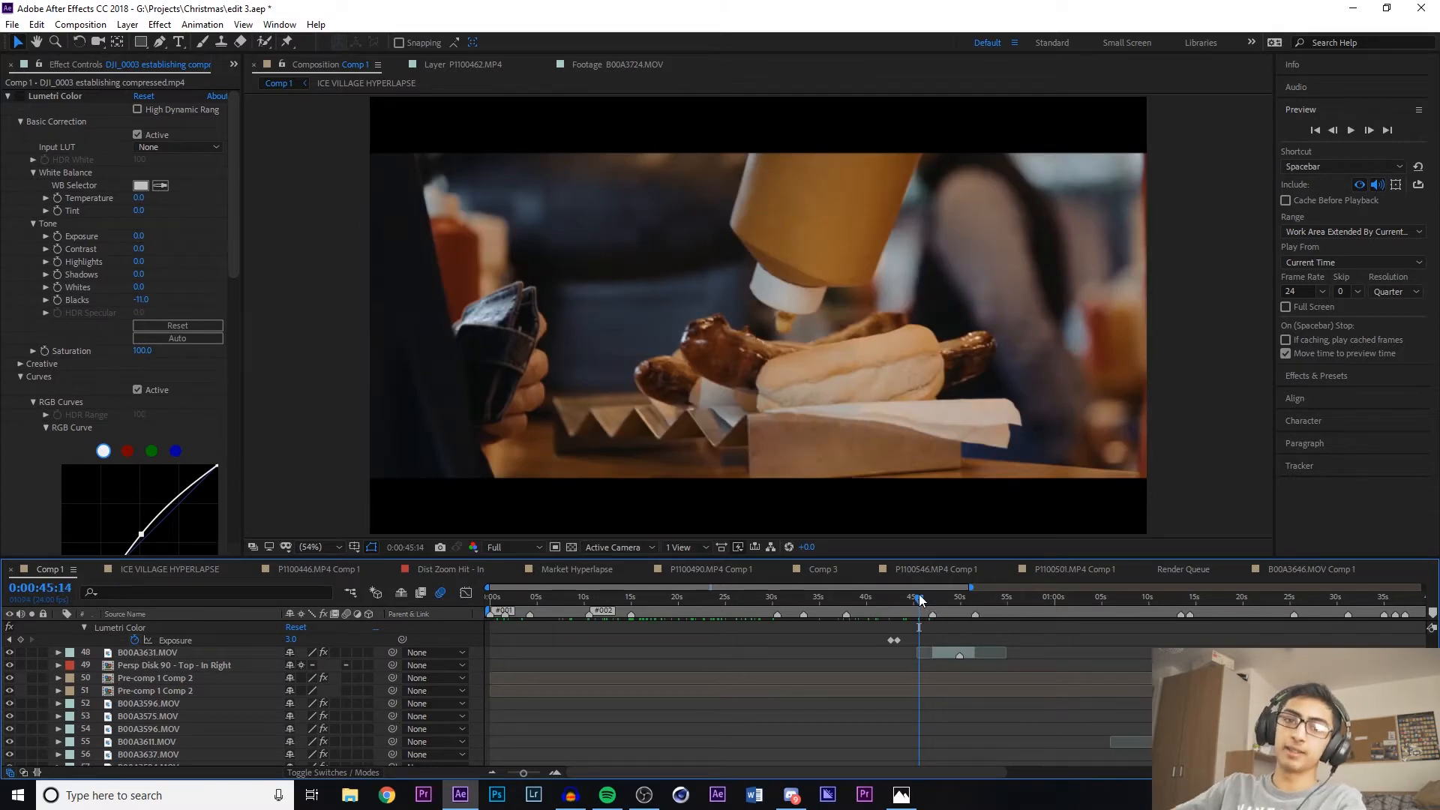
pyautogui.press('space')
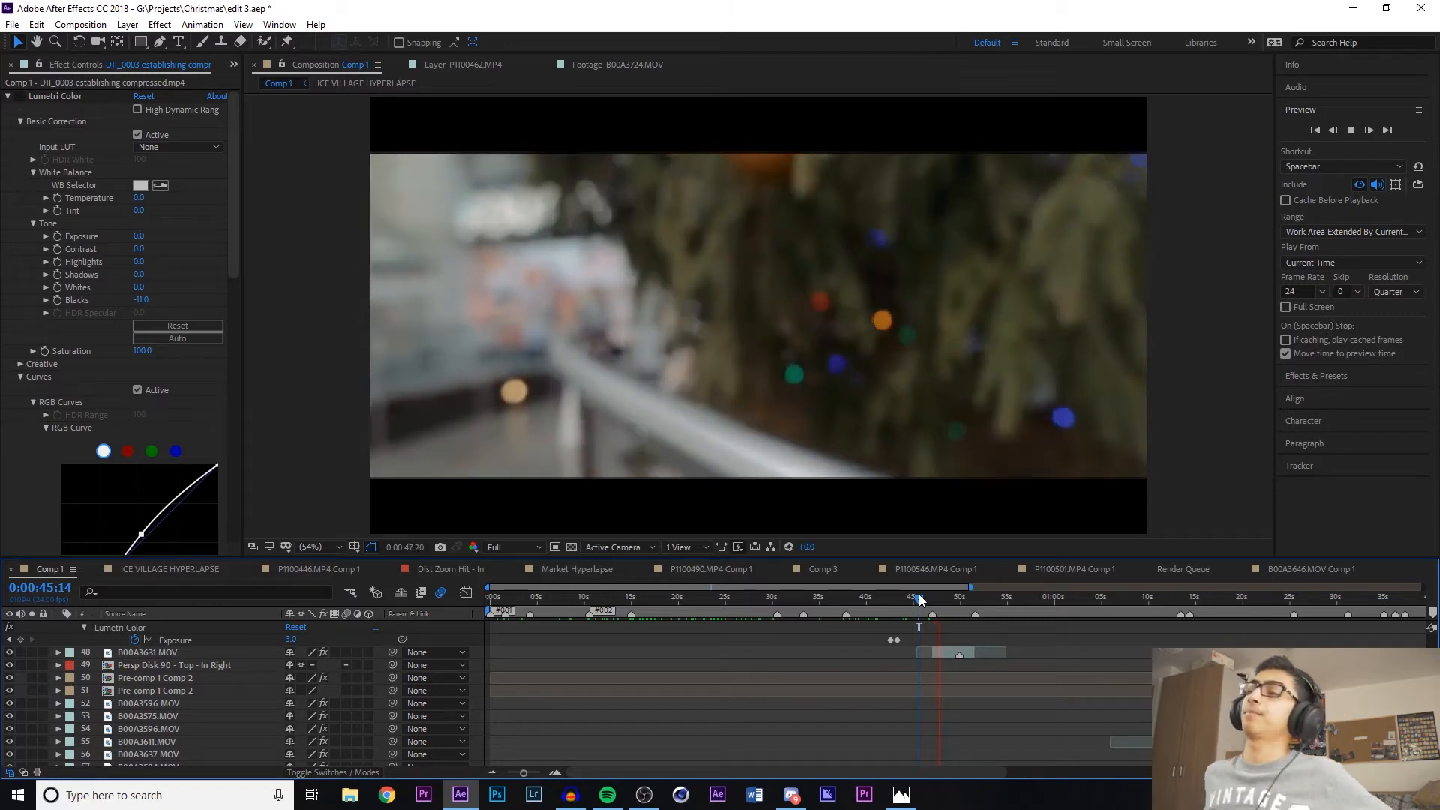
pyautogui.press('space')
pyautogui.press('space')
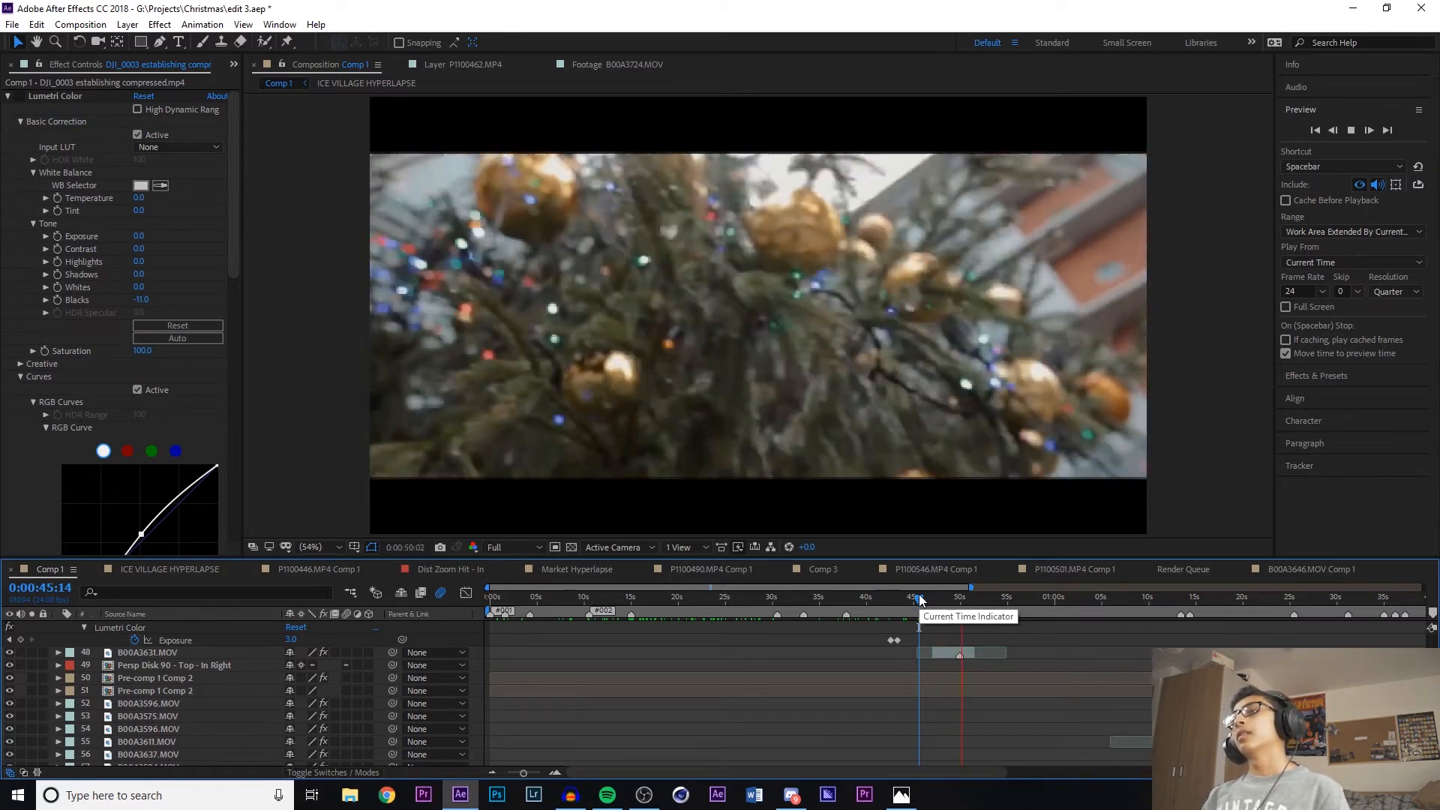
pyautogui.press('space')
pyautogui.press('space')
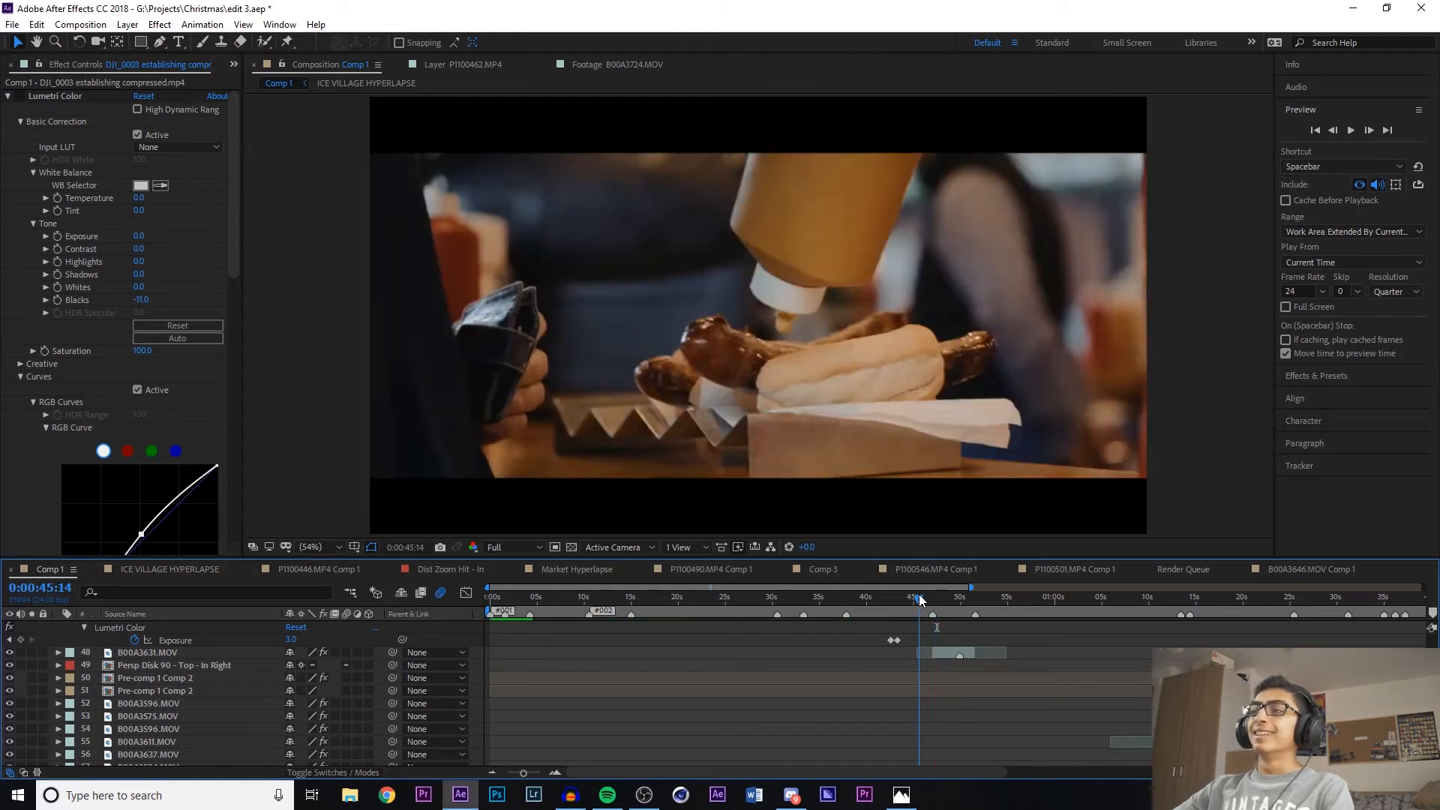
# Preview the hot dog to railing transition from 0:00:46:13, and continue from 0:00:47:10 into the Christmas tree baubles
pyautogui.moveTo(922, 592); pyautogui.dragTo(928, 591)
pyautogui.click(927, 597)
pyautogui.press('space')
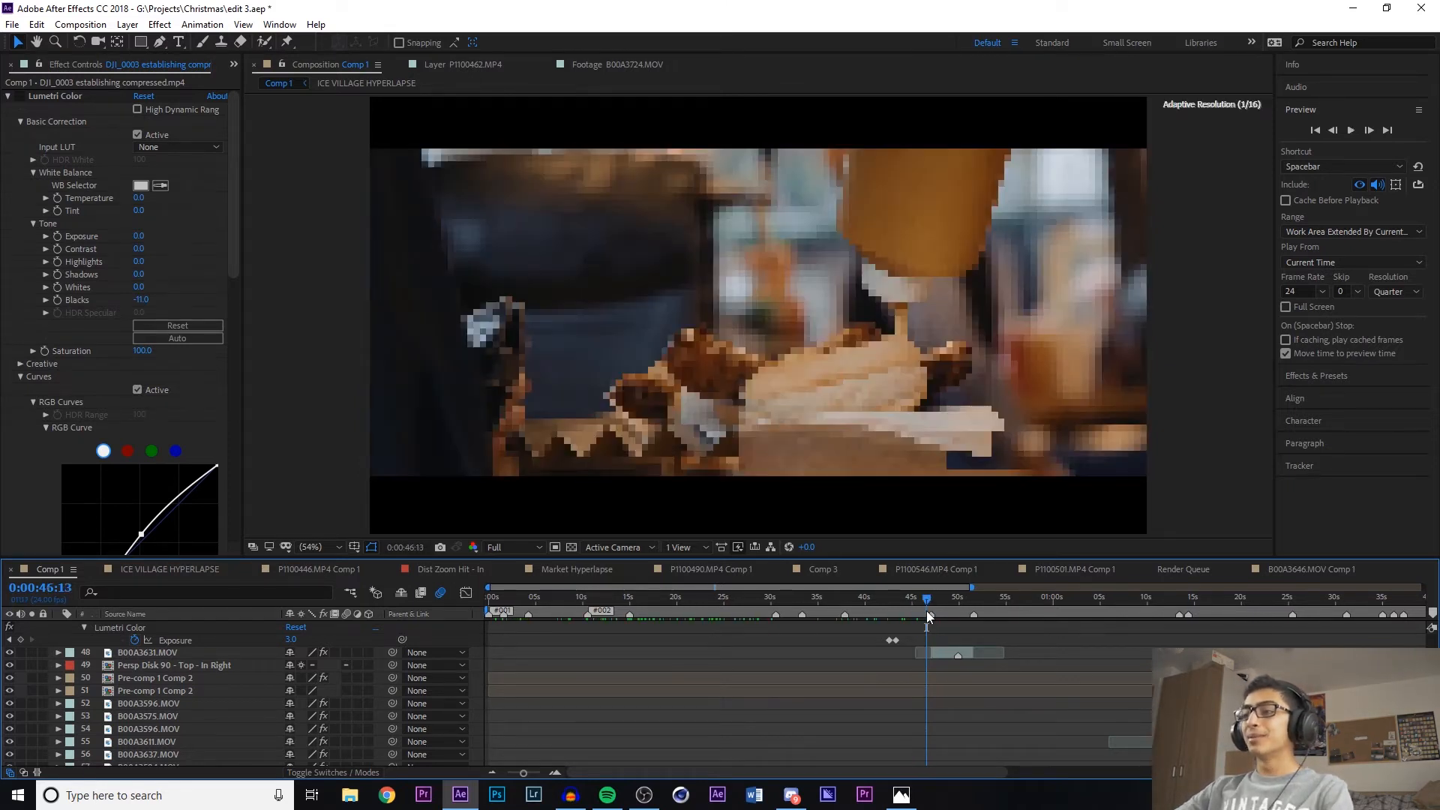
pyautogui.press('space')
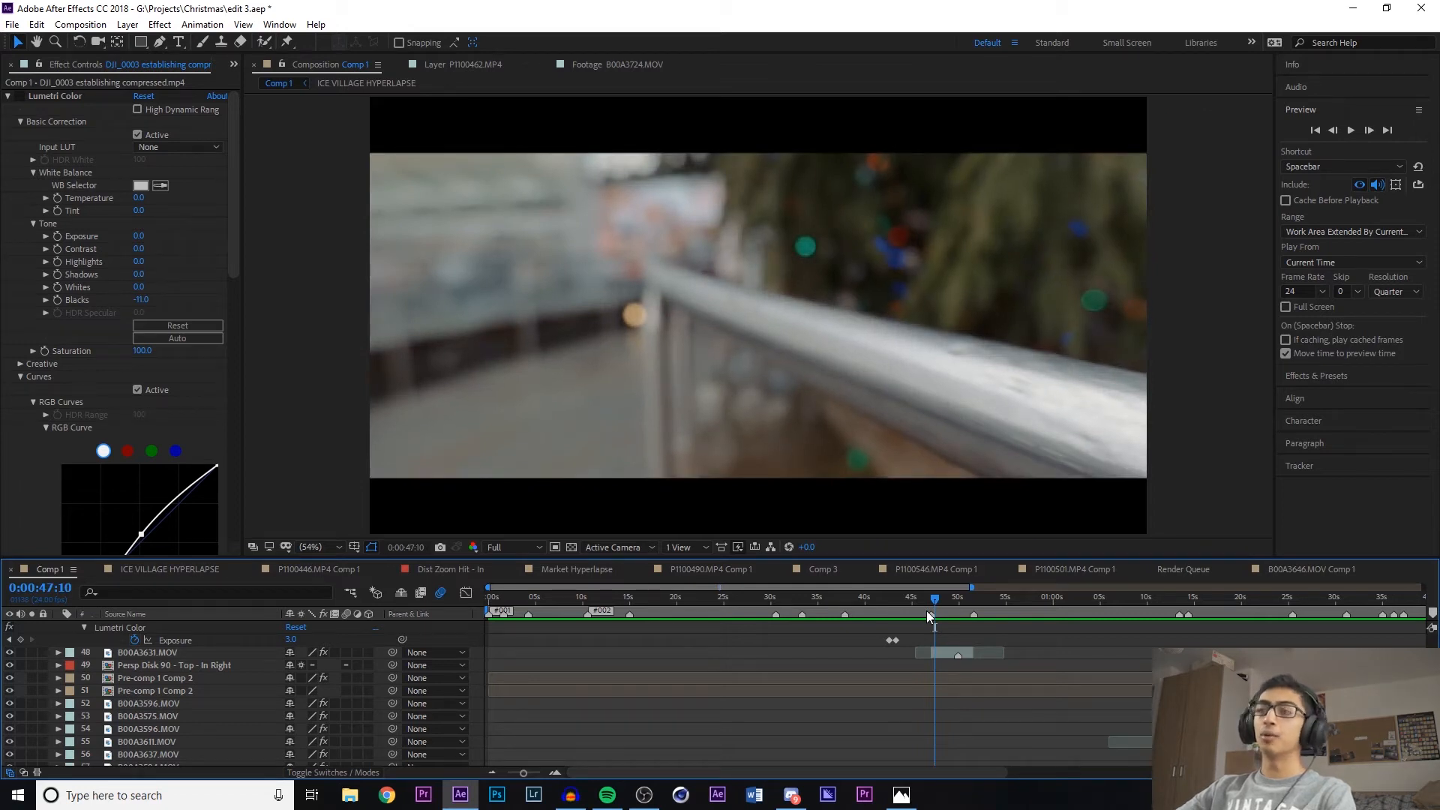
pyautogui.press('space')
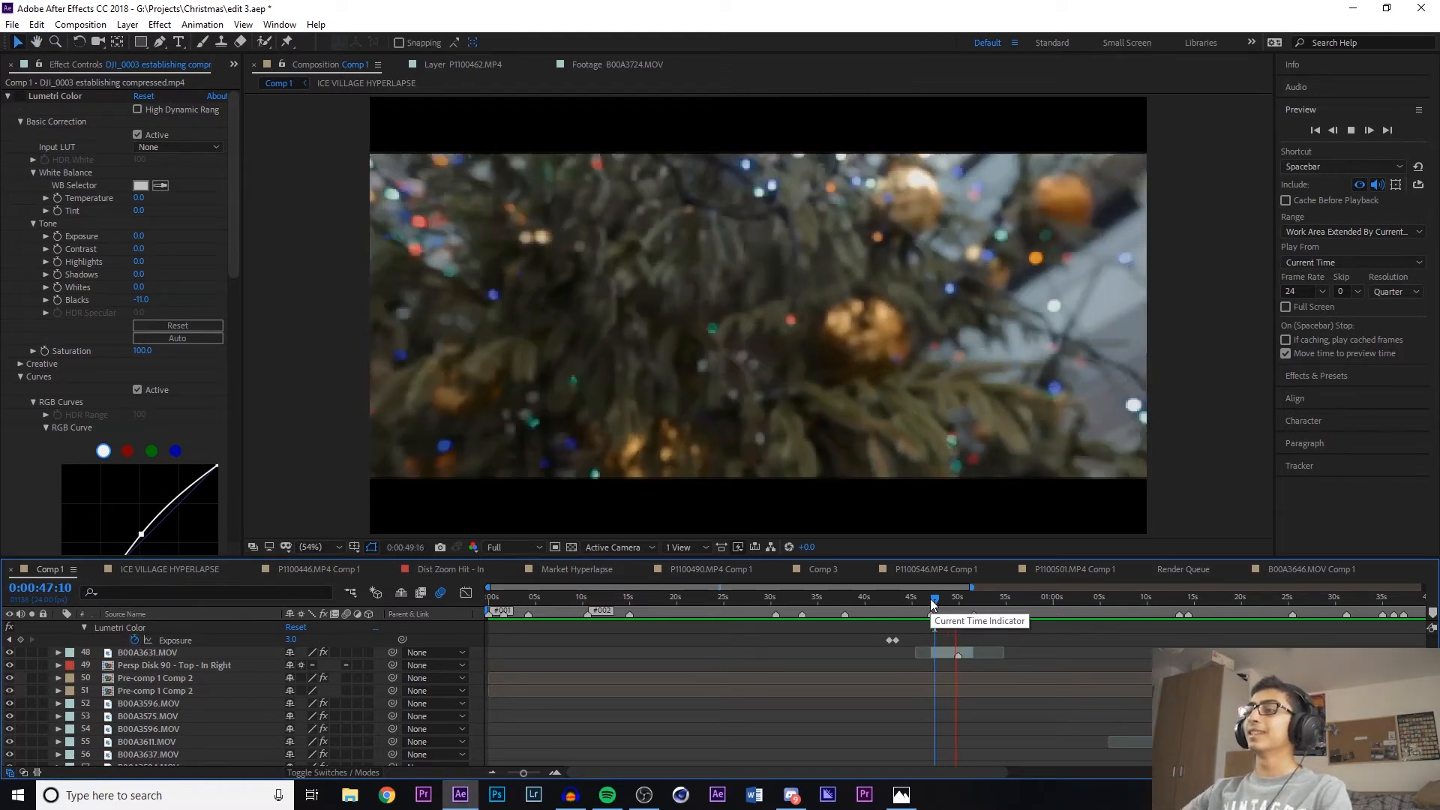
pyautogui.press('space')
# Scrub the Christmas tree shot to 0:00:51:06, replay it, and preview from 0:00:48:17 into the mulled drinks stall shot
pyautogui.moveTo(958, 596); pyautogui.dragTo(971, 596)
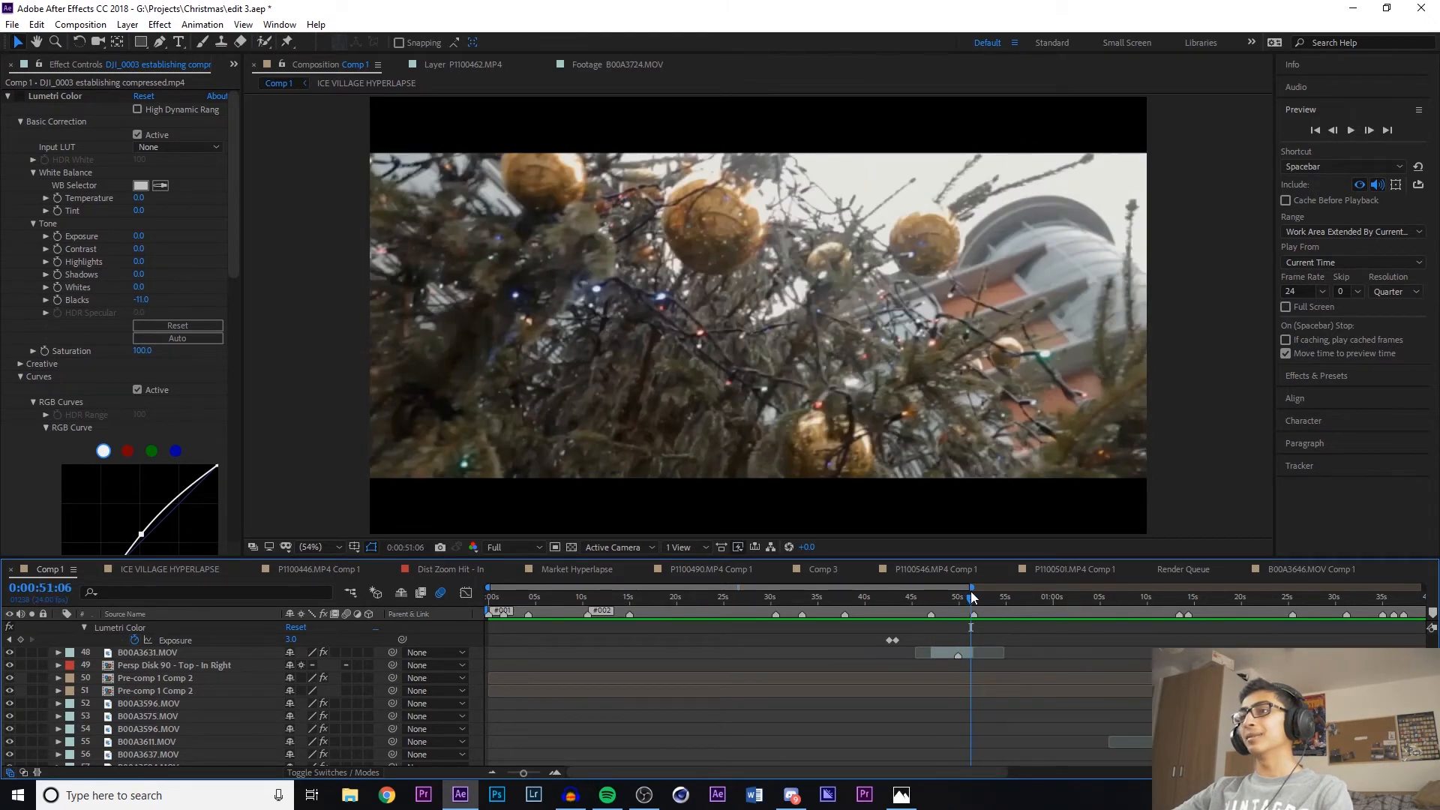
pyautogui.click(921, 598)
pyautogui.press('space')
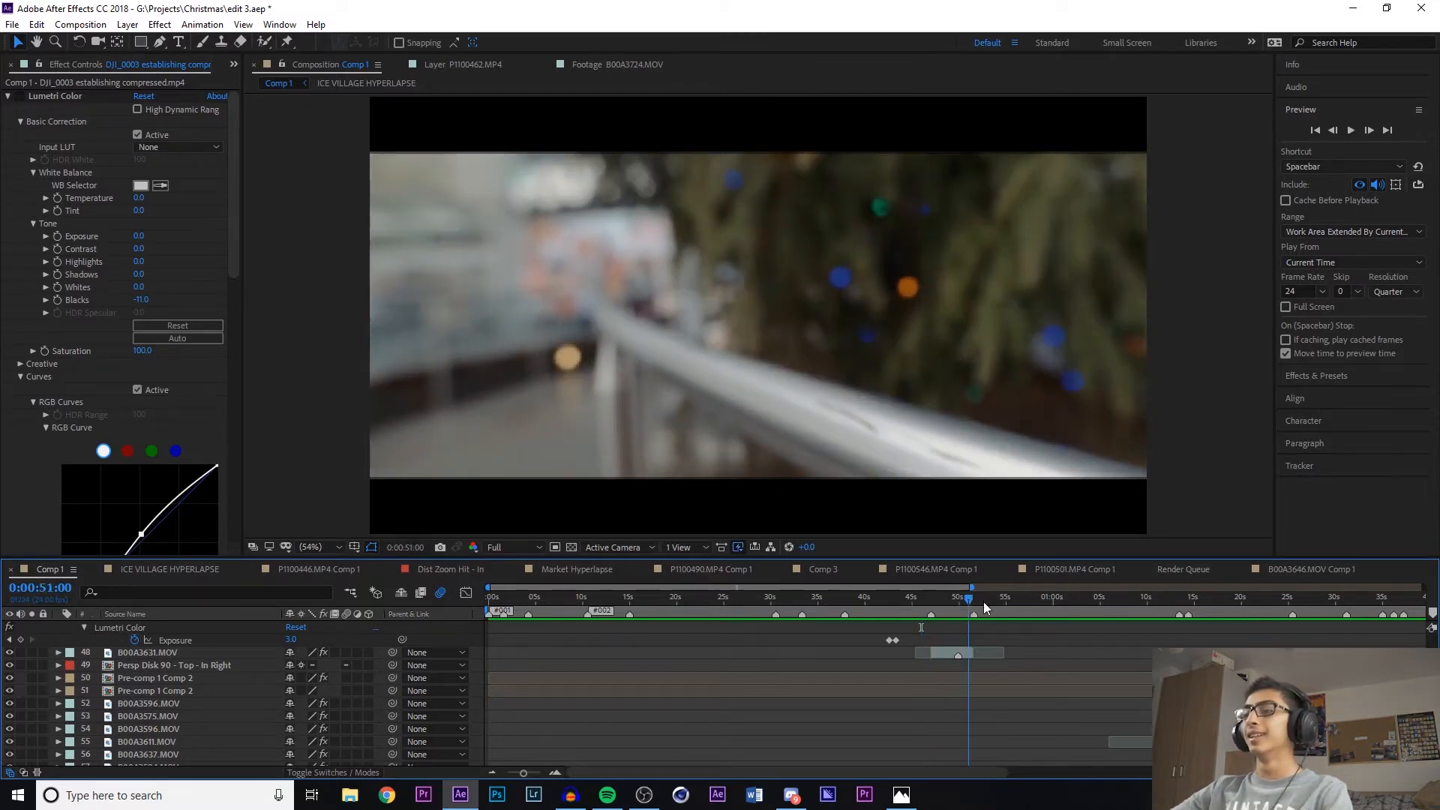
pyautogui.press('space')
pyautogui.press('space')
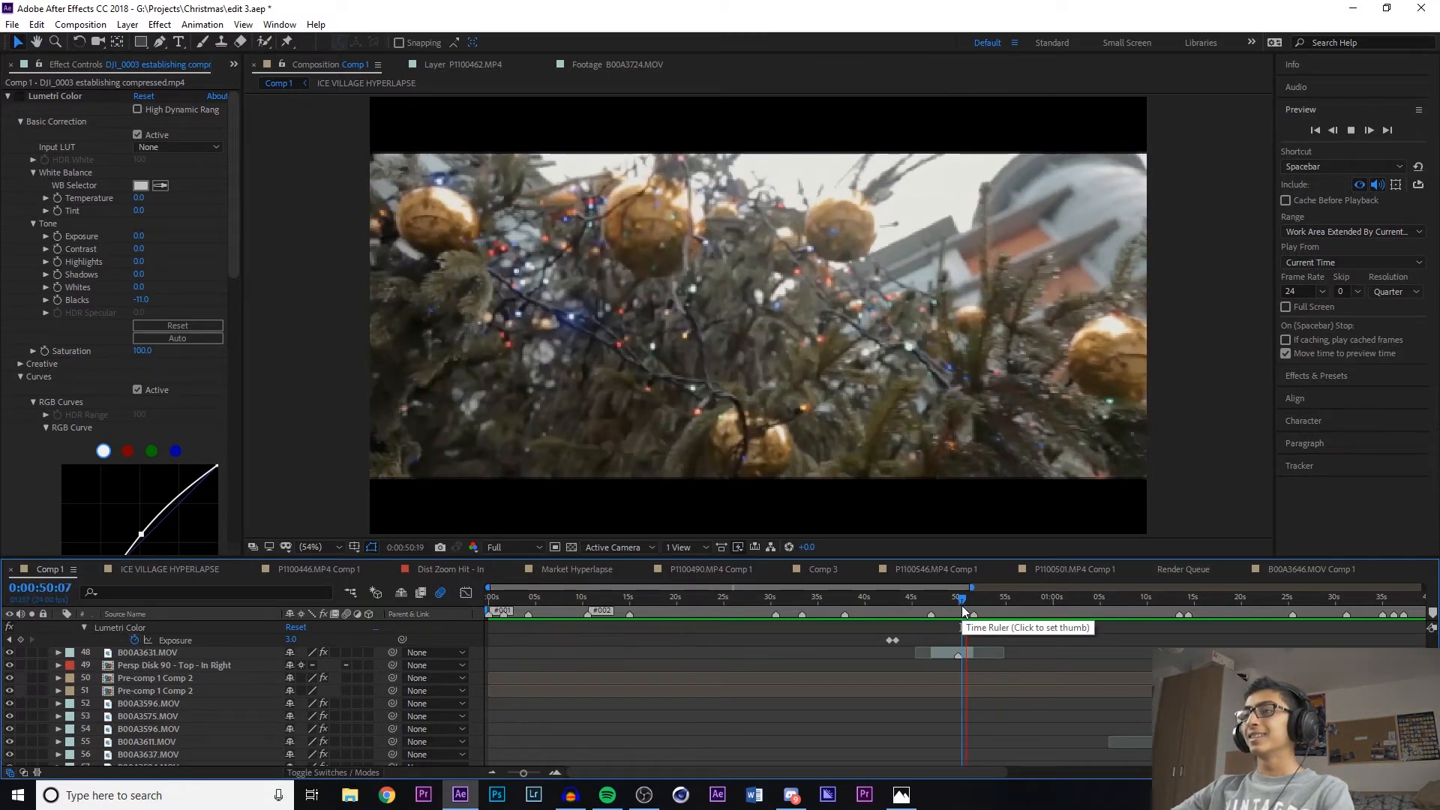
pyautogui.click(947, 605)
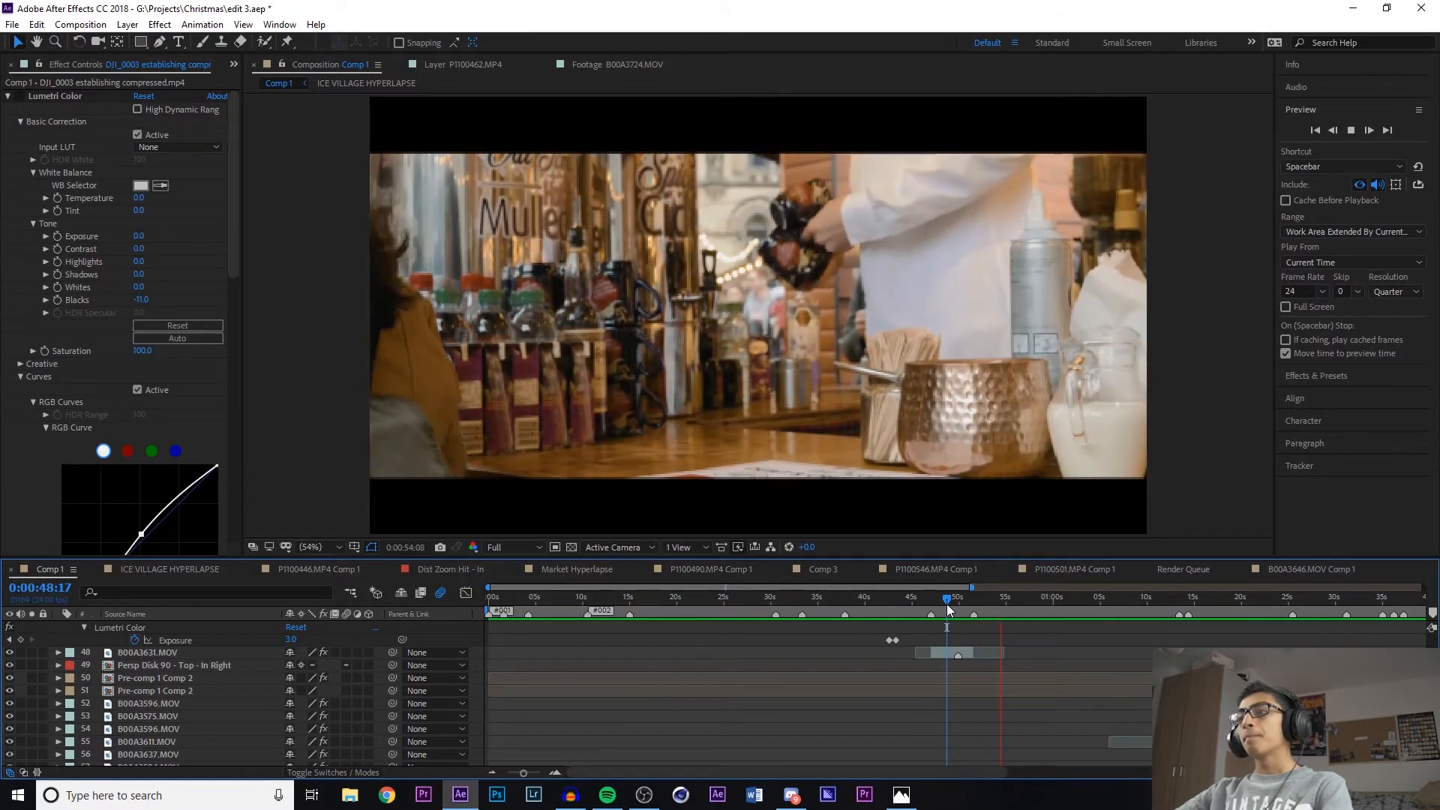
pyautogui.press('space')
# Go to the mulled drinks stall shot at 0:00:53:23, and preview its transition from 0:00:53:12 to 0:00:55:10
pyautogui.click(997, 596)
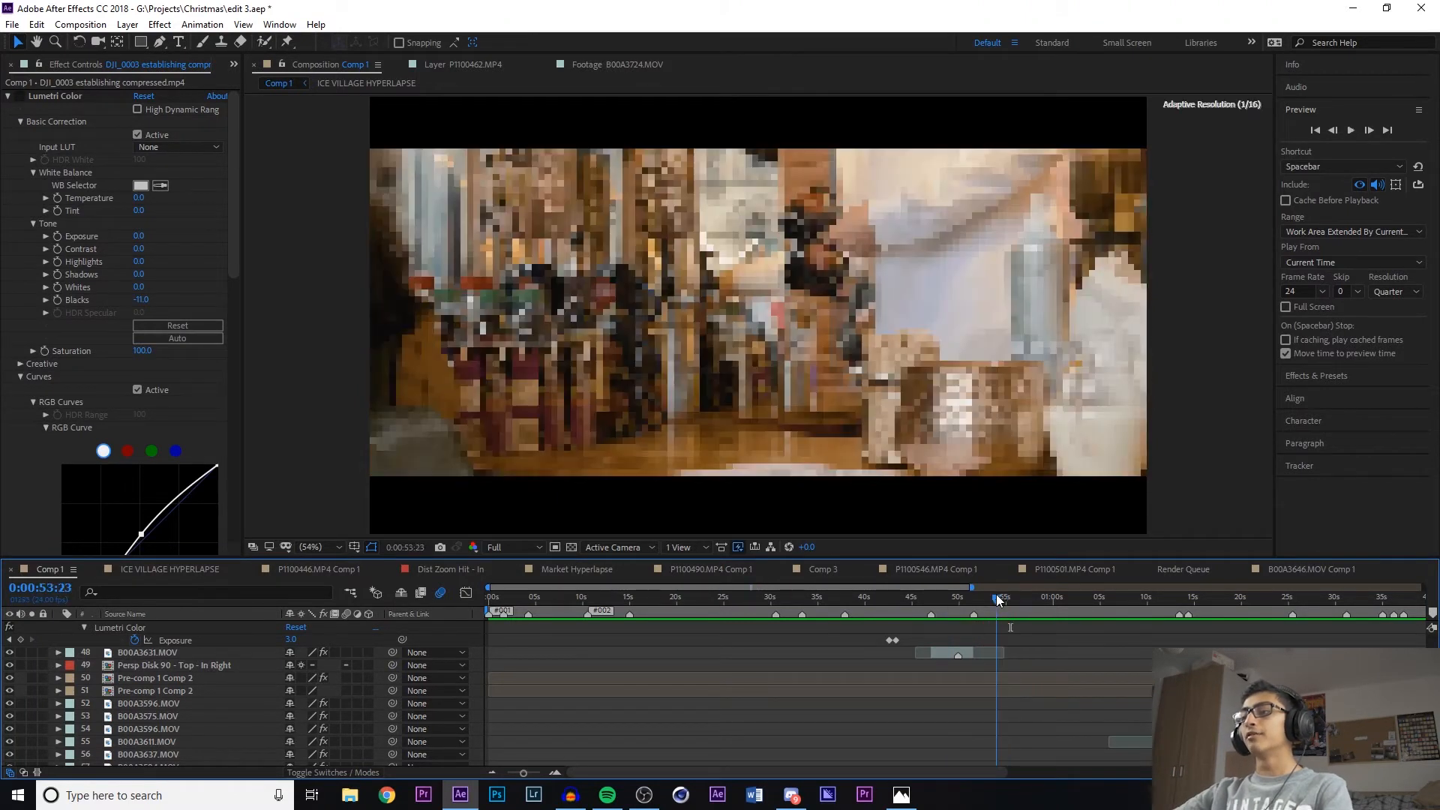
pyautogui.press('space')
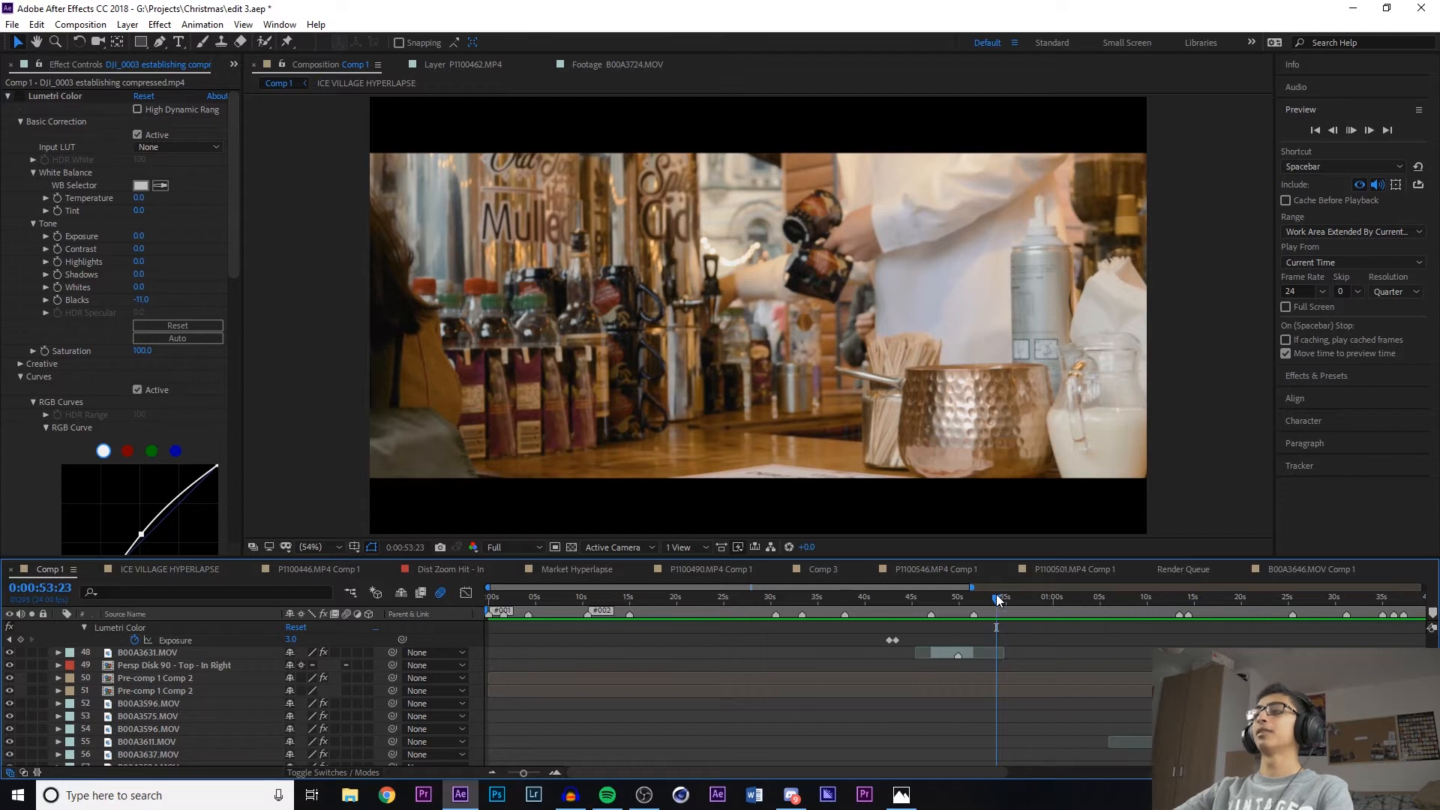
pyautogui.click(993, 597)
pyautogui.press('space')
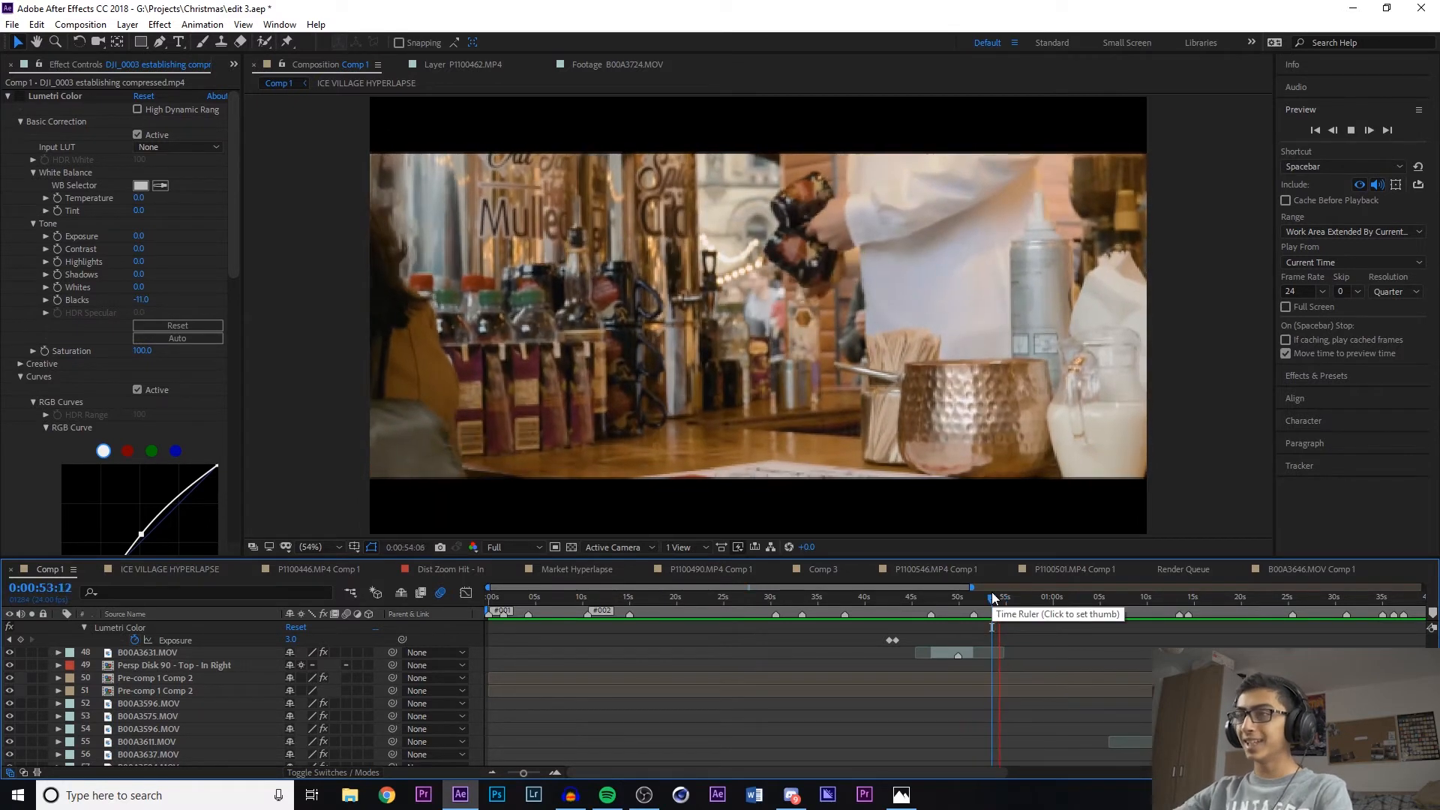
pyautogui.press('space')
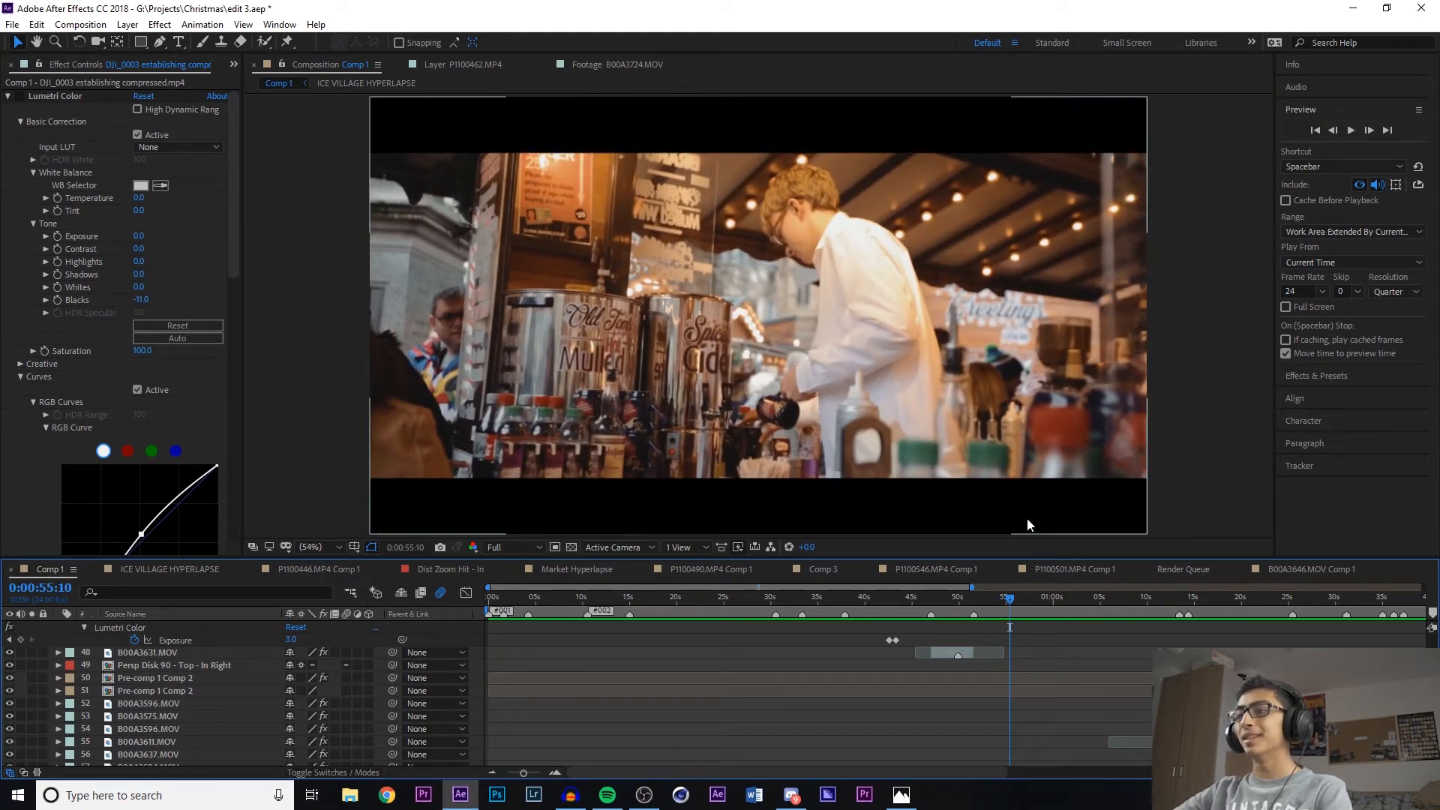
# Preview from the mulled drinks stall at 0:00:54:03 into the fudge display shot, stopping at 0:00:58:13
pyautogui.click(996, 598)
pyautogui.press('space')
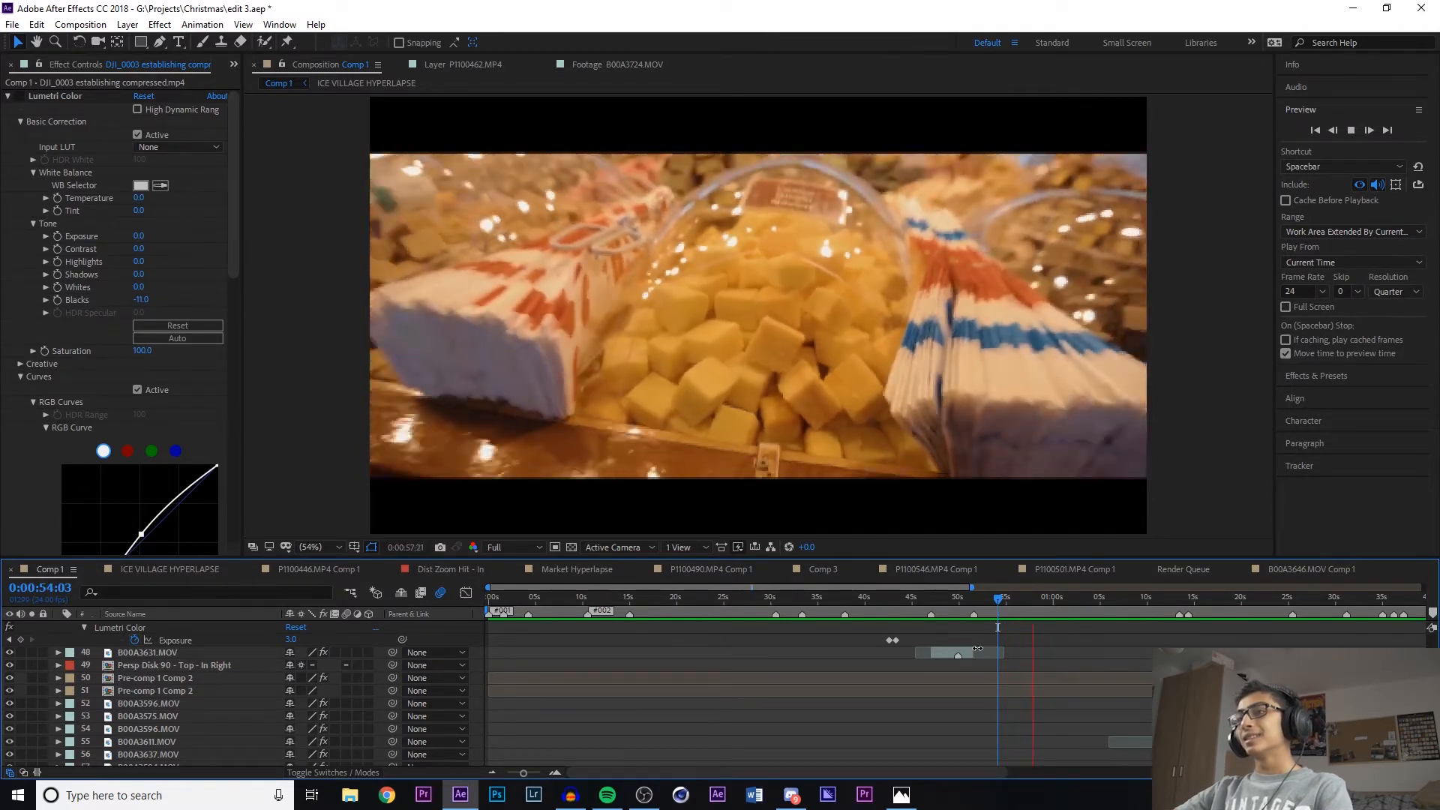
pyautogui.press('space')
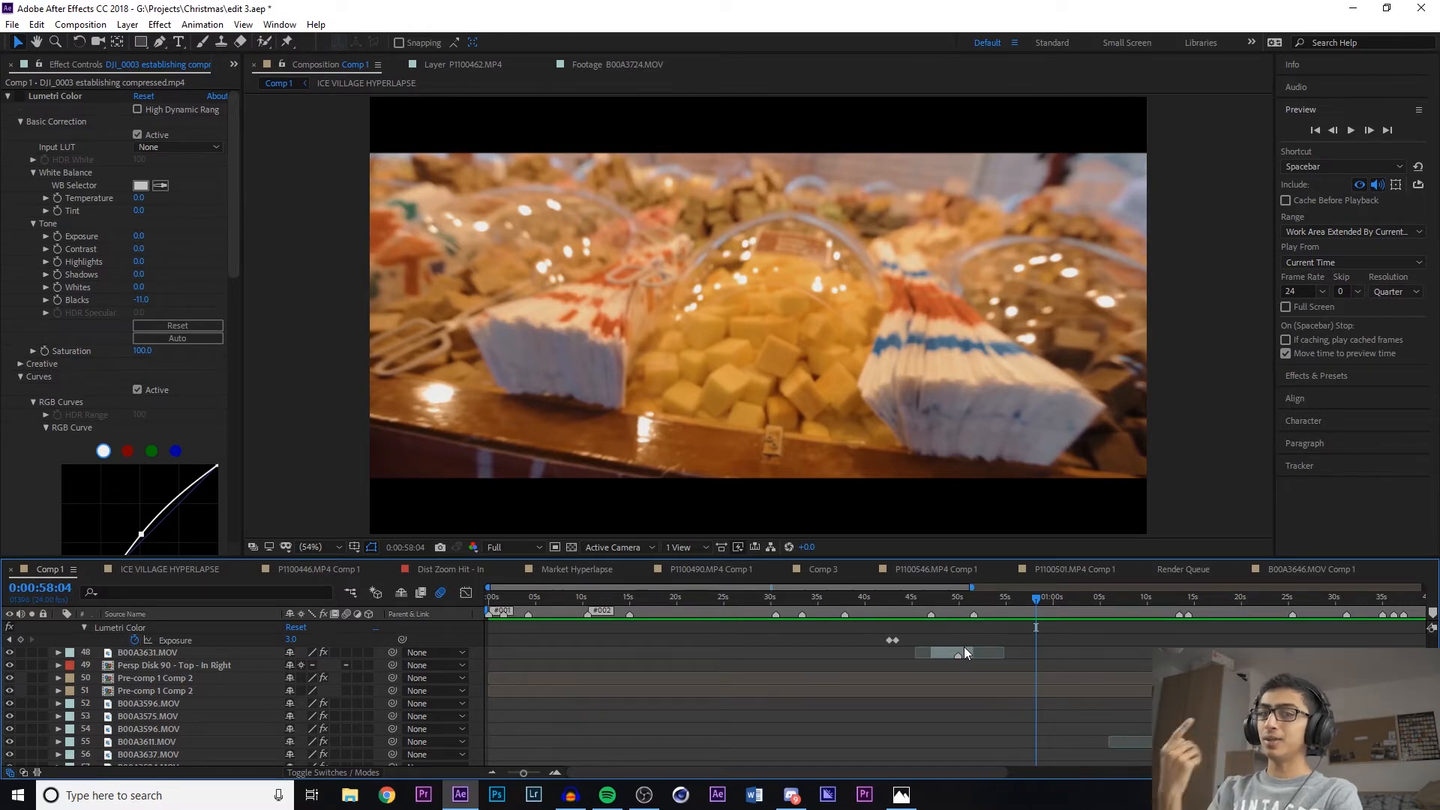
pyautogui.press('space')
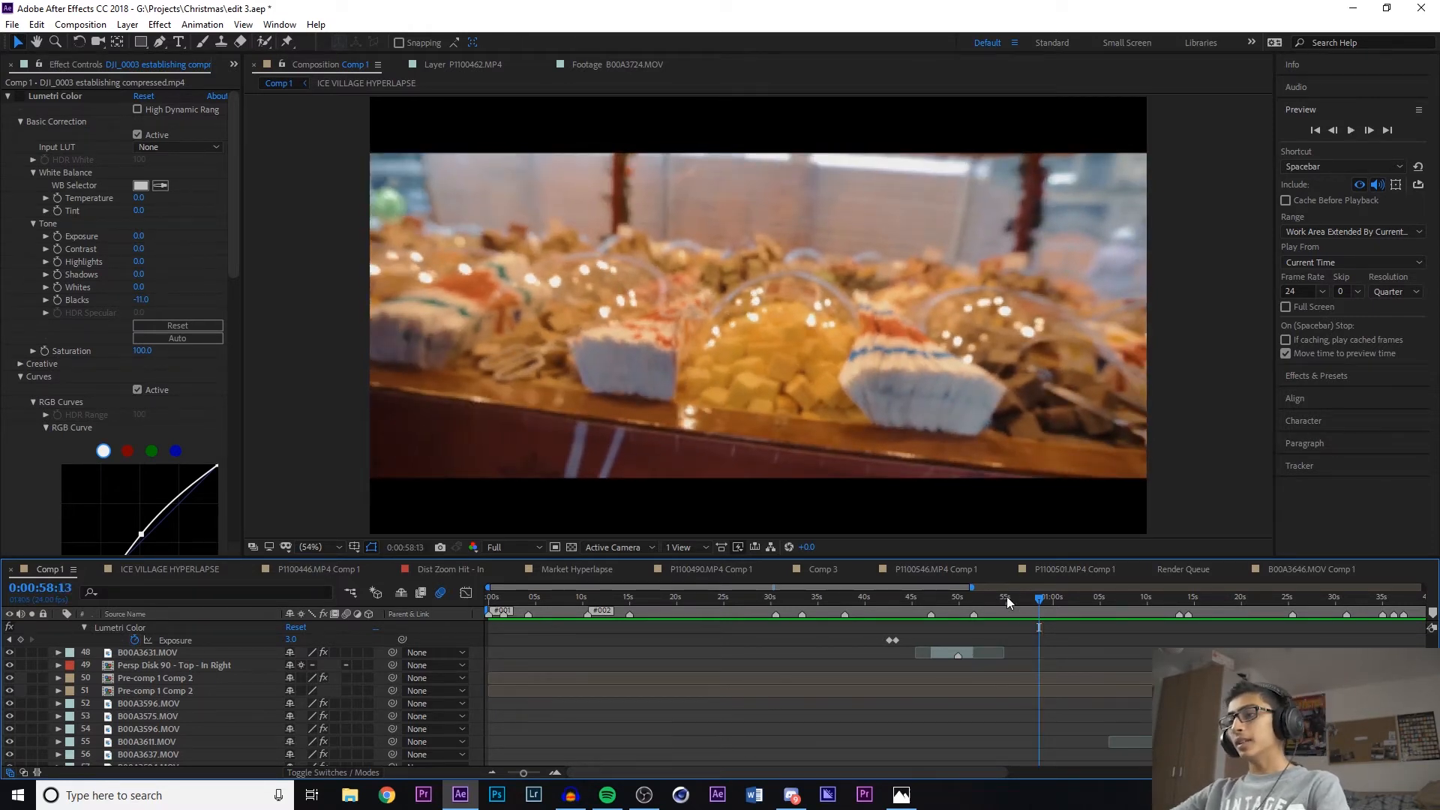
# Preview the drinks stall shot from 0:00:55:01, and replay from 0:00:58:05 through the pizza stall to the Arndale shot
pyautogui.click(1007, 596)
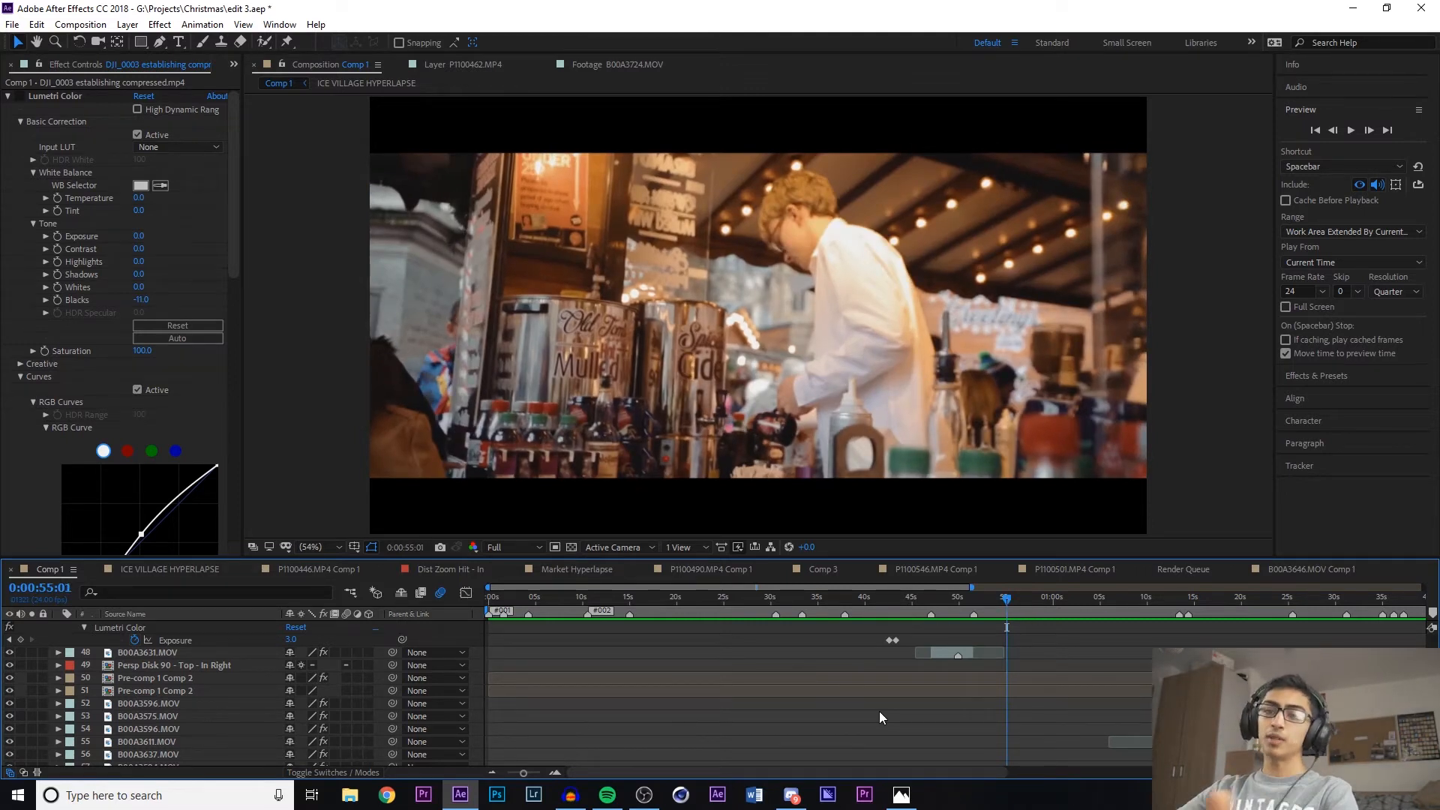
pyautogui.press('space')
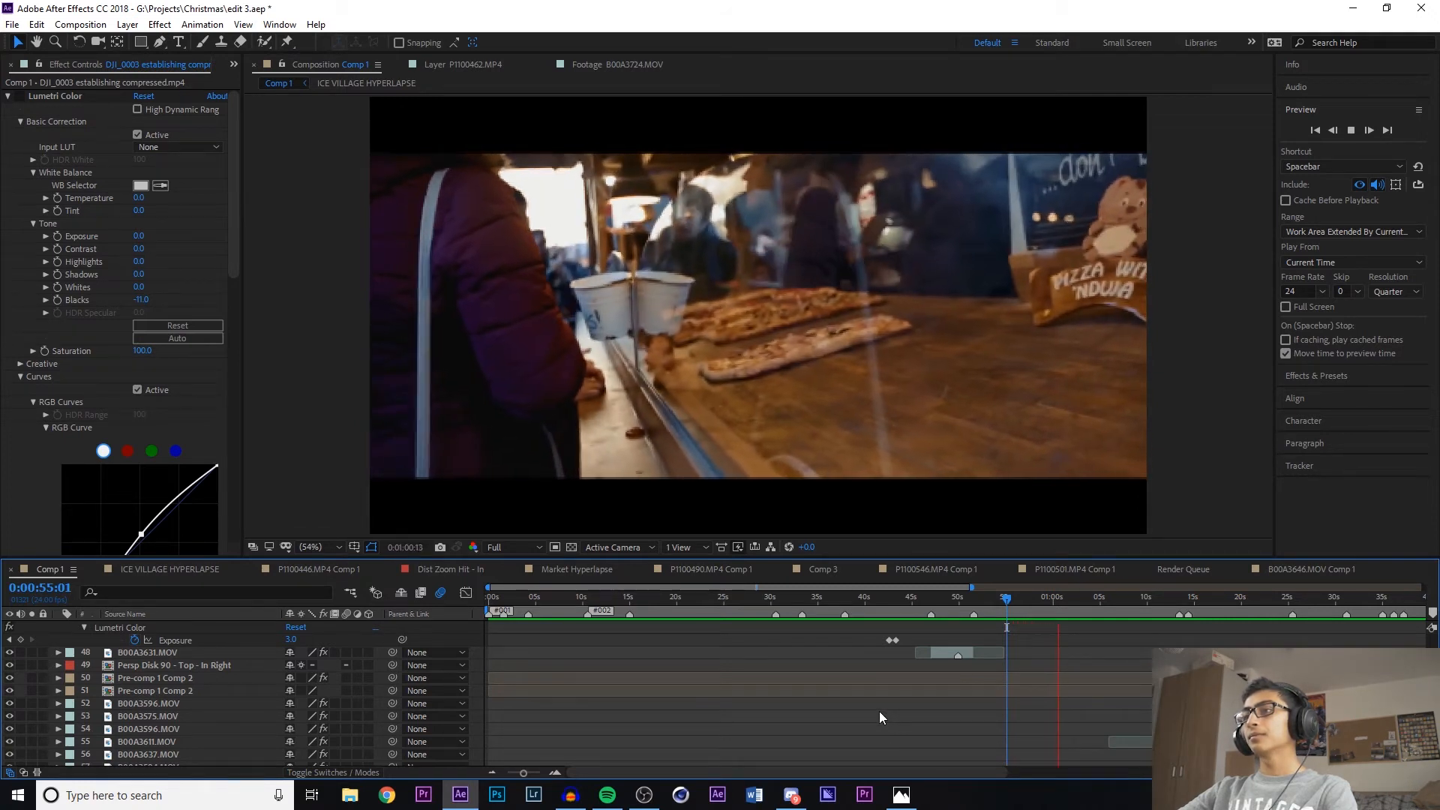
pyautogui.click(1037, 610)
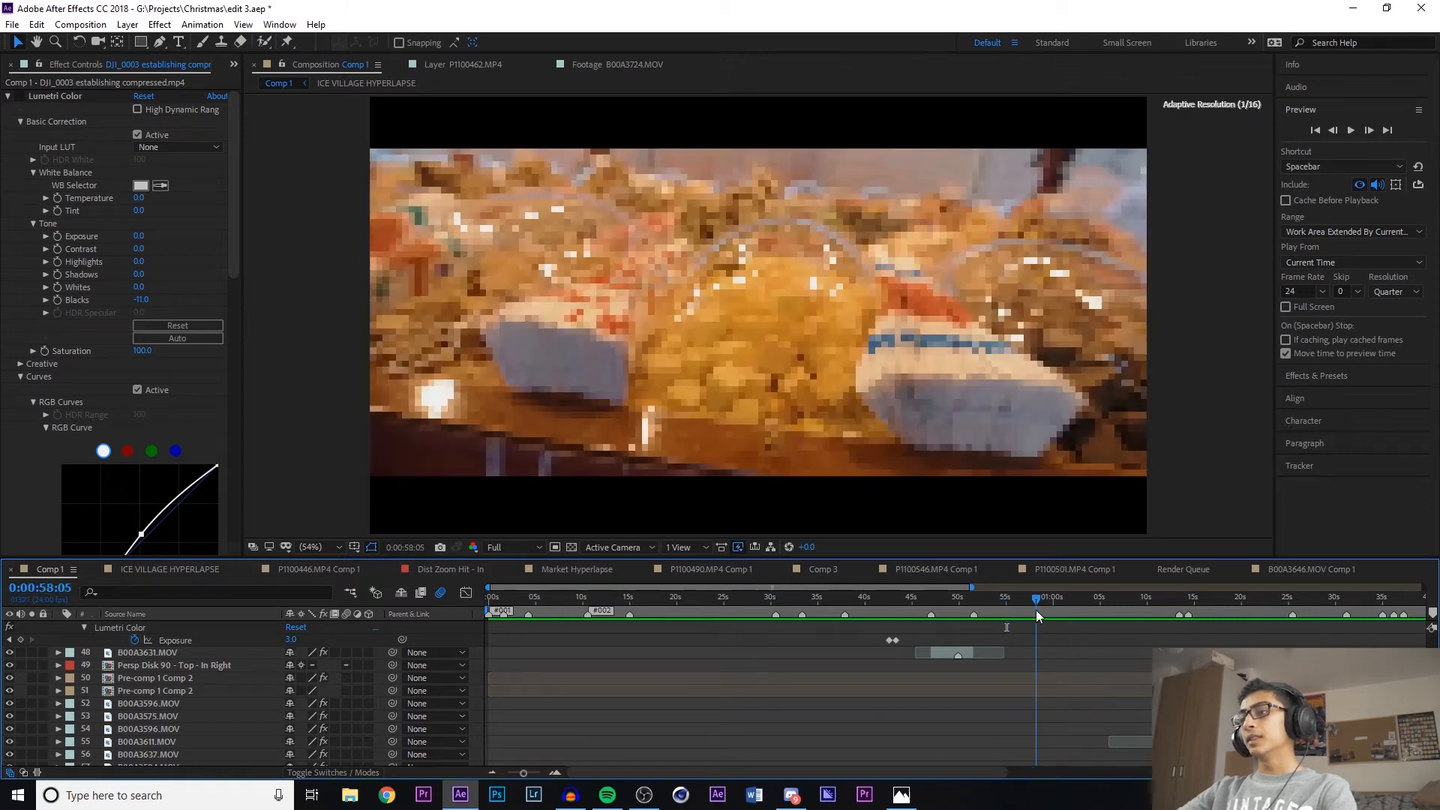
pyautogui.press('space')
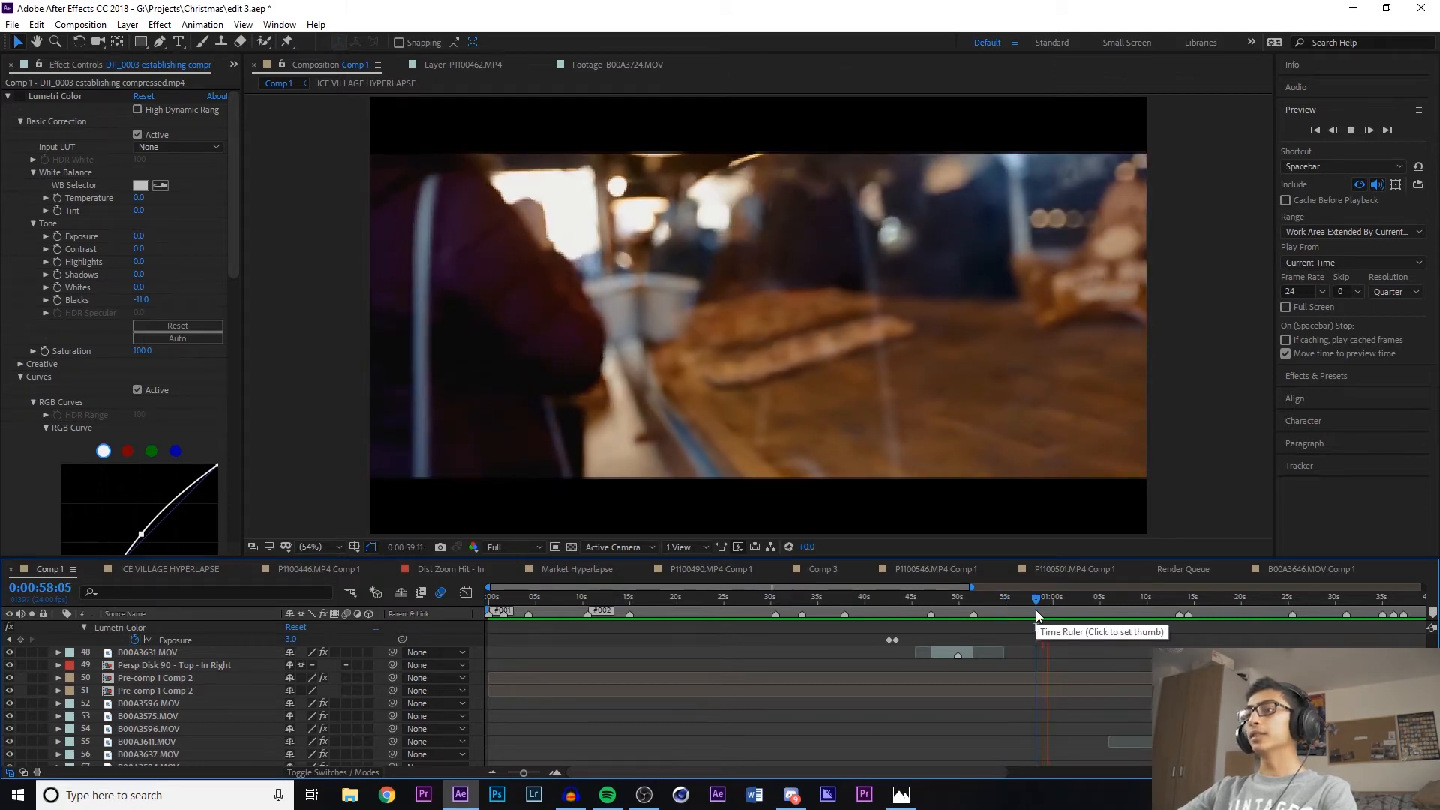
pyautogui.press('space')
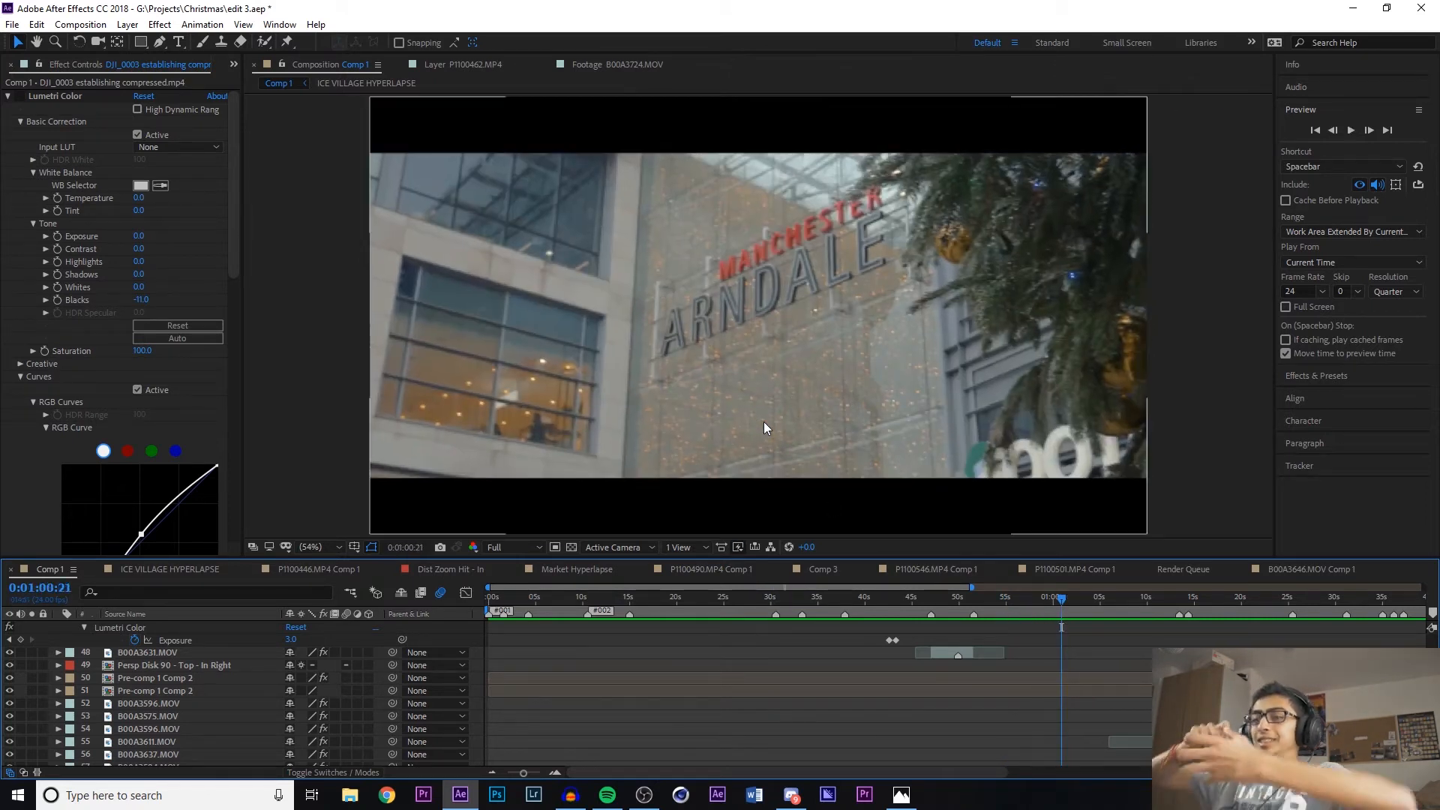
# Replay the fudge, pizza stall and Arndale shots from 0:00:58:10 to 0:01:01:14
pyautogui.click(1038, 598)
pyautogui.press('space')
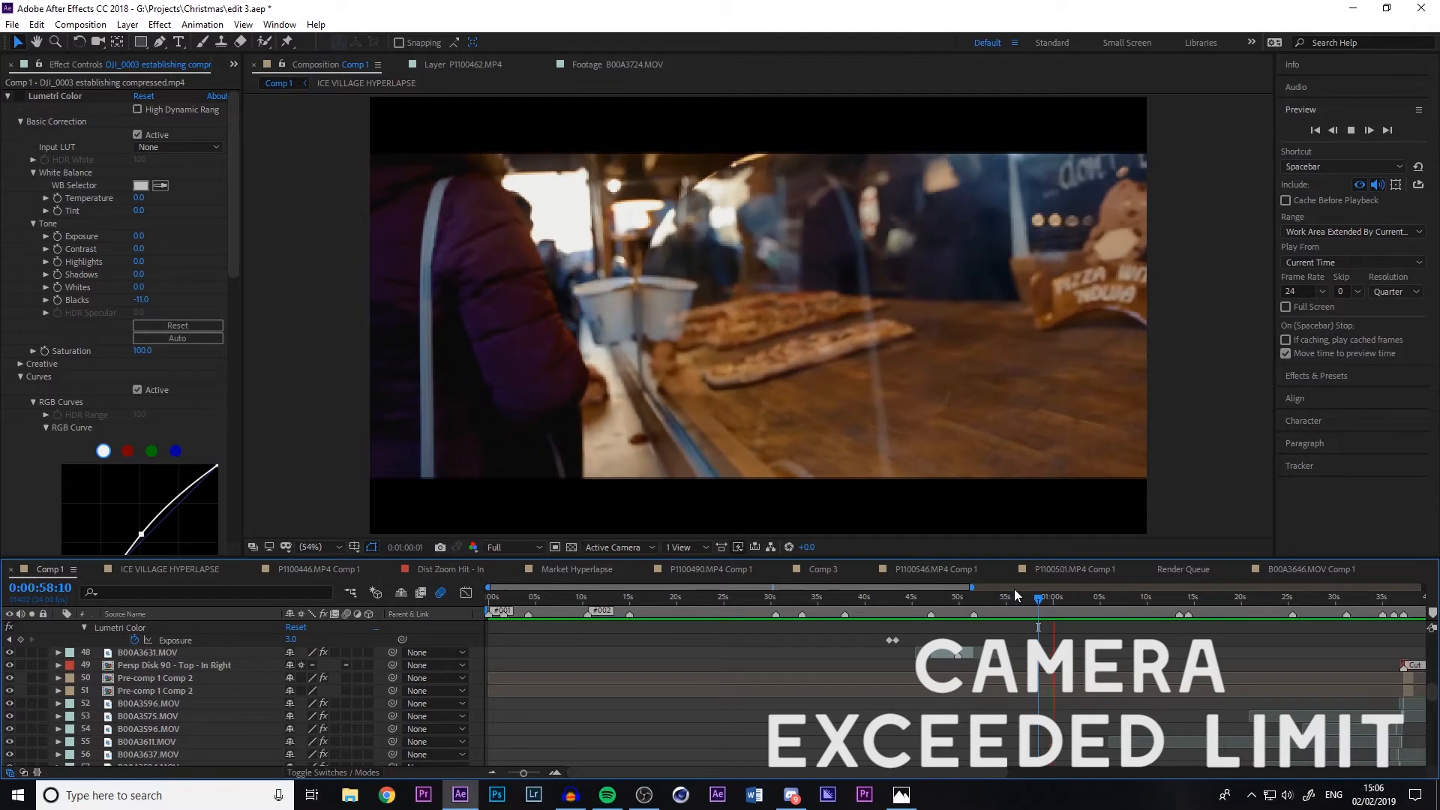
pyautogui.press('space')
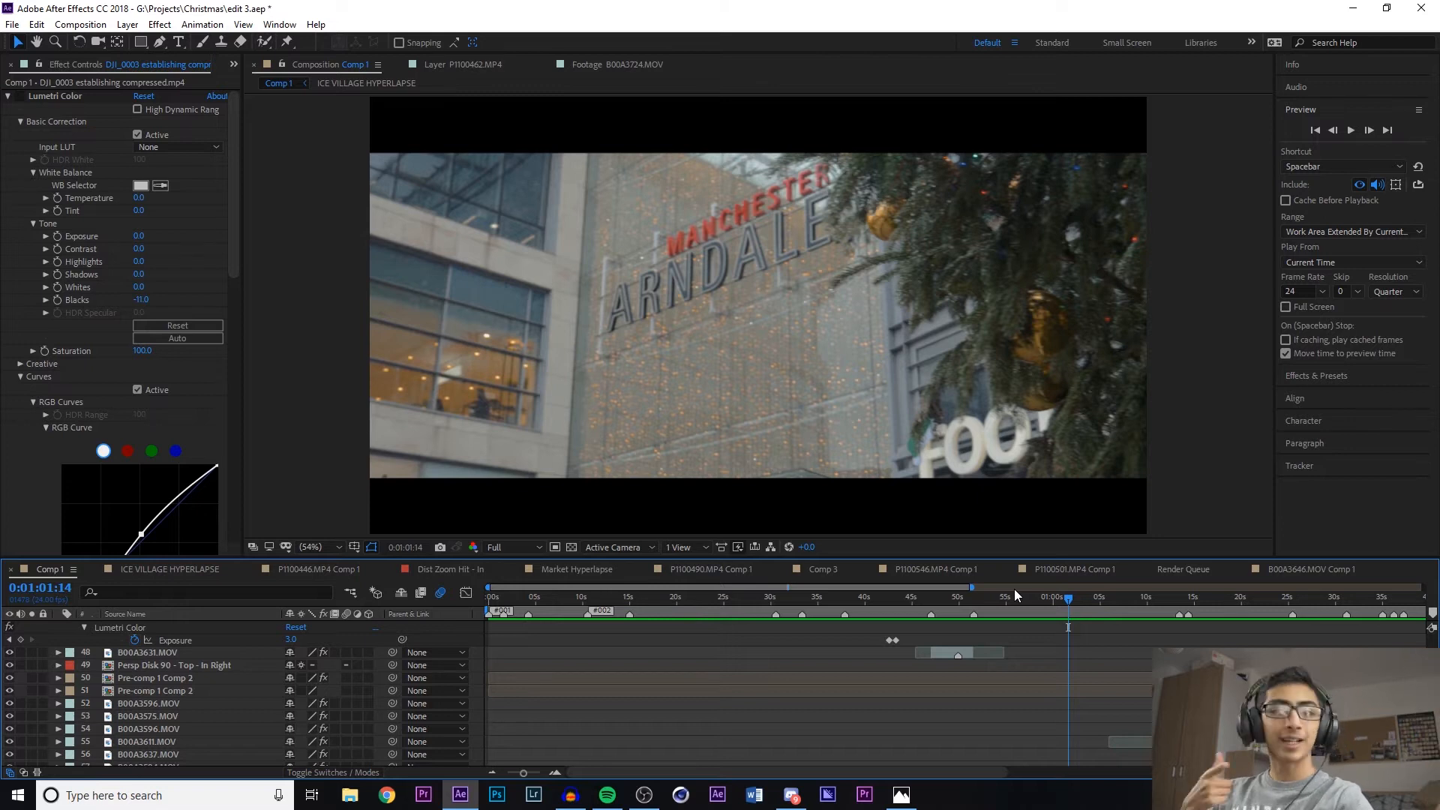
# Preview the pizza stall to Arndale transition from 0:00:59:06, and replay the Arndale shot from 0:01:00:23
pyautogui.moveTo(1024, 604); pyautogui.dragTo(1046, 583)
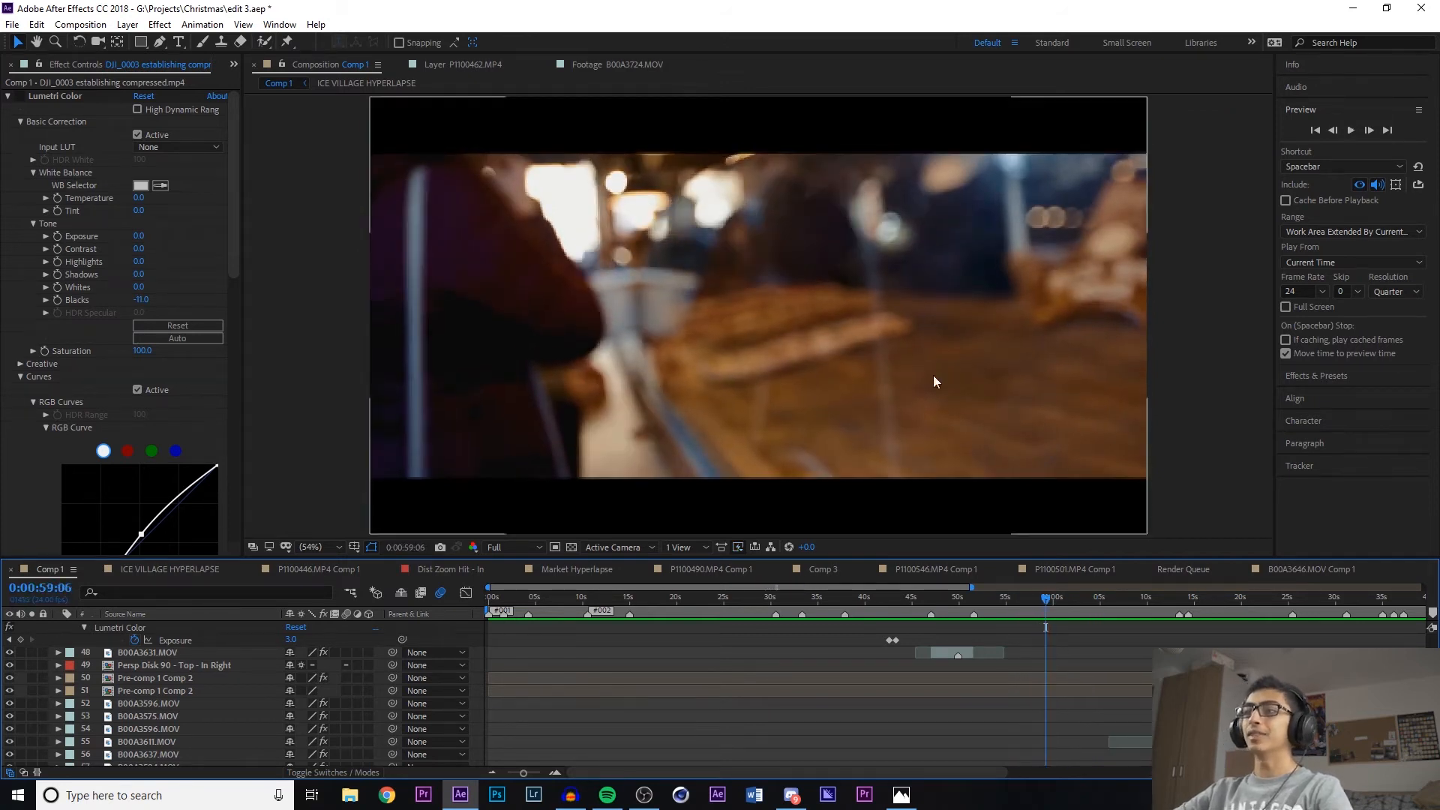
pyautogui.press('space')
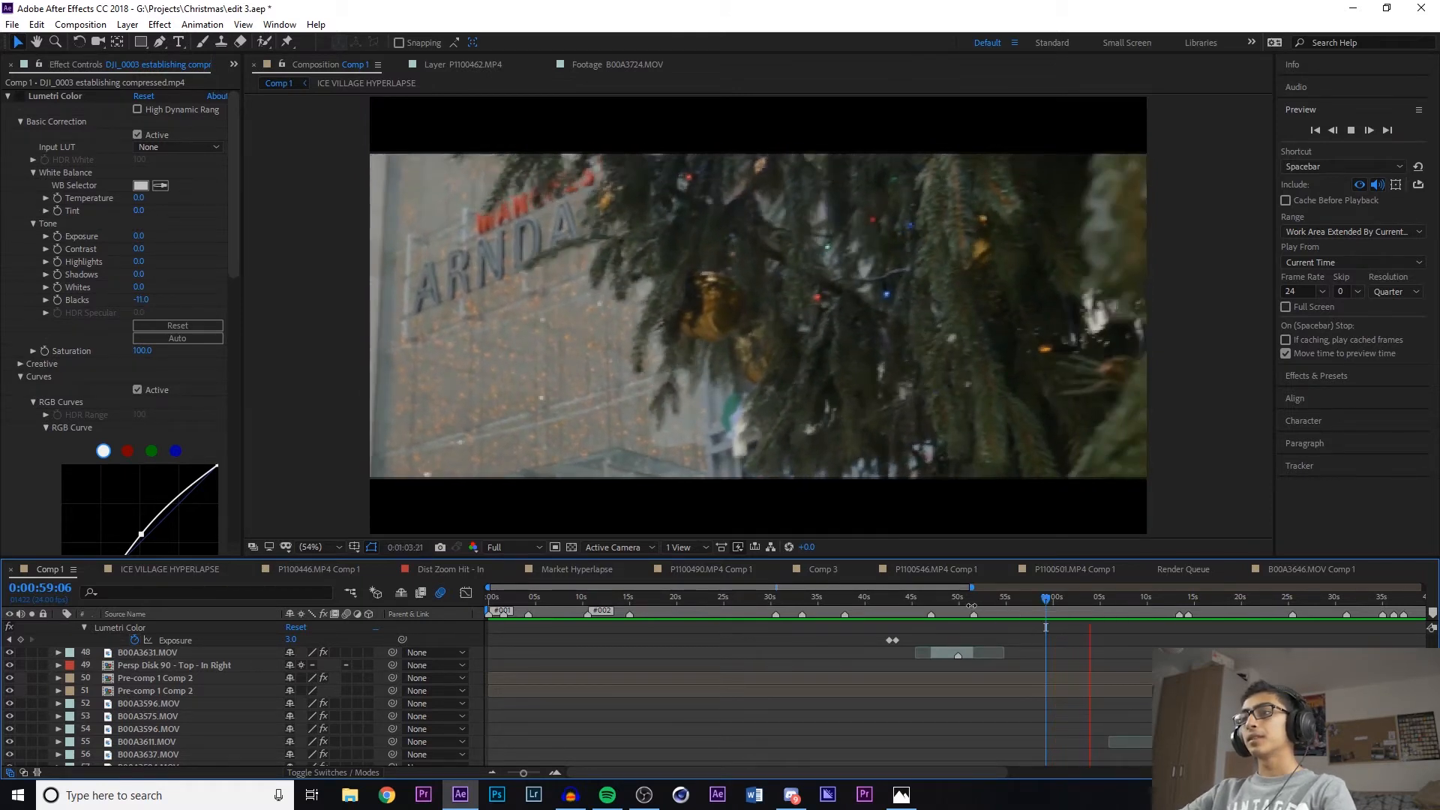
pyautogui.click(1062, 596)
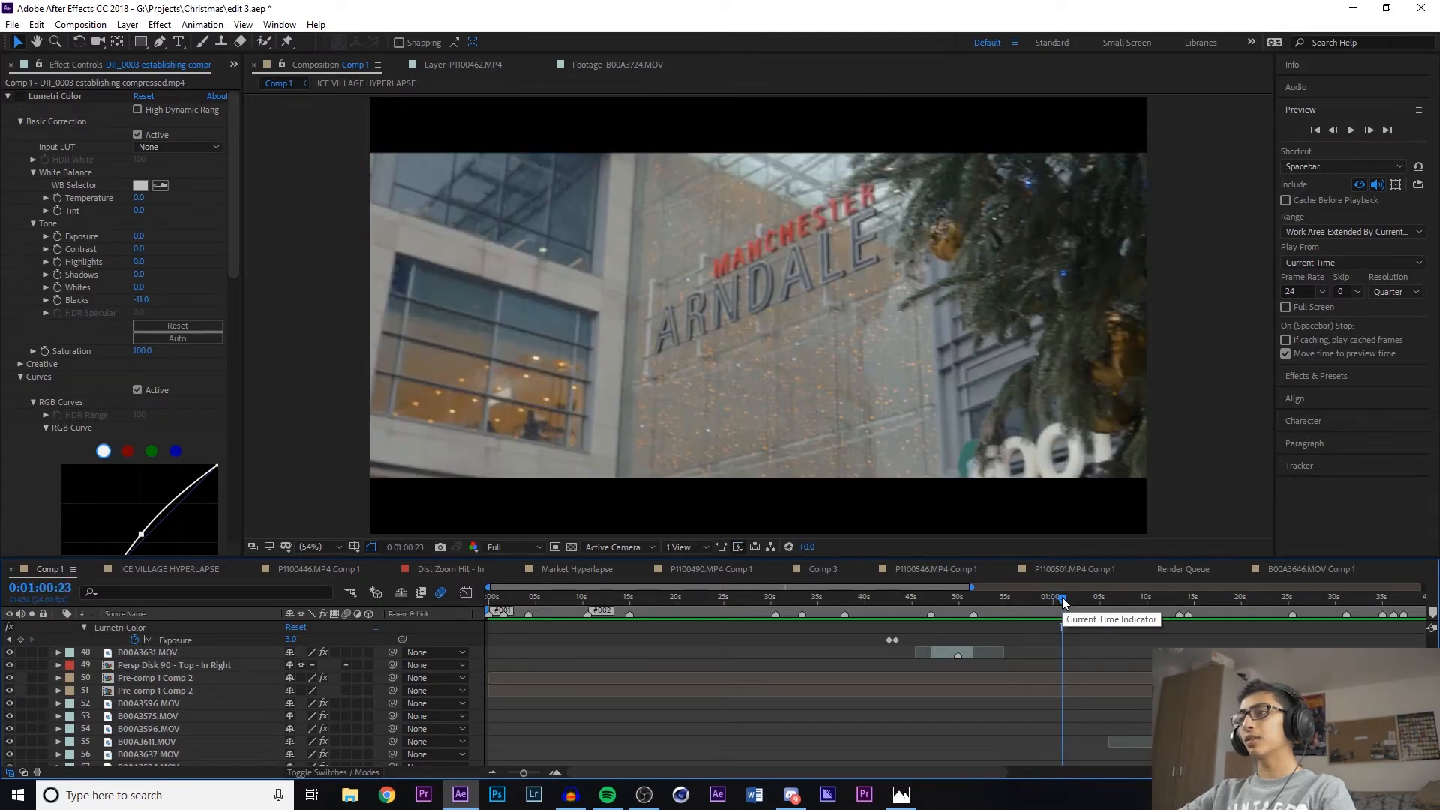
pyautogui.press('space')
pyautogui.press('space')
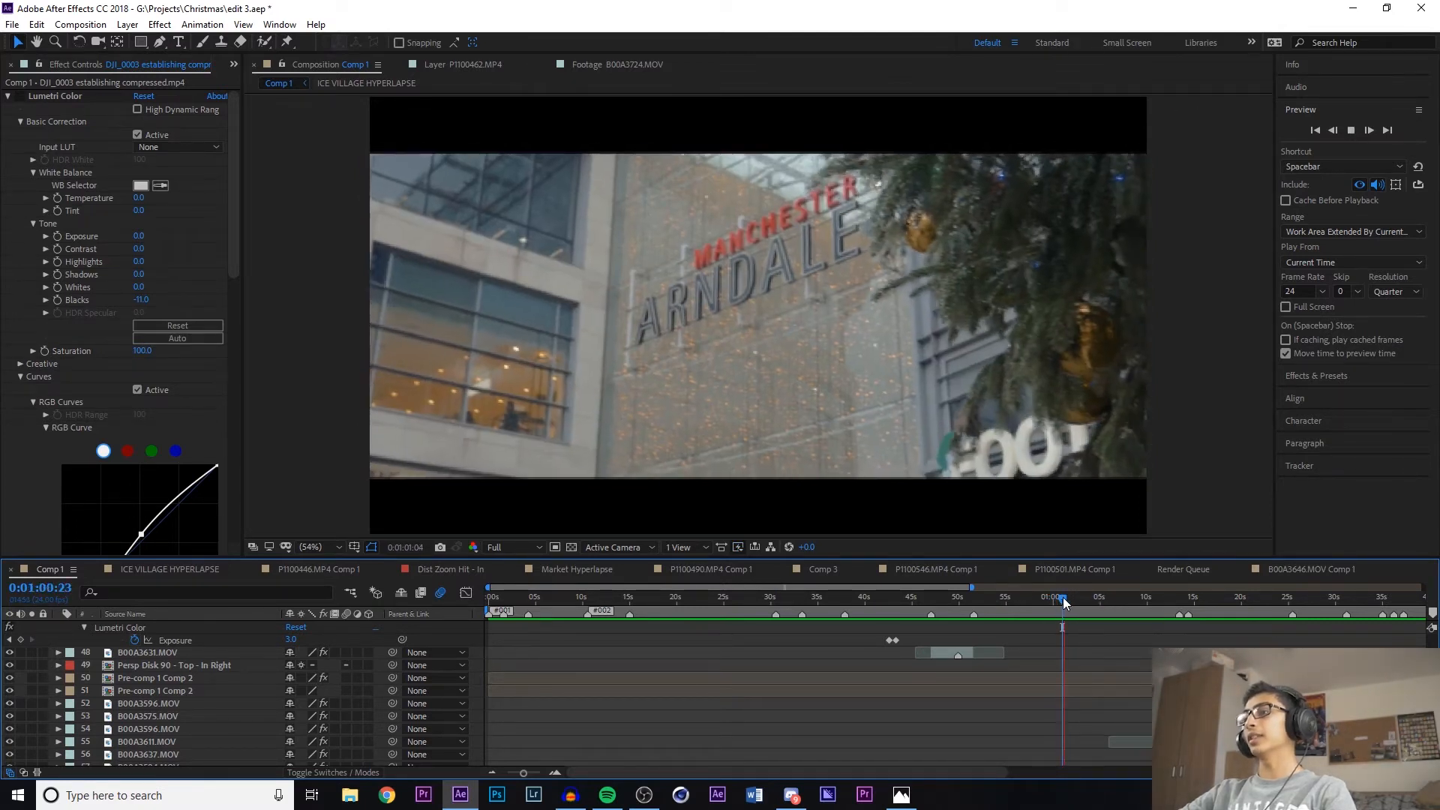
# Locate the Arndale shot's P1100514.MP4 Comp 1 layer, open that precomp, and return to Comp 1
pyautogui.scroll(5, 1100, 705)
pyautogui.scroll(-15, 1100, 705)
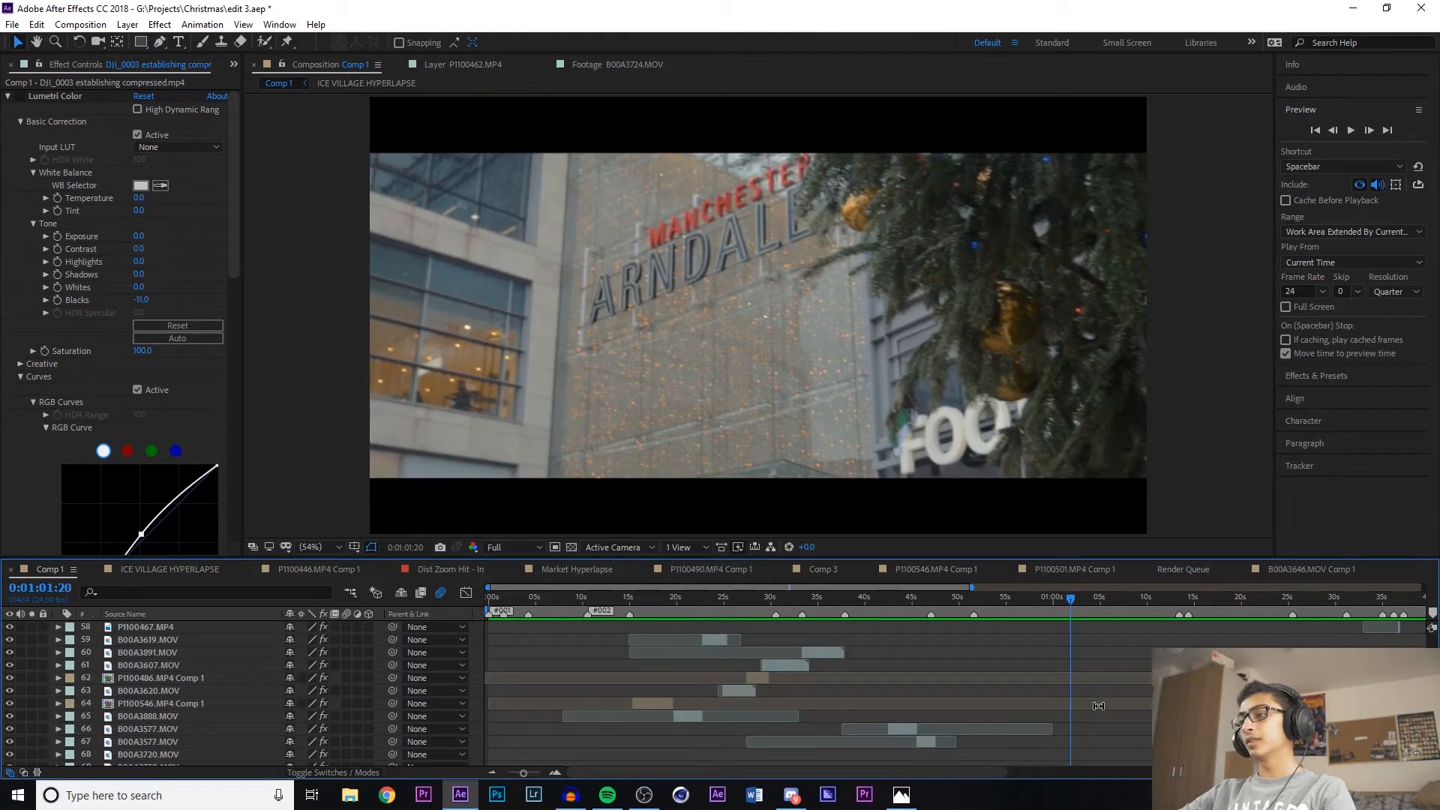
pyautogui.scroll(-3, 1100, 691)
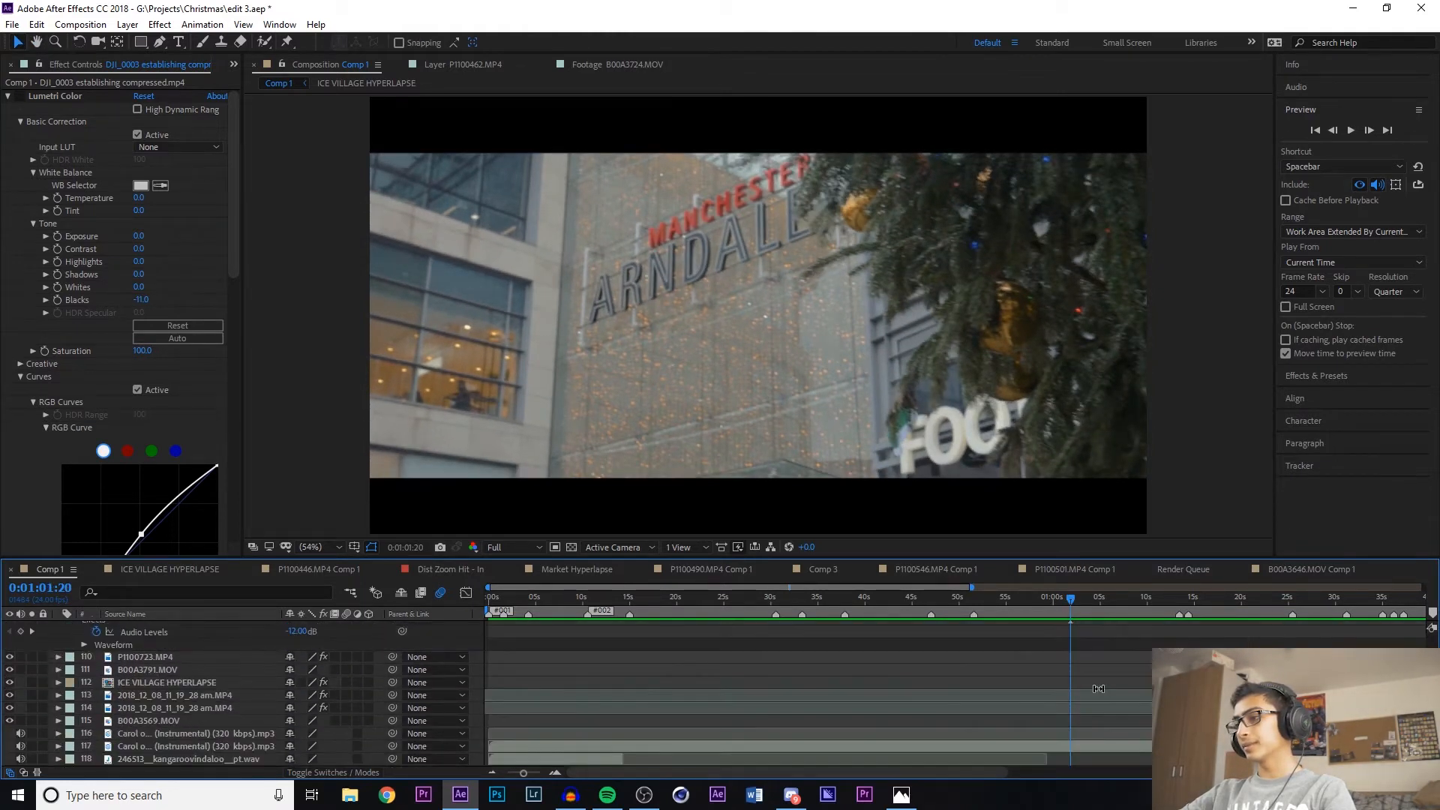
pyautogui.scroll(15, 1099, 688)
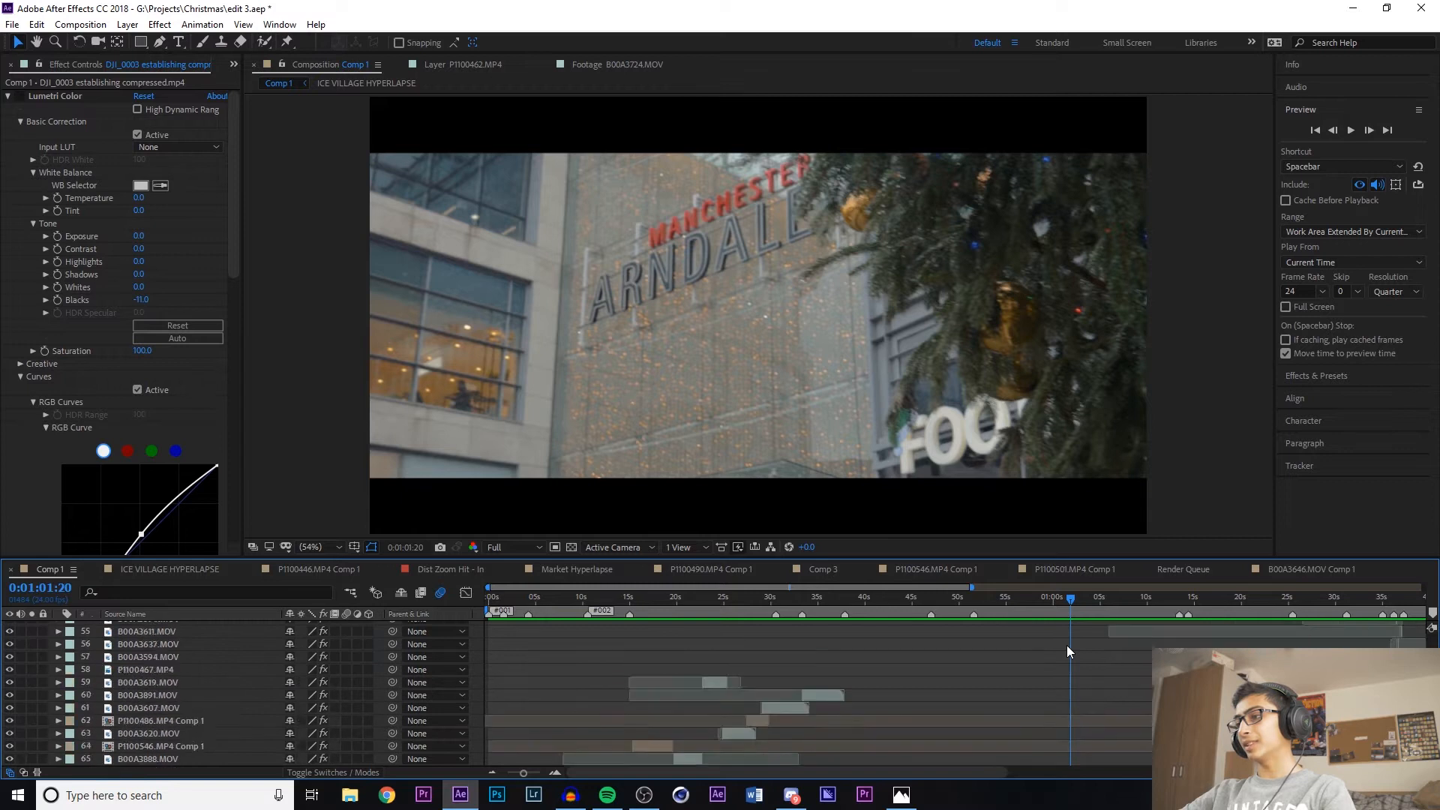
pyautogui.scroll(8, 1069, 646)
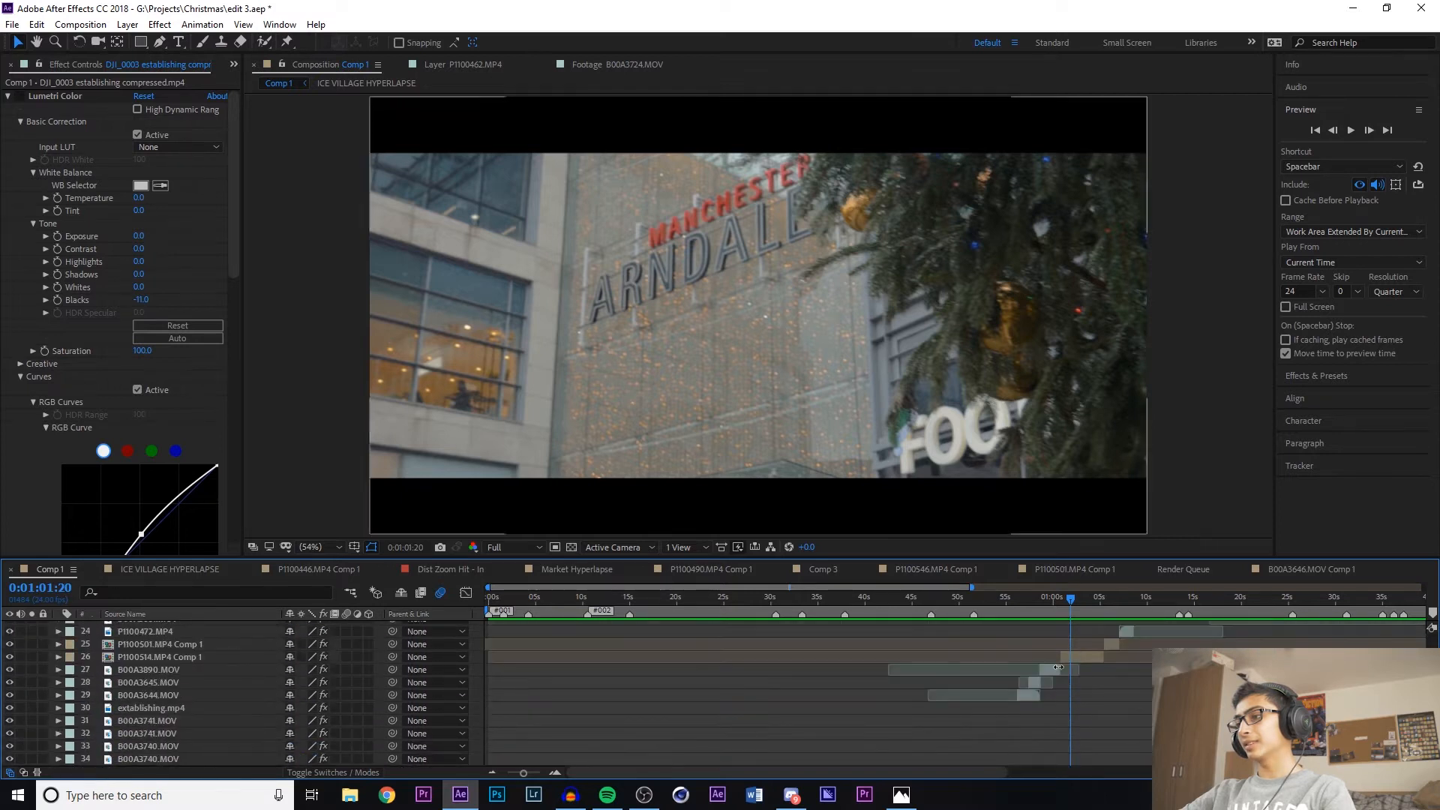
pyautogui.click(1084, 659)
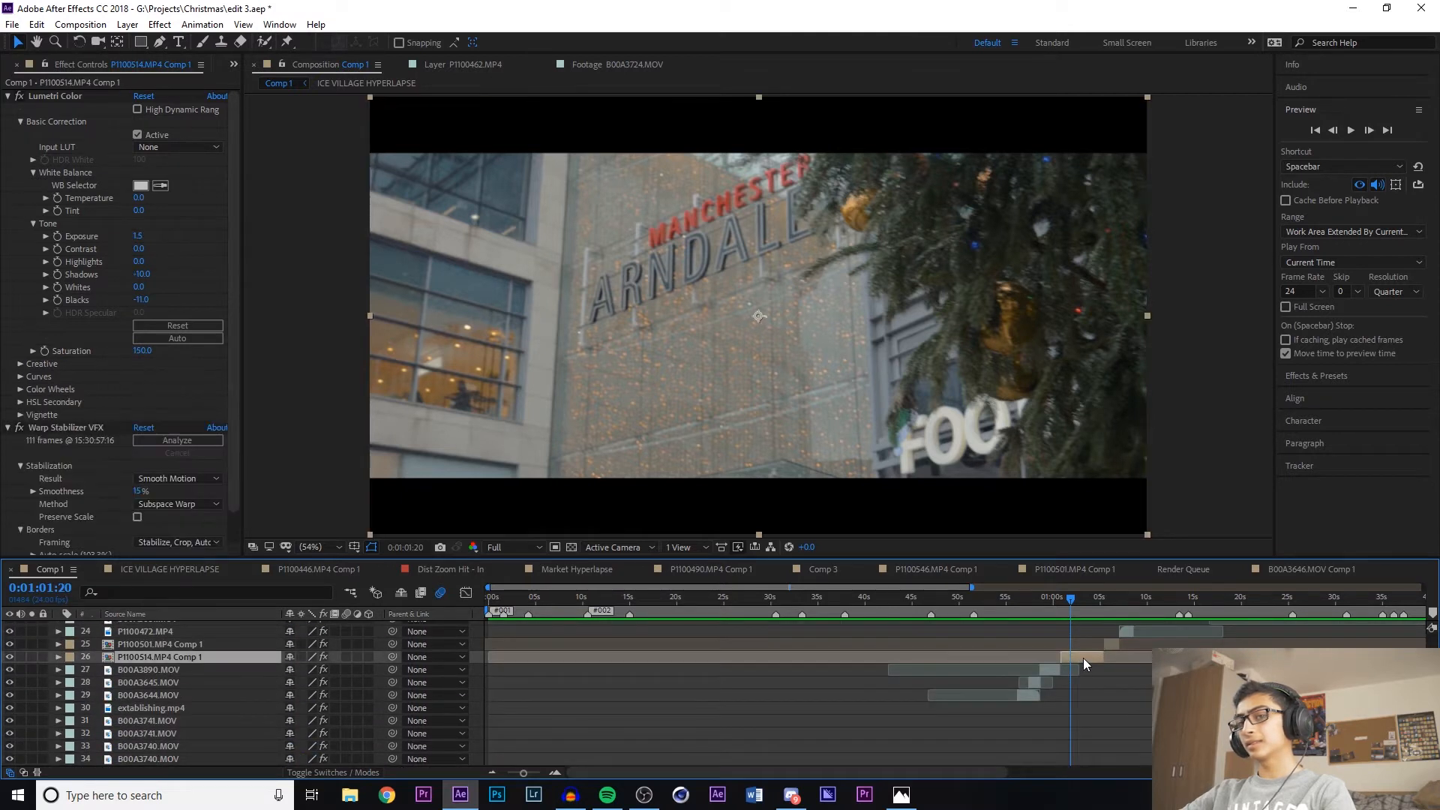
pyautogui.doubleClick(1083, 658)
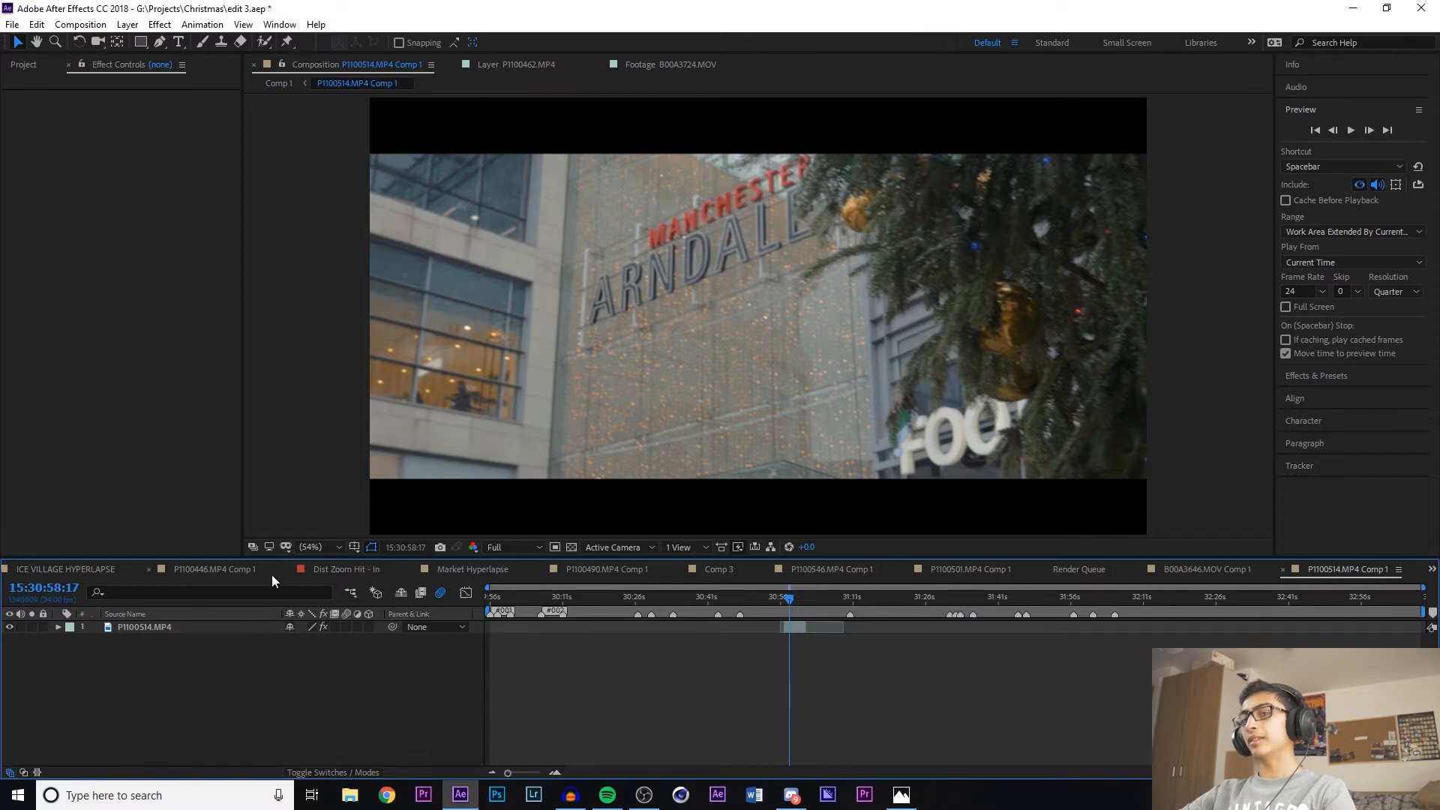
pyautogui.scroll(11, 345, 567)
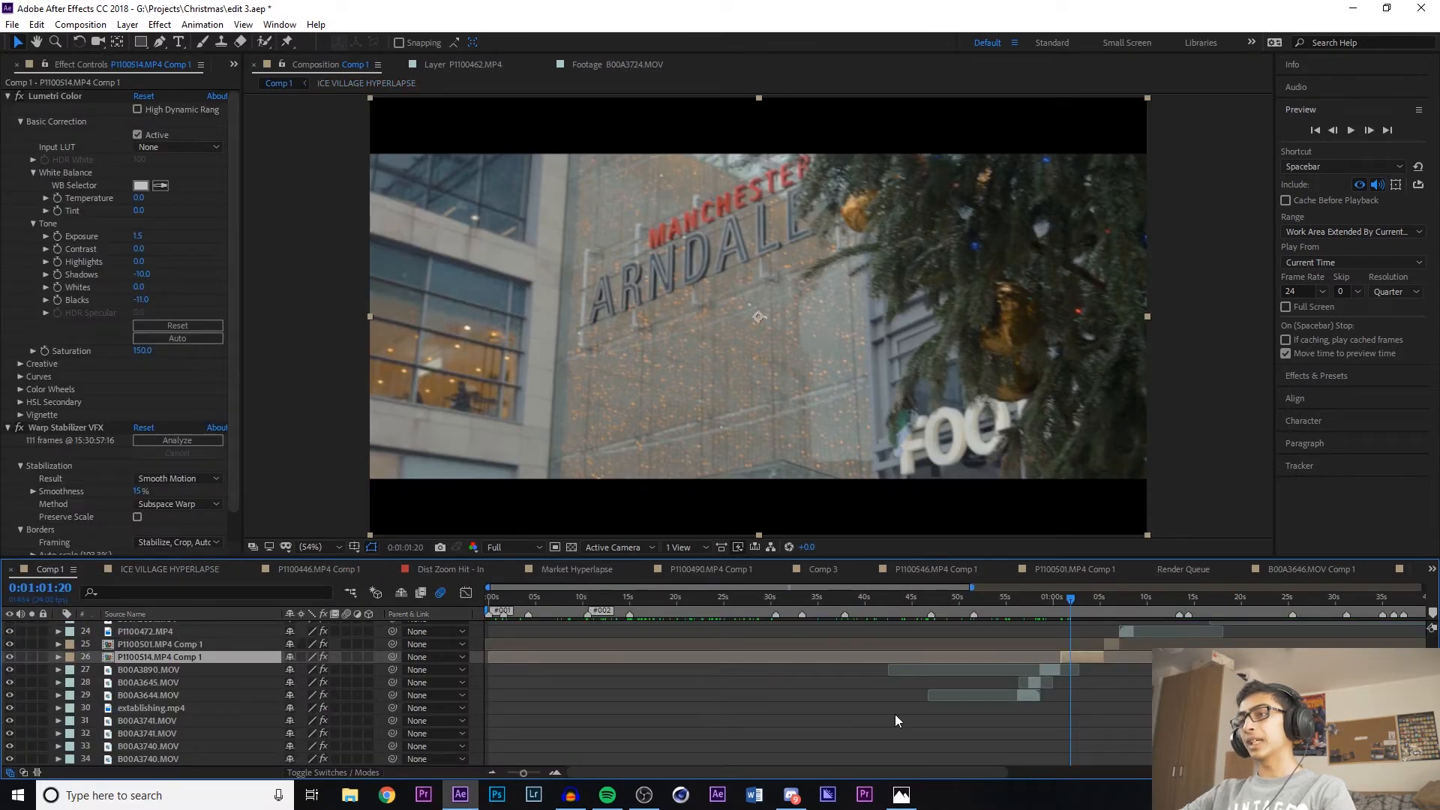
# Preview the Arndale shot from 0:01:00:18 into the Santa shot, resuming playback from 0:01:01:08 and 0:01:06:07
pyautogui.click(1060, 604)
pyautogui.press('space')
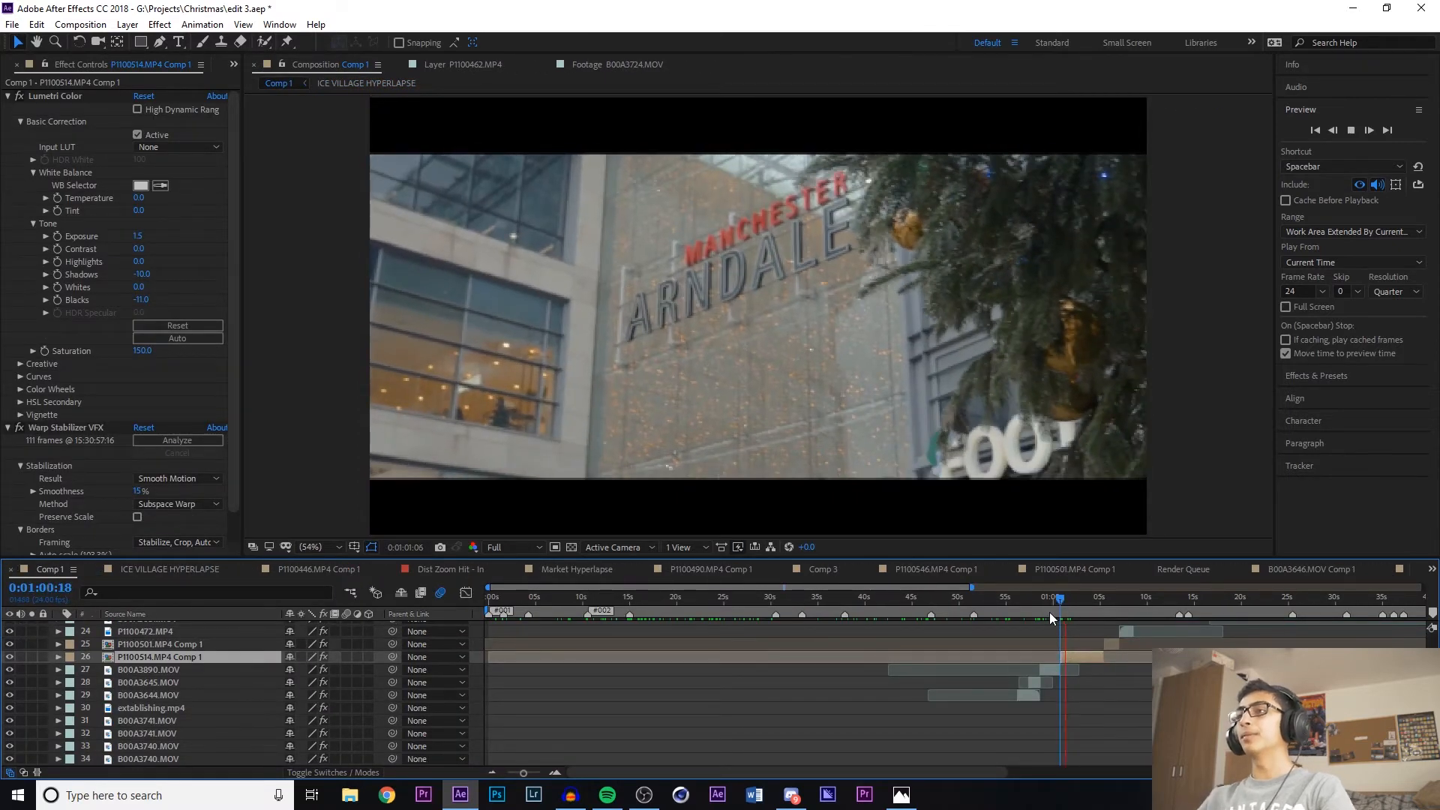
pyautogui.press('space')
pyautogui.press('space')
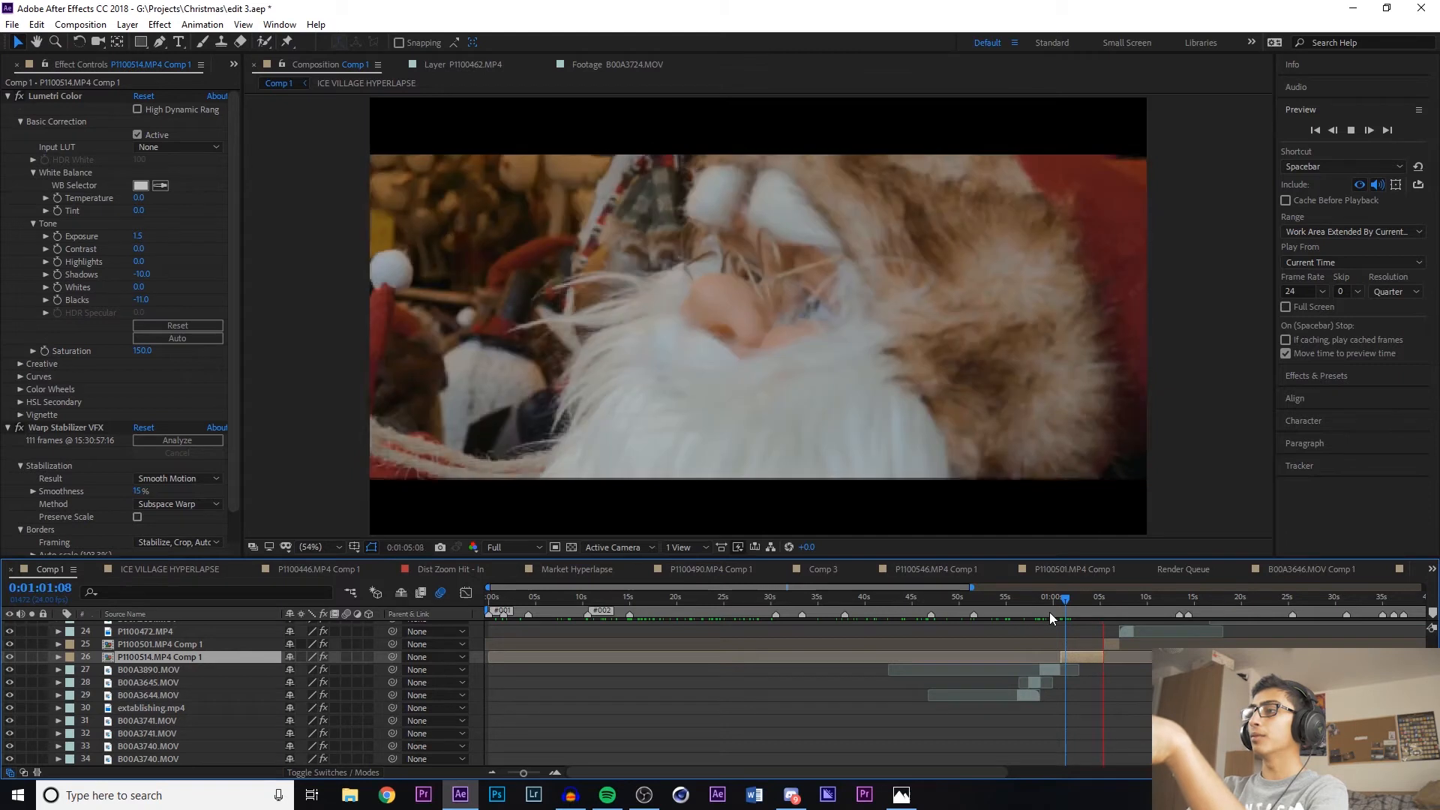
pyautogui.press('space')
pyautogui.press('space')
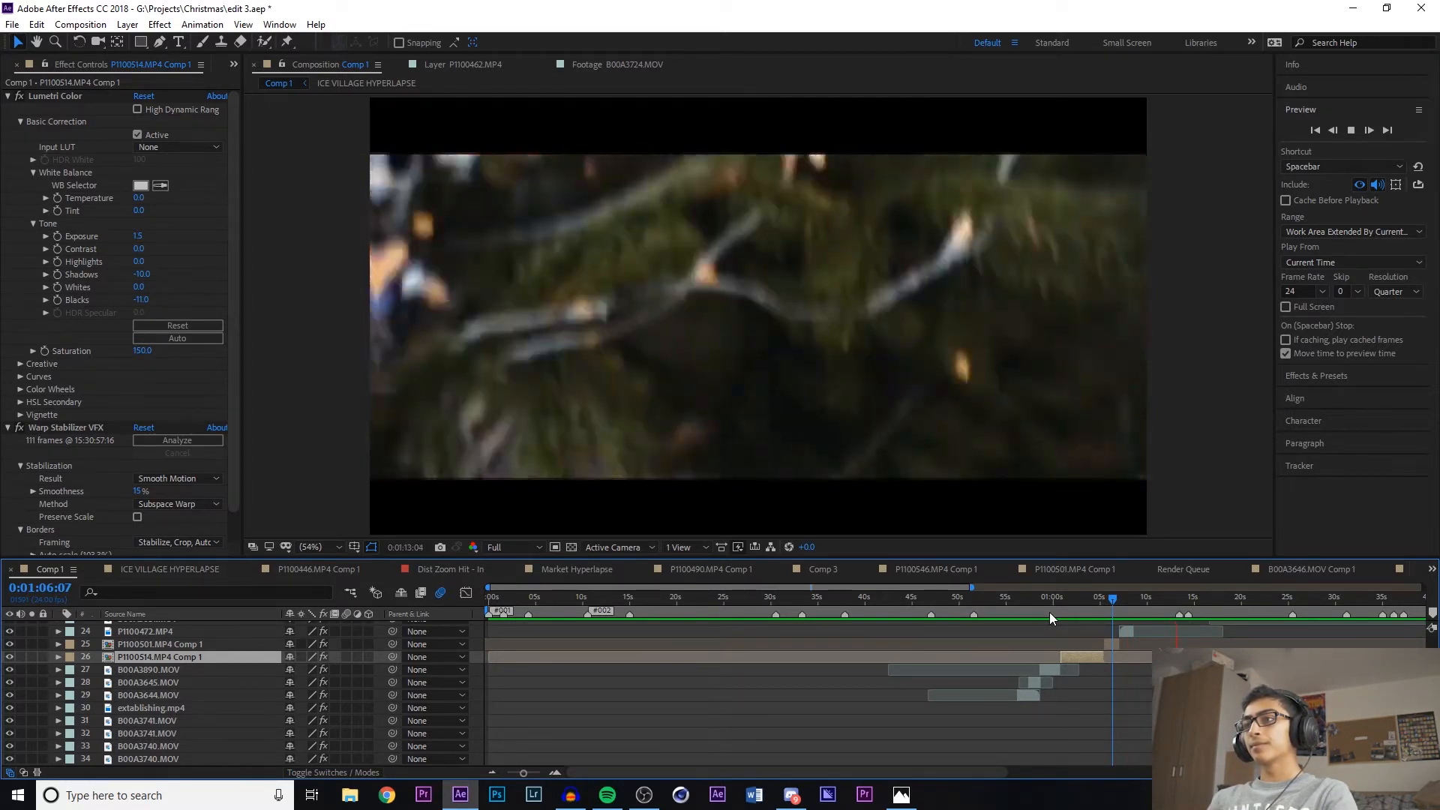
# Preview from 0:01:06:19 through the blue stockings shot to the tree lights, and continue from 0:01:12:20 into the Ice Village shot
pyautogui.click(1118, 607)
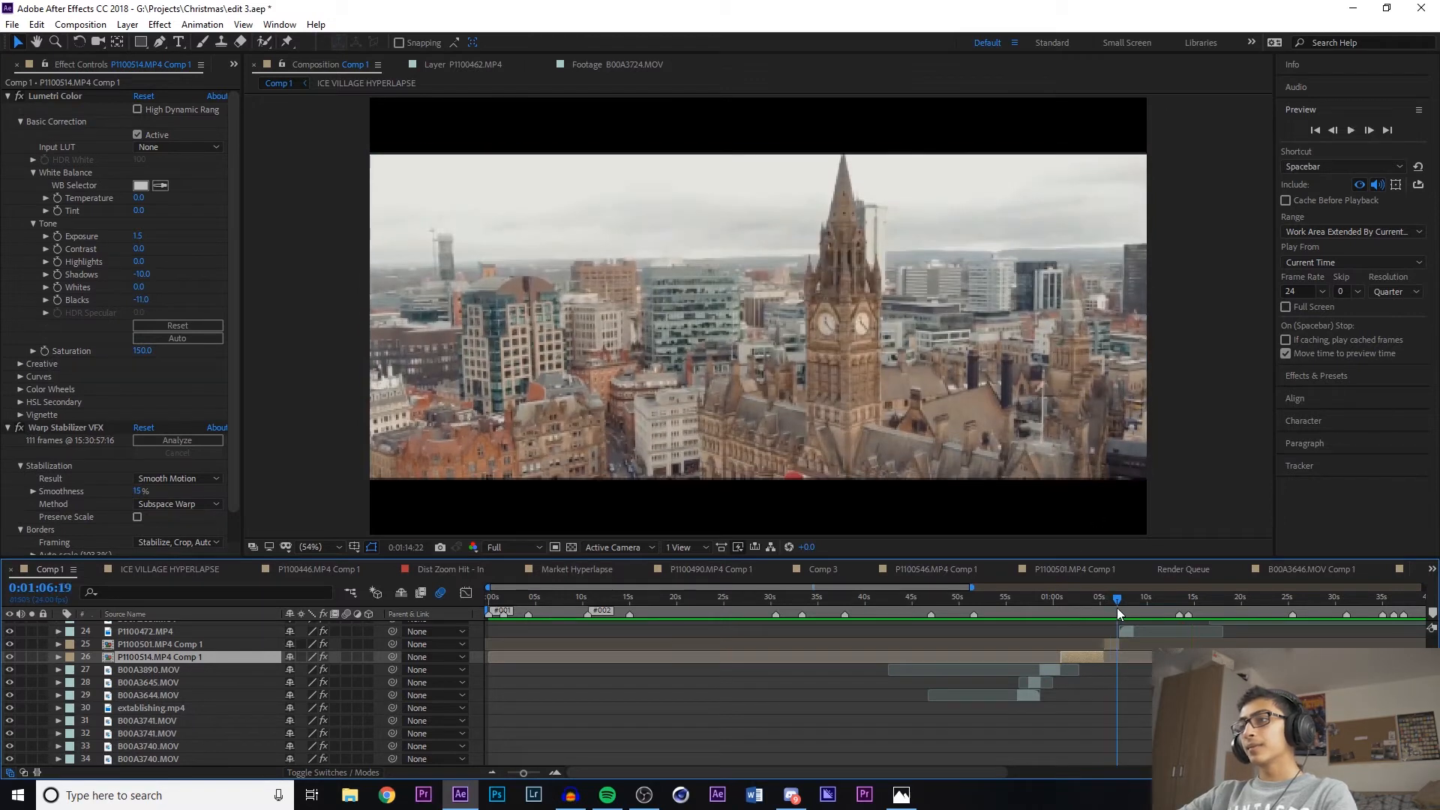
pyautogui.press('space')
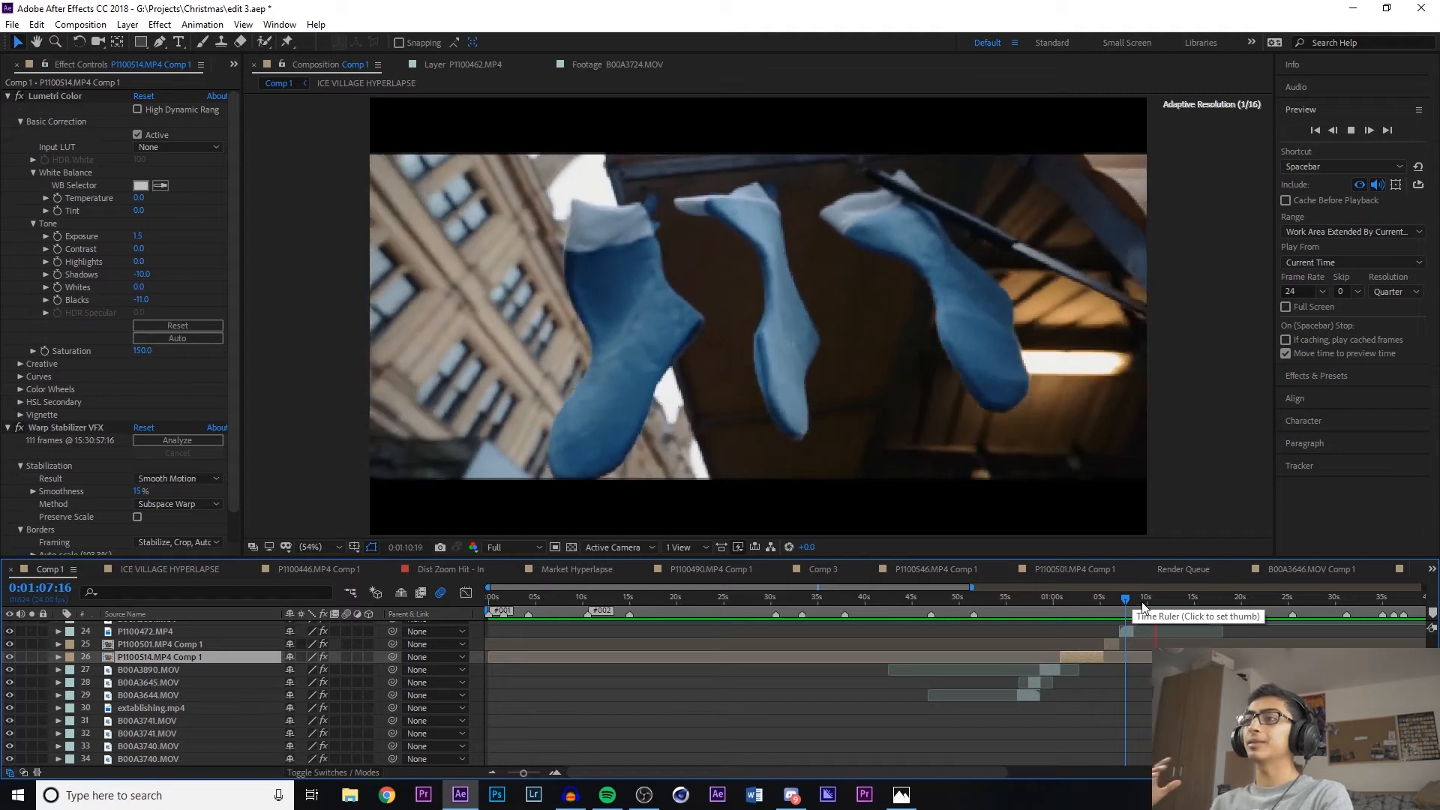
pyautogui.press('space')
pyautogui.press('space')
pyautogui.press('space')
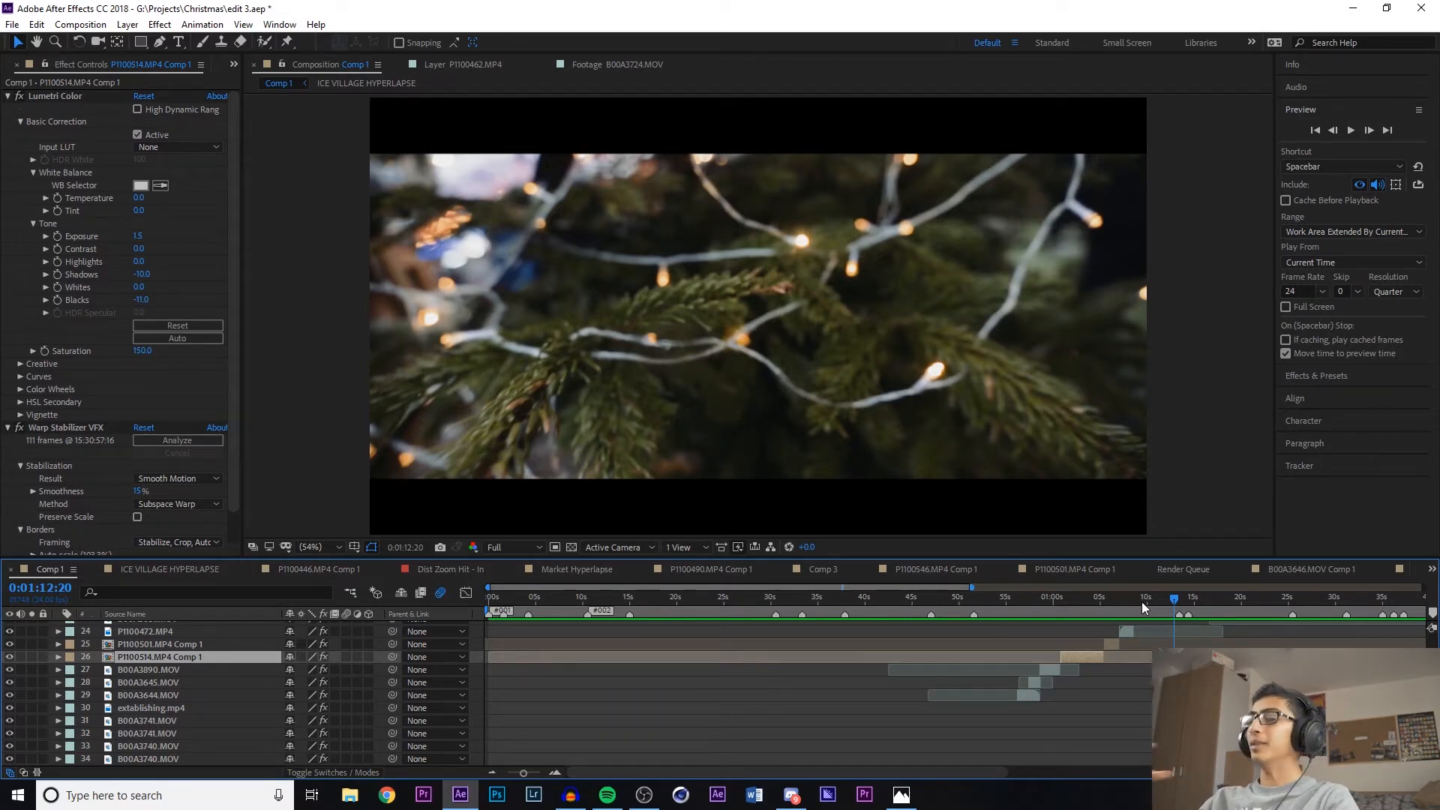
pyautogui.press('space')
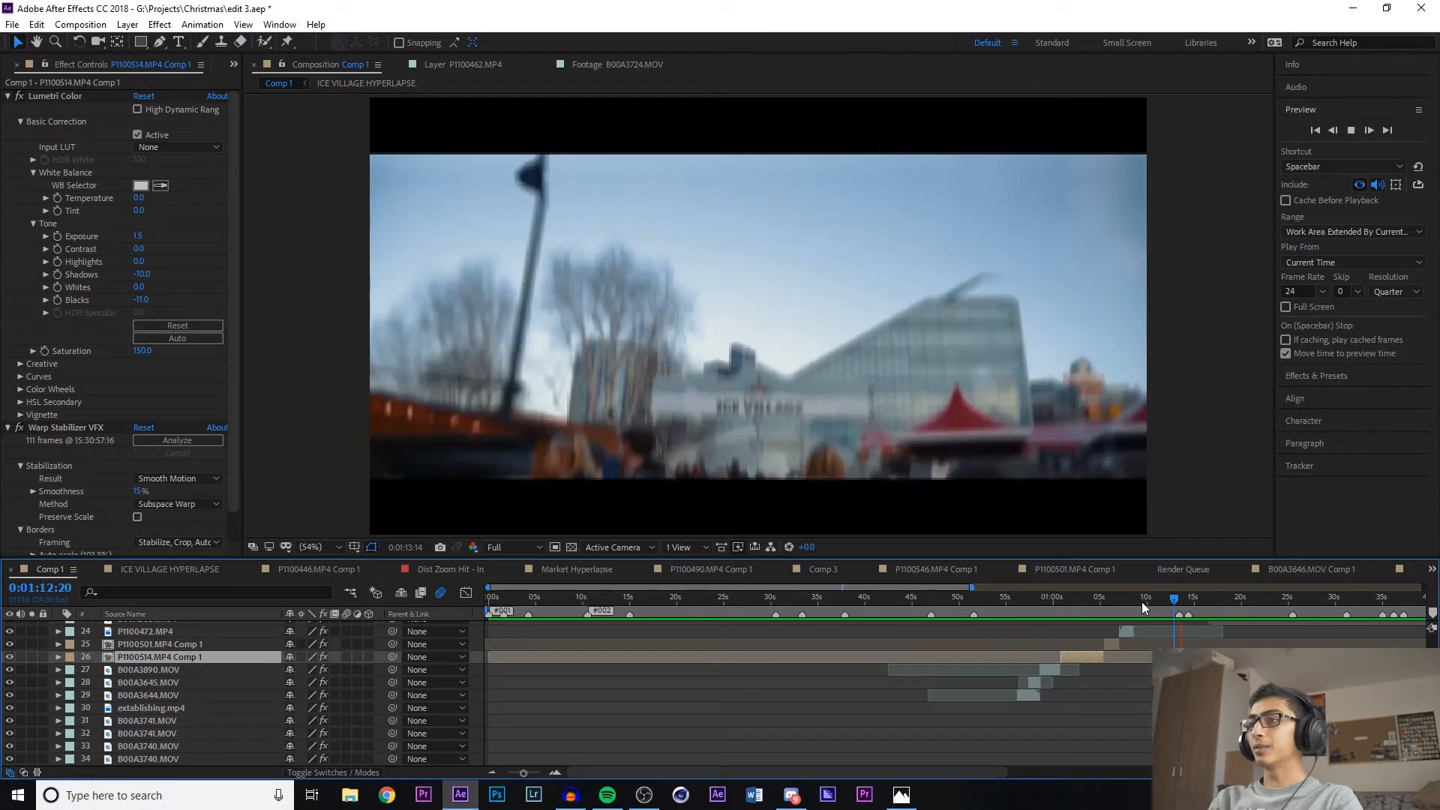
# Scrub from 0:01:09:10 into the tree lights shot, and select the Cam Short - Top layer to inspect its transition around 0:01:13:04
pyautogui.click(1142, 601)
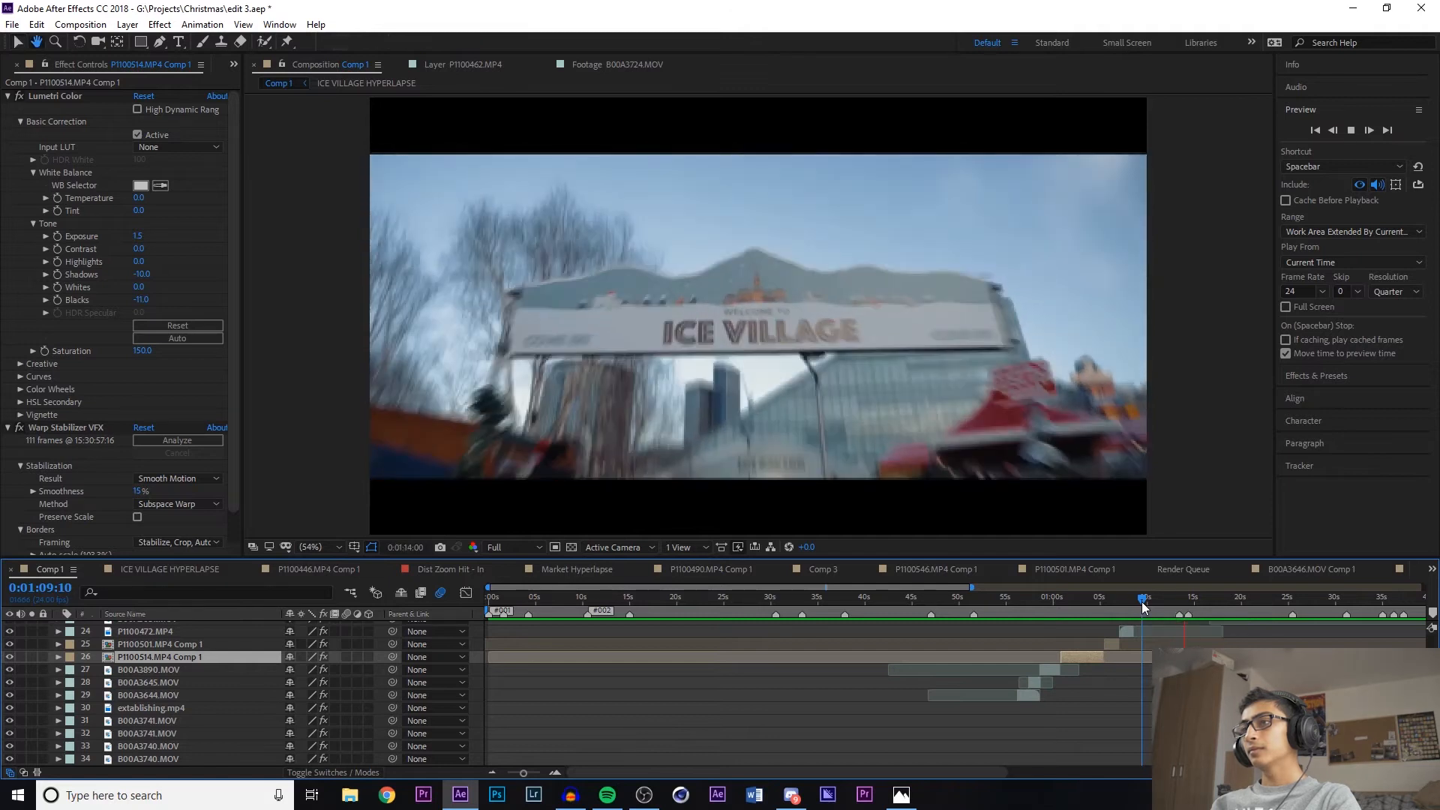
pyautogui.moveTo(1142, 602); pyautogui.dragTo(1169, 600)
pyautogui.scroll(10, 1172, 603)
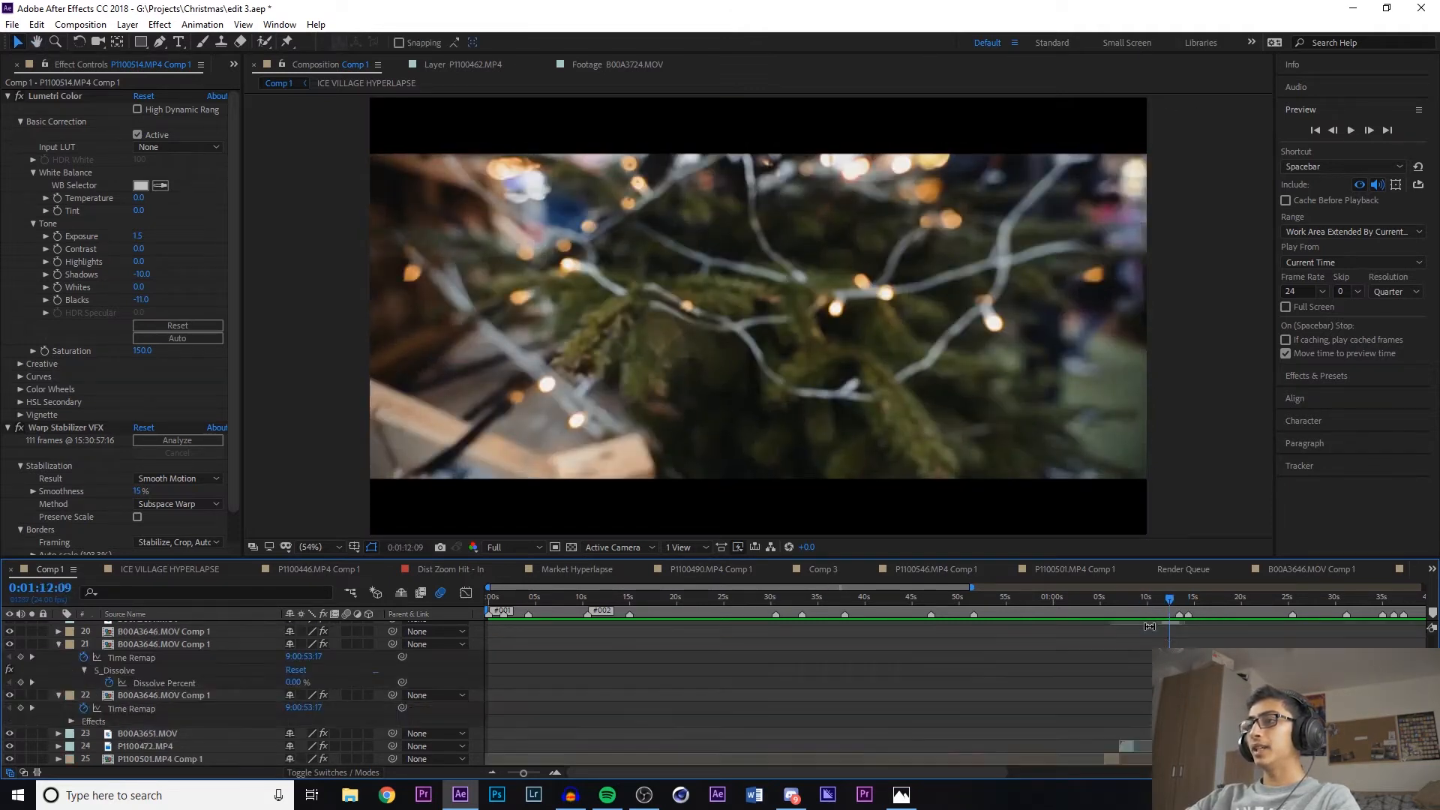
pyautogui.scroll(-3, 1178, 598)
pyautogui.moveTo(1171, 603); pyautogui.dragTo(1173, 602)
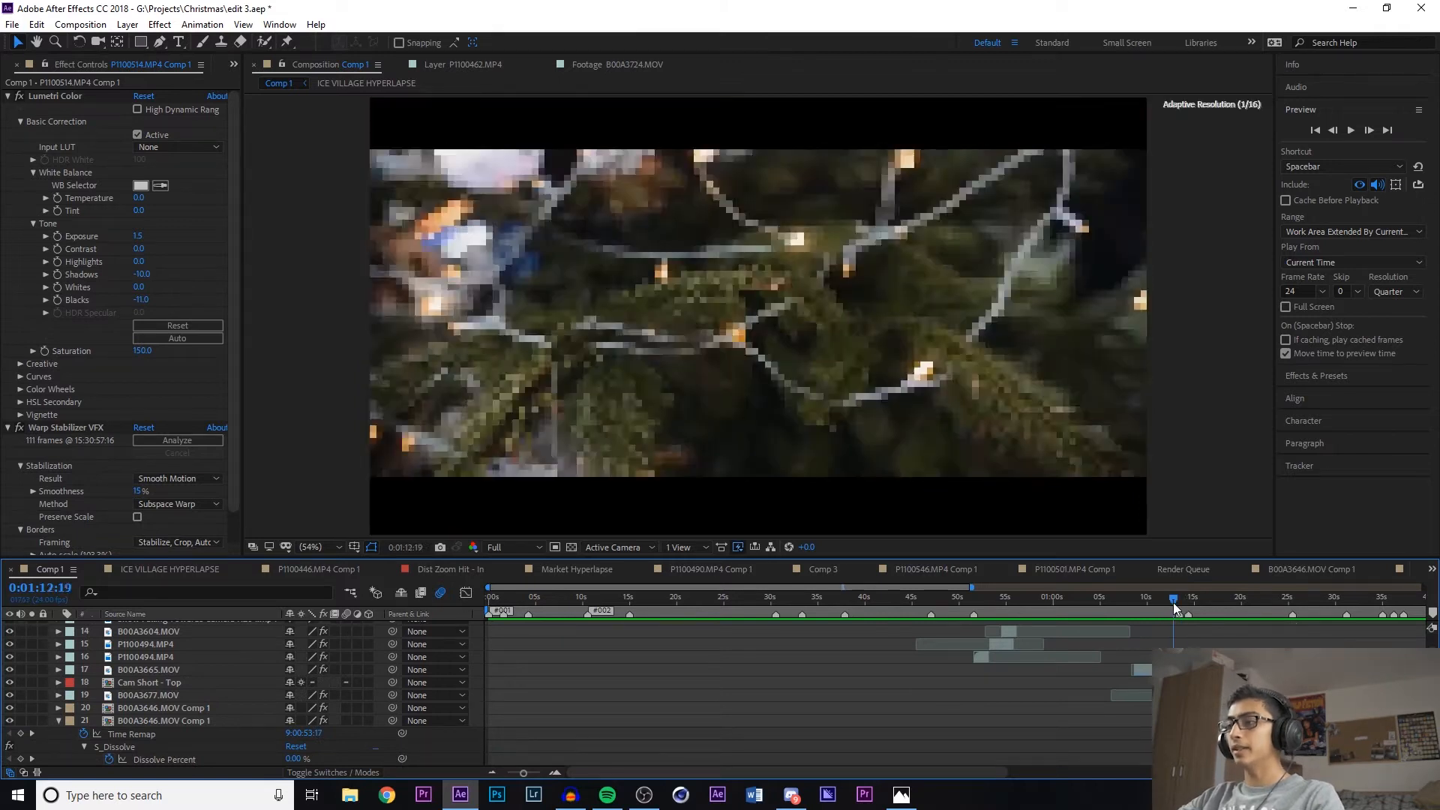
pyautogui.click(1131, 695)
pyautogui.click(1181, 683)
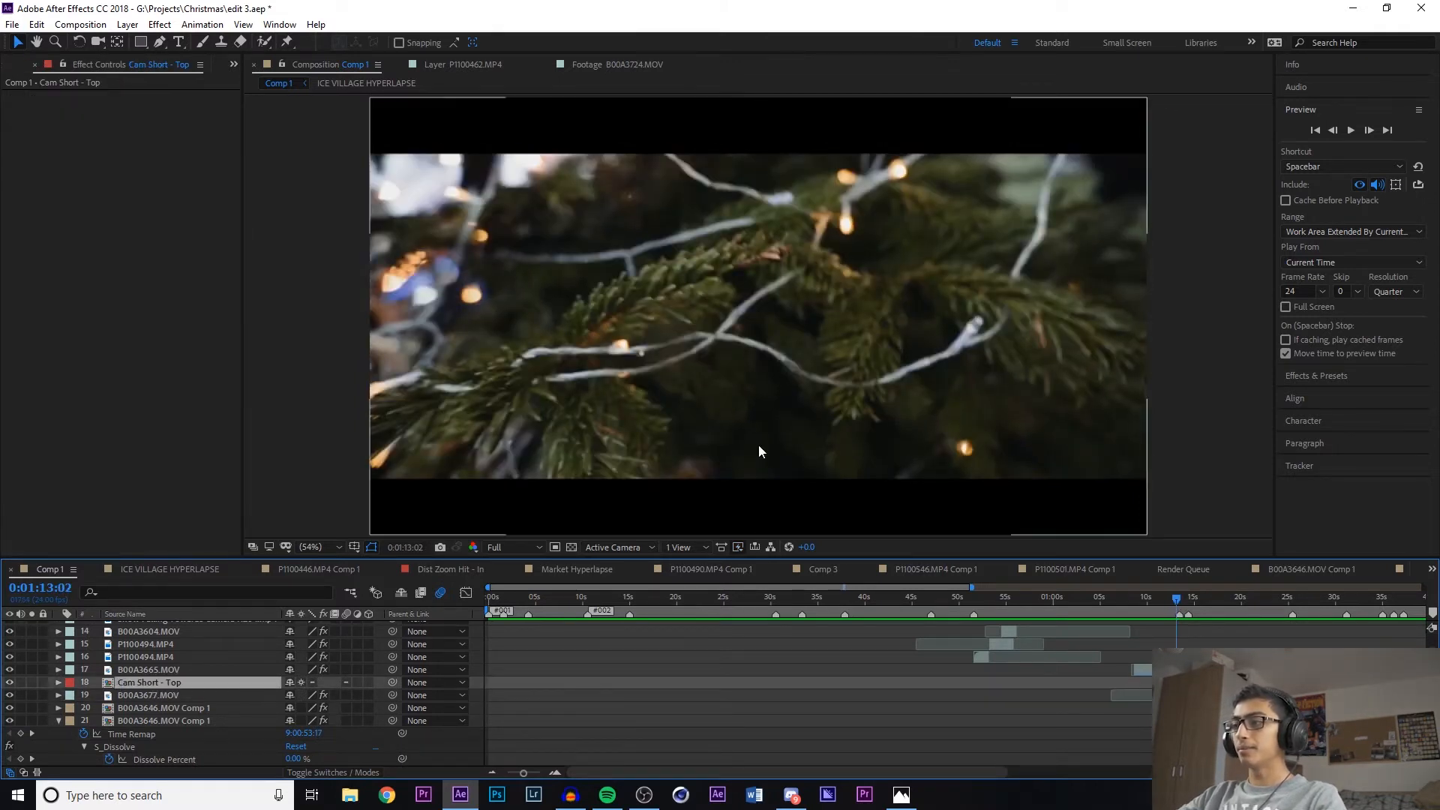
pyautogui.moveTo(1181, 598); pyautogui.dragTo(1176, 597)
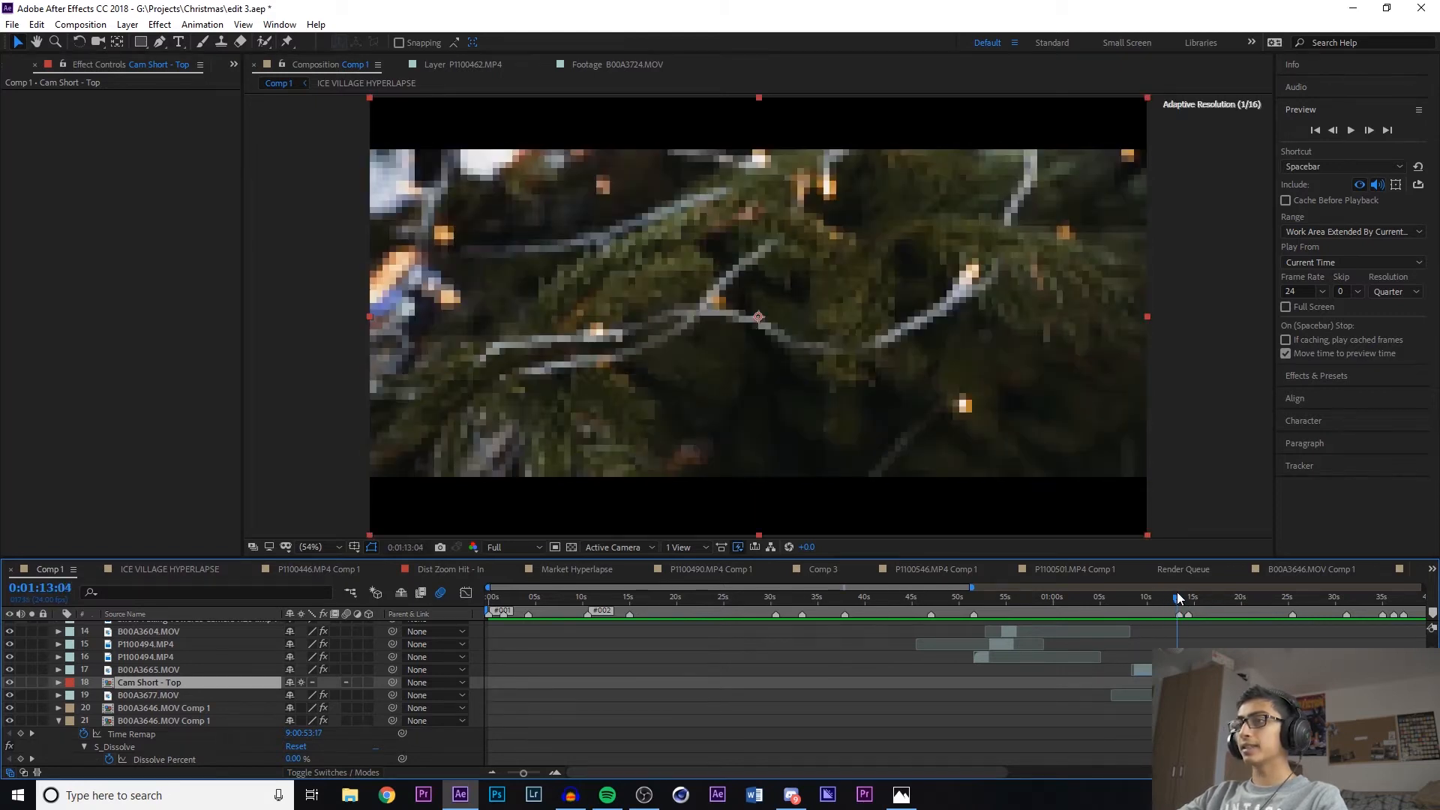
# Scrub the tree lights shot between 0:01:13:00 and 0:01:12:07, and preview its lead-in from the stockings shot at 0:01:11:00
pyautogui.click(1193, 716)
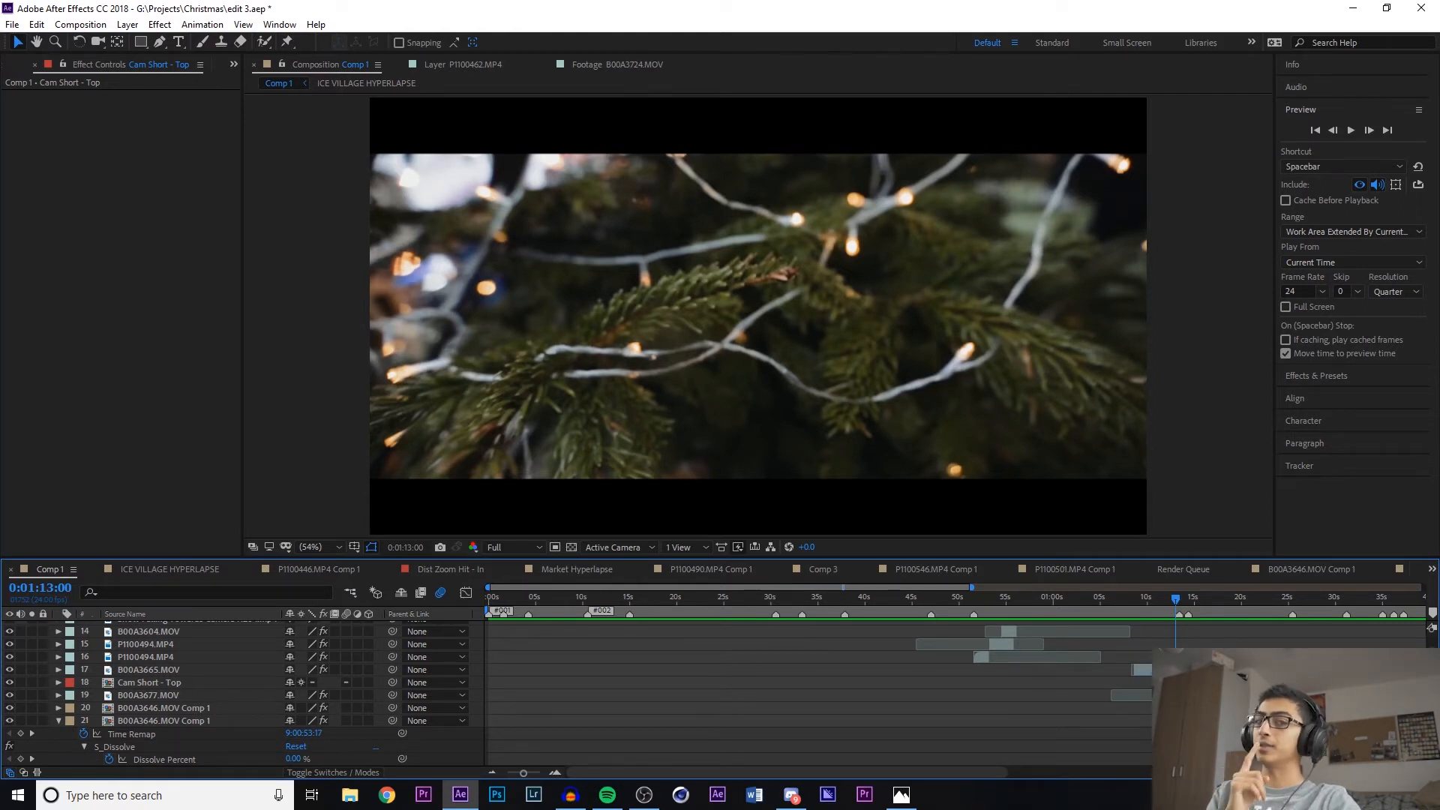
pyautogui.moveTo(1172, 596); pyautogui.dragTo(1168, 598)
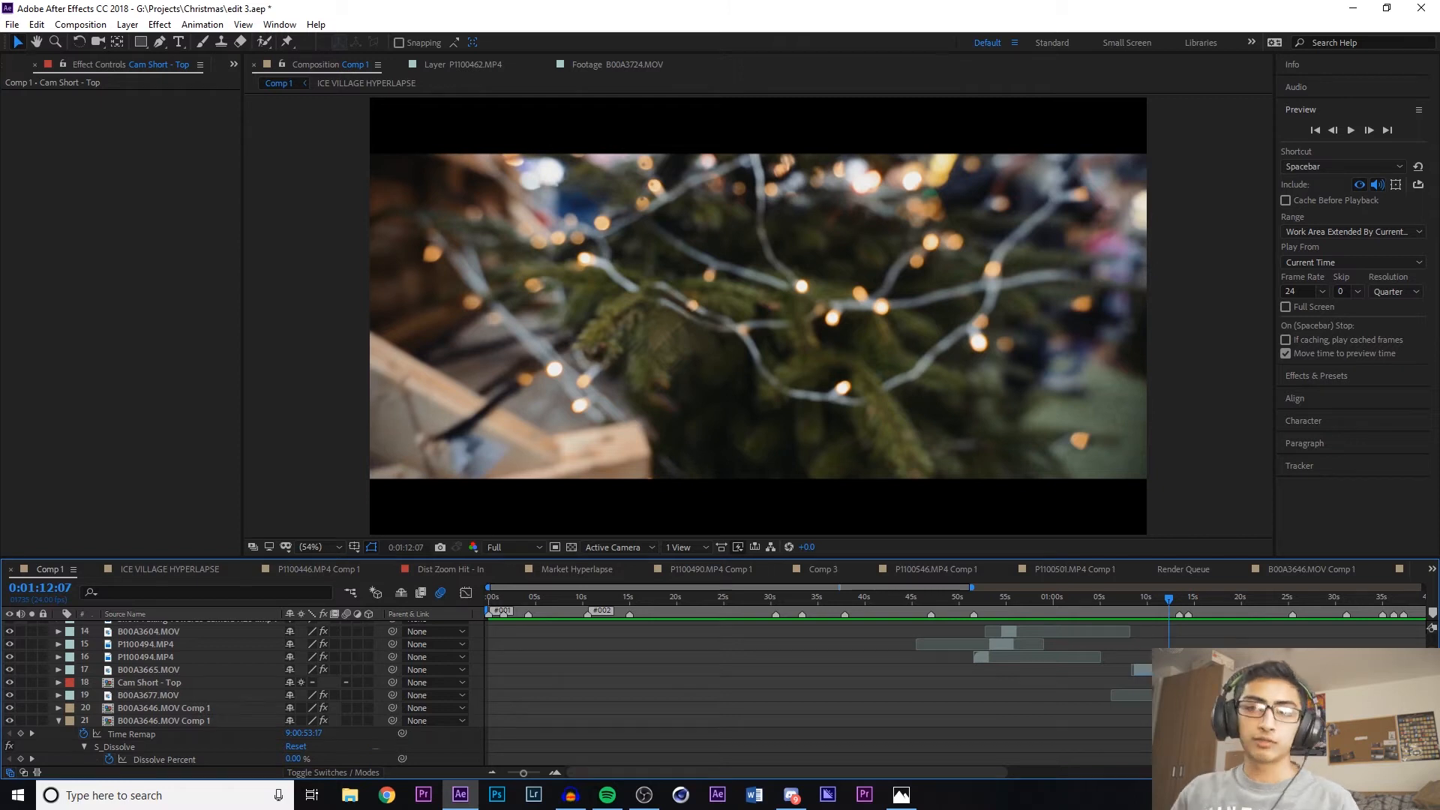
pyautogui.moveTo(1169, 598); pyautogui.dragTo(1172, 604)
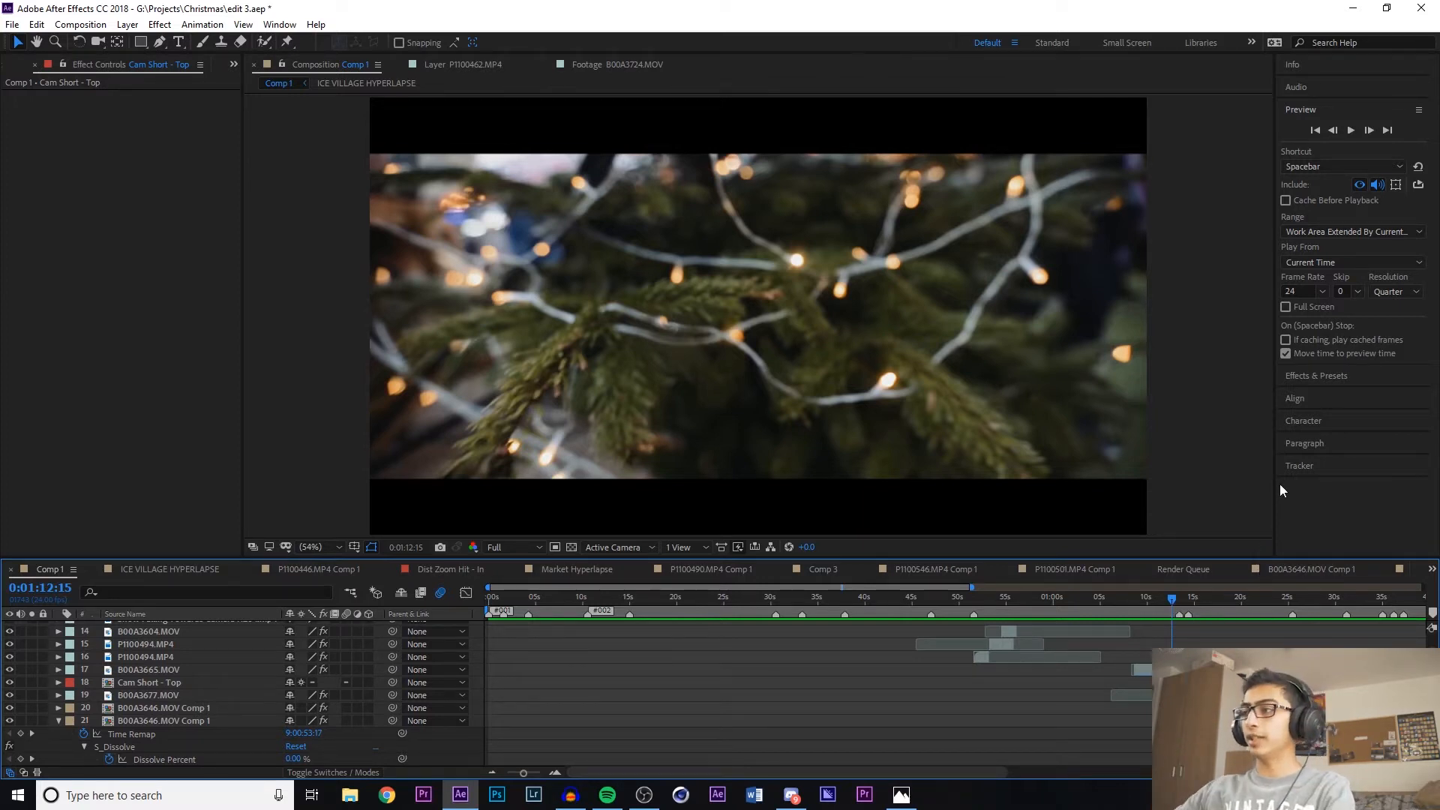
pyautogui.click(1159, 601)
pyautogui.press('space')
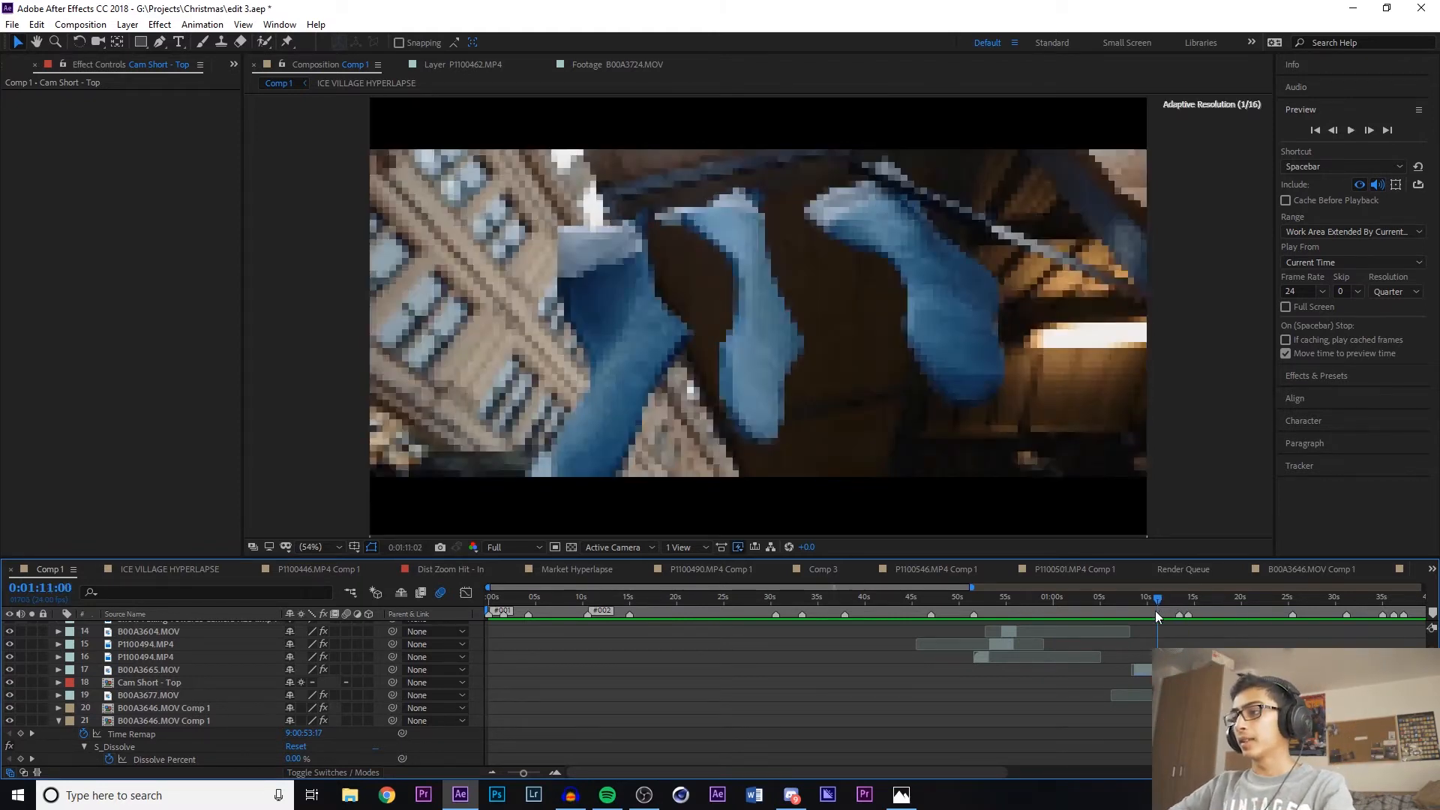
pyautogui.press('space')
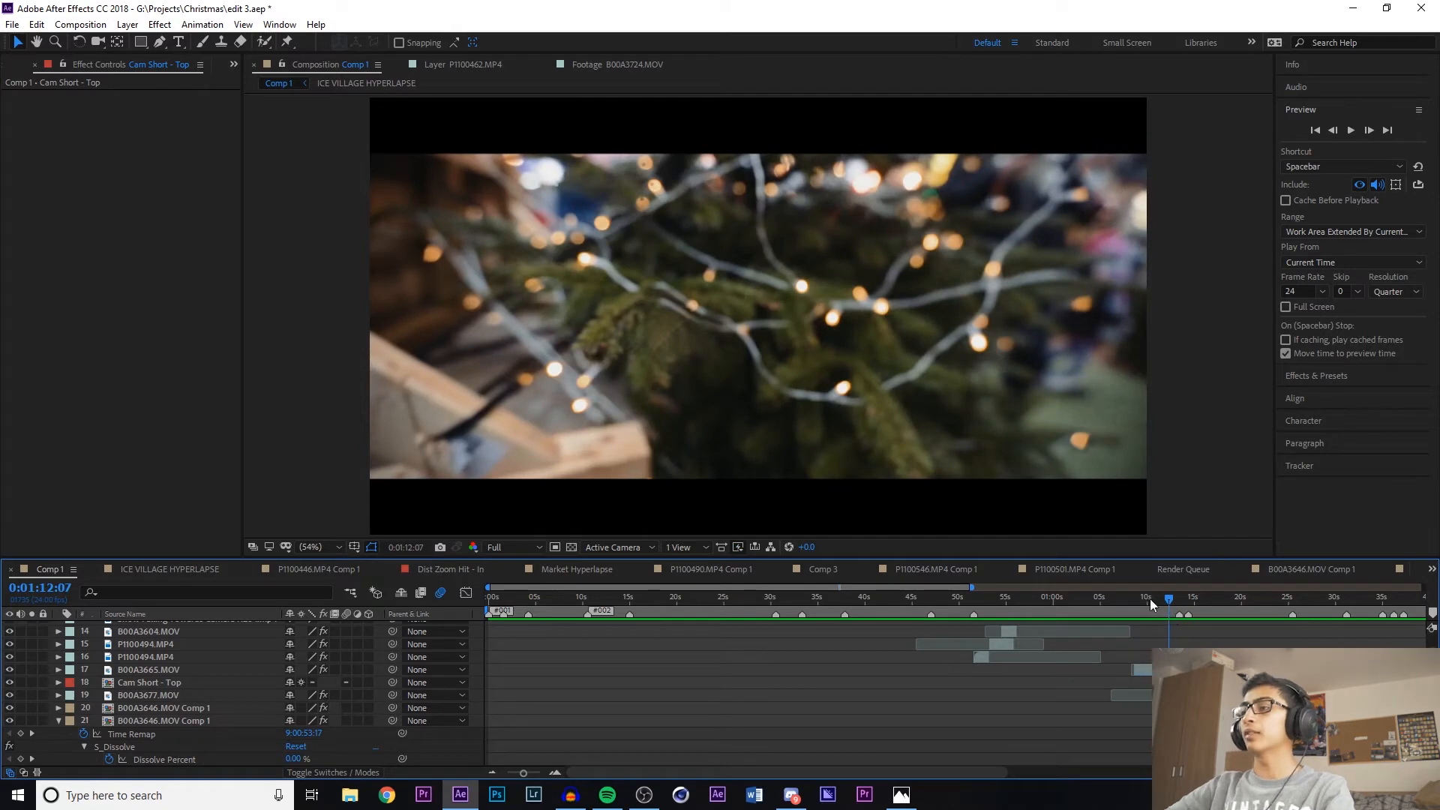
# Hide the Cam Short - Top layer at 0:01:13:10 to show the tree lights shot without its transition
pyautogui.click(1176, 597)
pyautogui.moveTo(1176, 597); pyautogui.dragTo(1179, 597)
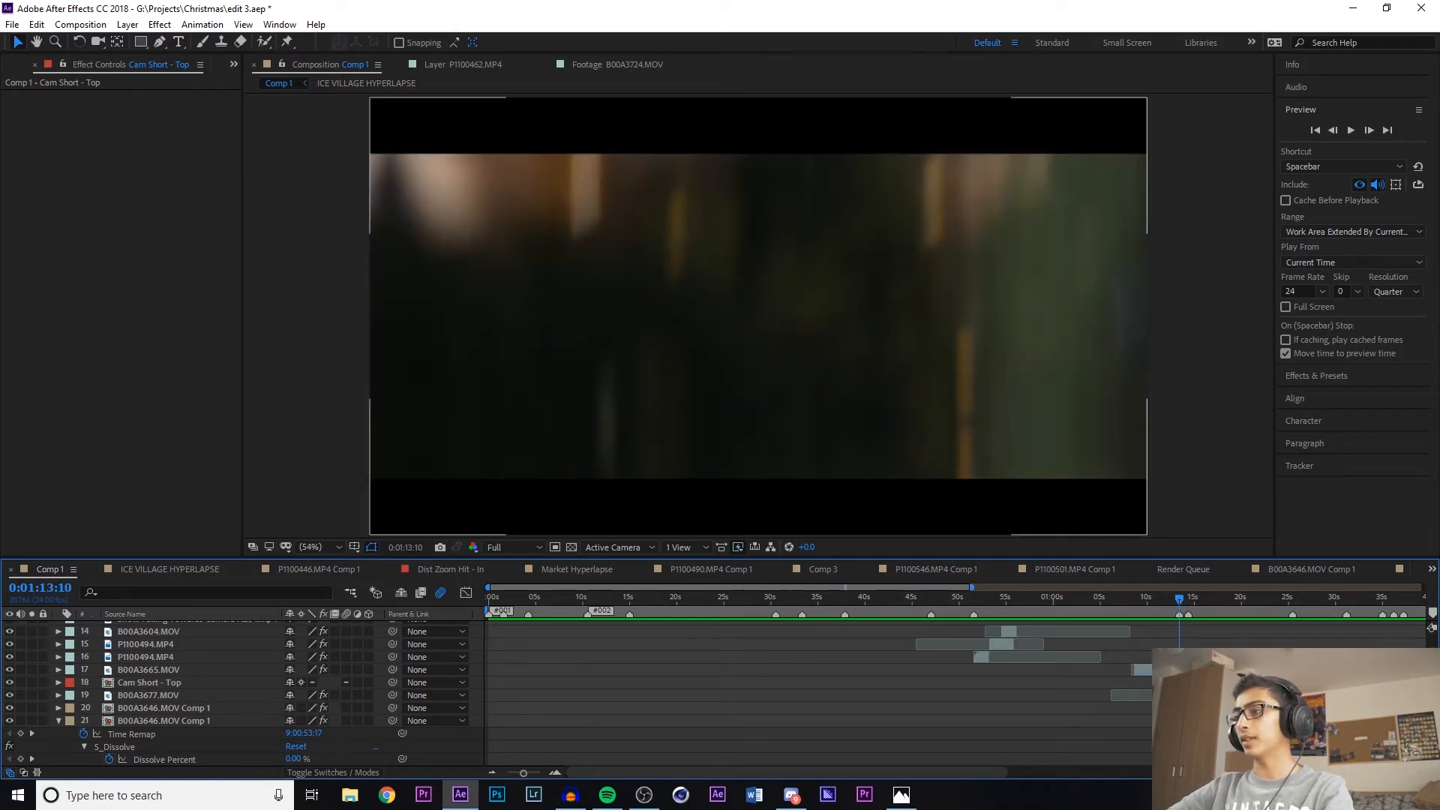
pyautogui.click(1180, 683)
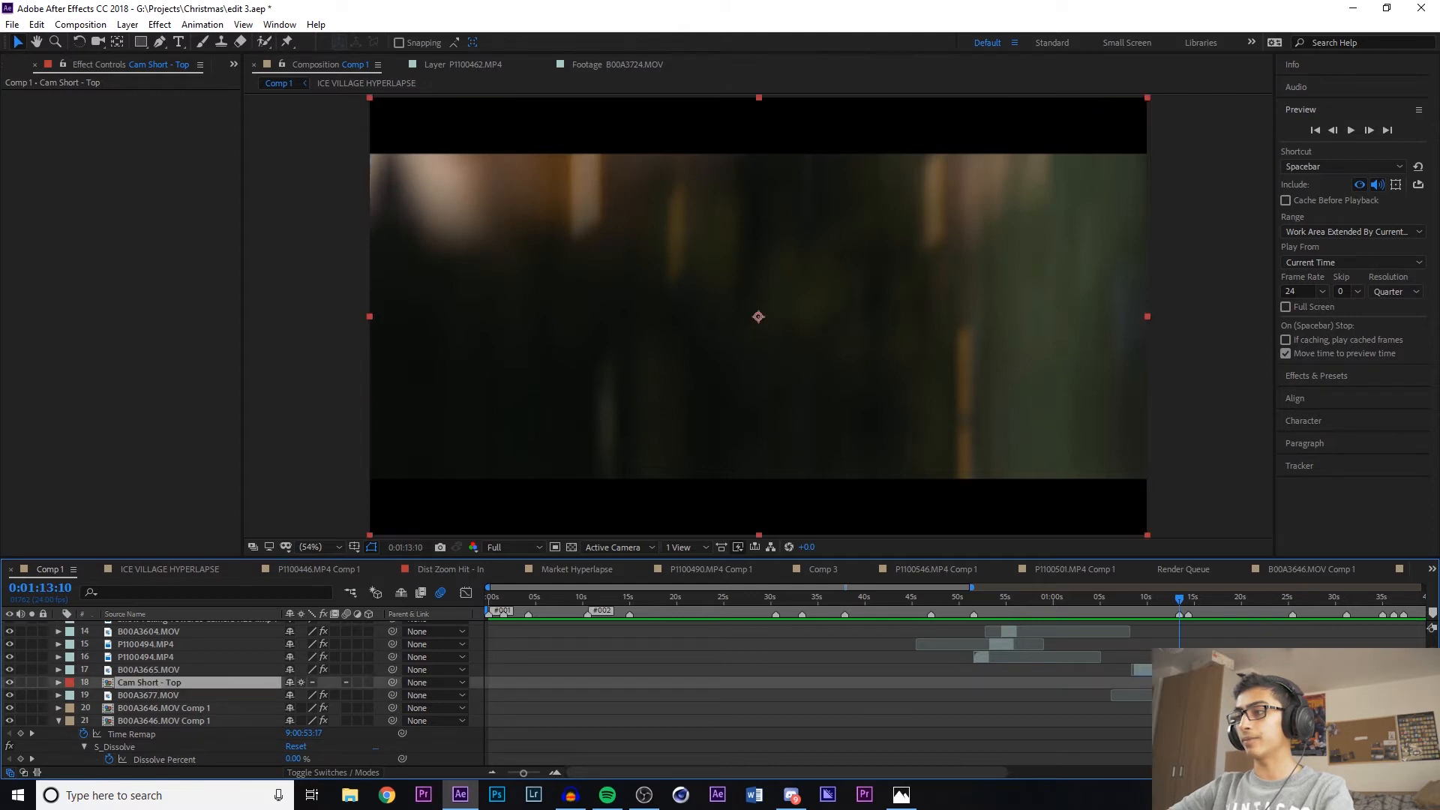
pyautogui.click(9, 683)
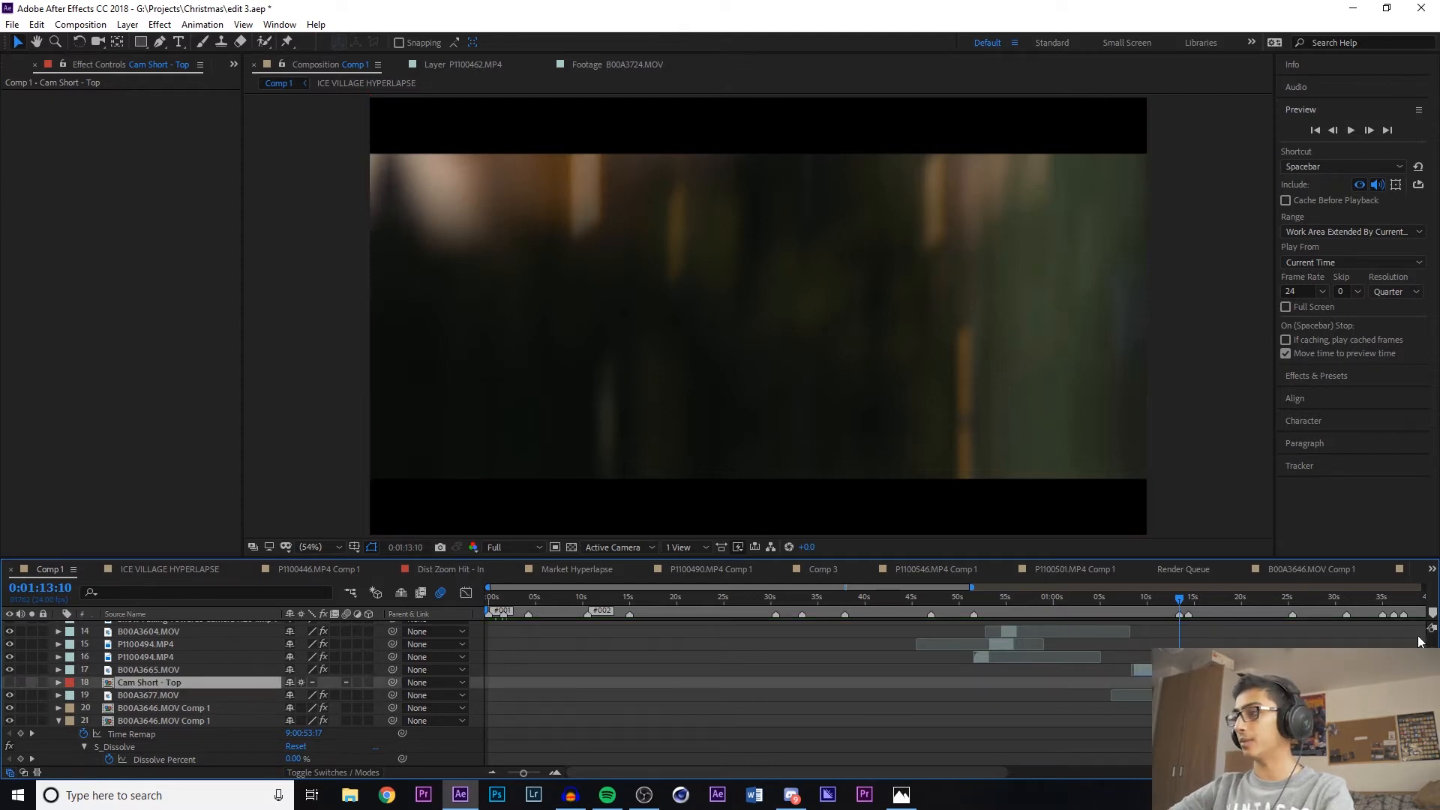
pyautogui.scroll(5, 1431, 632)
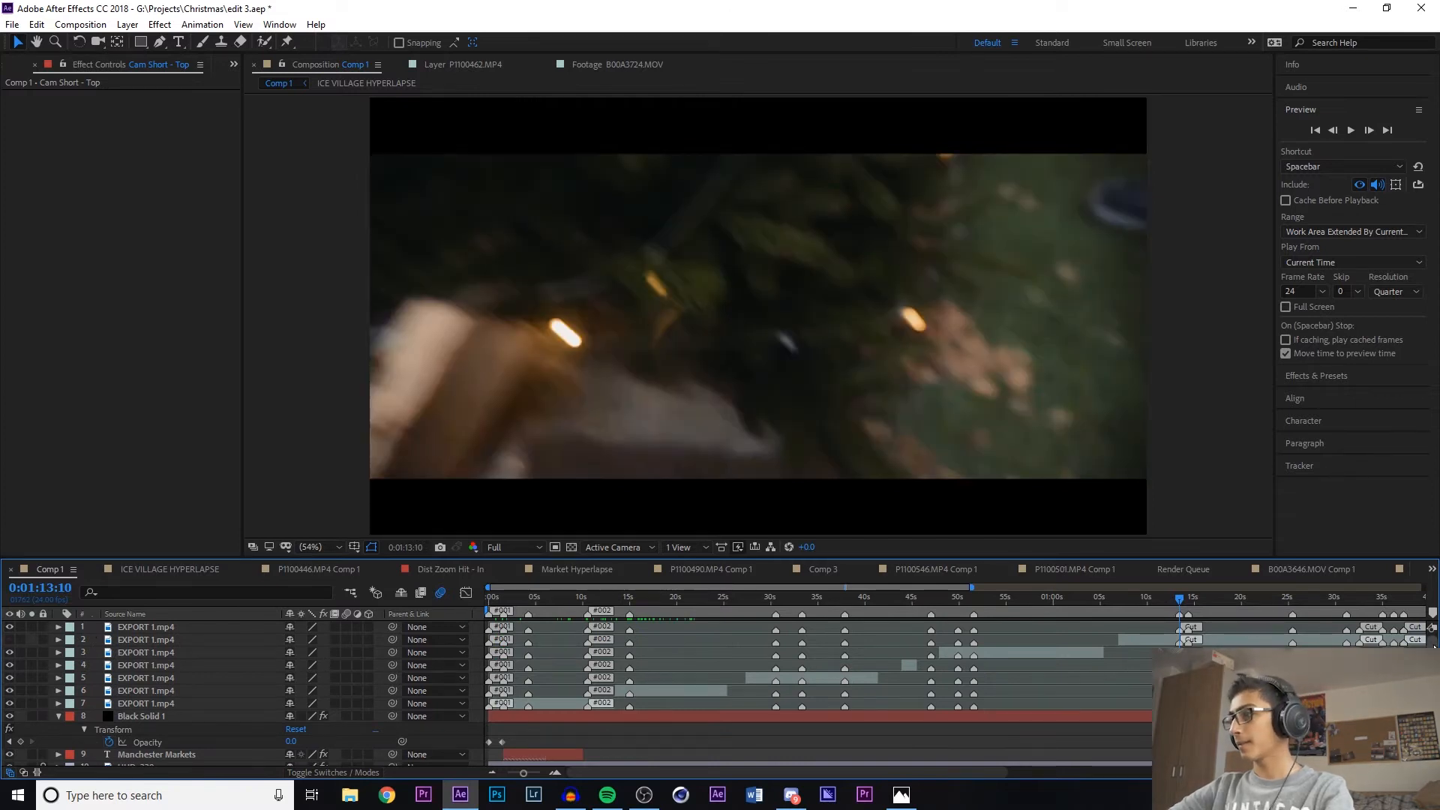
pyautogui.scroll(-20, 1432, 628)
pyautogui.scroll(20, 1432, 628)
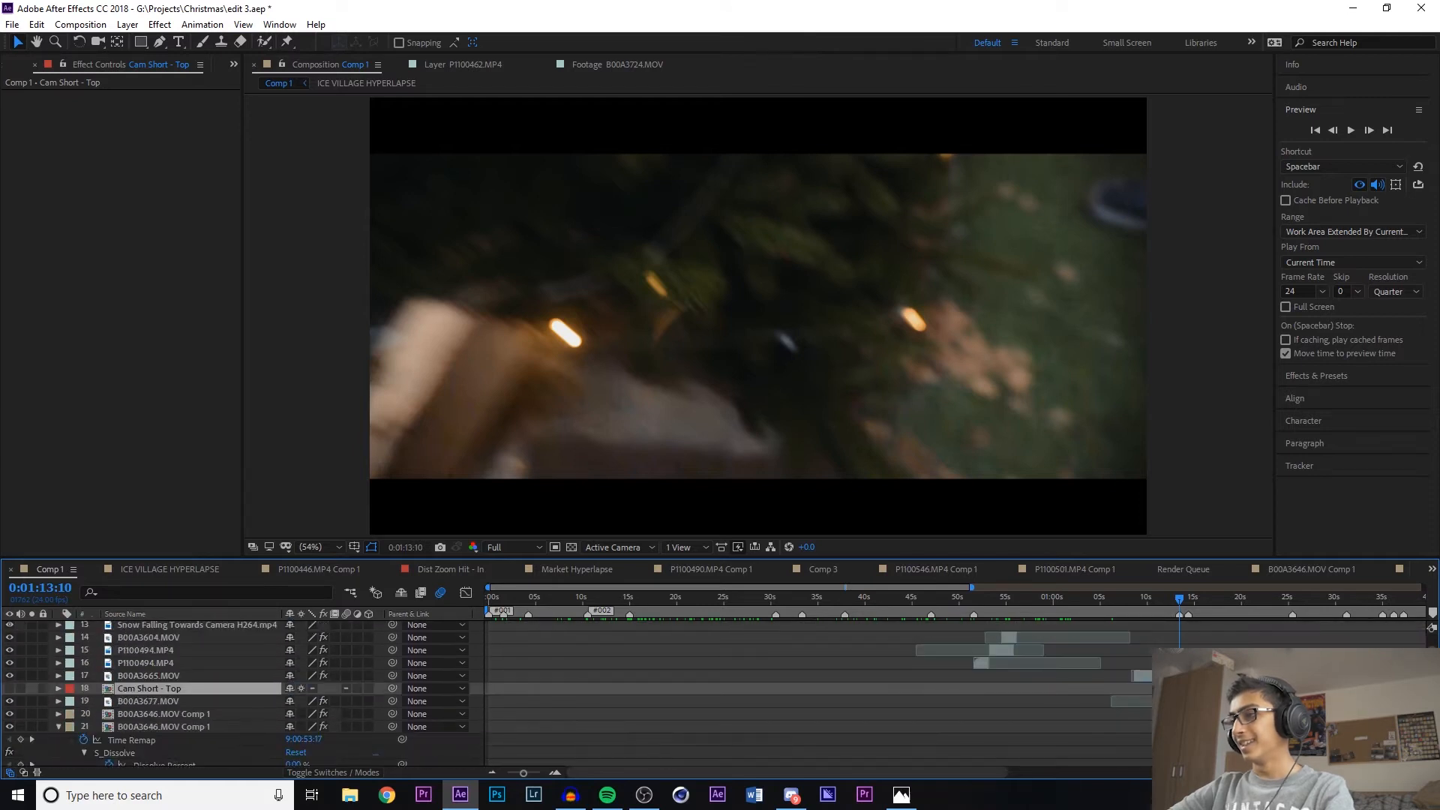
# Preview the cut to Ice Village from 0:01:12:11 without the transition, and scrub through it to 0:01:14:13
pyautogui.click(1172, 605)
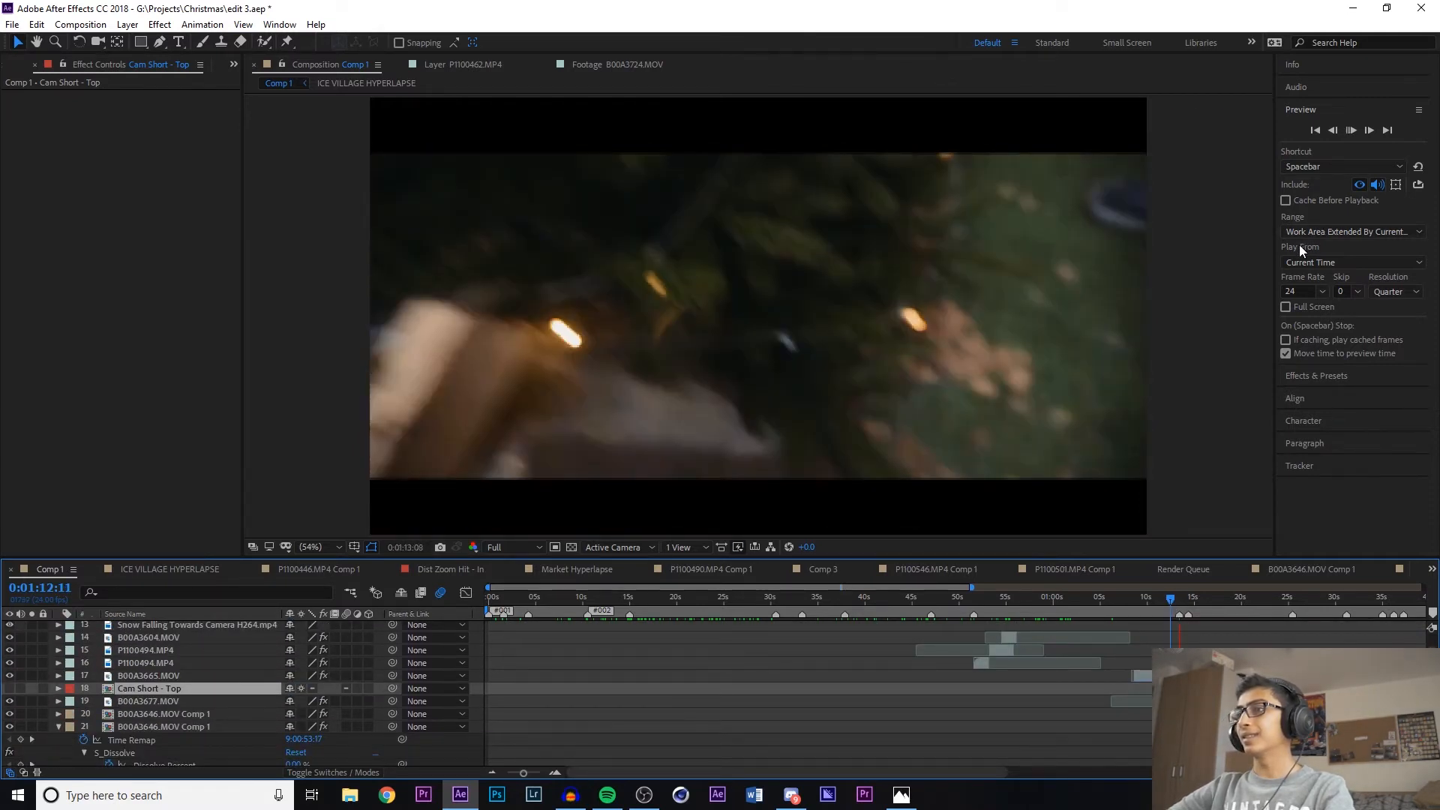
pyautogui.press('space')
pyautogui.moveTo(1164, 607); pyautogui.dragTo(1181, 610)
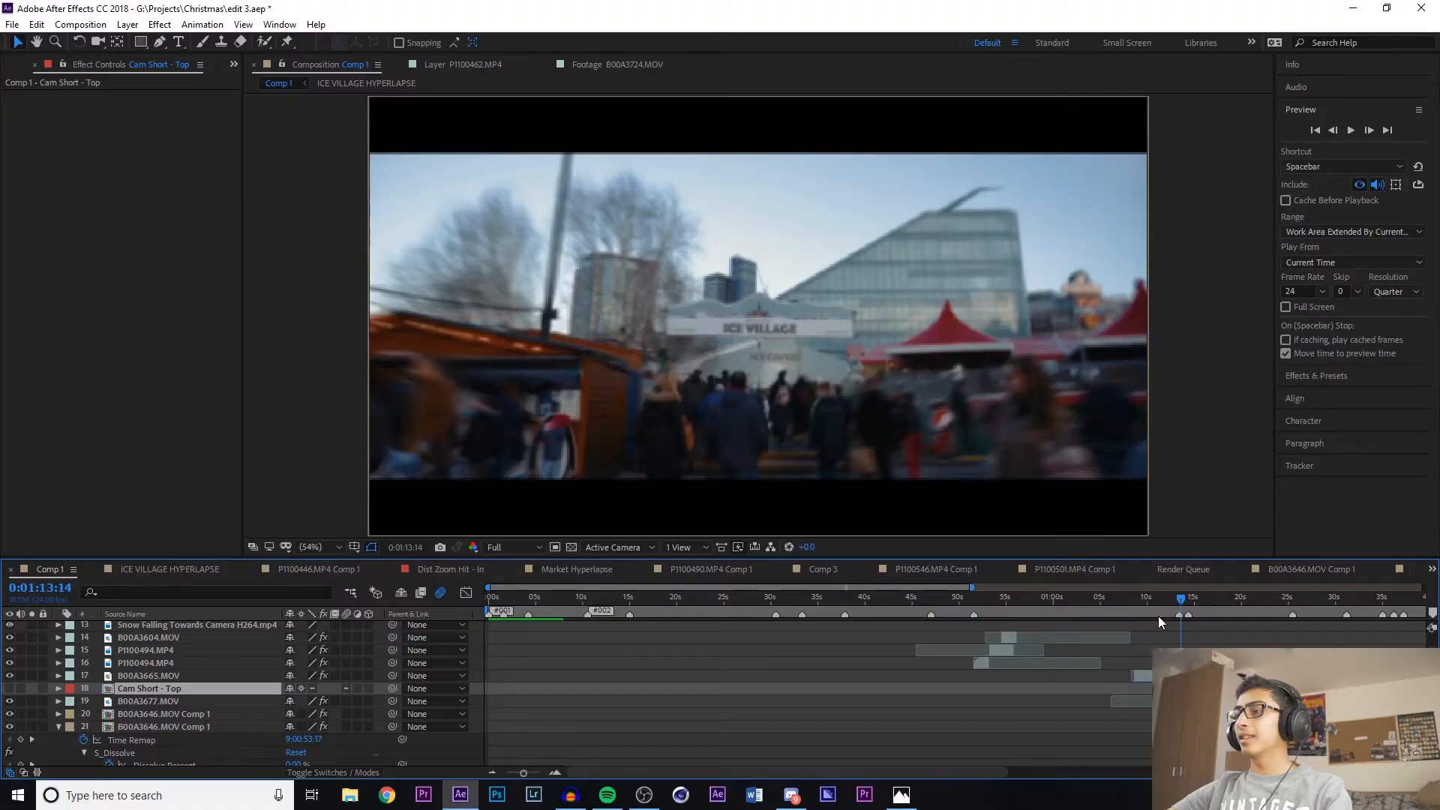
pyautogui.moveTo(1167, 600); pyautogui.dragTo(1192, 606)
pyautogui.press('space')
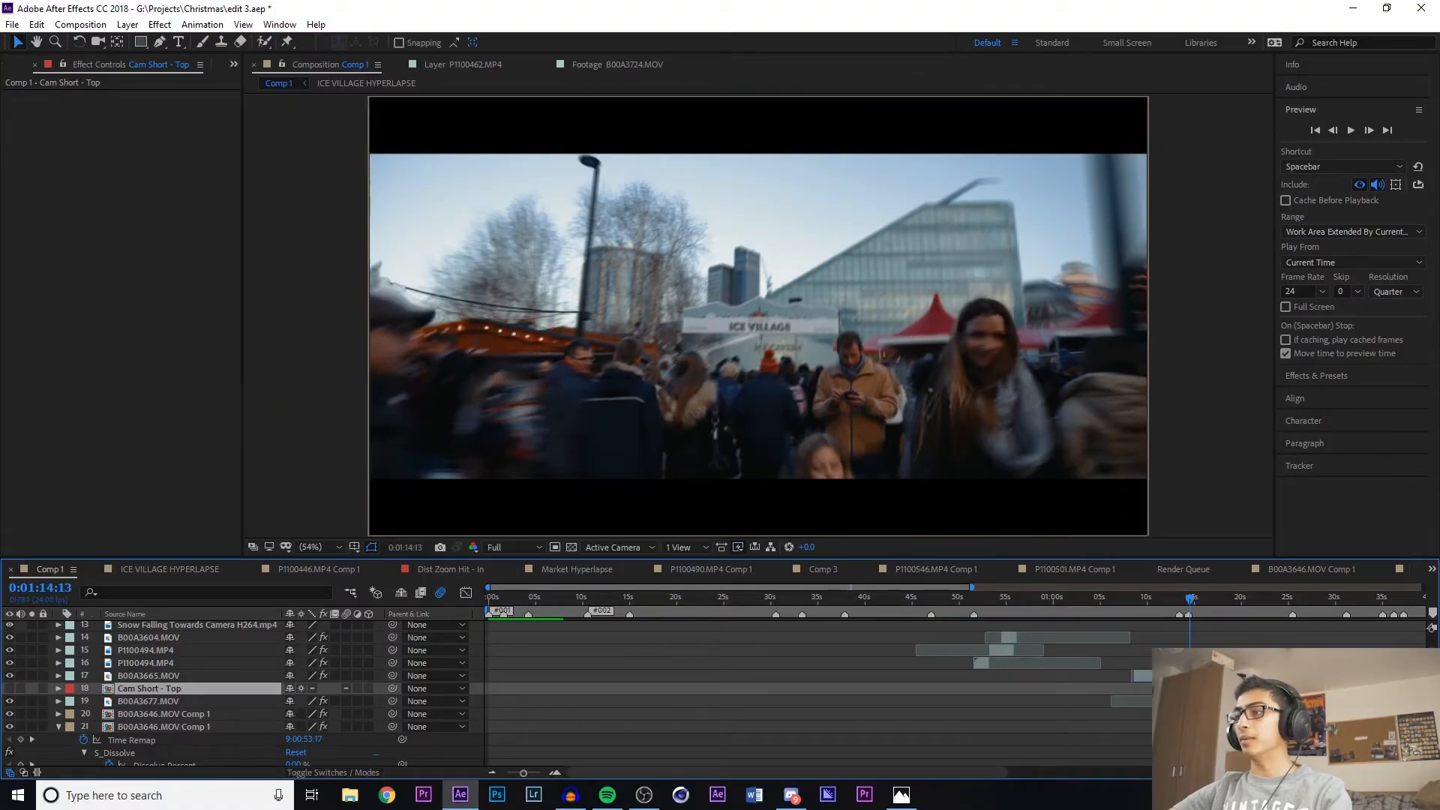
# Move to 0:01:13:16 and turn on the visibility of the topmost EXPORT 1.mp4 layer
pyautogui.click(1180, 598)
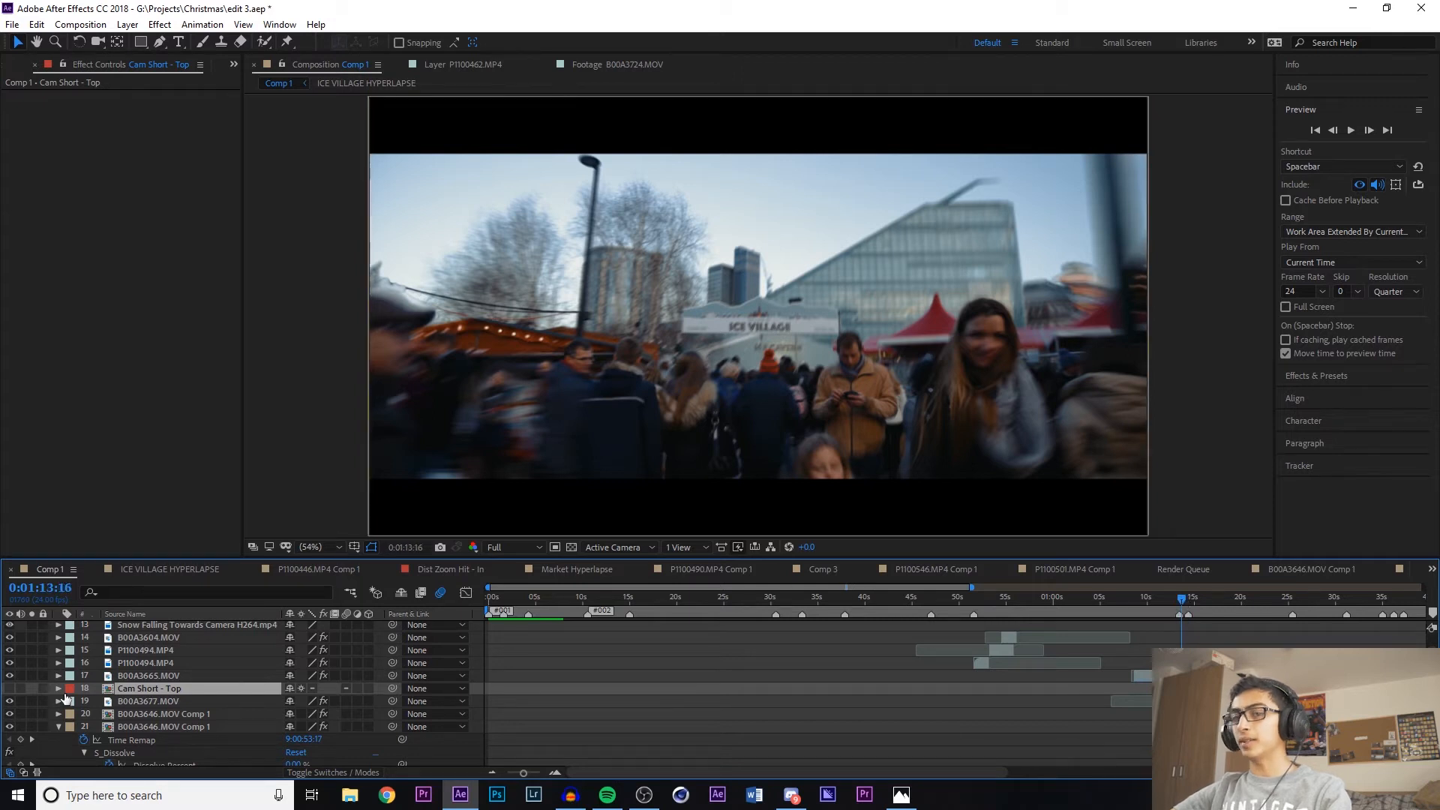
pyautogui.scroll(5, 1109, 668)
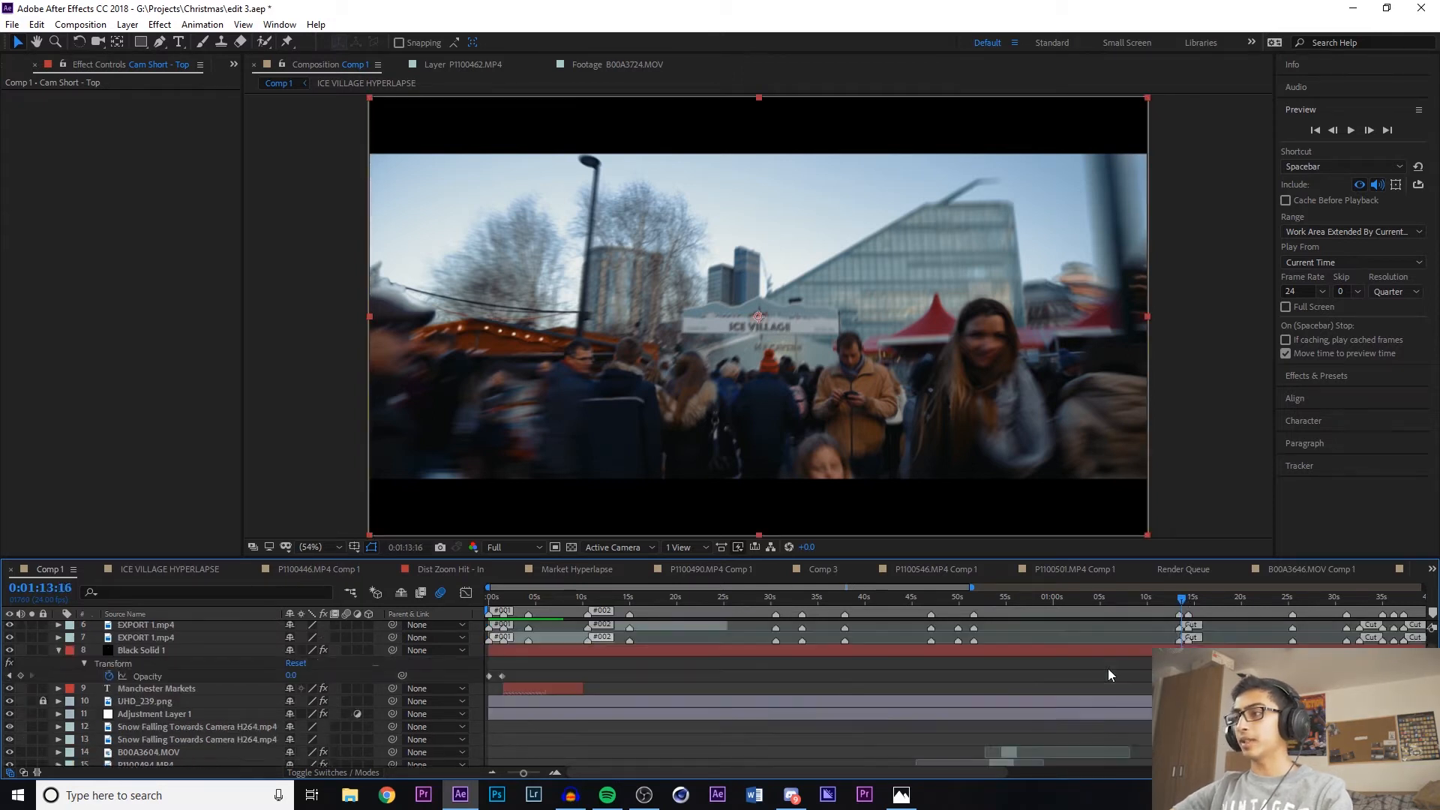
pyautogui.click(10, 627)
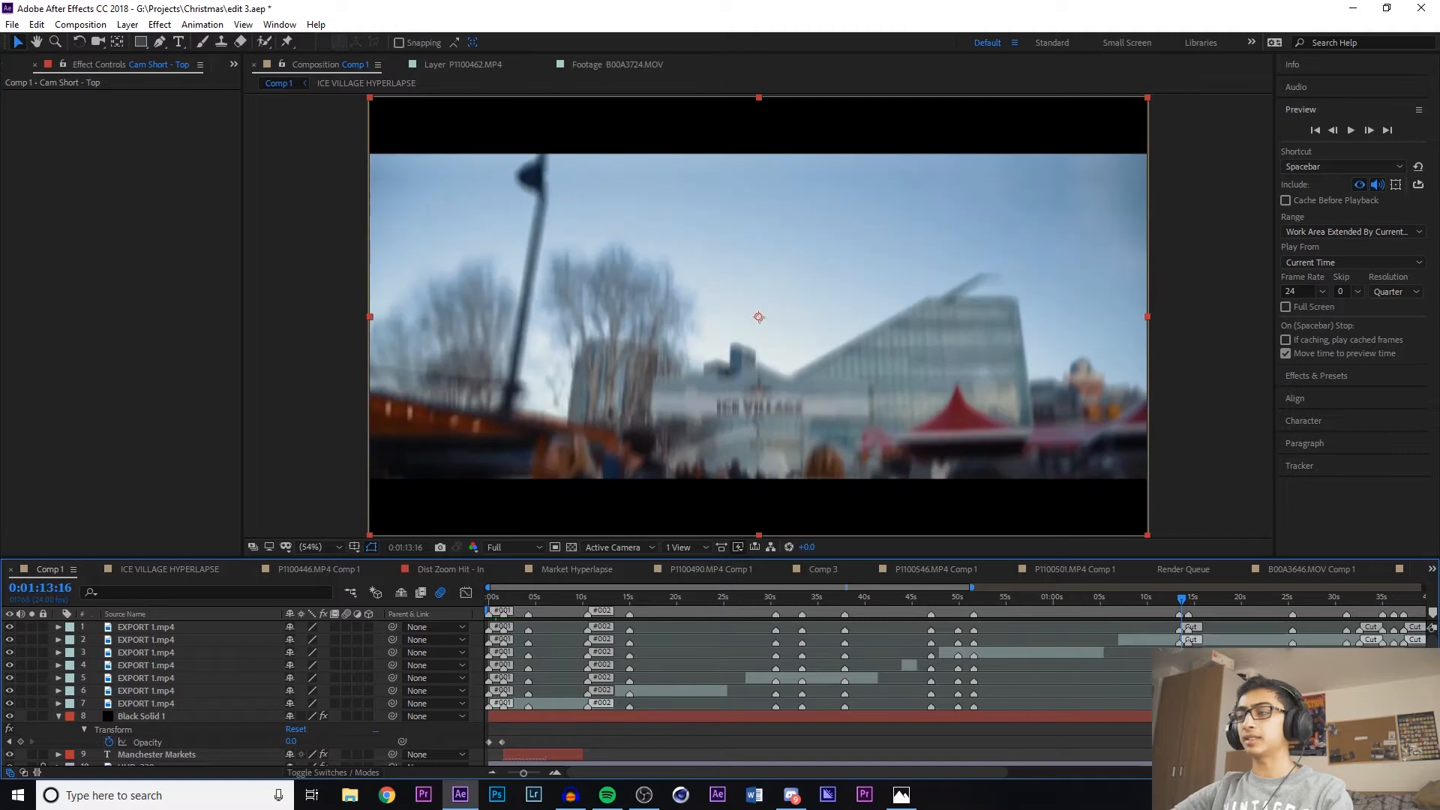
# Preview the transition from the tree lights shot into Ice Village from 0:01:12:09, and scrub to 0:01:13:23
pyautogui.scroll(-6, 577, 694)
pyautogui.click(1170, 598)
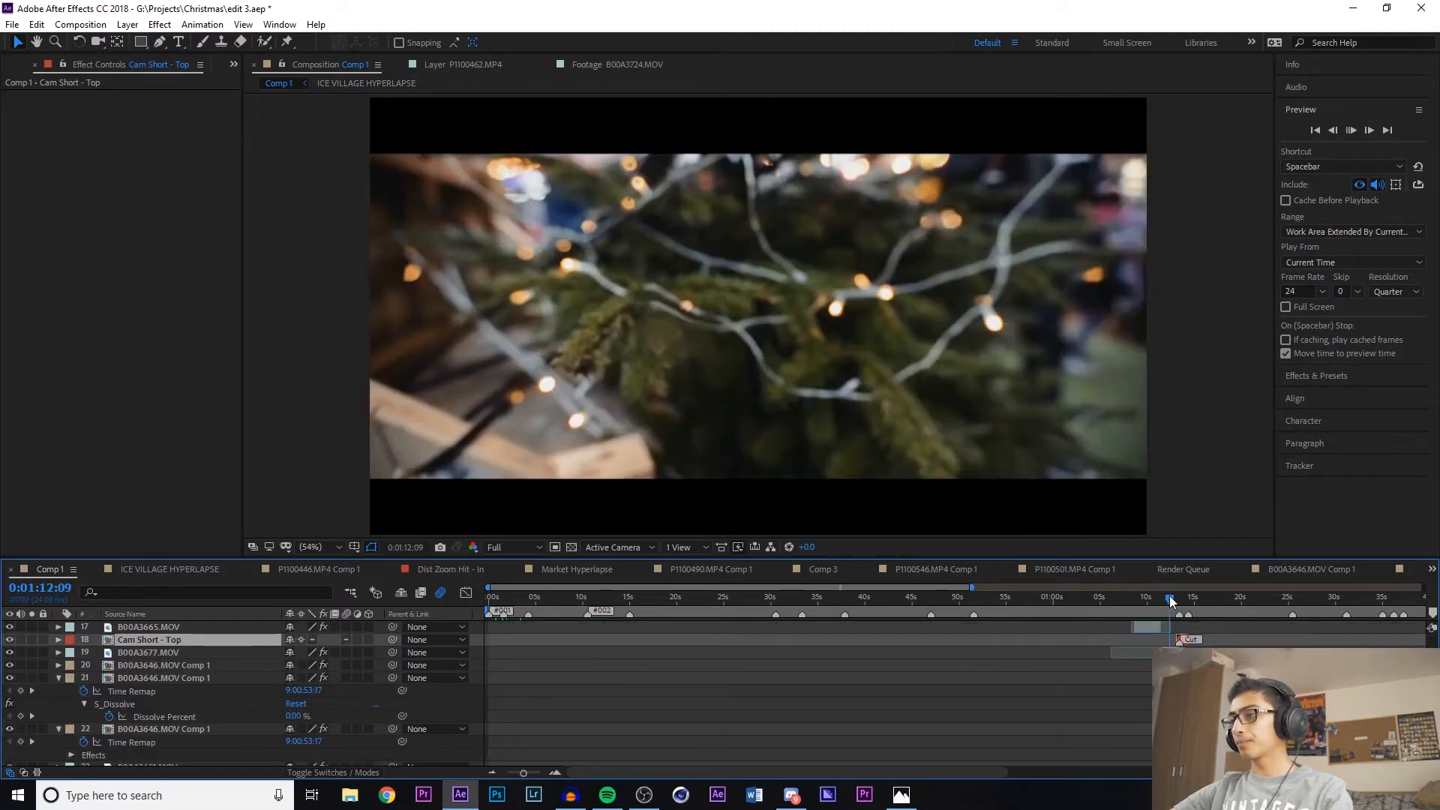
pyautogui.press('space')
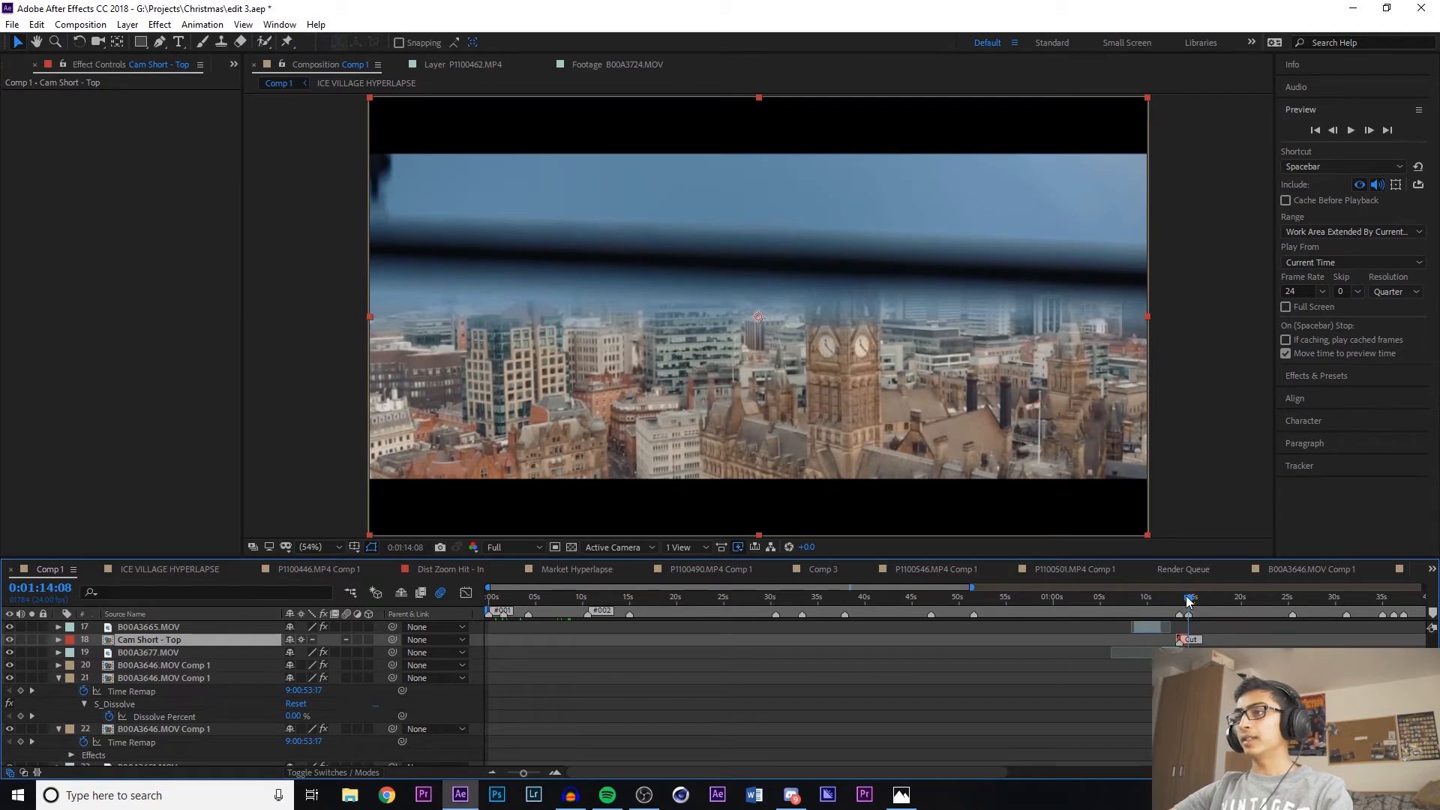
pyautogui.moveTo(1189, 600); pyautogui.dragTo(1185, 602)
pyautogui.scroll(-5, 987, 686)
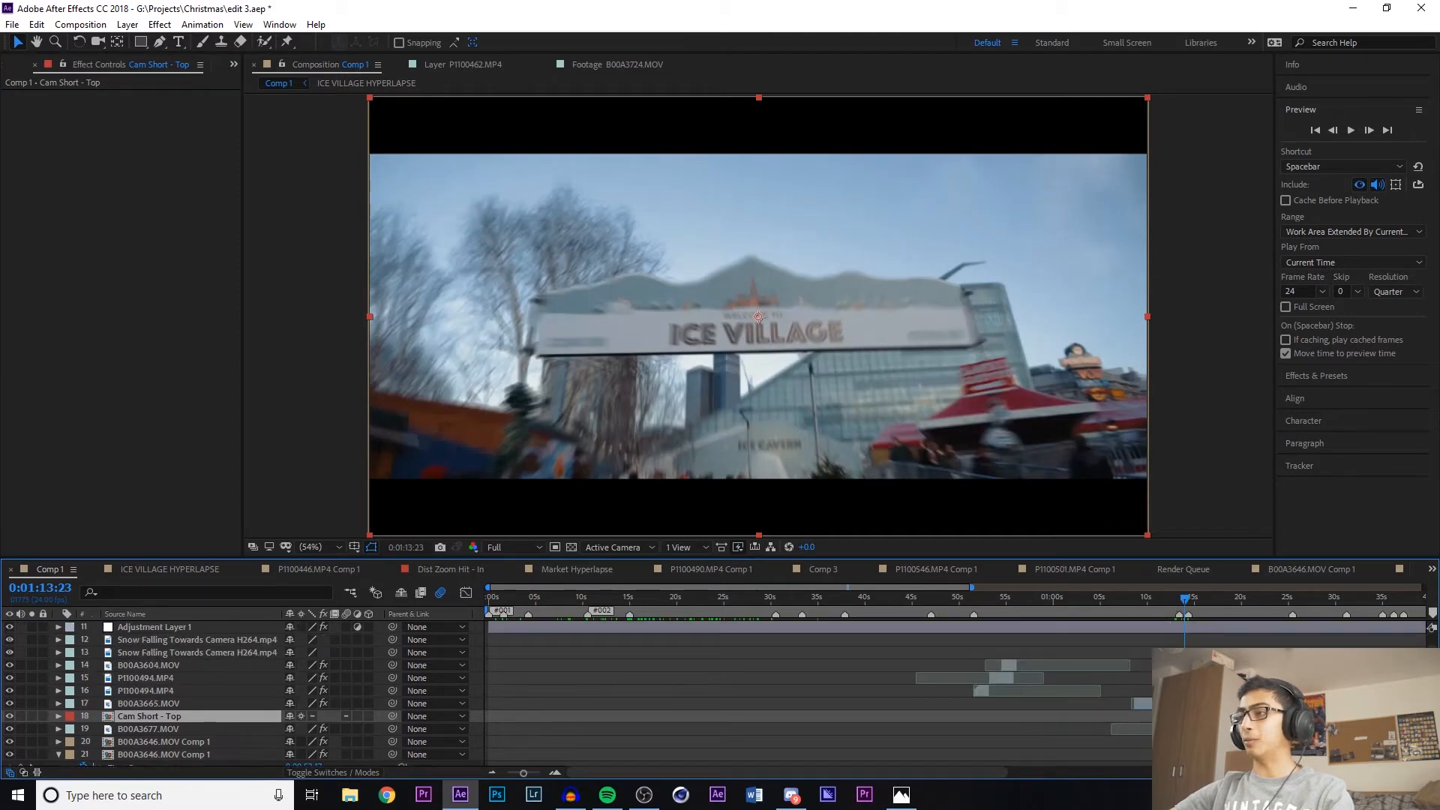
# Preview the wipe from Ice Village to the clock tower shot from 0:01:13:19, and scrub to its mid-wipe frame at 0:01:14:08
pyautogui.scroll(-3, 987, 685)
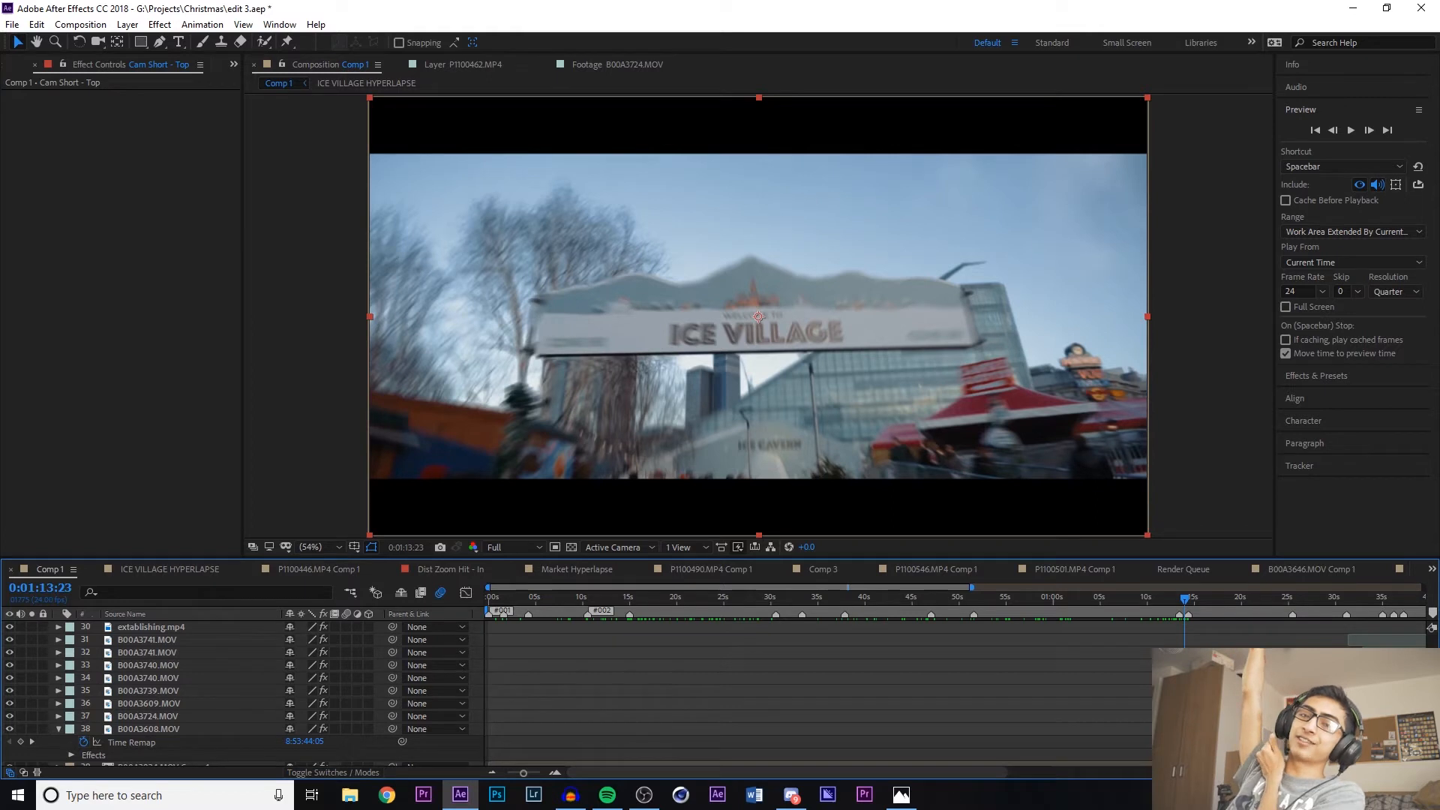
pyautogui.moveTo(1186, 600); pyautogui.dragTo(1184, 600)
pyautogui.press('space')
pyautogui.press('space')
pyautogui.click(1183, 598)
pyautogui.press('space')
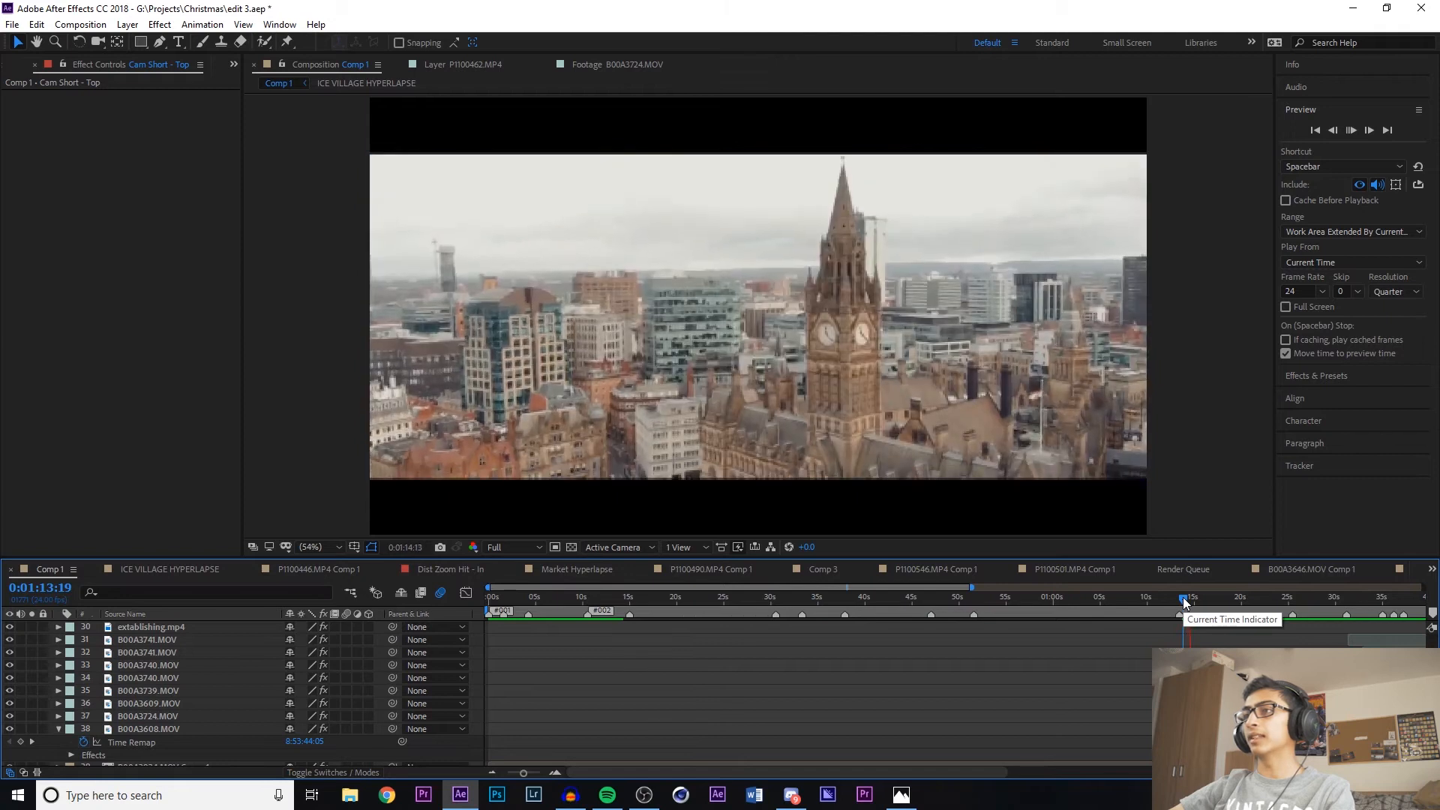
pyautogui.press('space')
pyautogui.moveTo(1185, 603); pyautogui.dragTo(1190, 604)
pyautogui.click(1334, 132)
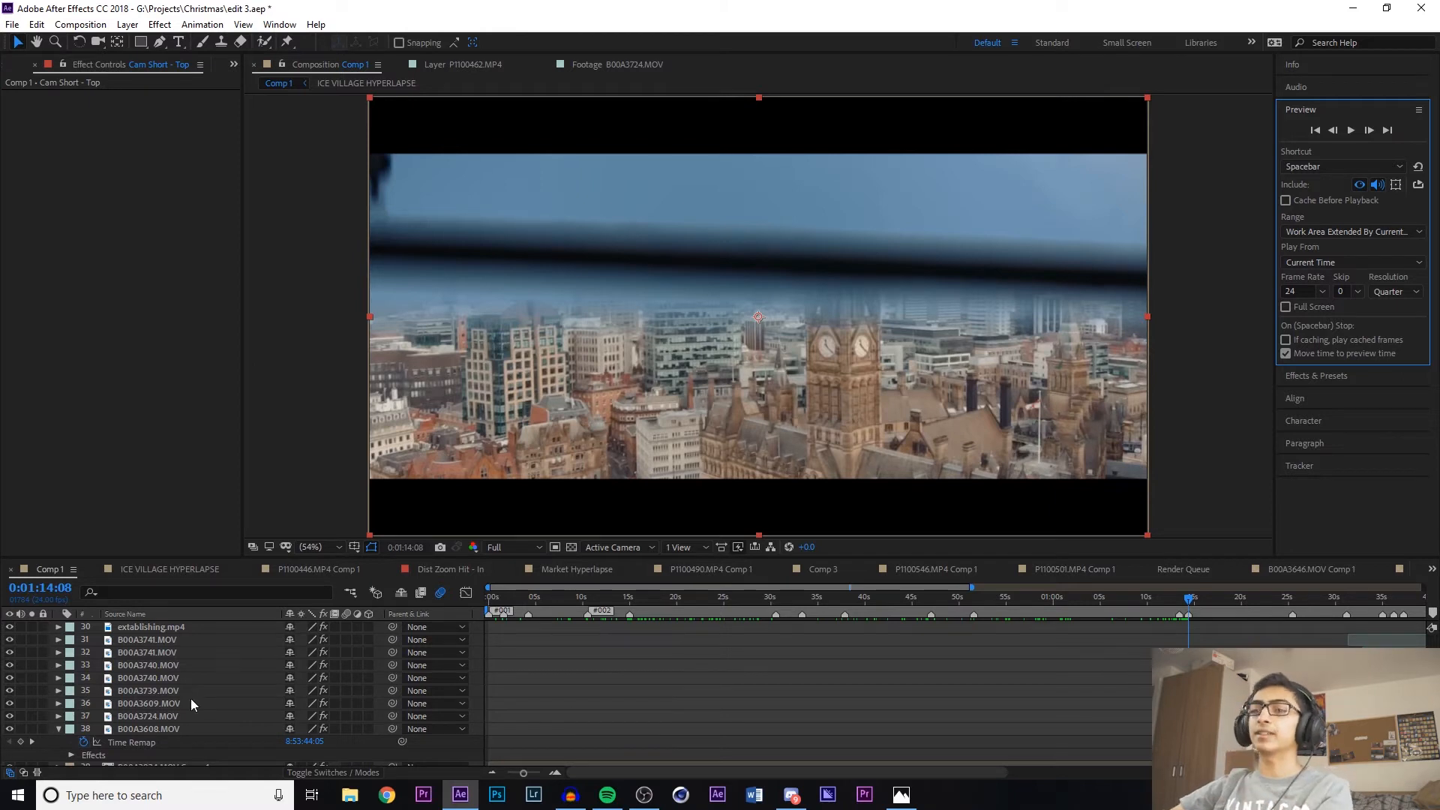
# Search the effects library for linear wipe and select the Linear Wipe transition effect
pyautogui.click(1308, 375)
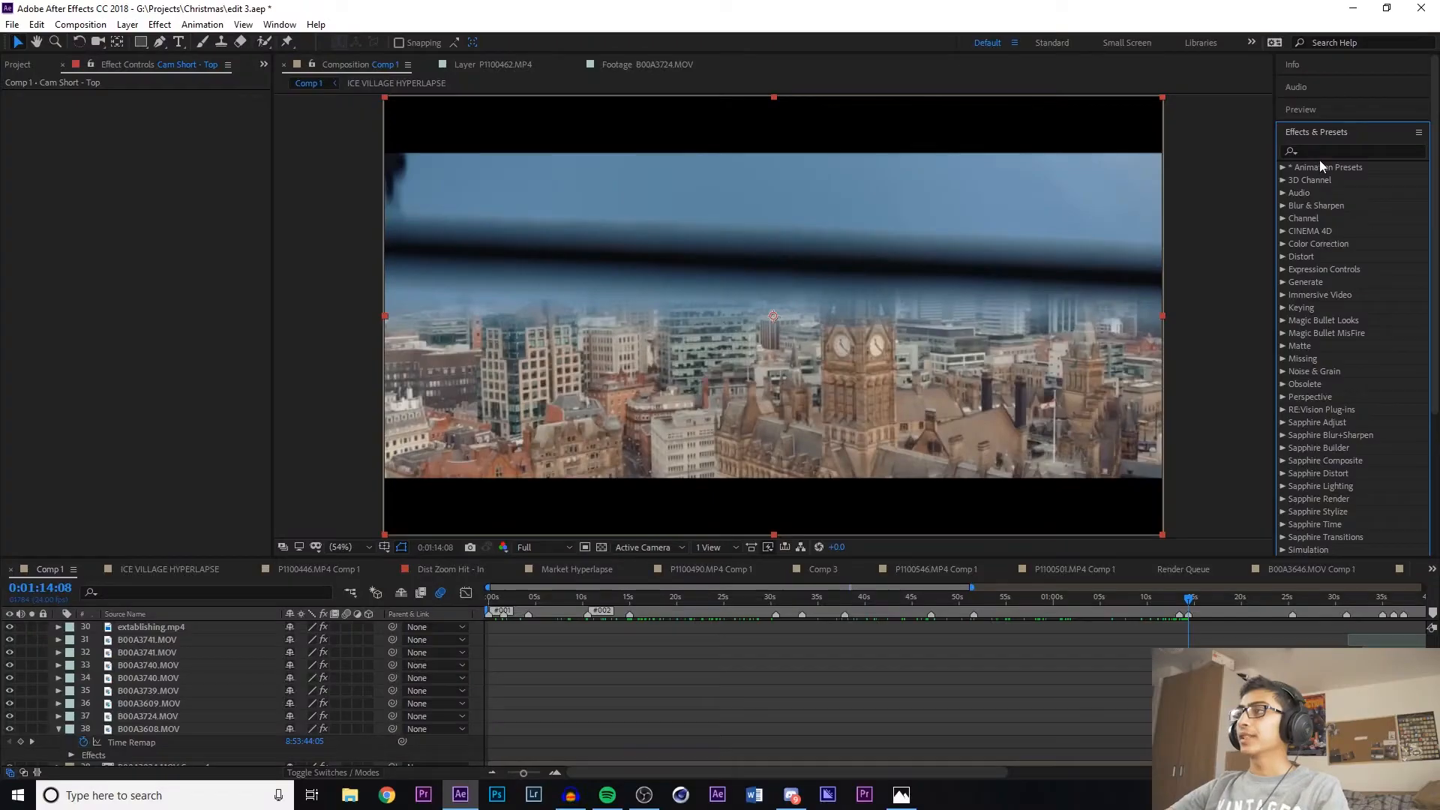
pyautogui.click(1330, 152)
pyautogui.write('linear wipe')
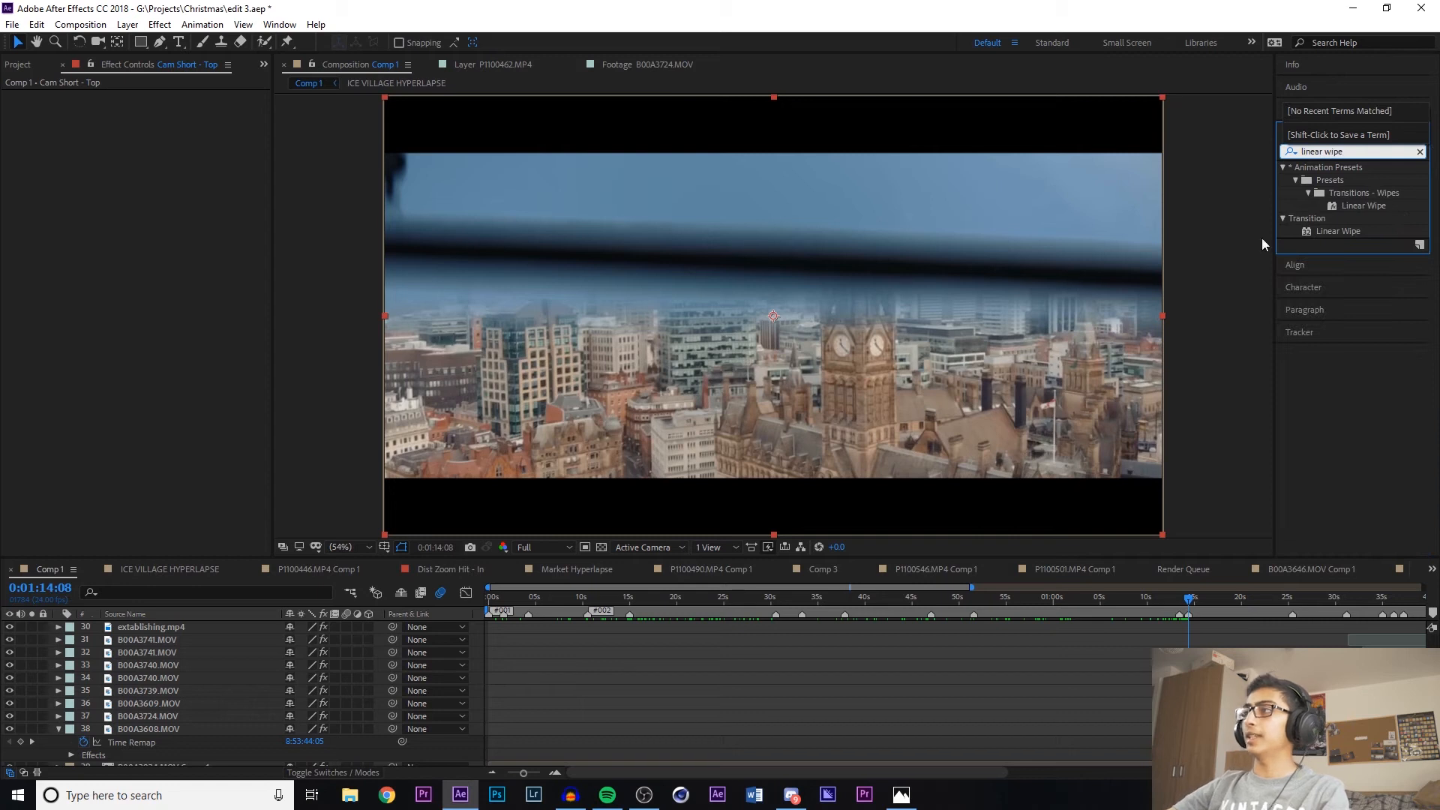
pyautogui.click(1387, 232)
# Show the effects of the ICE VILLAGE HYPERLAPSE layer at 0:01:14:01 and select its RSMB effect
pyautogui.scroll(-7, 576, 694)
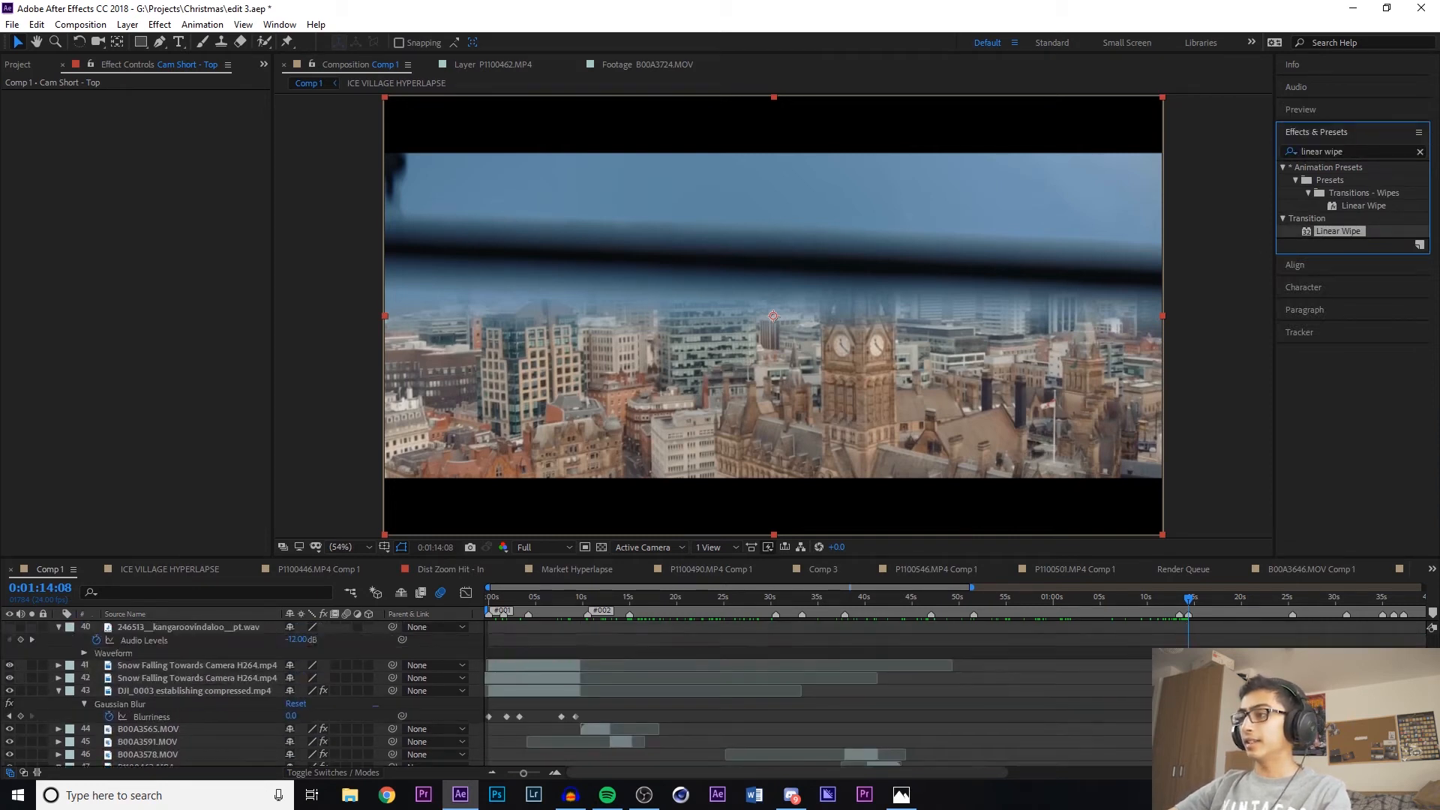
pyautogui.scroll(-15, 577, 694)
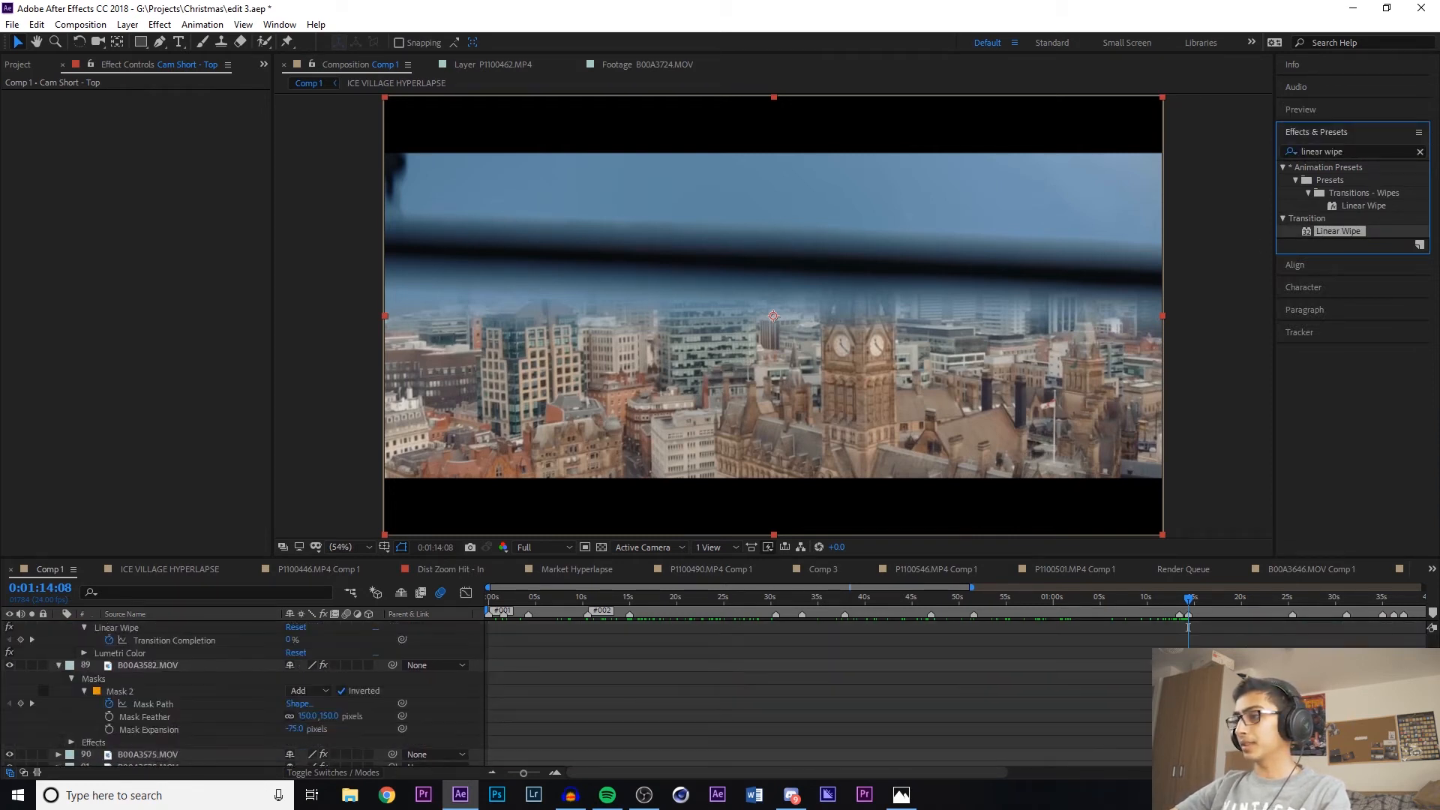
pyautogui.scroll(-10, 576, 694)
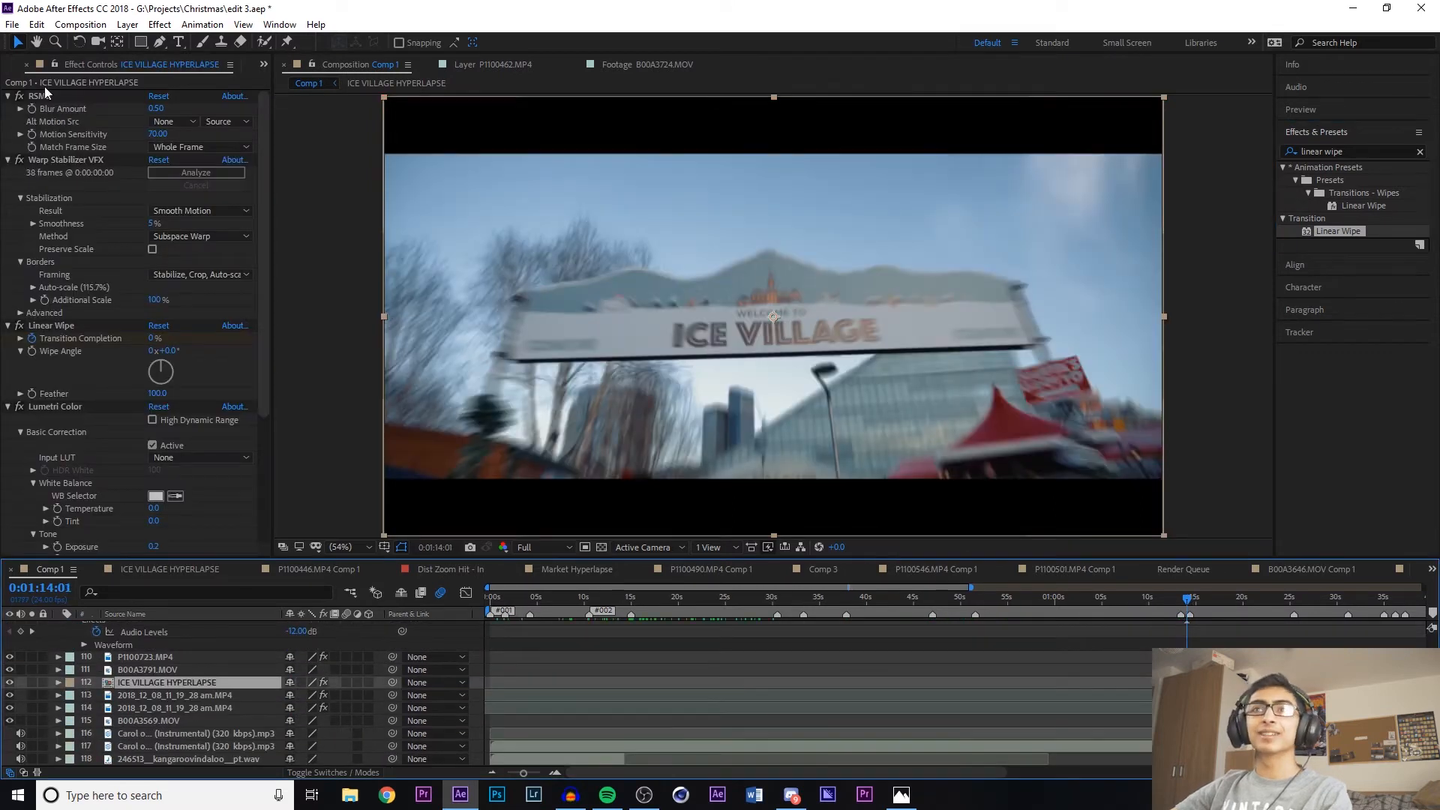
pyautogui.click(50, 96)
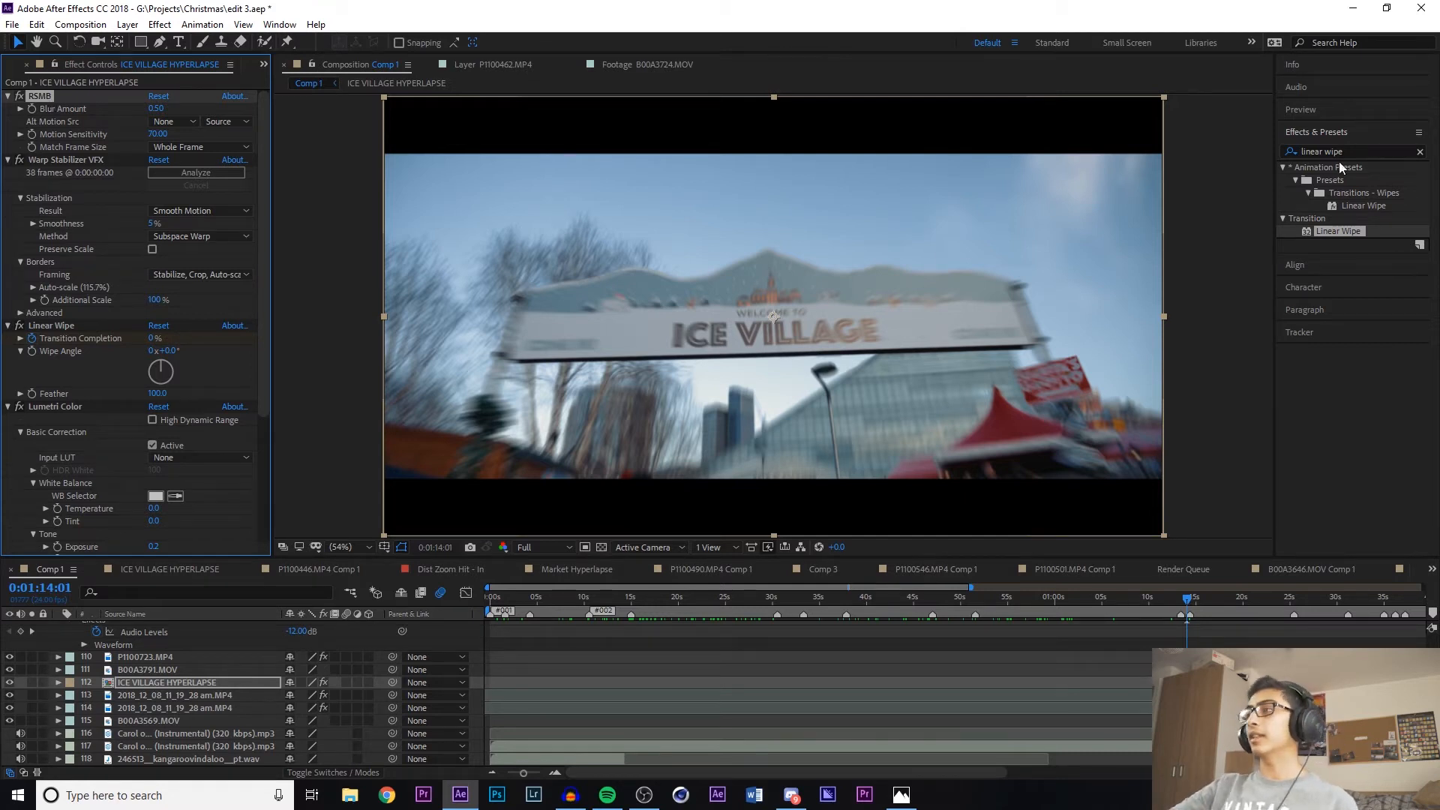
# Search the effects library for CC Force Motion Blur and clear the search
pyautogui.click(1357, 153)
pyautogui.write('cc force')
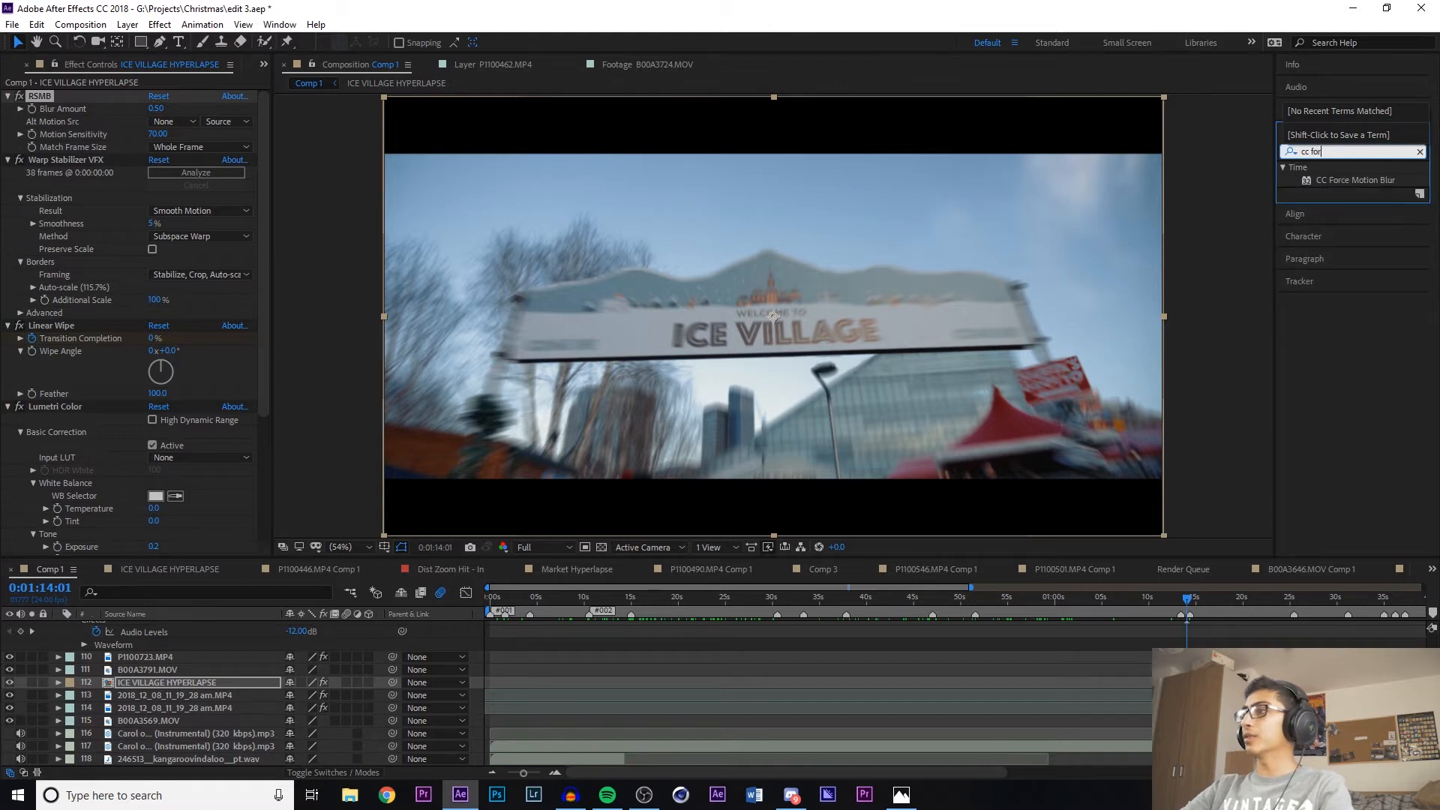
pyautogui.moveTo(1357, 153); pyautogui.dragTo(1199, 168)
pyautogui.press('BackSpace')
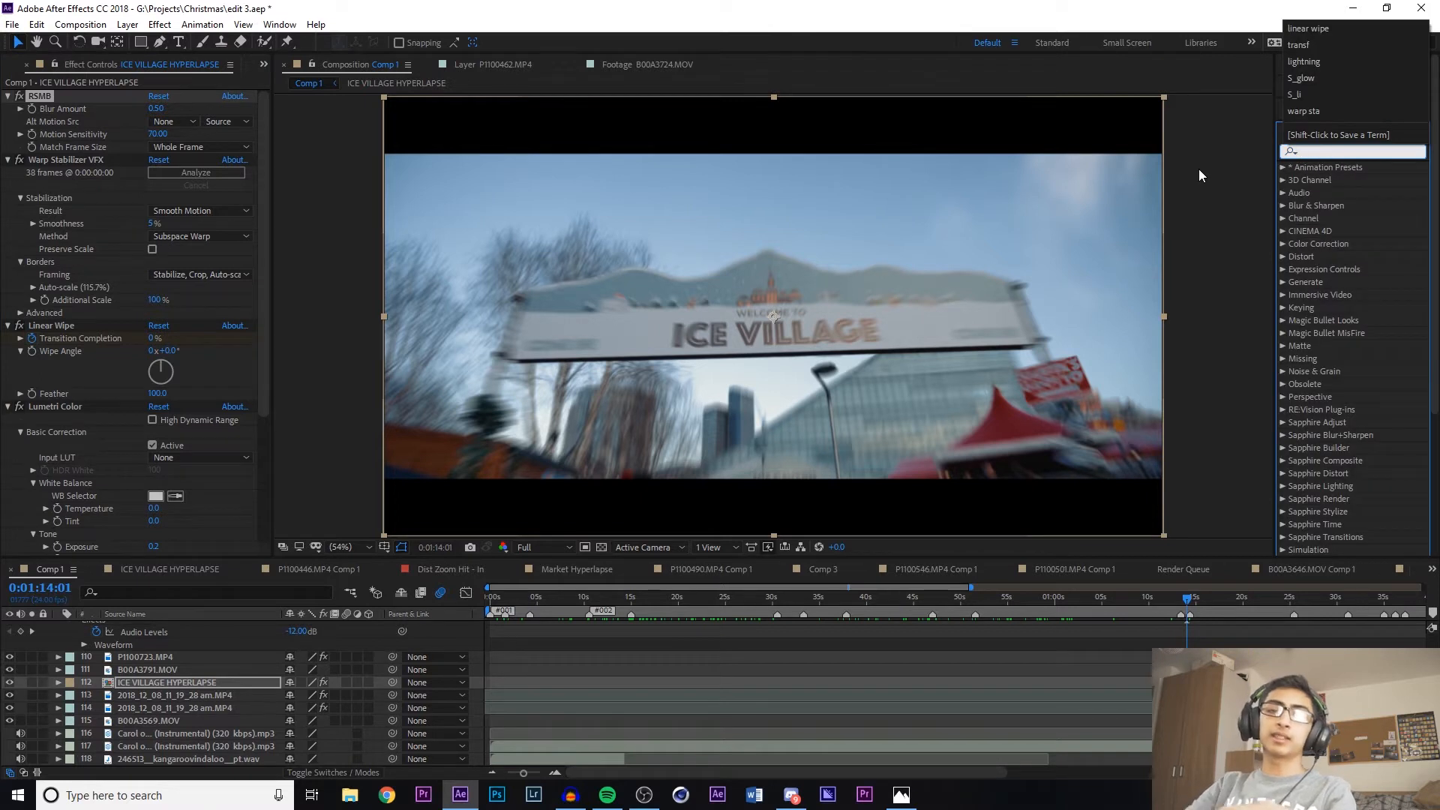
pyautogui.click(1301, 151)
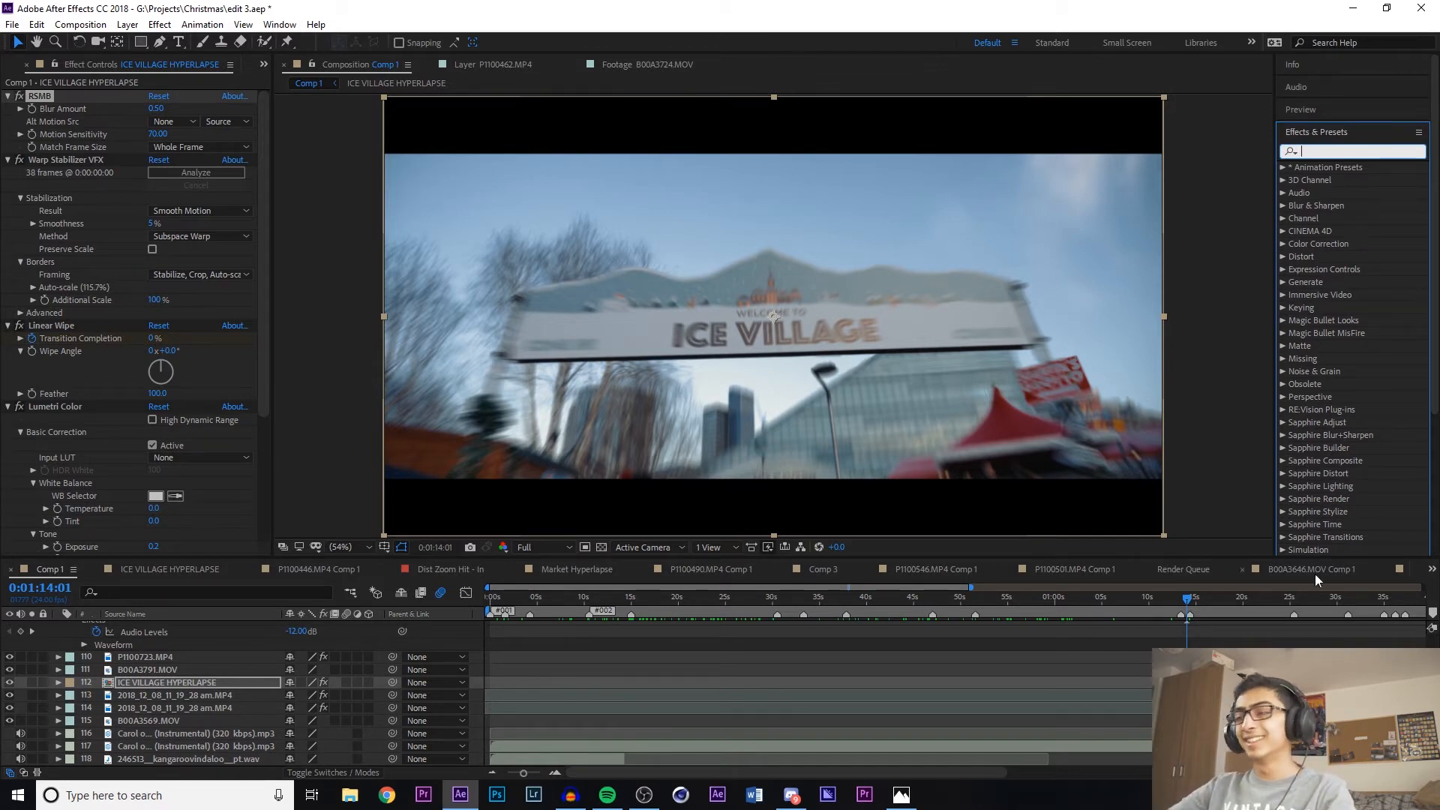
# Move from 0:01:13:06 to the clock tower shot at 0:01:14:12 and return to the EXPORT 1.mp4 layers atop the layer stack
pyautogui.click(1179, 605)
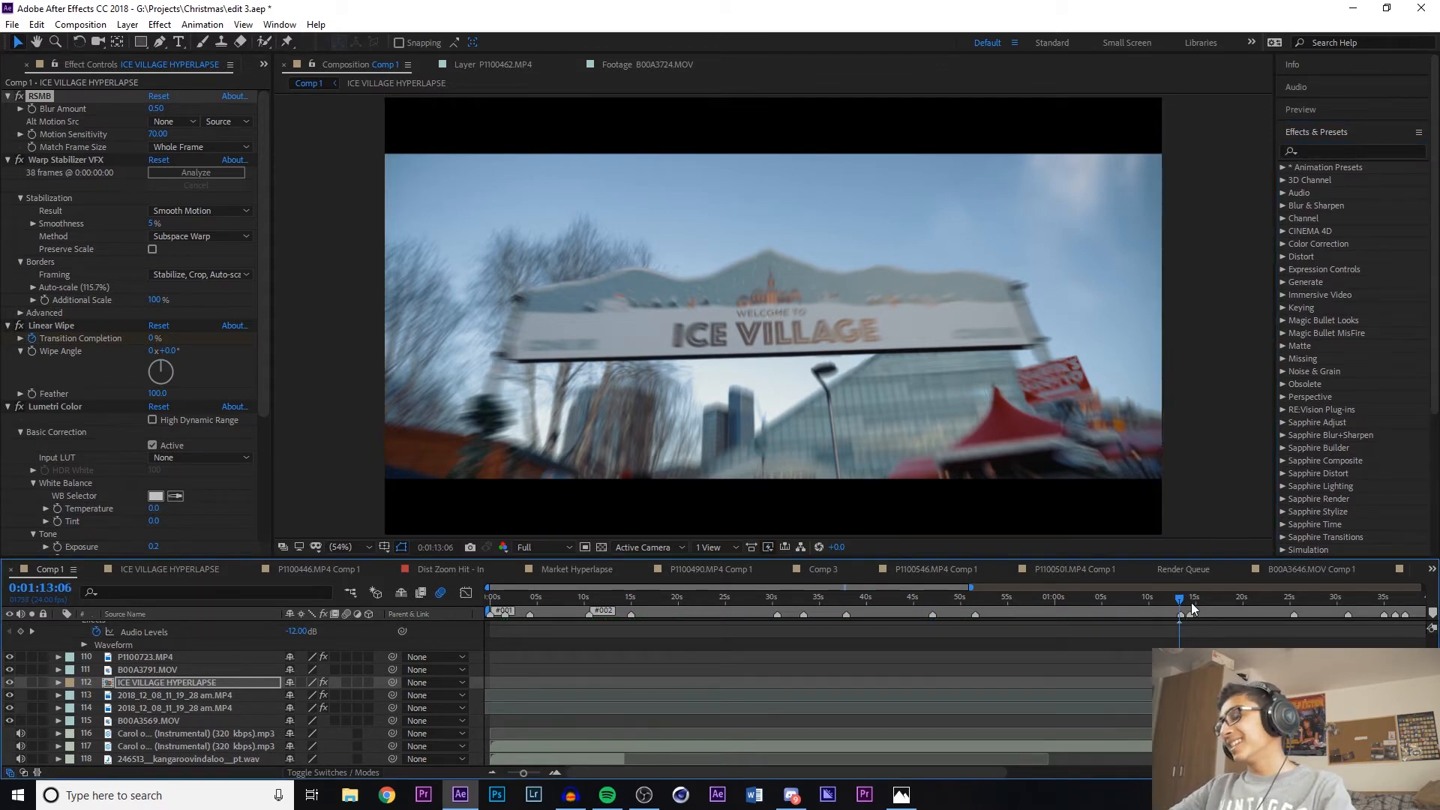
pyautogui.click(1192, 605)
pyautogui.scroll(12, 821, 697)
pyautogui.scroll(15, 822, 696)
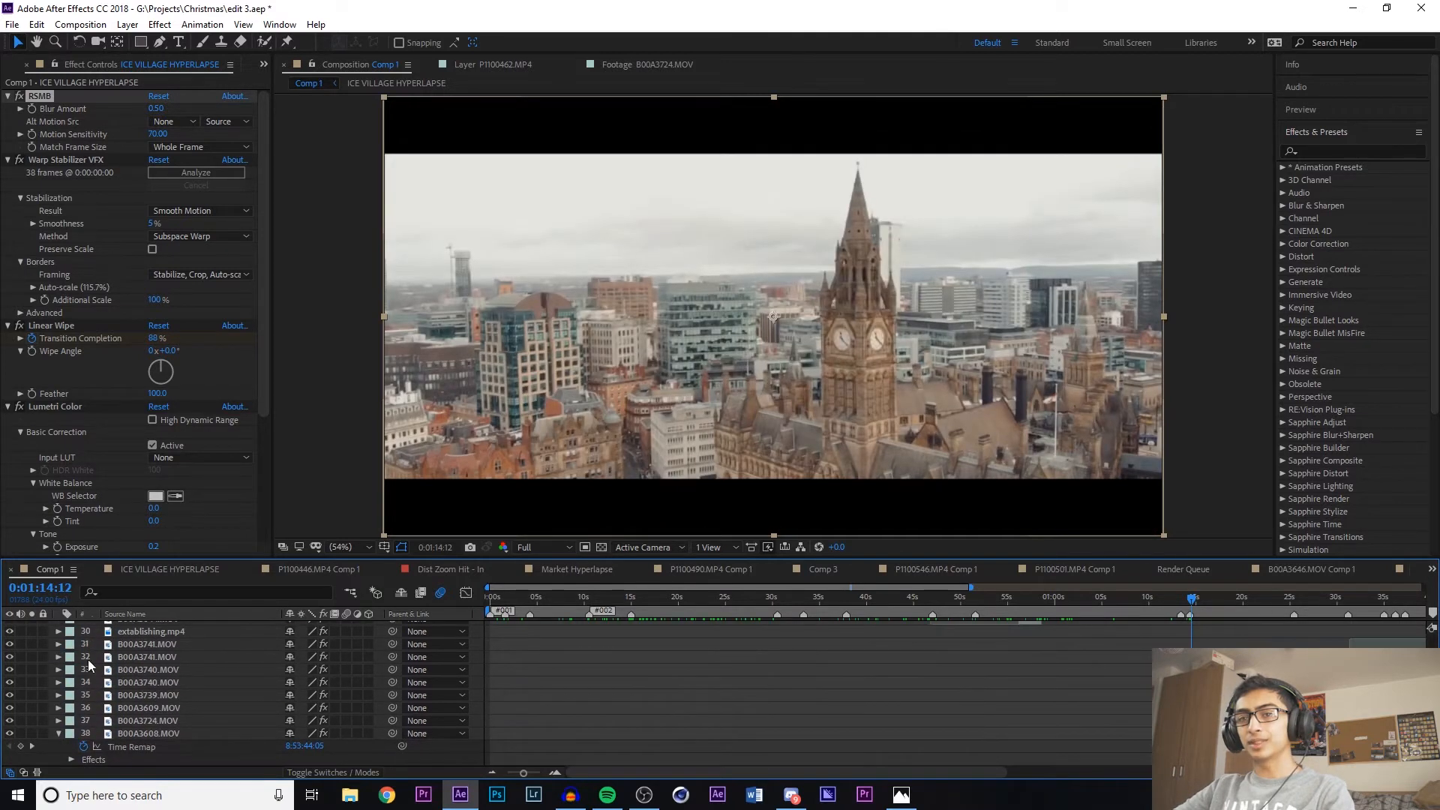
pyautogui.scroll(6, 75, 661)
pyautogui.scroll(4, 174, 679)
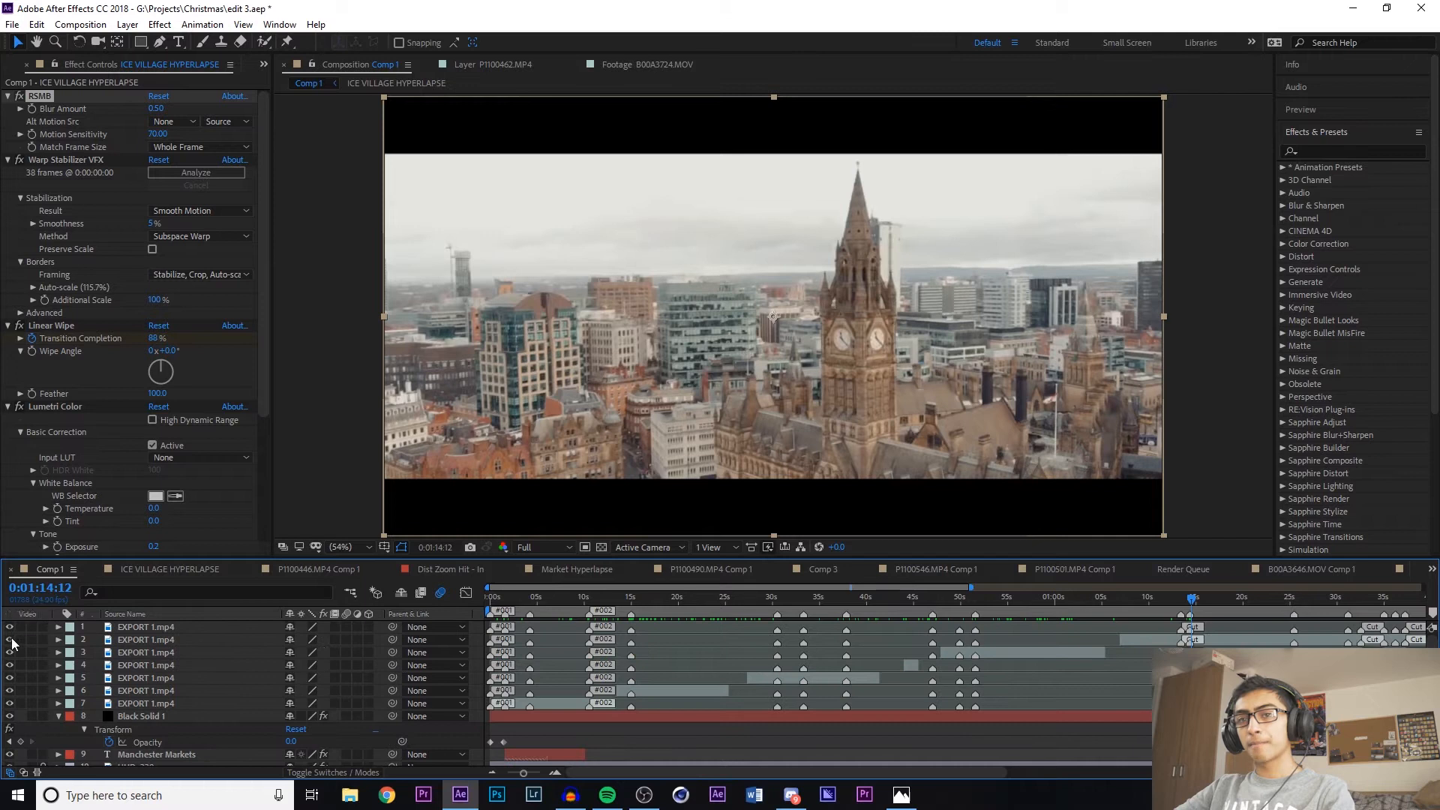
# Scrub back to 0:01:14:05 and preview the end of the Ice Village wipe into the clock tower shot
pyautogui.click(1118, 733)
pyautogui.press('space')
pyautogui.moveTo(1204, 605); pyautogui.dragTo(1187, 606)
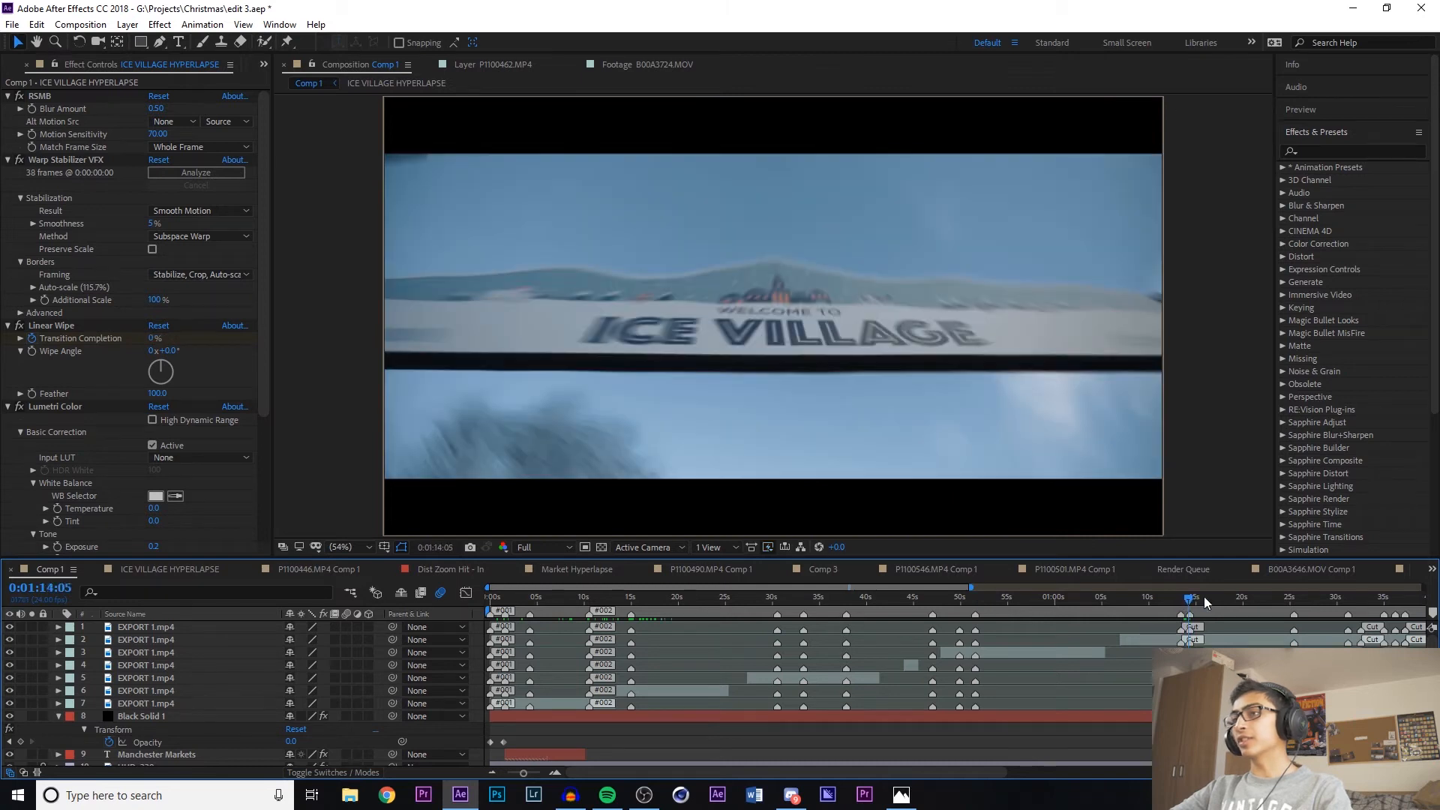
pyautogui.press('space')
pyautogui.press('space')
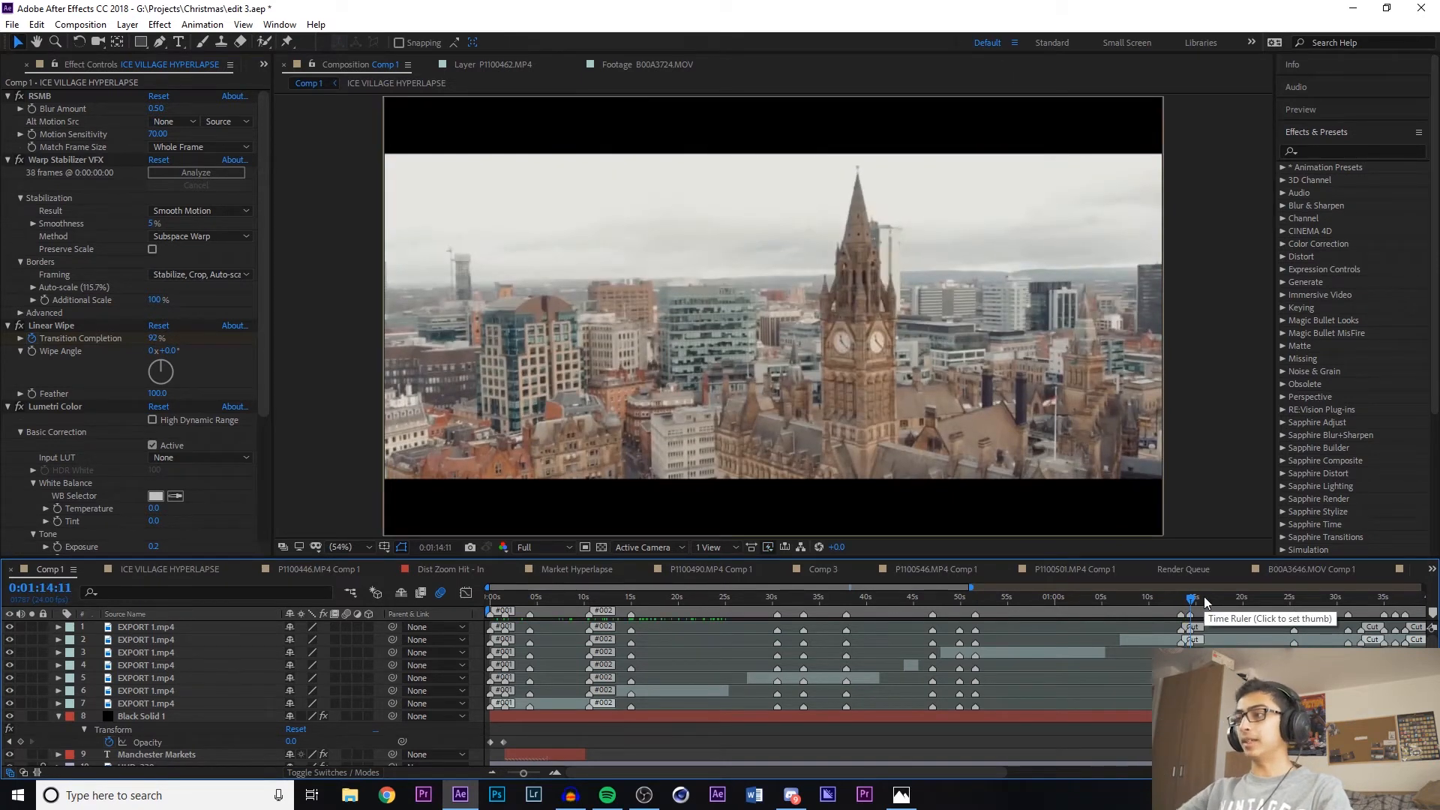
# Preview the sequence from the stockings shot at 0:01:10:02 through the aerial market shot, lowering the system volume
pyautogui.click(1149, 597)
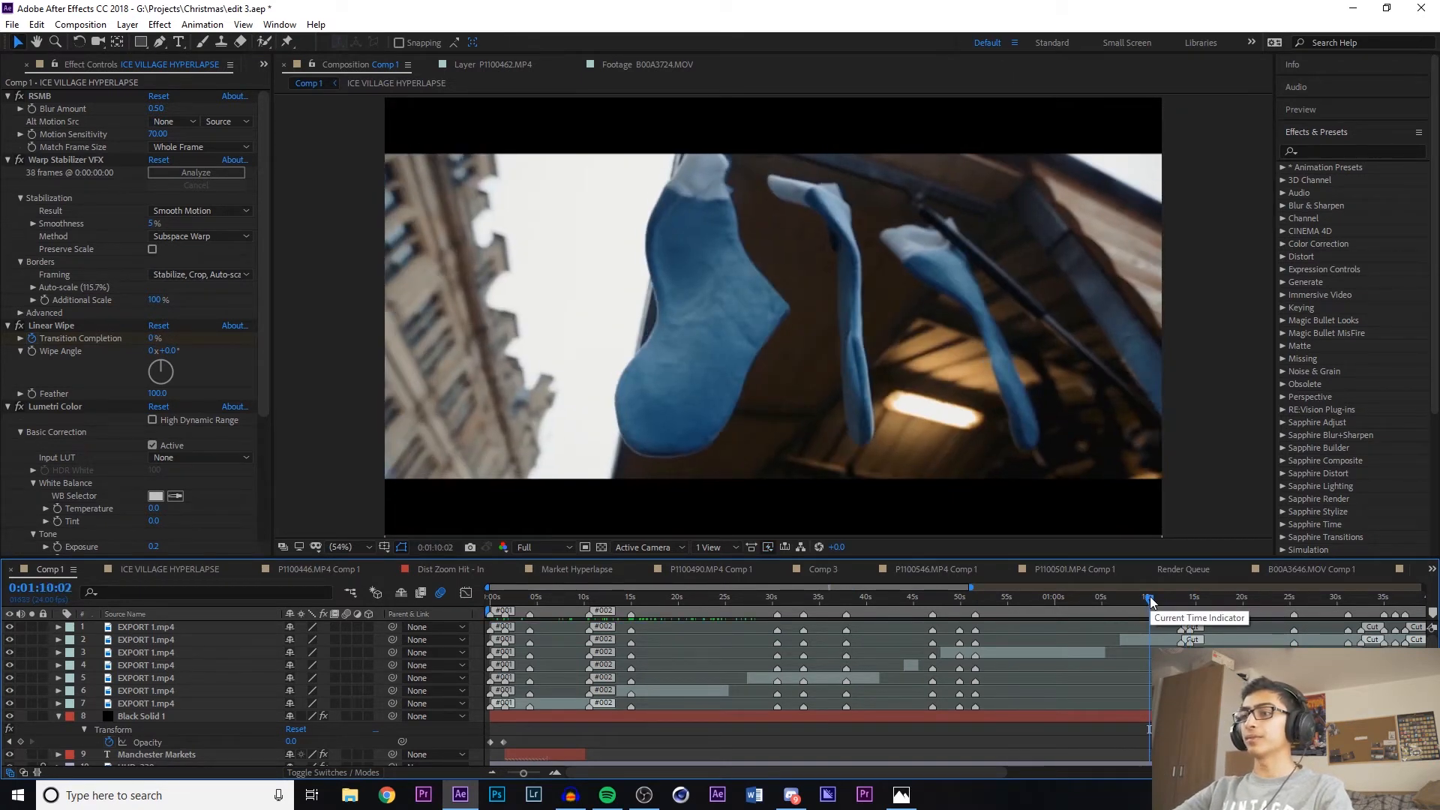
pyautogui.press('space')
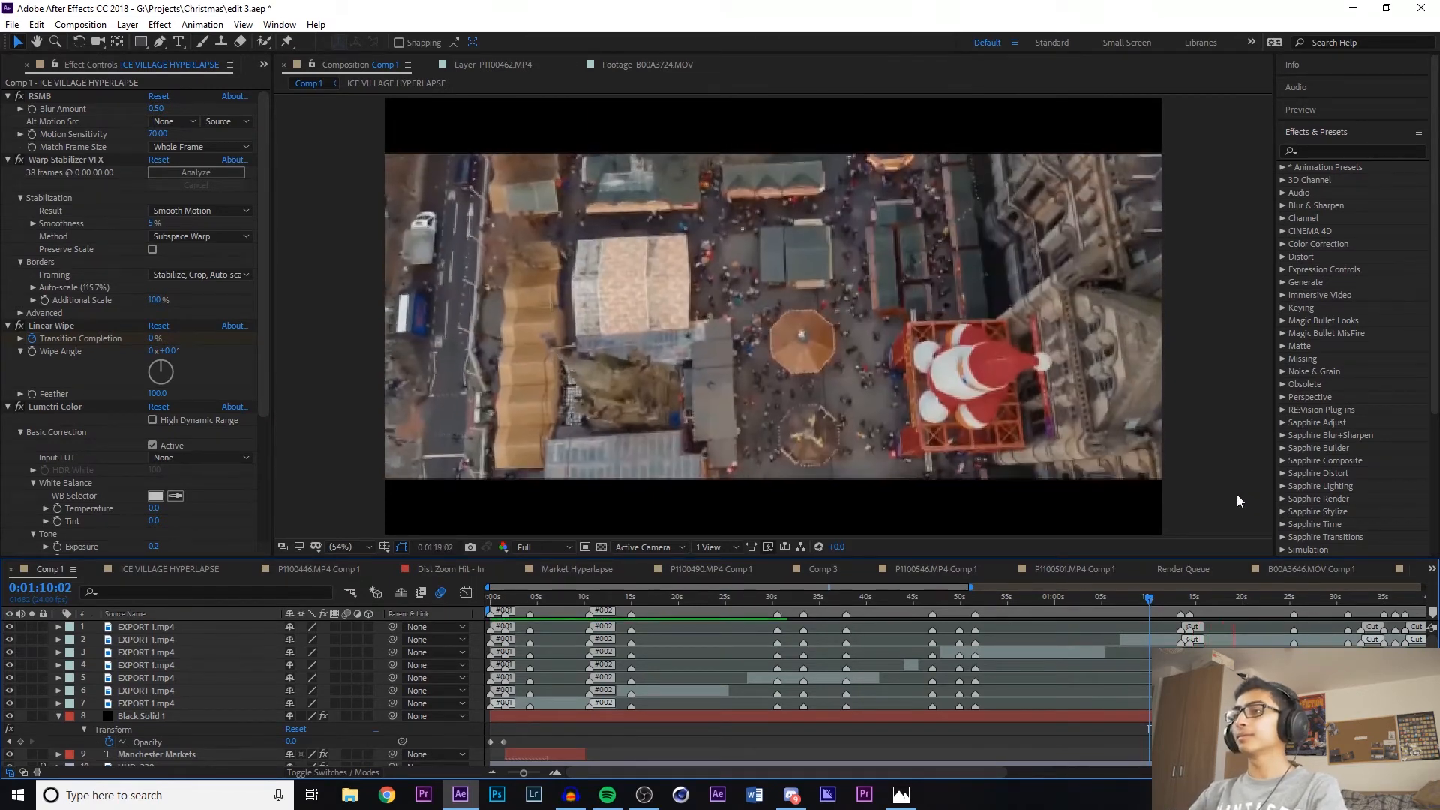
pyautogui.press('XF86AudioLowerVolume')
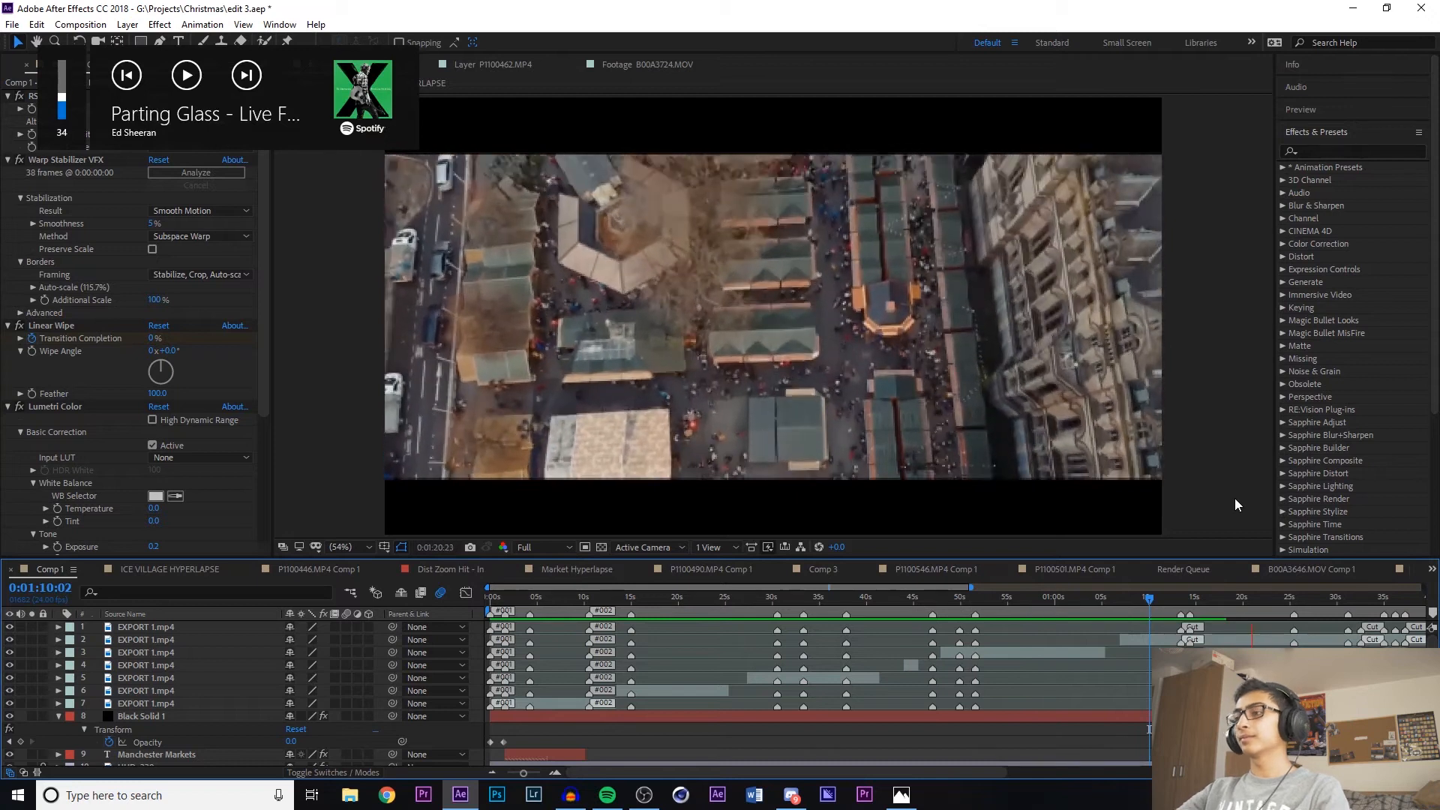
# Scrub from 0:01:08:23 to Ice Village at 0:01:13:23, and preview the drone shot through to 0:01:22:08
pyautogui.click(1138, 598)
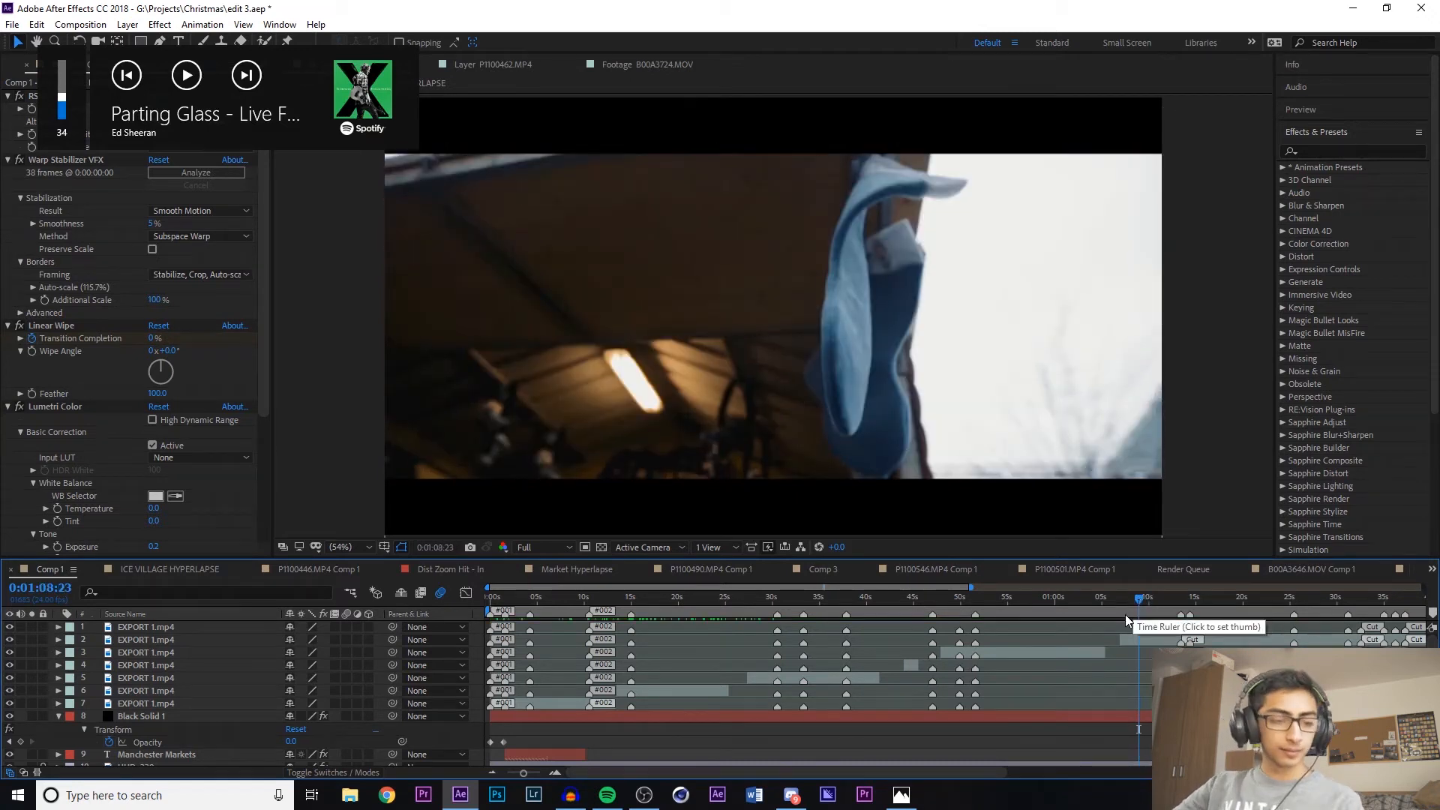
pyautogui.moveTo(1120, 603); pyautogui.dragTo(1190, 610)
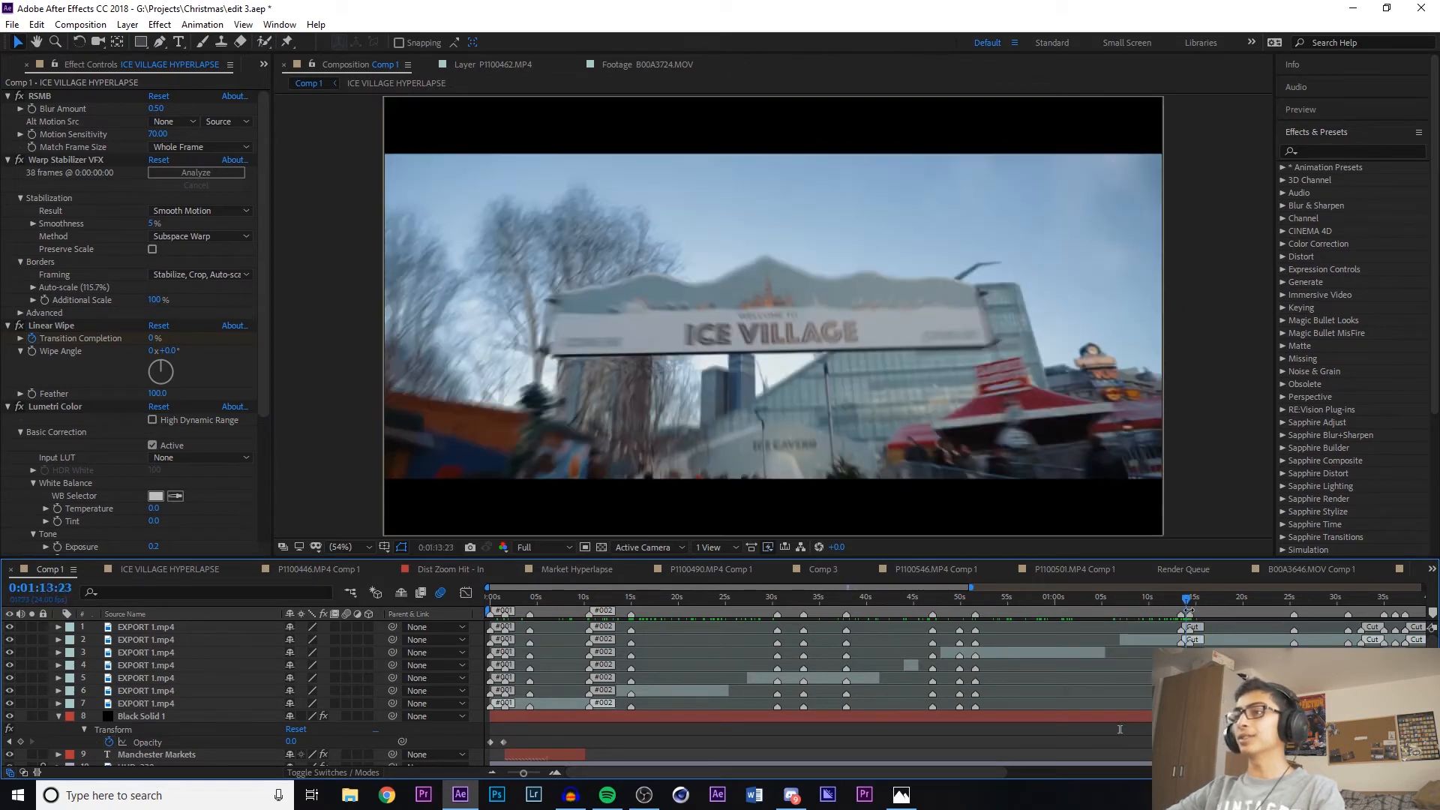
pyautogui.press('space')
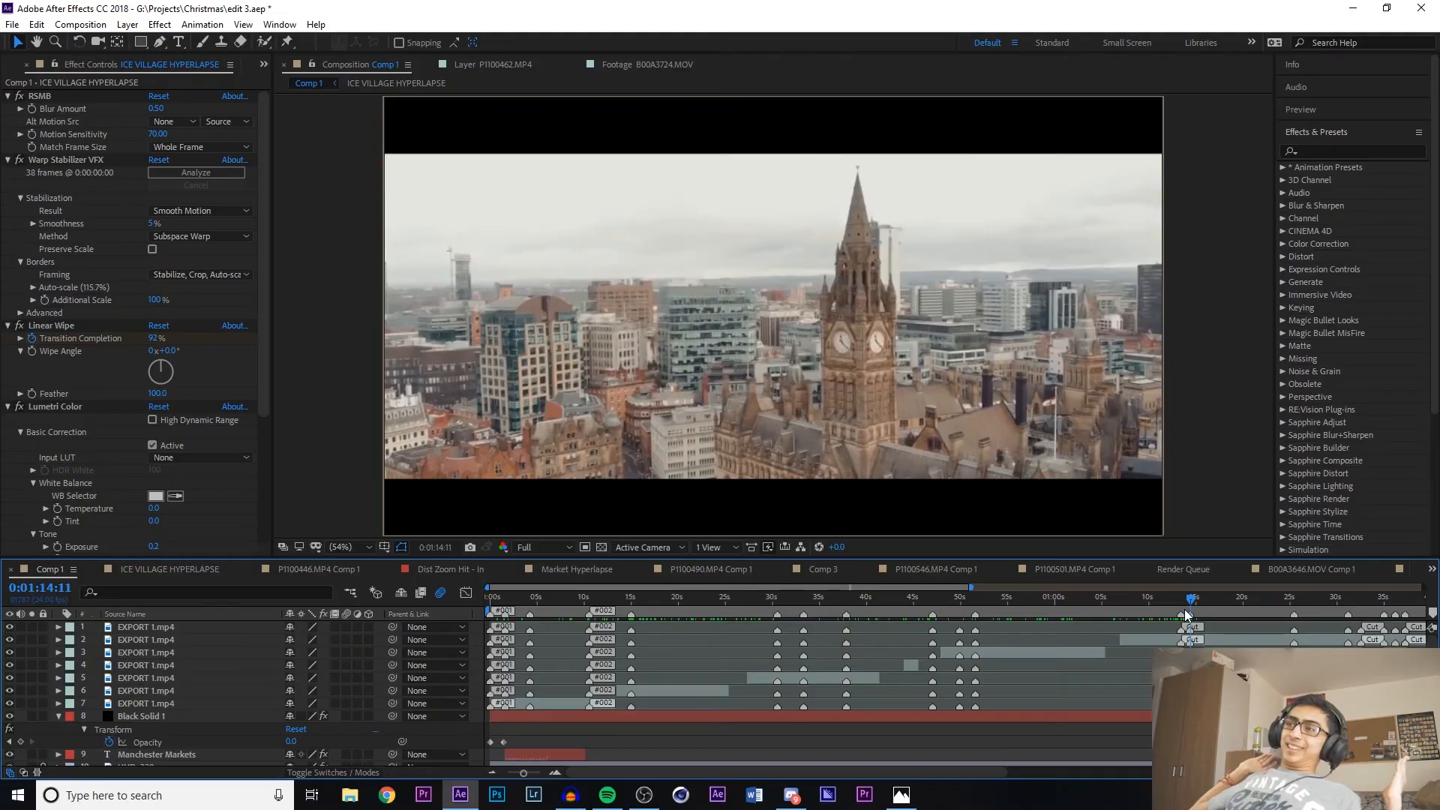
pyautogui.press('space')
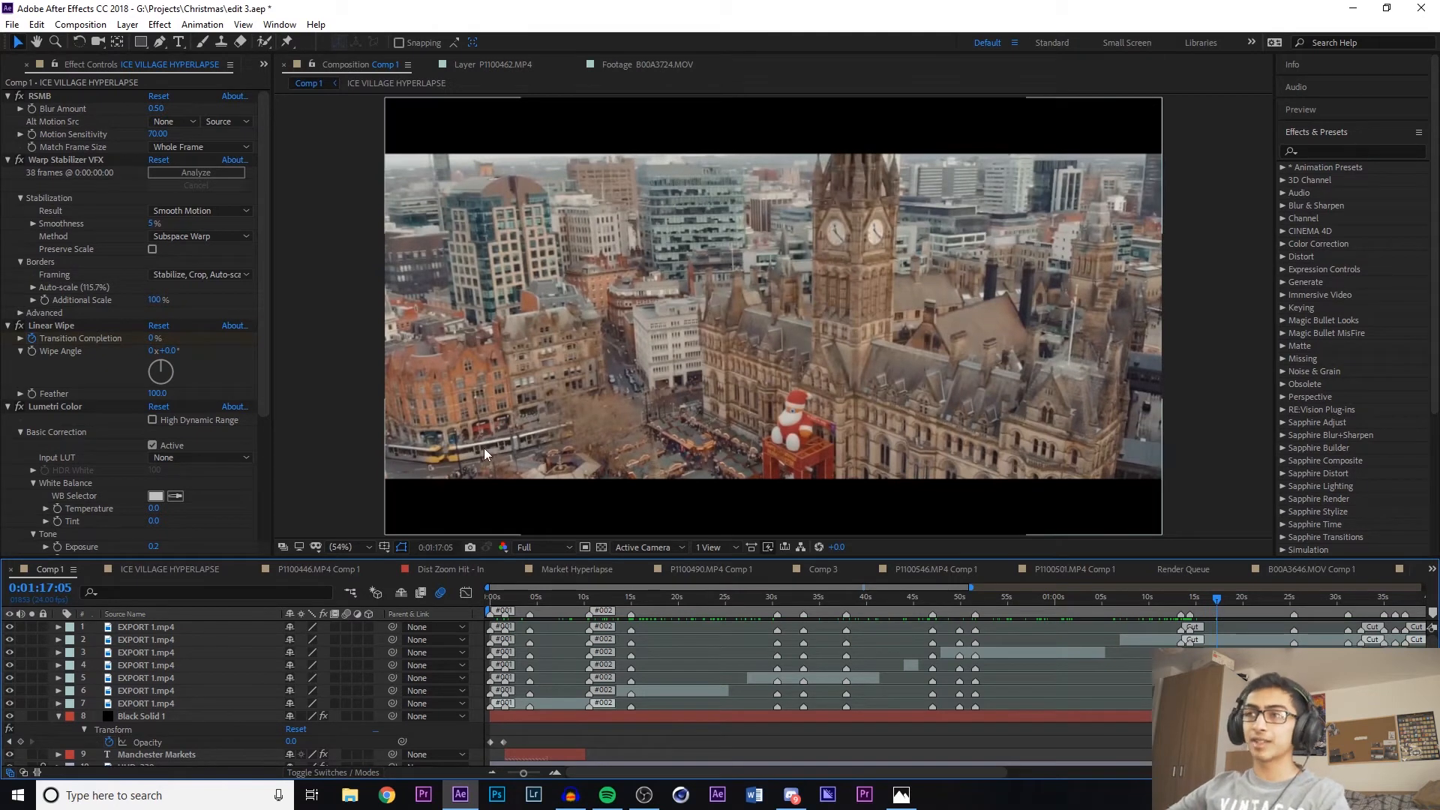
pyautogui.press('space')
pyautogui.press('space')
pyautogui.press('space')
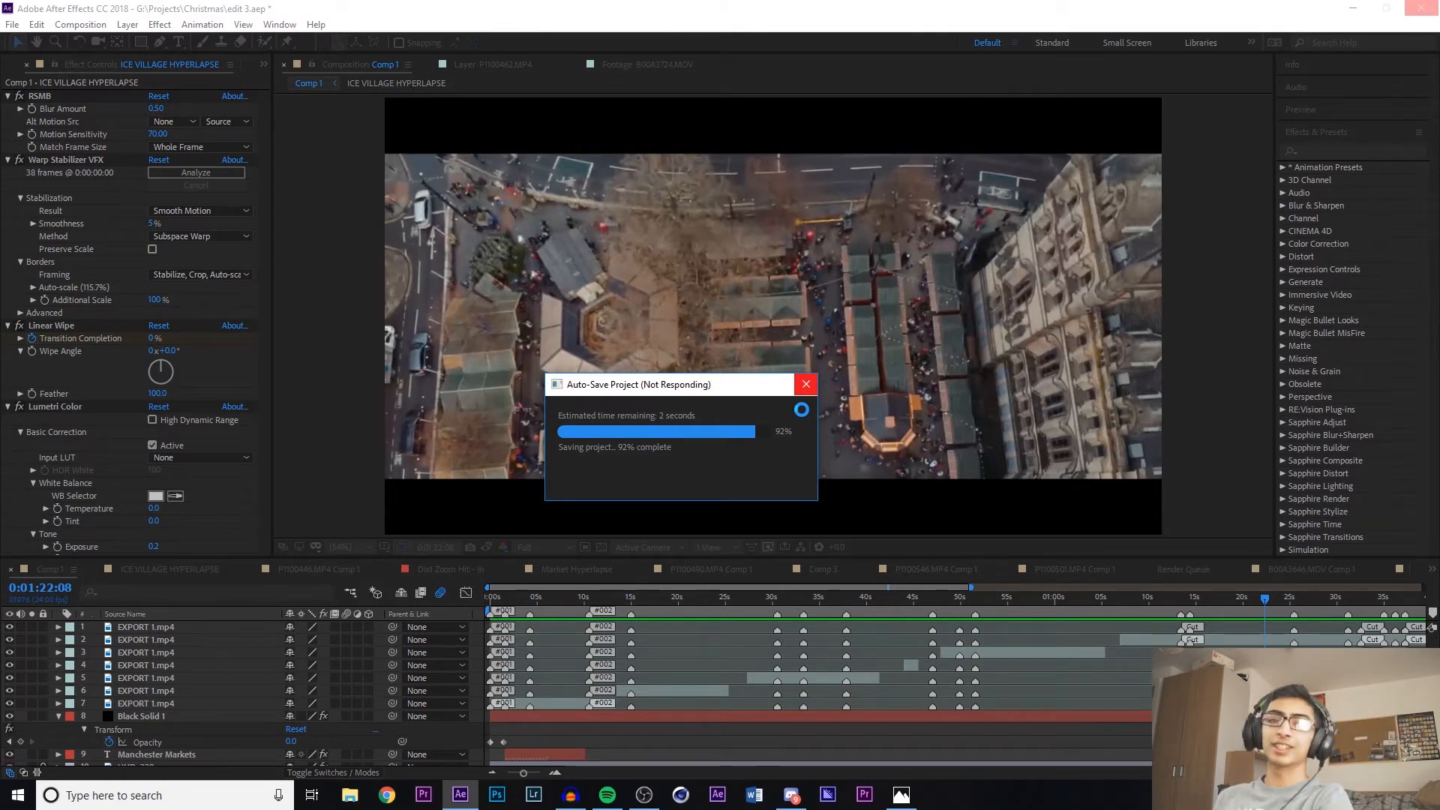
# Move from 0:01:02:04 to the aerial market shot at 0:01:20:16 and preview its transition into the bokeh lights up to 0:01:24:00
pyautogui.click(1074, 597)
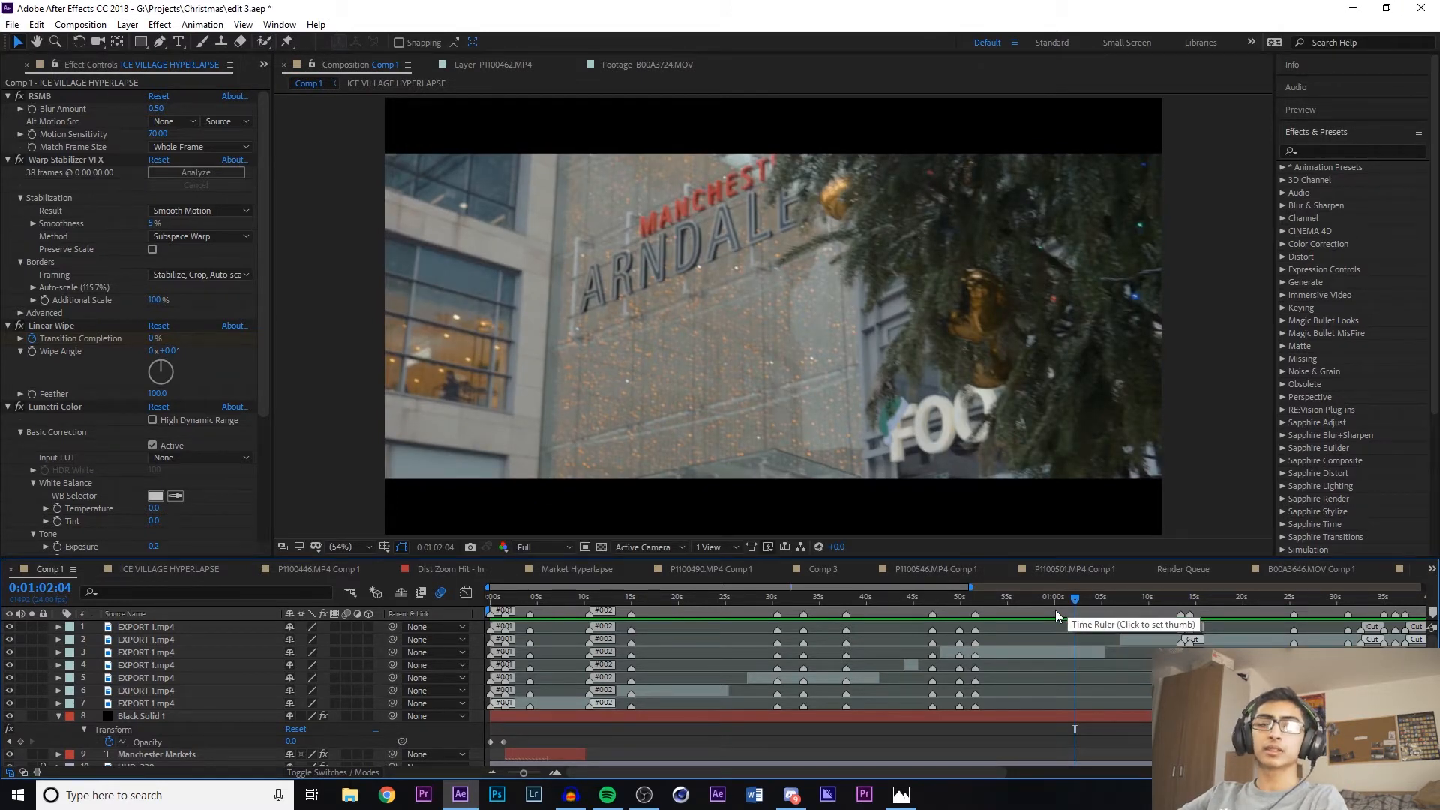
pyautogui.moveTo(1177, 603); pyautogui.dragTo(1249, 605)
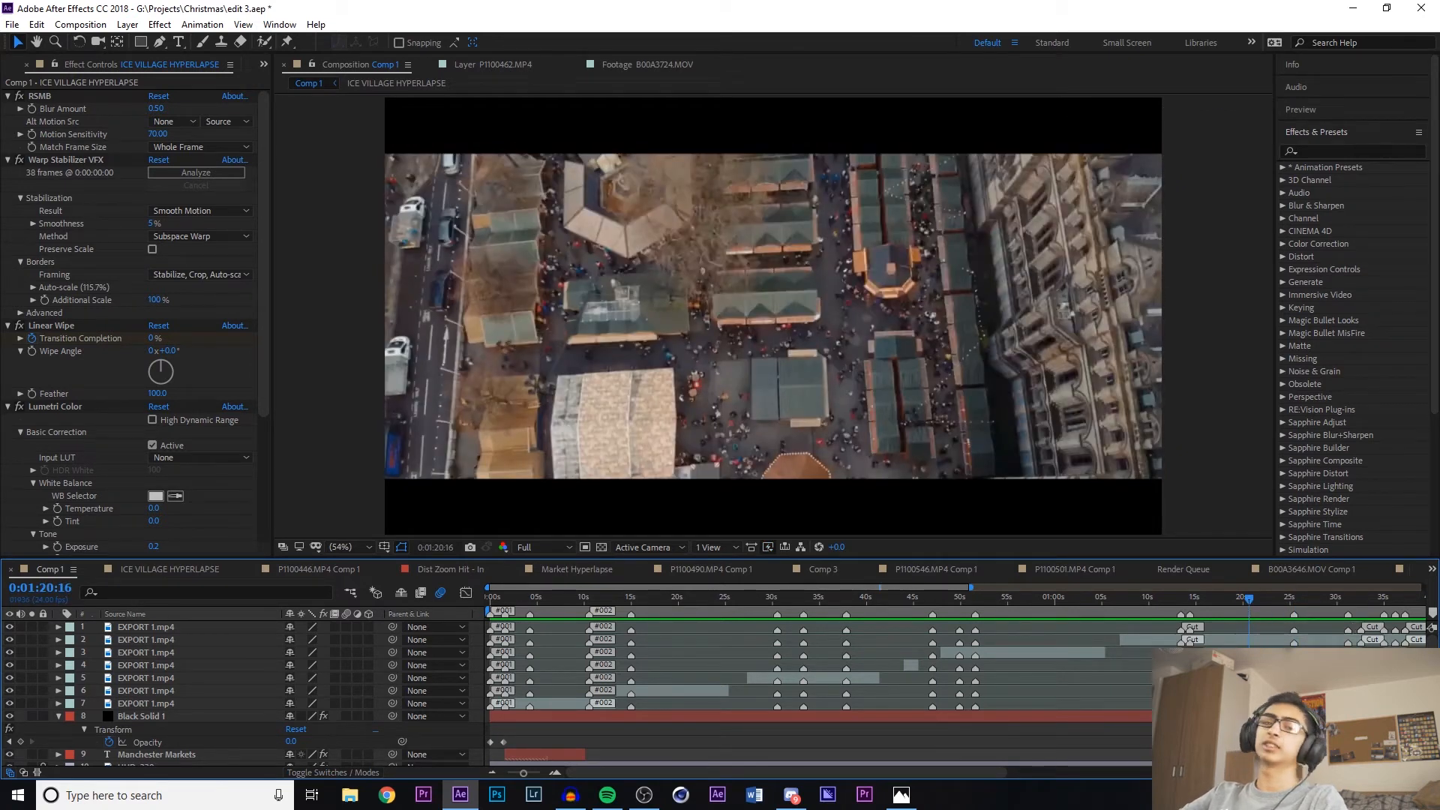
pyautogui.press('space')
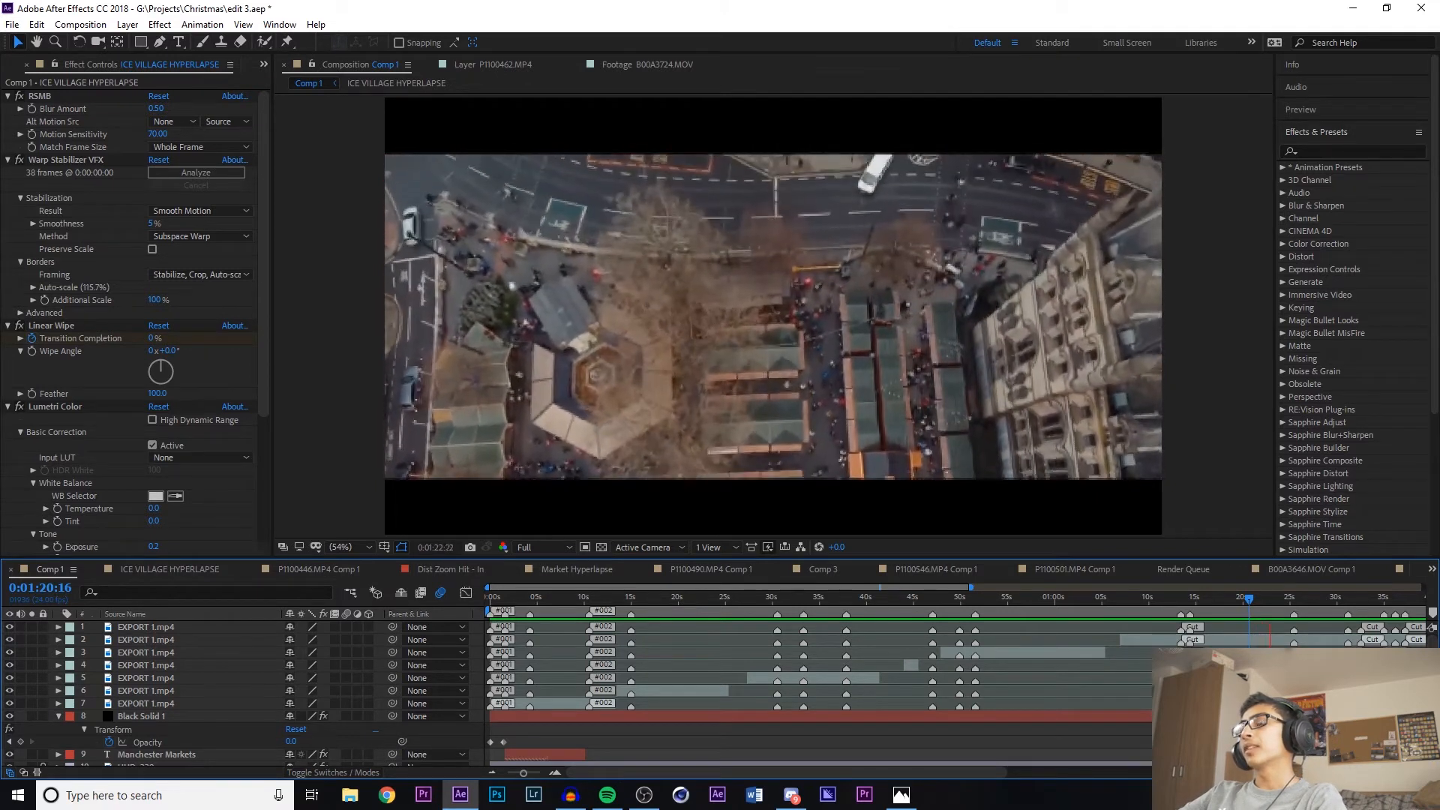
pyautogui.press('space')
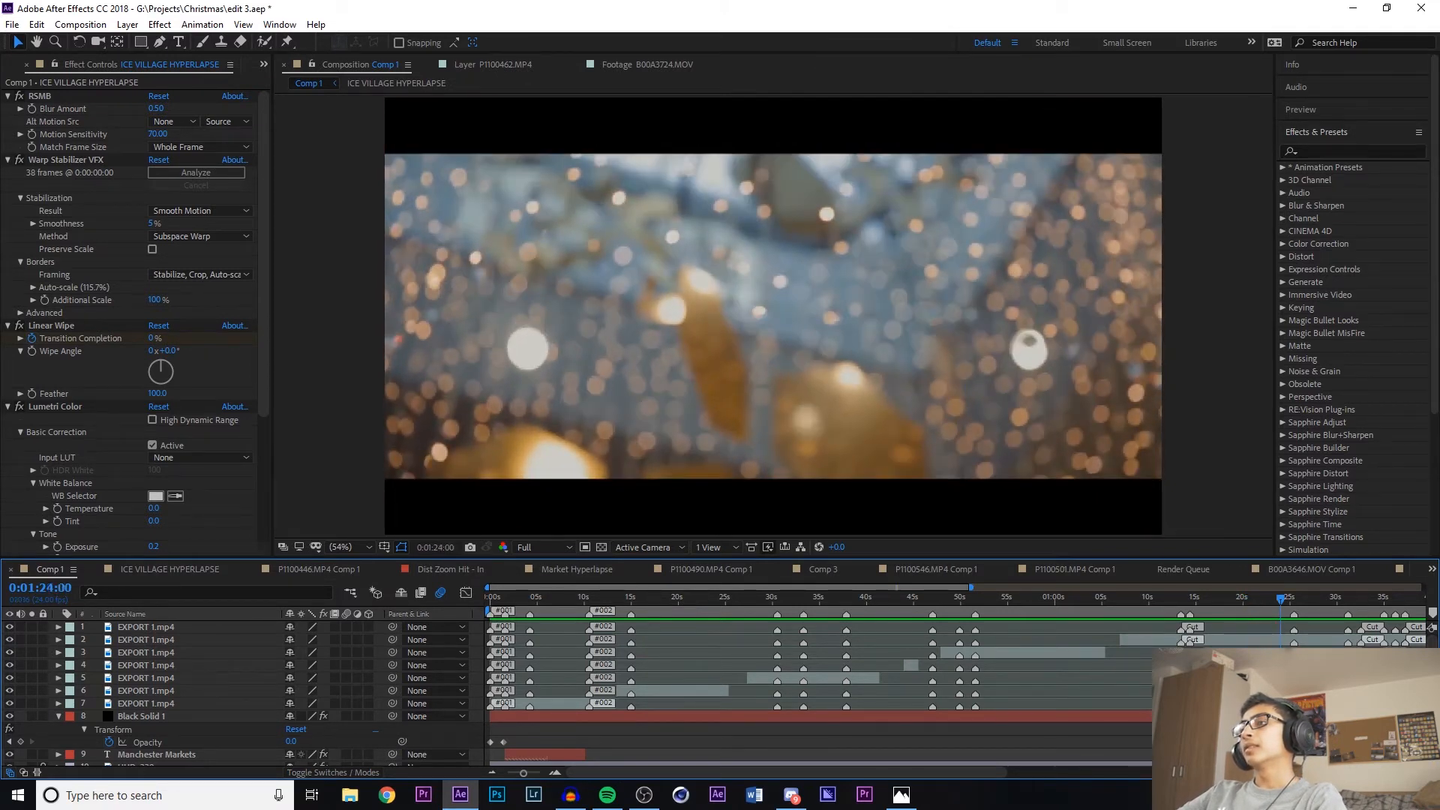
# Scrub the bokeh lights shot back to 0:01:23:12 and preview the cut to the sweets stall from 0:01:25:00
pyautogui.click(1288, 600)
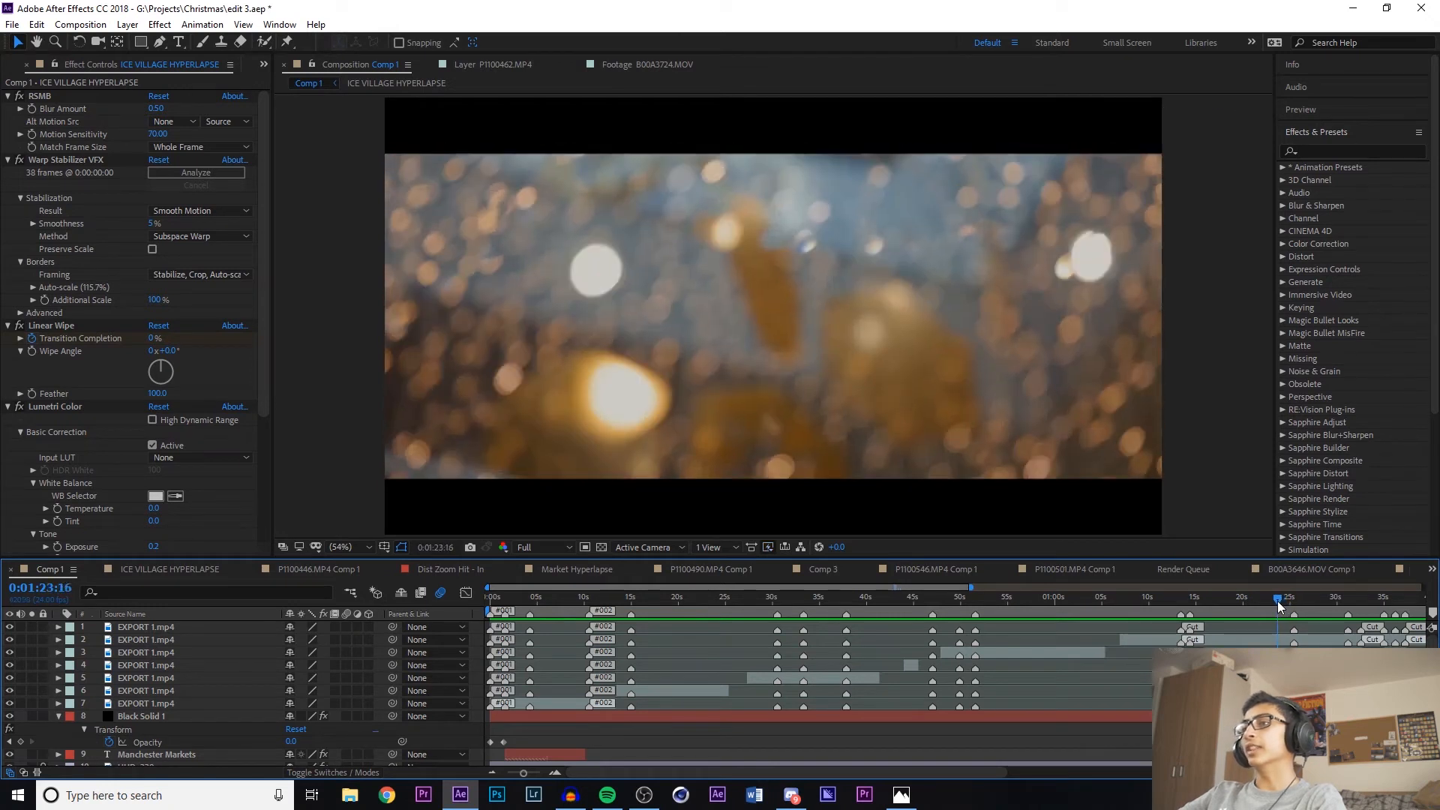
pyautogui.moveTo(1277, 601); pyautogui.dragTo(1268, 600)
pyautogui.press('space')
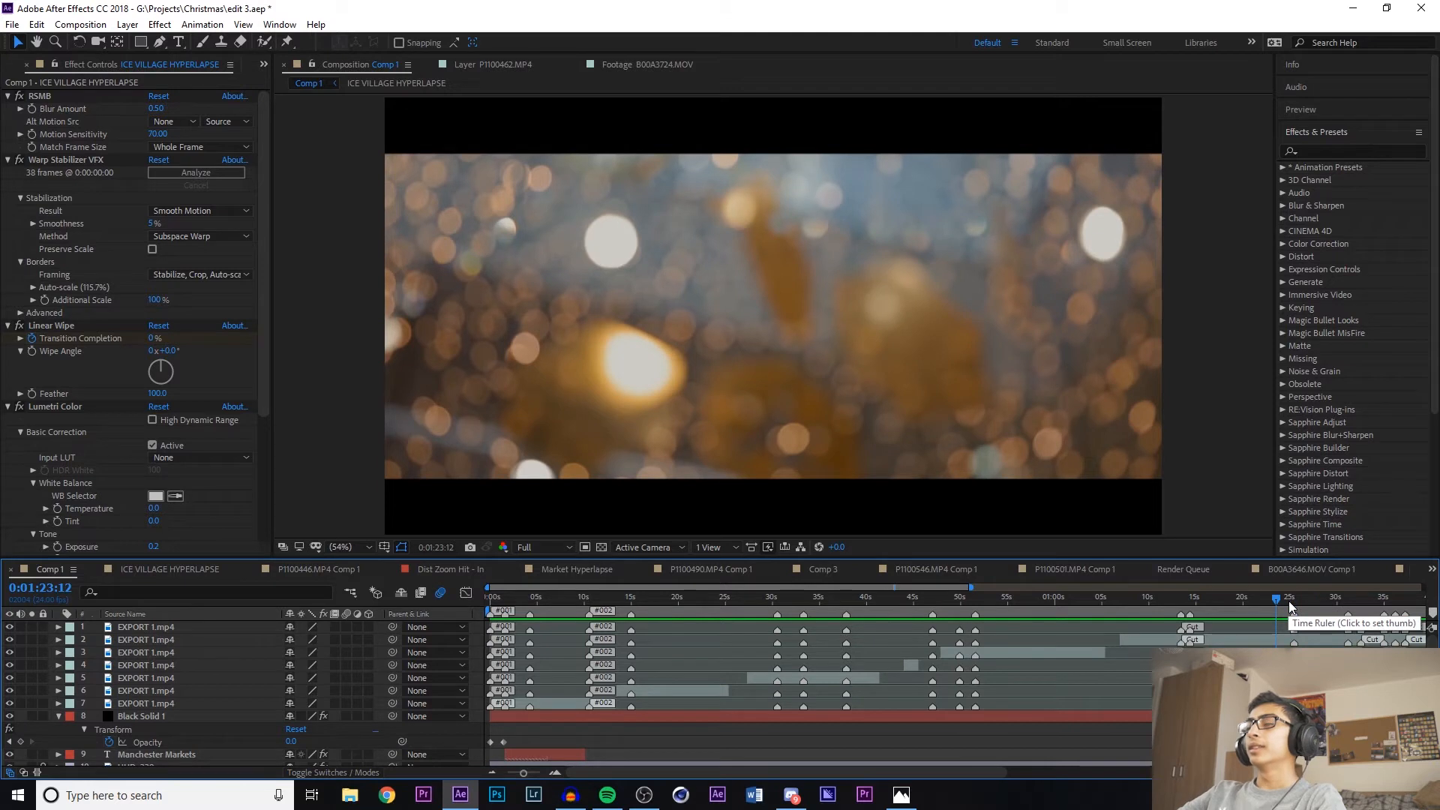
pyautogui.press('space')
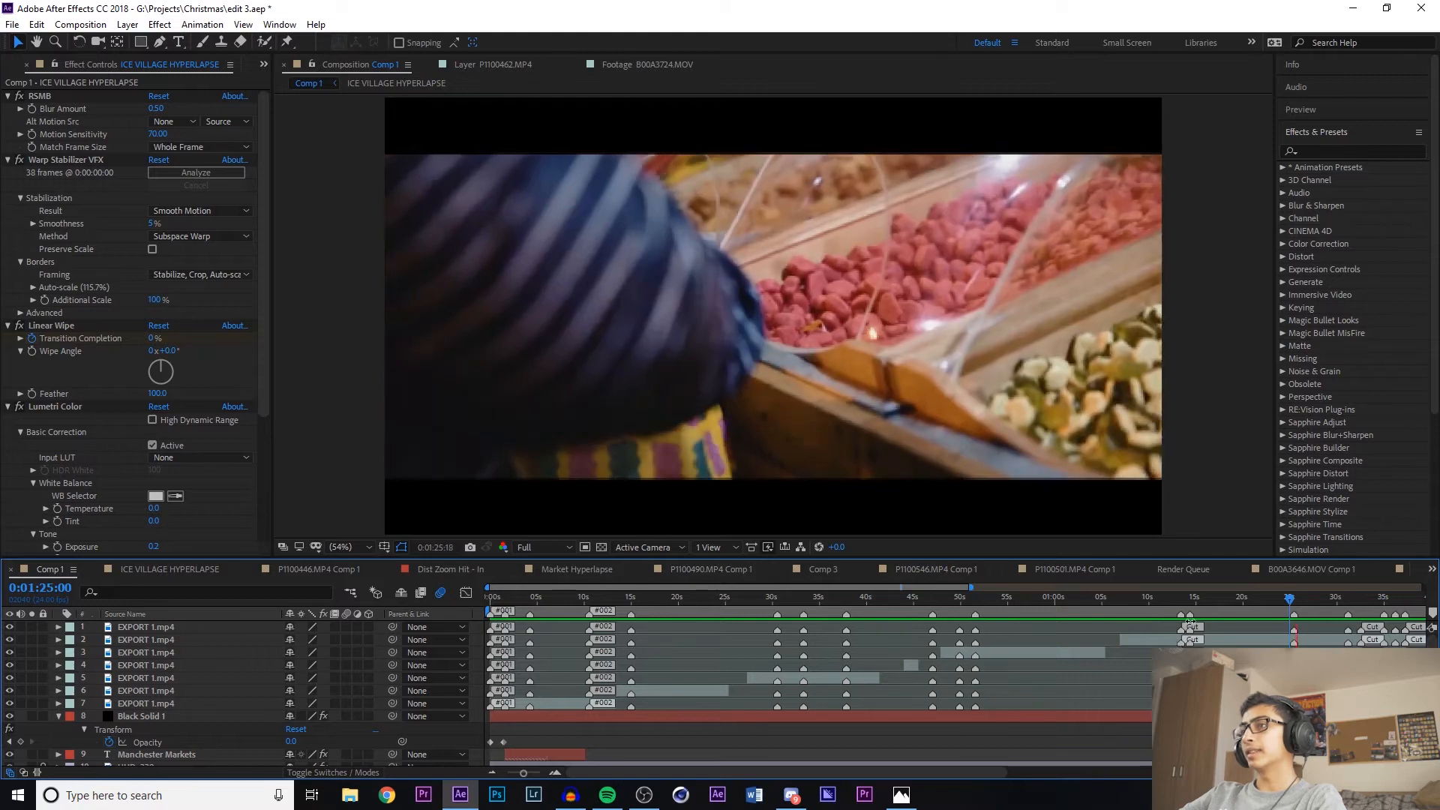
# Preview the aerial market shot's transitions into the wooden toys and sweets stall from 0:01:22:07 and again from 0:01:22:14
pyautogui.click(1260, 597)
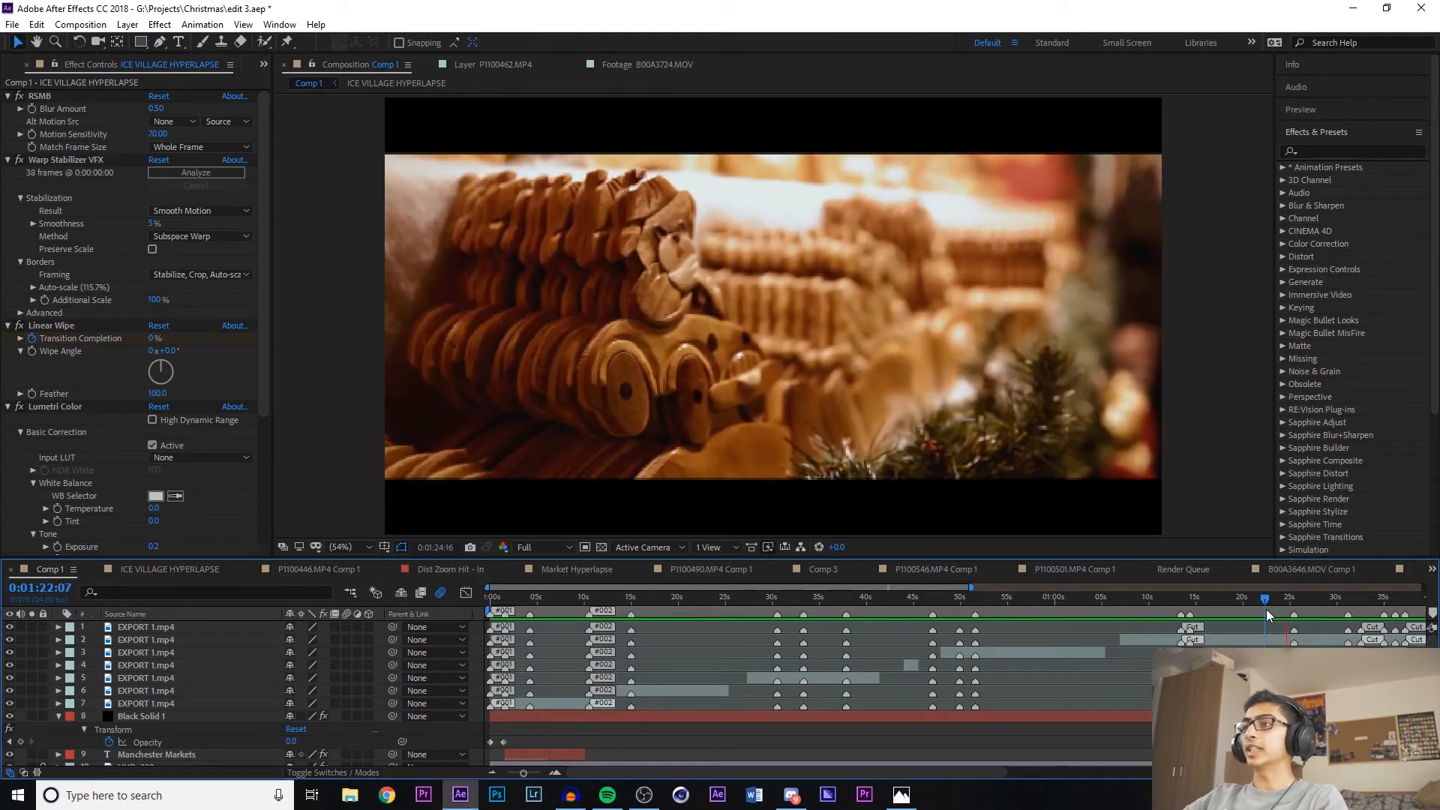
pyautogui.press('space')
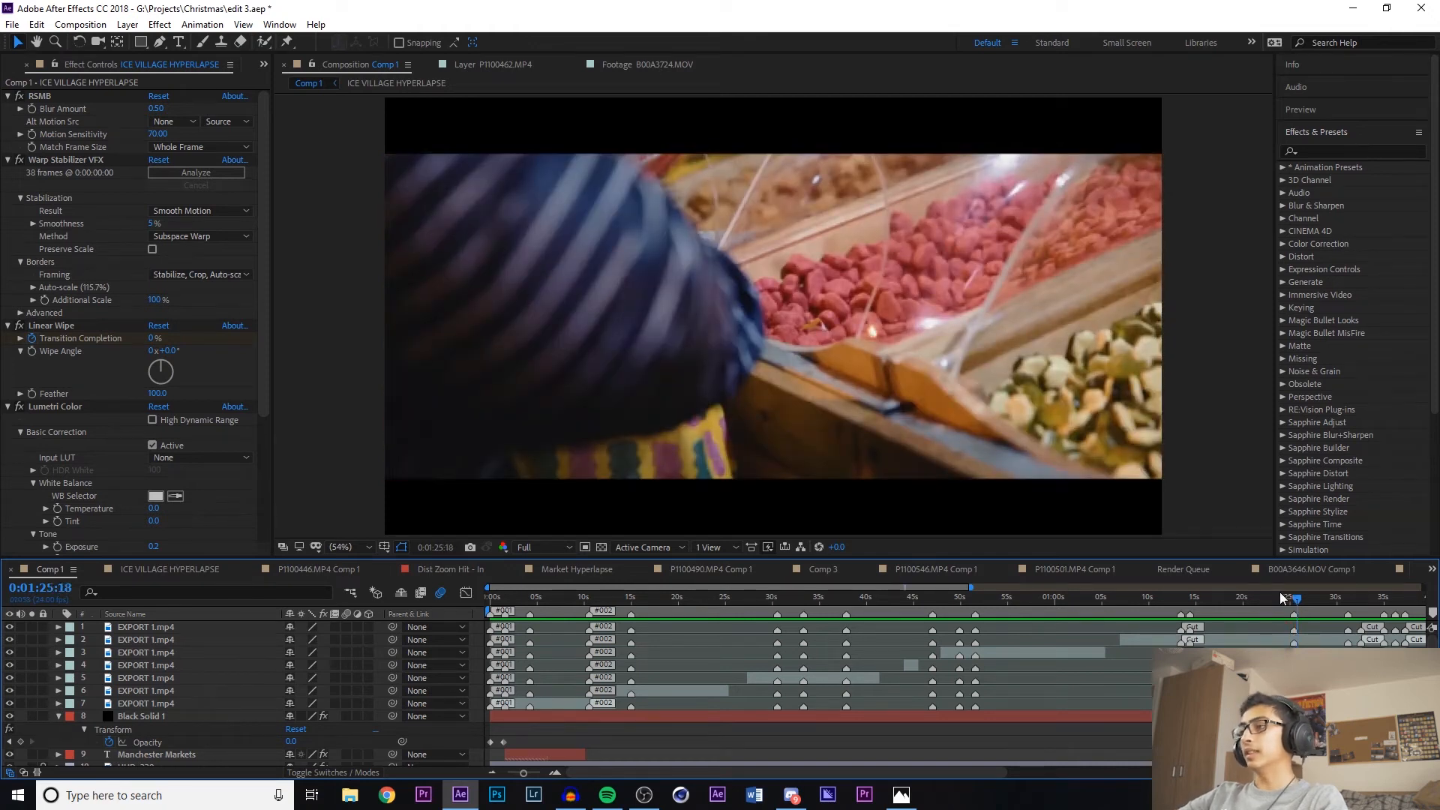
pyautogui.click(1267, 597)
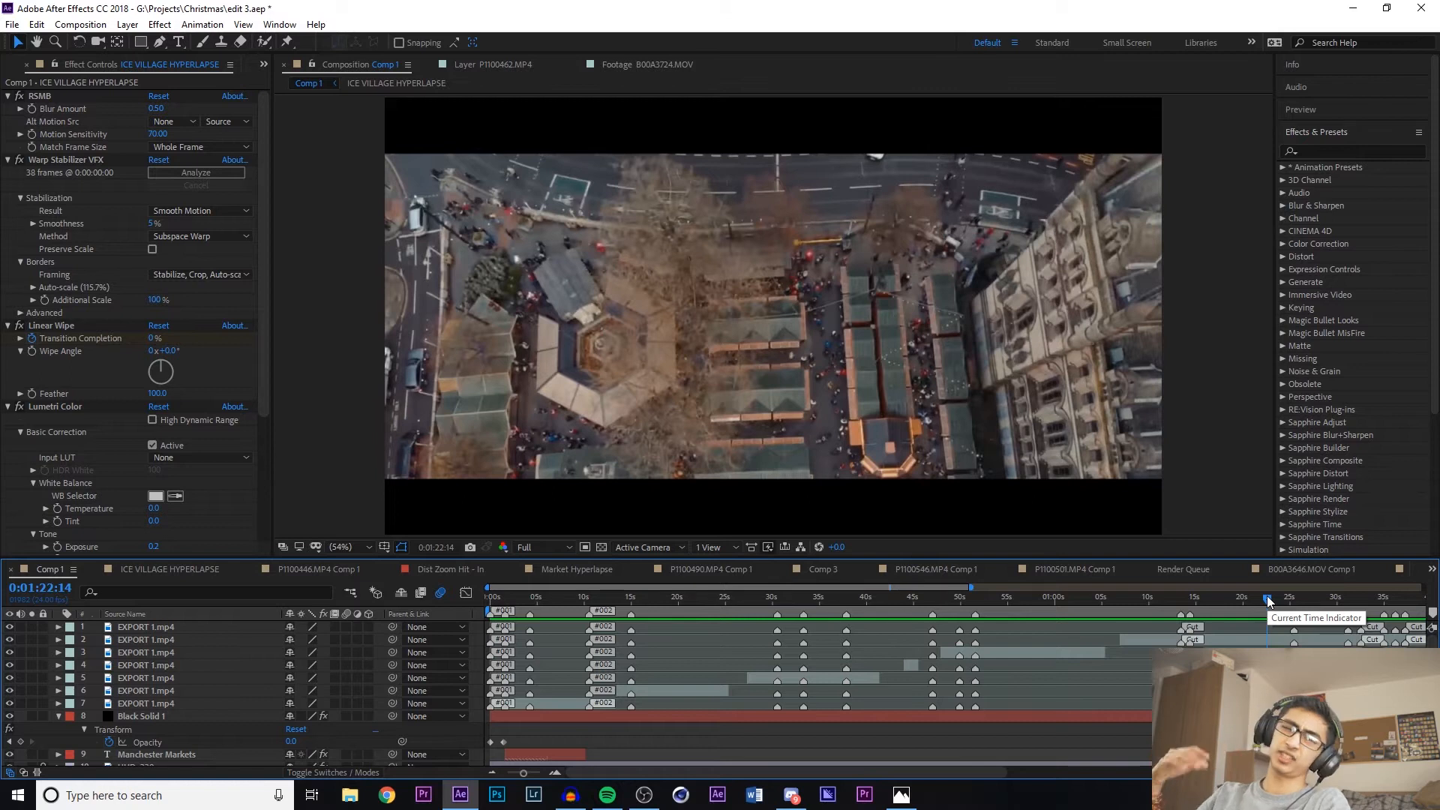
pyautogui.press('space')
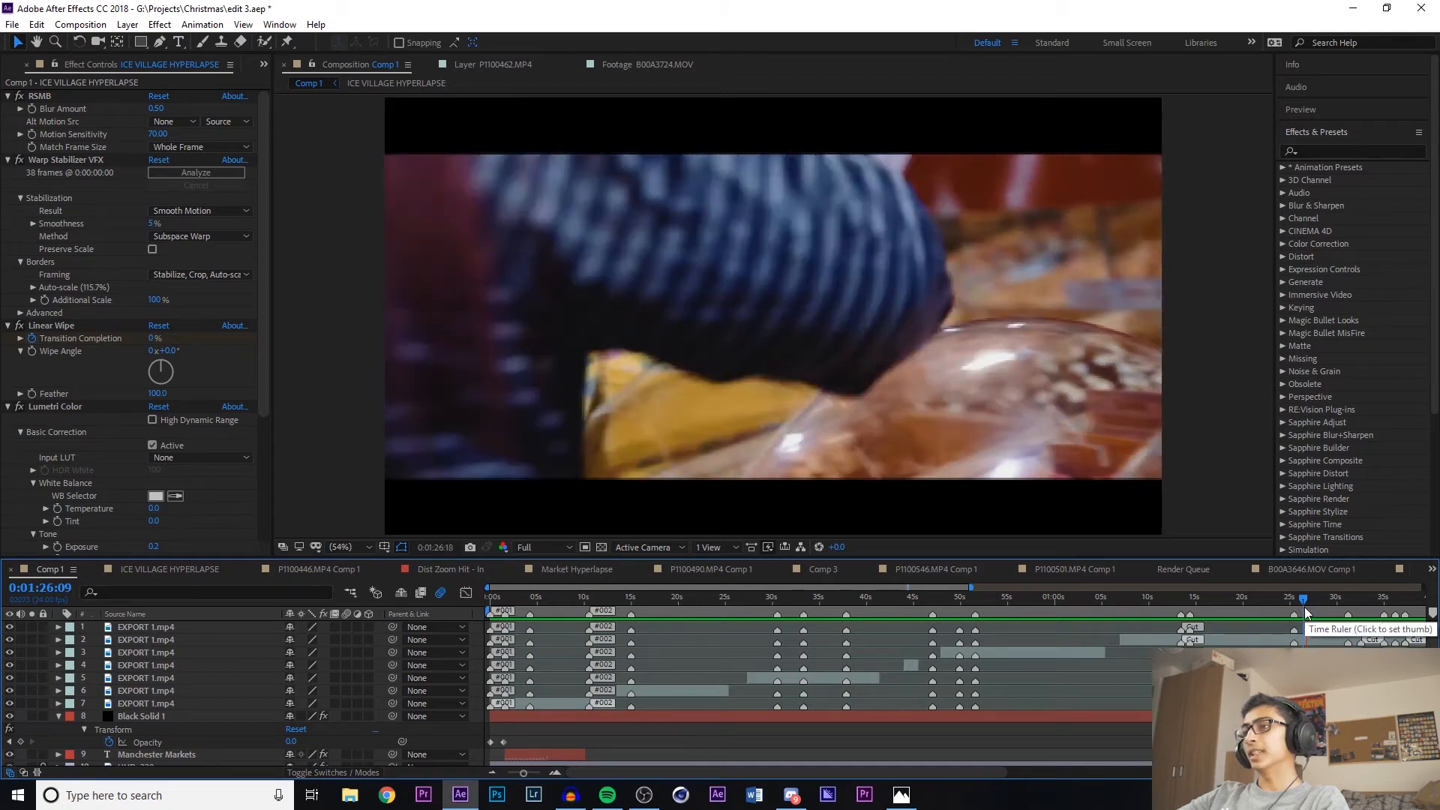
# Preview from 0:01:23:03 into the sweets stall shot, and scrub back to its opening cut at 0:01:25:11
pyautogui.click(1272, 601)
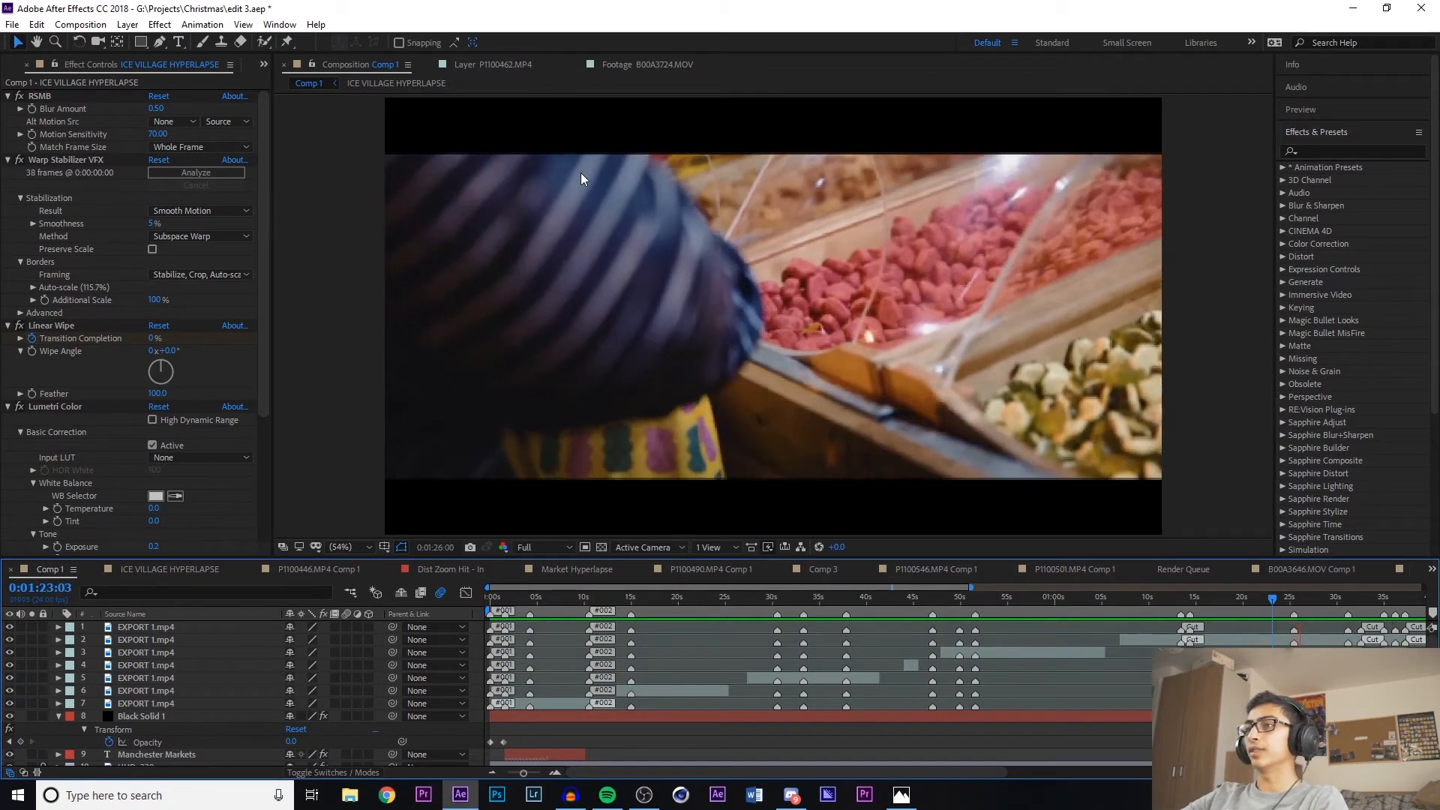
pyautogui.press('space')
pyautogui.press('space')
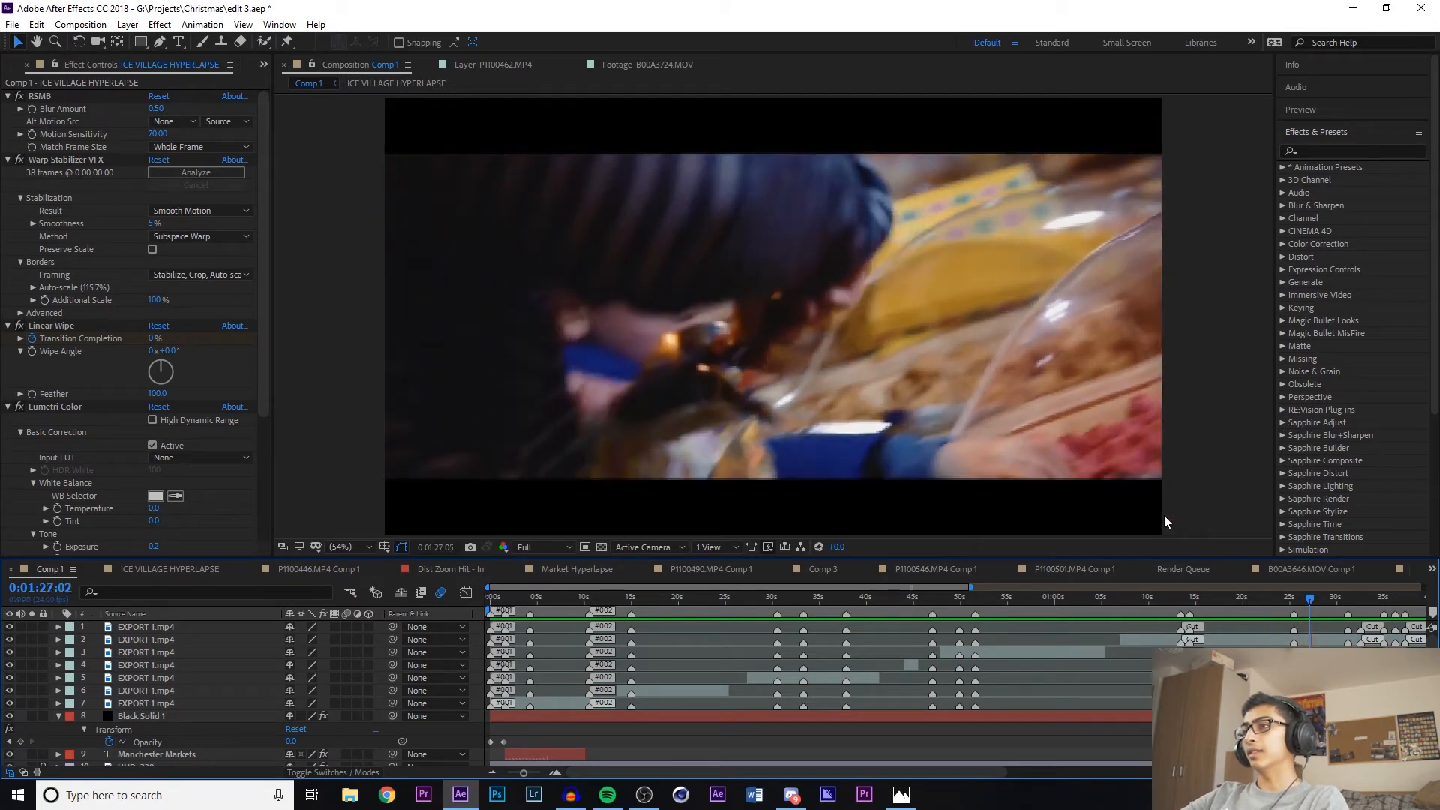
pyautogui.press('space')
pyautogui.click(1289, 600)
pyautogui.moveTo(1287, 598)
pyautogui.mouseDown()
pyautogui.moveTo(1312, 603)
pyautogui.moveTo(1295, 602)
pyautogui.mouseUp()
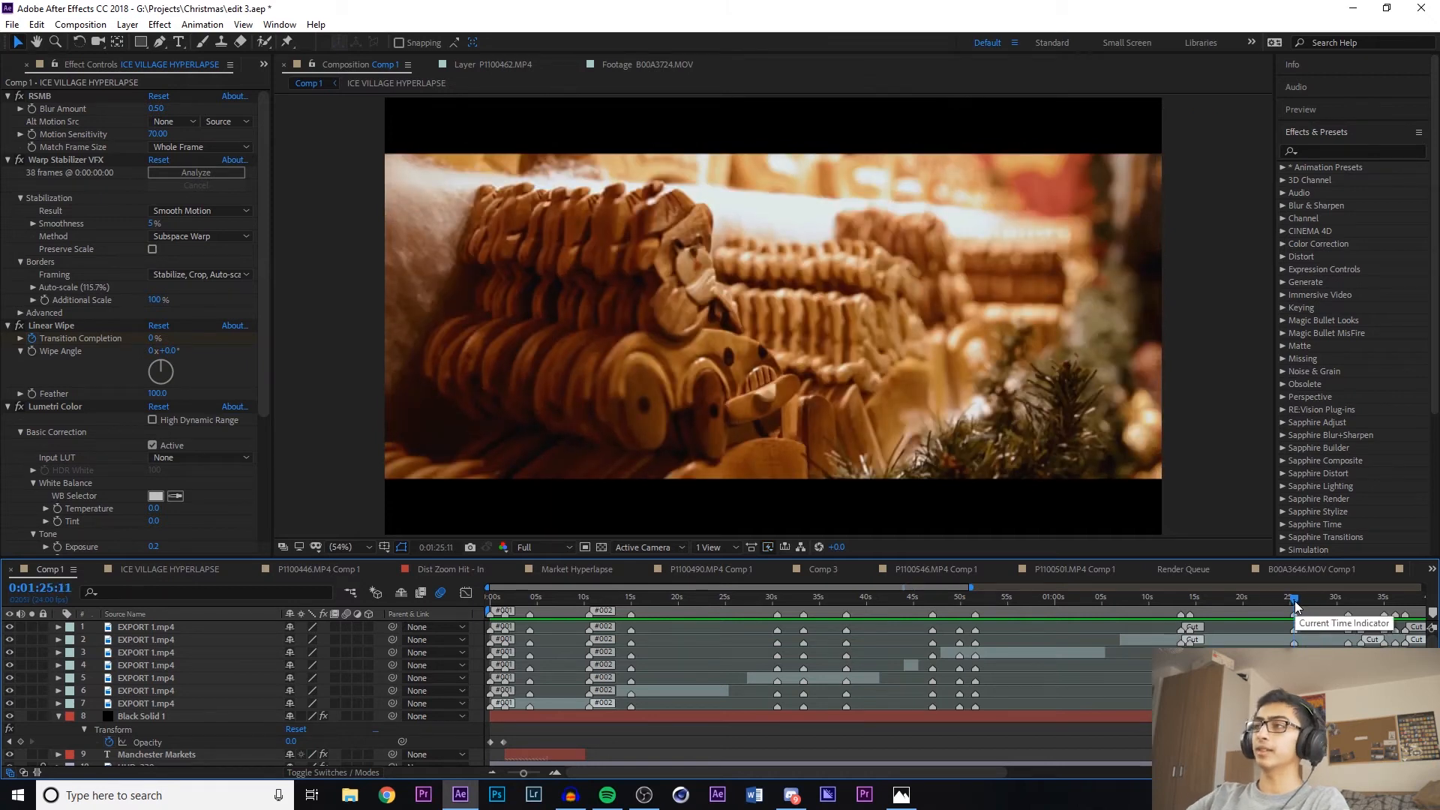
# Preview the sweets stall shot from 0:01:25:11, pausing at 0:01:27:00, and continue through to the handheld camera shot
pyautogui.press('space')
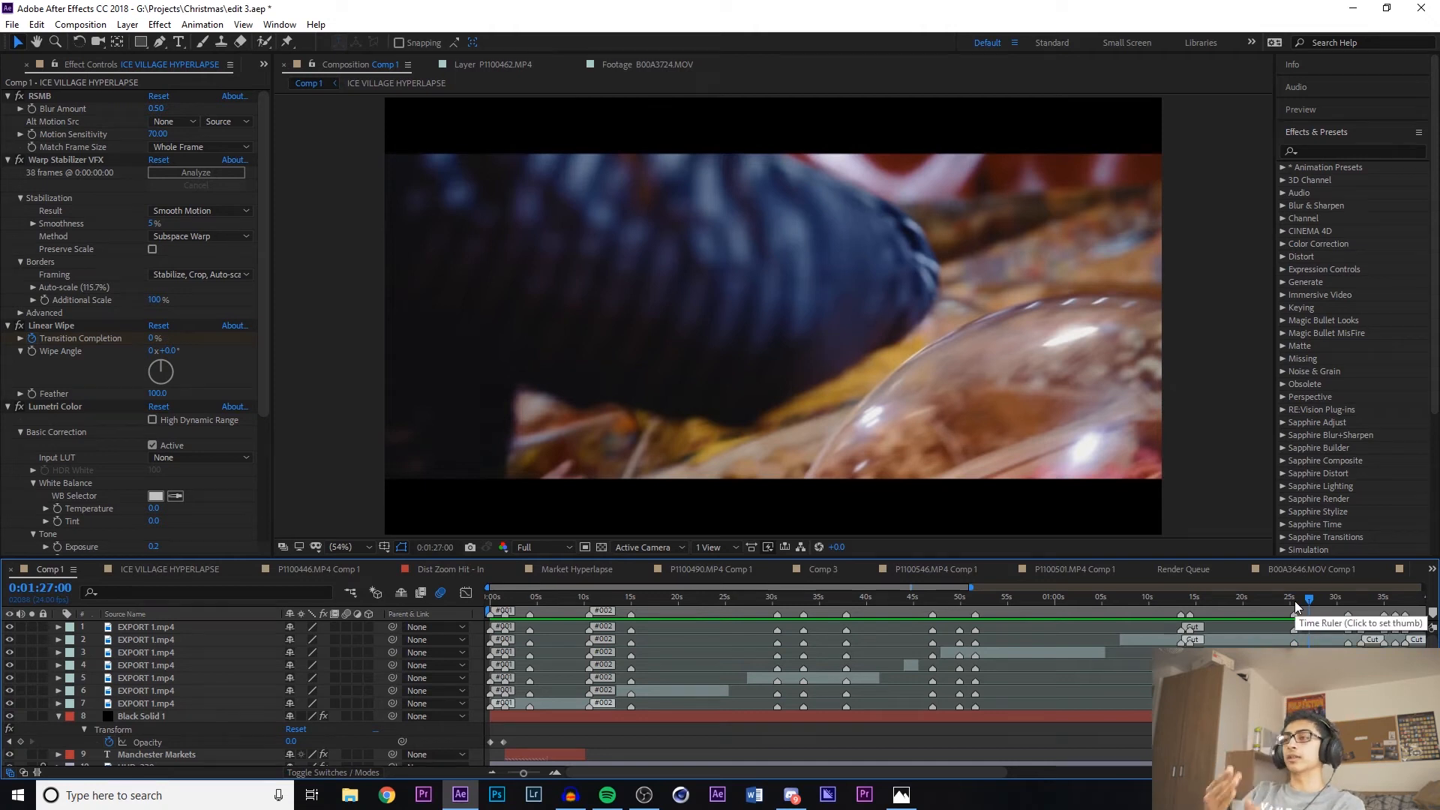
pyautogui.press('space')
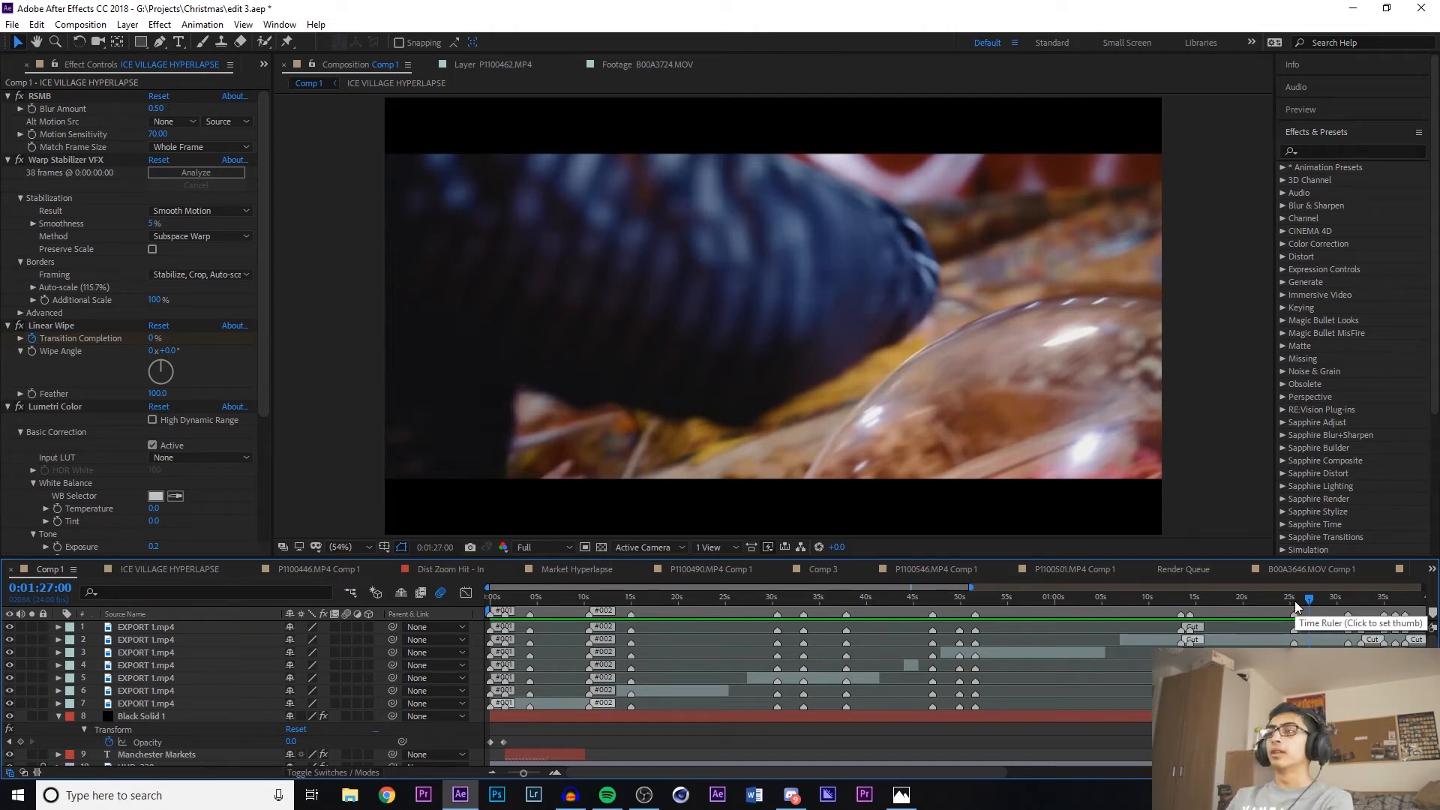
pyautogui.press('space')
pyautogui.press('space')
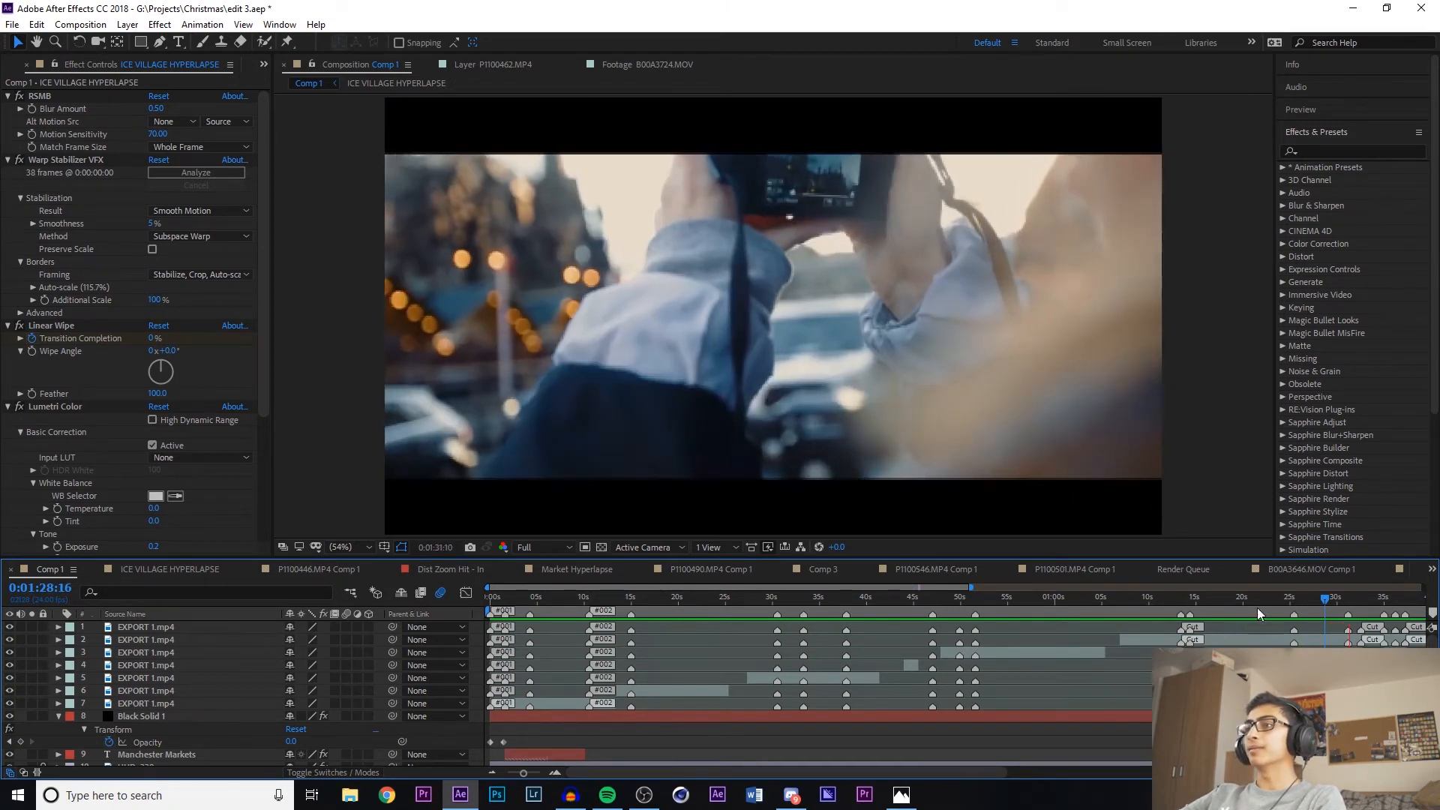
# Scrub from the food counter at 0:01:28:05 to the carved animals at 0:01:30:11, and preview the cut into the handheld camera shot
pyautogui.moveTo(1275, 600); pyautogui.dragTo(1321, 602)
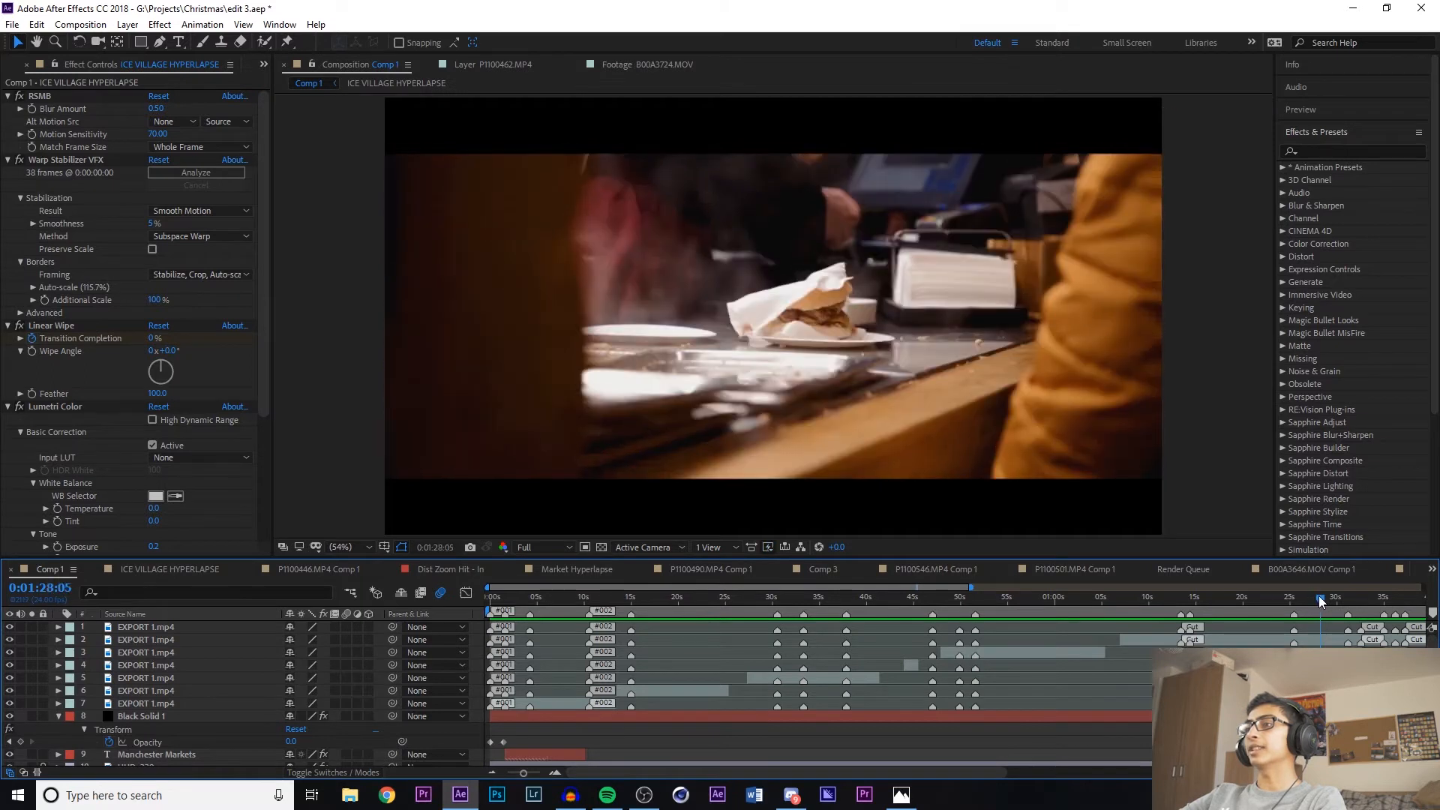
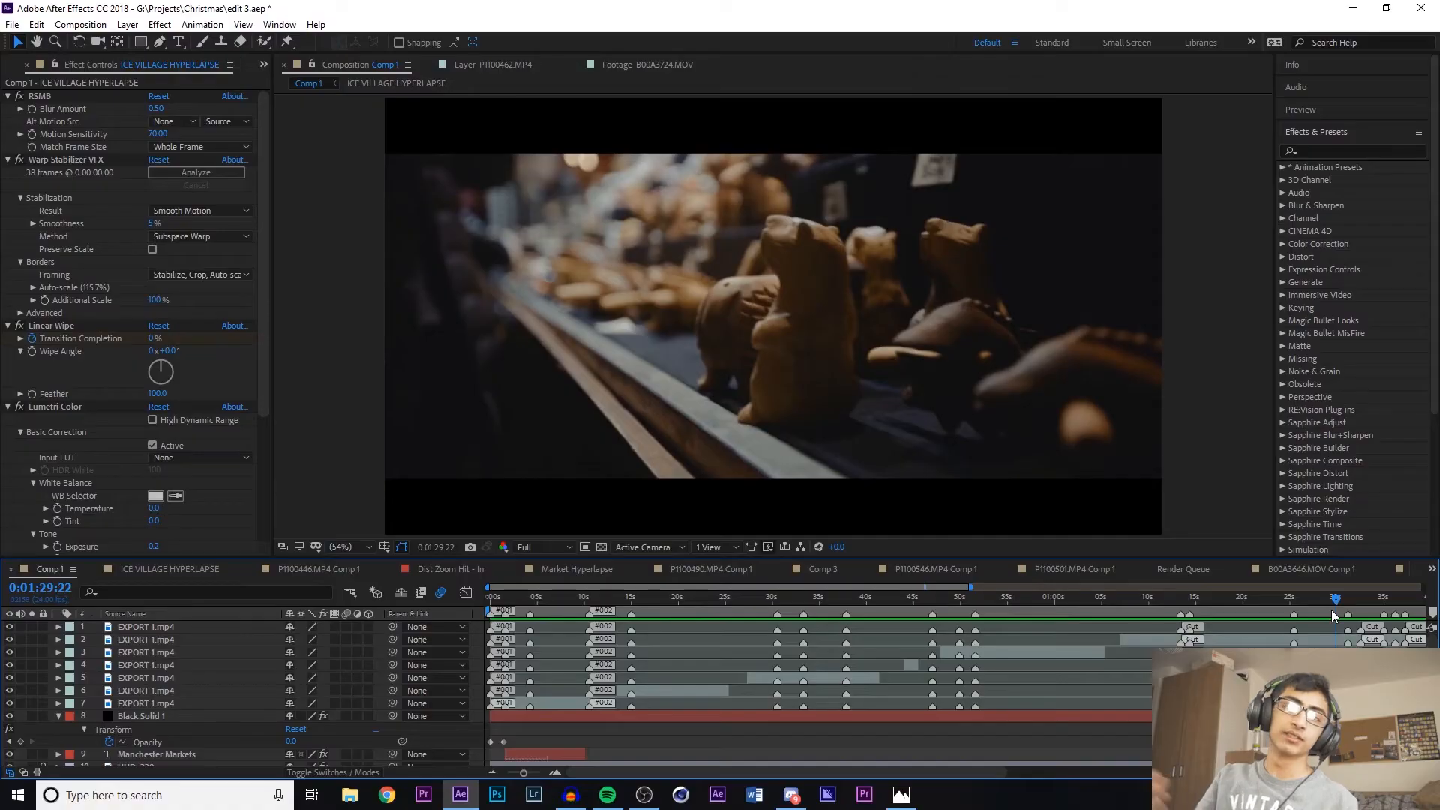
pyautogui.moveTo(1334, 616); pyautogui.dragTo(1339, 611)
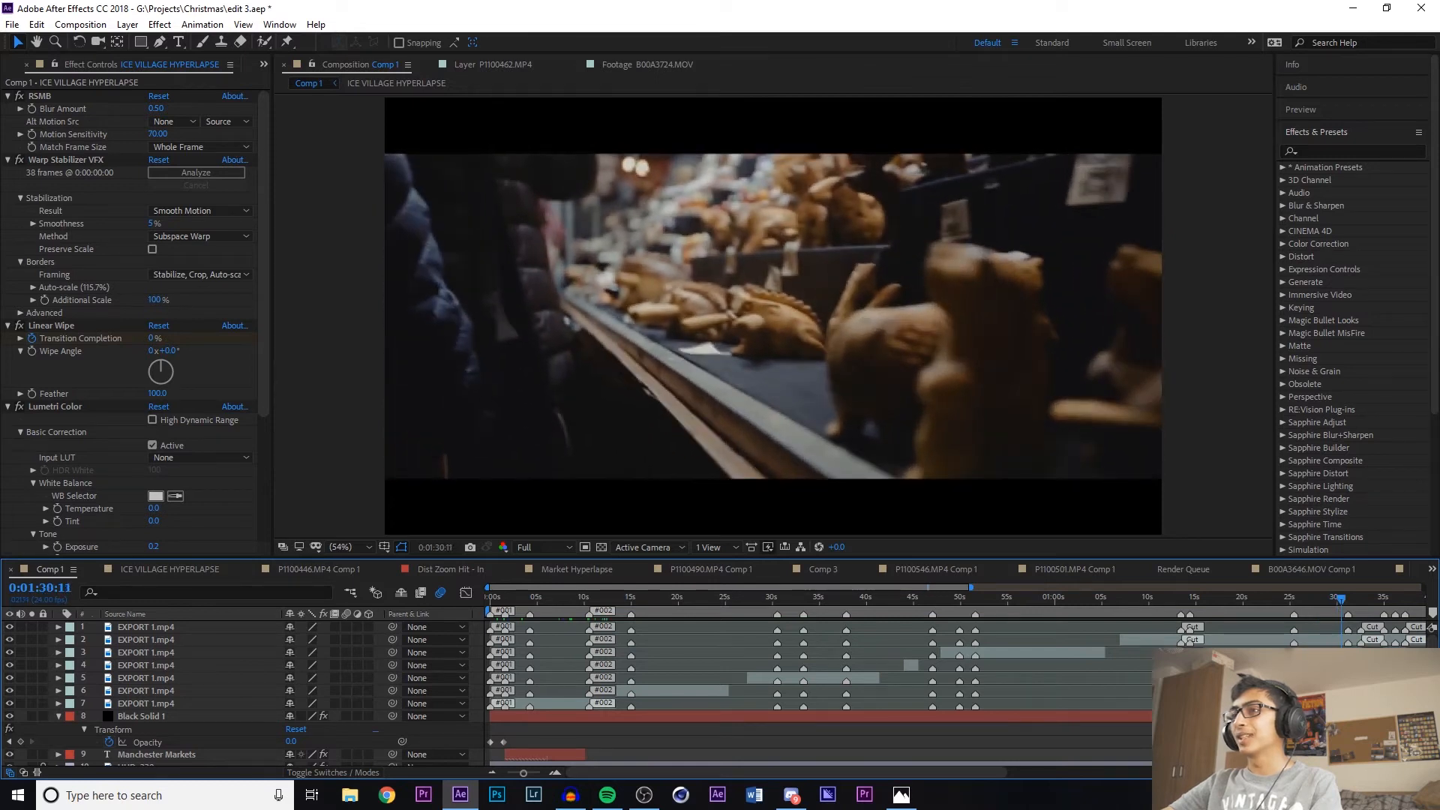
pyautogui.moveTo(631, 771); pyautogui.dragTo(823, 746)
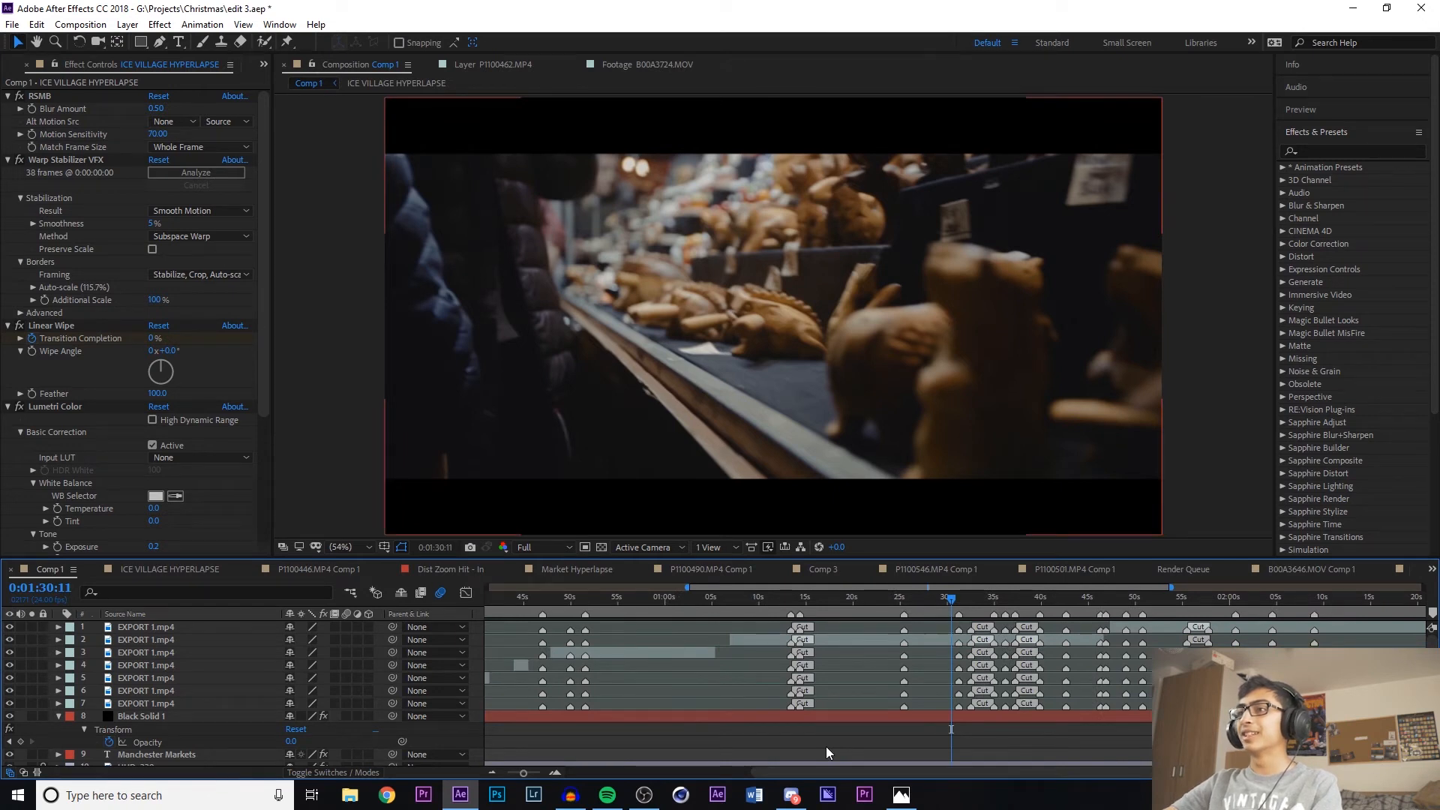
pyautogui.click(900, 720)
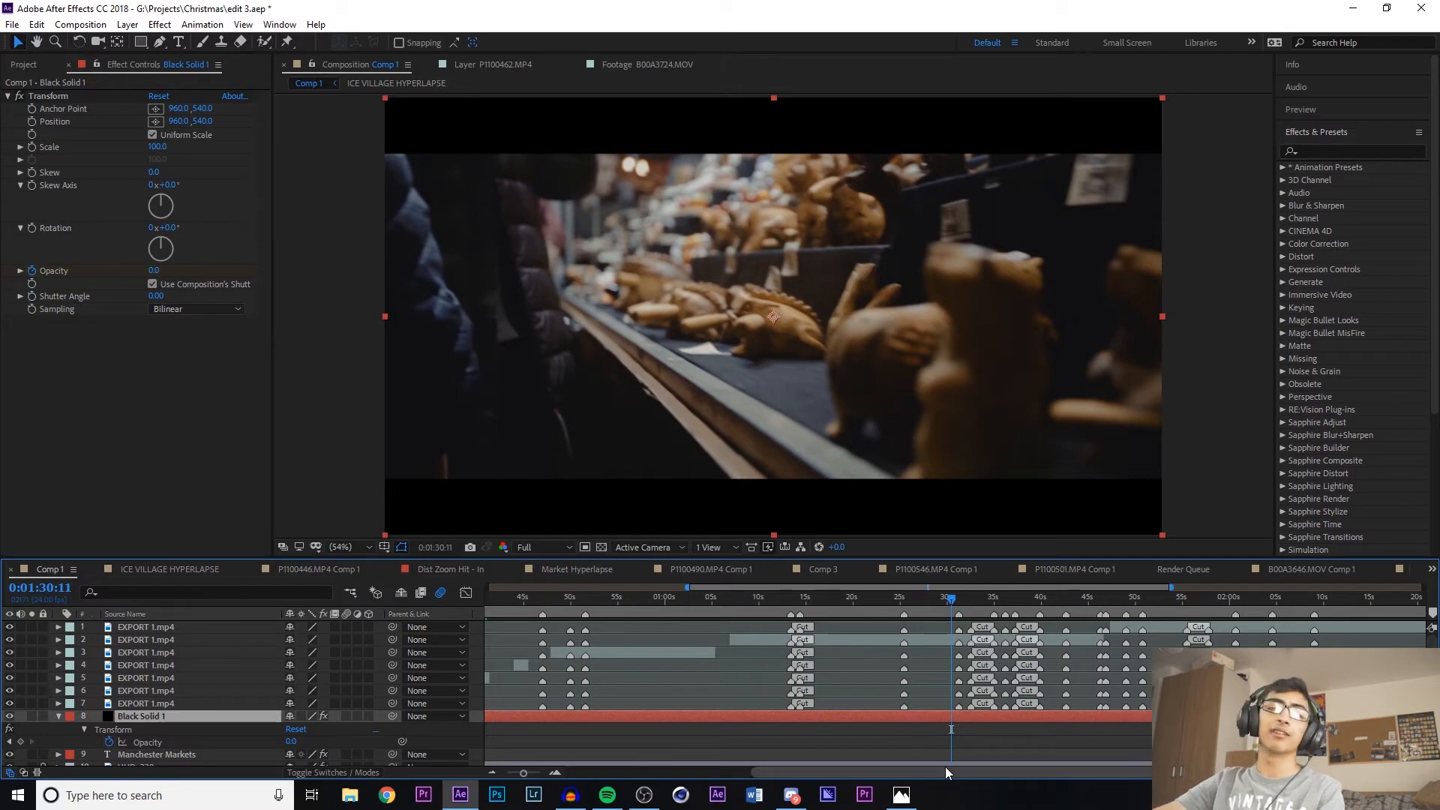
pyautogui.click(1006, 745)
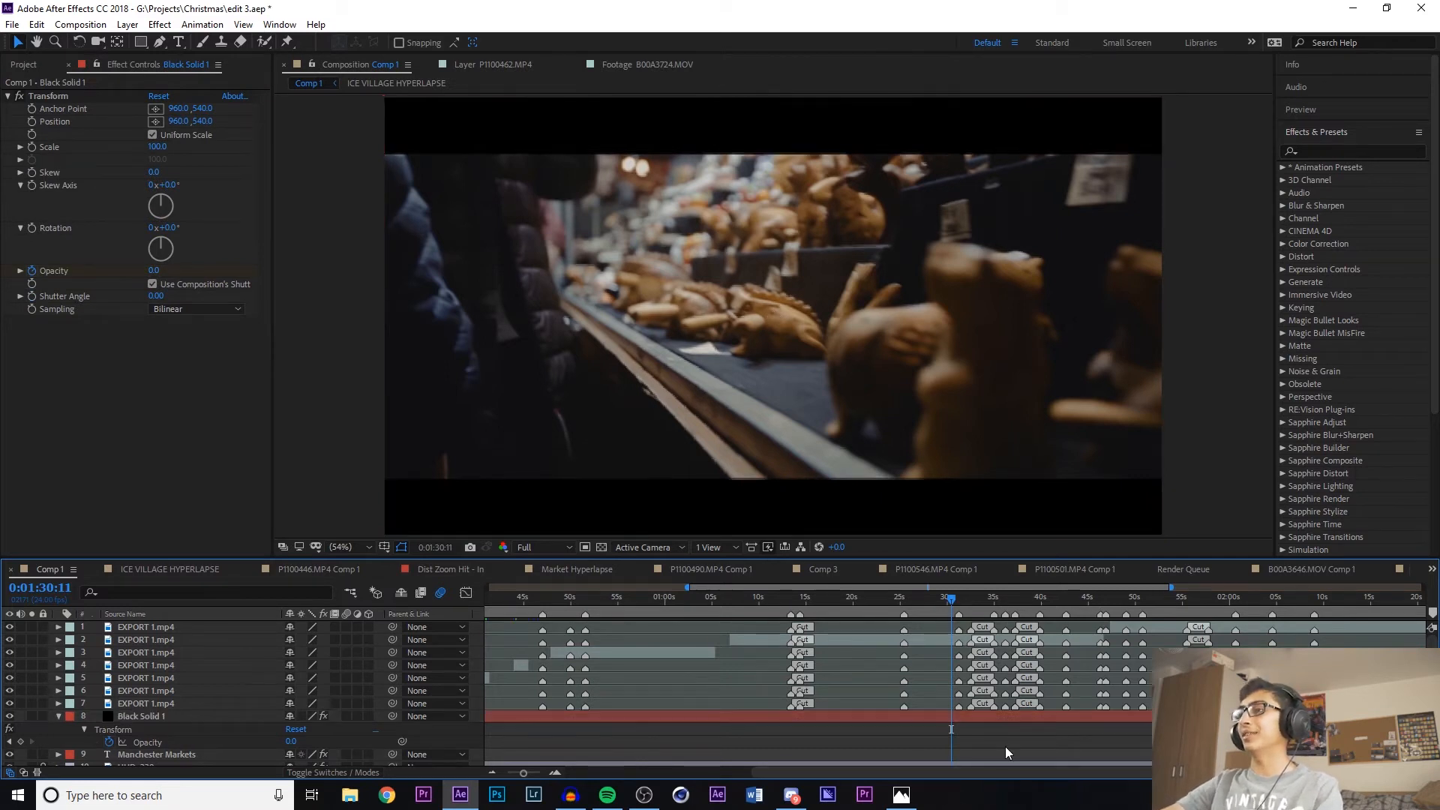
pyautogui.press('space')
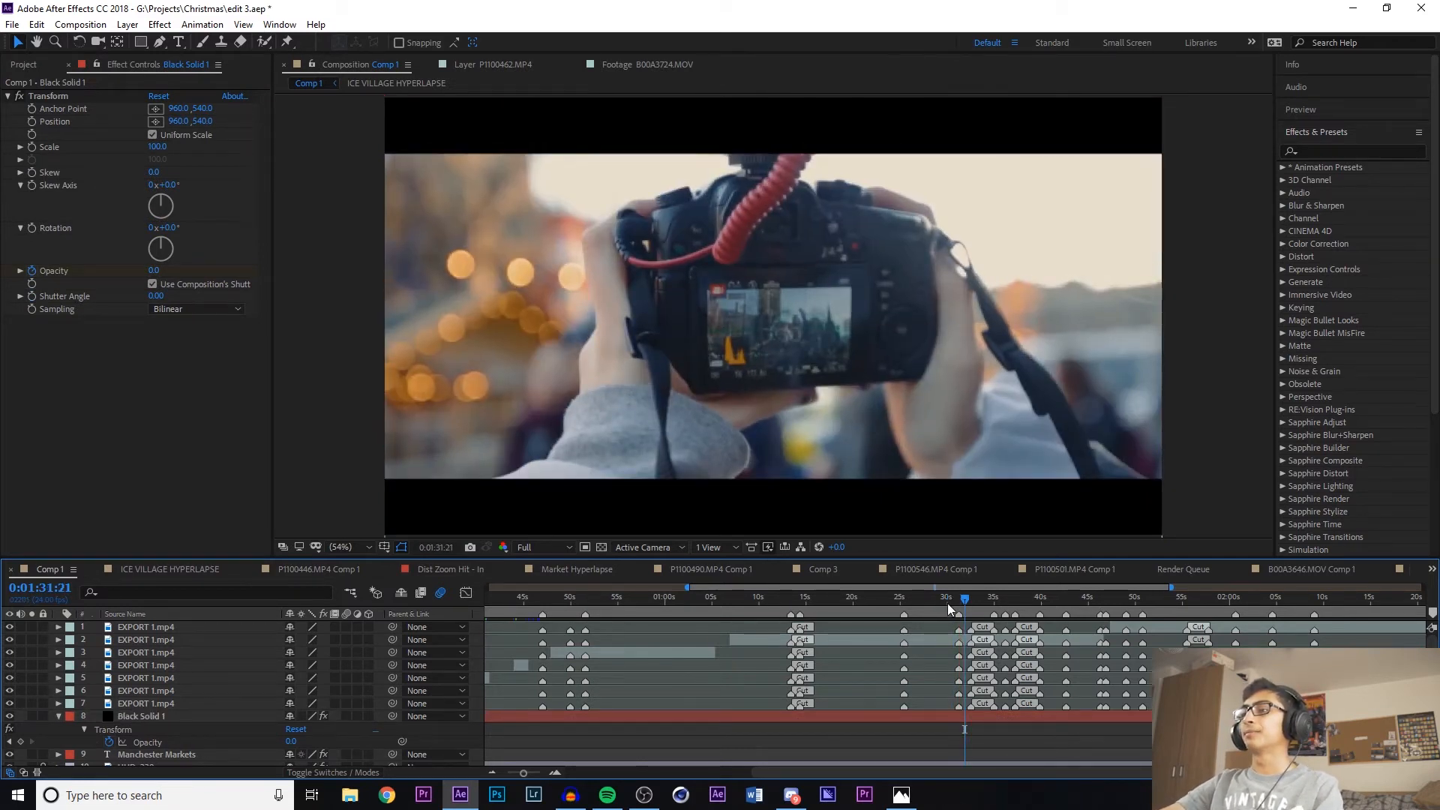
# Return to 0:01:29:21 and 0:01:28:15, and preview the food counter and carved animals shots up to the camera shot at 0:01:31:07
pyautogui.click(946, 604)
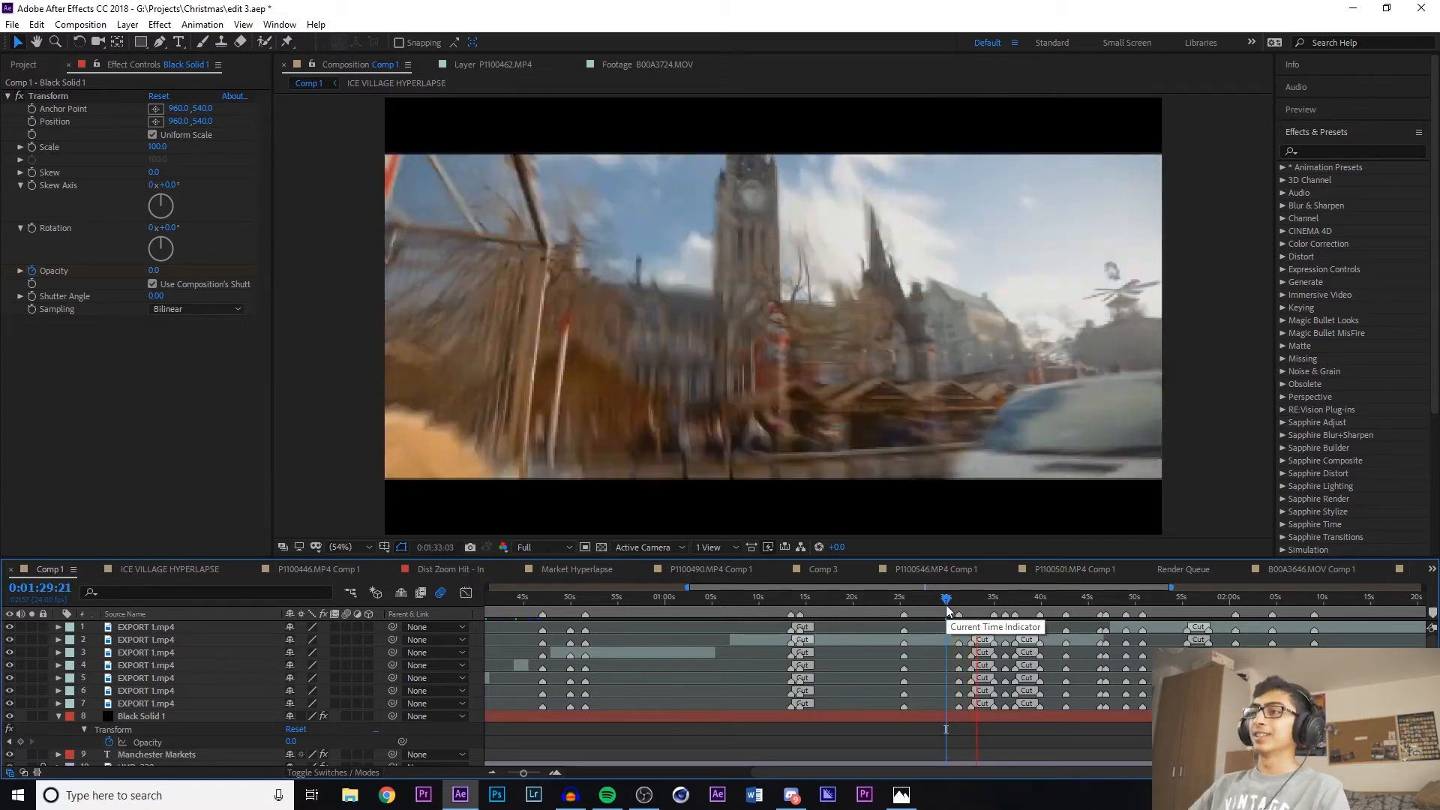
pyautogui.click(934, 606)
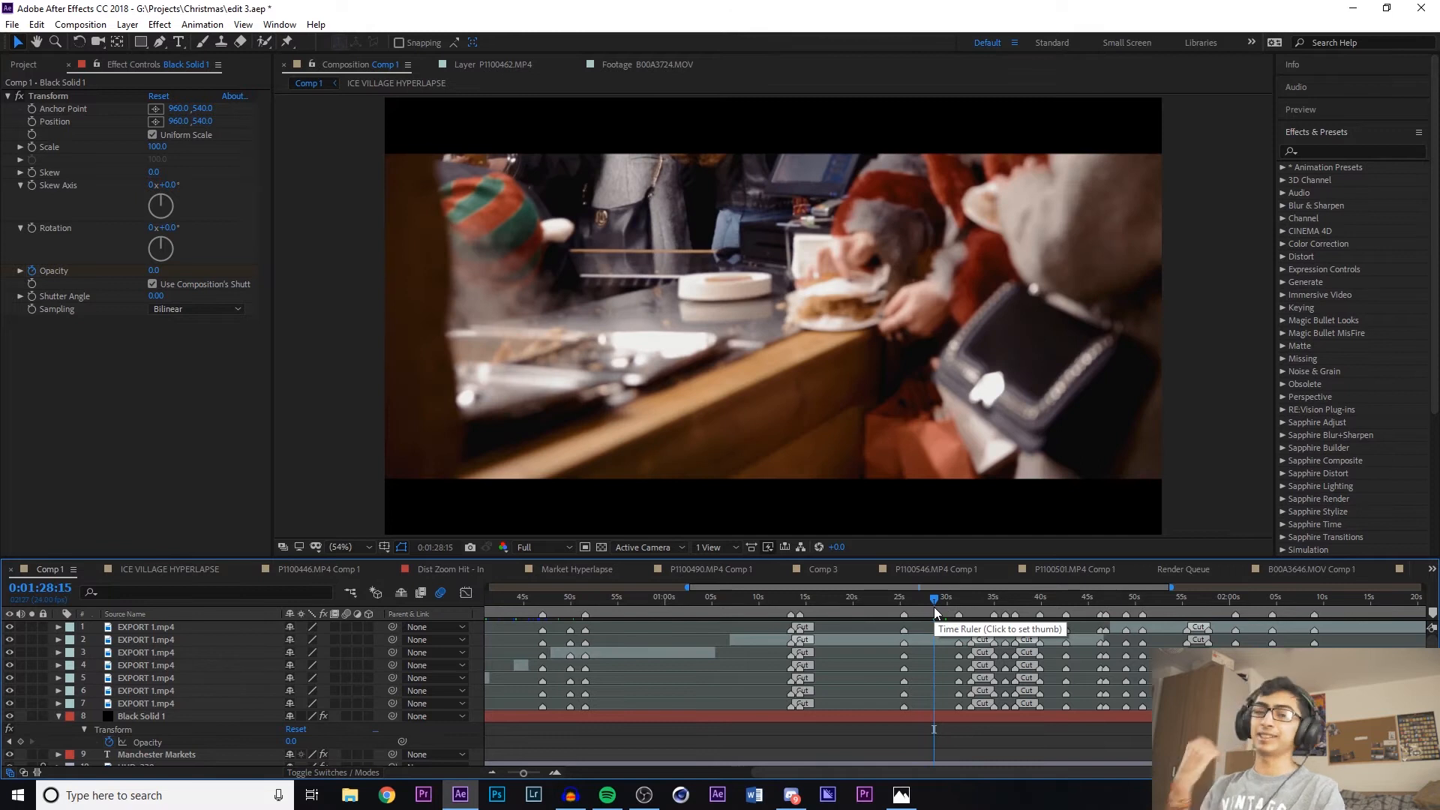
pyautogui.press('space')
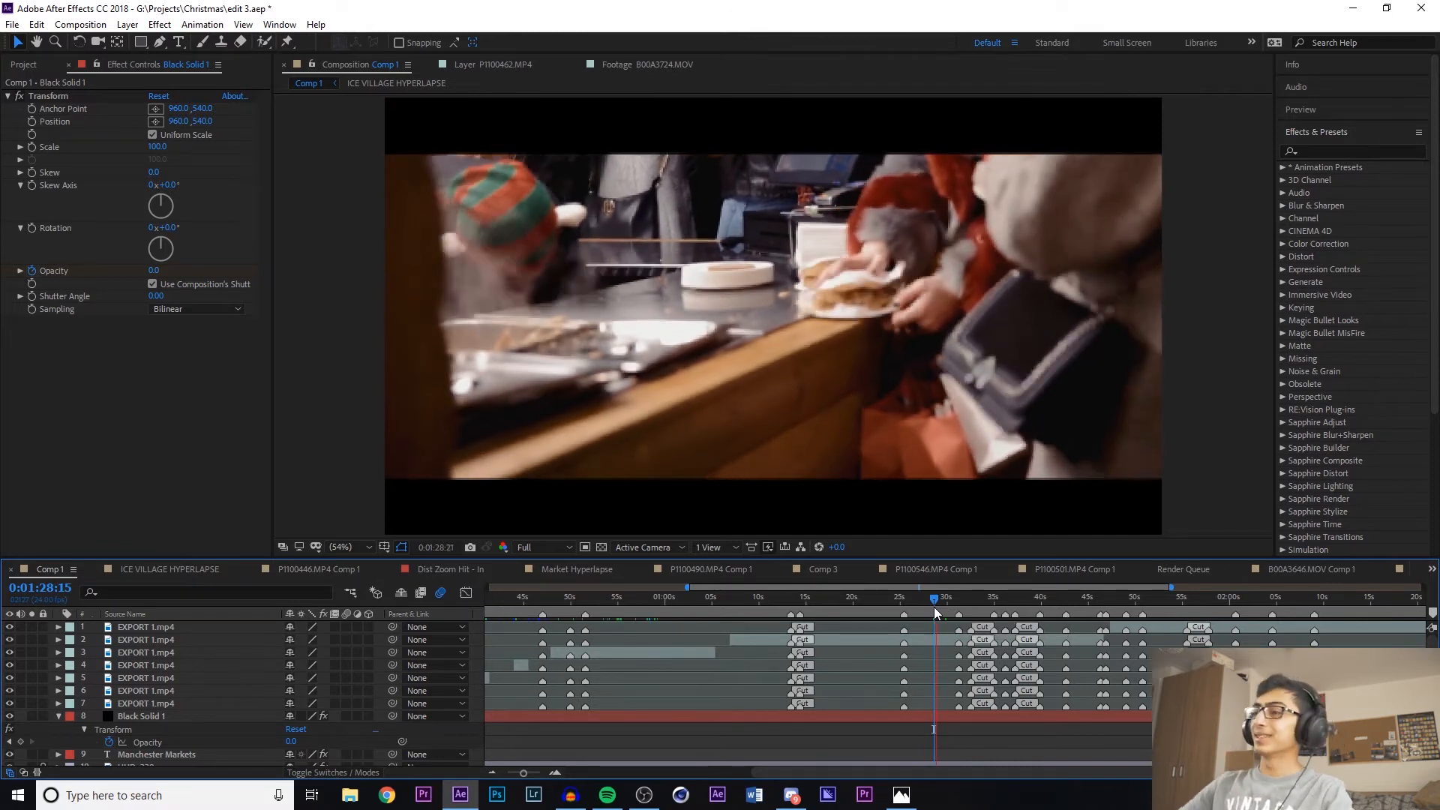
pyautogui.press('space')
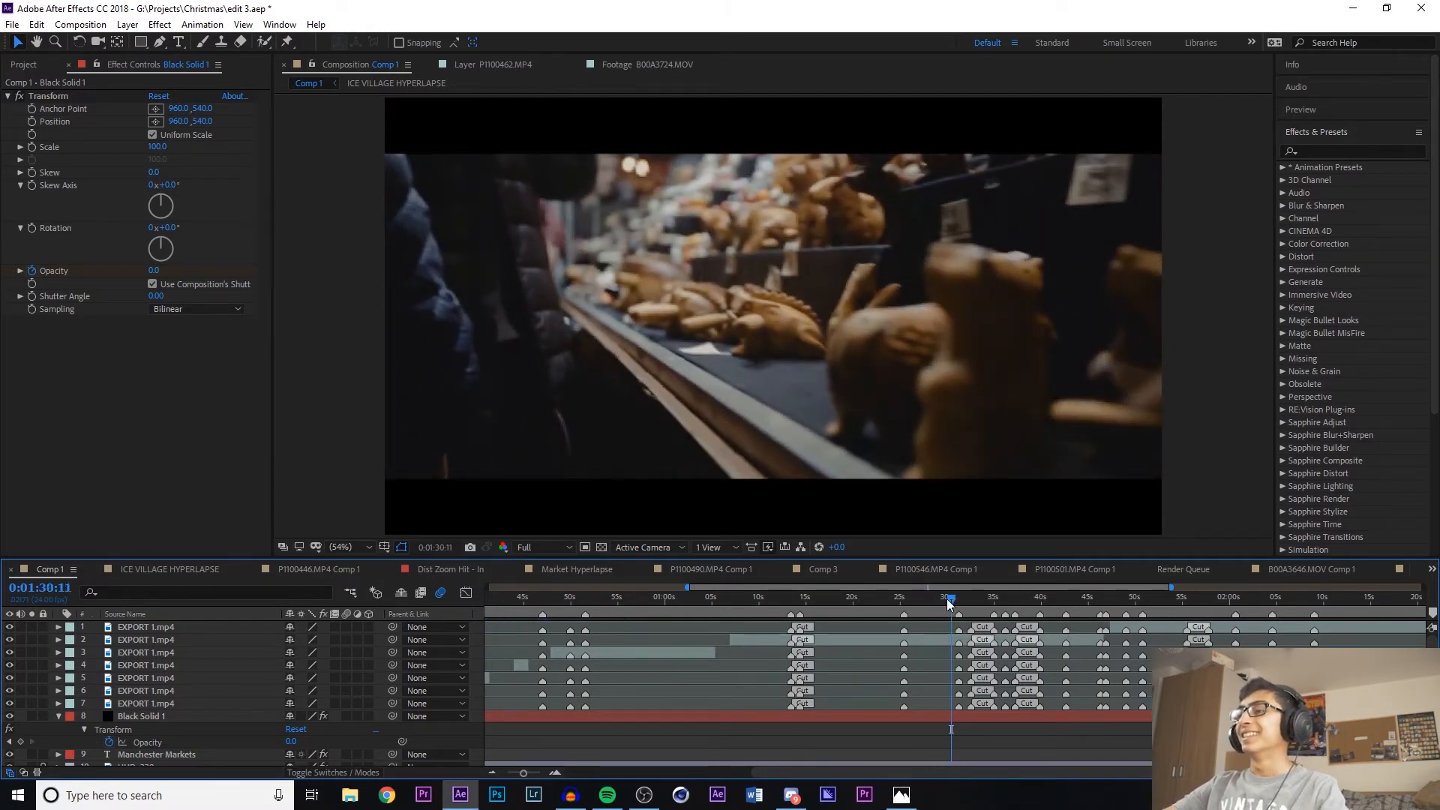
pyautogui.press('space')
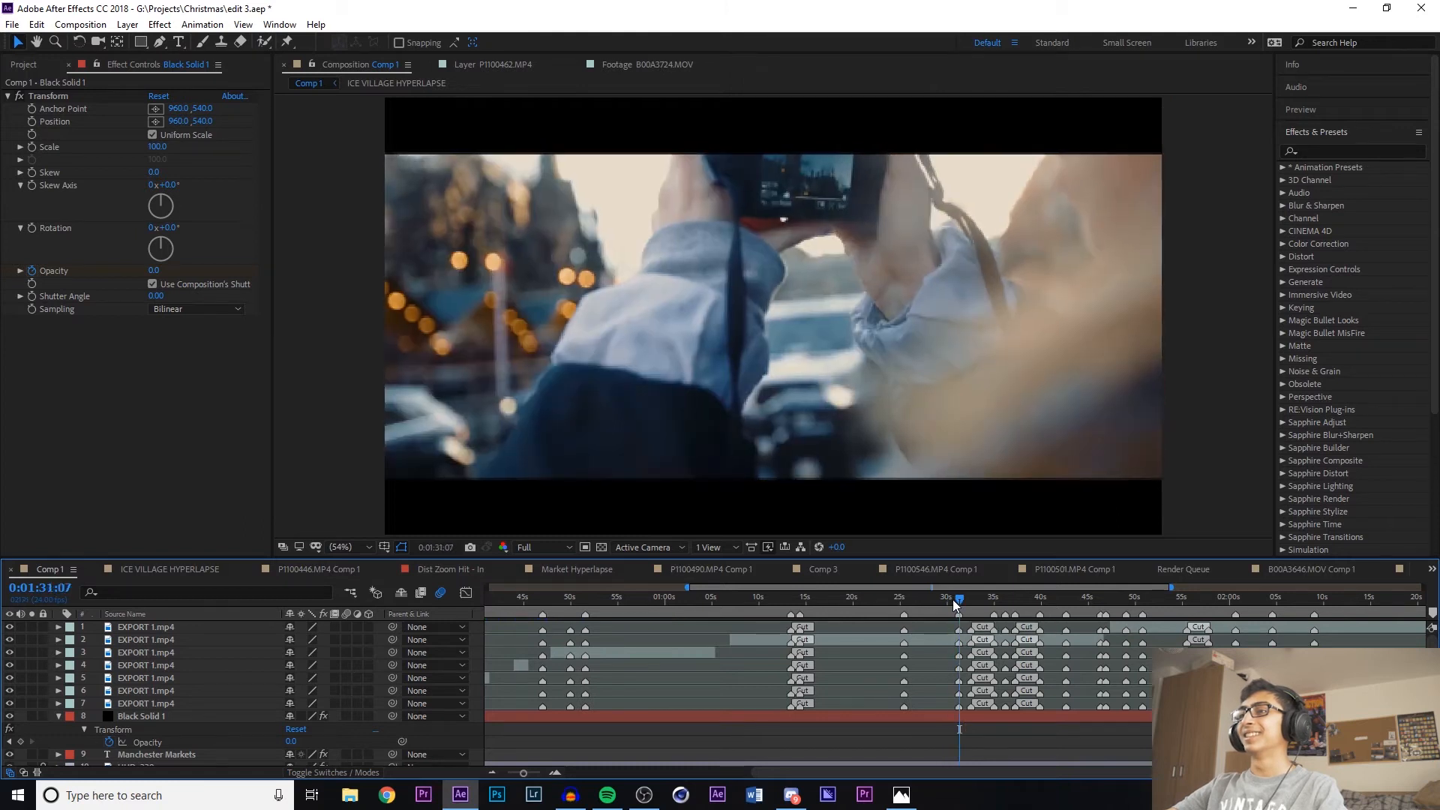
# Play the camera shot from 0:01:31:07 and move the playhead to the zoom transition at 0:01:32:12
pyautogui.press('space')
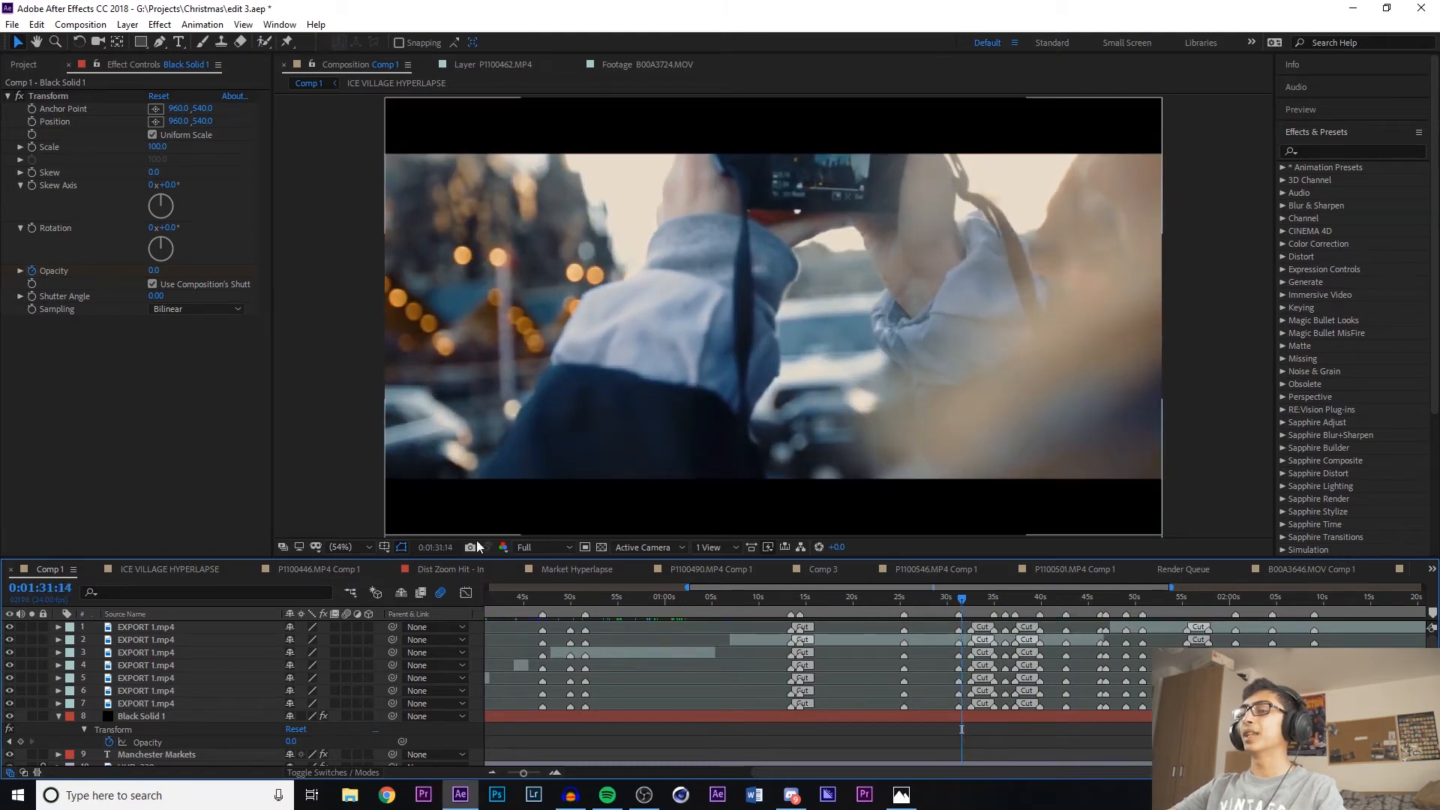
pyautogui.press('space')
pyautogui.press('space')
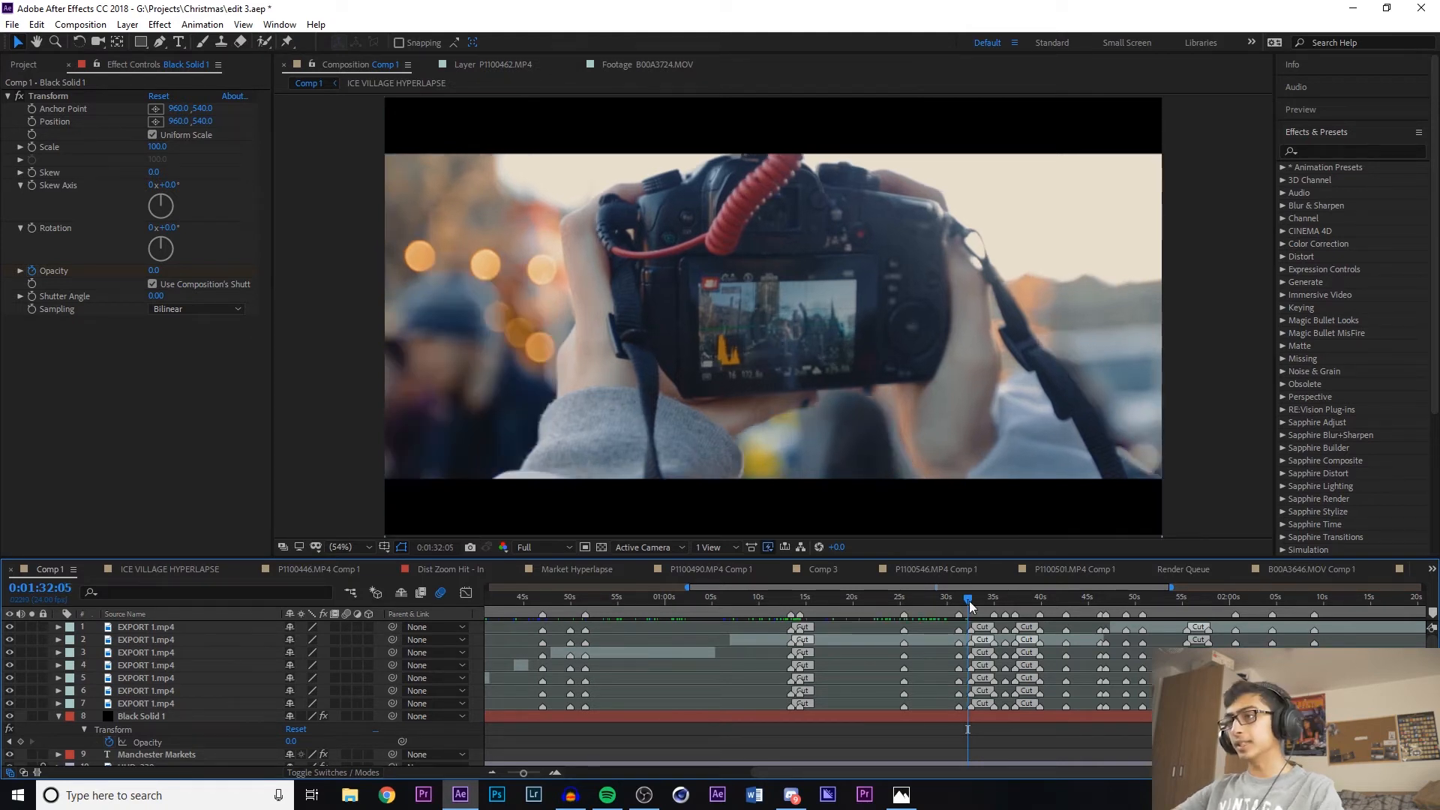
pyautogui.moveTo(970, 601); pyautogui.dragTo(972, 602)
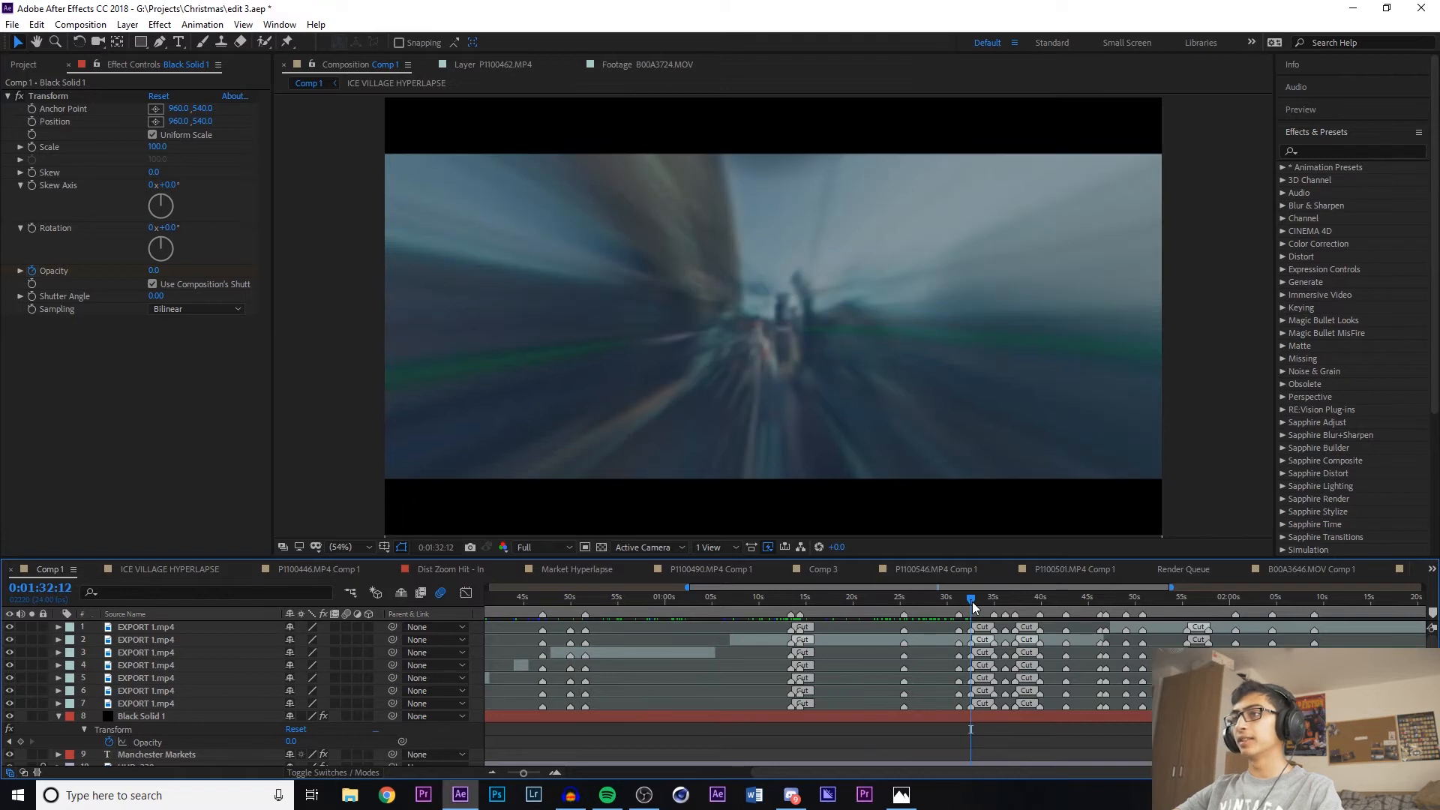
# Step frame by frame through the zoom transition from the camera screen to the clock tower, reaching 0:01:32:16
pyautogui.click(1300, 109)
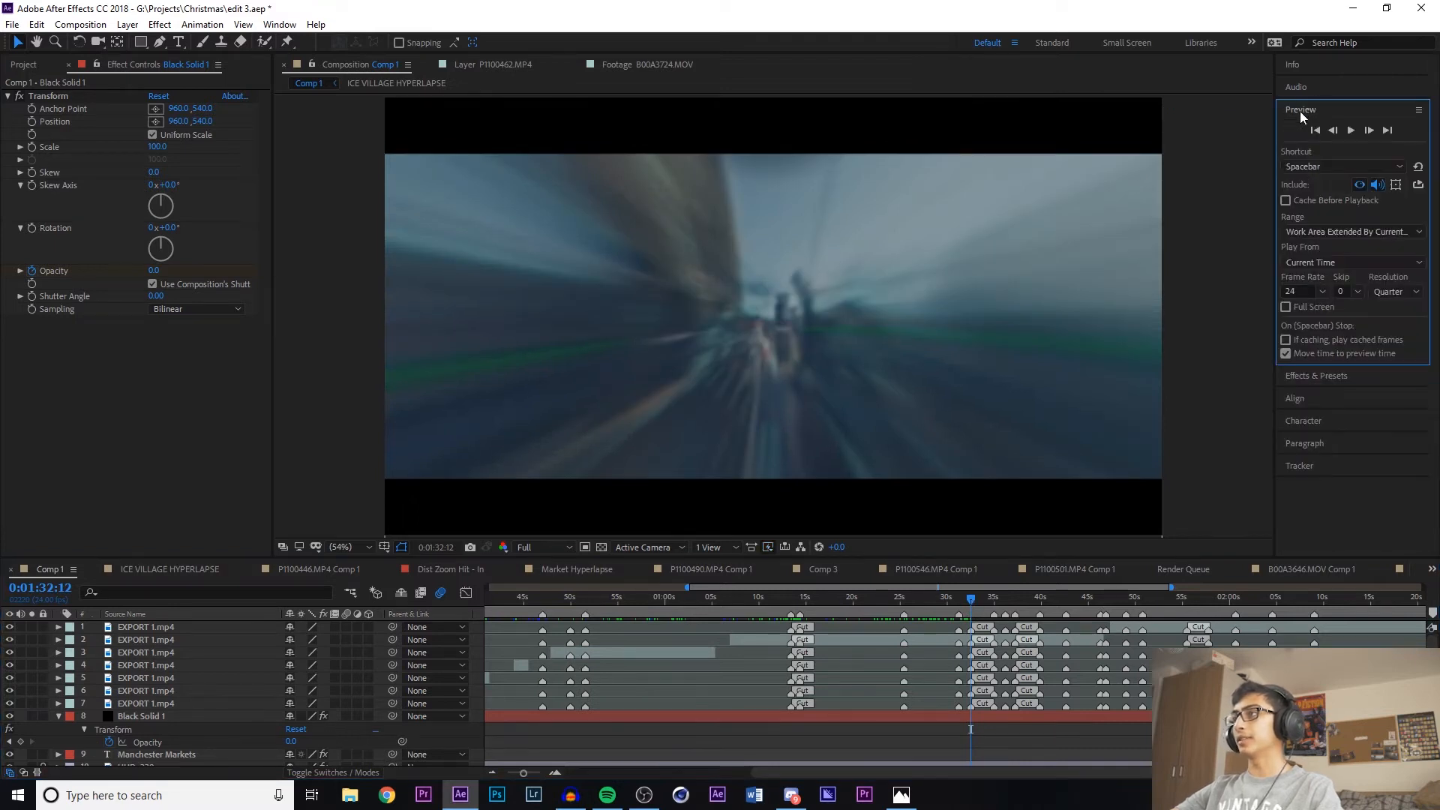
pyautogui.click(1370, 130)
pyautogui.click(1334, 130)
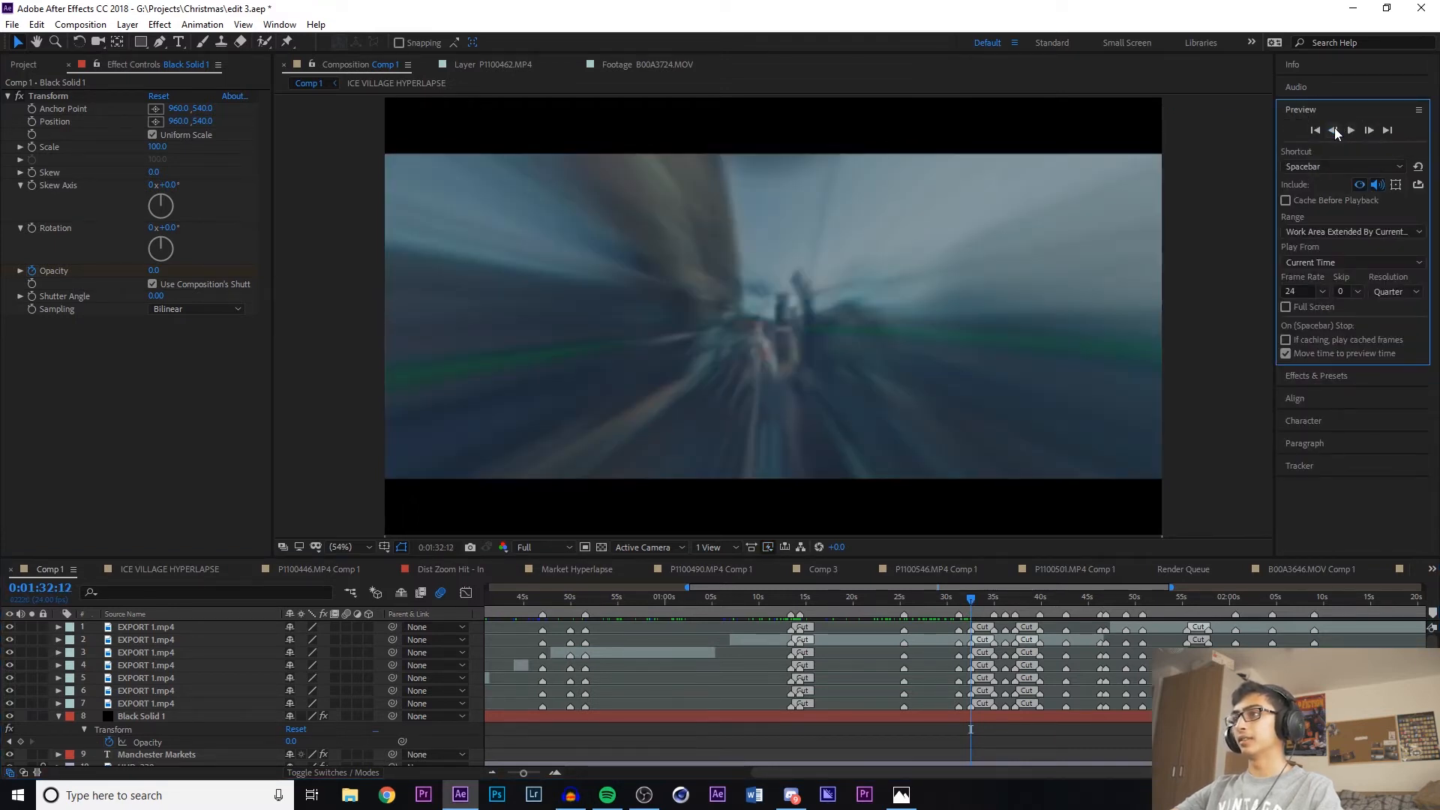
pyautogui.click(1334, 130)
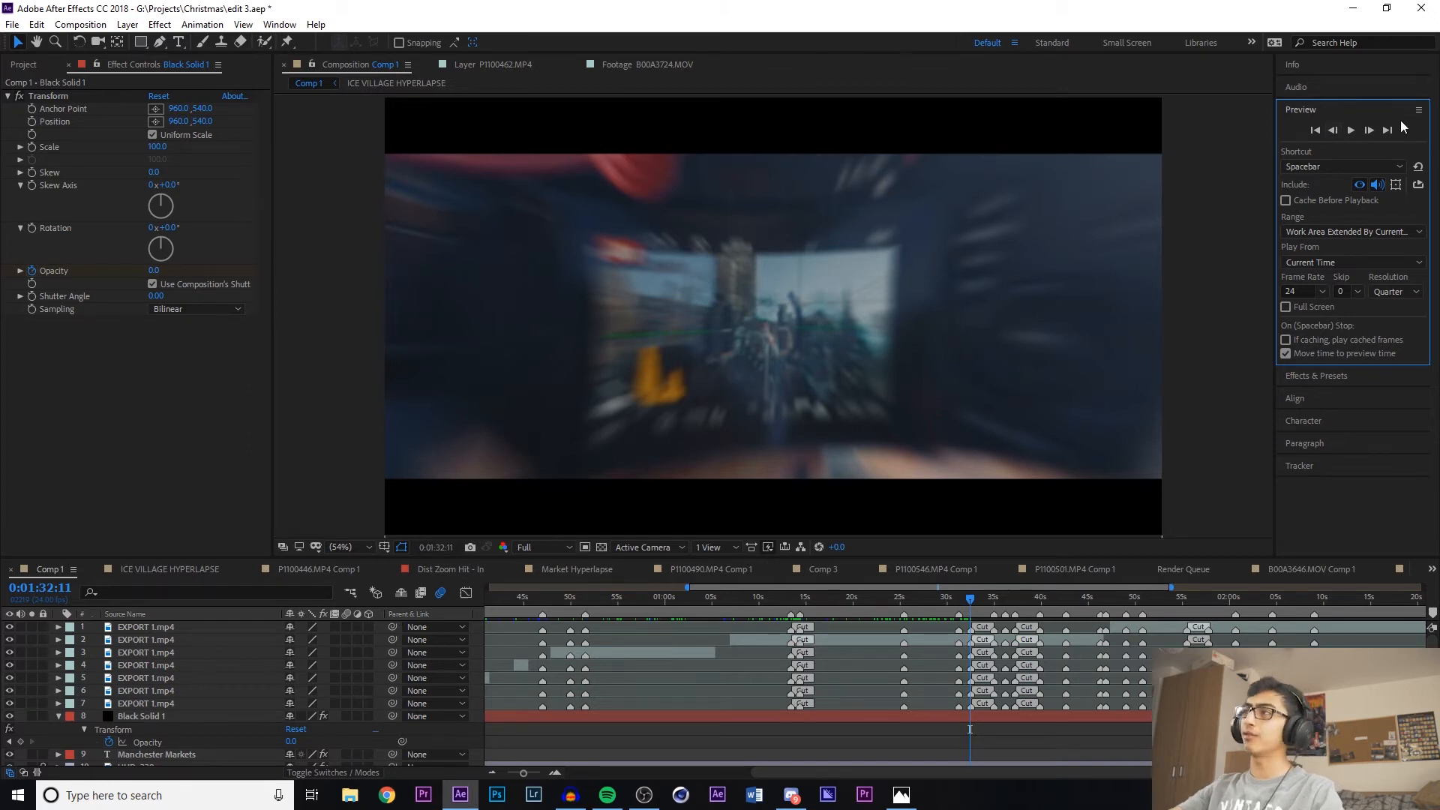
pyautogui.click(1370, 130)
pyautogui.click(1371, 130)
pyautogui.click(1371, 130)
pyautogui.click(1371, 129)
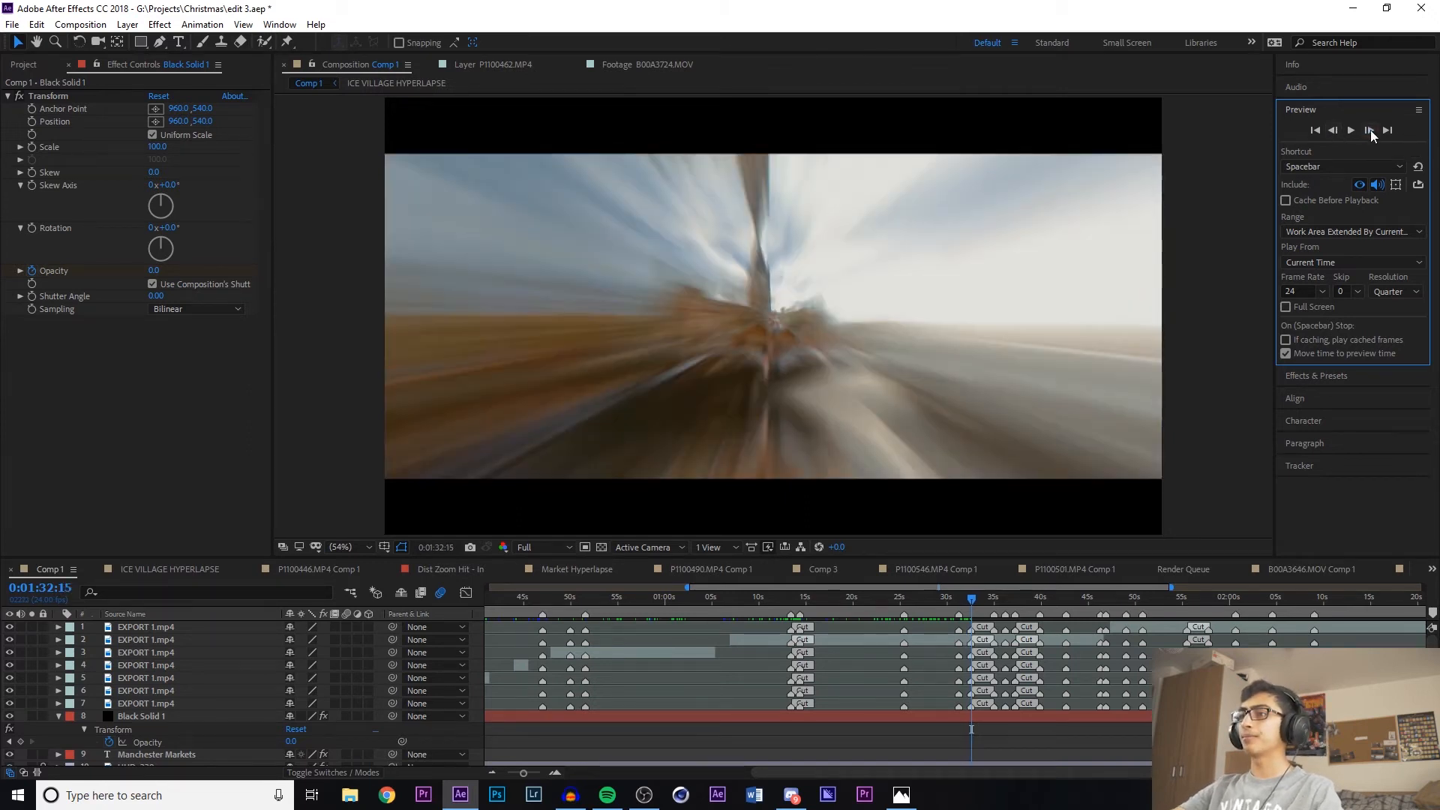
pyautogui.click(1370, 130)
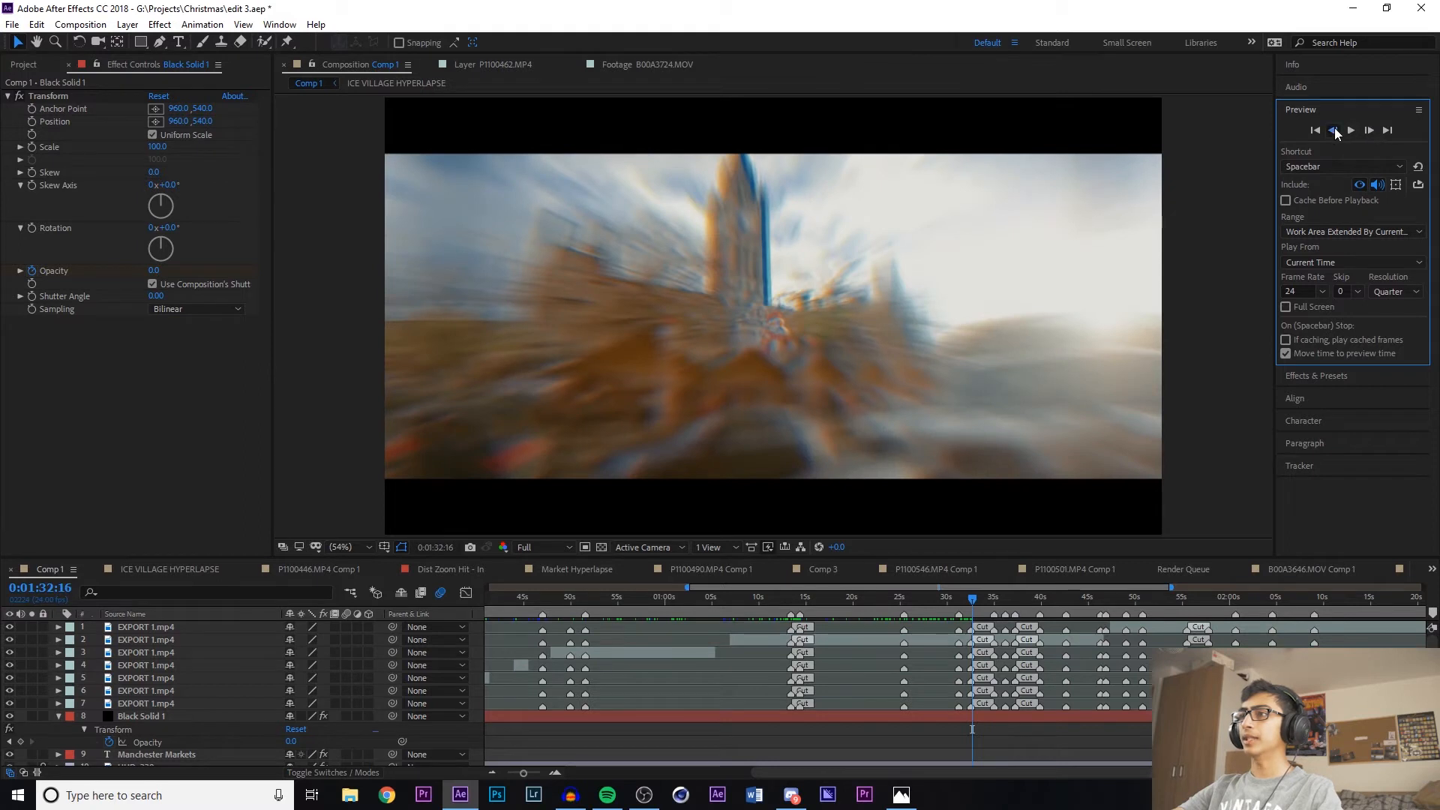
# Step back frame by frame from the clock tower zoom to the camera shot at about 0:01:32:07
pyautogui.click(1335, 129)
pyautogui.click(1334, 129)
pyautogui.click(1335, 129)
pyautogui.click(1334, 129)
pyautogui.click(1335, 129)
pyautogui.click(1334, 129)
pyautogui.click(1335, 129)
pyautogui.click(1335, 129)
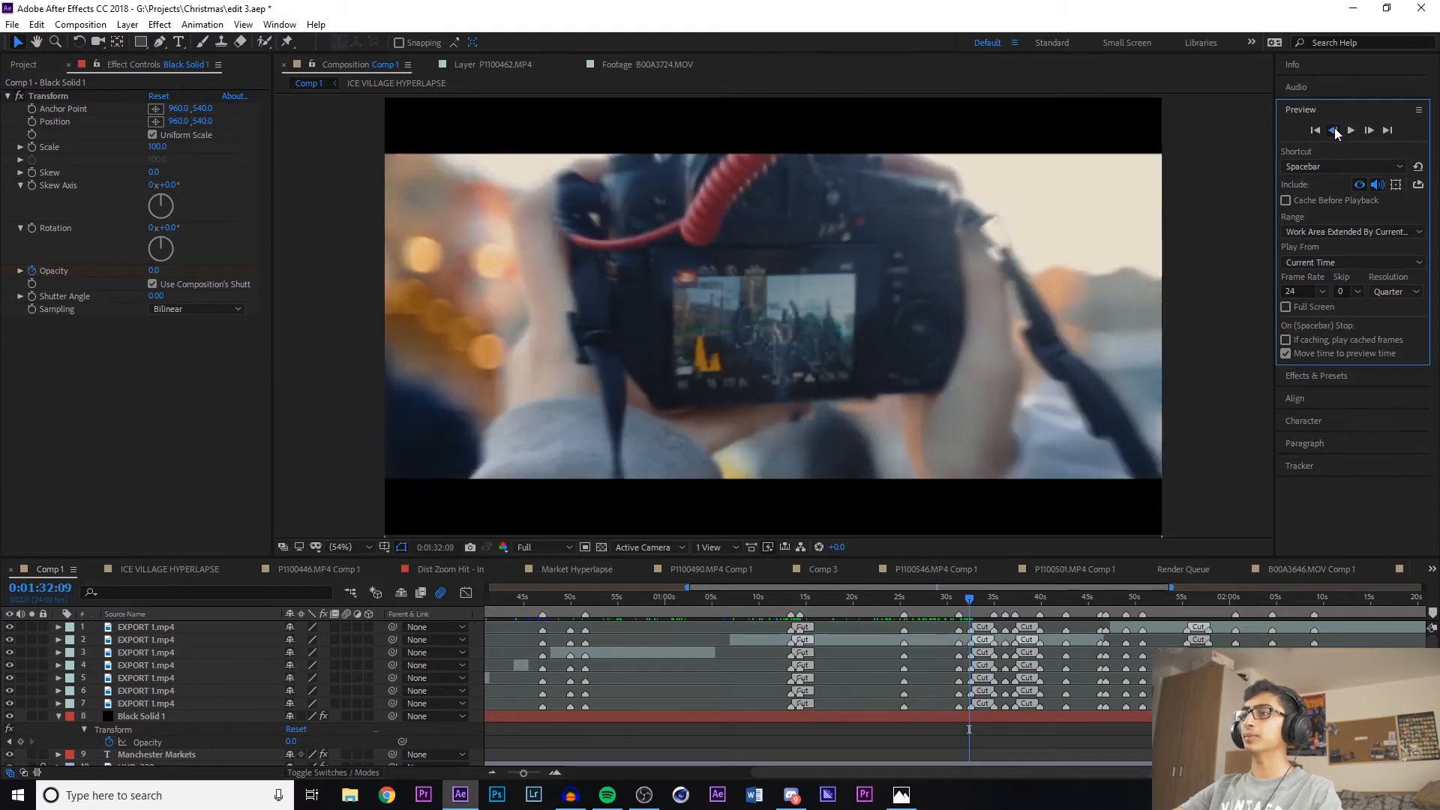
pyautogui.click(1335, 129)
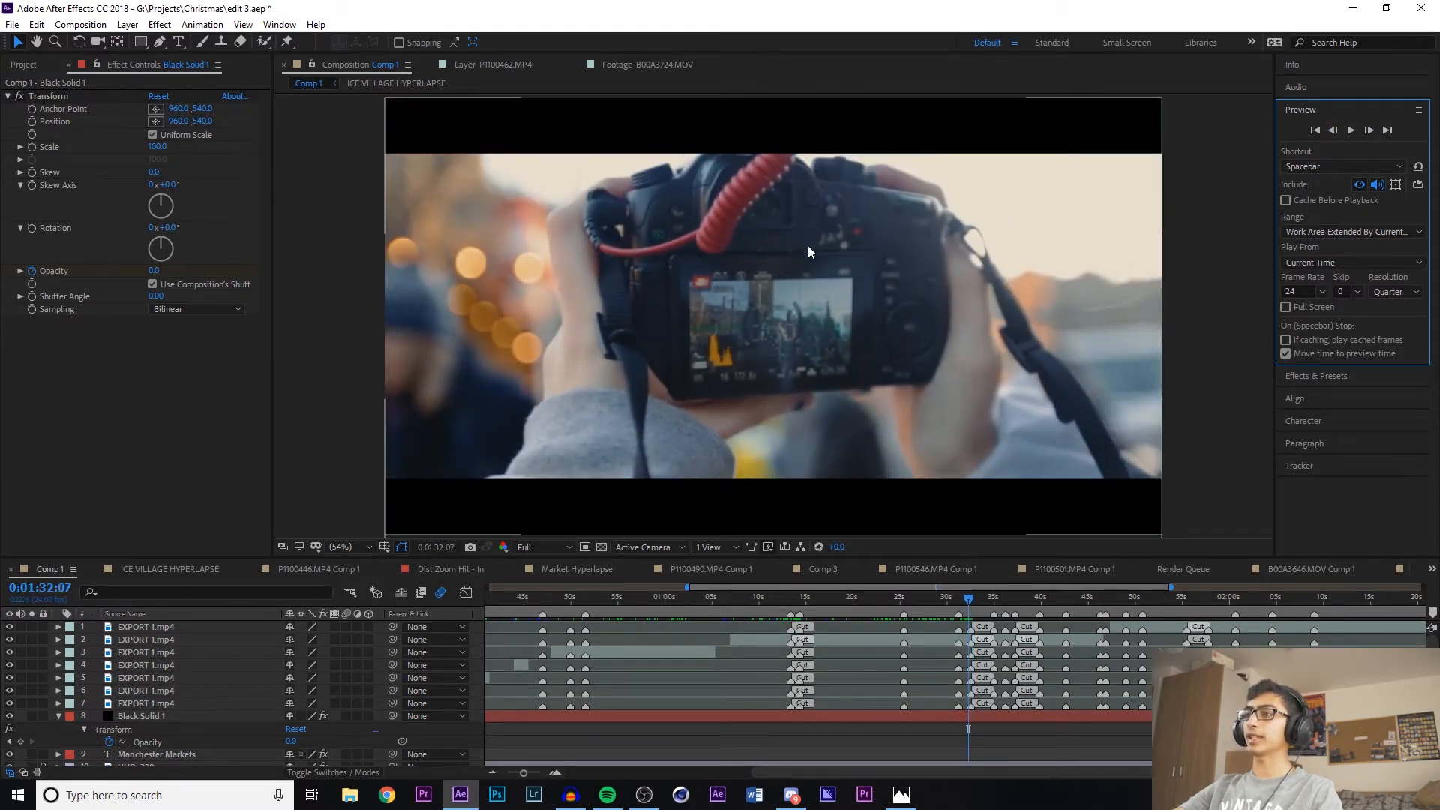
# Examine the frames around the cut at 0:01:32:12 forward and backward, returning to the camera shot at 0:01:32:08
pyautogui.click(1369, 130)
pyautogui.click(1370, 130)
pyautogui.click(1370, 130)
pyautogui.click(1370, 129)
pyautogui.click(1370, 130)
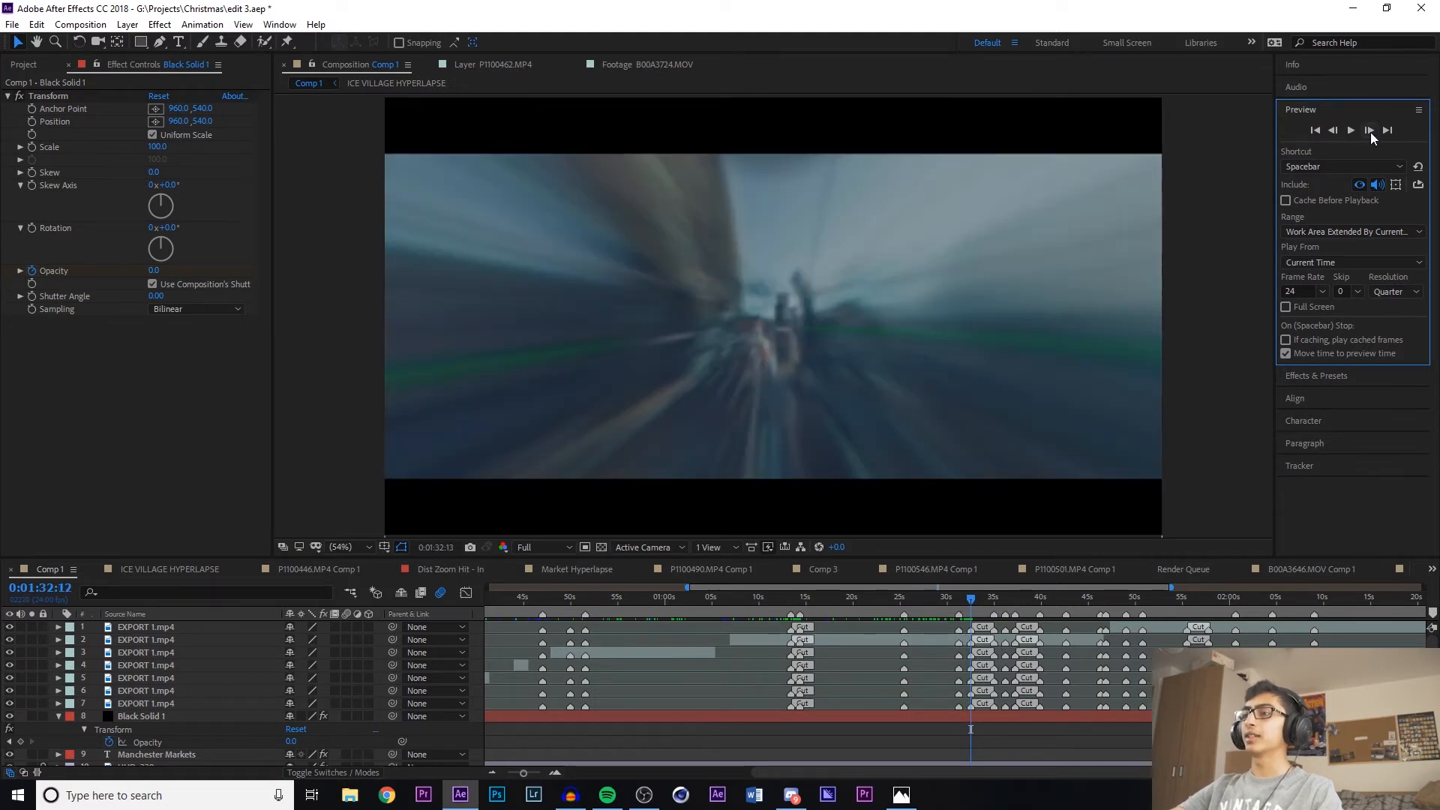
pyautogui.click(1370, 130)
pyautogui.click(1370, 130)
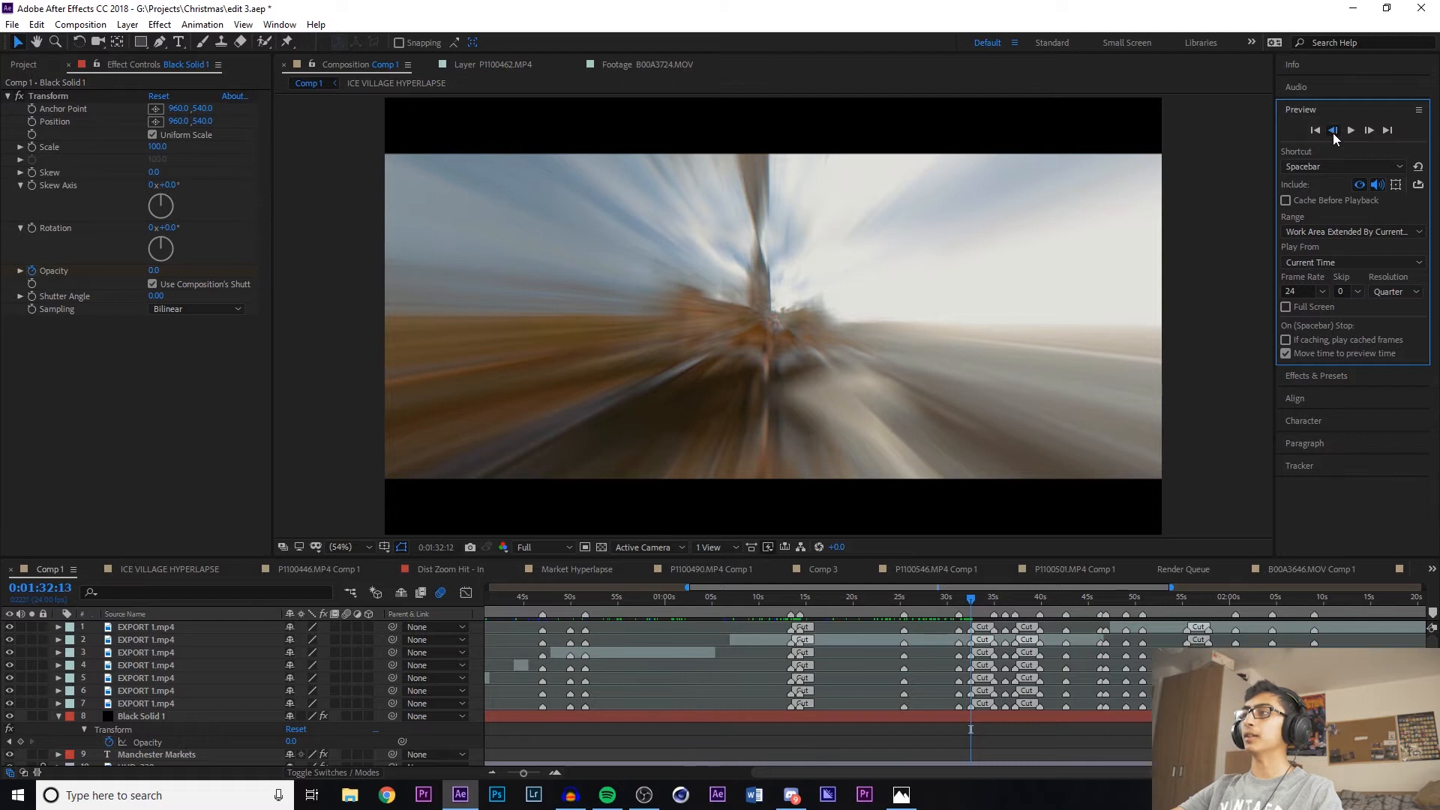
pyautogui.click(1334, 131)
pyautogui.click(1335, 131)
pyautogui.click(1335, 131)
pyautogui.click(1335, 131)
pyautogui.click(1335, 131)
pyautogui.click(1334, 132)
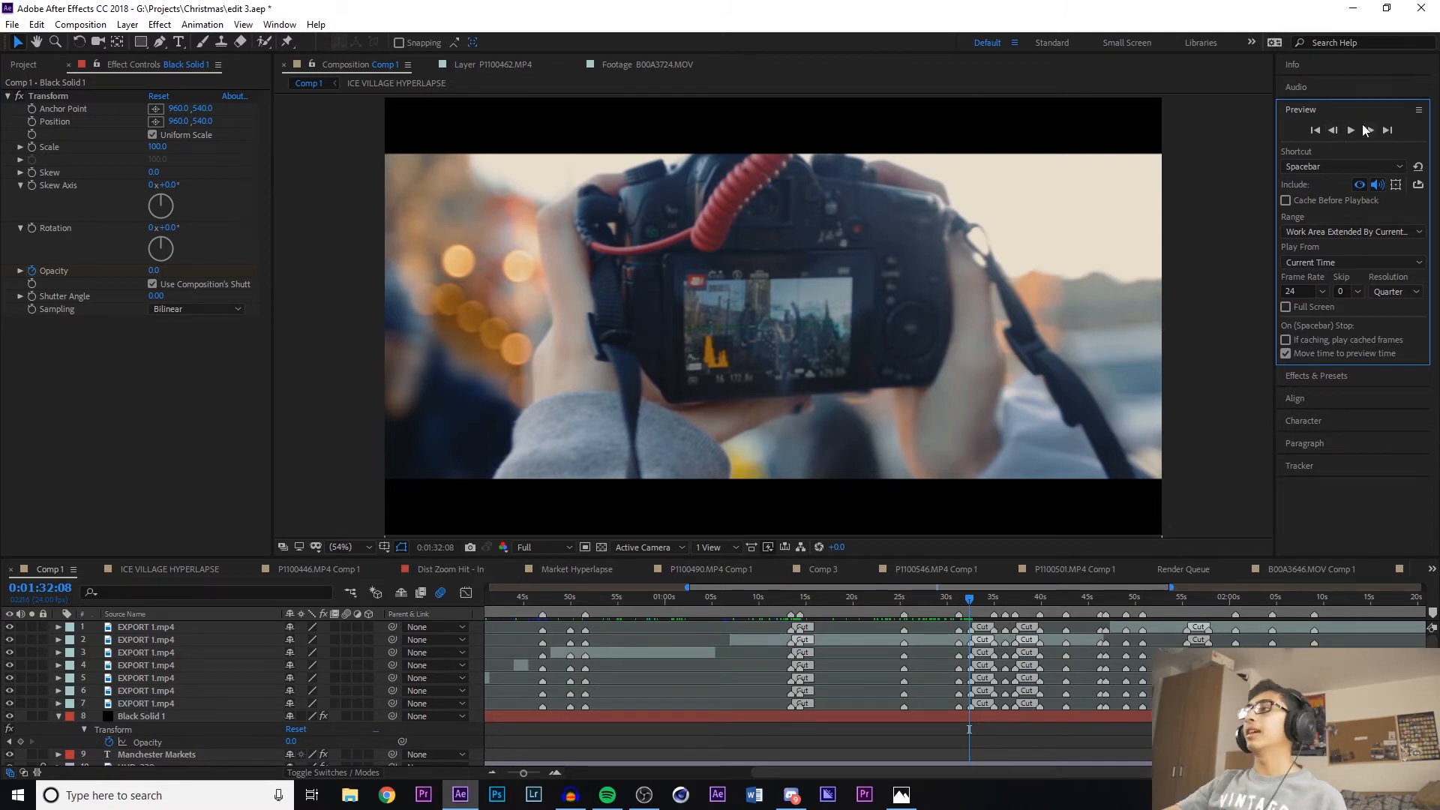
# Examine the zoom into the camera screen one frame at a time from 0:01:32:08 to 0:01:32:16
pyautogui.click(1368, 131)
pyautogui.click(1369, 131)
pyautogui.click(1369, 131)
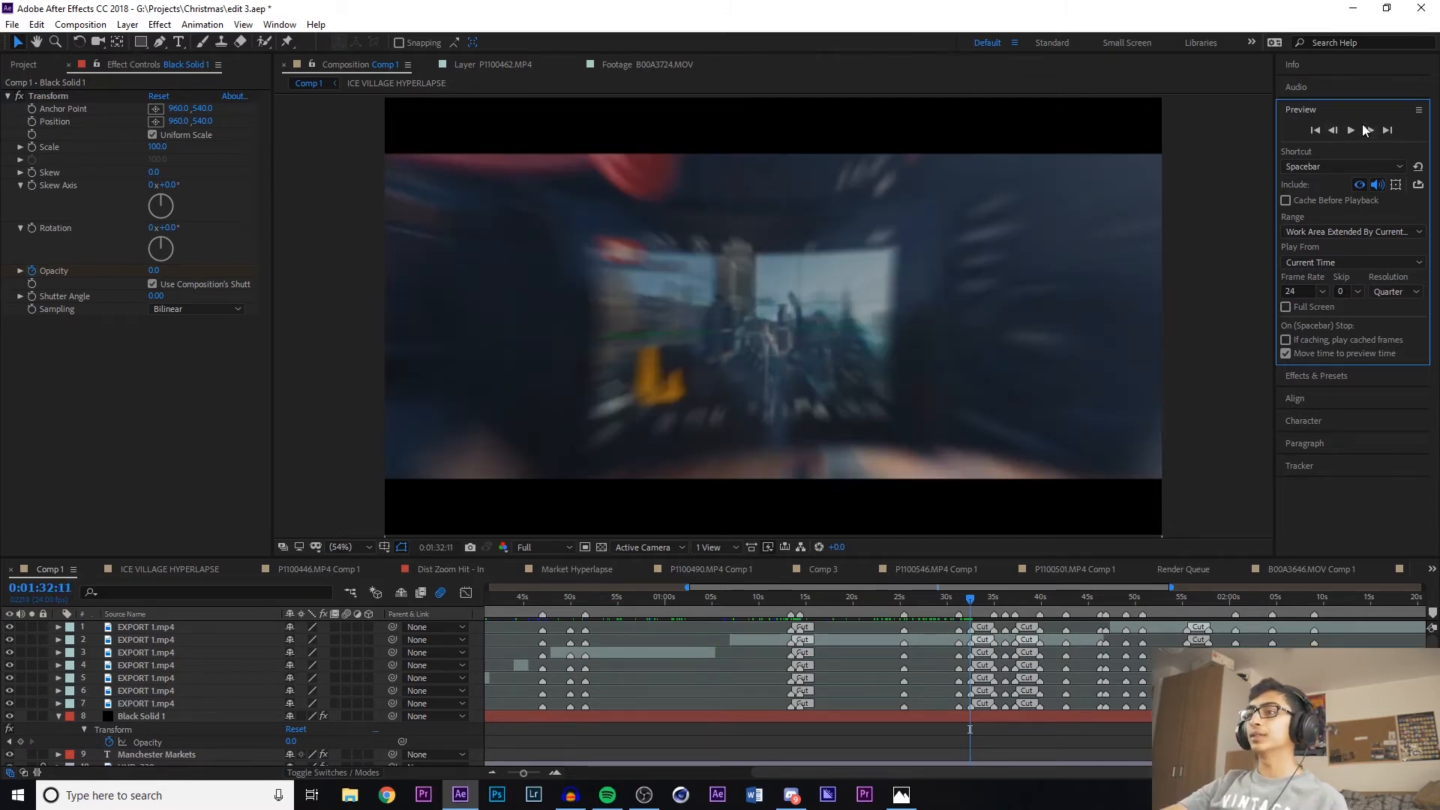
pyautogui.click(1368, 131)
pyautogui.click(1368, 131)
pyautogui.click(1368, 130)
pyautogui.click(1368, 131)
pyautogui.click(1368, 131)
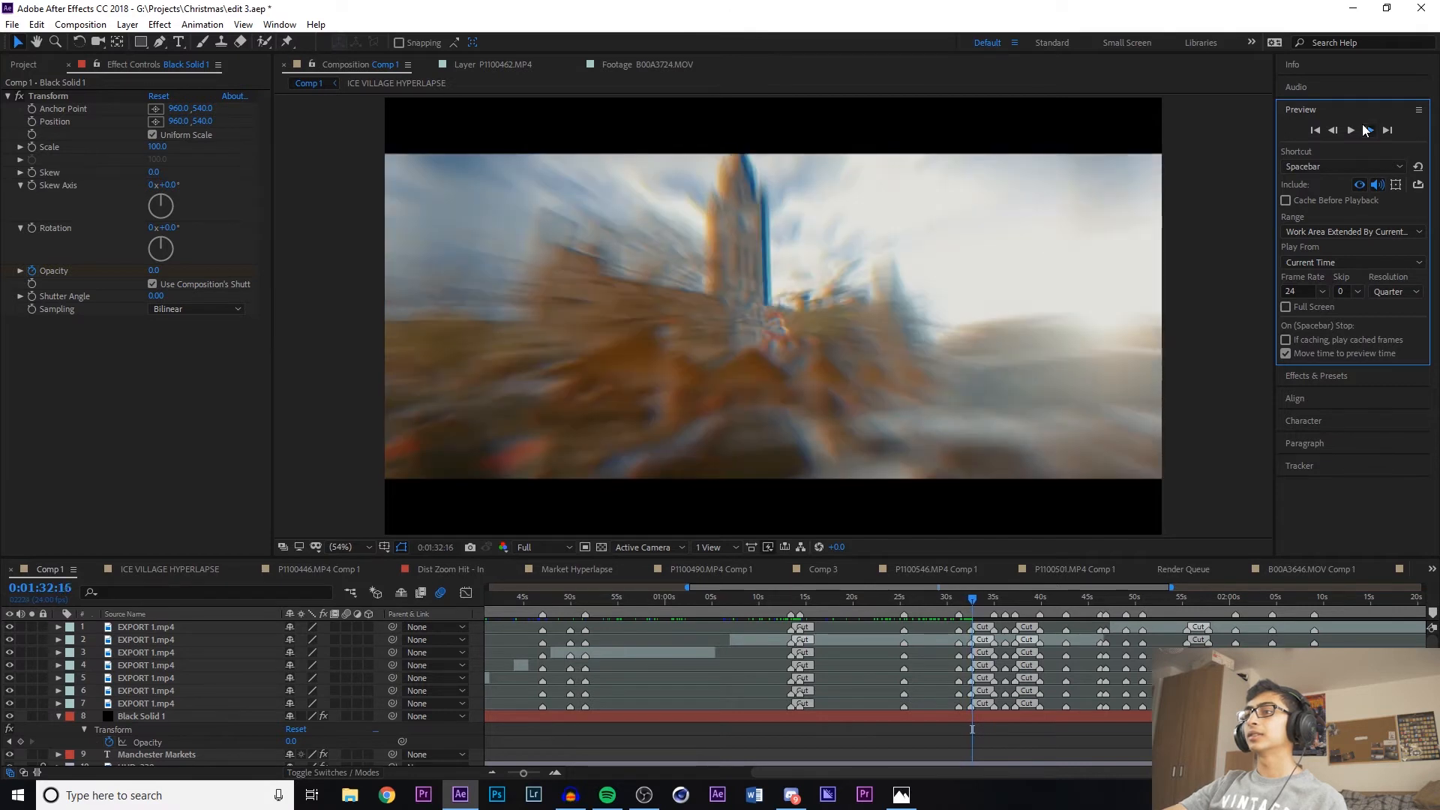
# Step frame by frame through the start of the clock tower hyperlapse up to 0:01:33:08
pyautogui.click(1369, 131)
pyautogui.click(1368, 130)
pyautogui.click(1369, 130)
pyautogui.click(1368, 130)
pyautogui.click(1368, 130)
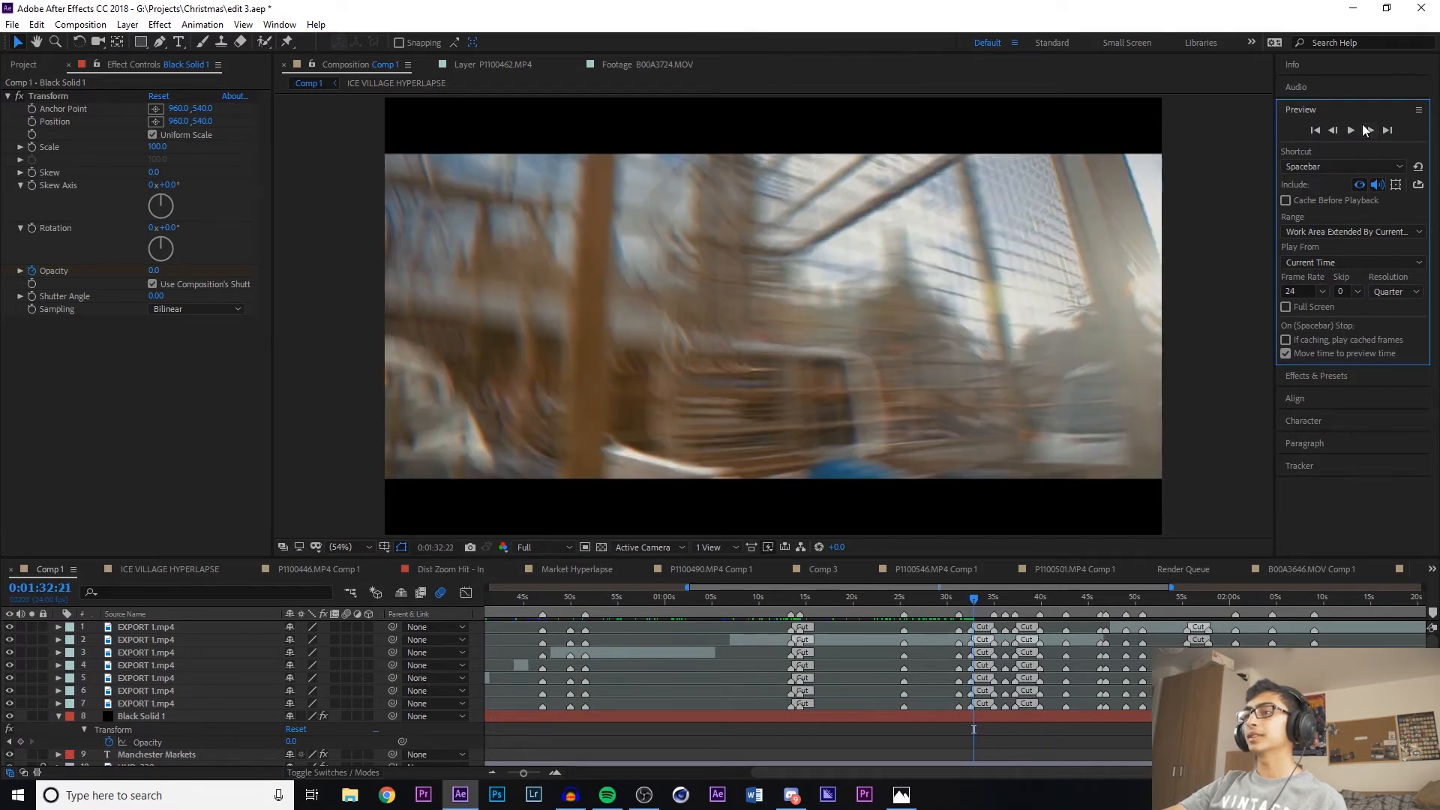
pyautogui.click(1369, 130)
pyautogui.click(1369, 130)
pyautogui.click(1368, 130)
pyautogui.click(1368, 130)
pyautogui.click(1368, 130)
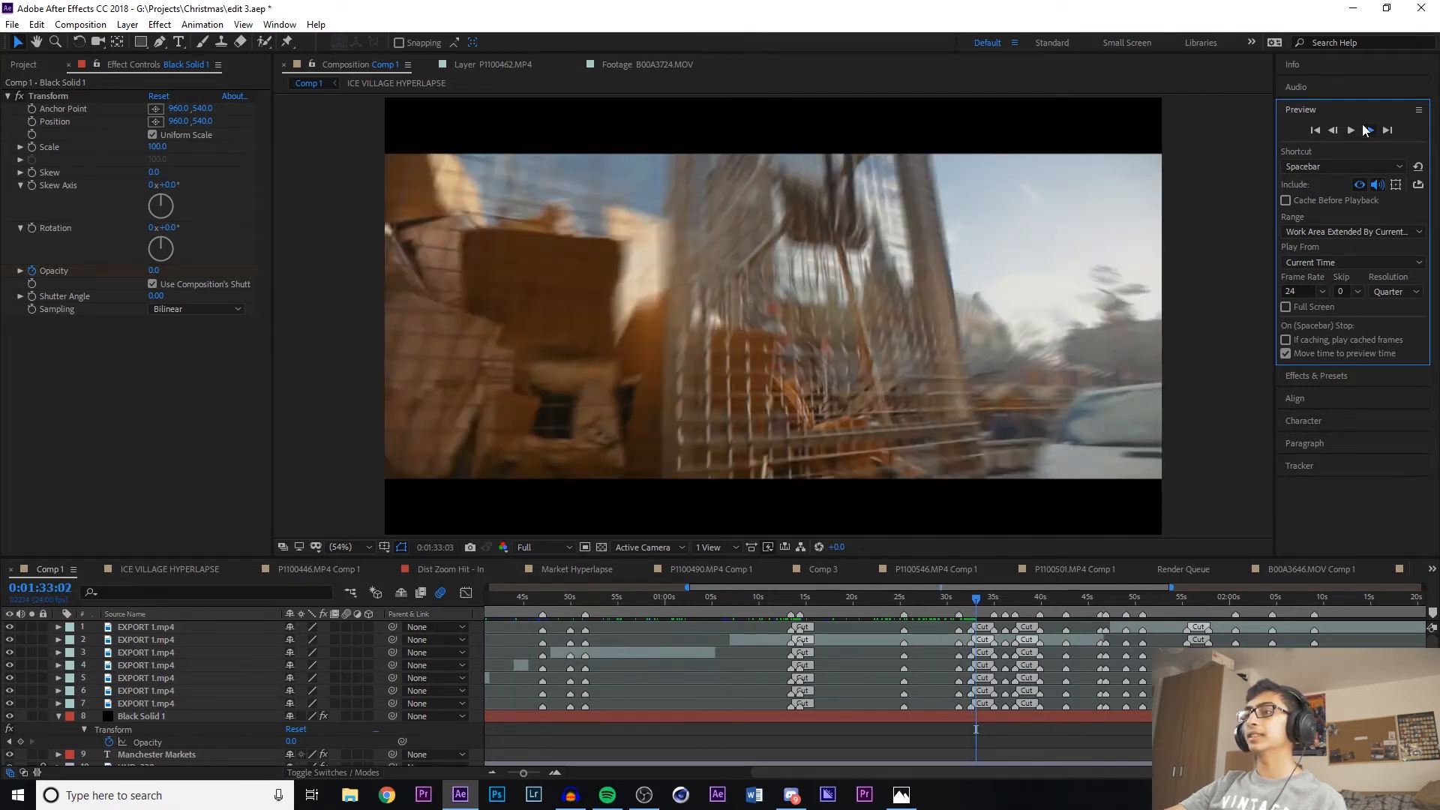
pyautogui.click(1368, 130)
pyautogui.click(1368, 130)
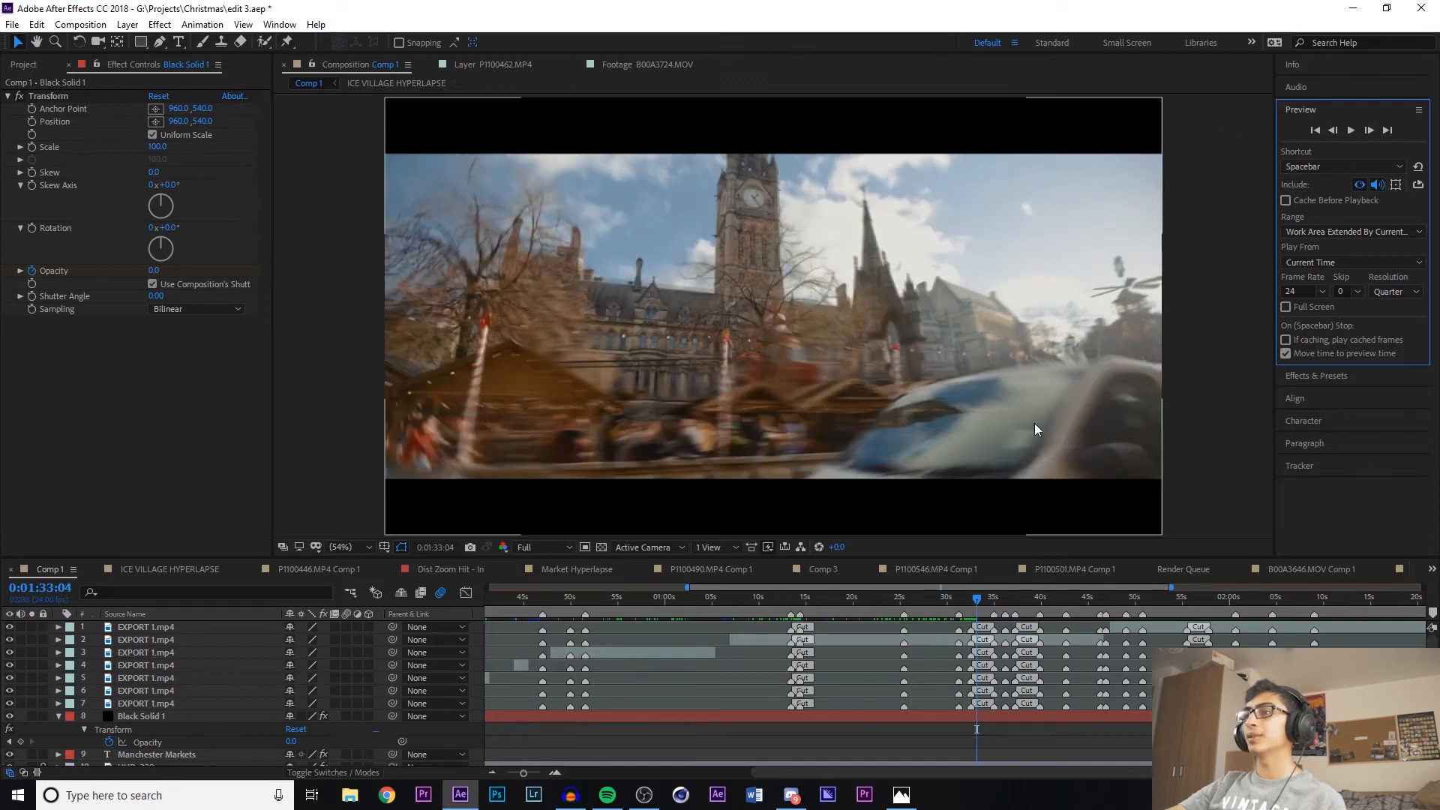
pyautogui.click(1368, 130)
pyautogui.click(1368, 131)
pyautogui.click(1368, 131)
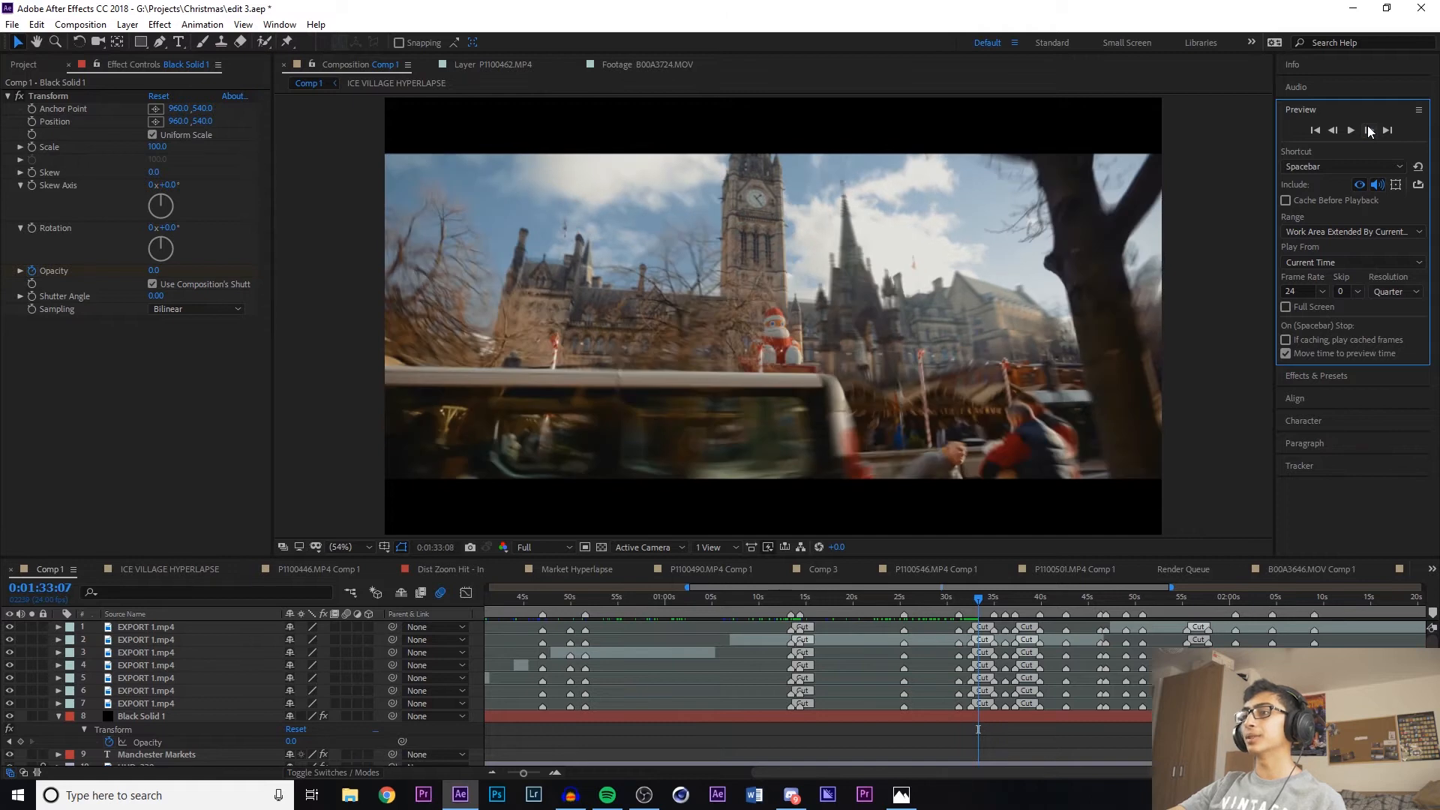
pyautogui.click(1369, 130)
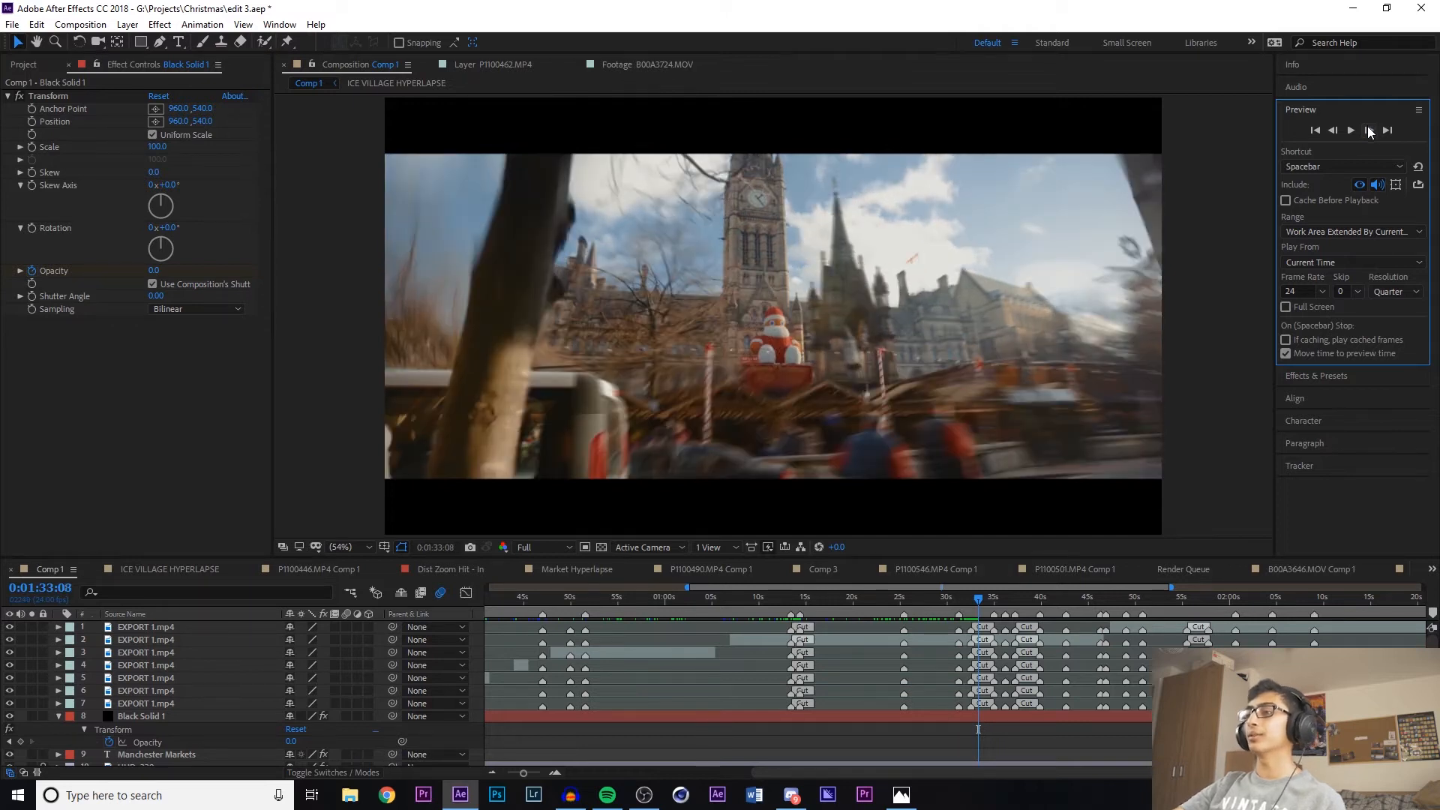
# Play the hyperlapse from 0:01:32:12, replay its later part, and move the playhead back to 0:01:33:13
pyautogui.click(970, 592)
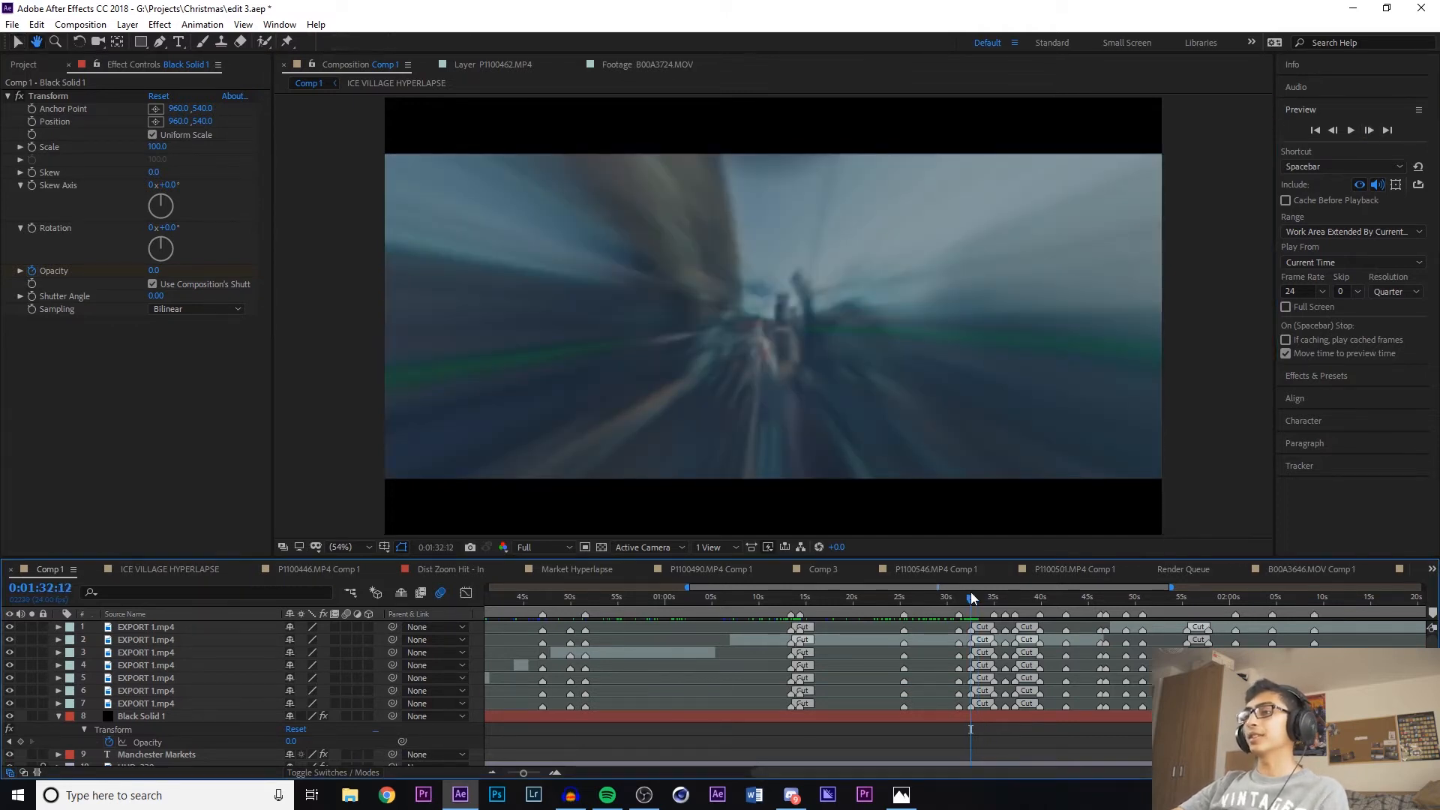
pyautogui.press('space')
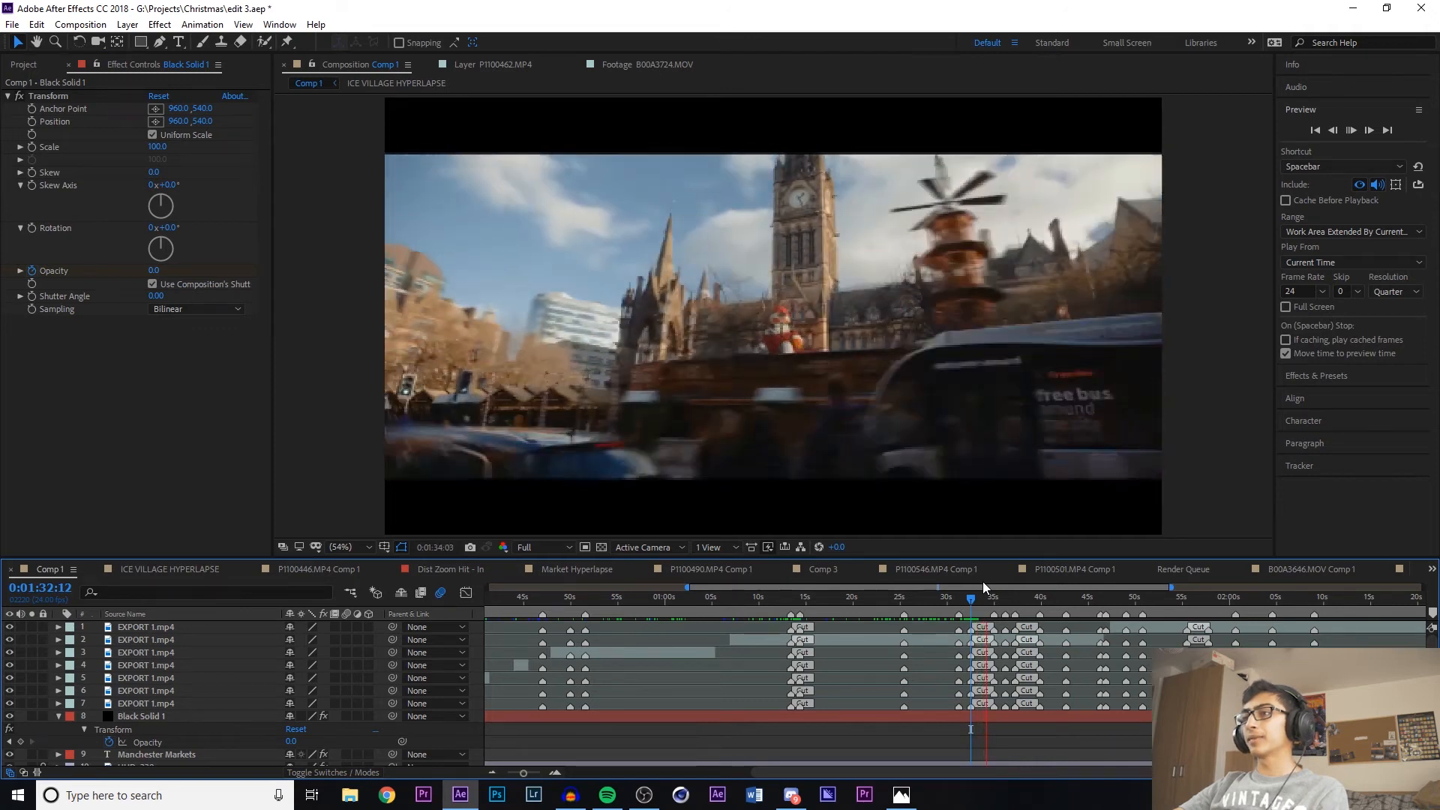
pyautogui.click(985, 598)
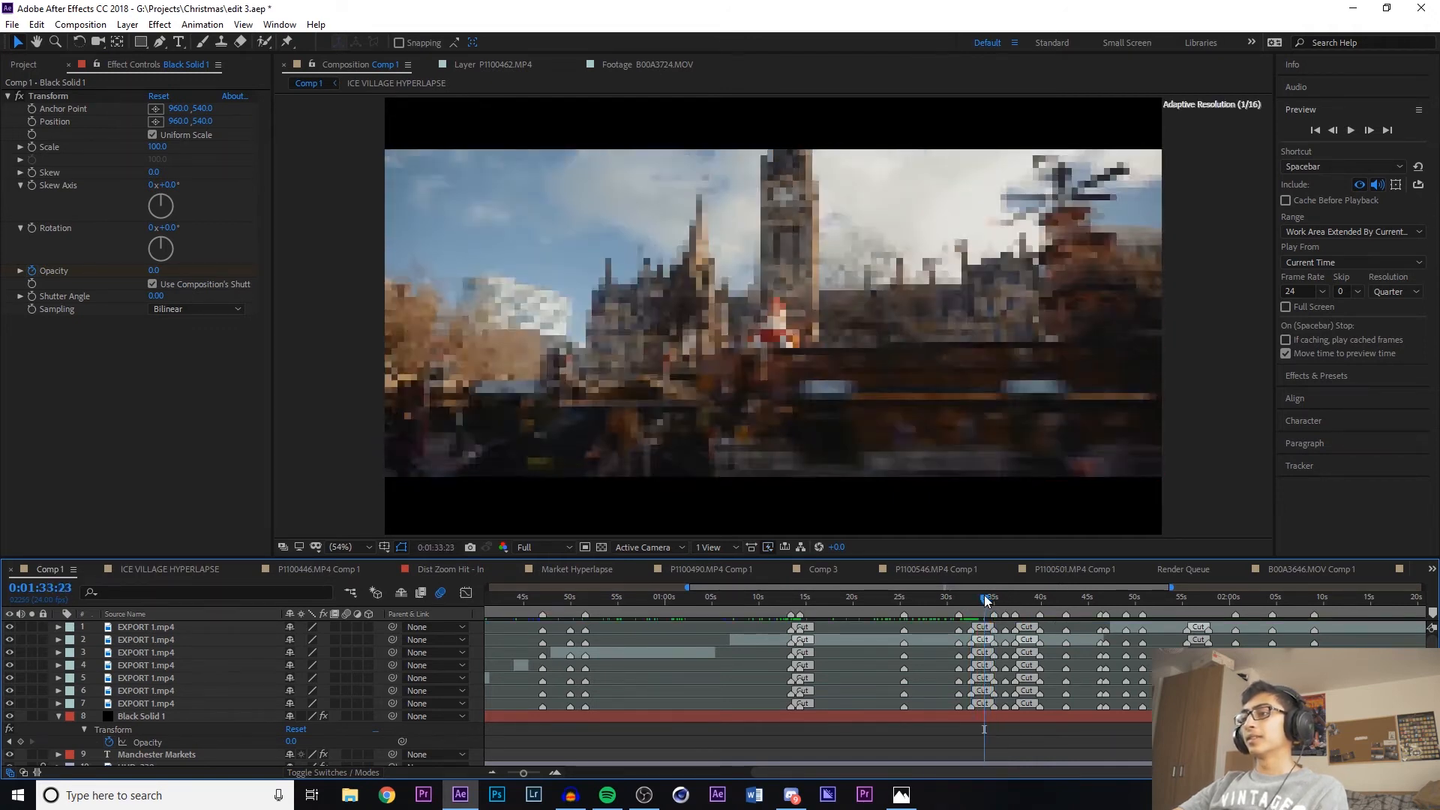
pyautogui.press('space')
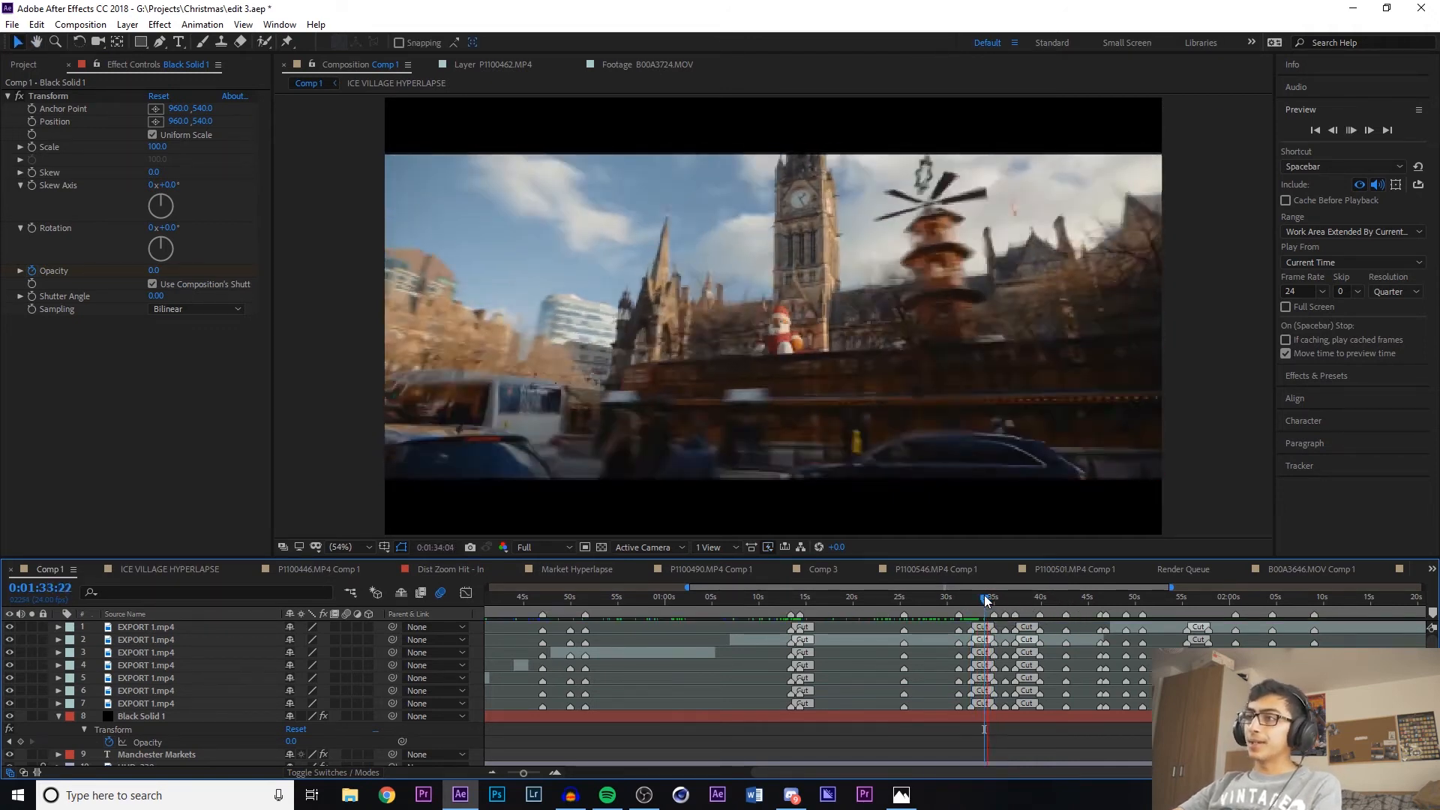
pyautogui.click(983, 599)
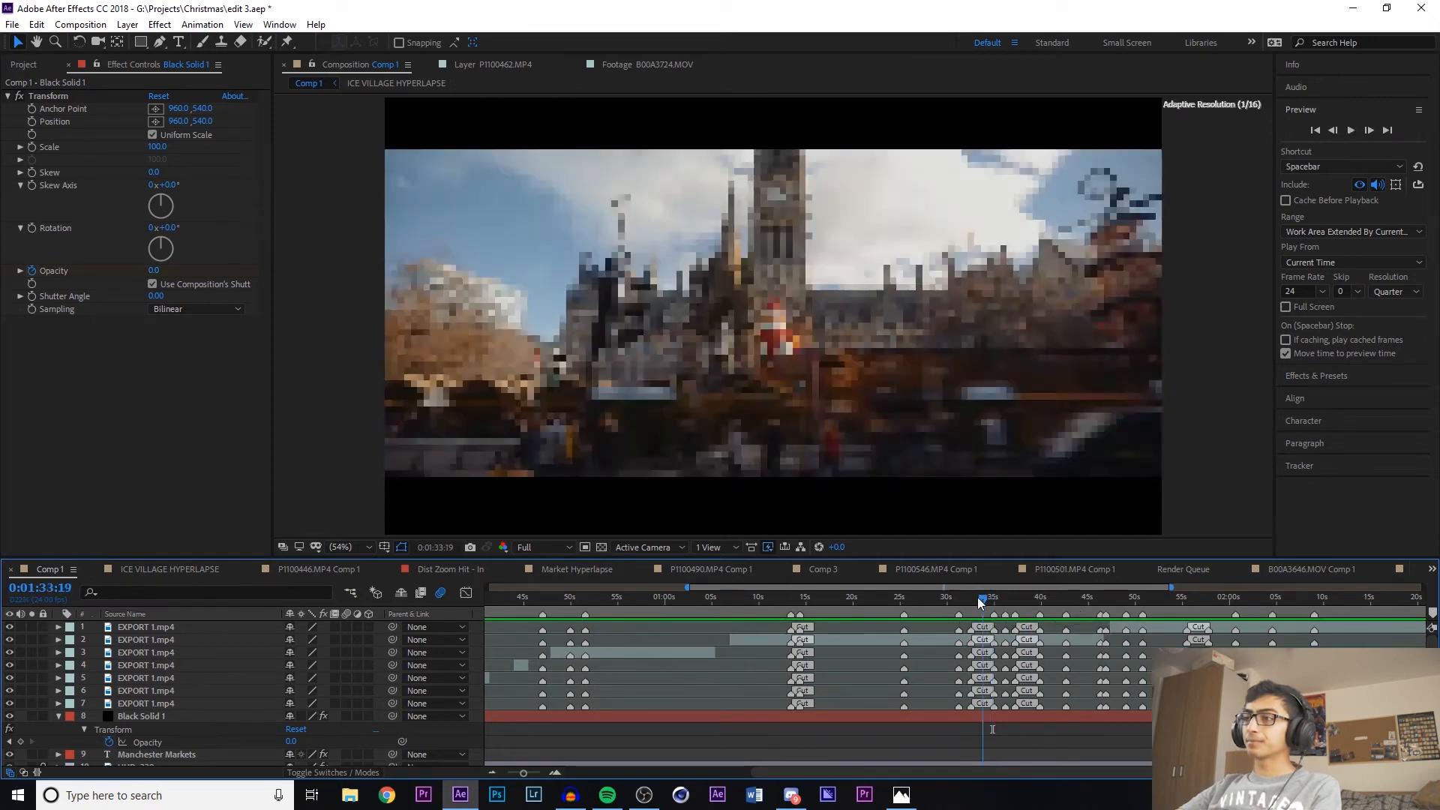
pyautogui.click(980, 604)
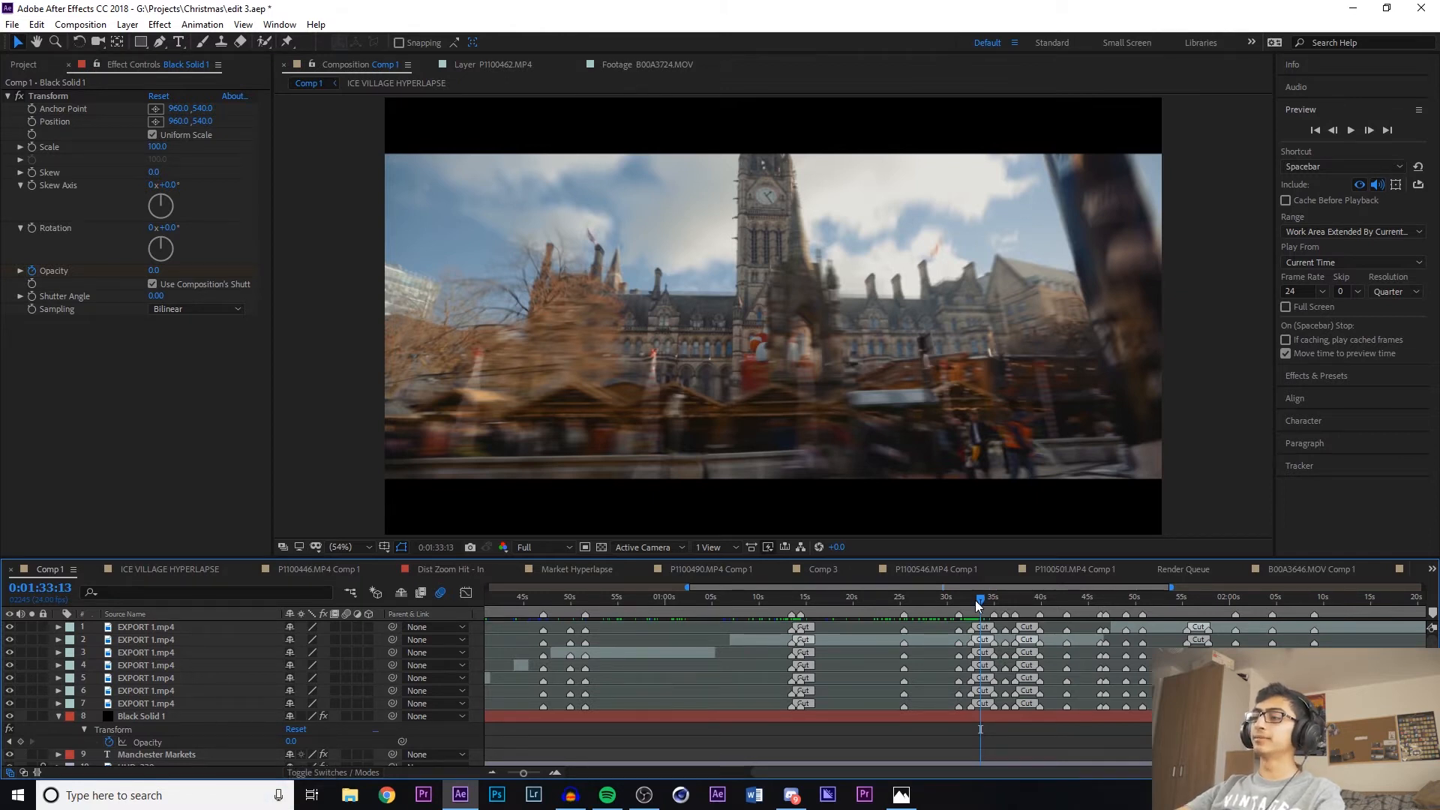
# Scrub and replay the clock tower hyperlapse between about 0:01:33:09 and its end near 0:01:34:20 to examine its motion
pyautogui.moveTo(976, 600)
pyautogui.mouseDown()
pyautogui.moveTo(996, 605)
pyautogui.moveTo(979, 596)
pyautogui.mouseUp()
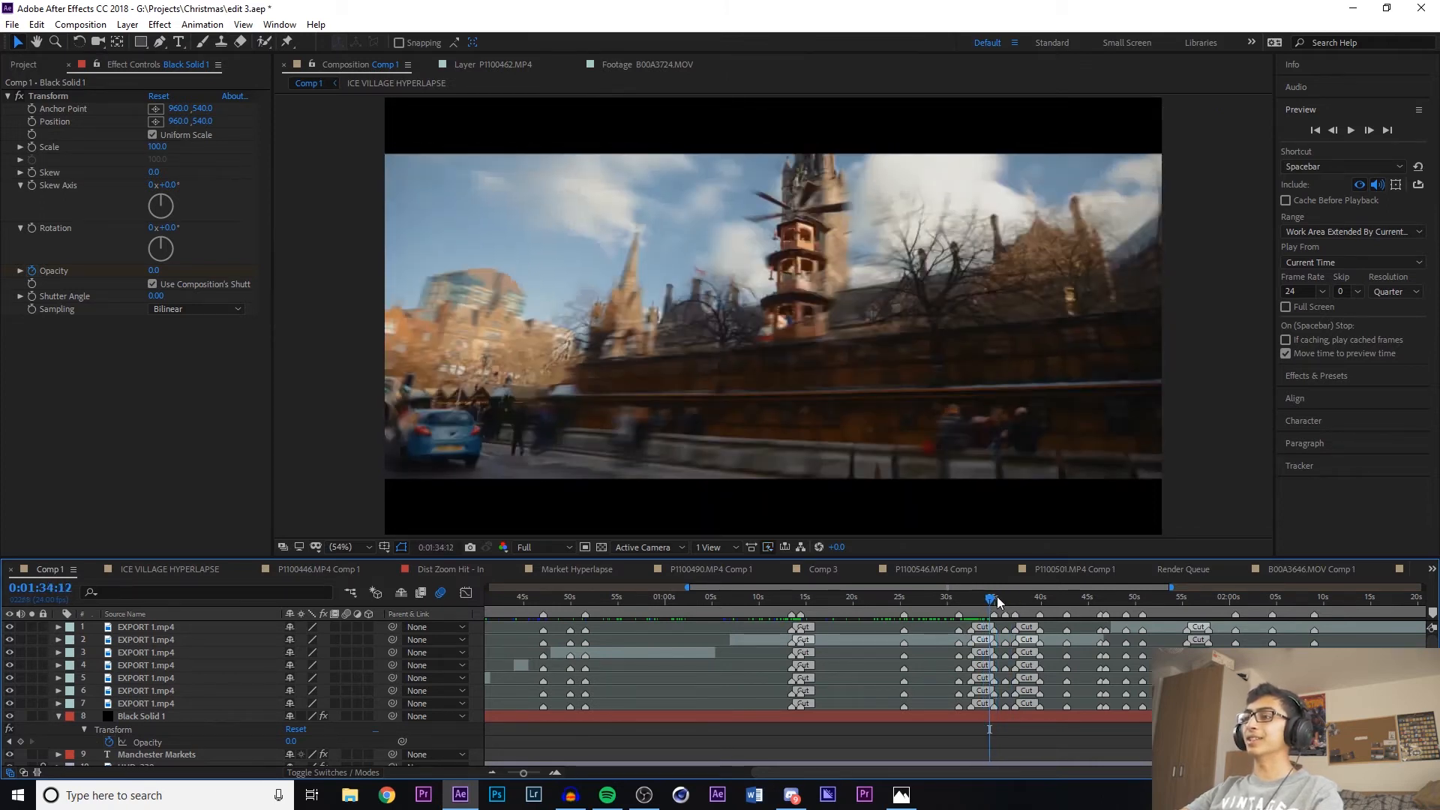
pyautogui.press('space')
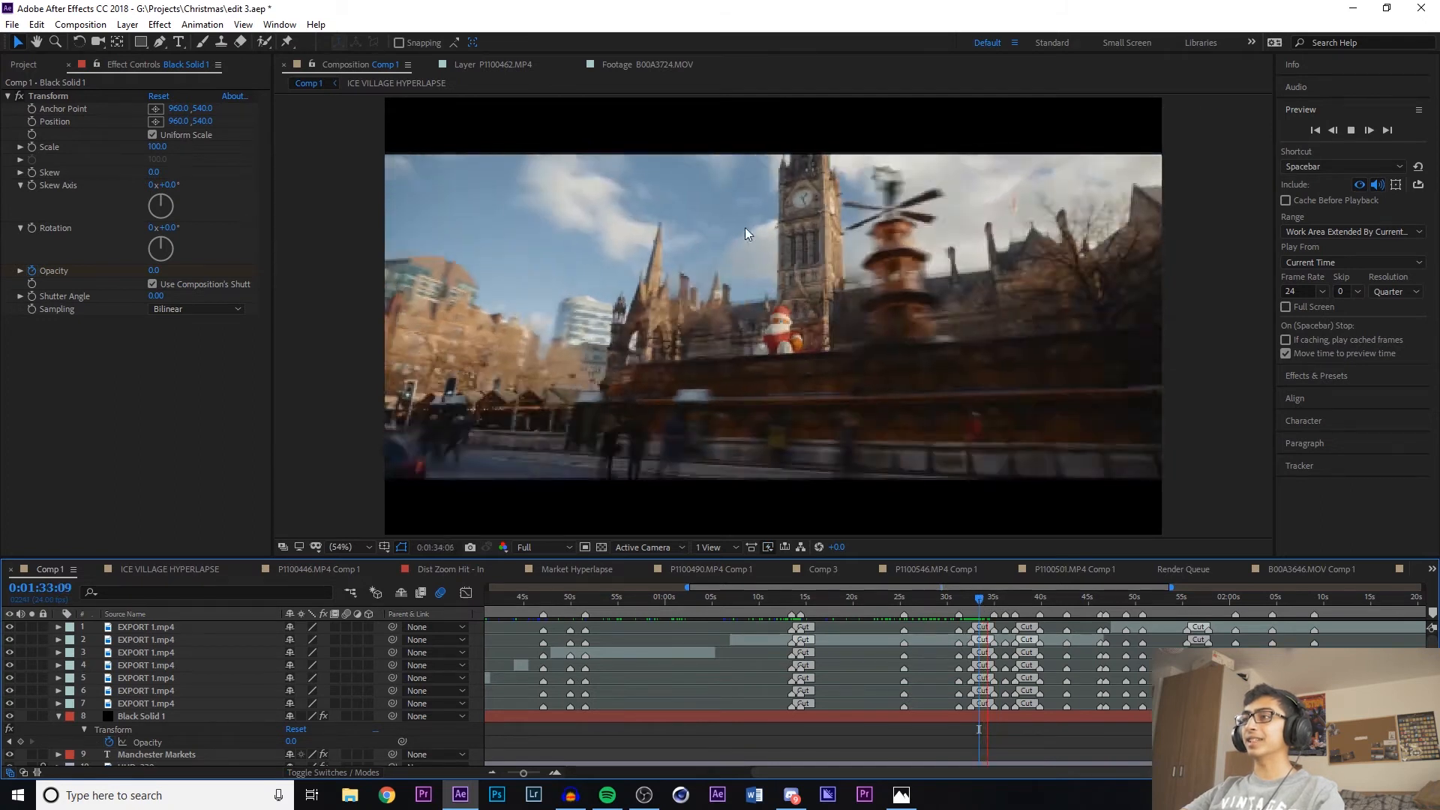
pyautogui.press('space')
pyautogui.click(983, 596)
pyautogui.press('space')
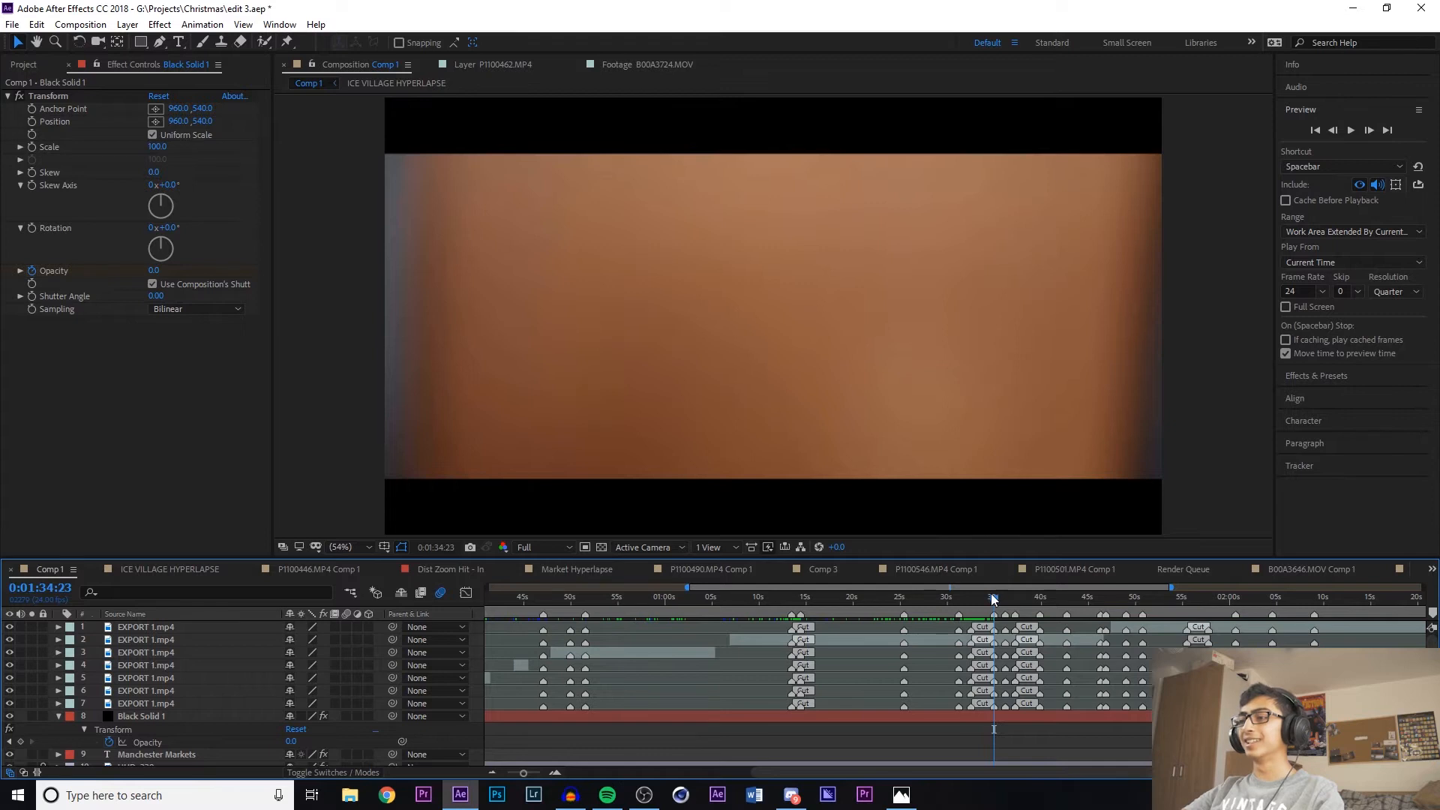
pyautogui.moveTo(994, 599); pyautogui.dragTo(989, 602)
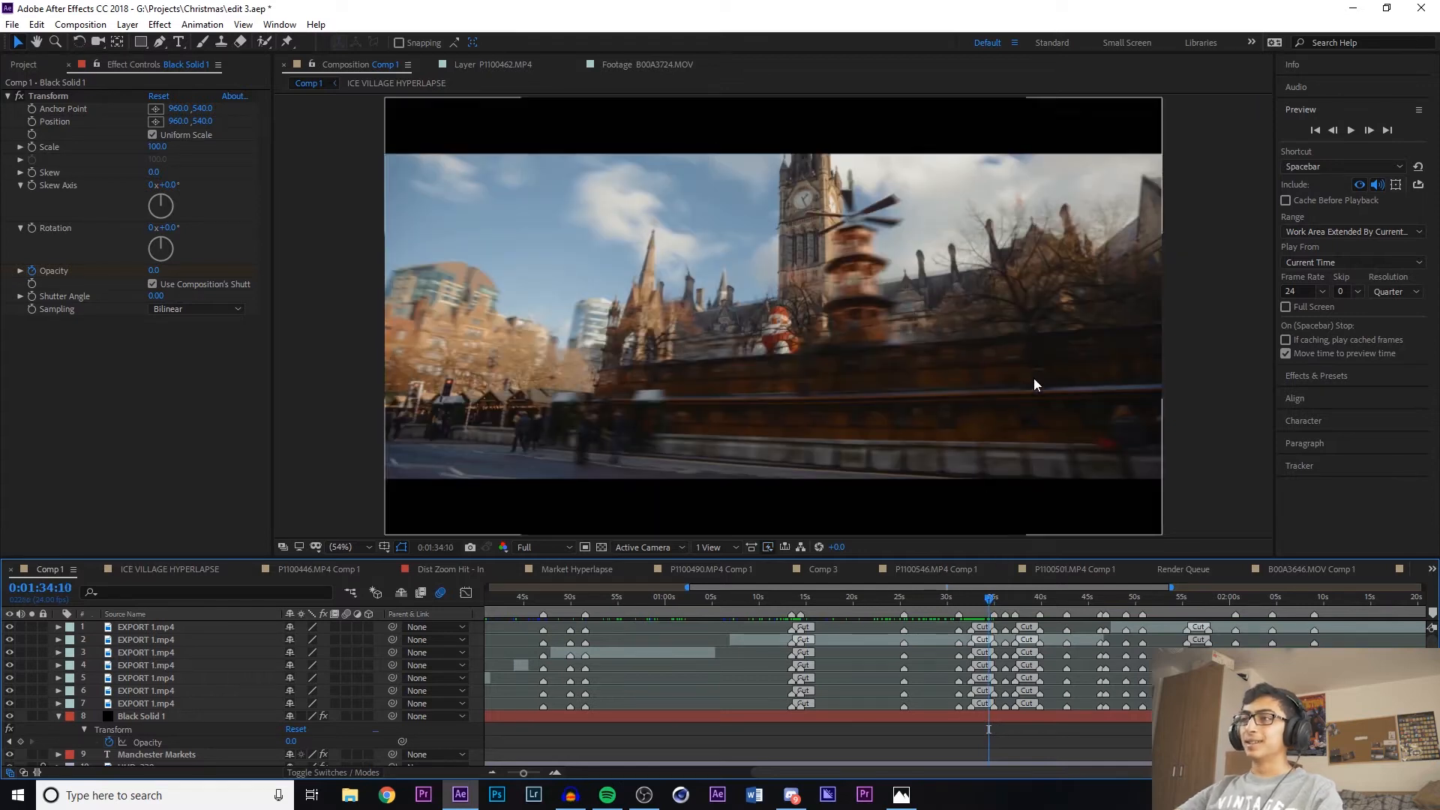
pyautogui.click(983, 604)
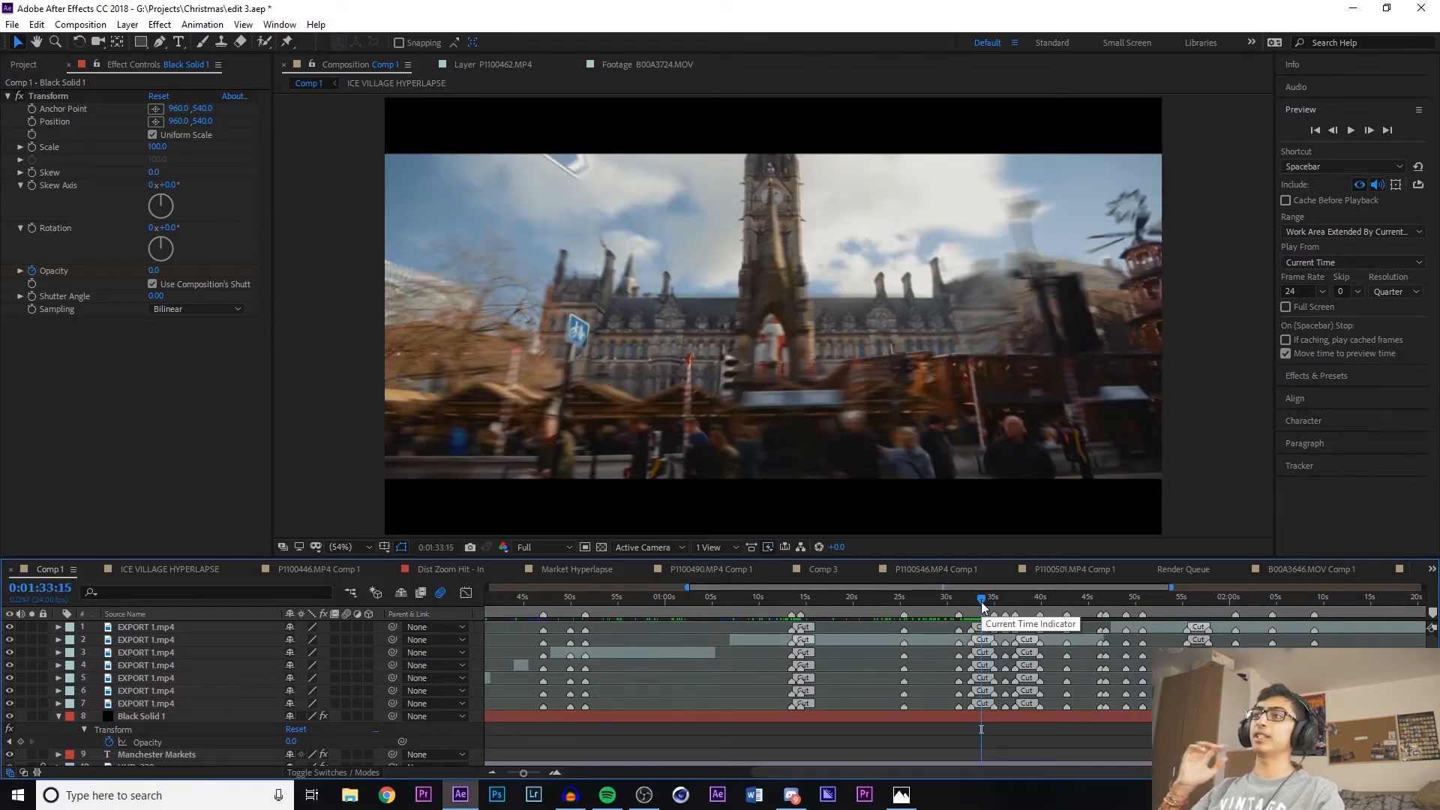
pyautogui.press('space')
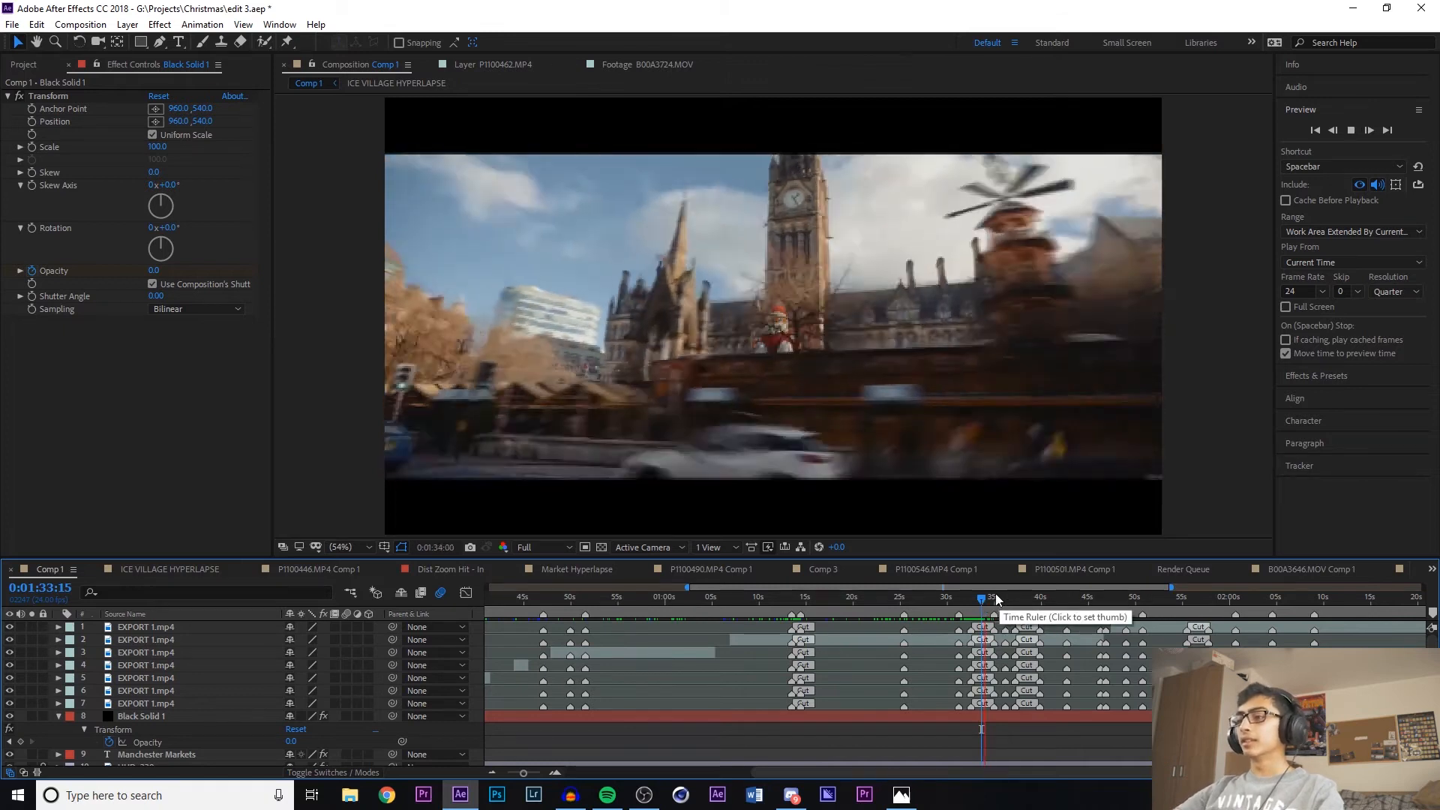
pyautogui.press('space')
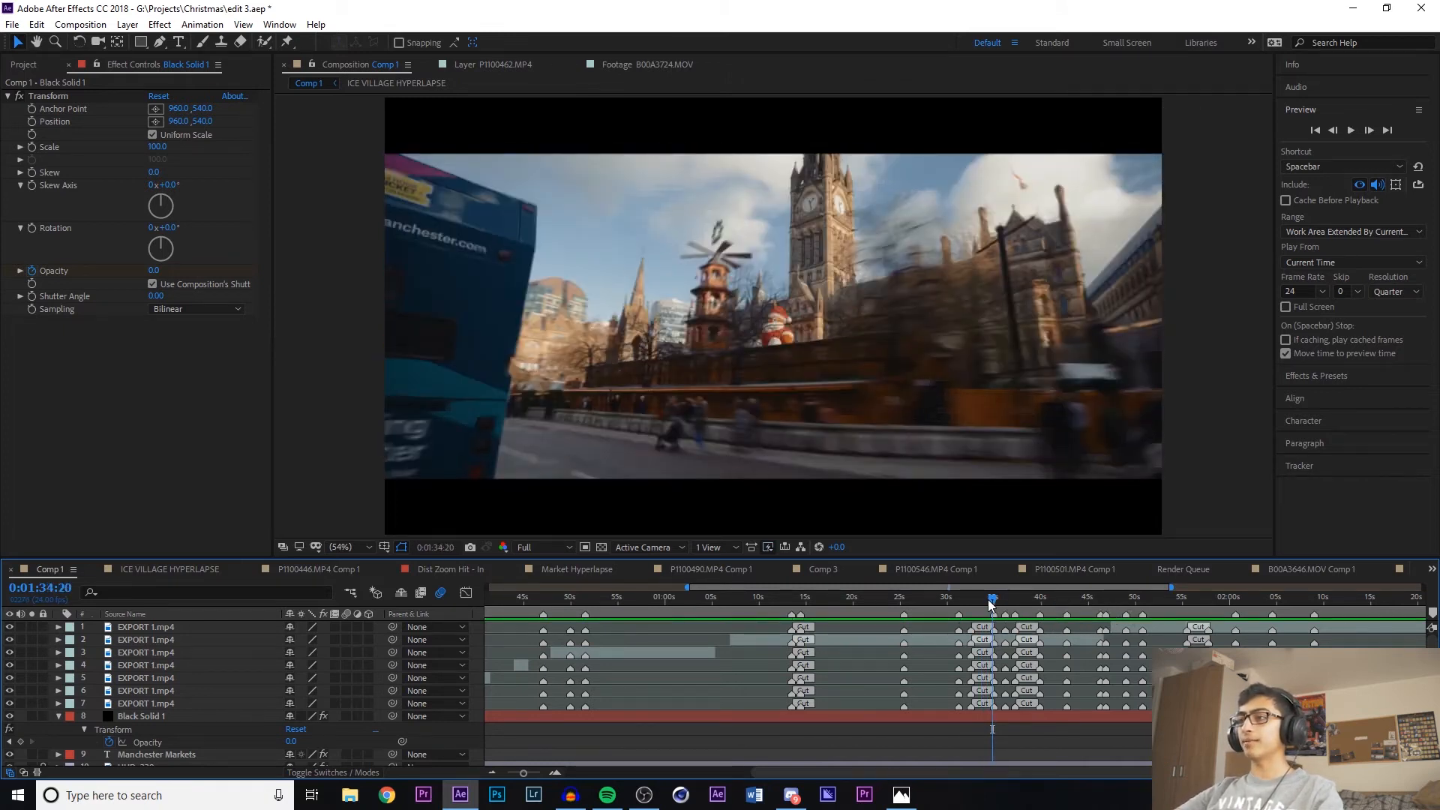
# Bring the playhead to the transition at the end of the hyperlapse, at 0:01:34:21
pyautogui.click(1386, 131)
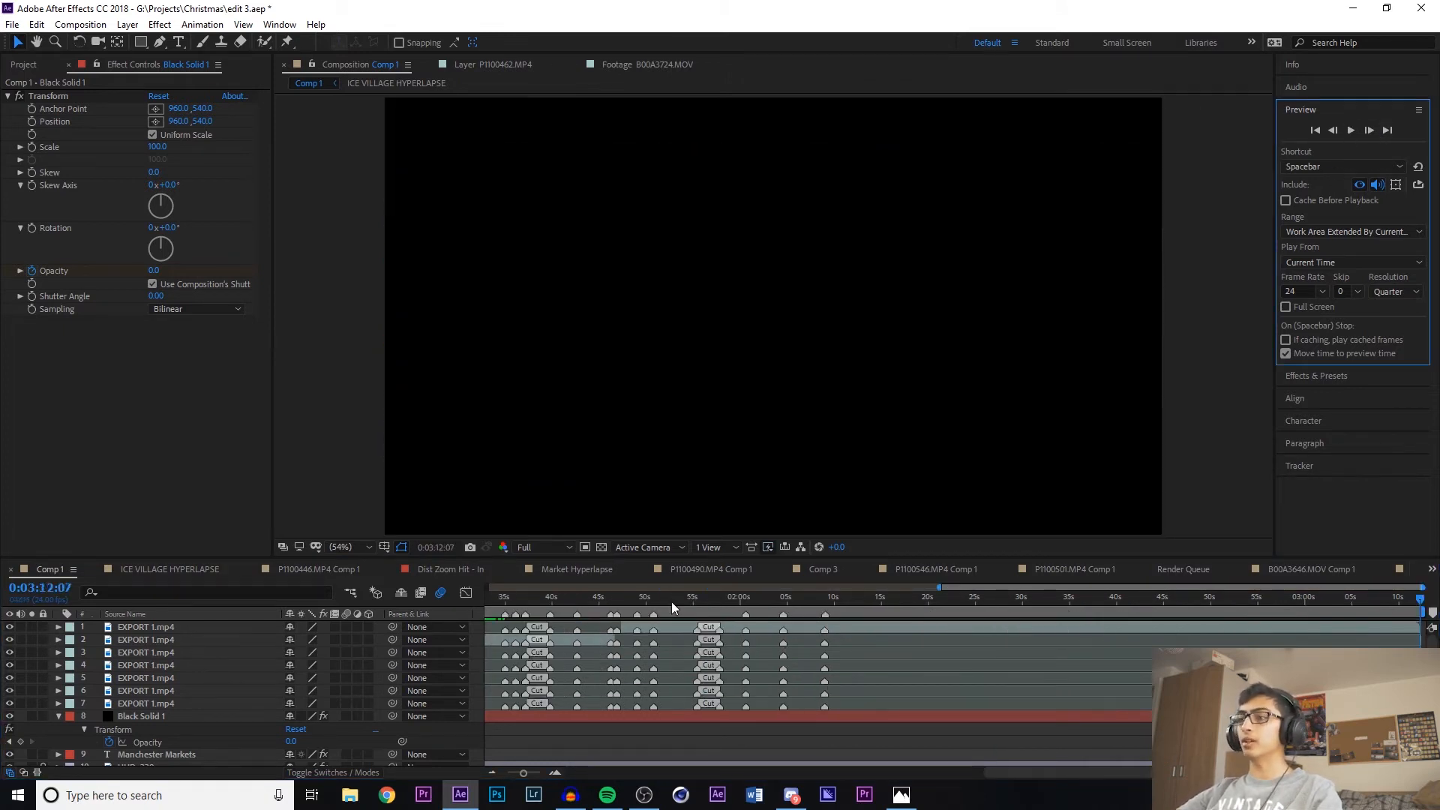
pyautogui.moveTo(660, 601); pyautogui.dragTo(358, 605)
pyautogui.click(1369, 131)
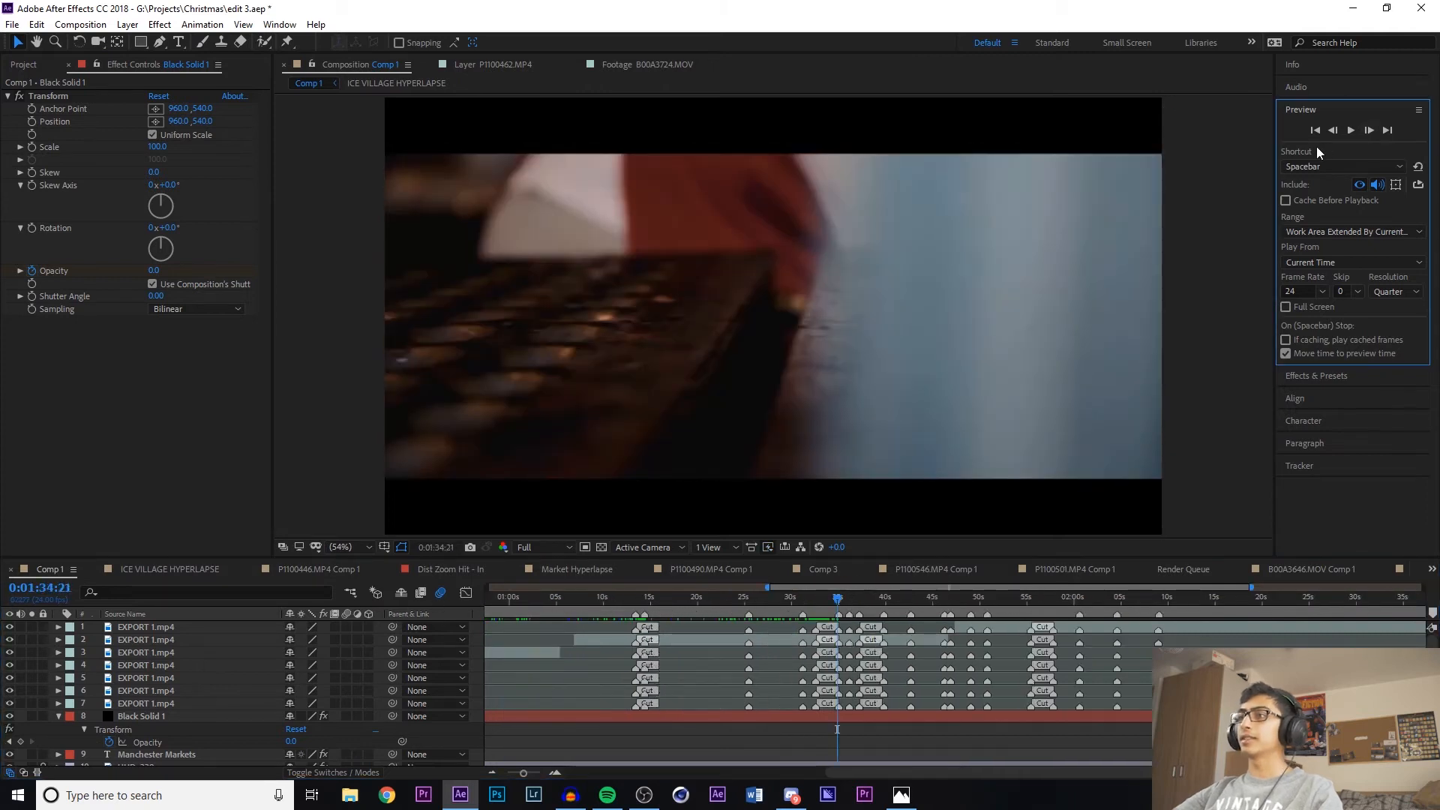
# Step frame by frame forward through the whip transition after the hyperlapse to about 0:01:35:03, and back to 0:01:34:20
pyautogui.click(1369, 129)
pyautogui.click(1369, 129)
pyautogui.click(1369, 130)
pyautogui.click(1368, 130)
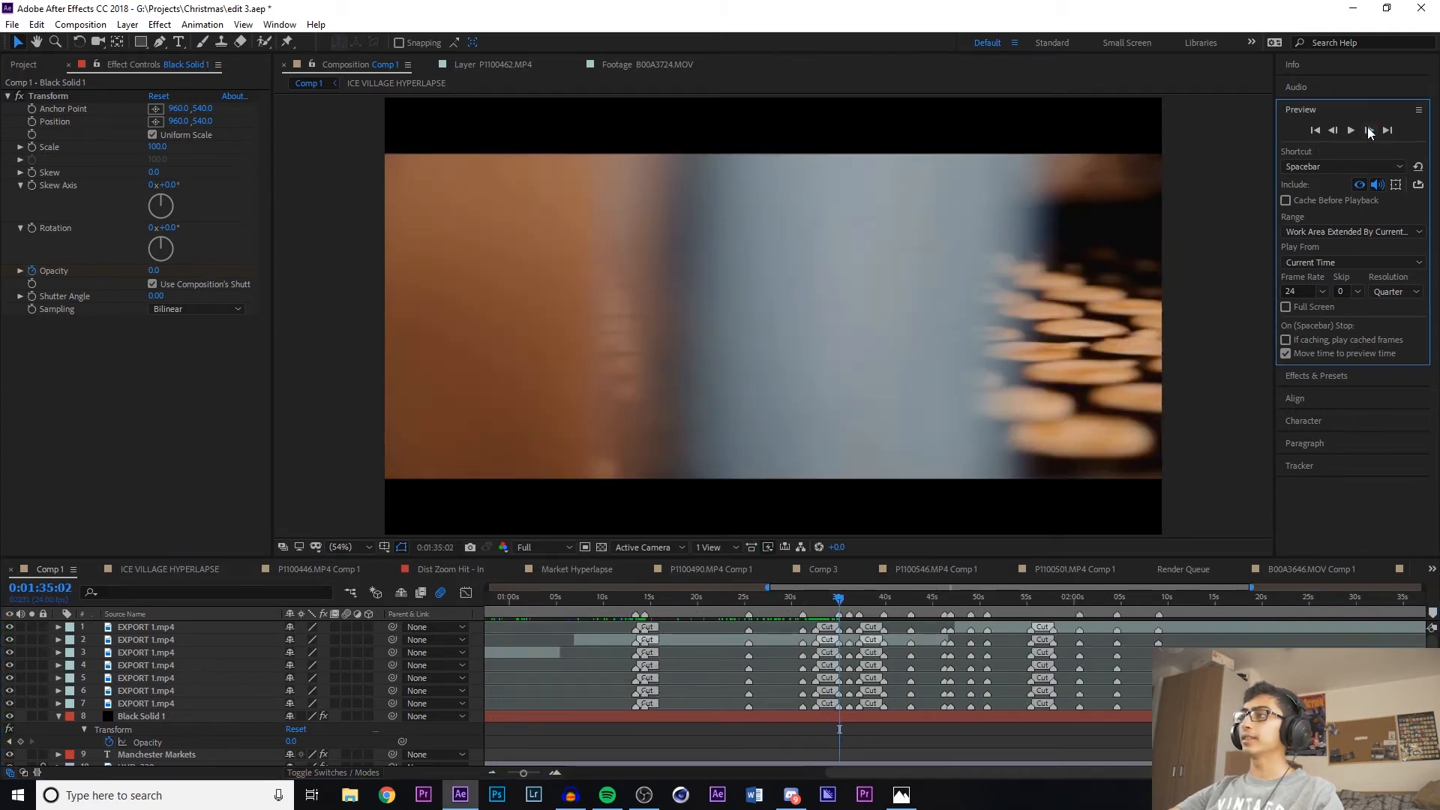
pyautogui.click(1368, 130)
pyautogui.click(1339, 129)
pyautogui.click(1339, 129)
pyautogui.click(1338, 129)
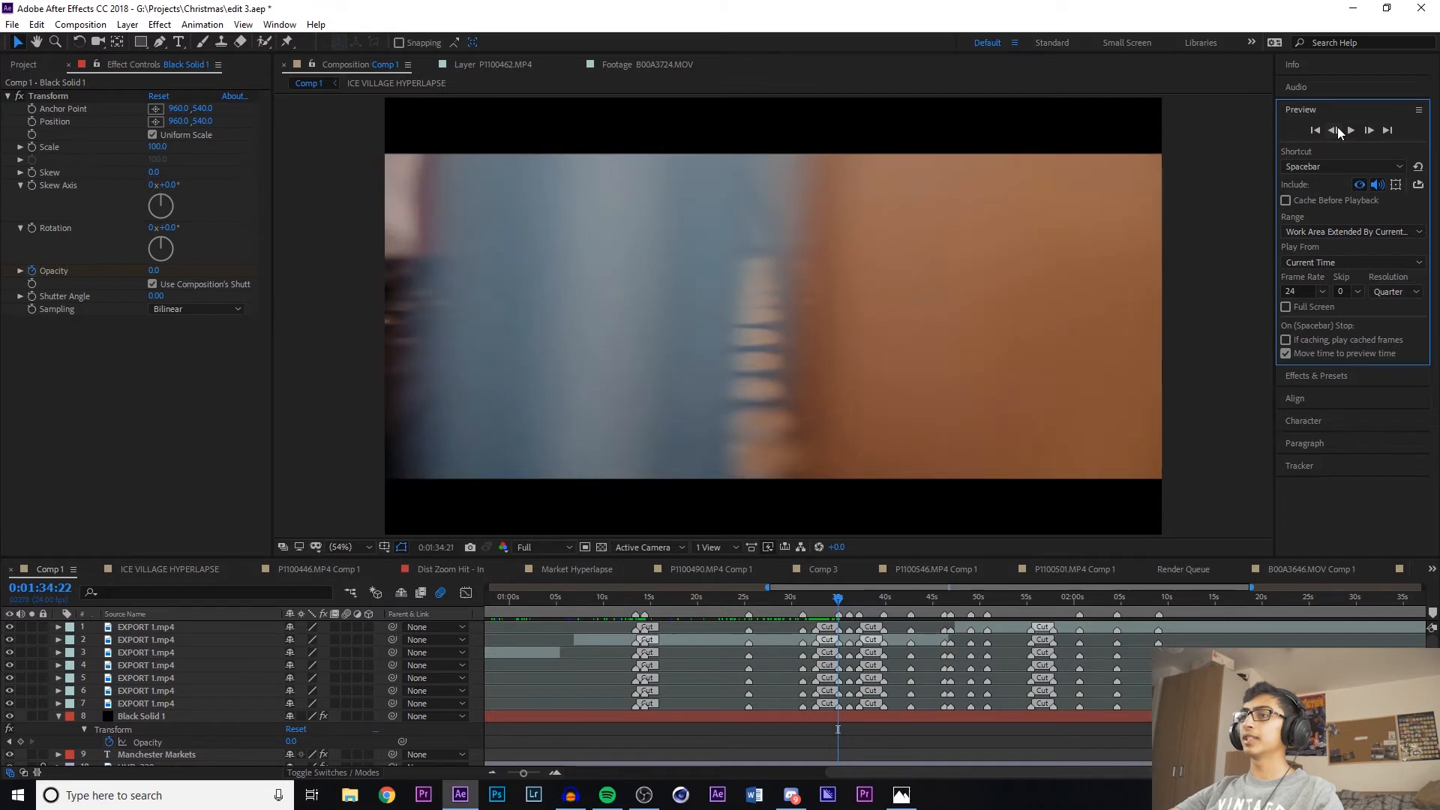
pyautogui.click(1338, 129)
pyautogui.click(1338, 129)
pyautogui.click(1330, 134)
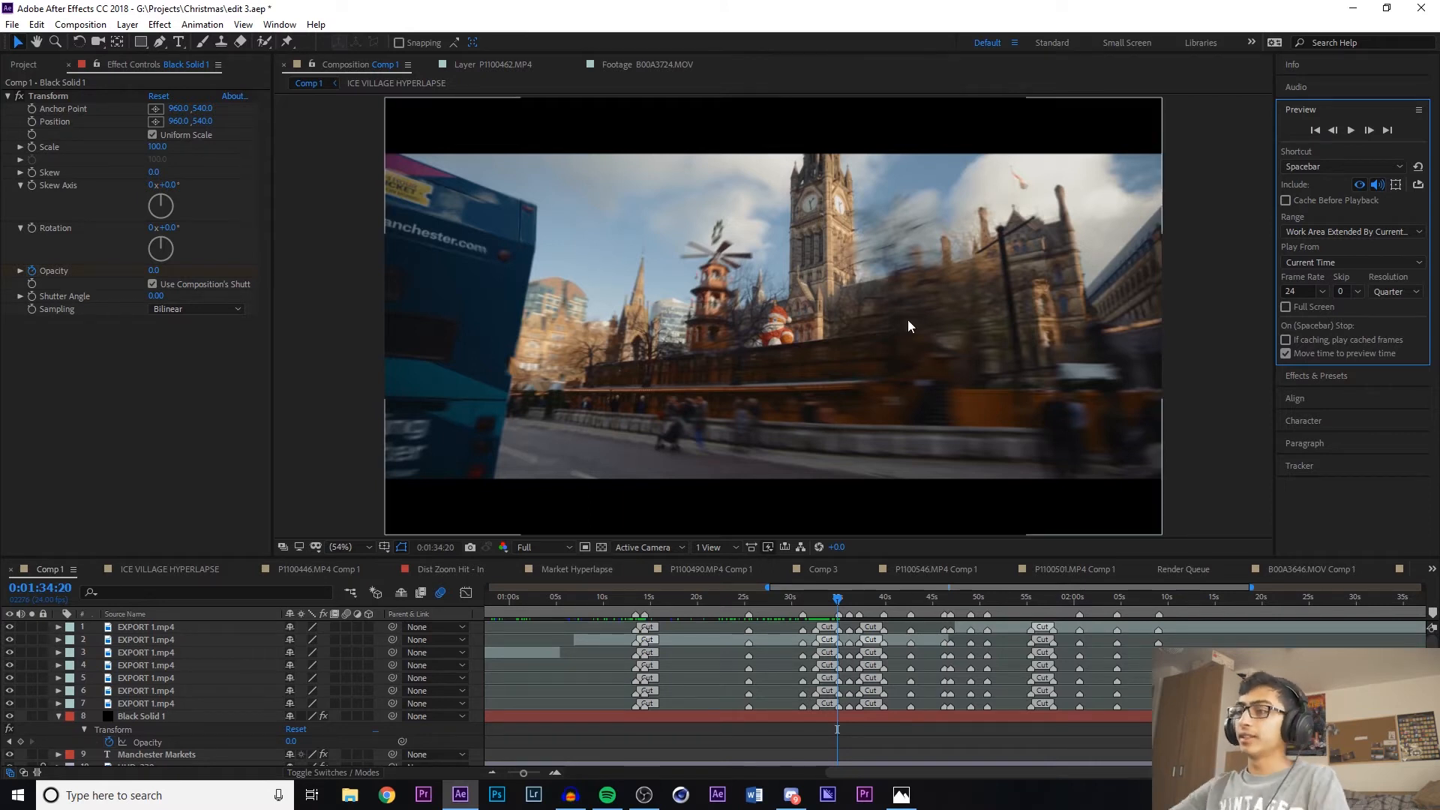
# Step frame by frame from the last hyperlapse frame through the transition into the pancake griddle shot, up to 0:01:35:13
pyautogui.click(1363, 137)
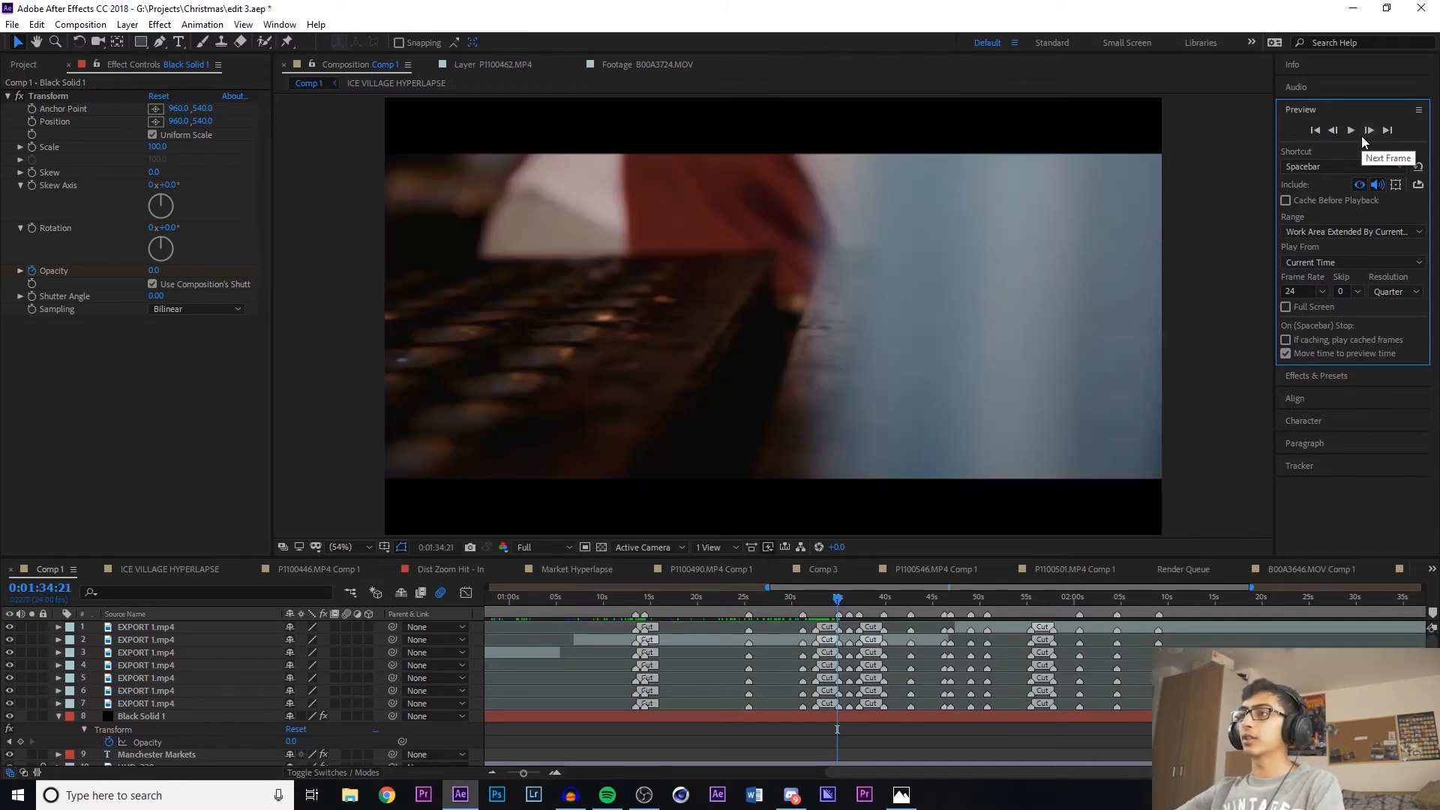
pyautogui.click(1334, 130)
pyautogui.click(1370, 131)
pyautogui.click(1371, 130)
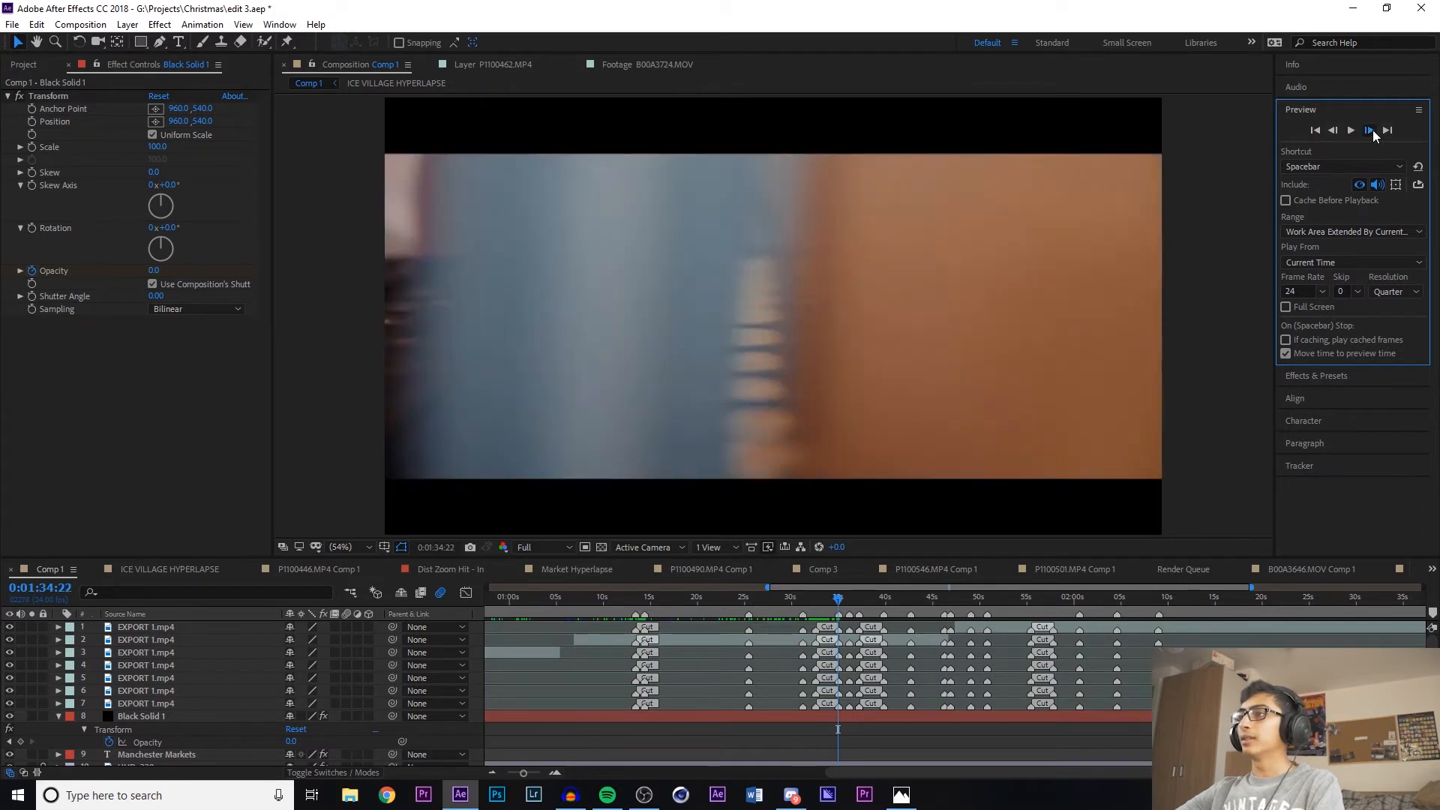
pyautogui.click(1370, 131)
pyautogui.click(1371, 131)
pyautogui.click(1371, 130)
pyautogui.click(1371, 131)
pyautogui.click(1371, 130)
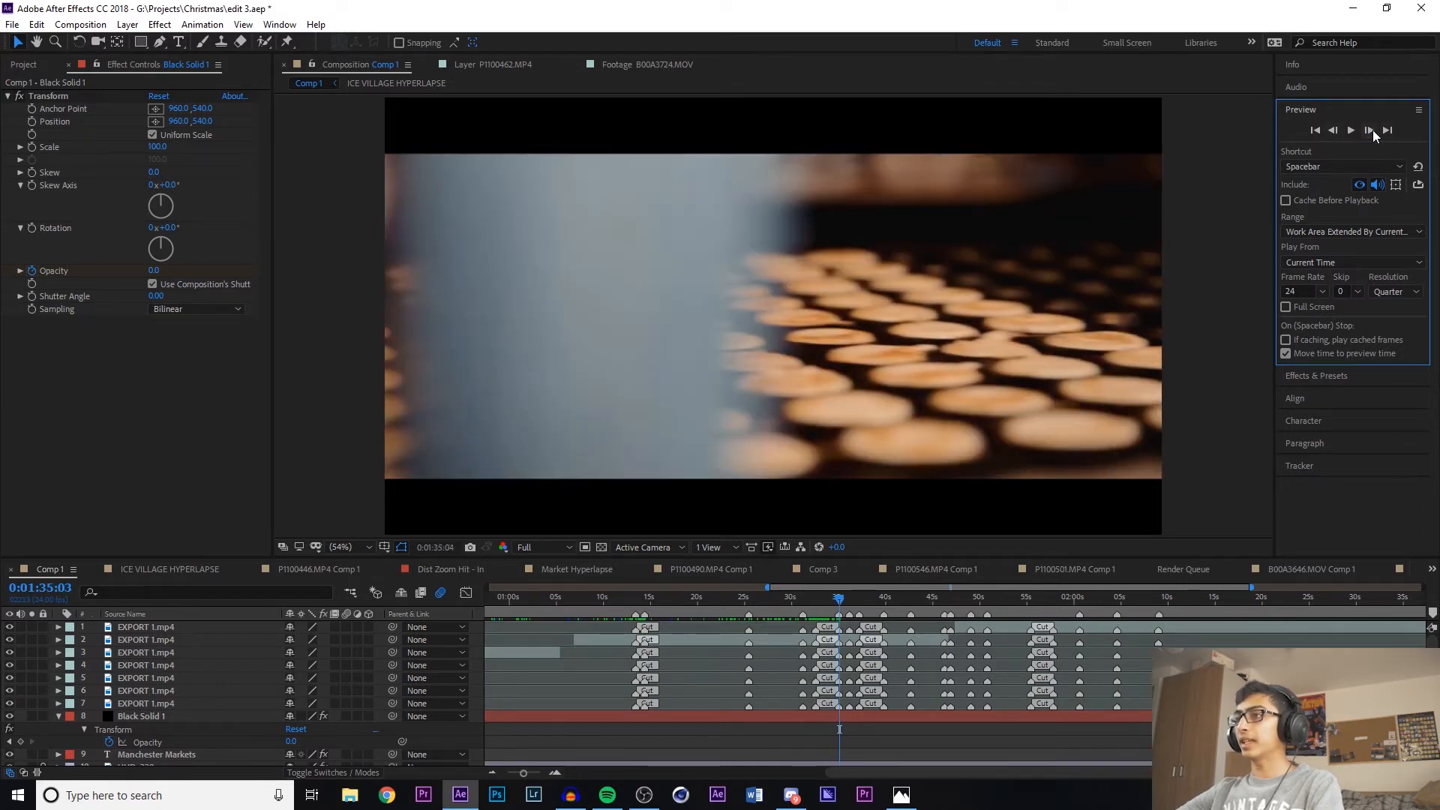
pyautogui.click(1371, 130)
pyautogui.click(1371, 131)
pyautogui.click(1371, 131)
pyautogui.click(1370, 131)
pyautogui.click(1370, 131)
pyautogui.click(1371, 131)
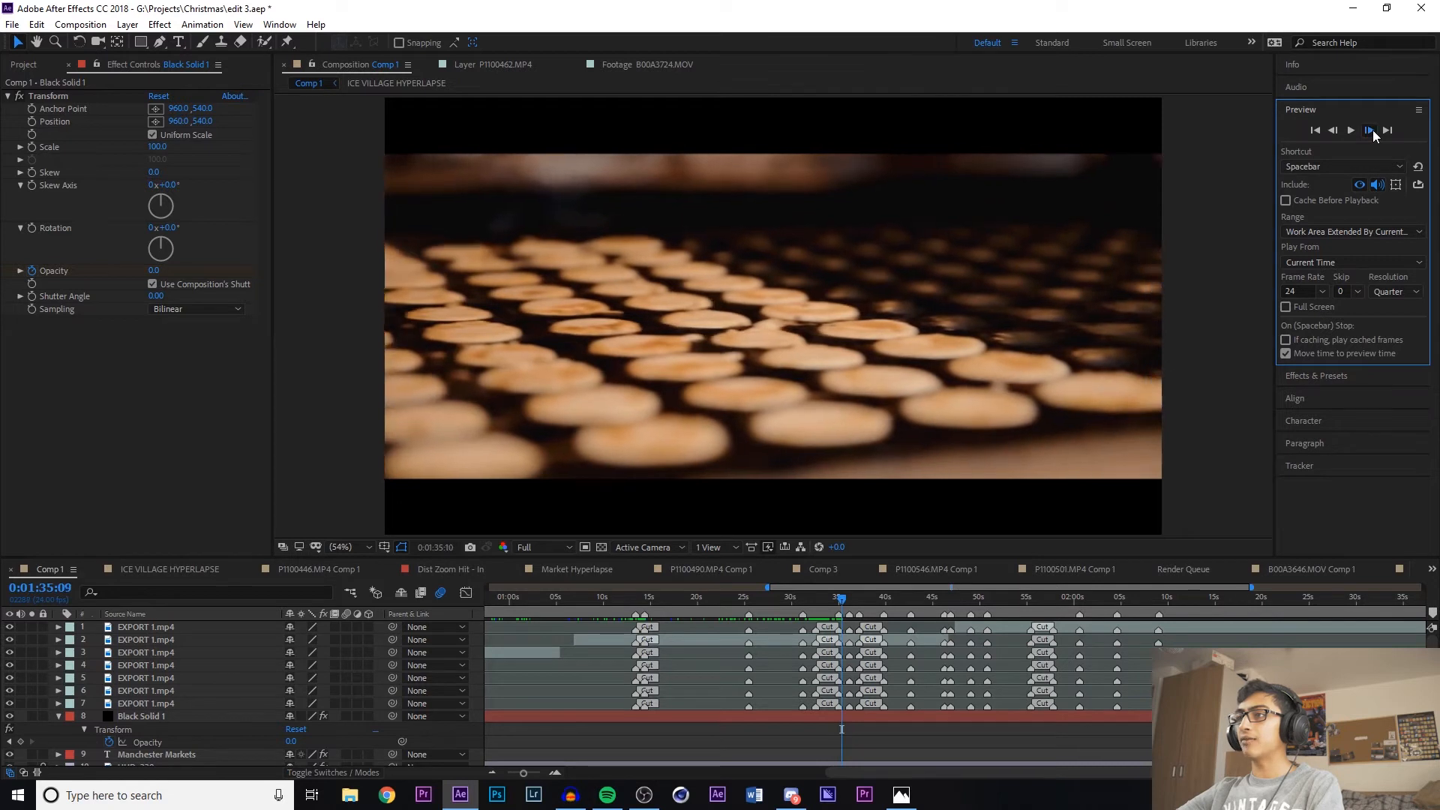
pyautogui.click(1370, 130)
pyautogui.click(1371, 131)
pyautogui.click(1371, 131)
# Replay the hyperlapse and its transition into the griddle shot from 0:01:33:11, stopping at 0:01:36:10
pyautogui.click(836, 598)
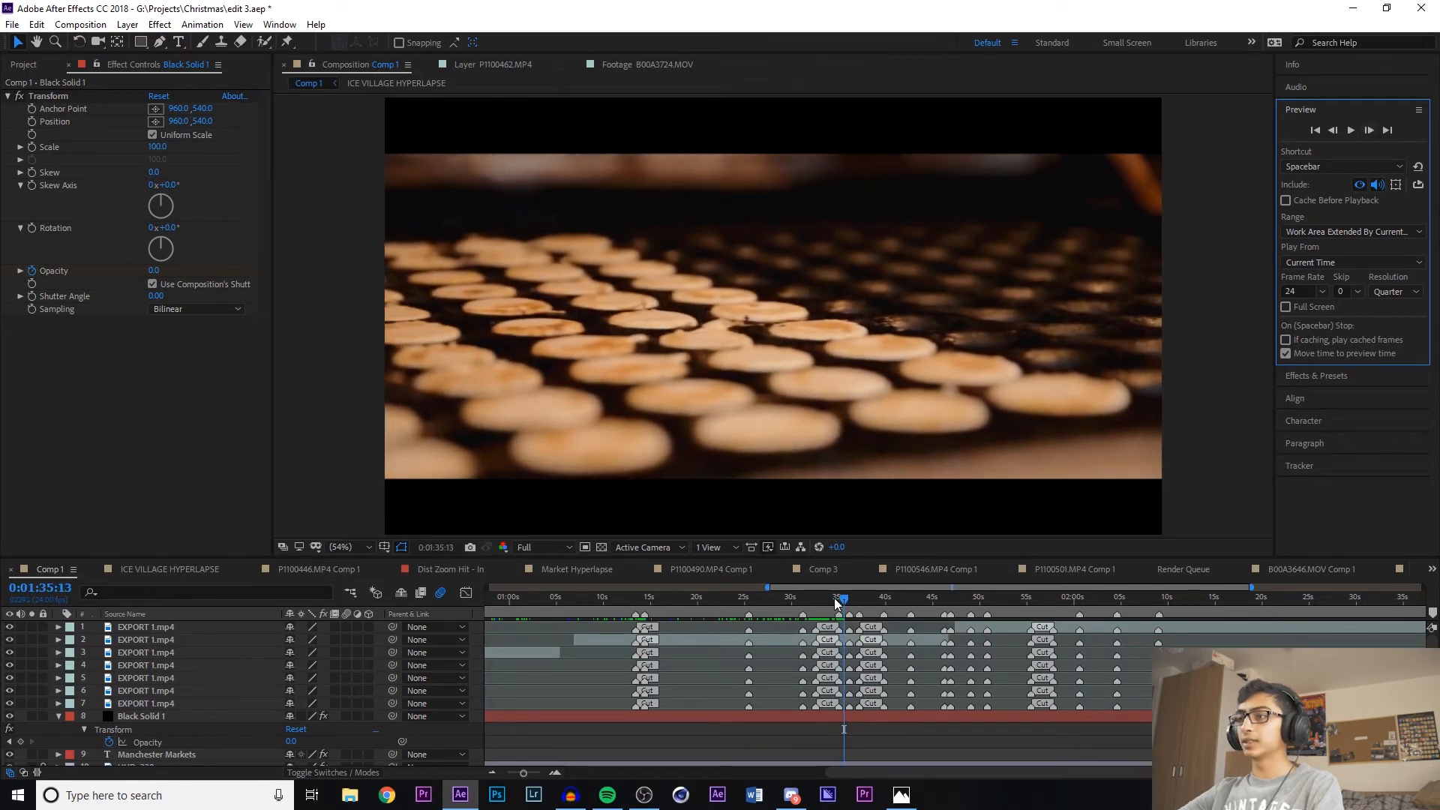
pyautogui.press('space')
pyautogui.click(826, 600)
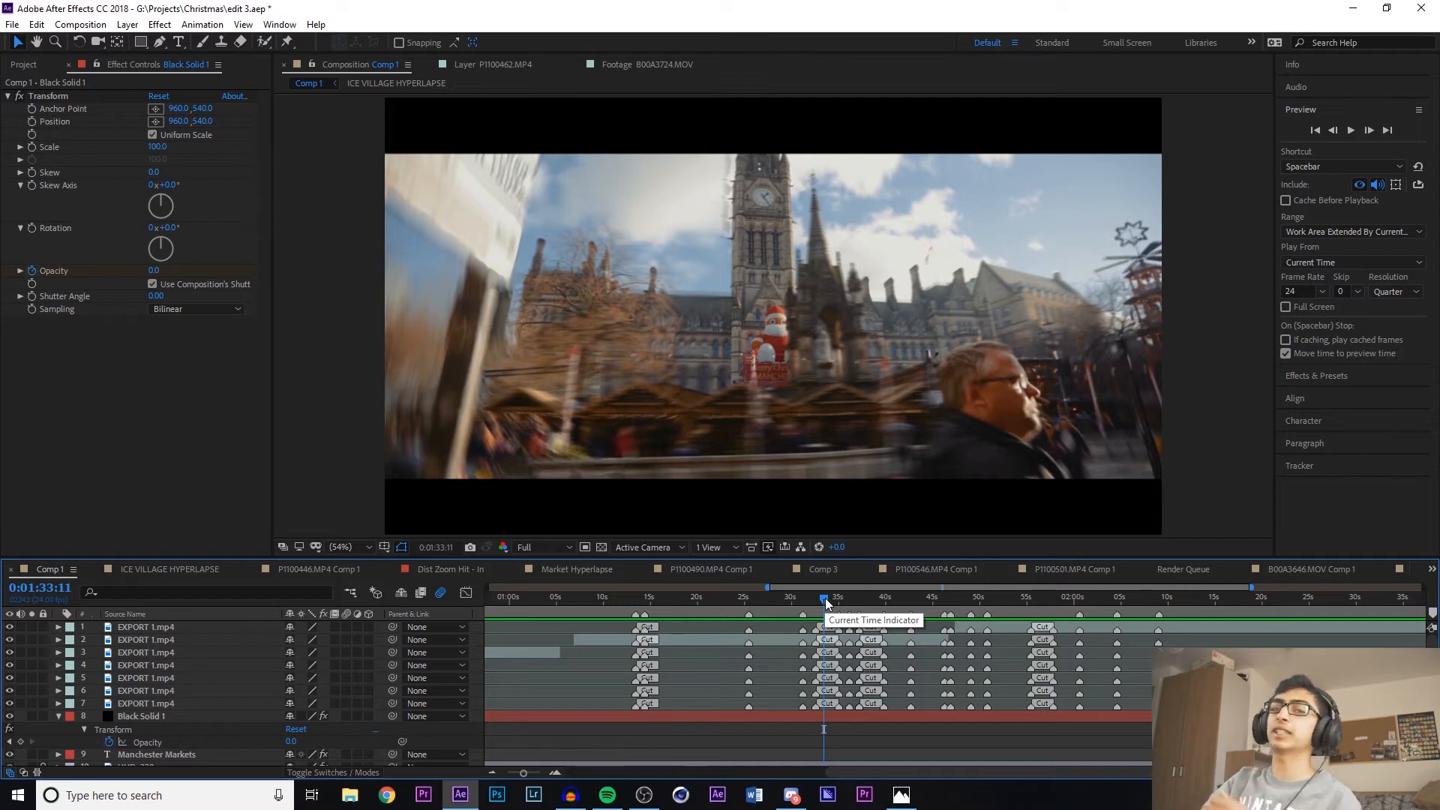
pyautogui.press('space')
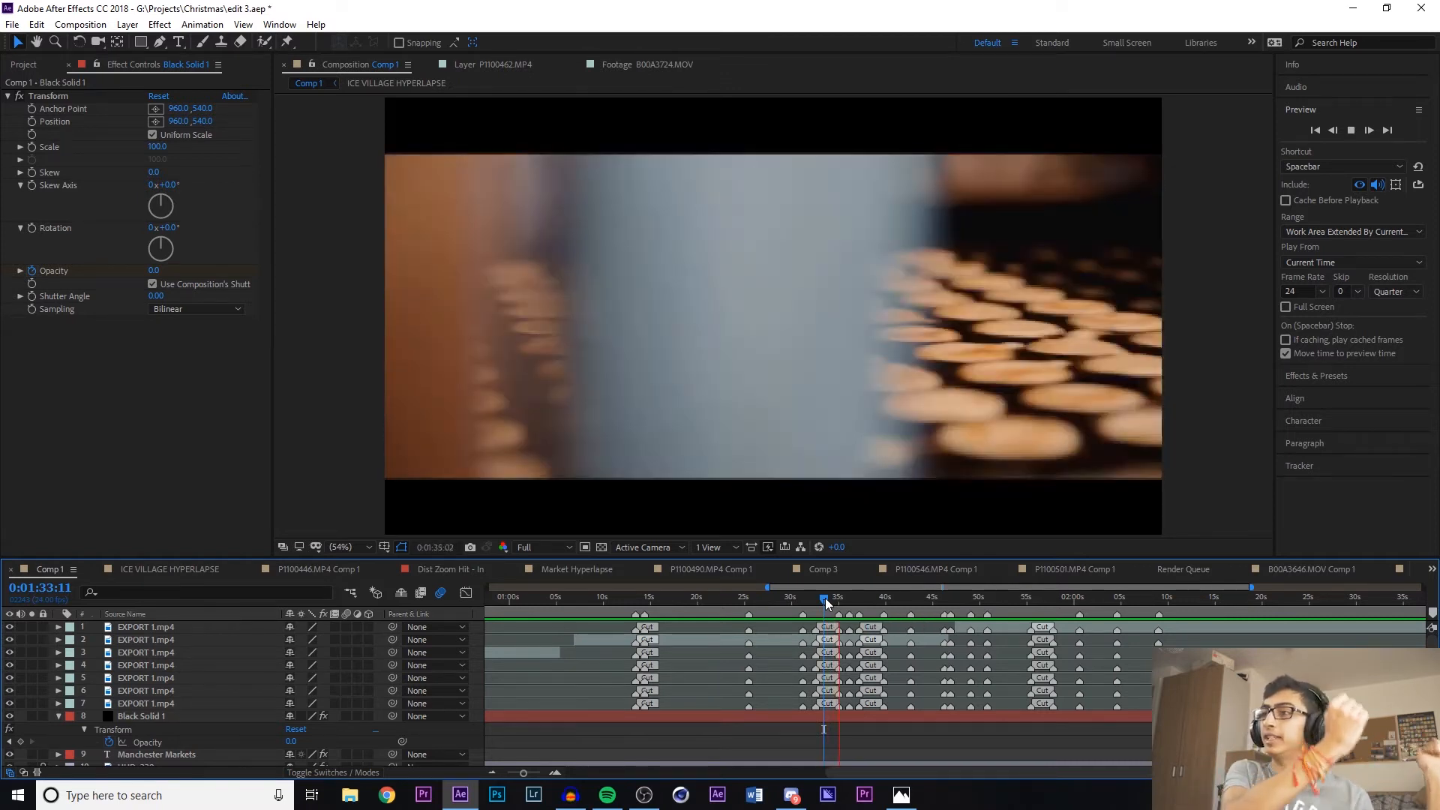
pyautogui.press('space')
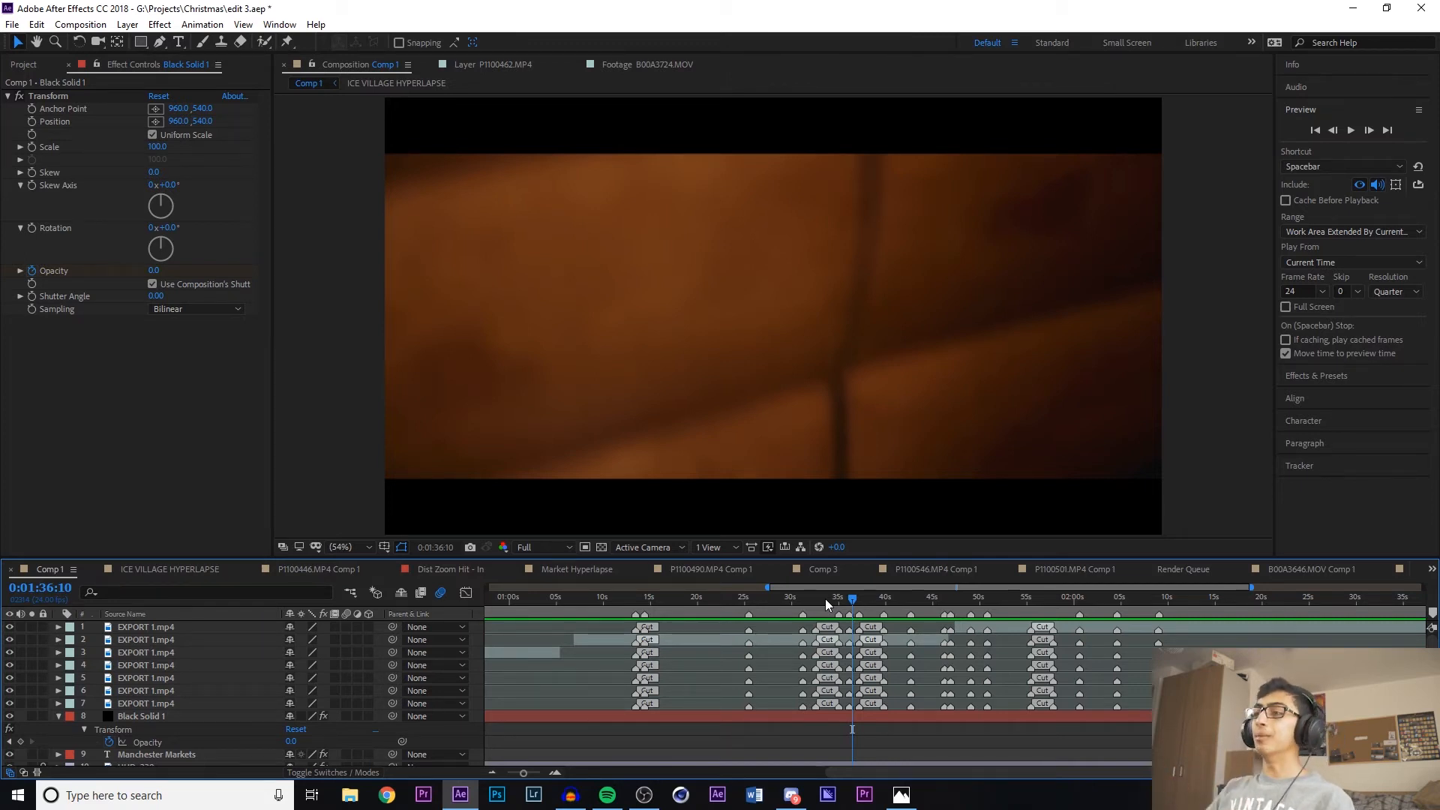
# Play the sequence twice from about 0:01:34:07 and place the playhead on the food stall shot at 0:01:36:15
pyautogui.click(833, 607)
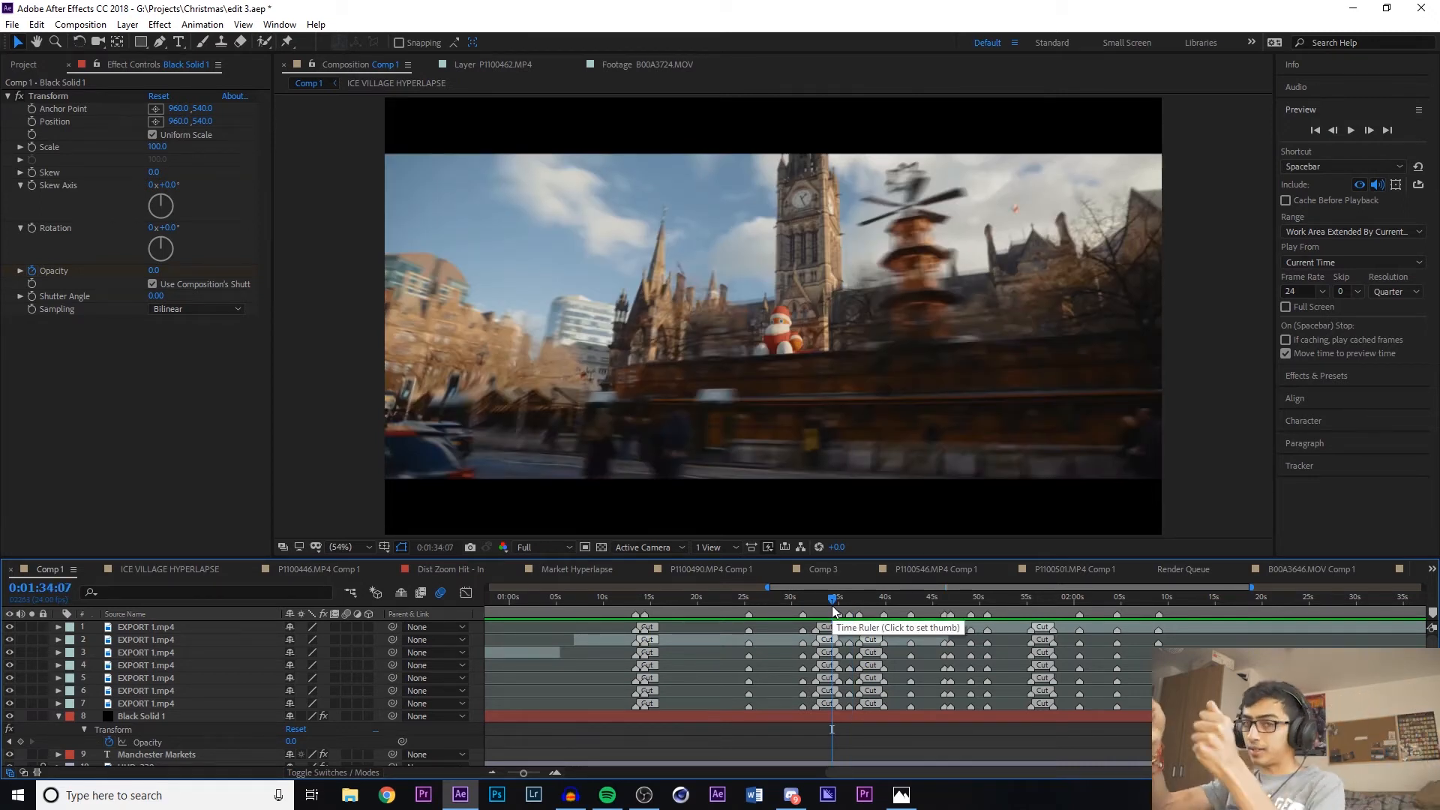
pyautogui.press('space')
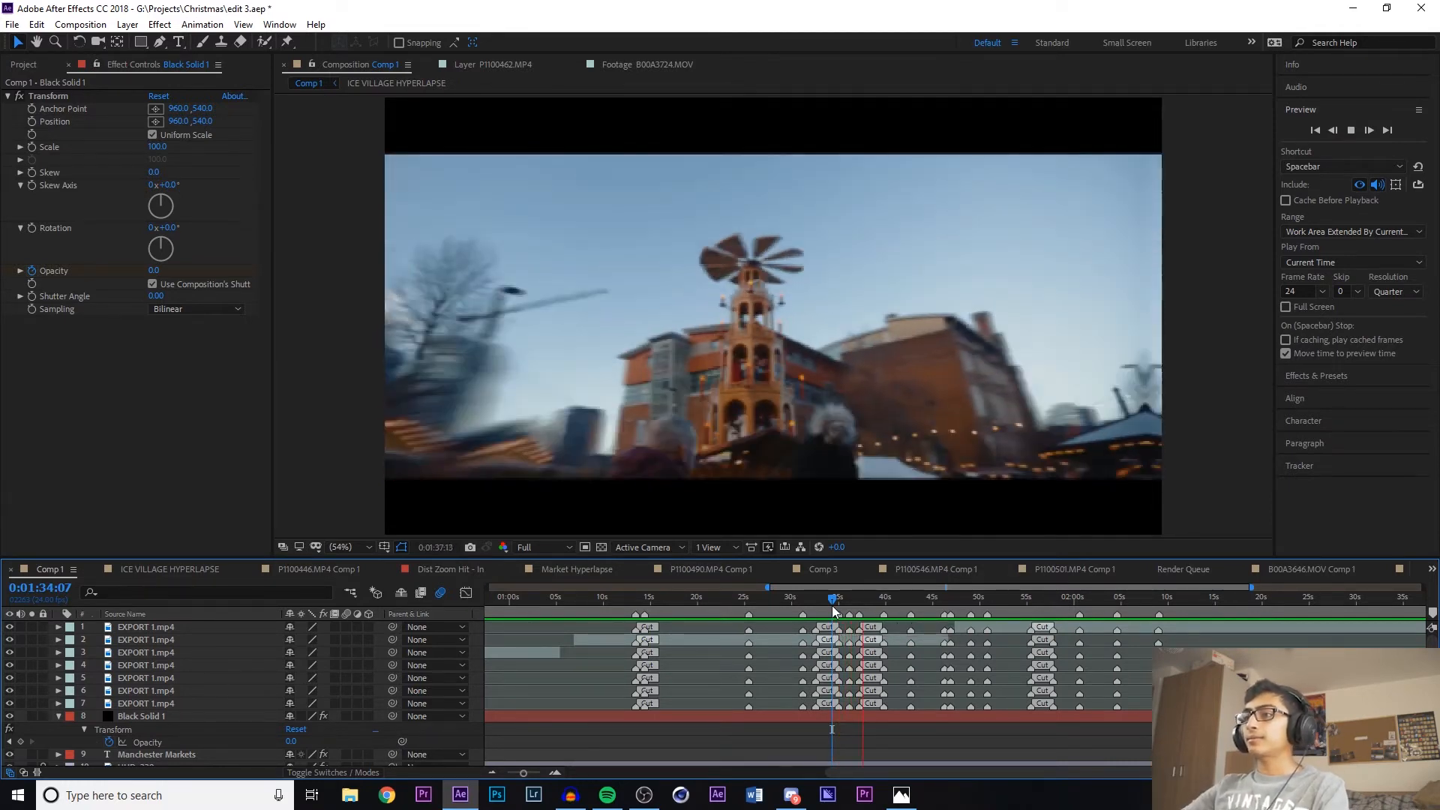
pyautogui.click(833, 609)
pyautogui.press('space')
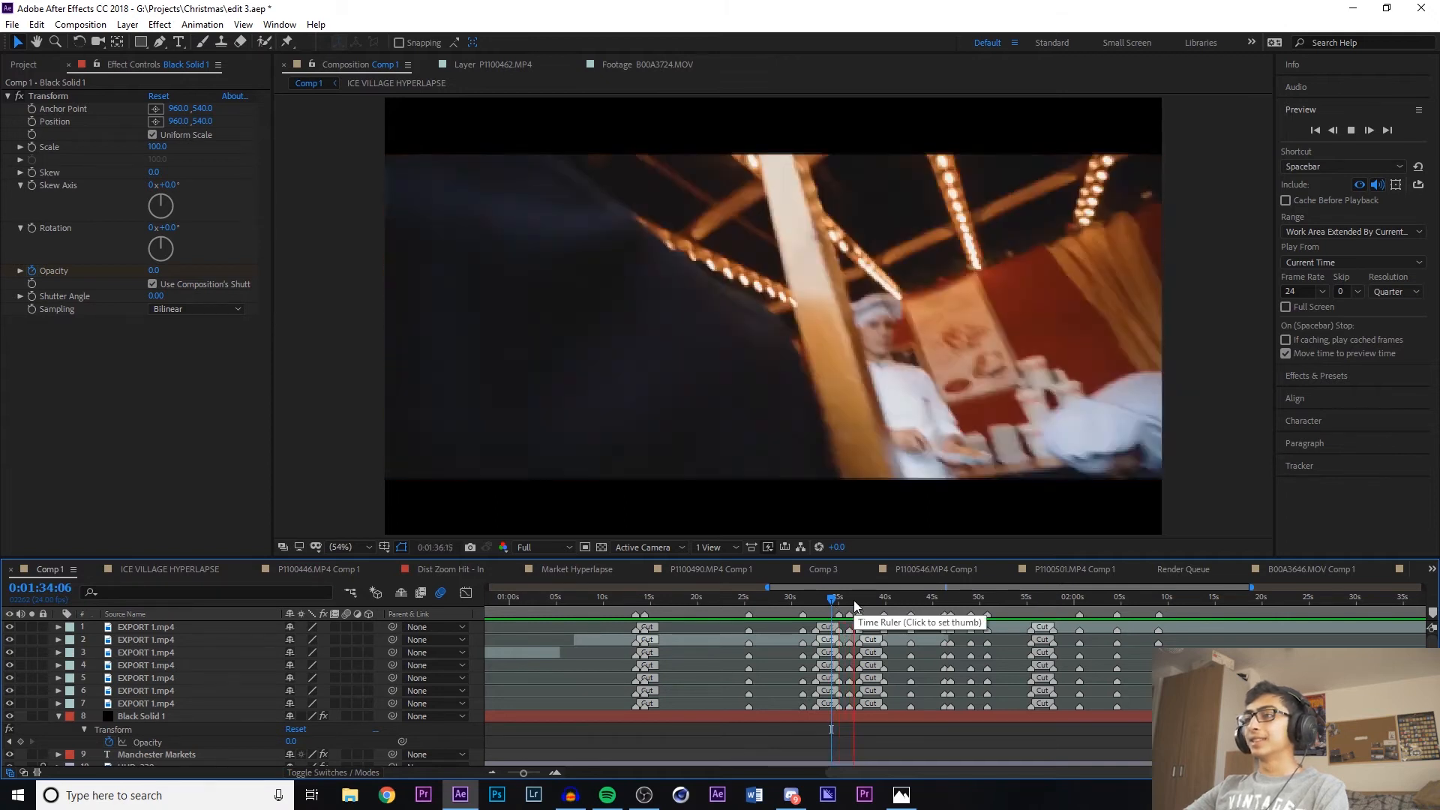
pyautogui.click(854, 600)
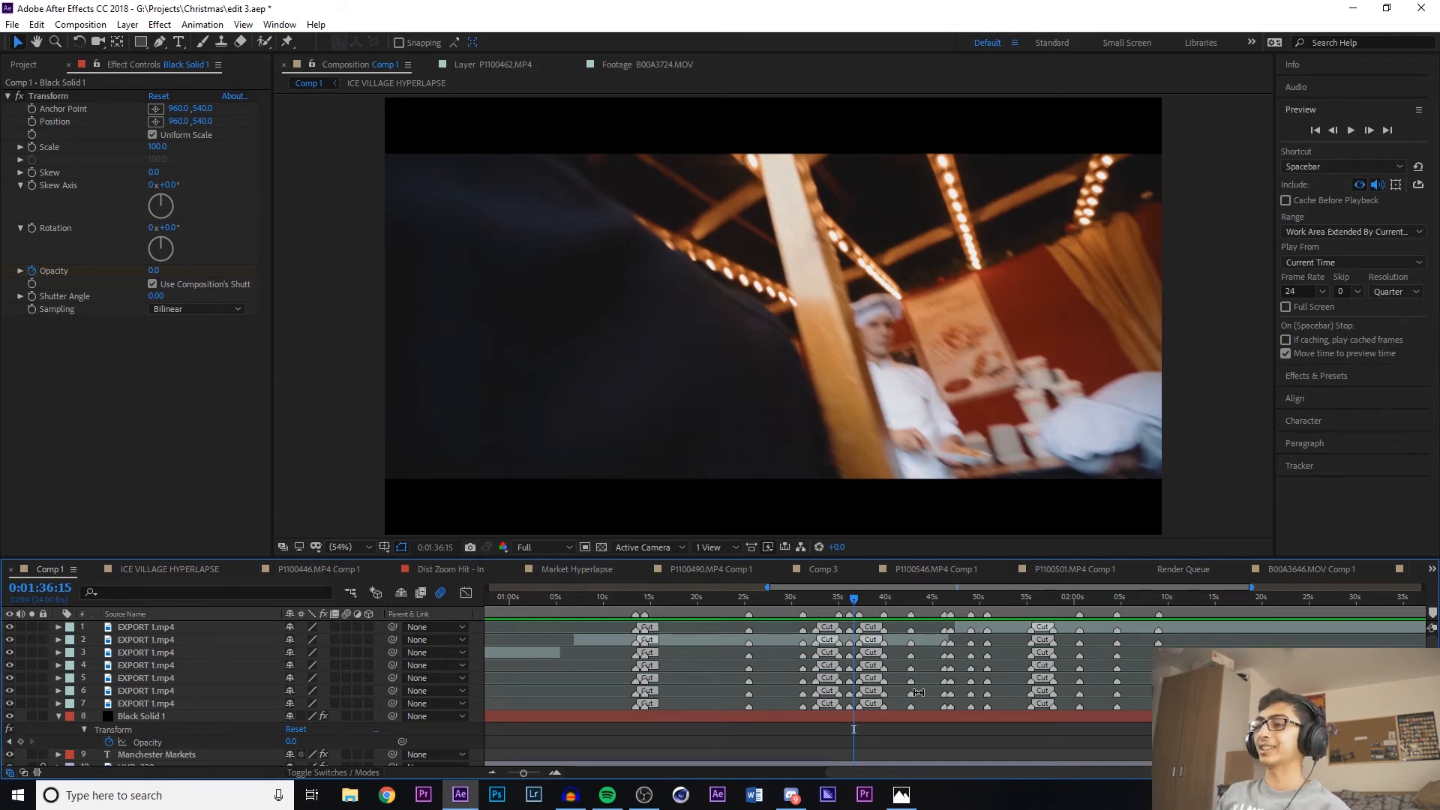
# Replay the shots following the hyperlapse from 0:01:34:19 and again from 0:01:34:11 to examine their flow
pyautogui.click(837, 598)
pyautogui.press('space')
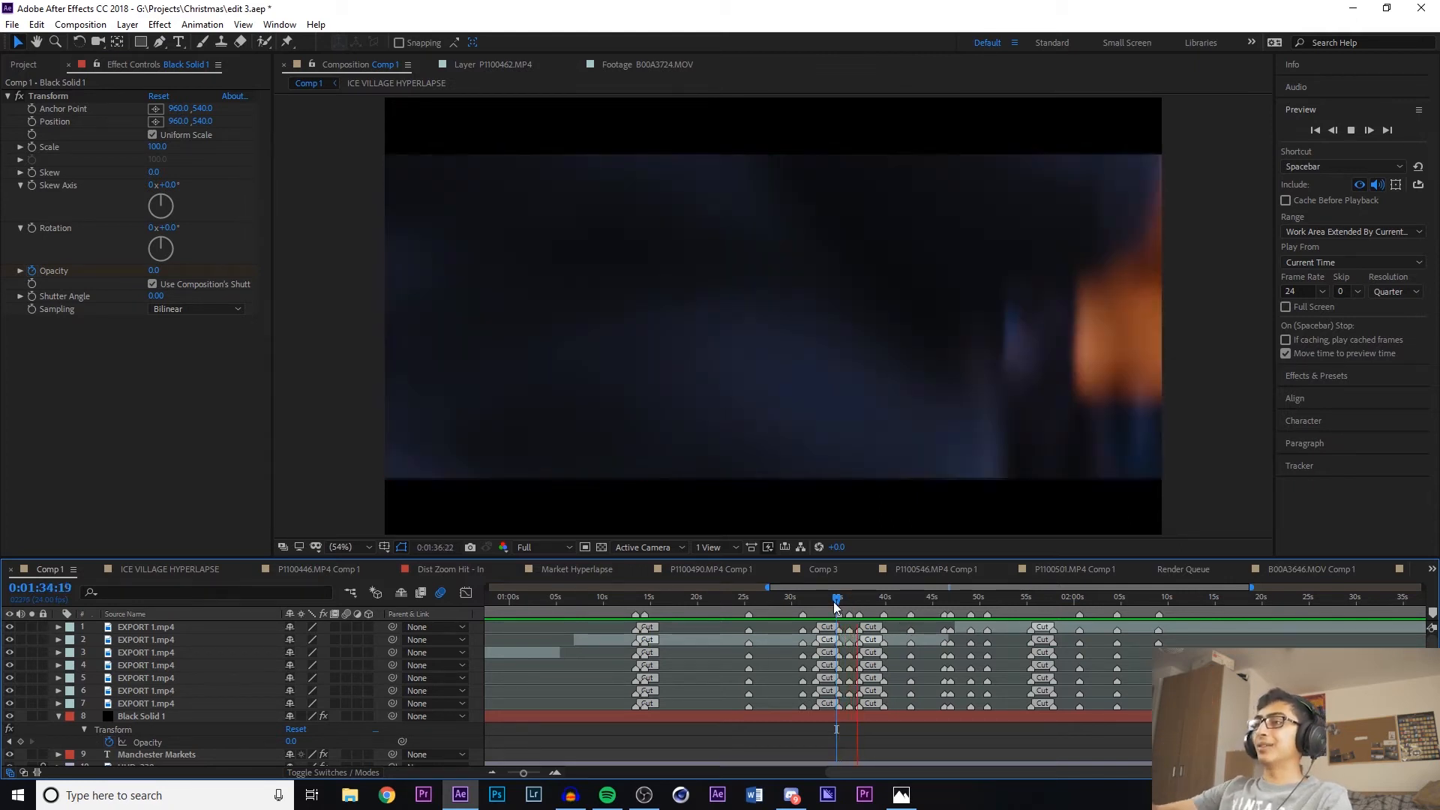
pyautogui.click(835, 604)
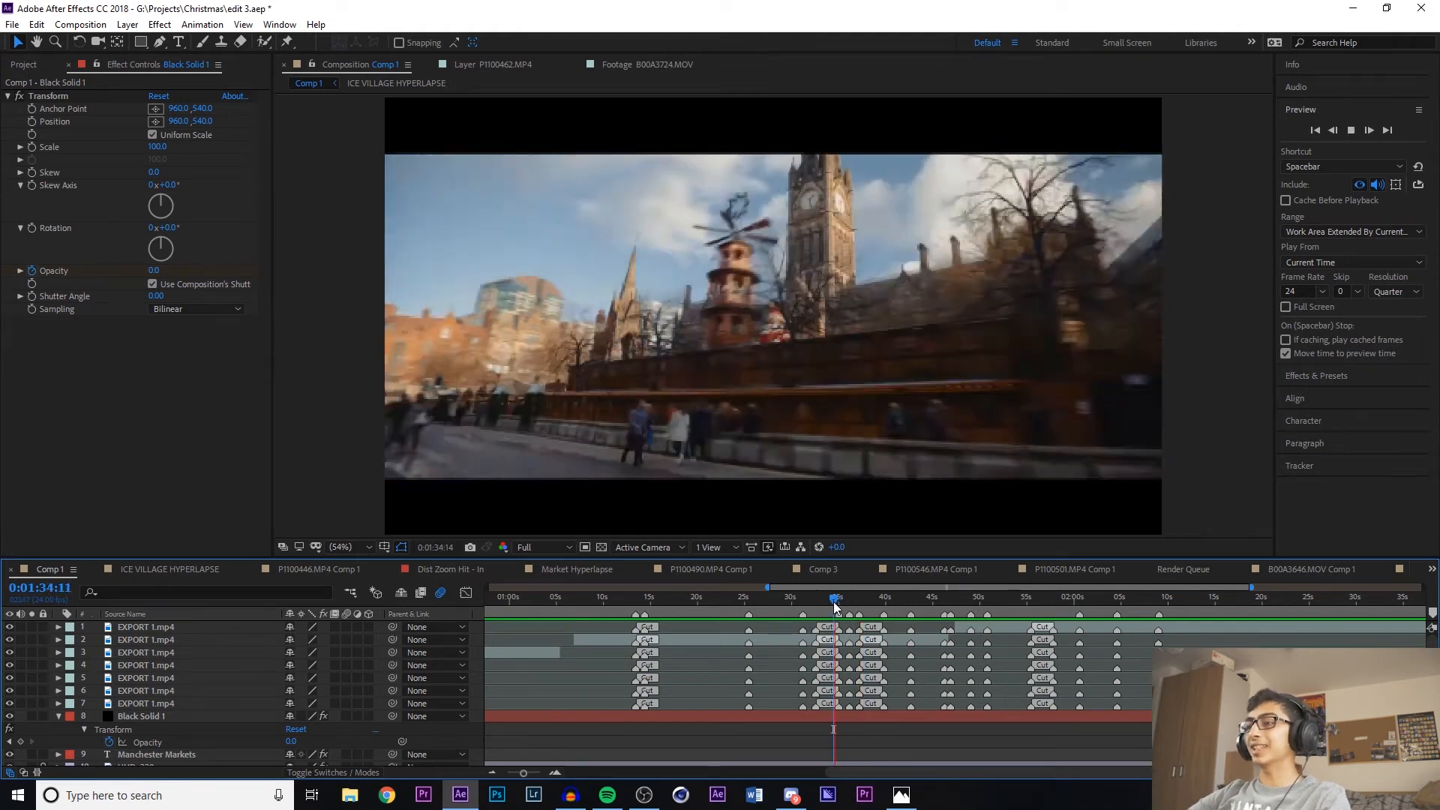
pyautogui.press('space')
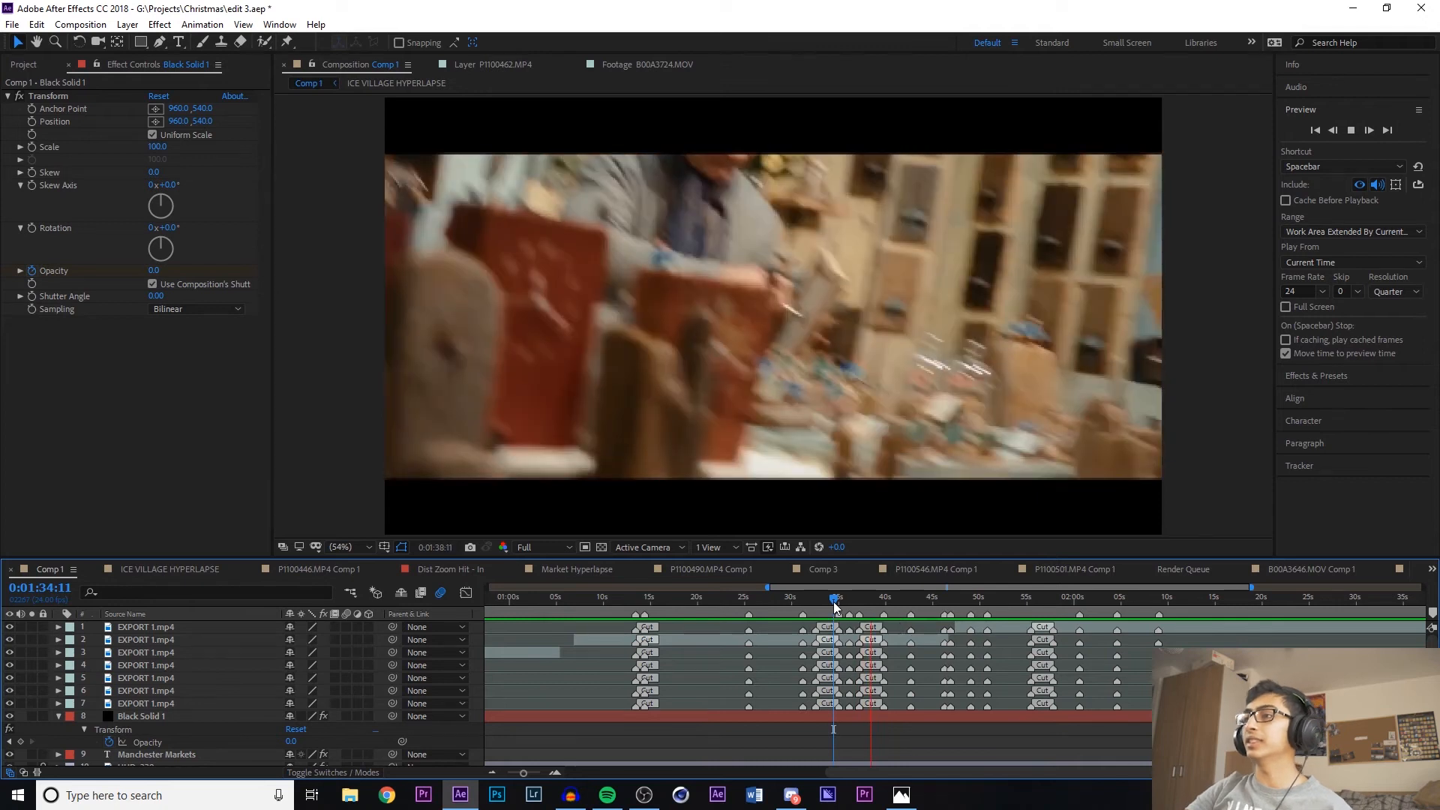
pyautogui.press('space')
pyautogui.click(835, 606)
pyautogui.press('space')
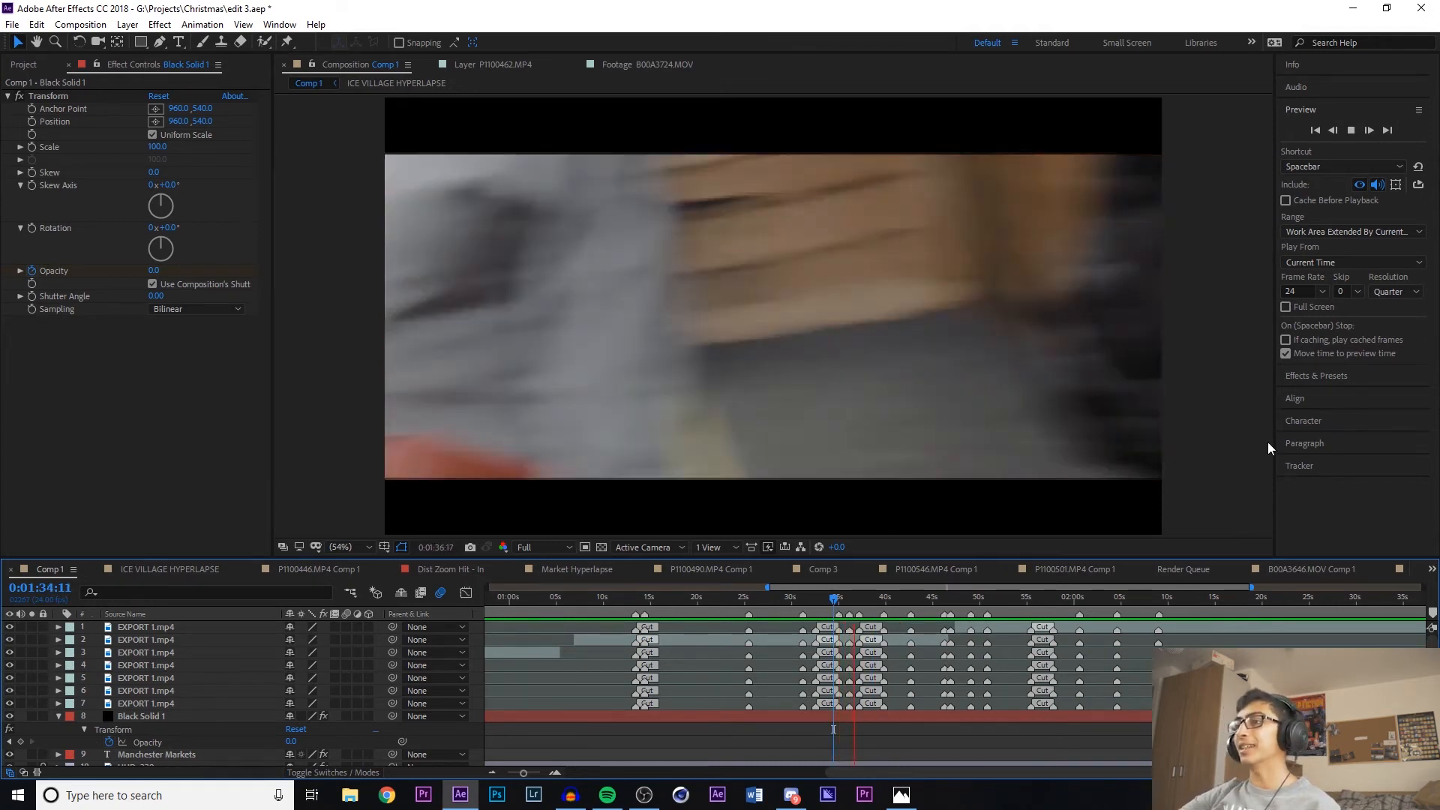
# Play the transition into the windmill tower hyperlapse from 0:01:36:19 and stop once the tower shot has begun
pyautogui.press('space')
pyautogui.click(854, 600)
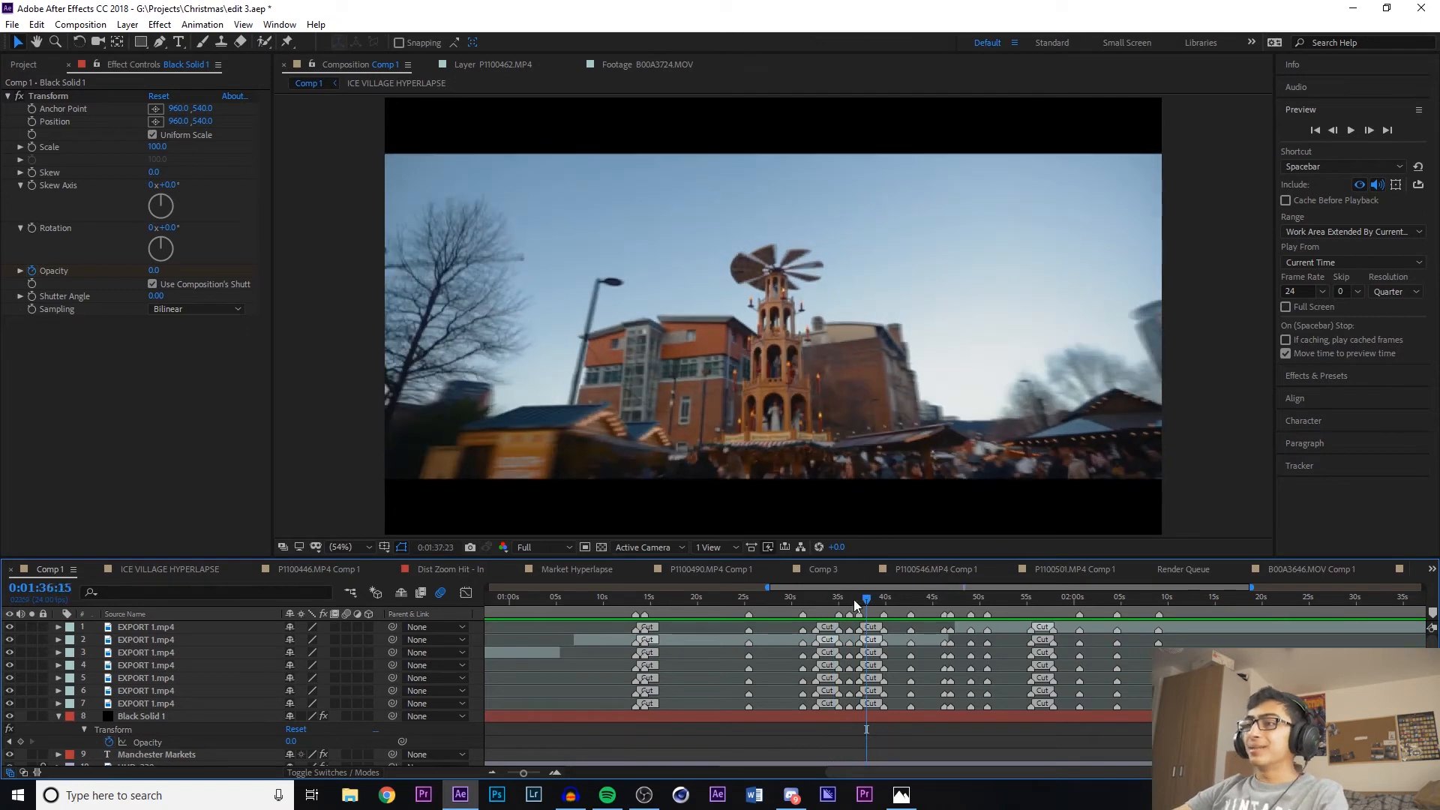
pyautogui.moveTo(854, 601)
pyautogui.mouseDown()
pyautogui.moveTo(871, 601)
pyautogui.moveTo(855, 600)
pyautogui.mouseUp()
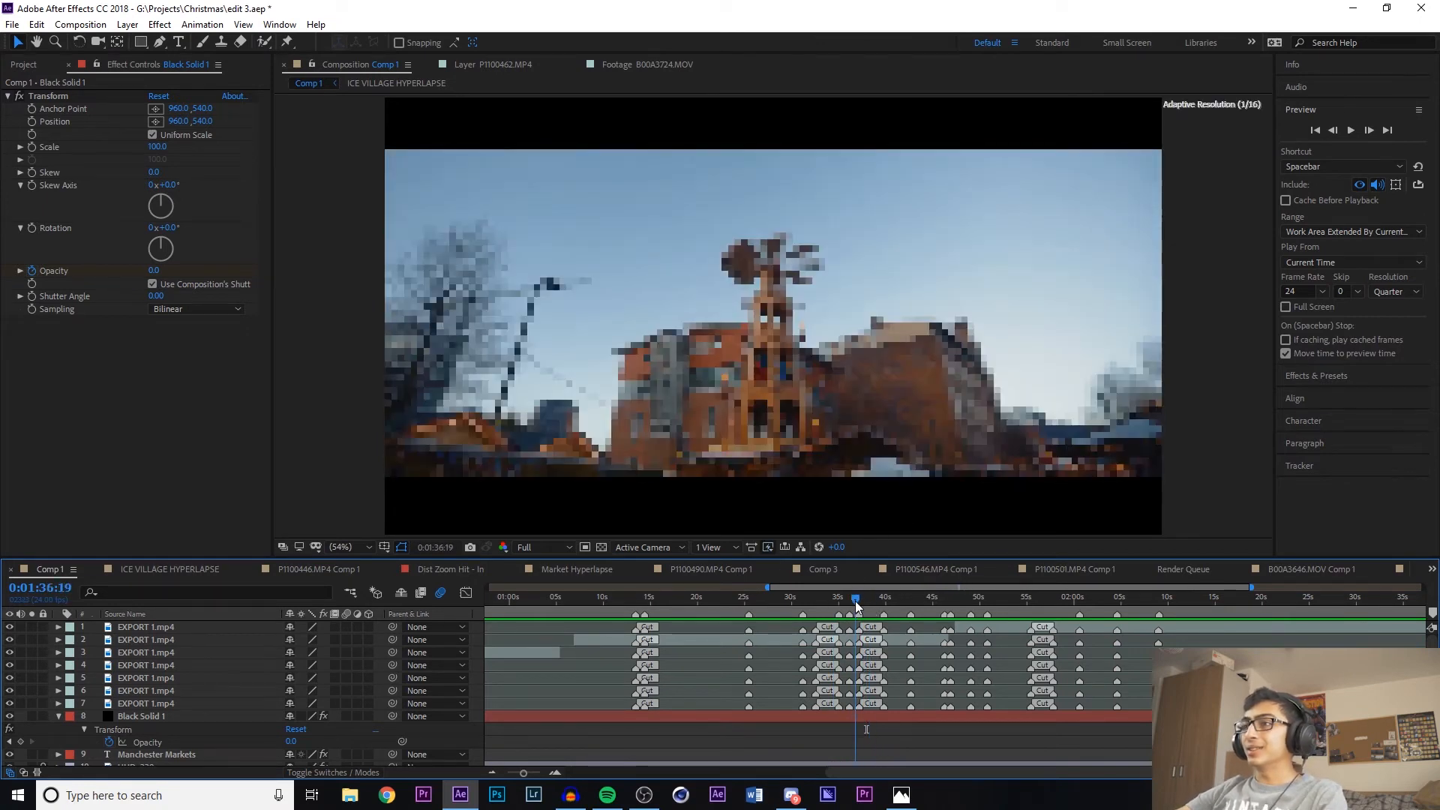
pyautogui.press('space')
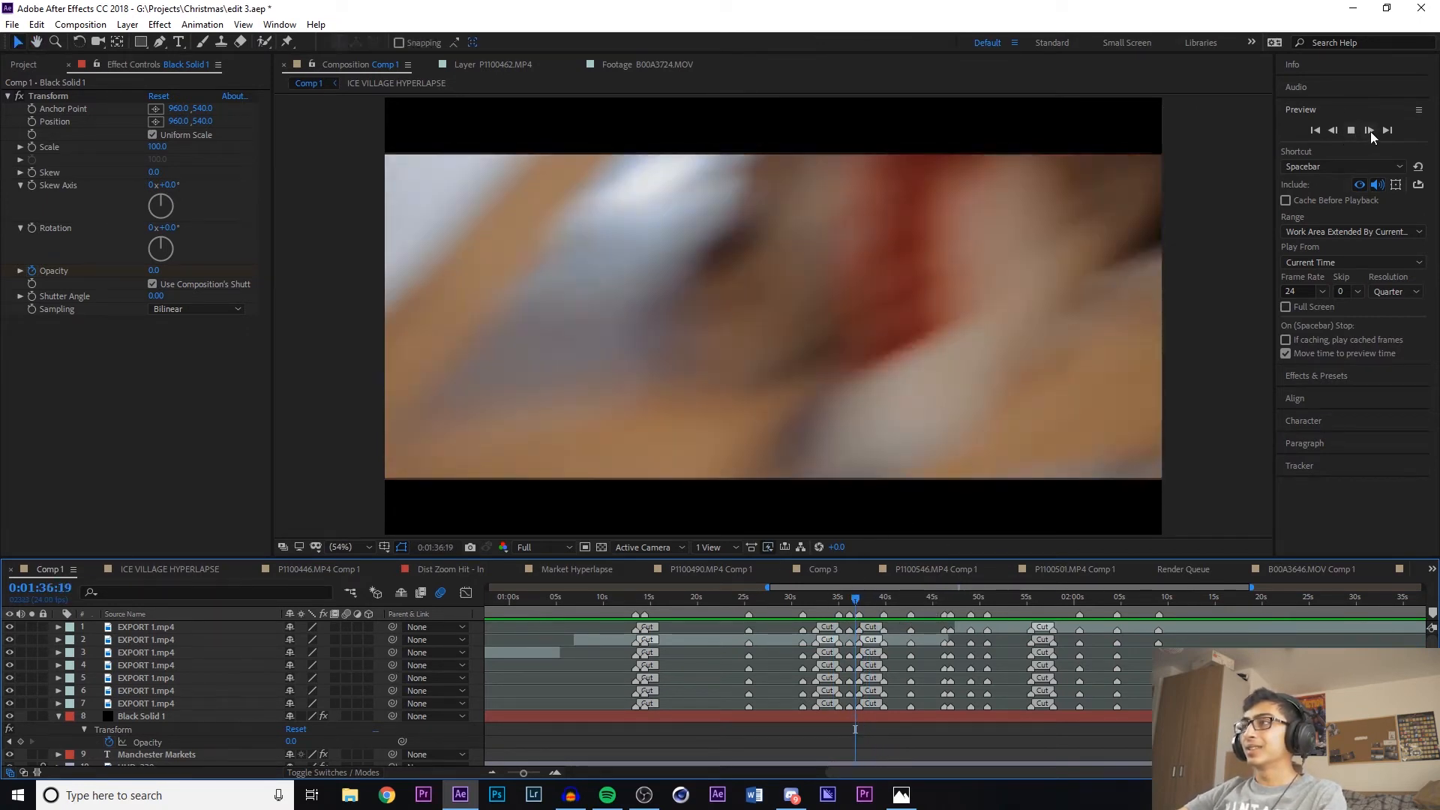
pyautogui.click(1371, 132)
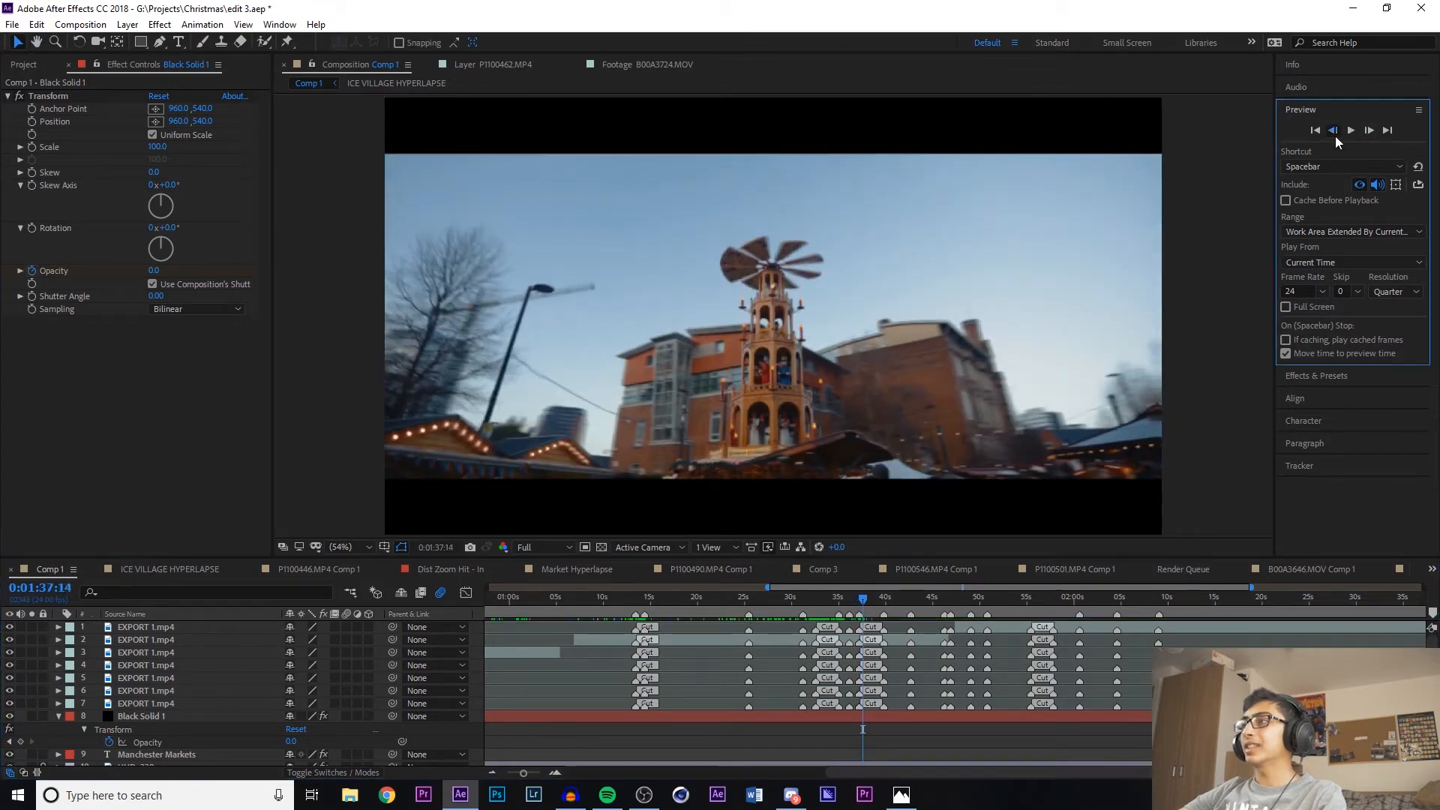
# Step frame by frame backward from the windmill tower shot to around 0:01:37:04, checking the blurred cut in both directions
pyautogui.click(1334, 132)
pyautogui.click(1334, 131)
pyautogui.click(1334, 131)
pyautogui.click(1334, 131)
pyautogui.click(1334, 131)
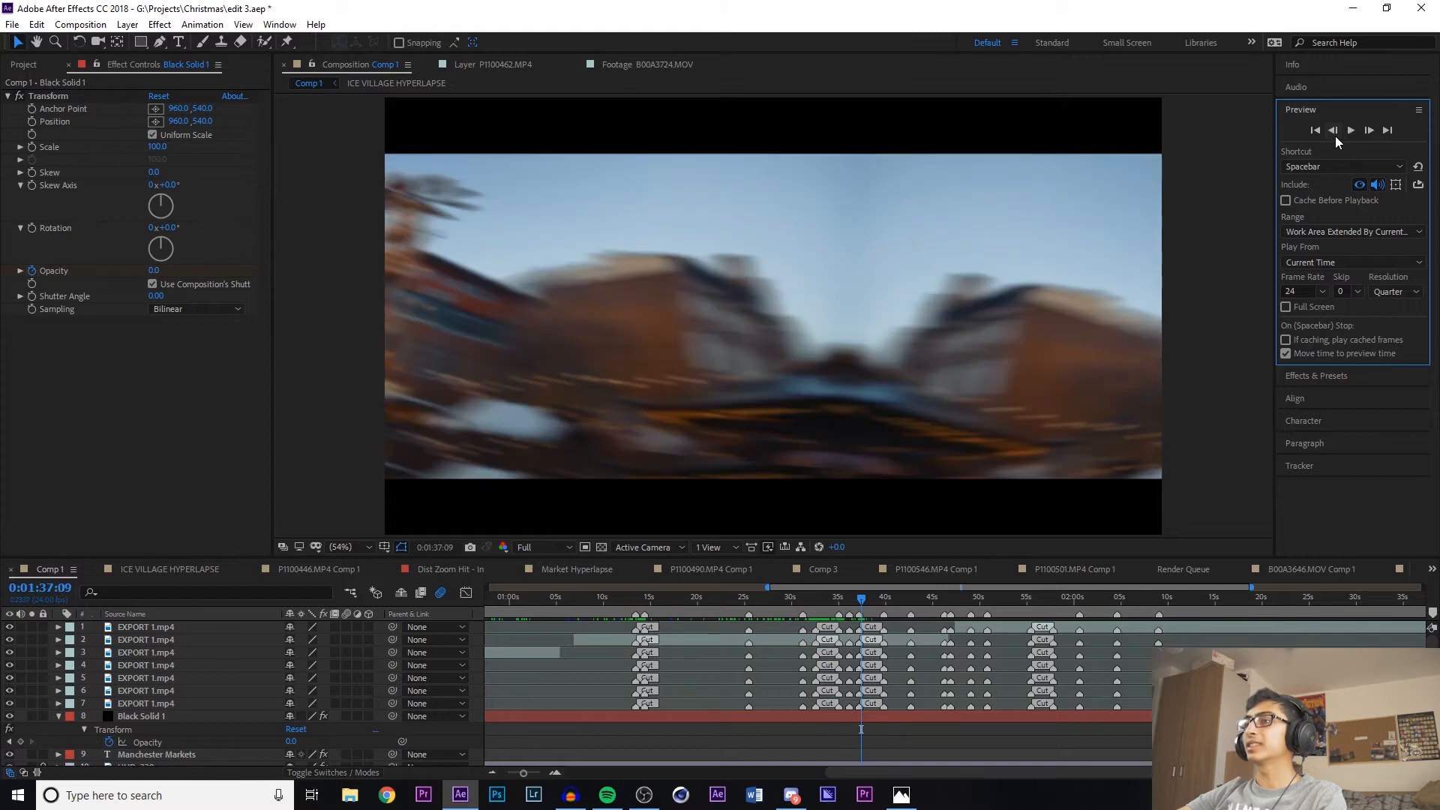
pyautogui.click(1335, 136)
pyautogui.click(1336, 137)
pyautogui.click(1335, 136)
pyautogui.click(1335, 137)
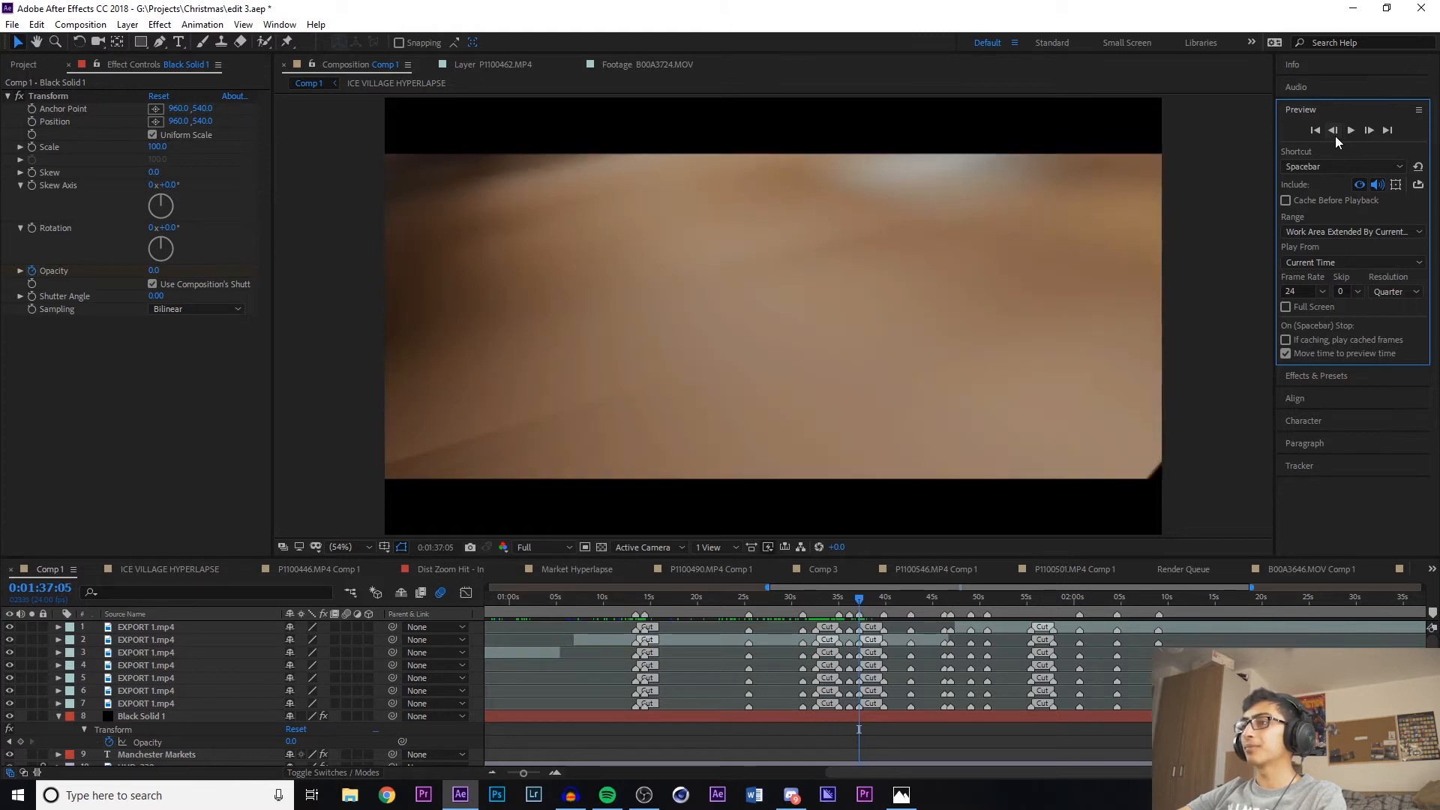
pyautogui.click(1336, 136)
pyautogui.click(1370, 132)
pyautogui.click(1335, 132)
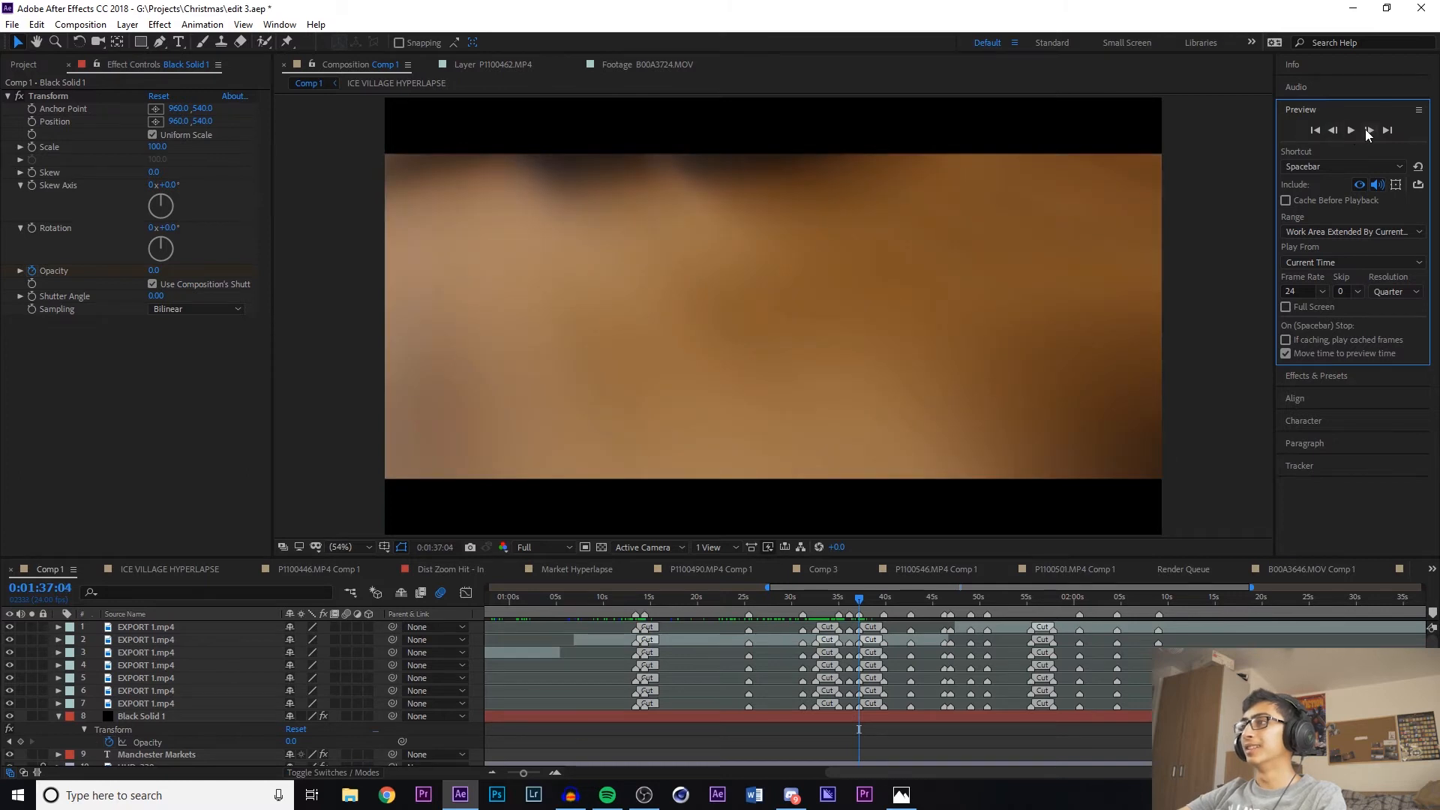
pyautogui.click(1367, 131)
pyautogui.click(1367, 131)
# Replay the run from the griddle shot into the windmill tower hyperlapse three times from 0:01:36:01, stopping at 0:01:37:12
pyautogui.click(849, 601)
pyautogui.press('space')
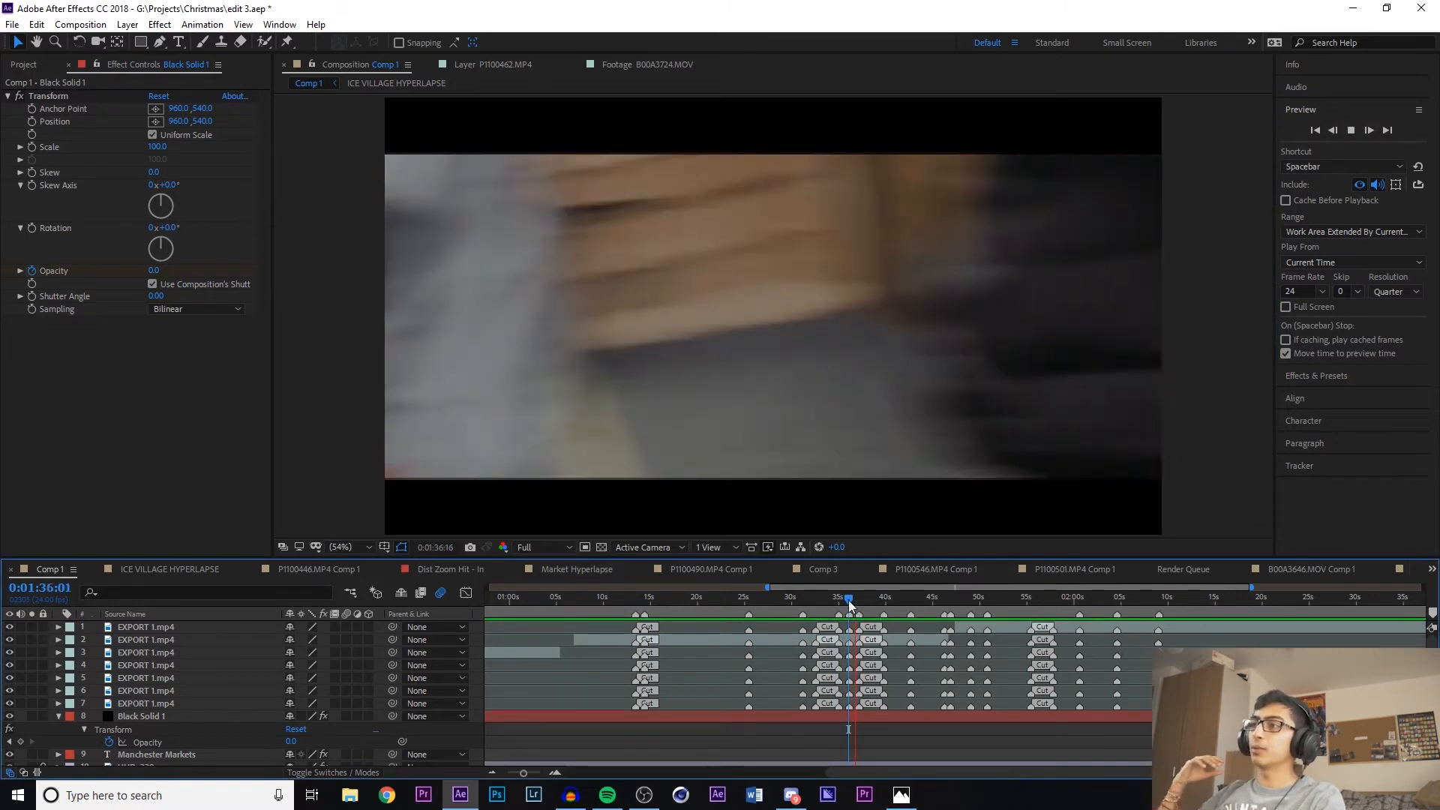
pyautogui.press('space')
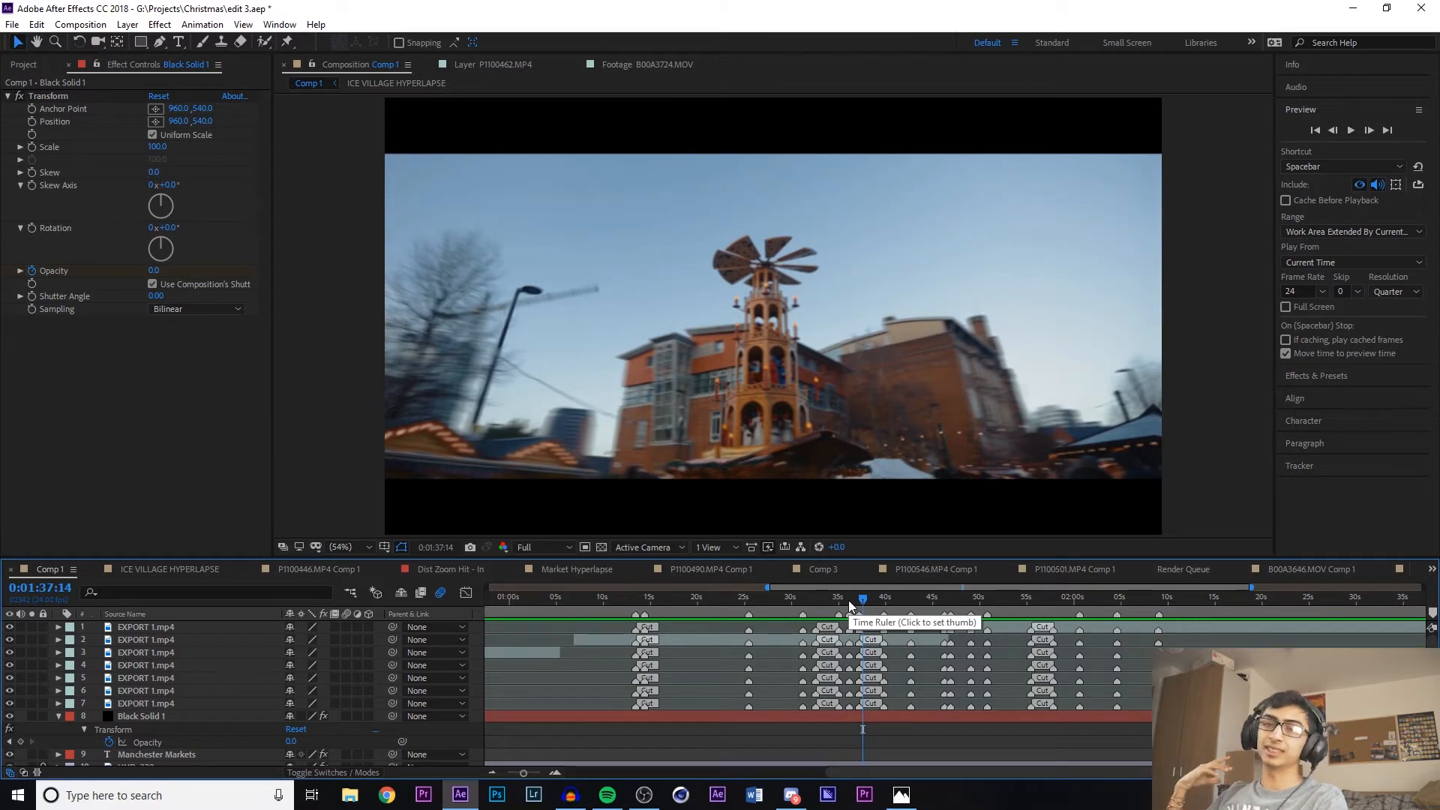
pyautogui.click(849, 600)
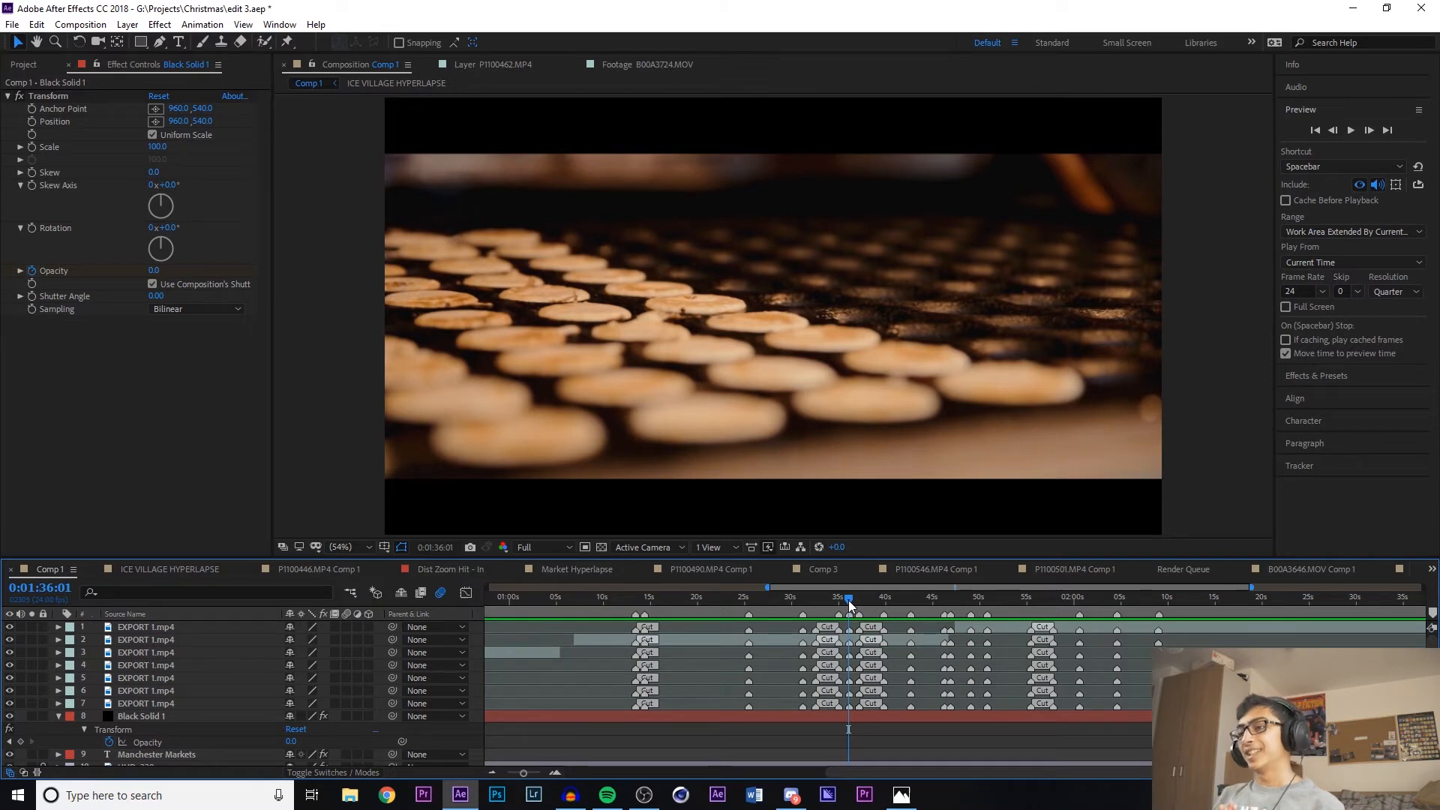
pyautogui.press('space')
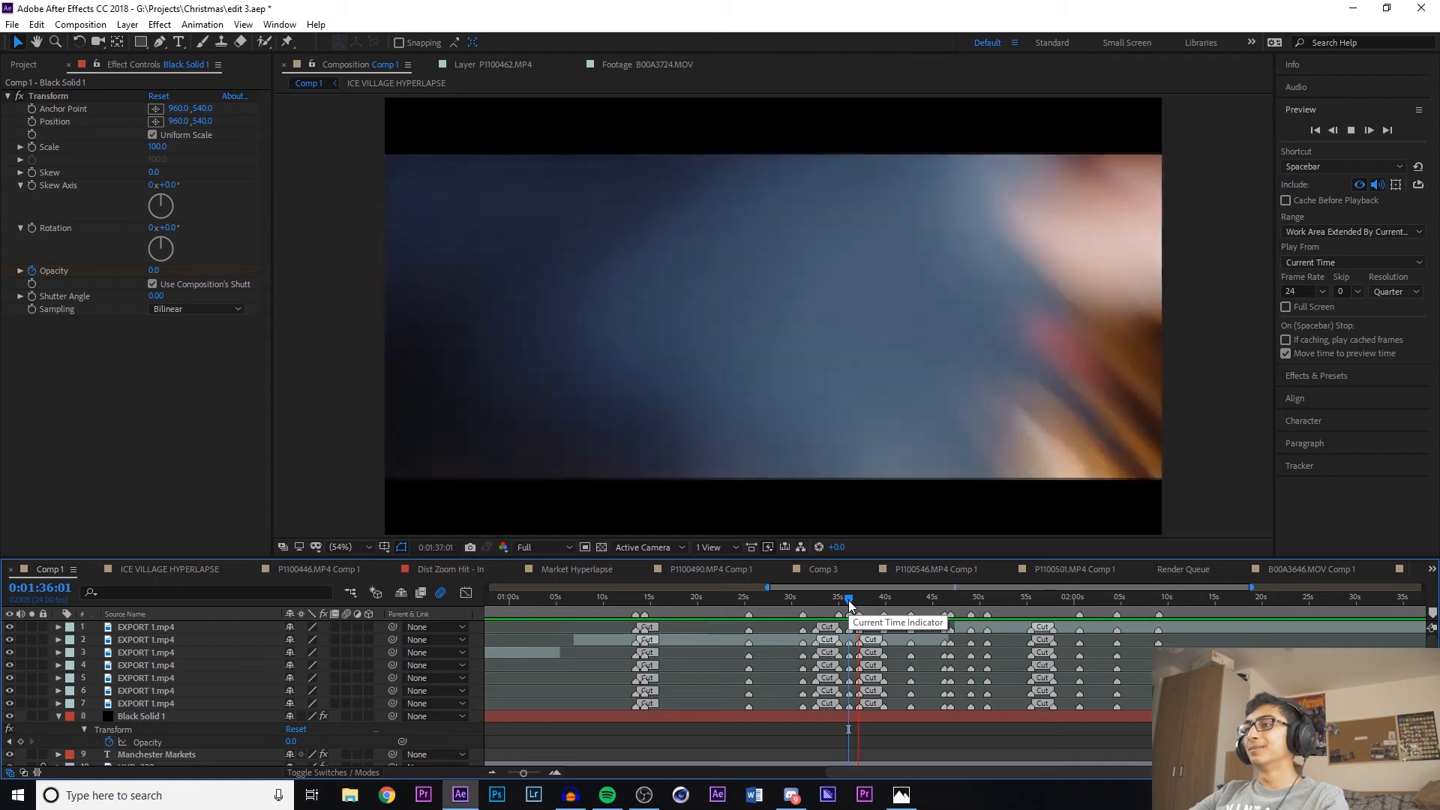
pyautogui.click(849, 602)
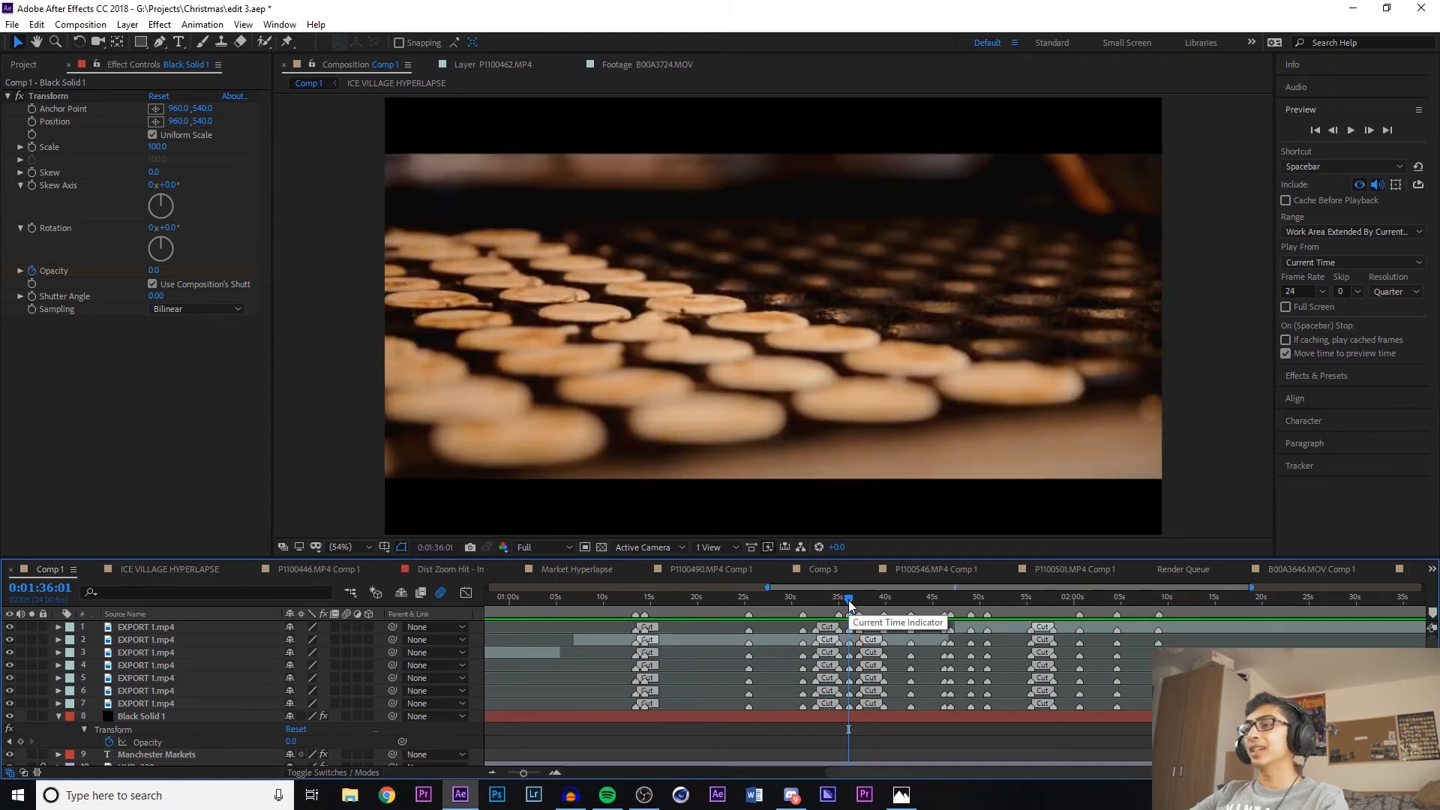
pyautogui.press('space')
pyautogui.press('space')
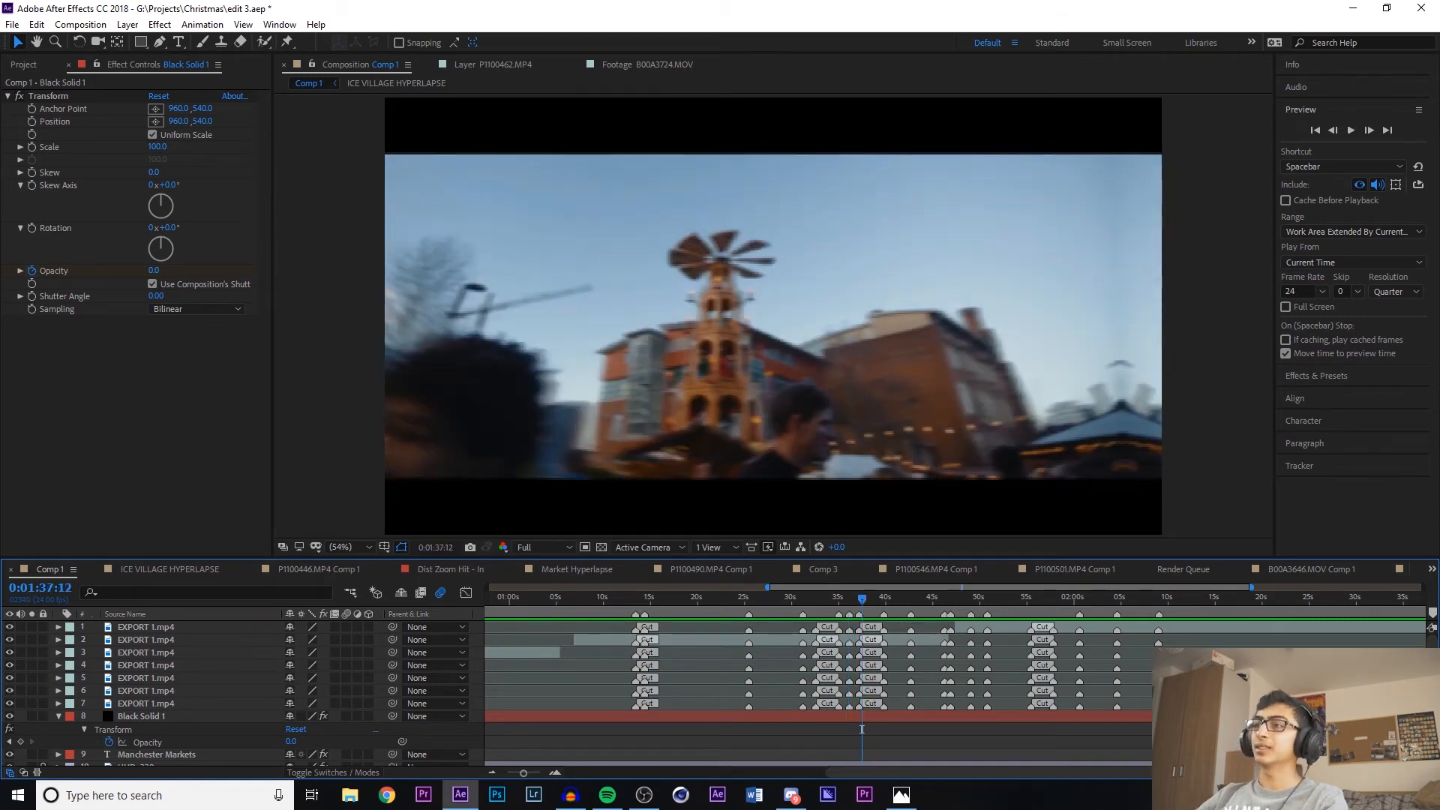
# Play from 0:01:37:00 through the craftsman stall into the ice rink shot, and replay that cut from 0:01:39:02
pyautogui.moveTo(801, 595)
pyautogui.mouseDown()
pyautogui.moveTo(777, 606)
pyautogui.moveTo(791, 606)
pyautogui.mouseUp()
pyautogui.press('space')
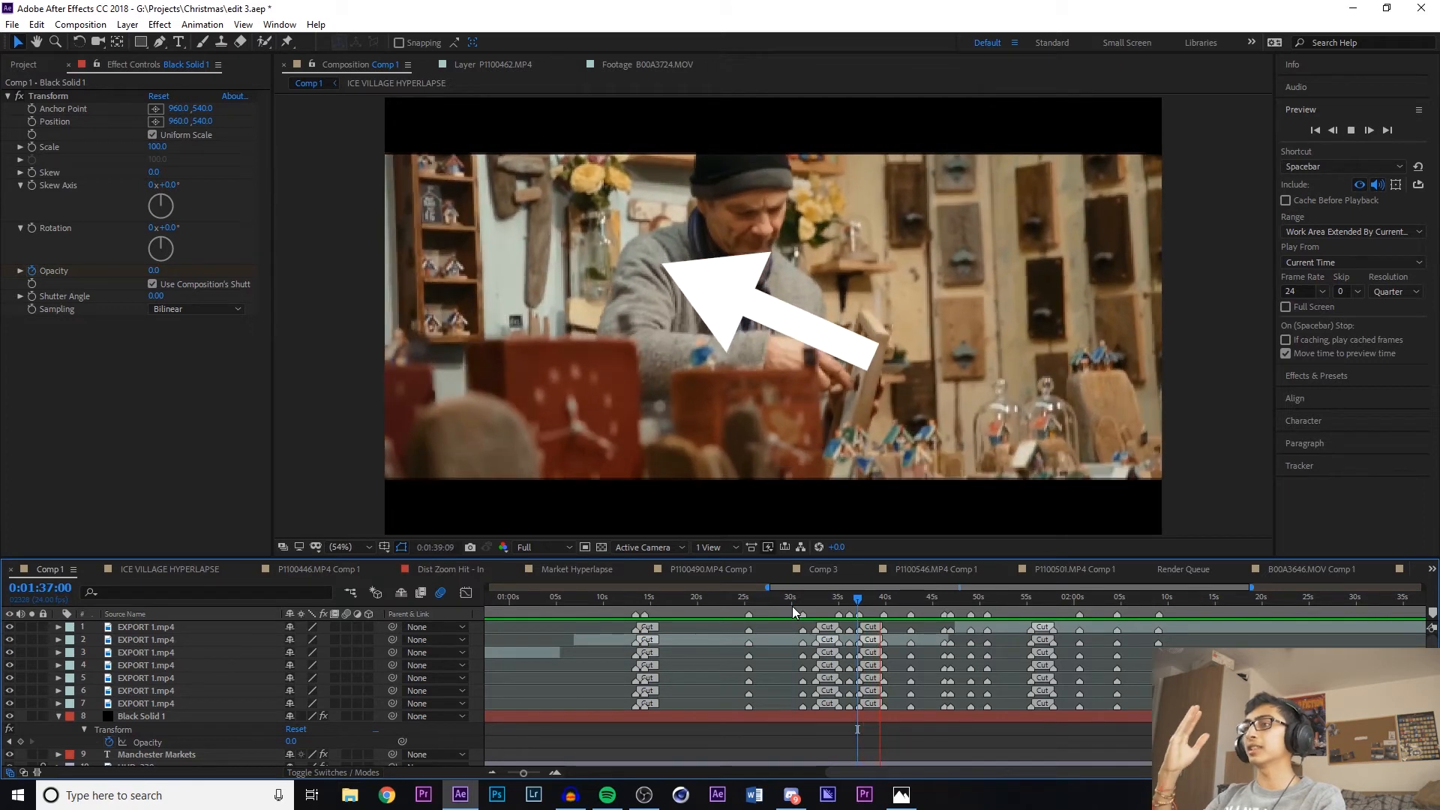
pyautogui.press('space')
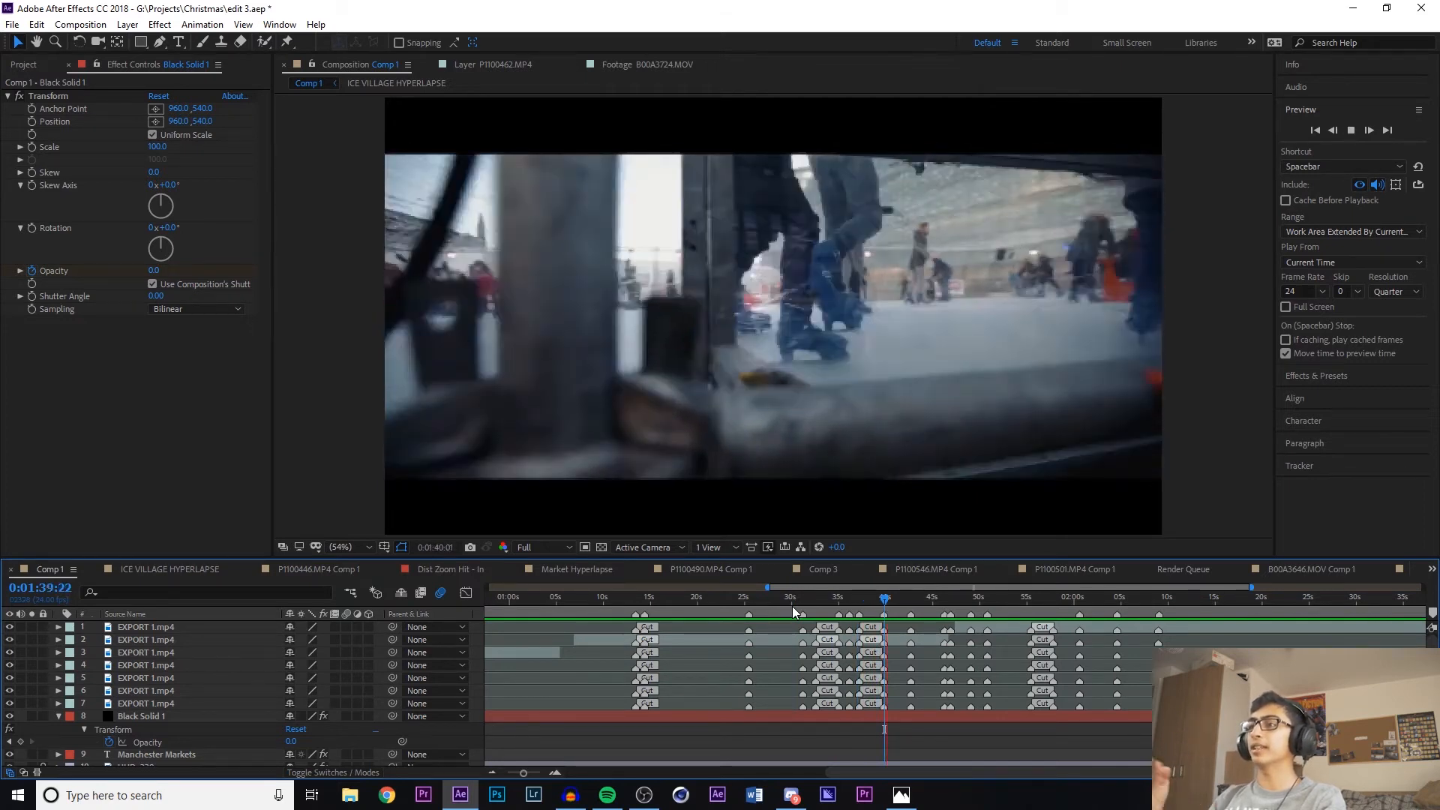
pyautogui.moveTo(885, 599)
pyautogui.mouseDown()
pyautogui.moveTo(882, 612)
pyautogui.moveTo(867, 604)
pyautogui.moveTo(878, 609)
pyautogui.mouseUp()
pyautogui.press('space')
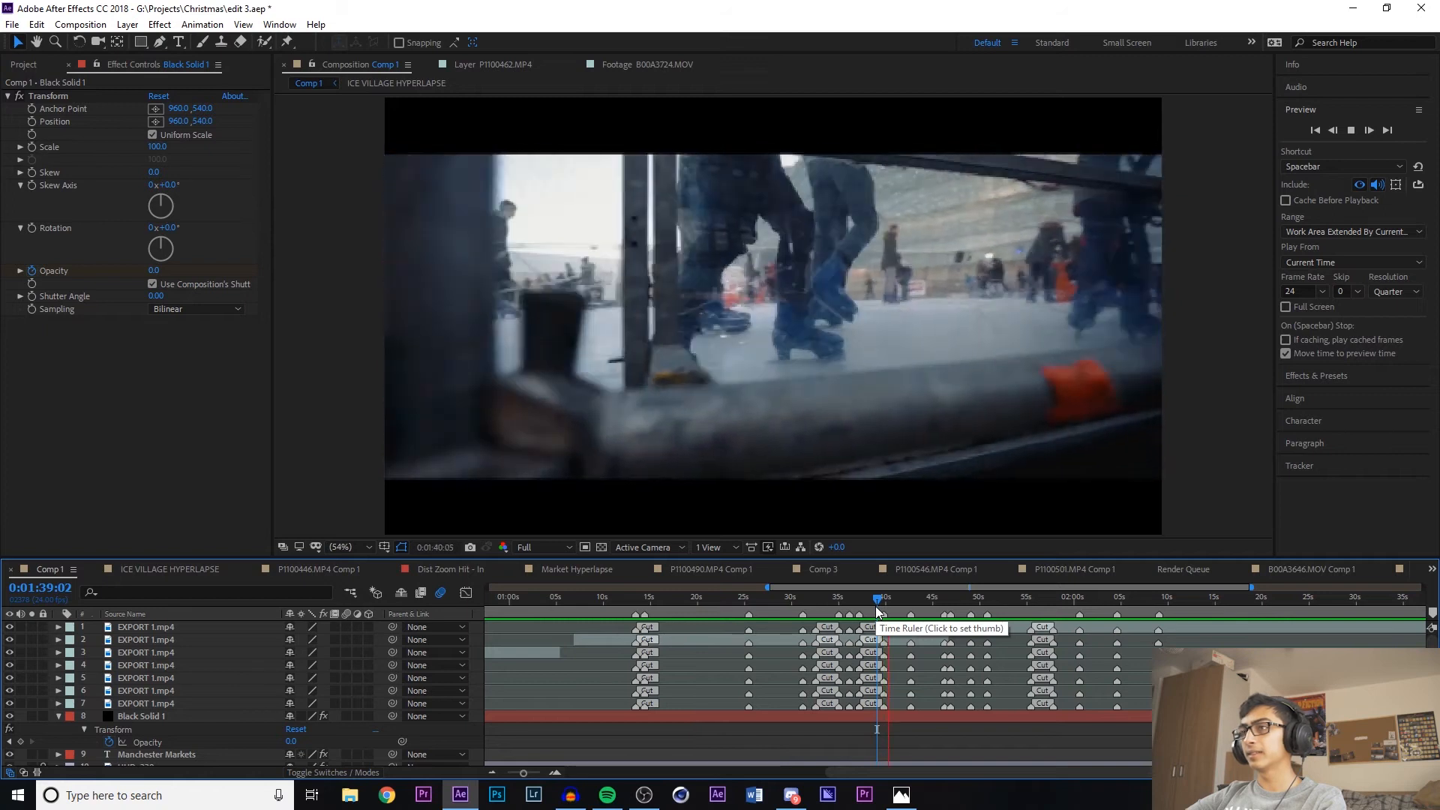
# Play the cut from the craftsman stall into the ice rink from 0:01:39:04, pausing at 0:01:39:21 and continuing to 0:01:40:06
pyautogui.press('space')
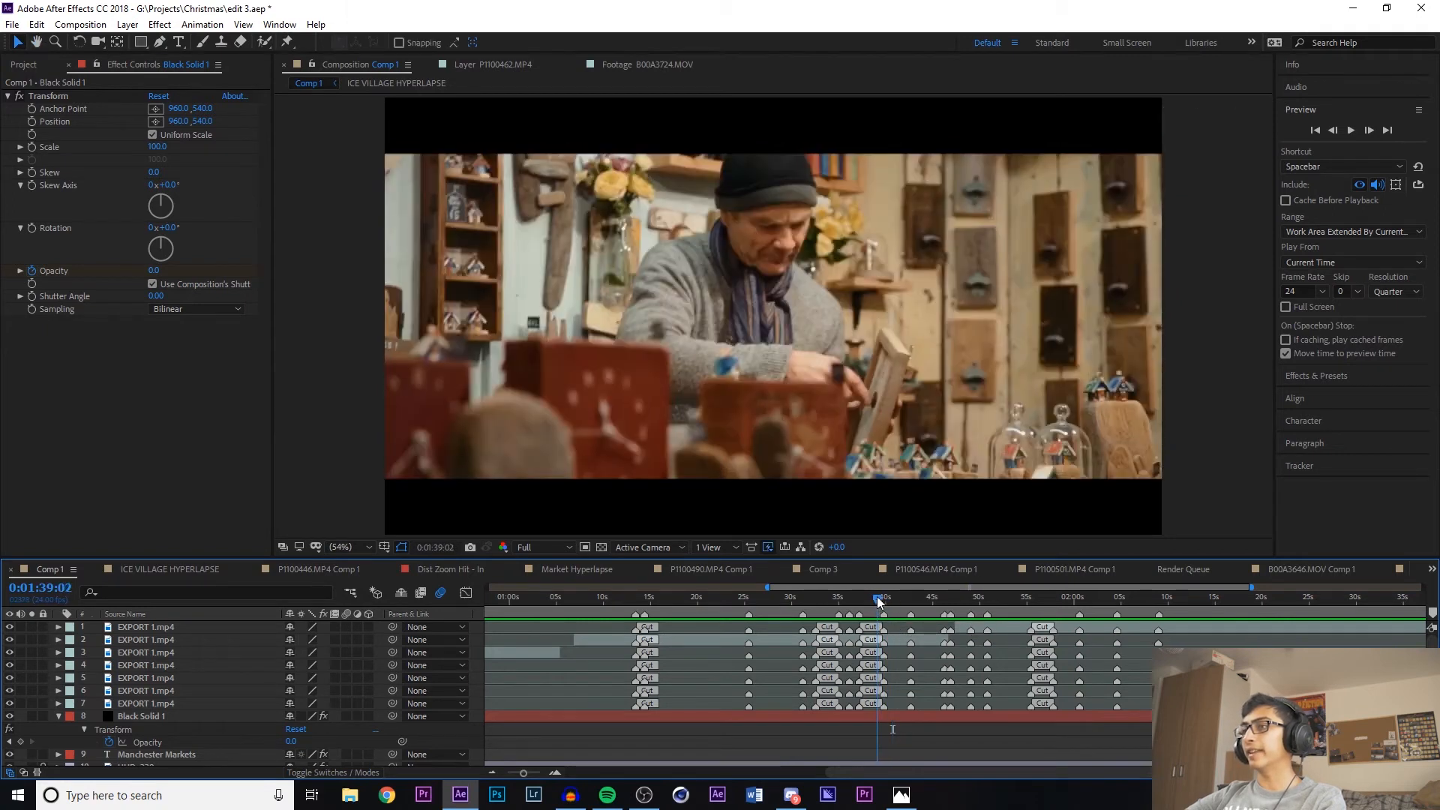
pyautogui.moveTo(880, 602); pyautogui.dragTo(883, 602)
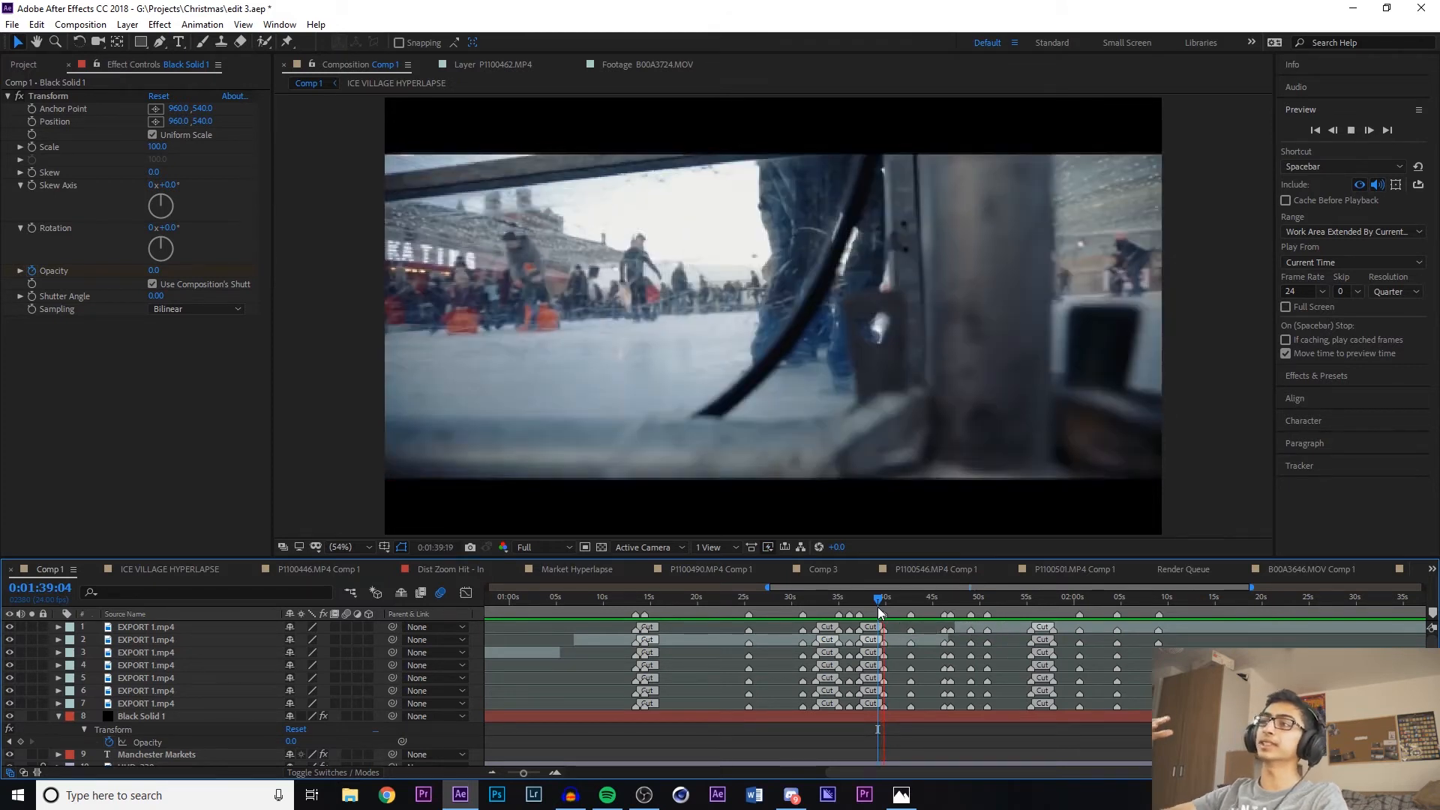
pyautogui.press('space')
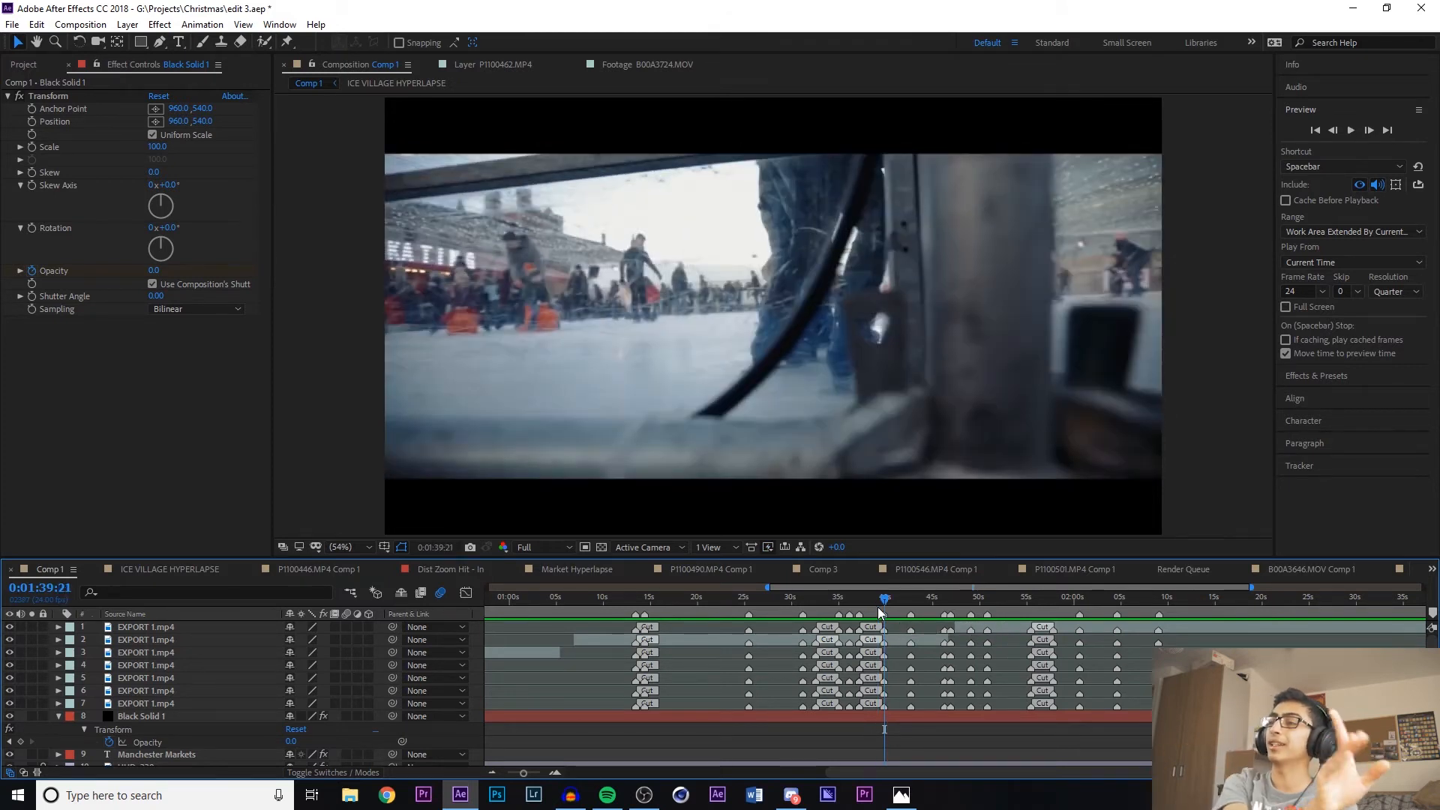
pyautogui.press('space')
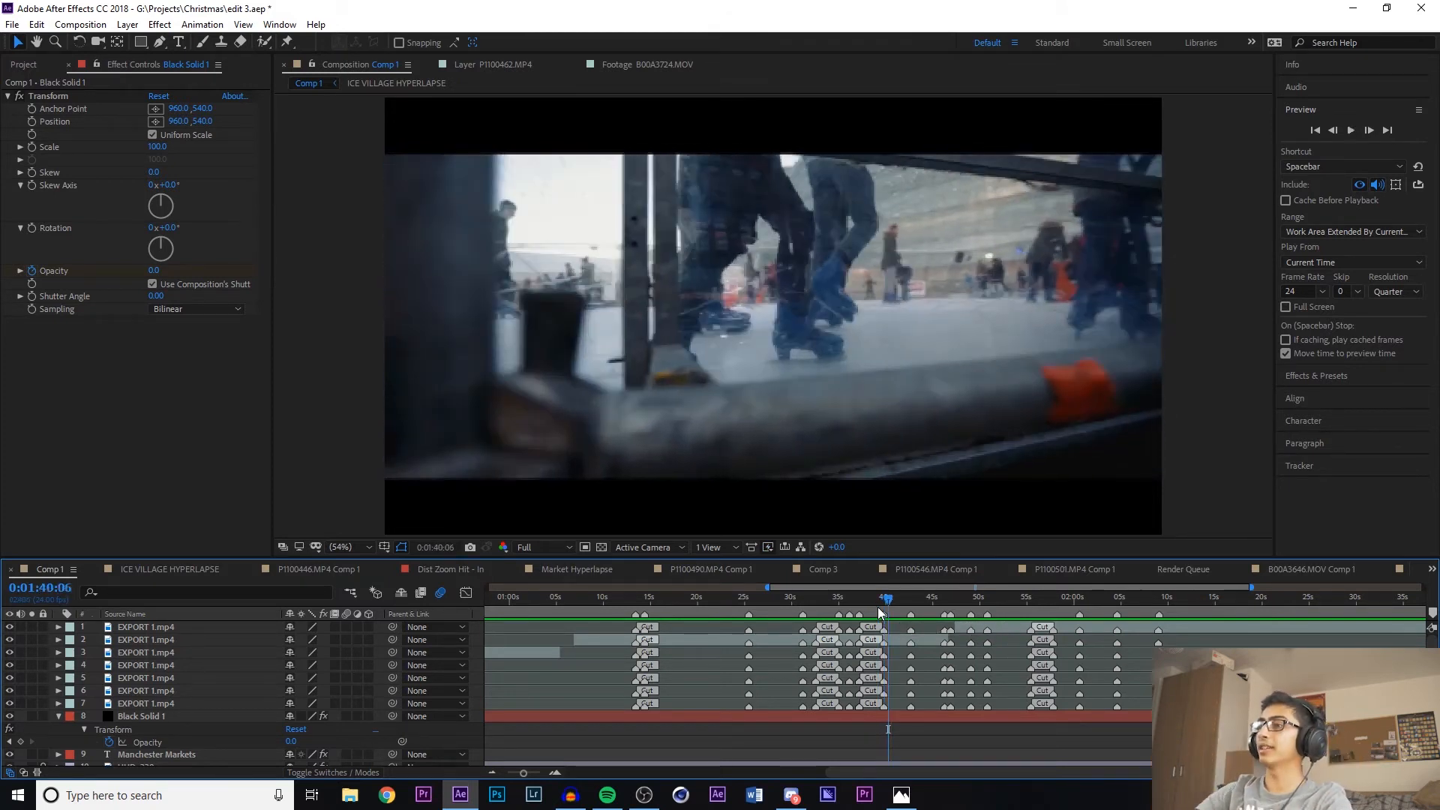
# Replay the craftsman stall shot from 0:01:38:20 and again from 0:01:38:13, stopping on the ice rink shot at 0:01:39:21
pyautogui.moveTo(890, 592); pyautogui.dragTo(875, 598)
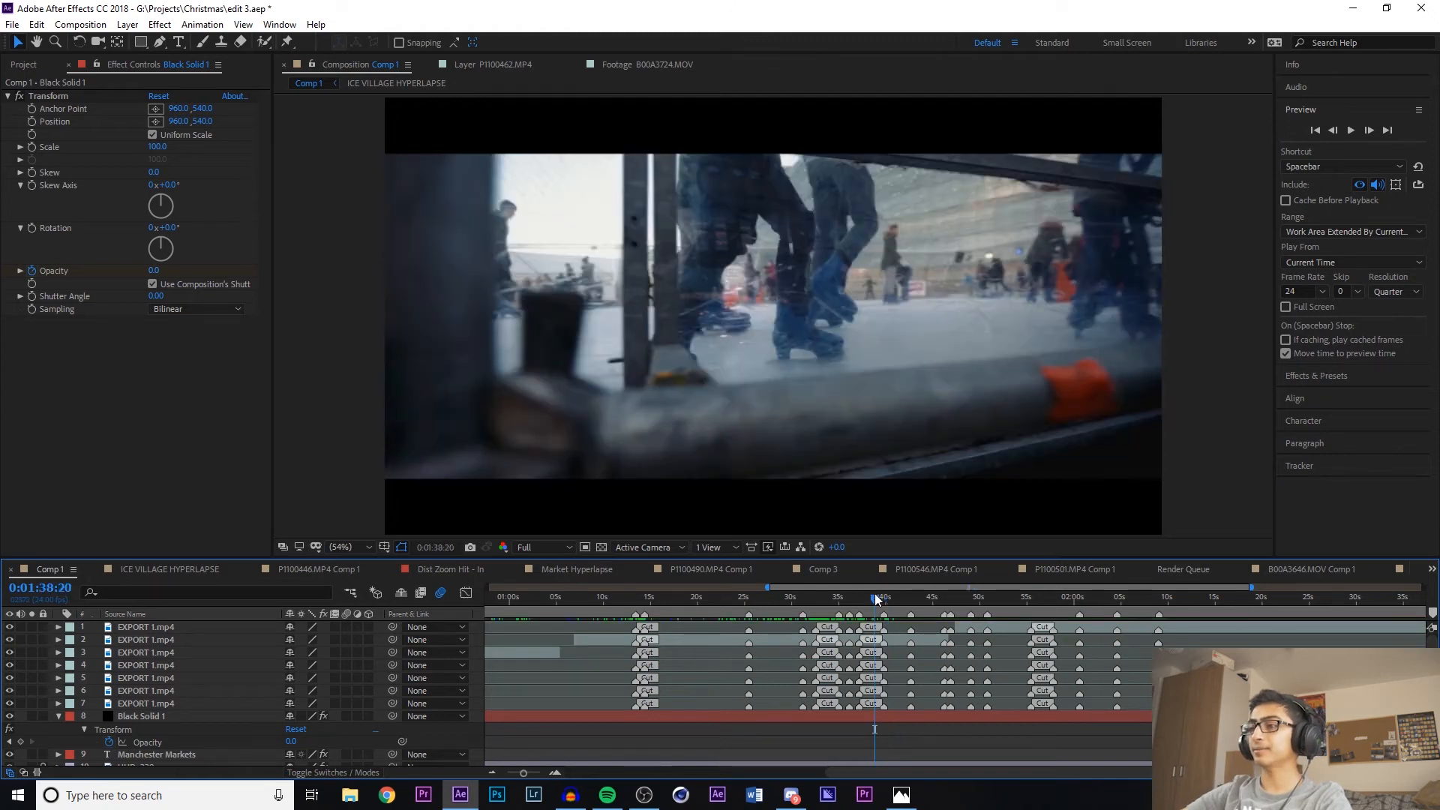
pyautogui.press('space')
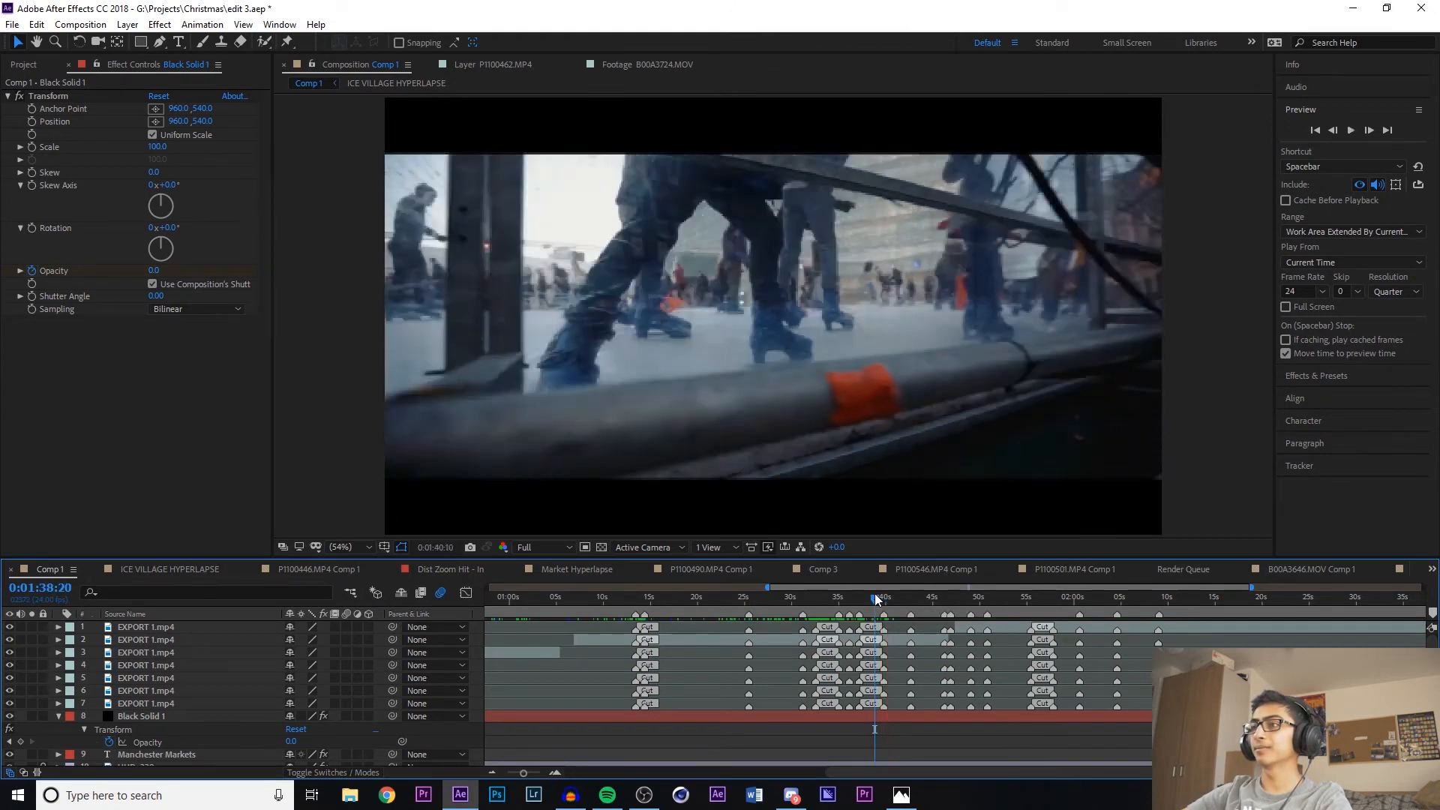
pyautogui.click(872, 598)
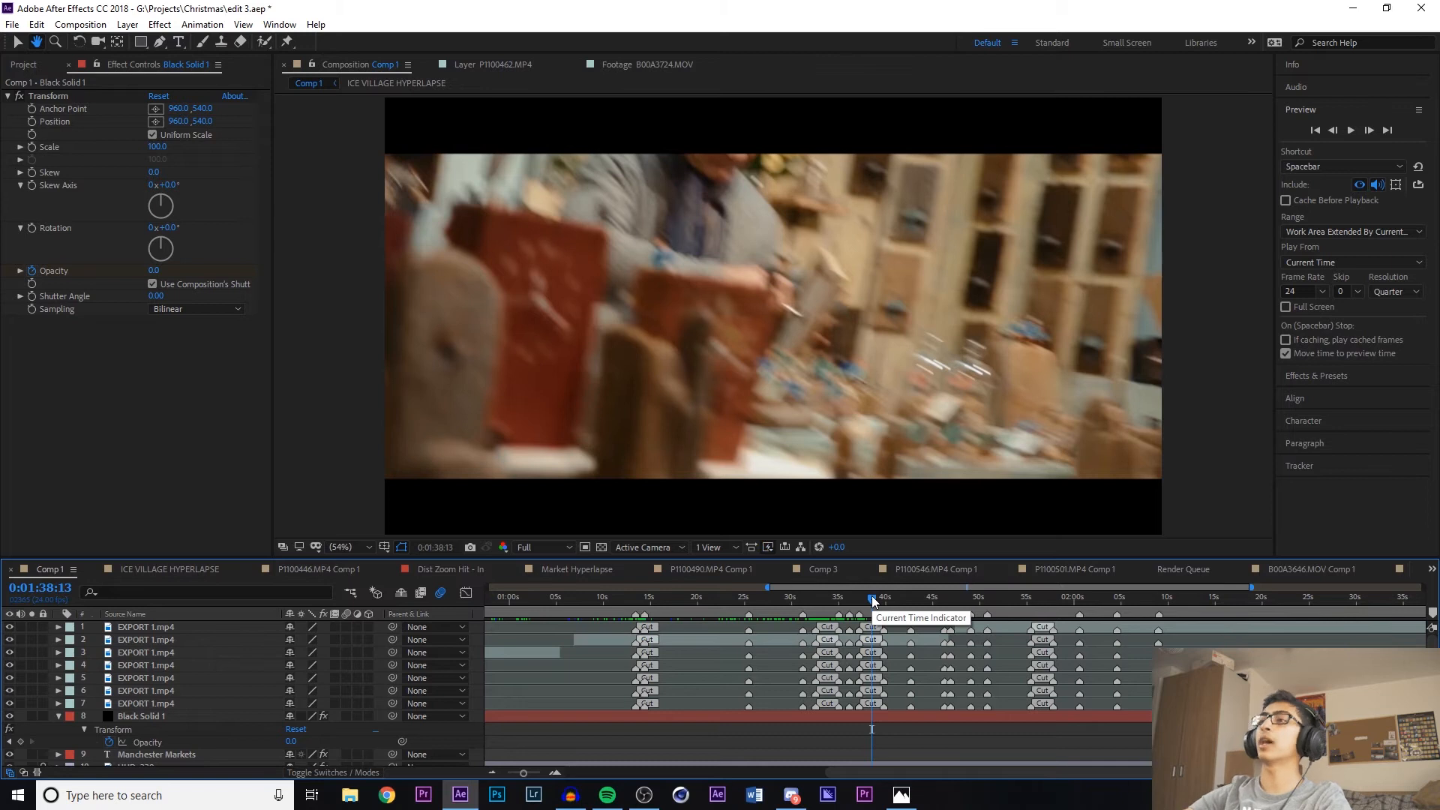
pyautogui.press('space')
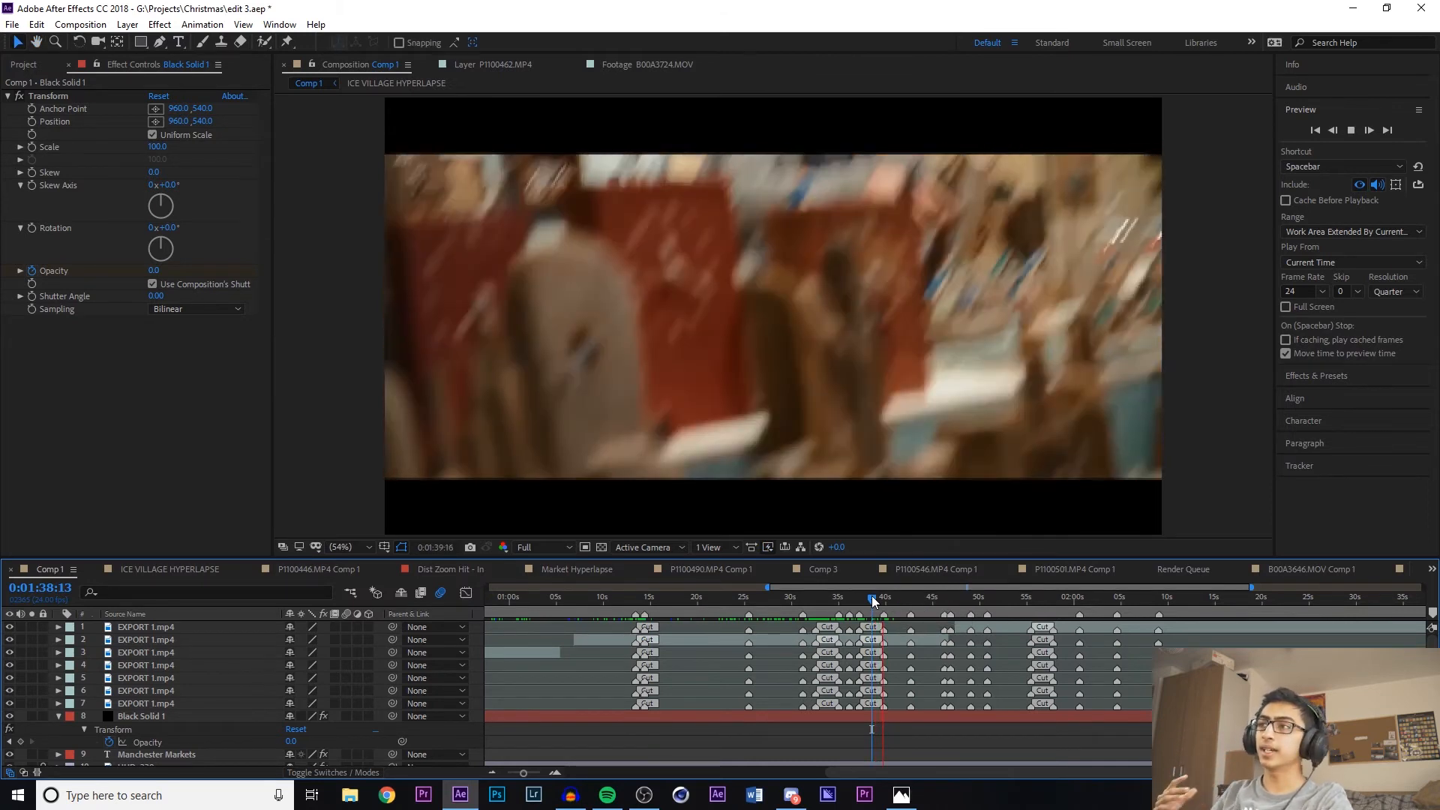
pyautogui.press('space')
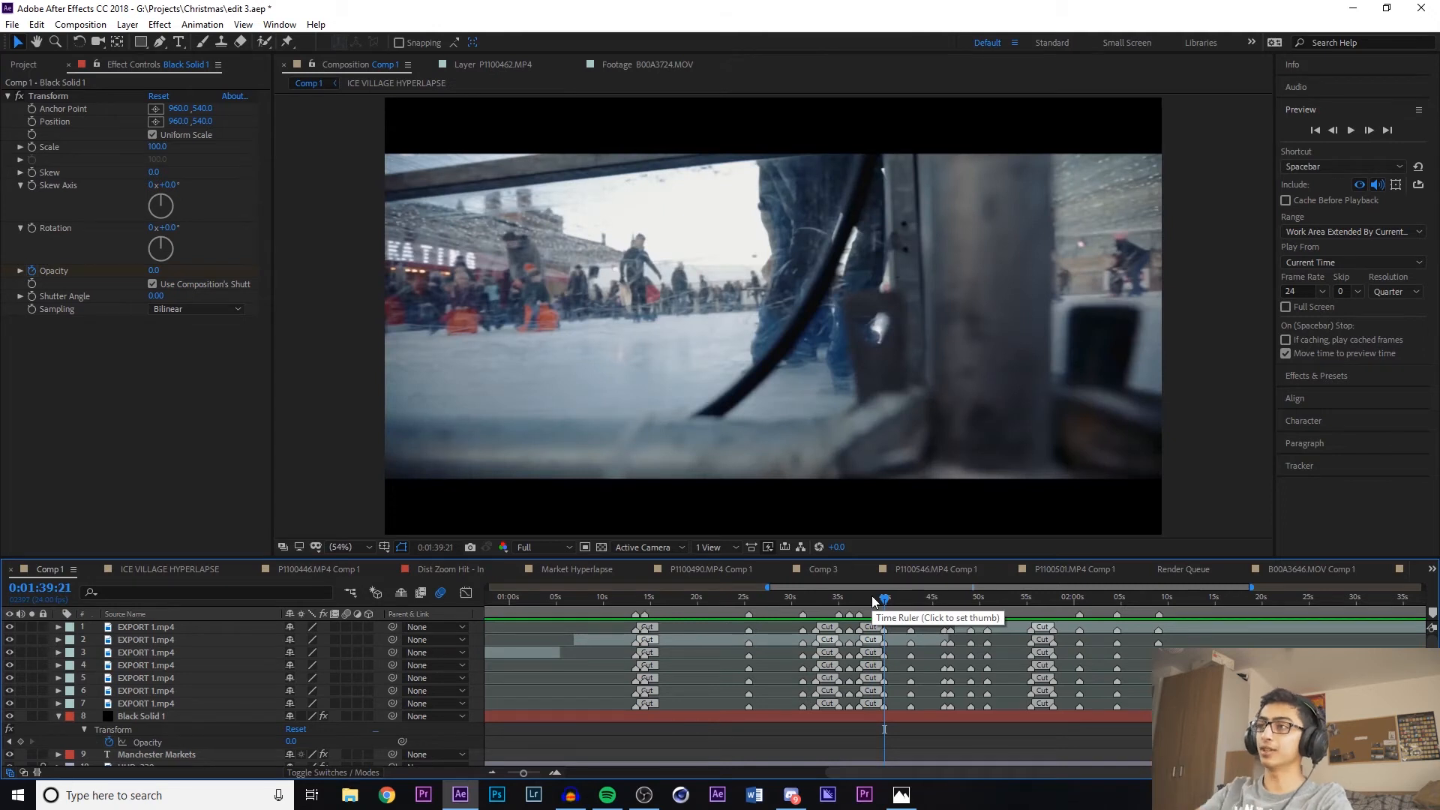
# Play the skaters' part of the ice rink shot from 0:01:40:02 and stop the preview
pyautogui.click(882, 598)
pyautogui.press('space')
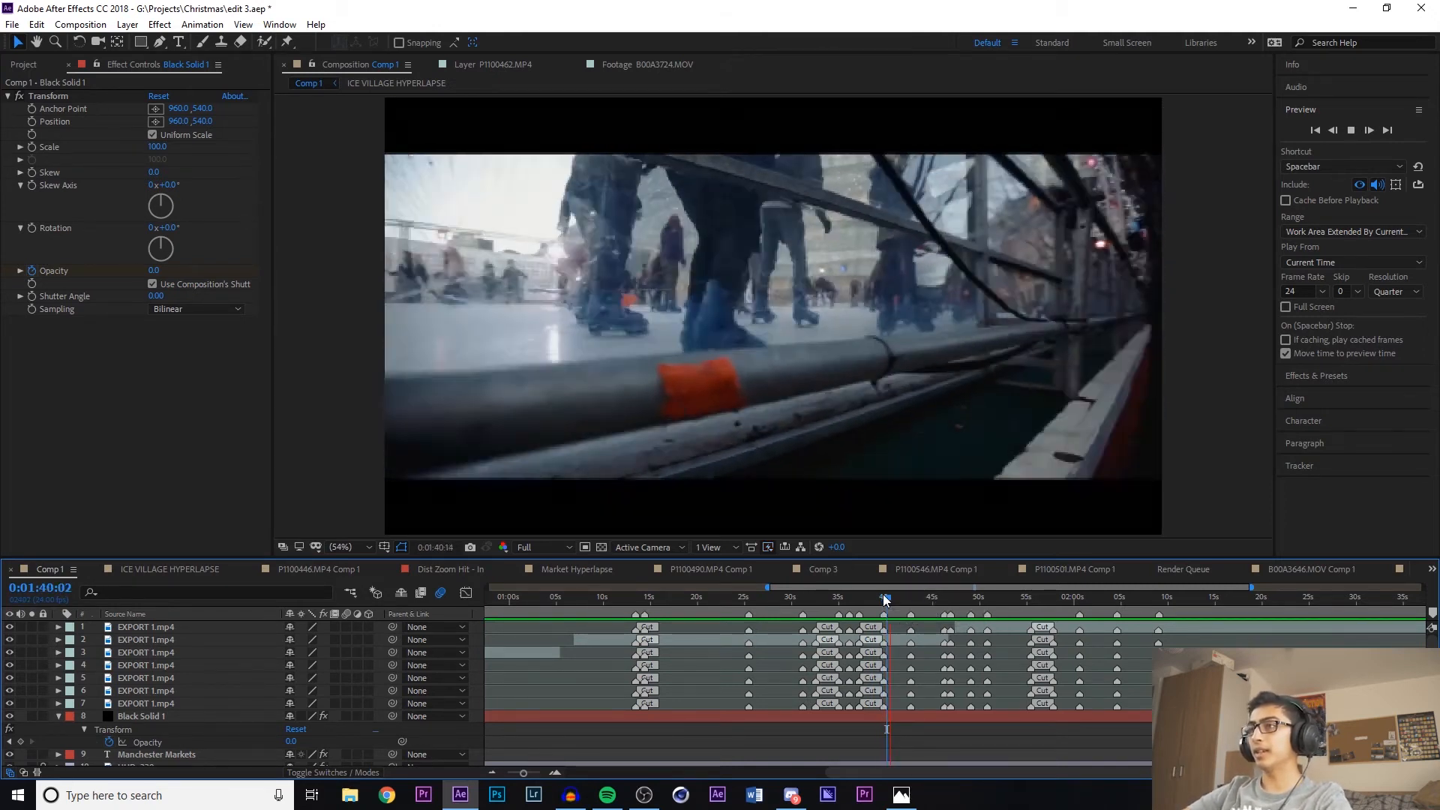
pyautogui.press('space')
# Replay the craftsman and ice rink shots from around 0:01:38:20 twice, stopping on the skaters at 0:01:40:10
pyautogui.moveTo(884, 598); pyautogui.dragTo(875, 597)
pyautogui.press('space')
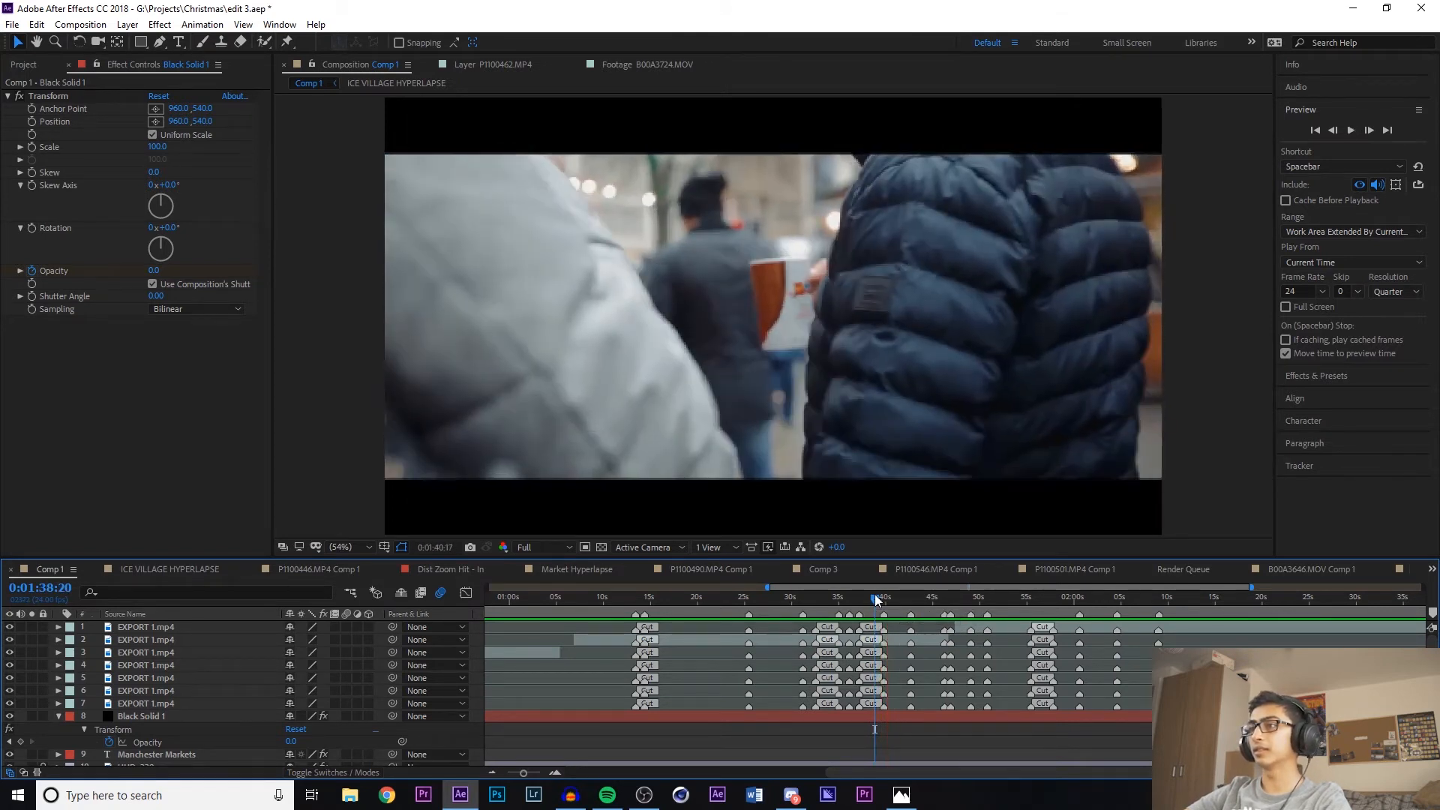
pyautogui.press('space')
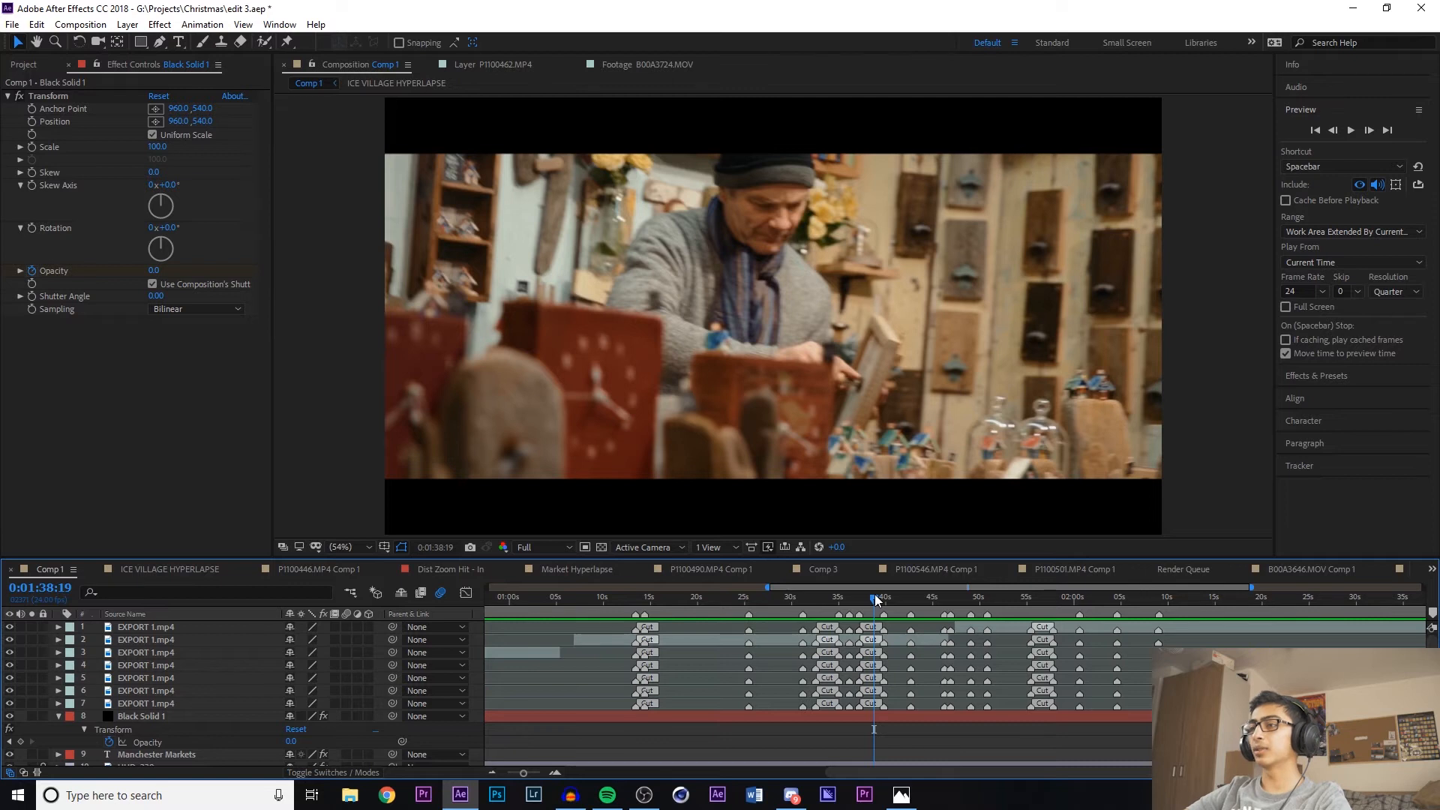
pyautogui.press('space')
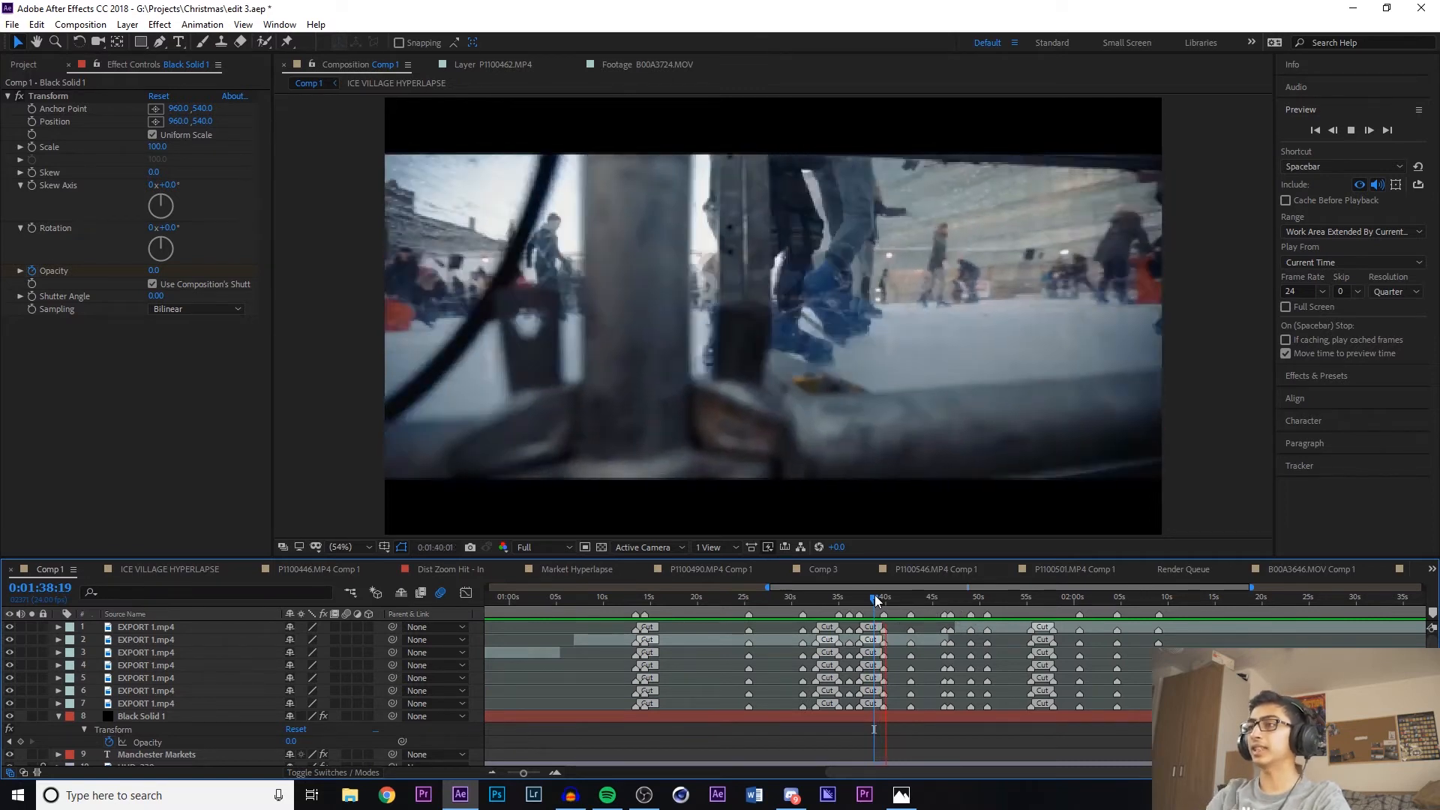
pyautogui.press('space')
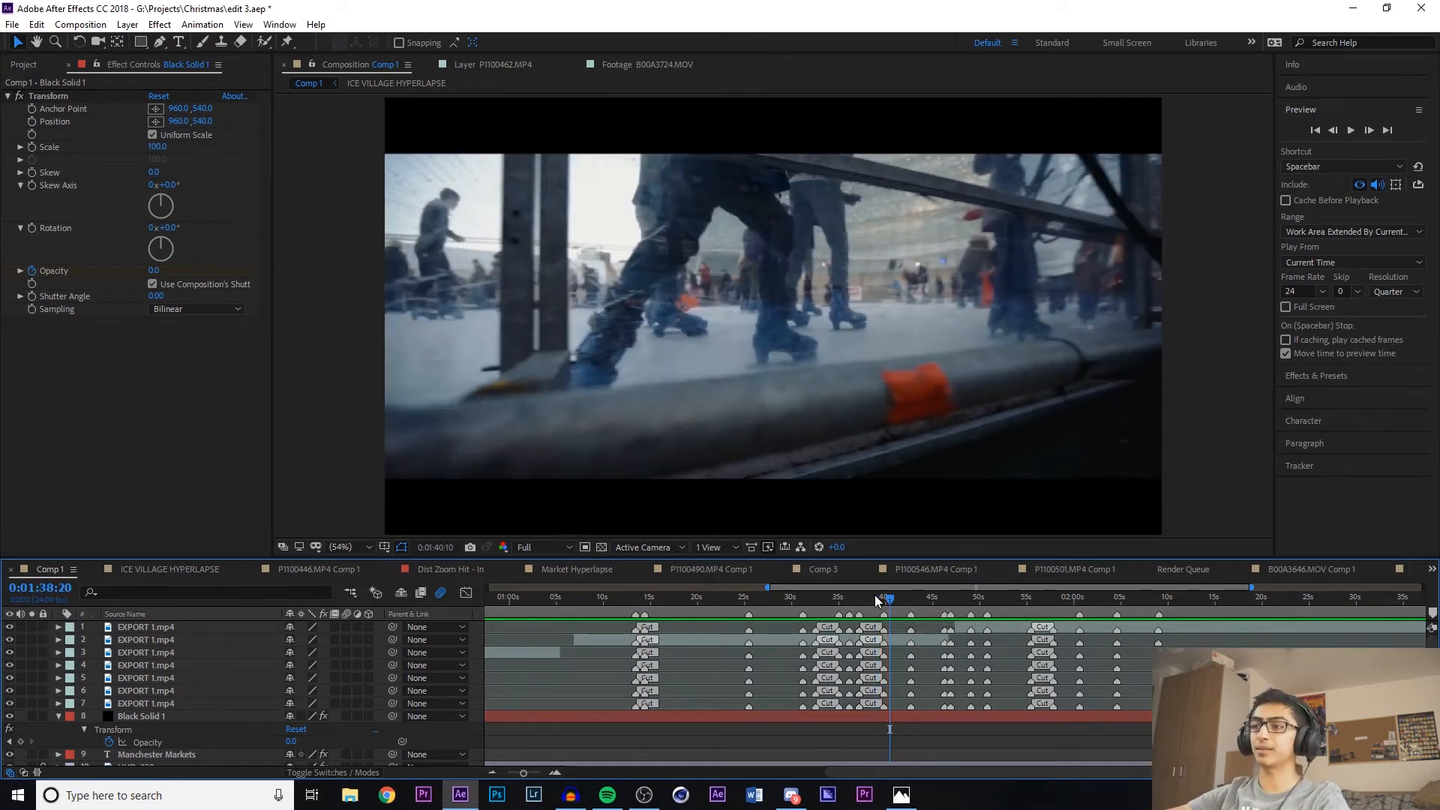
# Play from 0:01:38:20 in short stretches, pausing at 0:01:40:00 and 0:01:40:10 and ending on the jackets shot at 0:01:40:18
pyautogui.click(876, 598)
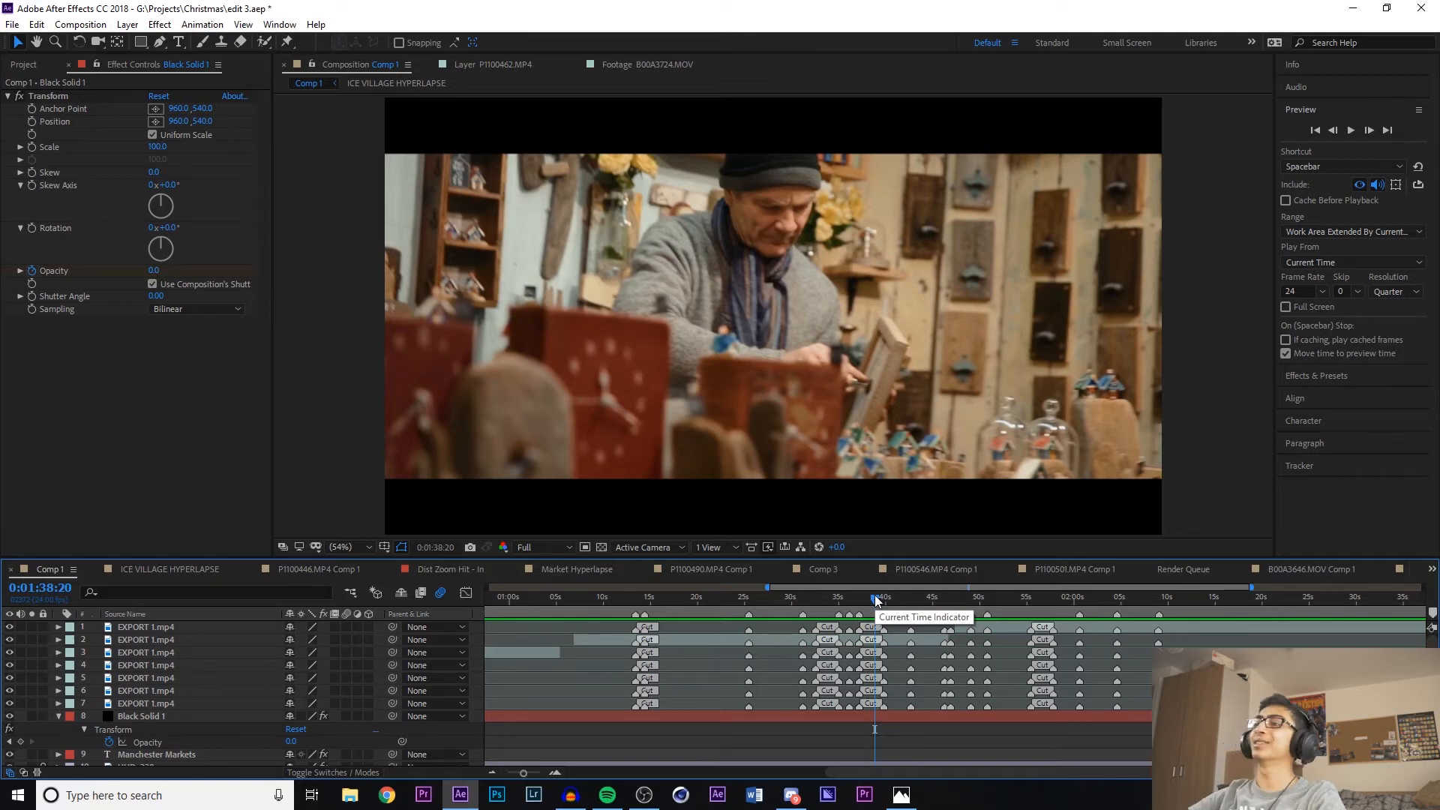
pyautogui.press('space')
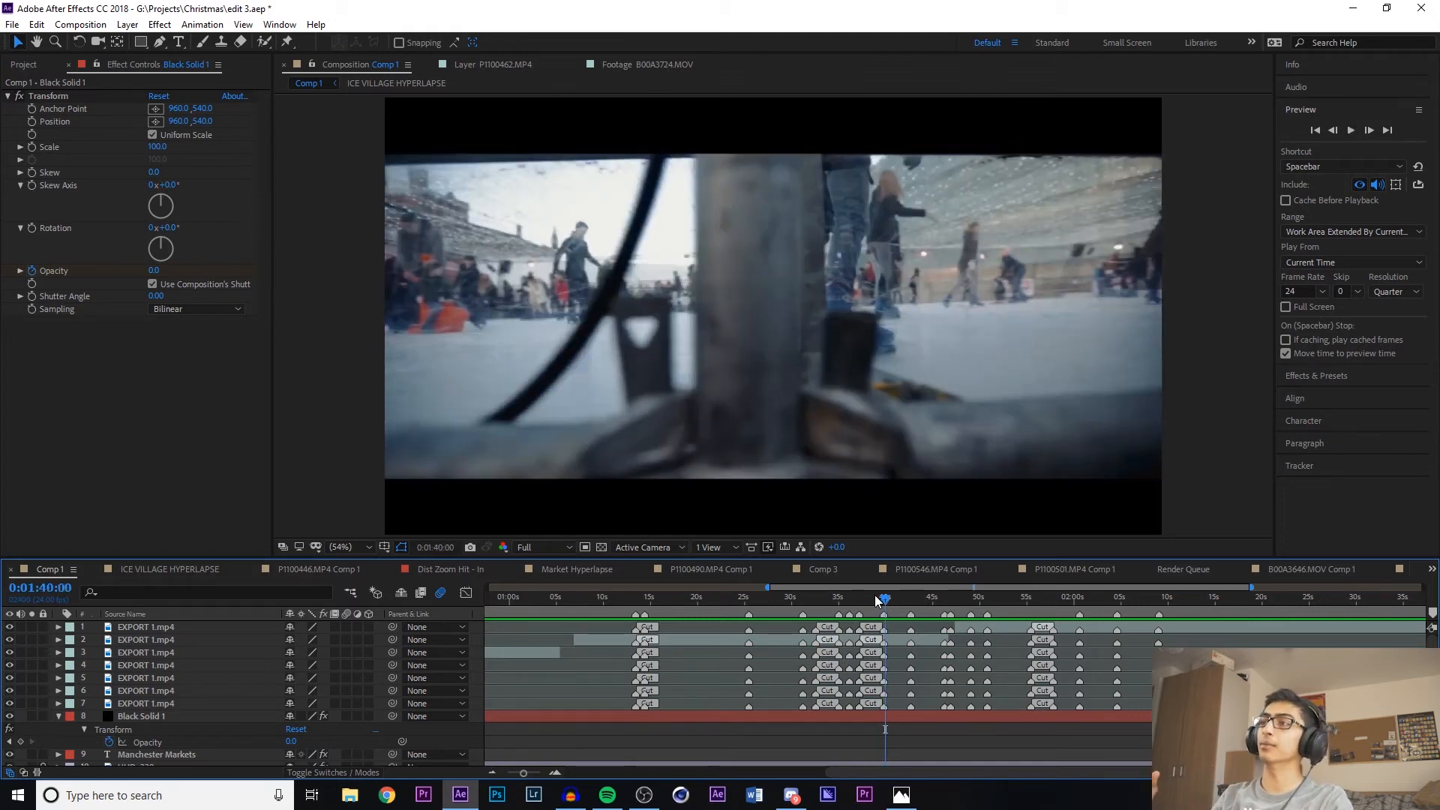
pyautogui.press('space')
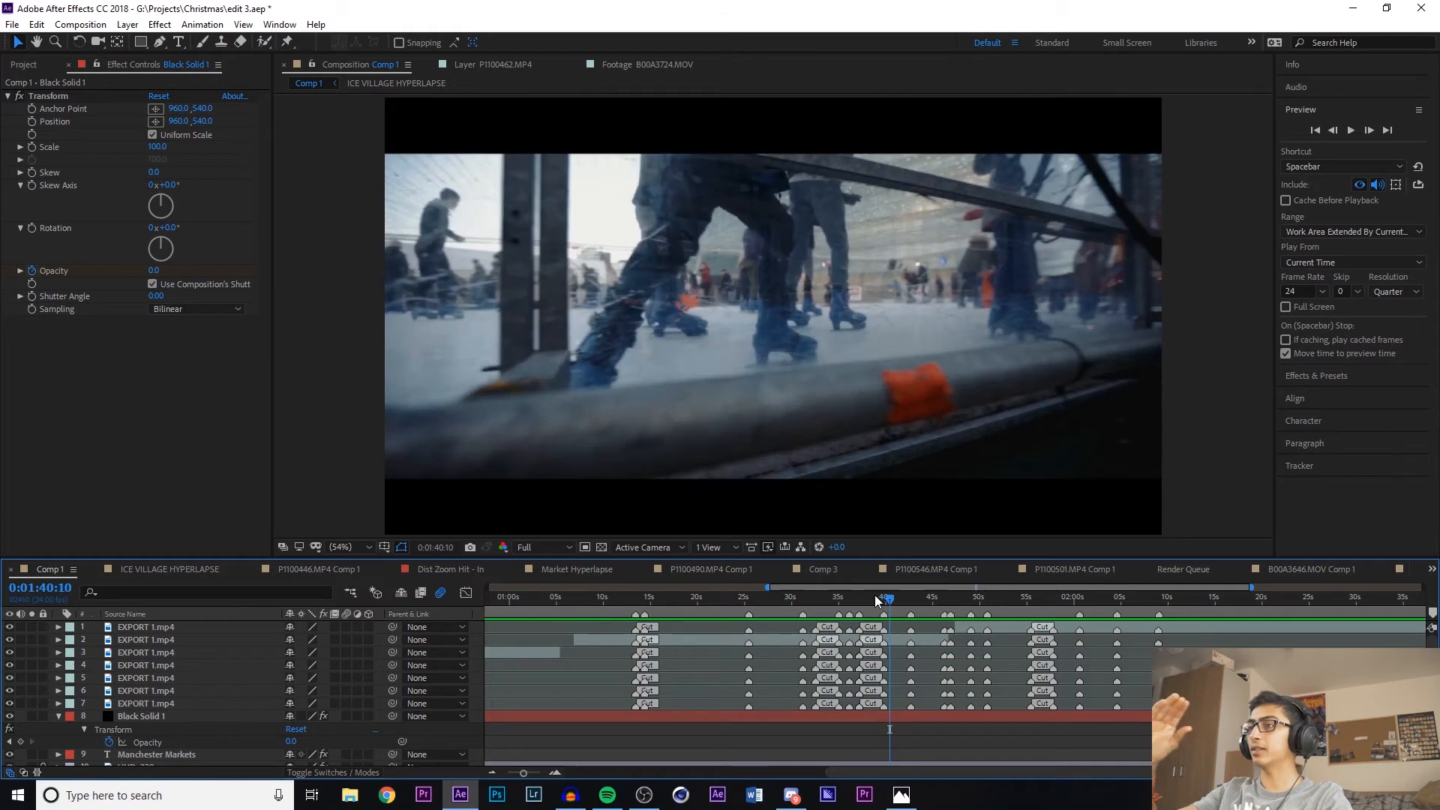
pyautogui.press('space')
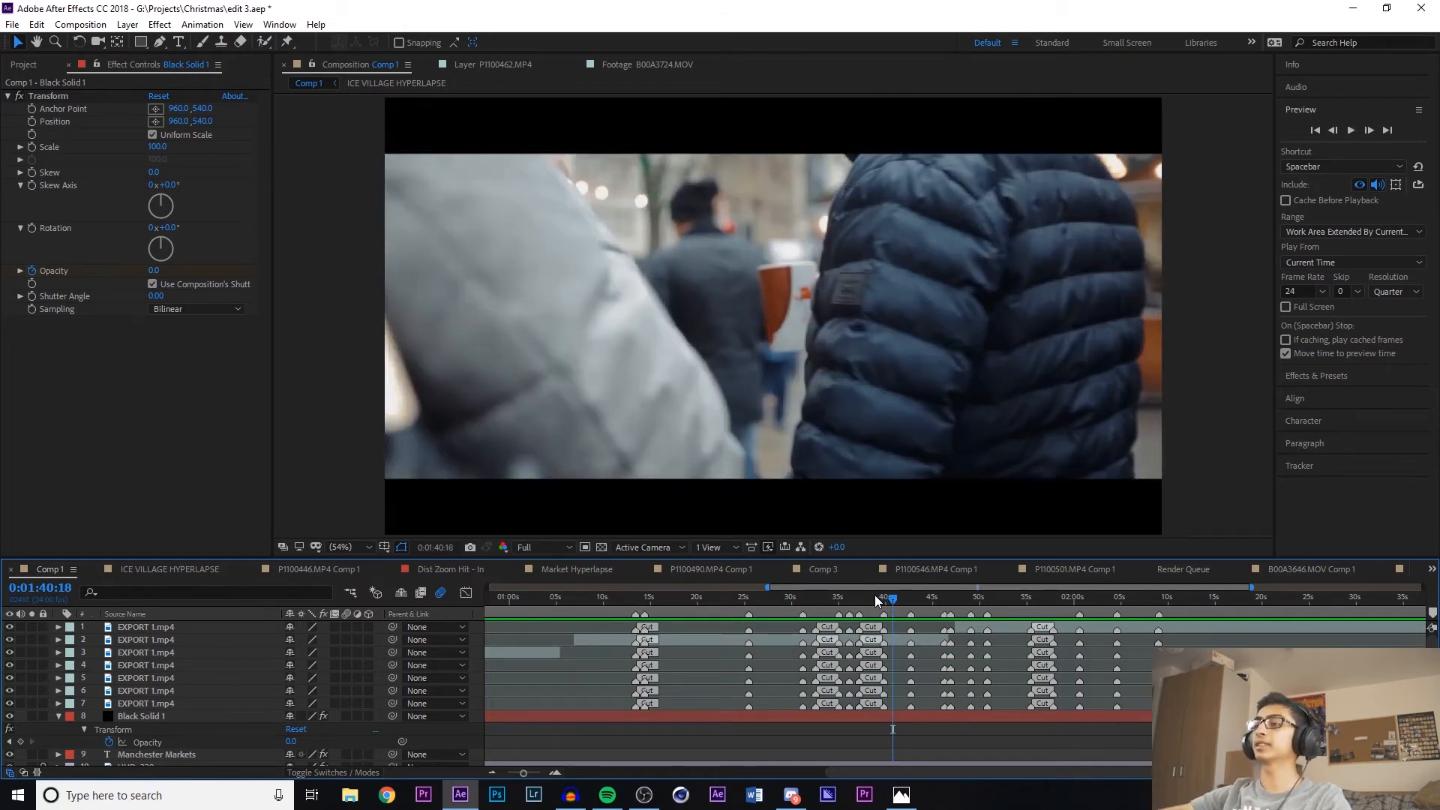
# Replay the run from the craftsman stall across the ice rink toward the jackets shot three times from 0:01:38:20
pyautogui.click(875, 596)
pyautogui.press('space')
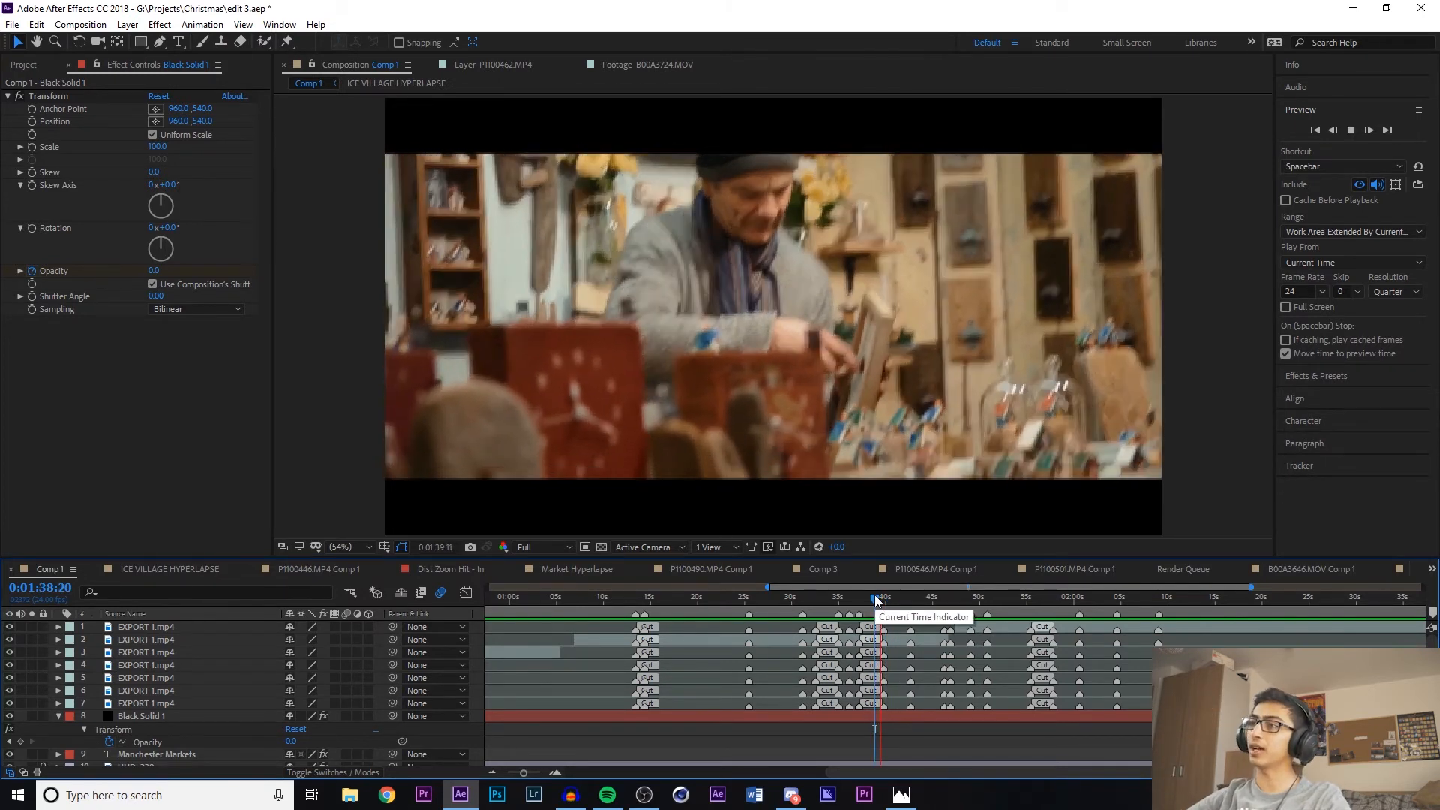
pyautogui.press('space')
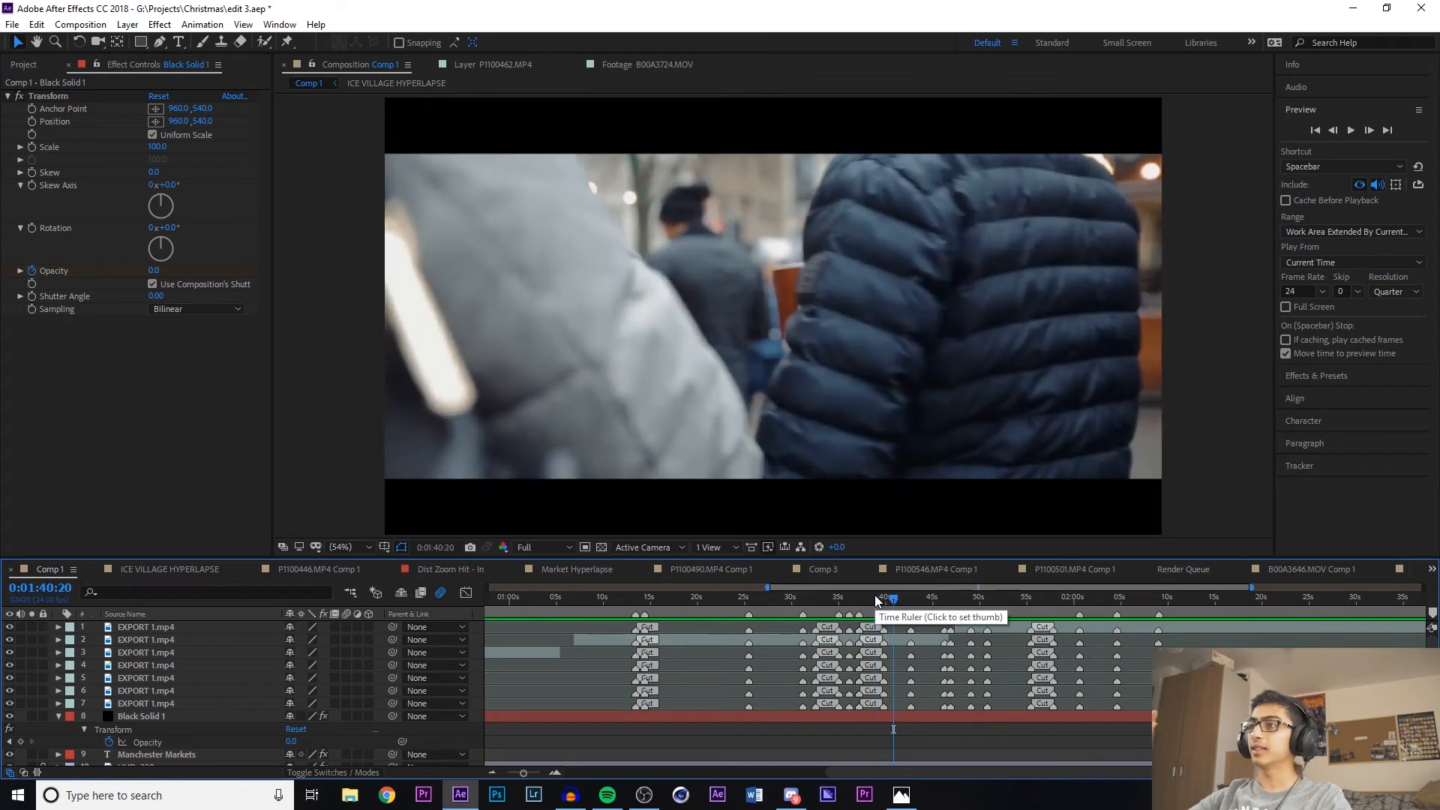
pyautogui.click(874, 595)
pyautogui.press('space')
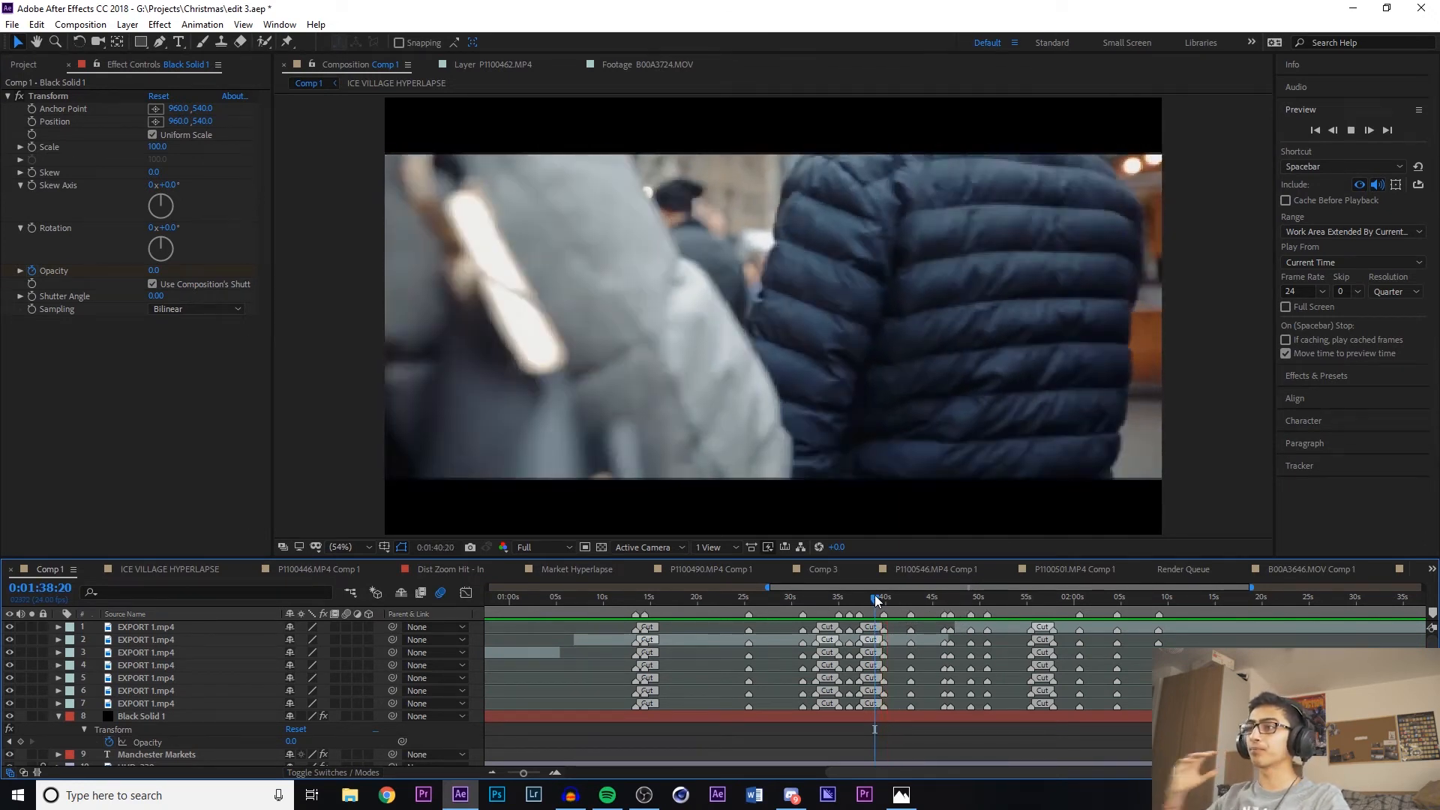
pyautogui.press('space')
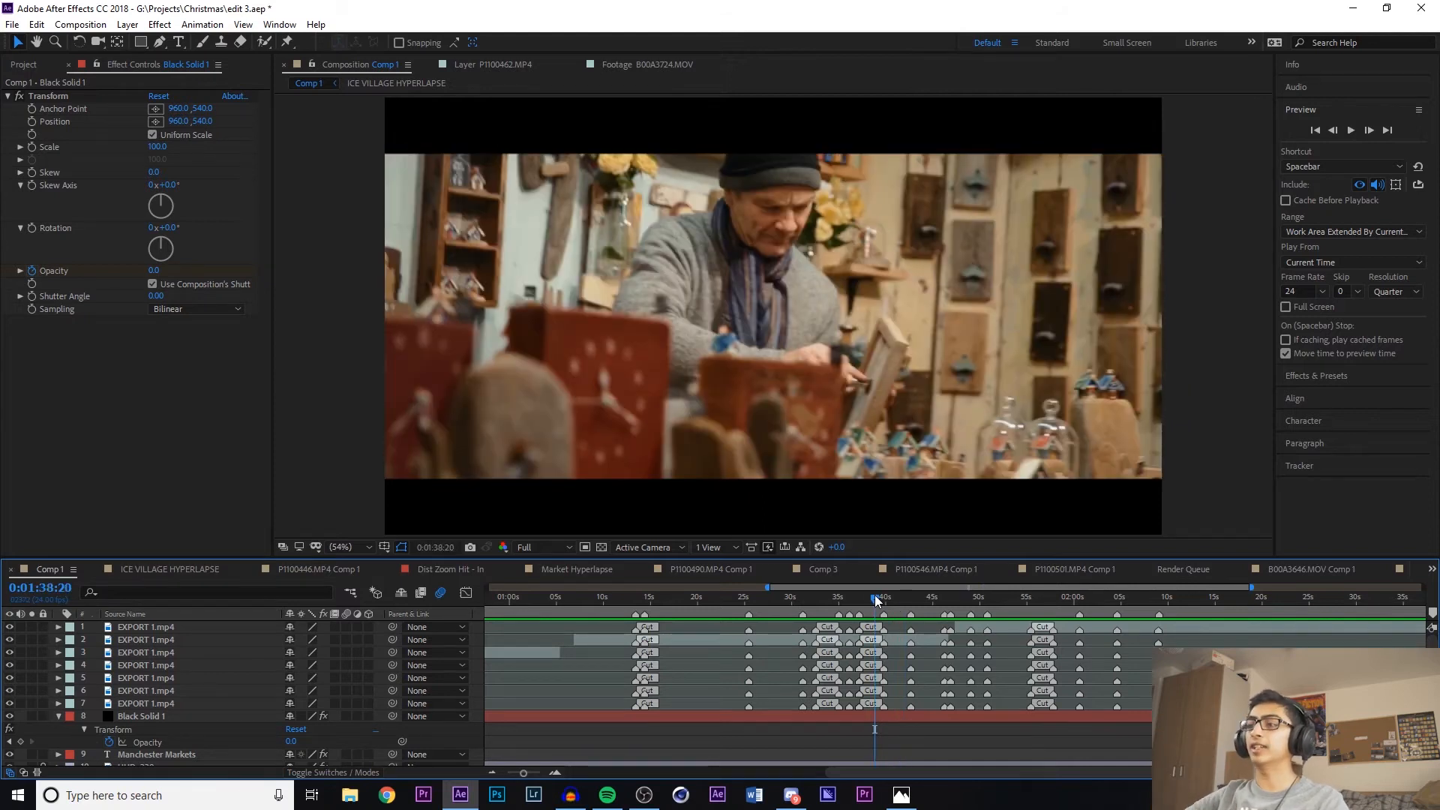
pyautogui.press('space')
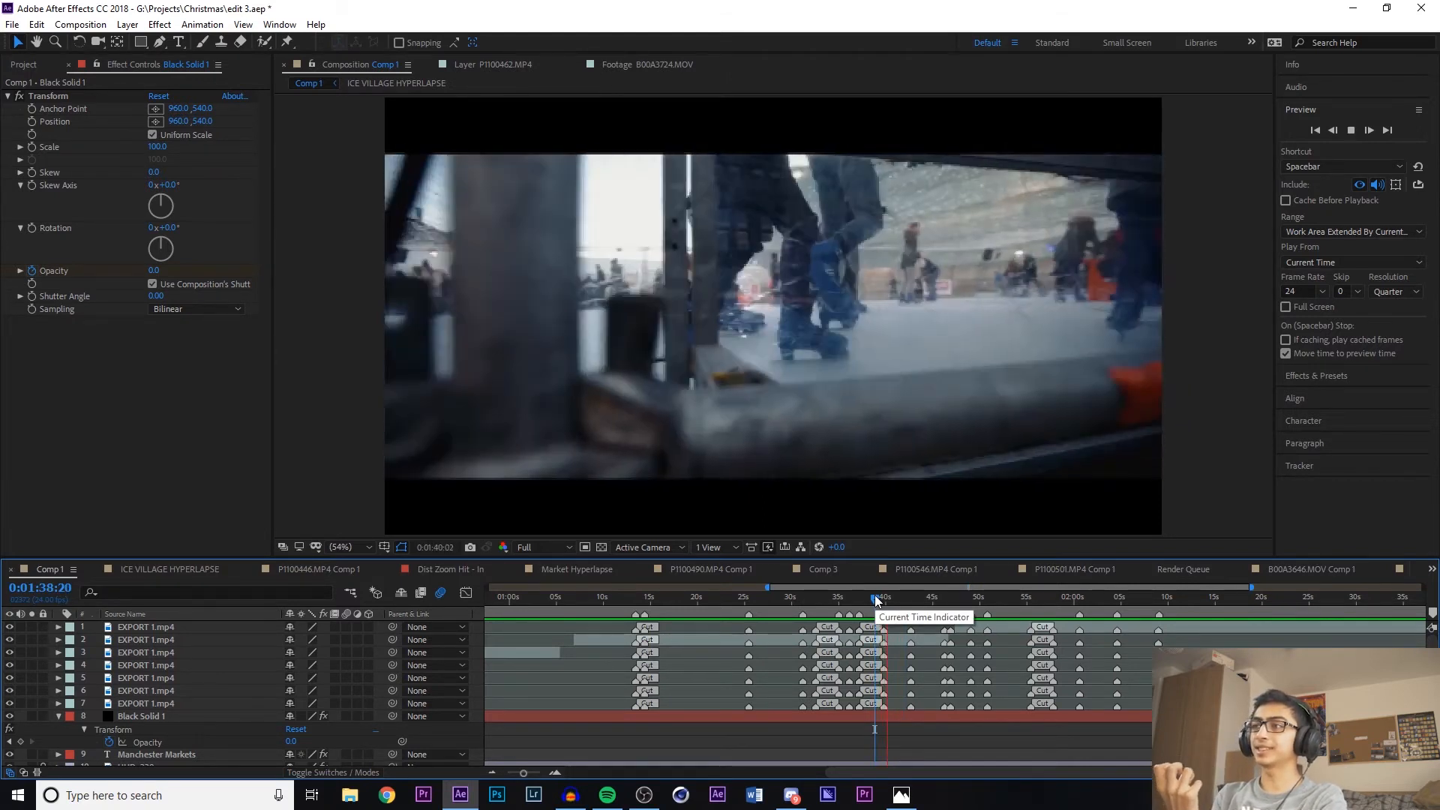
# Play the sequence from the blurred cut at 0:01:37:04, pausing on the craftsman at 0:01:39:06 and continuing to 0:01:40:23
pyautogui.moveTo(877, 597); pyautogui.dragTo(860, 599)
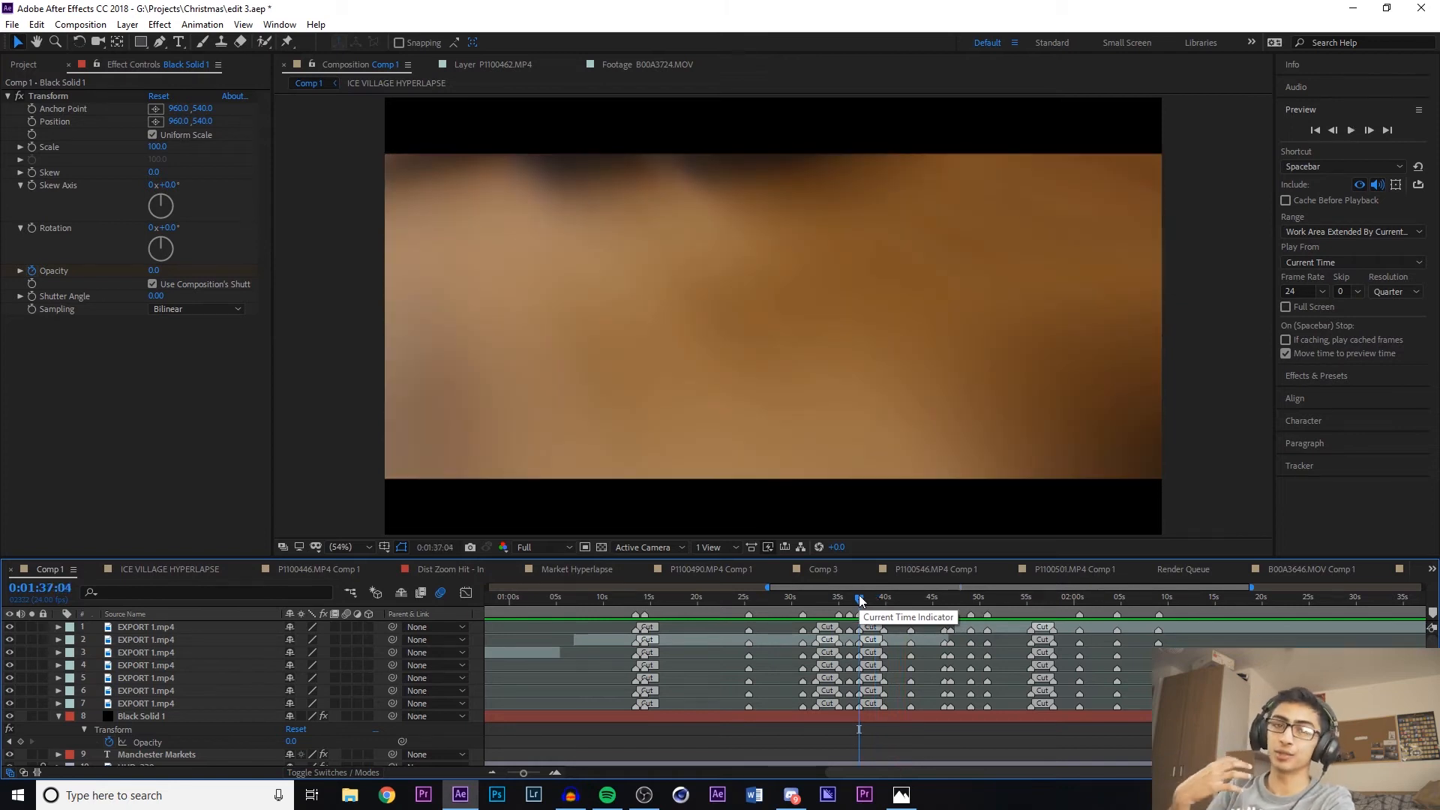
pyautogui.press('space')
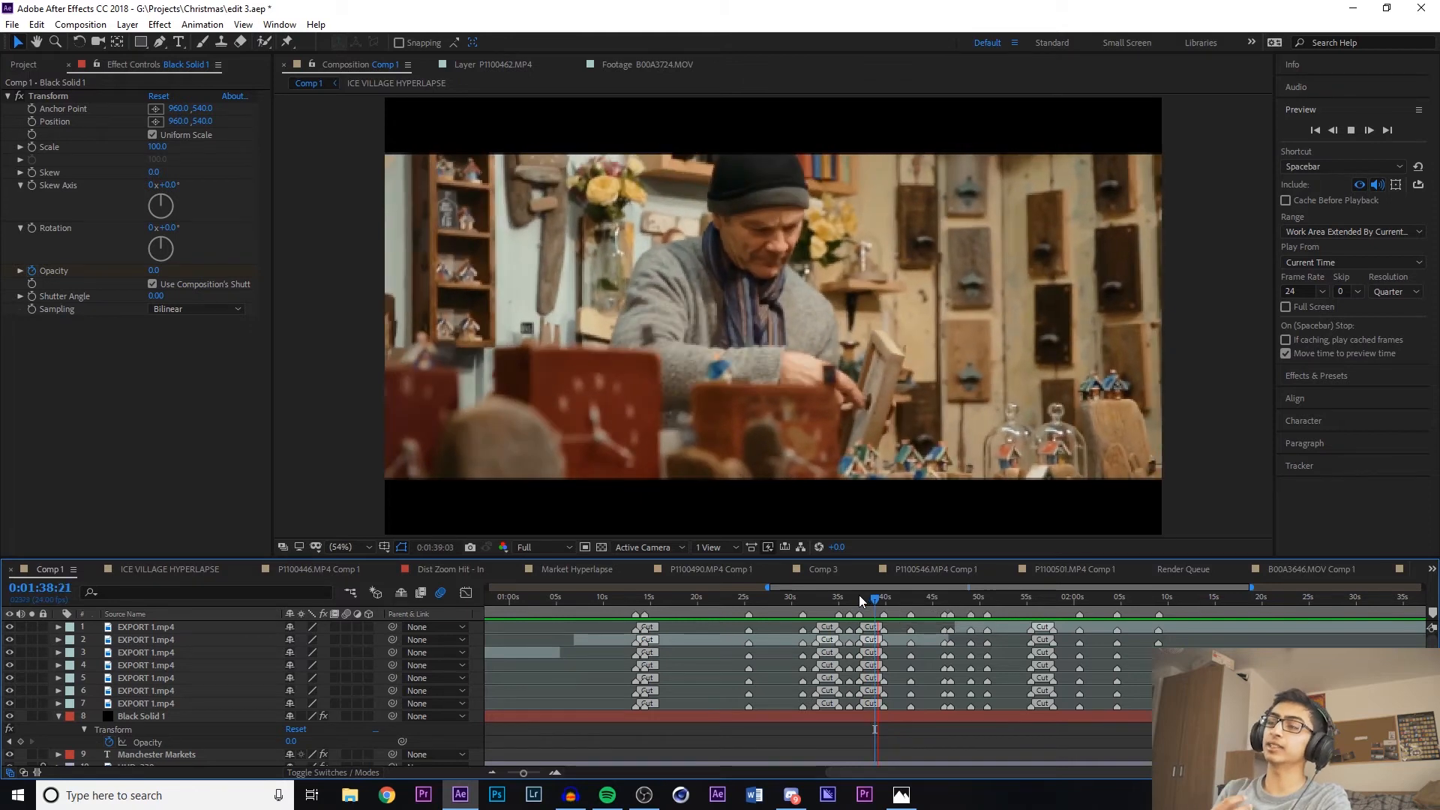
pyautogui.press('space')
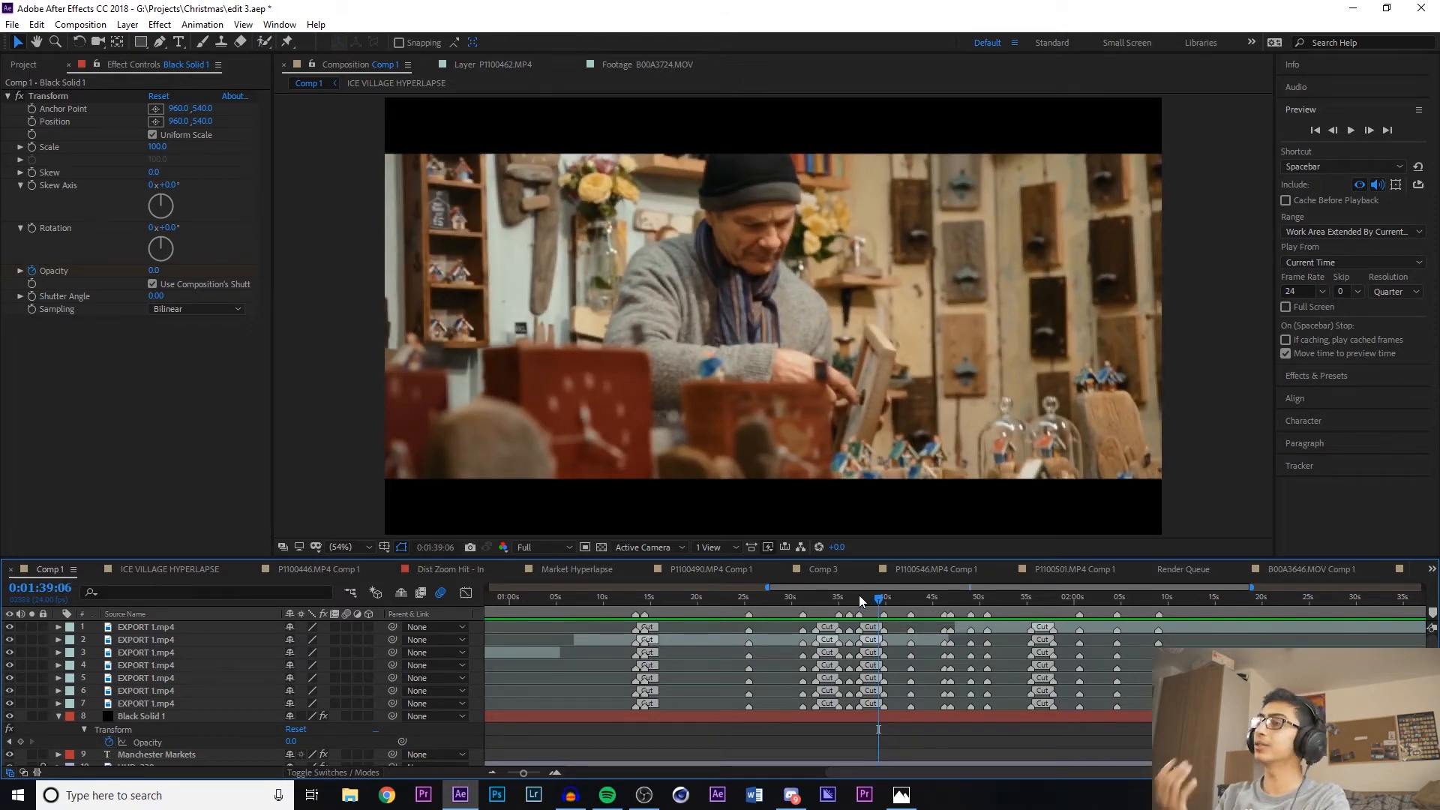
pyautogui.press('space')
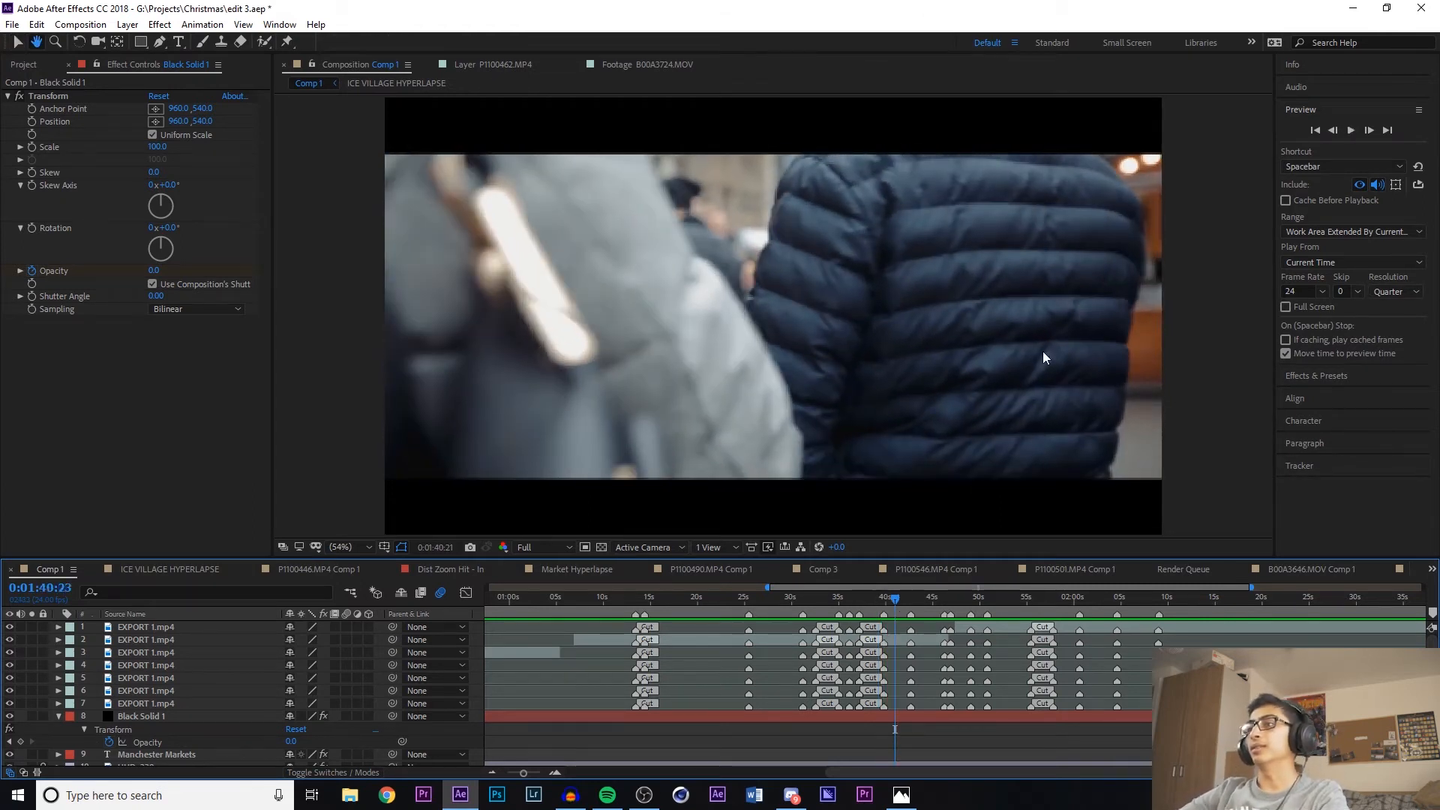
# Scrub to the ice rink shot at 0:01:40:03, step back one frame, and play the cut into the jackets shot
pyautogui.click(869, 598)
pyautogui.moveTo(868, 605); pyautogui.dragTo(887, 603)
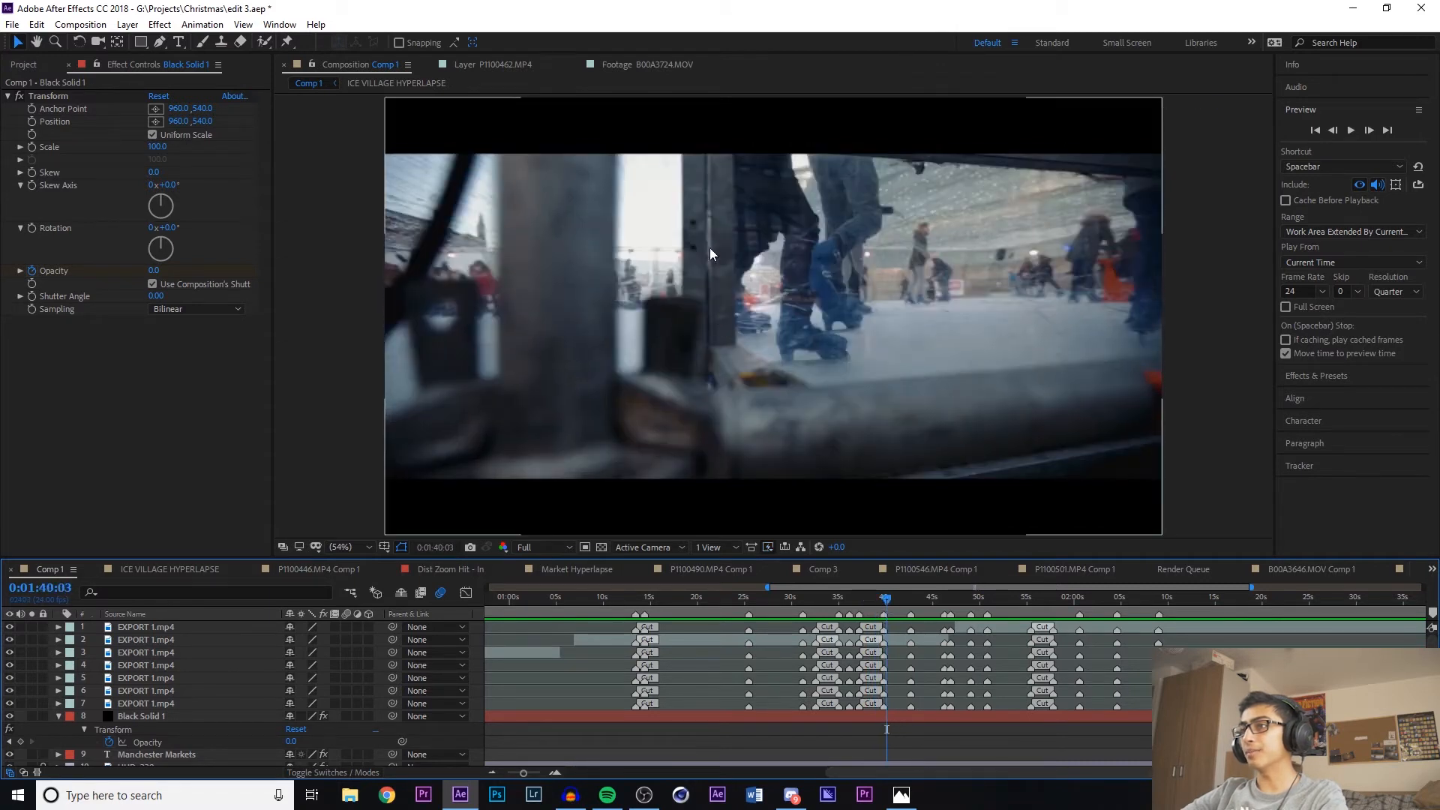
pyautogui.press('pageup')
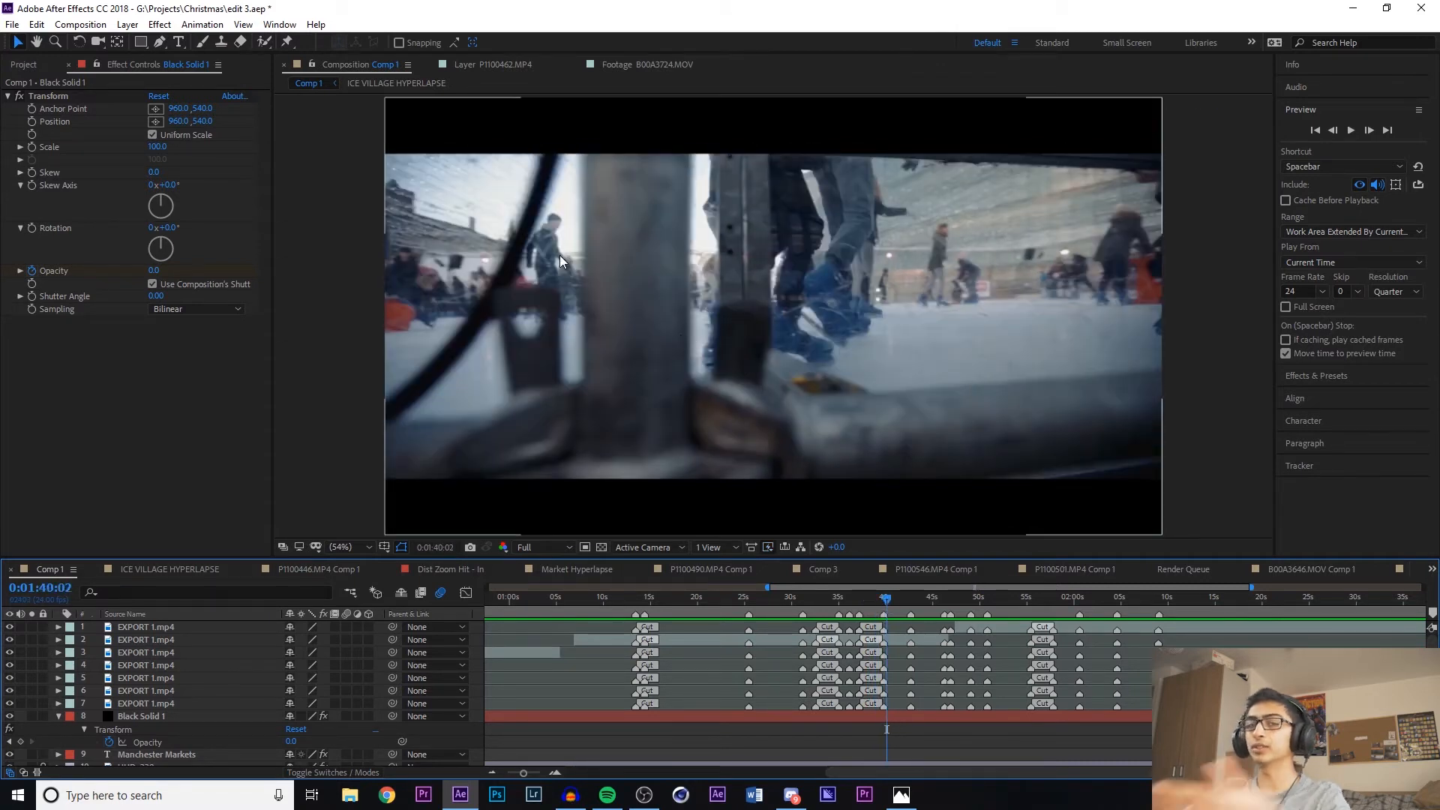
pyautogui.press('space')
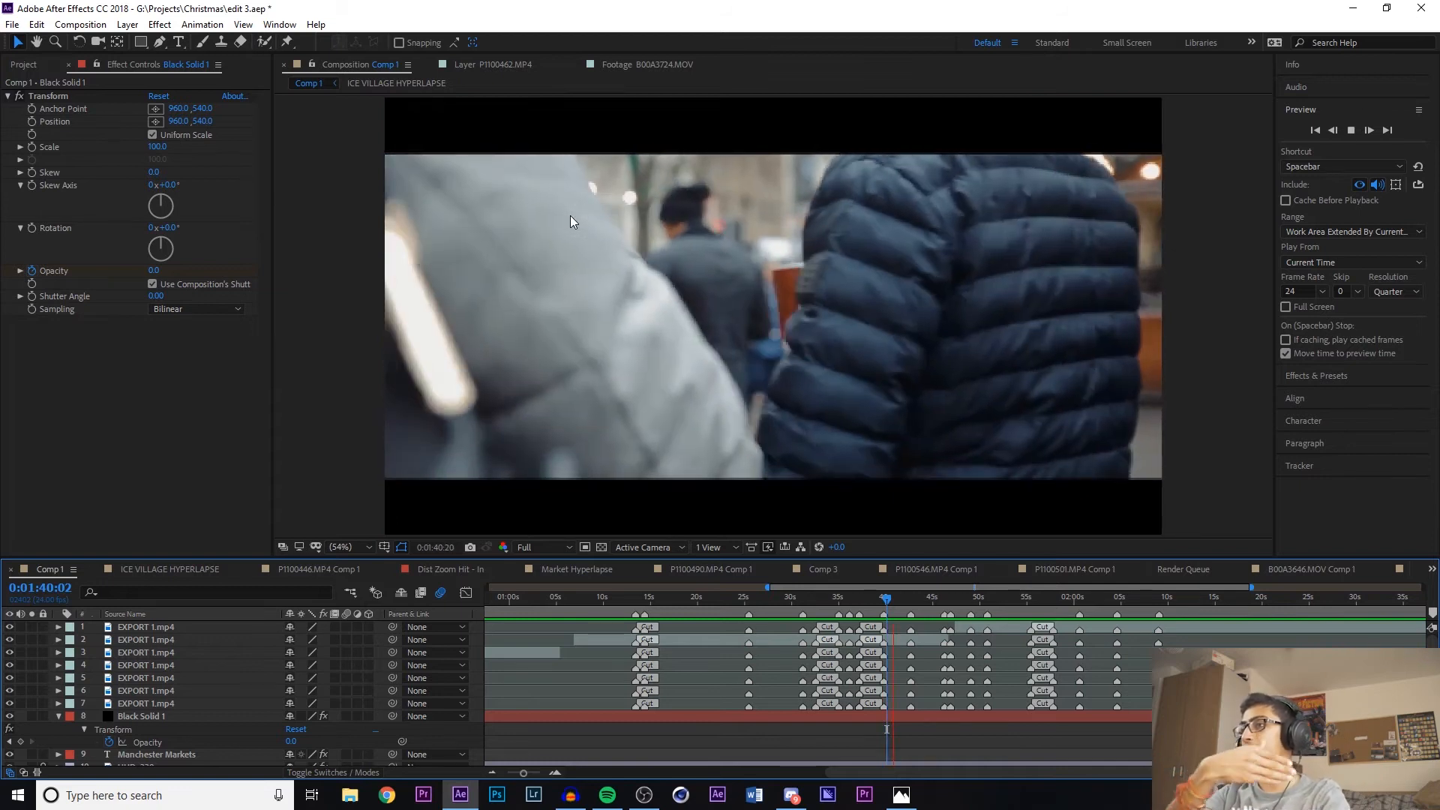
pyautogui.press('space')
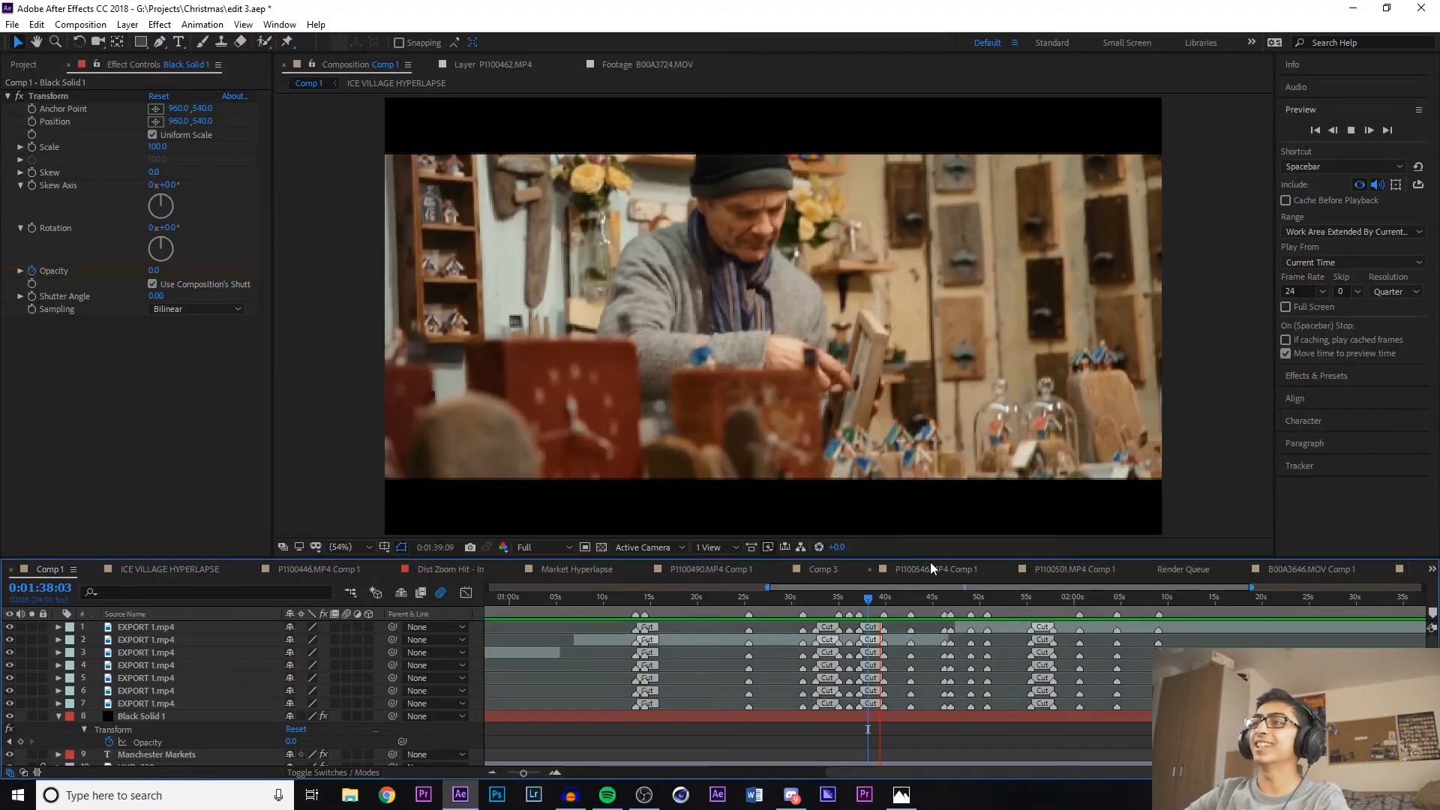
# Play the ice rink shot from 0:01:40:02 and the jackets shot from 0:01:40:16 into the drinks counter, stopping the preview
pyautogui.press('space')
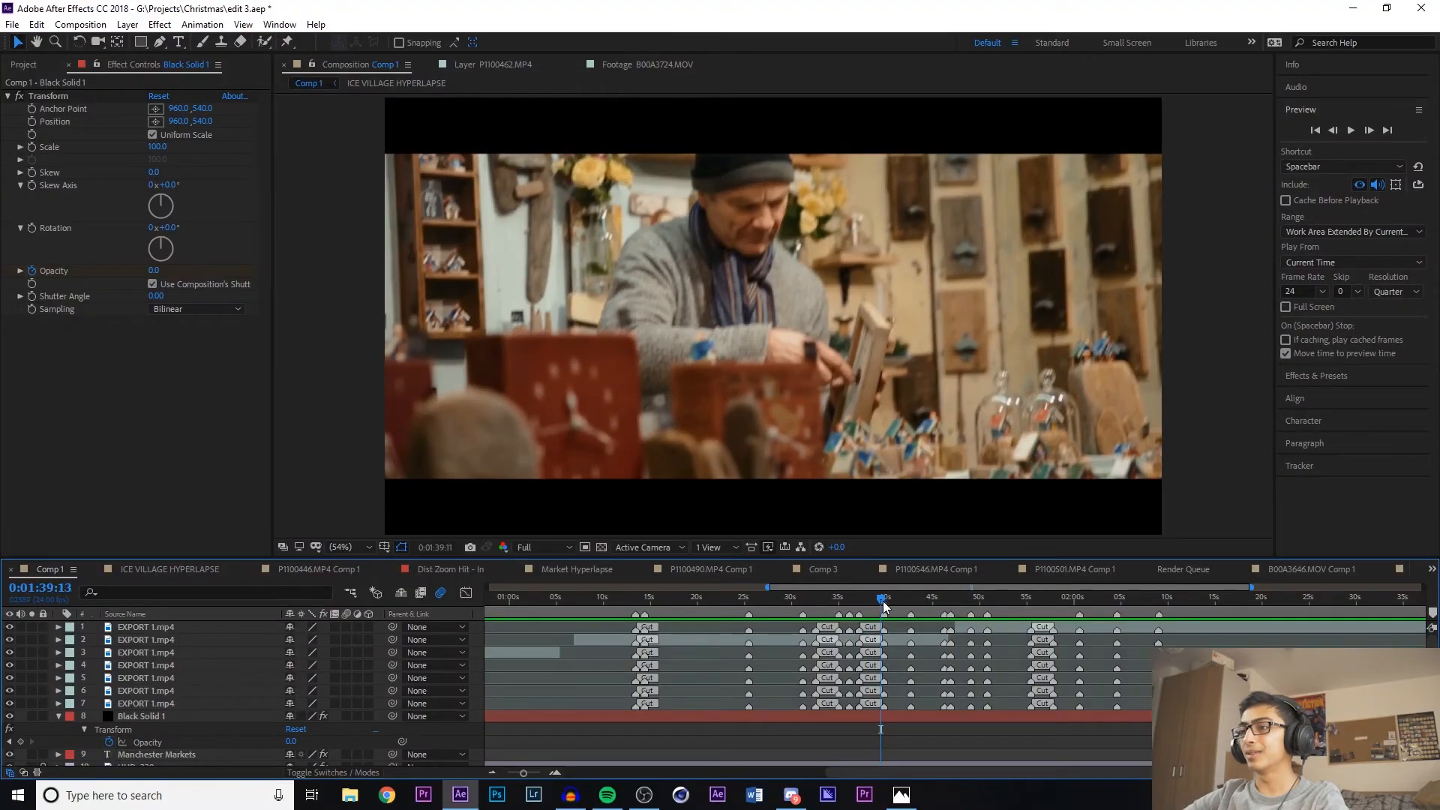
pyautogui.click(883, 602)
pyautogui.press('space')
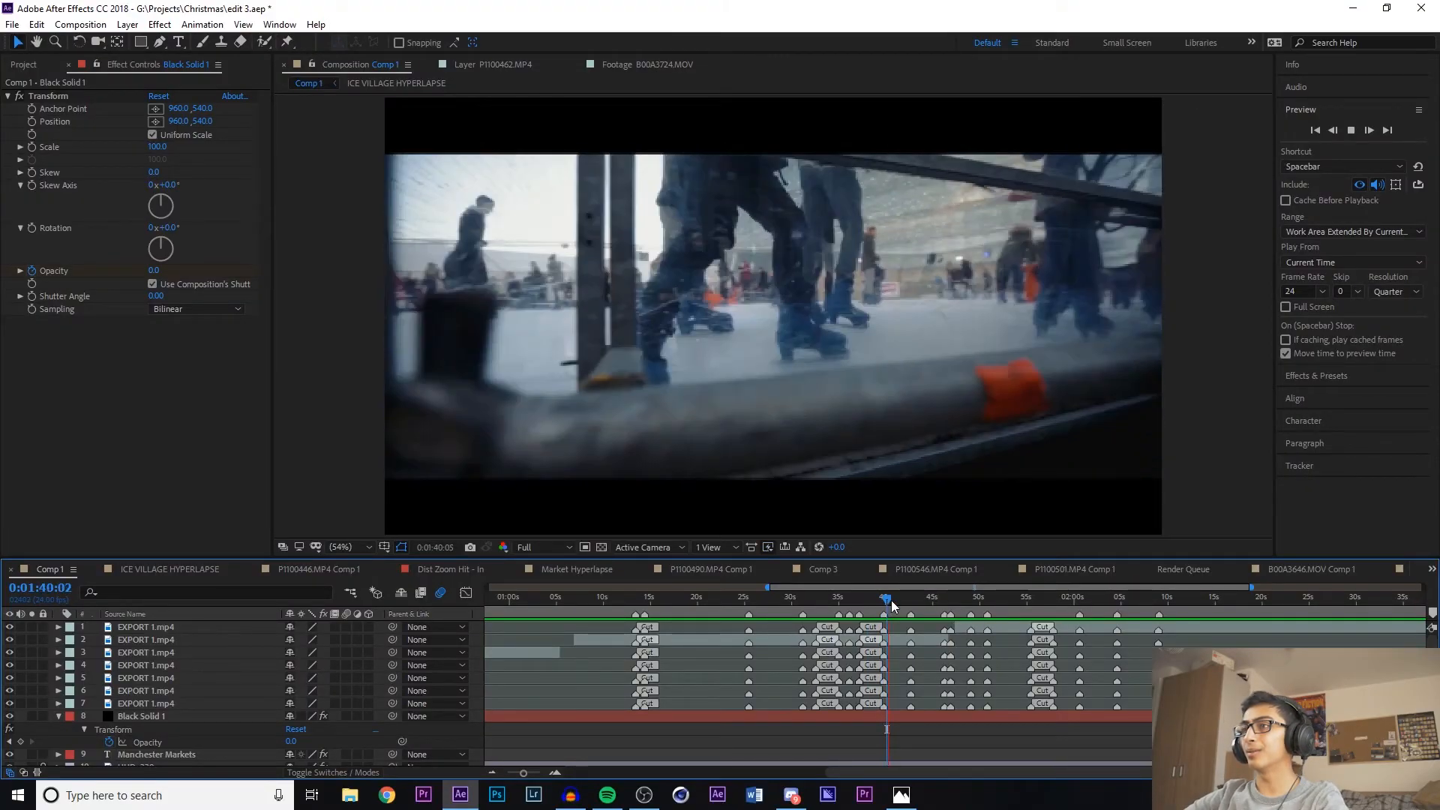
pyautogui.moveTo(895, 601); pyautogui.dragTo(893, 600)
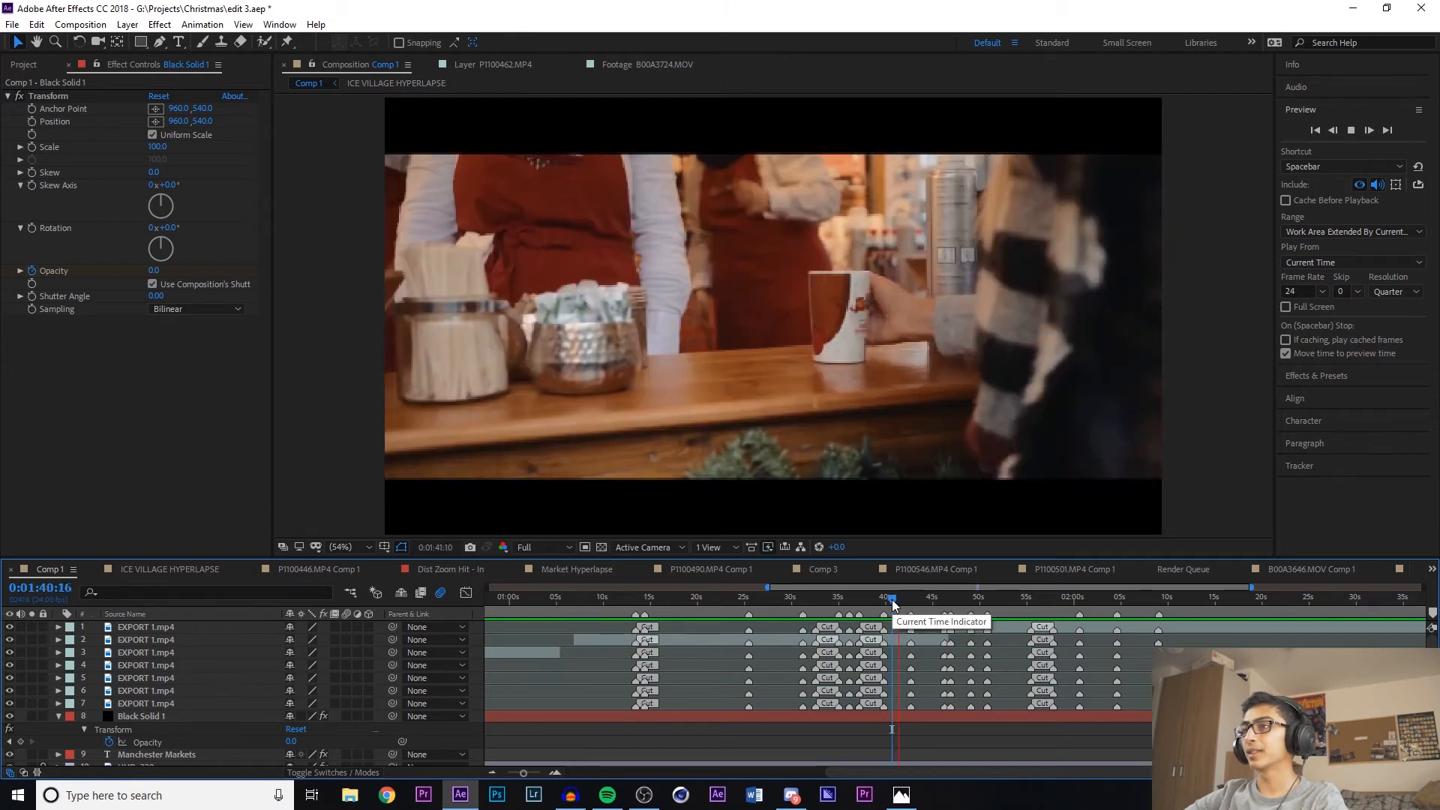
pyautogui.press('space')
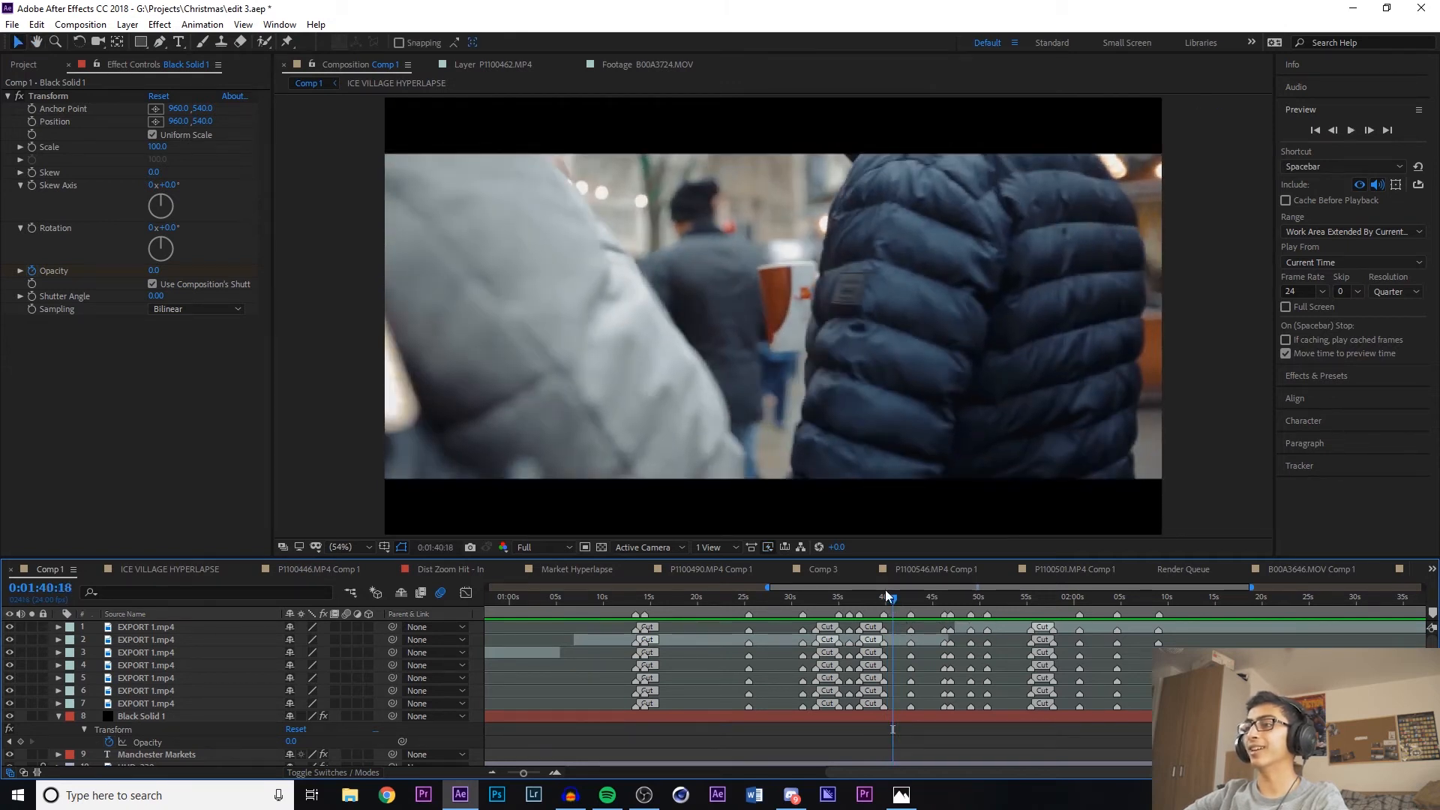
# Play the ice rink shot from 0:01:40:03, pausing on the jackets at 0:01:40:16 and continuing to the drinks counter at 0:01:41:12
pyautogui.click(886, 597)
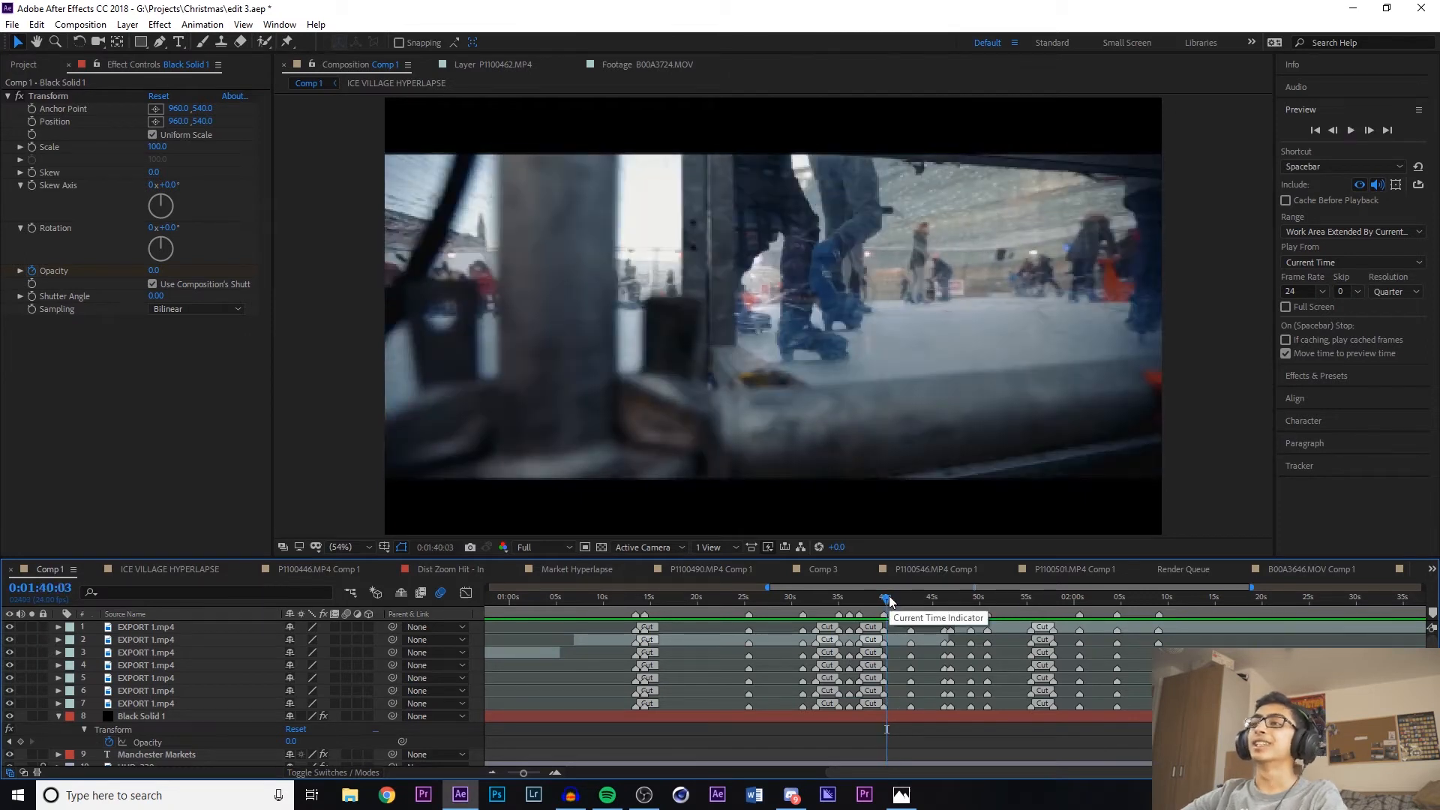
pyautogui.press('space')
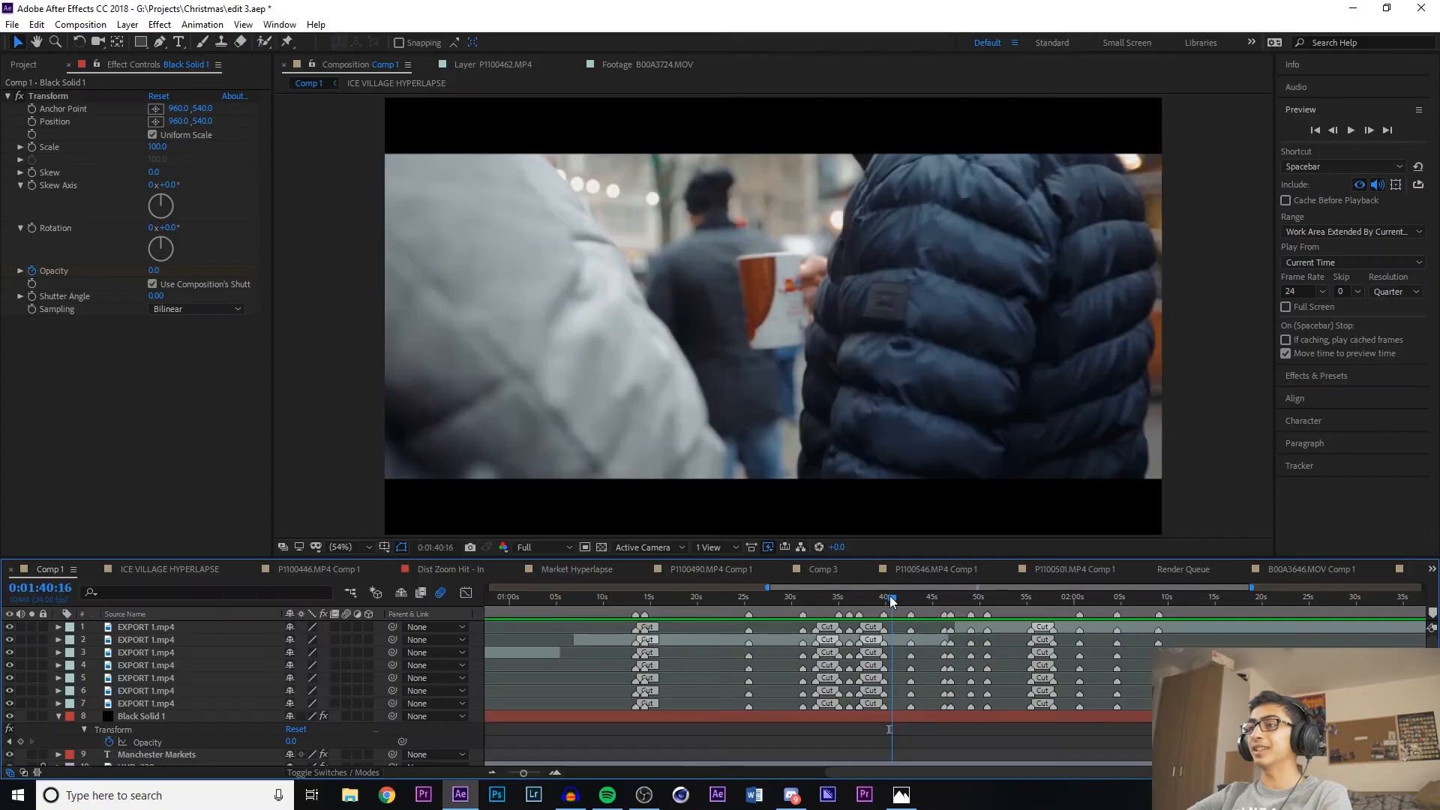
pyautogui.moveTo(890, 595); pyautogui.dragTo(890, 597)
pyautogui.click(733, 300)
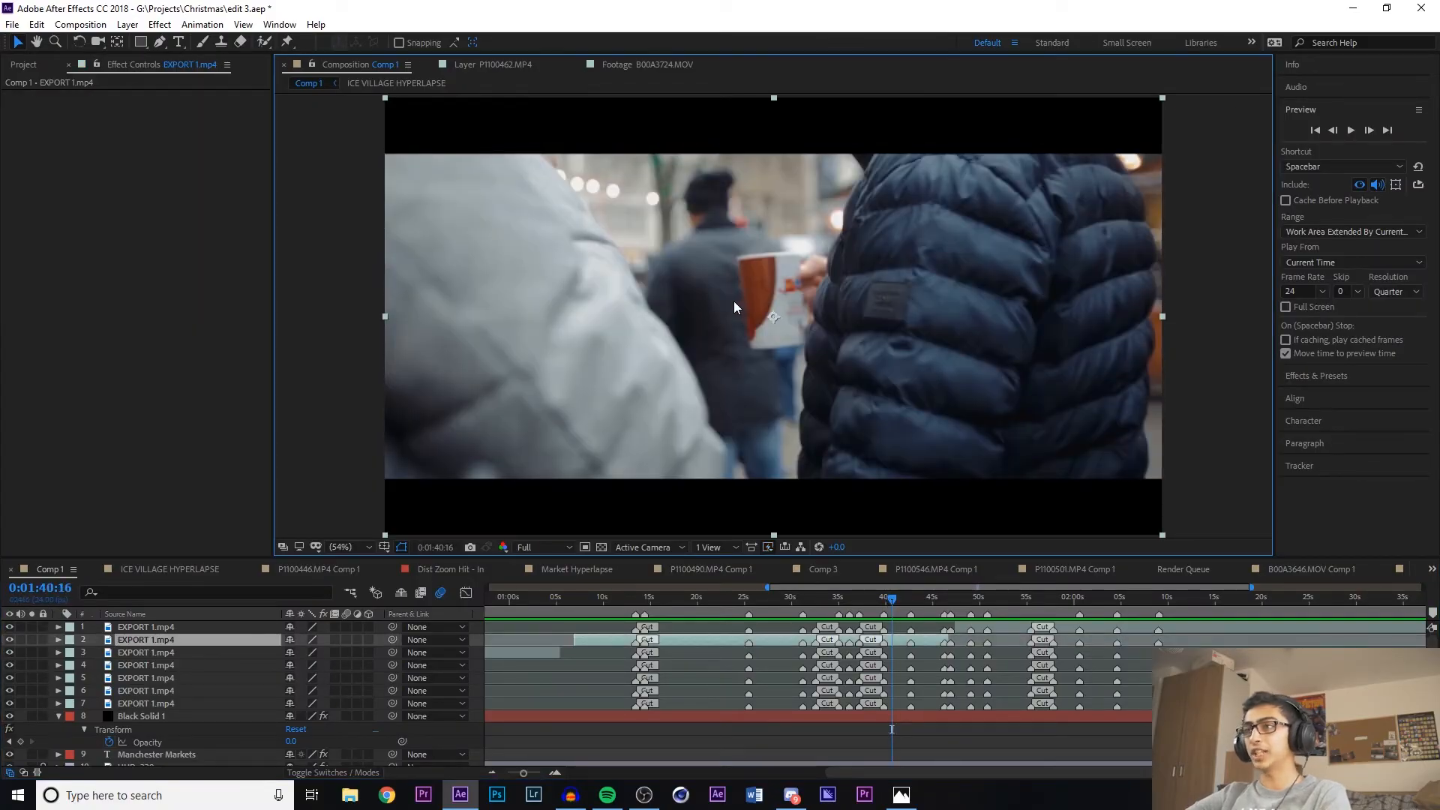
pyautogui.click(366, 326)
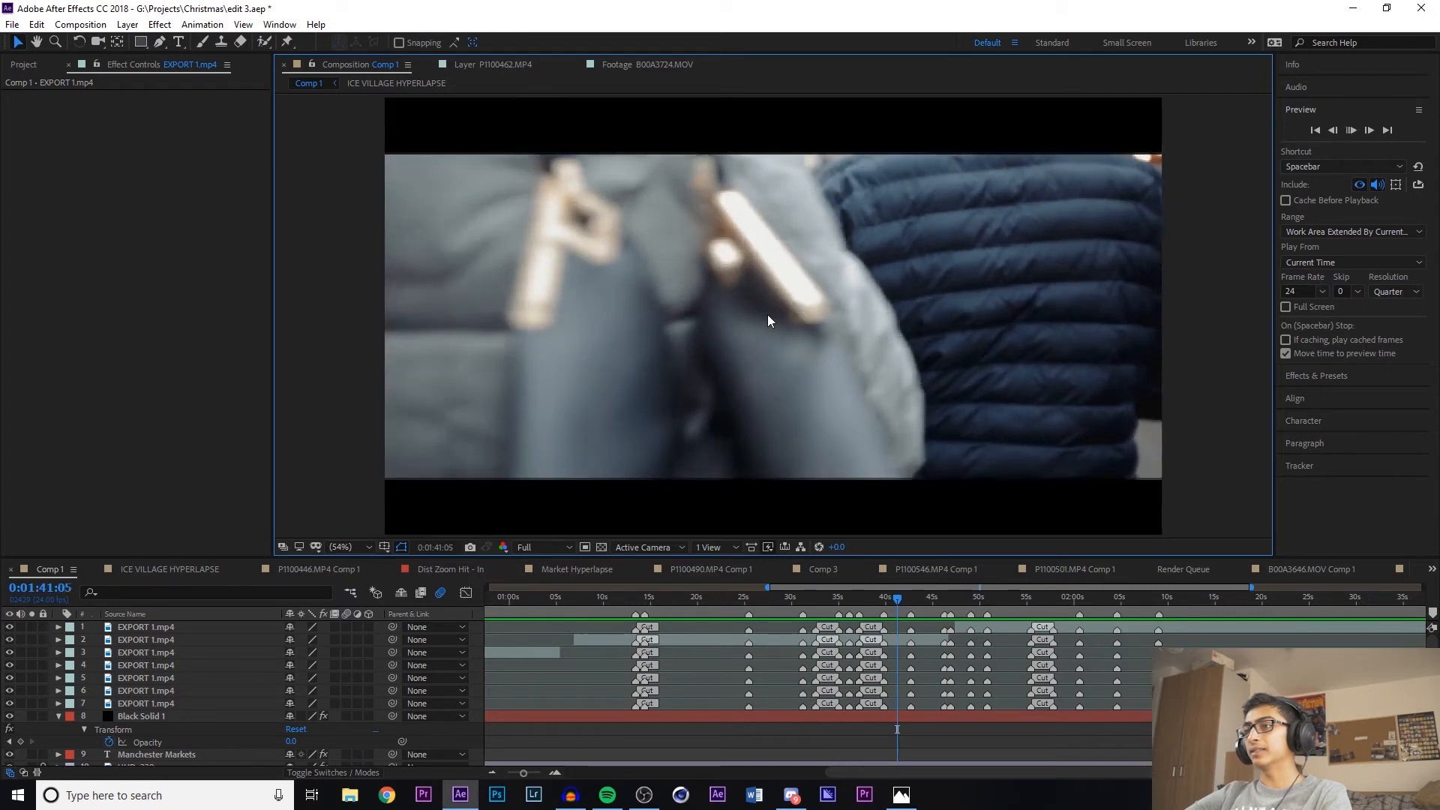
pyautogui.press('space')
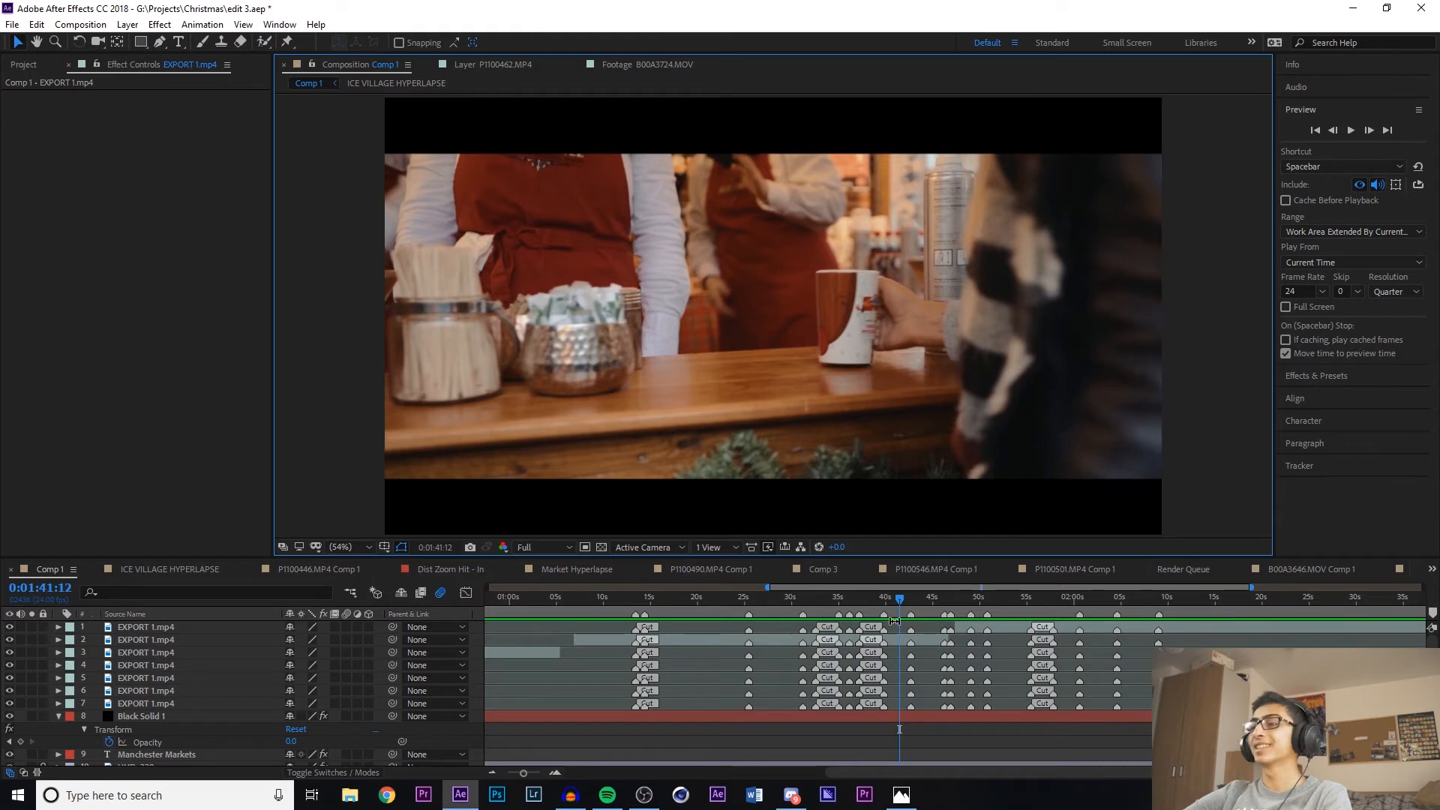
# Replay the cuts from 0:01:38:22 and the jackets shot, and the drinks counter at 0:01:41:13 into the sweets stall shot
pyautogui.click(876, 598)
pyautogui.press('space')
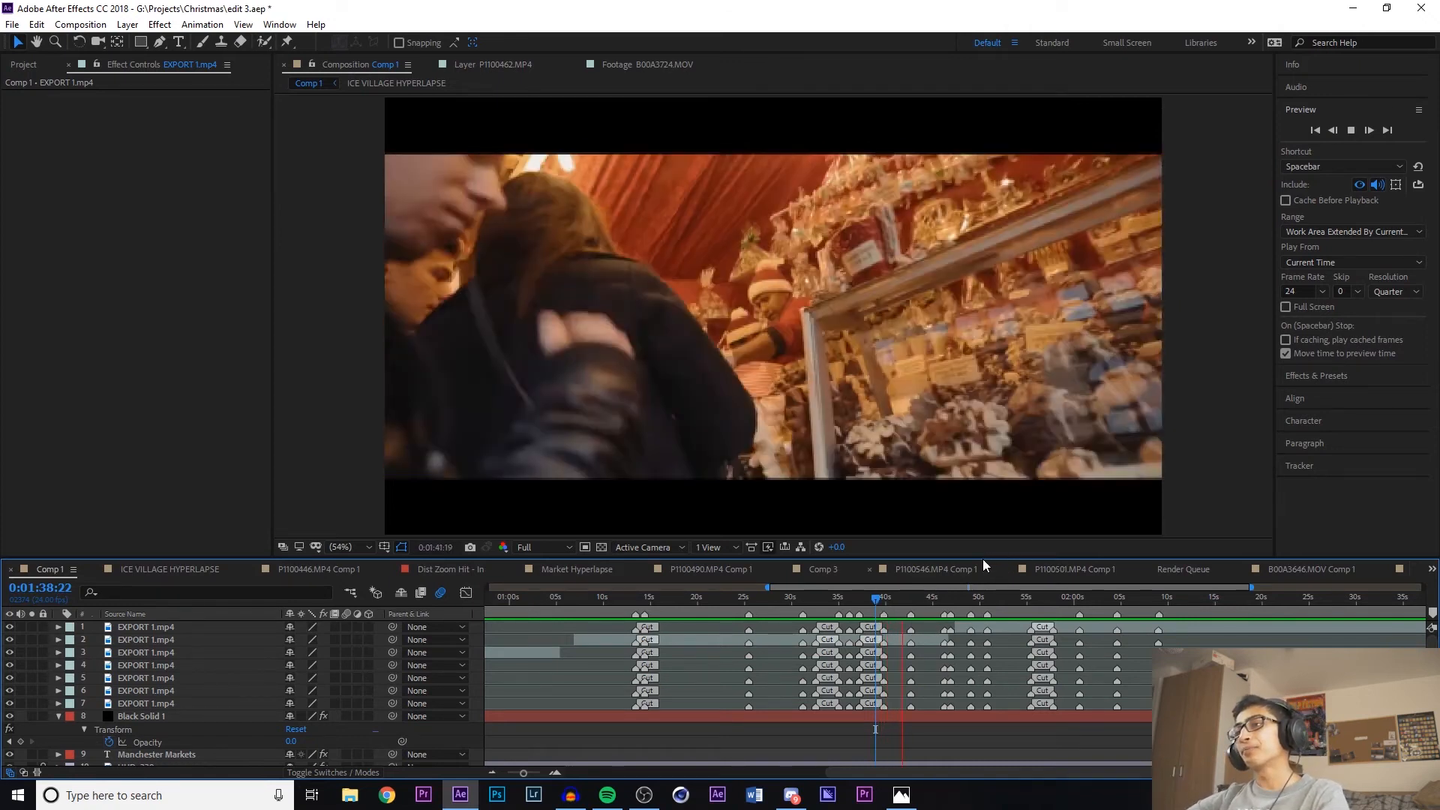
pyautogui.click(889, 598)
pyautogui.press('space')
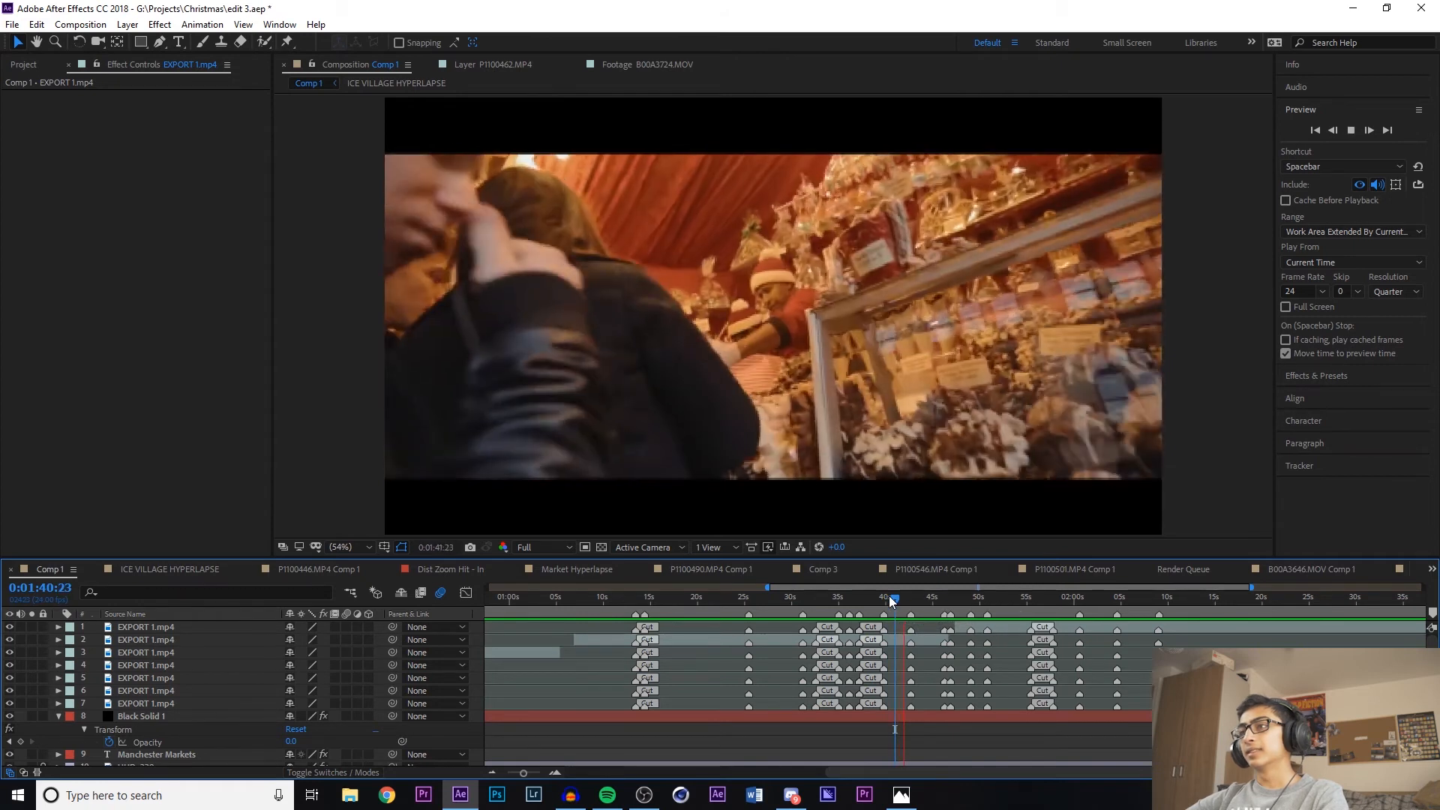
pyautogui.click(898, 602)
pyautogui.moveTo(897, 601); pyautogui.dragTo(900, 601)
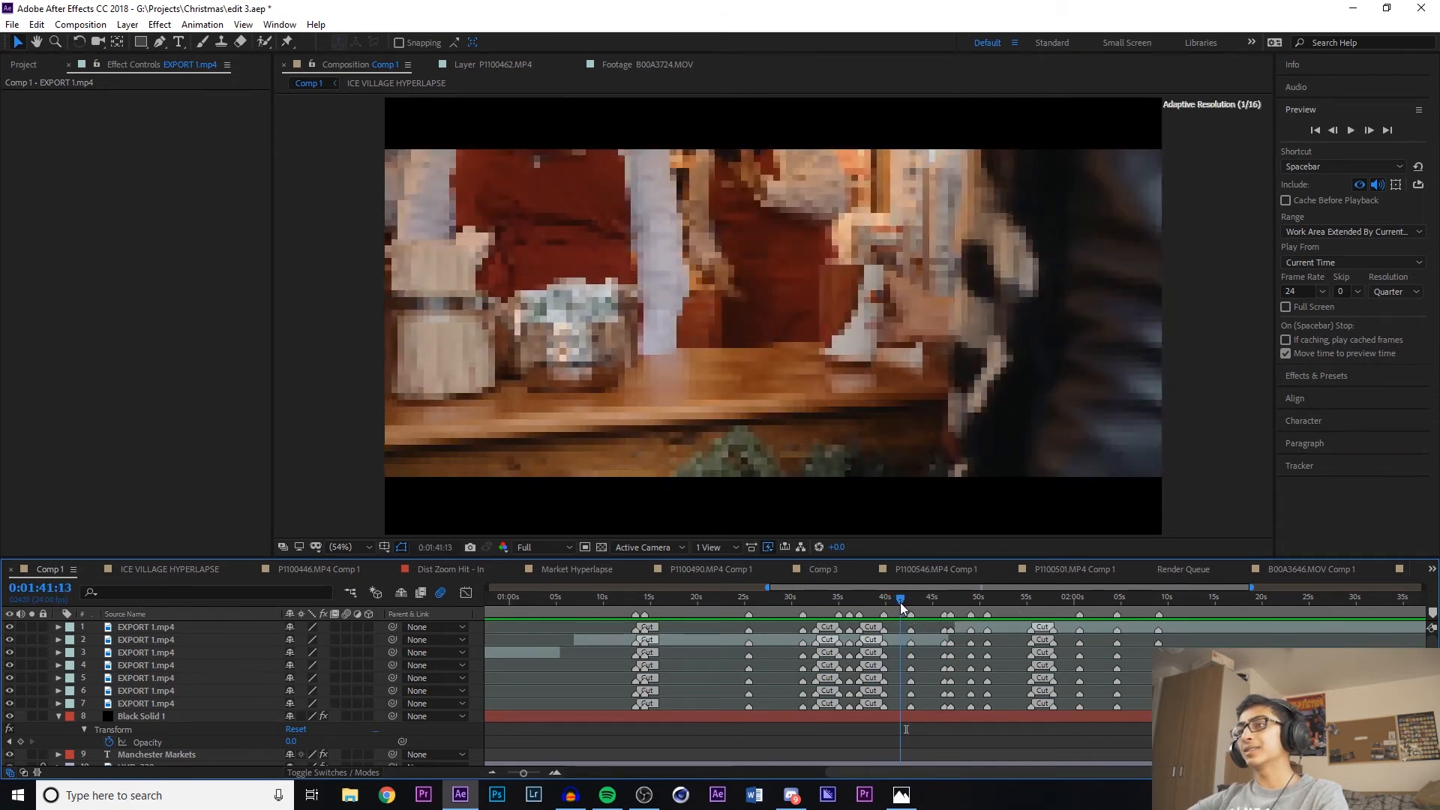
pyautogui.press('space')
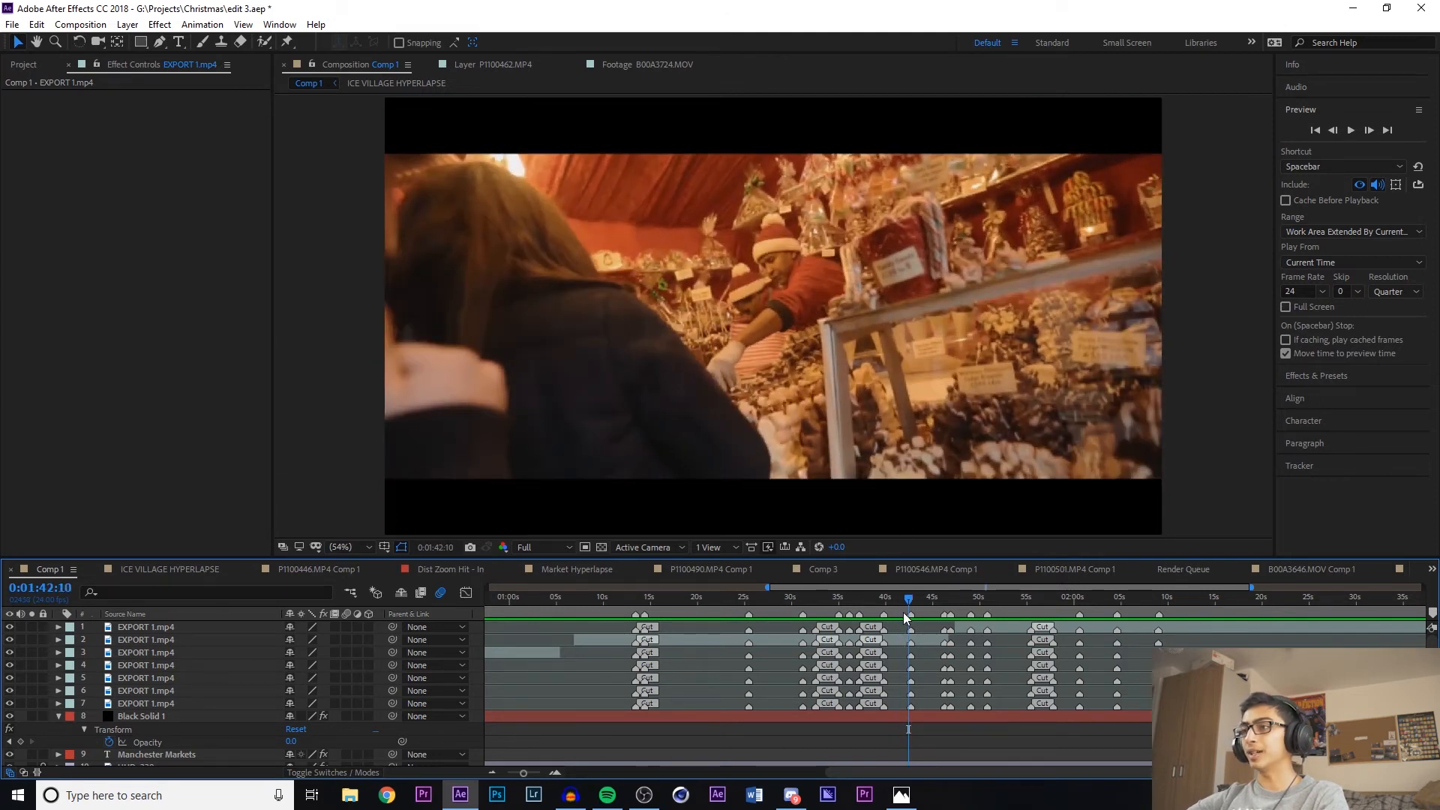
# Replay the sequence from the craftsman at 0:01:39:10 and from the blurred cut at 0:01:39:19, stopping on the crowd shot at 0:01:47:13
pyautogui.moveTo(903, 612); pyautogui.dragTo(875, 601)
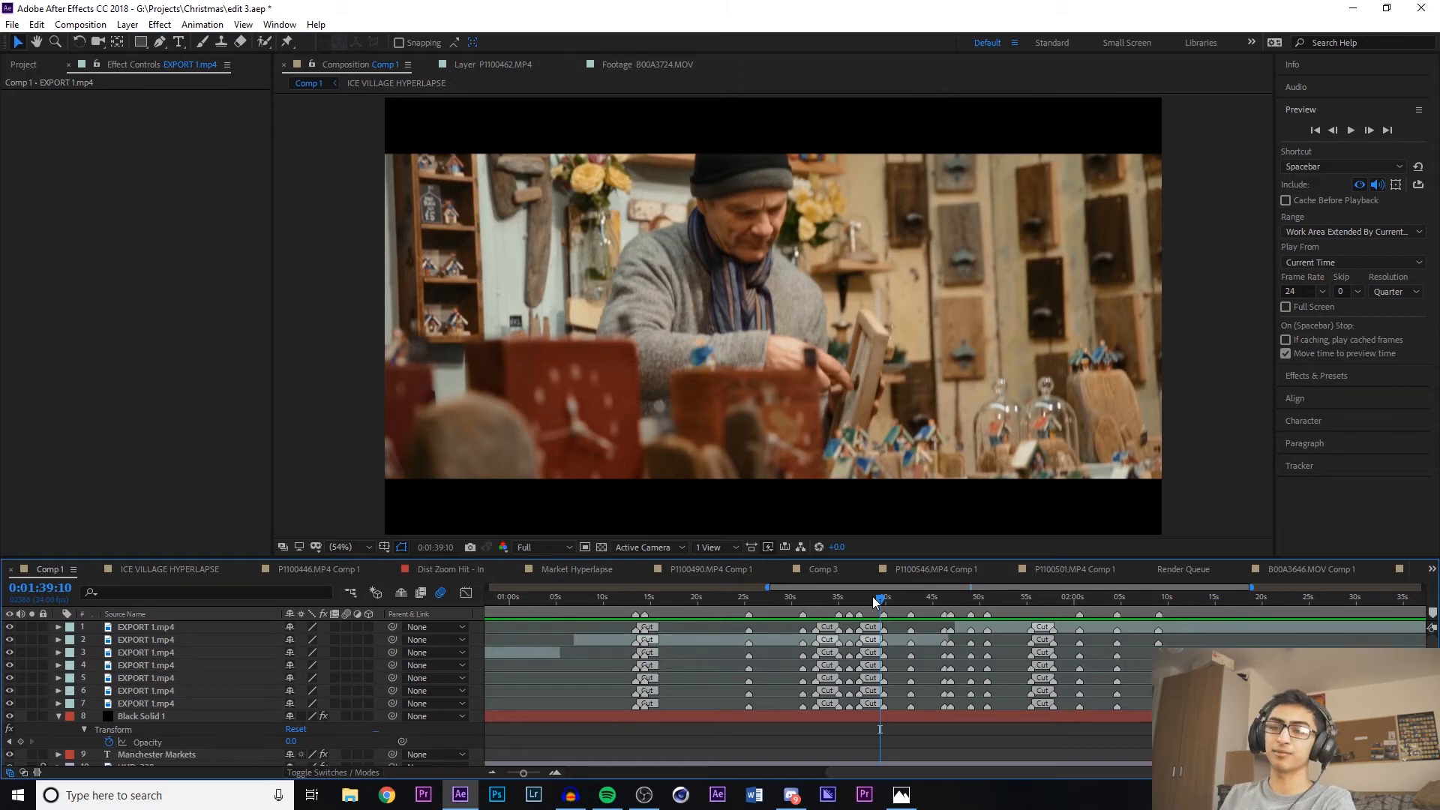
pyautogui.press('space')
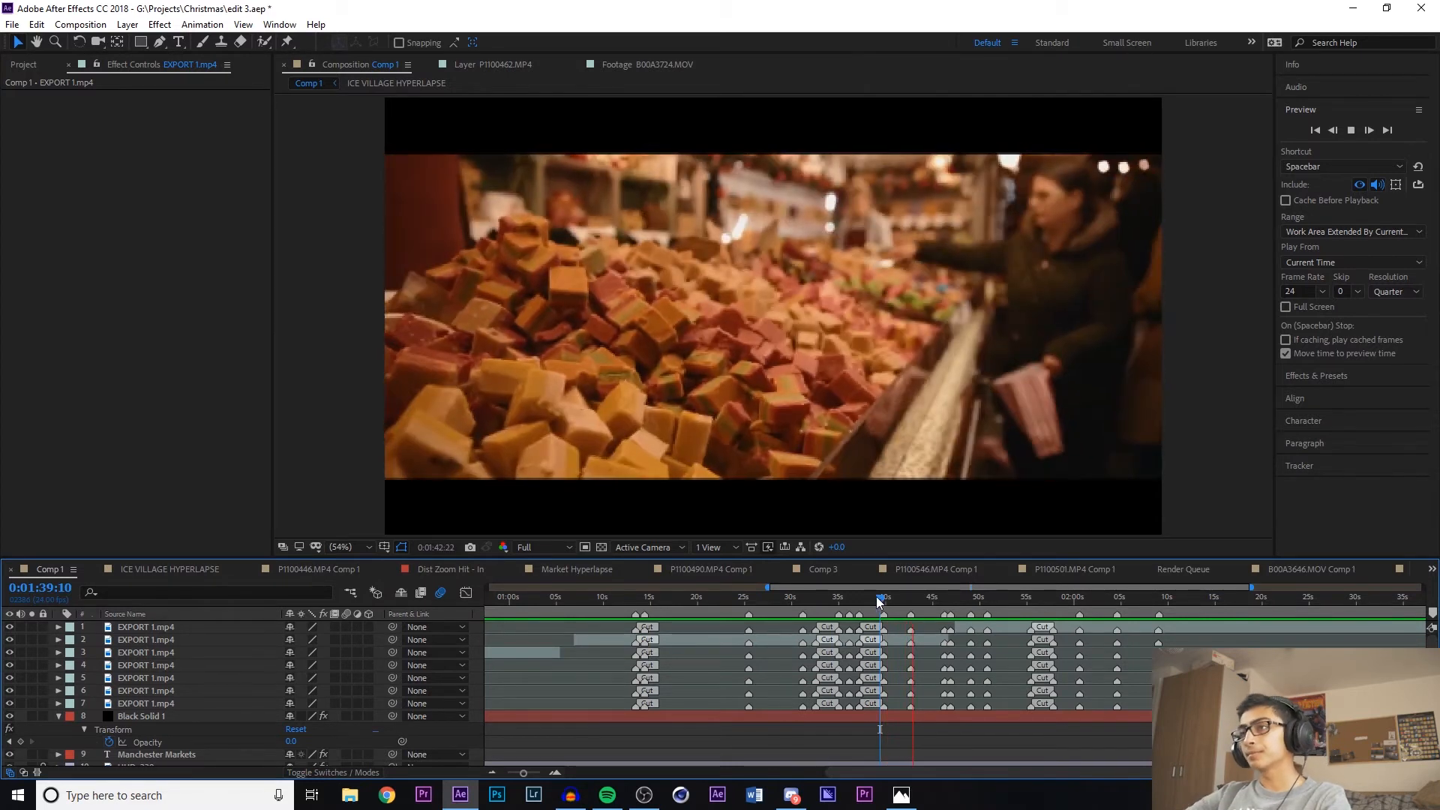
pyautogui.click(885, 598)
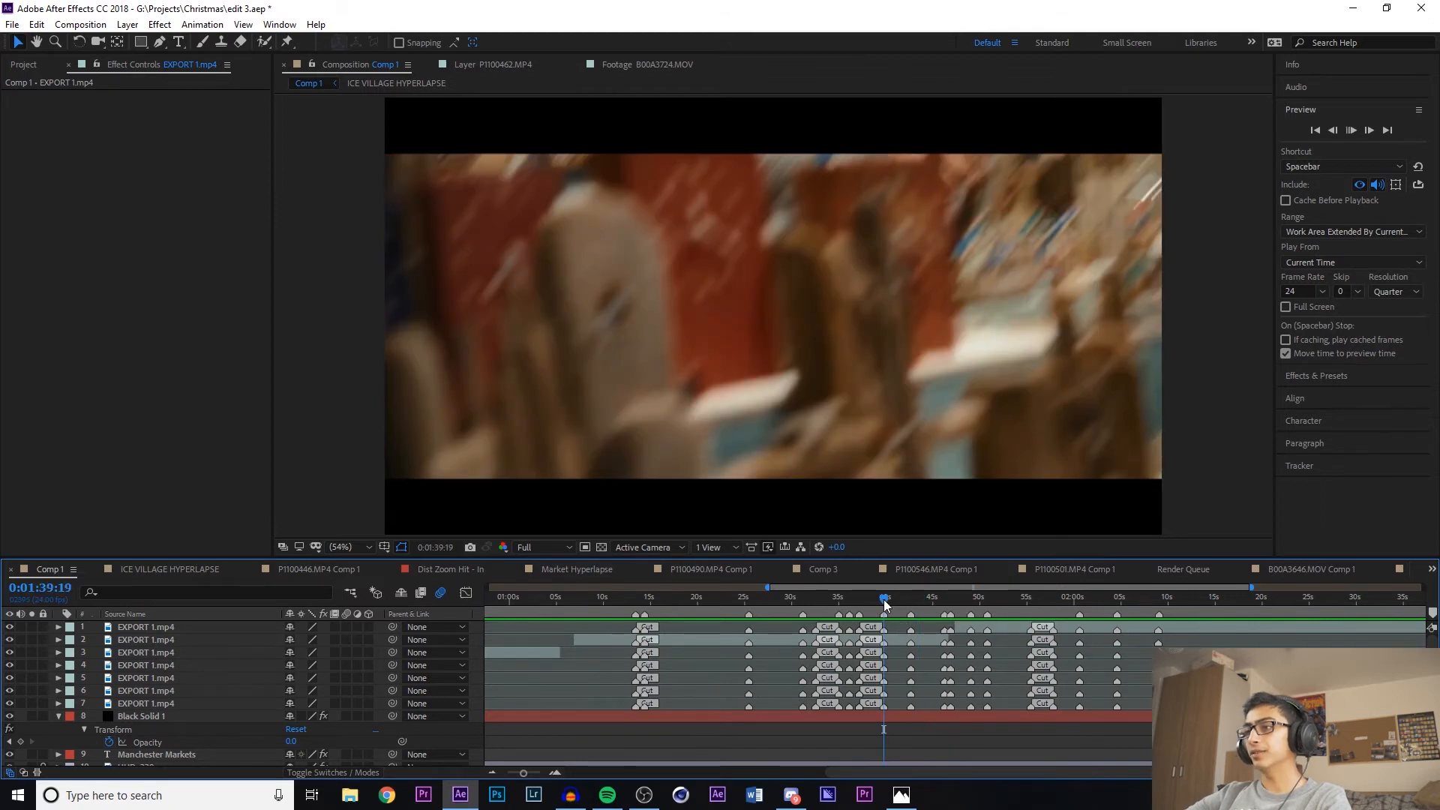
pyautogui.press('space')
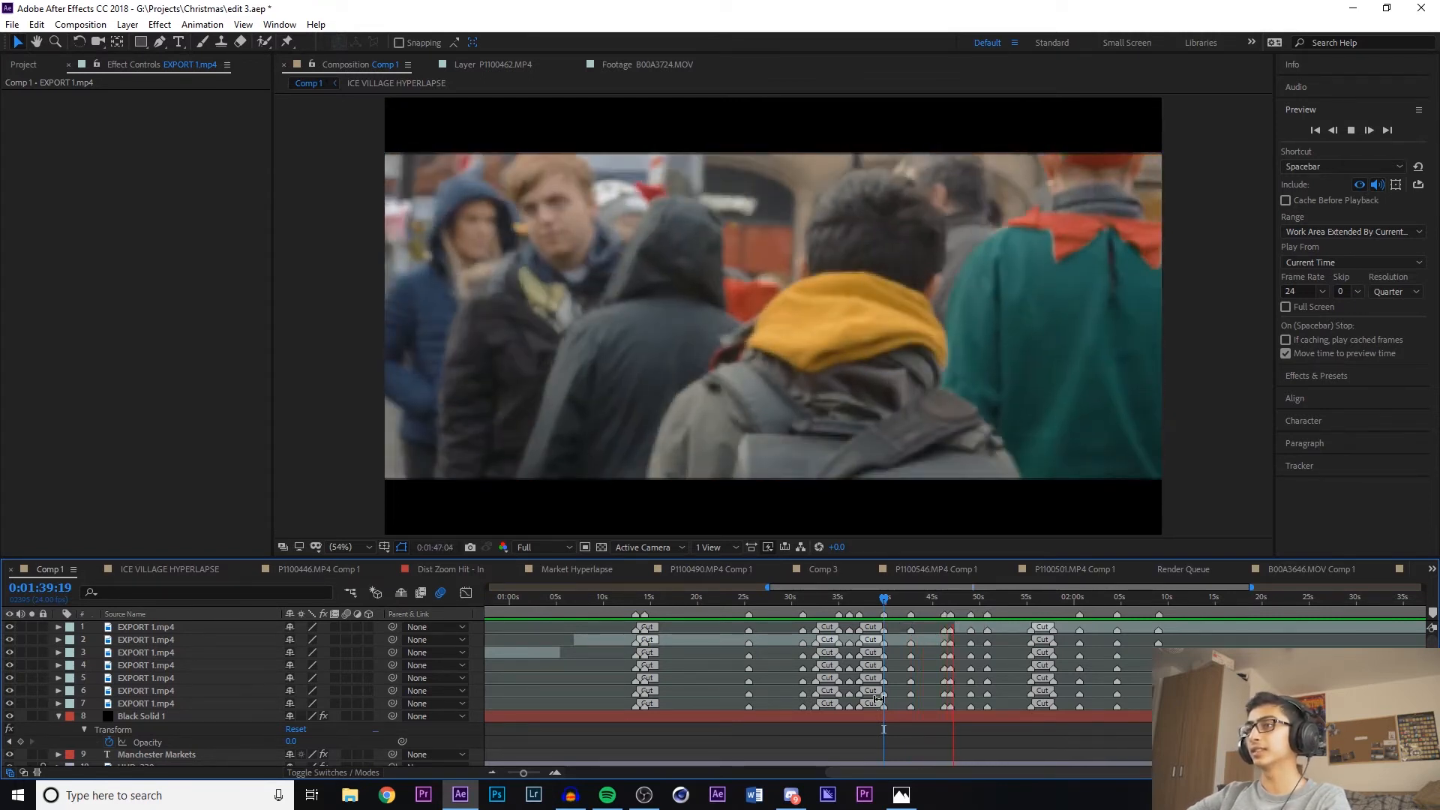
pyautogui.press('space')
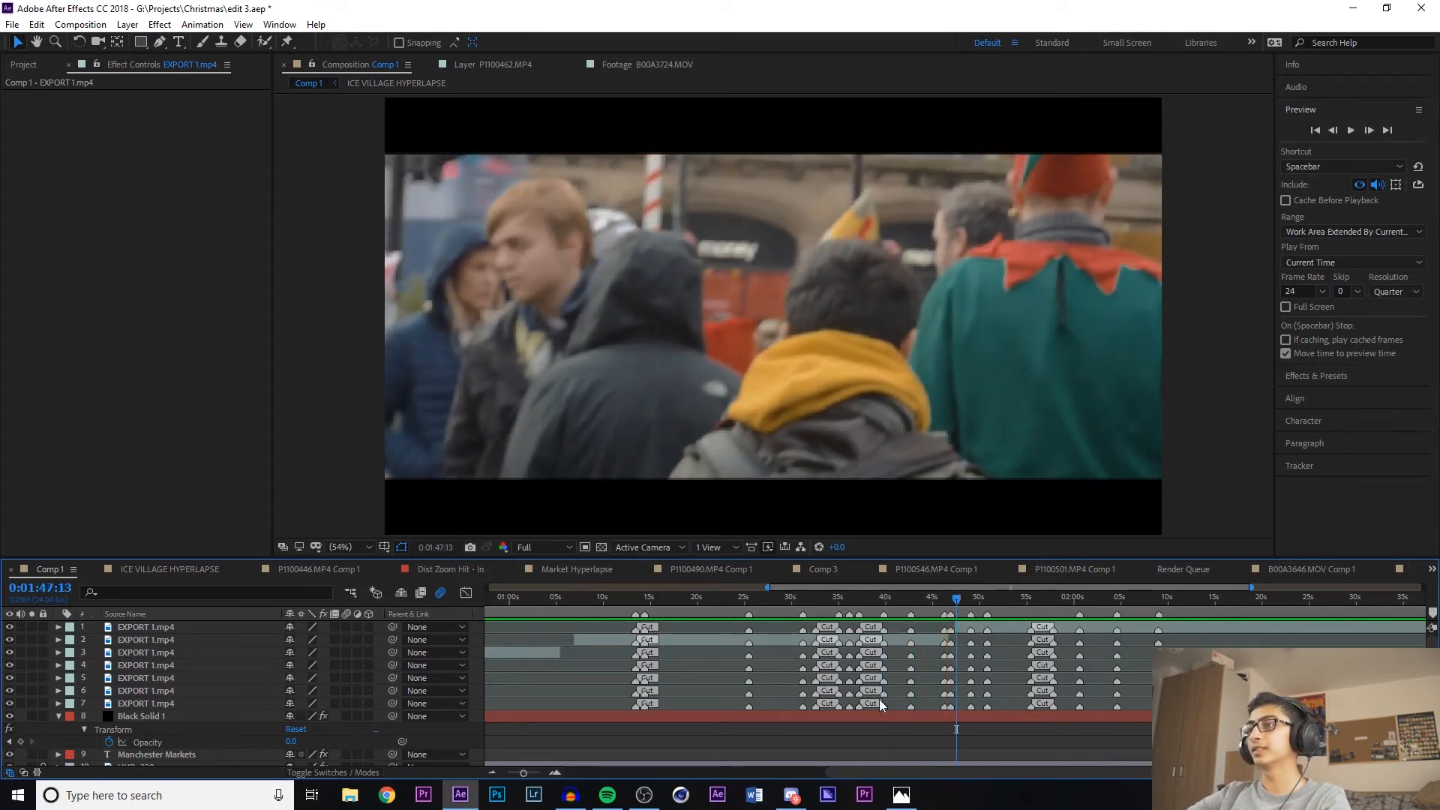
# Select the masked B00A3646.MOV Comp 1 layer at the sweets-to-crowd transition and advance frame by frame from 0:01:46:20 to 0:01:46:22
pyautogui.moveTo(908, 603); pyautogui.dragTo(952, 619)
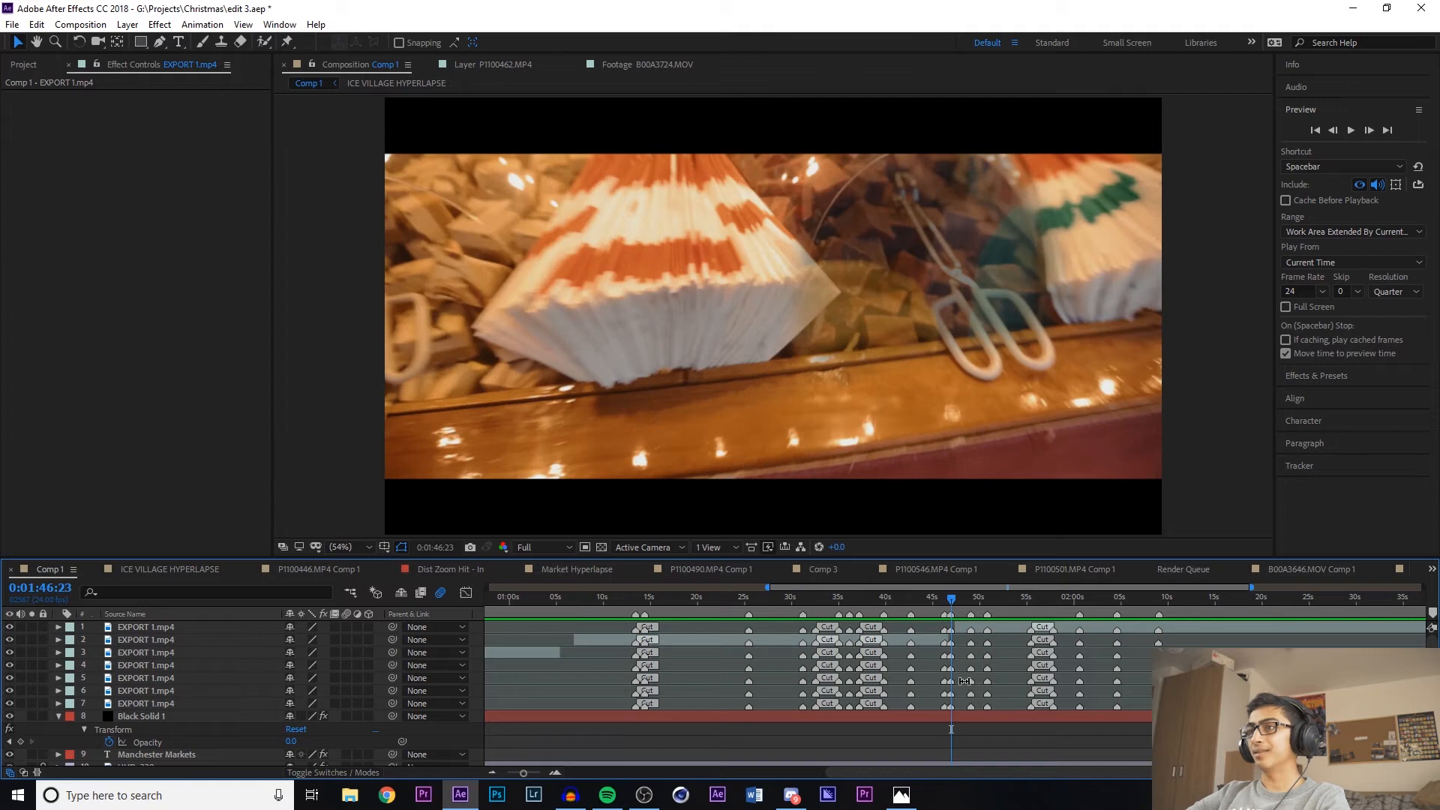
pyautogui.click(128, 631)
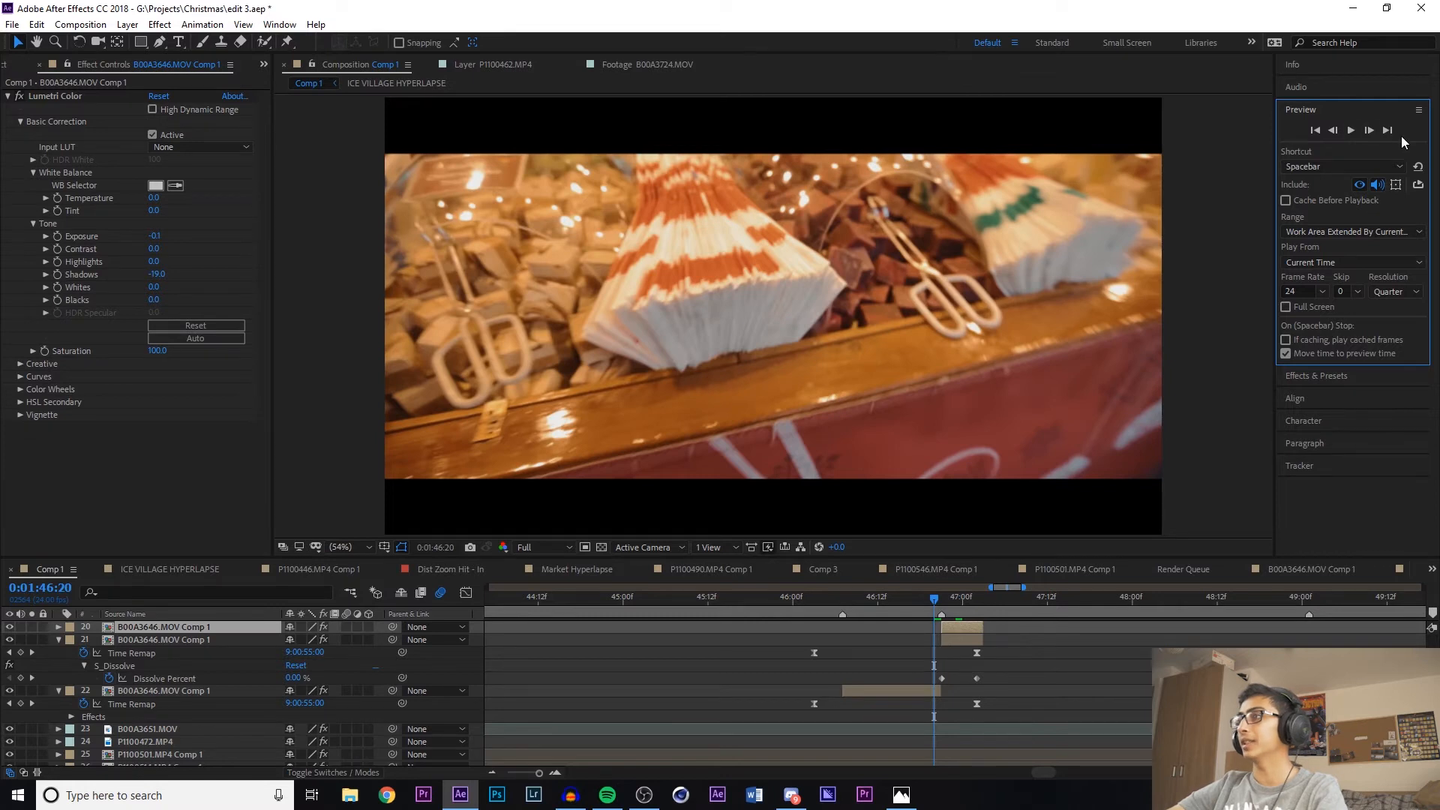
pyautogui.click(1369, 131)
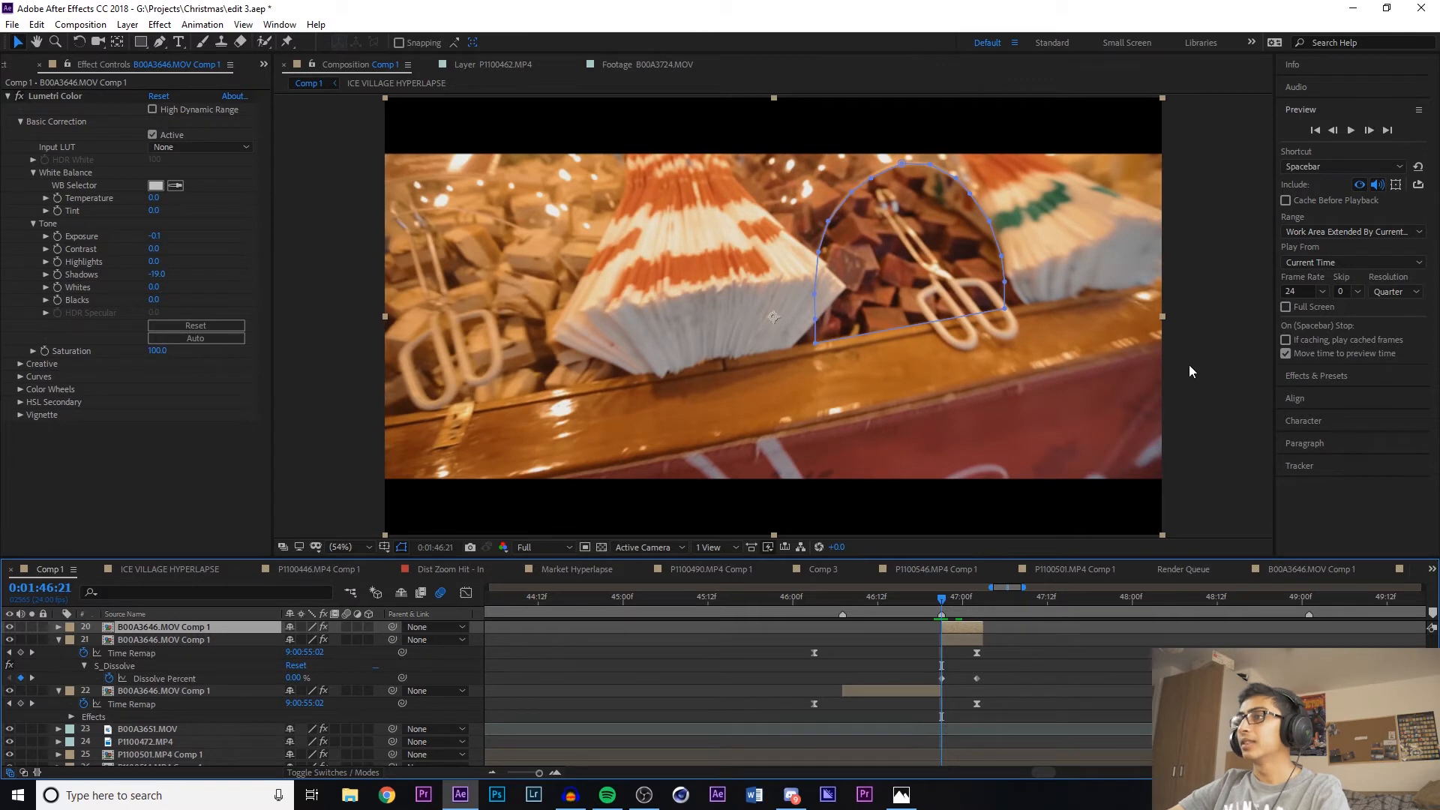
pyautogui.click(1369, 131)
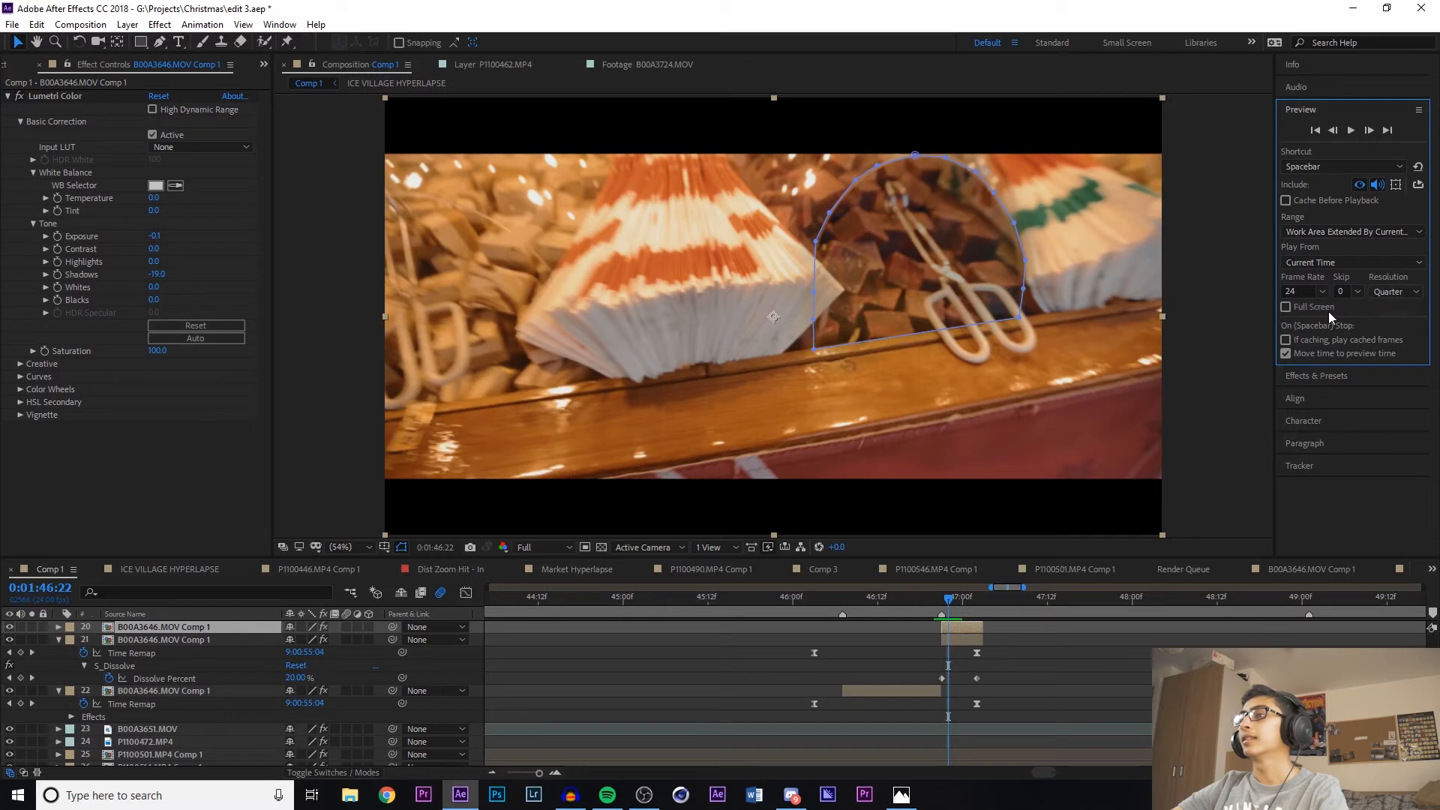
# Set the composition's resolution to Quarter and step through the masked reveal to 0:01:47:03, returning one frame to 0:01:47:02
pyautogui.click(557, 547)
pyautogui.click(542, 634)
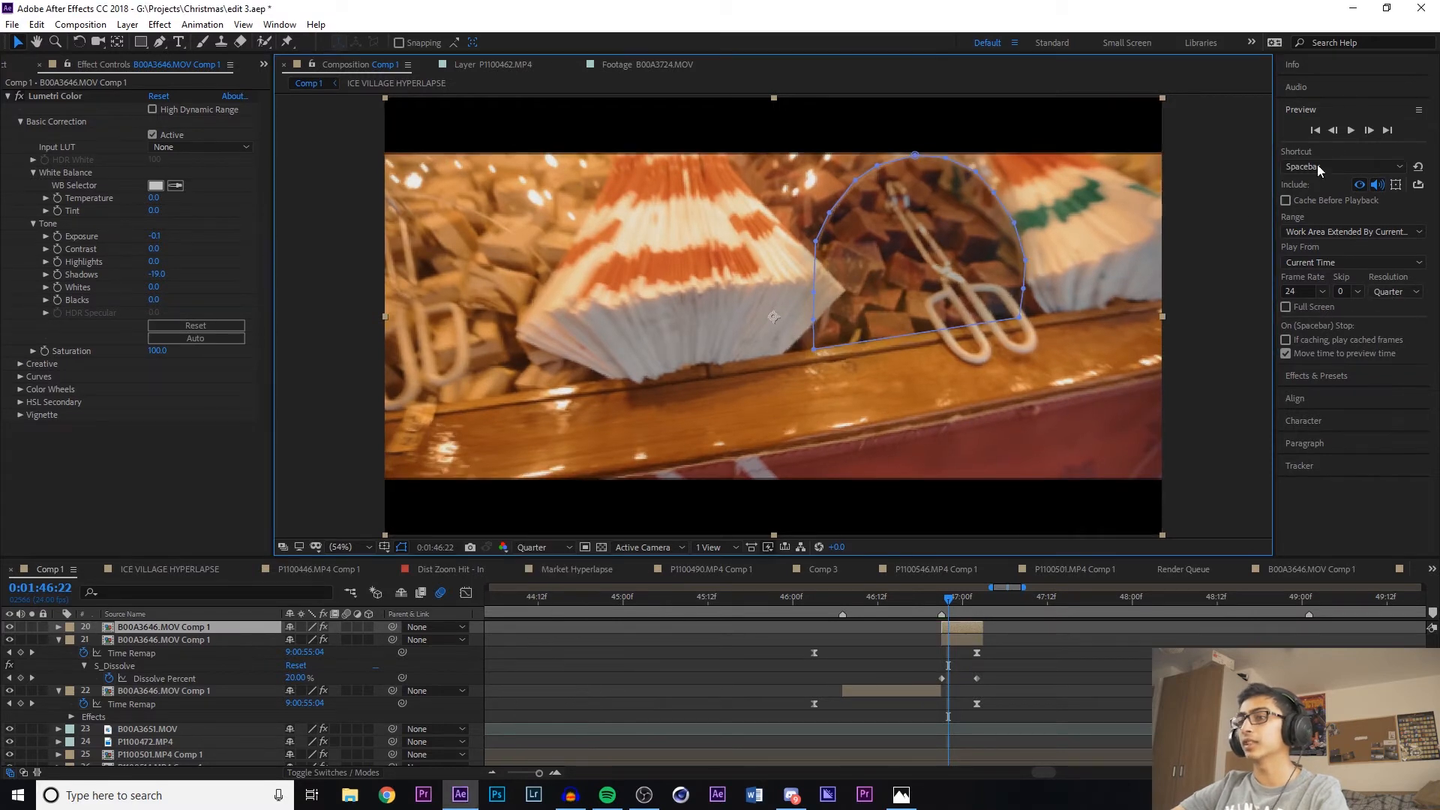
pyautogui.click(1369, 131)
pyautogui.click(1370, 131)
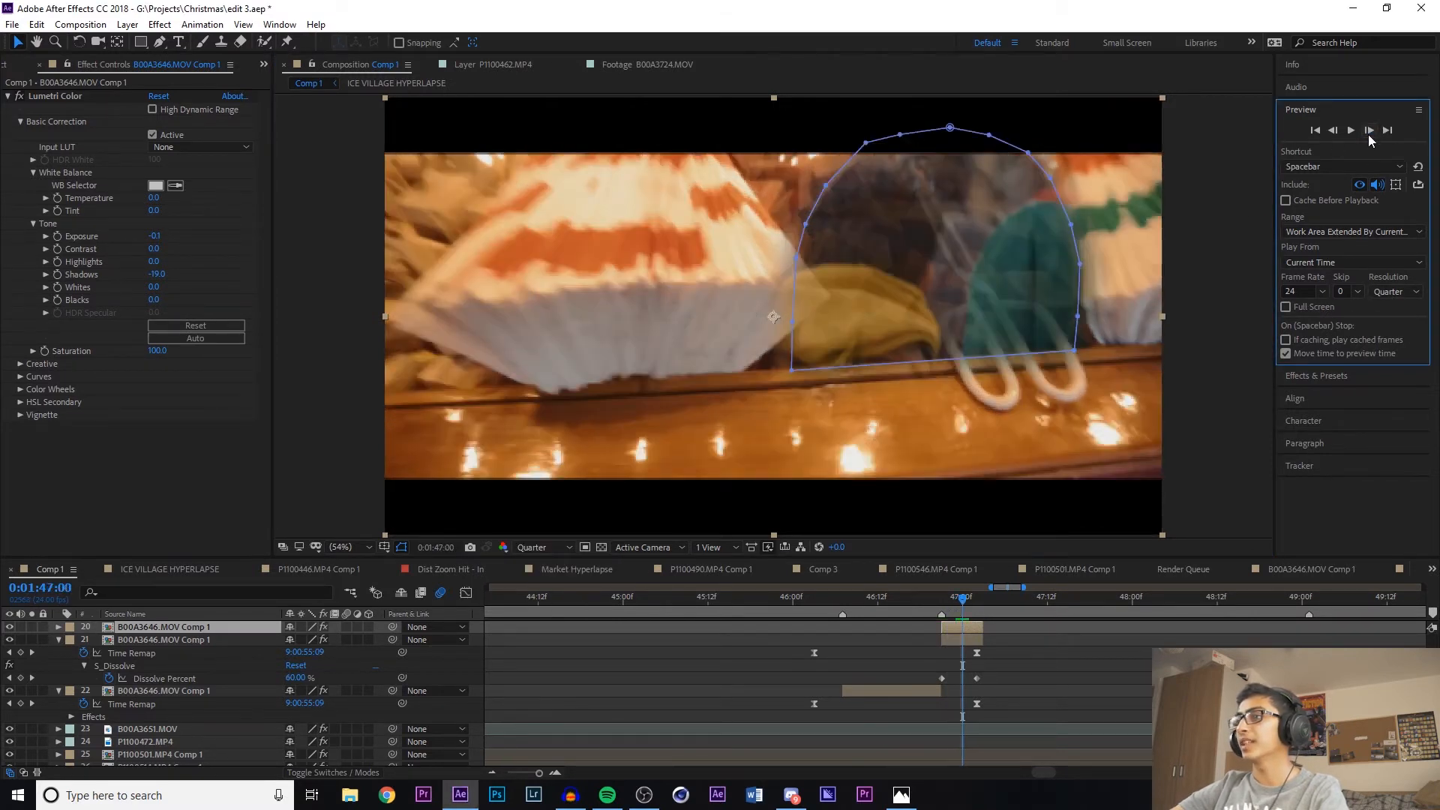
pyautogui.click(1369, 131)
pyautogui.click(1369, 131)
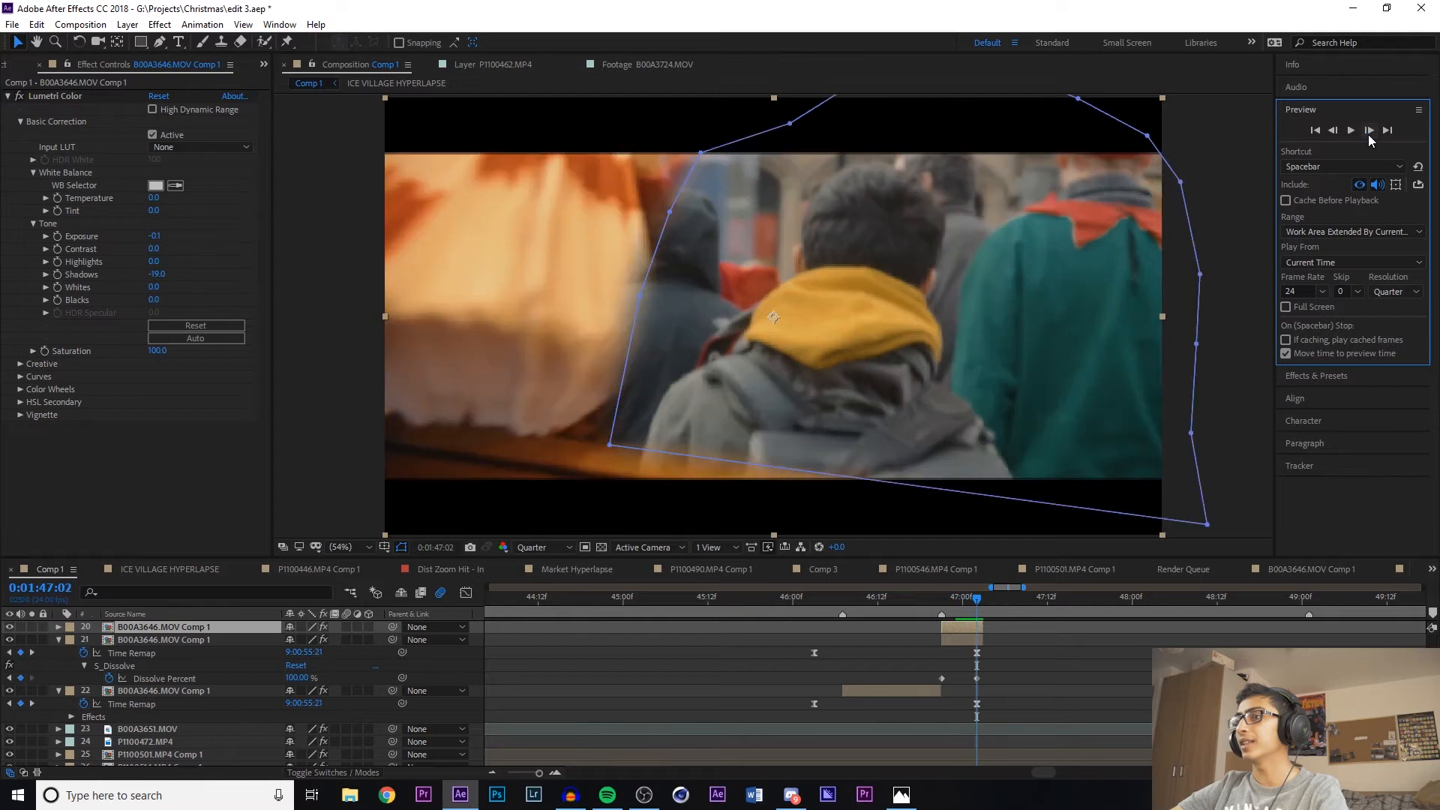
pyautogui.click(1369, 132)
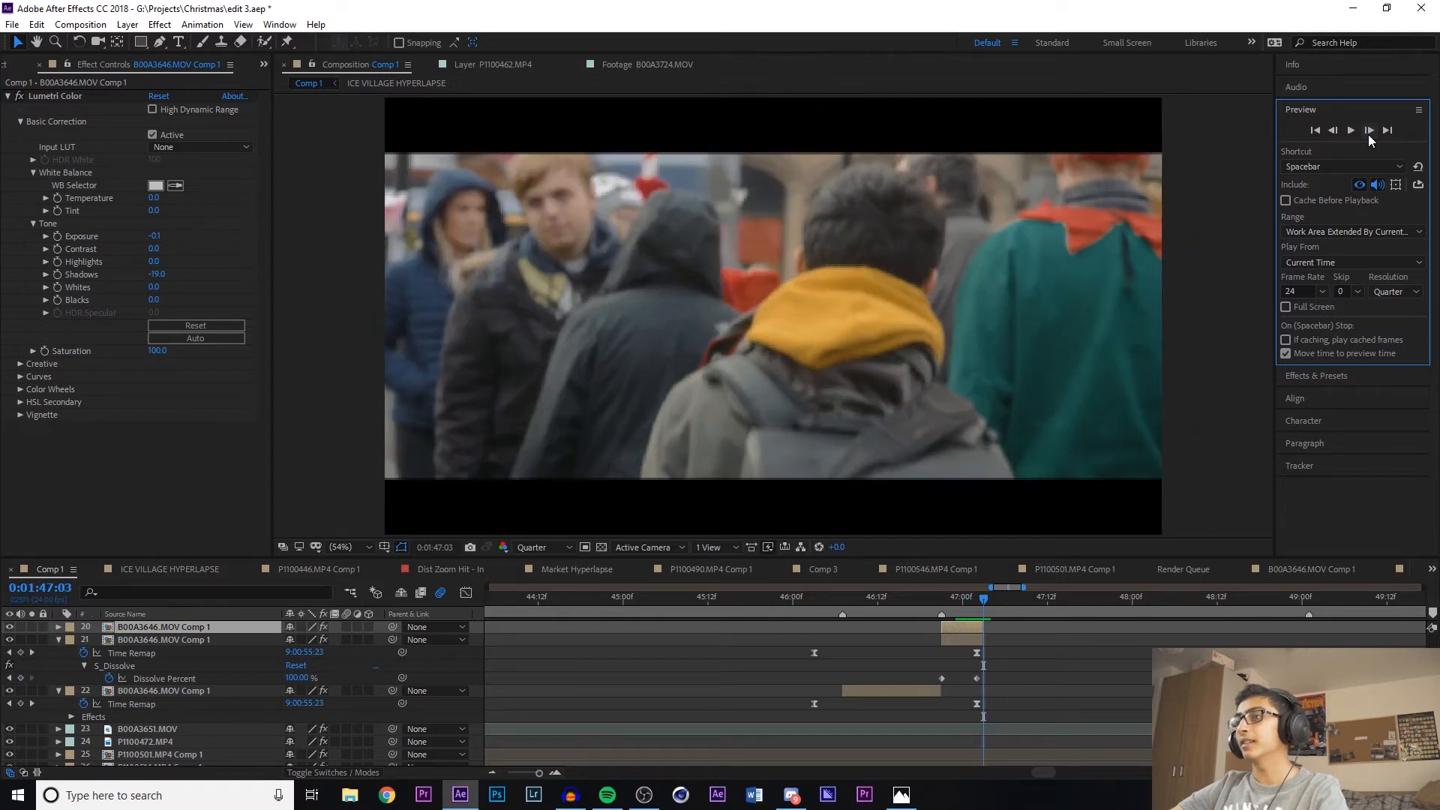
pyautogui.click(1329, 132)
# Find the crowd layer P1100490.MP4 Comp 1 beneath the masked transition, and hide and show it to check what it reveals
pyautogui.scroll(-1, 970, 691)
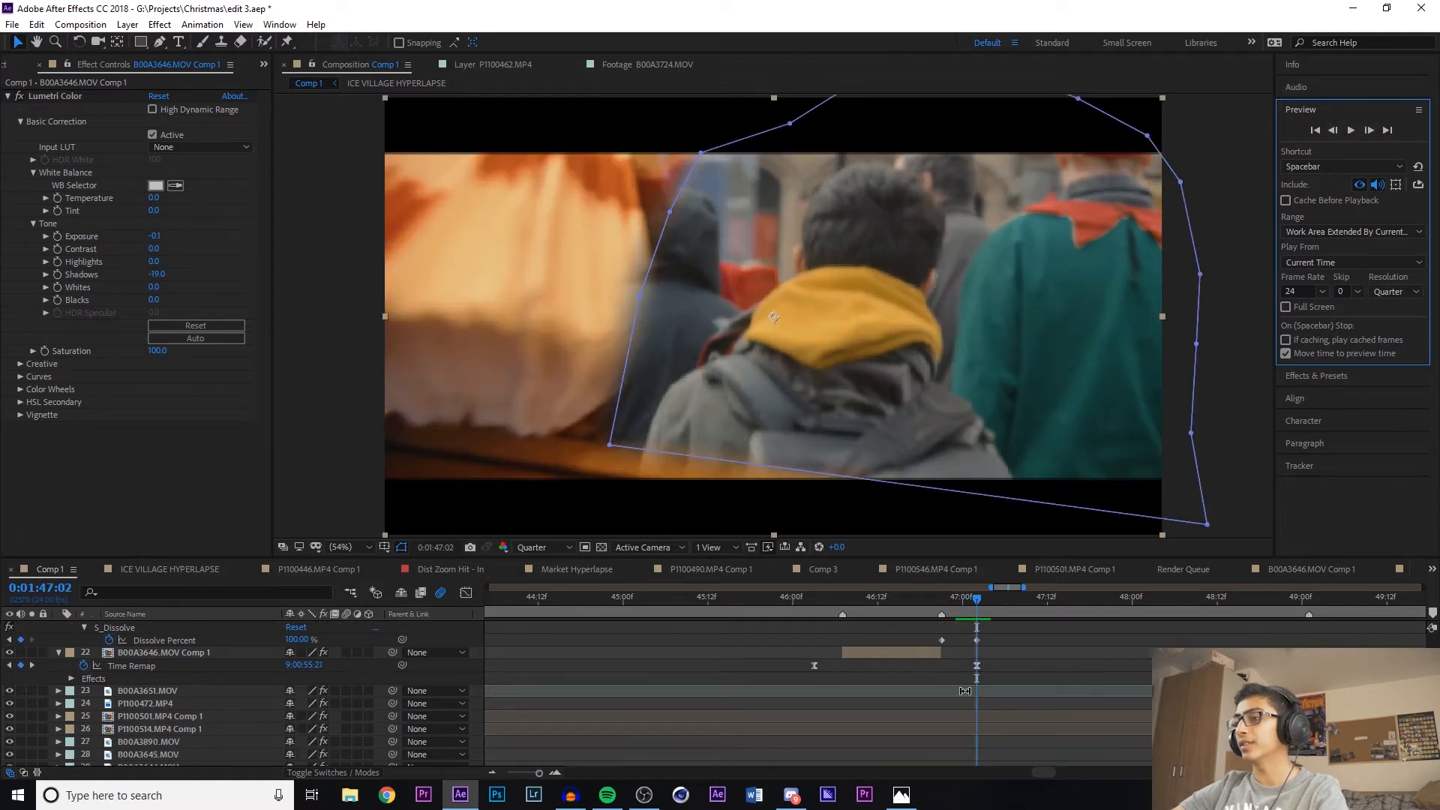
pyautogui.scroll(-2, 966, 691)
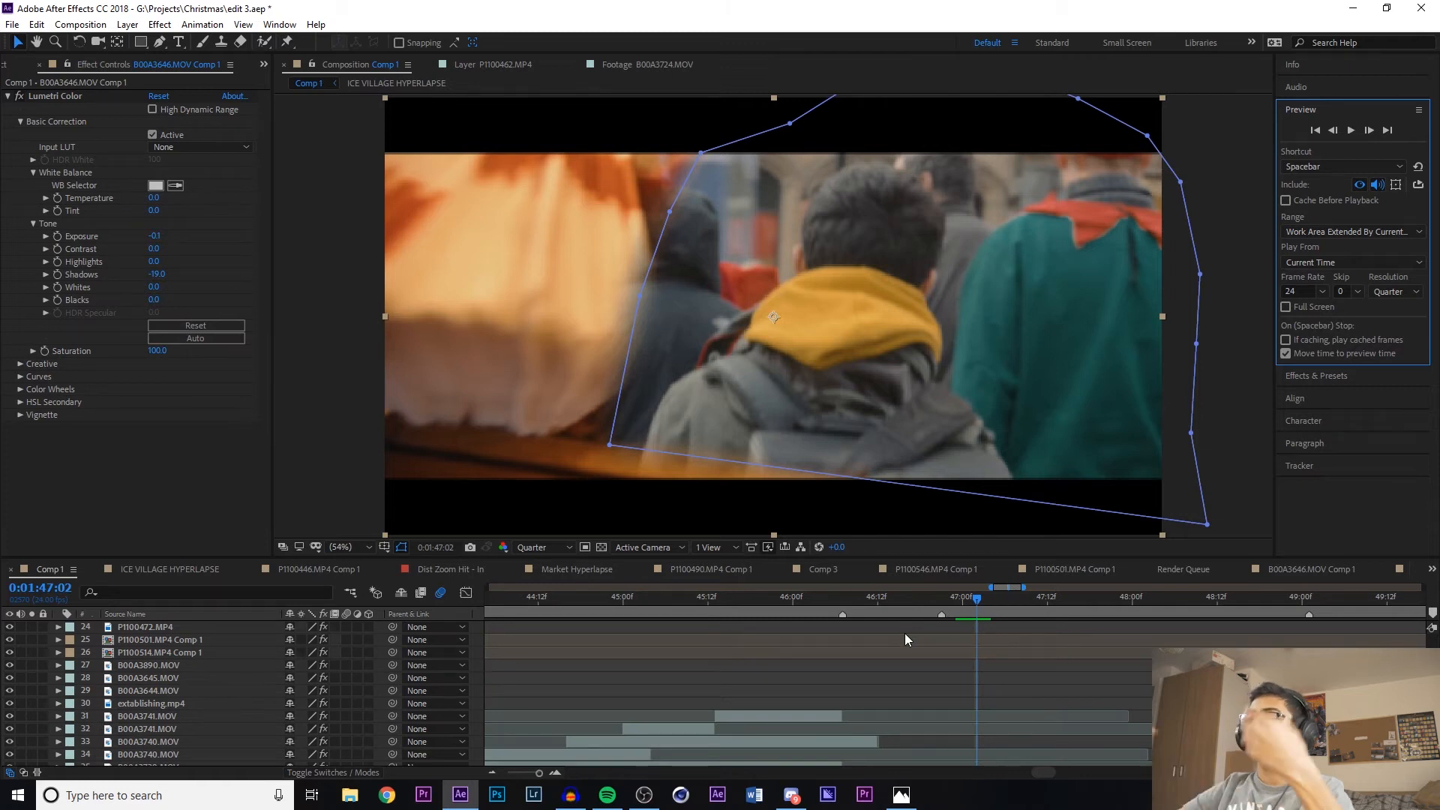
pyautogui.scroll(3, 921, 629)
pyautogui.click(961, 717)
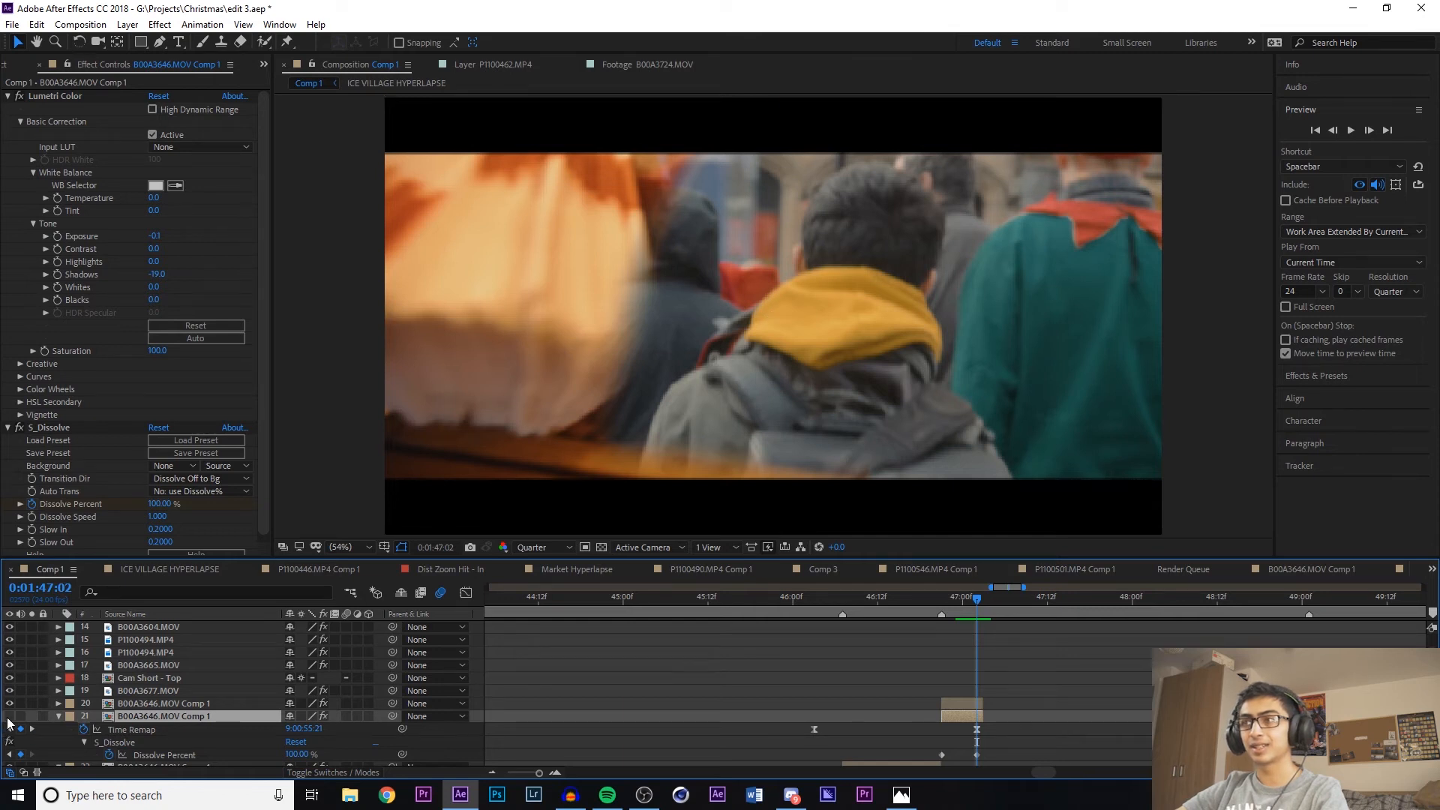
pyautogui.scroll(-12, 836, 719)
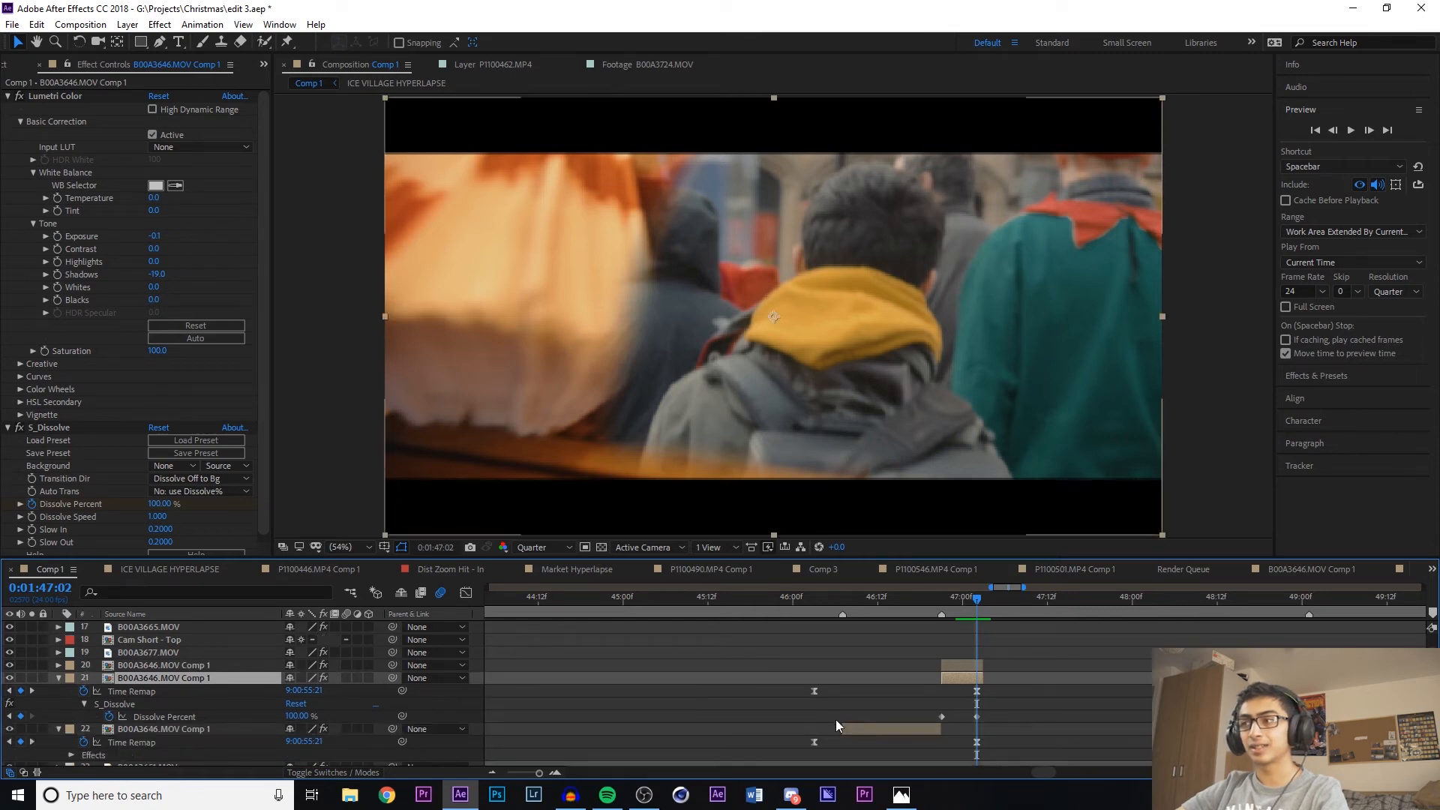
pyautogui.scroll(-6, 999, 722)
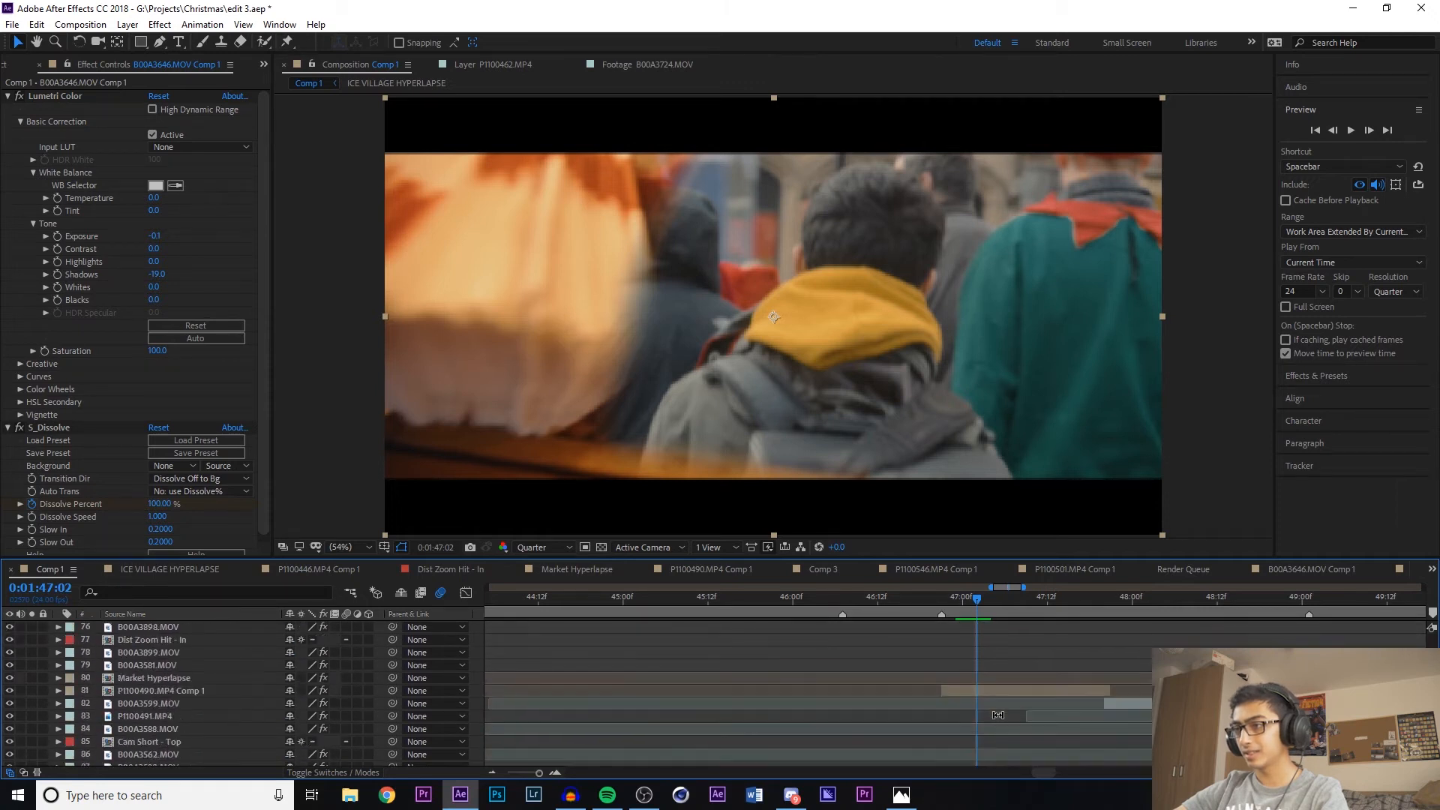
pyautogui.click(356, 691)
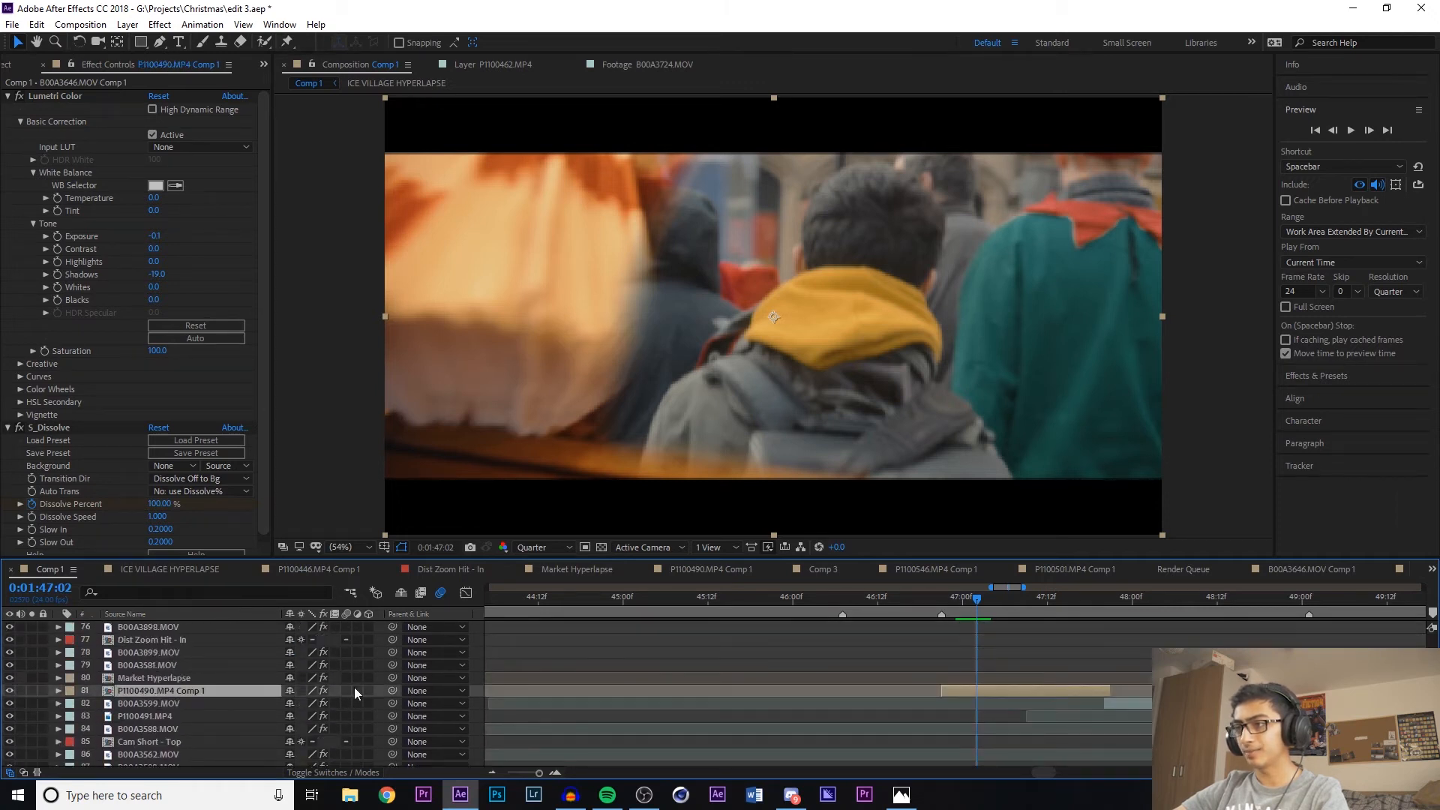
pyautogui.click(10, 690)
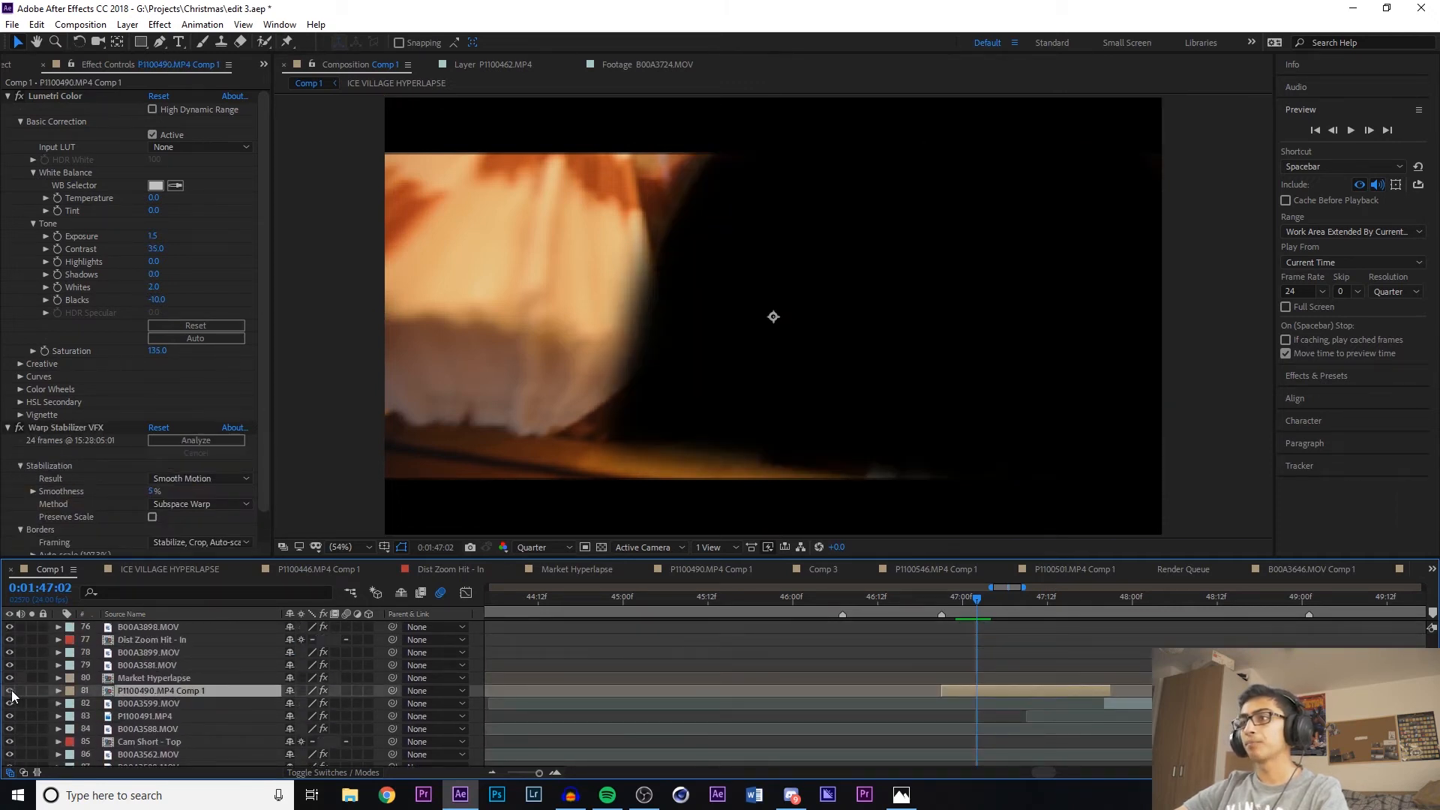
pyautogui.click(10, 691)
# Reselect masked layer 20, B00A3646.MOV Comp 1, step through the mask frames around 0:01:47:01, and play the transition from 0:01:46:18
pyautogui.scroll(7, 757, 650)
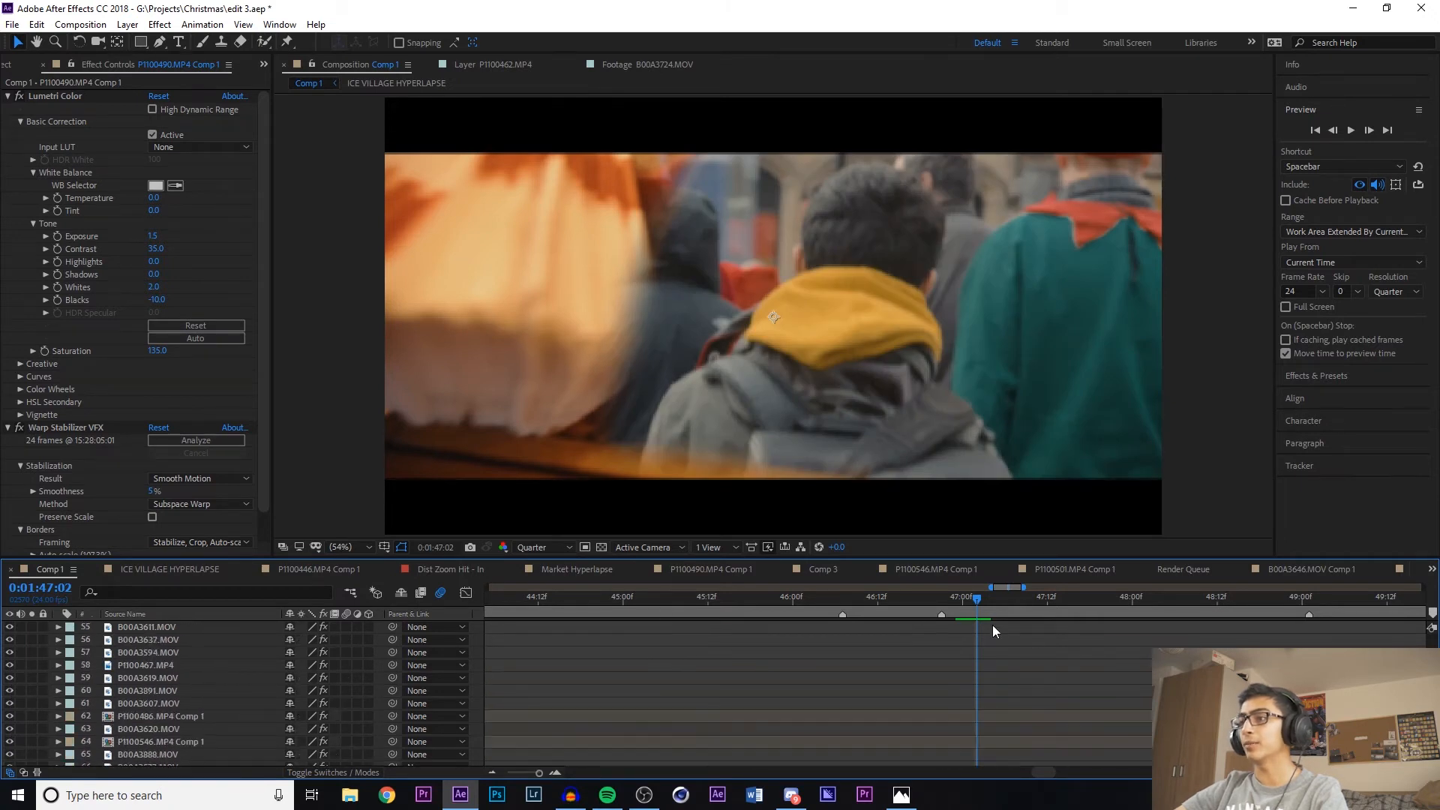
pyautogui.scroll(9, 986, 701)
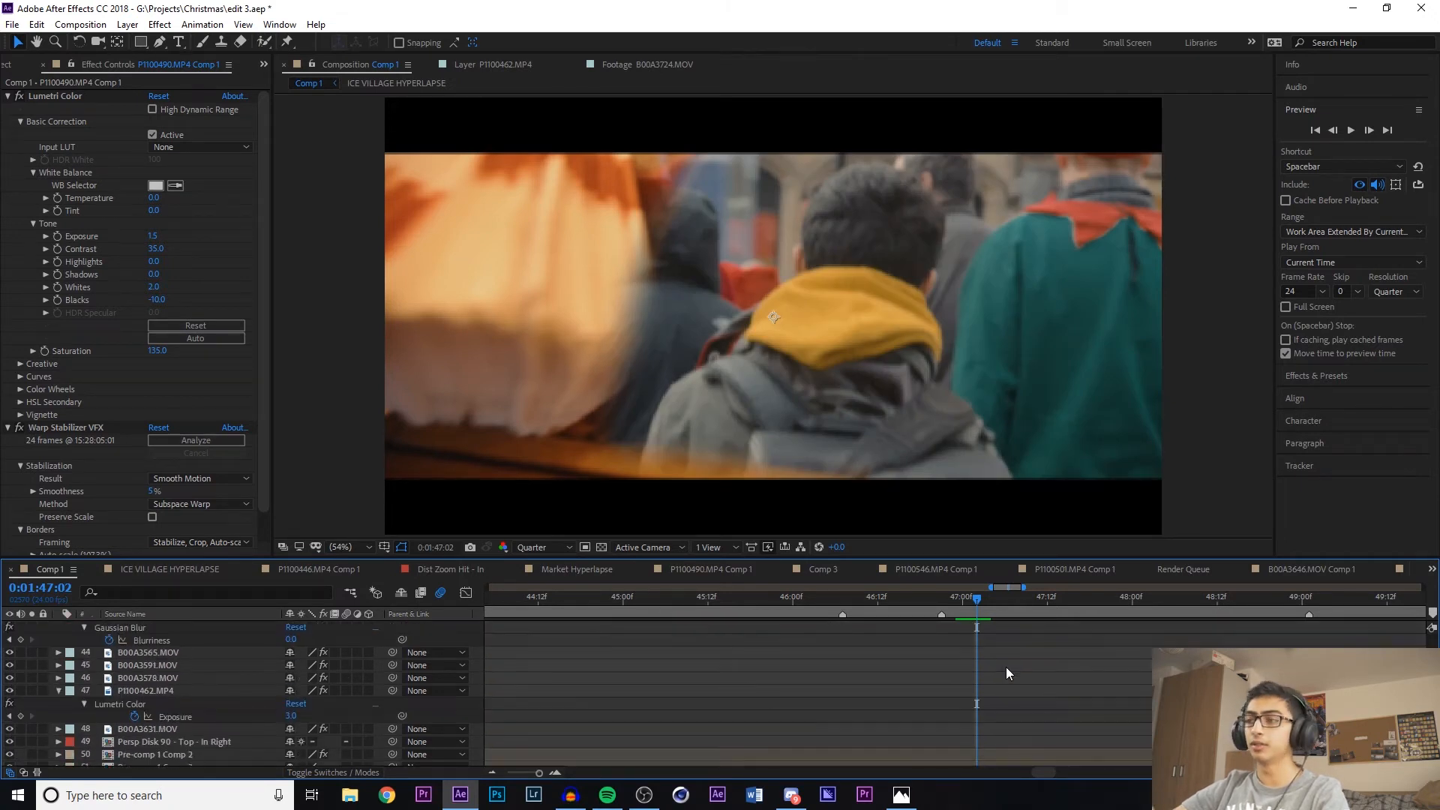
pyautogui.scroll(5, 990, 654)
pyautogui.click(956, 667)
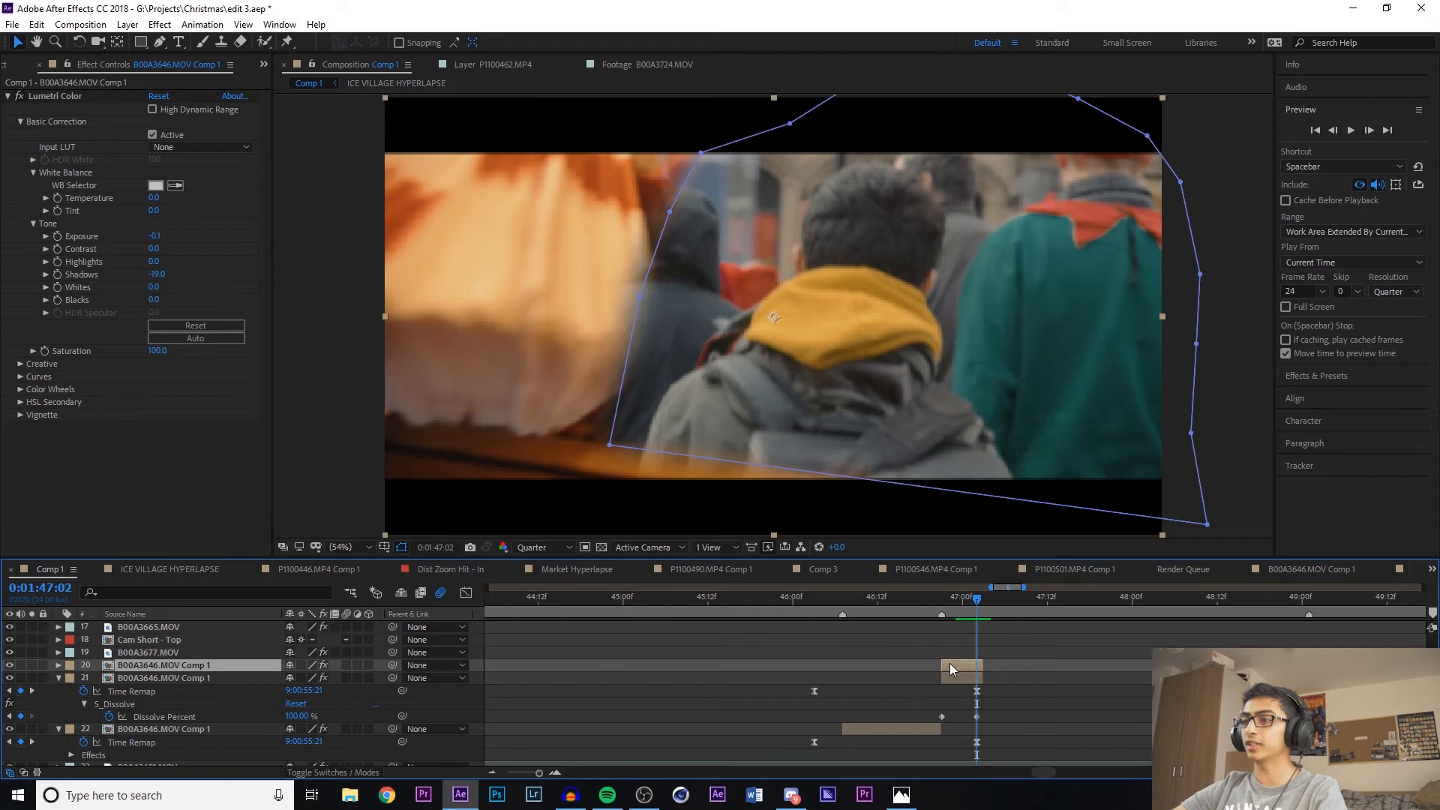
pyautogui.click(1375, 131)
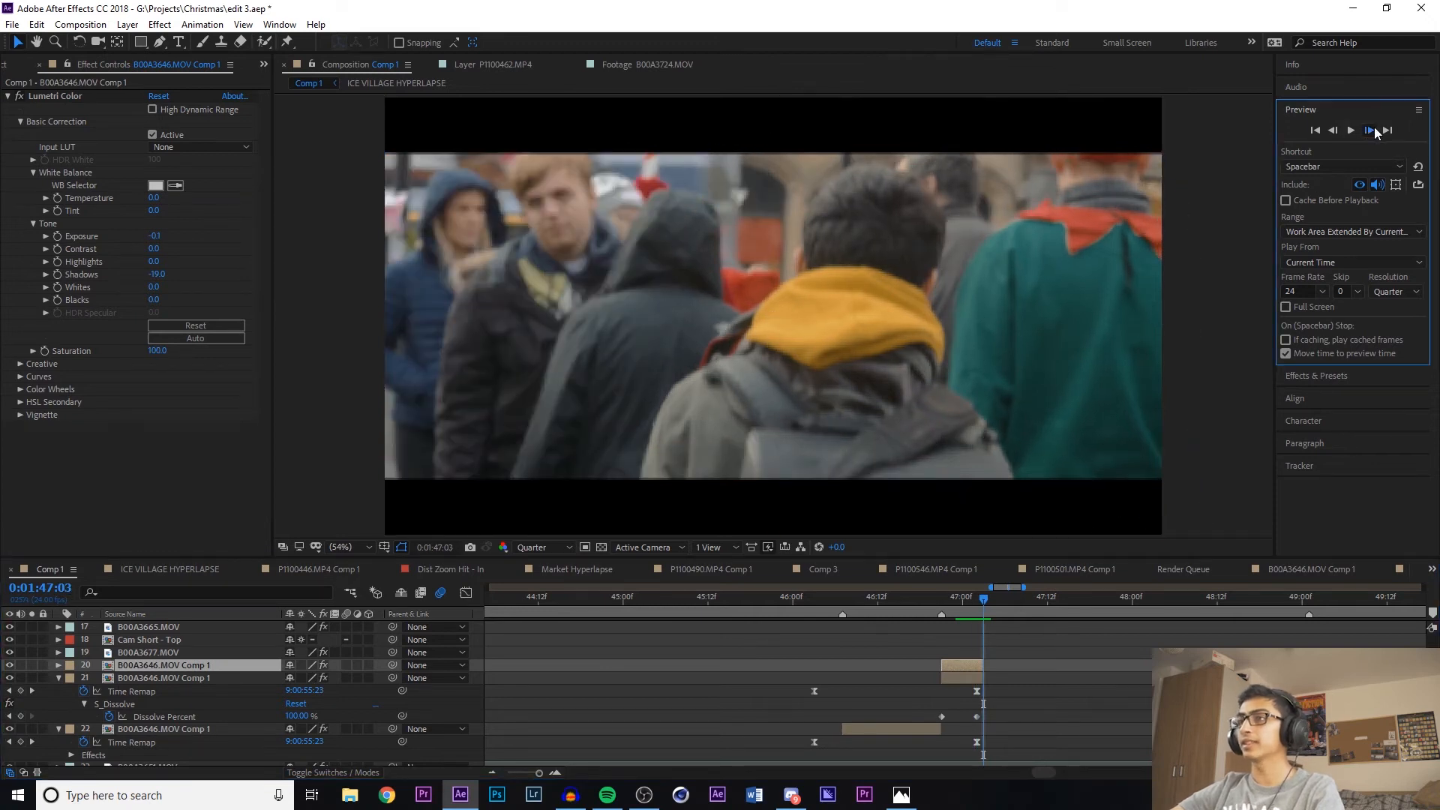
pyautogui.click(1375, 131)
pyautogui.click(1334, 130)
pyautogui.click(1334, 130)
pyautogui.click(1334, 131)
pyautogui.click(1333, 131)
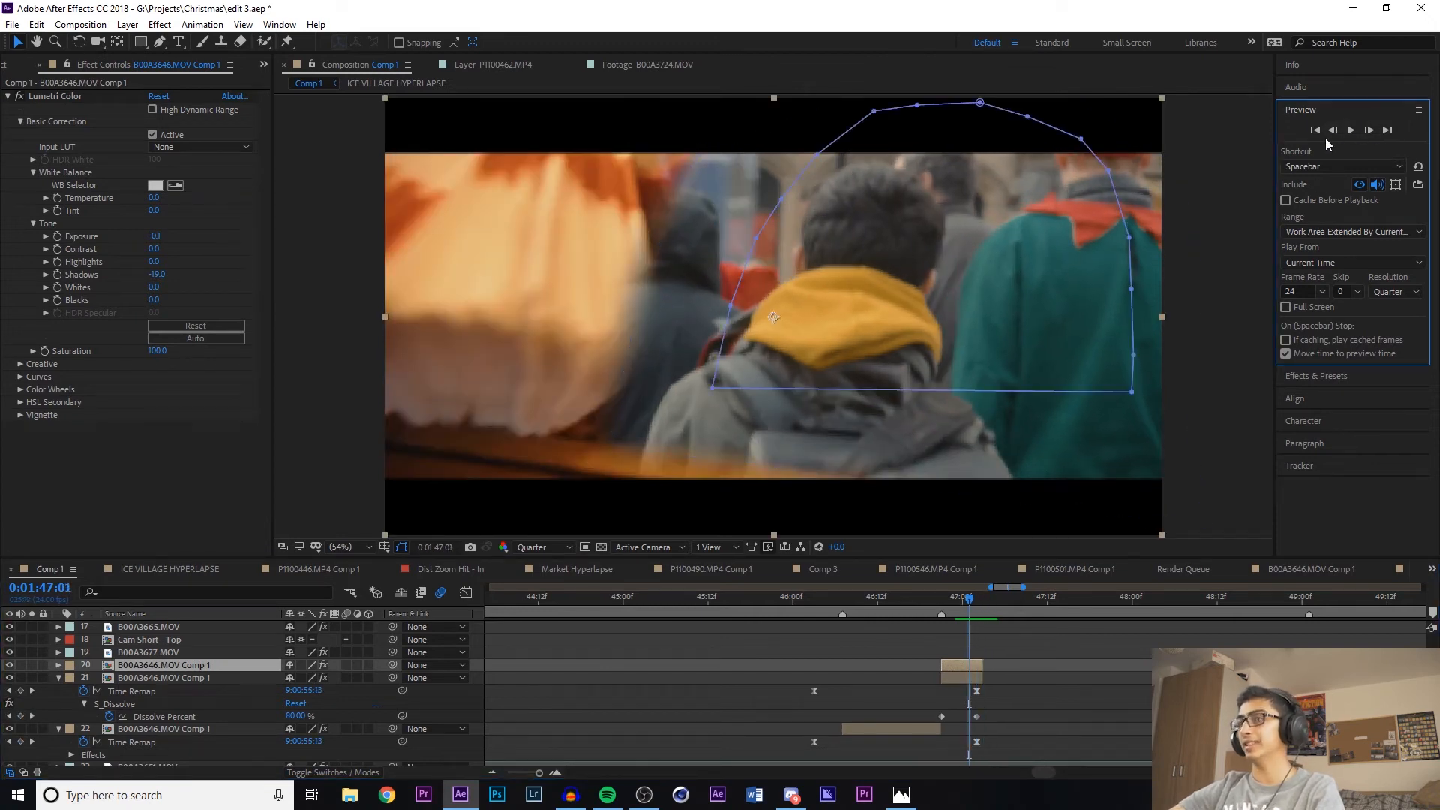
pyautogui.moveTo(951, 603); pyautogui.dragTo(917, 605)
pyautogui.press('space')
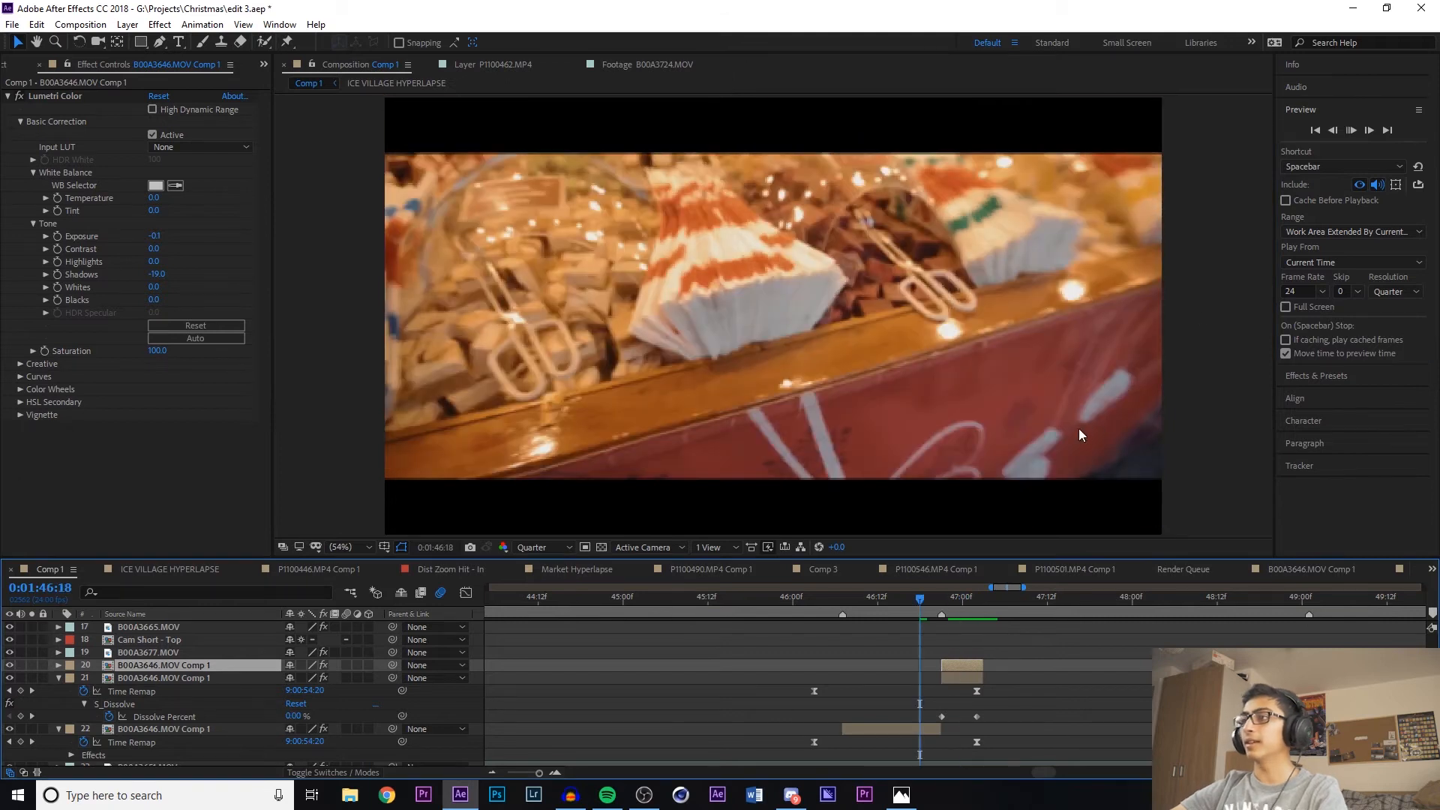
# Play the masked sweets-to-crowd transition through to the Santa and elves shot, then replay it from just before the mask
pyautogui.press('space')
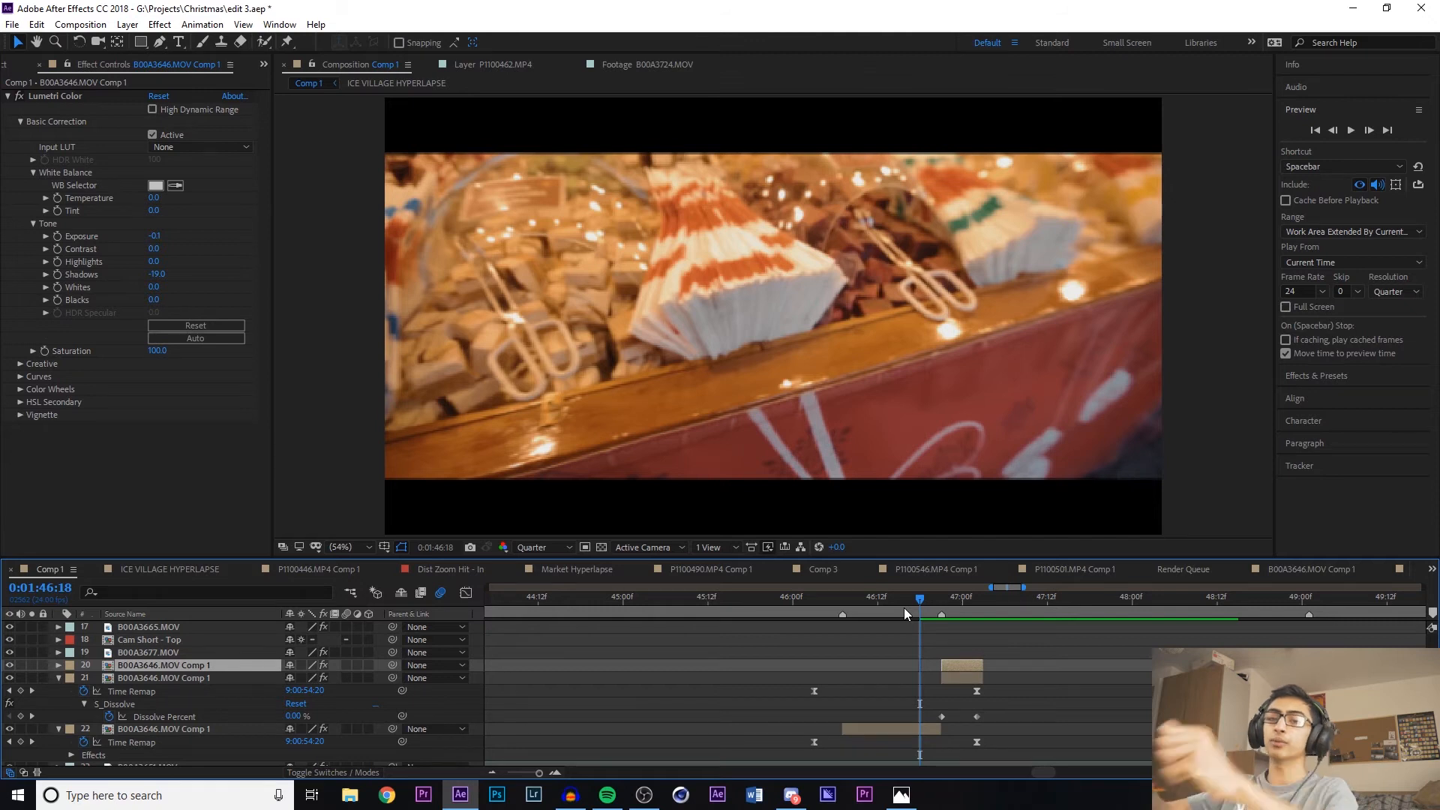
pyautogui.press('space')
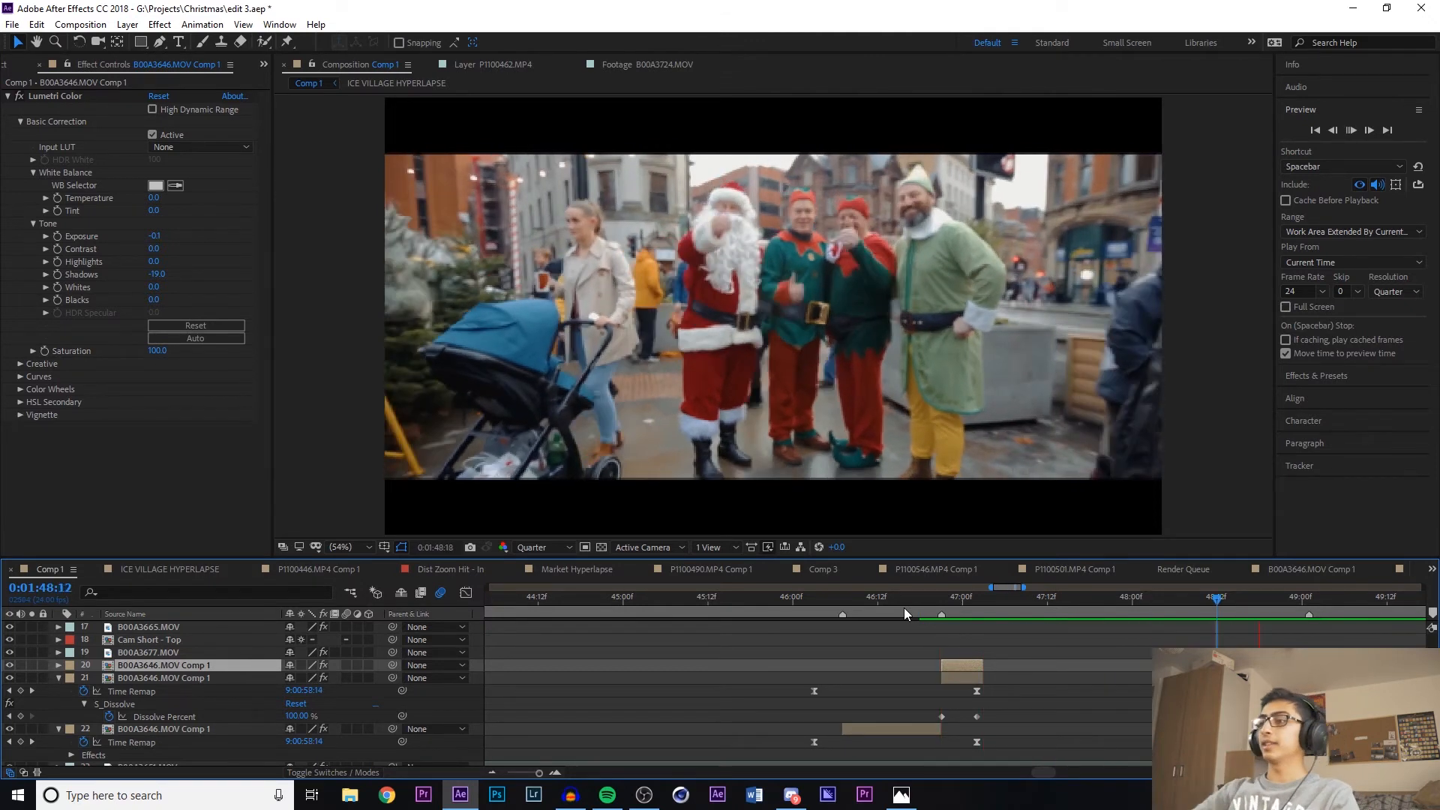
pyautogui.click(904, 609)
pyautogui.press('space')
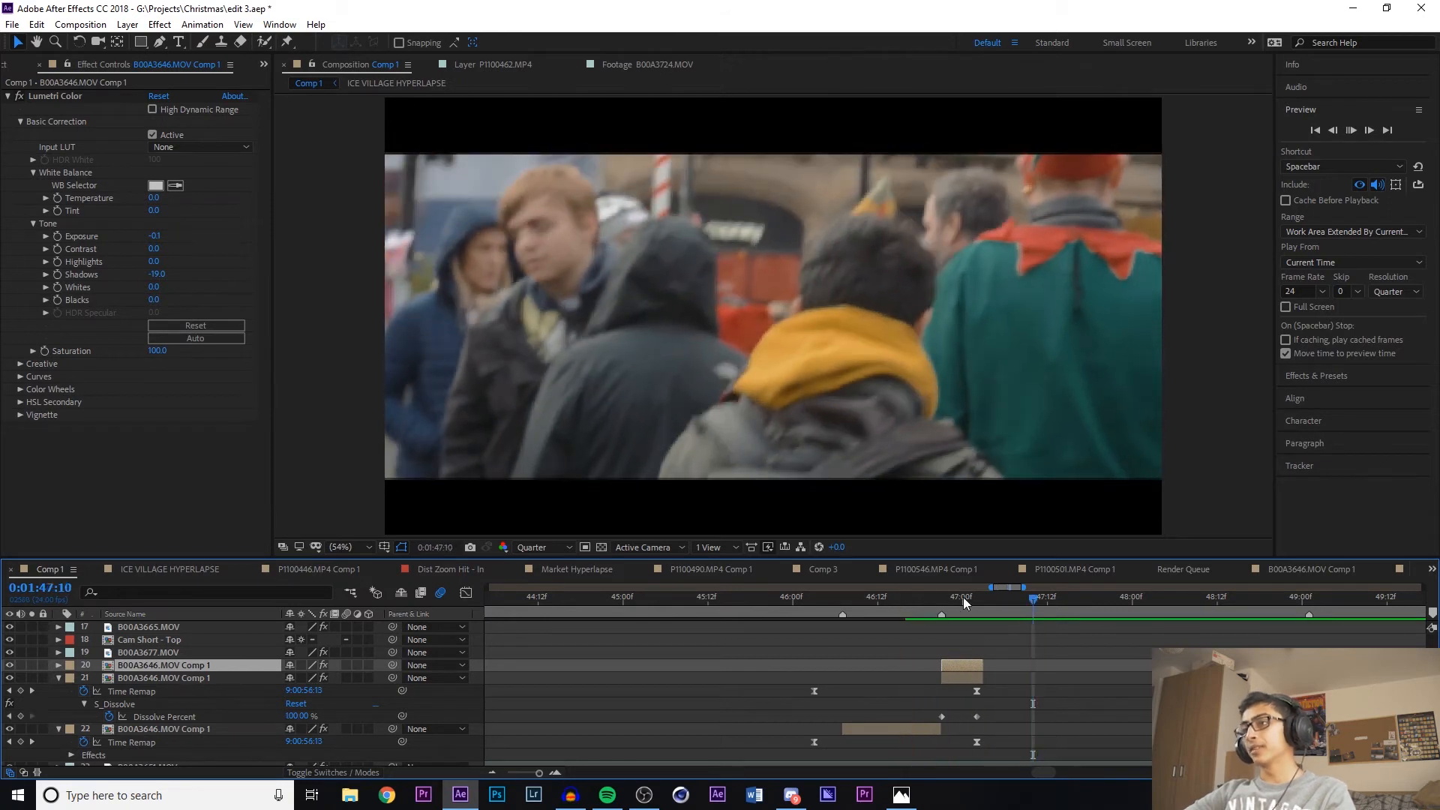
# Scrub repeatedly between the crowd shot around 0:01:47:05 and the Santa and elves shot up to 0:01:48:00 to compare them
pyautogui.click(964, 600)
pyautogui.moveTo(966, 604); pyautogui.dragTo(1128, 622)
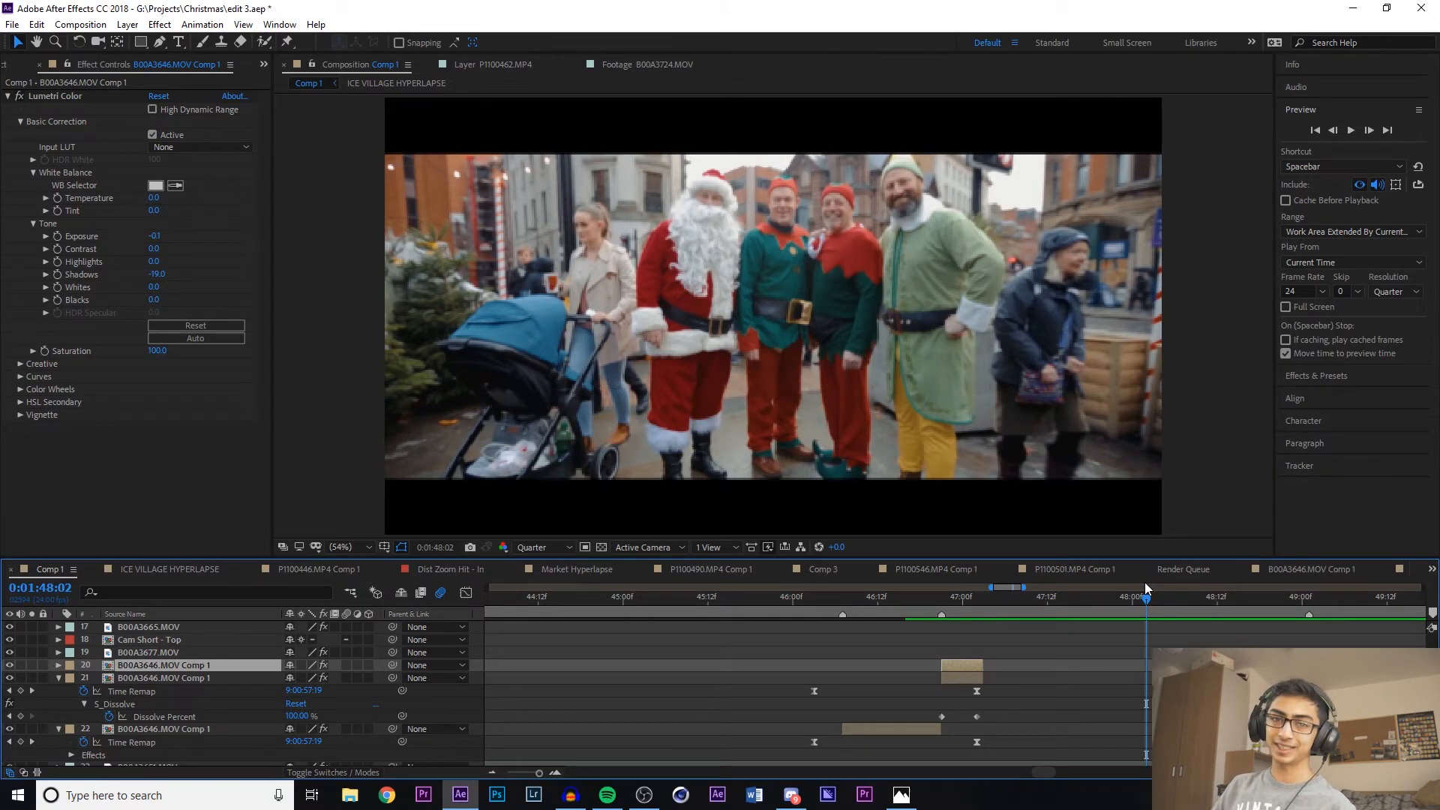
pyautogui.moveTo(1145, 582); pyautogui.dragTo(1121, 632)
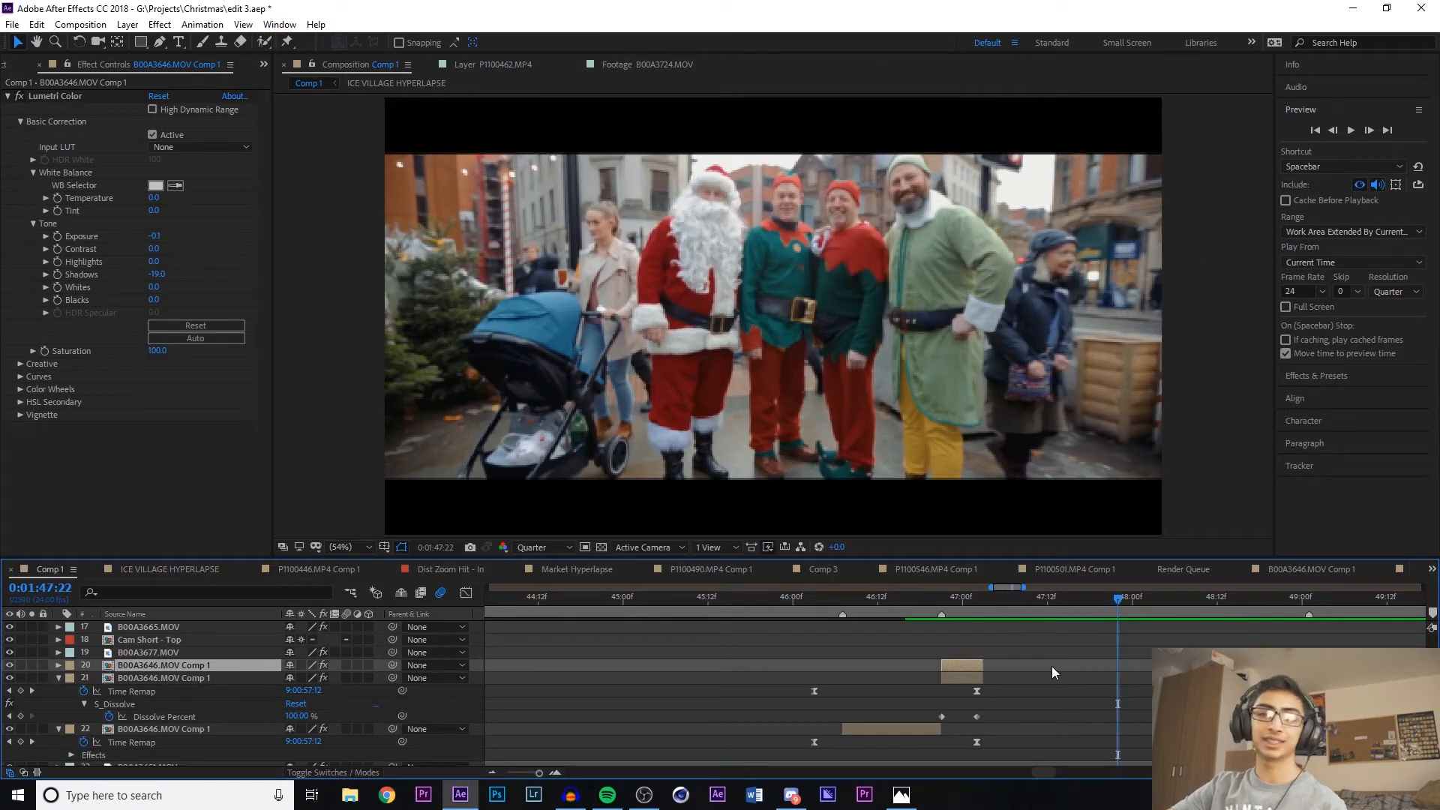
pyautogui.moveTo(959, 605); pyautogui.dragTo(996, 608)
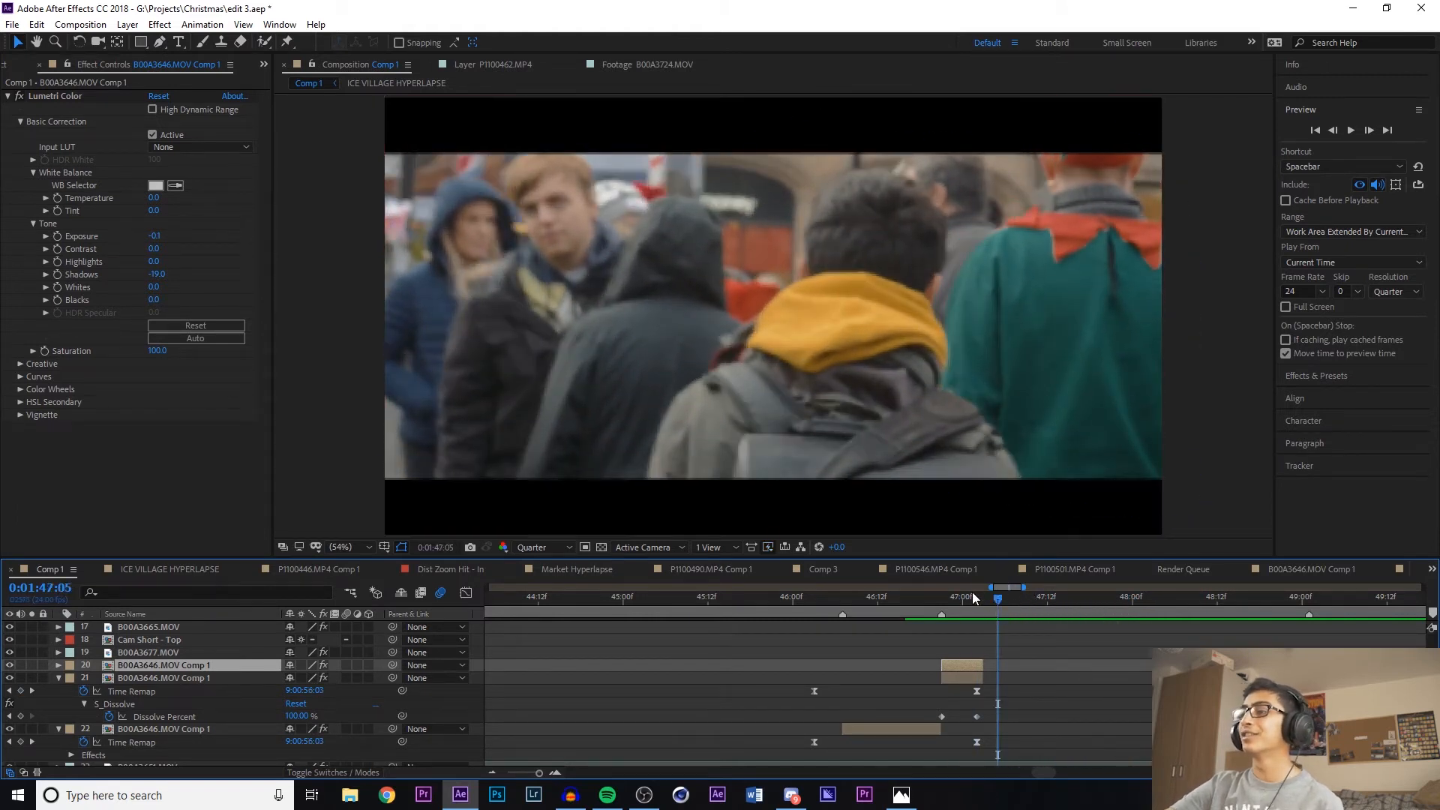
pyautogui.moveTo(993, 601); pyautogui.dragTo(1124, 620)
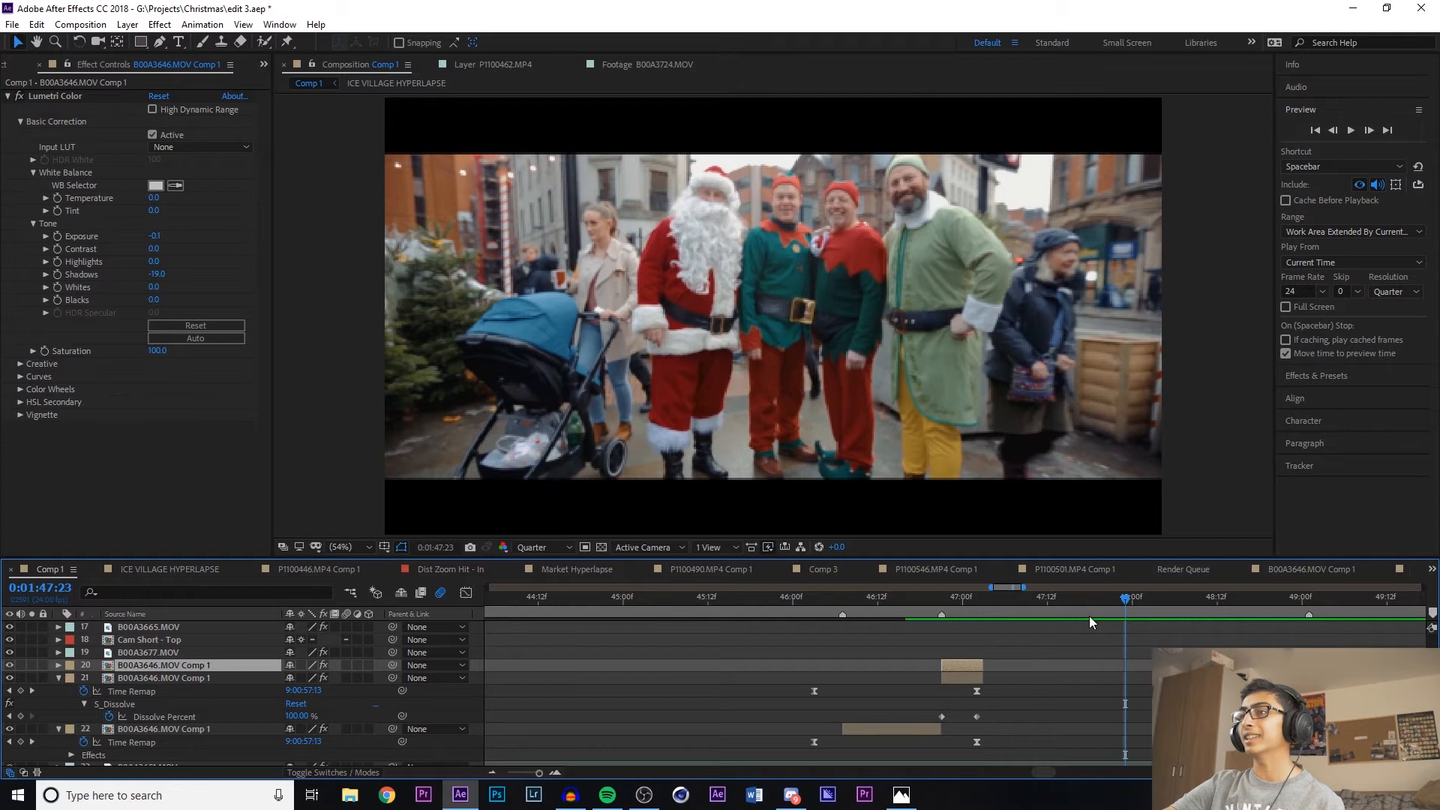
pyautogui.click(1113, 604)
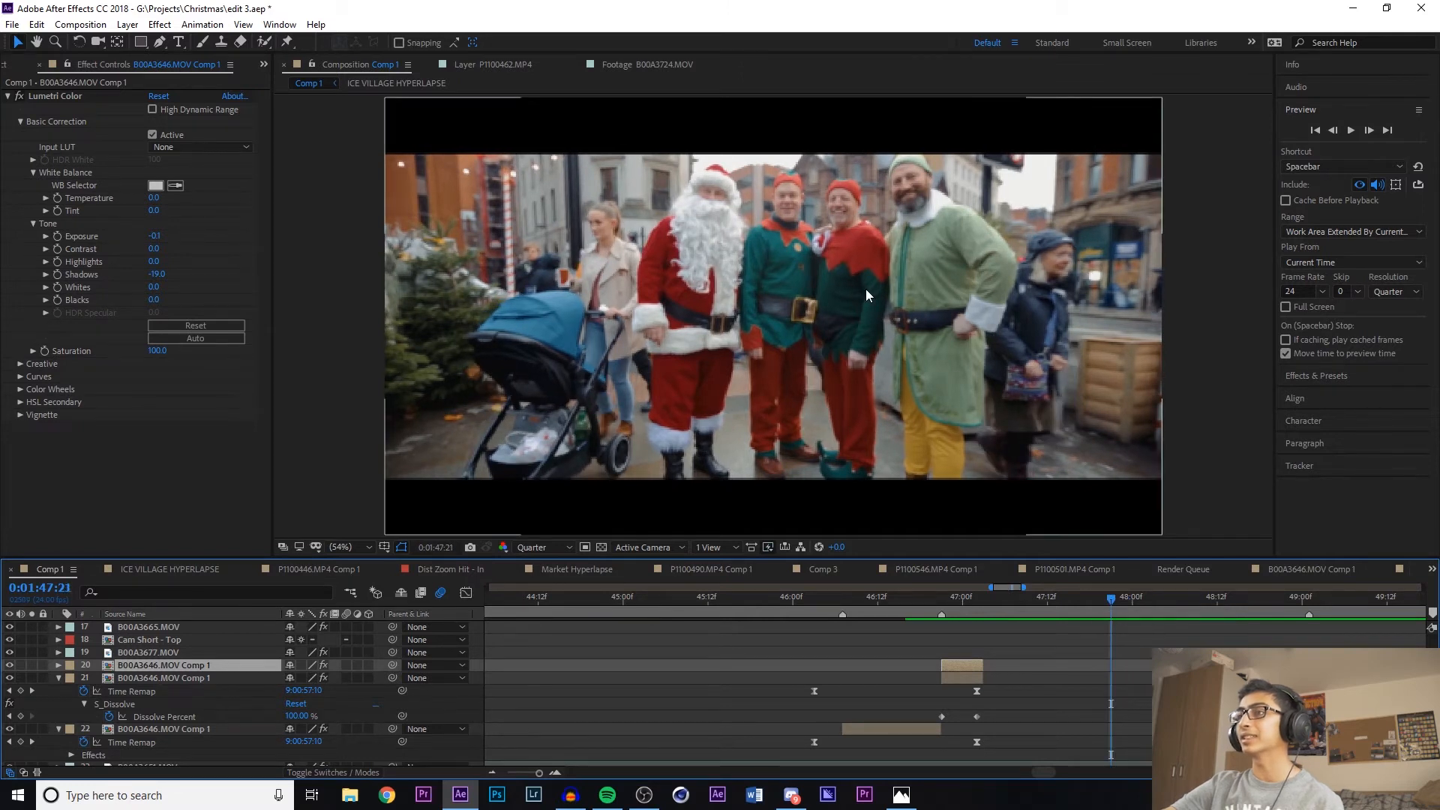
pyautogui.moveTo(1083, 602); pyautogui.dragTo(1132, 610)
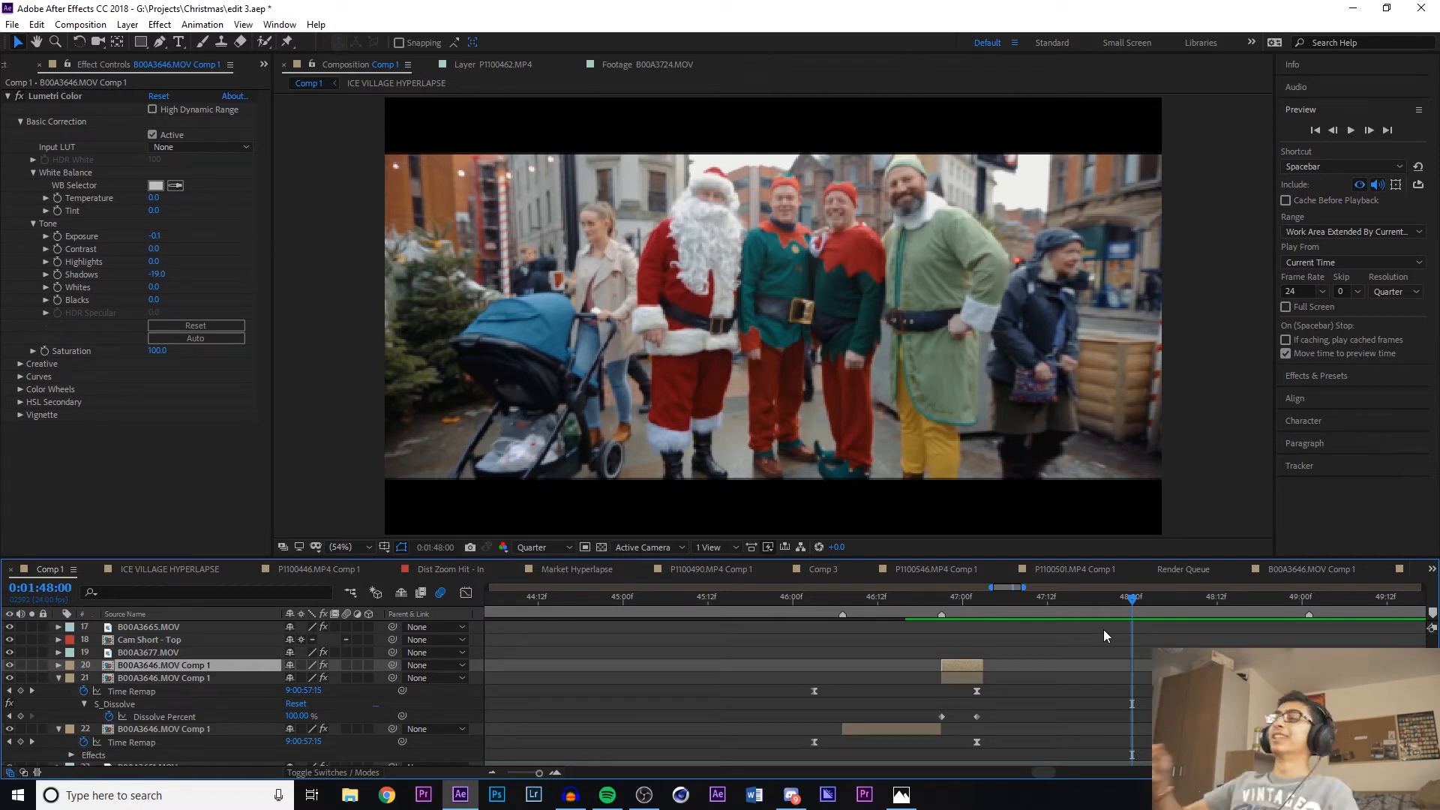
# Play the Santa and elves shot from 0:01:48:00, and replay it from 0:01:47:23 into the wrapped sweets shot
pyautogui.press('space')
pyautogui.press('space')
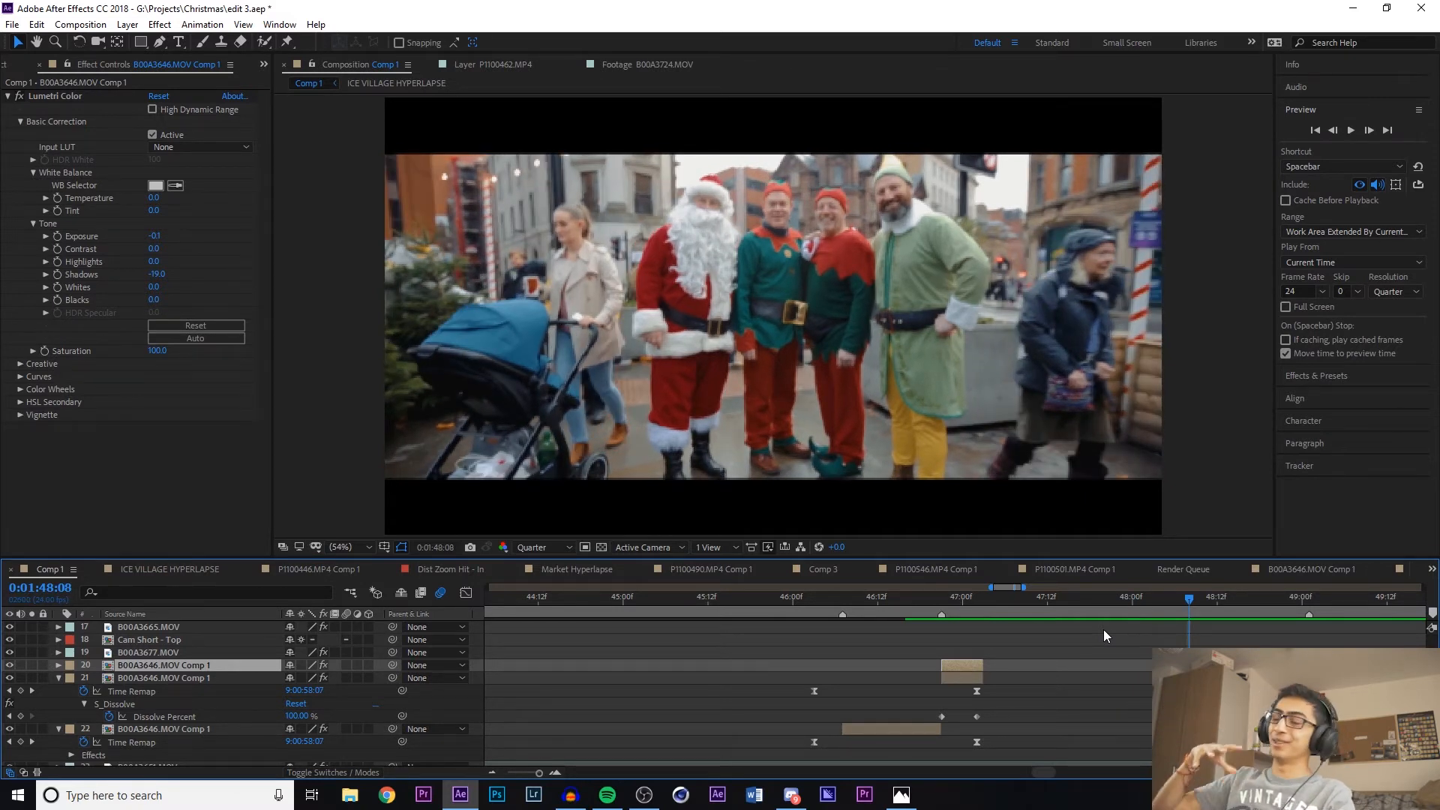
pyautogui.press('space')
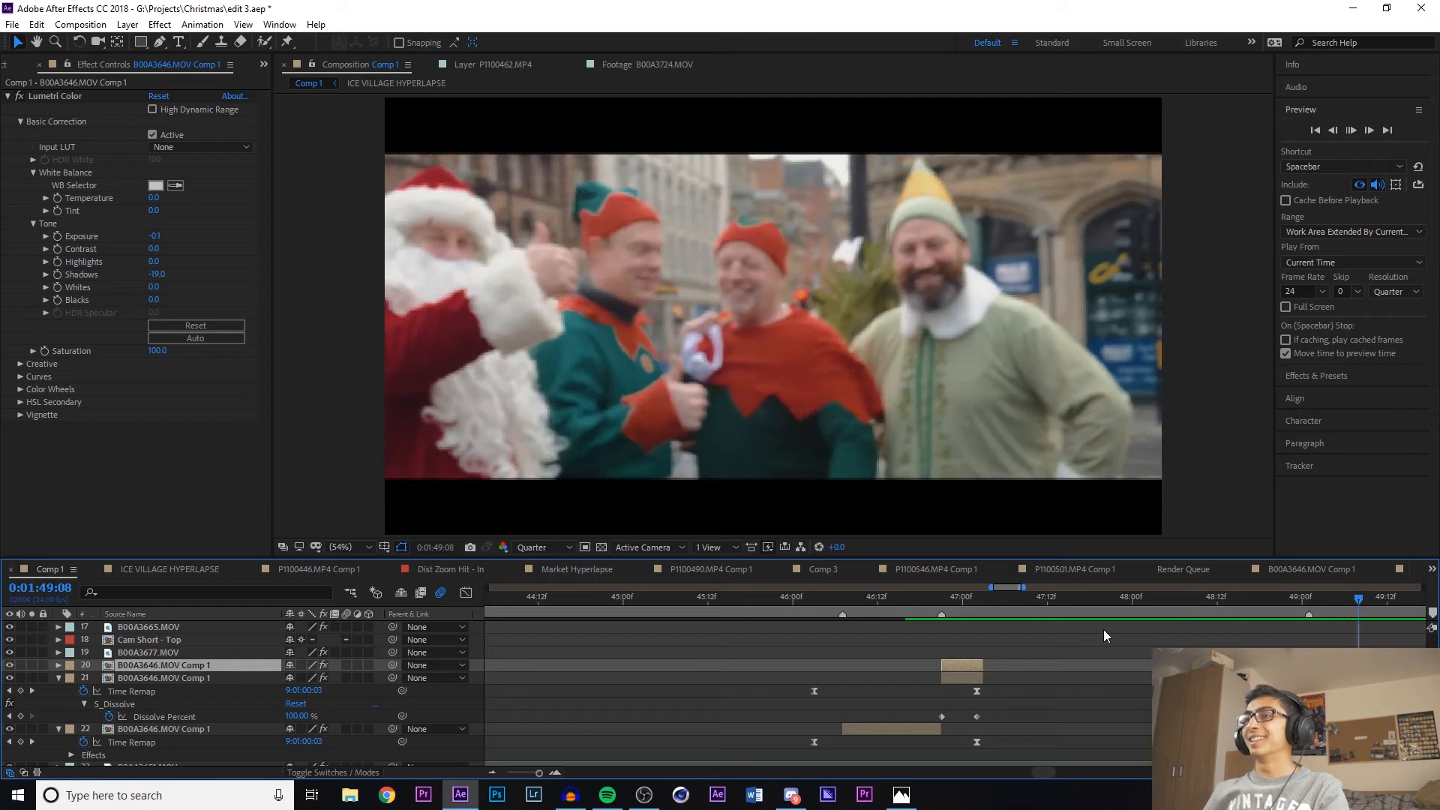
pyautogui.click(1123, 604)
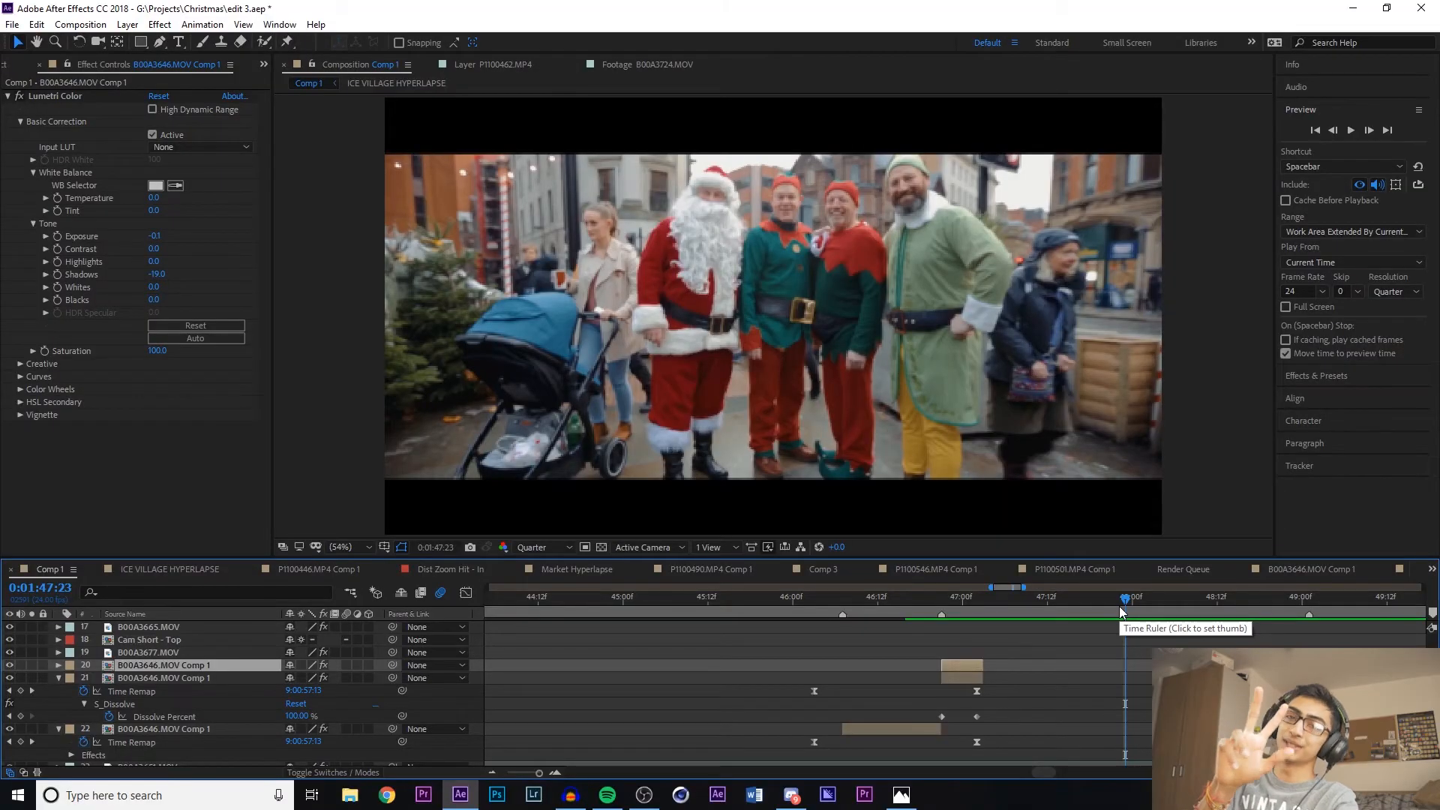
pyautogui.press('space')
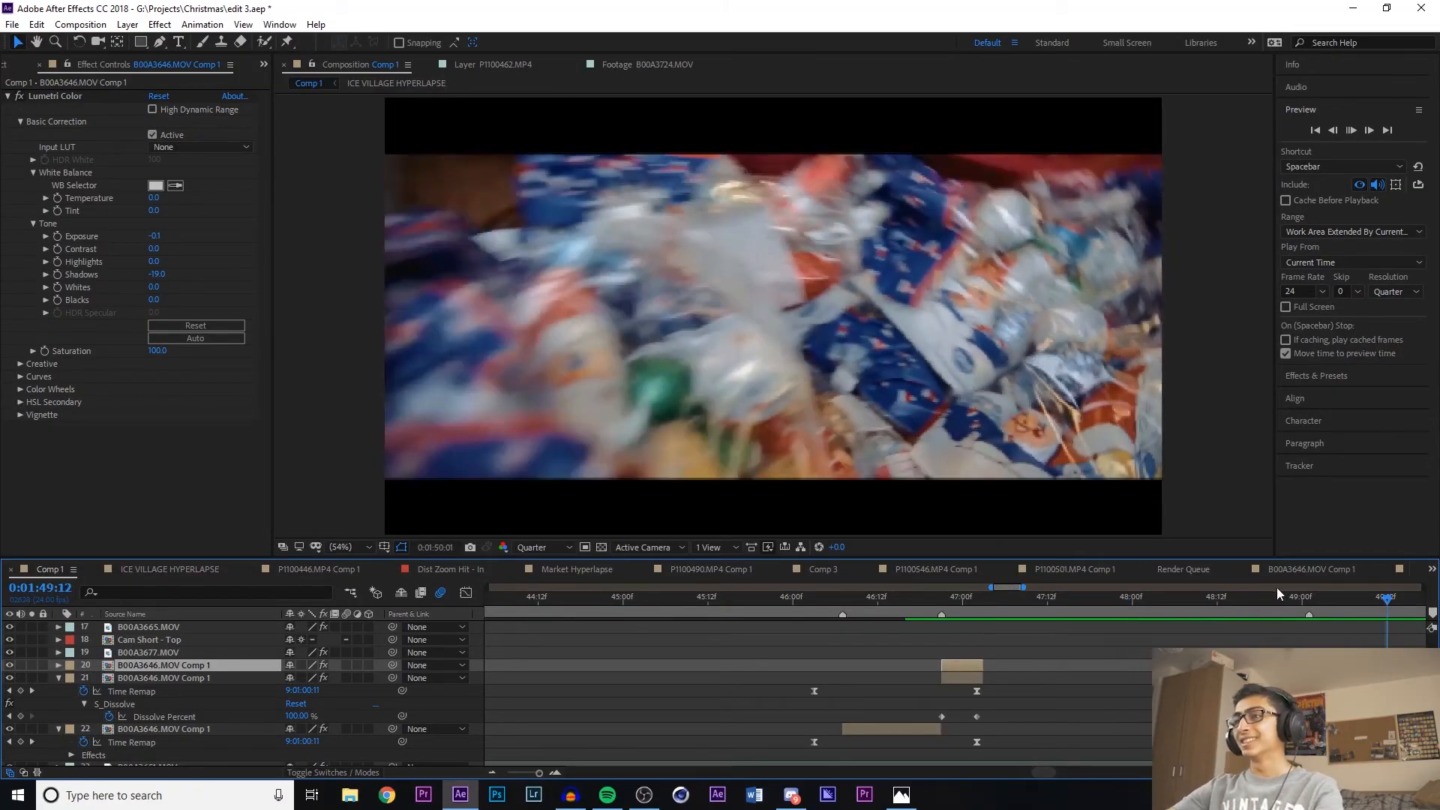
pyautogui.press('space')
# Scrub through the cut from the Santa close-up to the wrapped sweets, ending at 0:01:50:06
pyautogui.moveTo(984, 598); pyautogui.dragTo(770, 610)
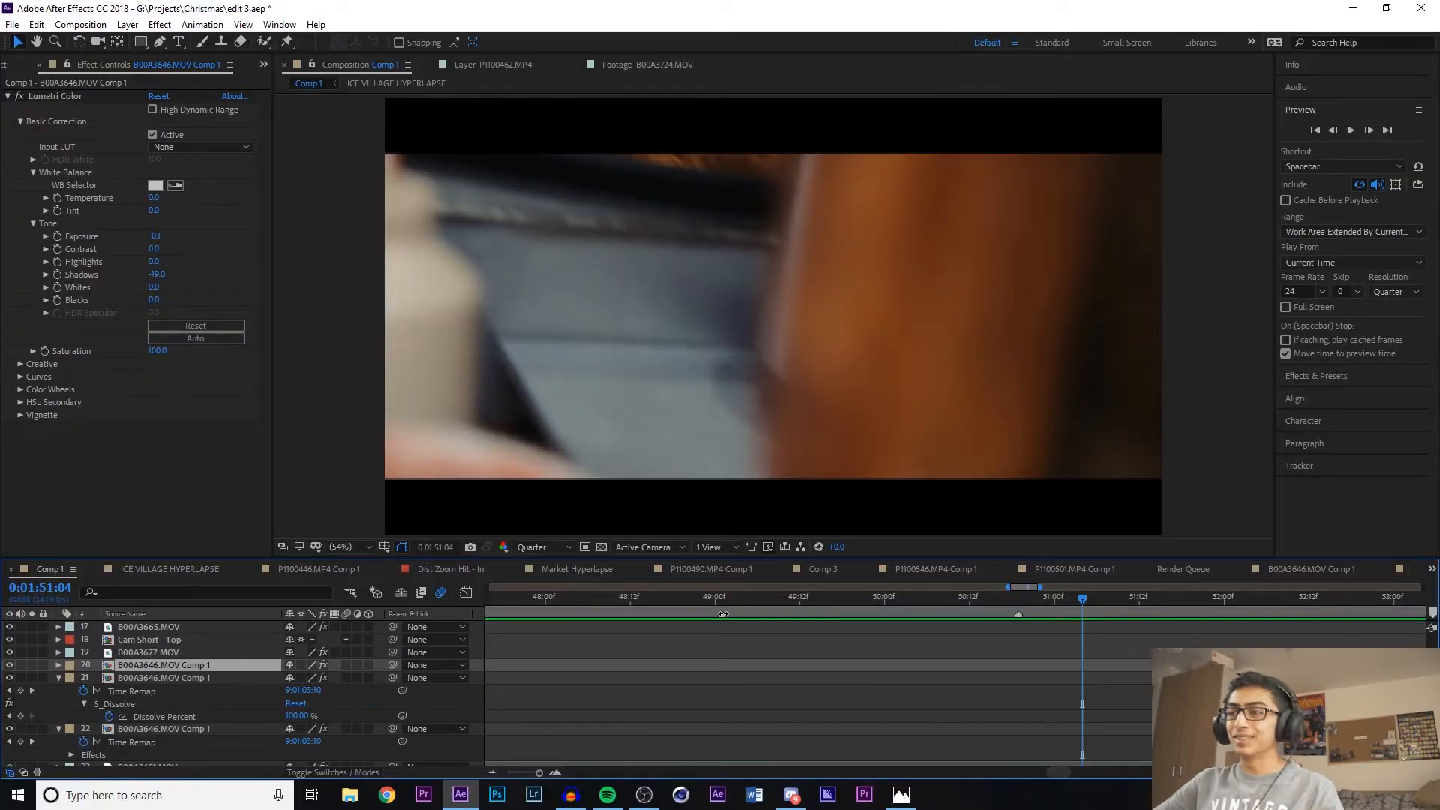
pyautogui.moveTo(759, 604); pyautogui.dragTo(980, 598)
pyautogui.press('space')
pyautogui.click(789, 597)
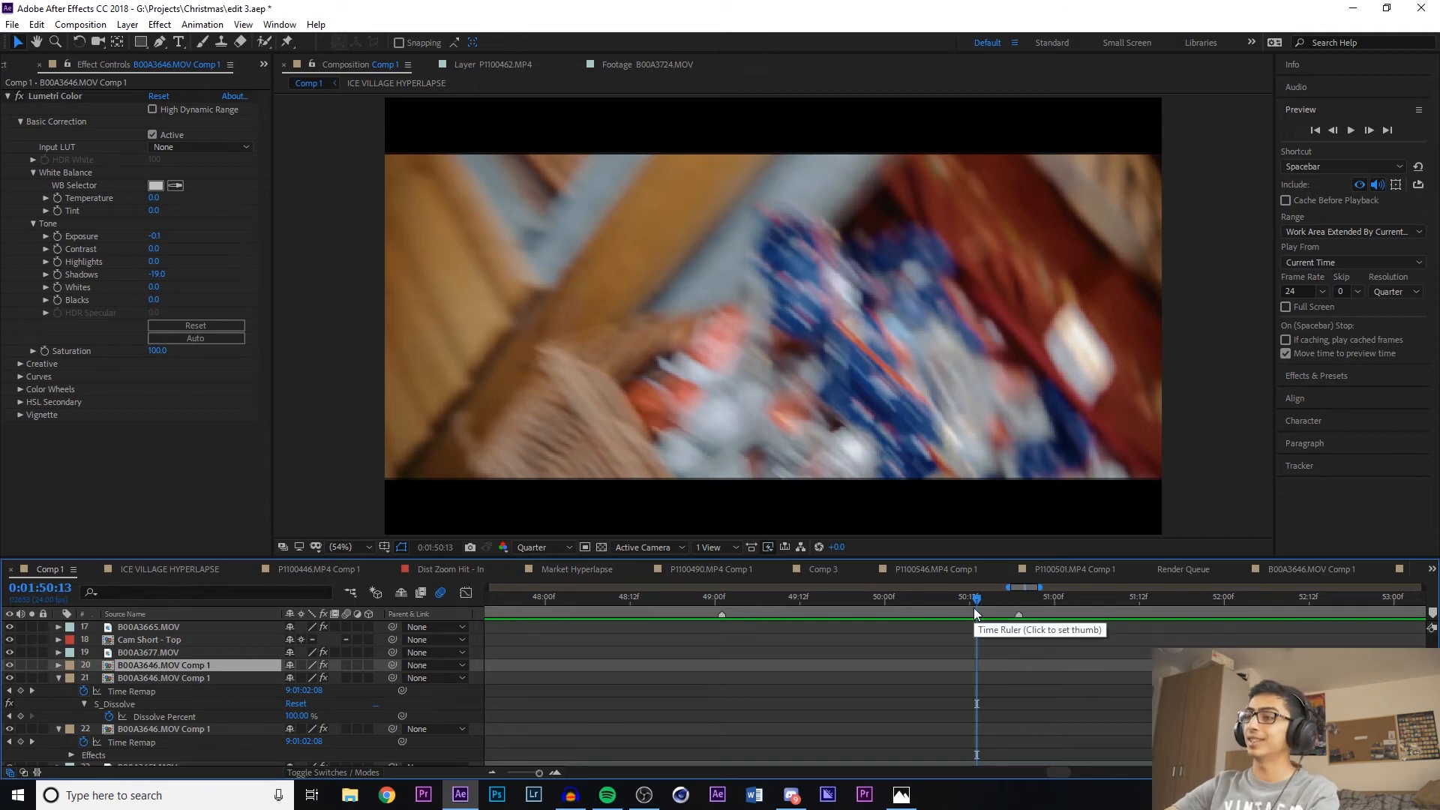
pyautogui.moveTo(977, 602); pyautogui.dragTo(924, 600)
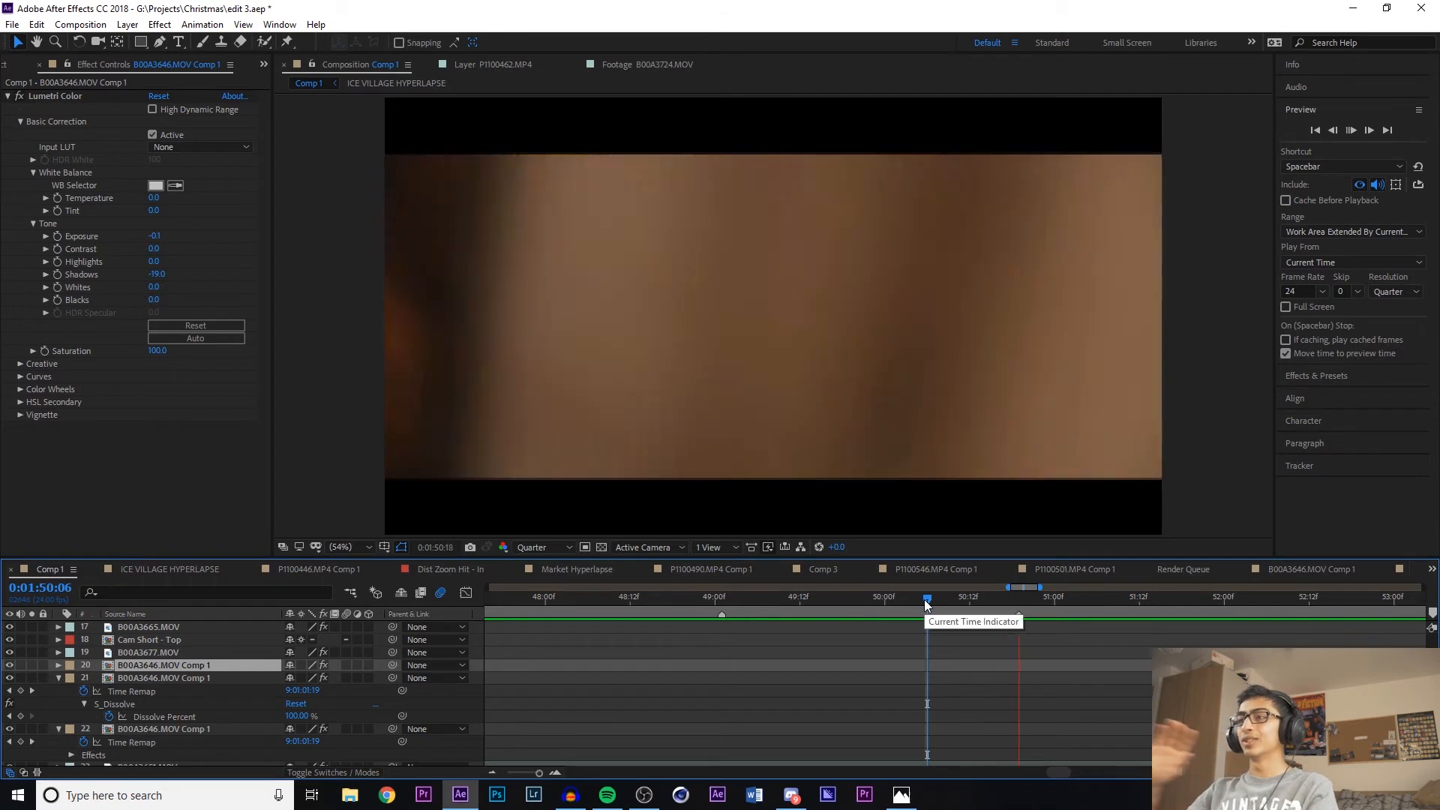
# Play the transition out of the wrapped sweets shot from 0:01:50:08 and again from 0:01:50:12, stopping at 0:01:52:01
pyautogui.scroll(1, 939, 600)
pyautogui.click(939, 600)
pyautogui.press('space')
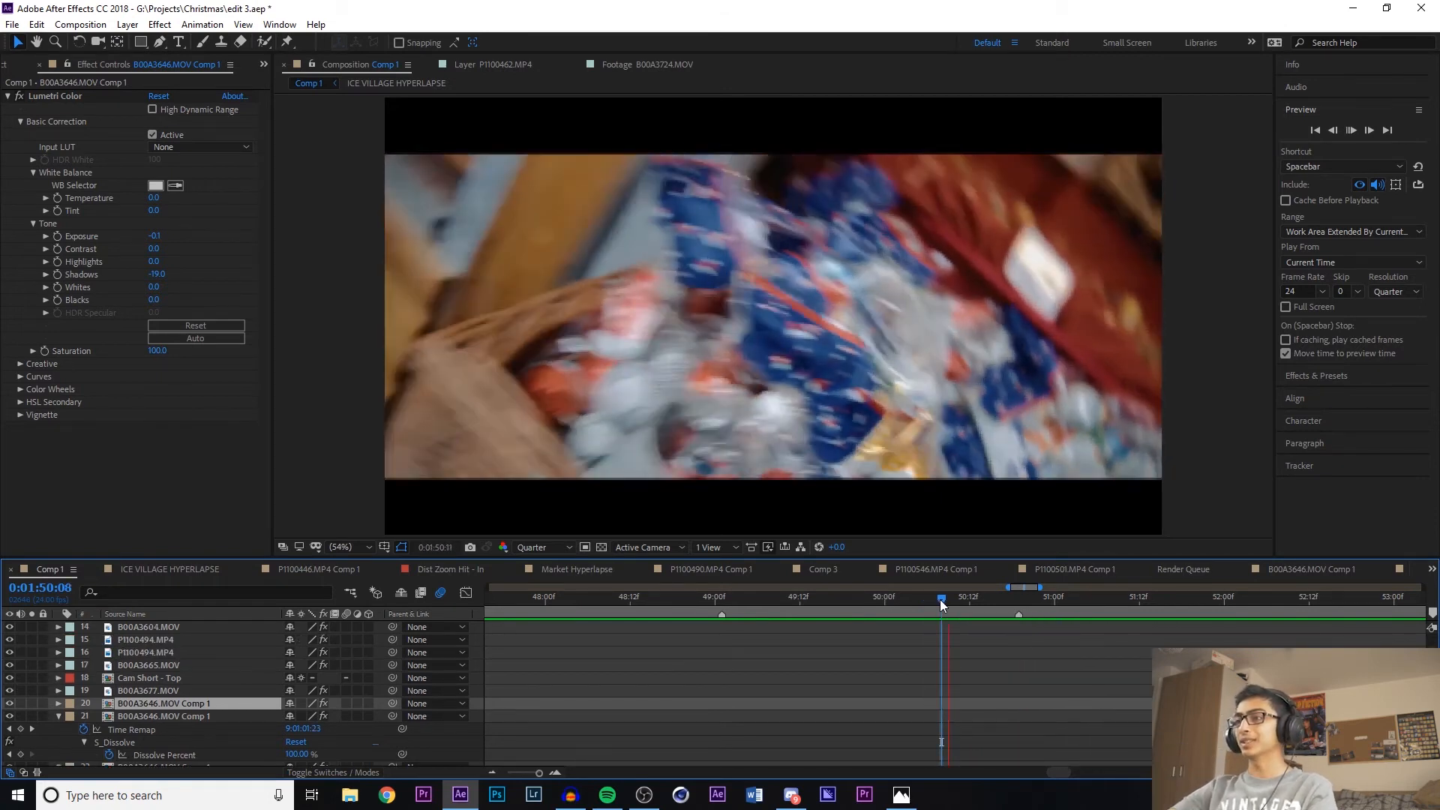
pyautogui.click(970, 601)
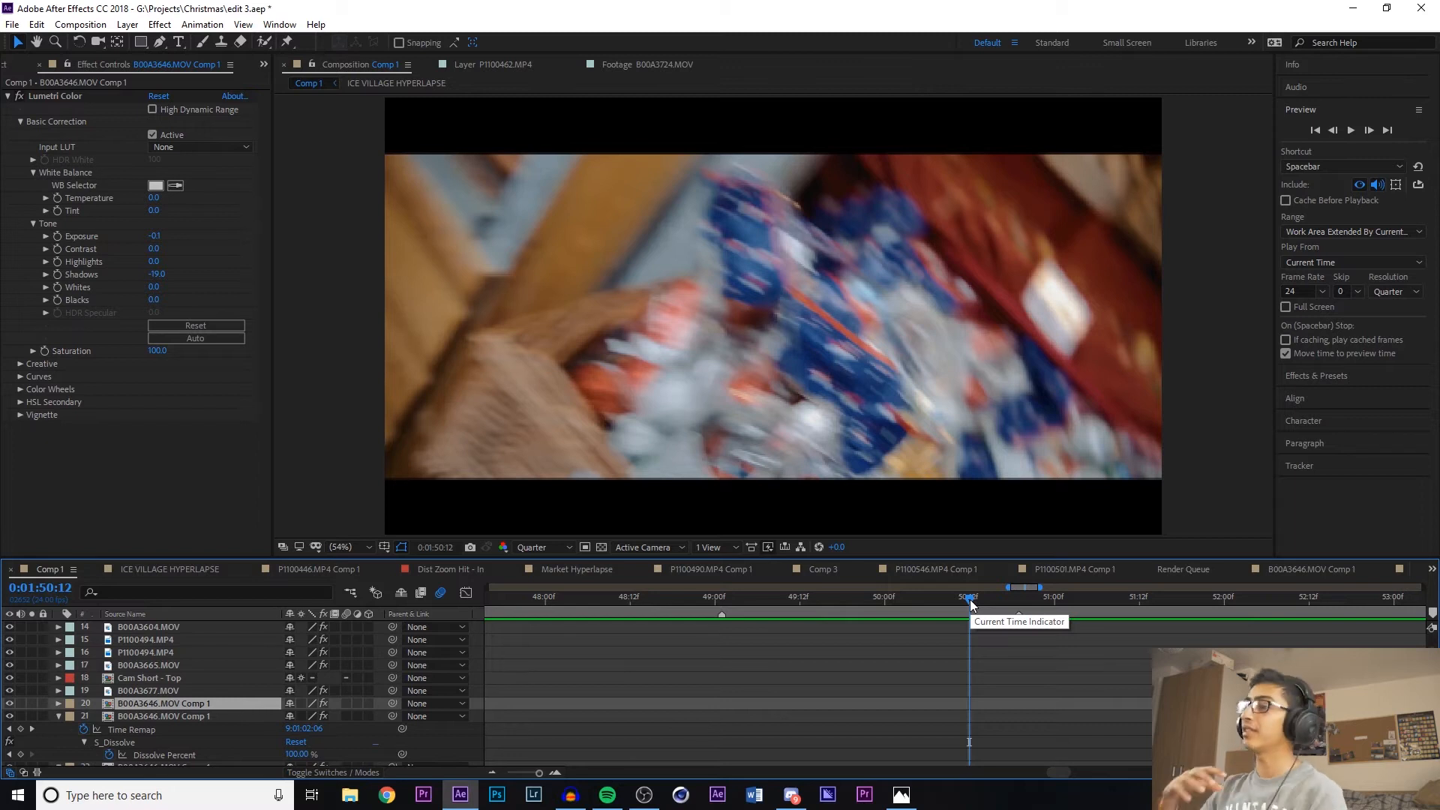
pyautogui.press('space')
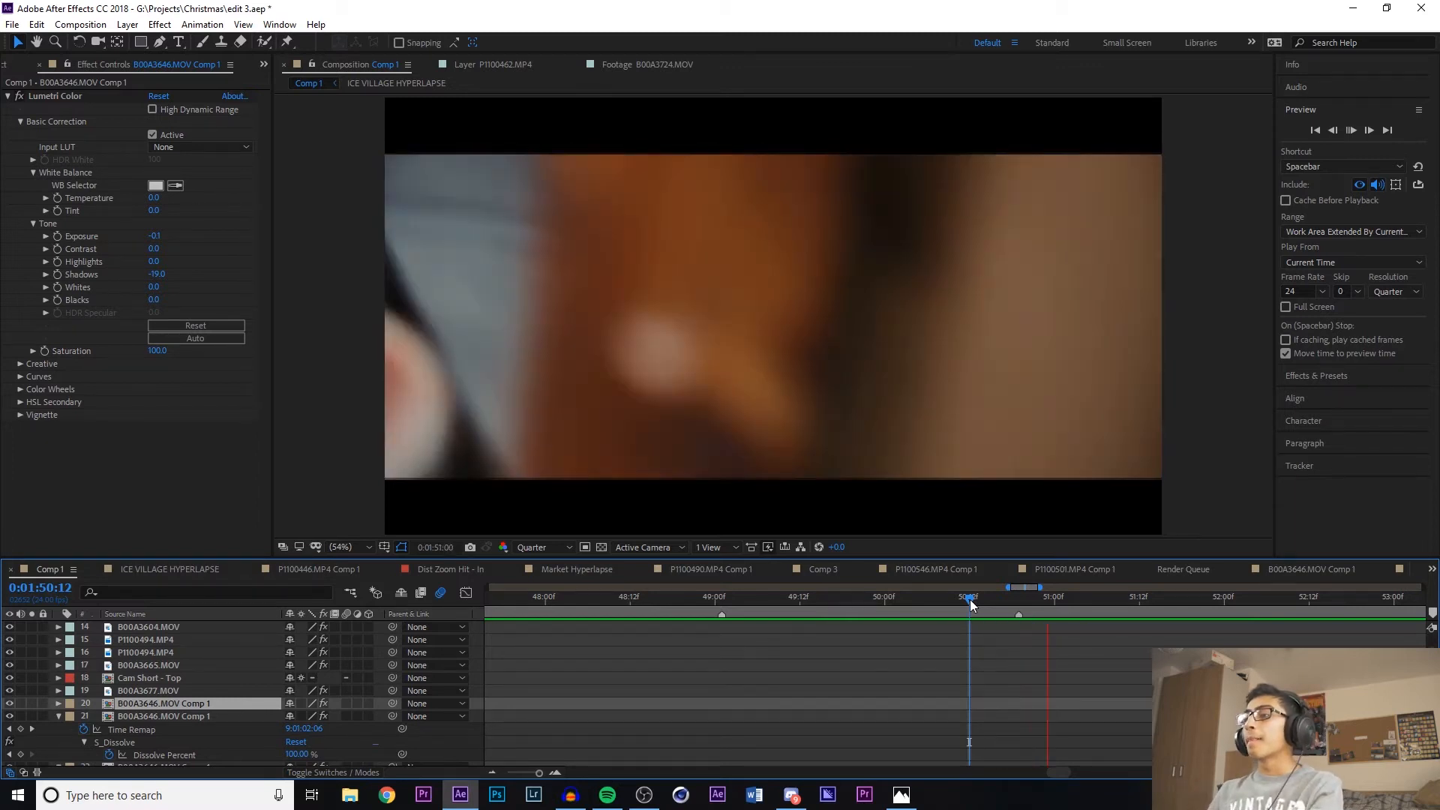
pyautogui.press('space')
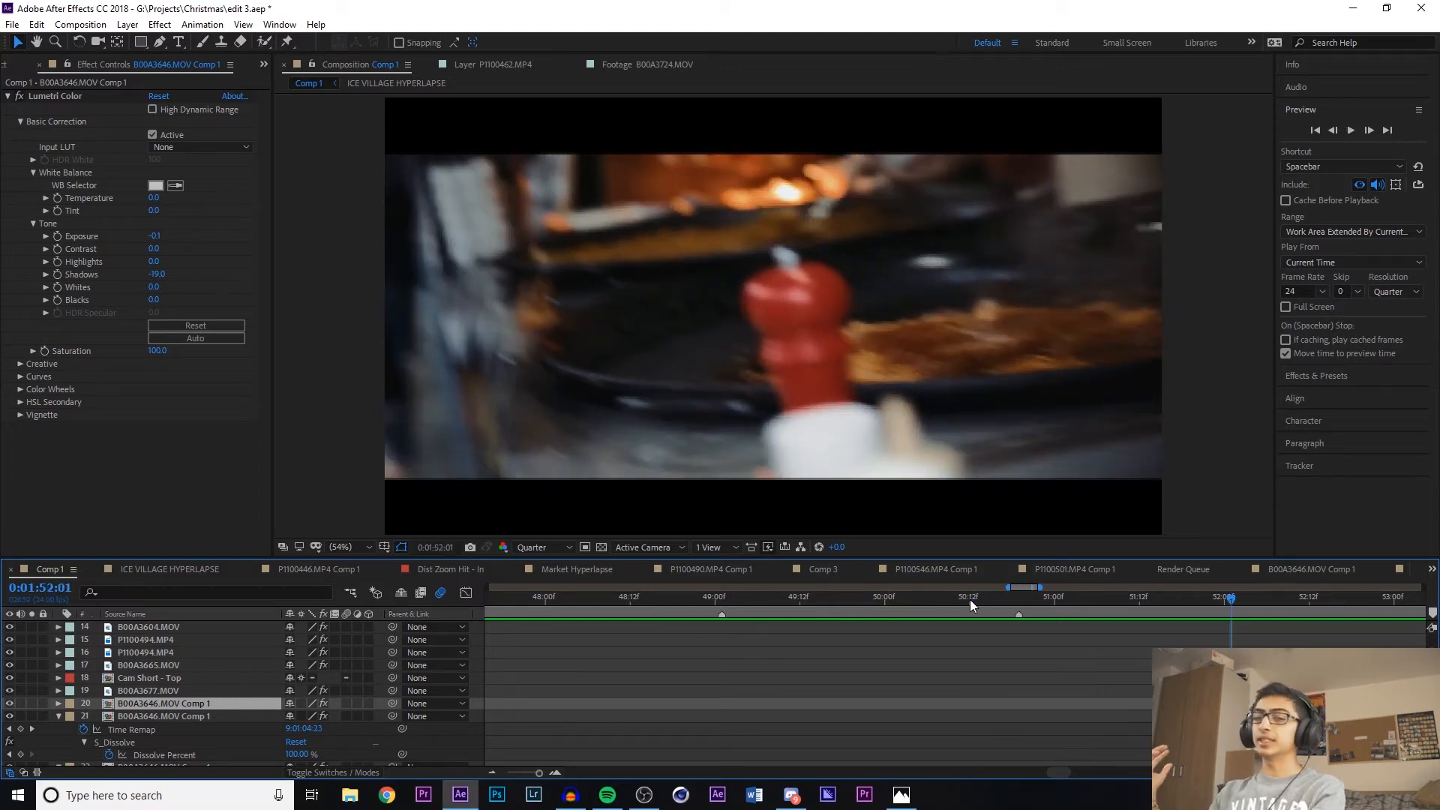
# Play on from 0:01:52:01 through the roasted nuts shot, then return to 0:01:52:05 and play the sequence into the baker shot
pyautogui.press('space')
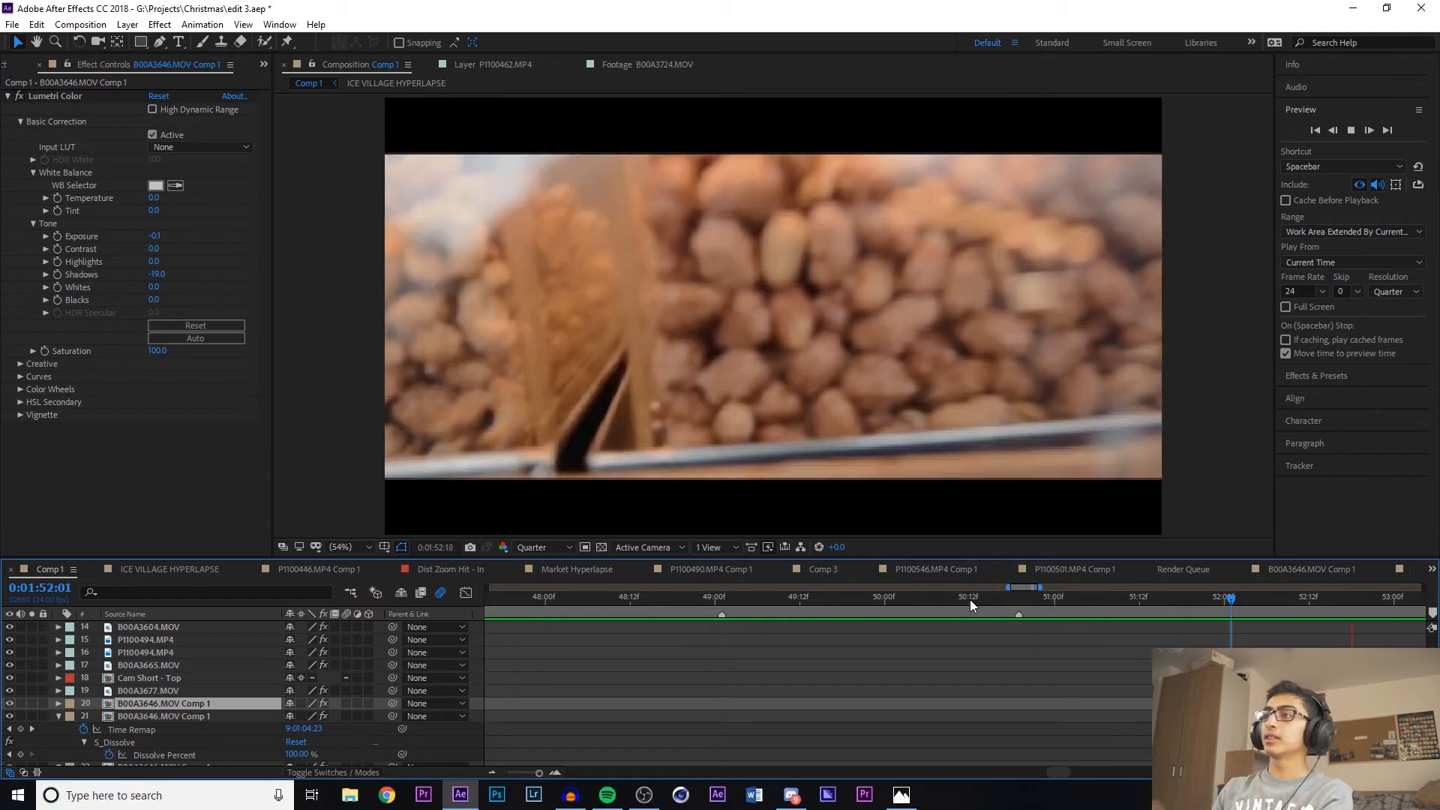
pyautogui.press('space')
pyautogui.press('space')
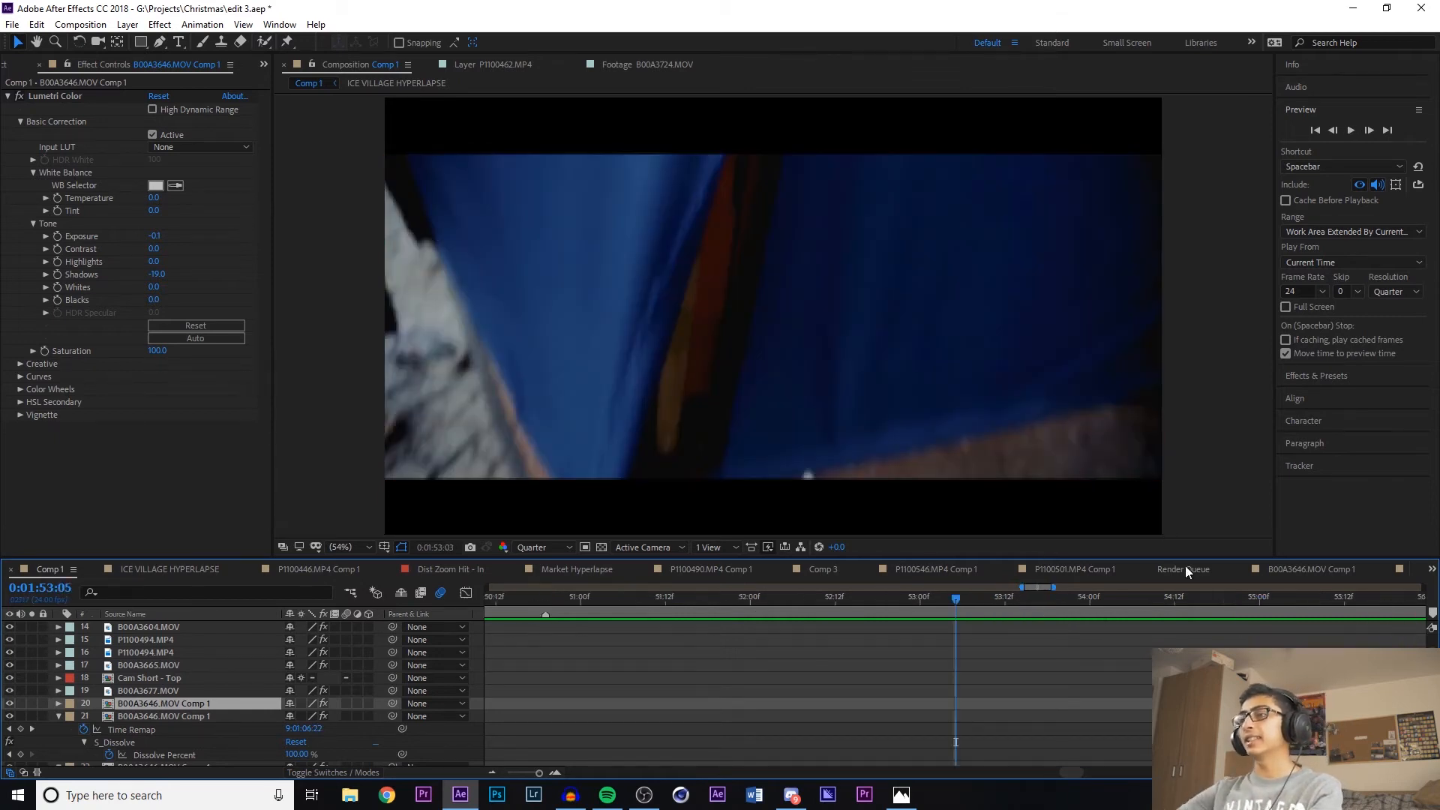
pyautogui.click(938, 601)
pyautogui.moveTo(938, 601); pyautogui.dragTo(785, 578)
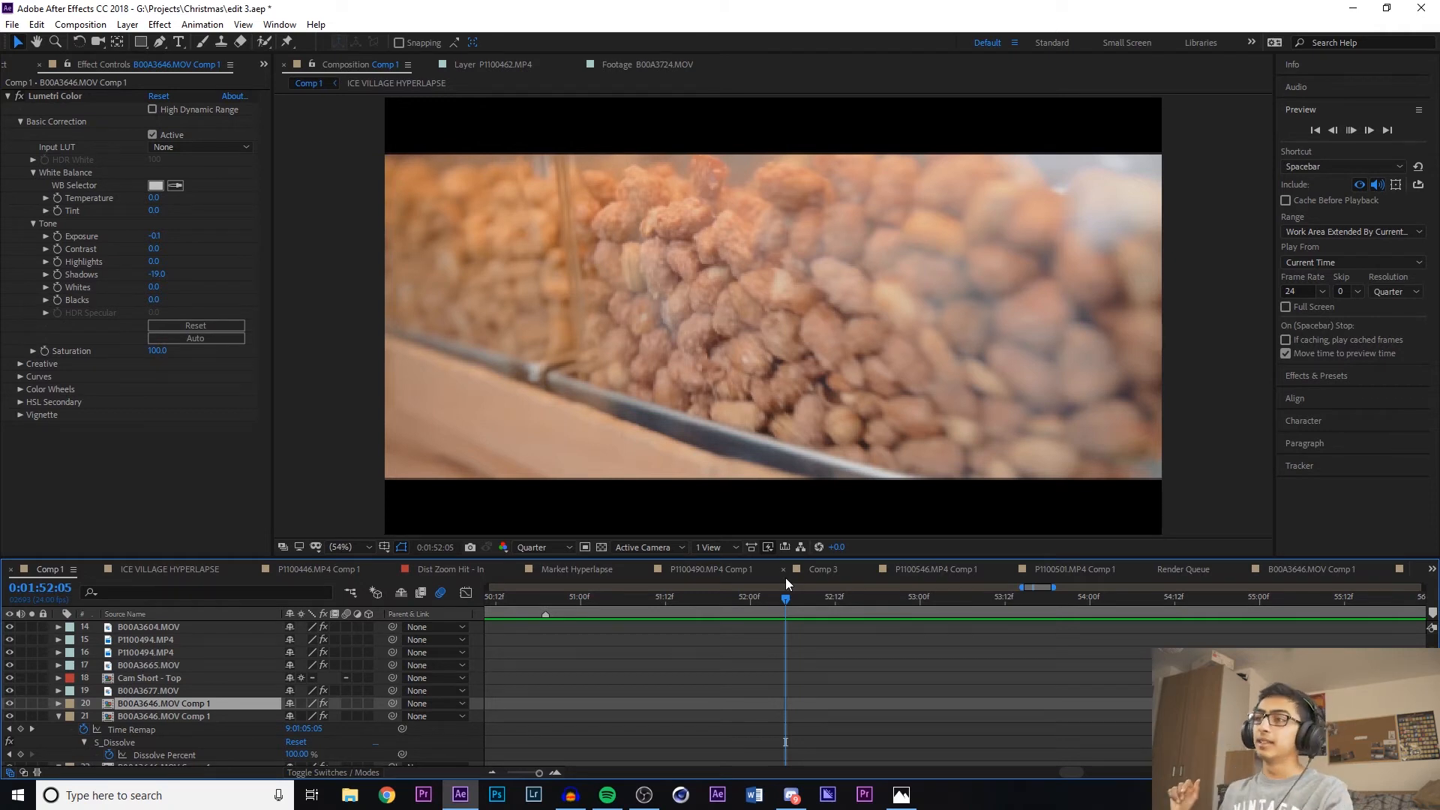
pyautogui.press('space')
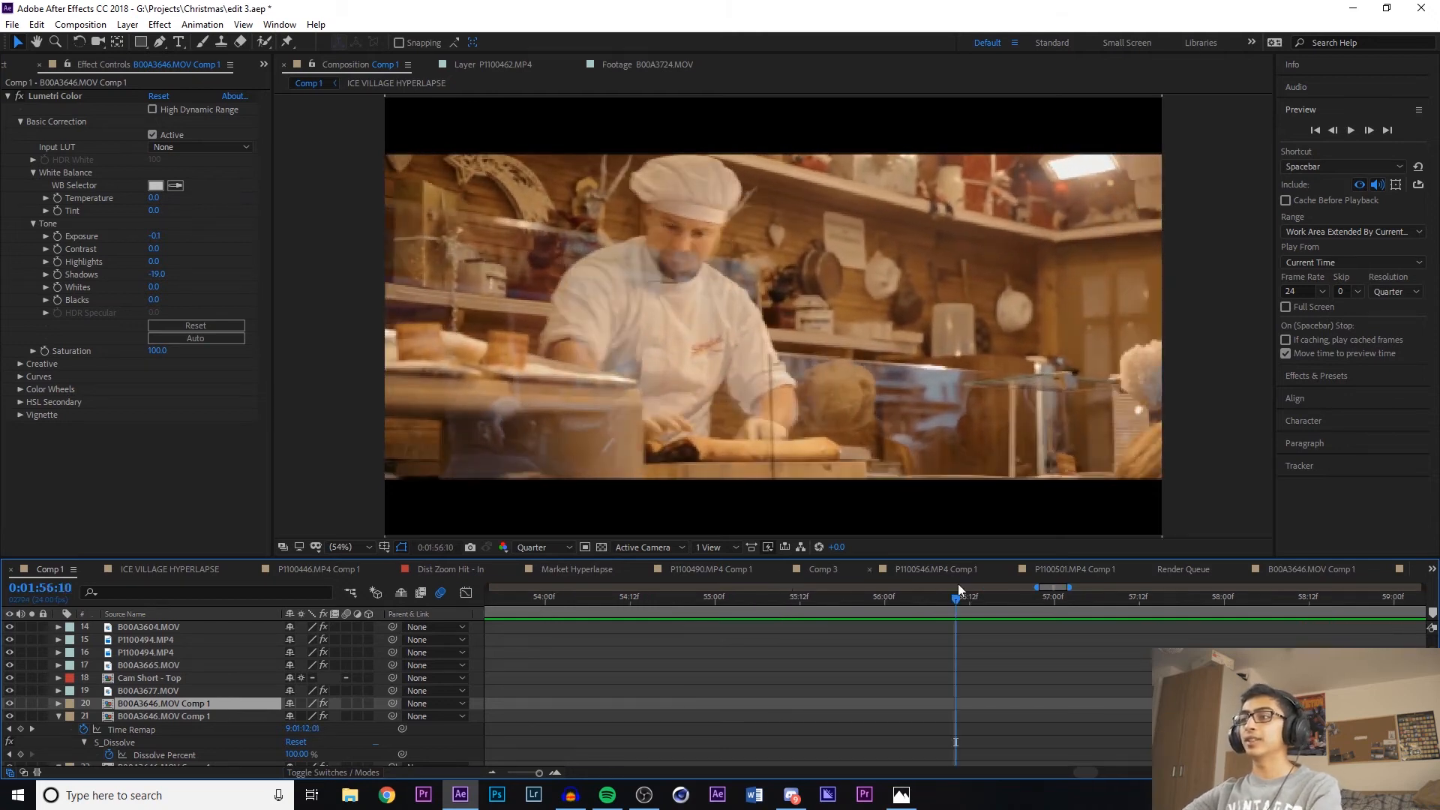
# Set the playhead to the blue-cloth-to-baker transition at 0:01:55:11 and hide layer 1, EXPORT 1.mp4
pyautogui.moveTo(957, 584); pyautogui.dragTo(1159, 632)
pyautogui.scroll(5, 1145, 725)
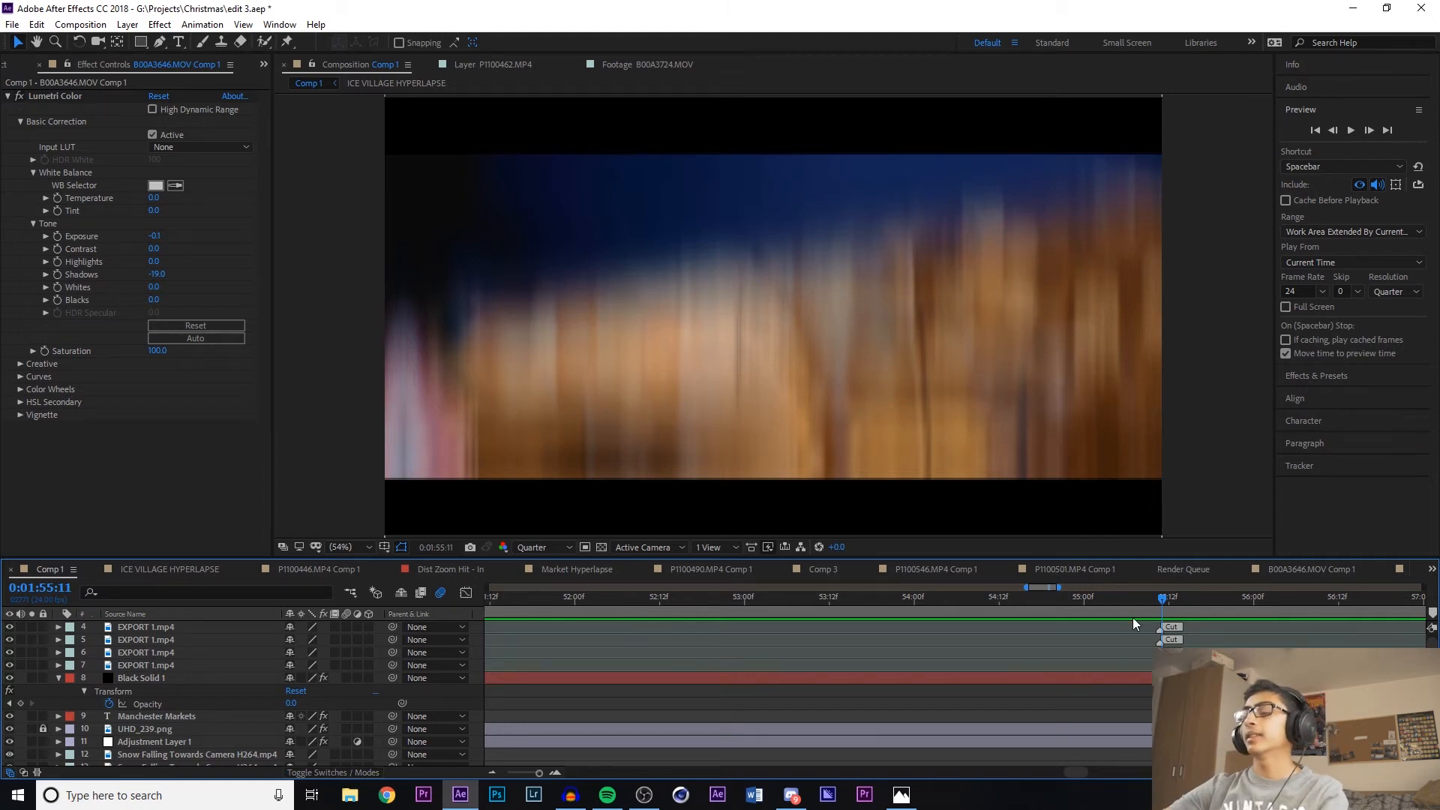
pyautogui.moveTo(1138, 601); pyautogui.dragTo(1163, 601)
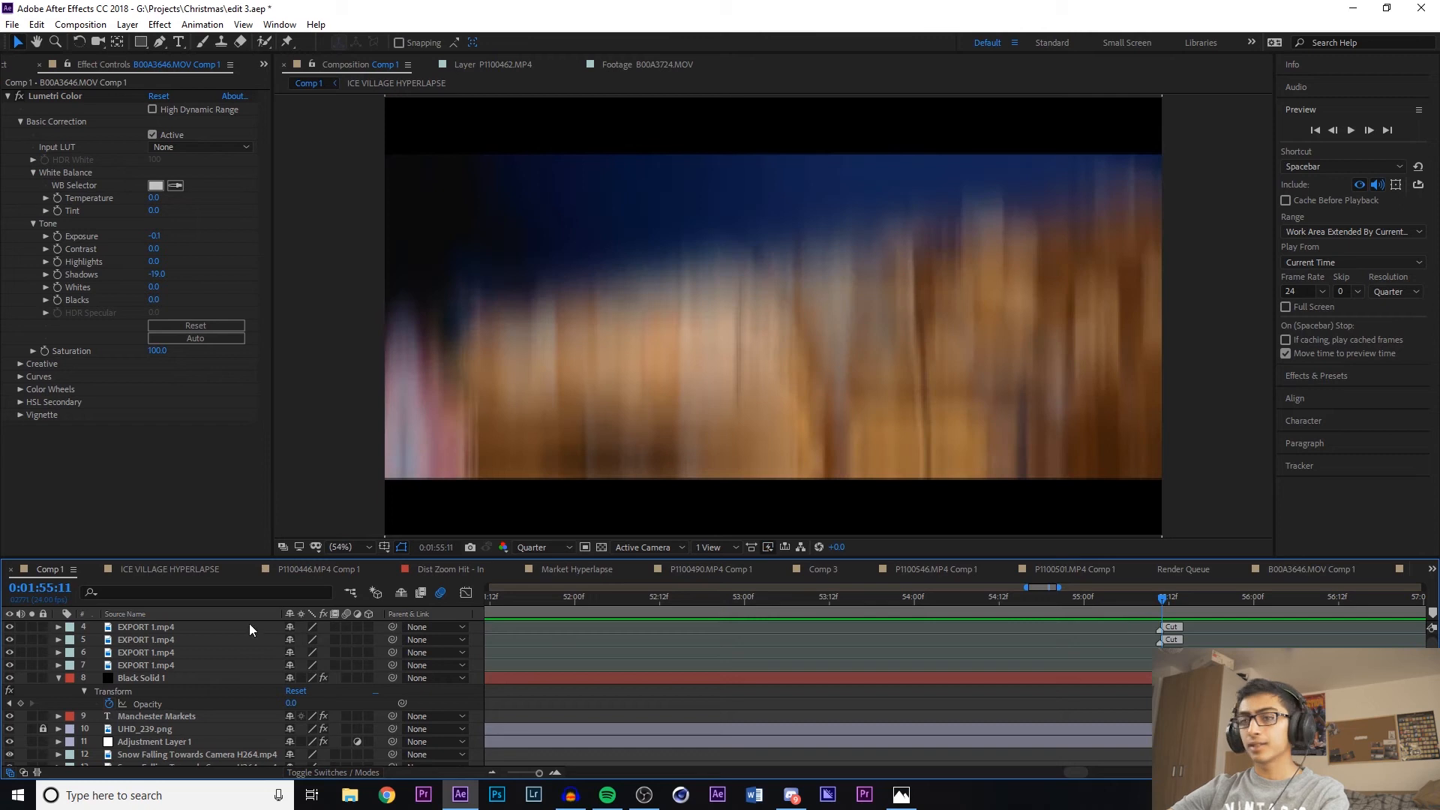
pyautogui.scroll(2, 183, 654)
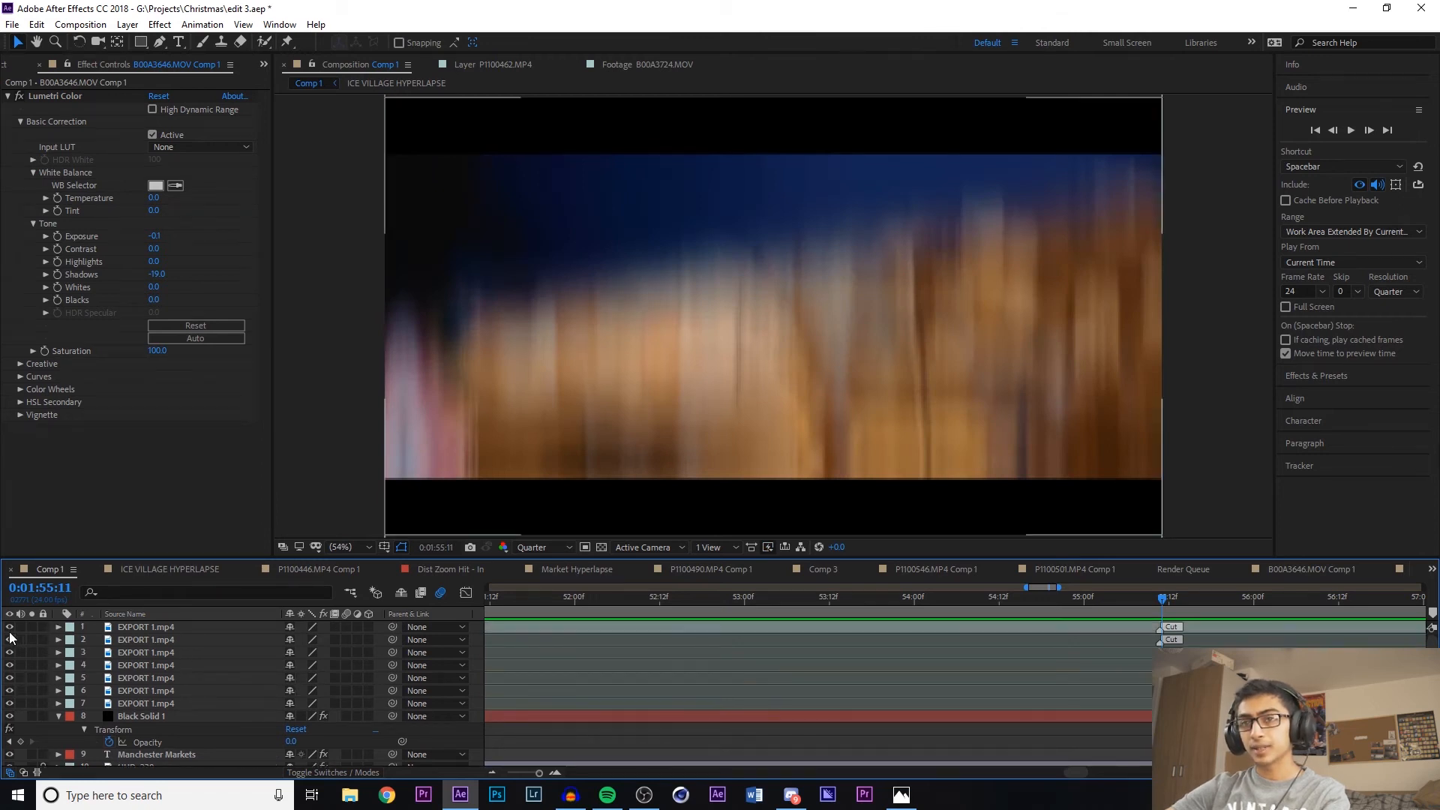
pyautogui.click(9, 627)
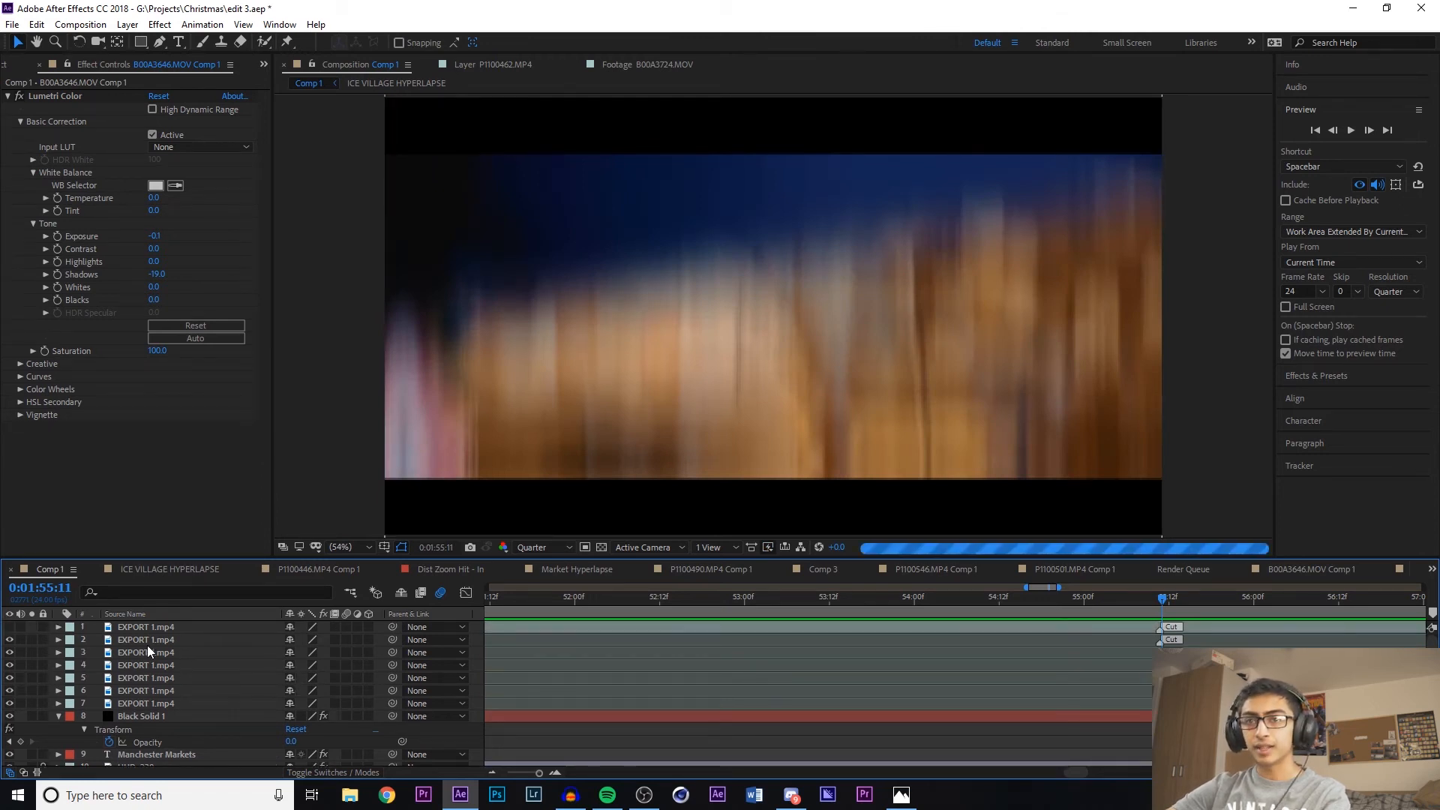
# Find layer 85, Cam Short - Top, further down the layer stack and hide it at the blue-cloth-to-baker transition
pyautogui.scroll(-15, 147, 645)
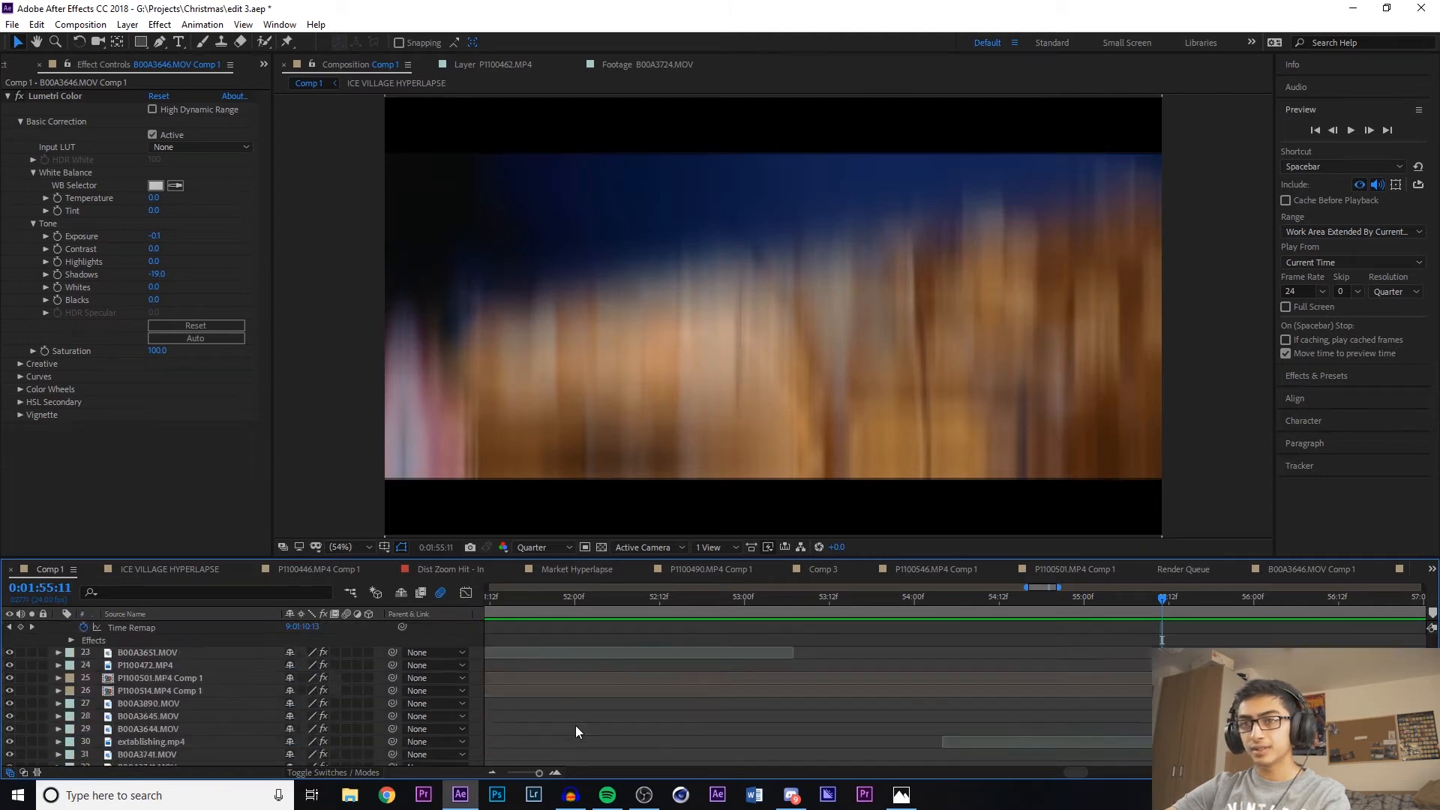
pyautogui.scroll(-3, 574, 726)
pyautogui.scroll(-2, 237, 677)
pyautogui.click(237, 677)
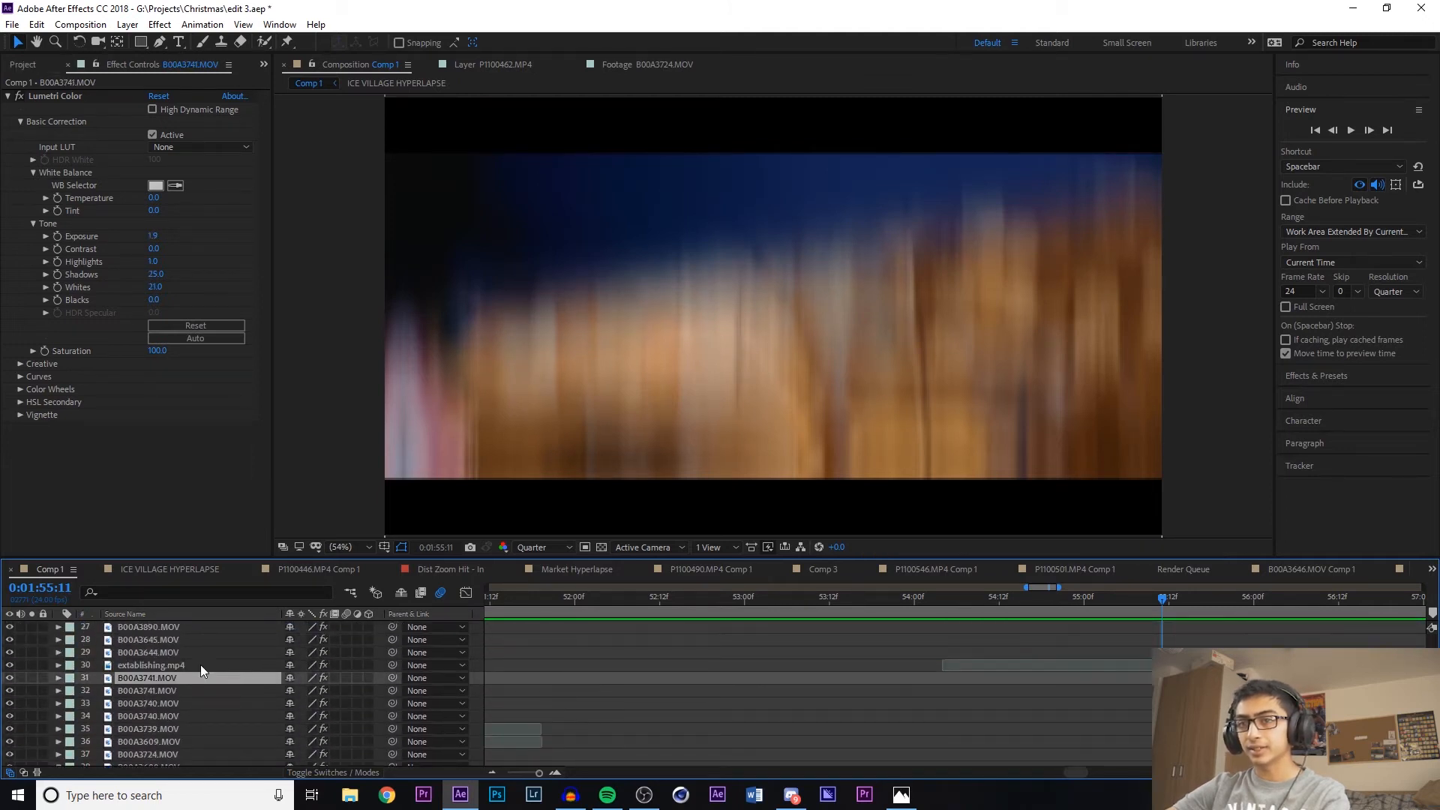
pyautogui.click(201, 665)
pyautogui.scroll(-6, 187, 660)
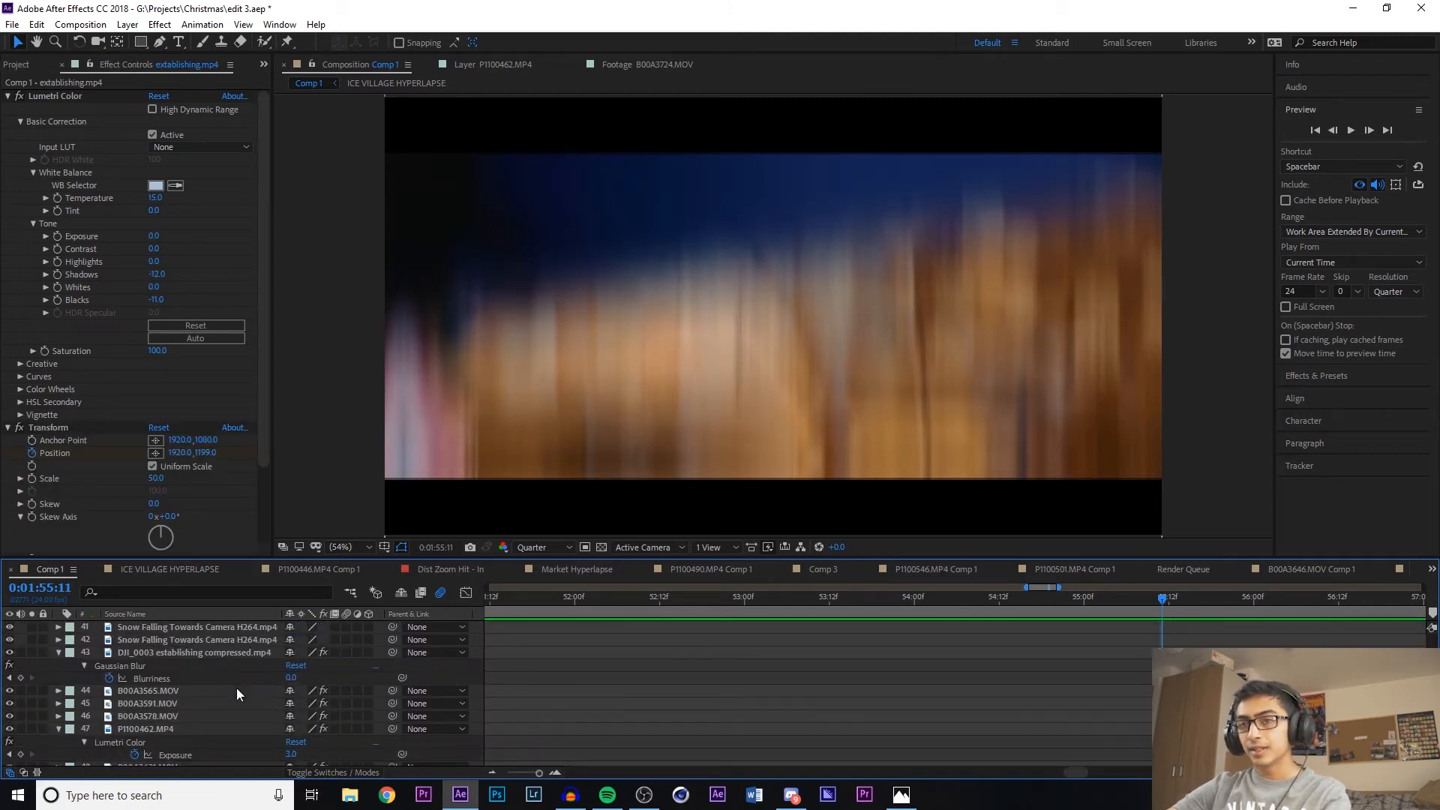
pyautogui.scroll(-20, 236, 694)
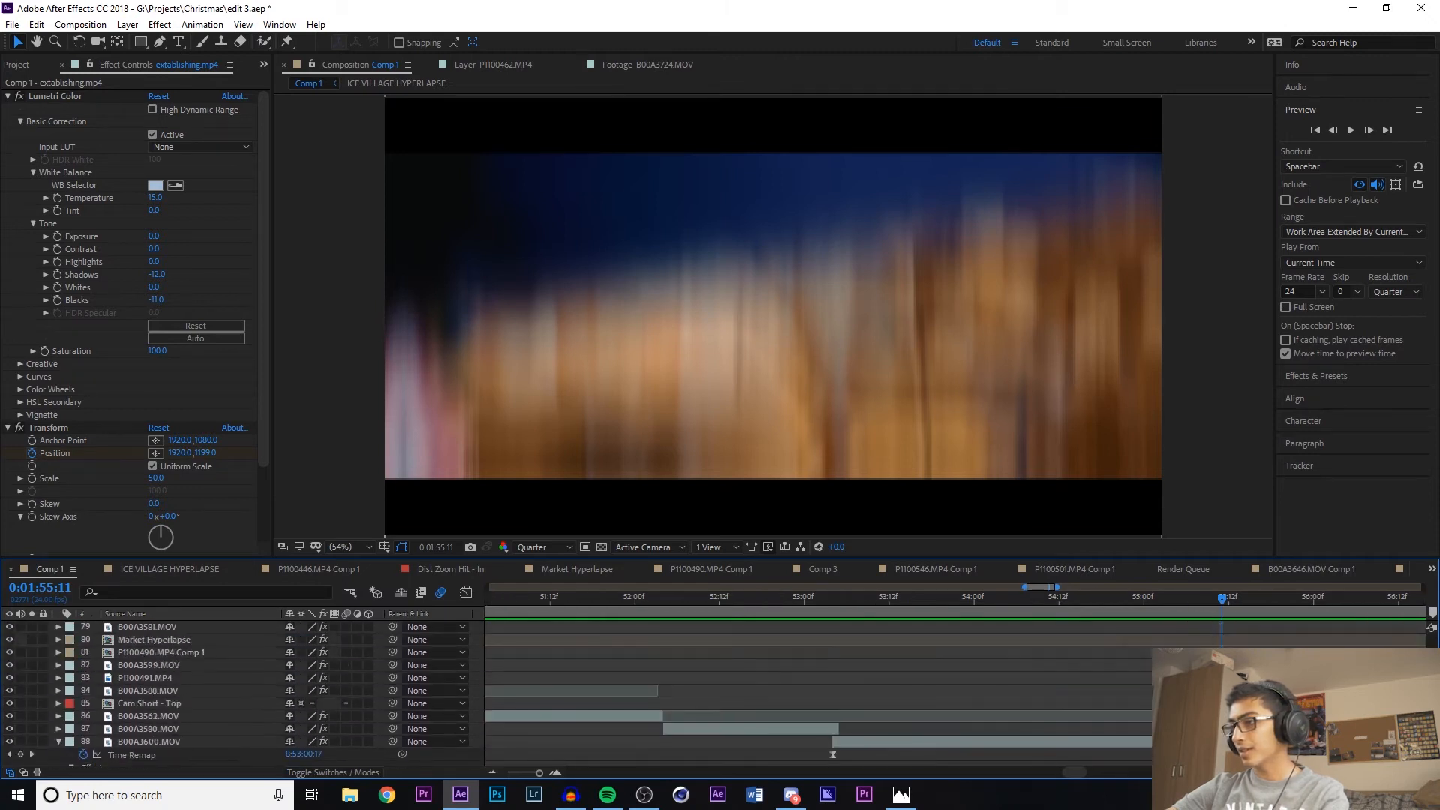
pyautogui.click(187, 704)
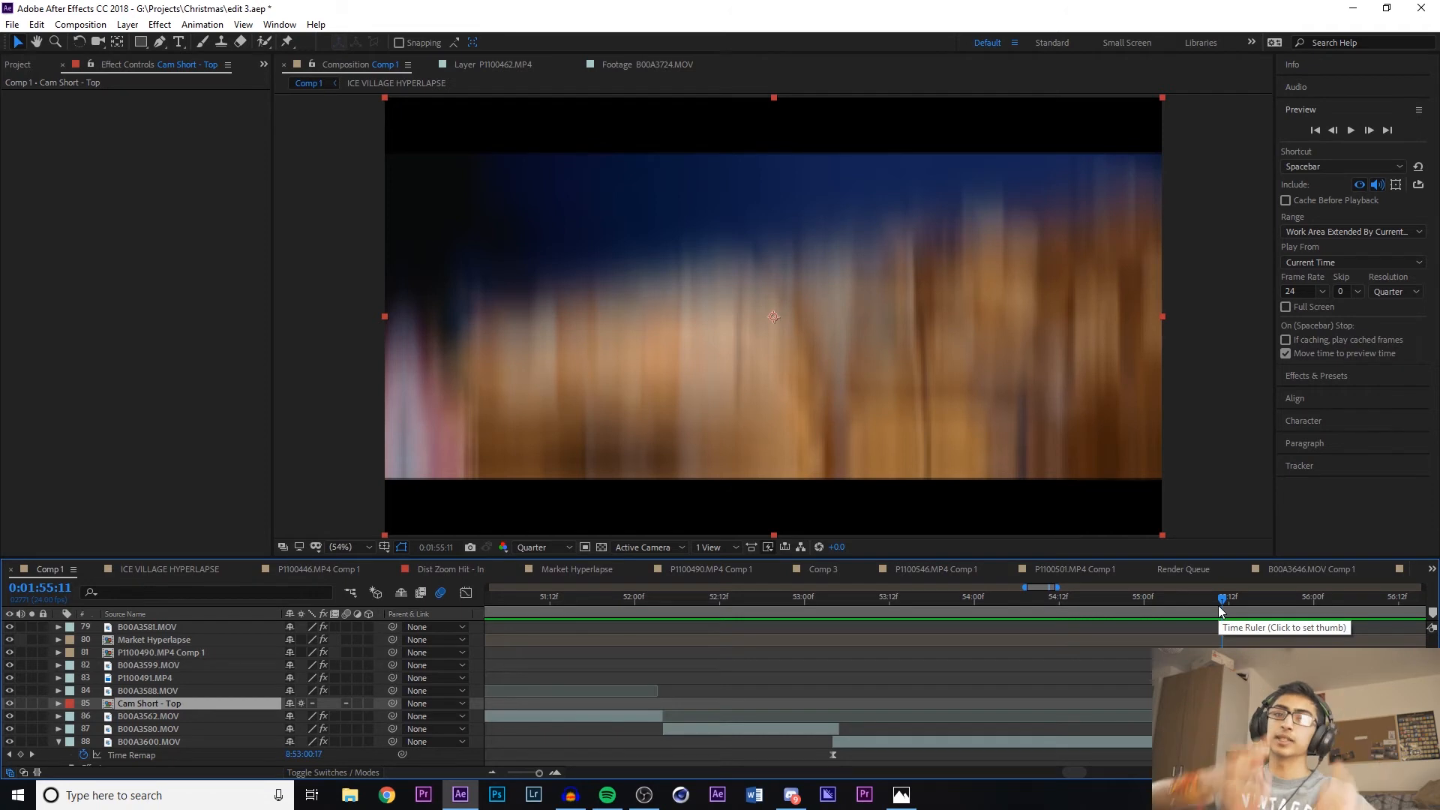
pyautogui.click(9, 704)
# Step frame by frame from 0:01:55:10 to examine the blue cloth revealing the baker without the camera effect
pyautogui.moveTo(1197, 601)
pyautogui.mouseDown()
pyautogui.moveTo(1158, 611)
pyautogui.moveTo(1211, 618)
pyautogui.moveTo(1213, 606)
pyautogui.mouseUp()
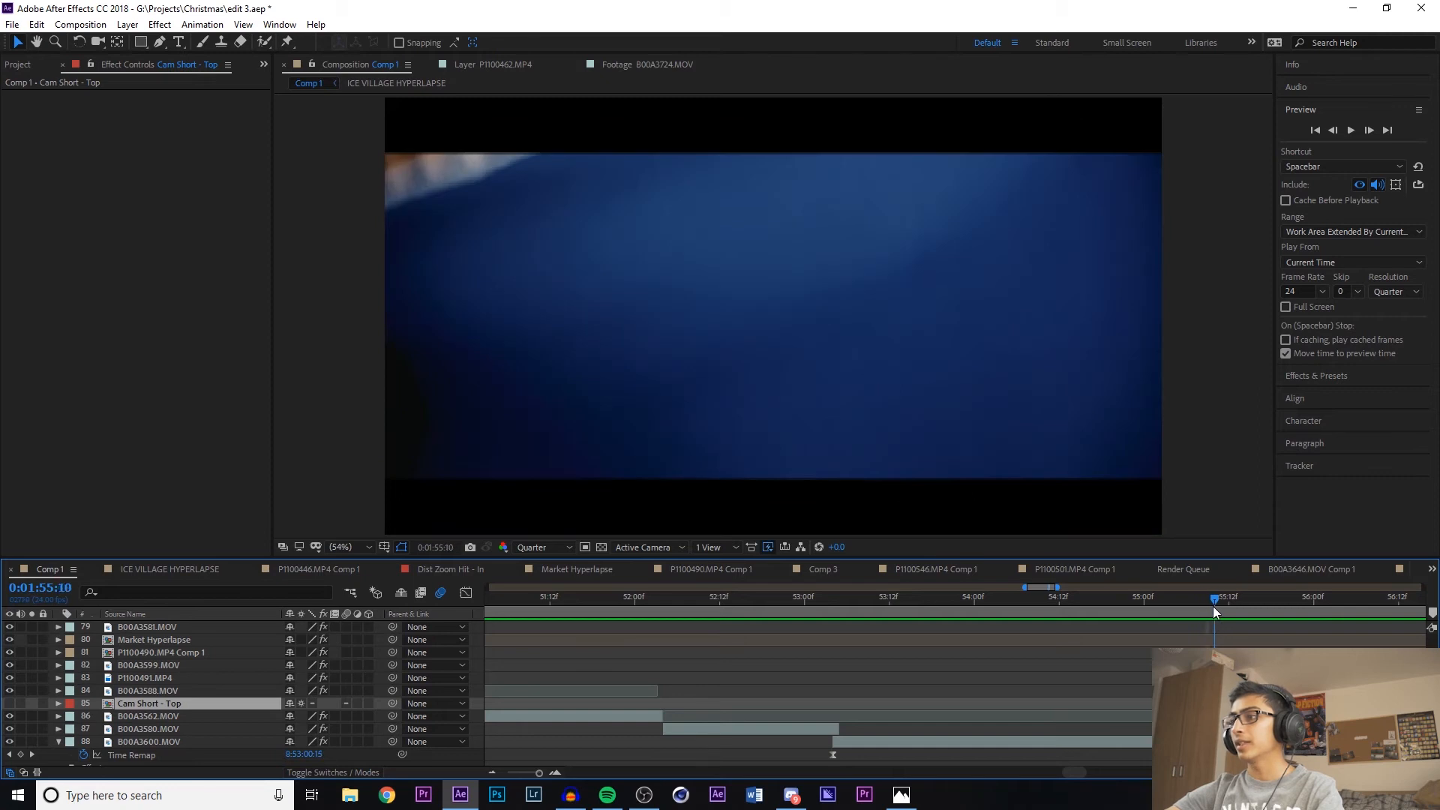
pyautogui.click(1372, 132)
pyautogui.click(1370, 130)
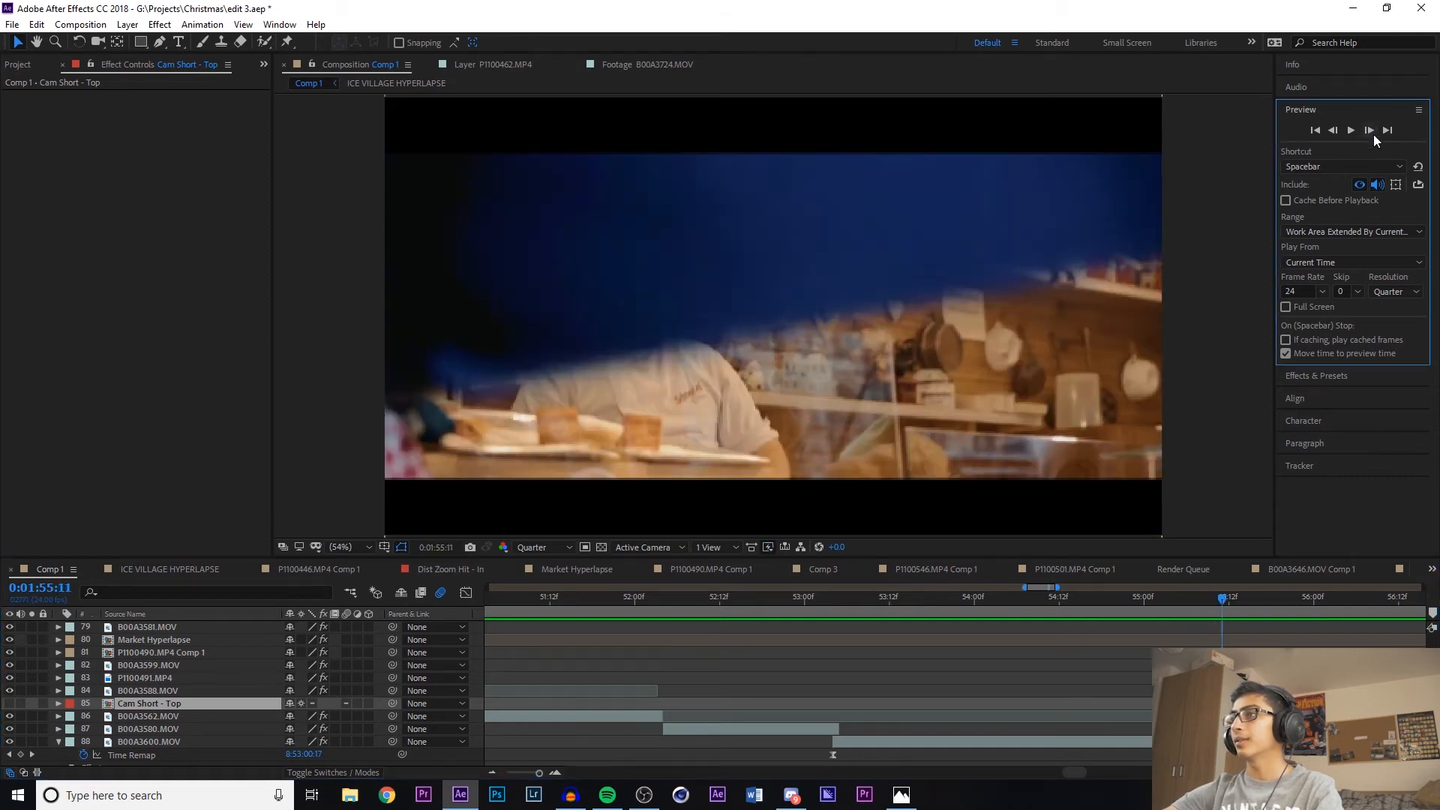
# Advance frame by frame from 0:01:55:11 to 0:01:55:16 to examine the cloth clearing the baker shot
pyautogui.click(1370, 131)
pyautogui.click(1370, 131)
pyautogui.click(1370, 130)
pyautogui.click(1374, 133)
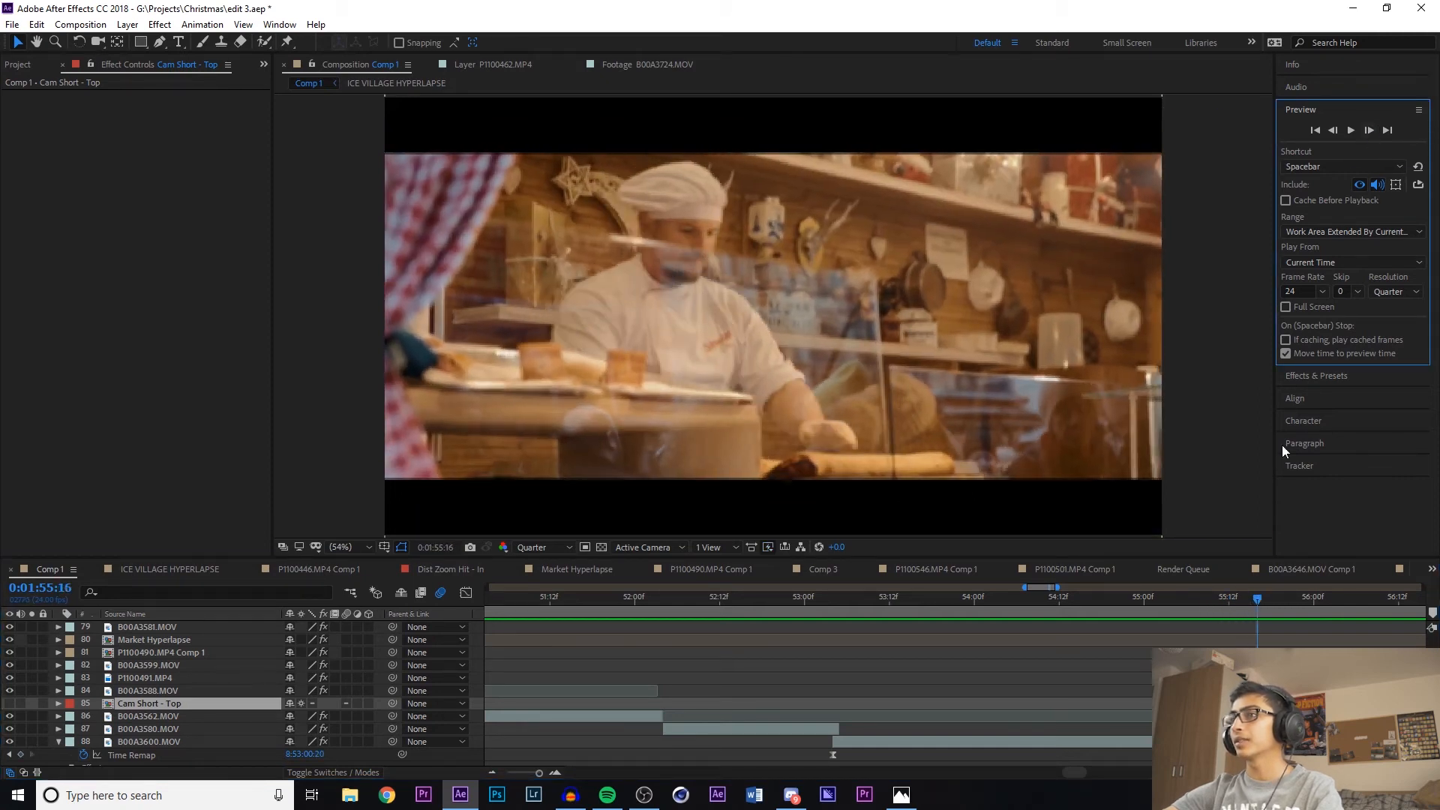
# Make layer 85, Cam Short - Top, visible again and play the cloth-to-baker transition from 0:01:55:03 and 0:01:55:02
pyautogui.click(1188, 605)
pyautogui.moveTo(1188, 606); pyautogui.dragTo(1167, 598)
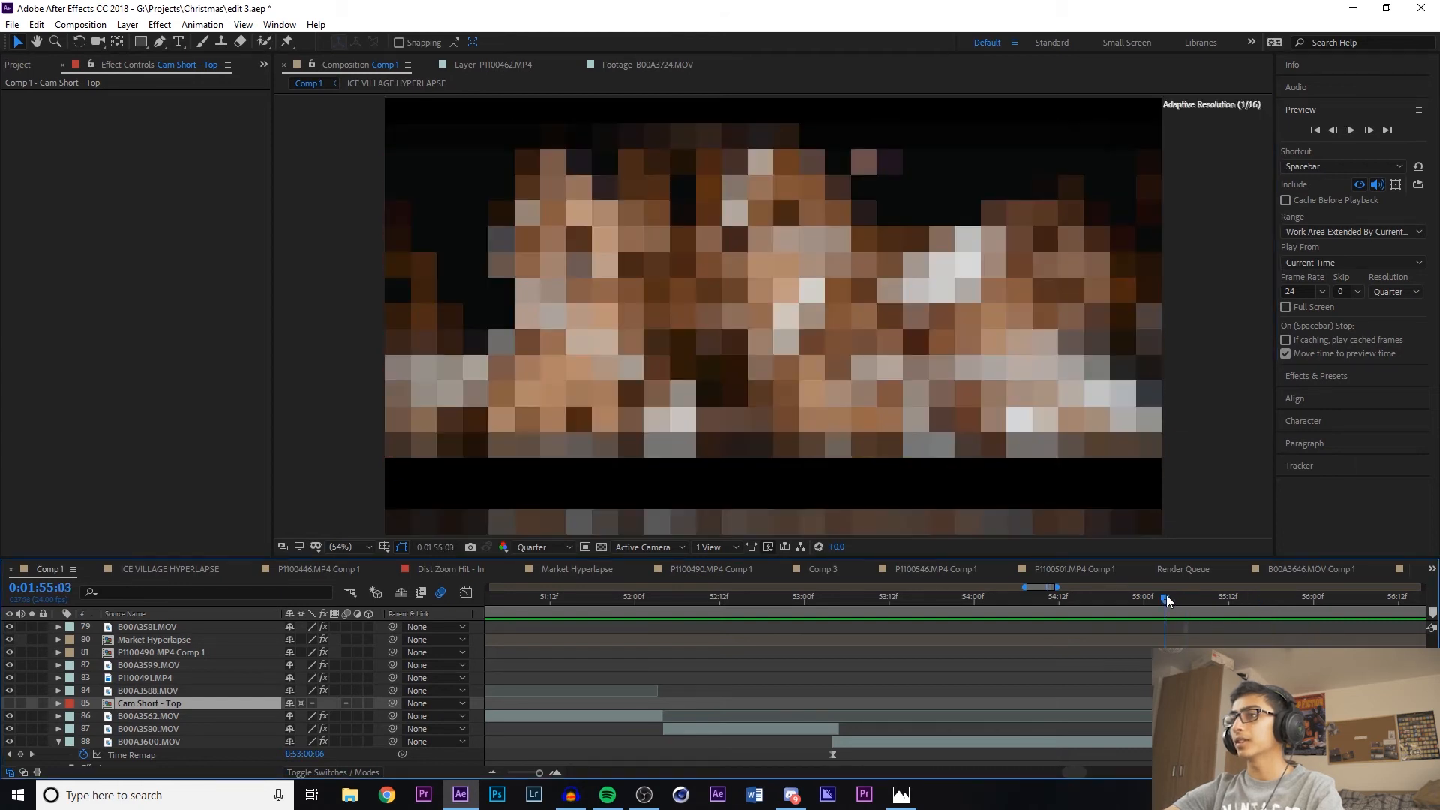
pyautogui.press('space')
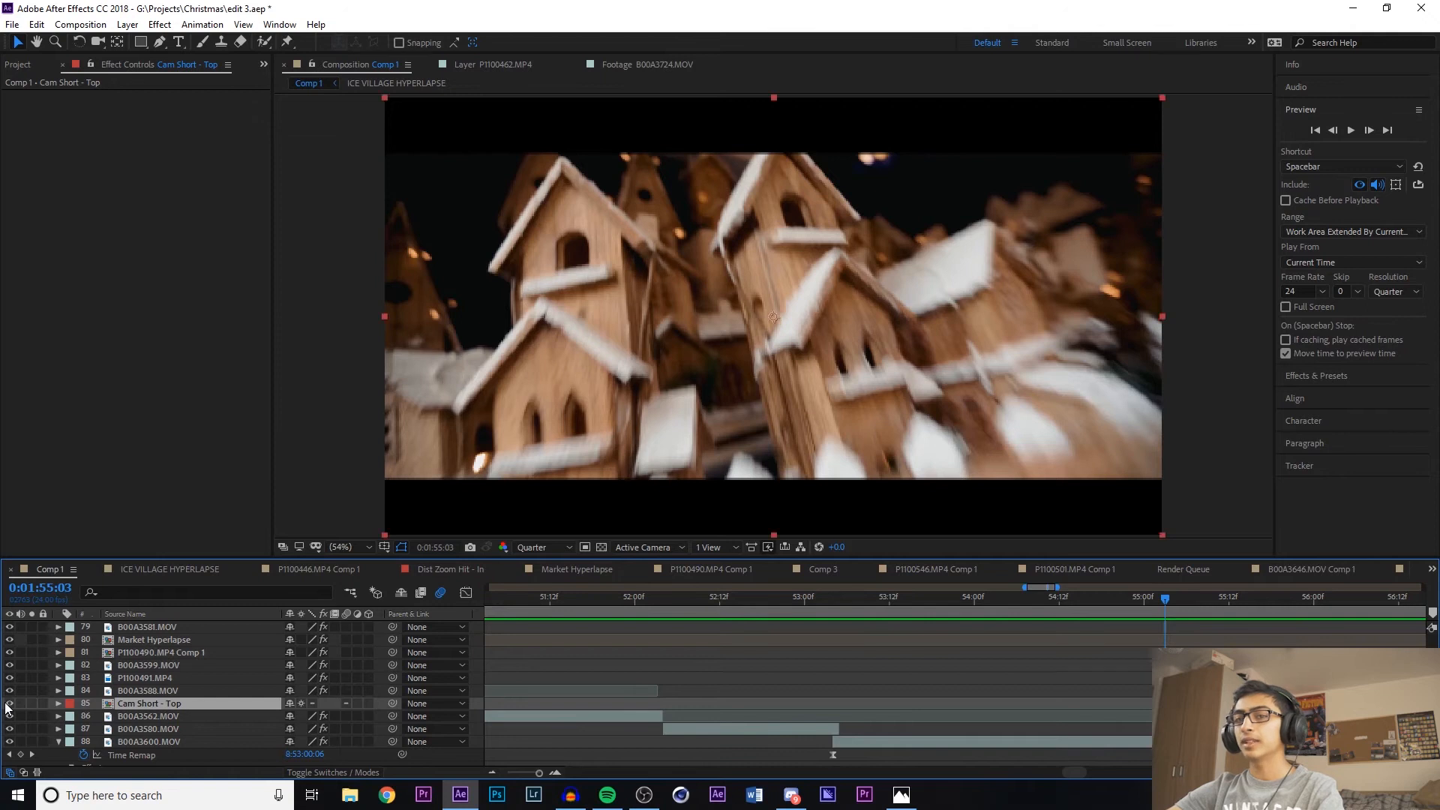
pyautogui.press('space')
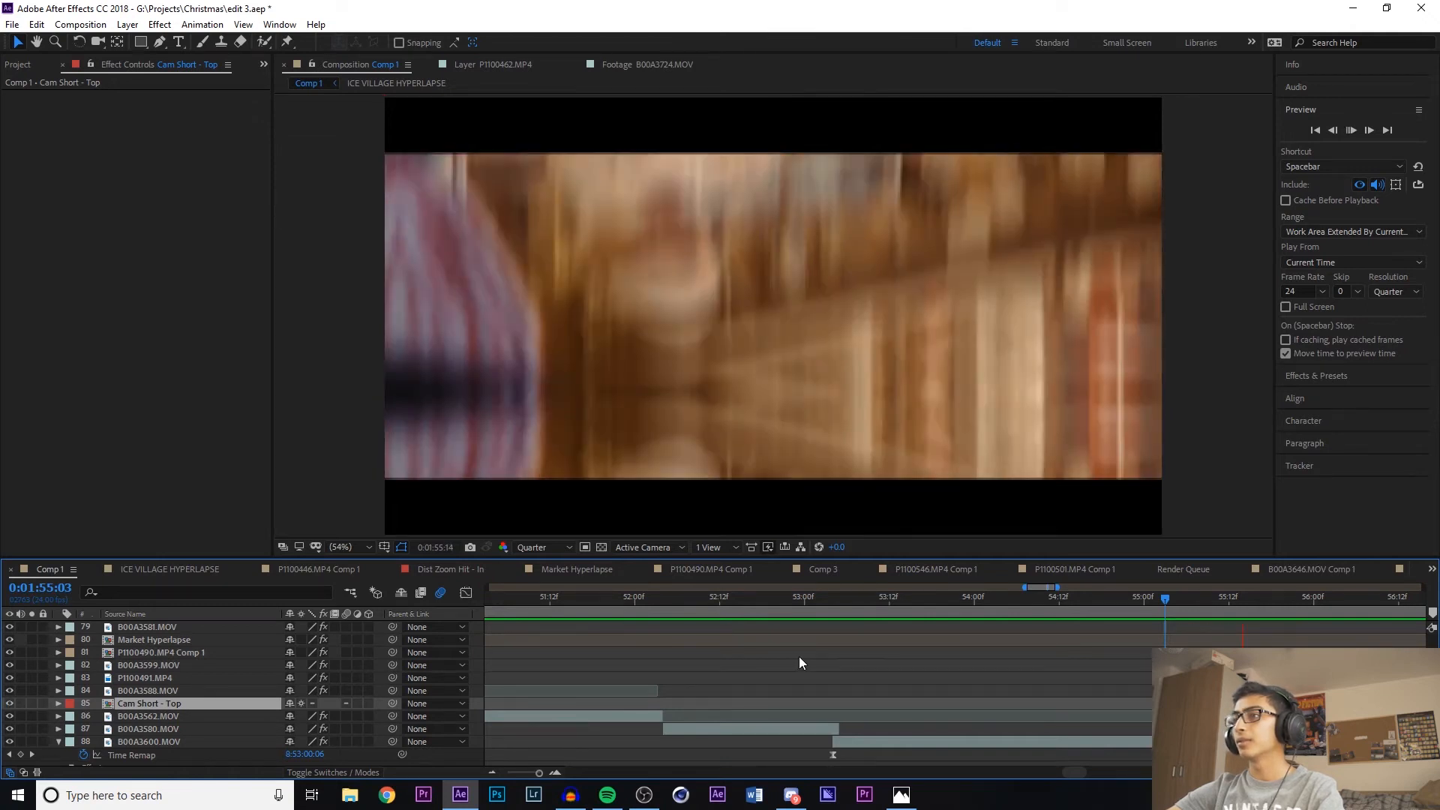
pyautogui.click(1156, 602)
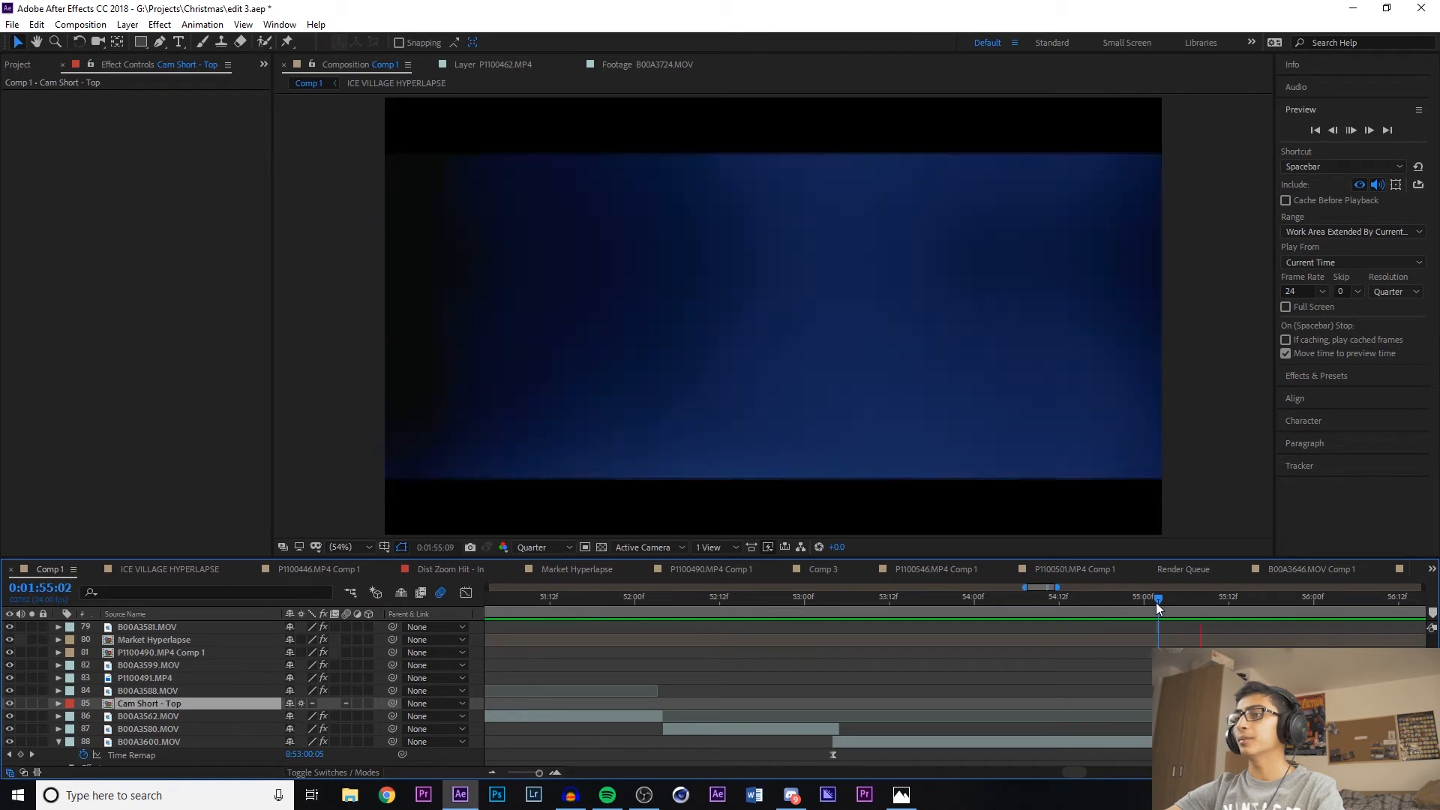
pyautogui.press('space')
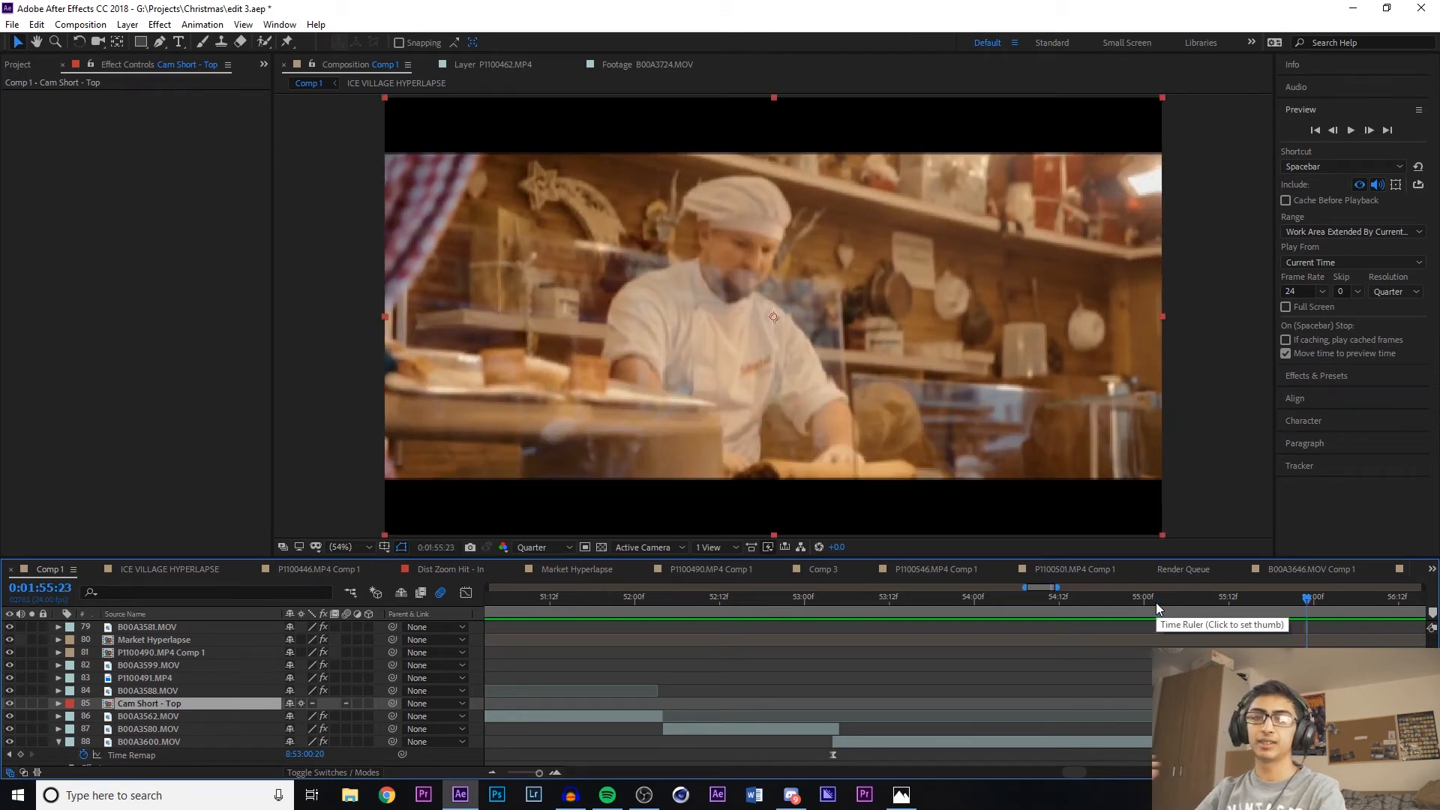
# Play on from 0:01:55:11, then scrub from 0:01:57:03 to 0:01:57:06 to examine the passer-by wiping the baker shot into the market stall
pyautogui.click(1222, 602)
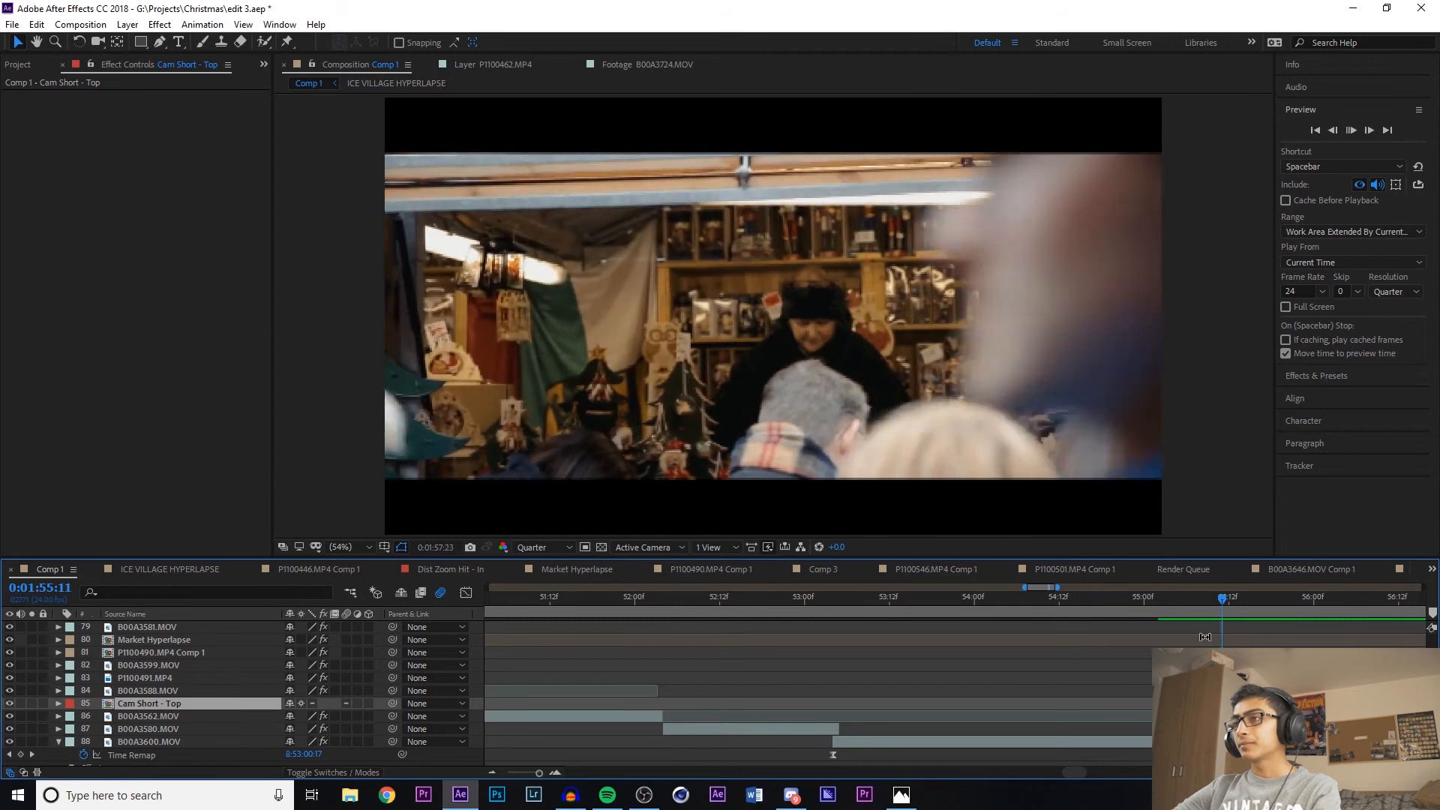
pyautogui.press('space')
pyautogui.moveTo(955, 596); pyautogui.dragTo(660, 607)
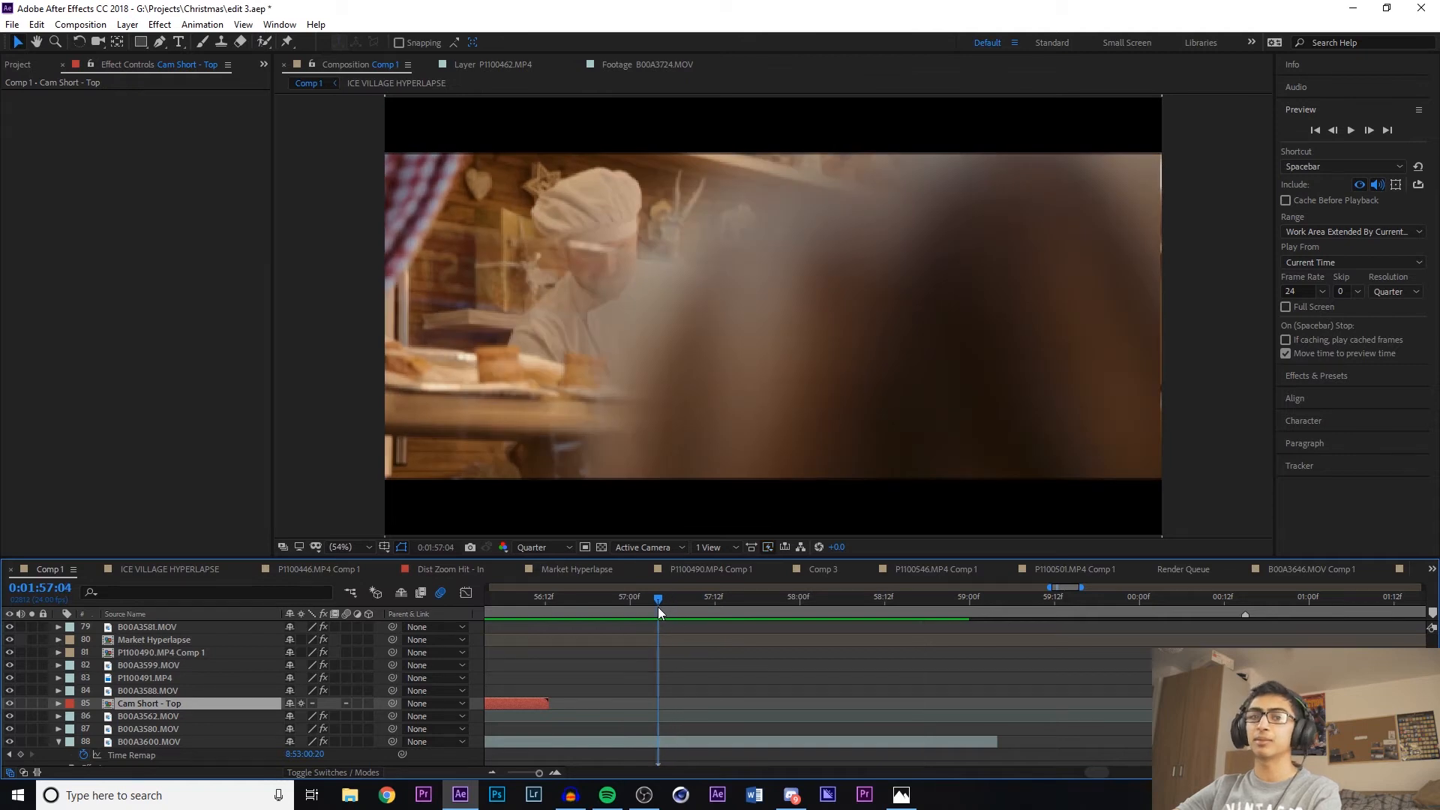
pyautogui.moveTo(643, 596); pyautogui.dragTo(651, 600)
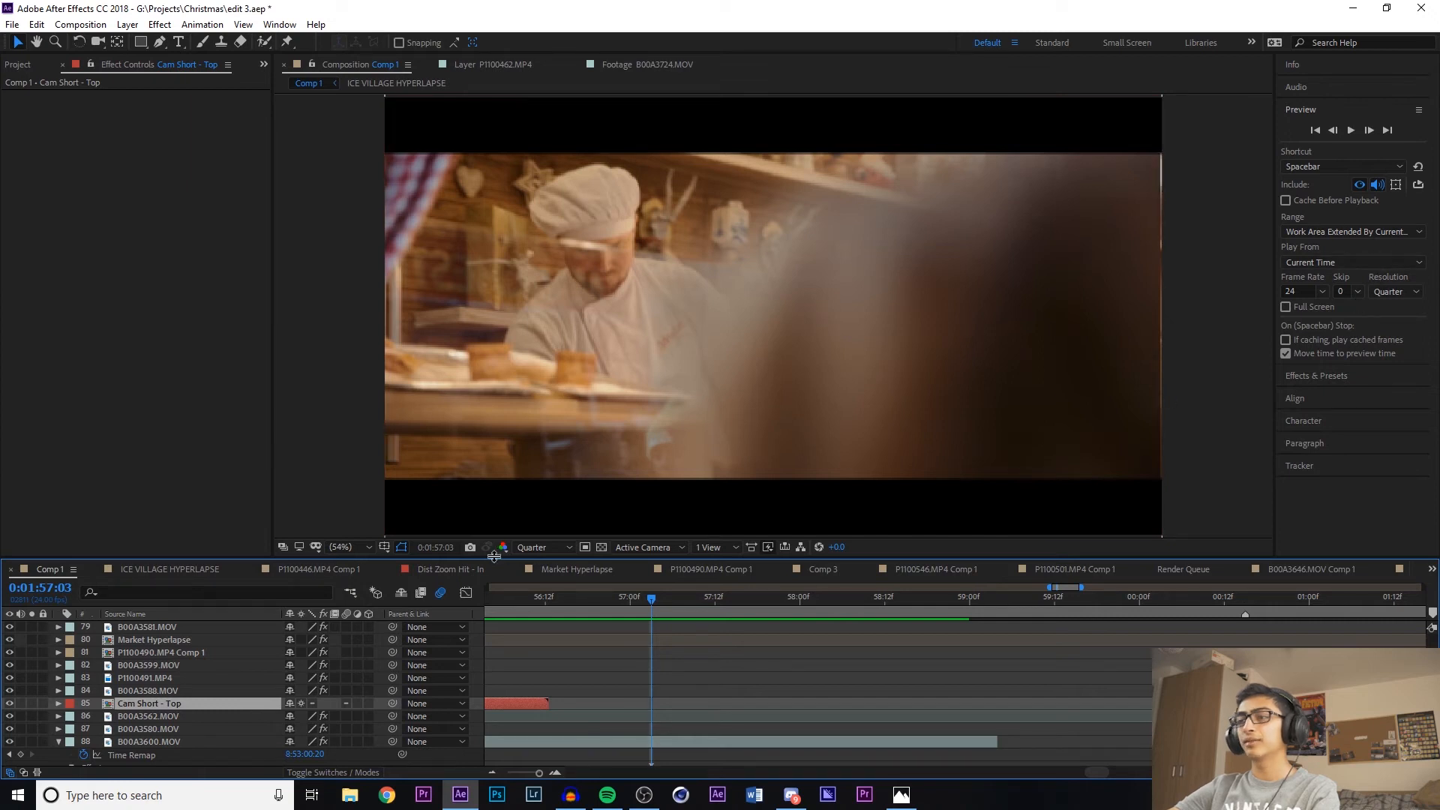
pyautogui.click(554, 568)
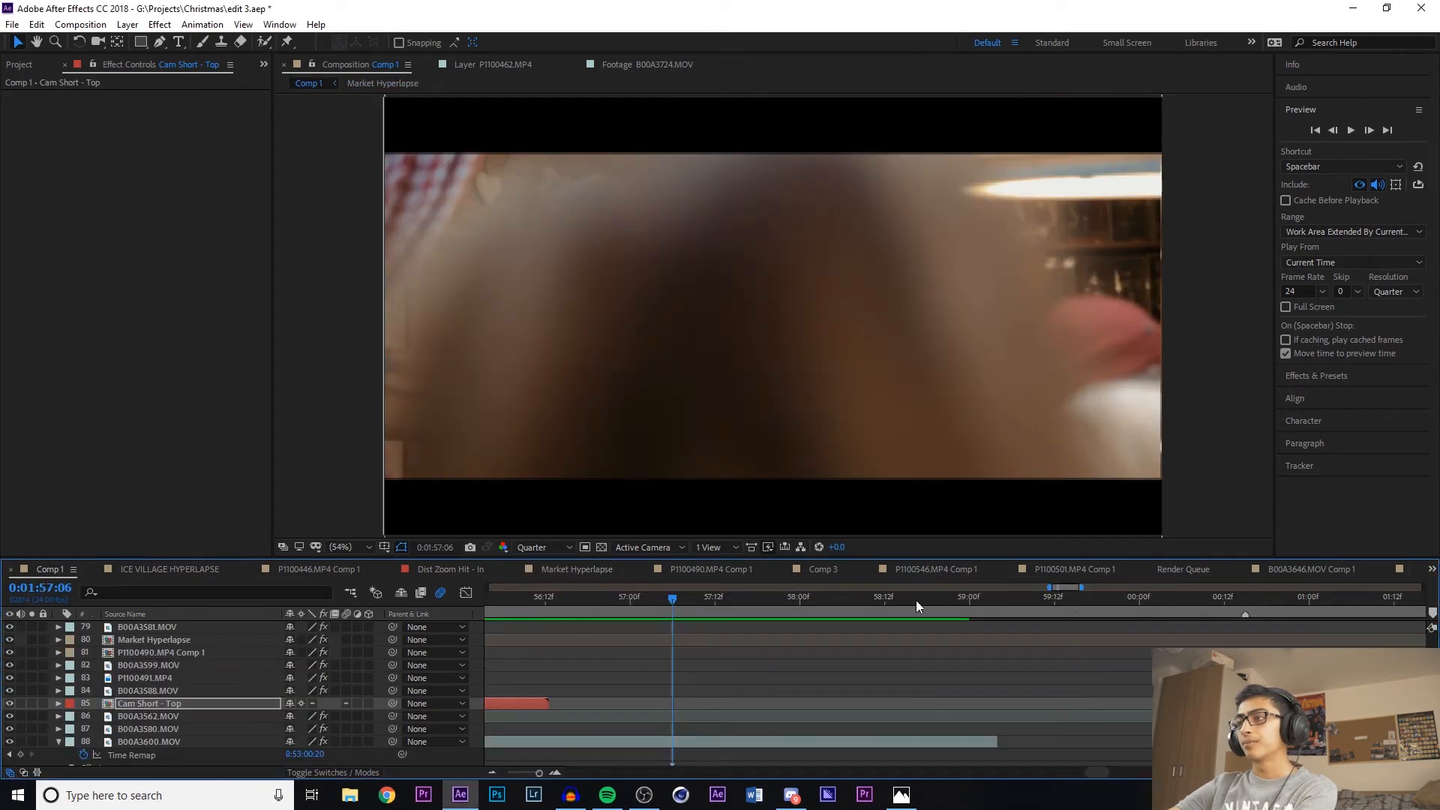
pyautogui.click(542, 548)
pyautogui.click(552, 633)
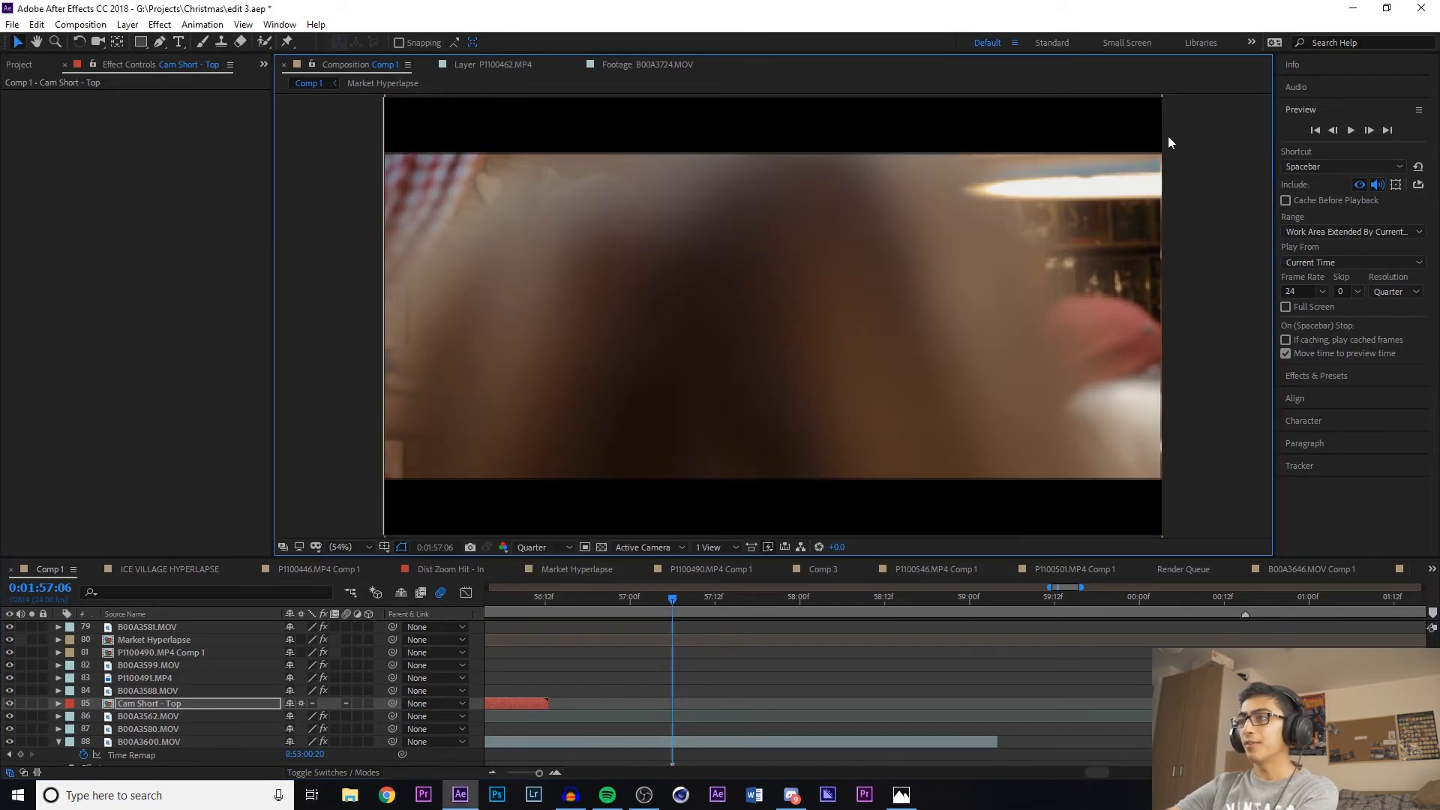
# Return to 0:01:56:23, select layer 88, B00A3600.MOV, and search the layer stack for the masked passer-by clip
pyautogui.moveTo(649, 602); pyautogui.dragTo(622, 654)
pyautogui.scroll(-4, 620, 743)
pyautogui.scroll(5, 621, 742)
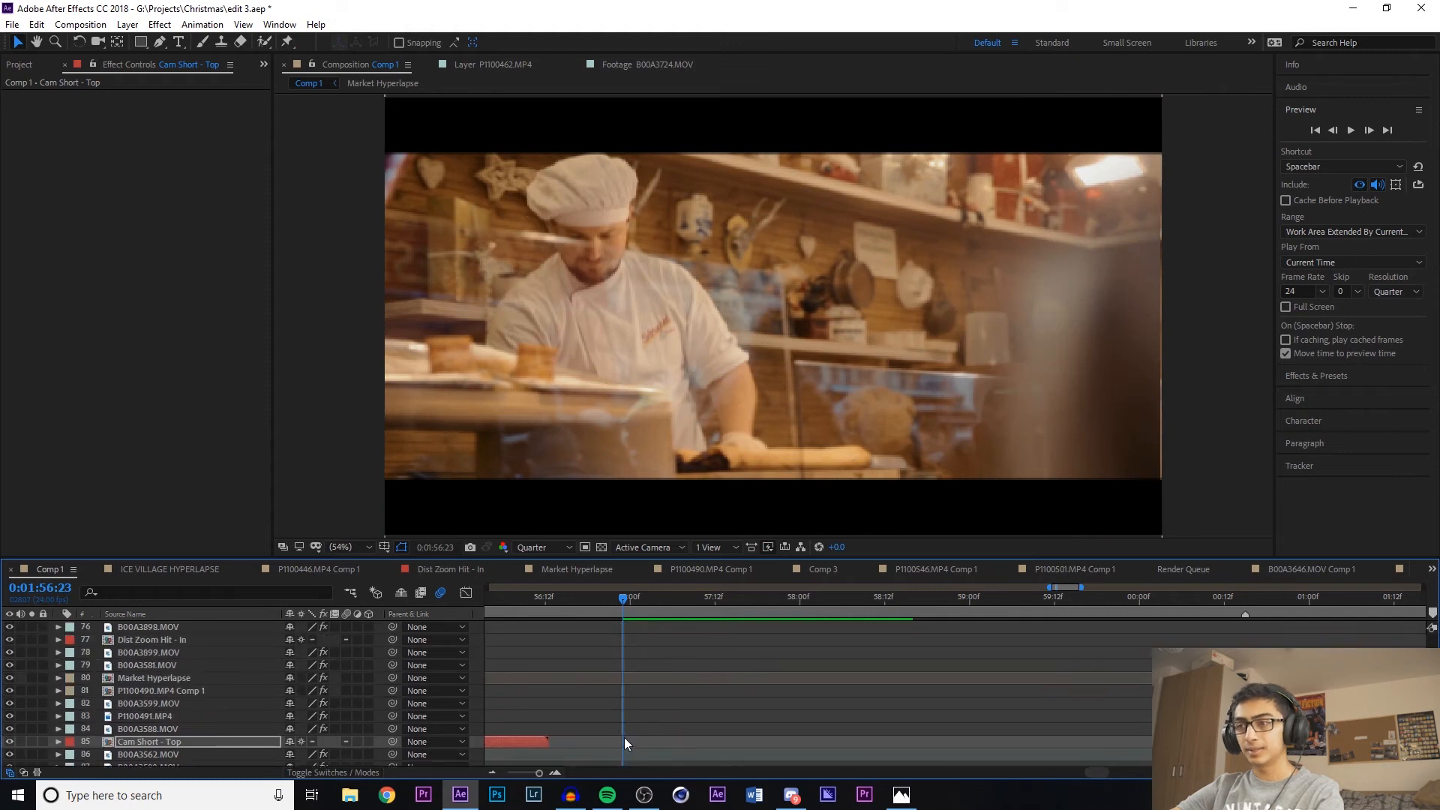
pyautogui.scroll(-2, 620, 731)
pyautogui.click(590, 702)
pyautogui.scroll(15, 596, 703)
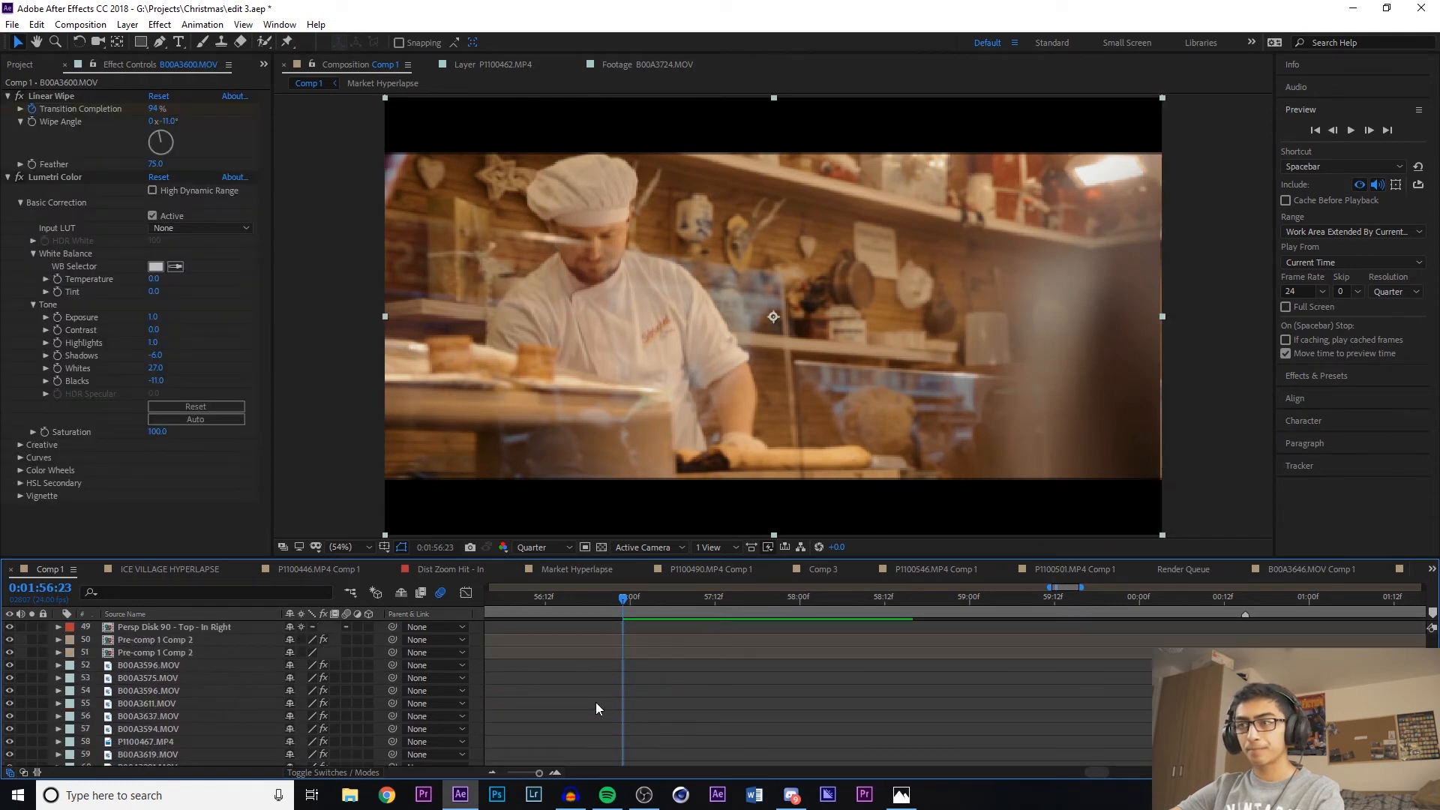
pyautogui.scroll(8, 597, 708)
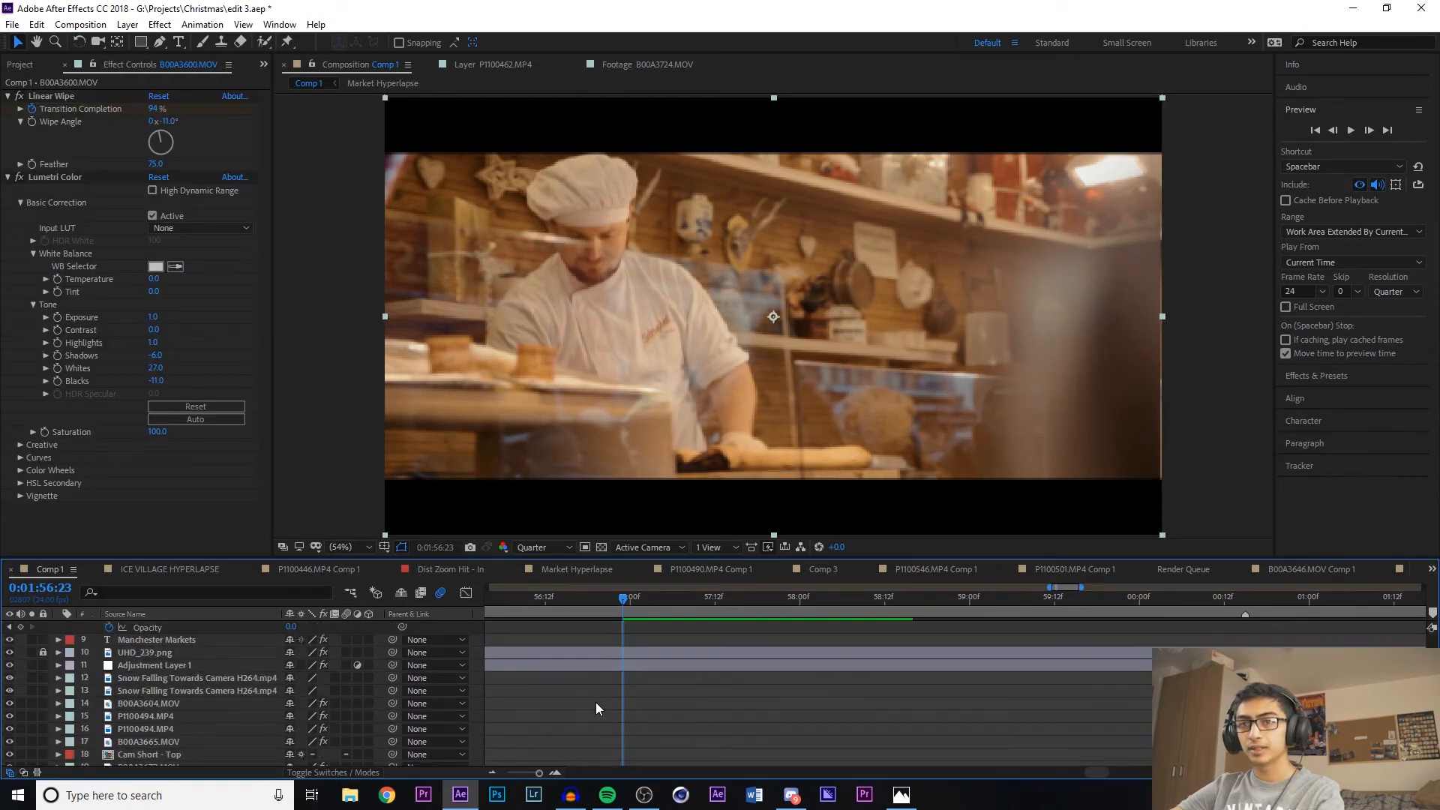
pyautogui.scroll(-10, 597, 707)
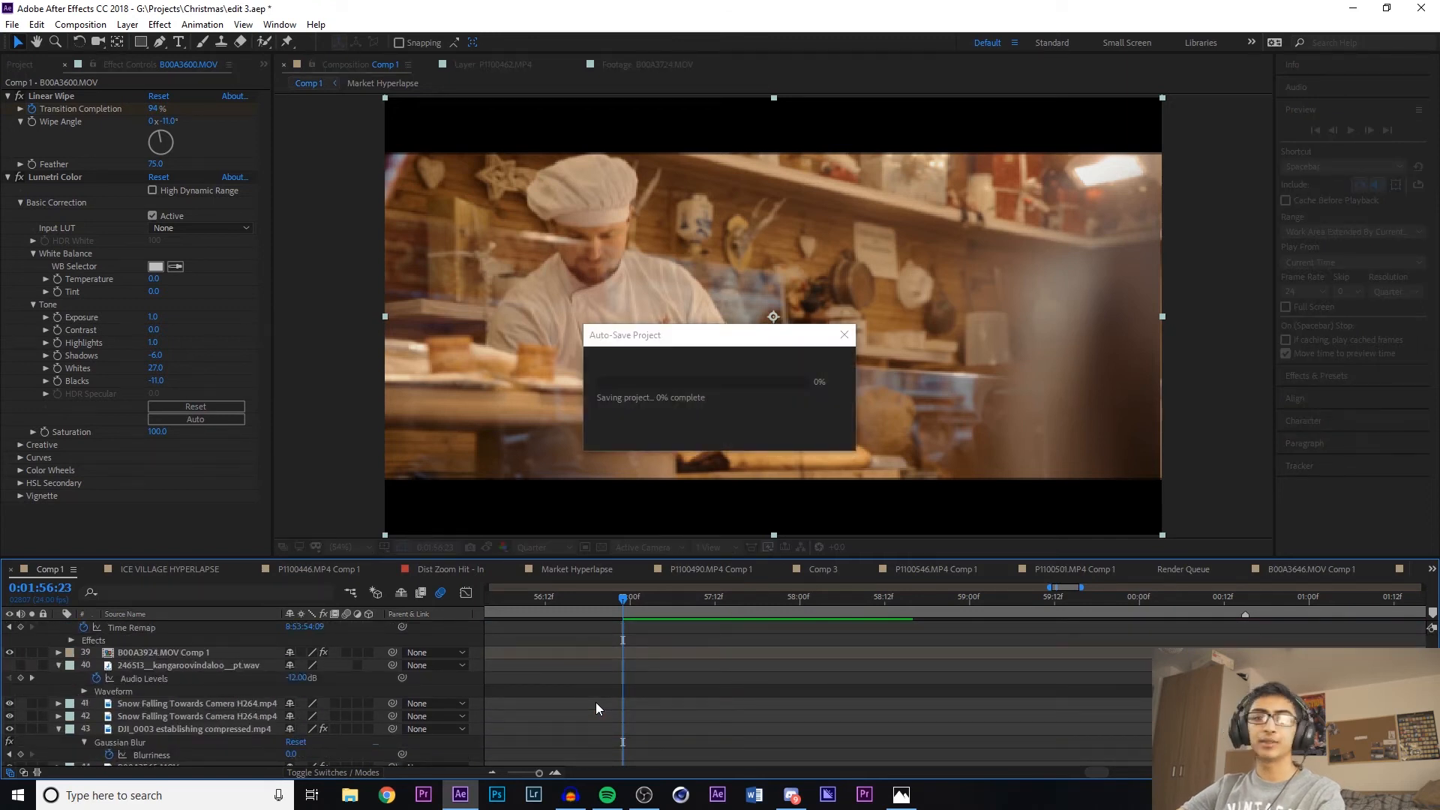
# Play the baker-to-stall transition from 0:01:56:20 to 0:01:57:05, then find and select layer 92, B00A3582.MOV
pyautogui.click(606, 601)
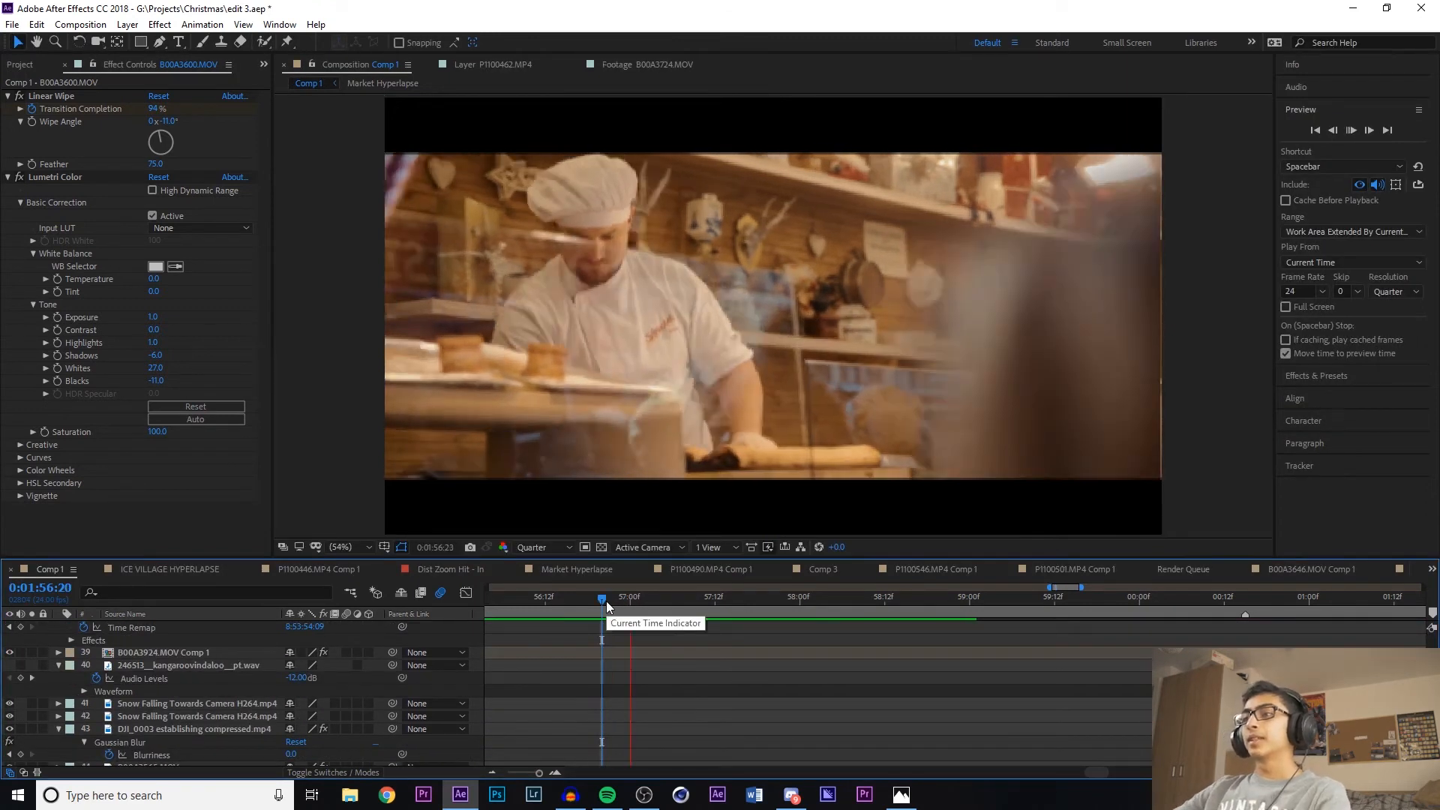
pyautogui.press('space')
pyautogui.scroll(-5, 651, 683)
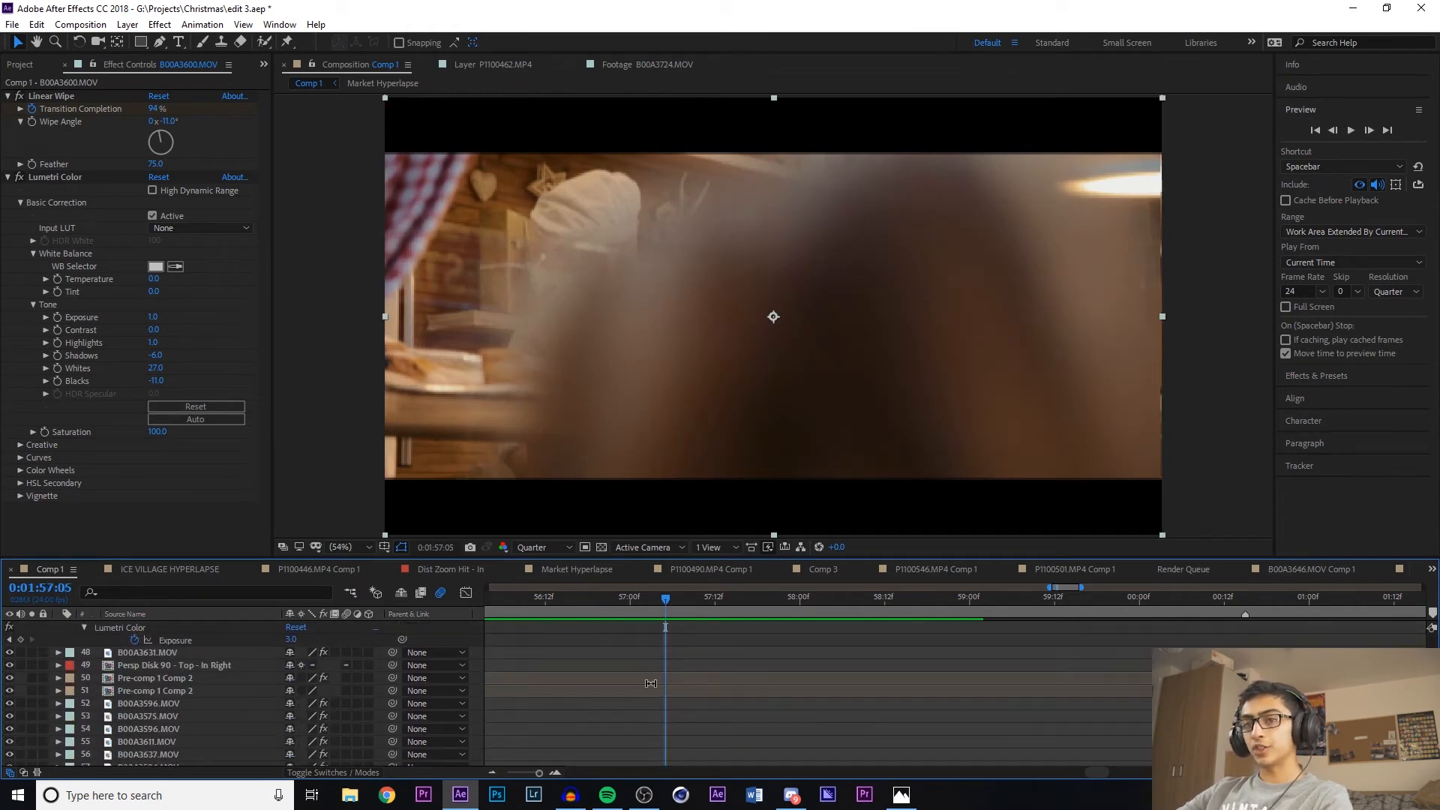
pyautogui.scroll(-10, 651, 684)
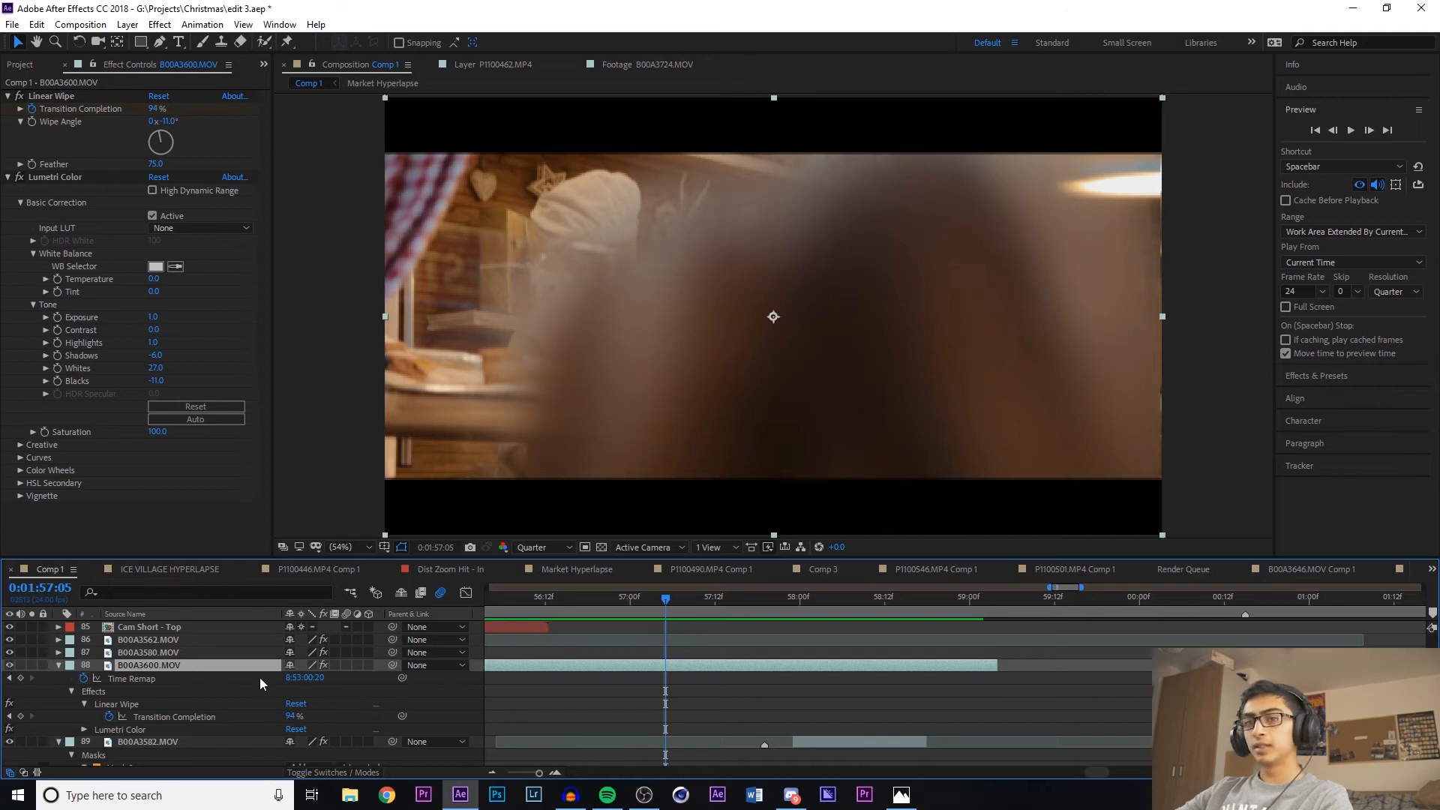
pyautogui.scroll(-6, 668, 664)
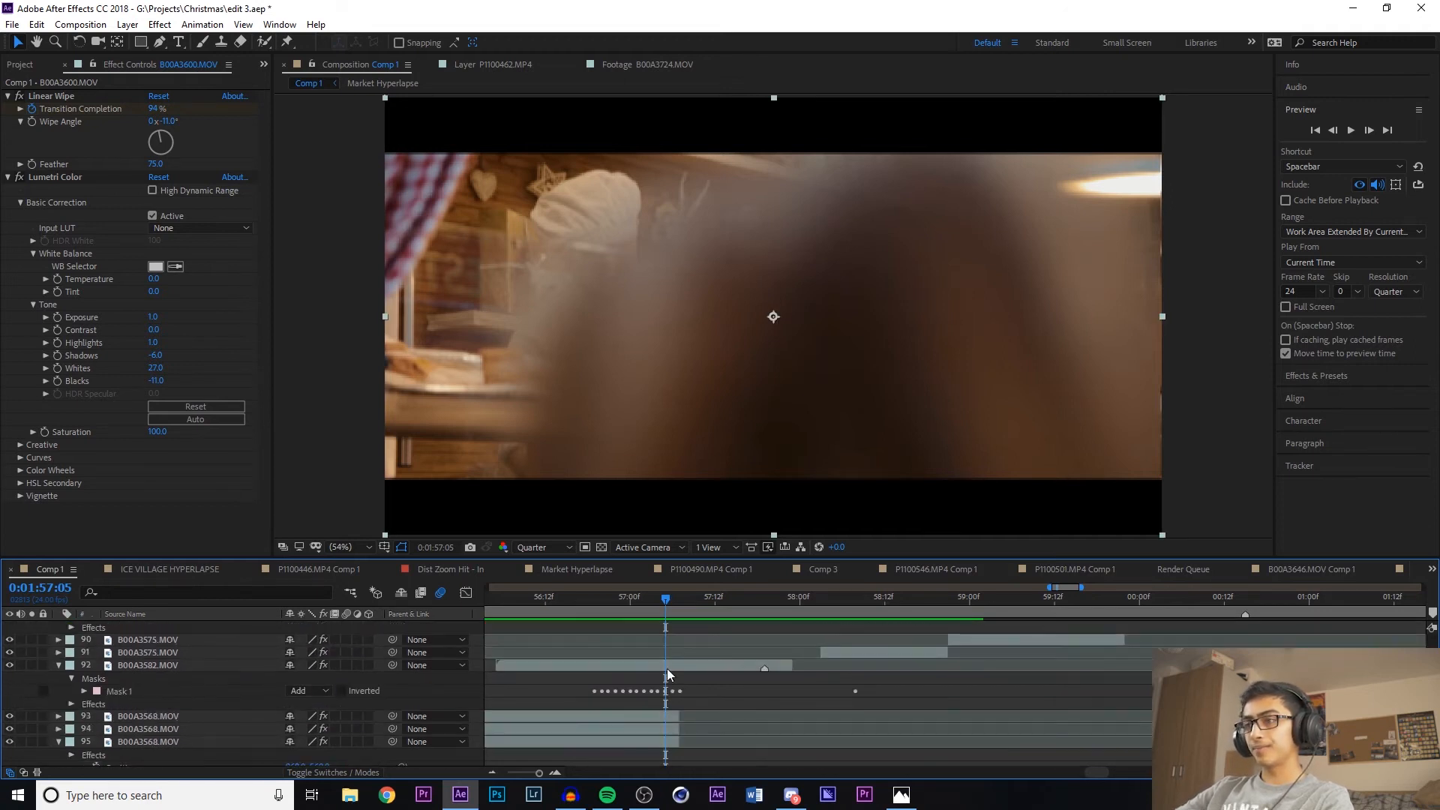
pyautogui.click(667, 667)
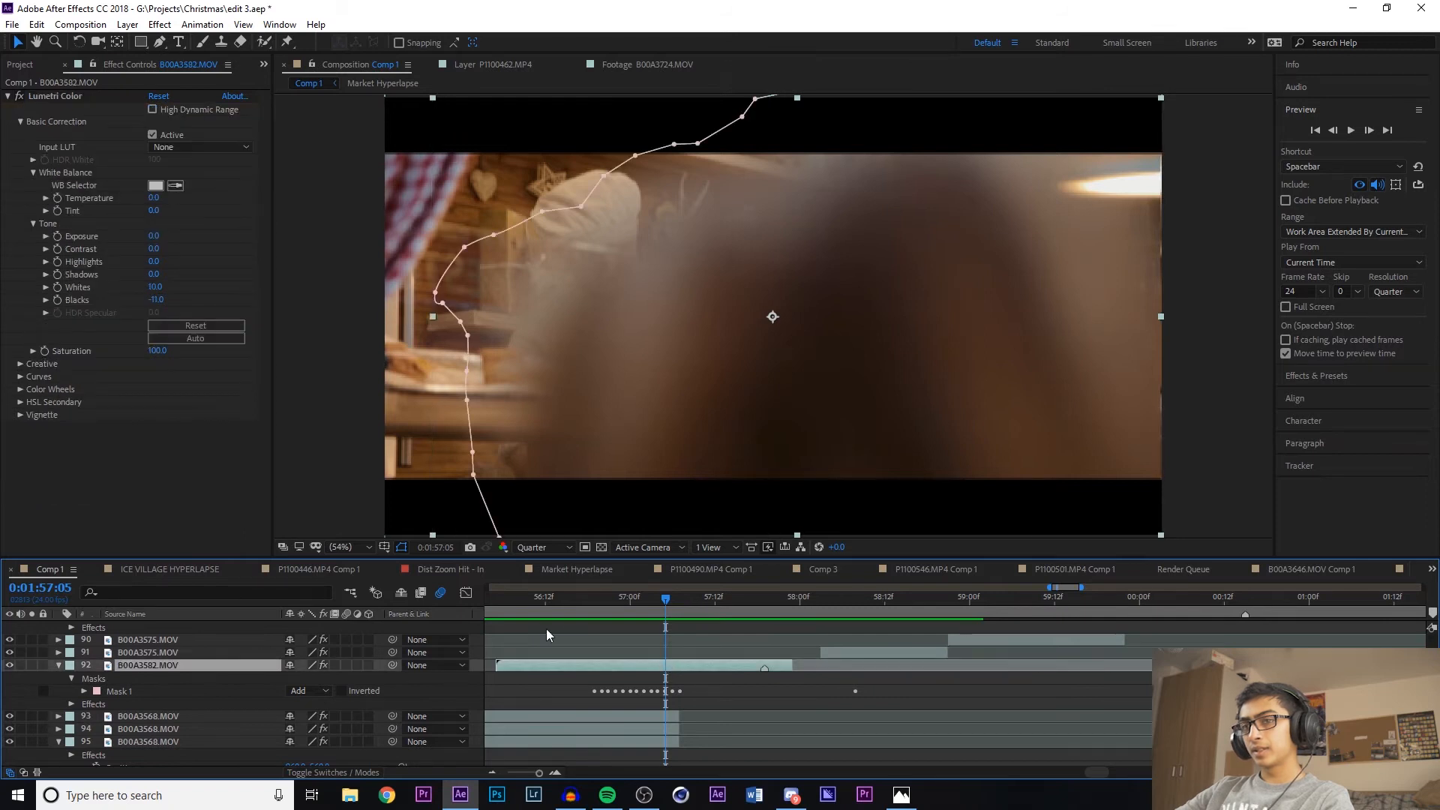
# Scrub layer 92's mask to 0:01:57:03 and expand the Mask 1 properties
pyautogui.moveTo(589, 600); pyautogui.dragTo(653, 627)
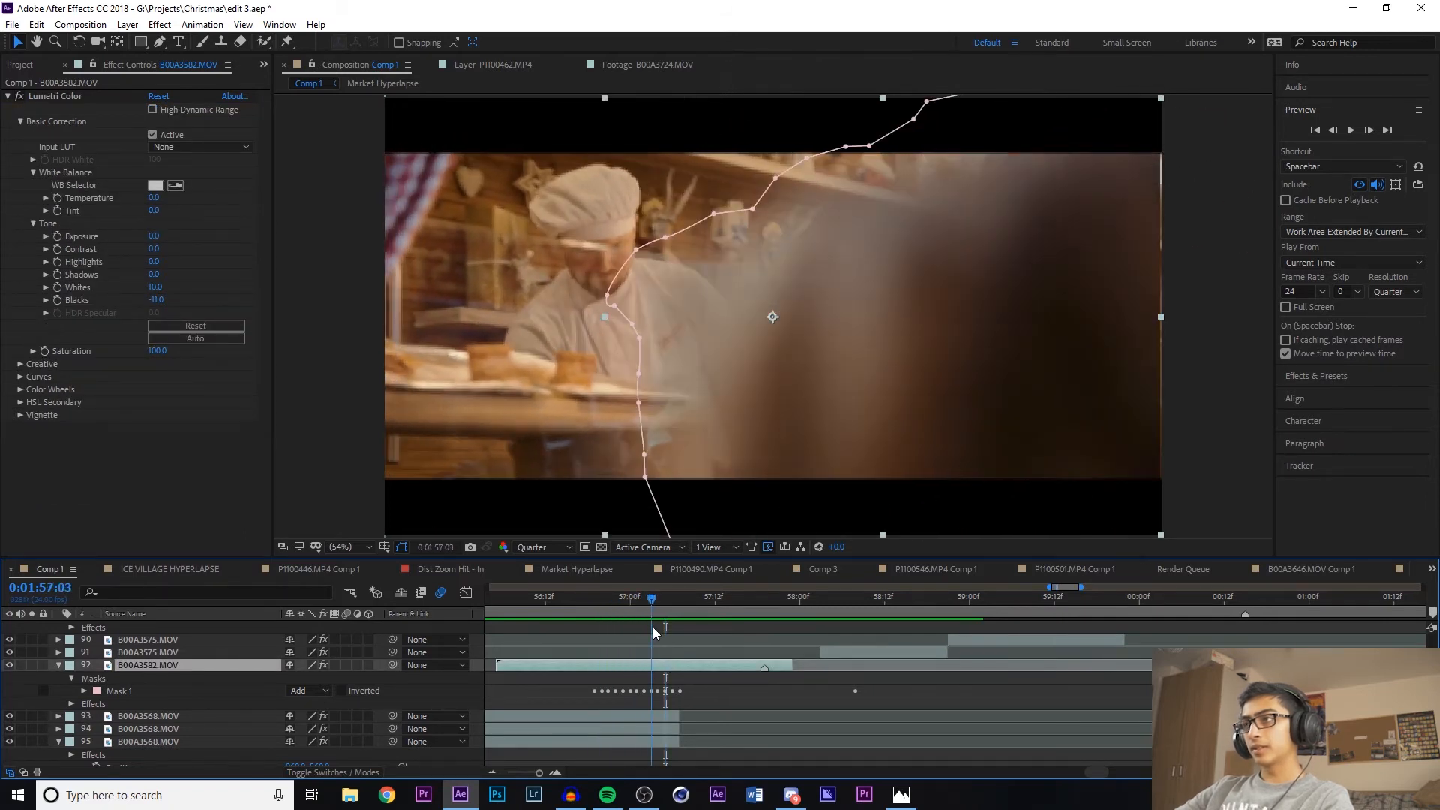
pyautogui.click(45, 675)
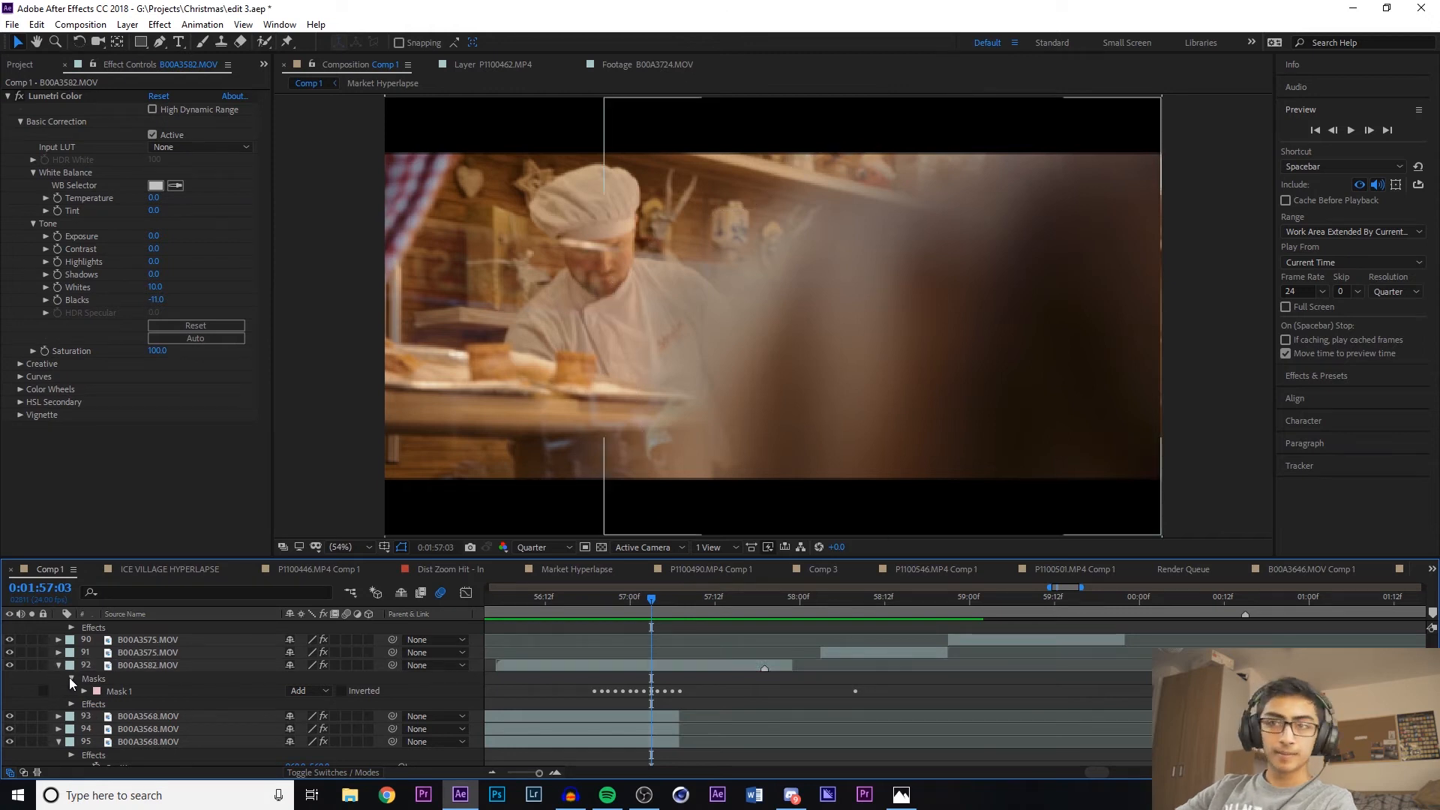
pyautogui.click(69, 678)
pyautogui.click(69, 677)
pyautogui.click(82, 692)
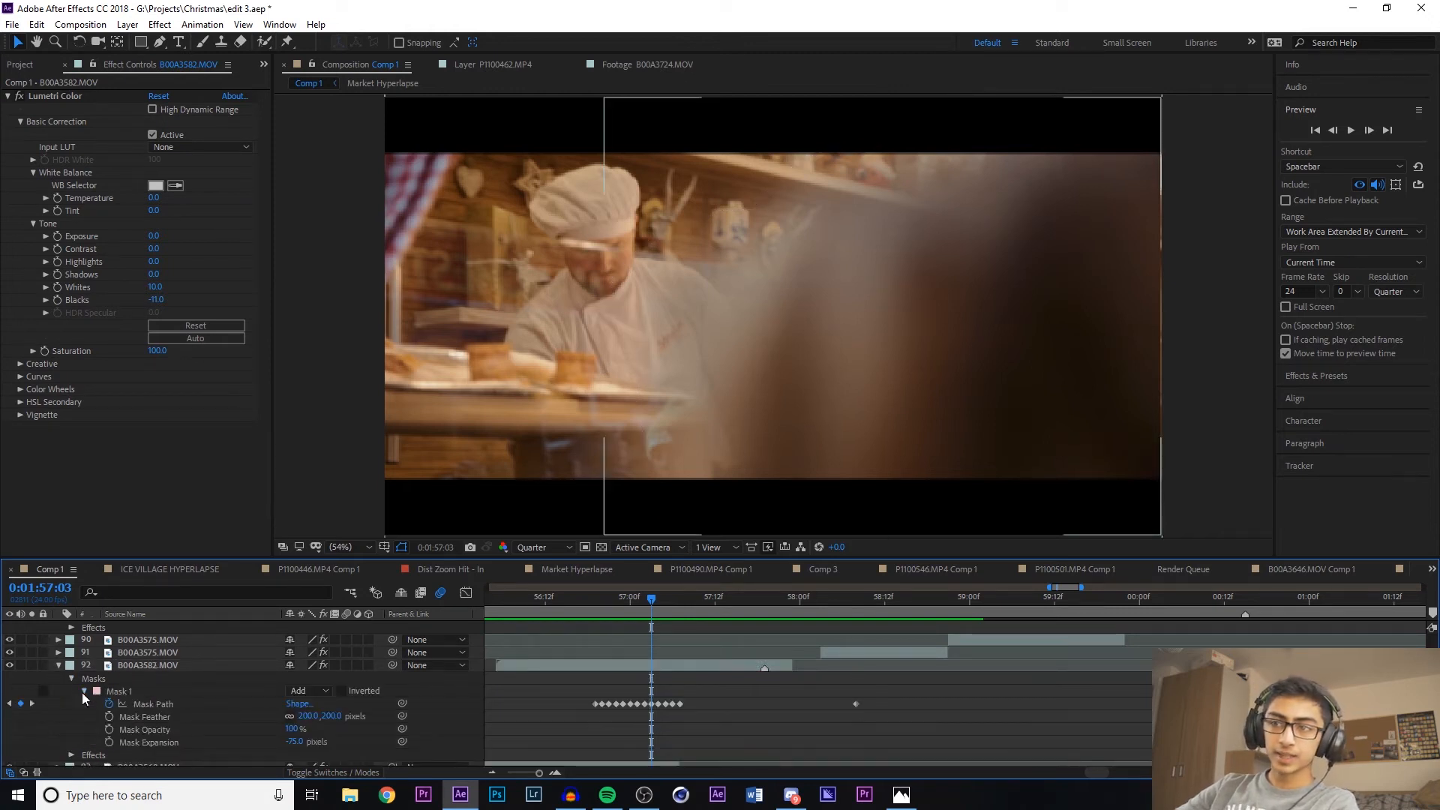
# Toggle Inverted on and off for layer 92's Mask 1 to compare which side of the passer-by it reveals
pyautogui.click(342, 691)
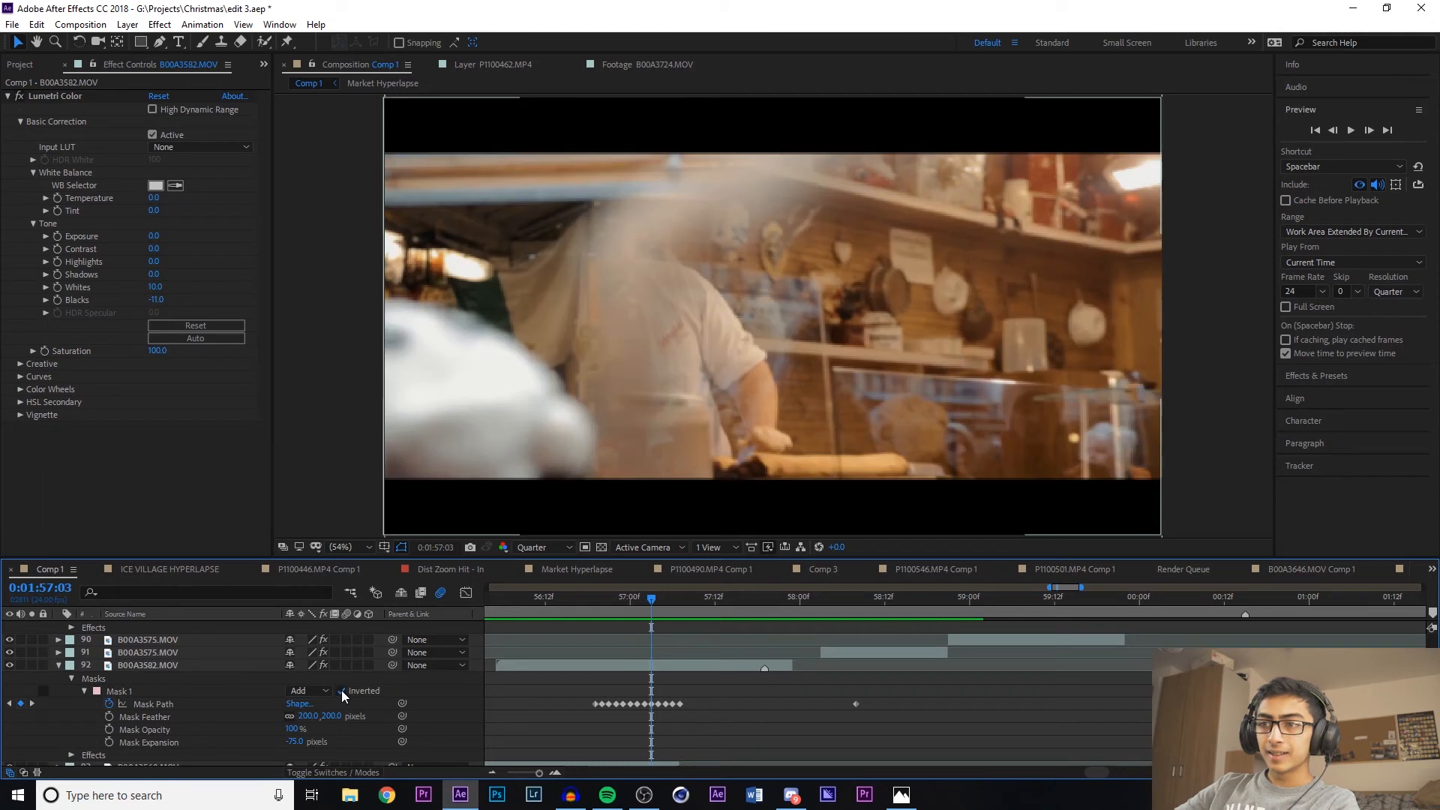
pyautogui.click(341, 690)
pyautogui.click(341, 690)
pyautogui.click(339, 690)
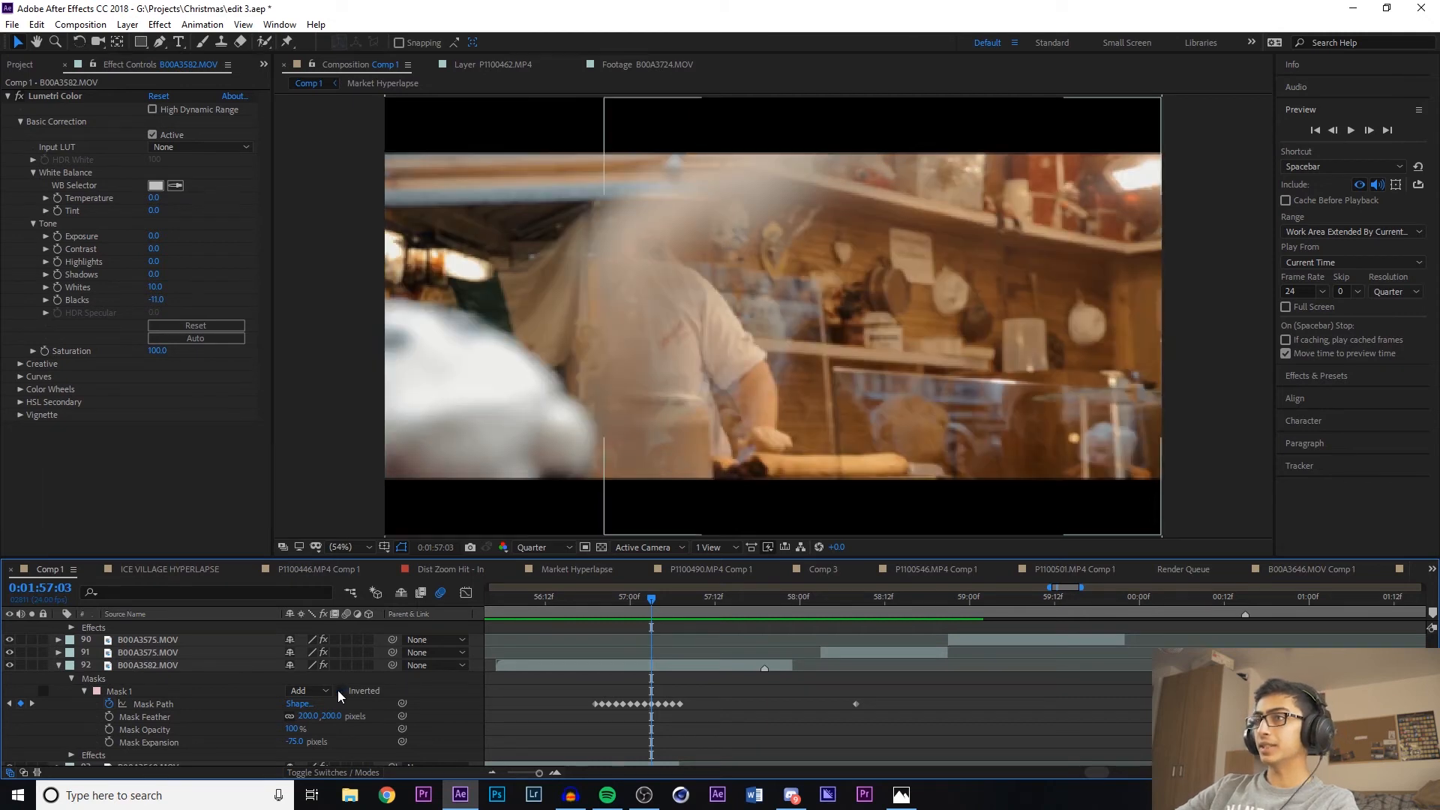
pyautogui.click(337, 690)
pyautogui.click(337, 690)
# Select layer 92, B00A3582.MOV, and scrub through its mask path keyframes to the stall shot at 0:01:57:23
pyautogui.moveTo(597, 602); pyautogui.dragTo(659, 678)
pyautogui.click(625, 665)
pyautogui.moveTo(576, 602); pyautogui.dragTo(624, 624)
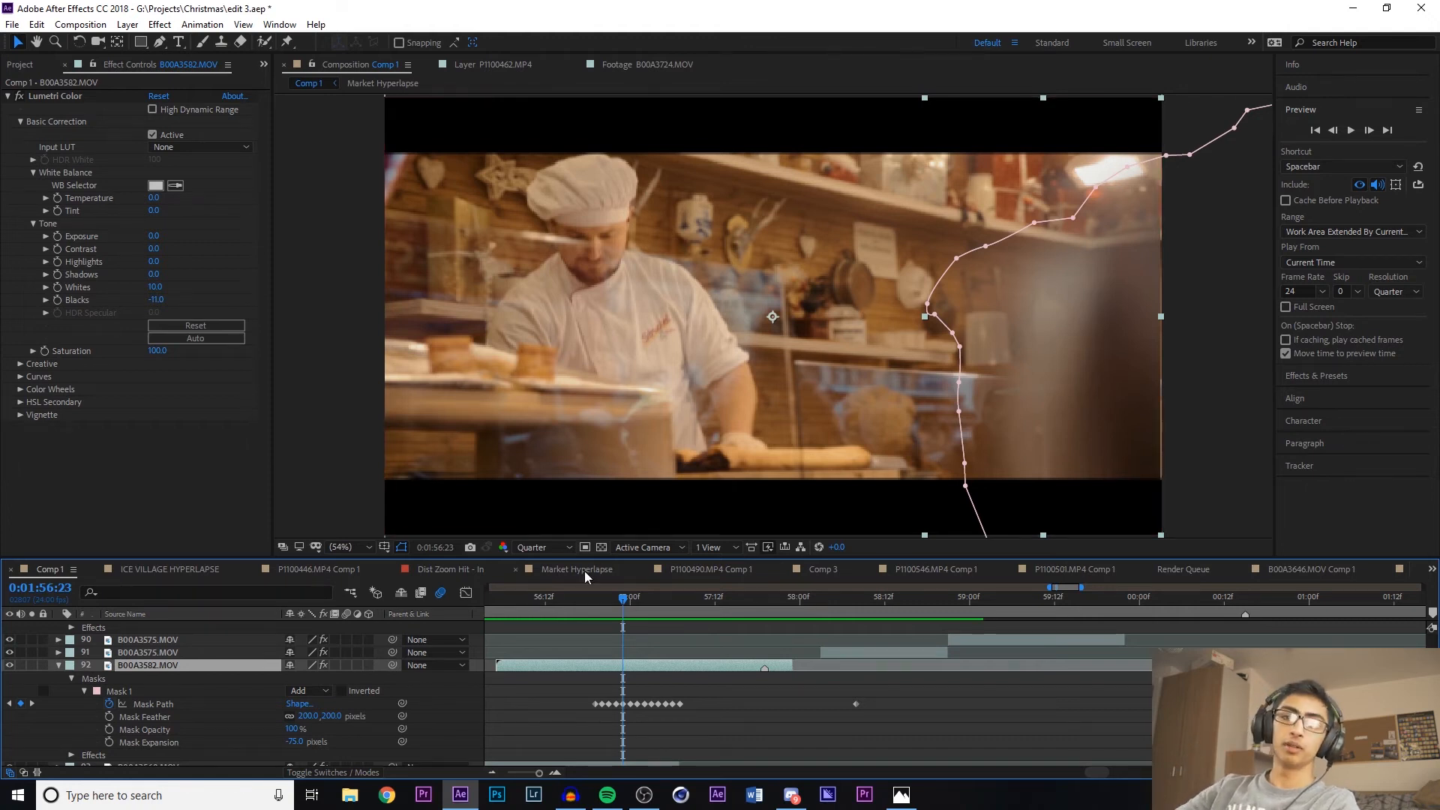
pyautogui.click(651, 606)
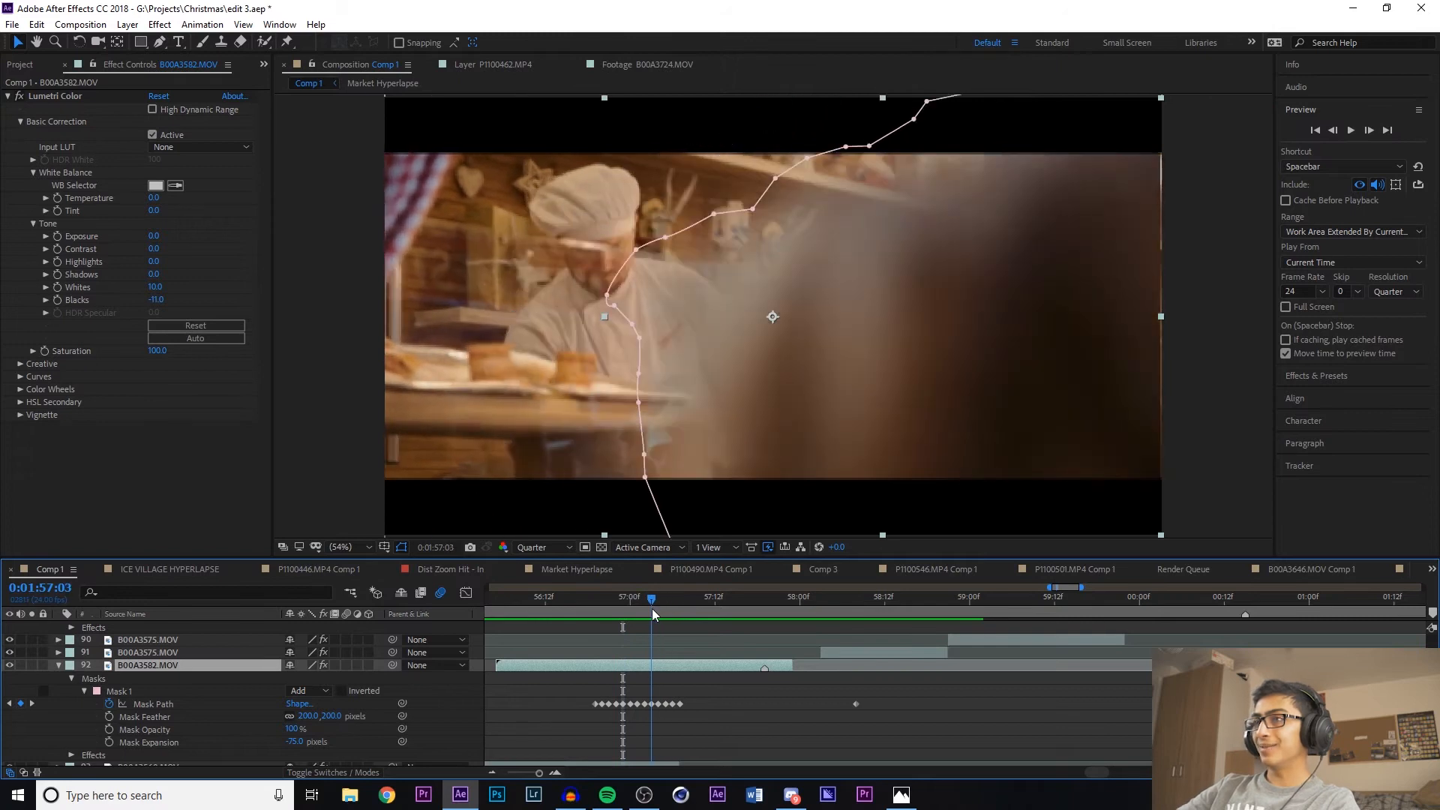
pyautogui.moveTo(652, 609); pyautogui.dragTo(614, 599)
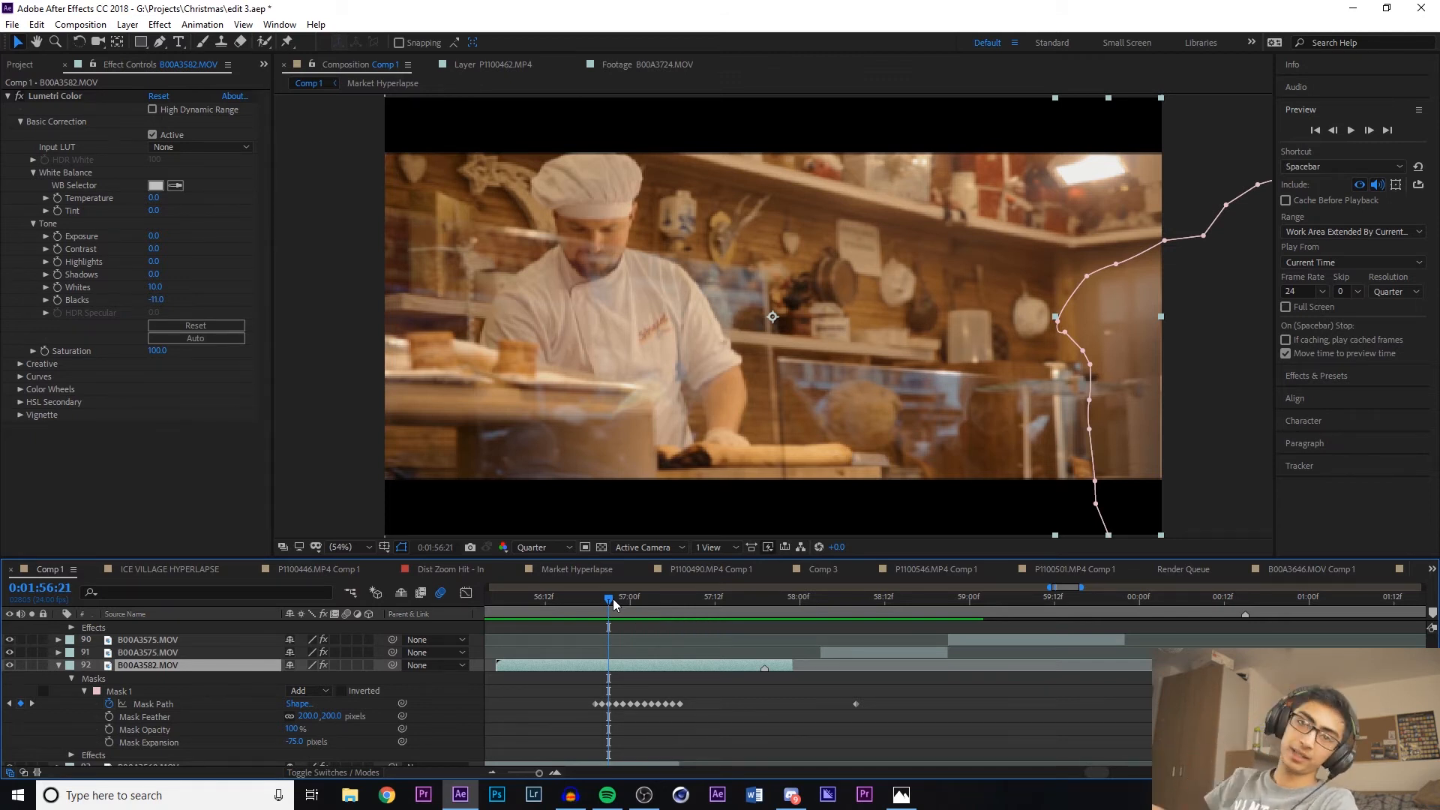
pyautogui.moveTo(611, 591); pyautogui.dragTo(793, 653)
# Examine layer 91, B00A3575.MOV, at 0:01:58:03, then find and select layer 89, B00A3582.MOV, with the inverted Mask 2
pyautogui.click(883, 653)
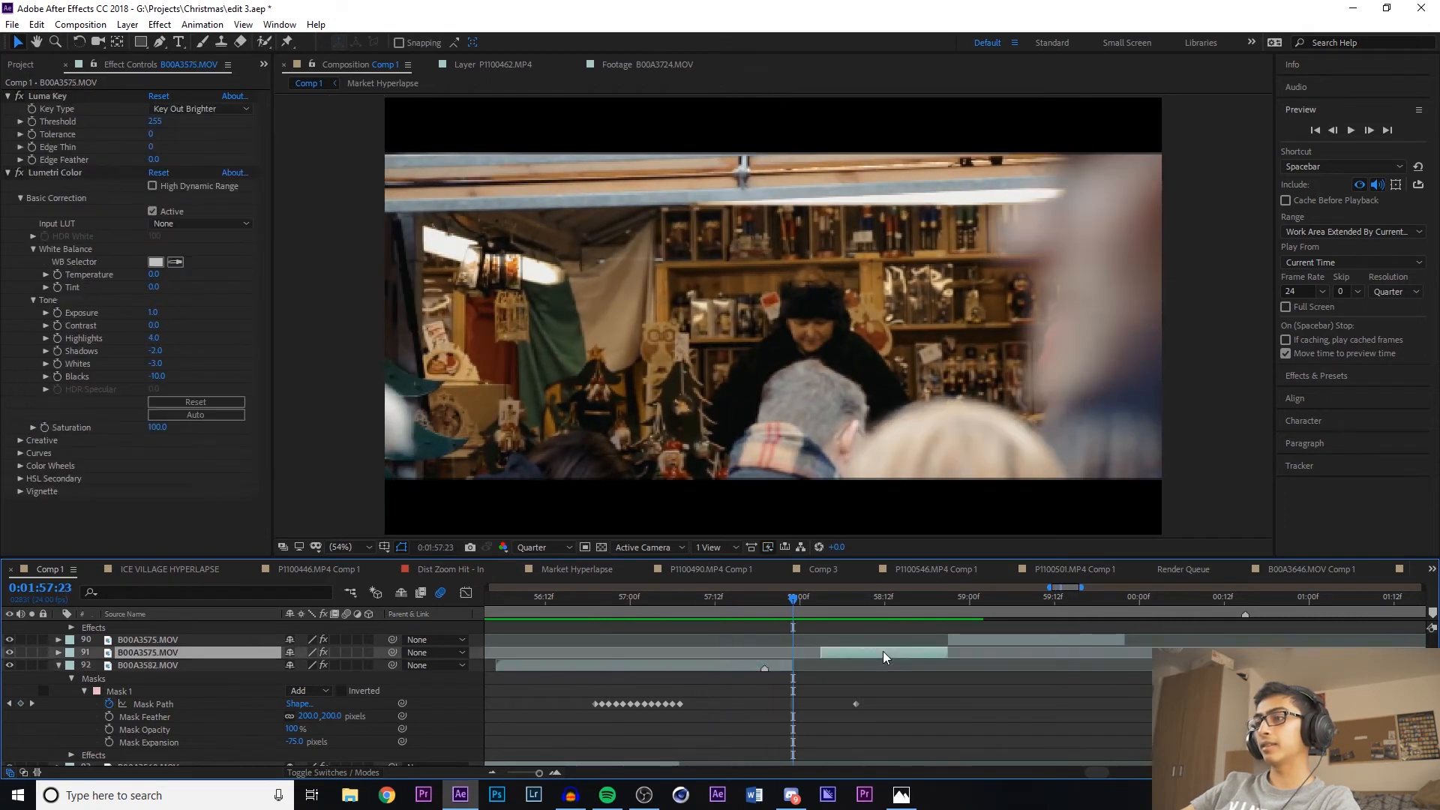
pyautogui.moveTo(807, 598)
pyautogui.mouseDown()
pyautogui.moveTo(849, 597)
pyautogui.moveTo(822, 594)
pyautogui.mouseUp()
pyautogui.scroll(-2, 816, 652)
pyautogui.scroll(5, 816, 652)
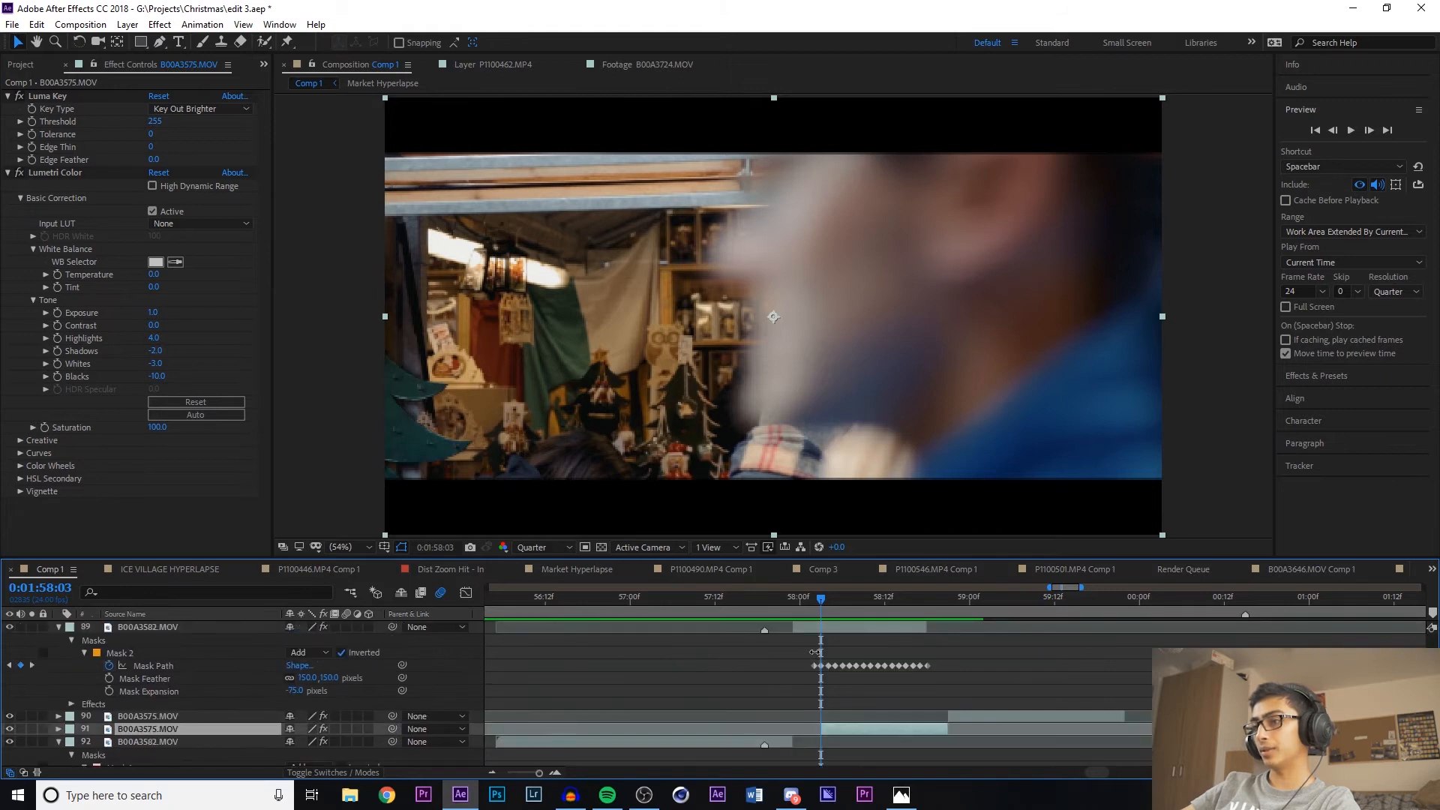
pyautogui.click(818, 706)
# Scrub through layer 89's Mask 2 keyframes and play on from 0:01:58:10 to review the stall's masked transition
pyautogui.moveTo(799, 598); pyautogui.dragTo(899, 638)
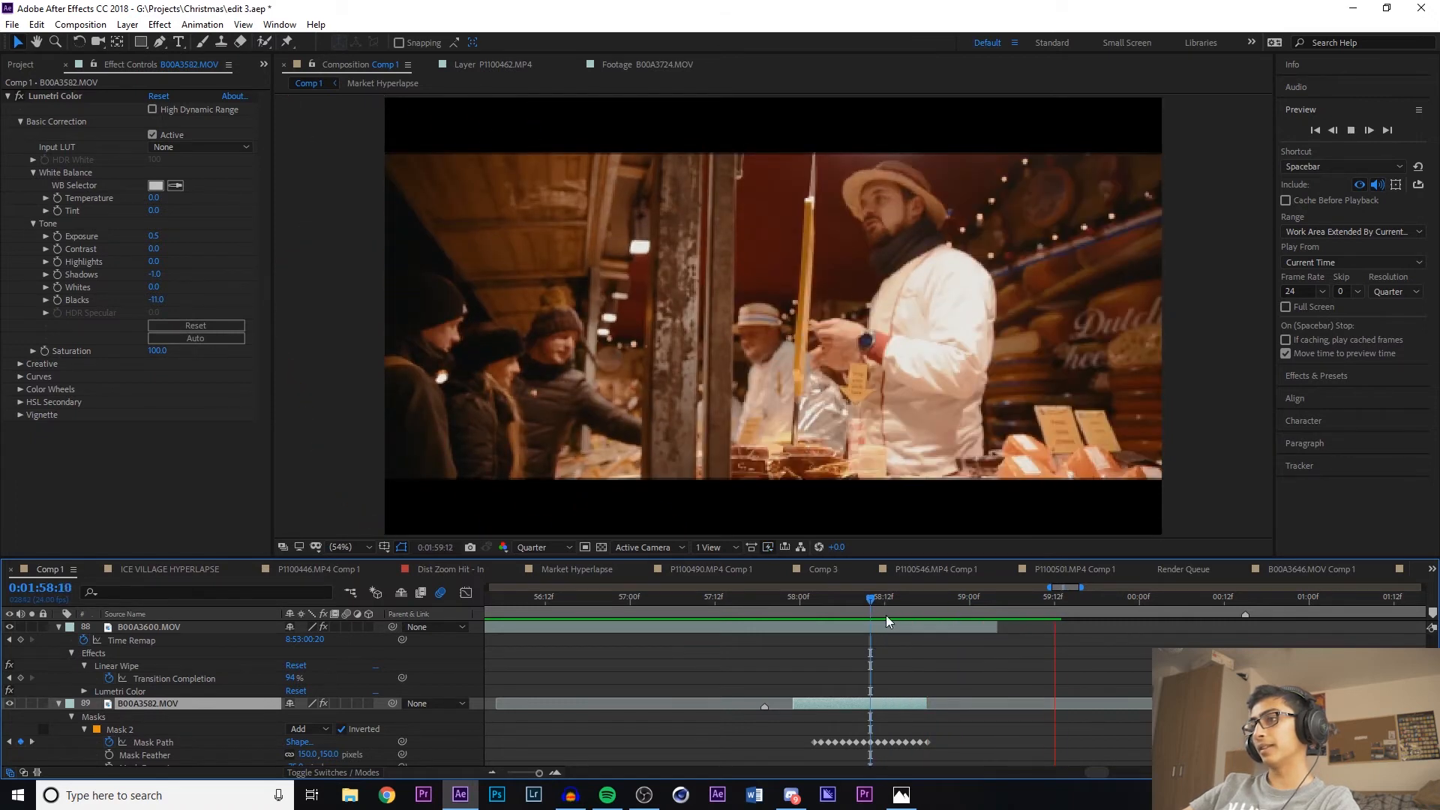
pyautogui.press('space')
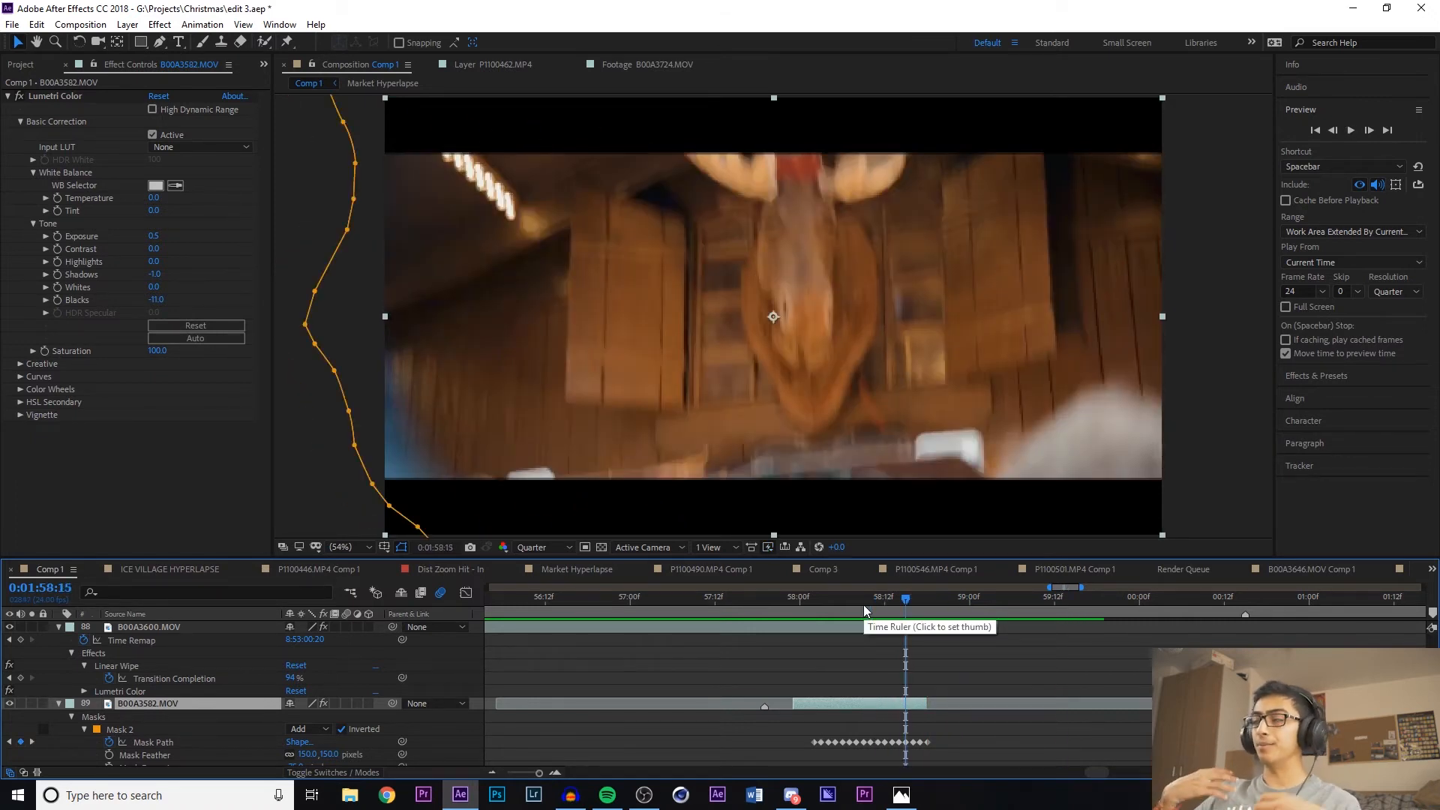
pyautogui.press('space')
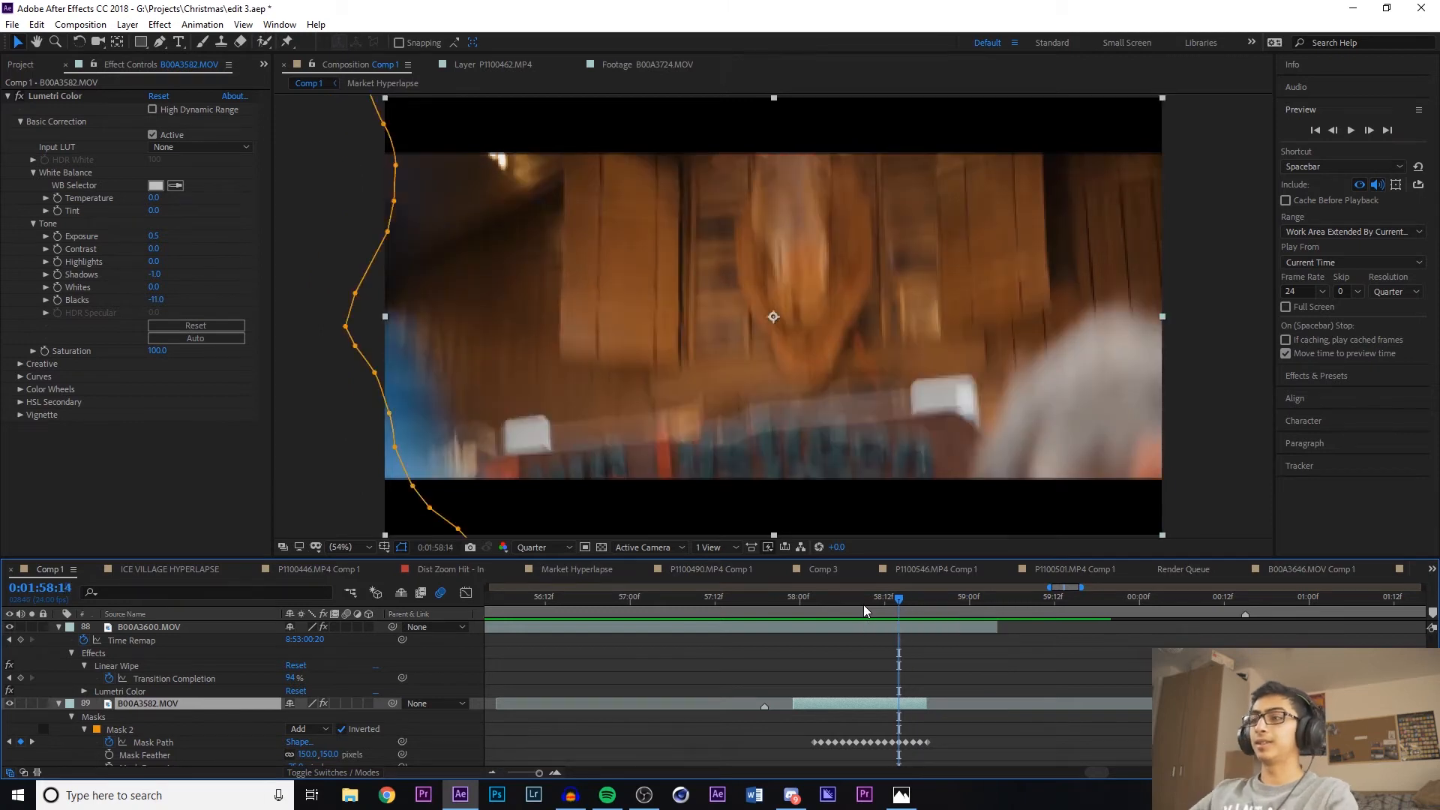
# Scrub to the cheese seller shot at 0:02:00:04 and hide the topmost EXPORT 1.mp4 layer
pyautogui.moveTo(897, 602); pyautogui.dragTo(1169, 651)
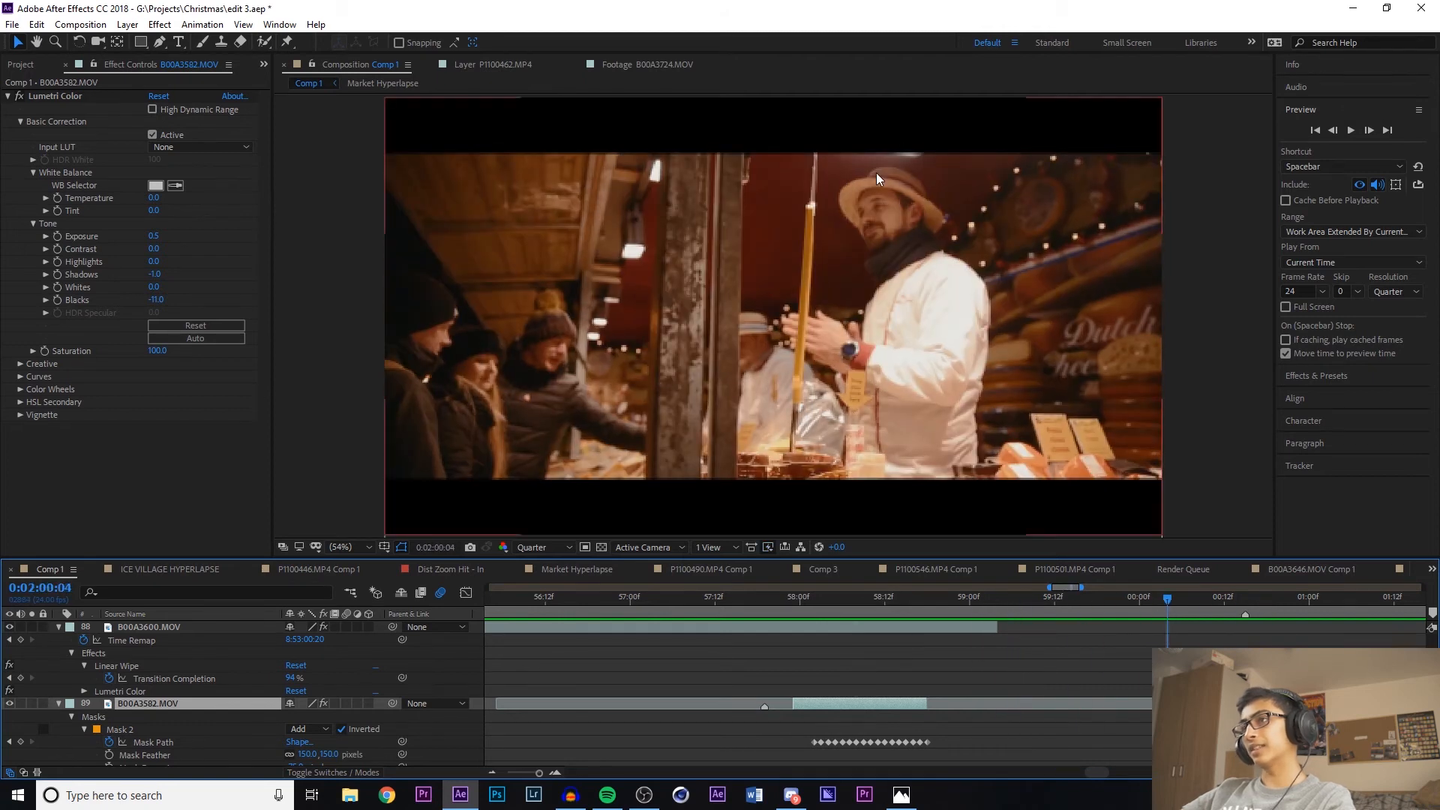
pyautogui.scroll(11, 1130, 628)
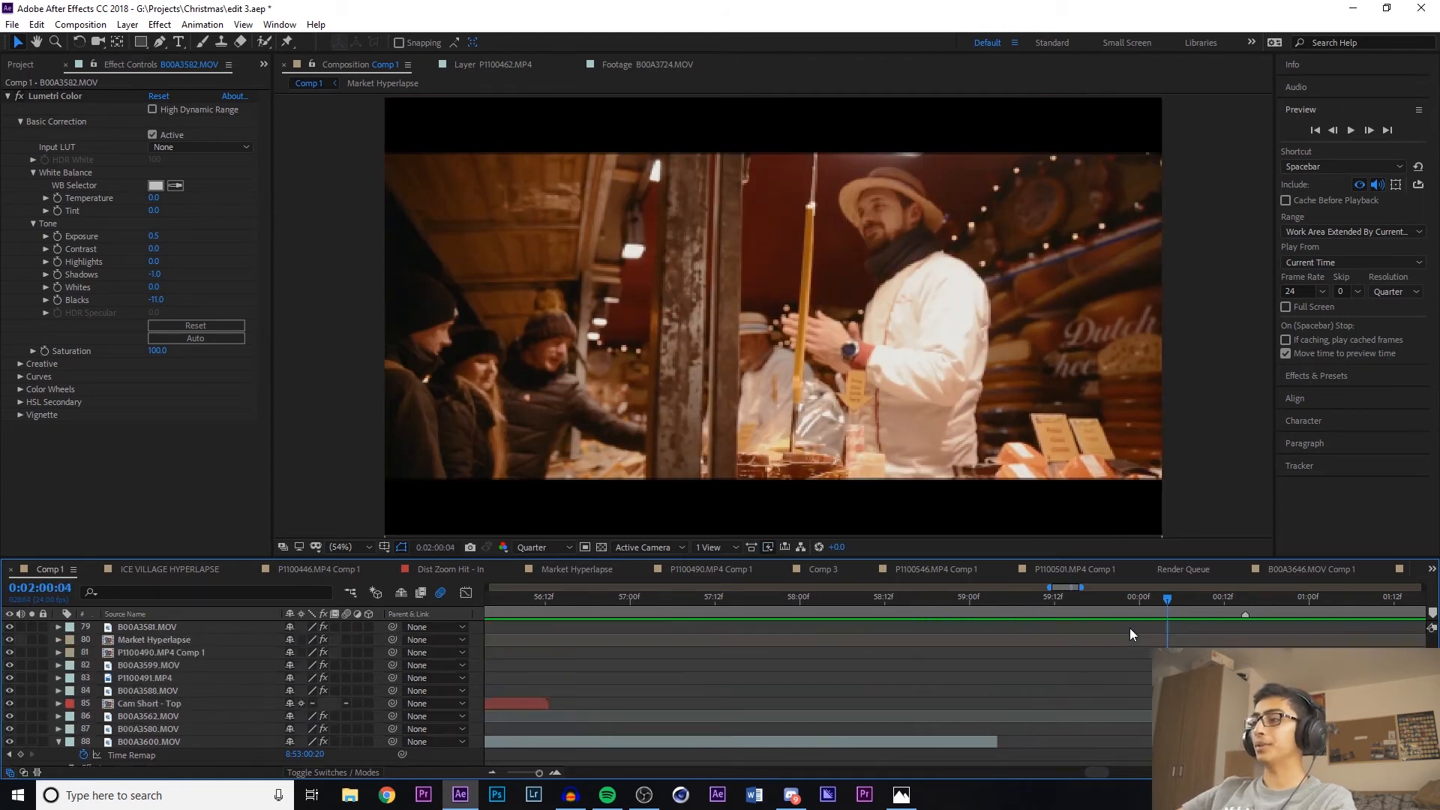
pyautogui.scroll(18, 1127, 639)
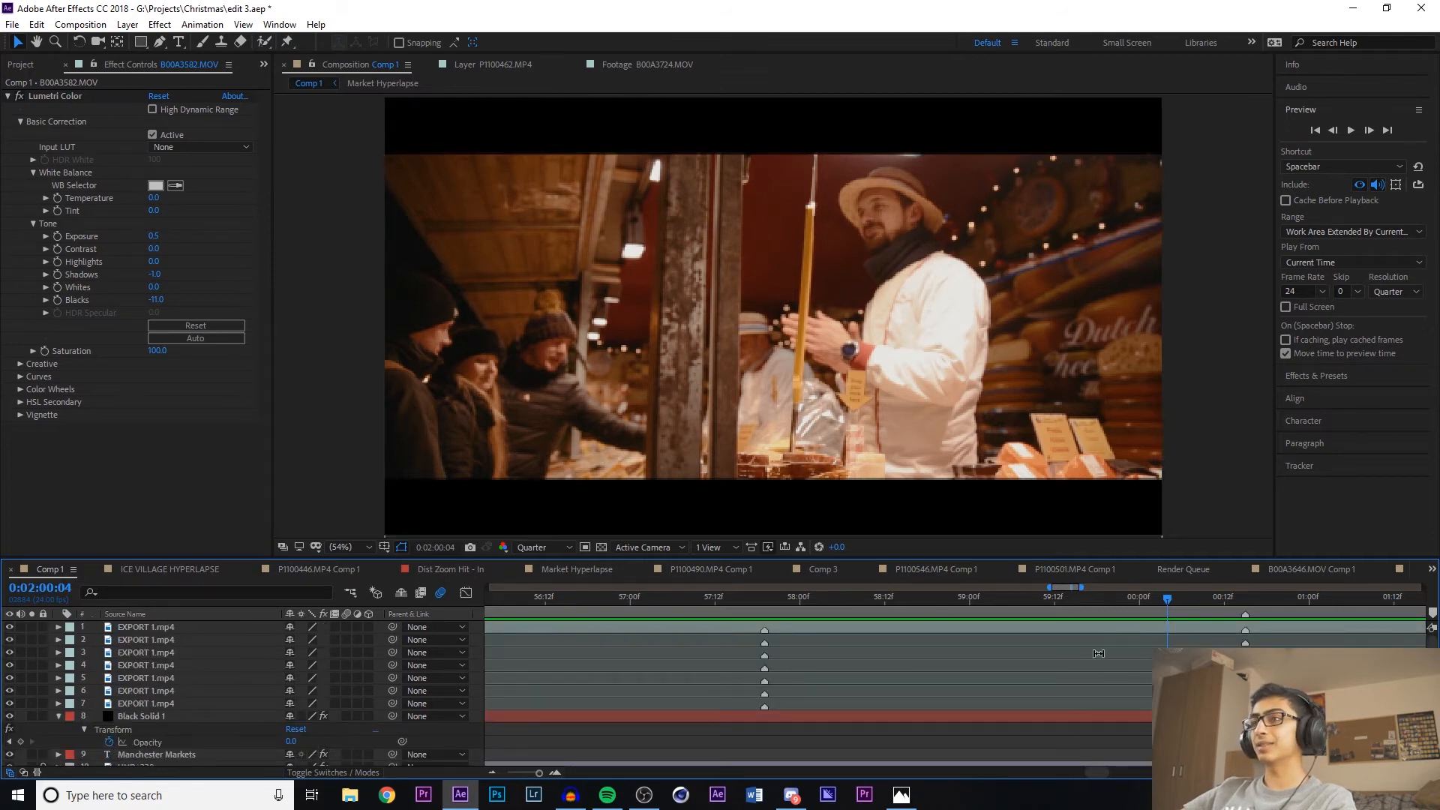
pyautogui.moveTo(1157, 608)
pyautogui.mouseDown()
pyautogui.moveTo(1230, 601)
pyautogui.moveTo(983, 595)
pyautogui.moveTo(1168, 608)
pyautogui.mouseUp()
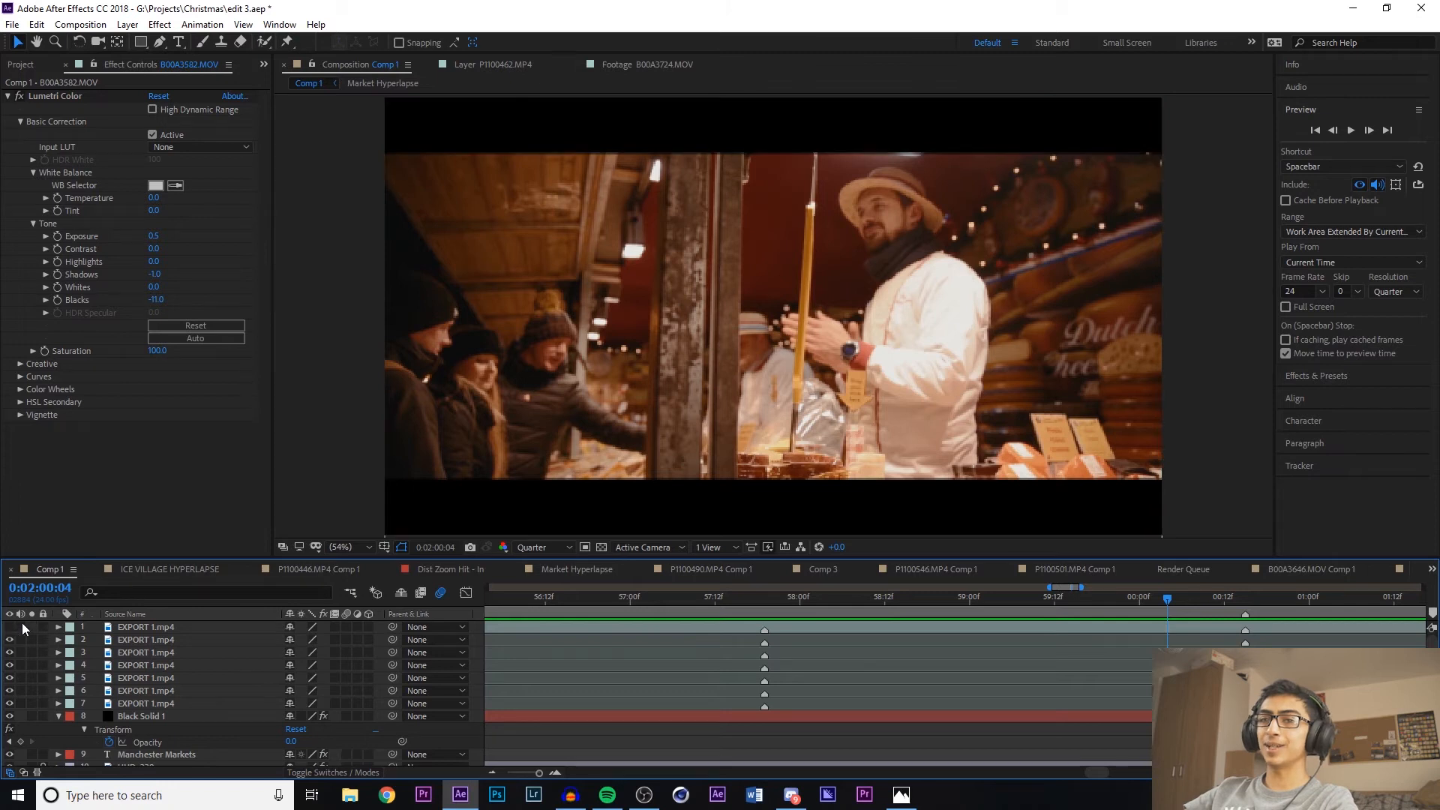
# Play the cheese seller shot from 0:01:59:12 into the light-strung balcony shot, and scrub back to the keyed overlap at 0:01:59:11
pyautogui.moveTo(1131, 601); pyautogui.dragTo(1049, 649)
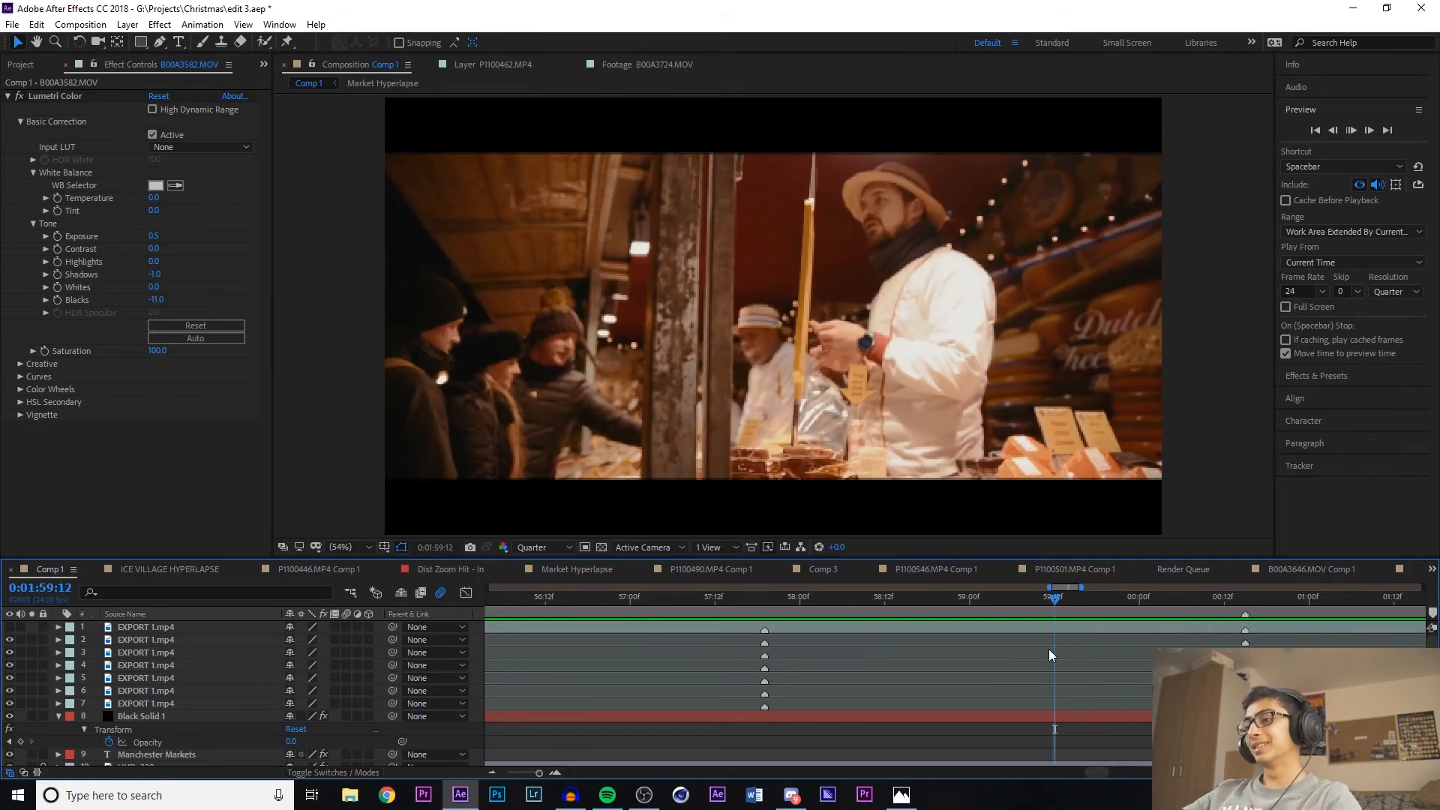
pyautogui.press('space')
pyautogui.click(1175, 605)
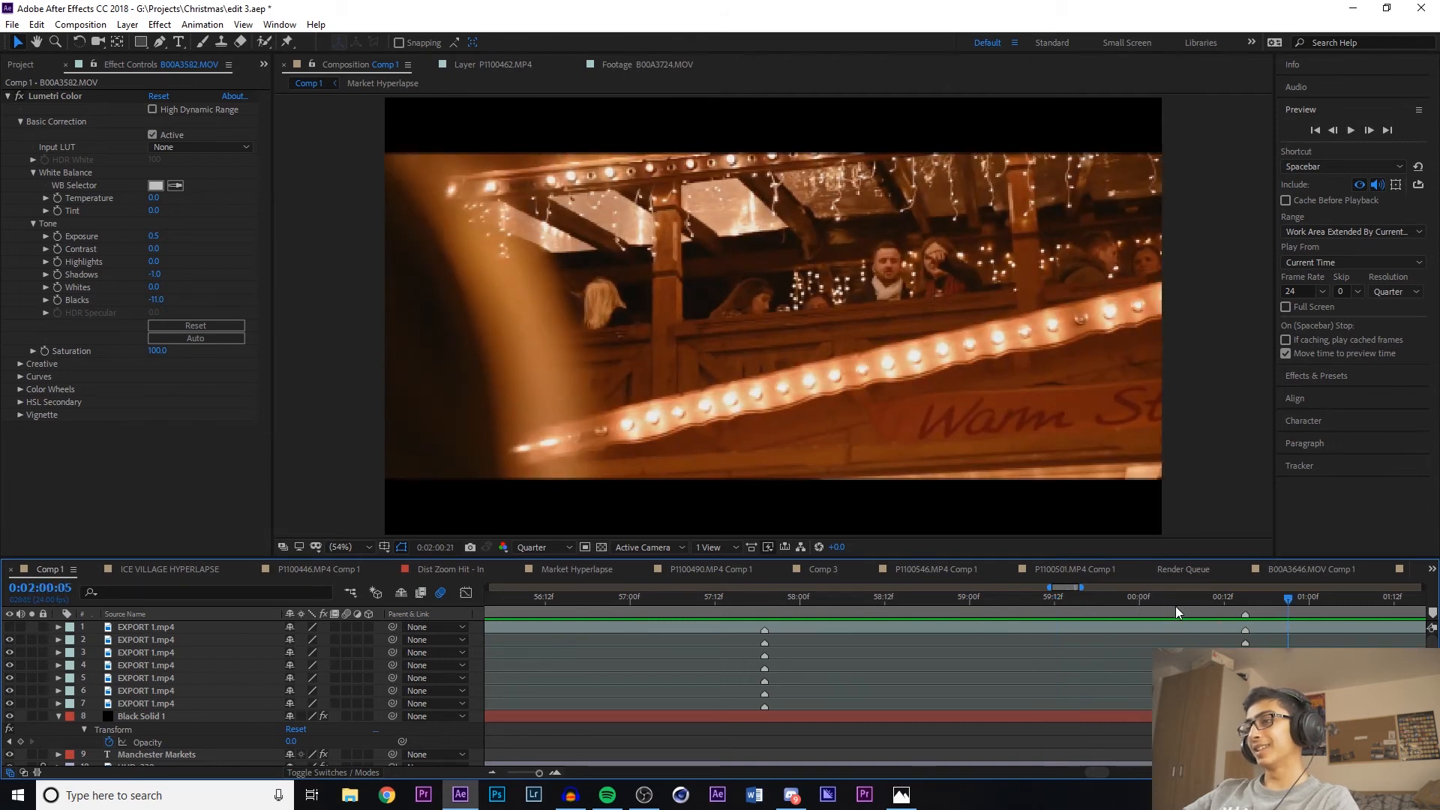
pyautogui.moveTo(1187, 608); pyautogui.dragTo(1048, 614)
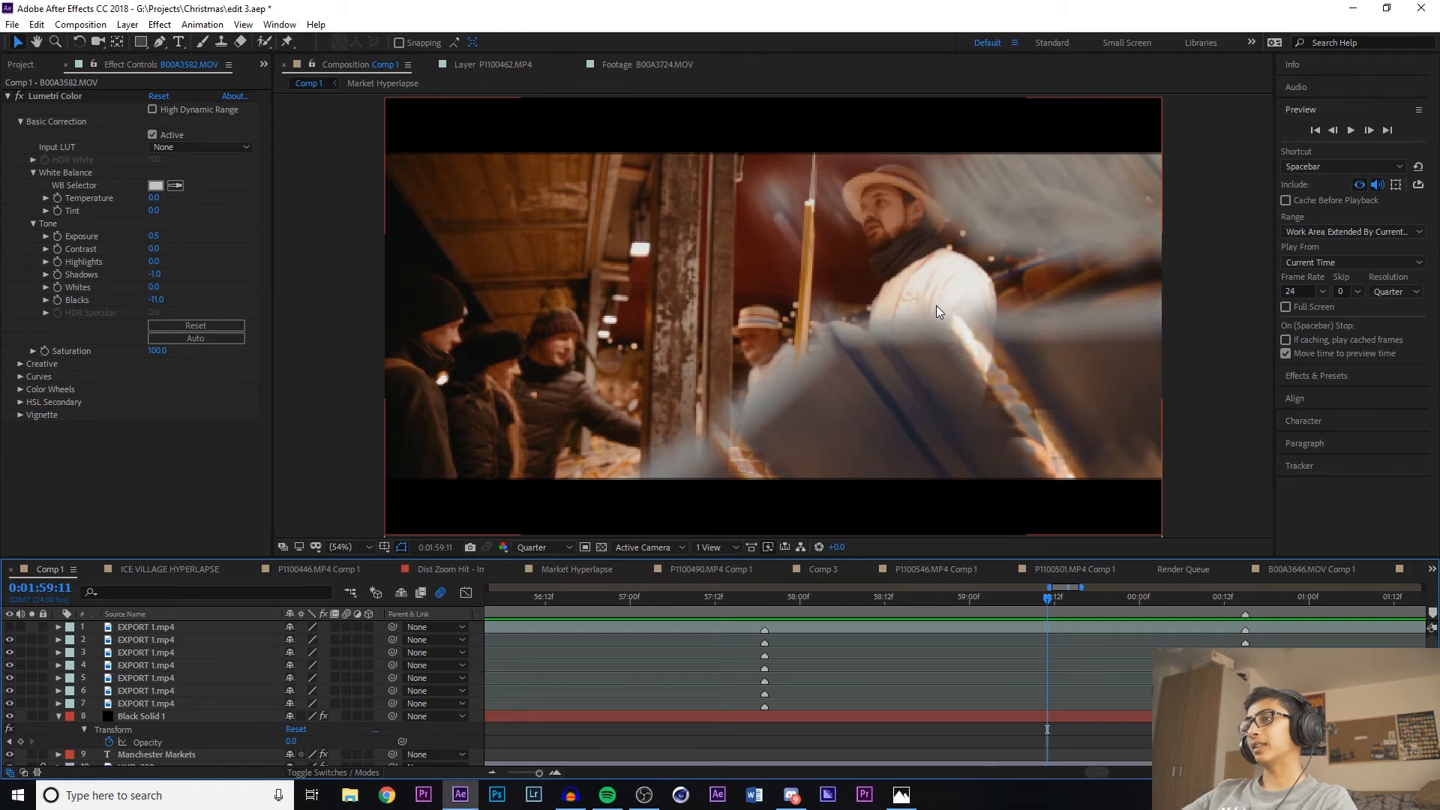
# Find and select layer 90, B00A3575.MOV, and examine its Luma Key and Transform settings
pyautogui.scroll(-20, 1096, 669)
pyautogui.hscroll(-2, 1127, 676)
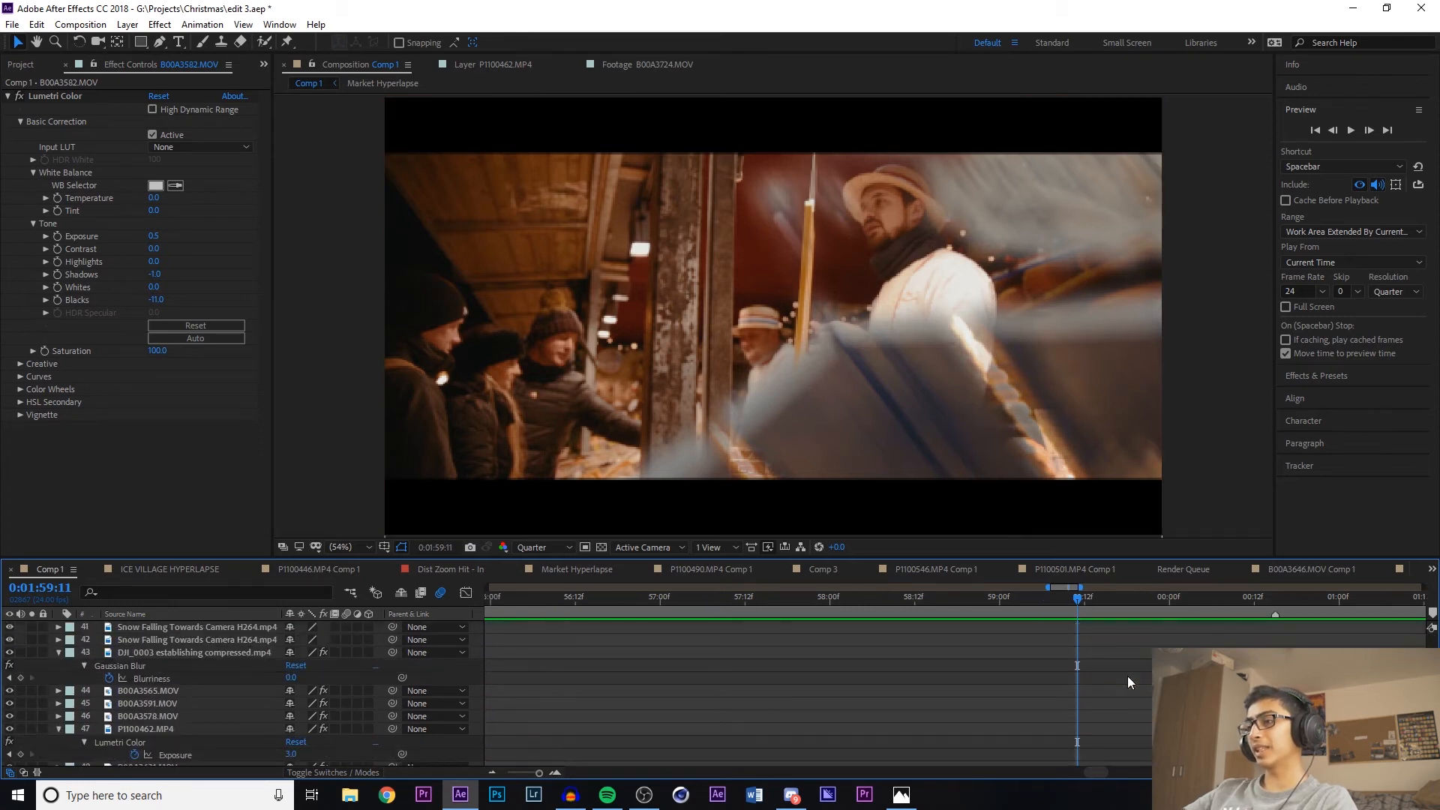
pyautogui.click(1100, 641)
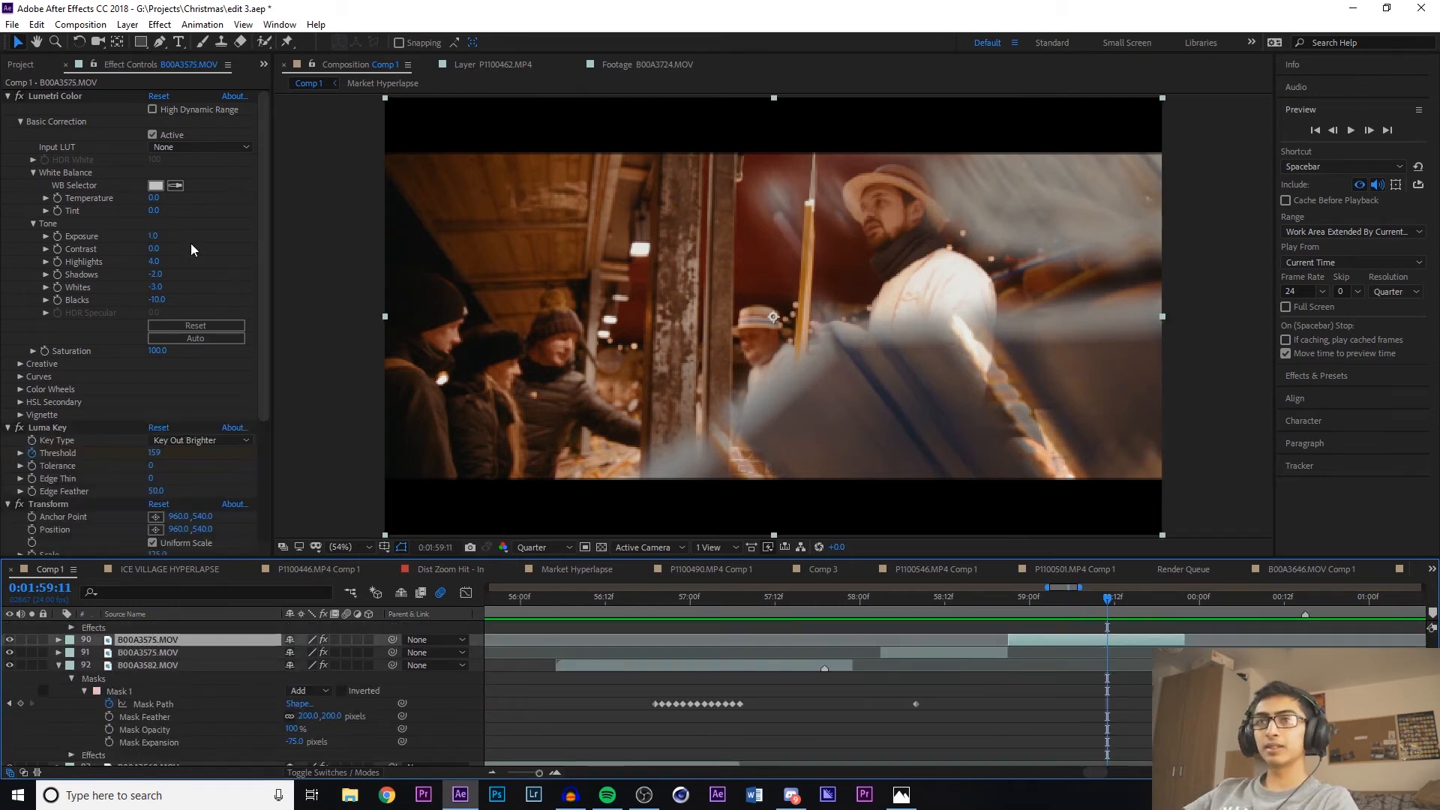
pyautogui.scroll(-1, 58, 116)
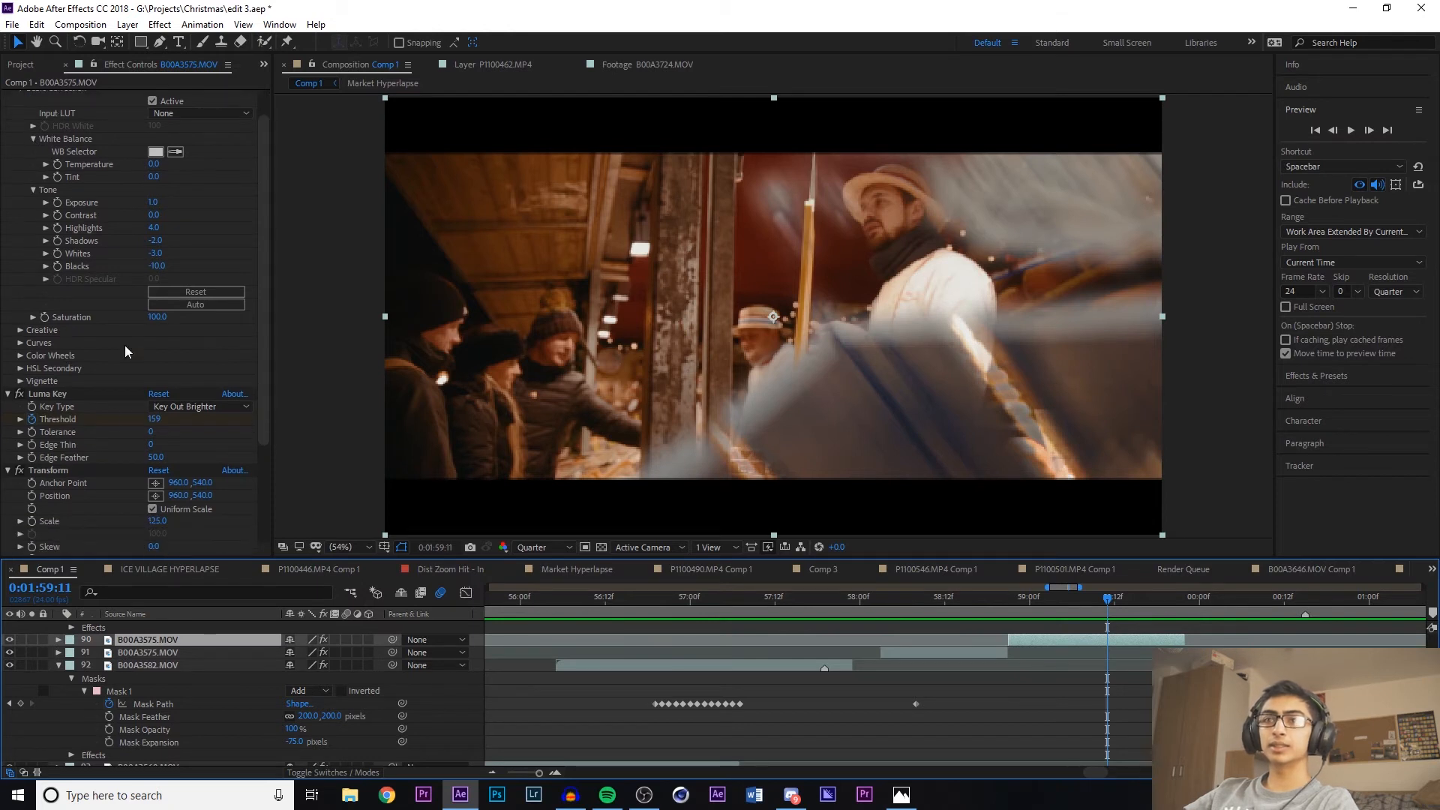
# Toggle layer 90's Luma Key off and on at 0:01:59:02 to compare its effect on the moose shot
pyautogui.moveTo(1108, 607); pyautogui.dragTo(1044, 608)
pyautogui.click(21, 393)
pyautogui.scroll(1, 118, 459)
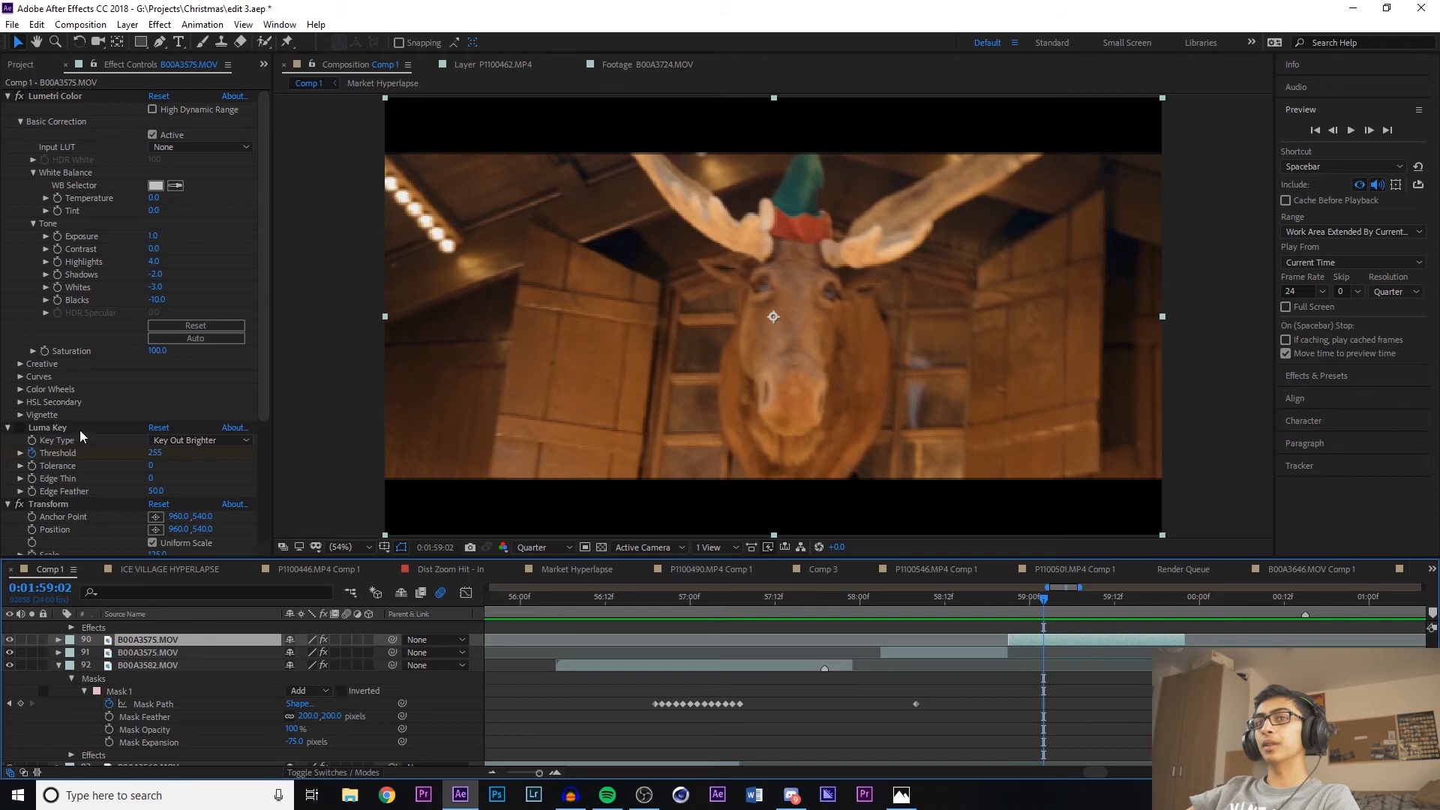
pyautogui.click(17, 428)
# Scrub through the cheese seller shot around 0:02:00:08 and play on into the cooking-pan shot
pyautogui.moveTo(1069, 588)
pyautogui.mouseDown()
pyautogui.moveTo(1096, 595)
pyautogui.moveTo(1079, 591)
pyautogui.mouseUp()
pyautogui.moveTo(786, 603); pyautogui.dragTo(834, 609)
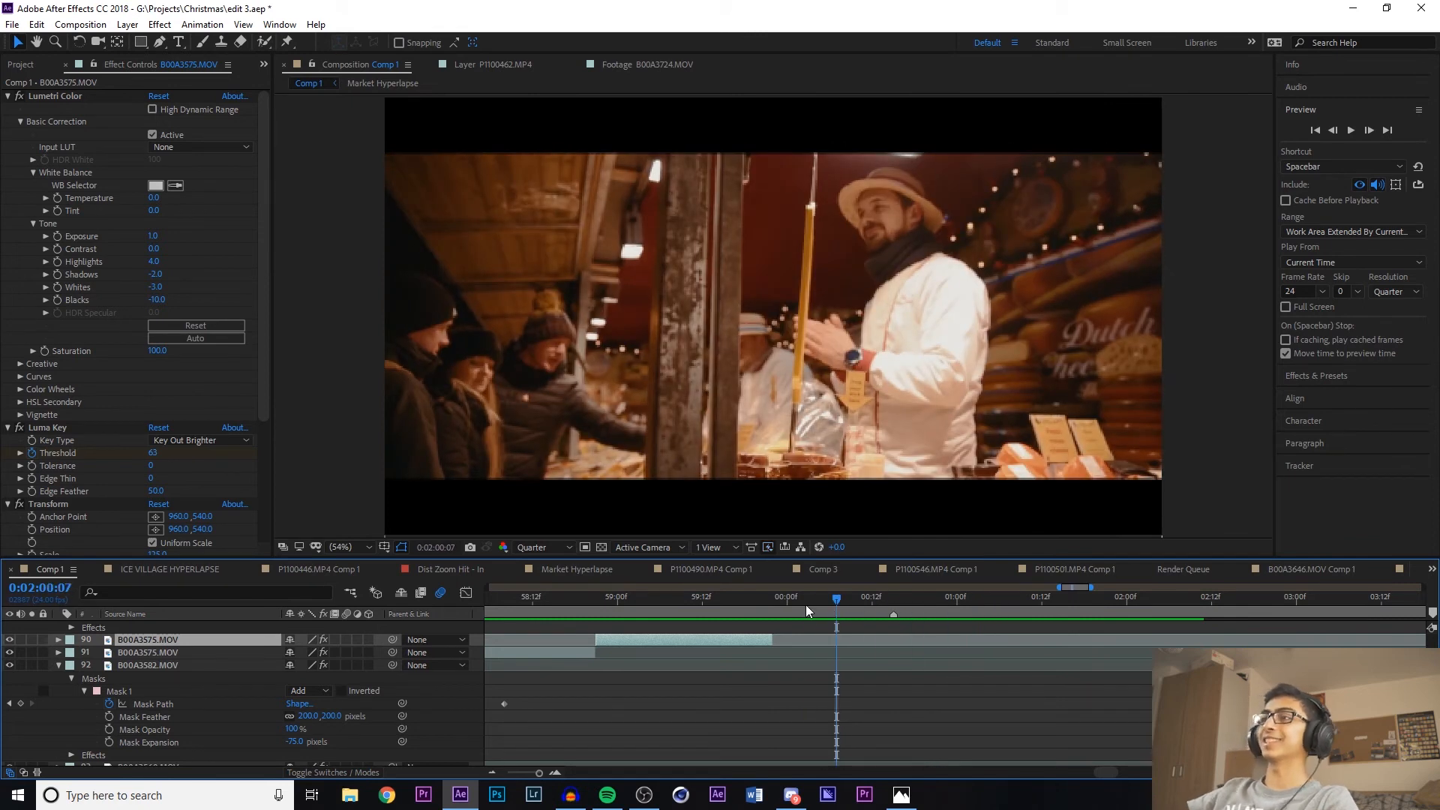
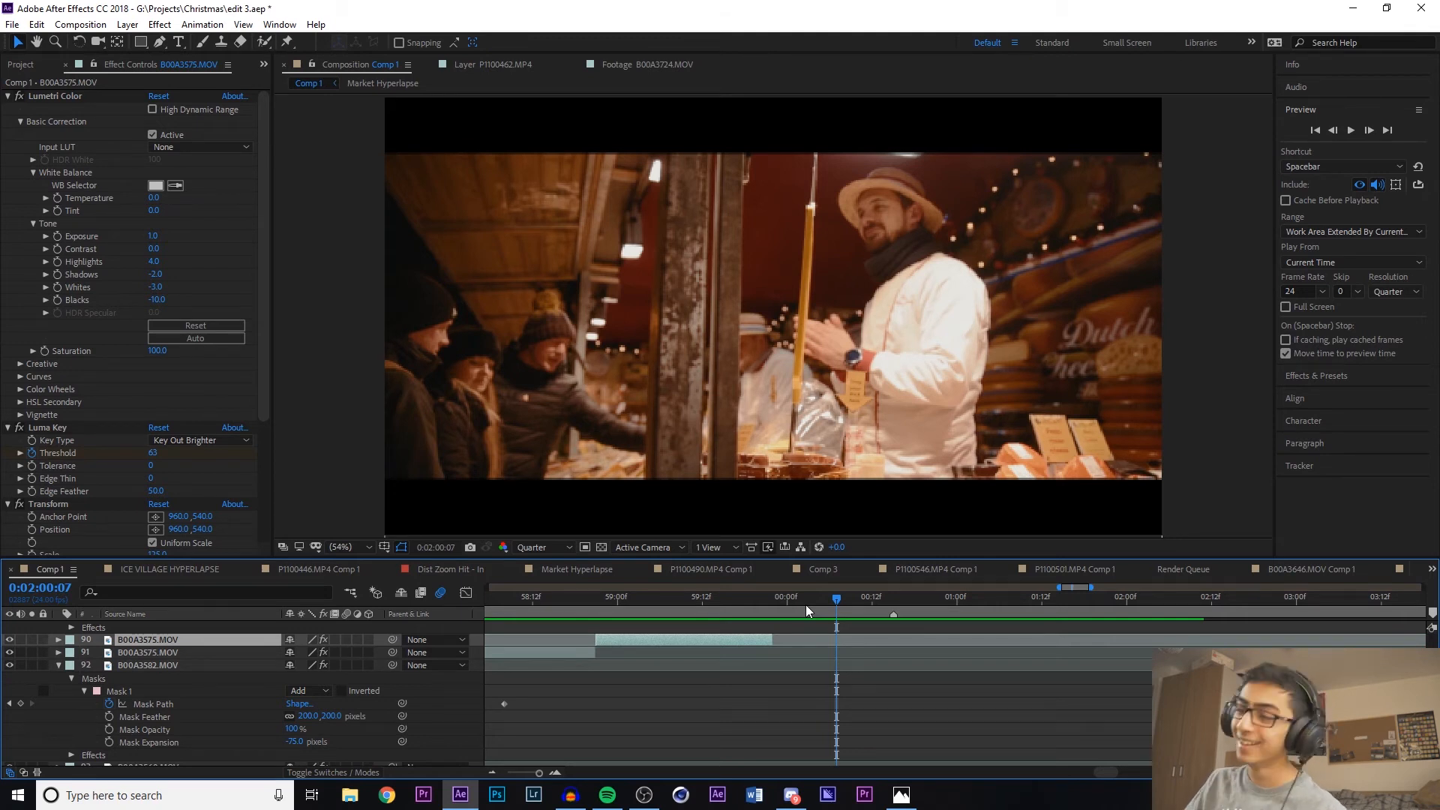
pyautogui.moveTo(806, 604); pyautogui.dragTo(843, 597)
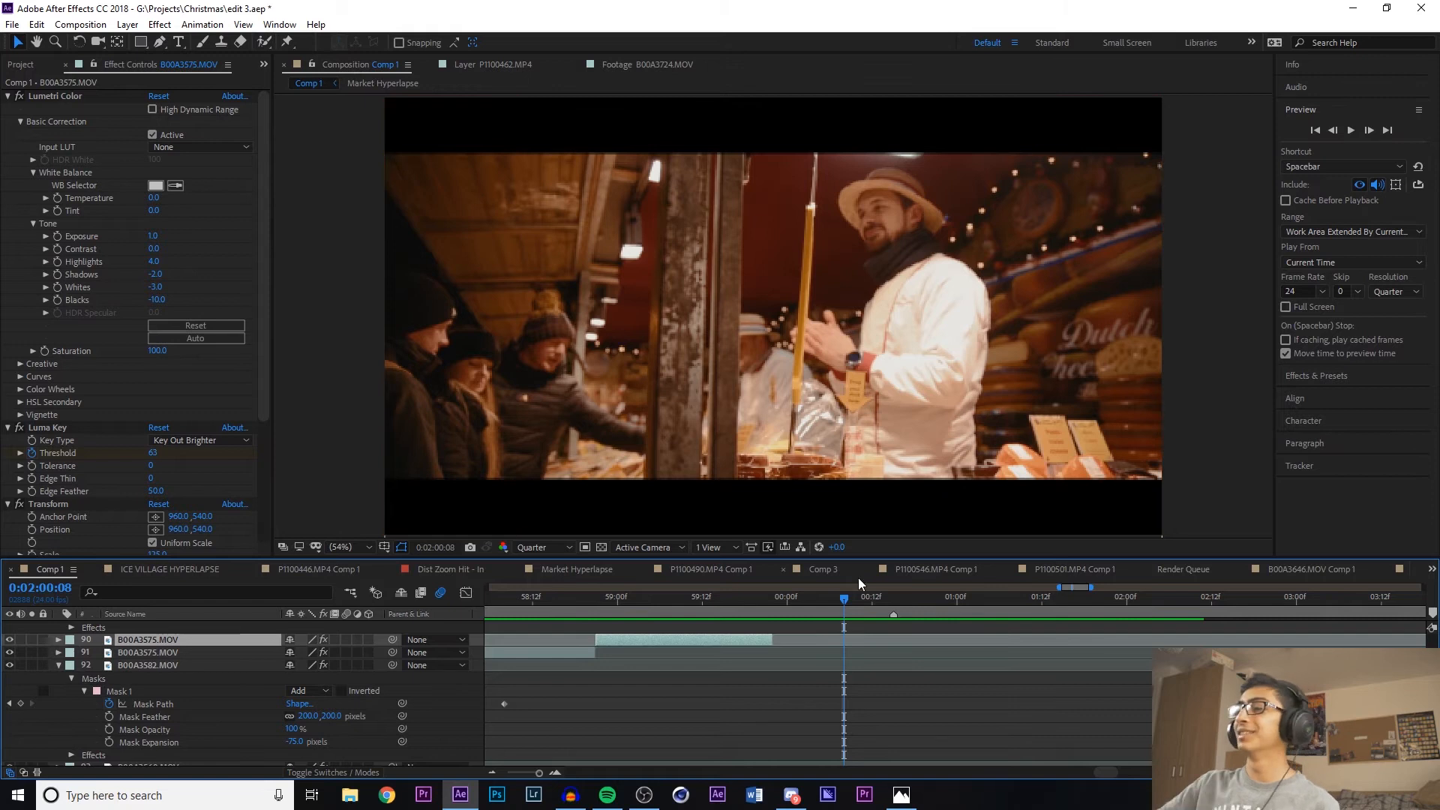
pyautogui.moveTo(846, 598); pyautogui.dragTo(767, 601)
pyautogui.press('space')
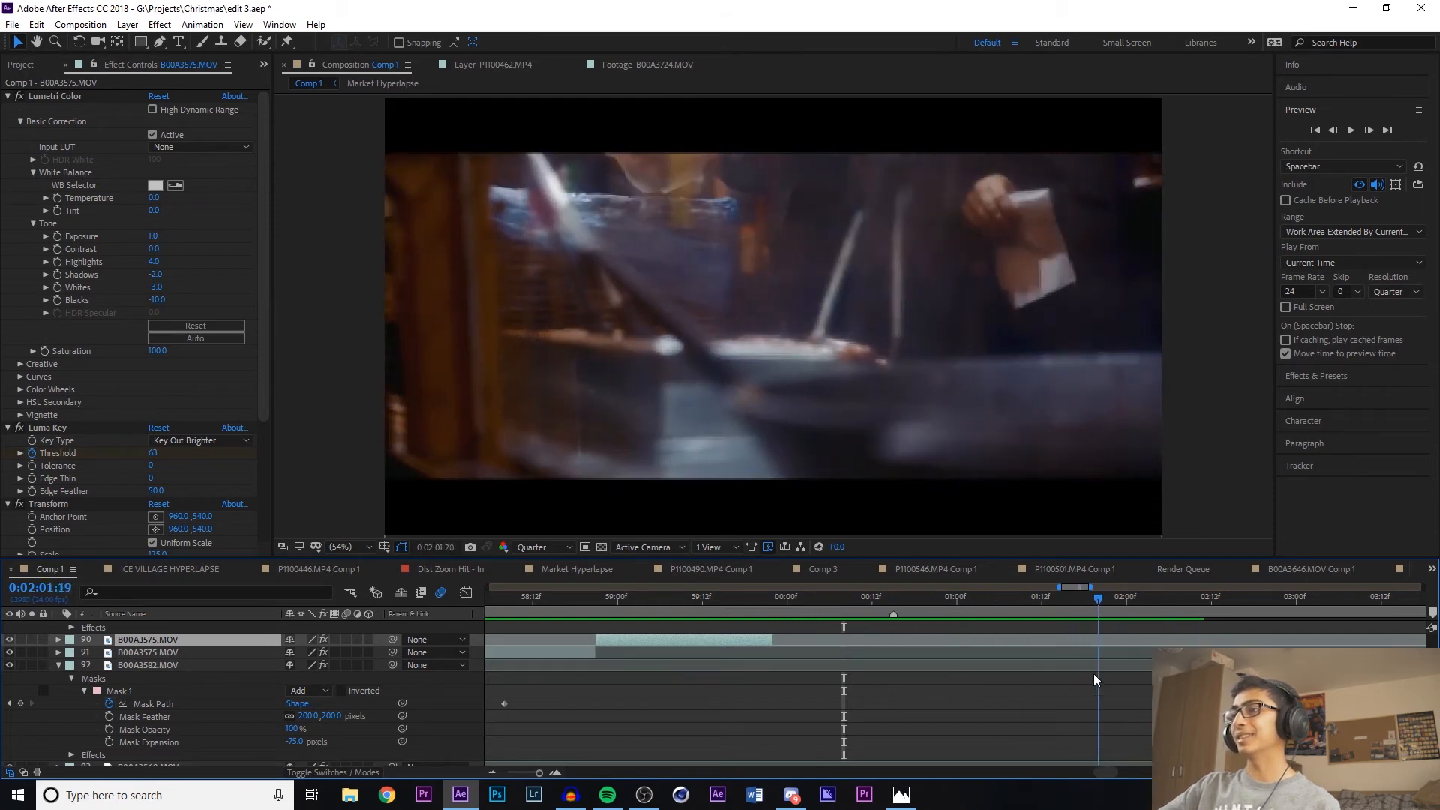
# Play from 0:02:02:20 in short bursts to review the food stall move up to the woman at 0:02:03:12
pyautogui.moveTo(1212, 601); pyautogui.dragTo(1268, 600)
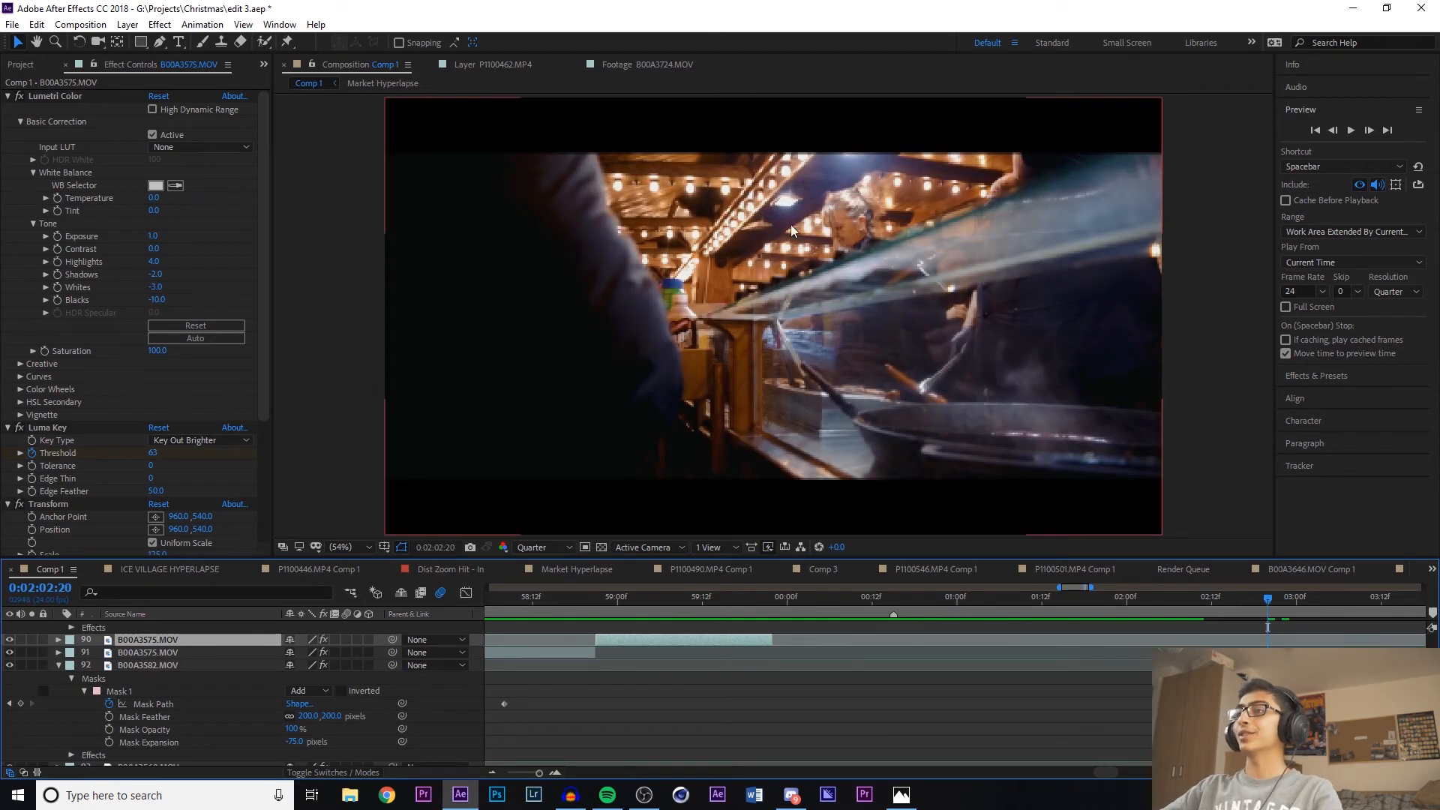
pyautogui.press('space')
pyautogui.press('space')
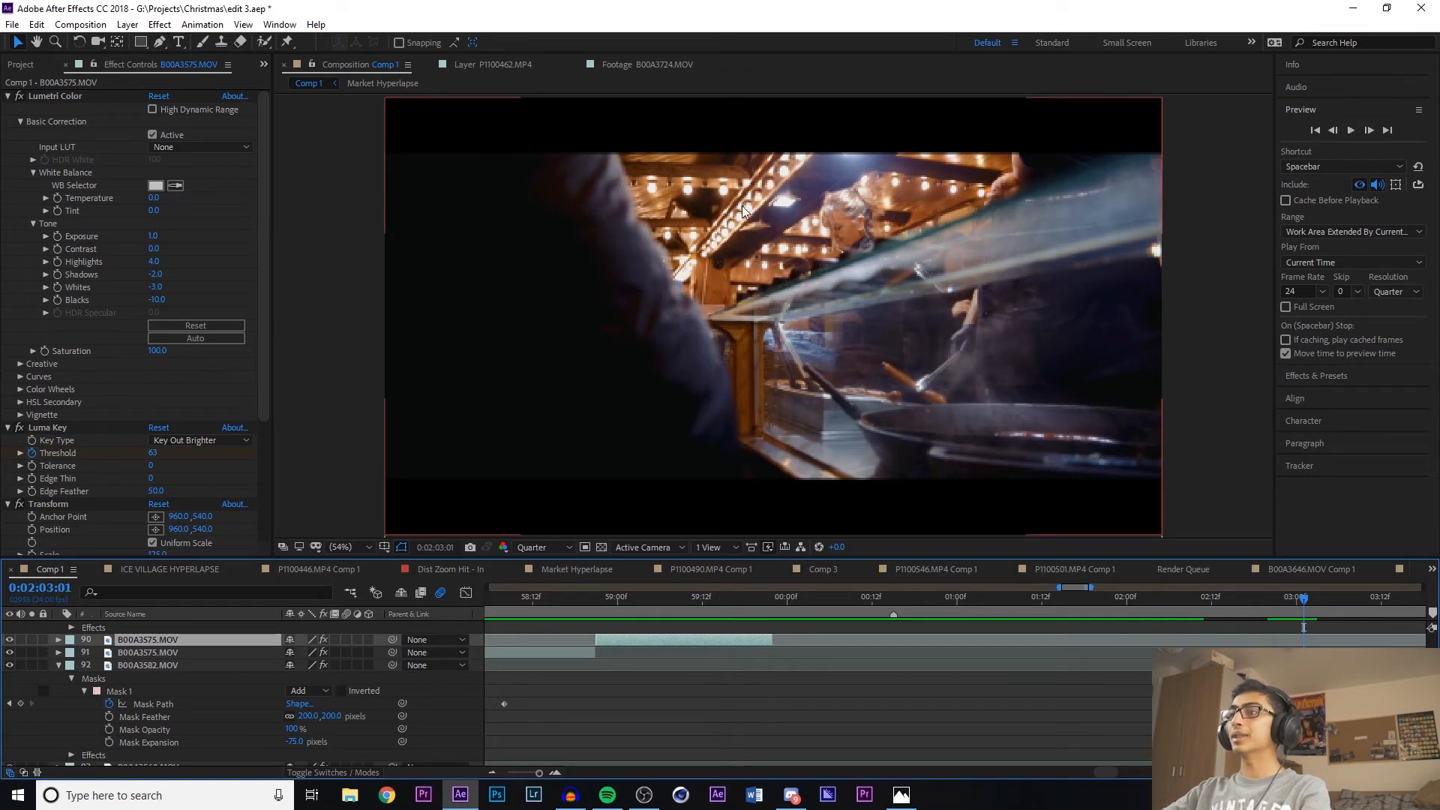
pyautogui.press('space')
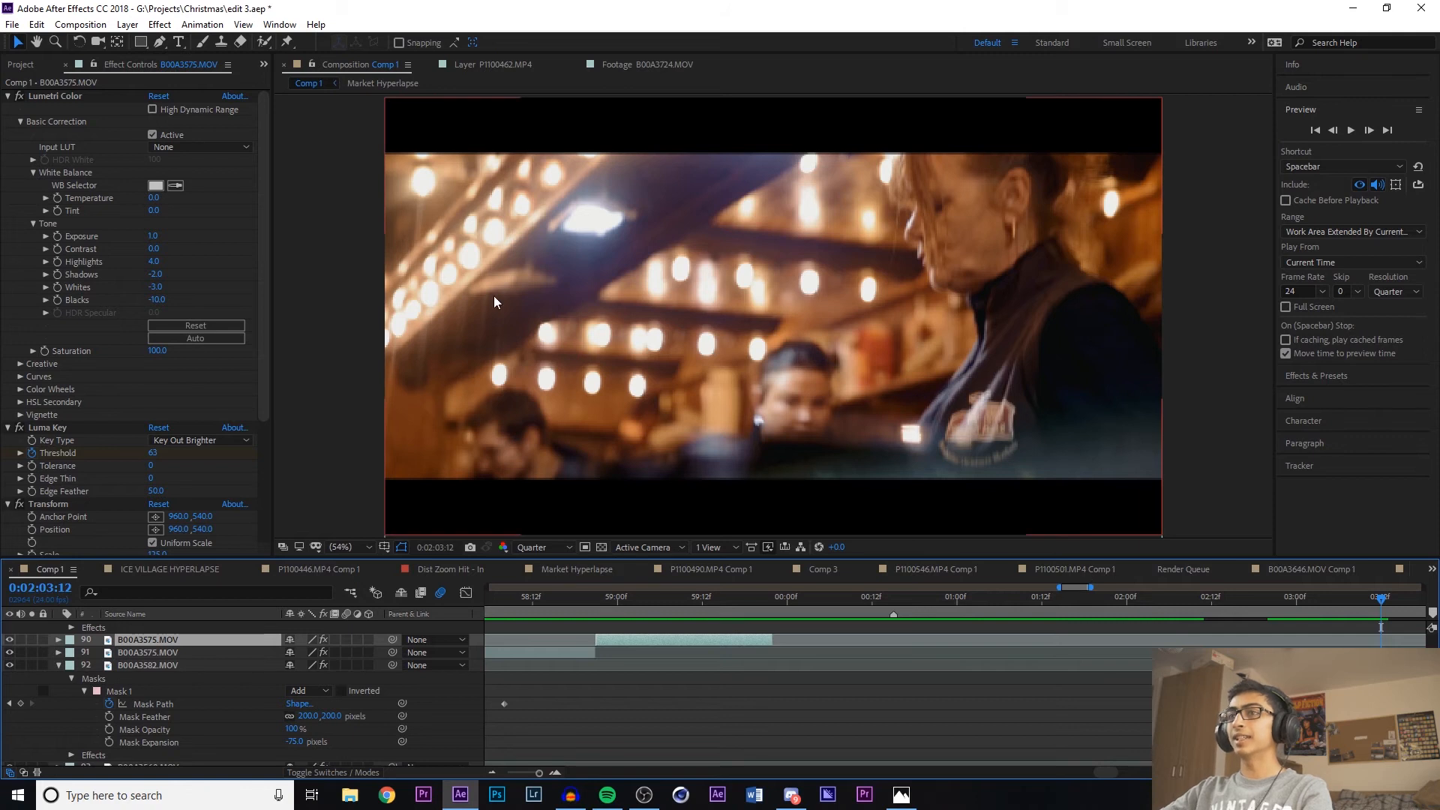
# Scrub through the food stall sequence from 0:02:02:20 to 0:02:03:19 and play on from 0:02:04:02
pyautogui.moveTo(1362, 600); pyautogui.dragTo(1129, 576)
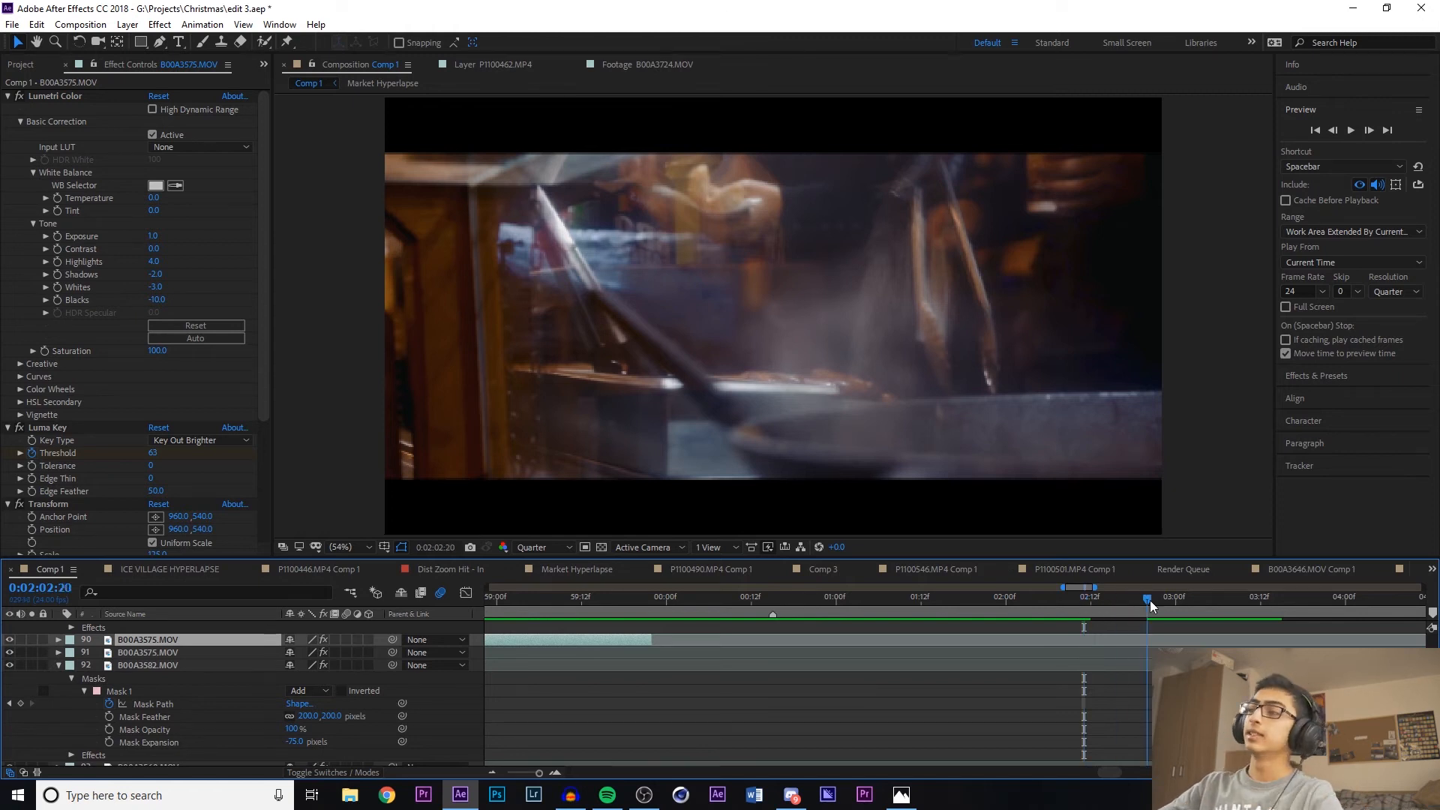
pyautogui.moveTo(1150, 601); pyautogui.dragTo(1311, 608)
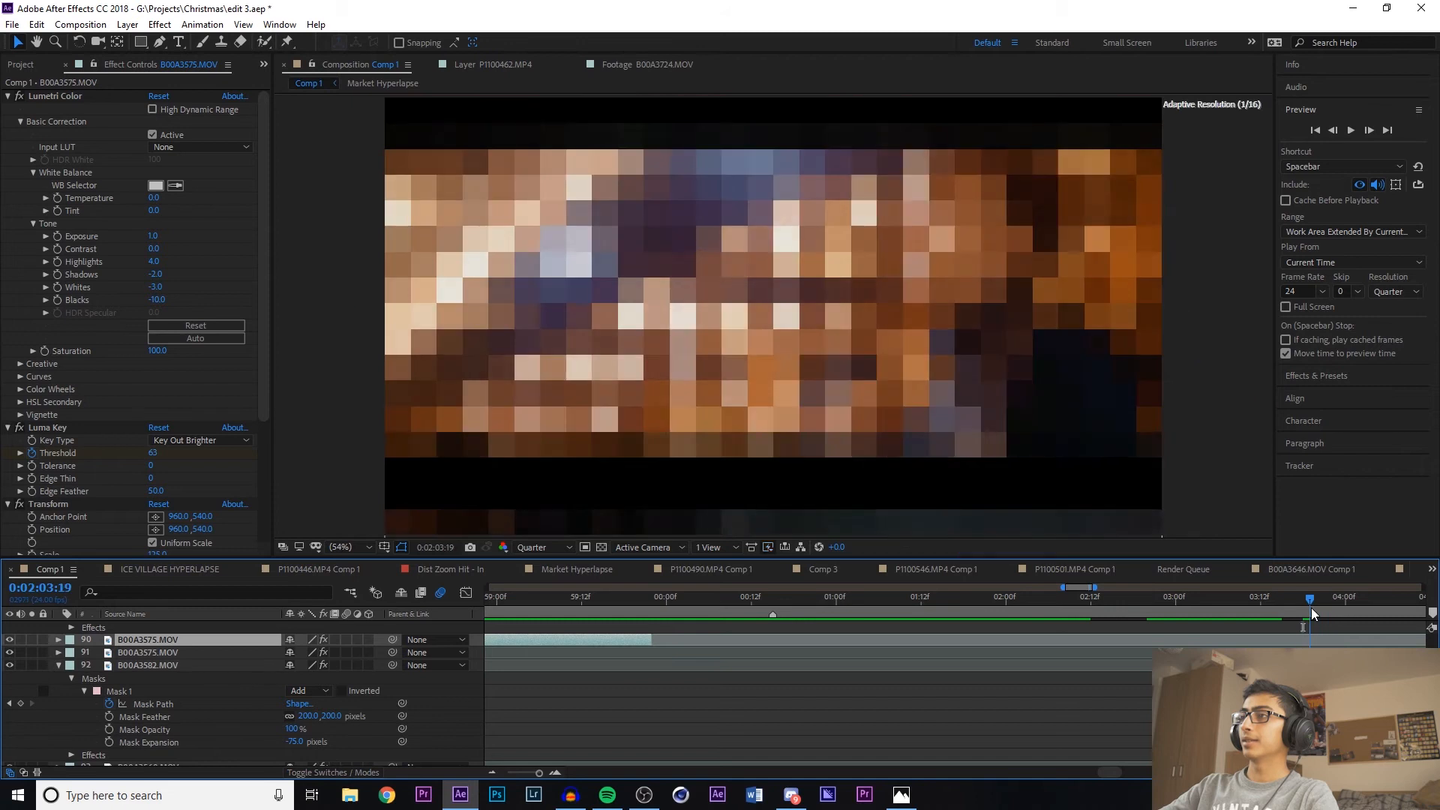
pyautogui.moveTo(1114, 771); pyautogui.dragTo(1123, 769)
pyautogui.moveTo(945, 605); pyautogui.dragTo(987, 609)
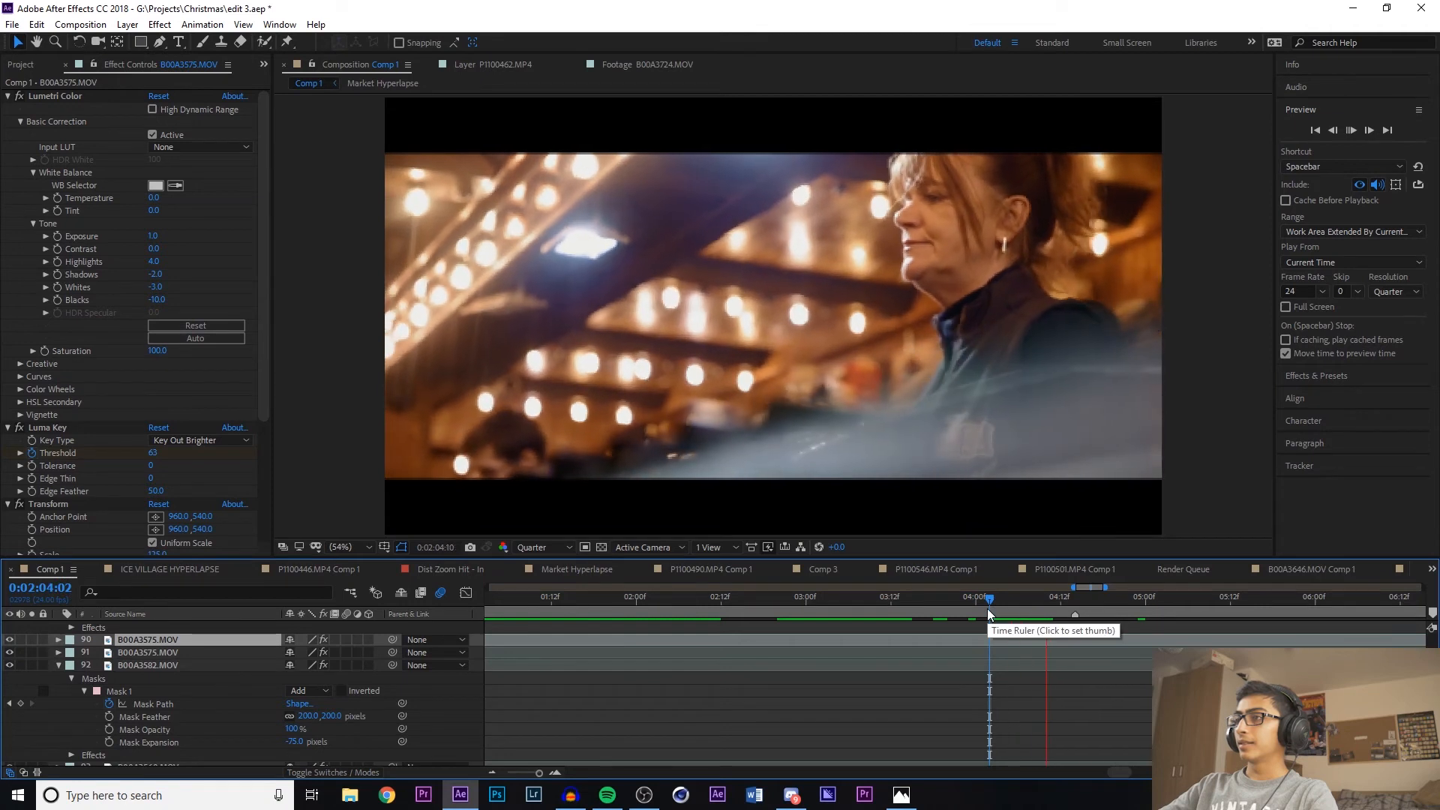
# Show the topmost EXPORT 1.mp4 layer again and play the cut from the woman to the Gluhwein stall
pyautogui.click(1054, 607)
pyautogui.scroll(15, 1008, 694)
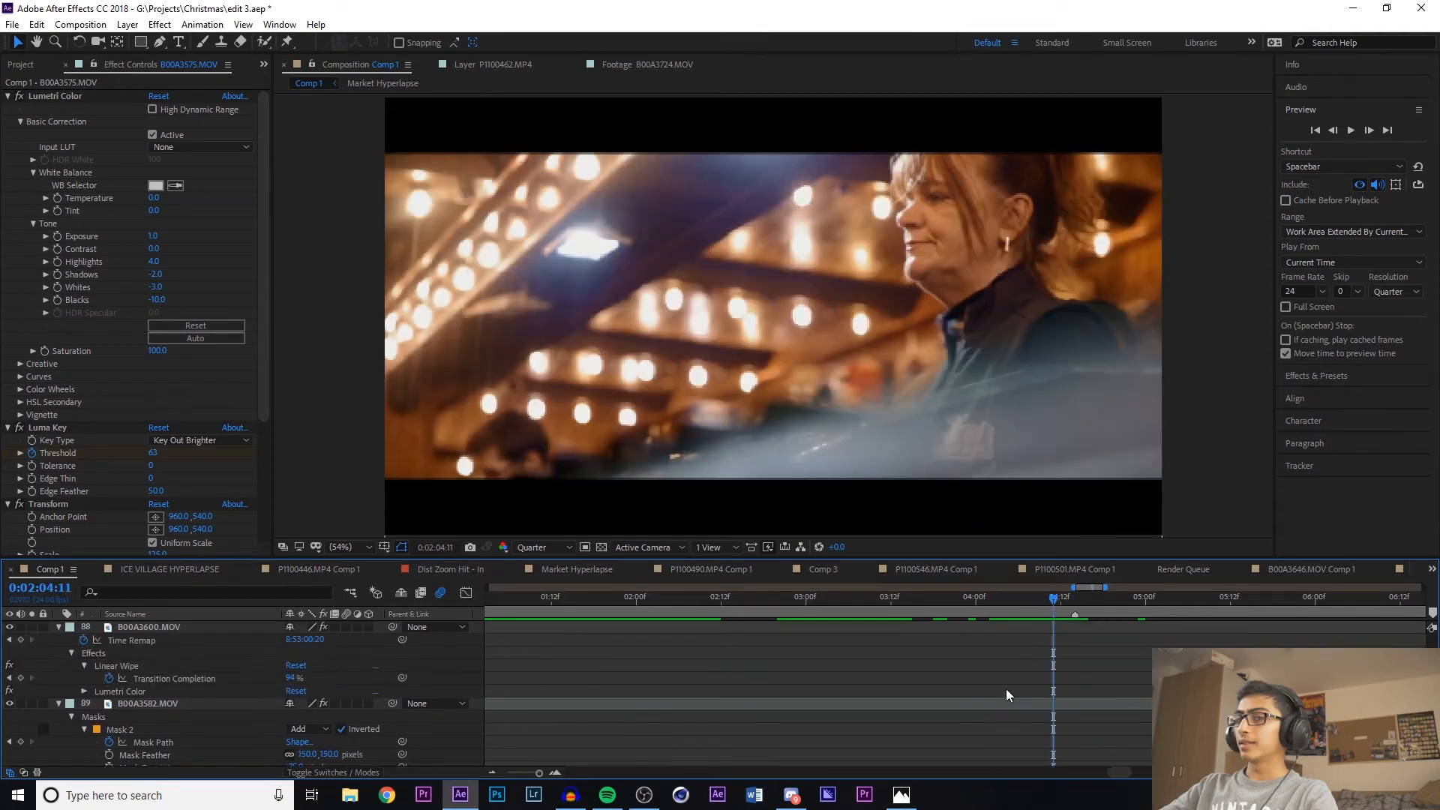
pyautogui.scroll(5, 1007, 695)
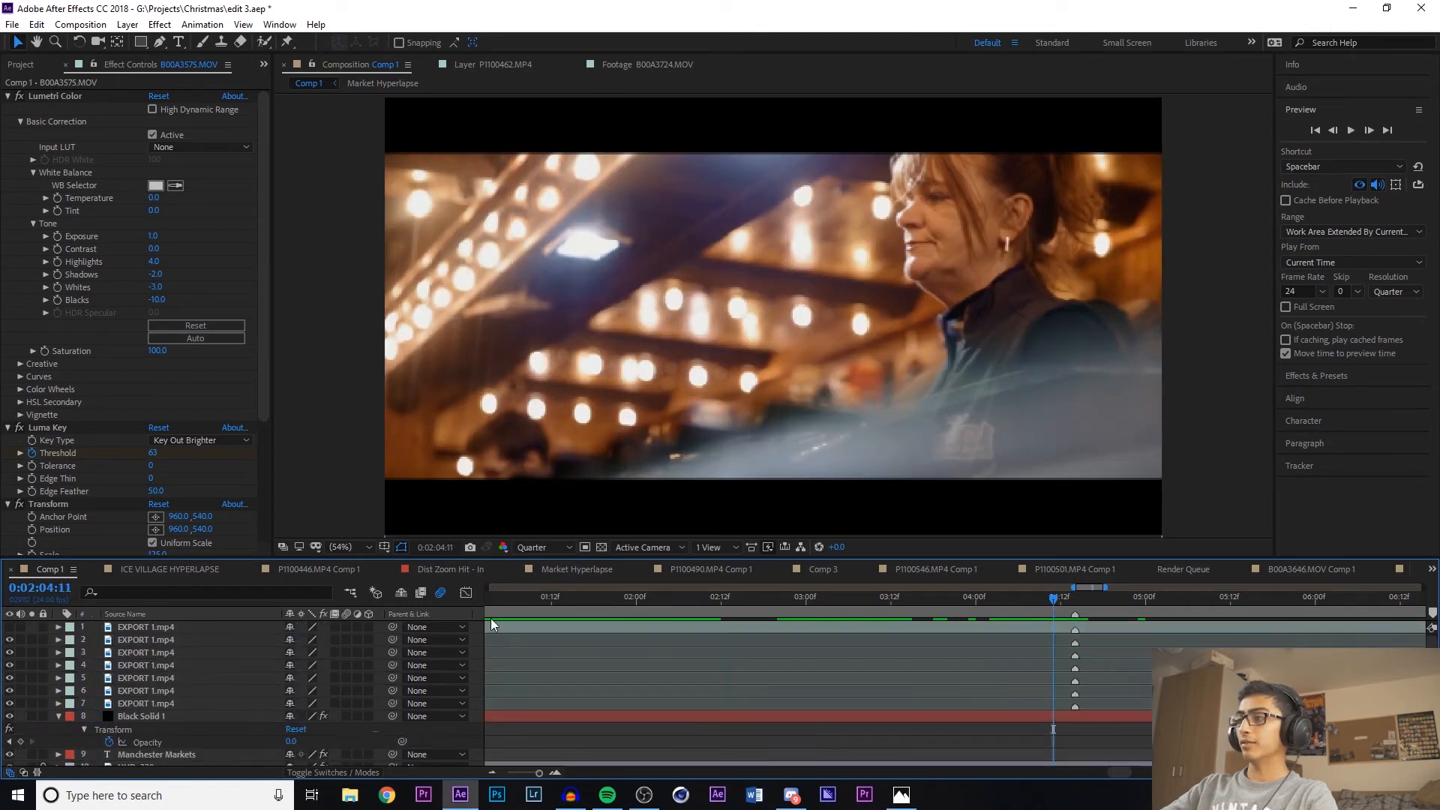
pyautogui.click(1003, 609)
pyautogui.press('space')
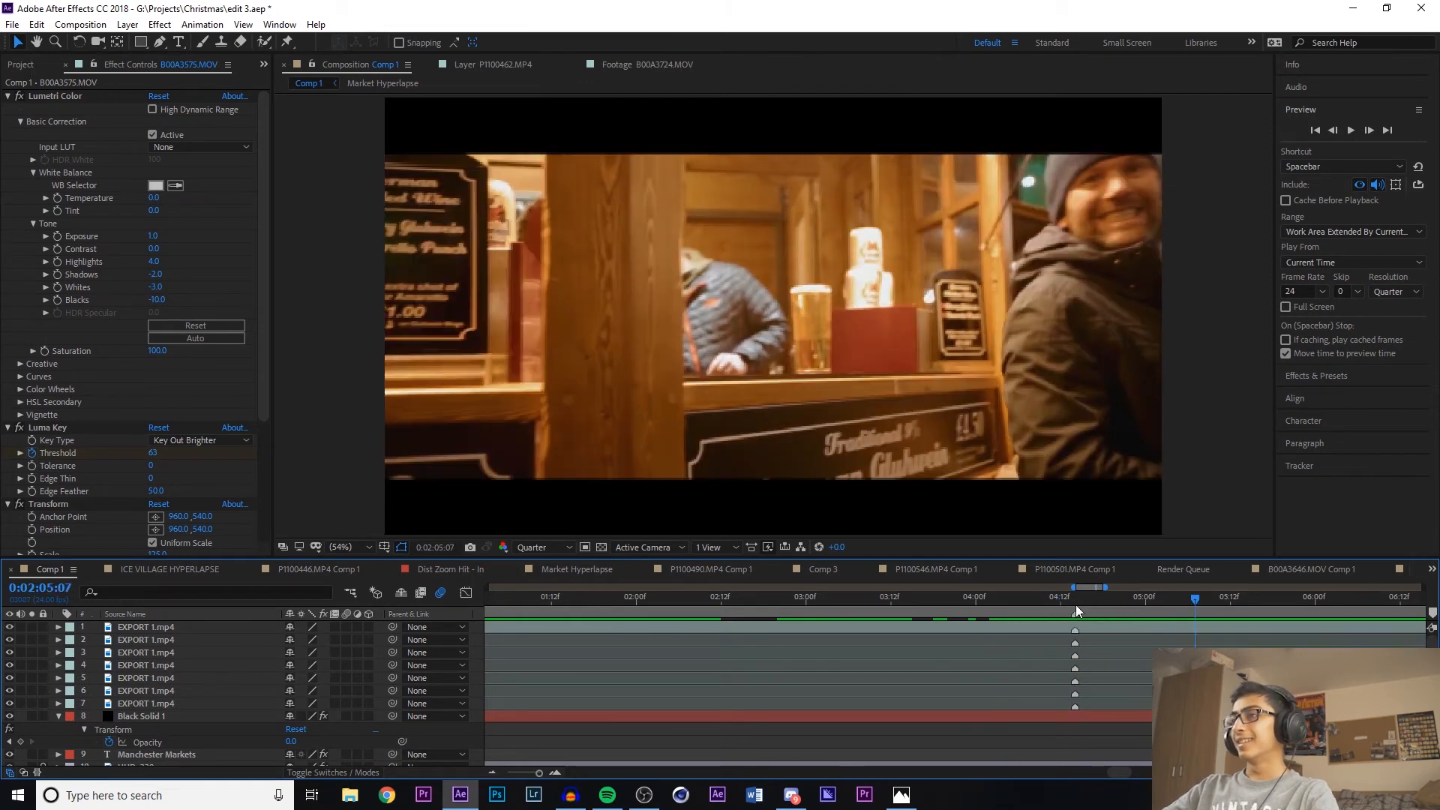
# Scrub back to the woman at 0:02:04:05 and replay the cut to the Gluhwein stall
pyautogui.moveTo(1033, 598)
pyautogui.mouseDown()
pyautogui.moveTo(1069, 606)
pyautogui.moveTo(1137, 534)
pyautogui.moveTo(987, 565)
pyautogui.moveTo(1050, 582)
pyautogui.moveTo(998, 579)
pyautogui.moveTo(1011, 609)
pyautogui.moveTo(1024, 597)
pyautogui.moveTo(977, 601)
pyautogui.moveTo(1023, 599)
pyautogui.mouseUp()
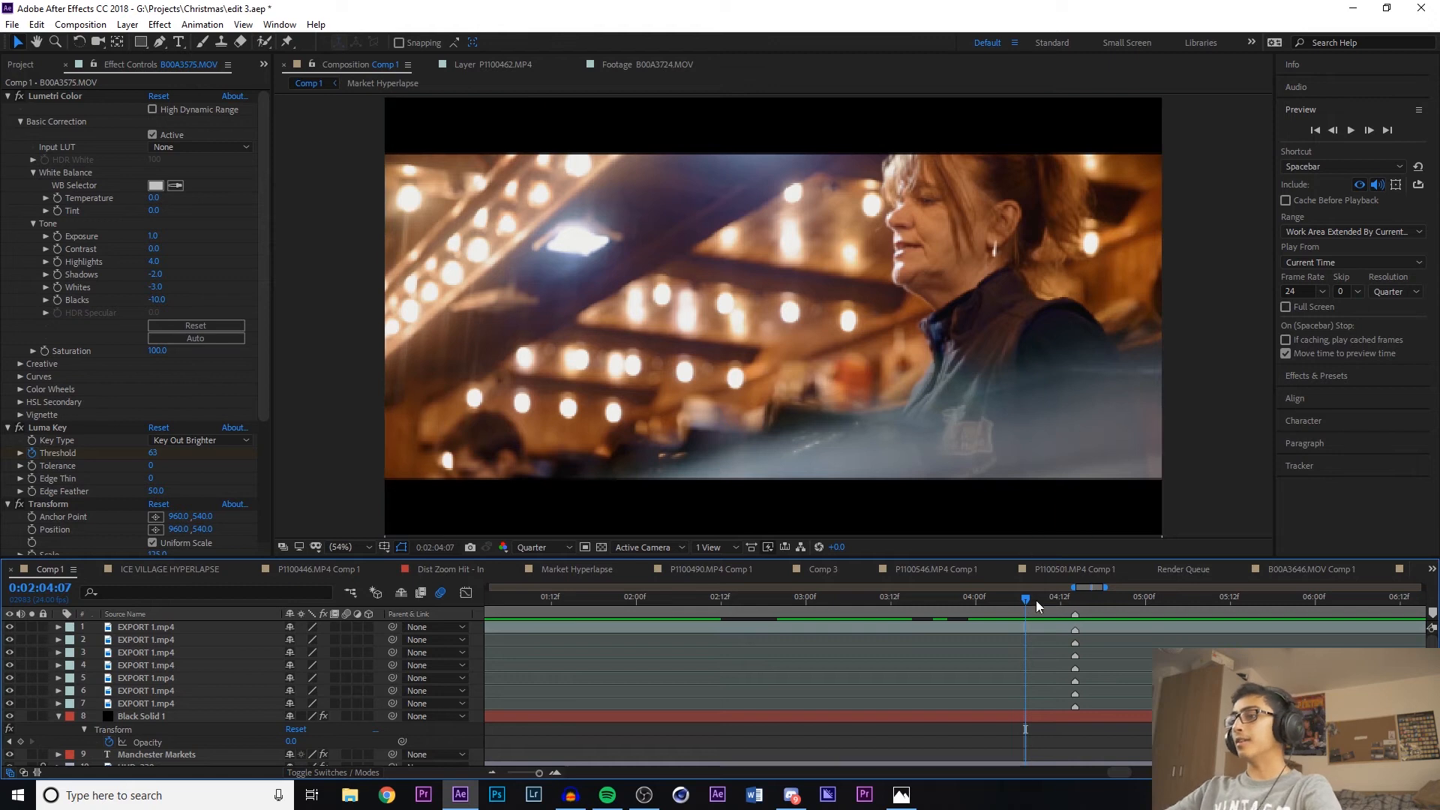
pyautogui.moveTo(1036, 600)
pyautogui.mouseDown()
pyautogui.moveTo(1071, 600)
pyautogui.moveTo(1011, 599)
pyautogui.moveTo(1097, 600)
pyautogui.moveTo(945, 601)
pyautogui.moveTo(1116, 600)
pyautogui.moveTo(1015, 586)
pyautogui.mouseUp()
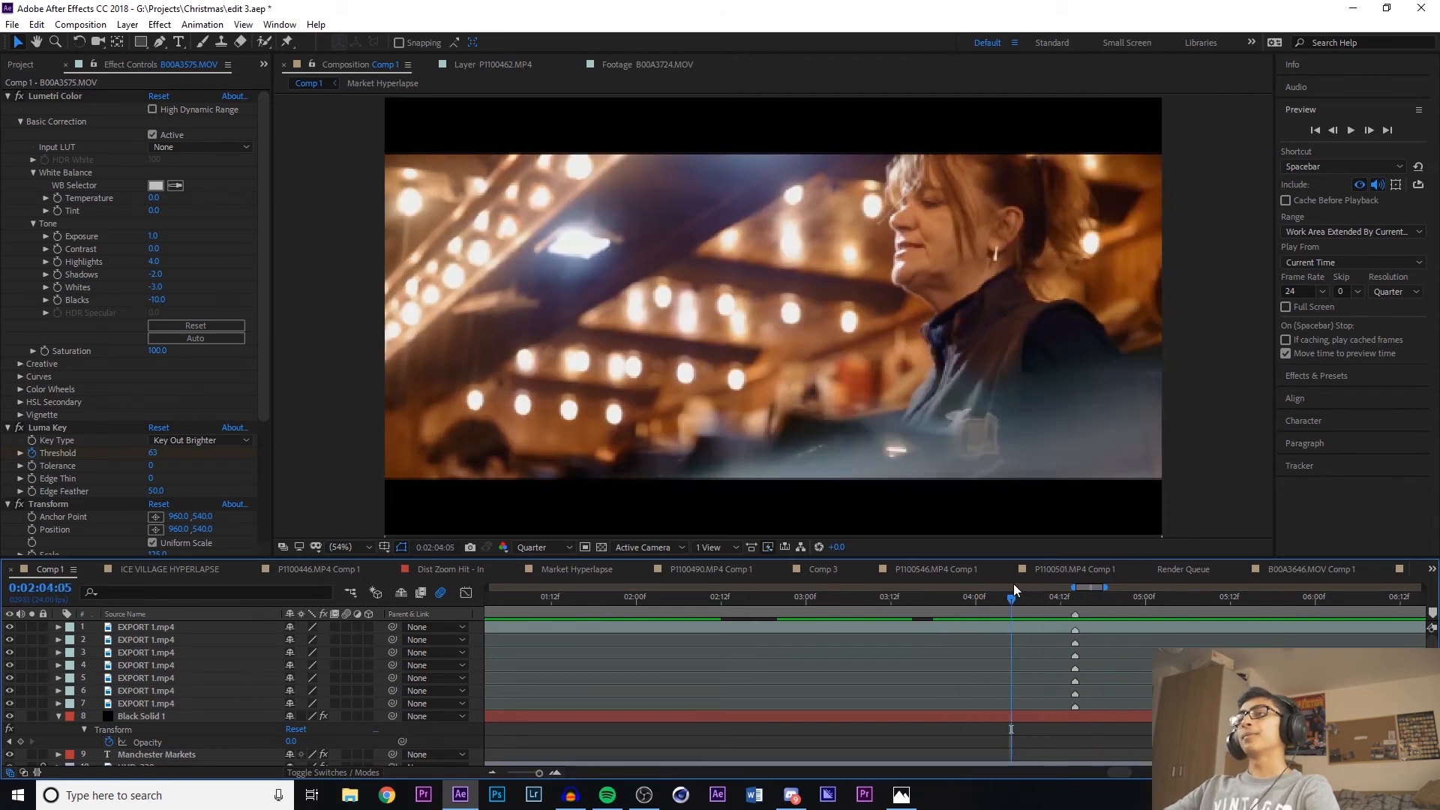
pyautogui.press('space')
pyautogui.press('space')
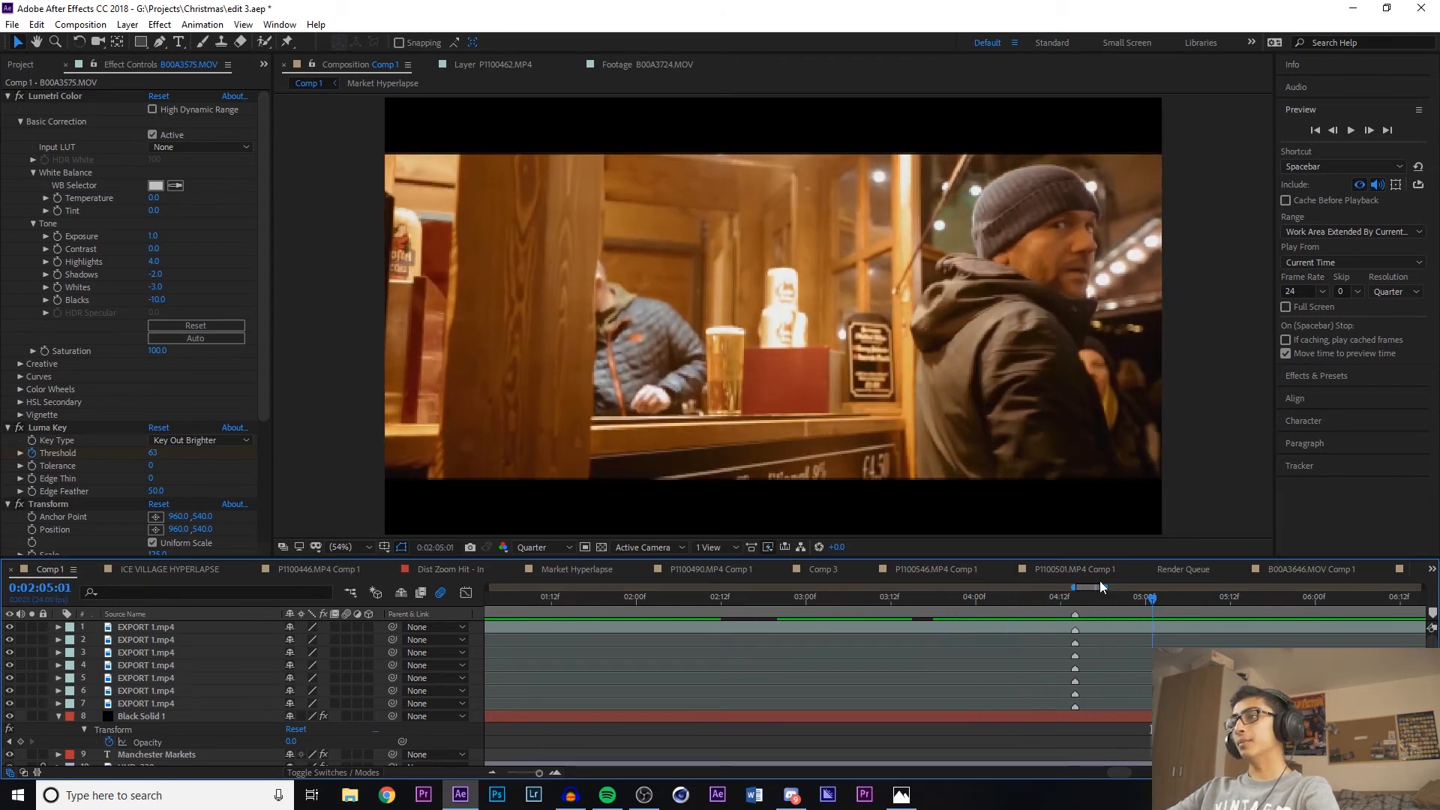
# Examine the man turning around between 0:02:04:15 and 0:02:04:22, and play the Gluhwein shot through the turn
pyautogui.moveTo(1046, 601); pyautogui.dragTo(1081, 599)
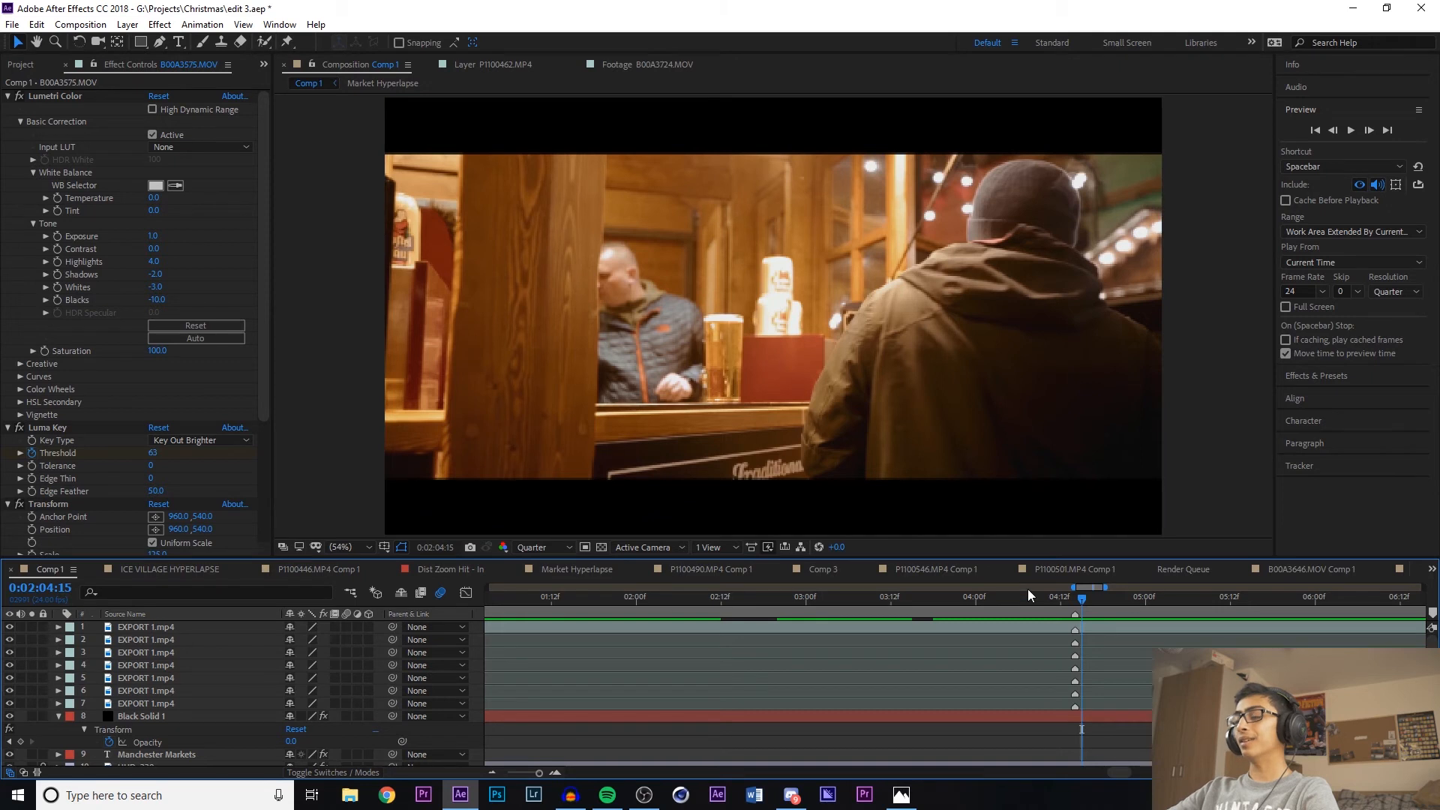
pyautogui.click(1132, 615)
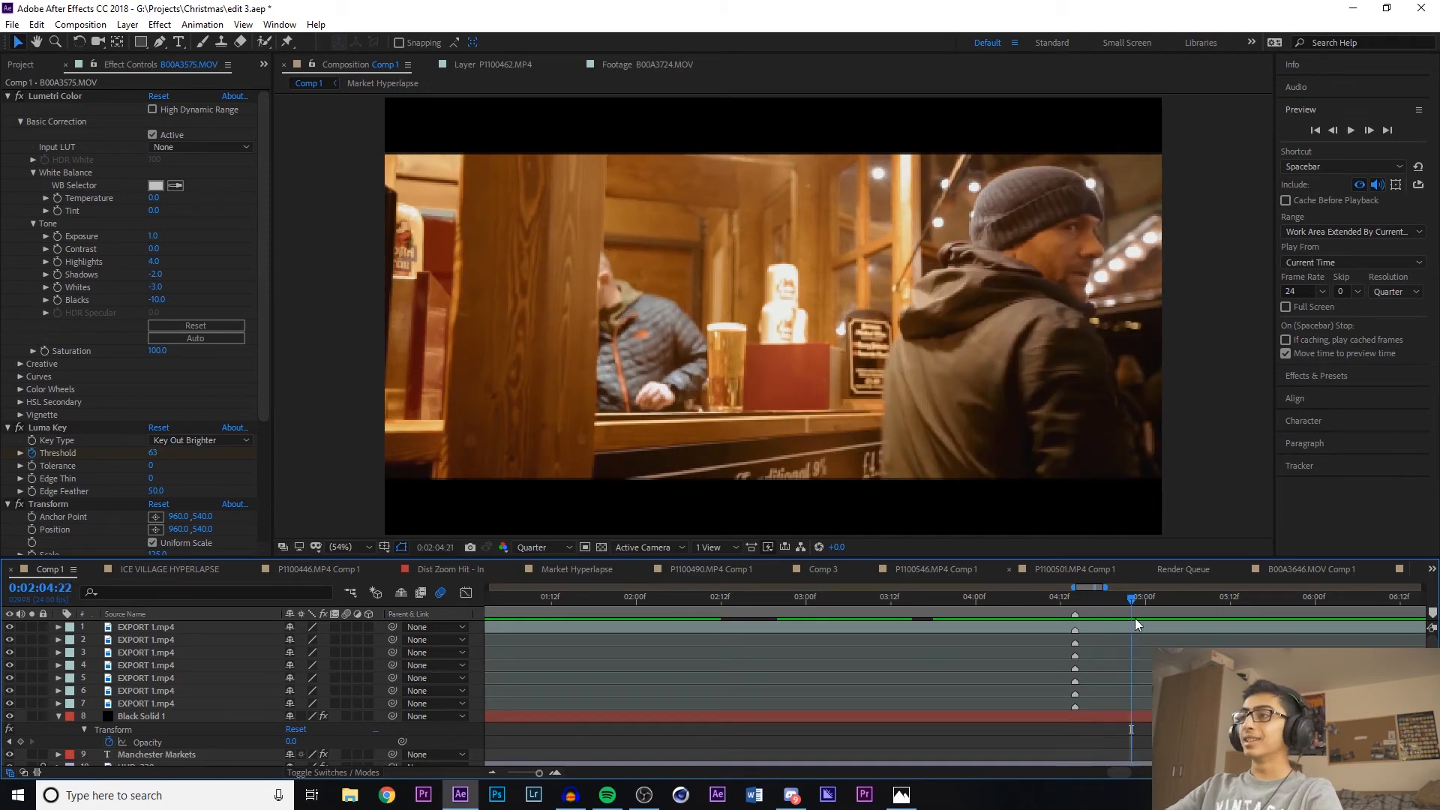
pyautogui.moveTo(1083, 612)
pyautogui.mouseDown()
pyautogui.moveTo(1128, 619)
pyautogui.moveTo(1058, 610)
pyautogui.mouseUp()
pyautogui.press('space')
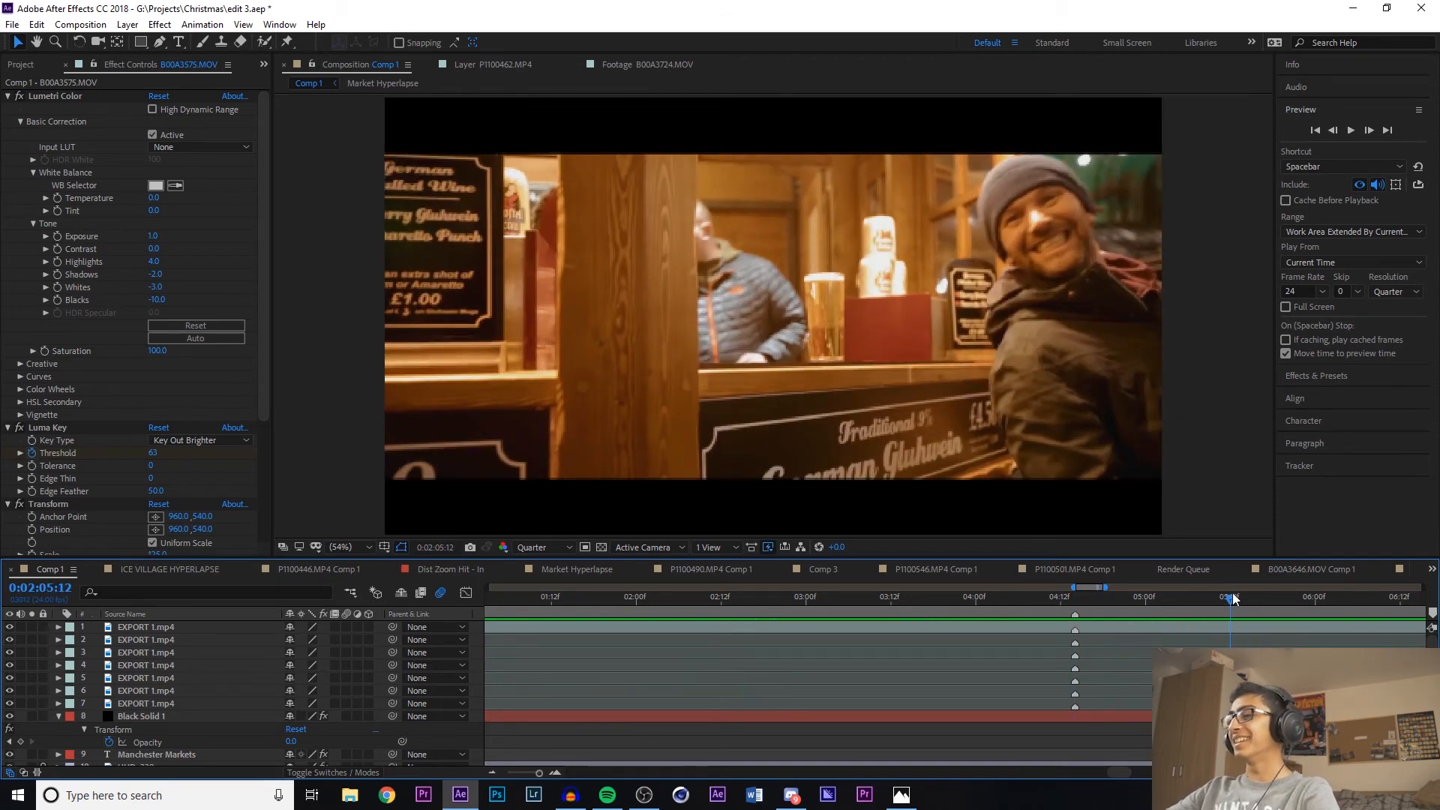
# Replay the smiling man's Gluhwein shot from about 0:02:05:12 into the street band shot
pyautogui.moveTo(1232, 596)
pyautogui.mouseDown()
pyautogui.moveTo(1182, 595)
pyautogui.moveTo(1281, 597)
pyautogui.moveTo(1217, 602)
pyautogui.moveTo(1195, 583)
pyautogui.moveTo(1273, 595)
pyautogui.moveTo(1268, 614)
pyautogui.moveTo(1286, 614)
pyautogui.moveTo(1221, 610)
pyautogui.mouseUp()
pyautogui.press('space')
pyautogui.press('space')
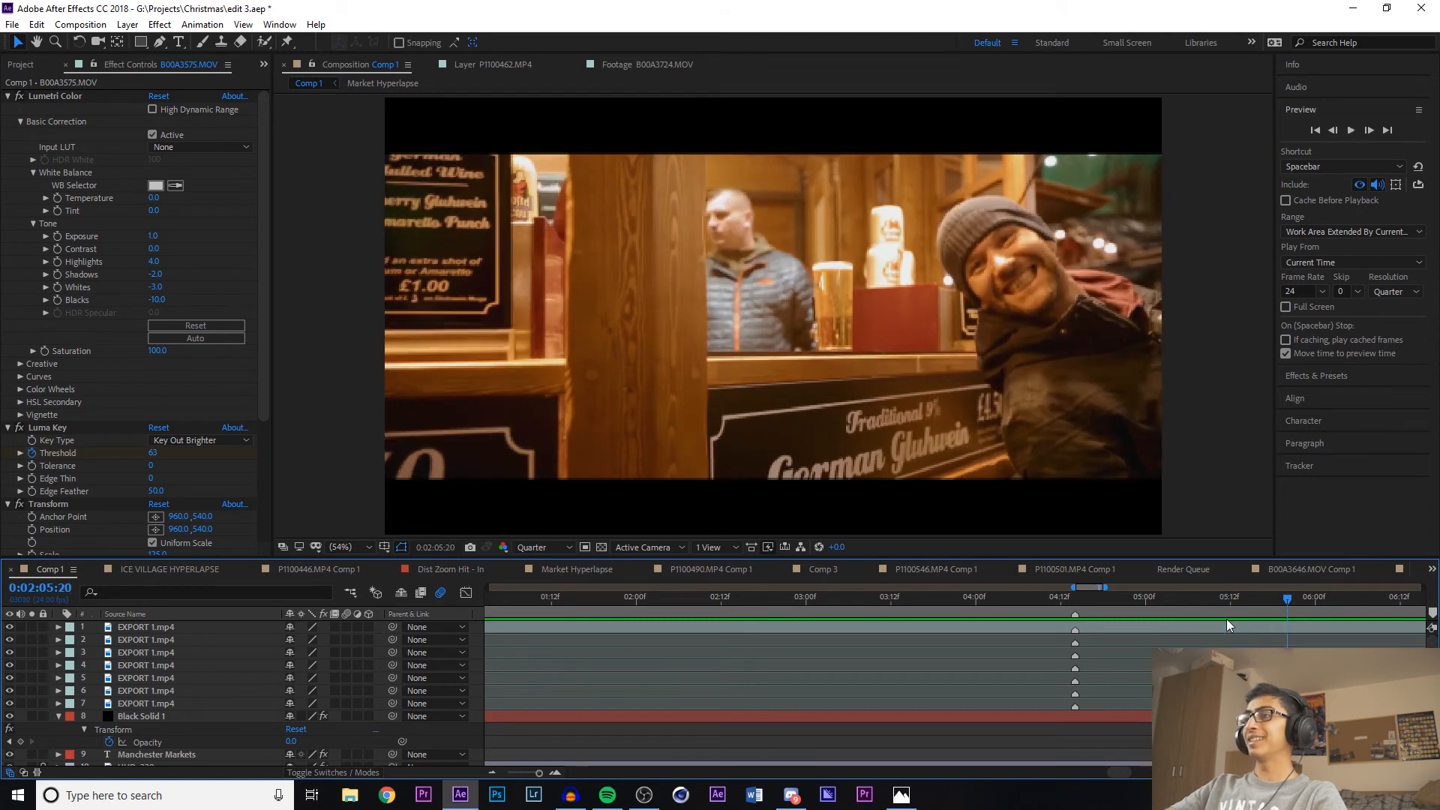
pyautogui.click(1189, 622)
pyautogui.press('space')
pyautogui.press('space')
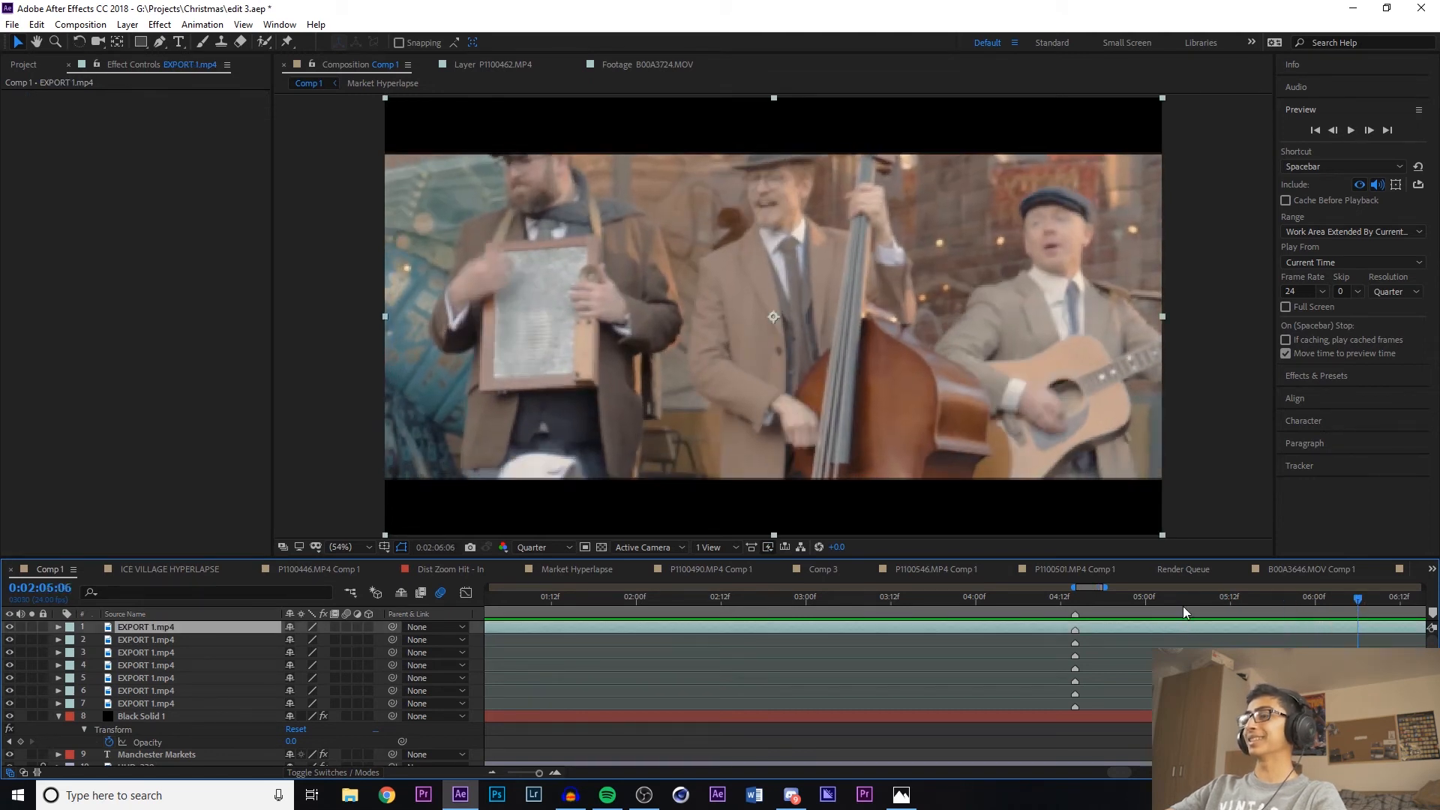
# Scrub to 0:02:05:15 and play the cut from the smiling man to the band at 0:02:06:02
pyautogui.moveTo(1183, 606); pyautogui.dragTo(1238, 614)
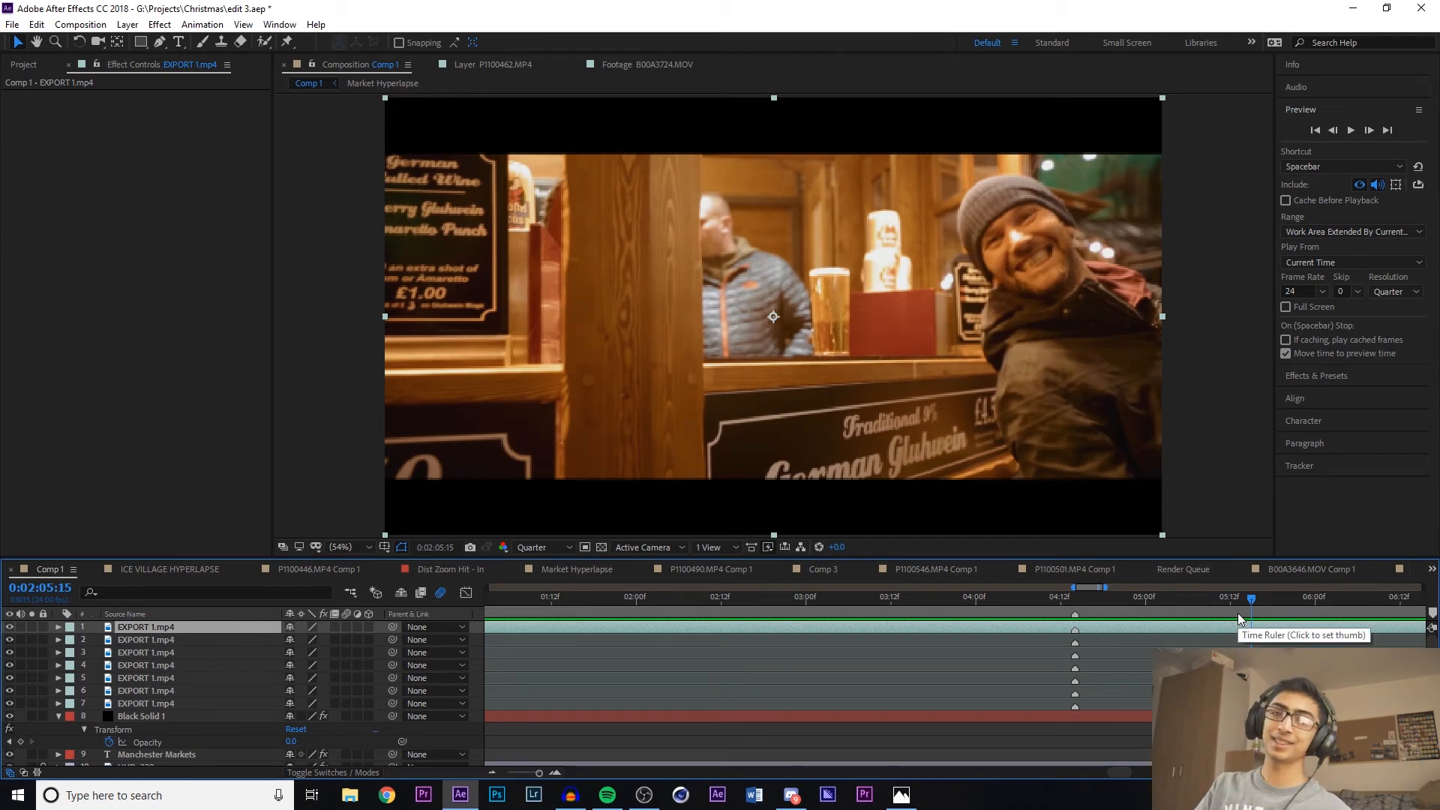
pyautogui.press('space')
pyautogui.press('space')
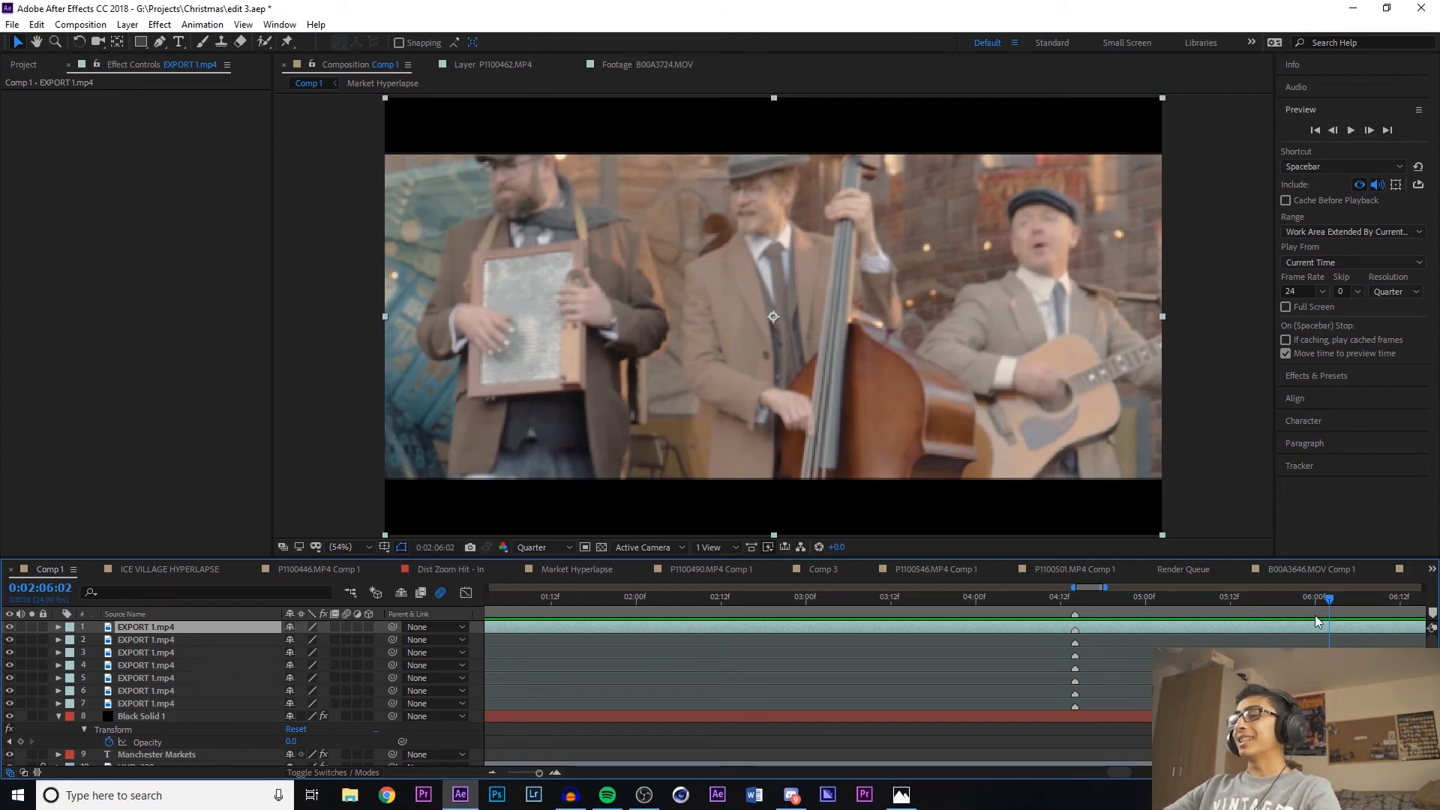
pyautogui.moveTo(1118, 779); pyautogui.dragTo(1123, 779)
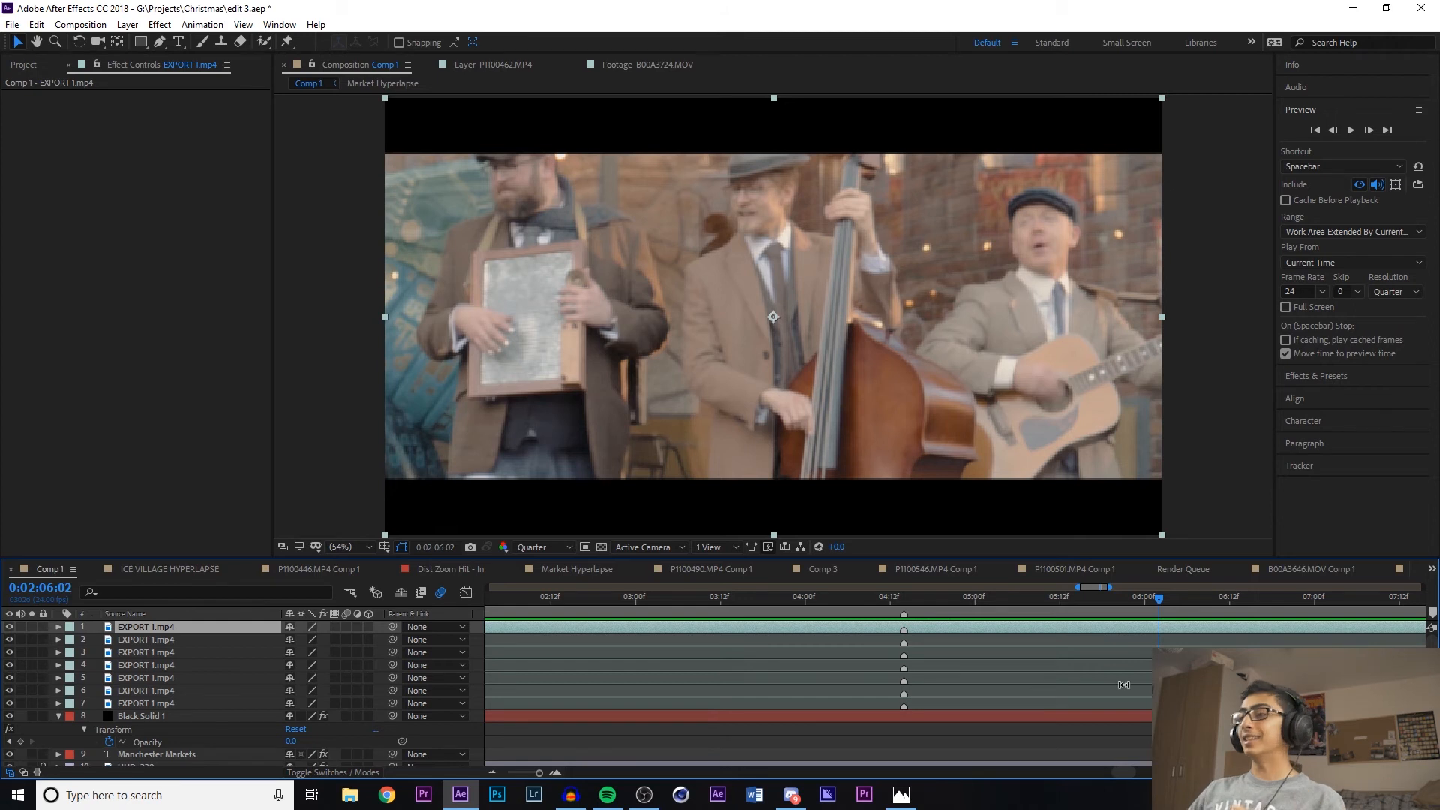
# Scrub the street band shot around 0:02:06:06 and replay its opening camera movement
pyautogui.moveTo(1060, 614); pyautogui.dragTo(1186, 611)
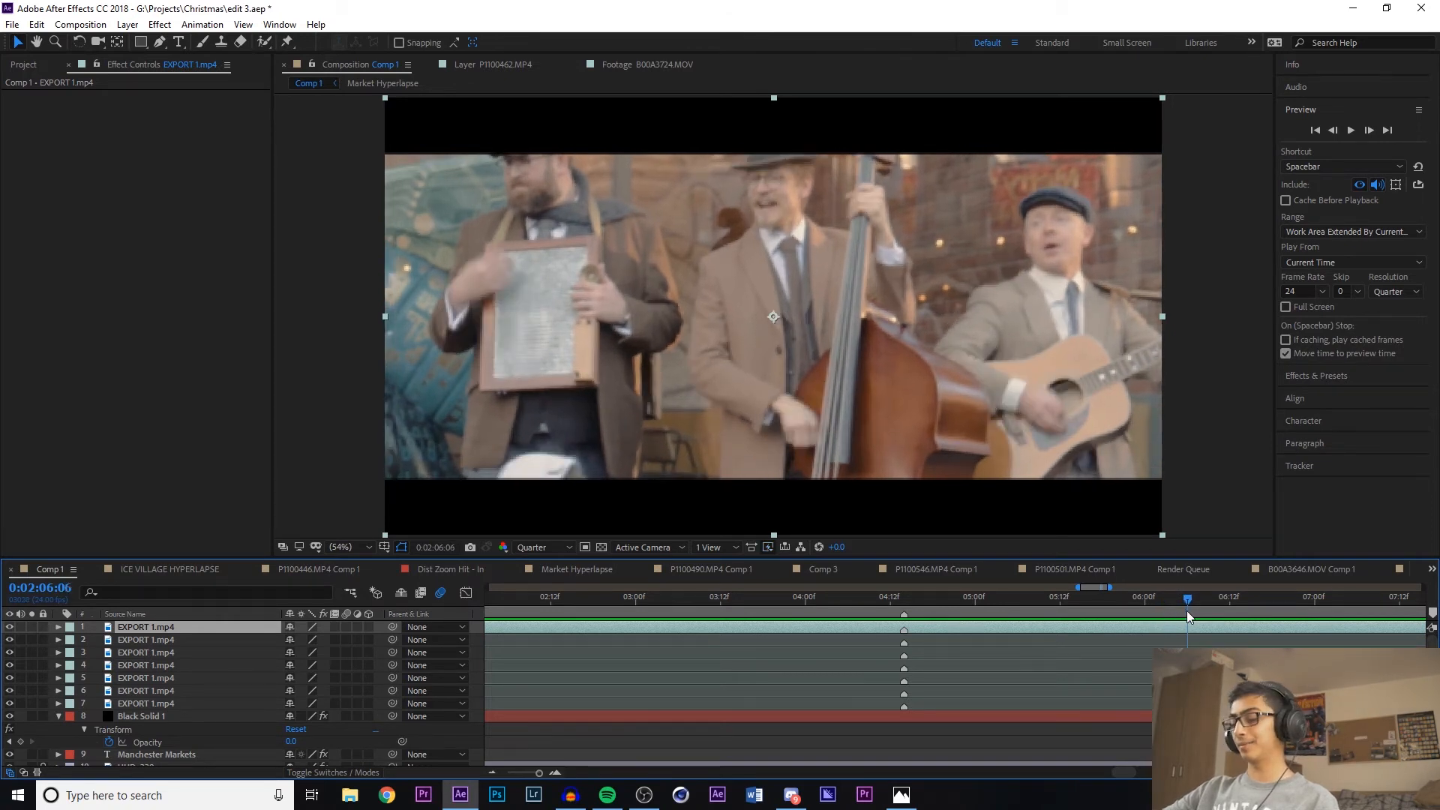
pyautogui.moveTo(1186, 610); pyautogui.dragTo(1103, 616)
pyautogui.press('space')
pyautogui.press('space')
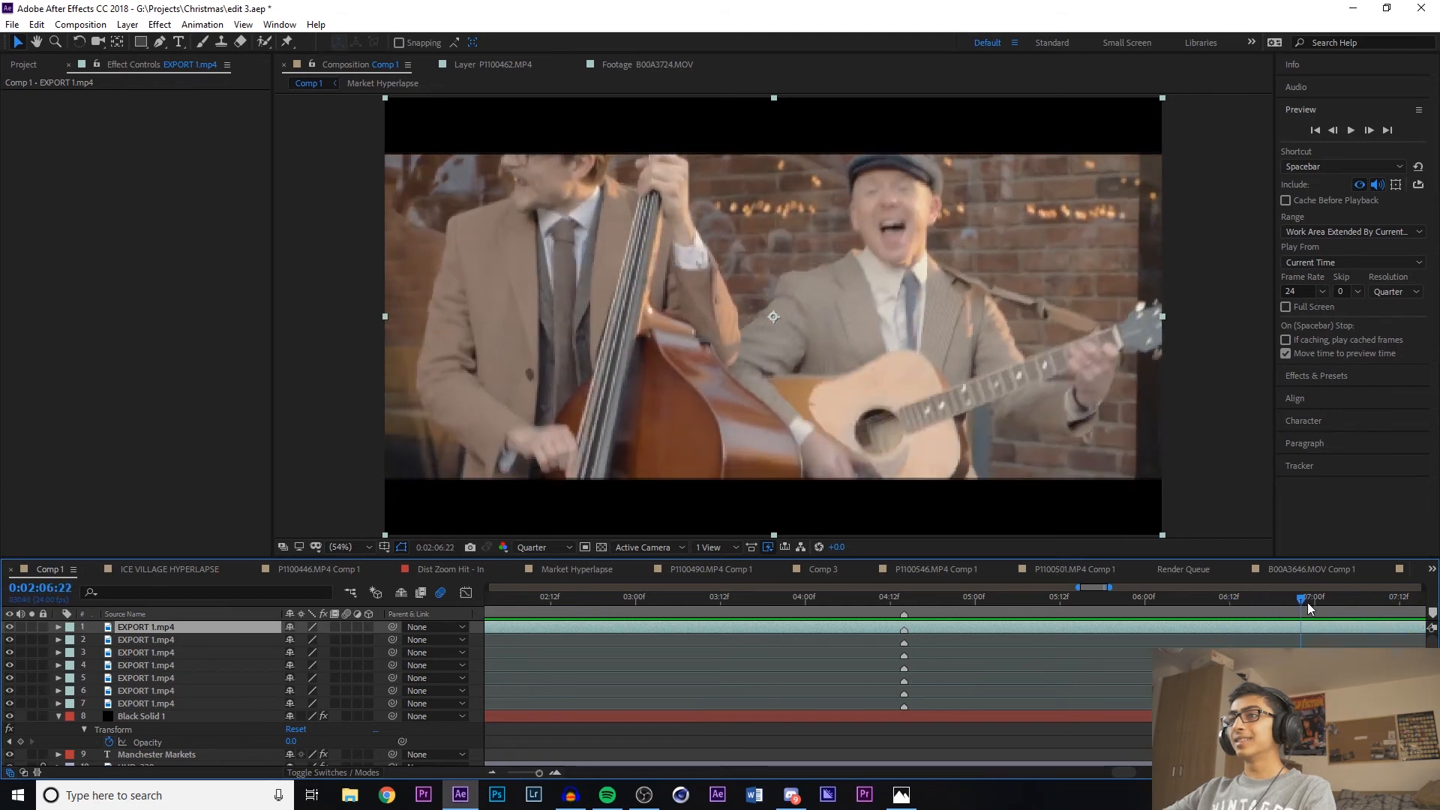
# Scrub on through the band footage from the guitarist at 0:02:07:09 to the full group at 0:02:09:18
pyautogui.moveTo(1432, 628); pyautogui.dragTo(1377, 642)
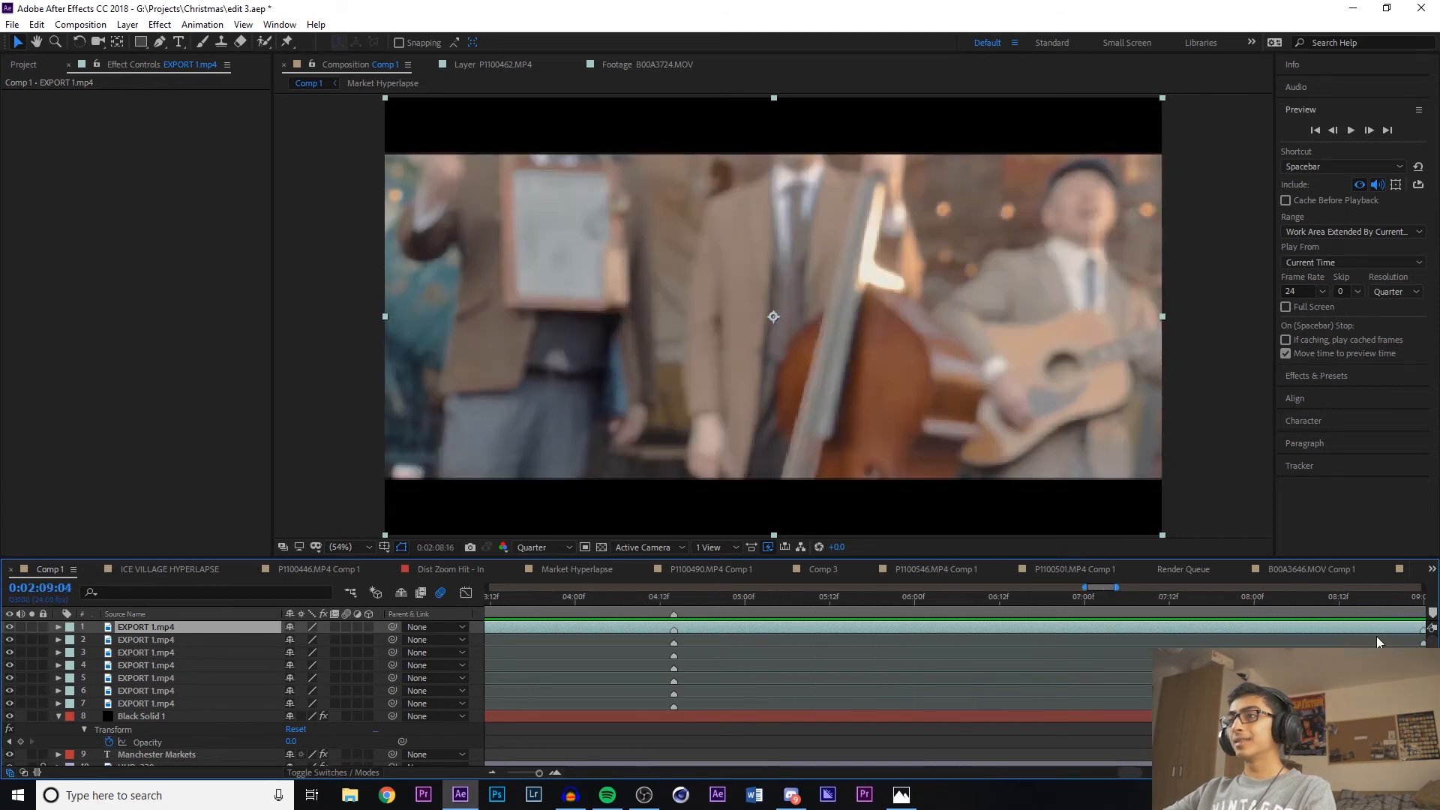
pyautogui.moveTo(1088, 618); pyautogui.dragTo(1148, 620)
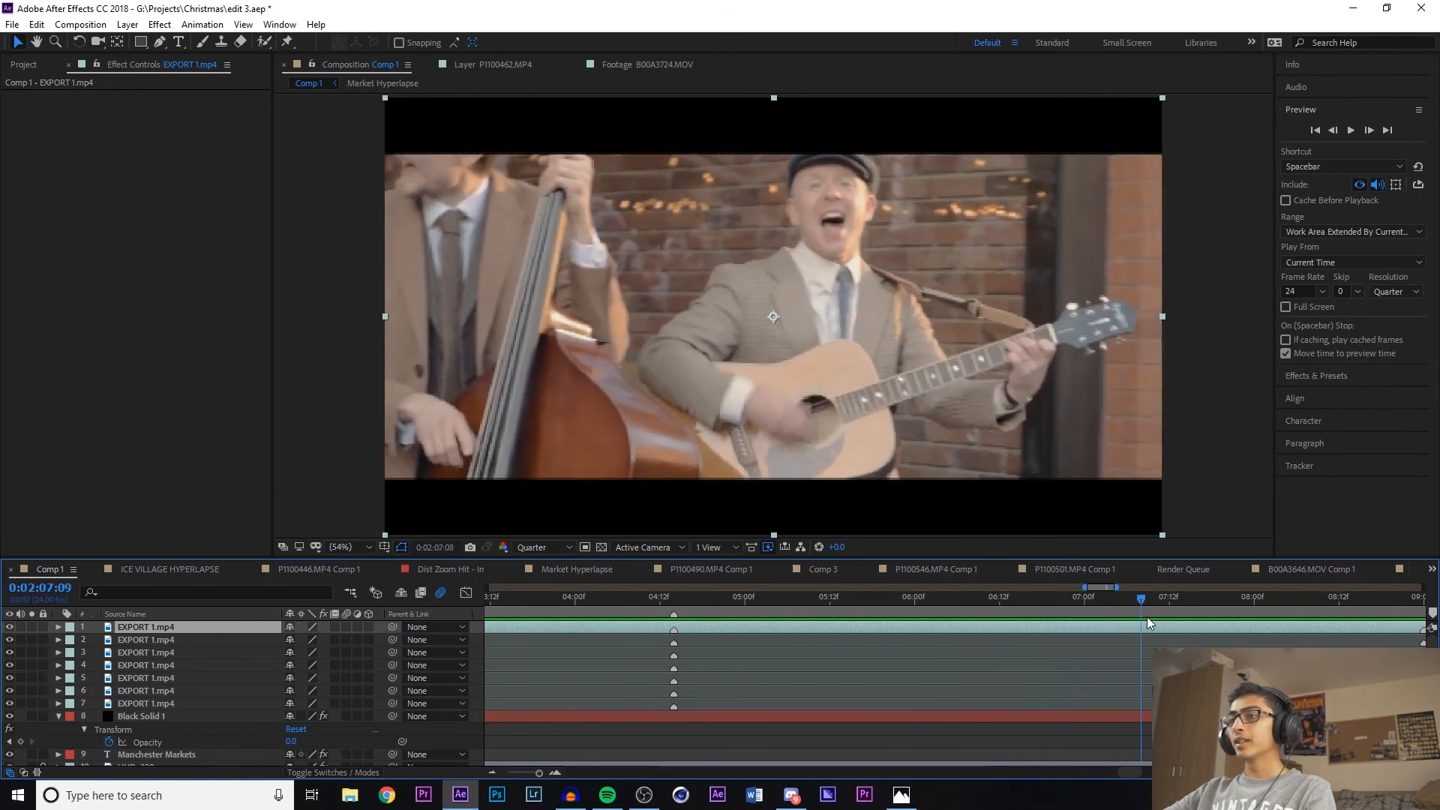
pyautogui.moveTo(1272, 615); pyautogui.dragTo(1340, 643)
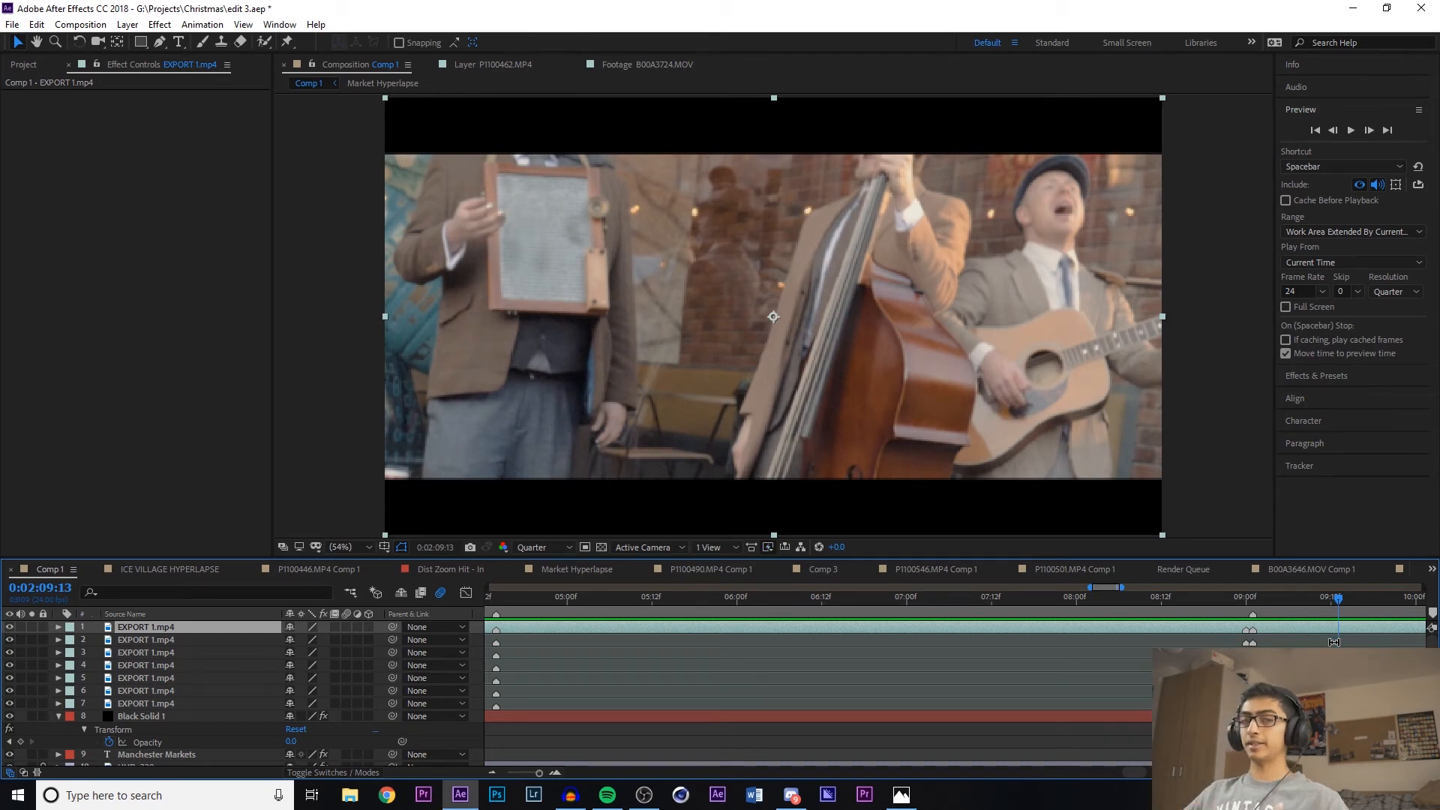
pyautogui.moveTo(1280, 610); pyautogui.dragTo(1374, 618)
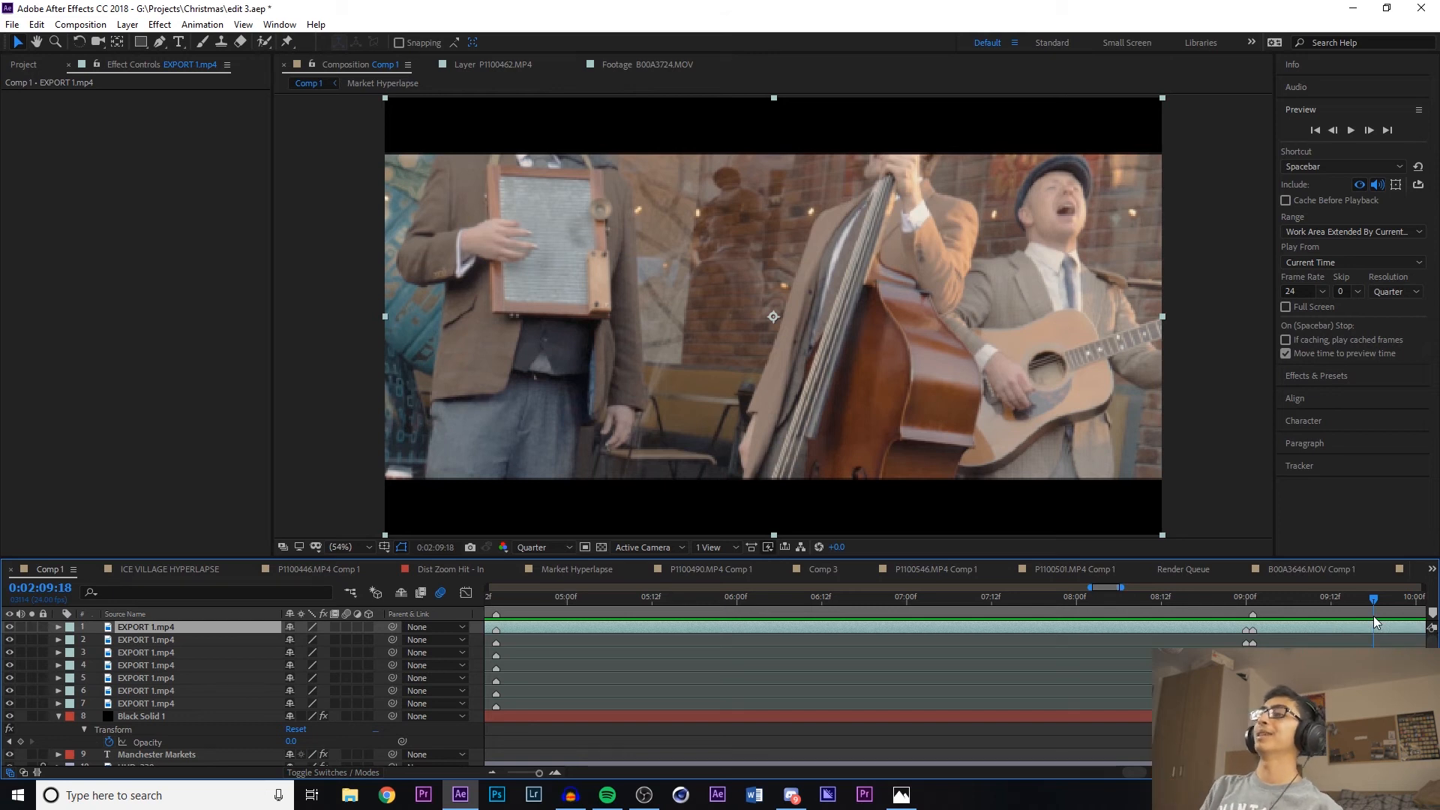
# Scrub across the cut from the band to the striped-glove hand at 0:02:10:06, and play it from 0:02:09:12
pyautogui.moveTo(1227, 610)
pyautogui.mouseDown()
pyautogui.moveTo(1374, 621)
pyautogui.moveTo(1304, 632)
pyautogui.moveTo(1141, 603)
pyautogui.moveTo(1422, 619)
pyautogui.moveTo(1207, 620)
pyautogui.mouseUp()
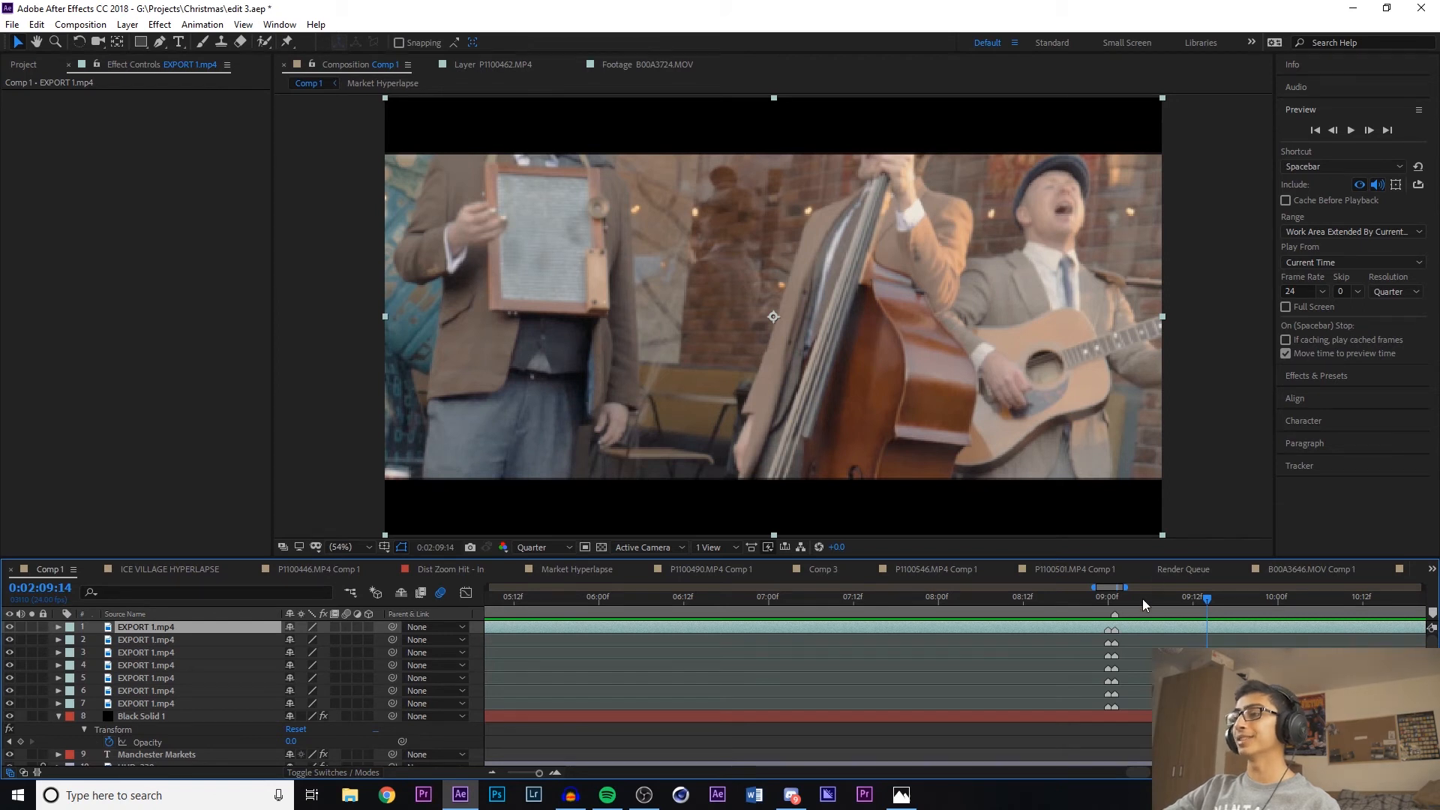
pyautogui.click(1316, 610)
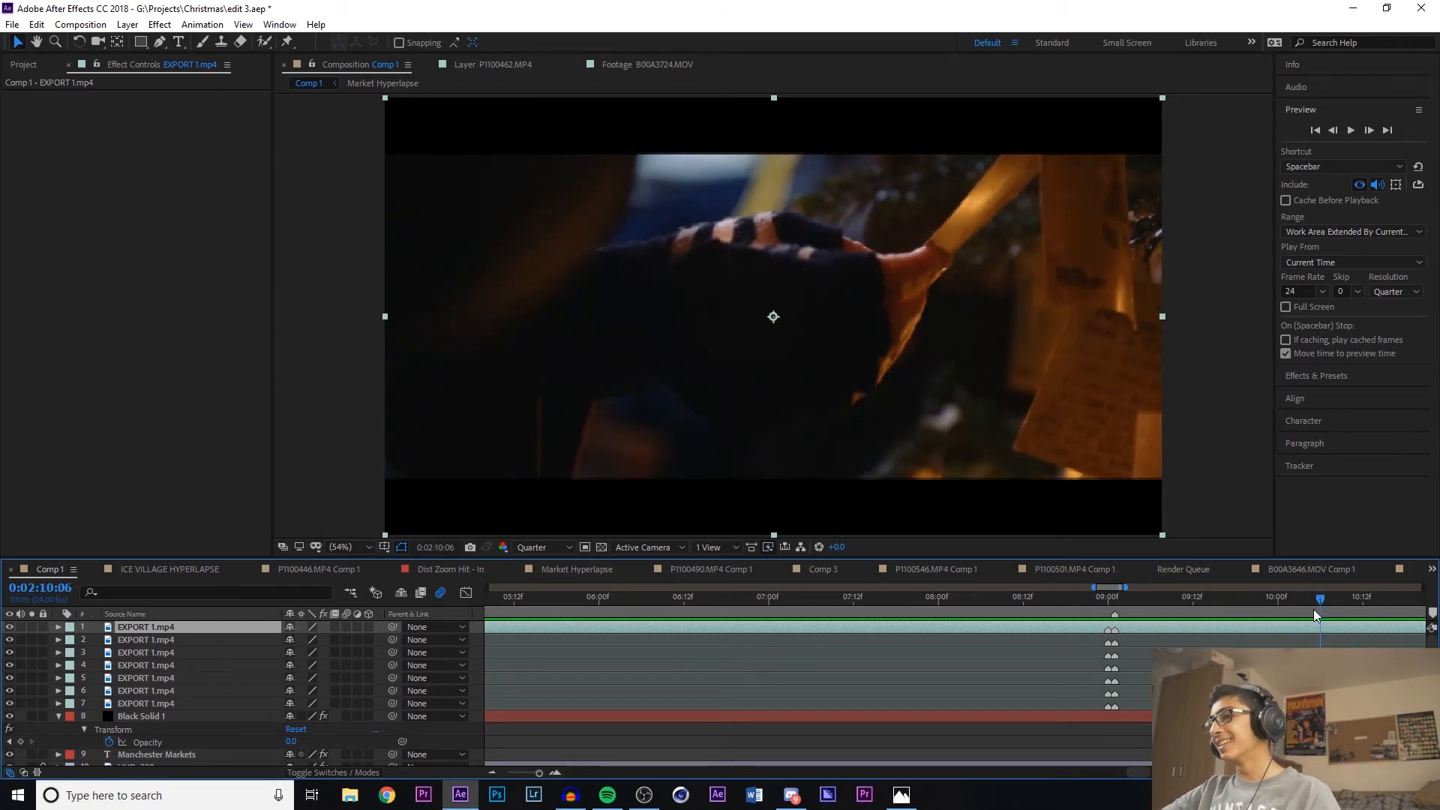
pyautogui.moveTo(1275, 603); pyautogui.dragTo(1298, 601)
pyautogui.press('space')
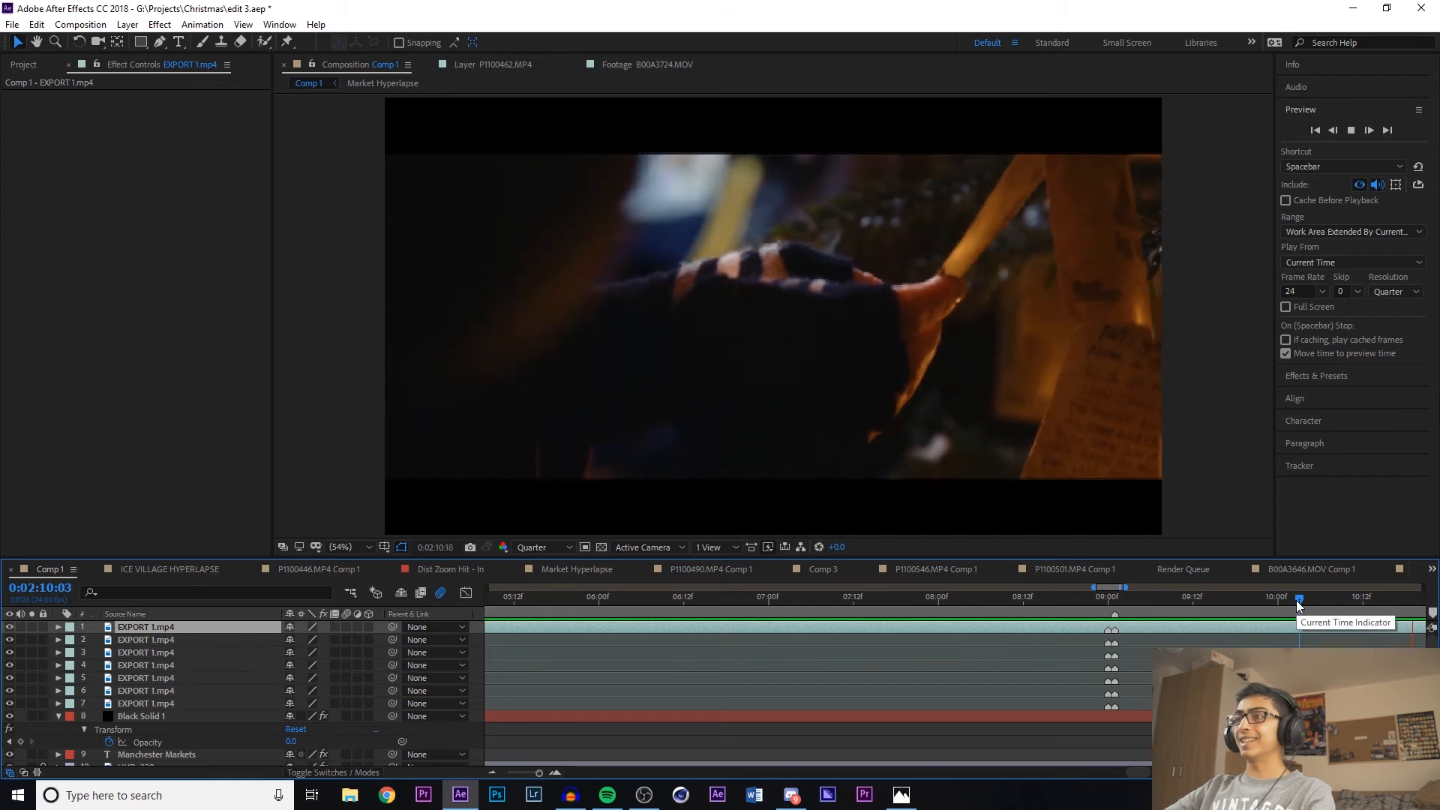
pyautogui.click(1190, 610)
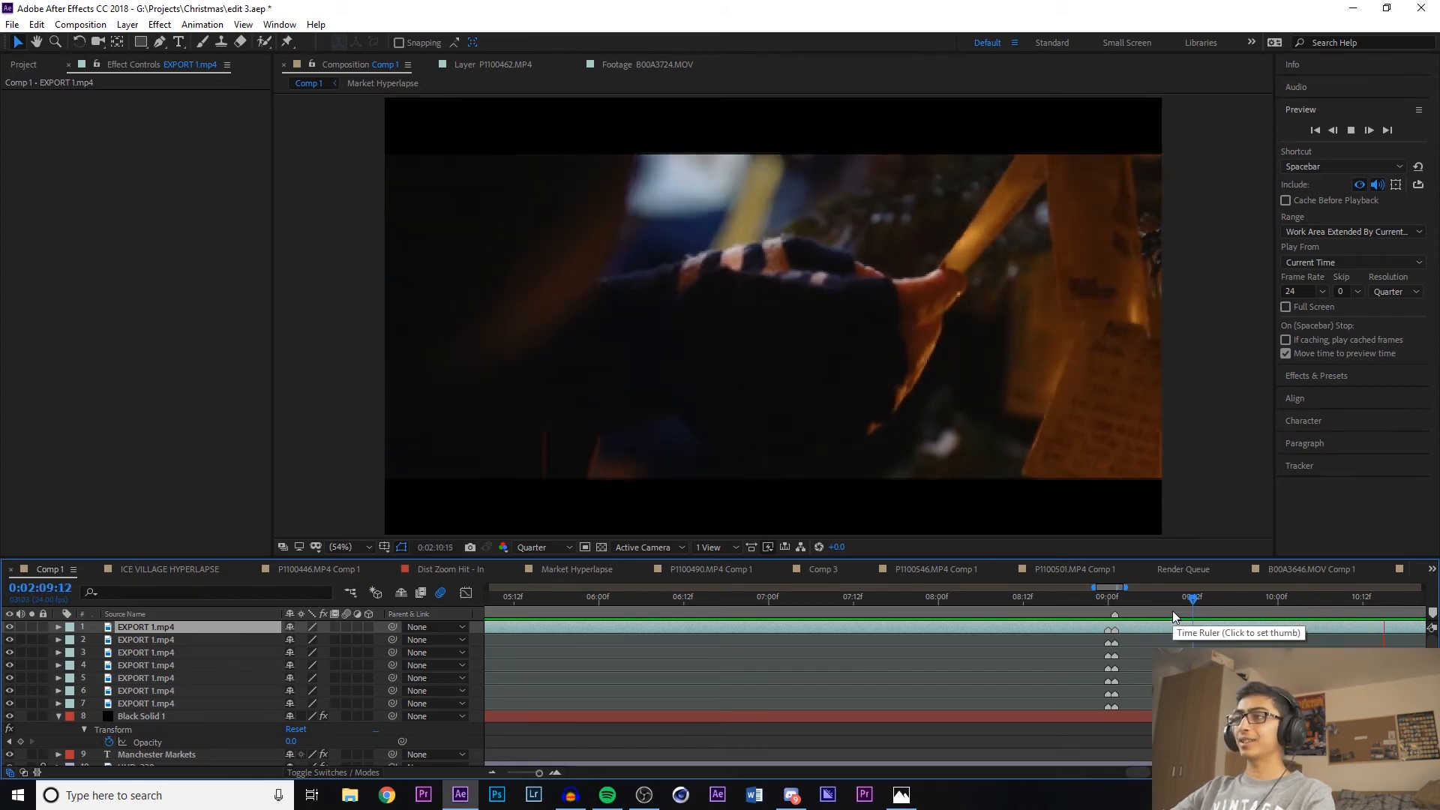
pyautogui.press('space')
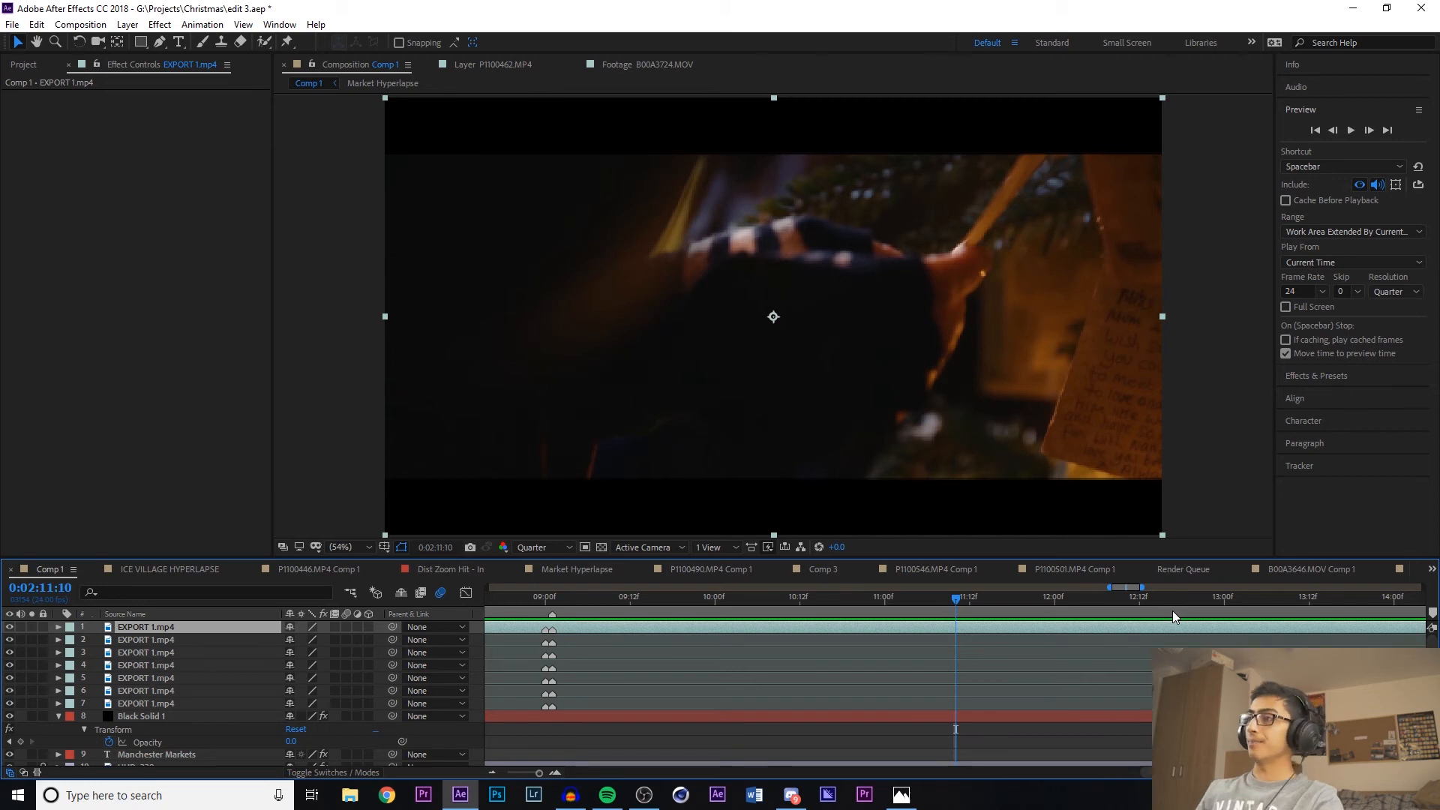
# Play the cut from the hand shot to the clock tower, and replay it from 0:02:11:14
pyautogui.press('space')
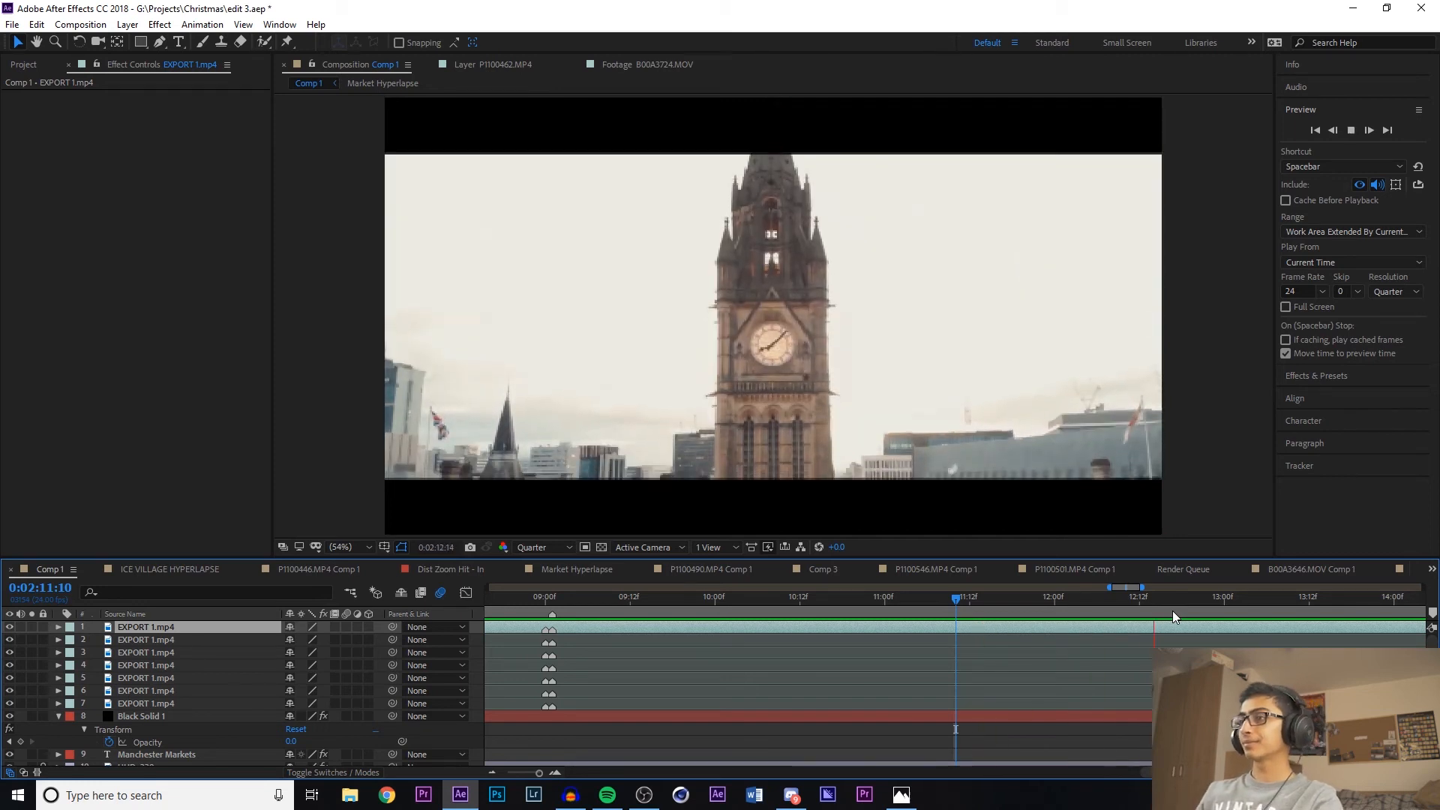
pyautogui.press('space')
pyautogui.moveTo(1084, 605); pyautogui.dragTo(981, 657)
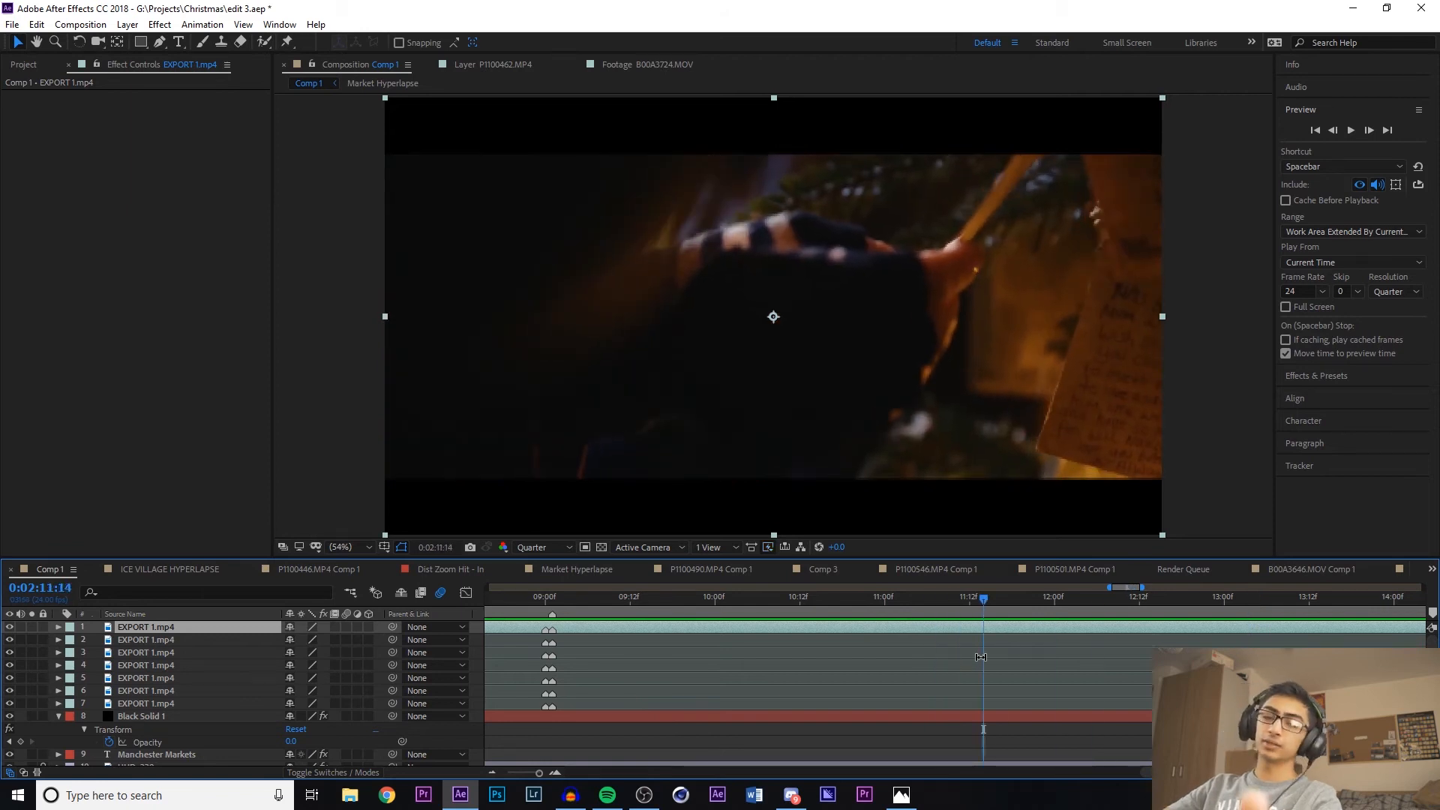
pyautogui.press('space')
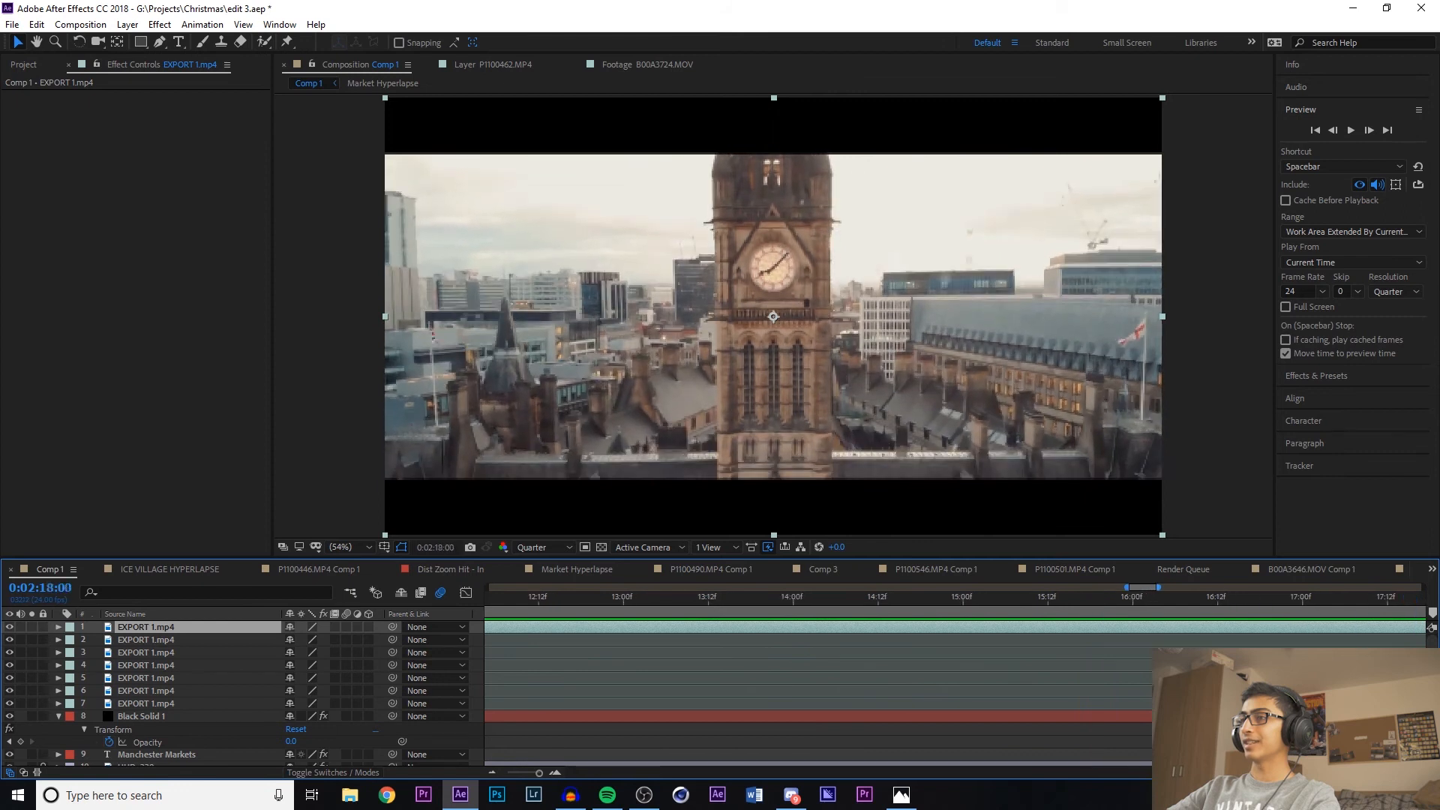
# Skip ahead in the clock tower drone shot and play it from 0:02:20:03 and again from 0:02:20:00
pyautogui.moveTo(1426, 667); pyautogui.dragTo(681, 667)
pyautogui.press('space')
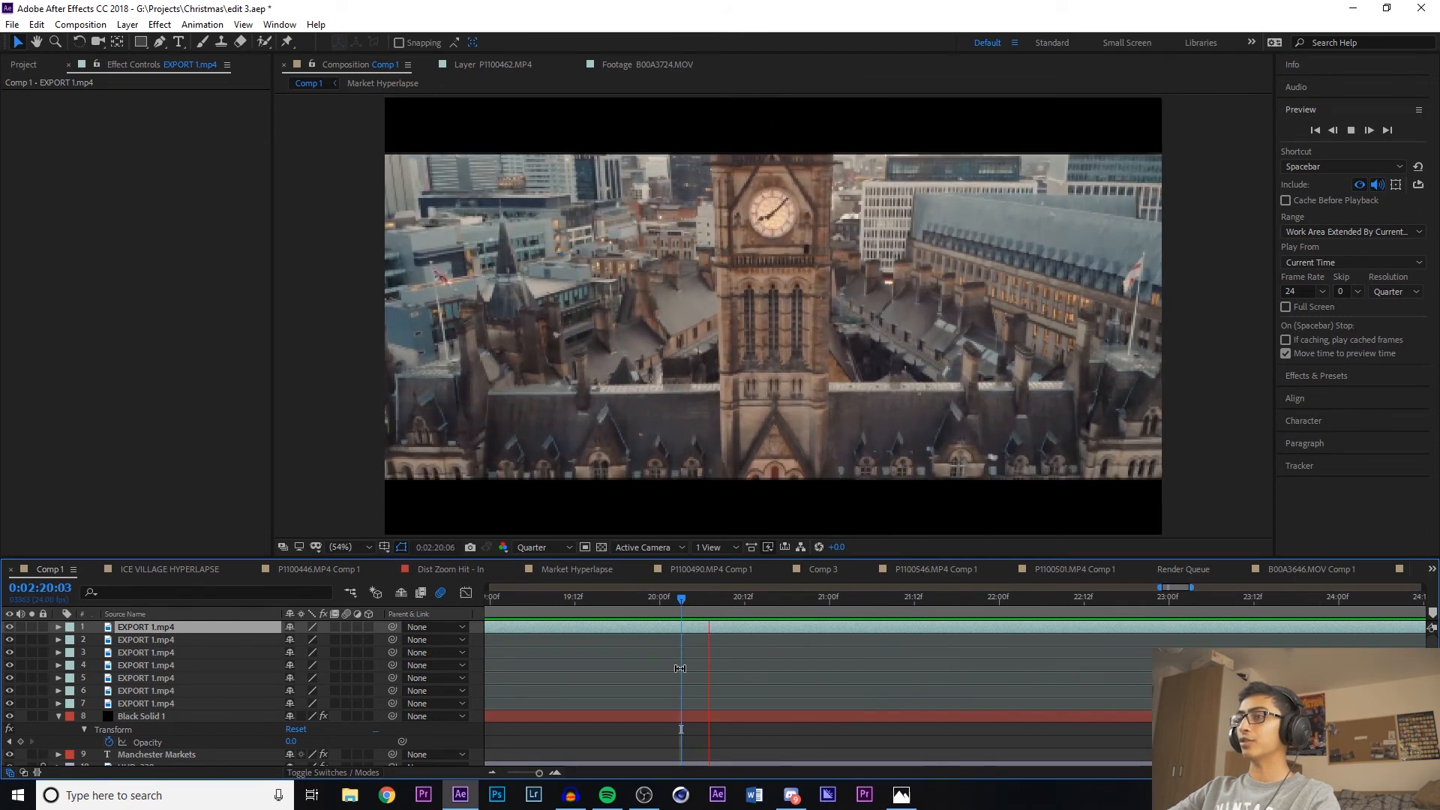
pyautogui.click(654, 600)
pyautogui.scroll(-5, 742, 634)
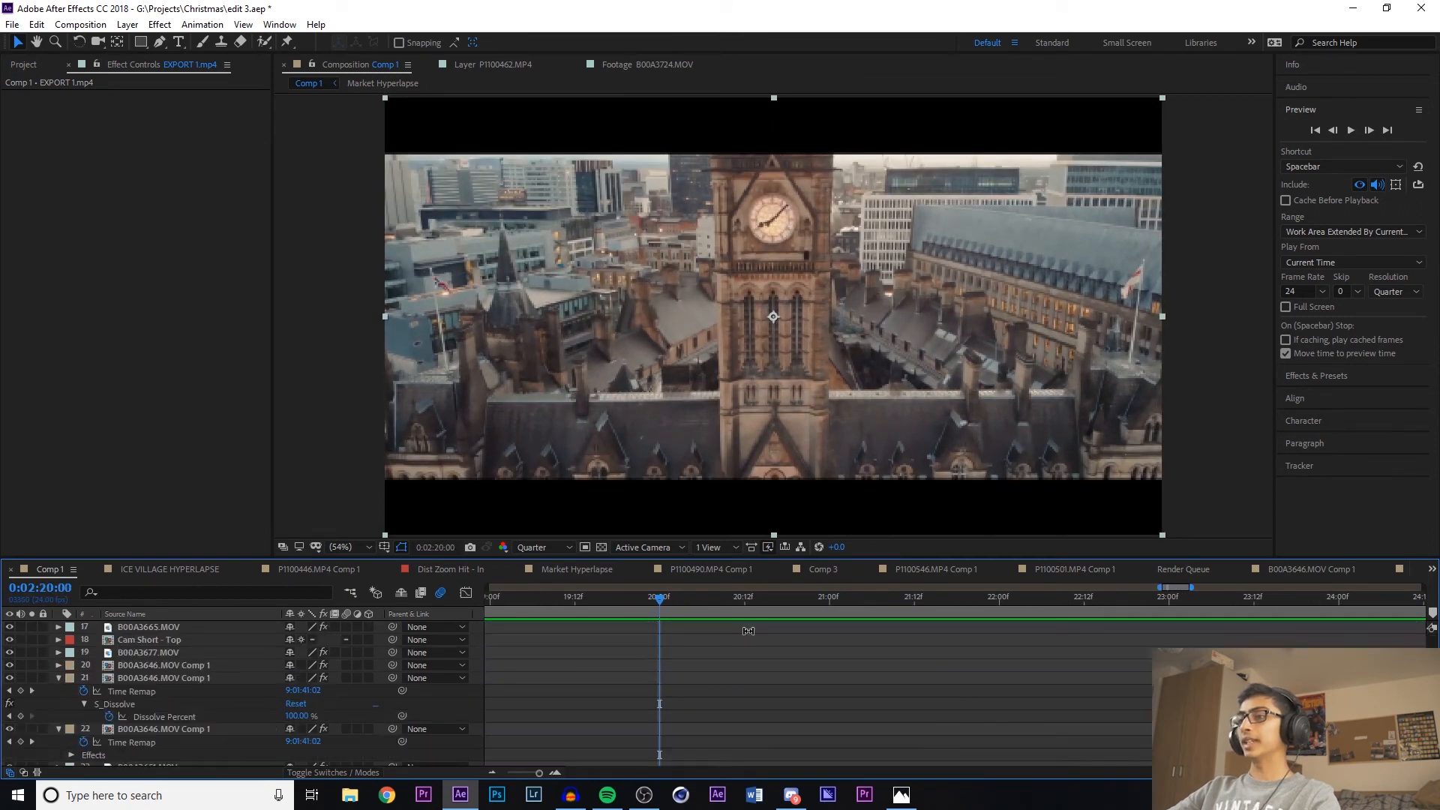
pyautogui.press('space')
pyautogui.scroll(-10, 748, 632)
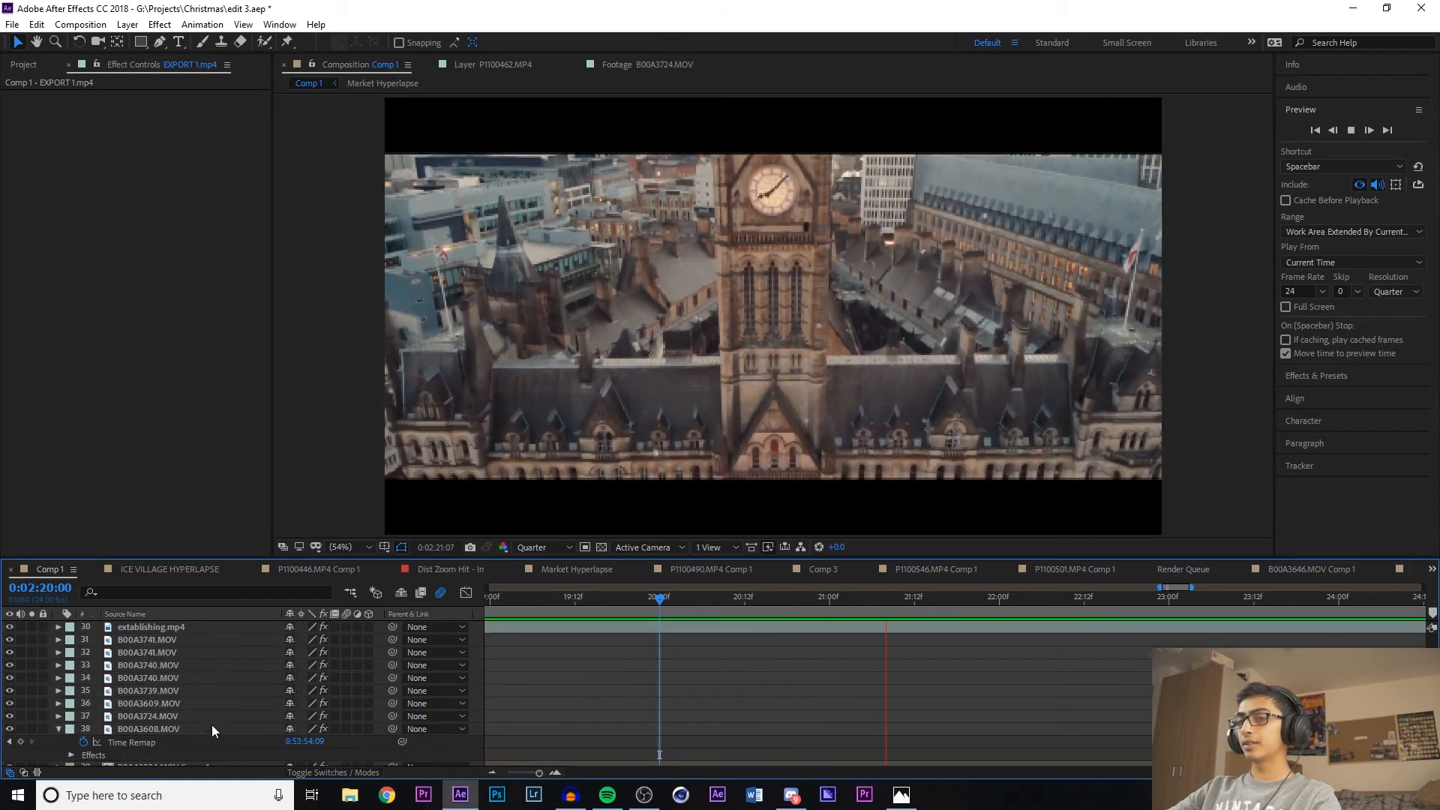
pyautogui.press('space')
# Browse down to the audio layers at the end of the layer stack and play the closing shot through to black
pyautogui.scroll(-20, 210, 723)
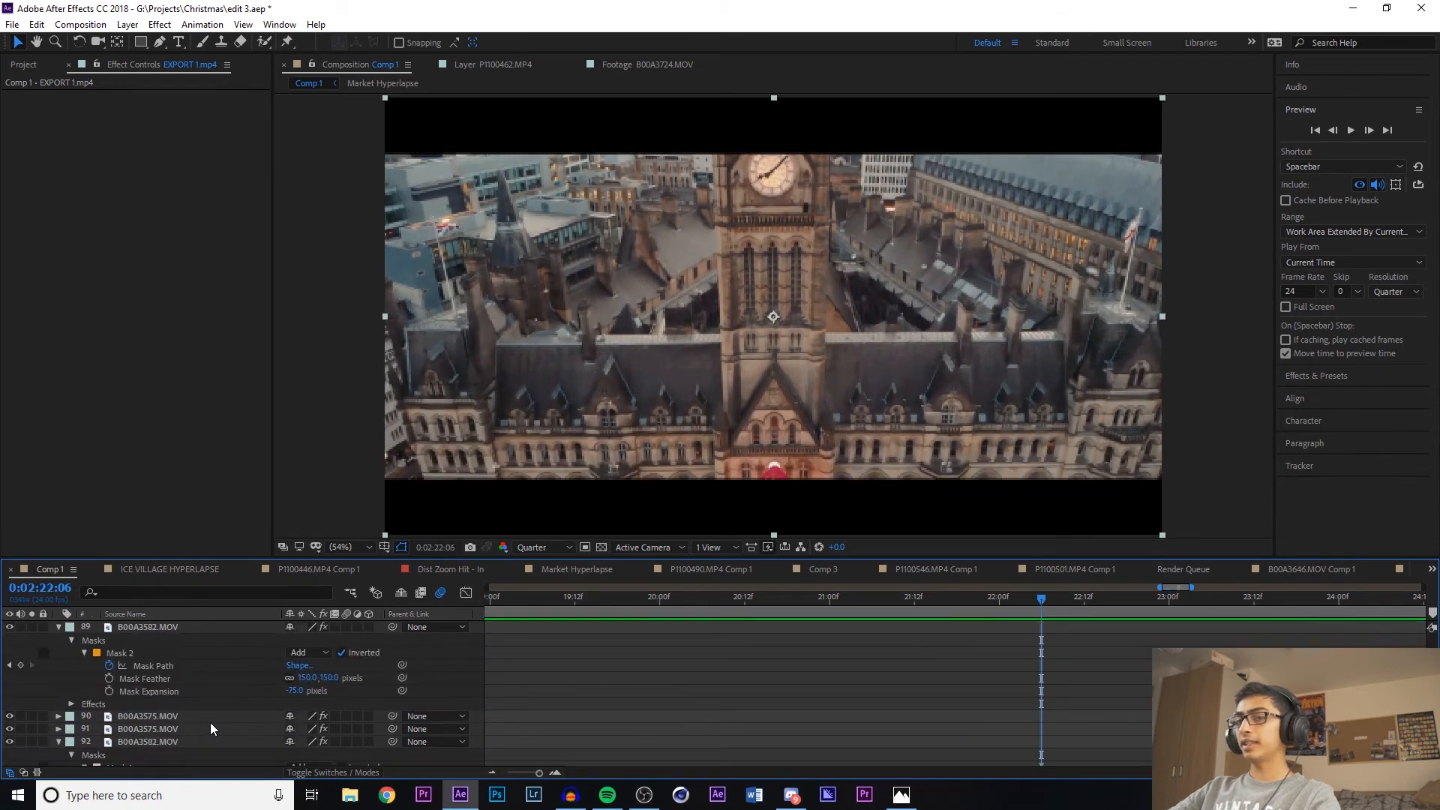
pyautogui.scroll(-2, 915, 667)
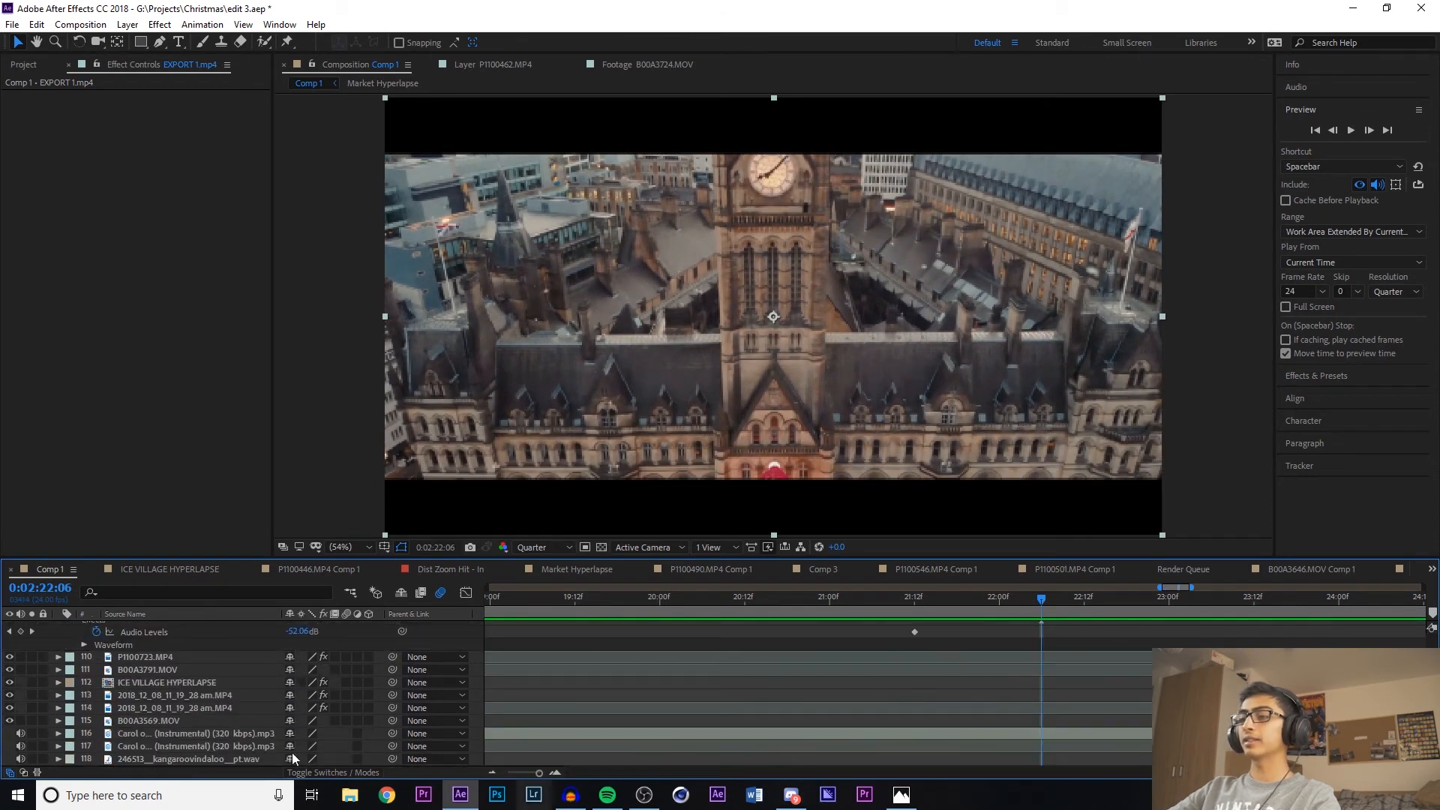
pyautogui.press('space')
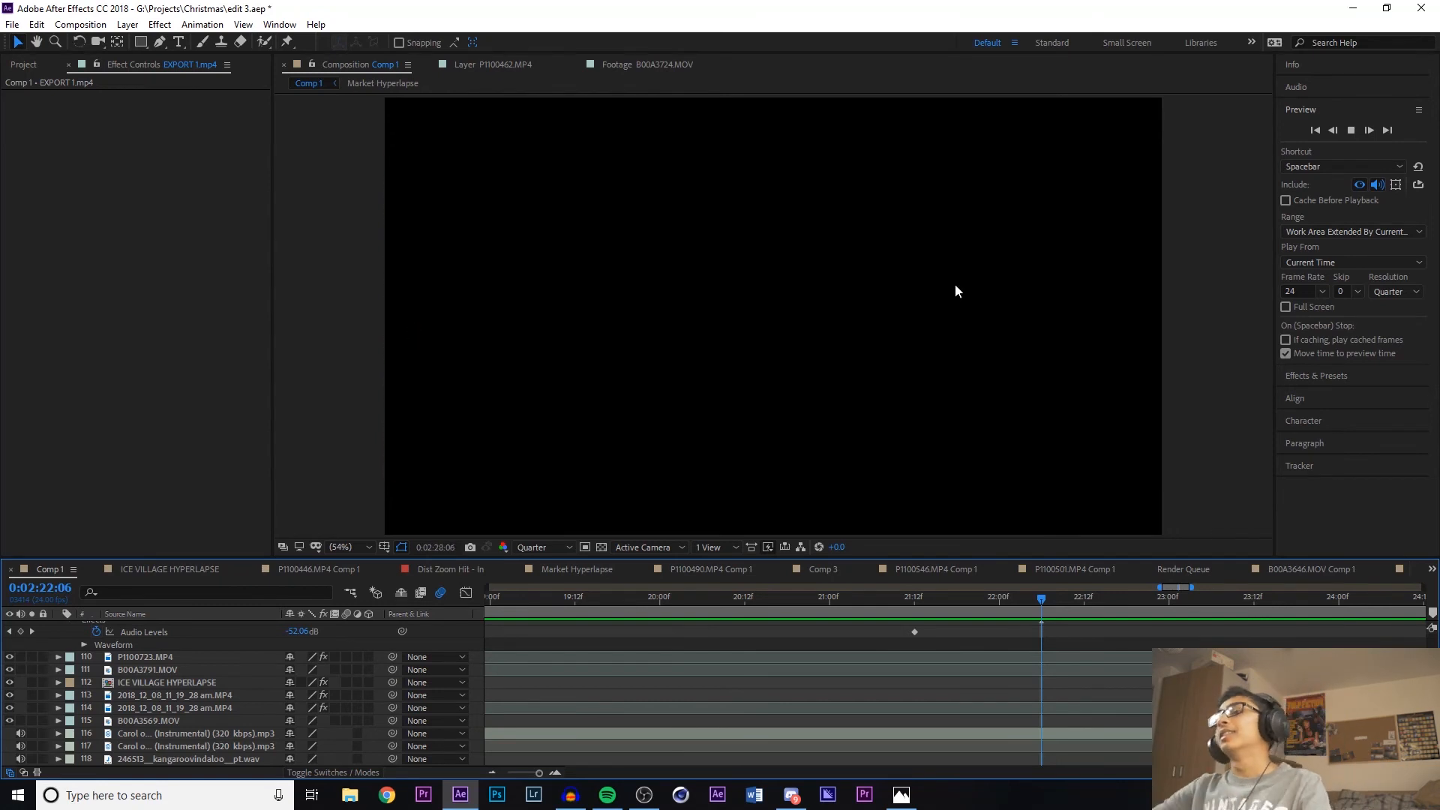
pyautogui.press('space')
# Go back through the edit past 0:02:24:18 and 0:00:53:19, select the Carol of the Bells music layer, and scrub to the fir branches at 0:00:40:10
pyautogui.moveTo(760, 604); pyautogui.dragTo(554, 760)
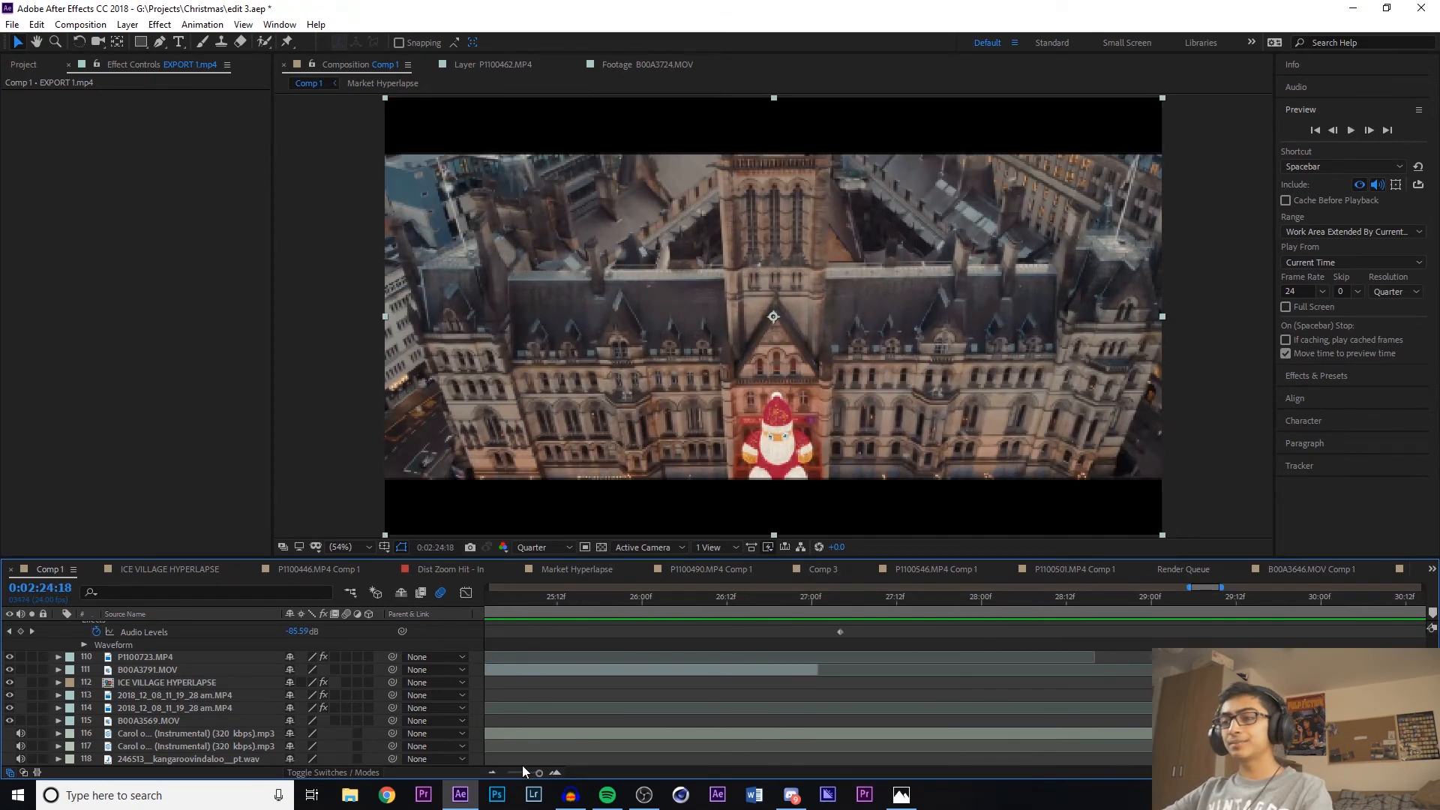
pyautogui.click(523, 771)
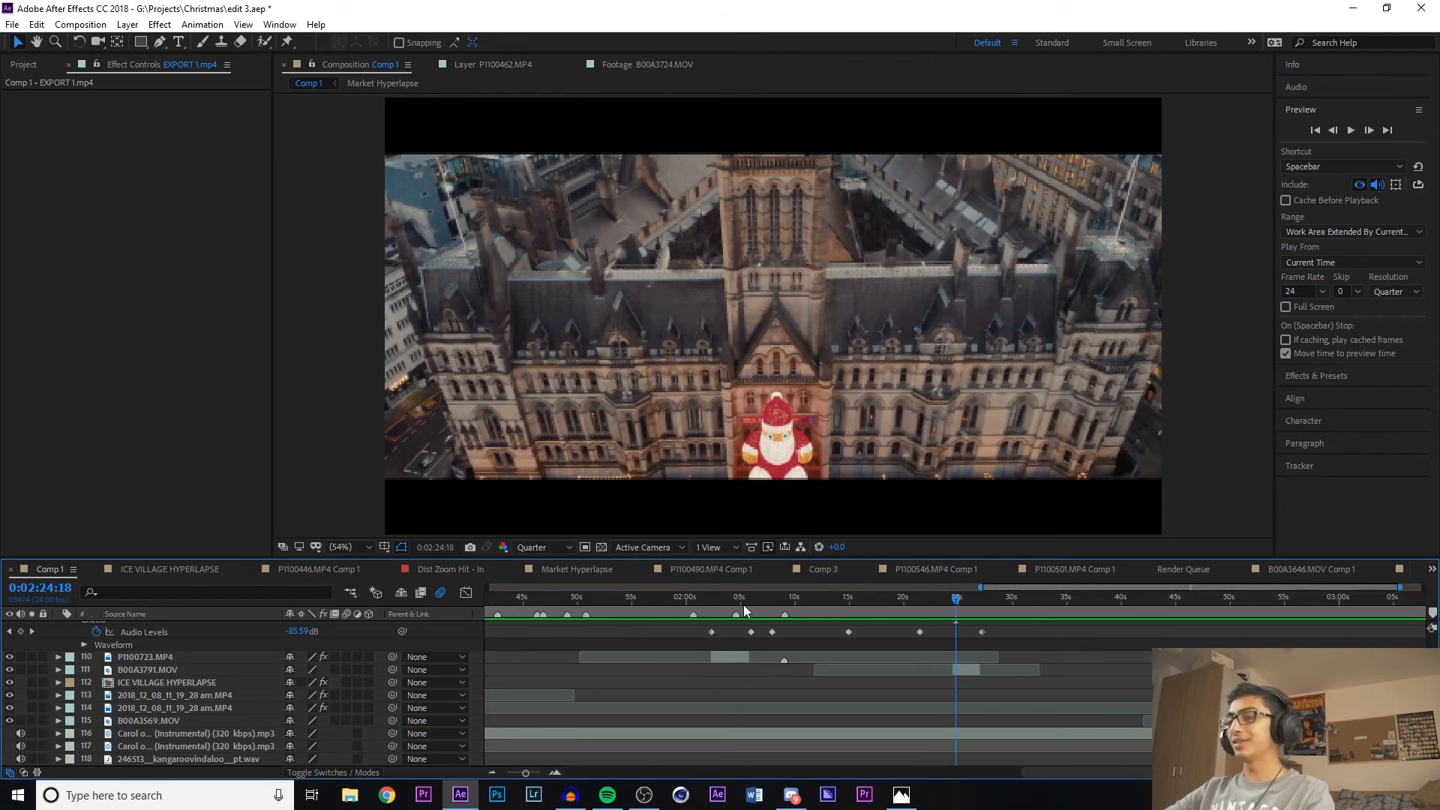
pyautogui.moveTo(744, 605); pyautogui.dragTo(1054, 655)
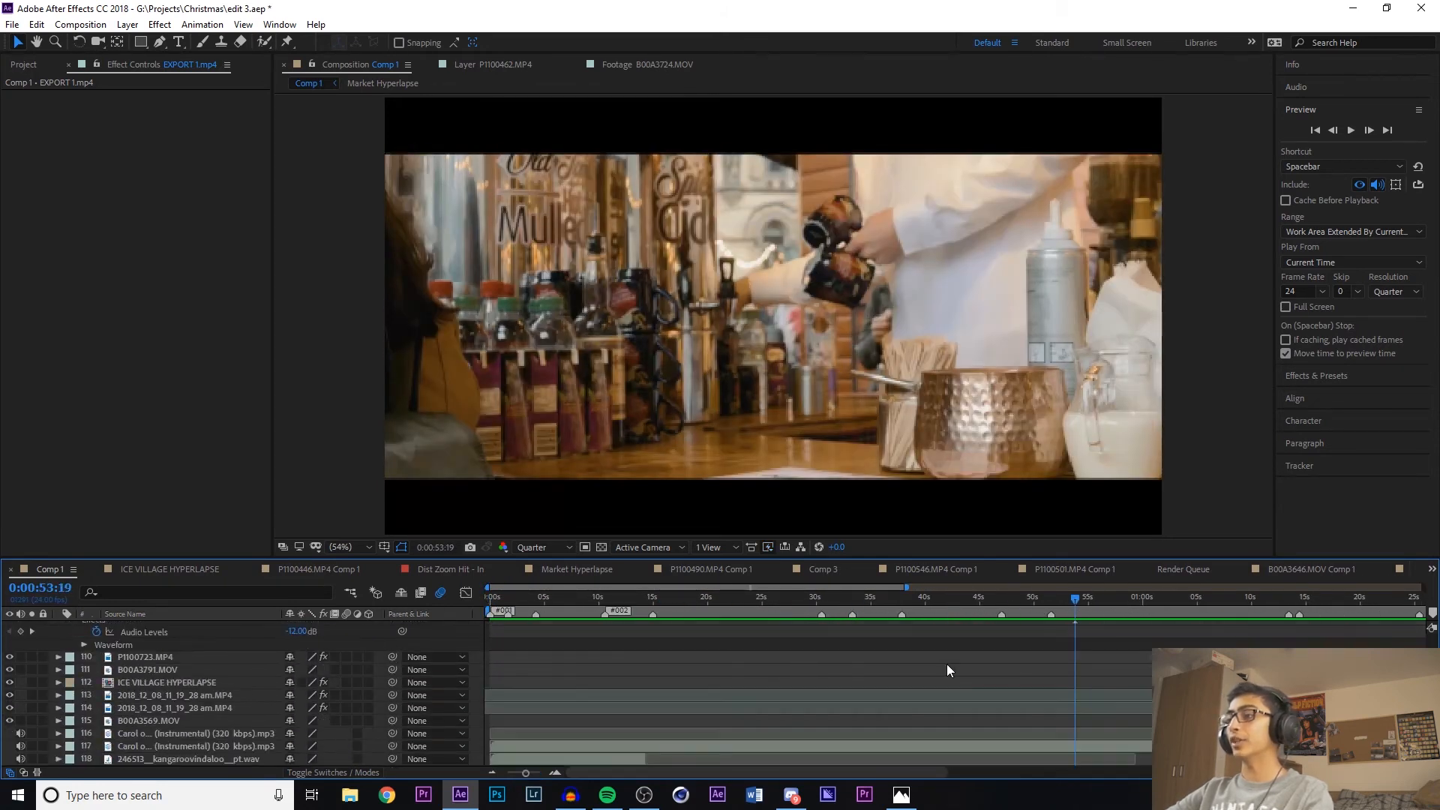
pyautogui.click(523, 745)
pyautogui.scroll(15, 659, 704)
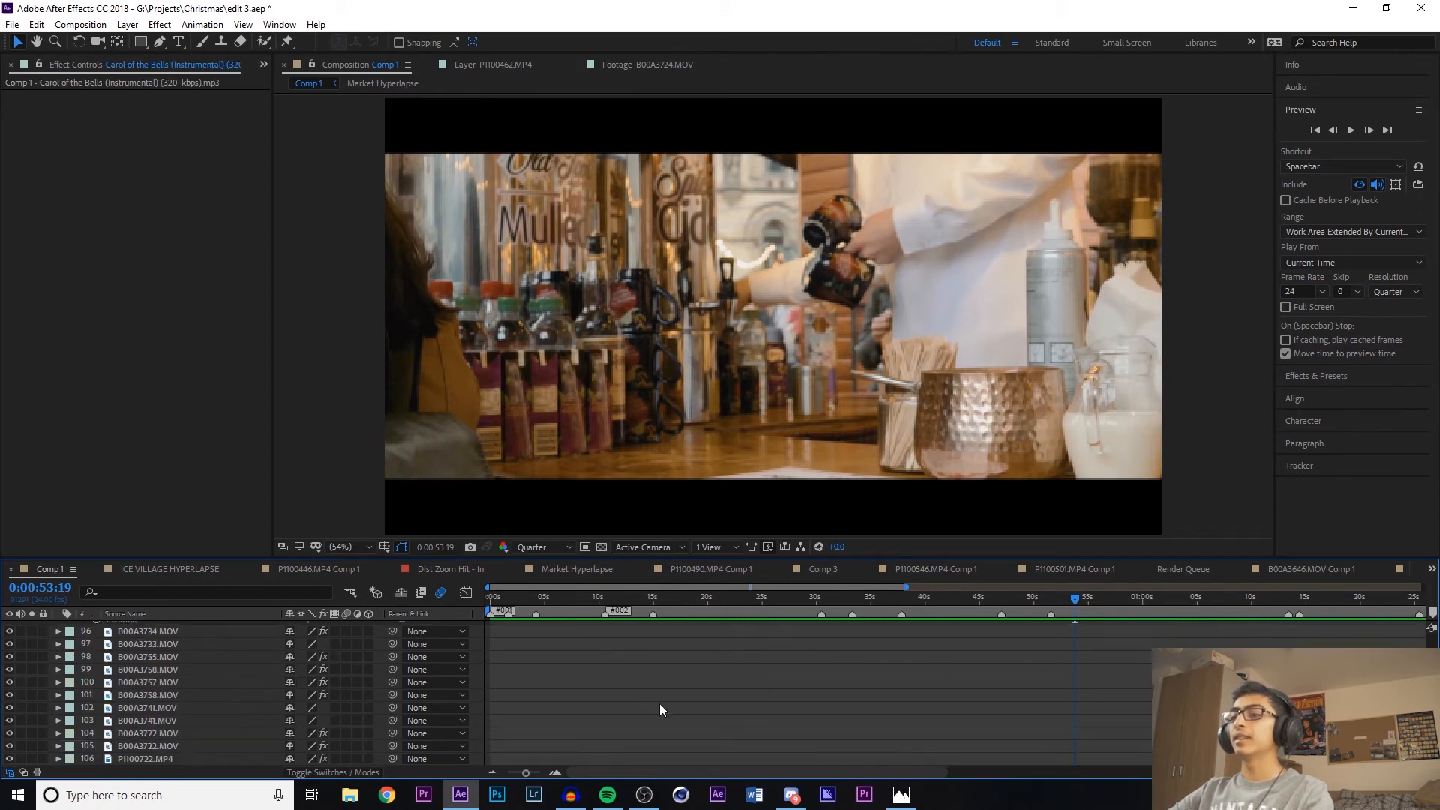
pyautogui.moveTo(740, 596); pyautogui.dragTo(930, 618)
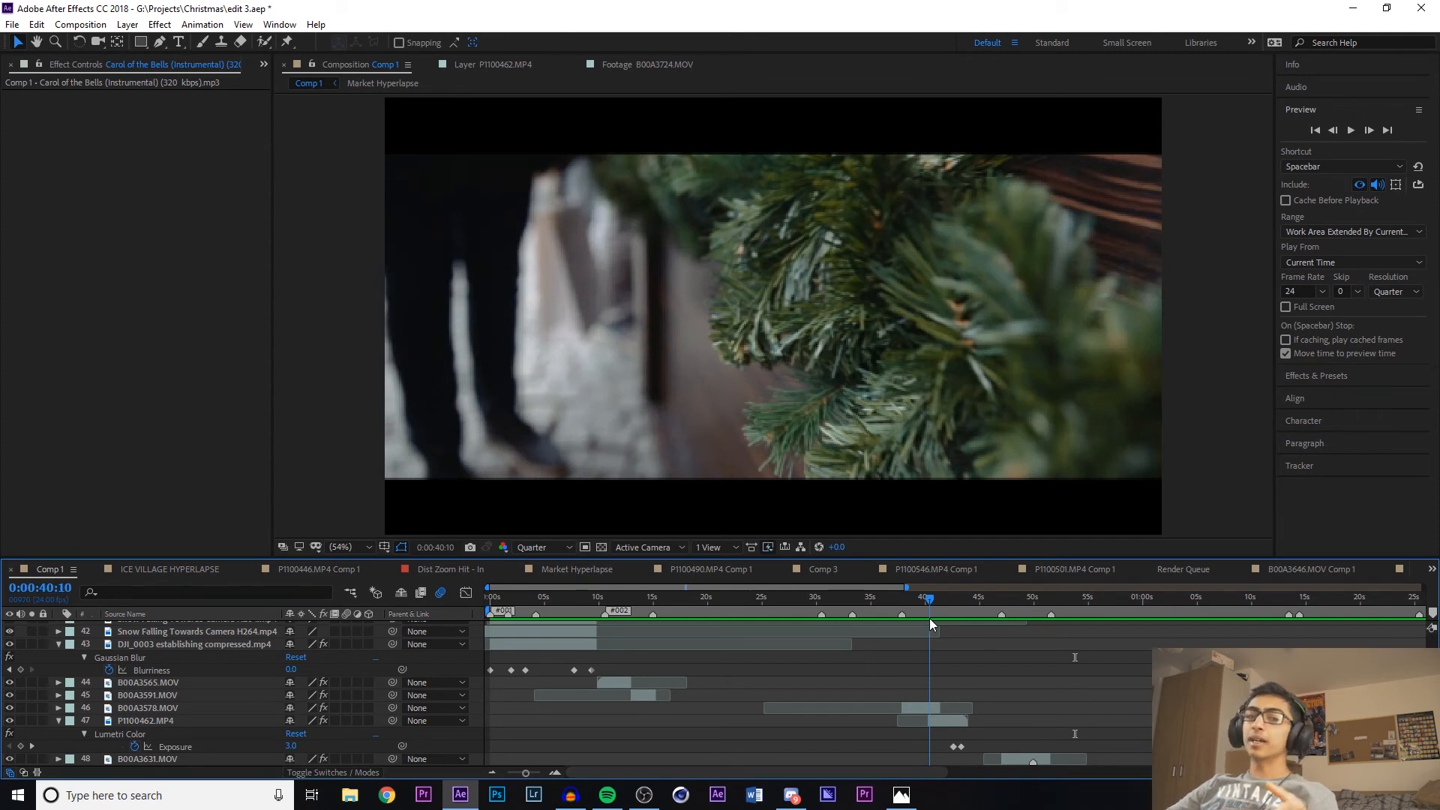
# Move Comp 1 to its first frame and look through the other open compositions before returning to Comp 1
pyautogui.moveTo(947, 603); pyautogui.dragTo(1, 591)
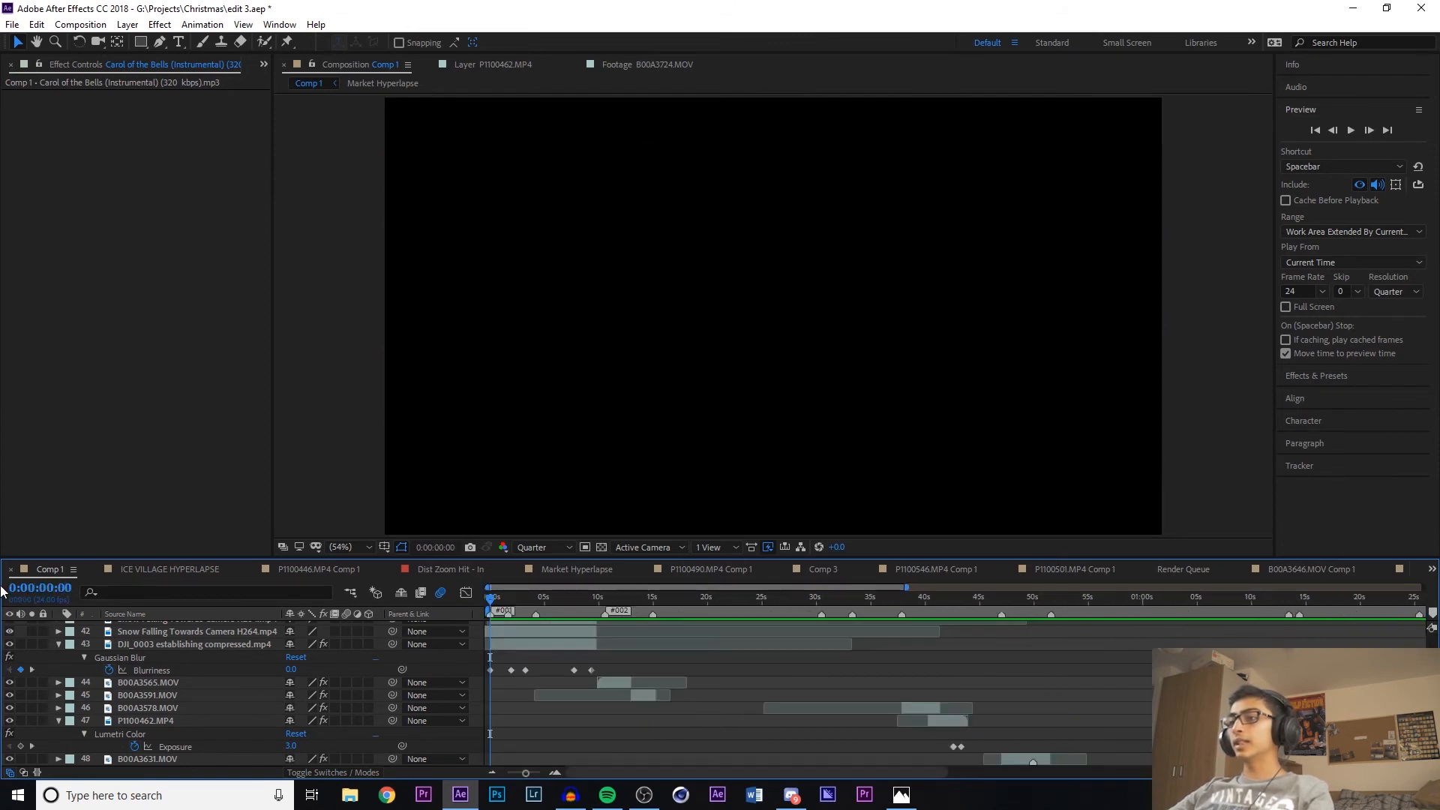
pyautogui.click(189, 568)
pyautogui.click(313, 570)
pyautogui.click(442, 569)
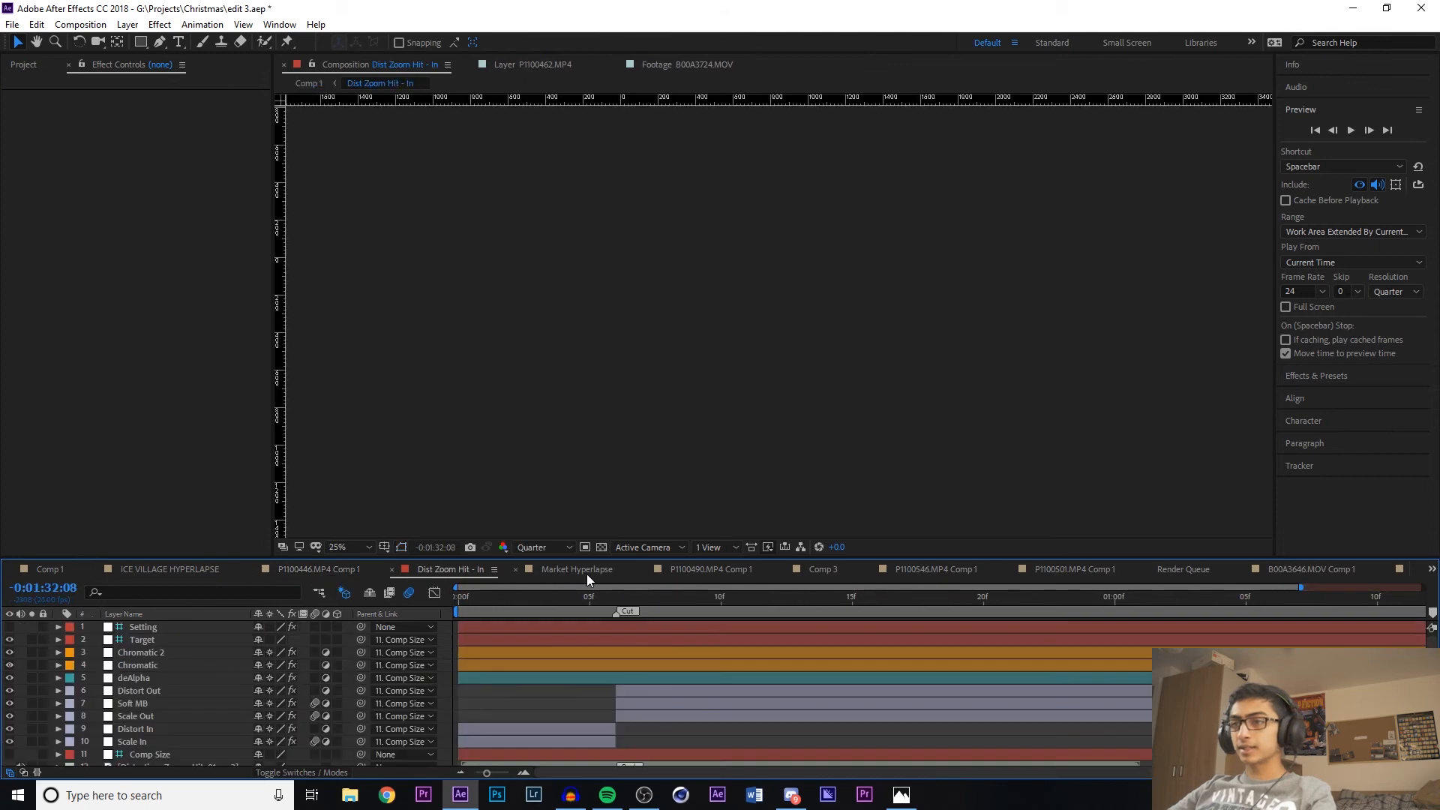
pyautogui.click(582, 570)
pyautogui.click(687, 574)
pyautogui.click(930, 570)
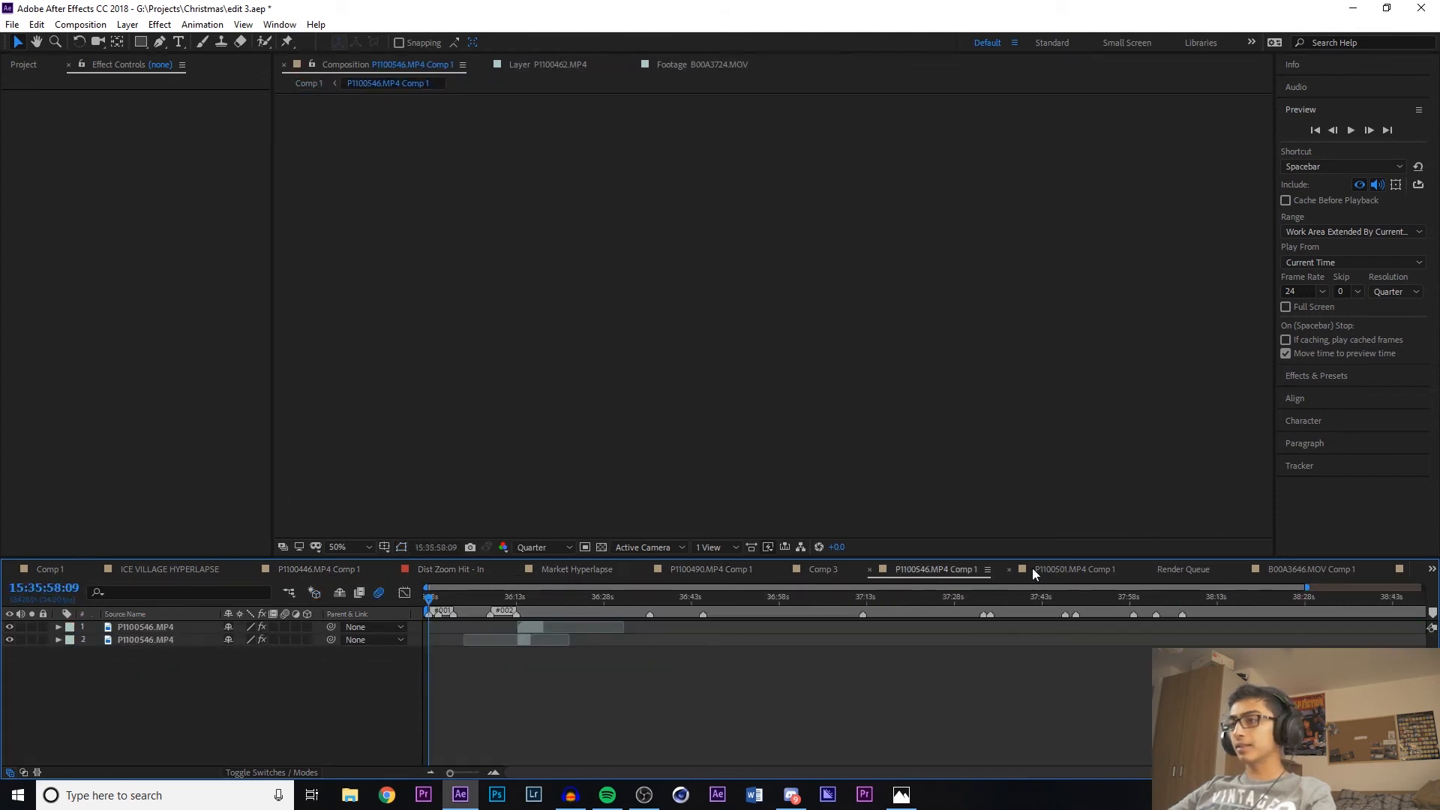
pyautogui.click(1066, 569)
pyautogui.click(1173, 570)
pyautogui.click(1355, 567)
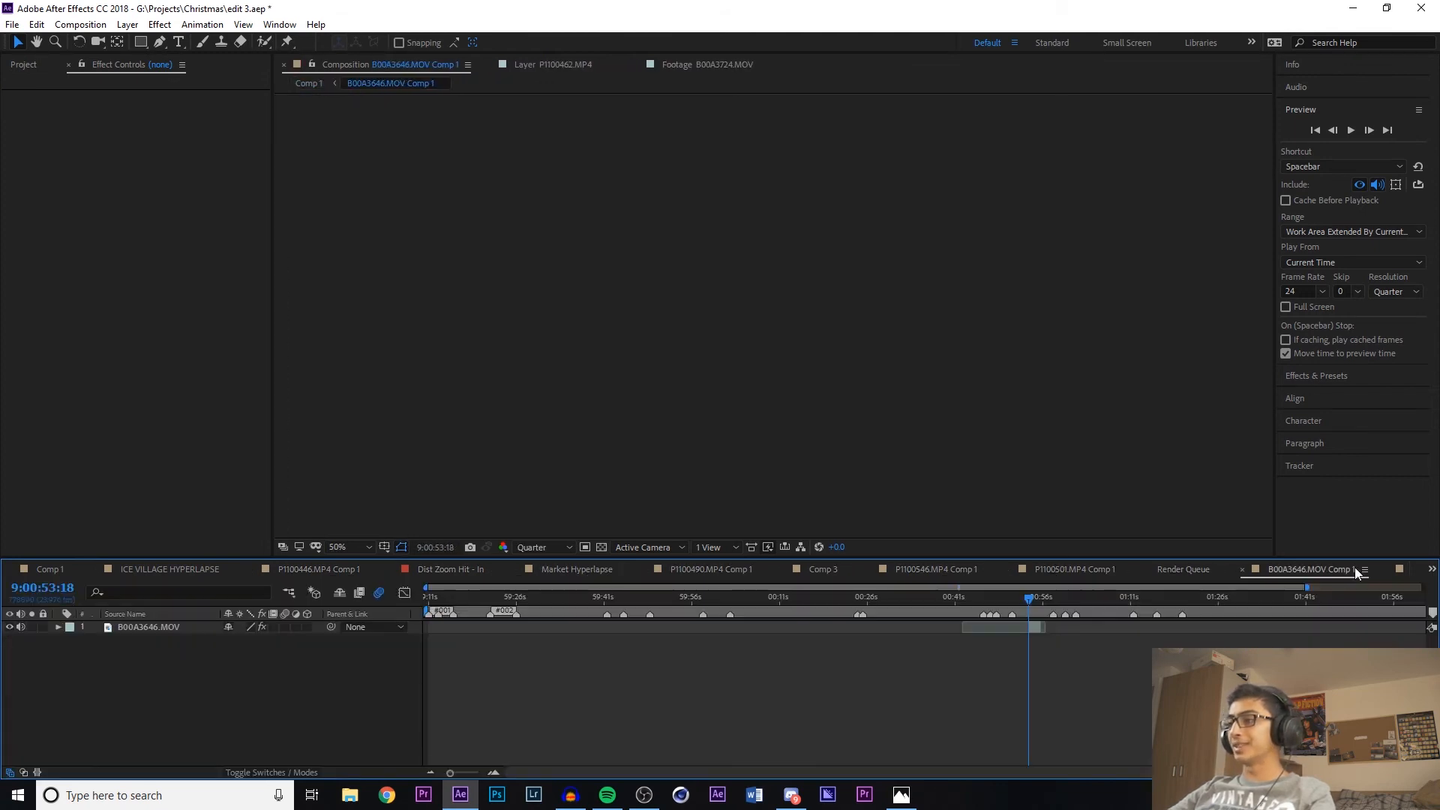
pyautogui.click(1355, 567)
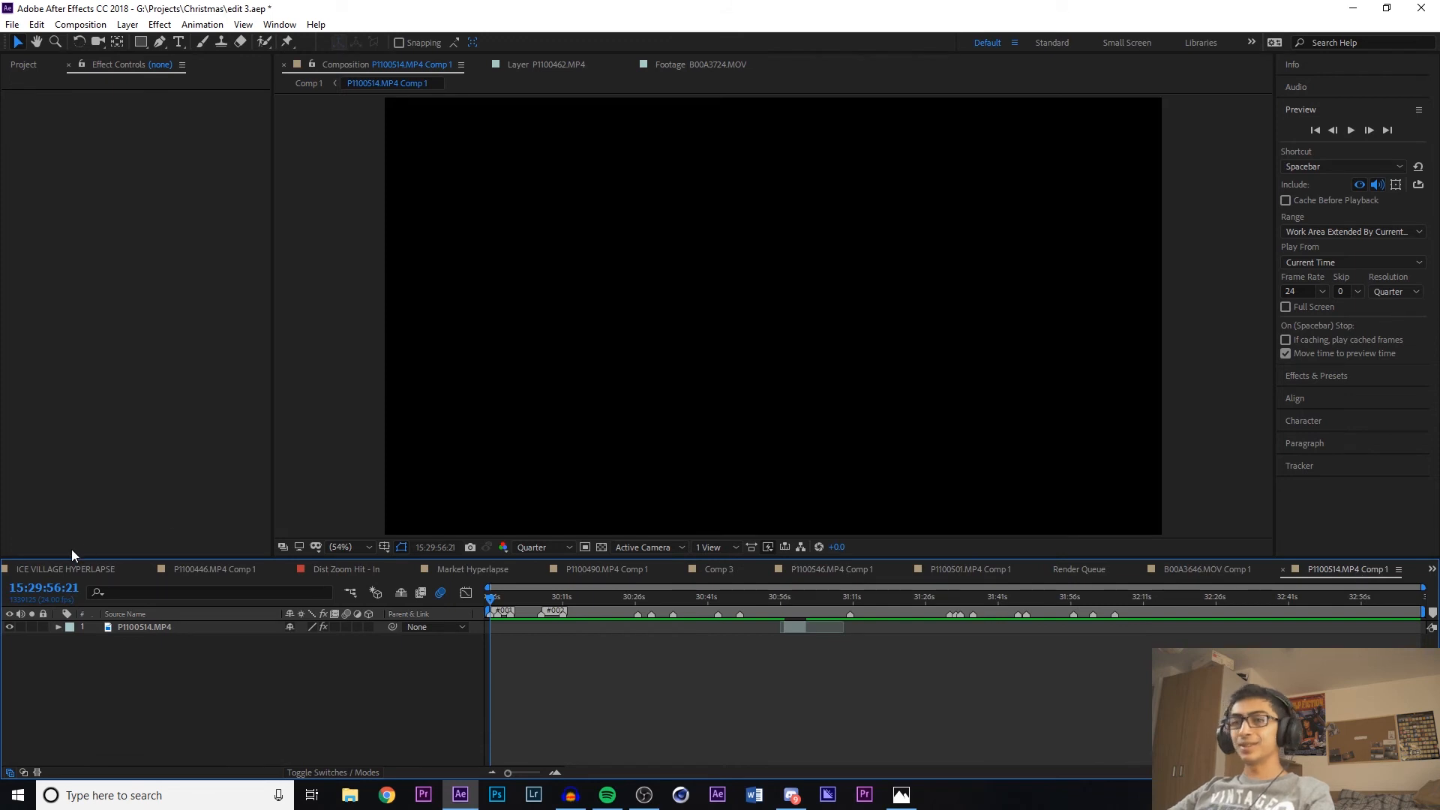
pyautogui.click(54, 563)
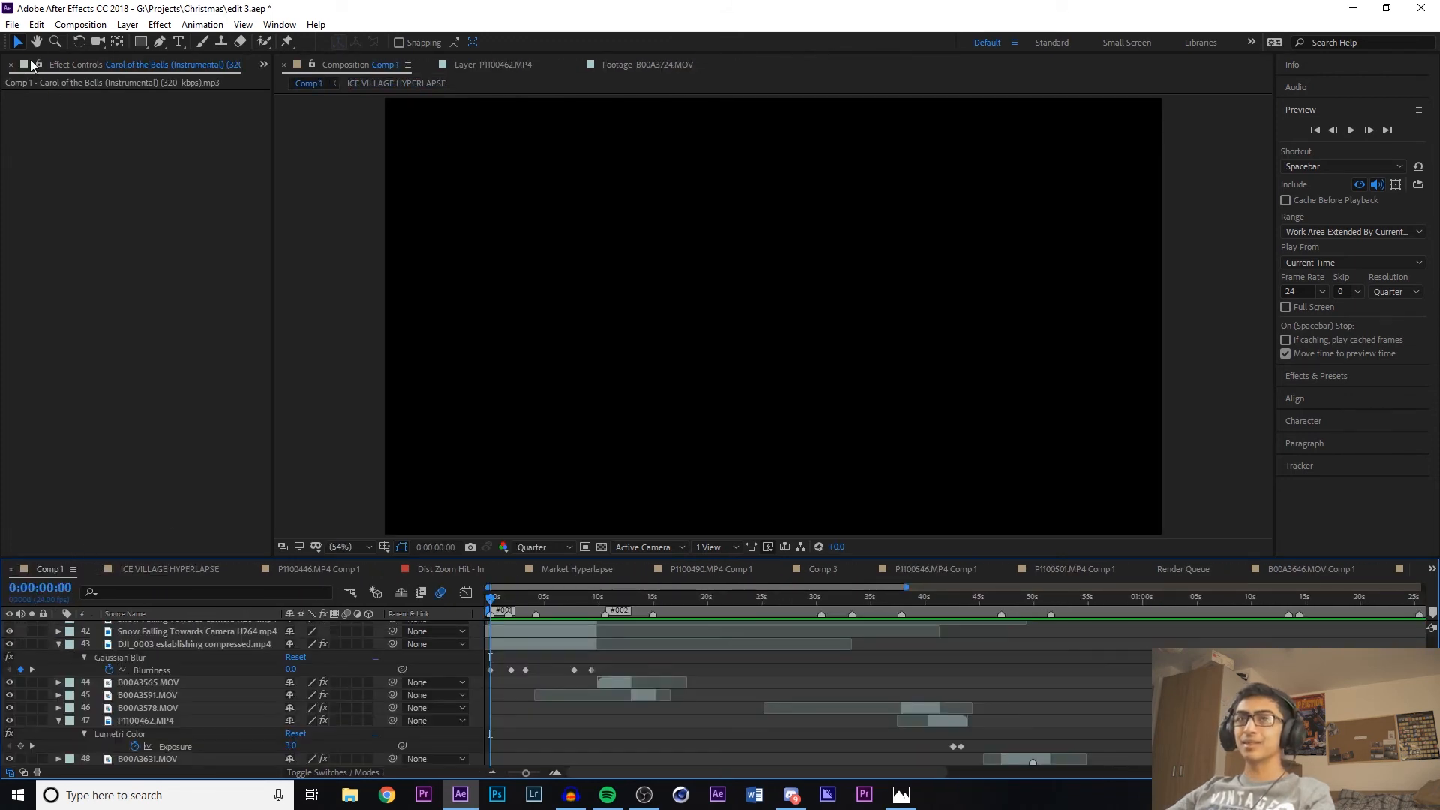
# Look through the project's list of footage, folders and compositions
pyautogui.click(31, 68)
pyautogui.scroll(-2, 90, 368)
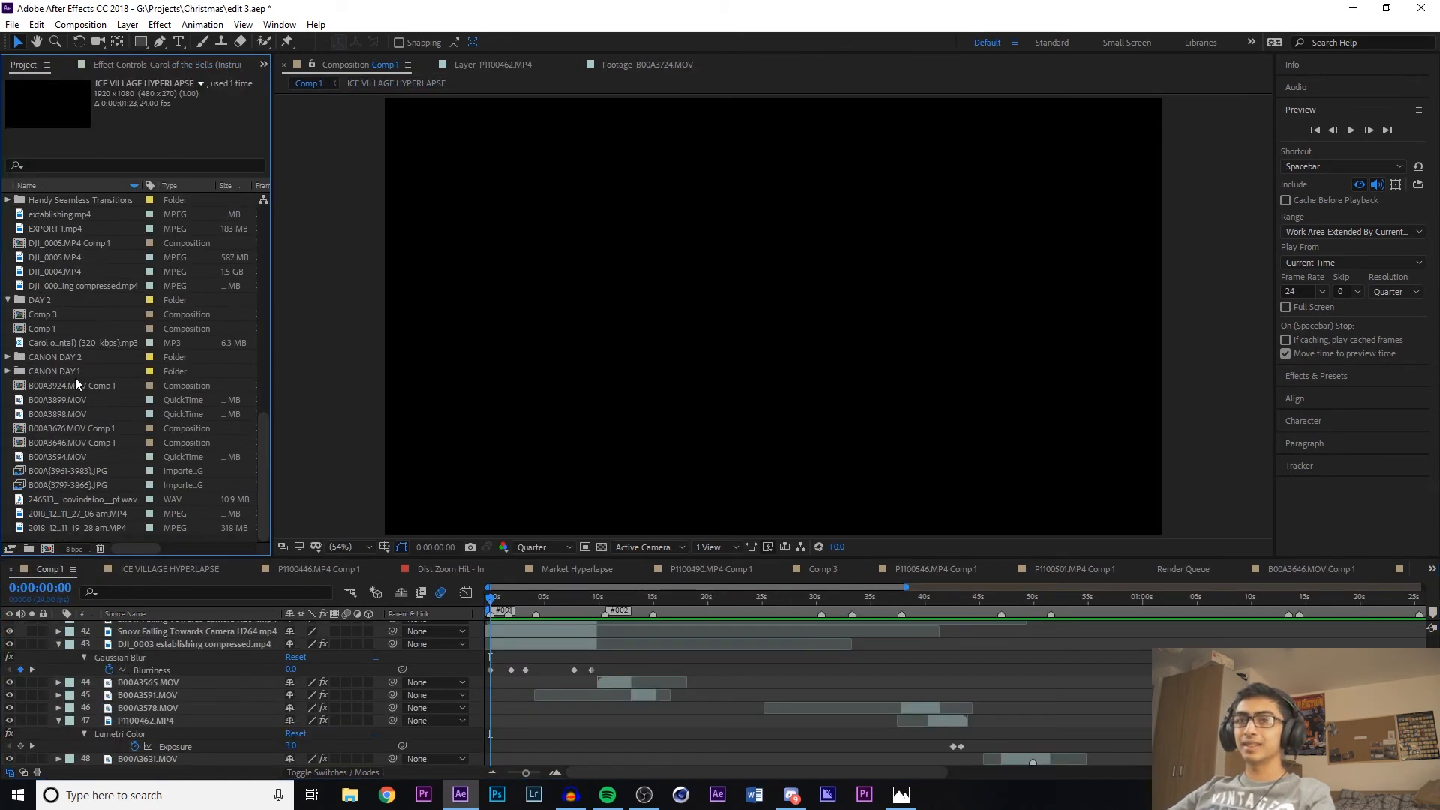
pyautogui.scroll(10, 67, 386)
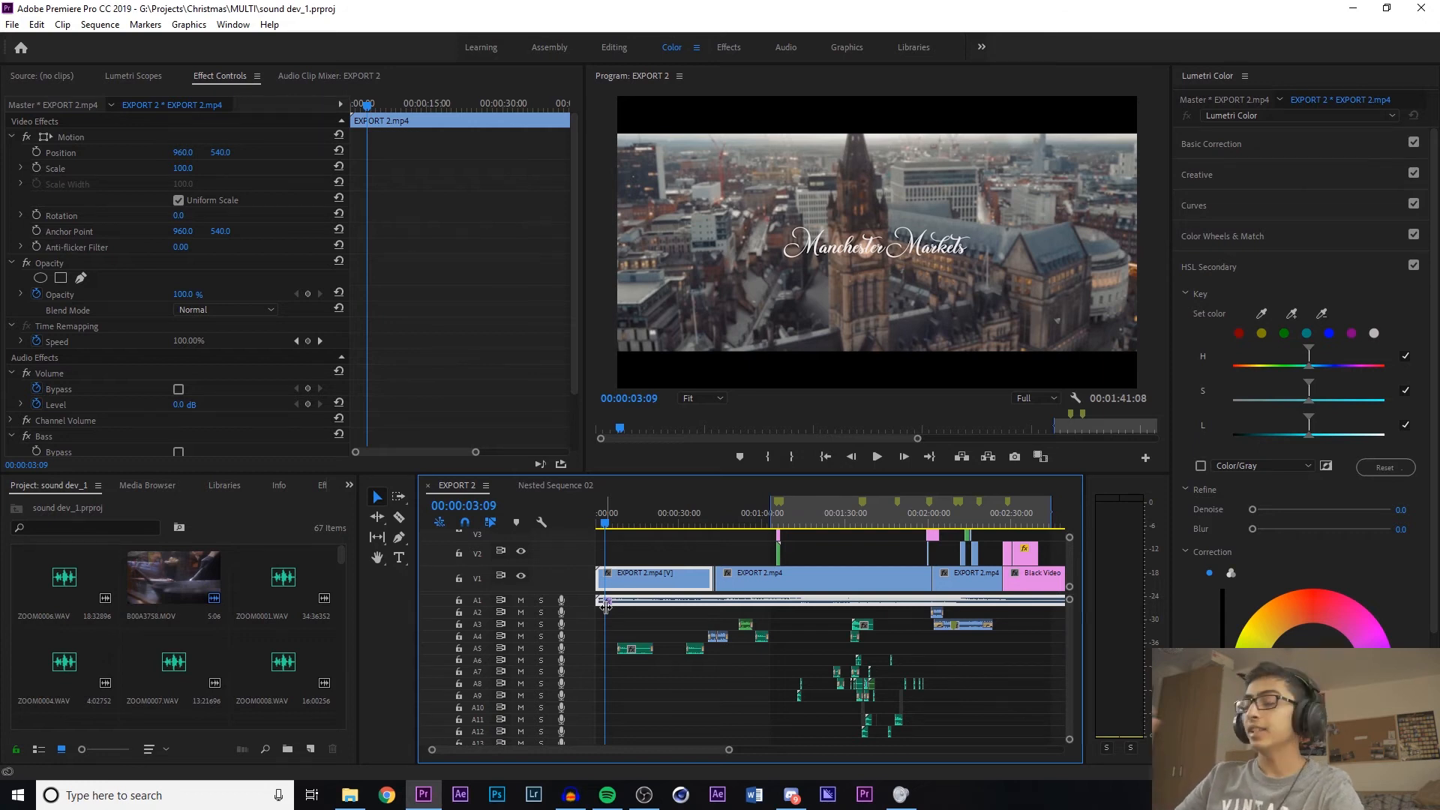
# Play the EXPORT 2 sequence from the Manchester Markets title into the hanging pine cone shot, pausing between shots
pyautogui.press('space')
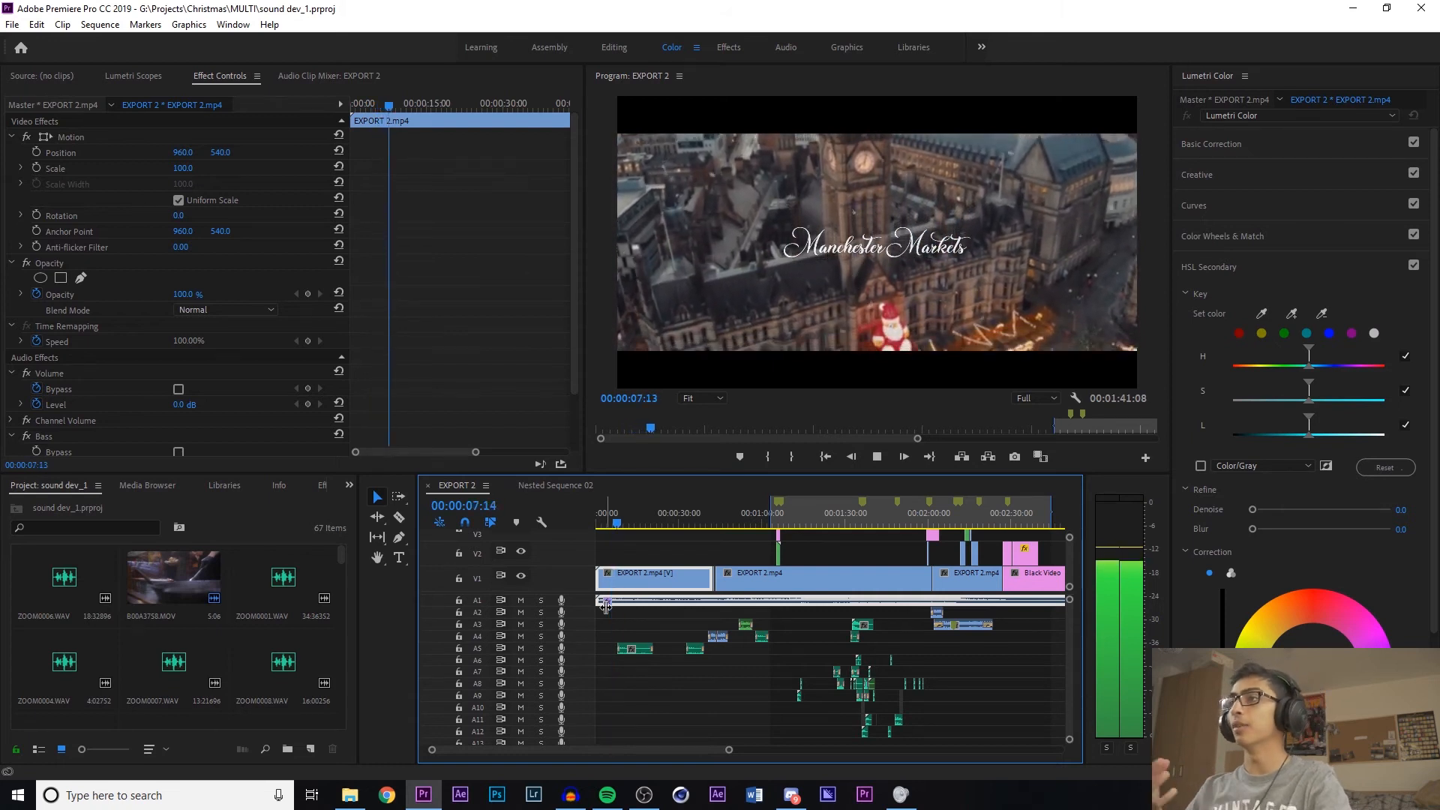
pyautogui.press('space')
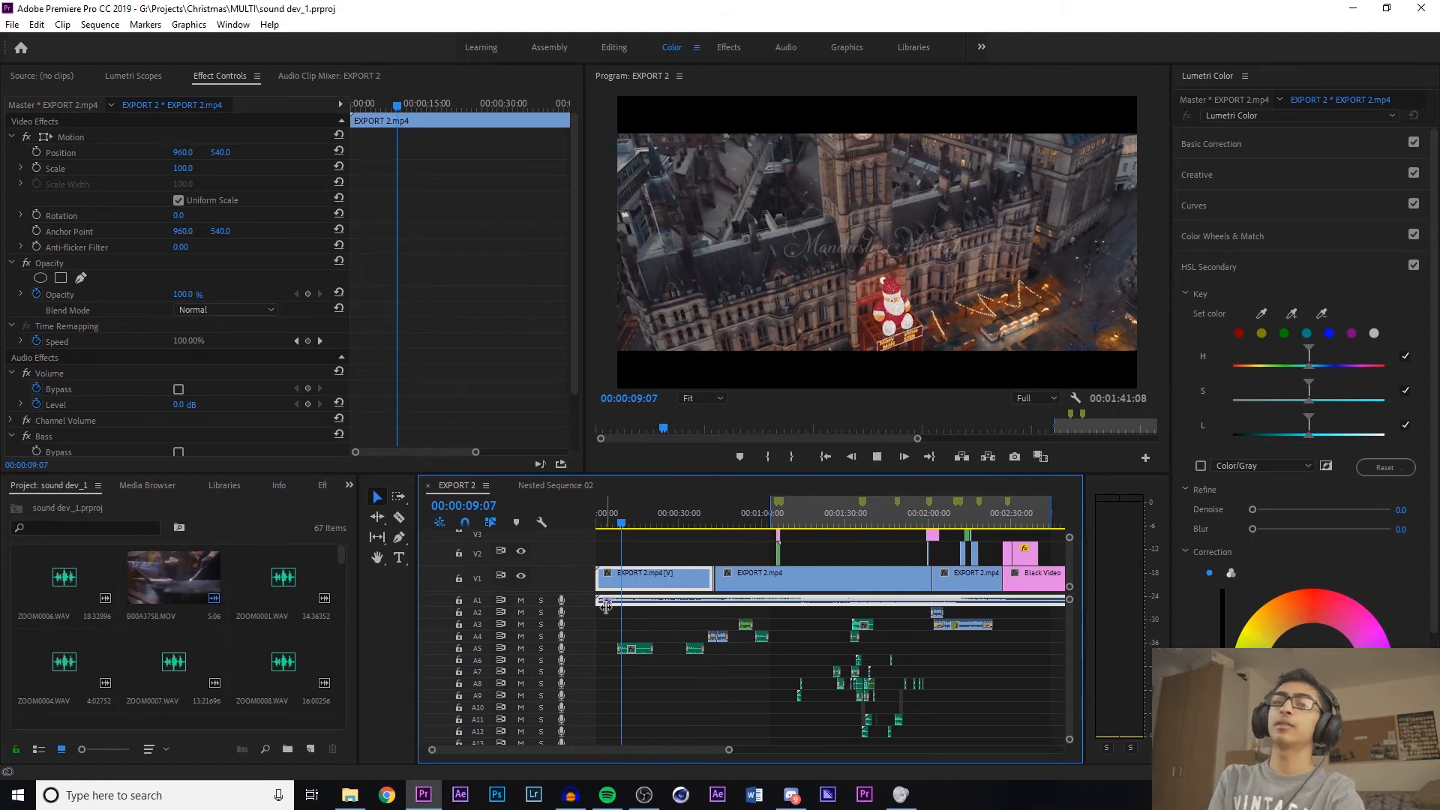
pyautogui.press('space')
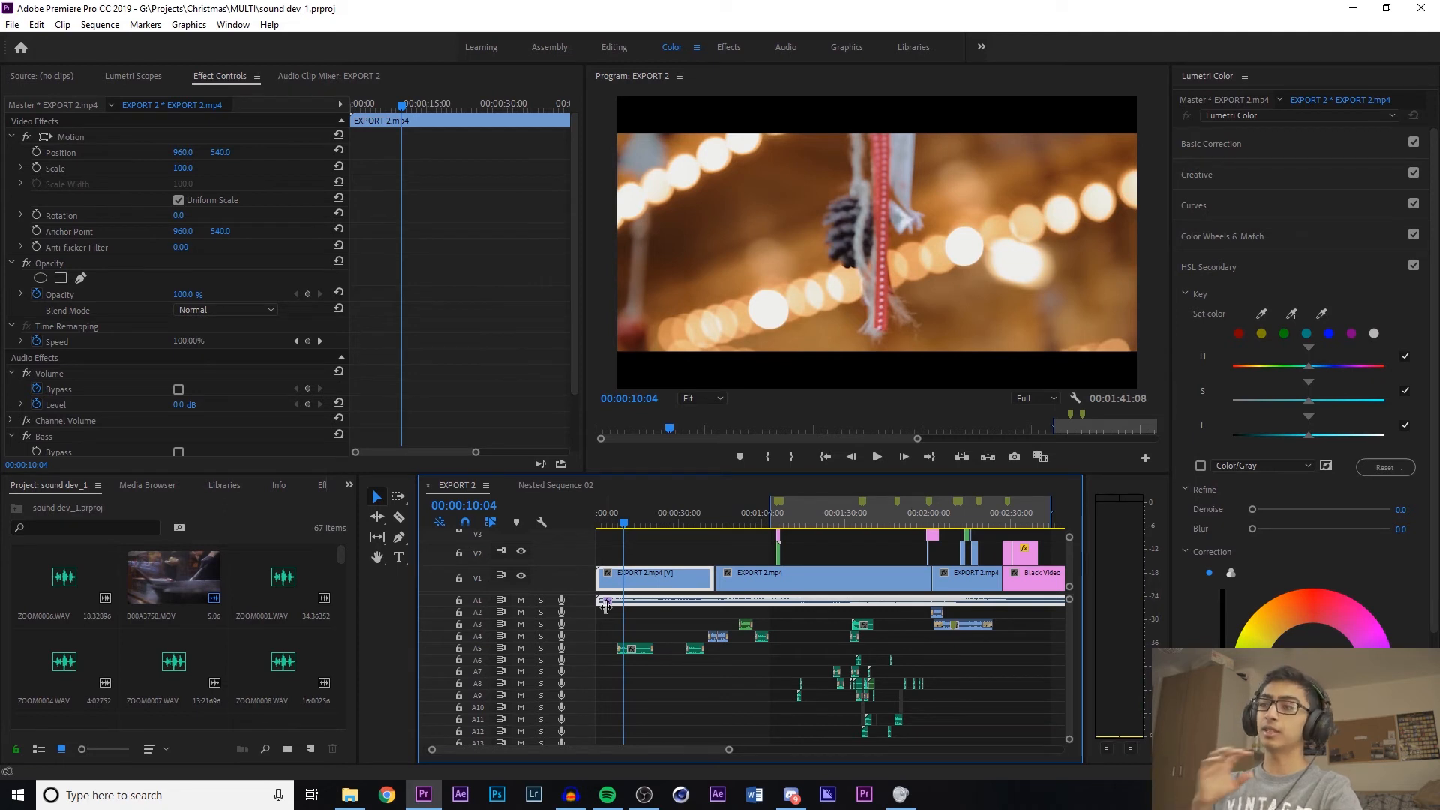
pyautogui.press('space')
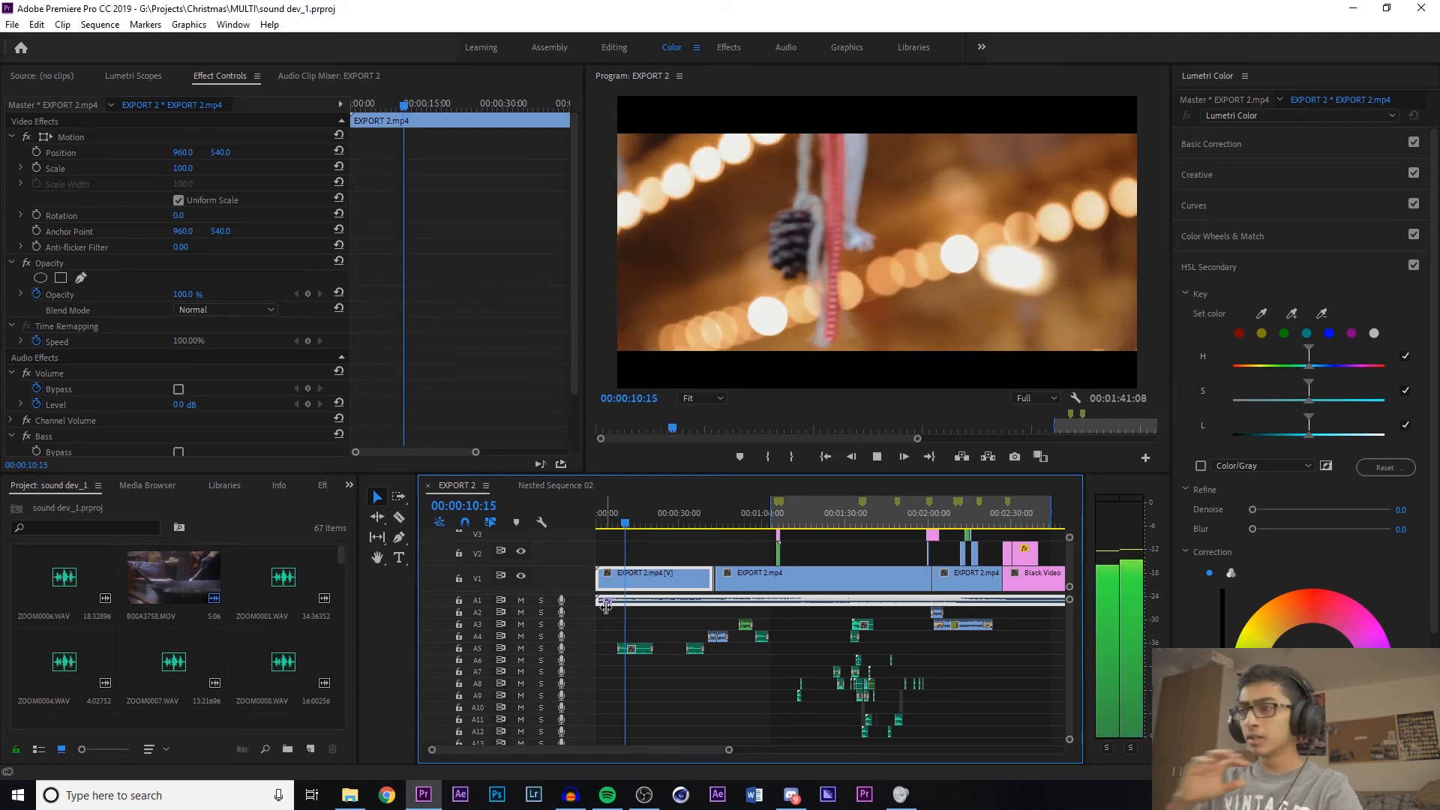
pyautogui.press('space')
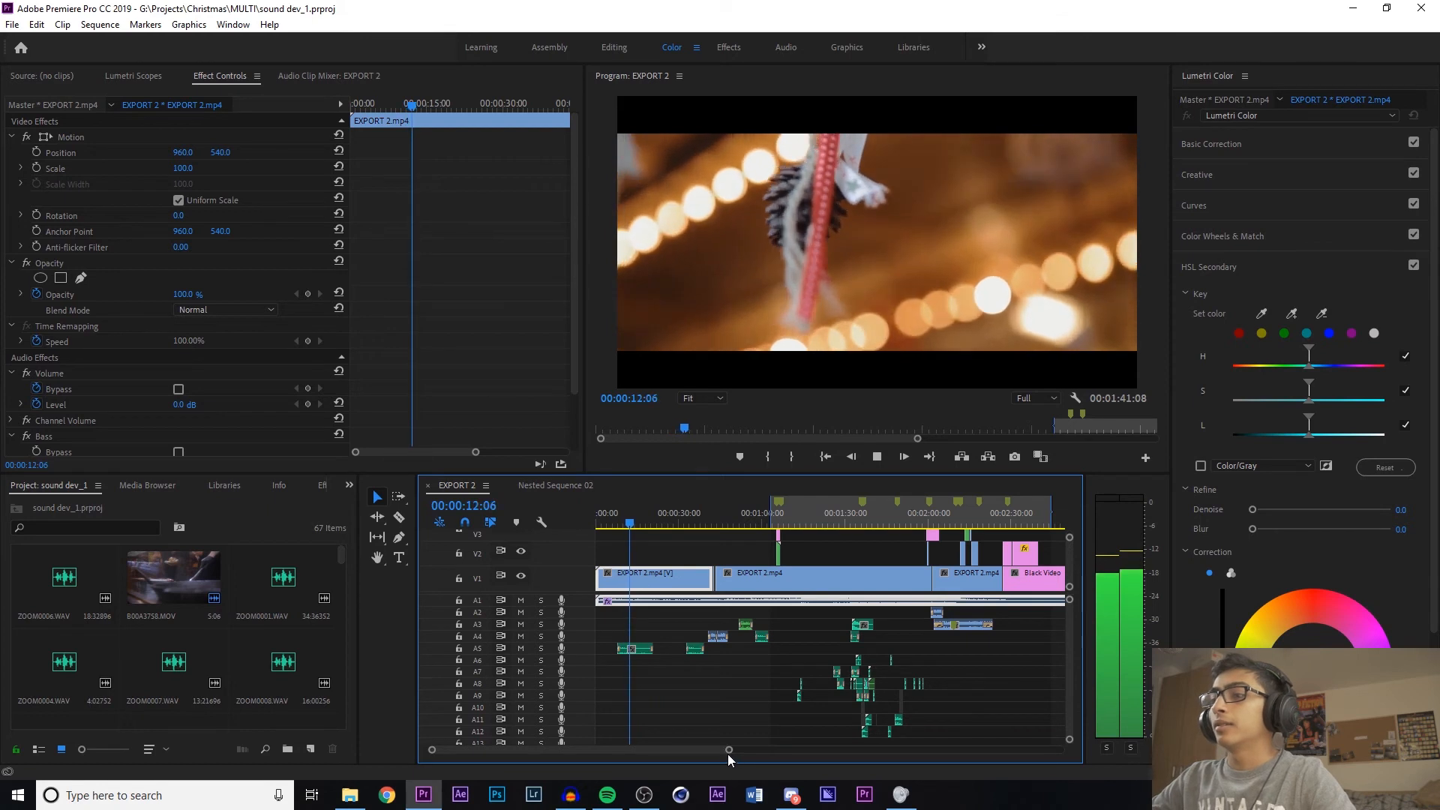
# Review EXPORT 2 from about 12 seconds through the blurred crowd shots to the lit market stall, pausing along the way
pyautogui.moveTo(723, 753); pyautogui.dragTo(652, 753)
pyautogui.press('space')
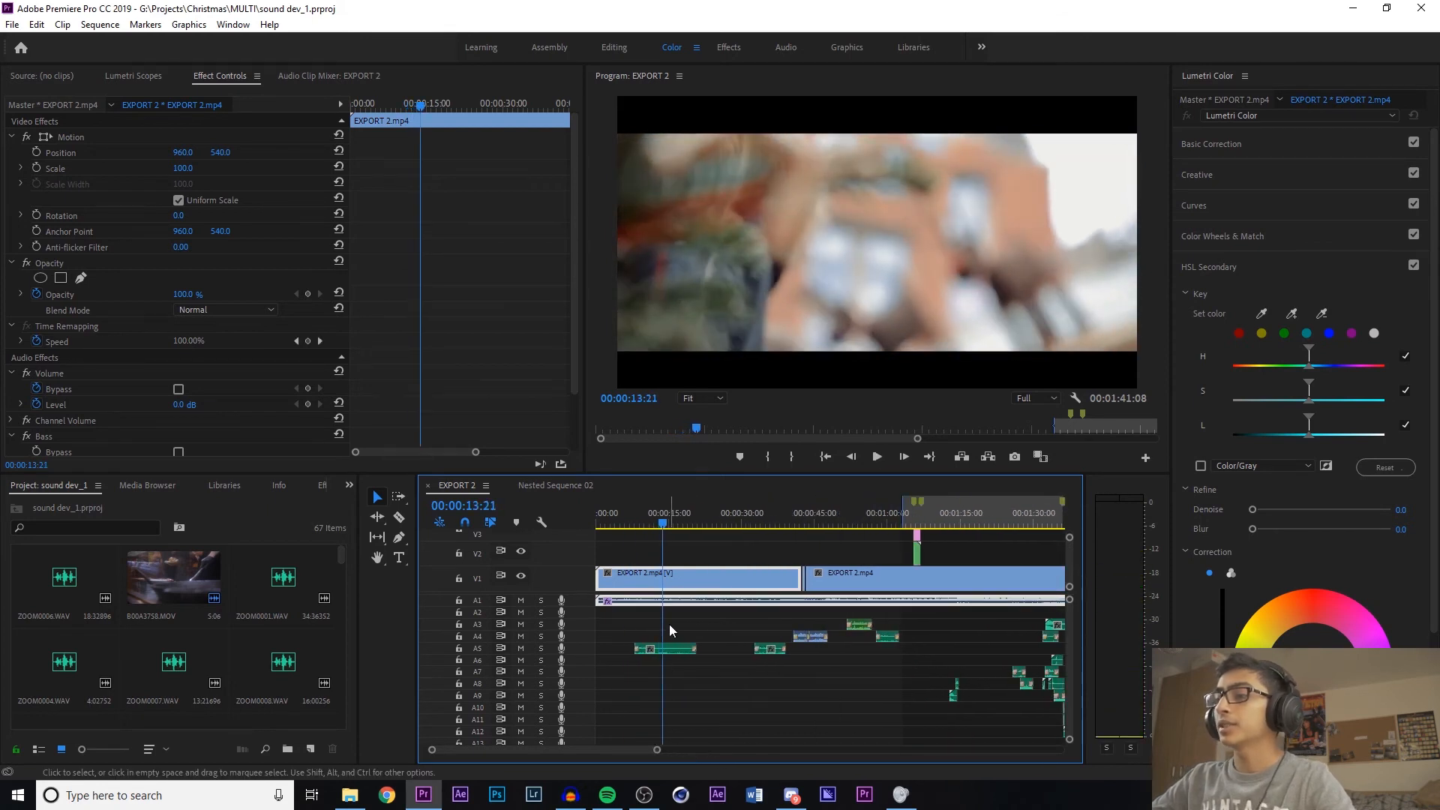
pyautogui.press('space')
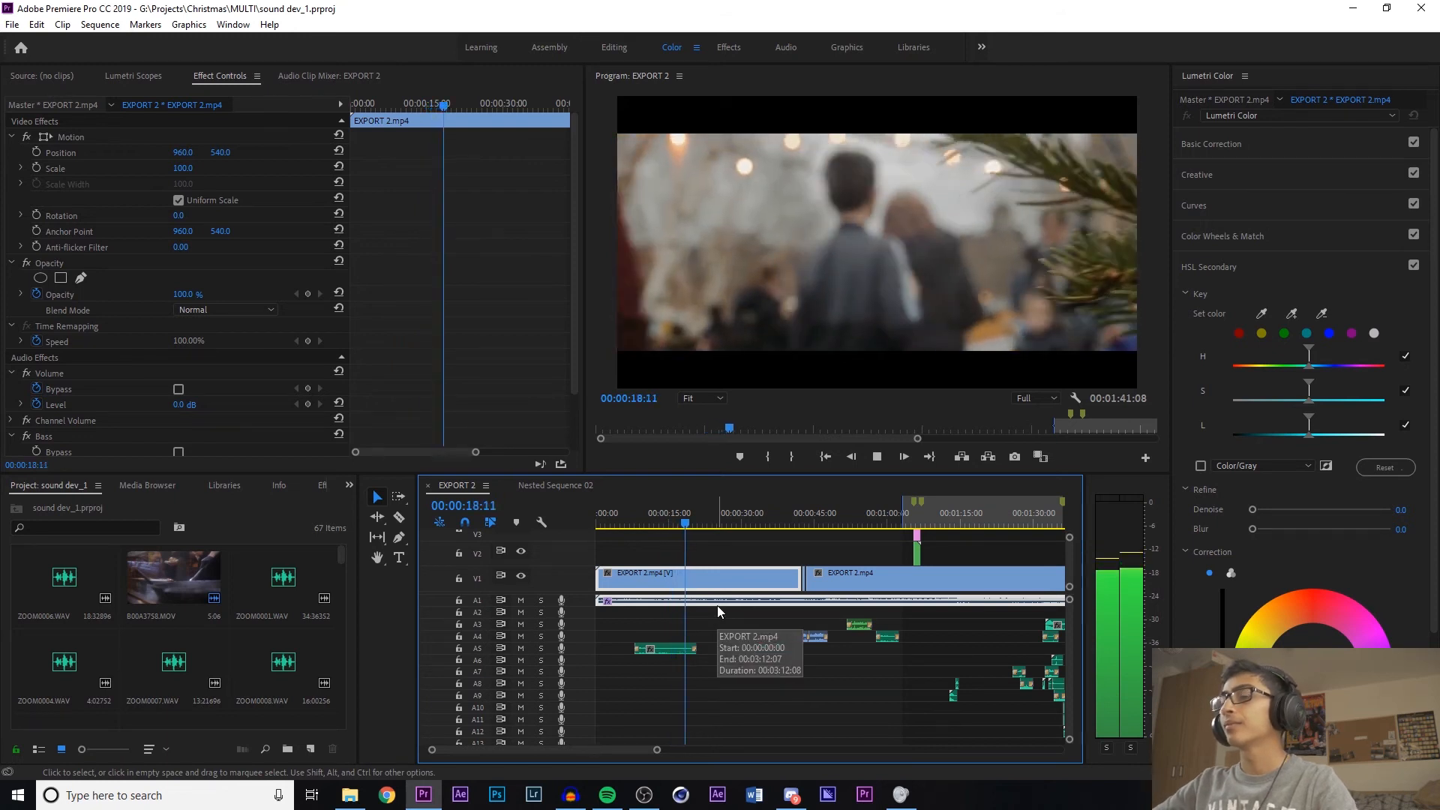
pyautogui.press('space')
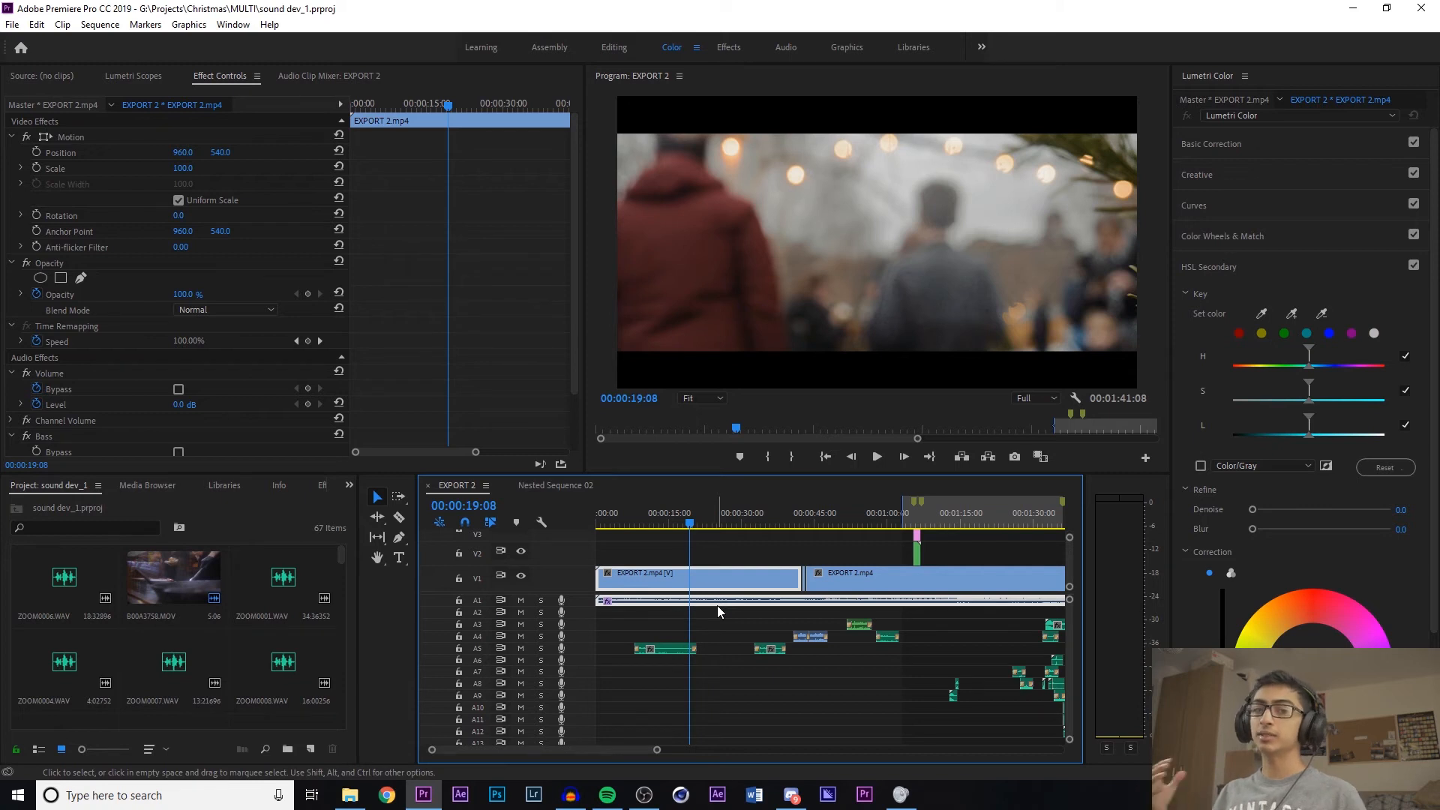
pyautogui.press('space')
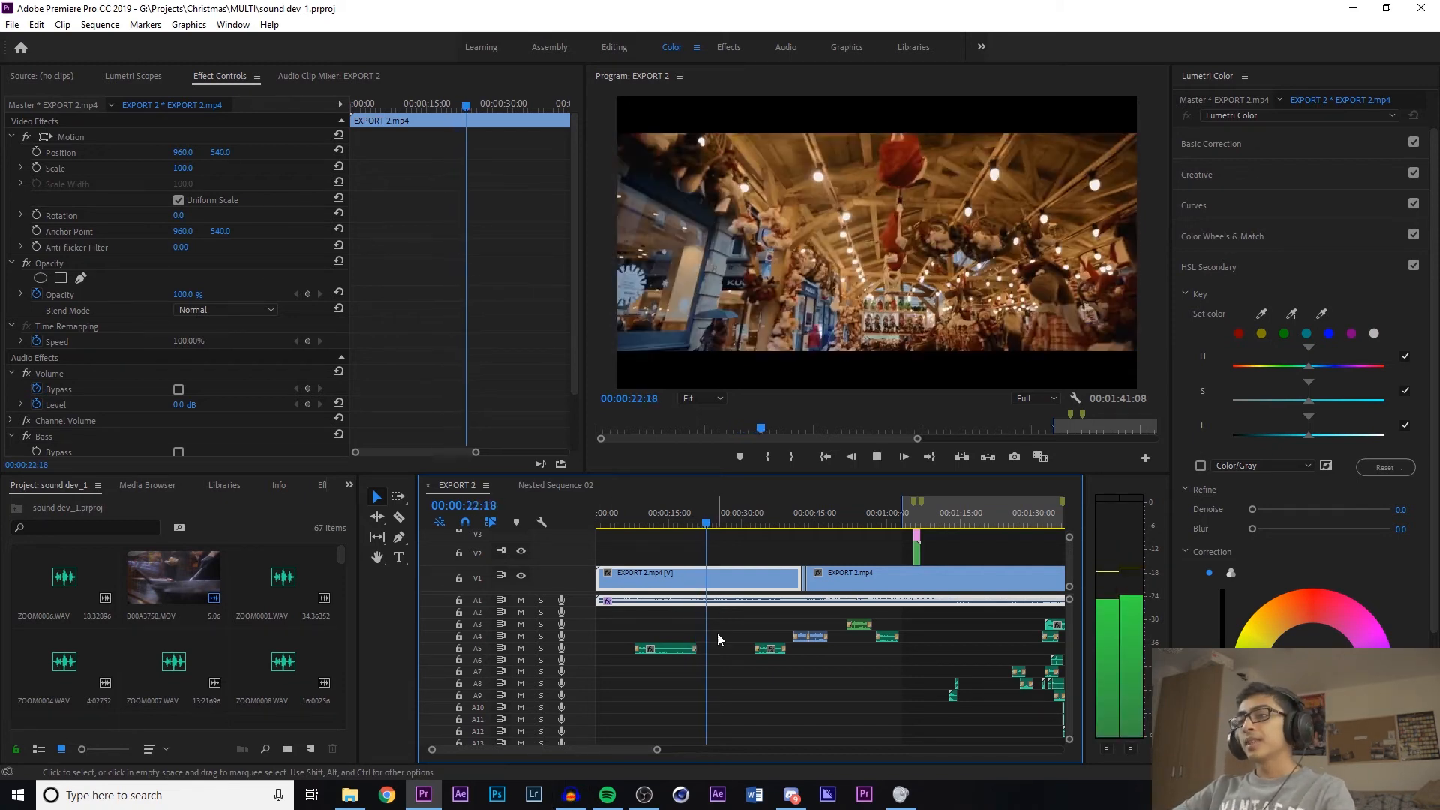
# Review the market stall and Santa shots up to about 27 seconds, replaying the section from about 24 seconds
pyautogui.click(717, 634)
pyautogui.click(739, 645)
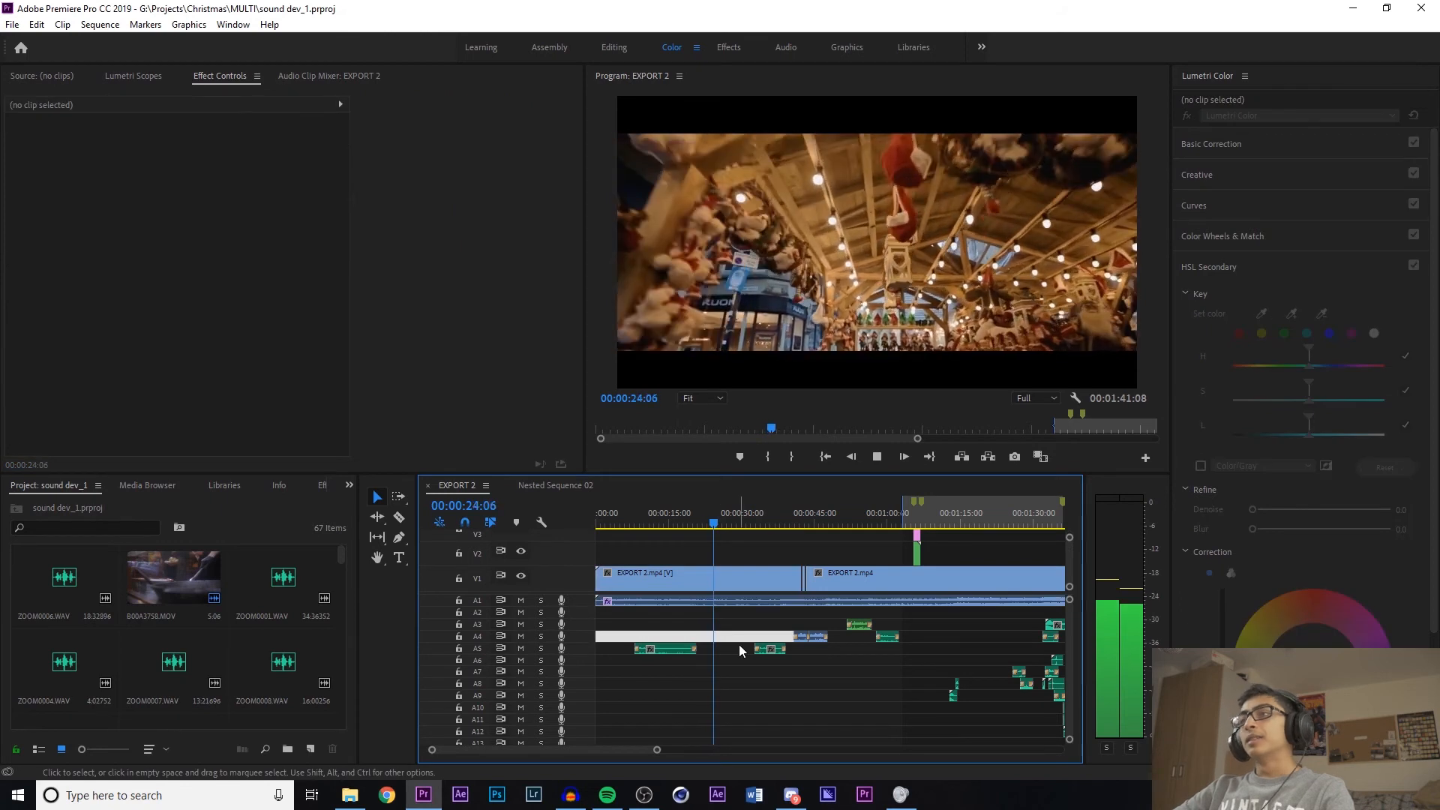
pyautogui.press('space')
pyautogui.click(725, 605)
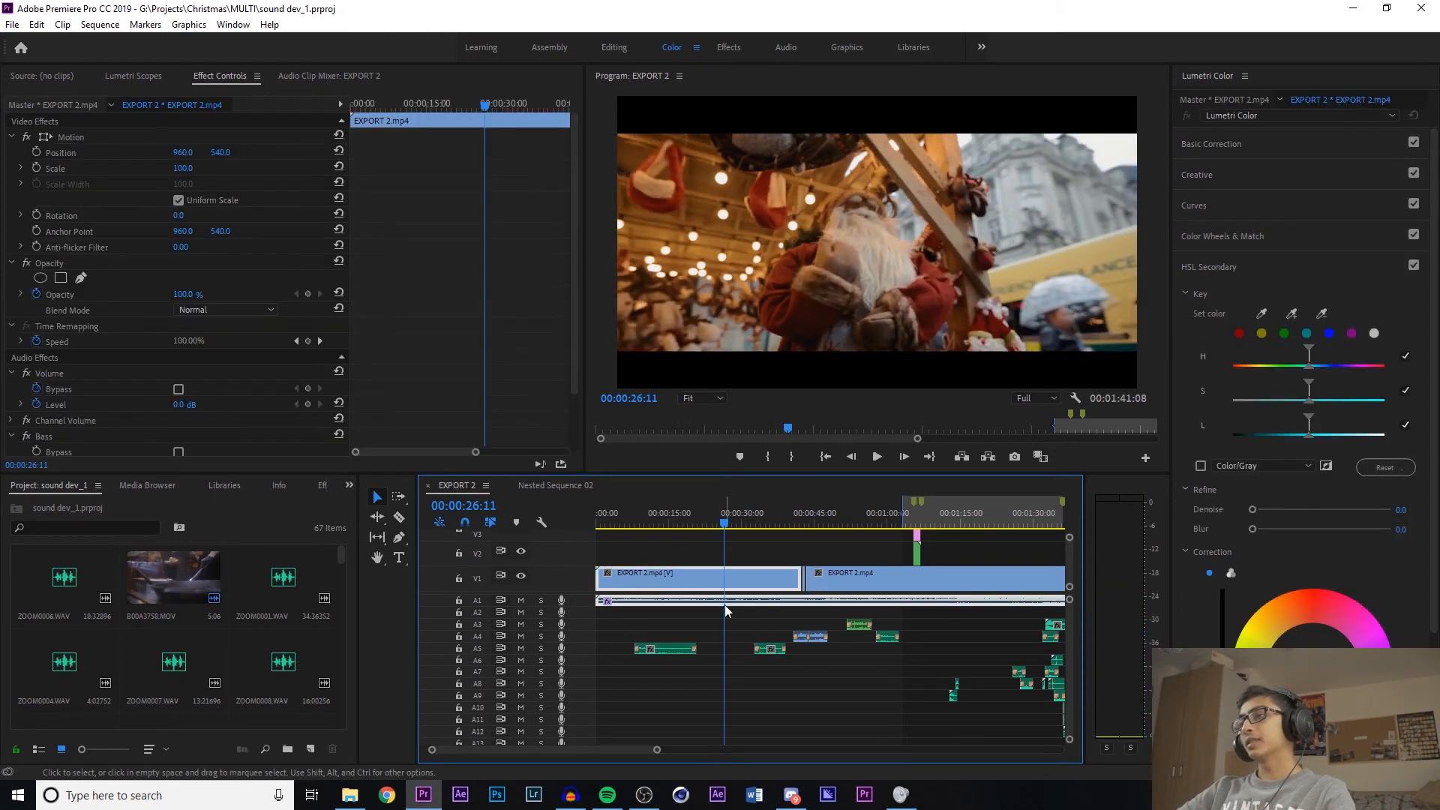
pyautogui.press('space')
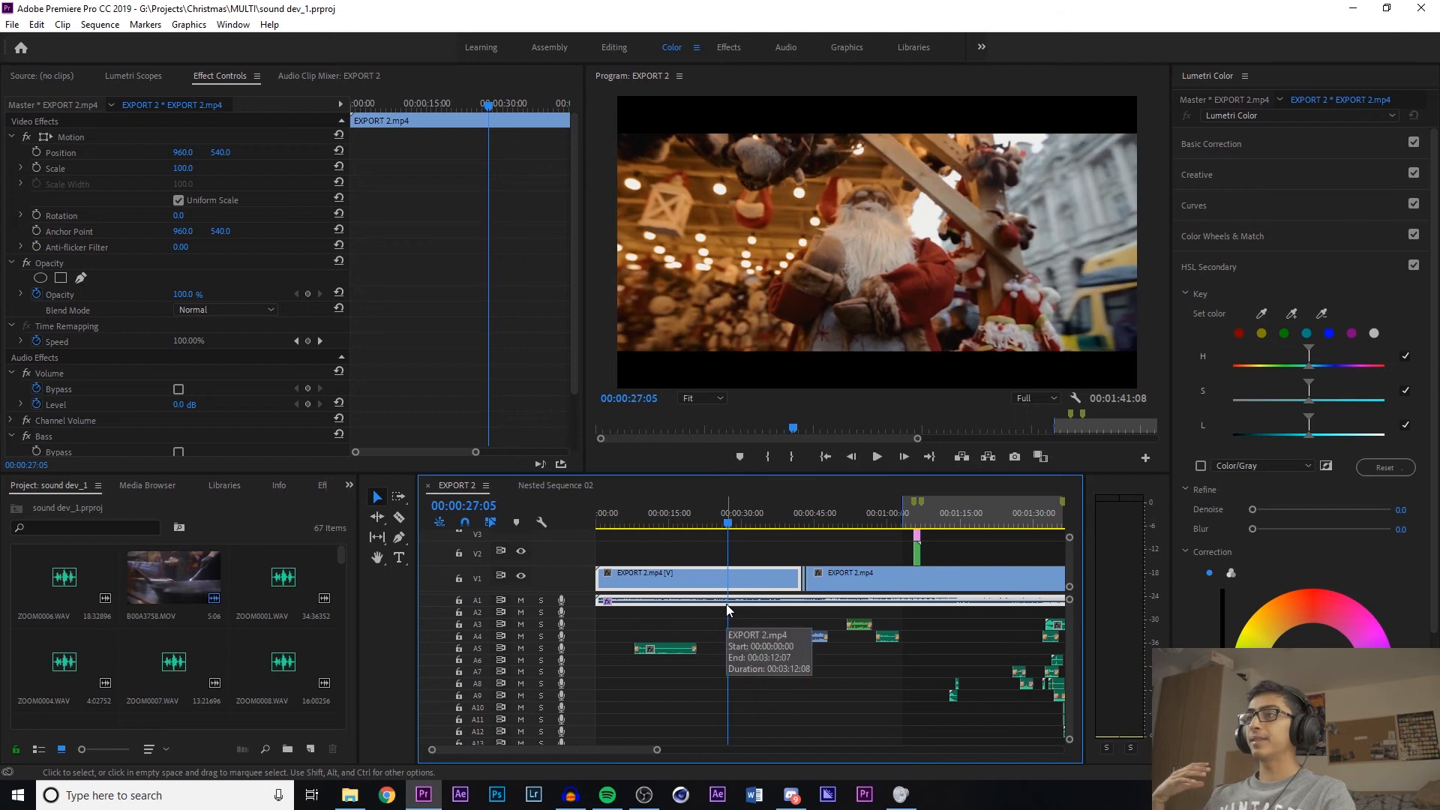
pyautogui.click(711, 526)
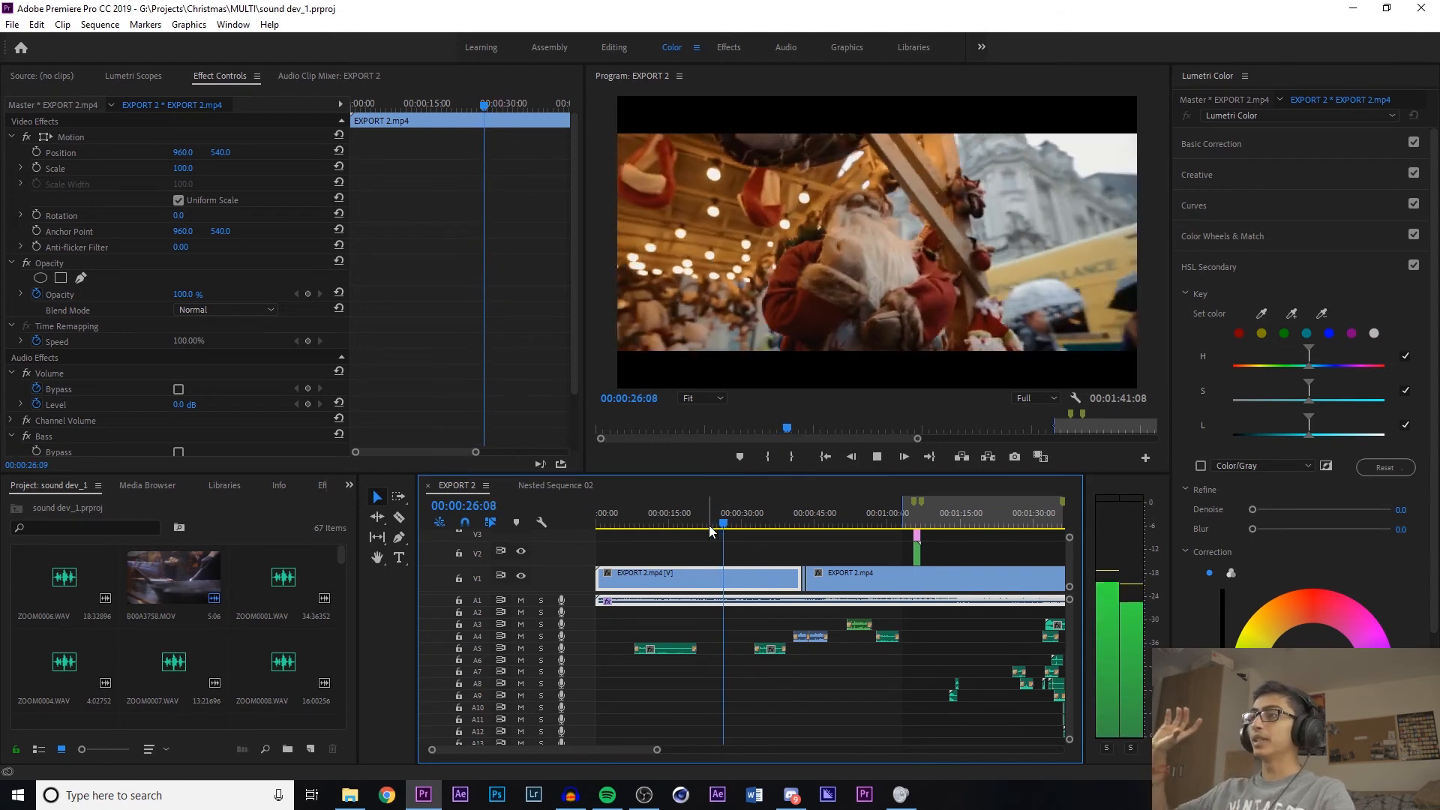
pyautogui.press('space')
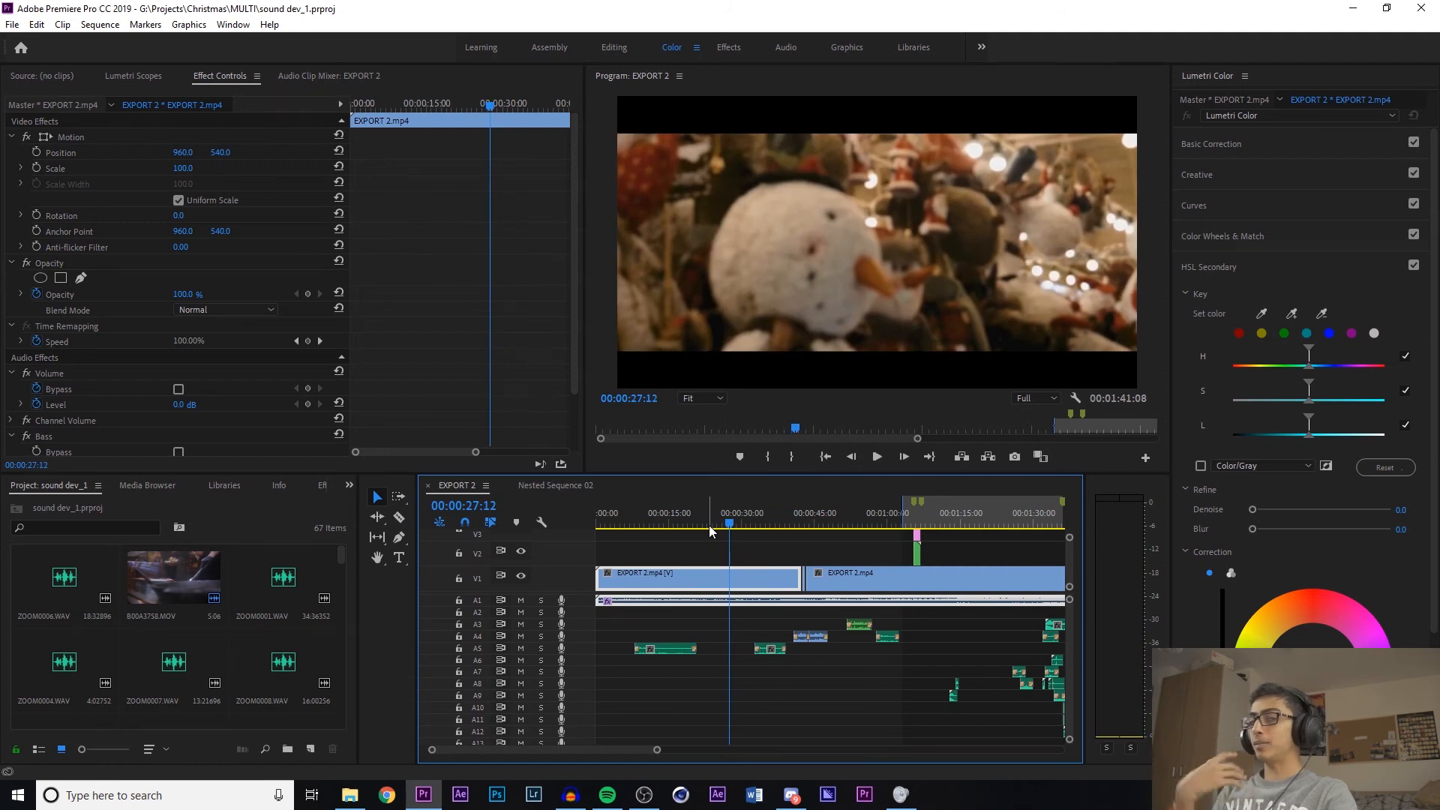
# Play on from the snowman shot at about 27 seconds to the pine branch shot at about 40 seconds
pyautogui.press('space')
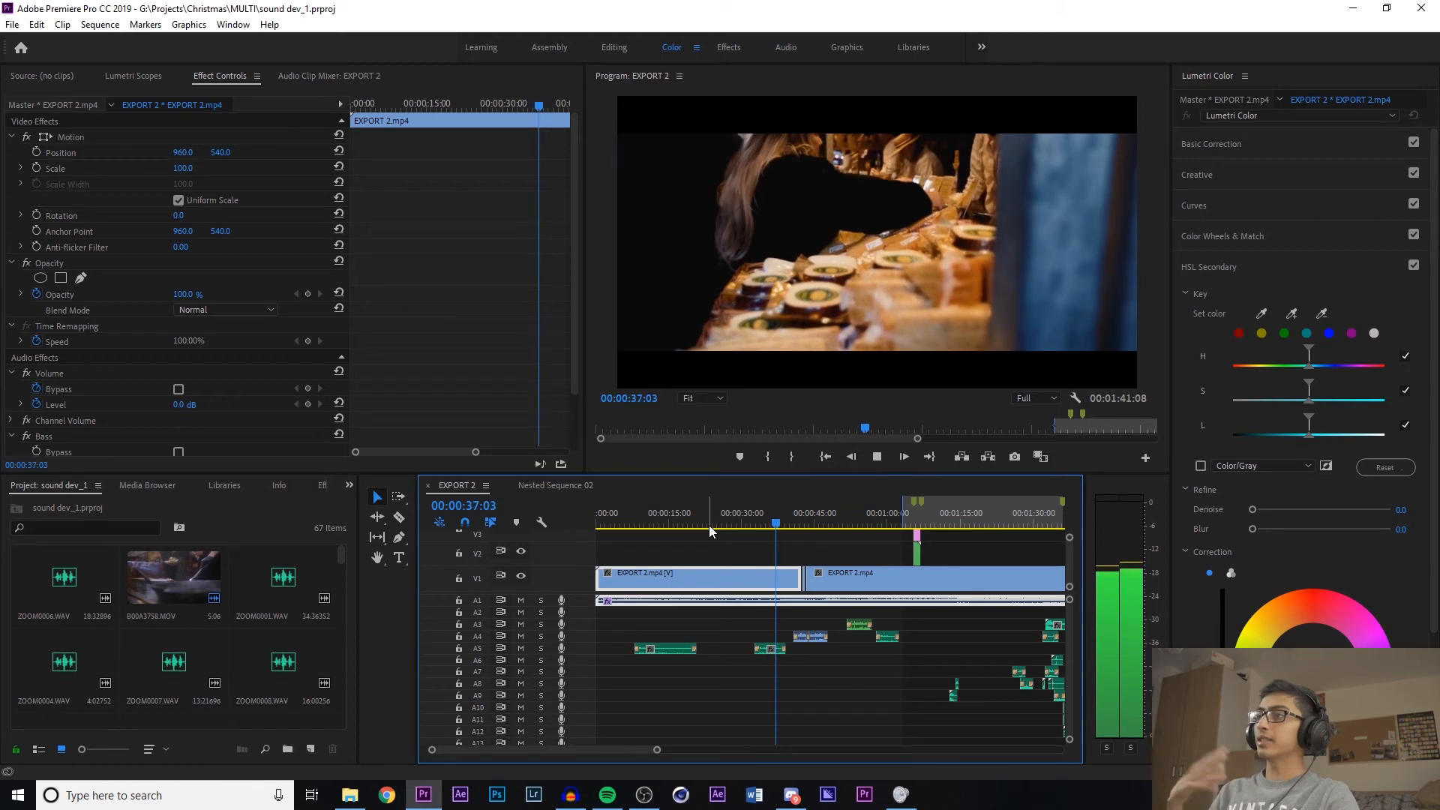
pyautogui.press('space')
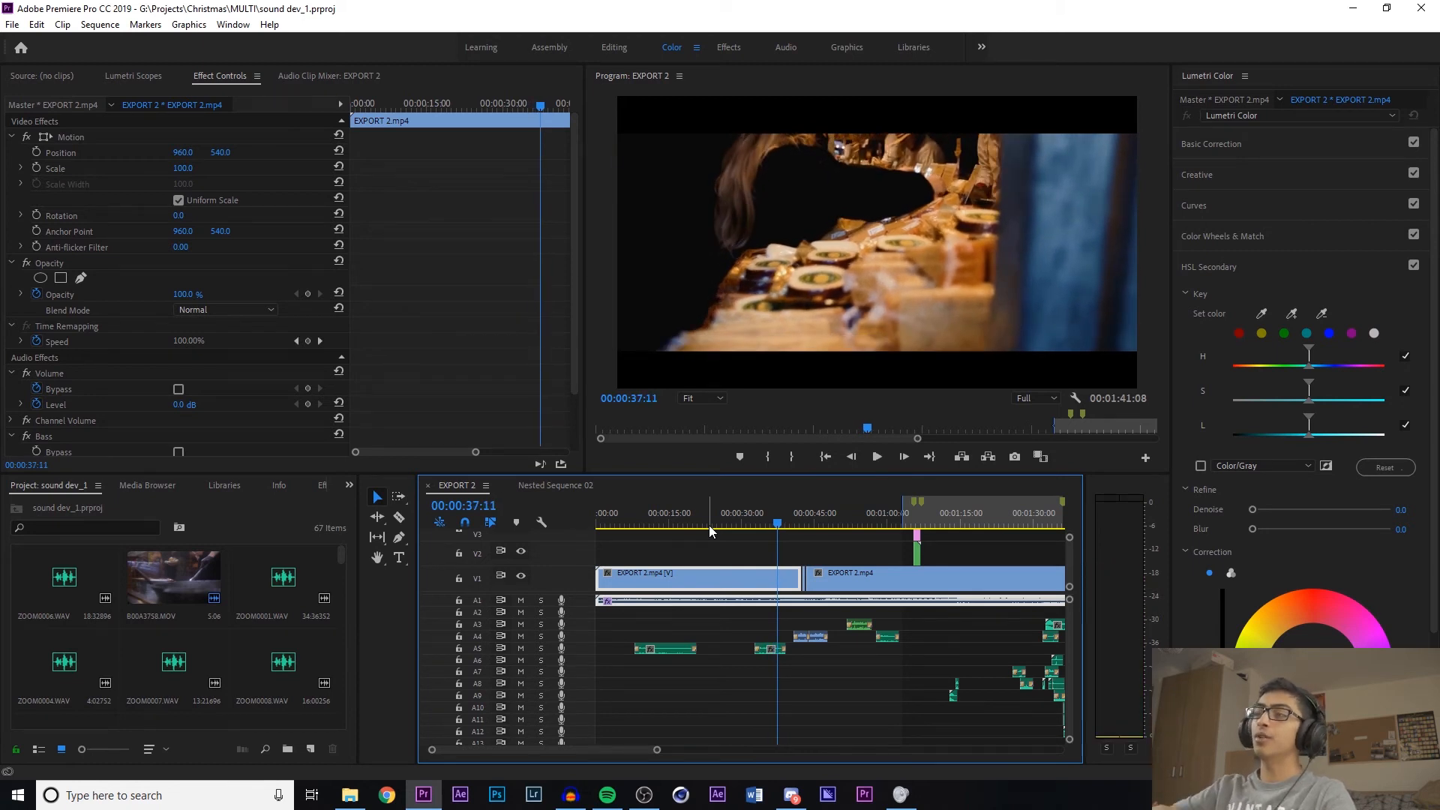
pyautogui.press('space')
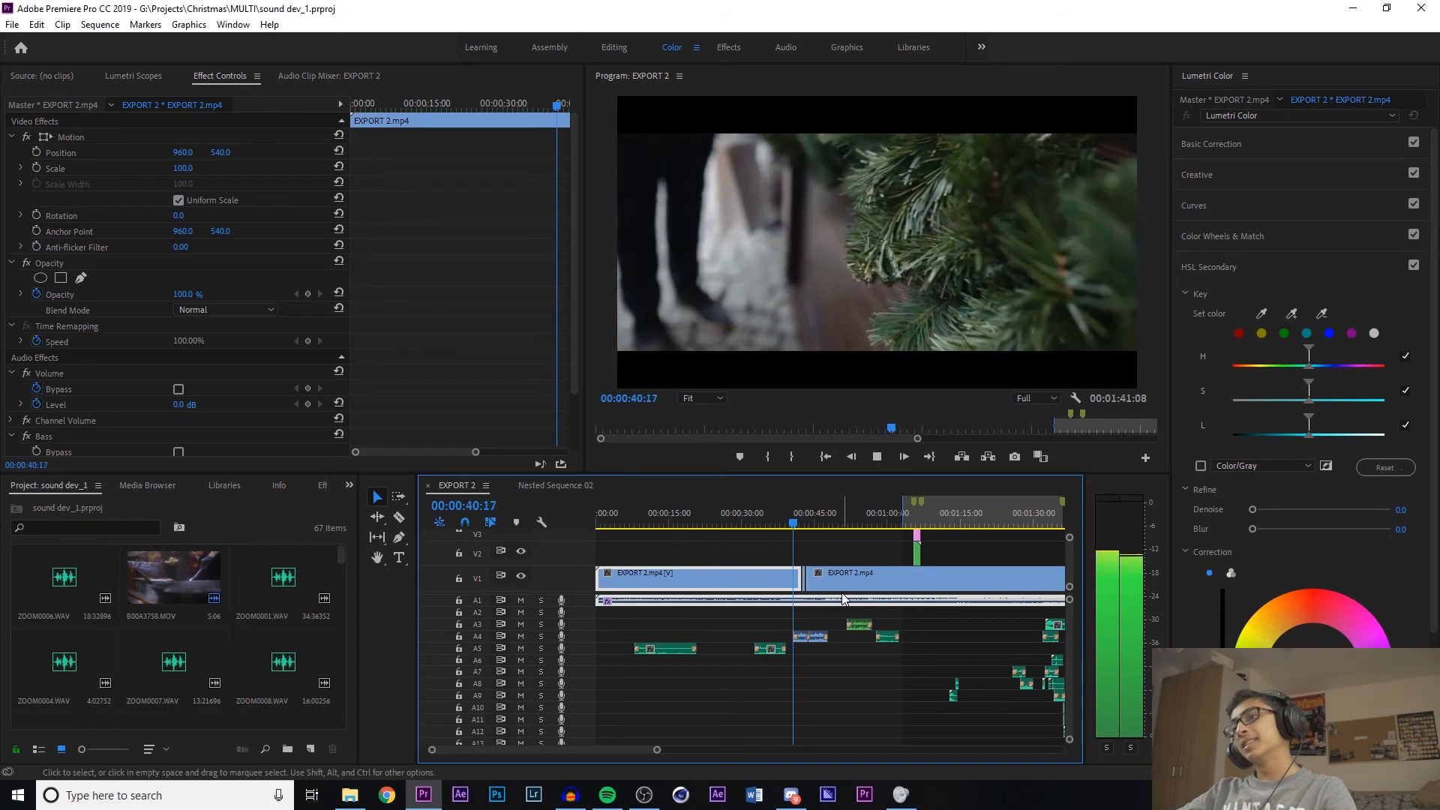
pyautogui.press('space')
# Review the sequence from the pine branch shot at 00:00:40:18 to the food counter shot at about 45 seconds
pyautogui.click(795, 513)
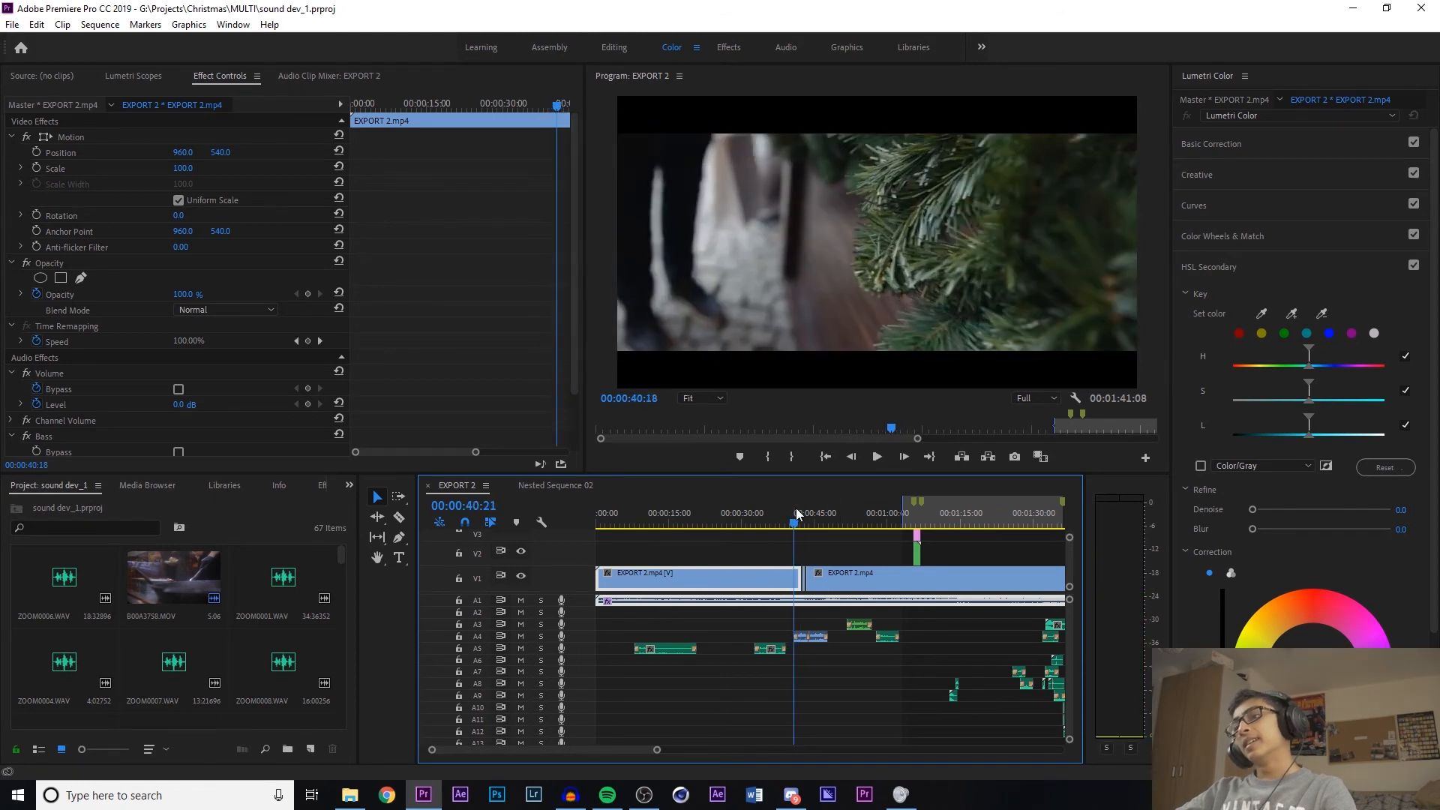
pyautogui.click(795, 513)
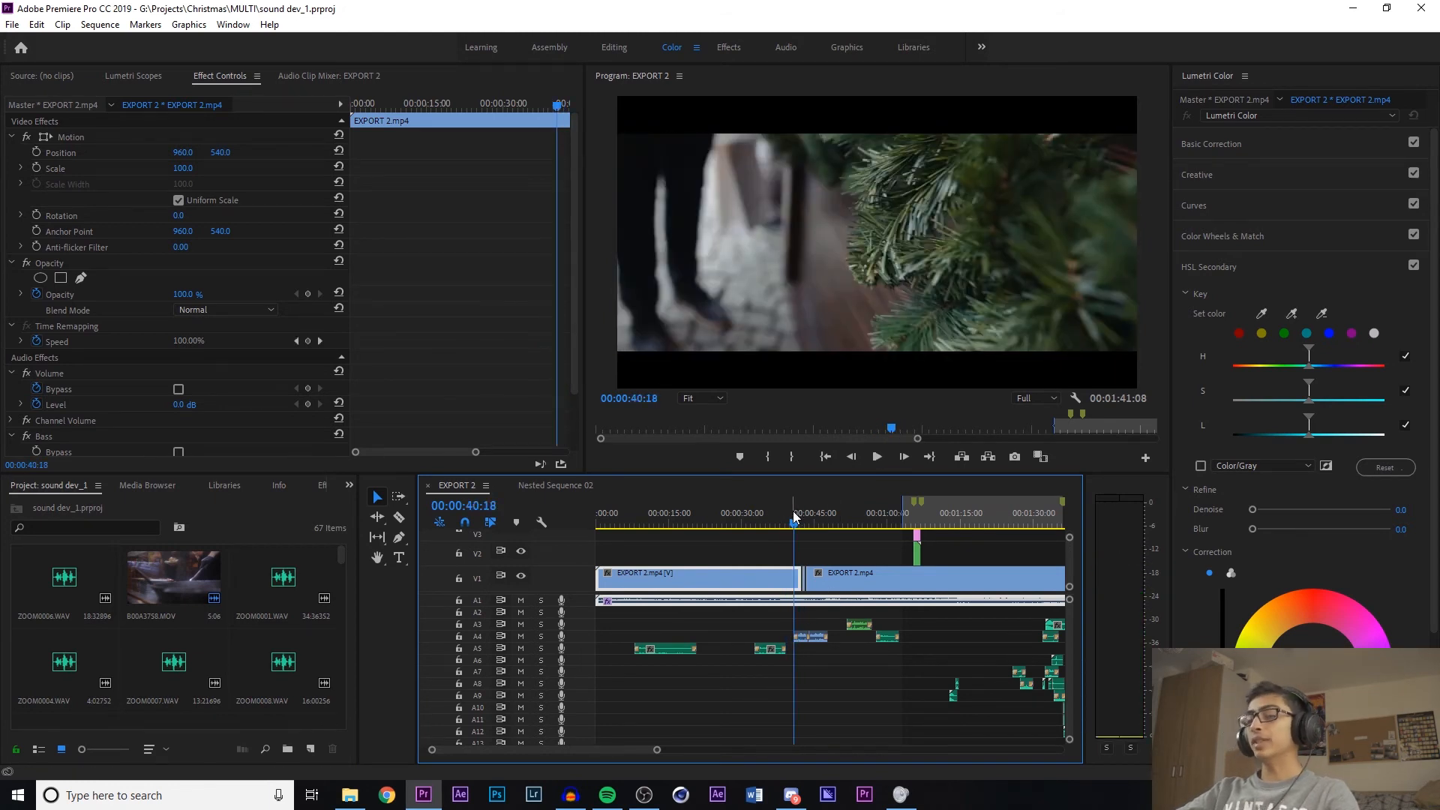
pyautogui.press('space')
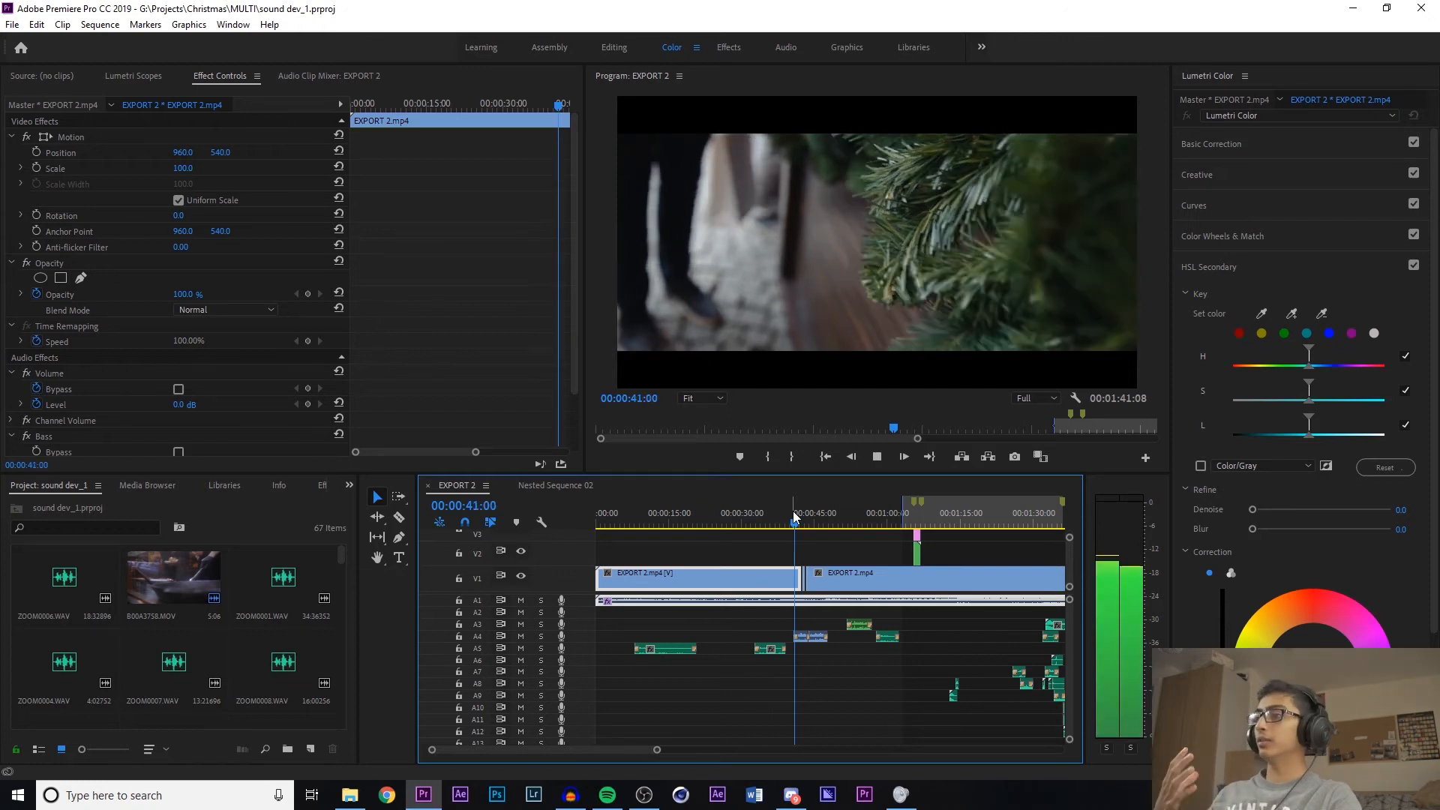
pyautogui.press('space')
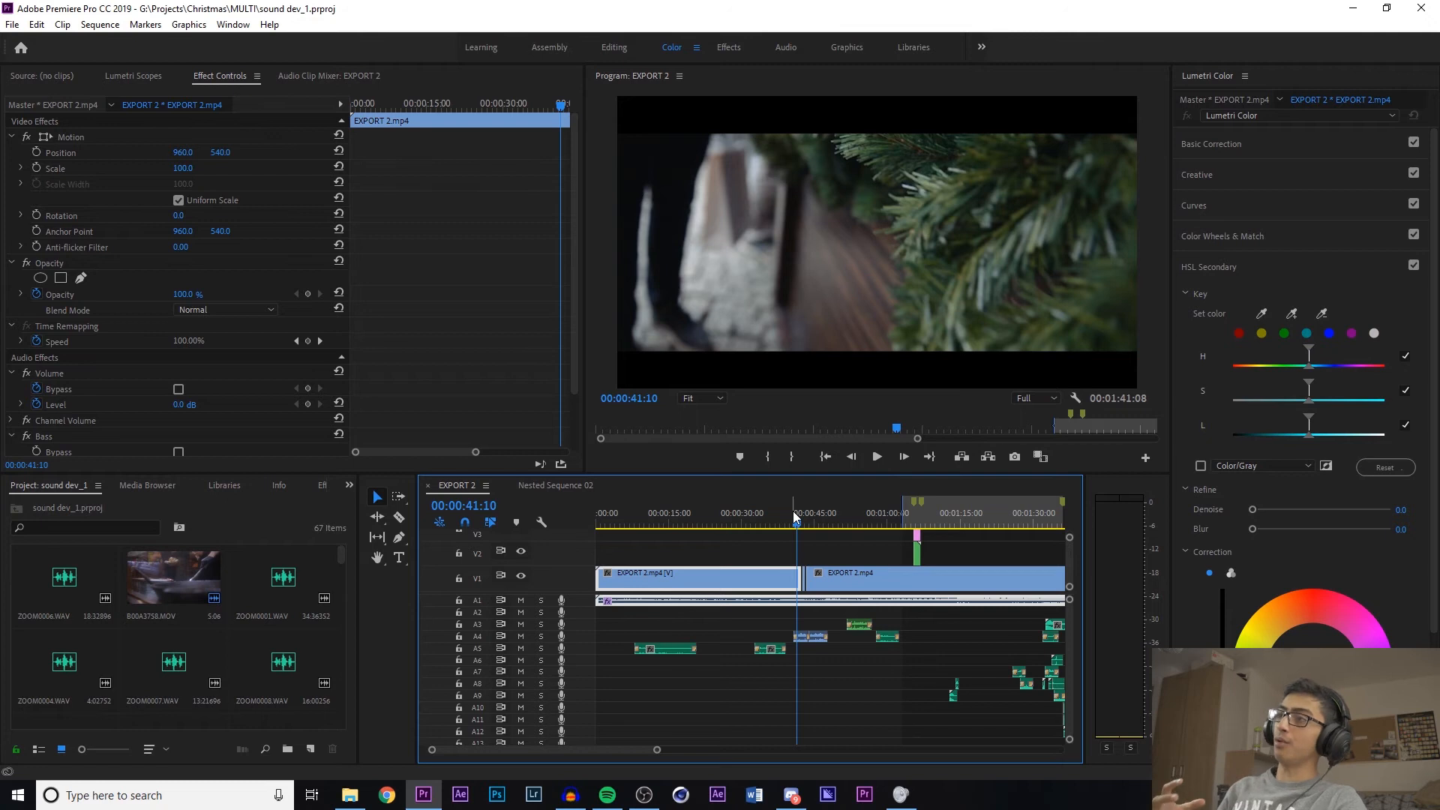
pyautogui.press('Right')
pyautogui.press('space')
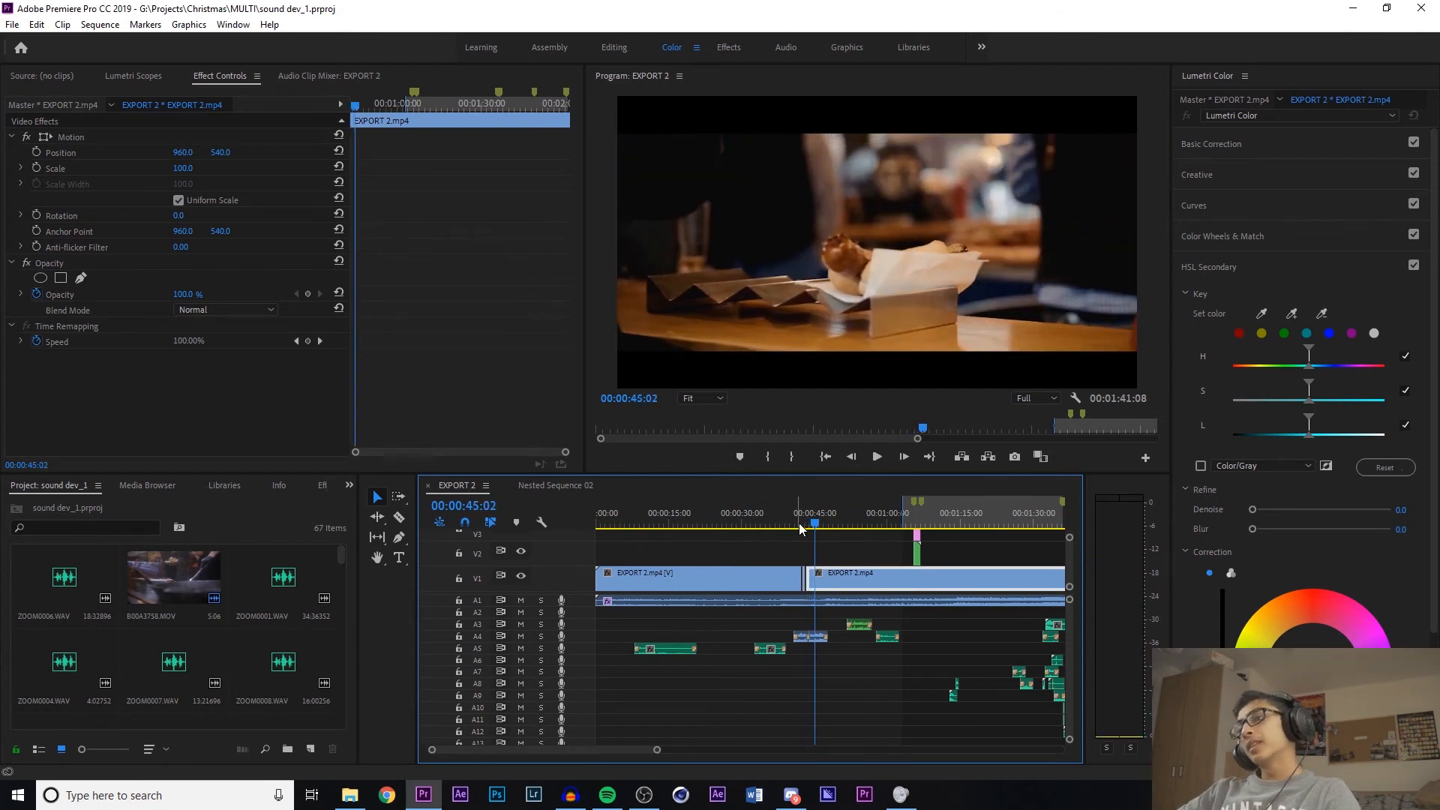
# Replay the change from the pine branch to the charcoal grill shot between about 41 and 43 seconds several times
pyautogui.click(802, 522)
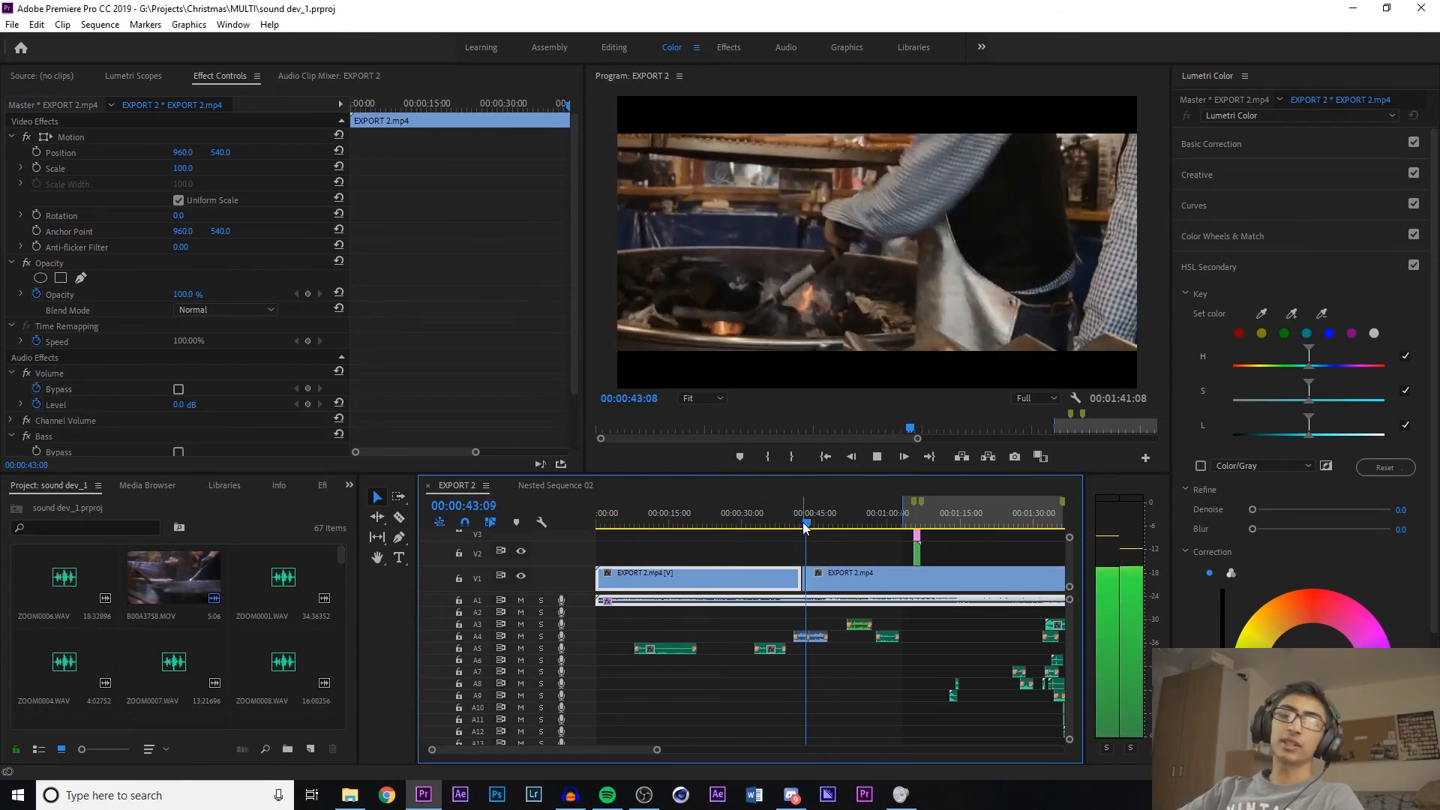
pyautogui.press('space')
pyautogui.click(803, 522)
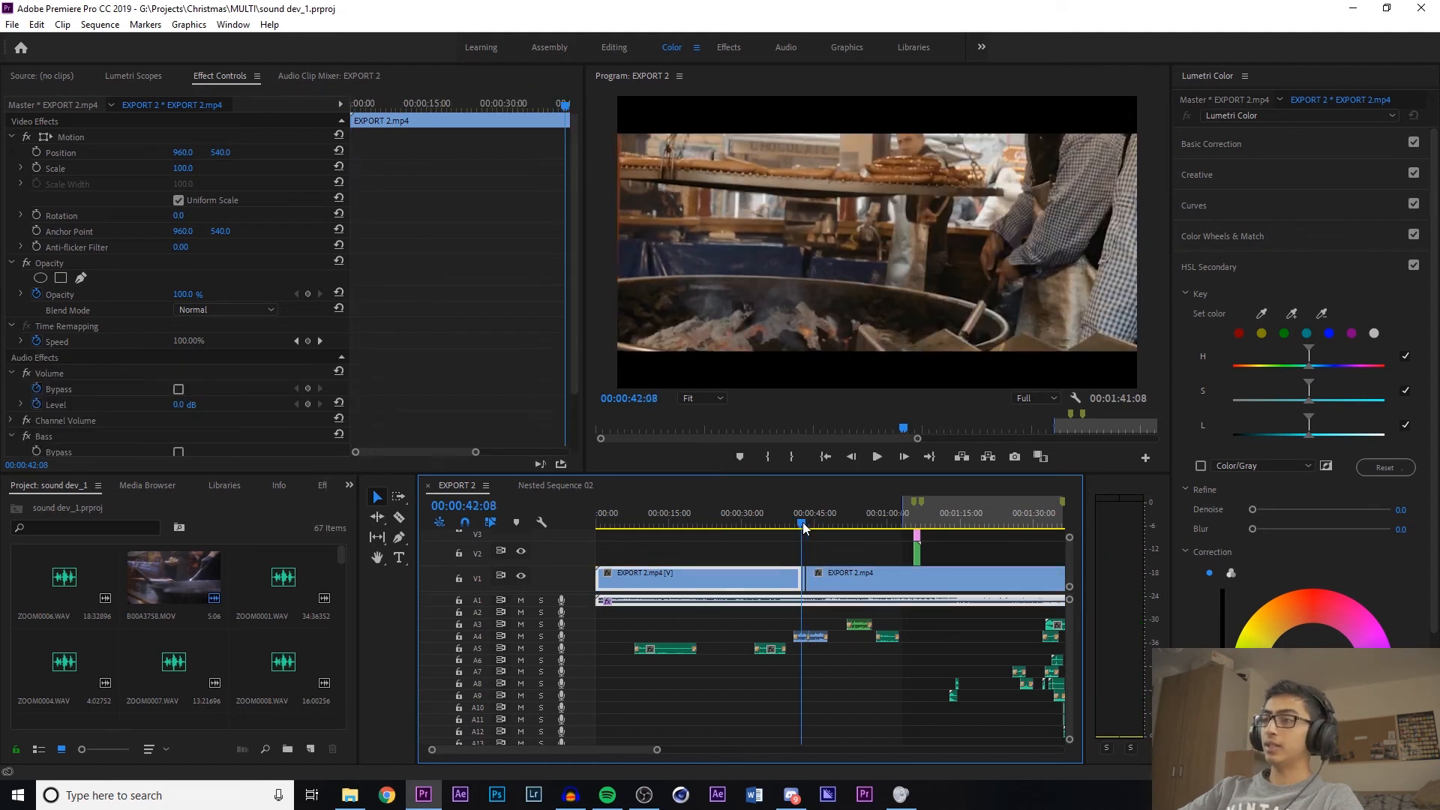
pyautogui.press('space')
pyautogui.press('space')
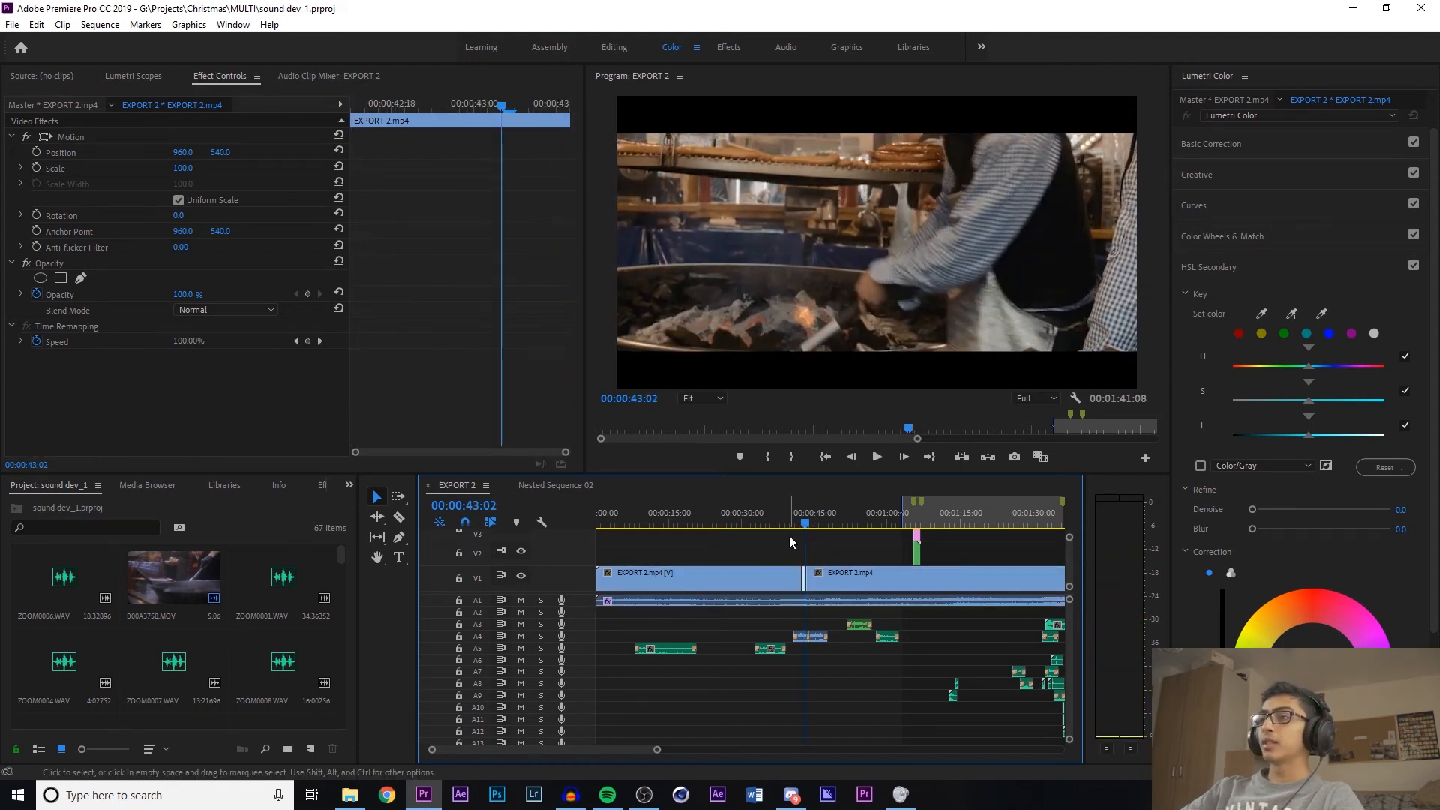
pyautogui.click(798, 524)
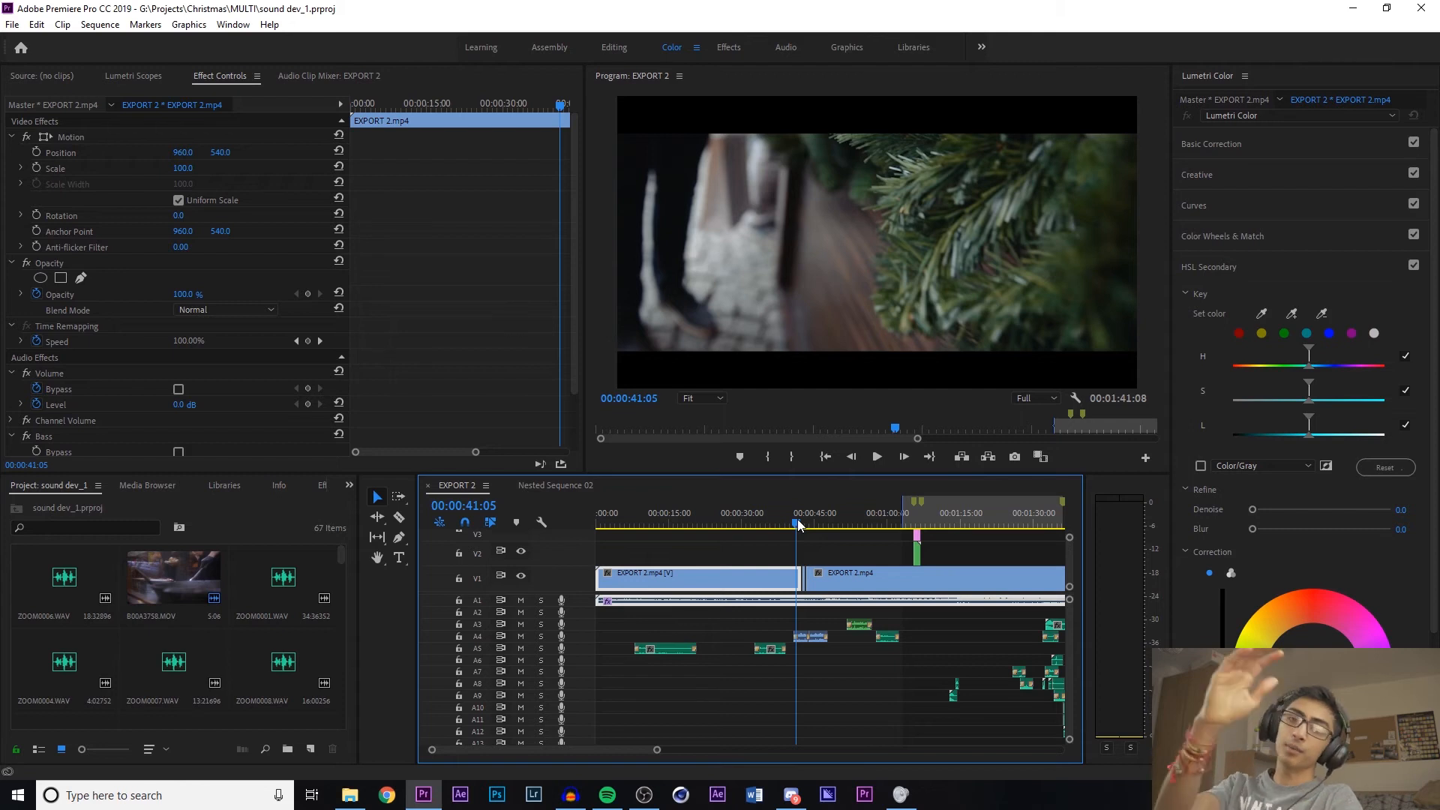
pyautogui.press('space')
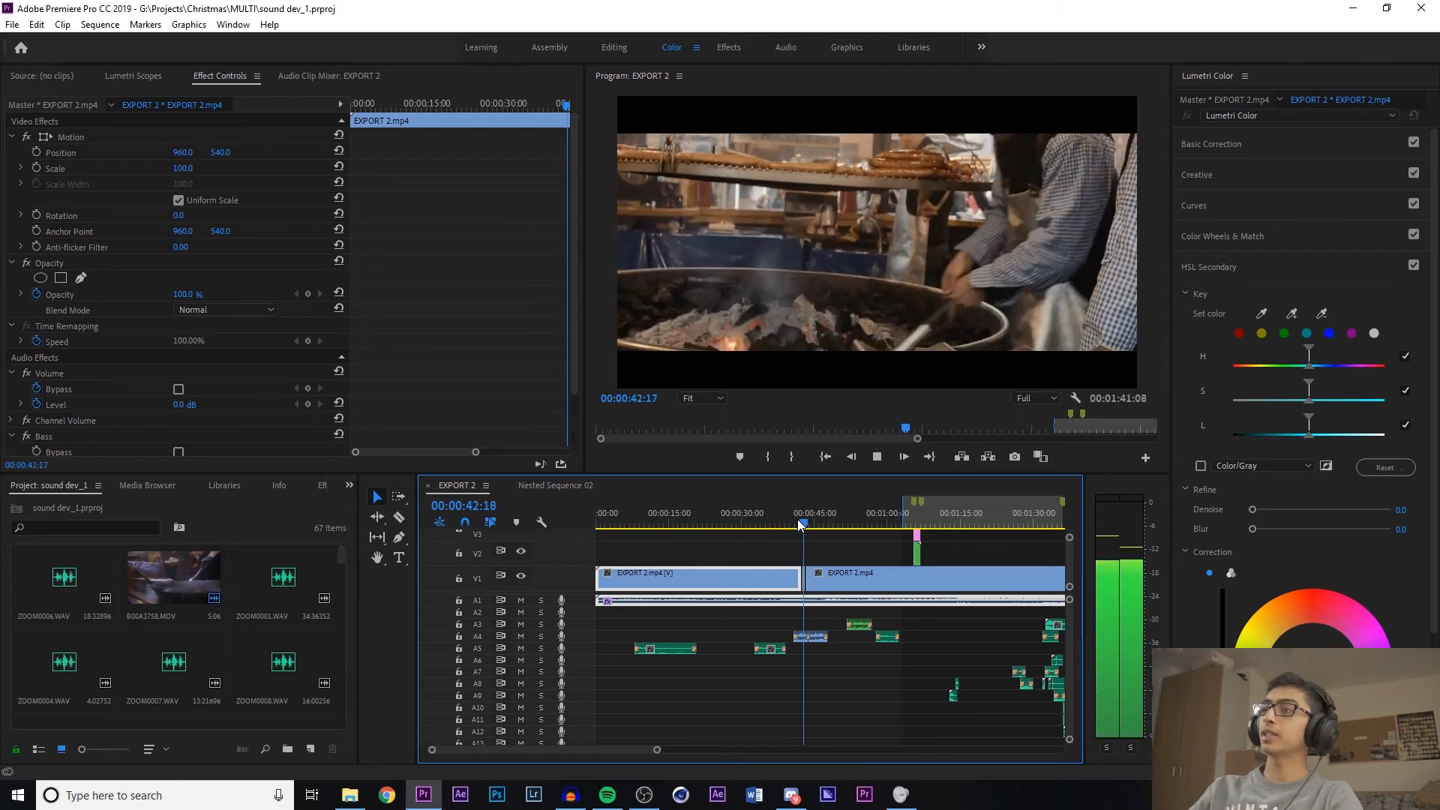
# Replay the charcoal grill shot up to 00:00:43:20, starting each time from the pine branch at about 41 seconds
pyautogui.press('space')
pyautogui.click(800, 523)
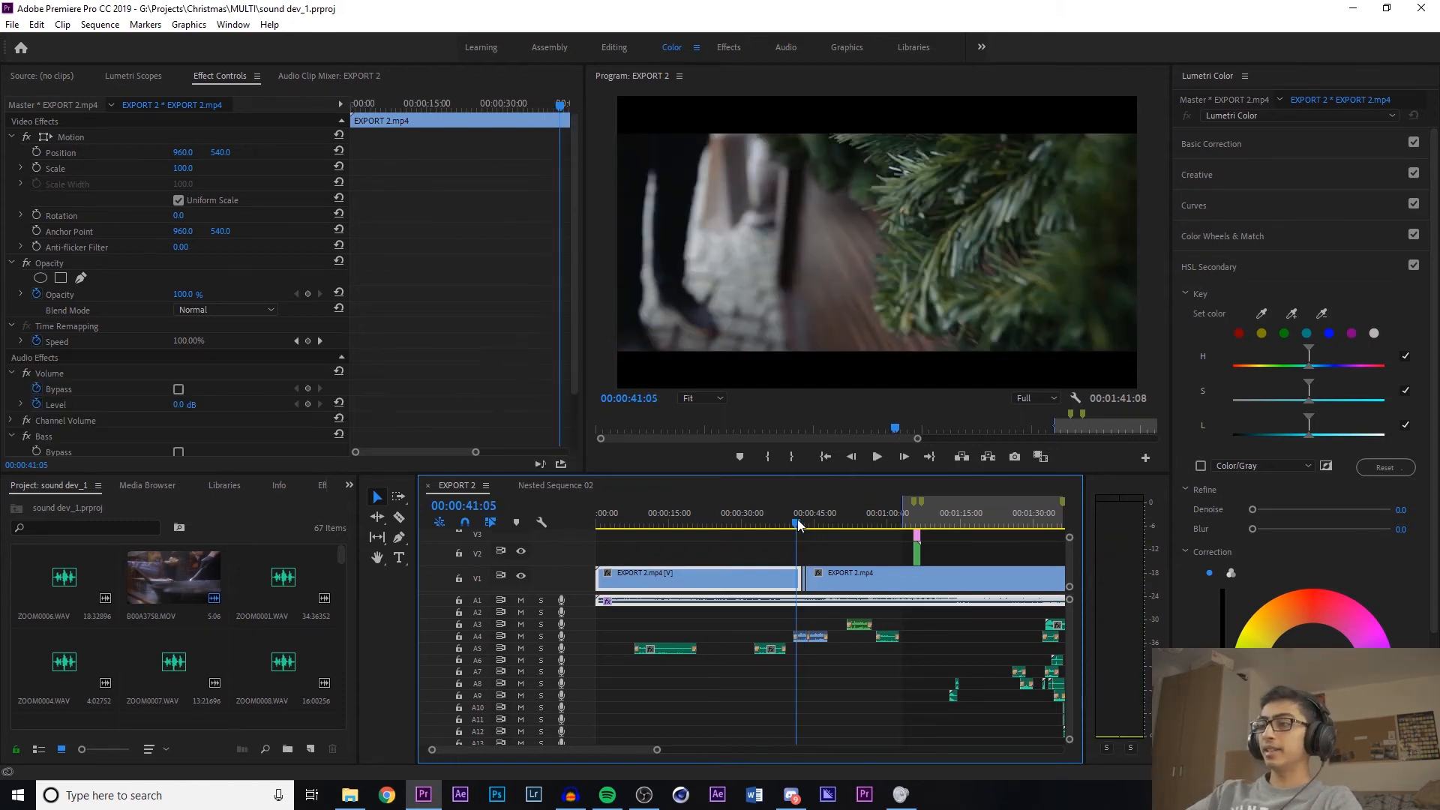
pyautogui.press('space')
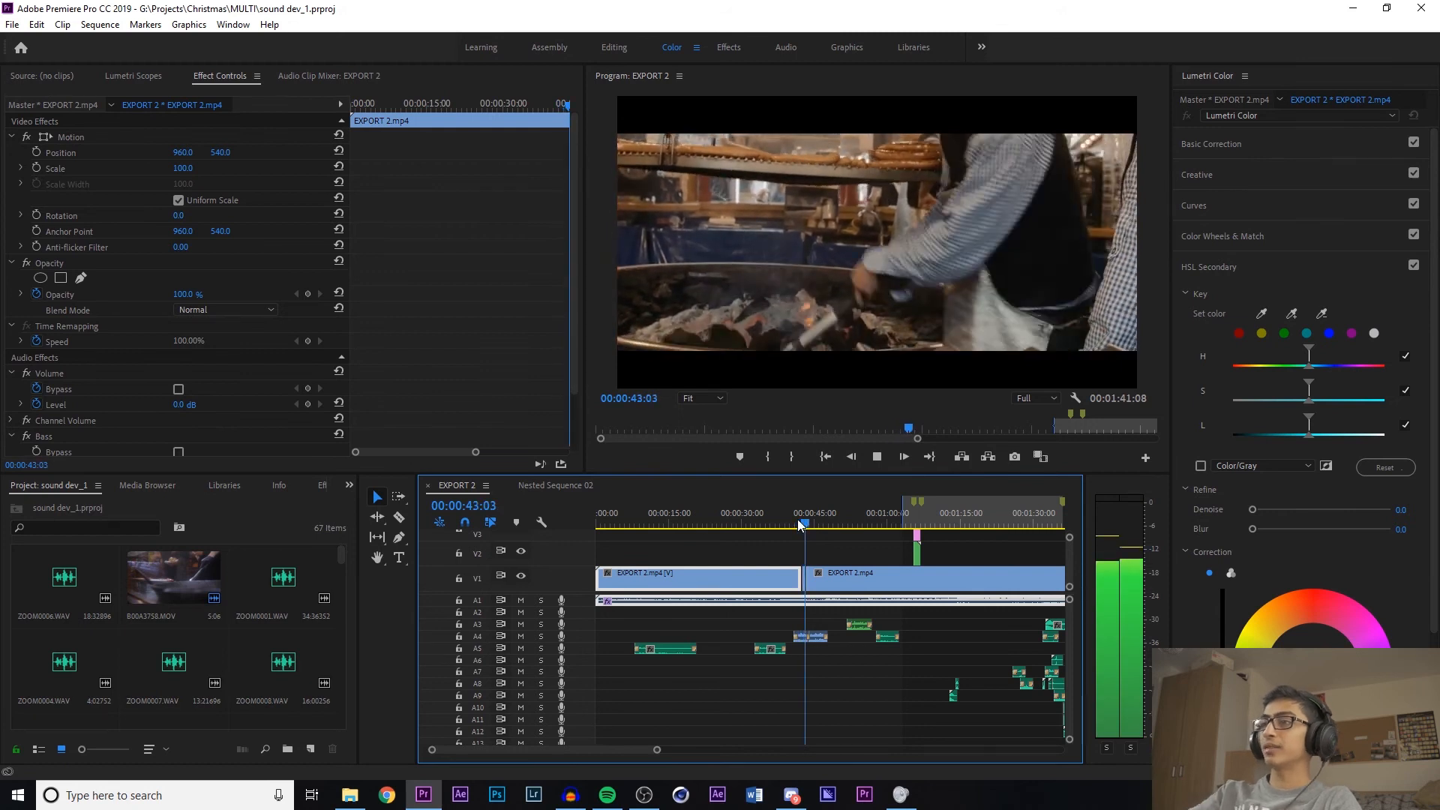
pyautogui.press('space')
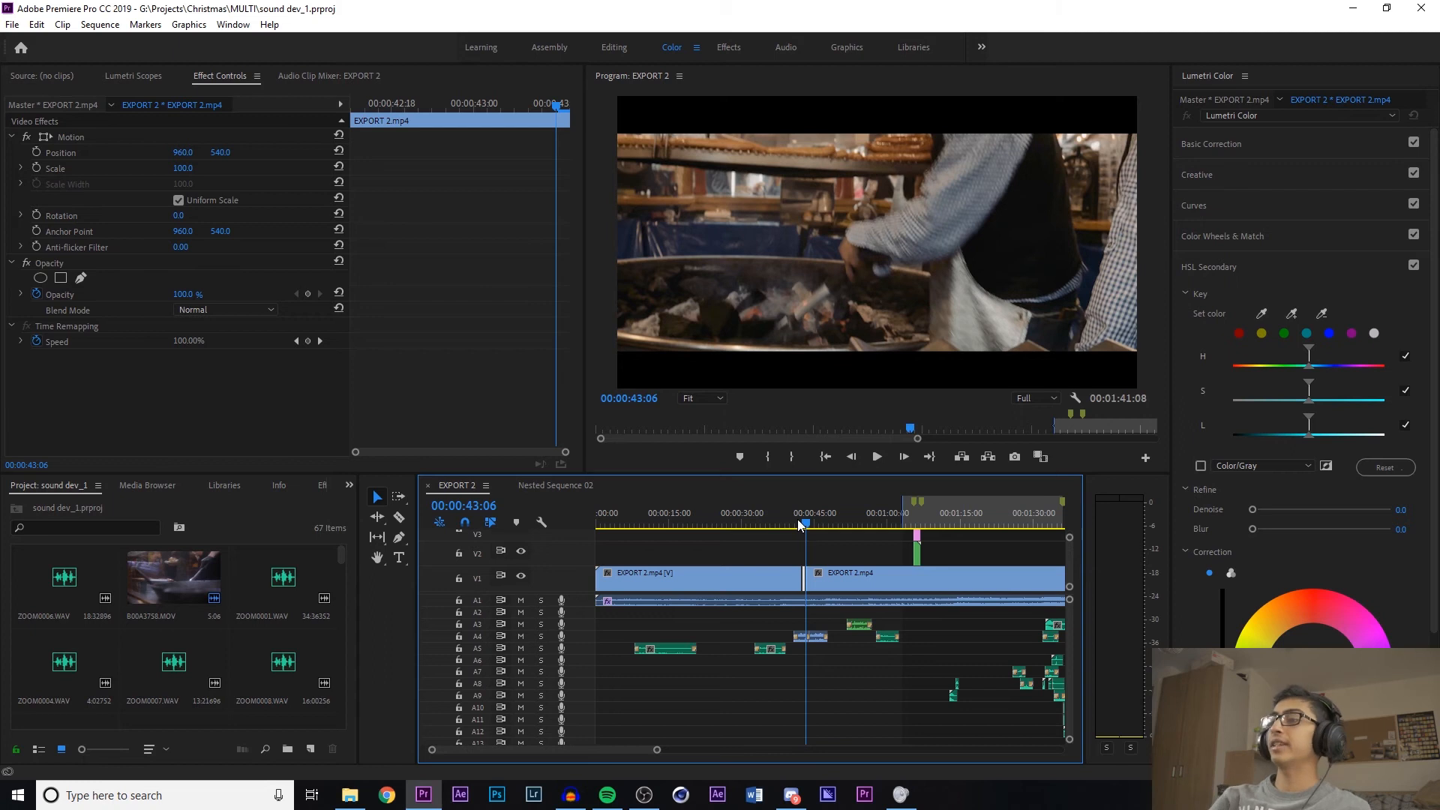
pyautogui.click(798, 521)
pyautogui.press('space')
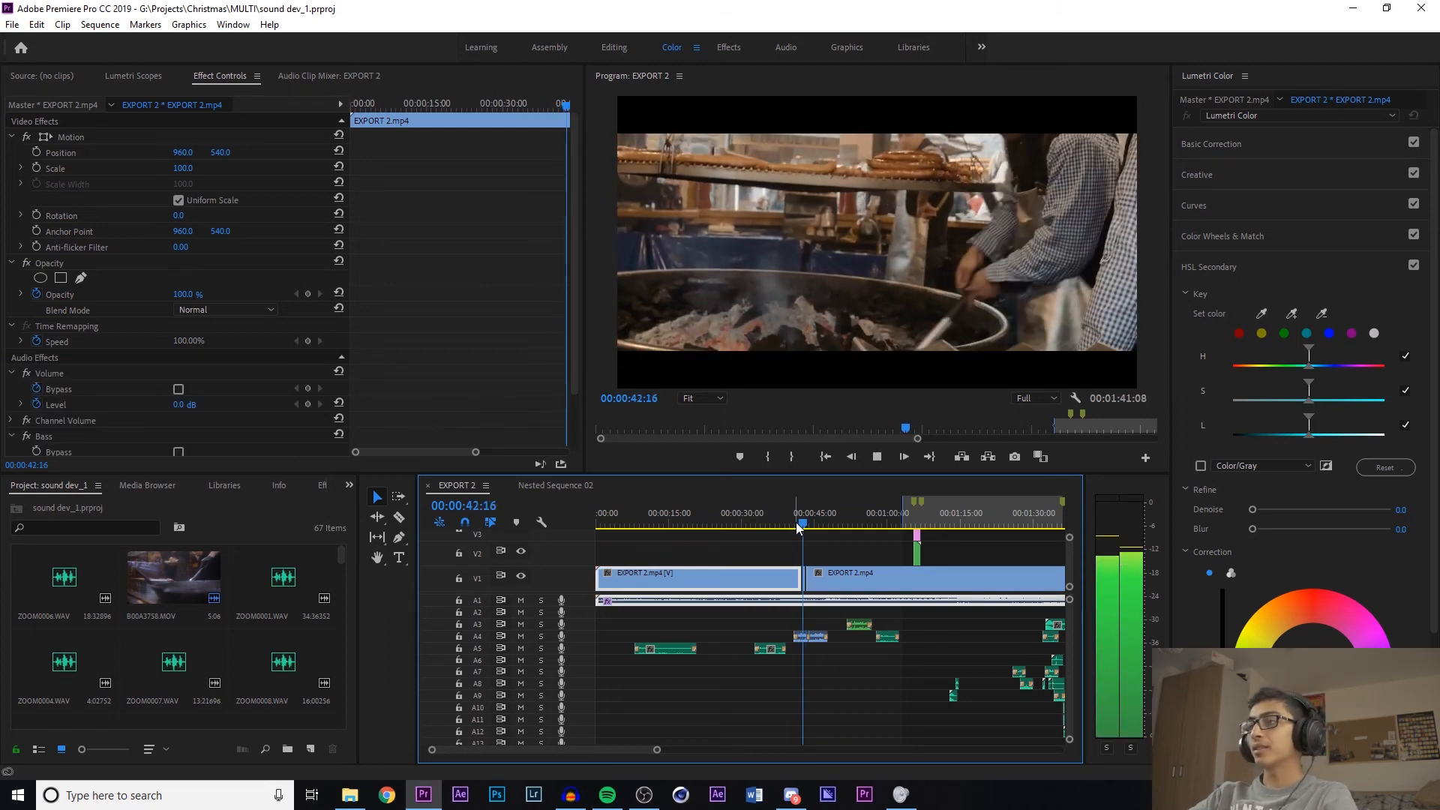
pyautogui.press('space')
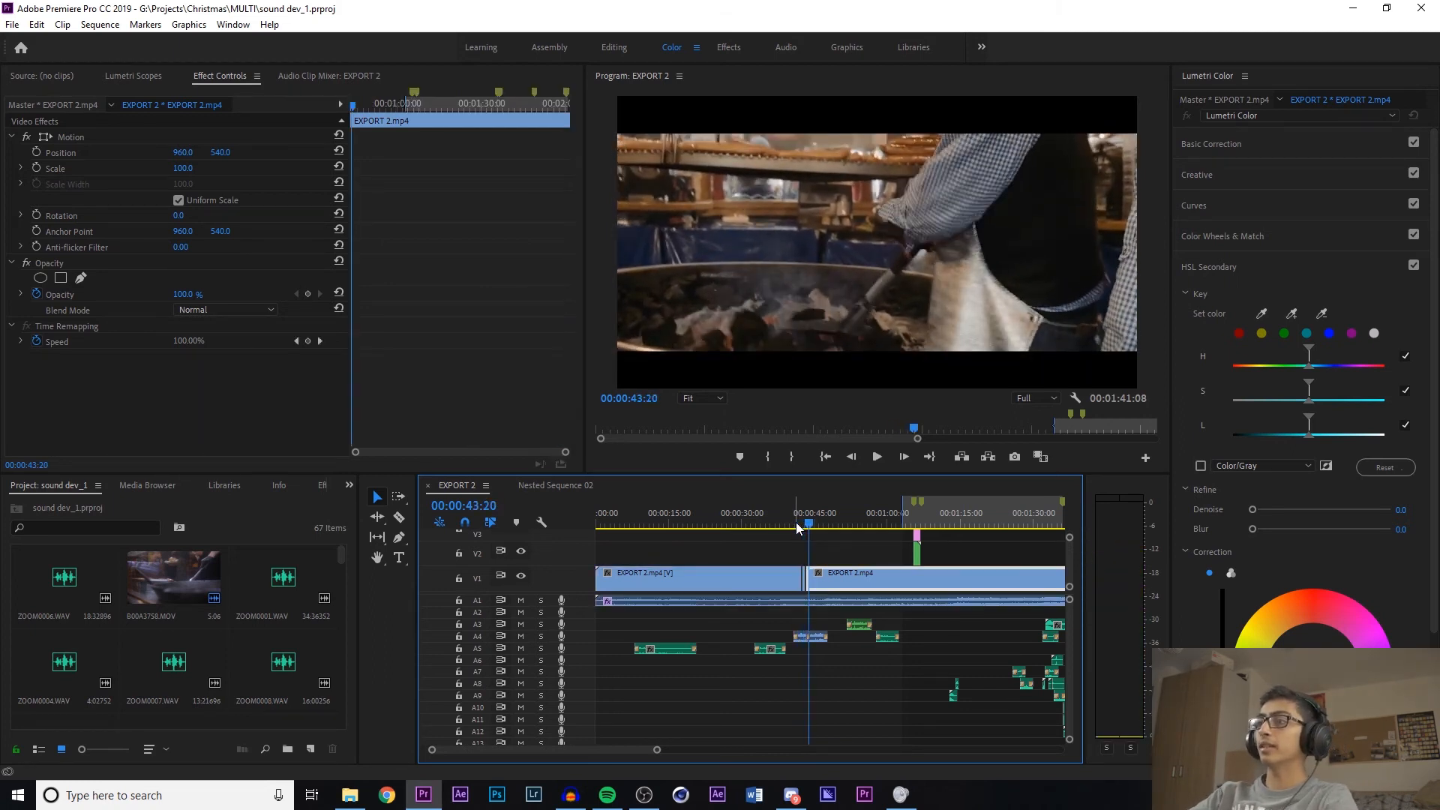
# Play on from the grill shot at 00:00:43:20, replaying the drinks stall and cake shots from about 52 seconds
pyautogui.press('space')
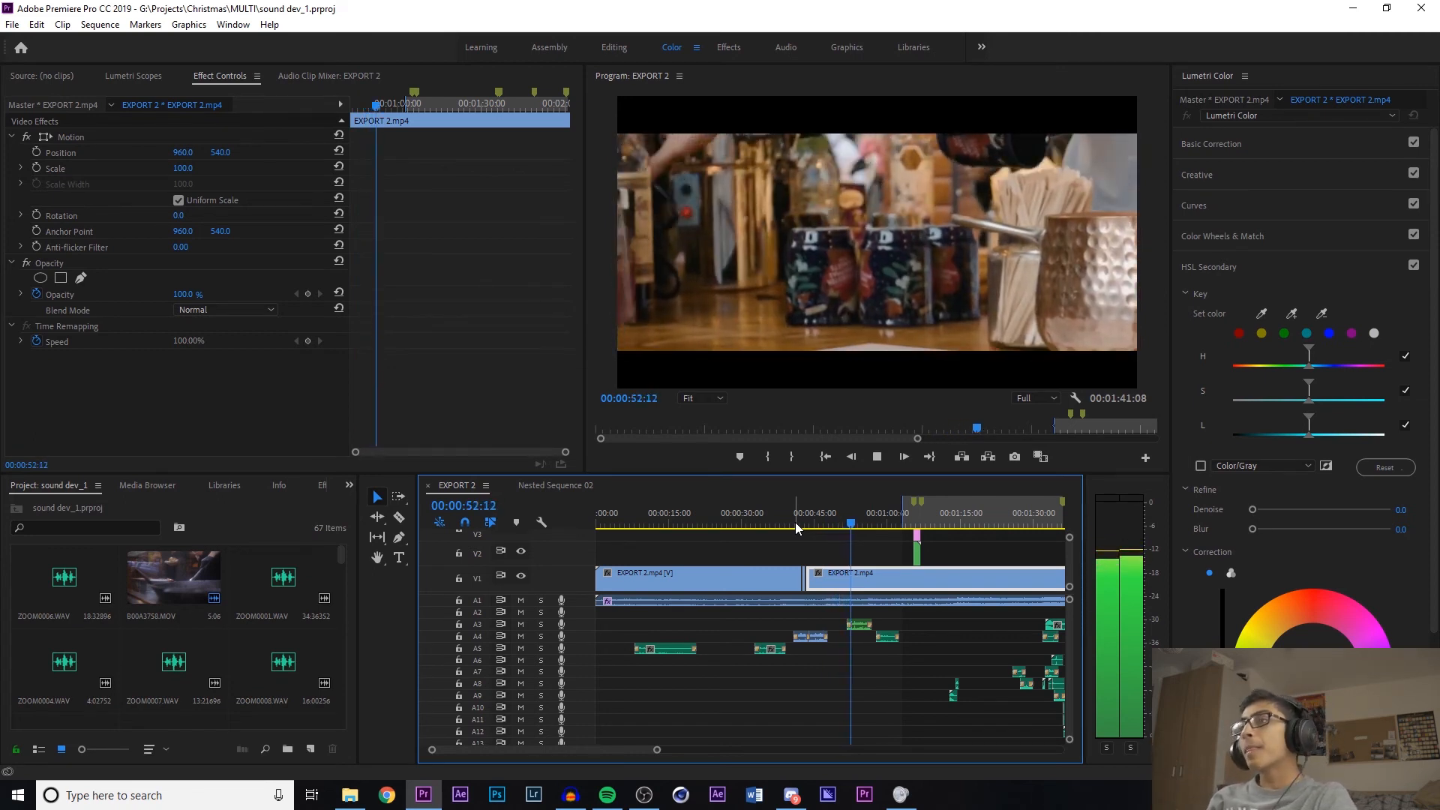
pyautogui.press('space')
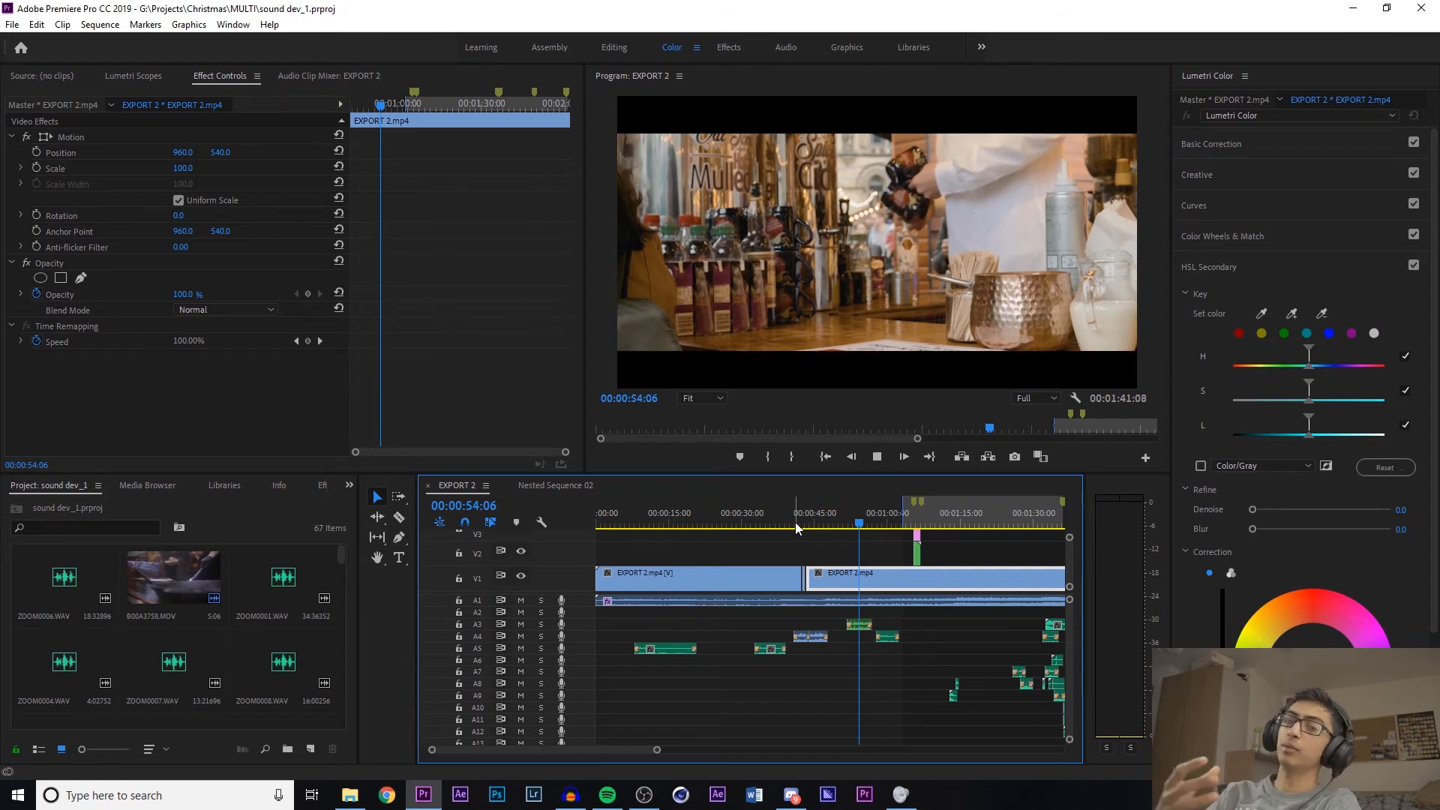
pyautogui.press('space')
pyautogui.click(795, 522)
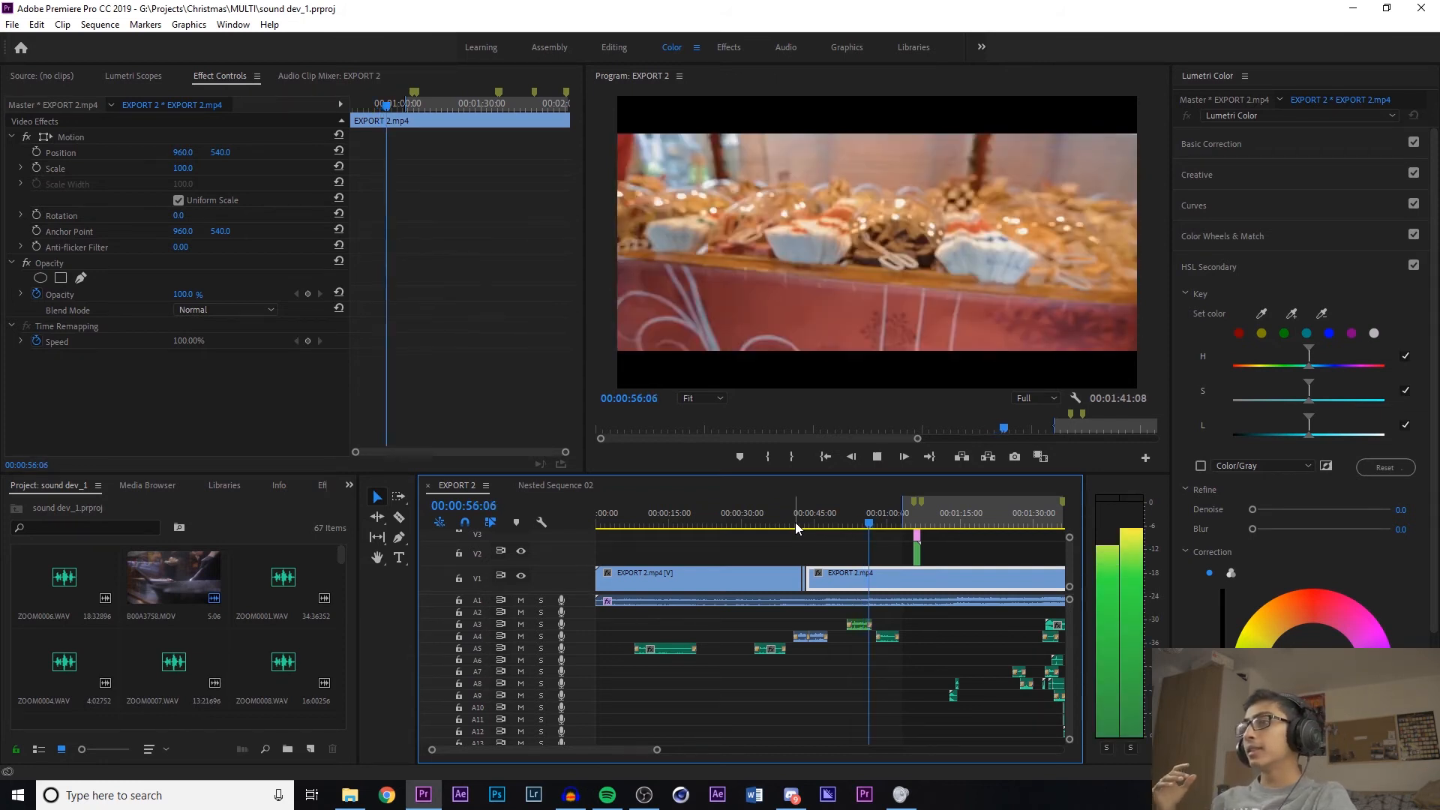
pyautogui.click(848, 522)
pyautogui.press('space')
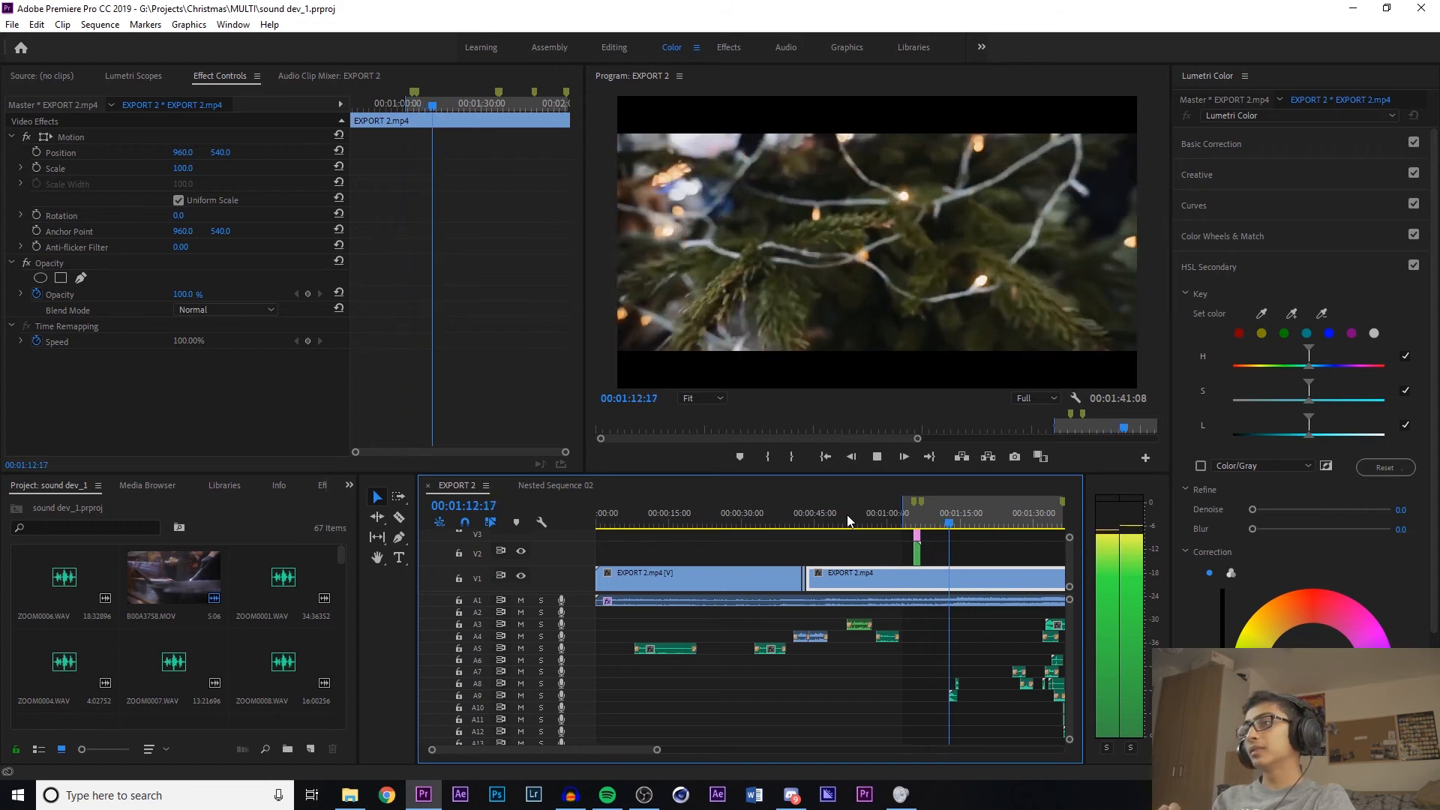
# Replay the section from the blue stockings at about 00:01:10 to the Ice Village sign at about 00:01:14
pyautogui.press('space')
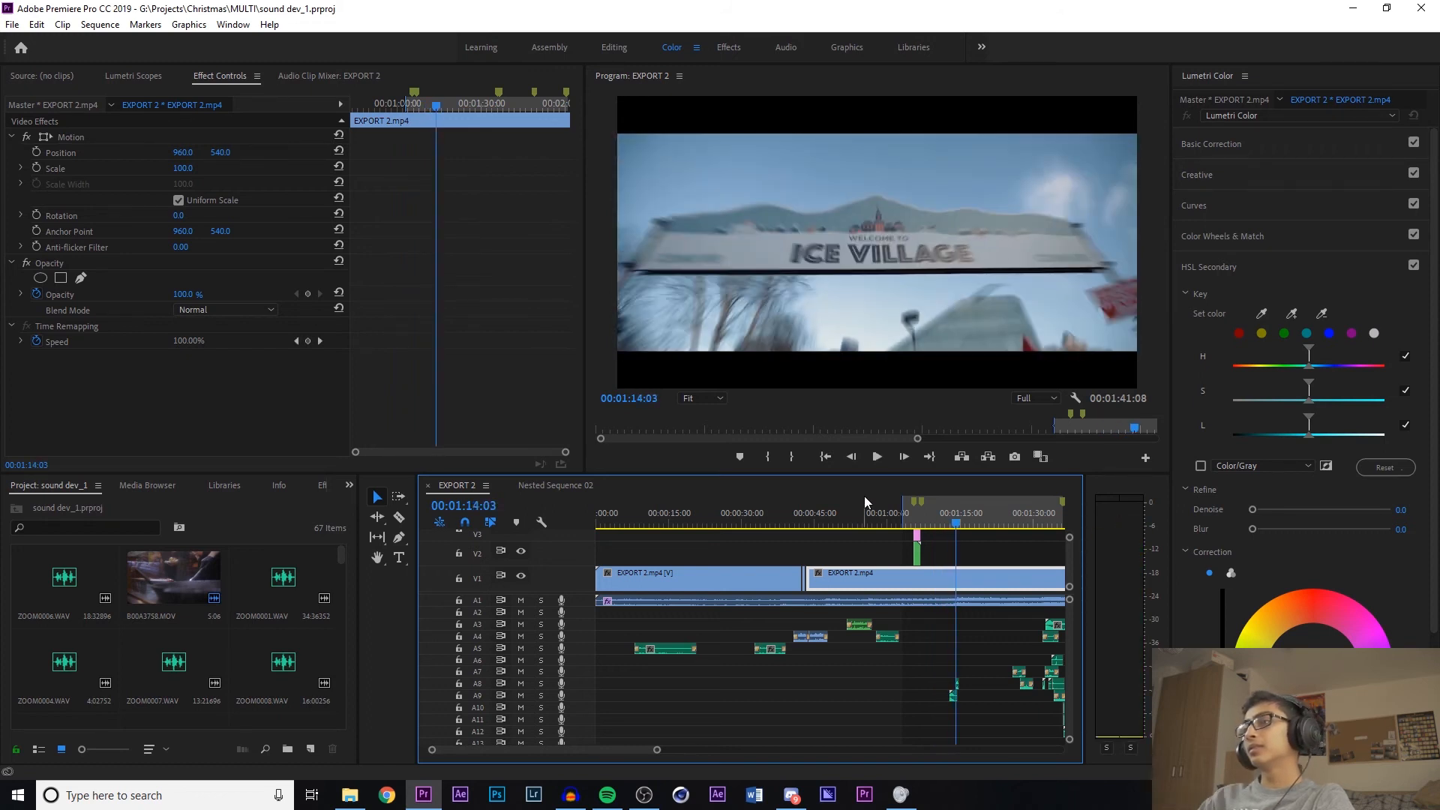
pyautogui.click(931, 513)
pyautogui.press('space')
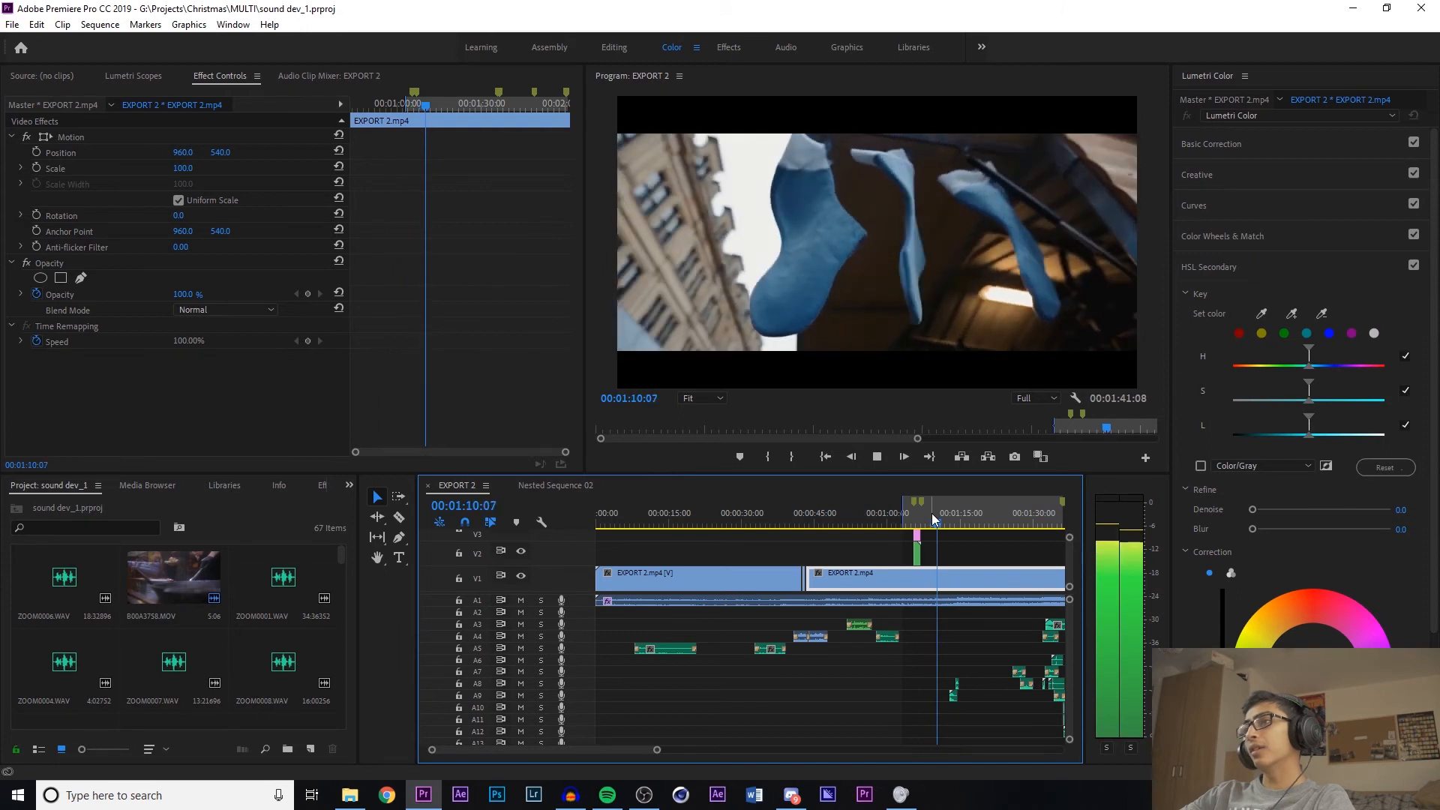
pyautogui.click(932, 513)
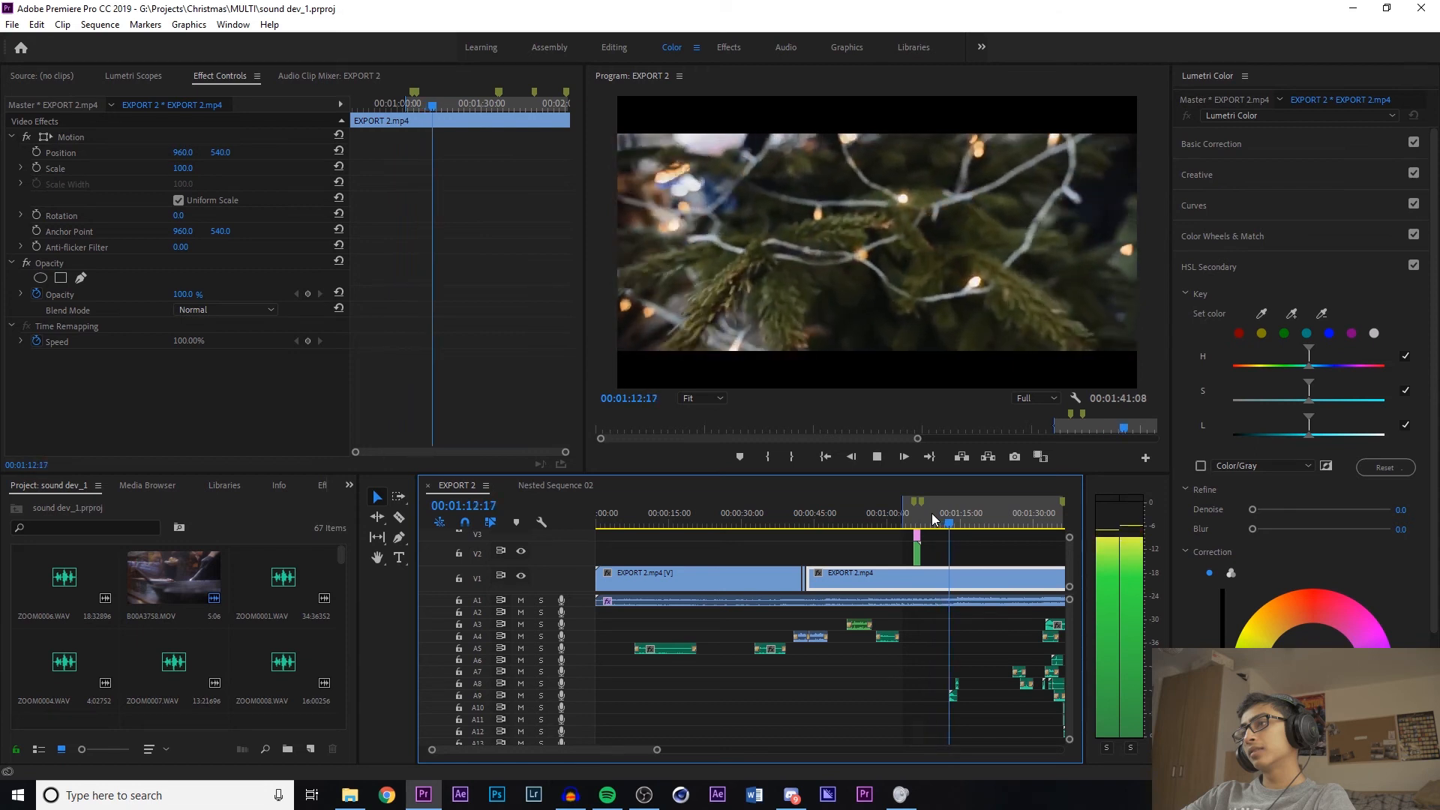
pyautogui.click(932, 516)
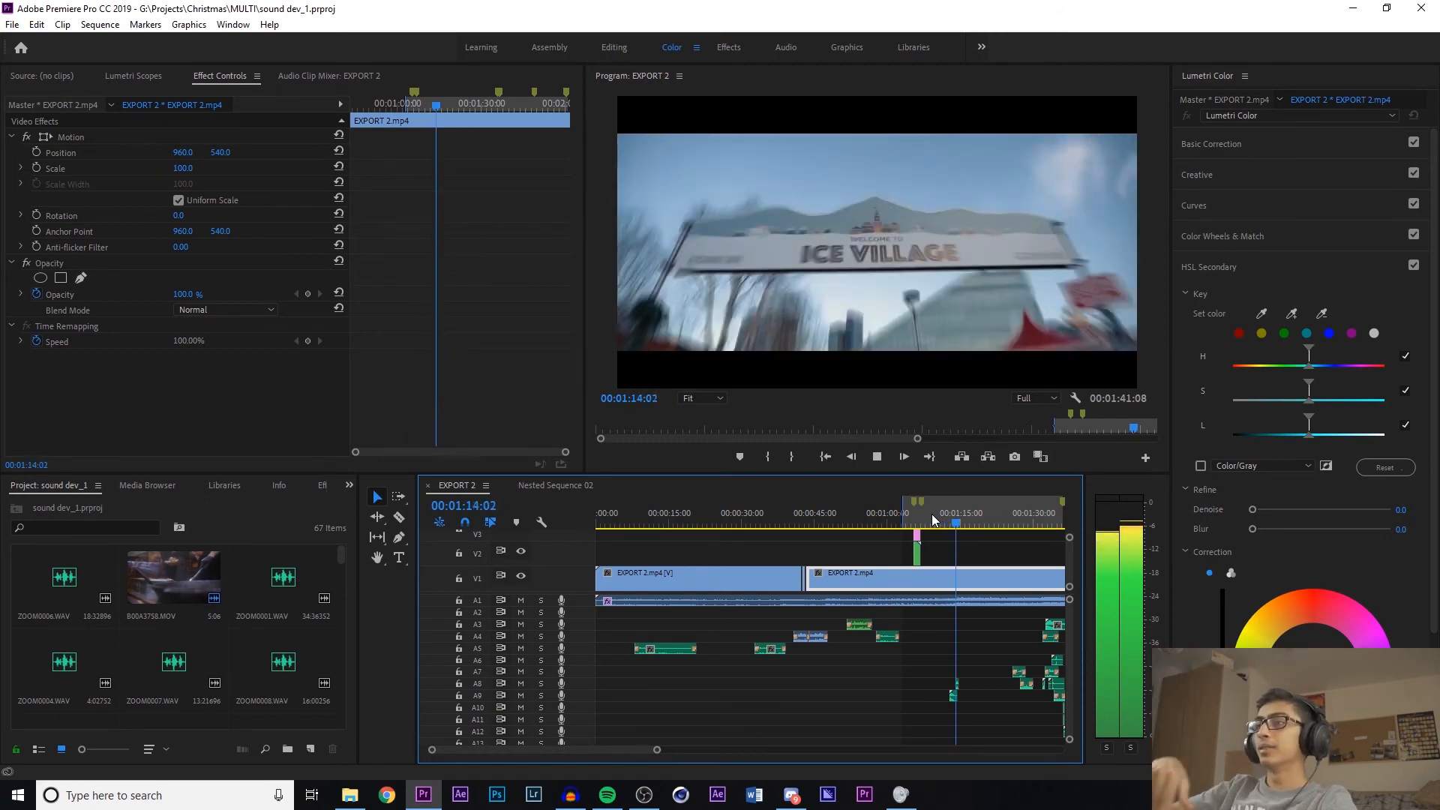
pyautogui.moveTo(932, 515); pyautogui.dragTo(943, 519)
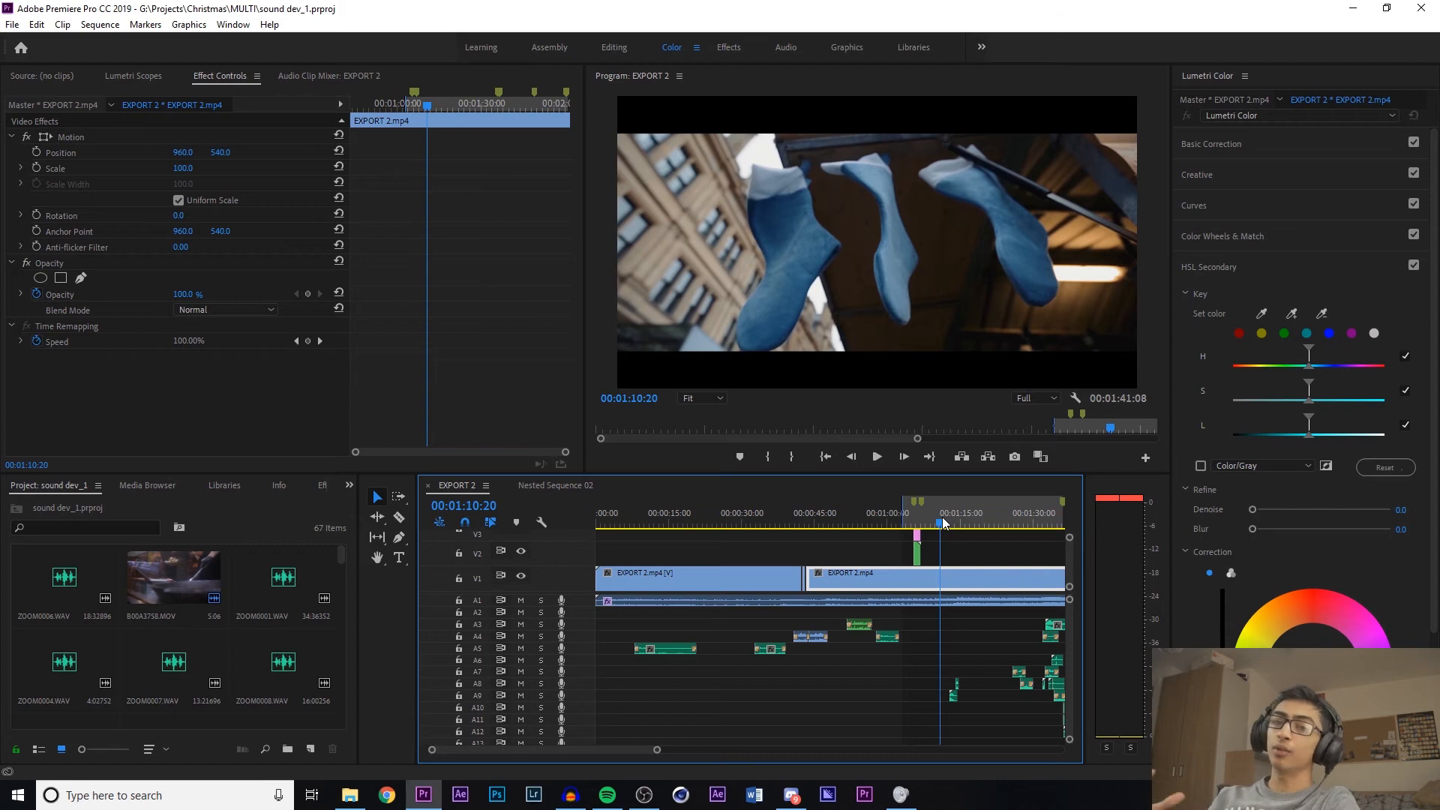
pyautogui.press('space')
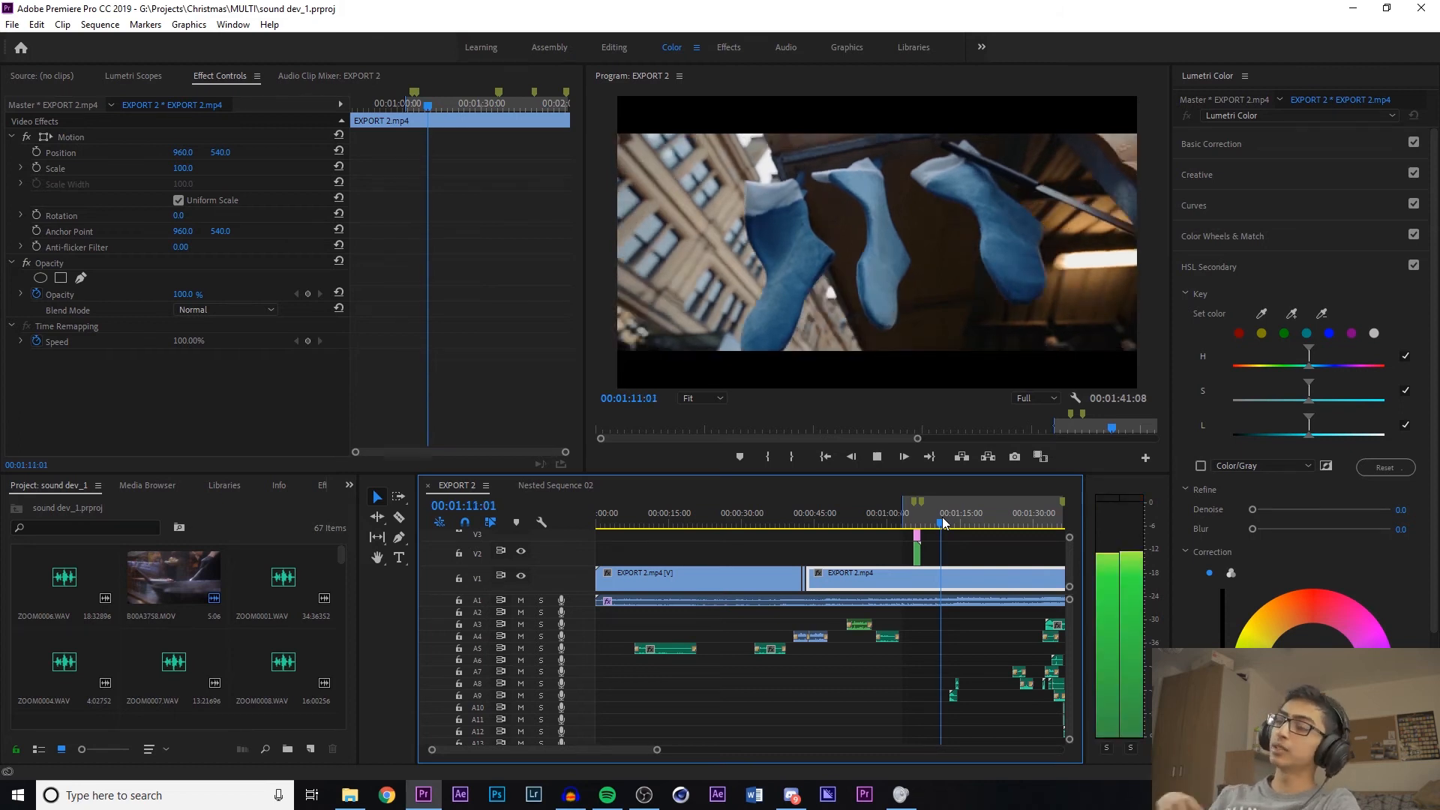
pyautogui.press('space')
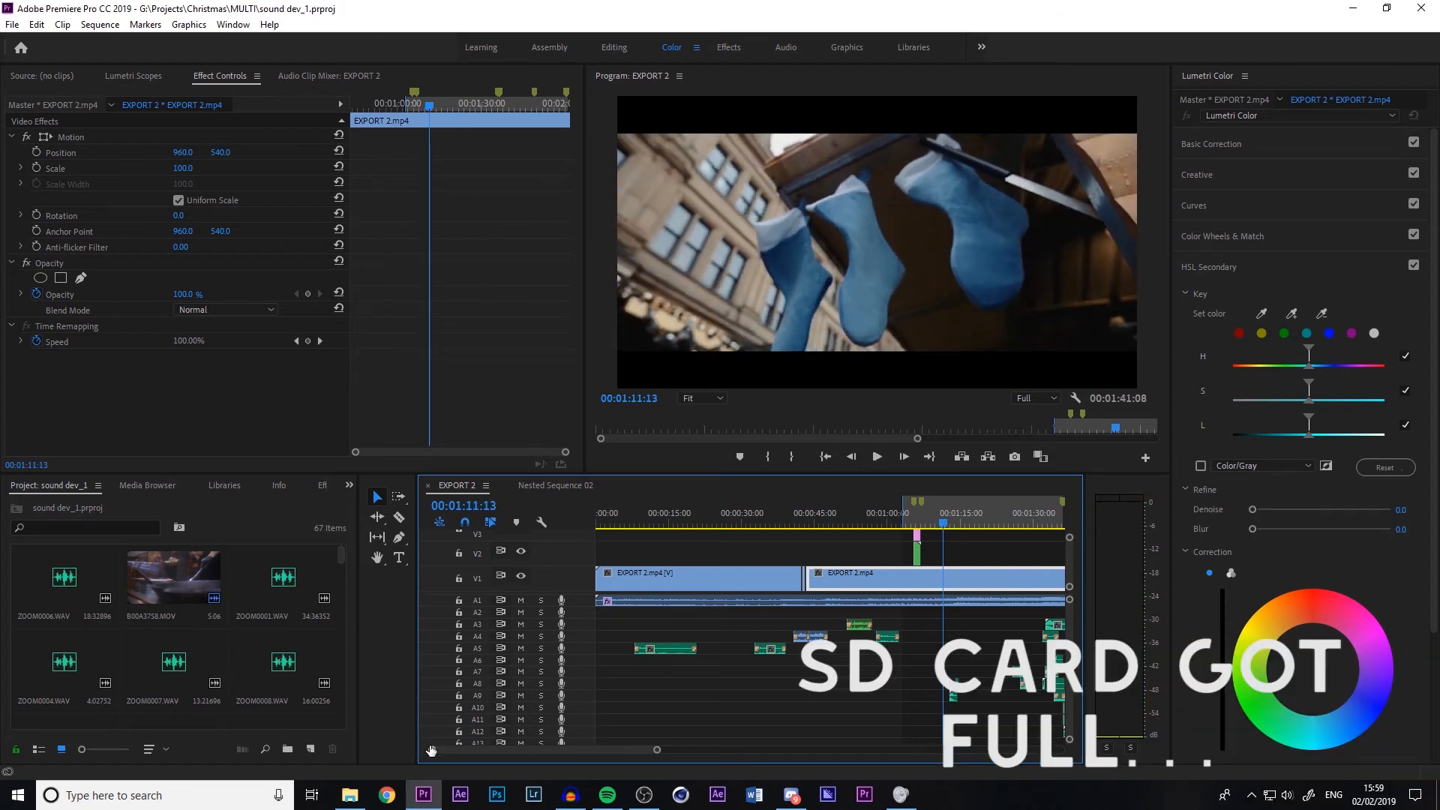
# Play the change from the Christmas tree lights to the aerial clock tower shot at about 00:01:14
pyautogui.moveTo(432, 750); pyautogui.dragTo(474, 750)
pyautogui.click(852, 510)
pyautogui.press('space')
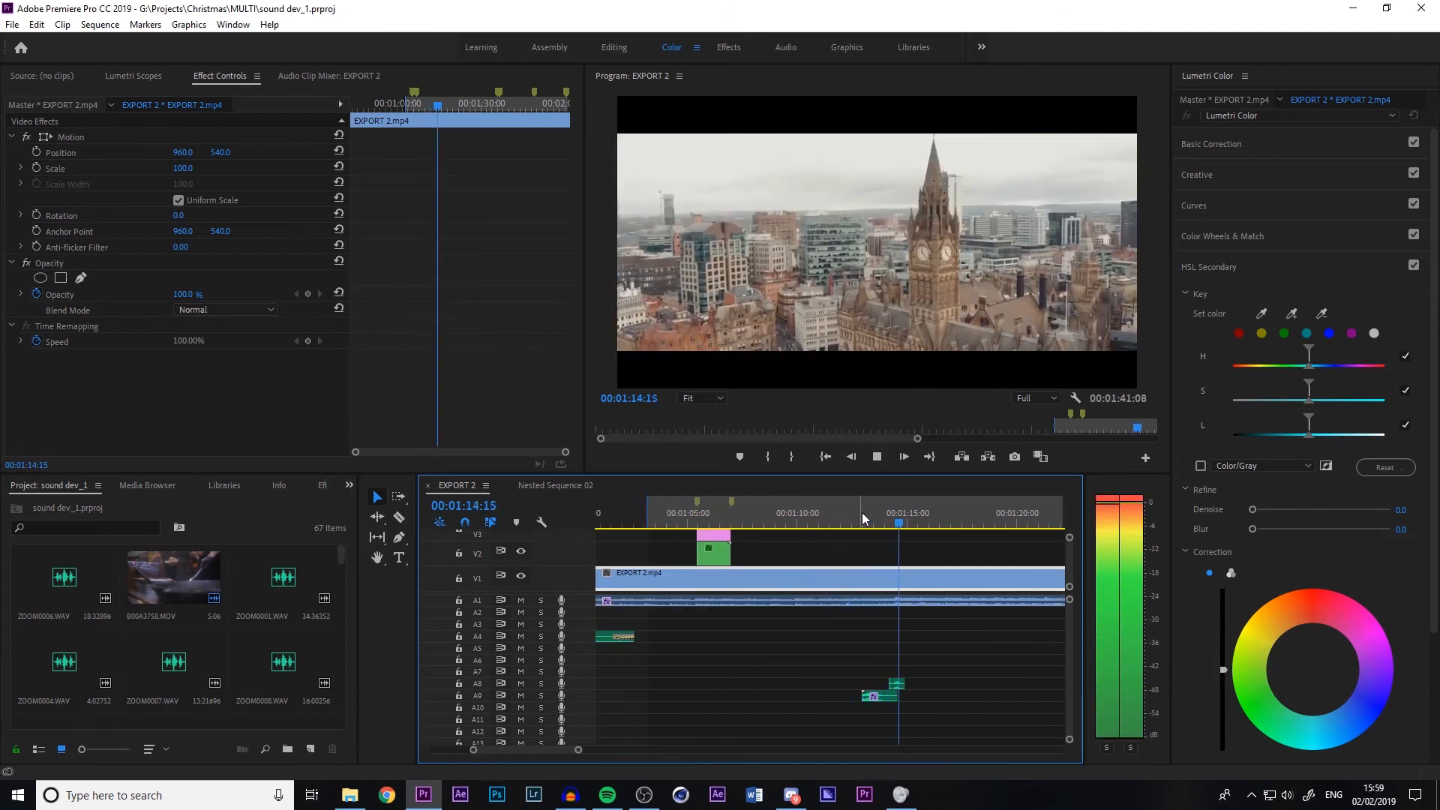
pyautogui.press('space')
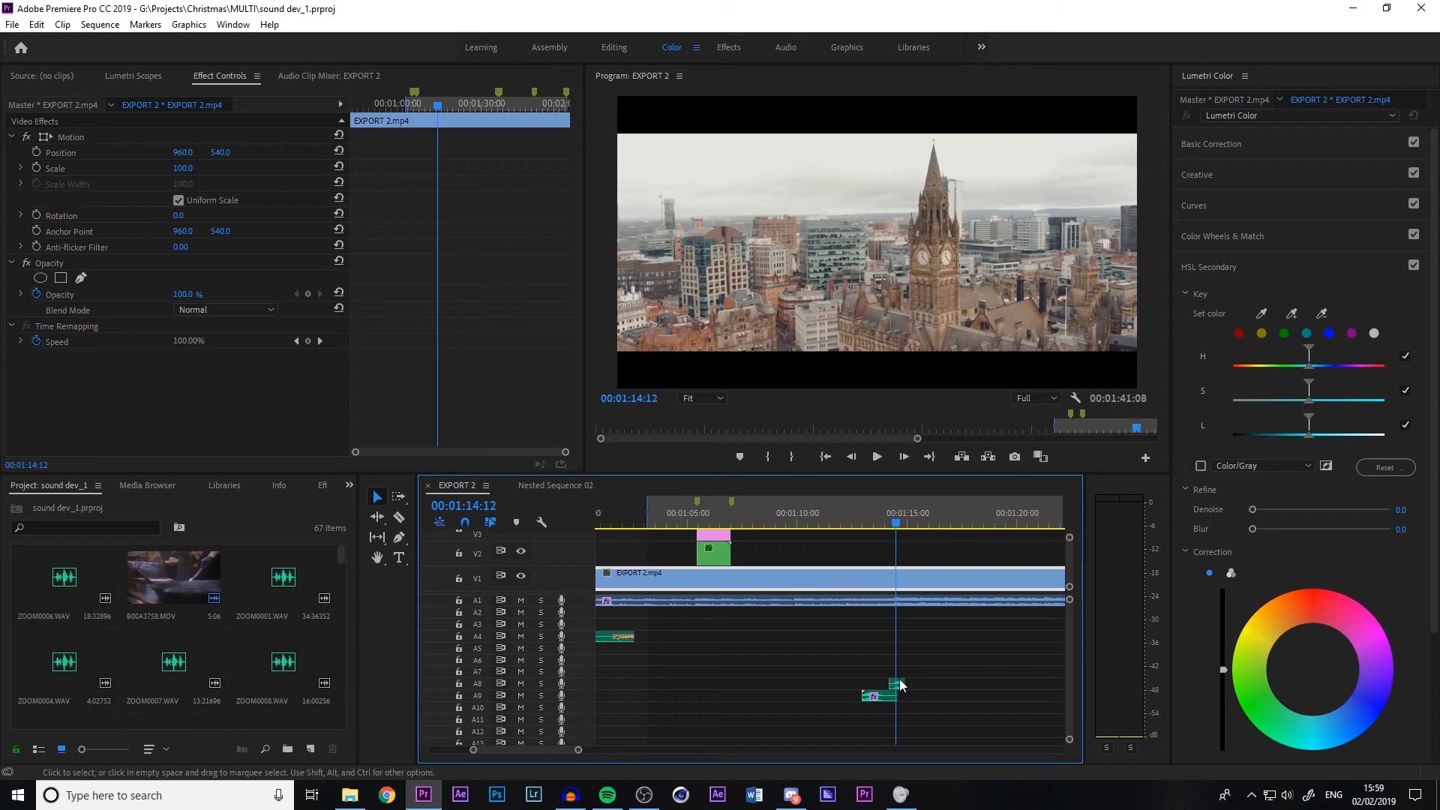
# Open the A8 sound effect clip at the clock tower cut in the source monitor and listen to it several times
pyautogui.doubleClick(898, 684)
pyautogui.click(181, 424)
pyautogui.press('space')
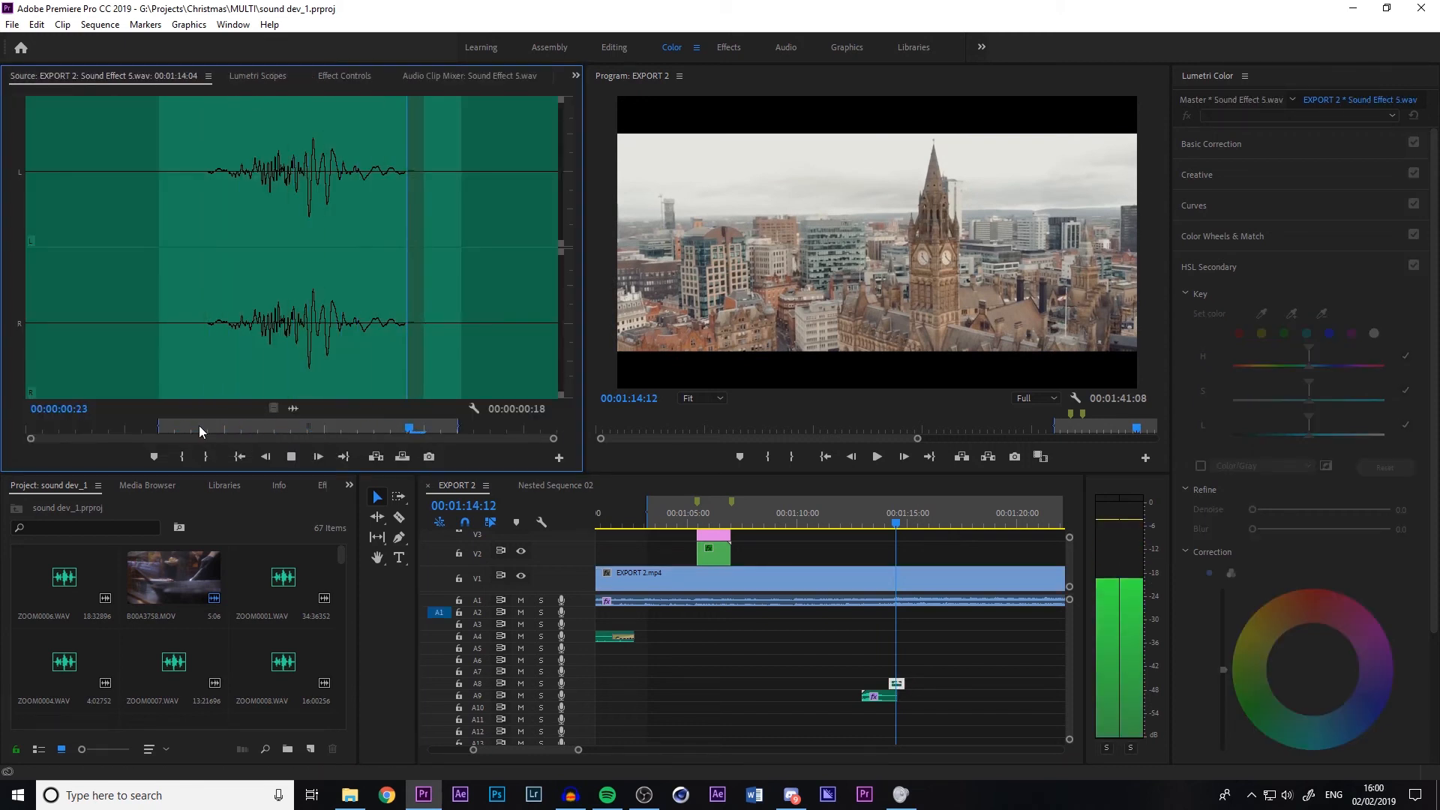
pyautogui.click(180, 424)
pyautogui.press('space')
pyautogui.click(180, 425)
pyautogui.press('space')
pyautogui.press('space')
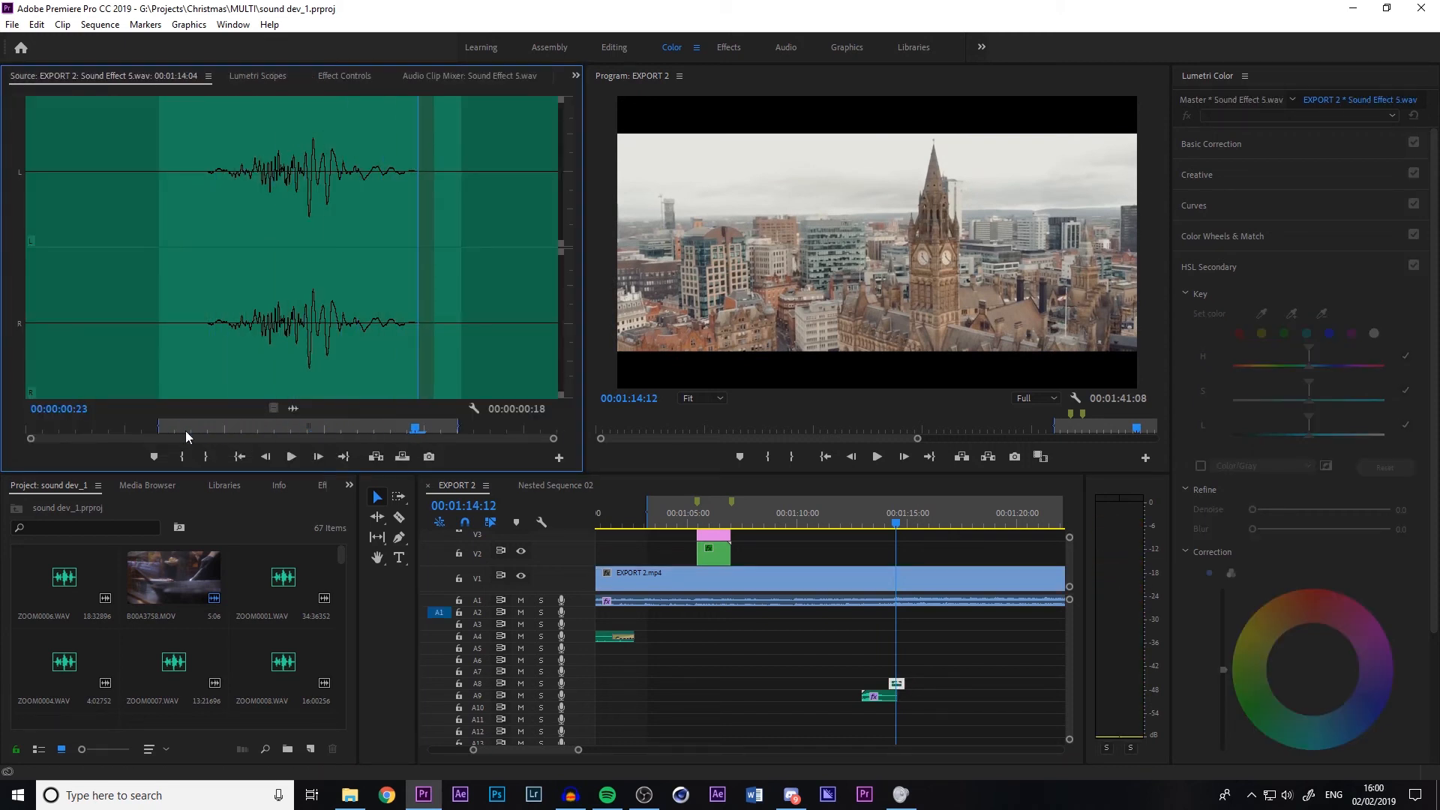
# Replay the sequence with its sound effects from about 00:01:12 through the cut to the clock tower
pyautogui.click(852, 521)
pyautogui.press('space')
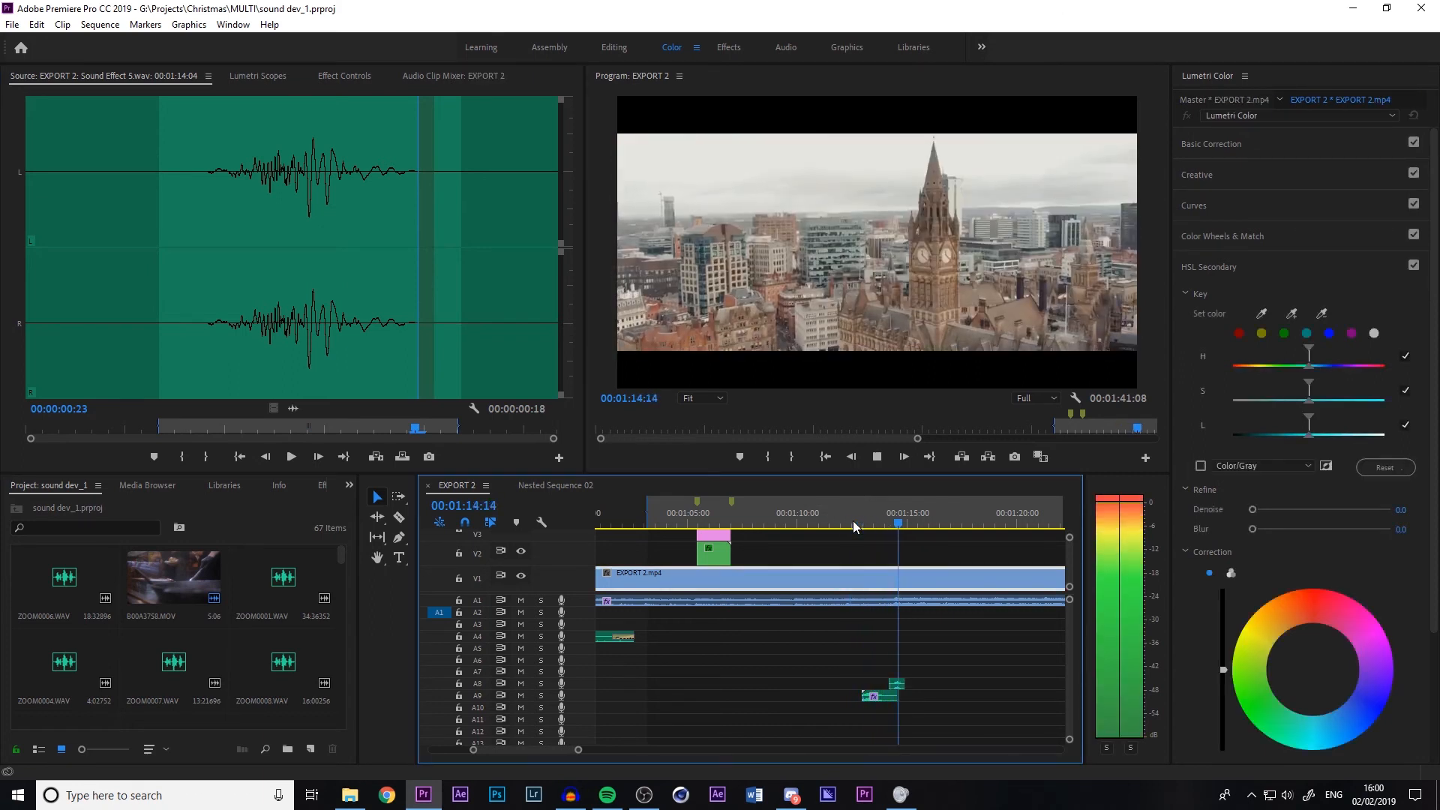
pyautogui.click(853, 521)
pyautogui.press('Left')
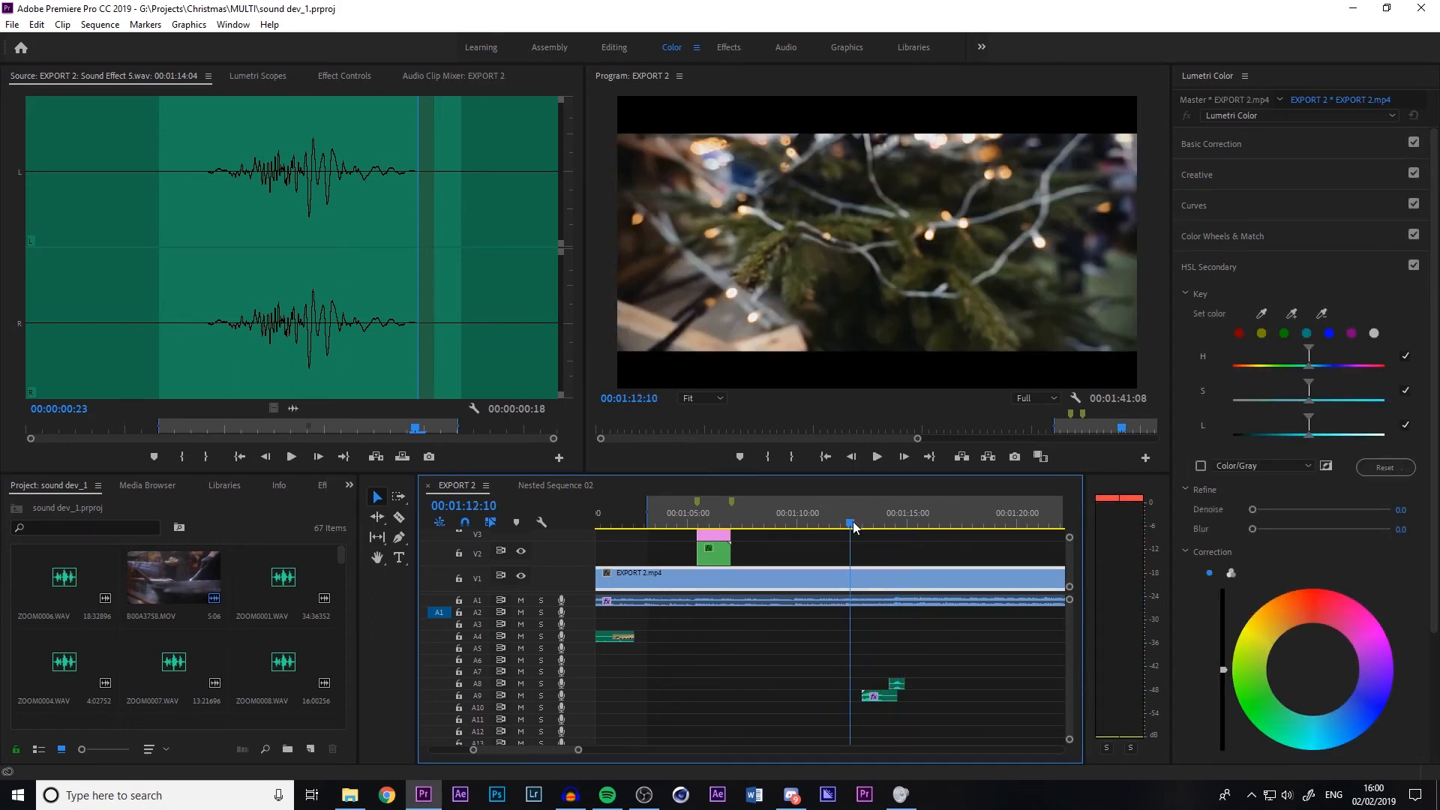
pyautogui.press('space')
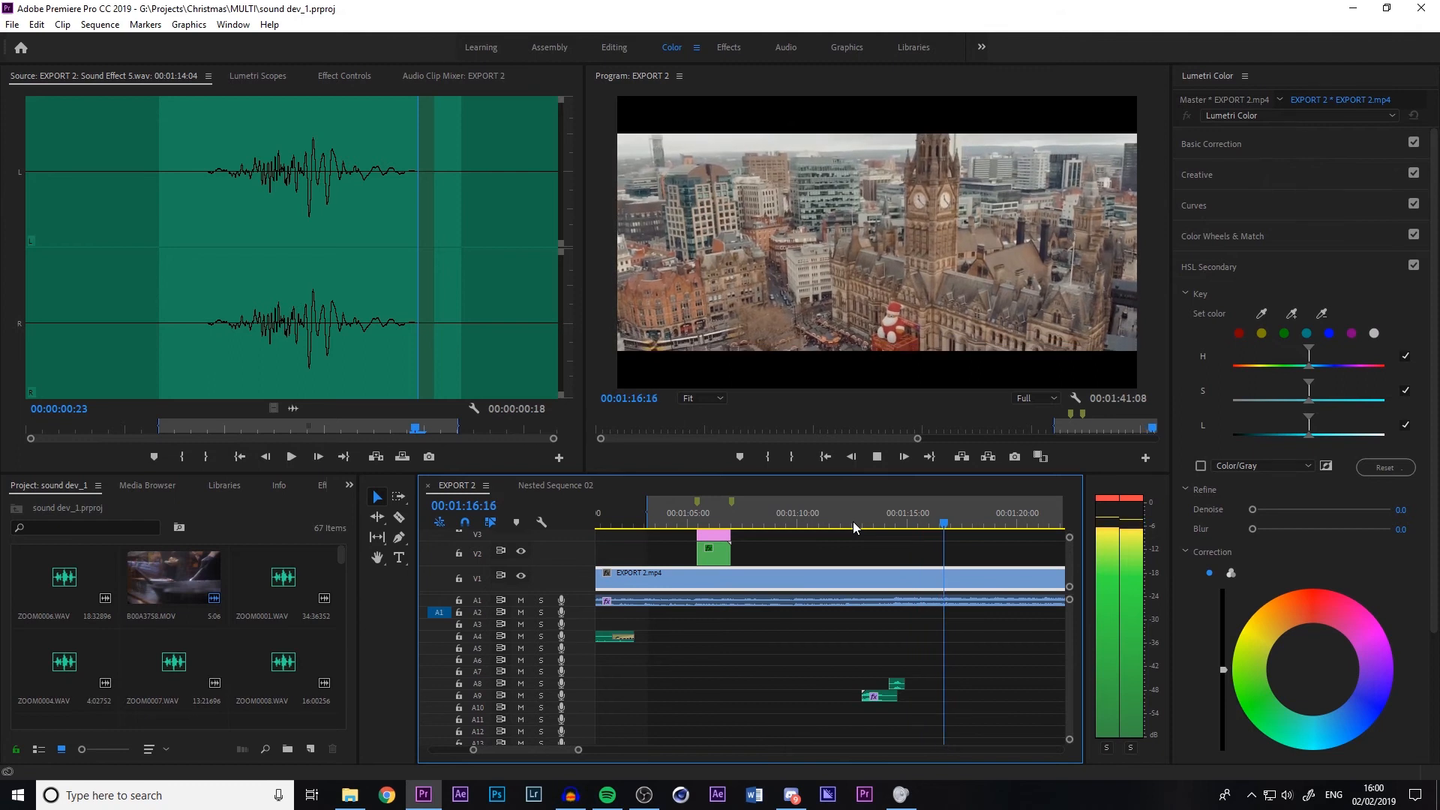
# Review the aerial market shot at about 00:01:20 and the blurred lights and wooden ornaments up to about 00:01:24
pyautogui.moveTo(580, 751); pyautogui.dragTo(619, 748)
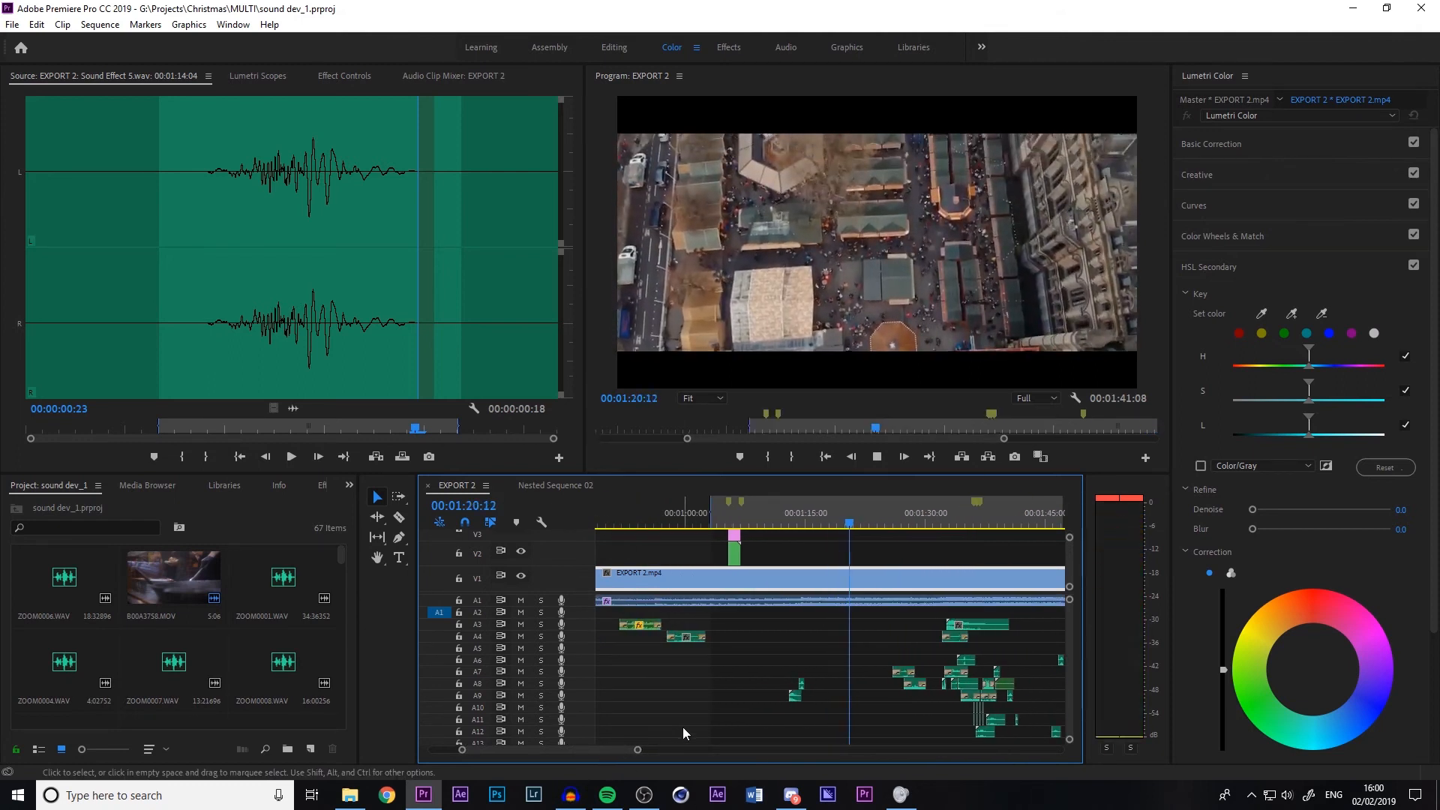
pyautogui.press('space')
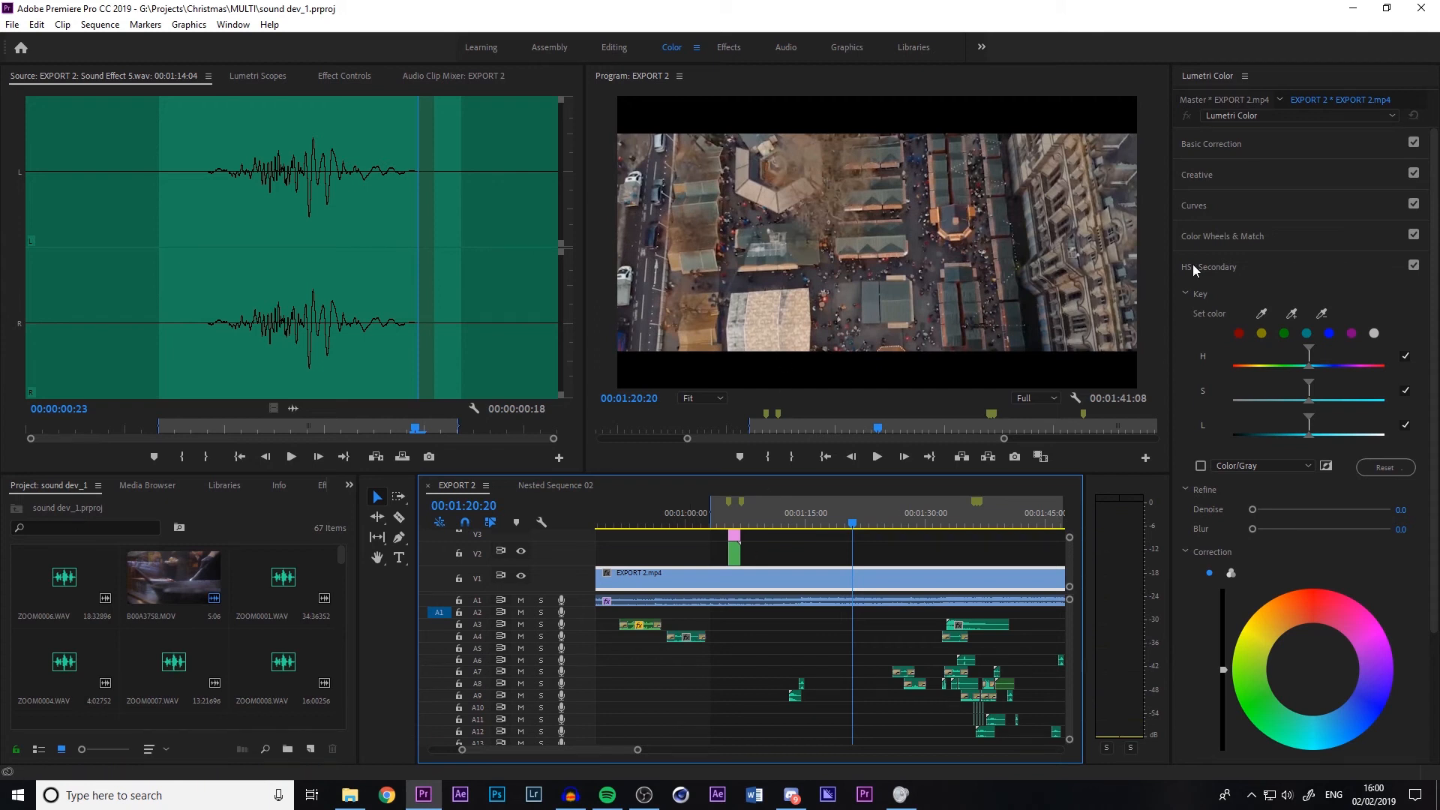
pyautogui.press('space')
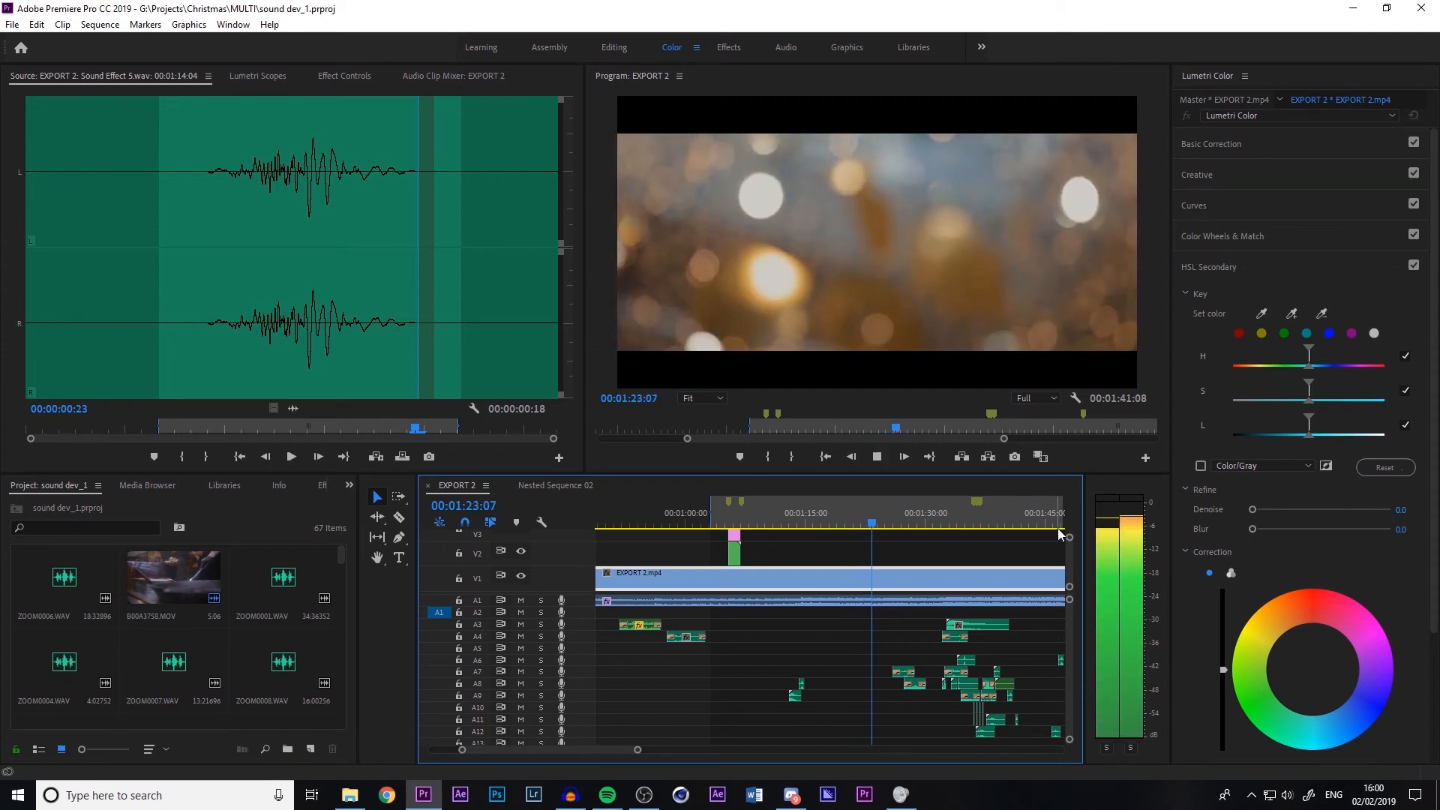
pyautogui.press('space')
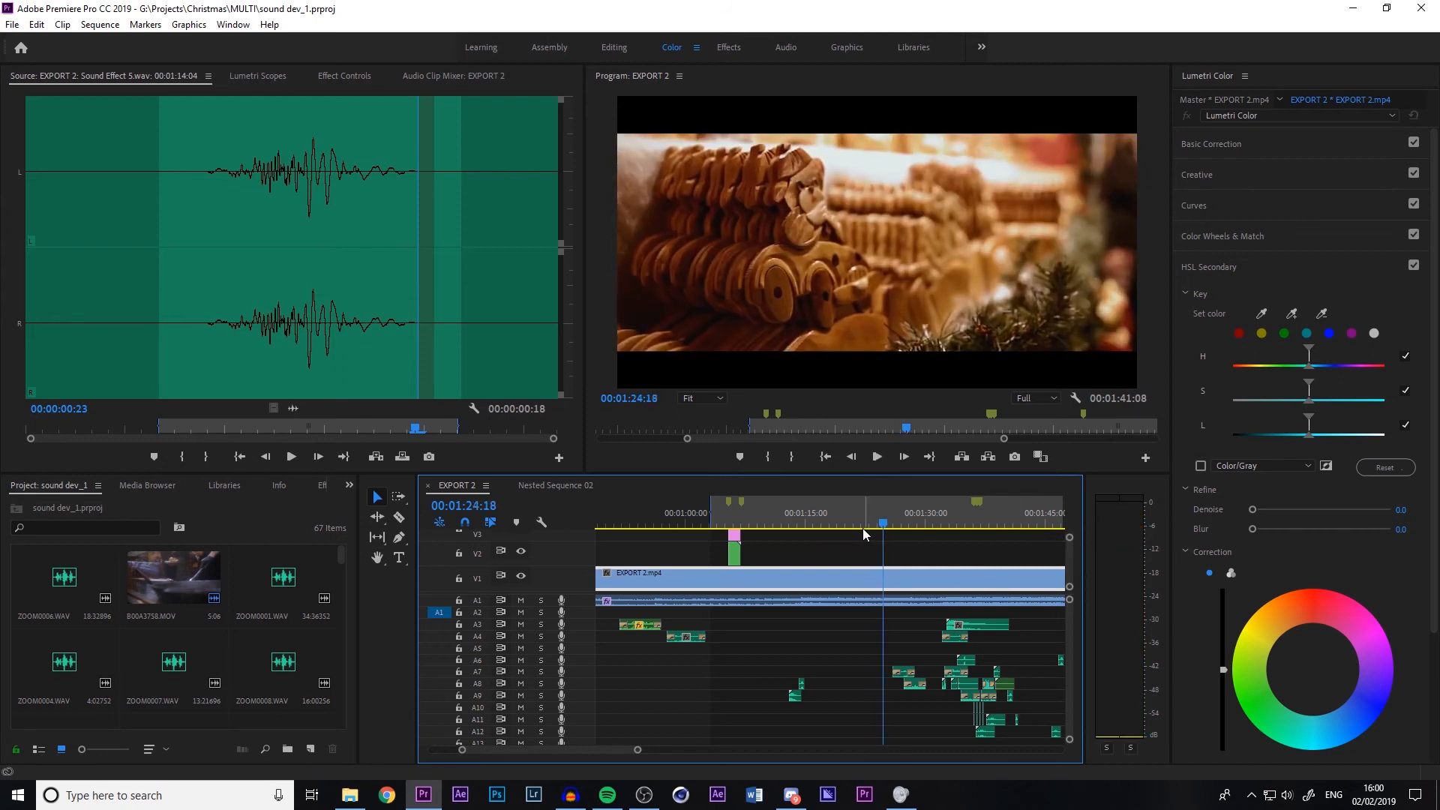
pyautogui.moveTo(884, 522); pyautogui.dragTo(877, 522)
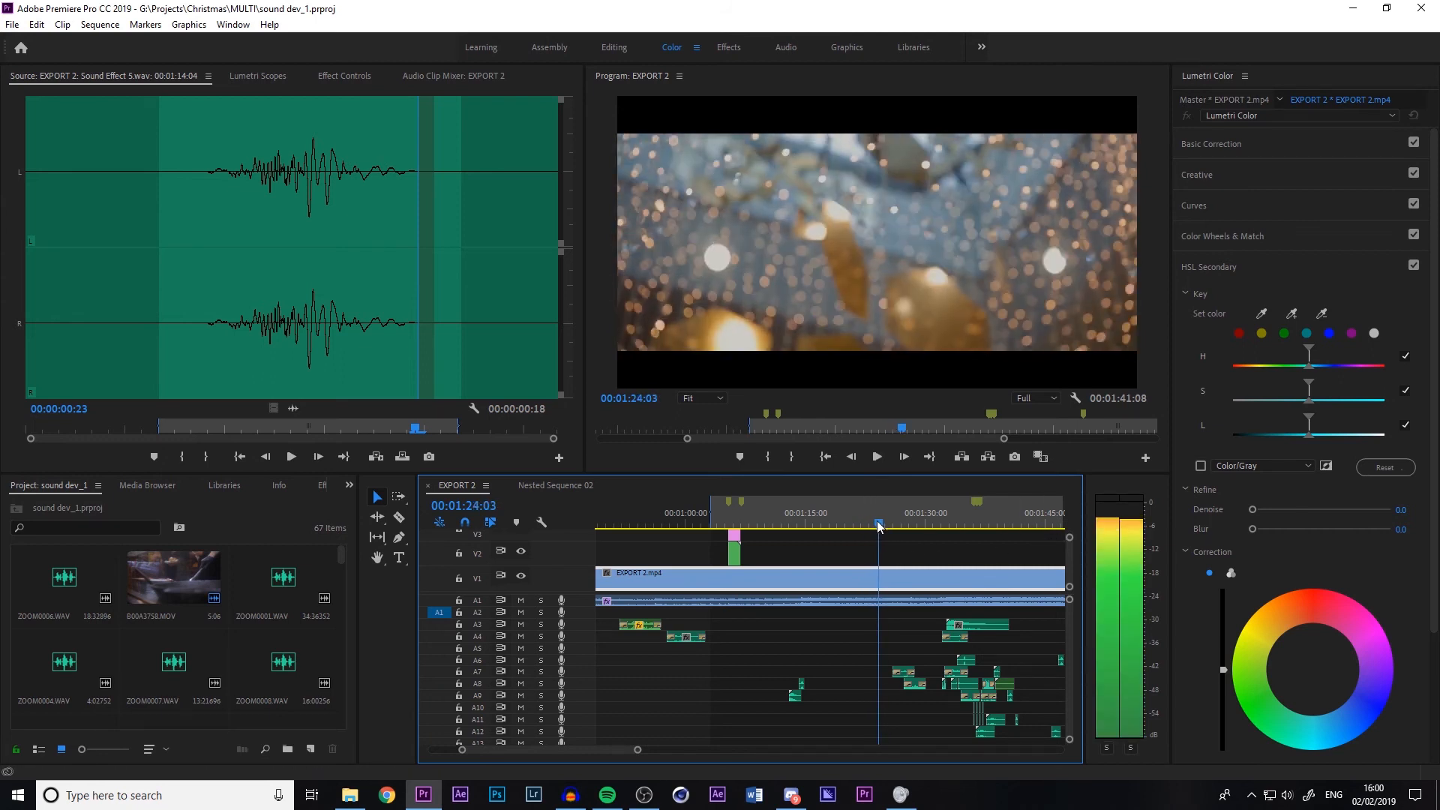
# Look briefly at Nested Sequence 02, return to EXPORT 2 and play the lights and sweets stall shots from about 00:01:24
pyautogui.click(548, 487)
pyautogui.click(492, 486)
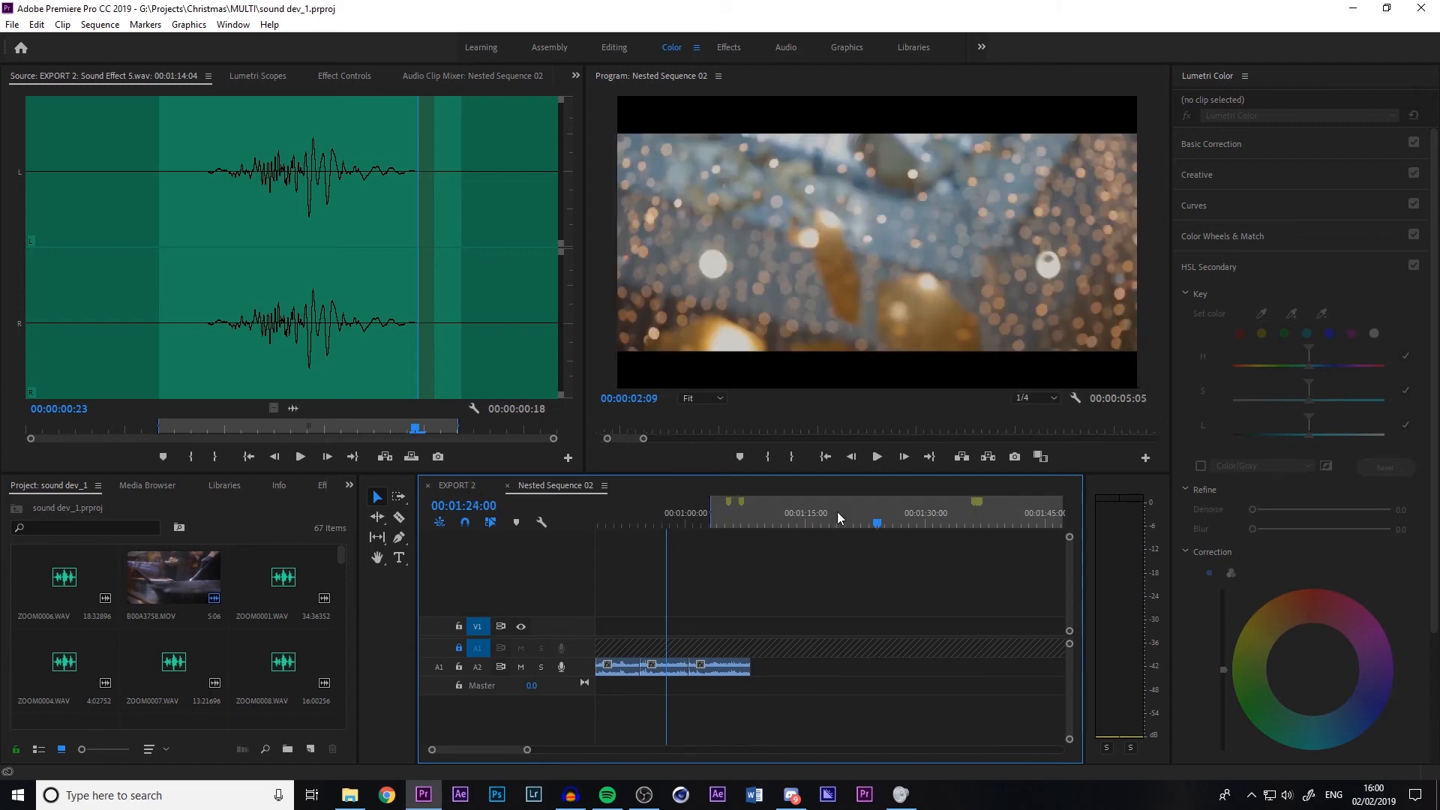
pyautogui.moveTo(812, 523); pyautogui.dragTo(884, 531)
pyautogui.press('space')
pyautogui.press('space')
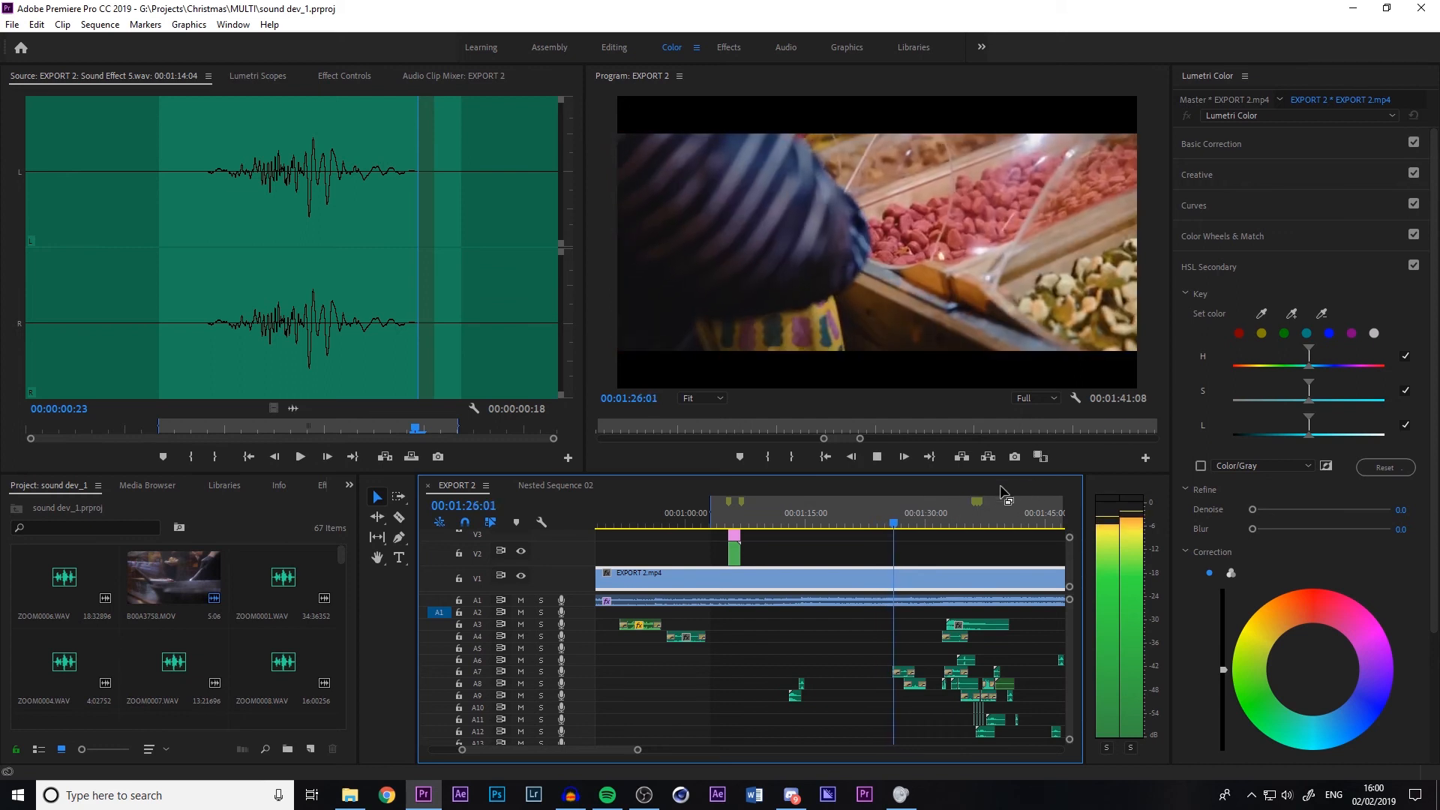
# Replay the change from the sweets stall to the food counter at about 00:01:27 and continue to 00:01:29:21
pyautogui.press('space')
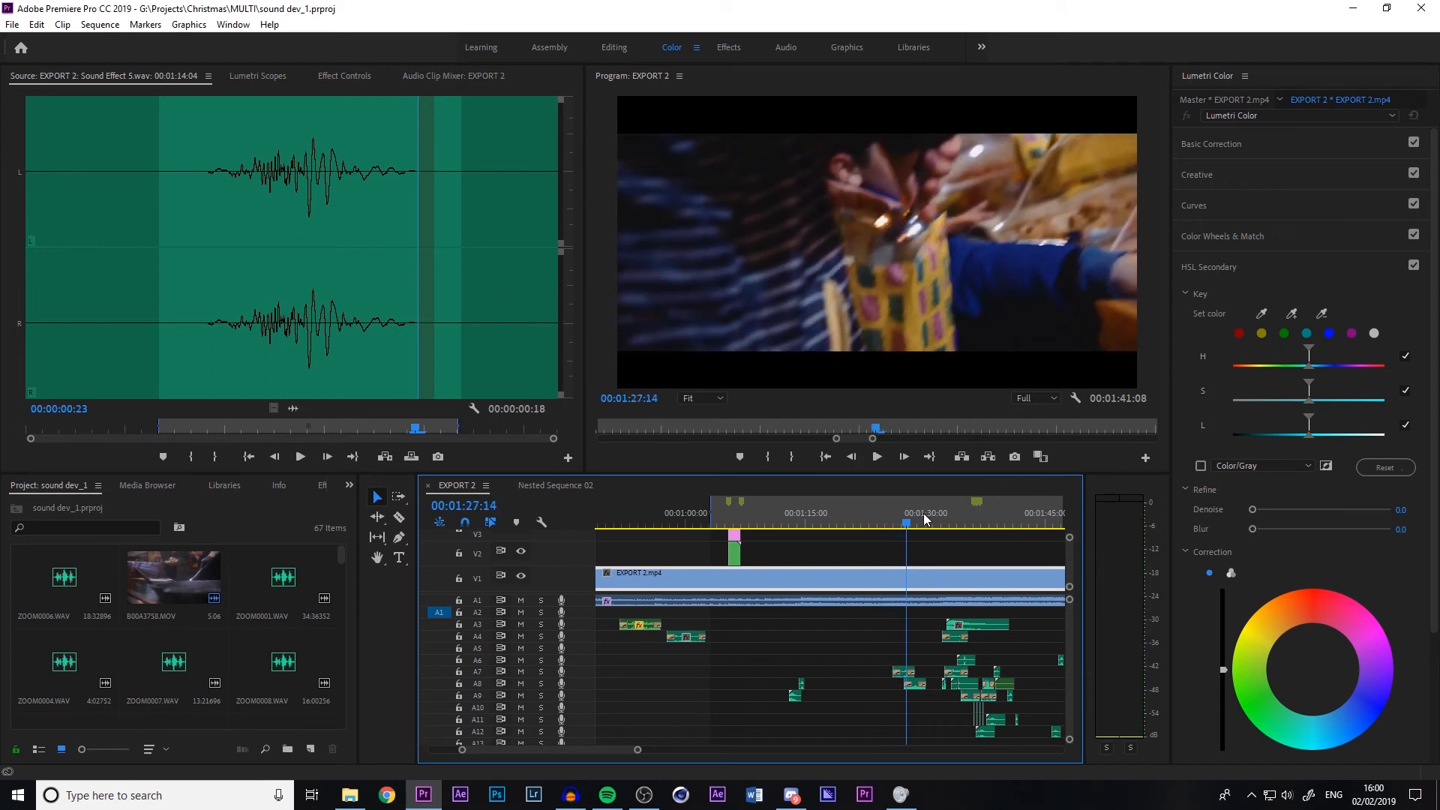
pyautogui.moveTo(637, 750); pyautogui.dragTo(595, 728)
pyautogui.press('space')
pyautogui.press('space')
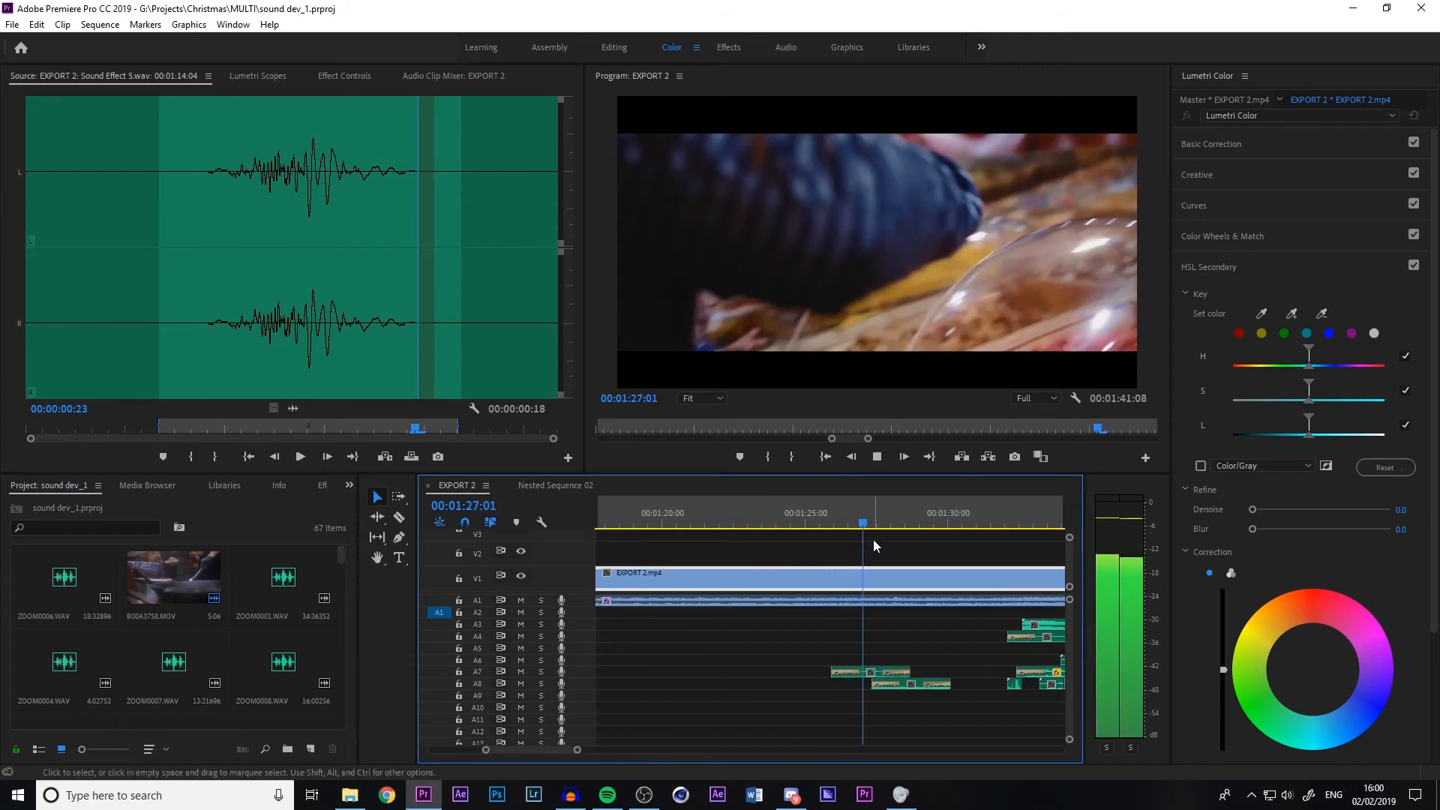
pyautogui.click(843, 524)
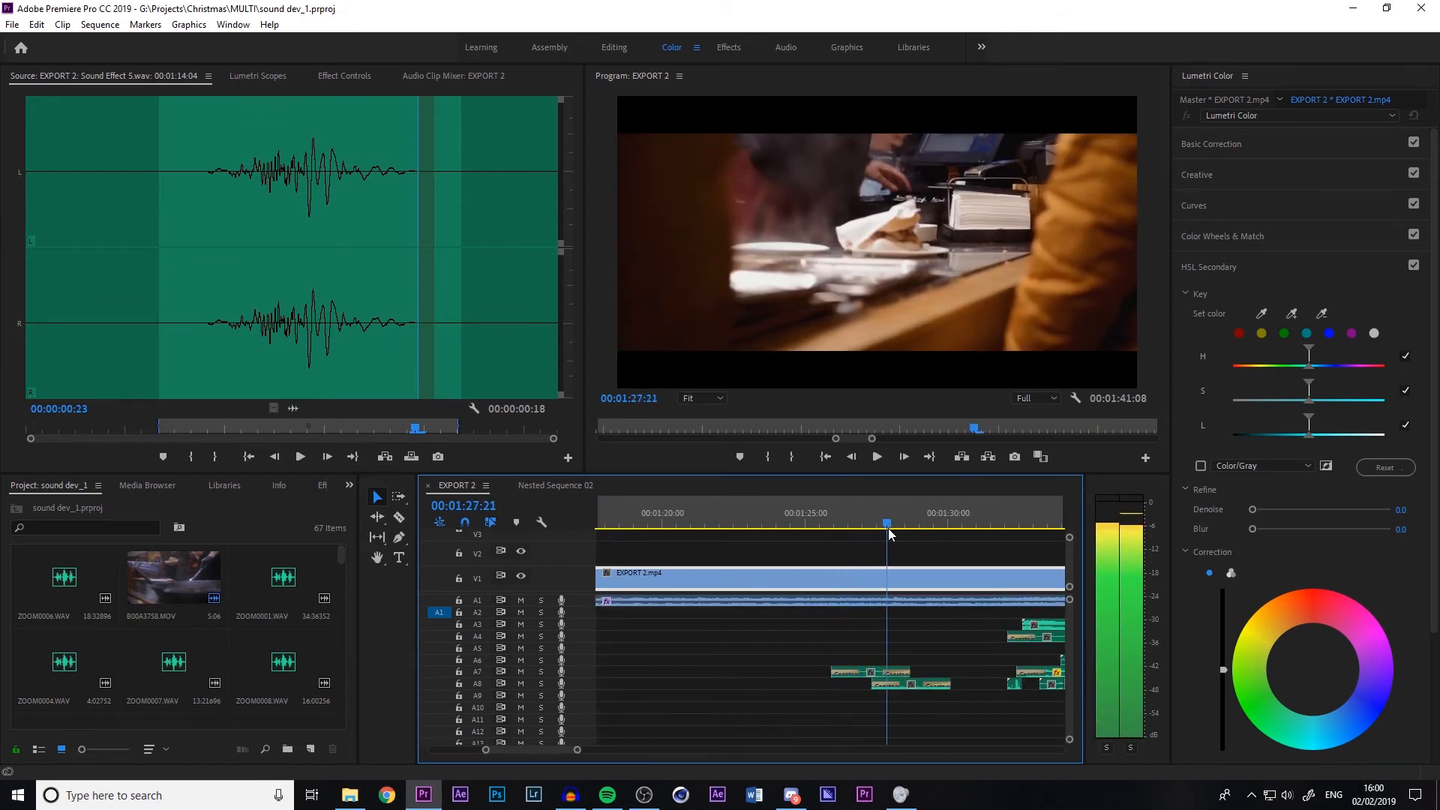
pyautogui.moveTo(888, 528)
pyautogui.mouseDown()
pyautogui.moveTo(866, 525)
pyautogui.moveTo(888, 524)
pyautogui.mouseUp()
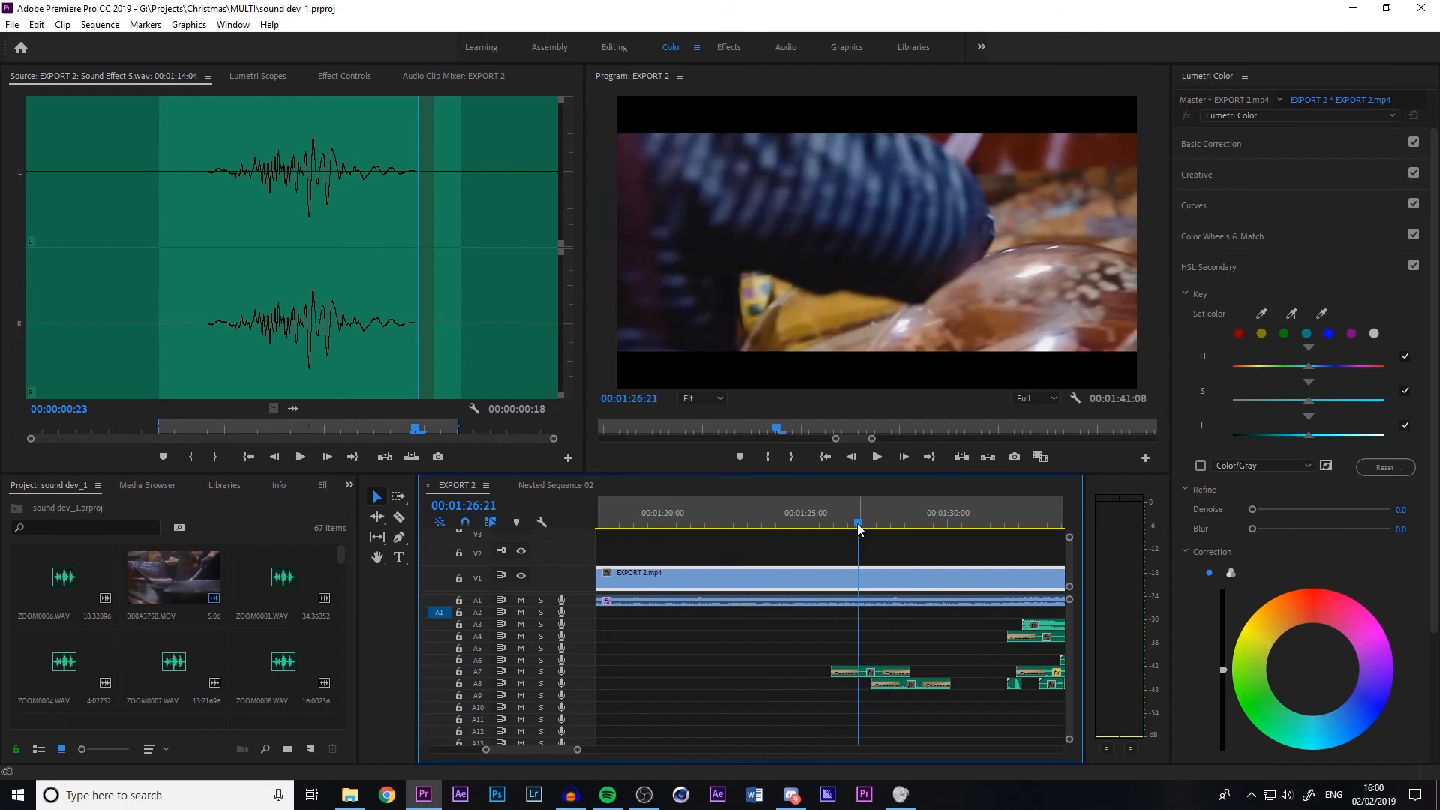
pyautogui.press('space')
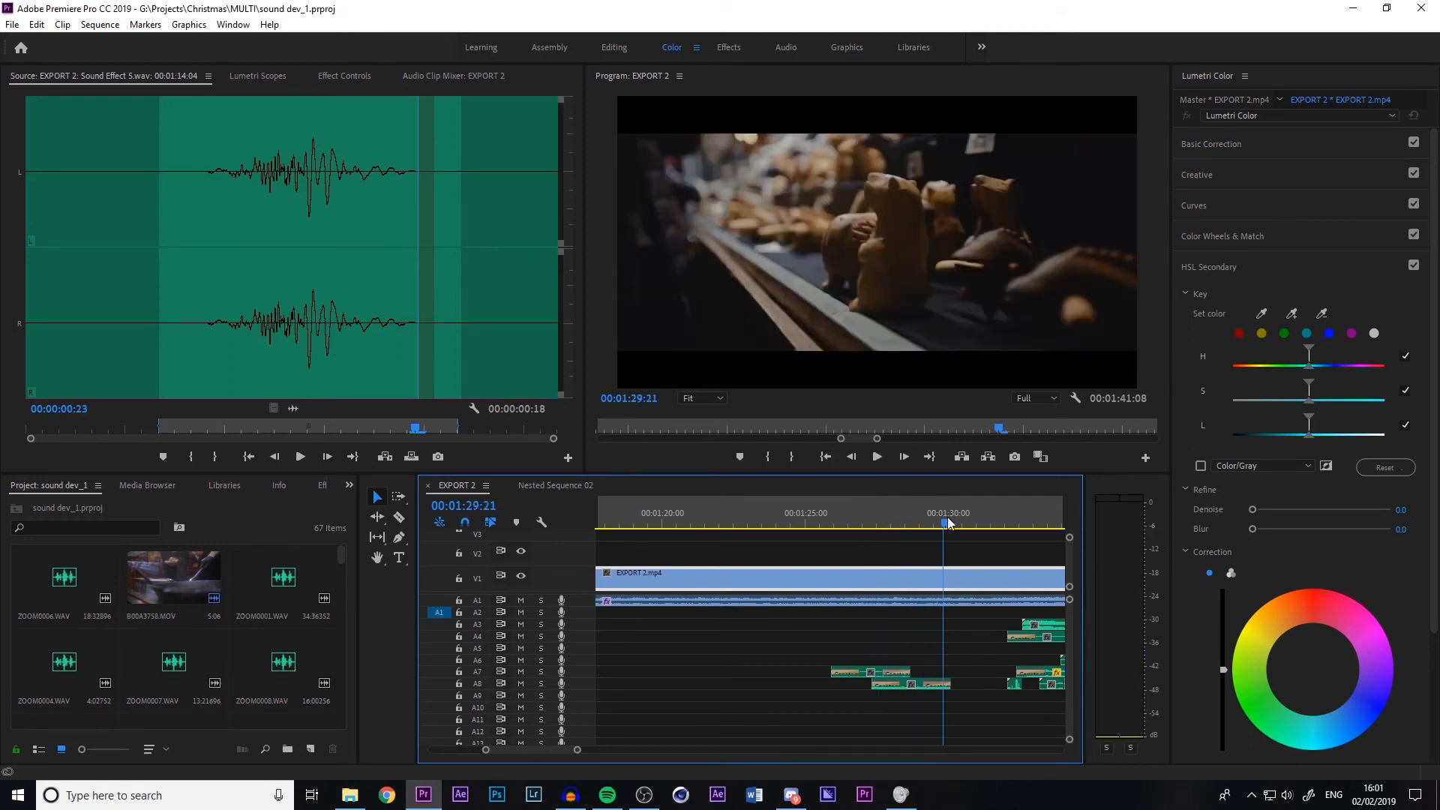
# Play the sequence from 00:01:29:21 into the handheld camera shot, checking it closely at about 00:01:32
pyautogui.press('space')
pyautogui.moveTo(975, 525); pyautogui.dragTo(998, 529)
pyautogui.scroll(-5, 551, 751)
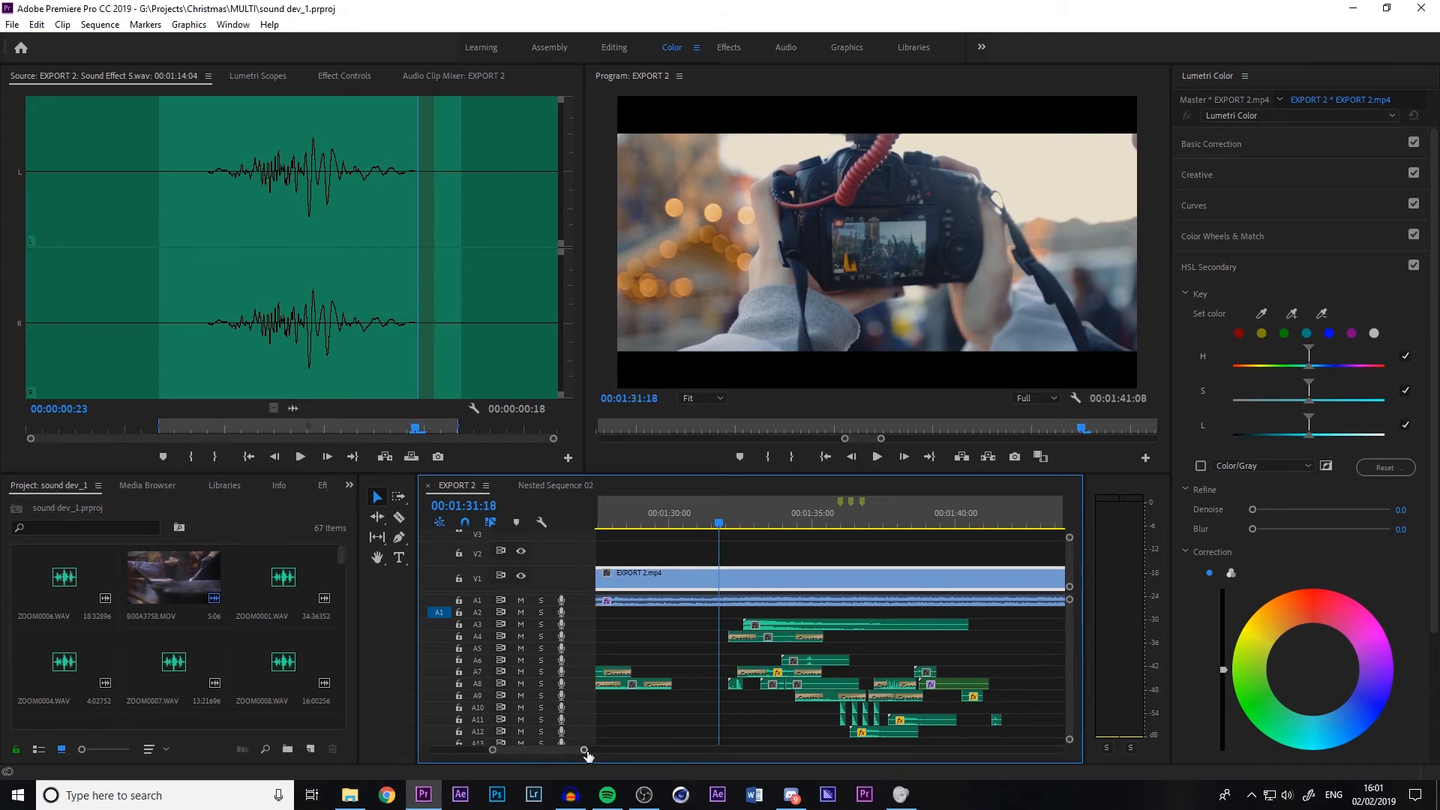
pyautogui.moveTo(584, 751); pyautogui.dragTo(560, 751)
pyautogui.press('space')
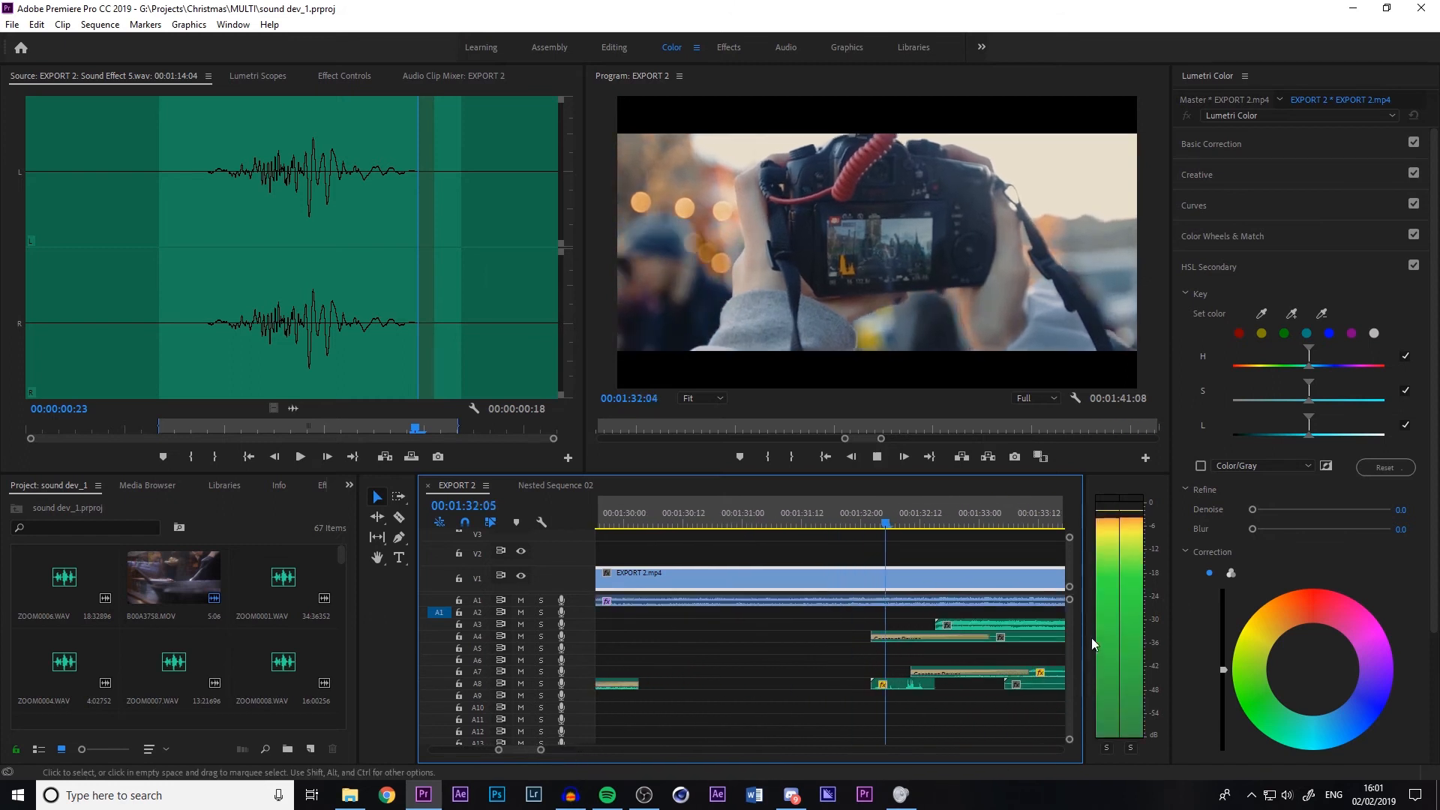
pyautogui.press('space')
# Step frame by frame through the blurred transition from the camera shot to the clock tower at about 00:01:32:12
pyautogui.click(880, 524)
pyautogui.moveTo(880, 524); pyautogui.dragTo(925, 534)
pyautogui.press('Right')
pyautogui.press('Right')
pyautogui.press('Right')
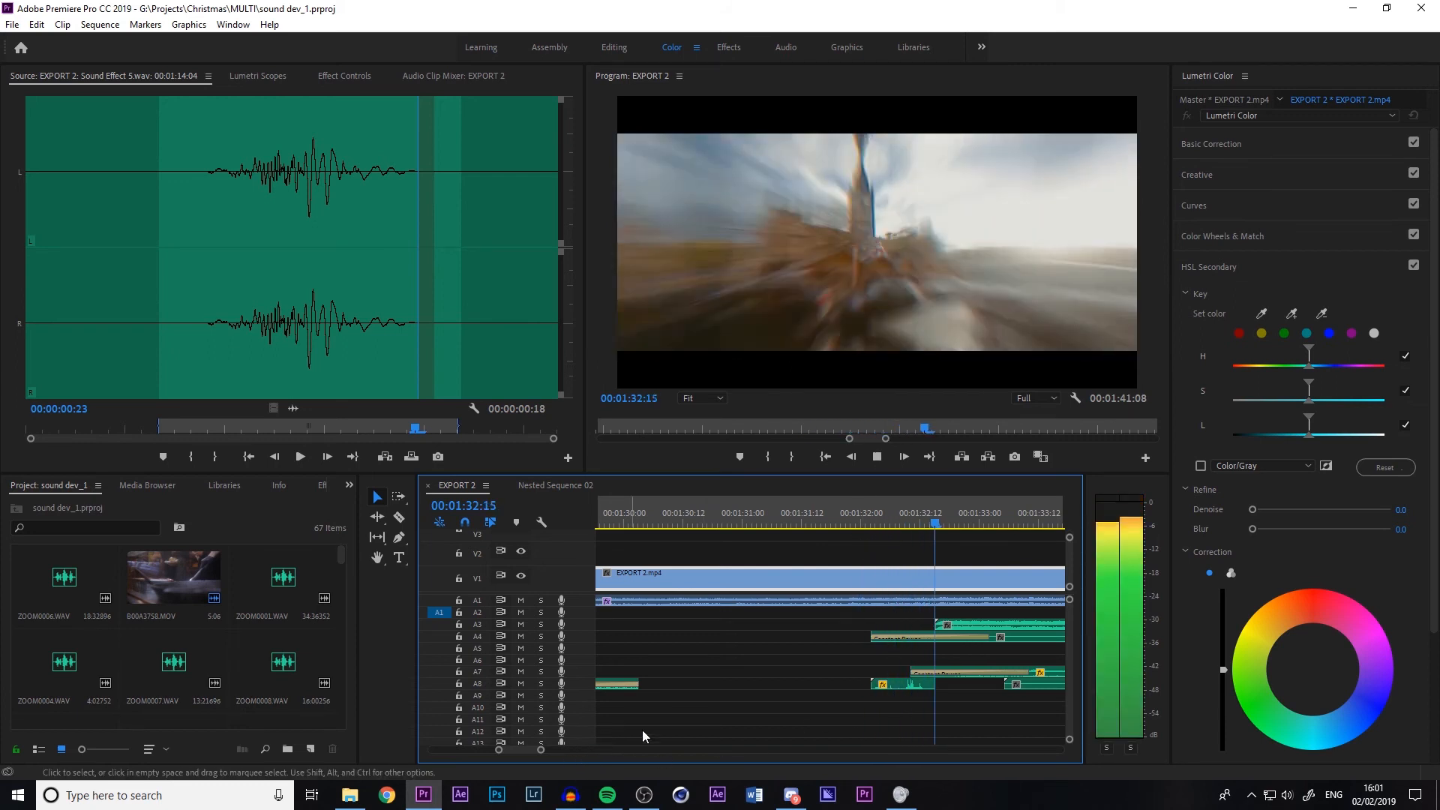
# Enlarge the audio tracks and replay the camera-to-clock-tower transition with the faded sound on A4, up to 00:01:33:03
pyautogui.click(916, 639)
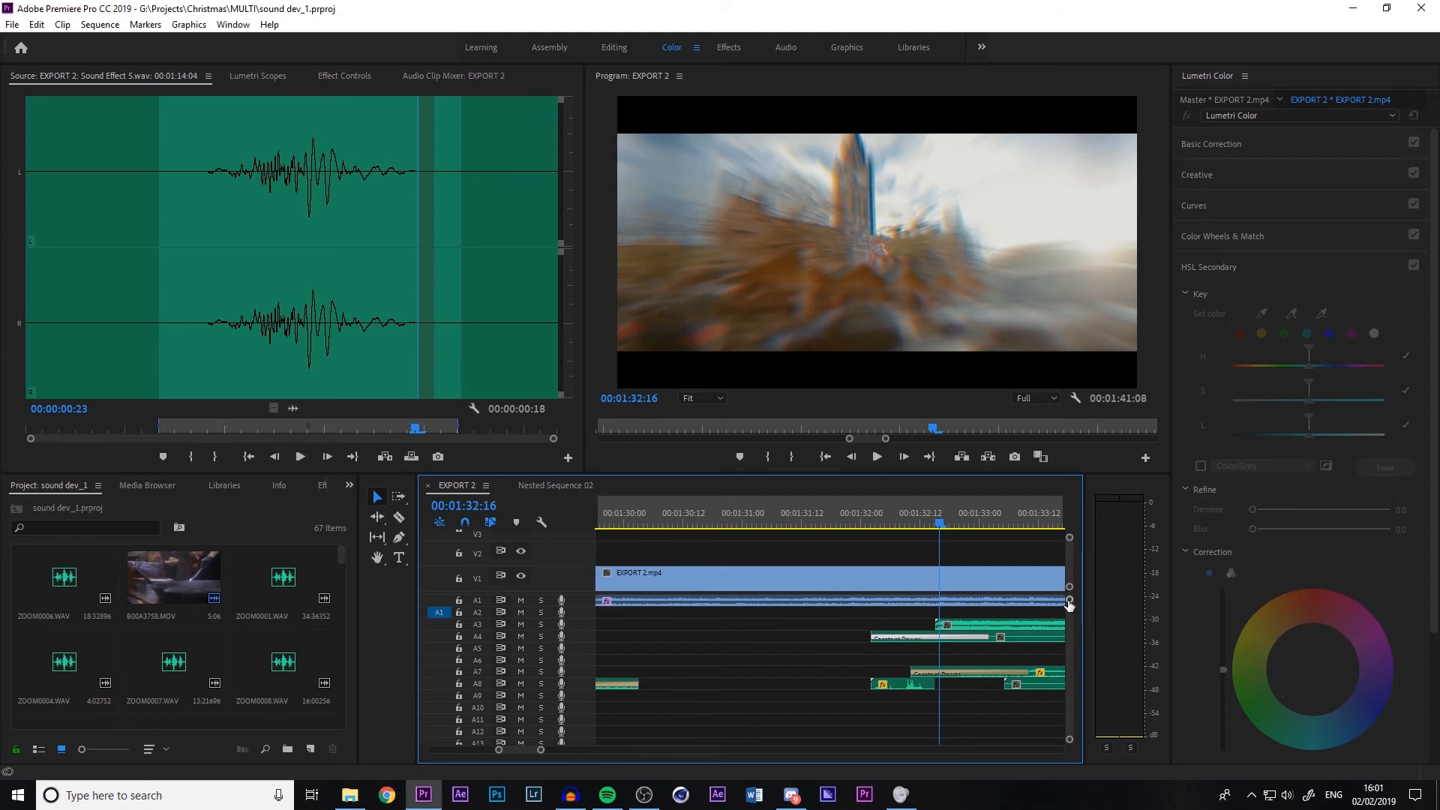
pyautogui.moveTo(1070, 600); pyautogui.dragTo(1064, 598)
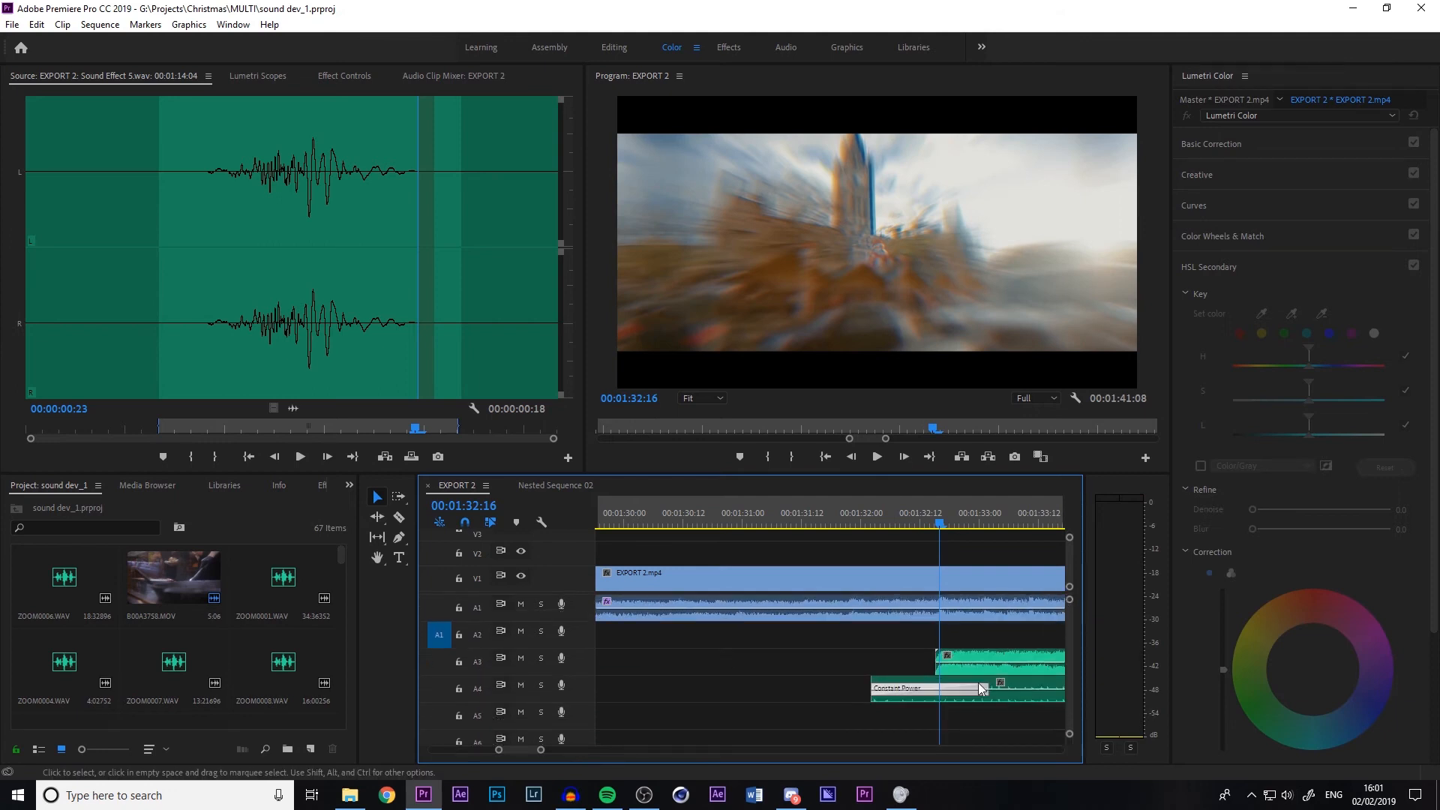
pyautogui.click(920, 556)
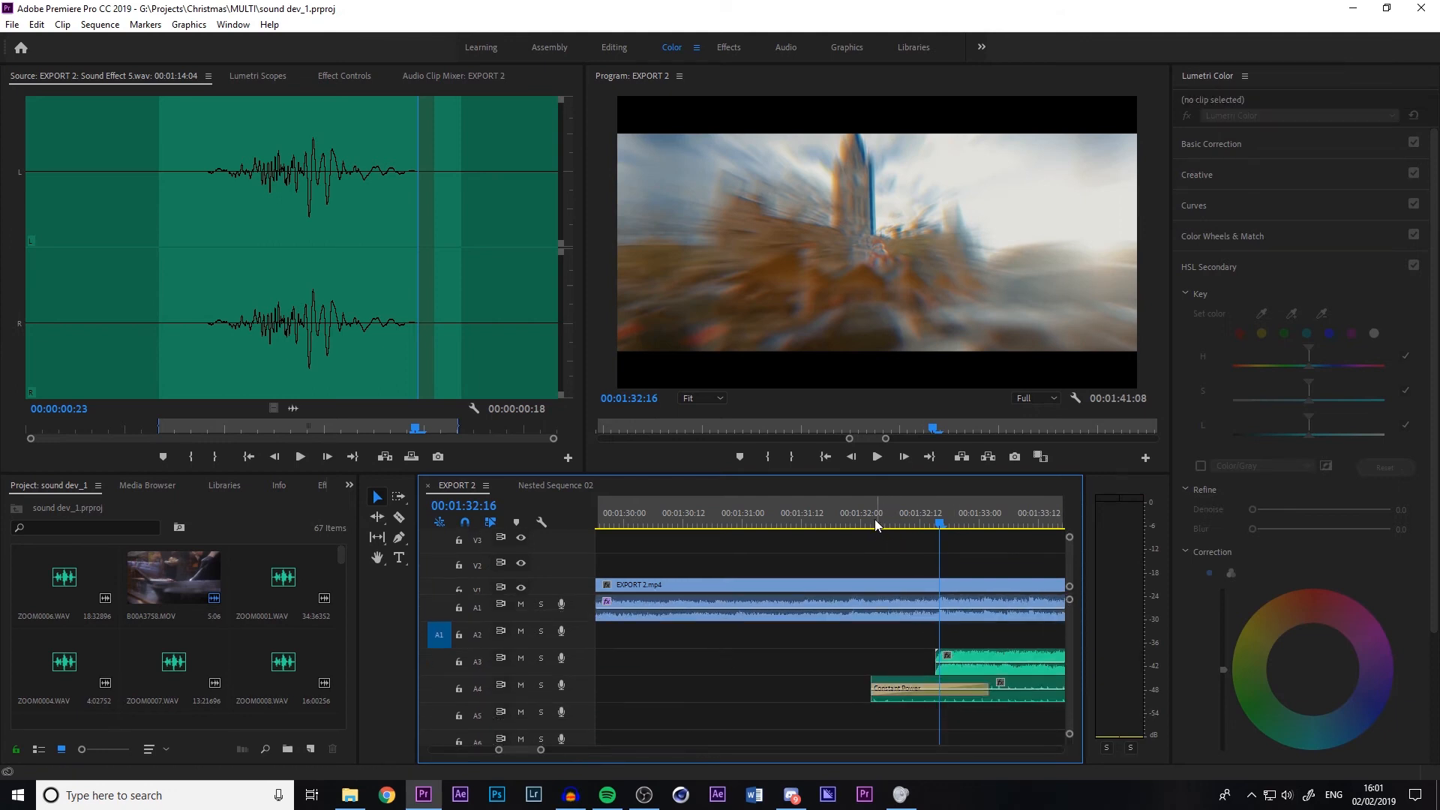
pyautogui.click(870, 527)
pyautogui.press('space')
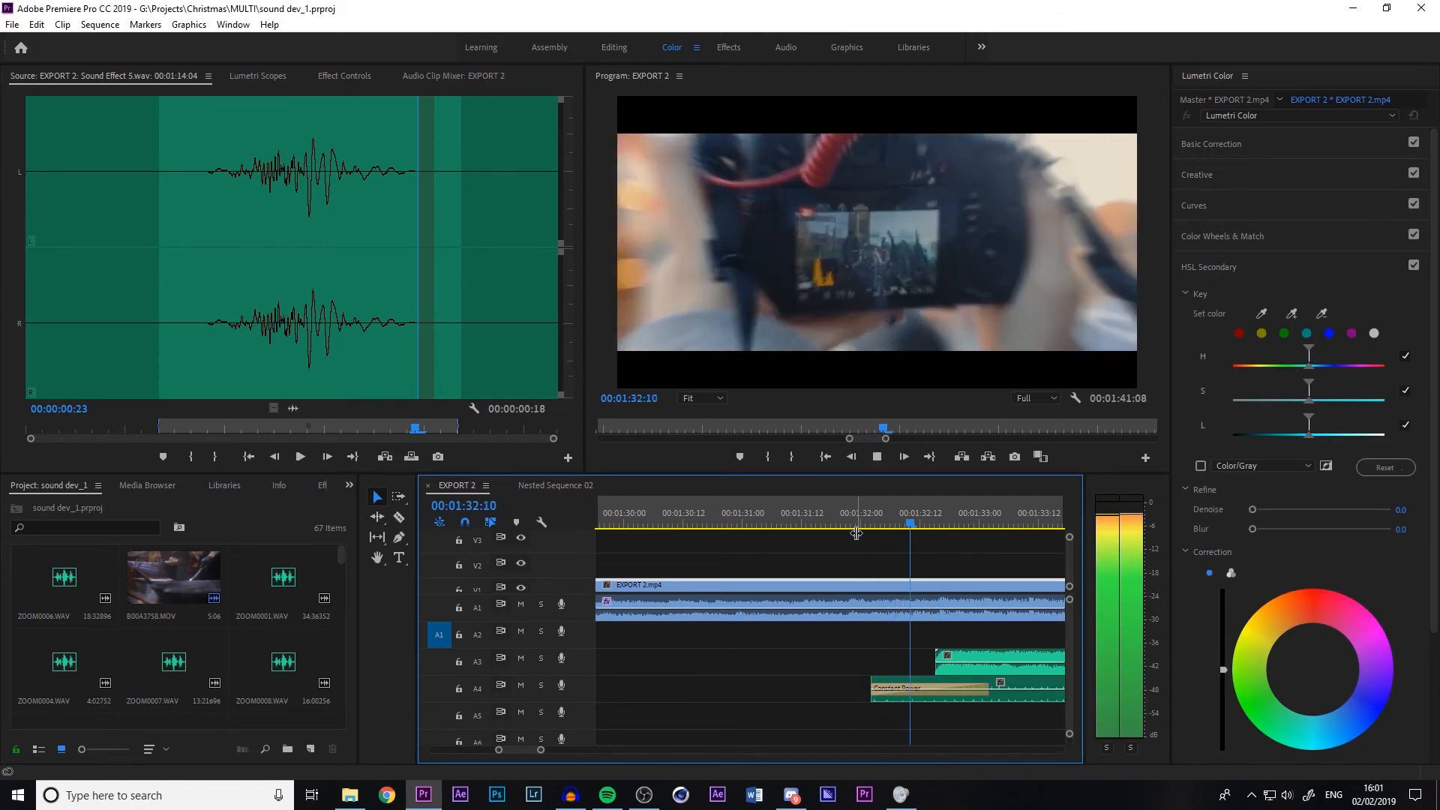
pyautogui.press('space')
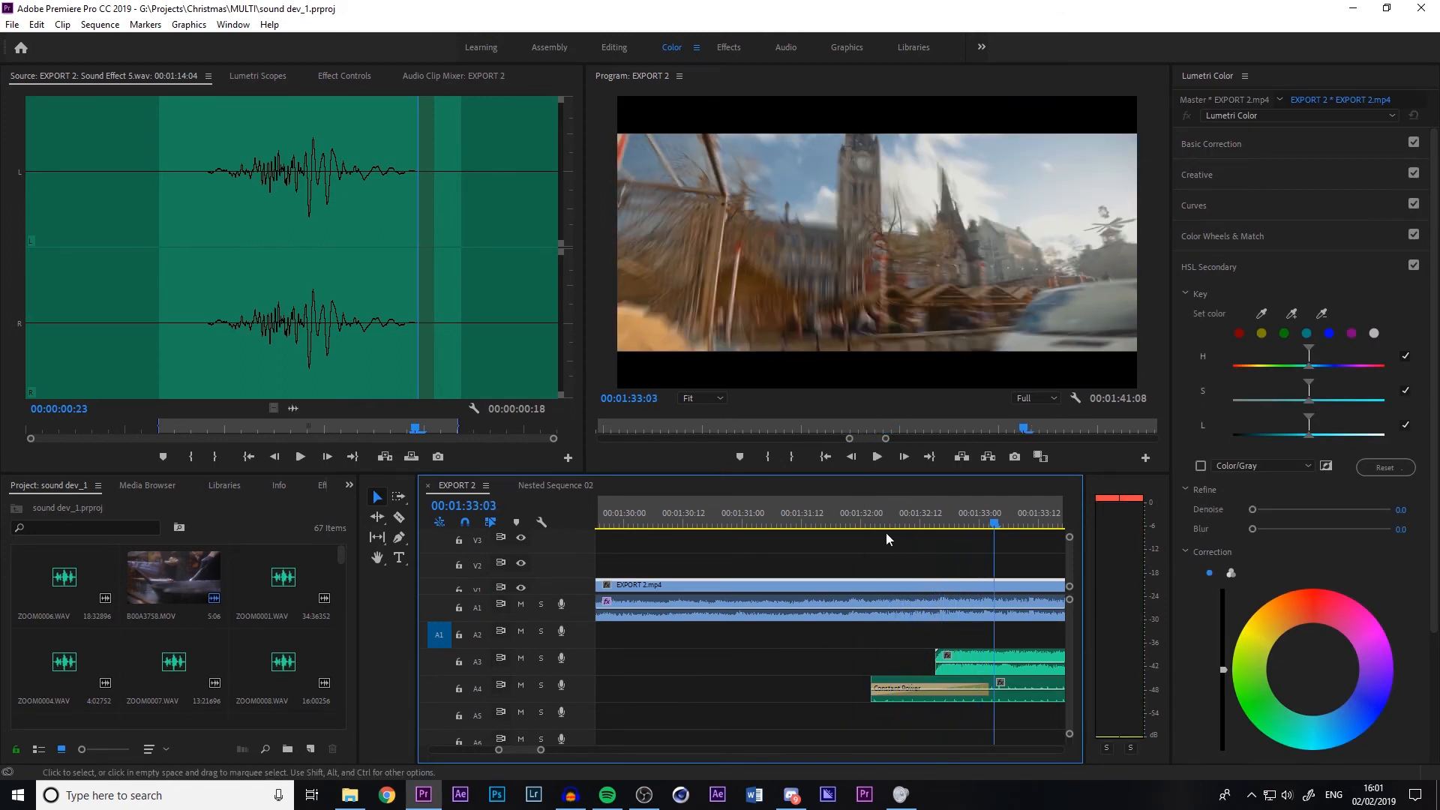
# Replay the camera-to-clock-tower transition from about 00:01:32 and continue to 00:01:33:17
pyautogui.click(866, 525)
pyautogui.press('space')
pyautogui.press('space')
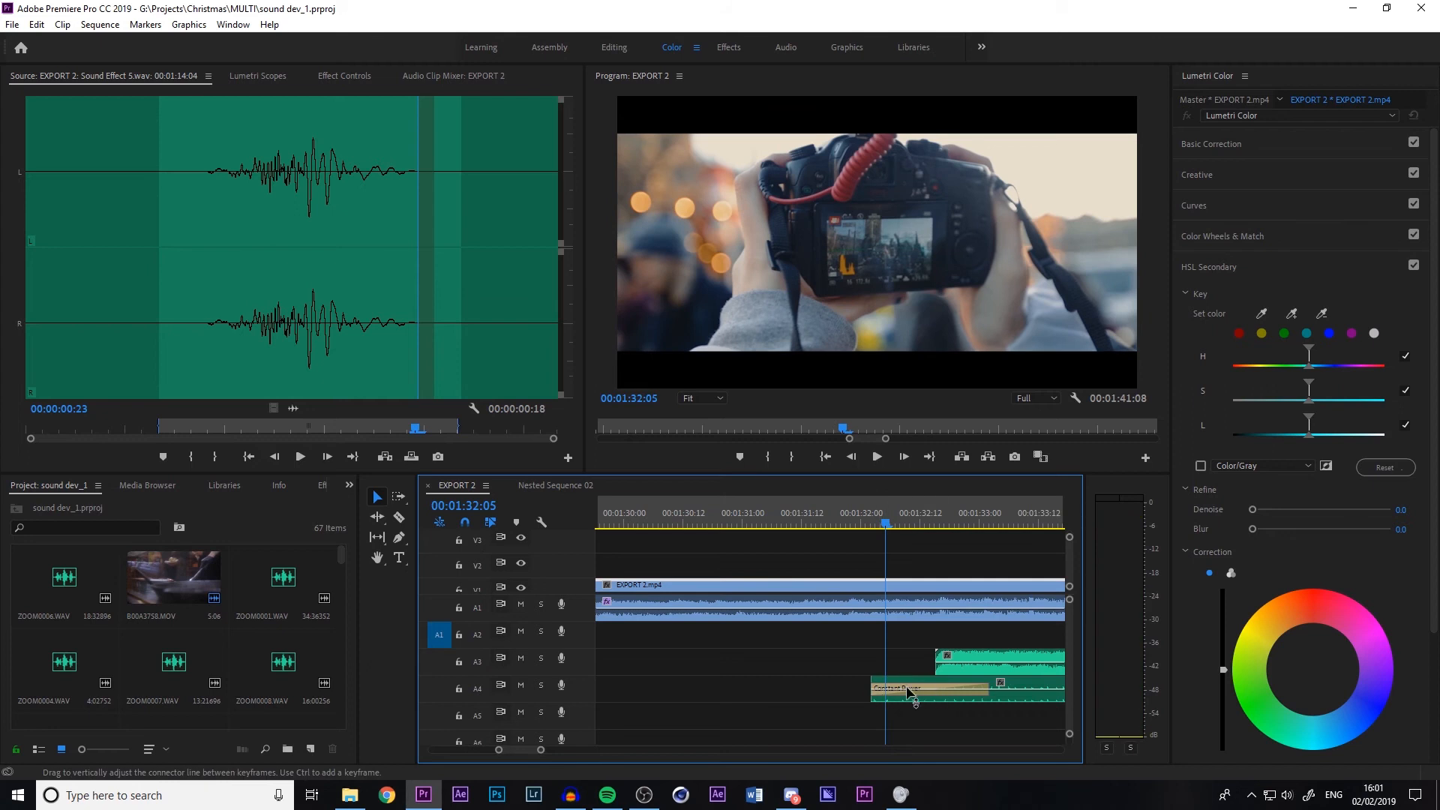
pyautogui.press('space')
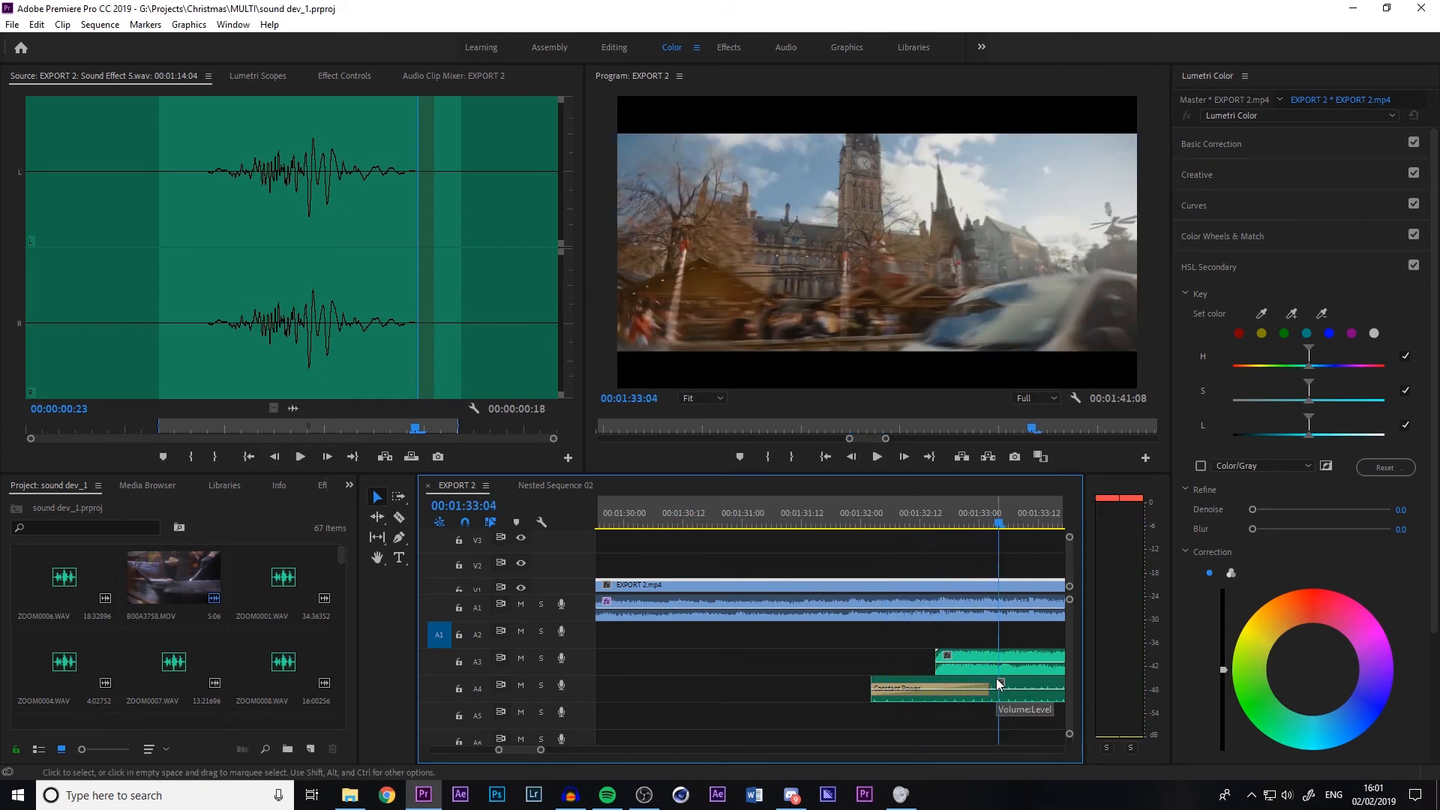
pyautogui.press('space')
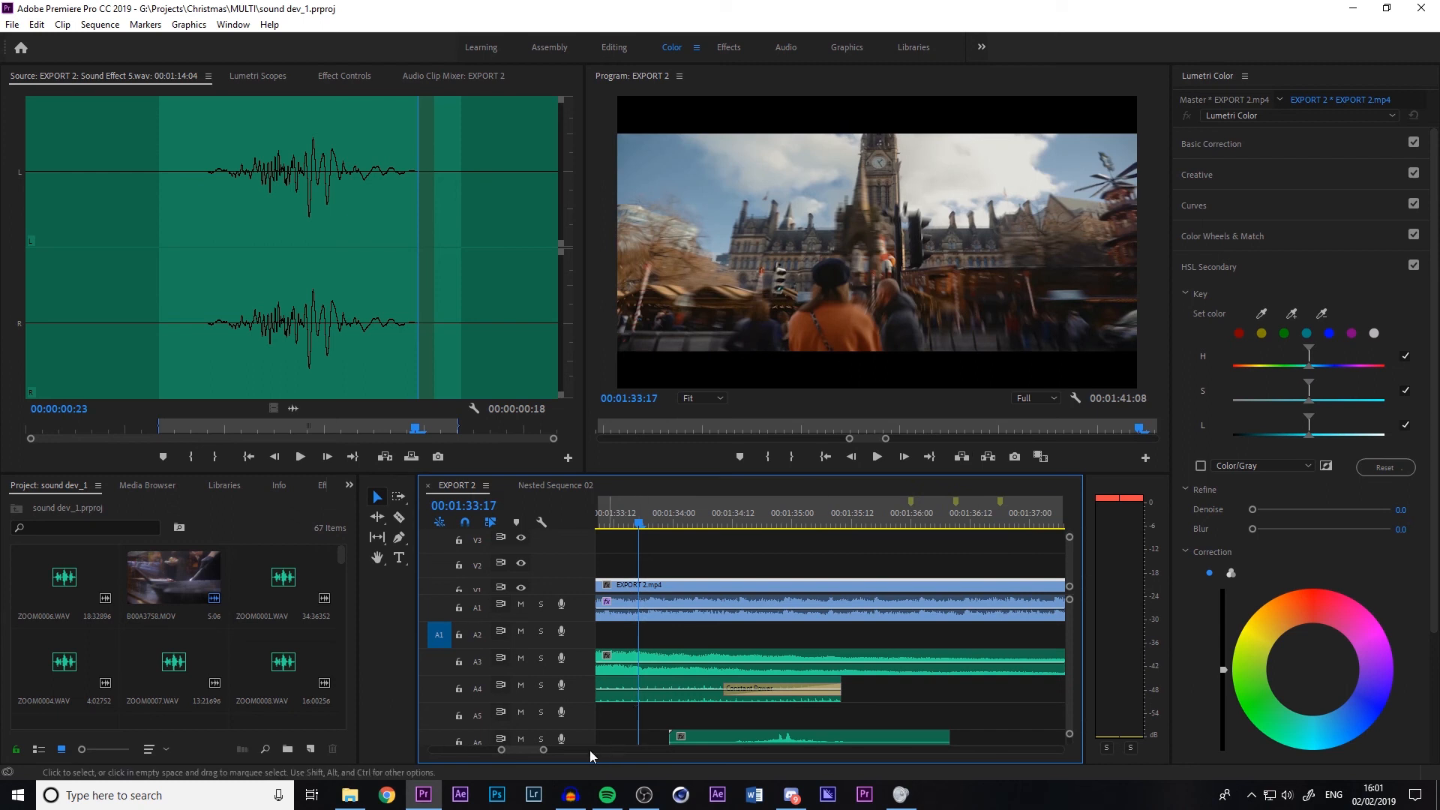
# Play the clock tower traffic time-lapse from about 00:01:33 to the food shot at 00:01:35:02
pyautogui.press('-')
pyautogui.press('space')
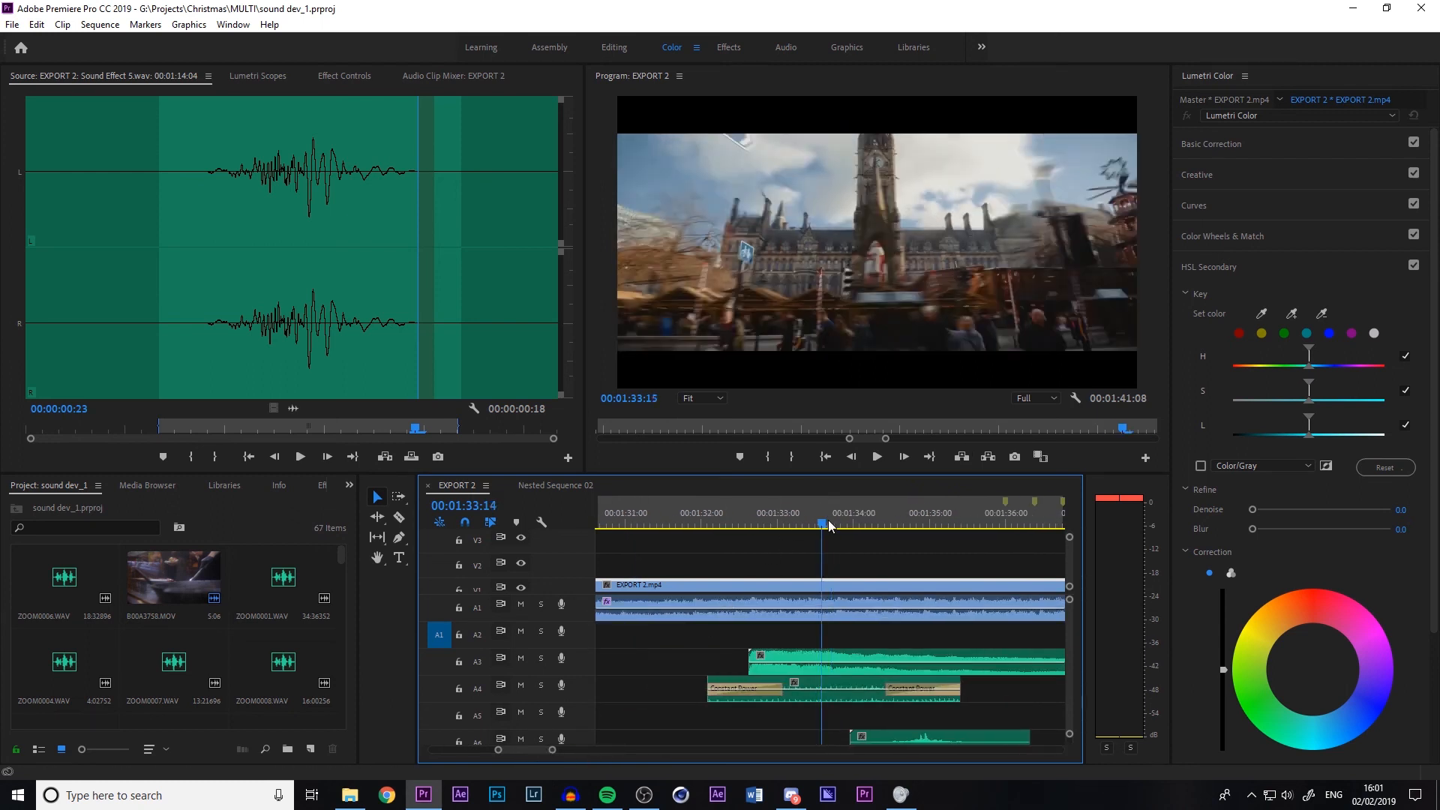
pyautogui.click(775, 528)
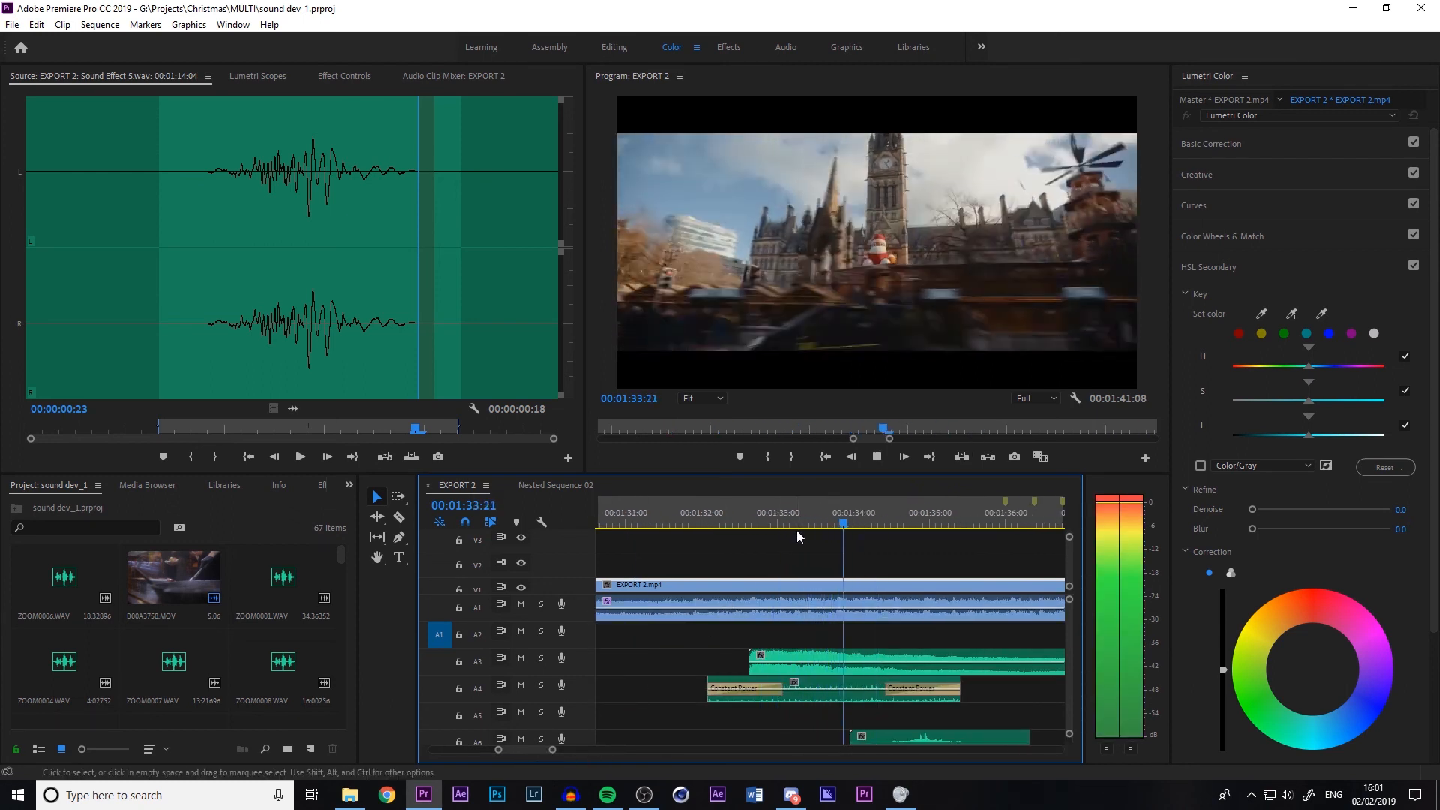
pyautogui.press('space')
pyautogui.press('space')
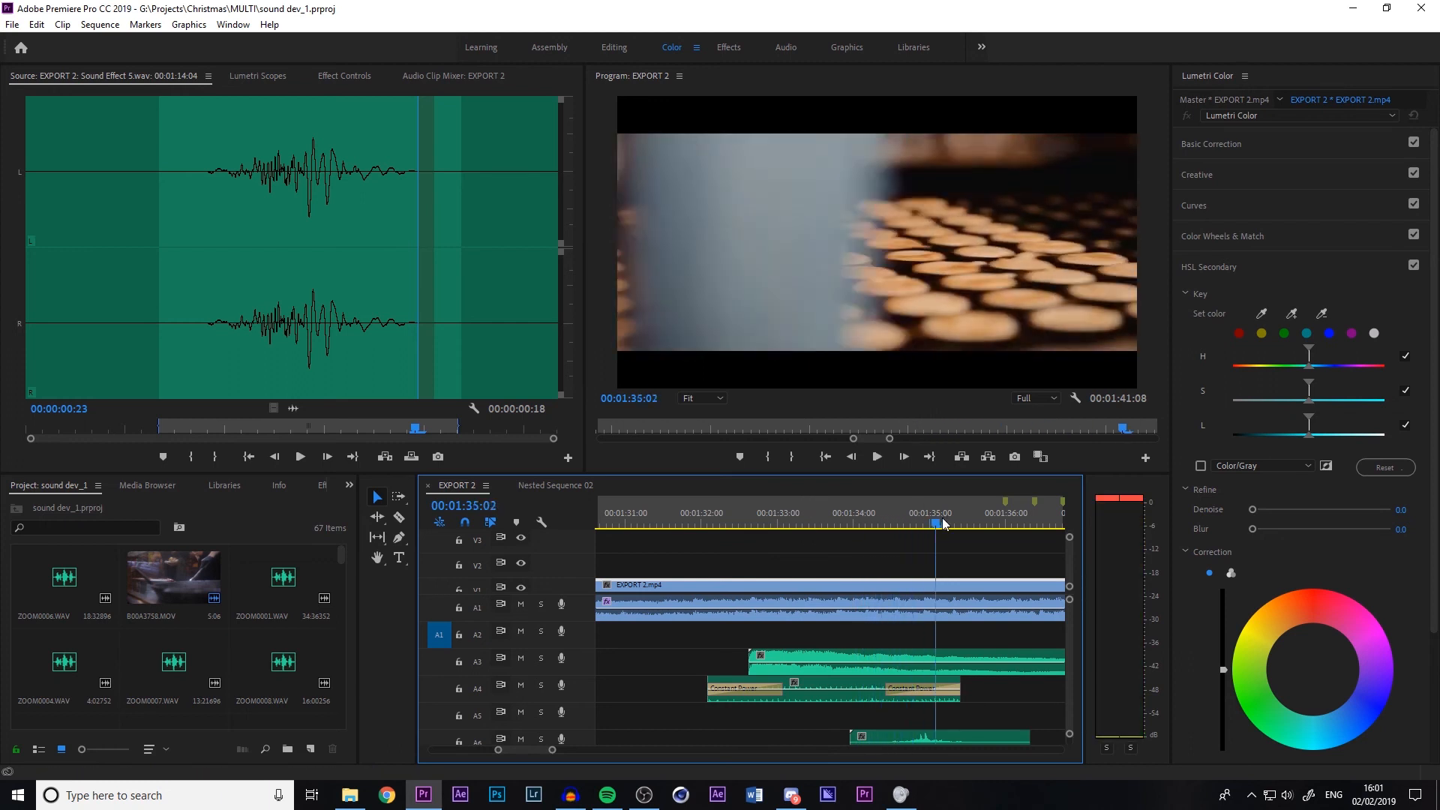
# Replay the start of the traffic time-lapse from about 00:01:32:12 to 00:01:33:14 and go back to its start
pyautogui.click(736, 522)
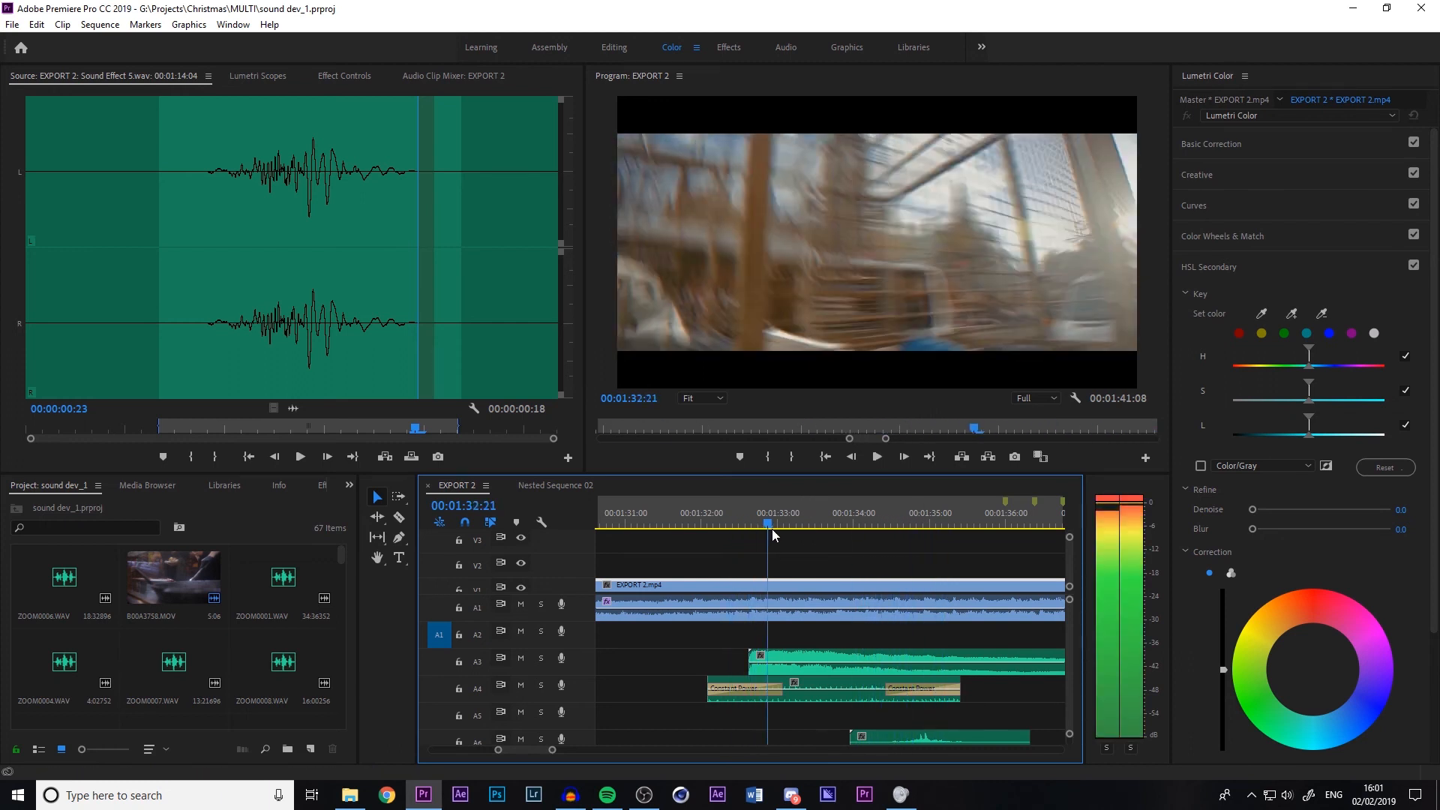
pyautogui.moveTo(902, 559); pyautogui.dragTo(757, 548)
pyautogui.press('space')
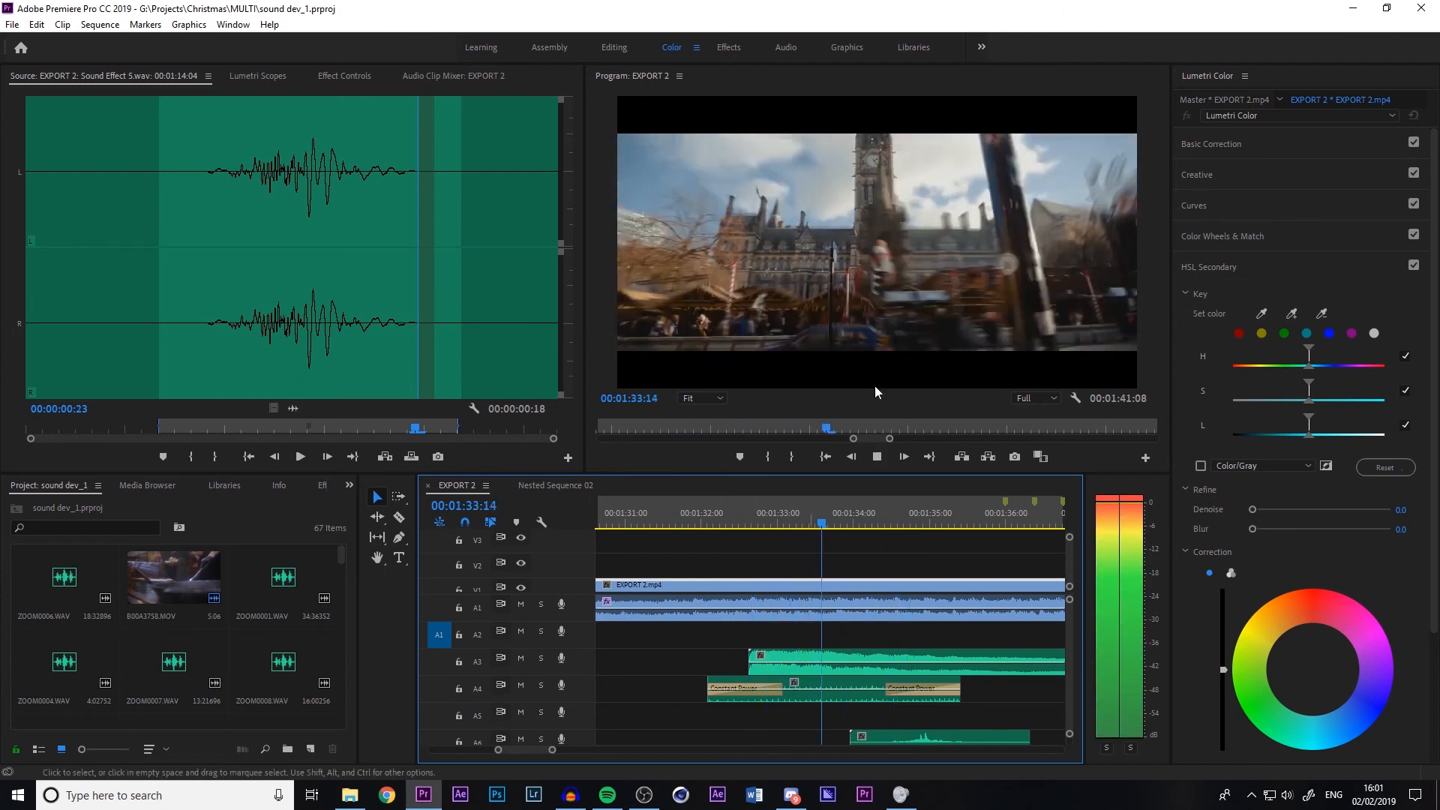
pyautogui.press('space')
pyautogui.click(743, 523)
pyautogui.moveTo(743, 523)
pyautogui.mouseDown()
pyautogui.moveTo(774, 528)
pyautogui.moveTo(741, 524)
pyautogui.mouseUp()
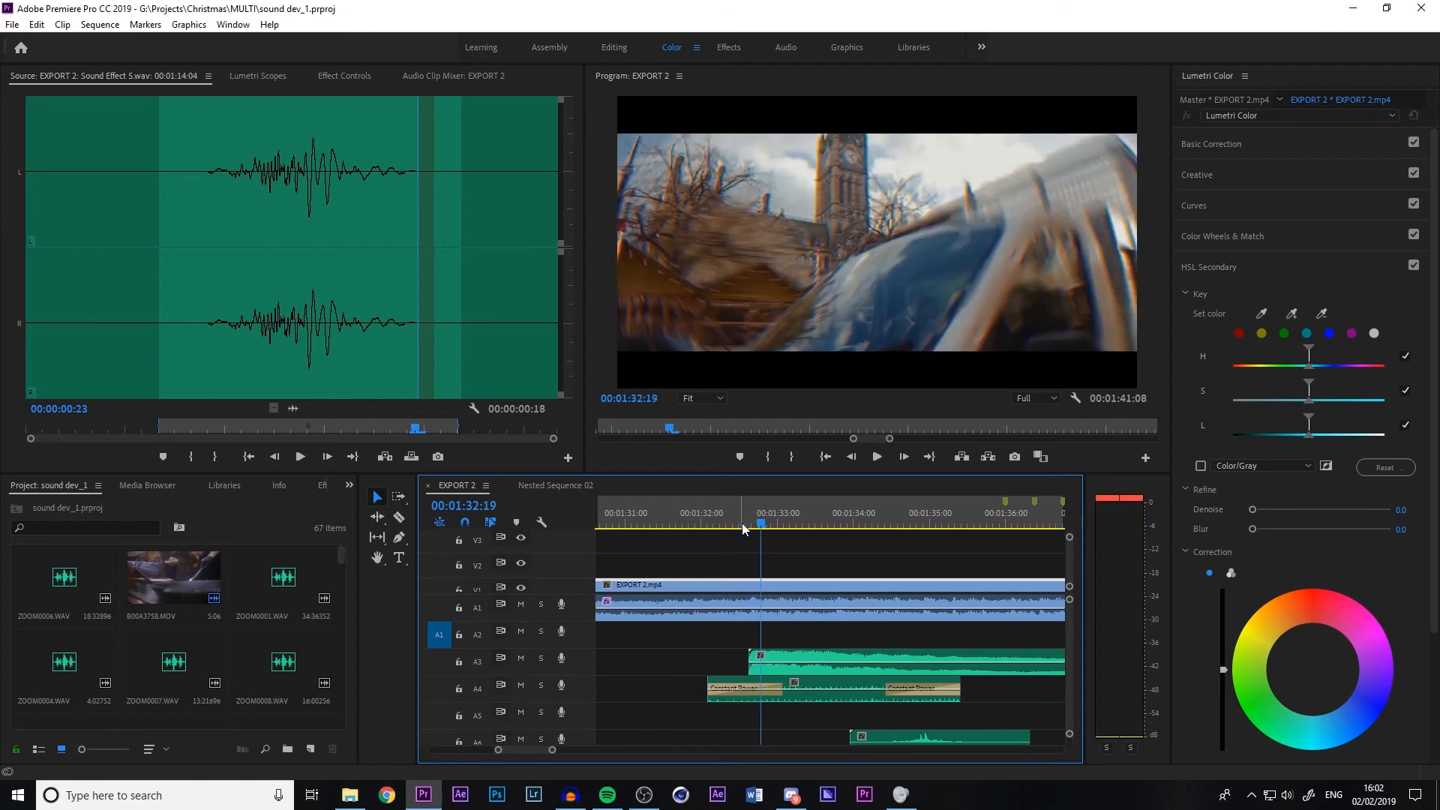
# Inspect the long sound effect on A3 during the time-lapse and return the playhead to 00:01:32:14
pyautogui.click(797, 670)
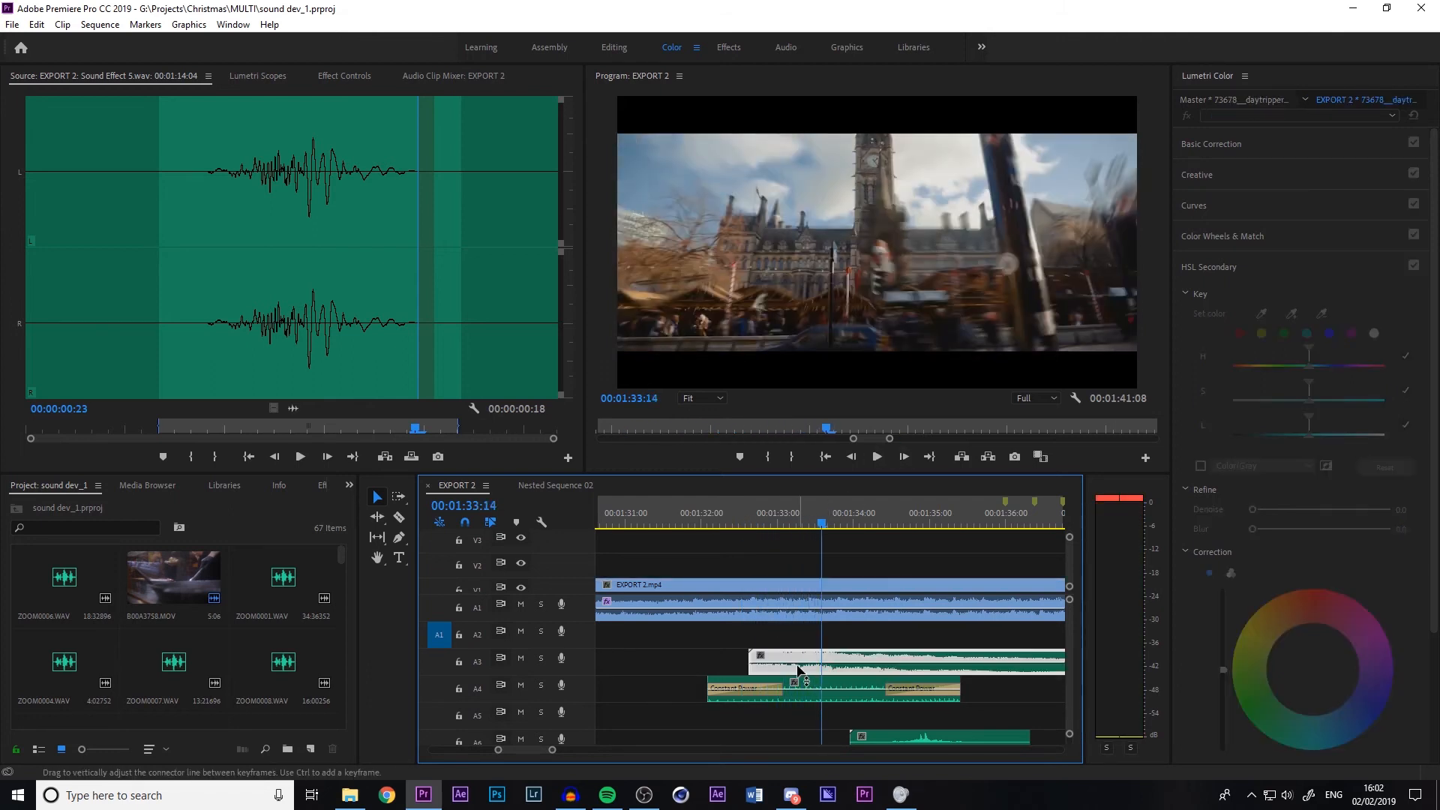
pyautogui.press('space')
pyautogui.click(786, 602)
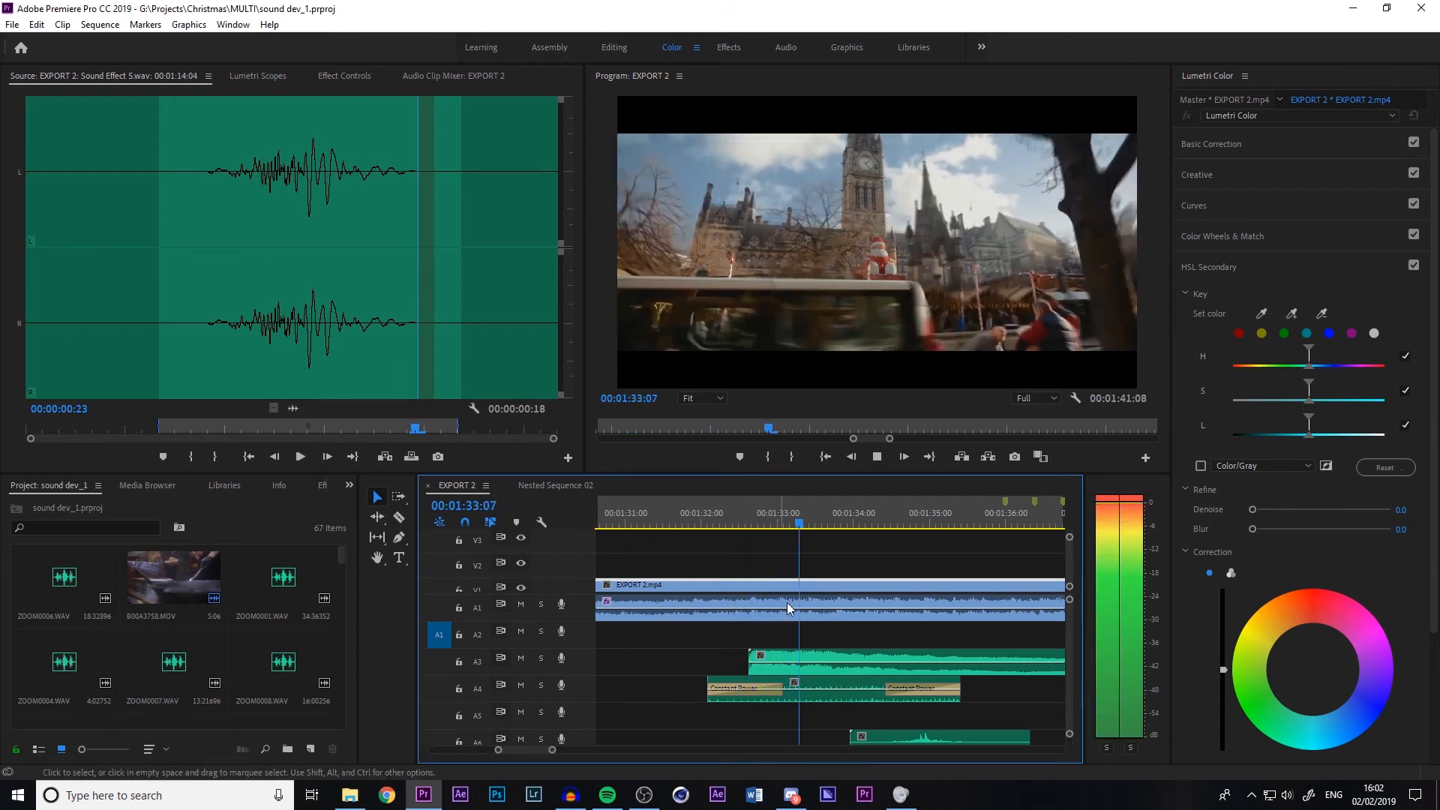
pyautogui.moveTo(786, 504); pyautogui.dragTo(749, 503)
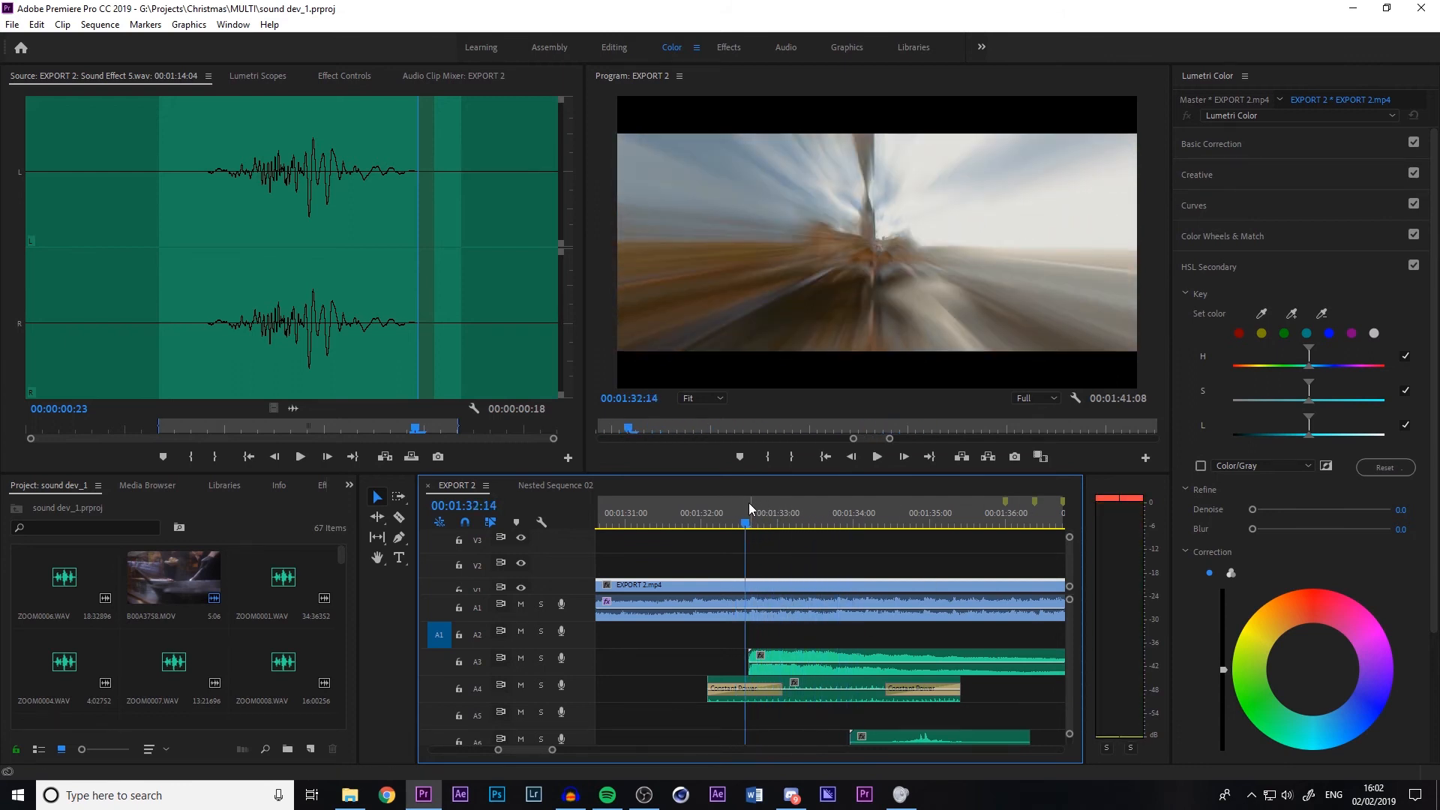
# Check the A3 sound effect against the zoom blur at 00:01:32:14, playing the time-lapse through to 00:01:34:22
pyautogui.click(765, 671)
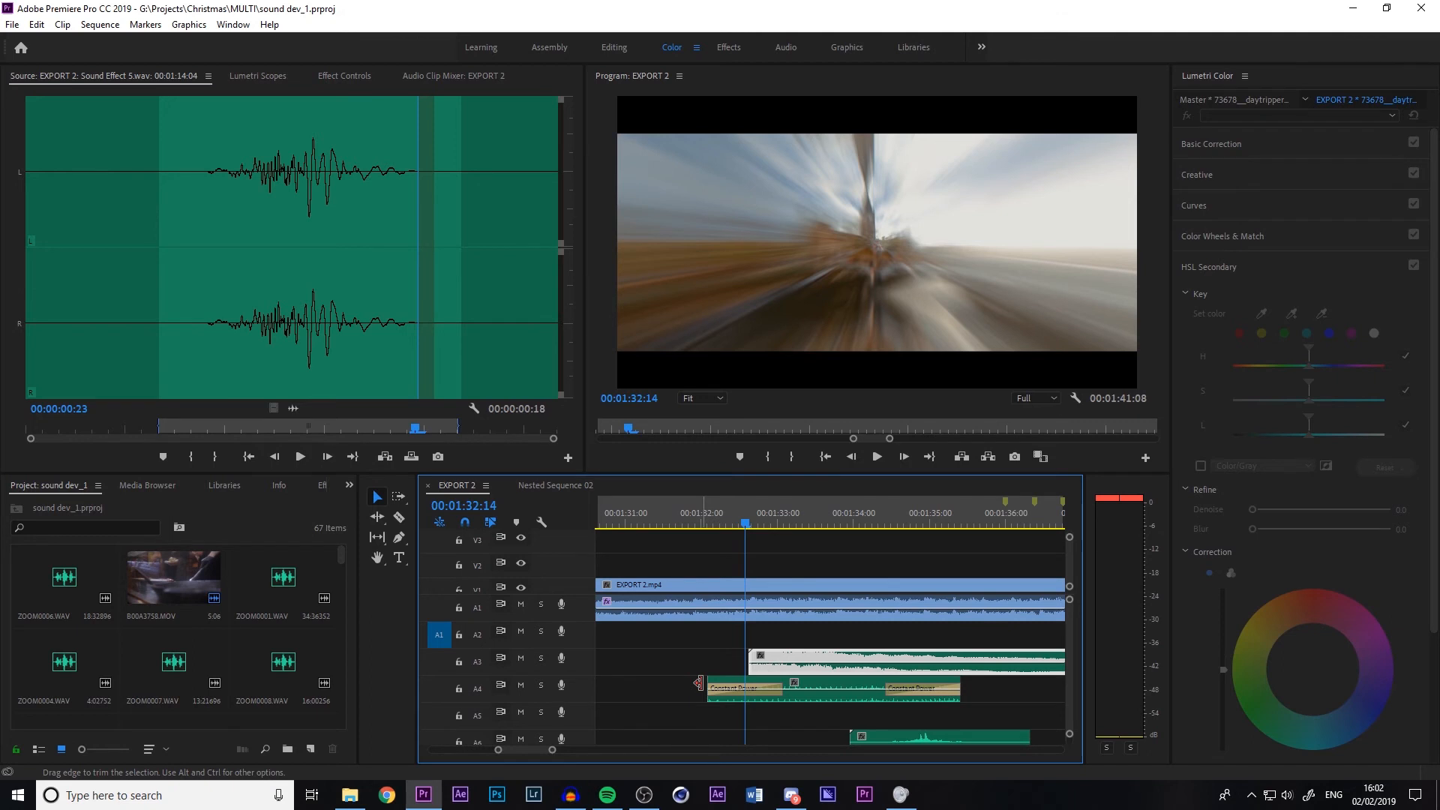
pyautogui.press('space')
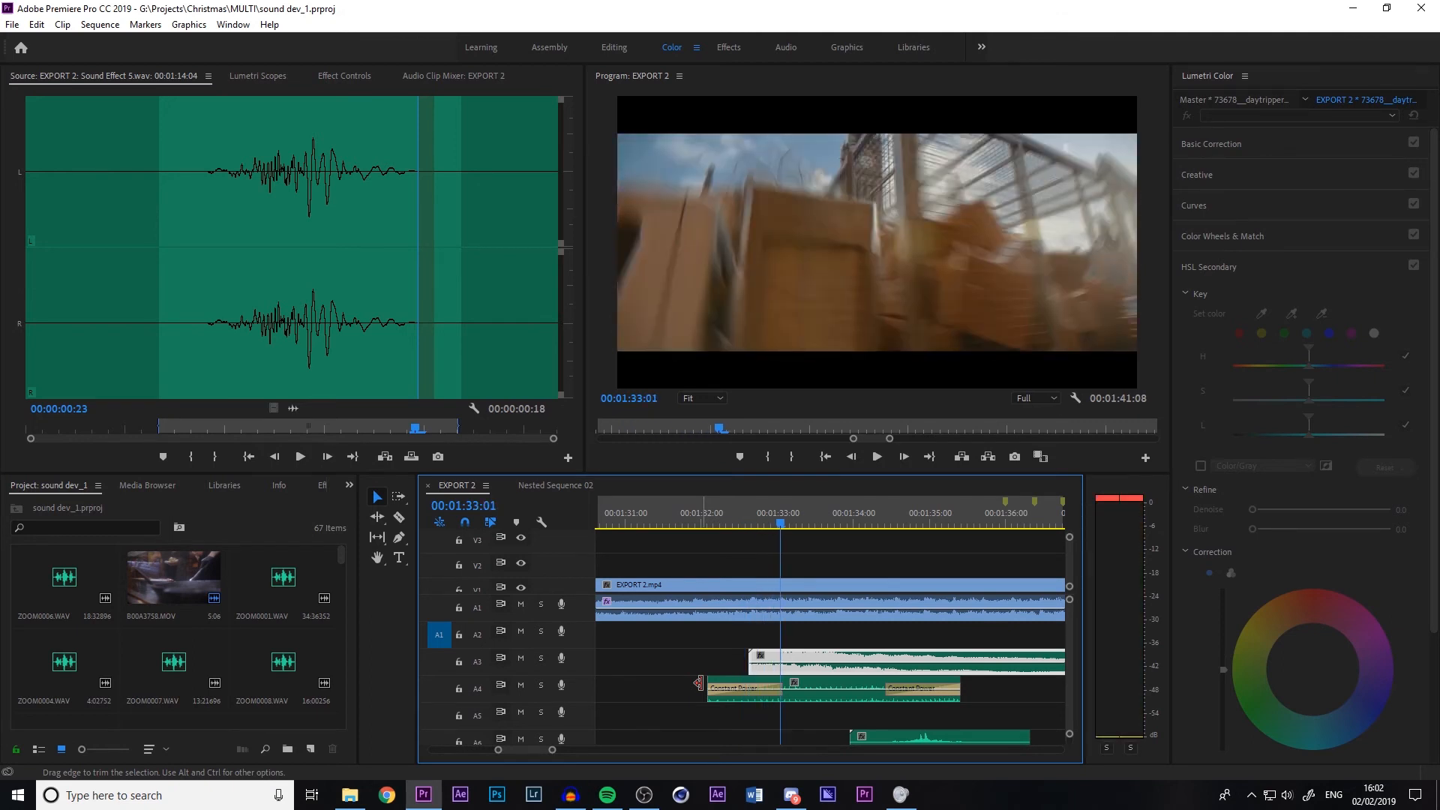
pyautogui.click(749, 522)
pyautogui.press('space')
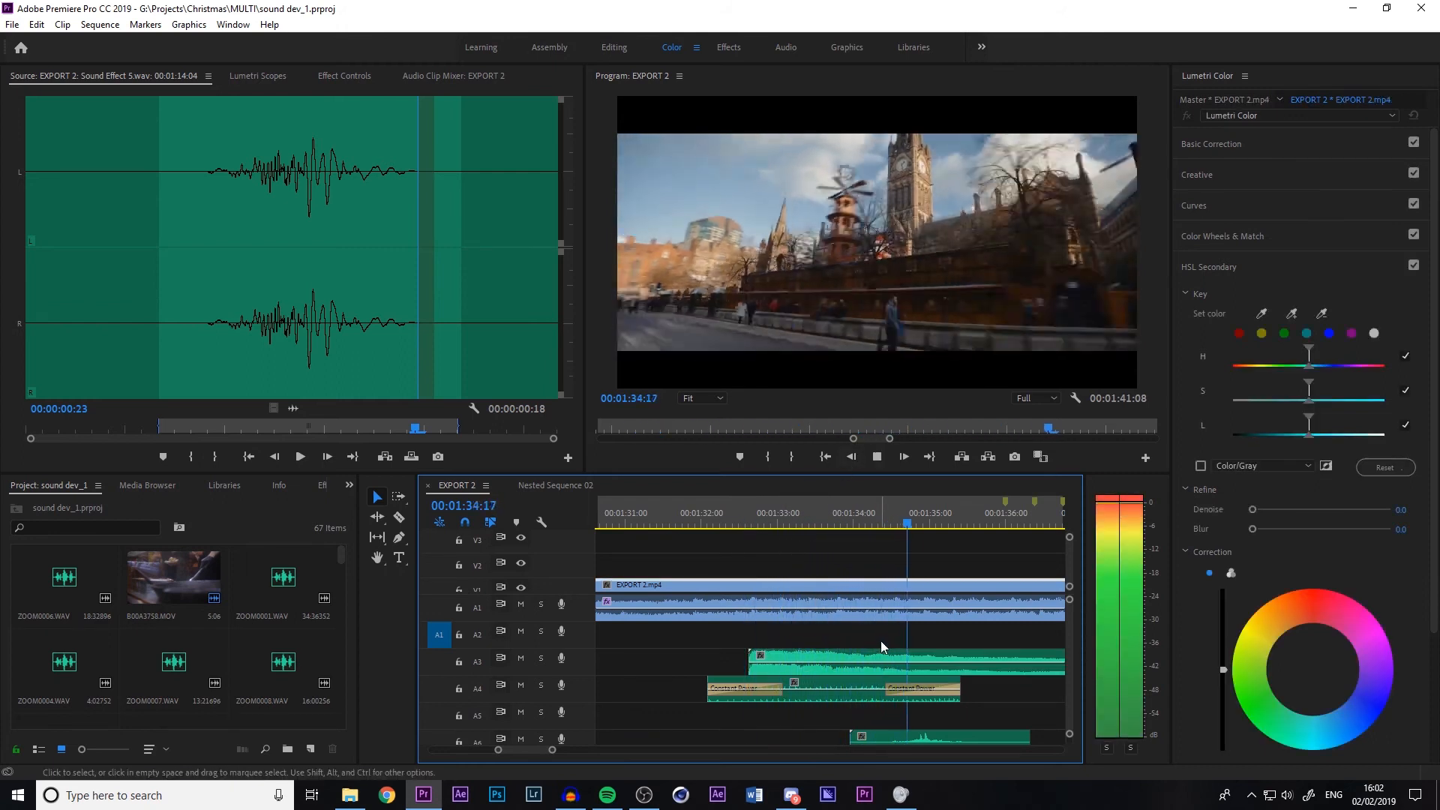
pyautogui.press('space')
# Open the Sound Design Traffic Time Lapse clip from A7 at 00:01:33:07 and listen through its waveform on its own
pyautogui.scroll(-3, 873, 669)
pyautogui.scroll(3, 873, 669)
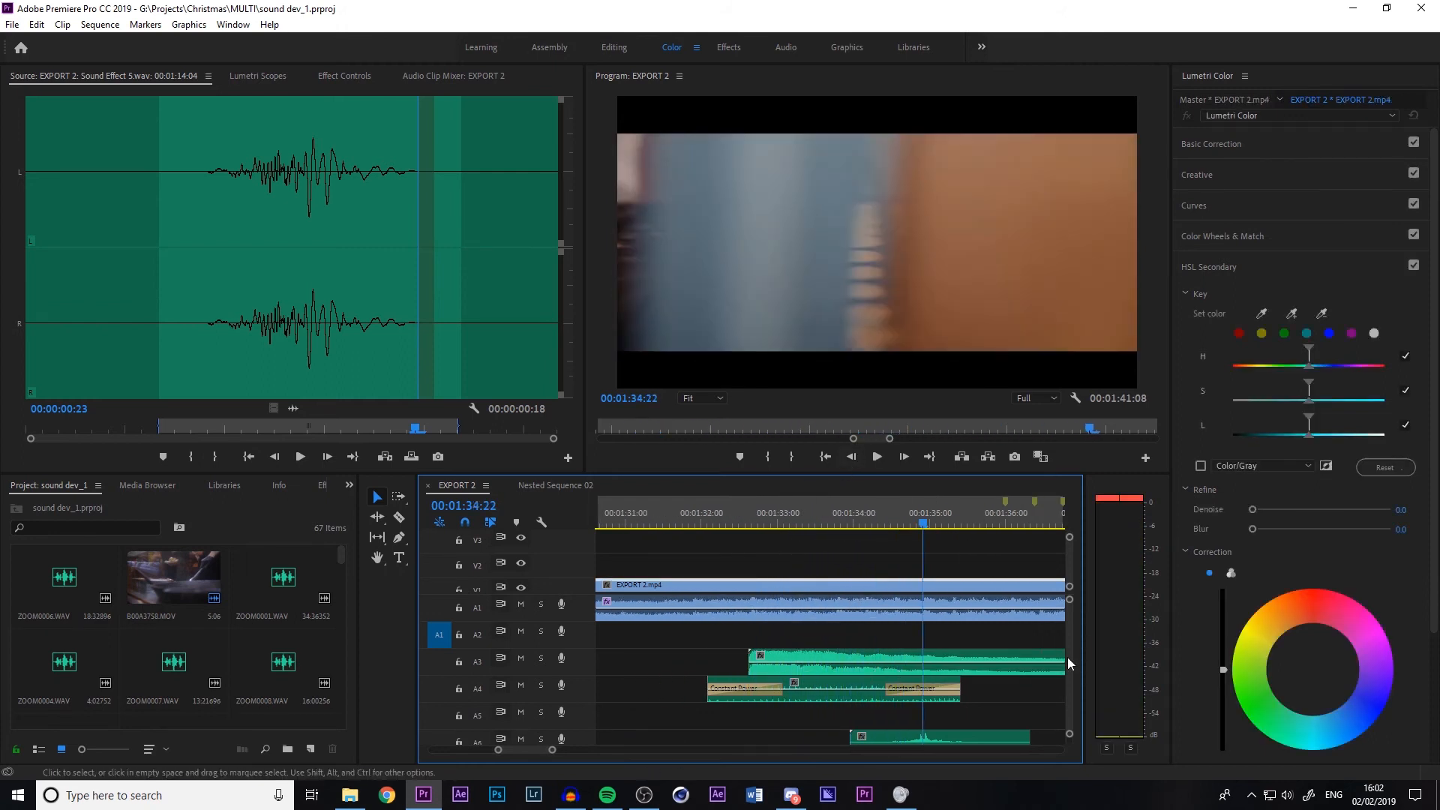
pyautogui.scroll(-4, 1065, 619)
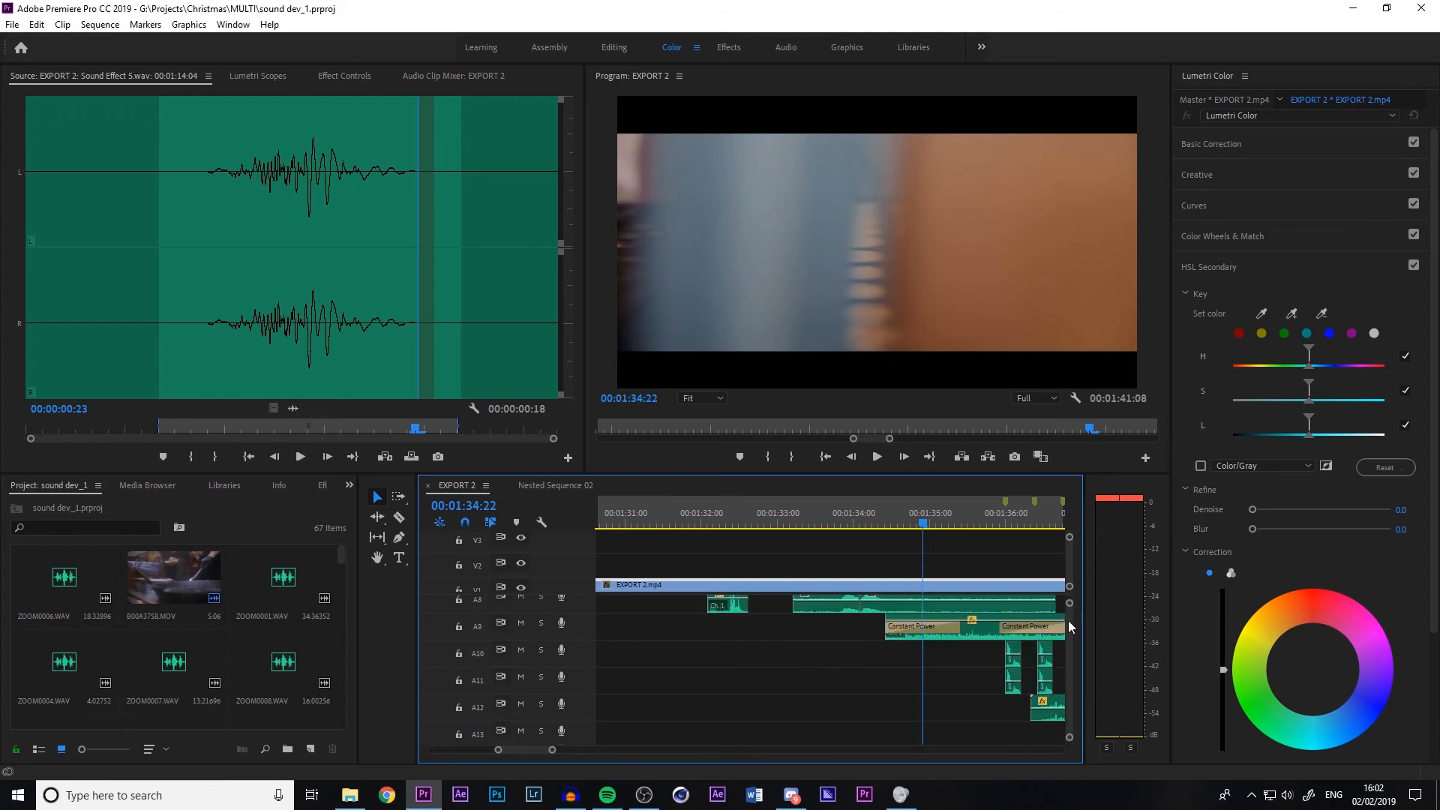
pyautogui.moveTo(724, 525); pyautogui.dragTo(800, 539)
pyautogui.doubleClick(871, 681)
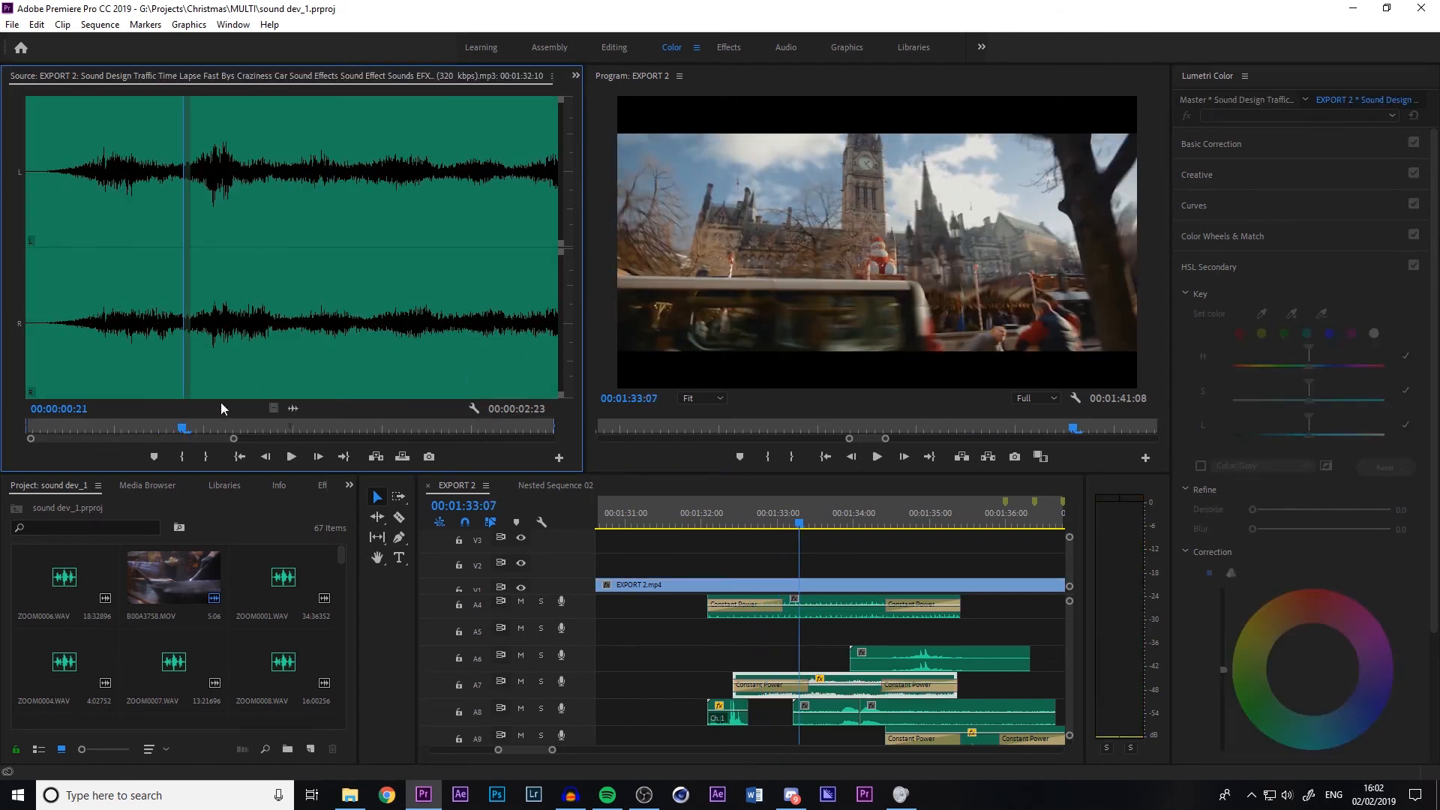
pyautogui.press('space')
pyautogui.moveTo(216, 427); pyautogui.dragTo(63, 443)
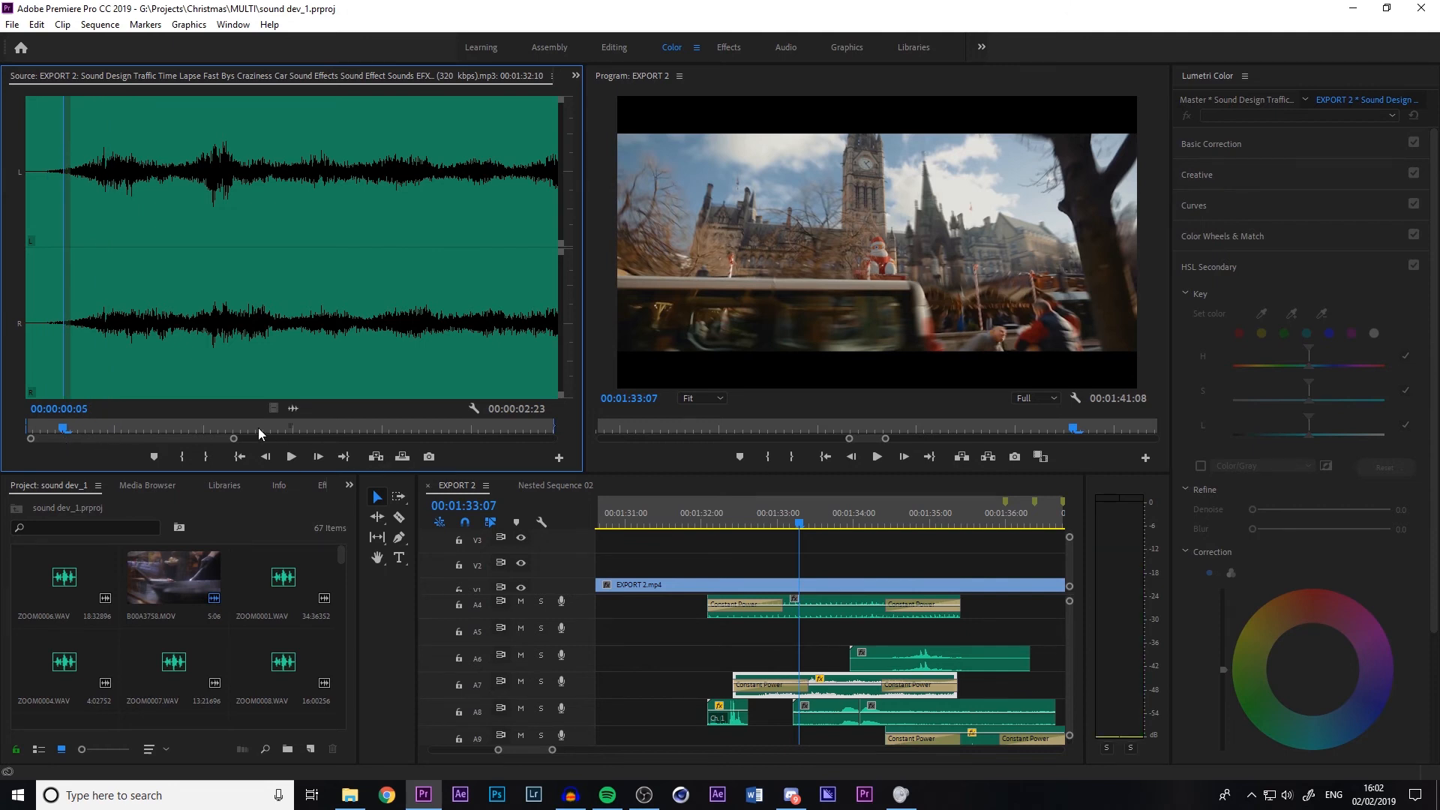
pyautogui.moveTo(258, 428); pyautogui.dragTo(75, 423)
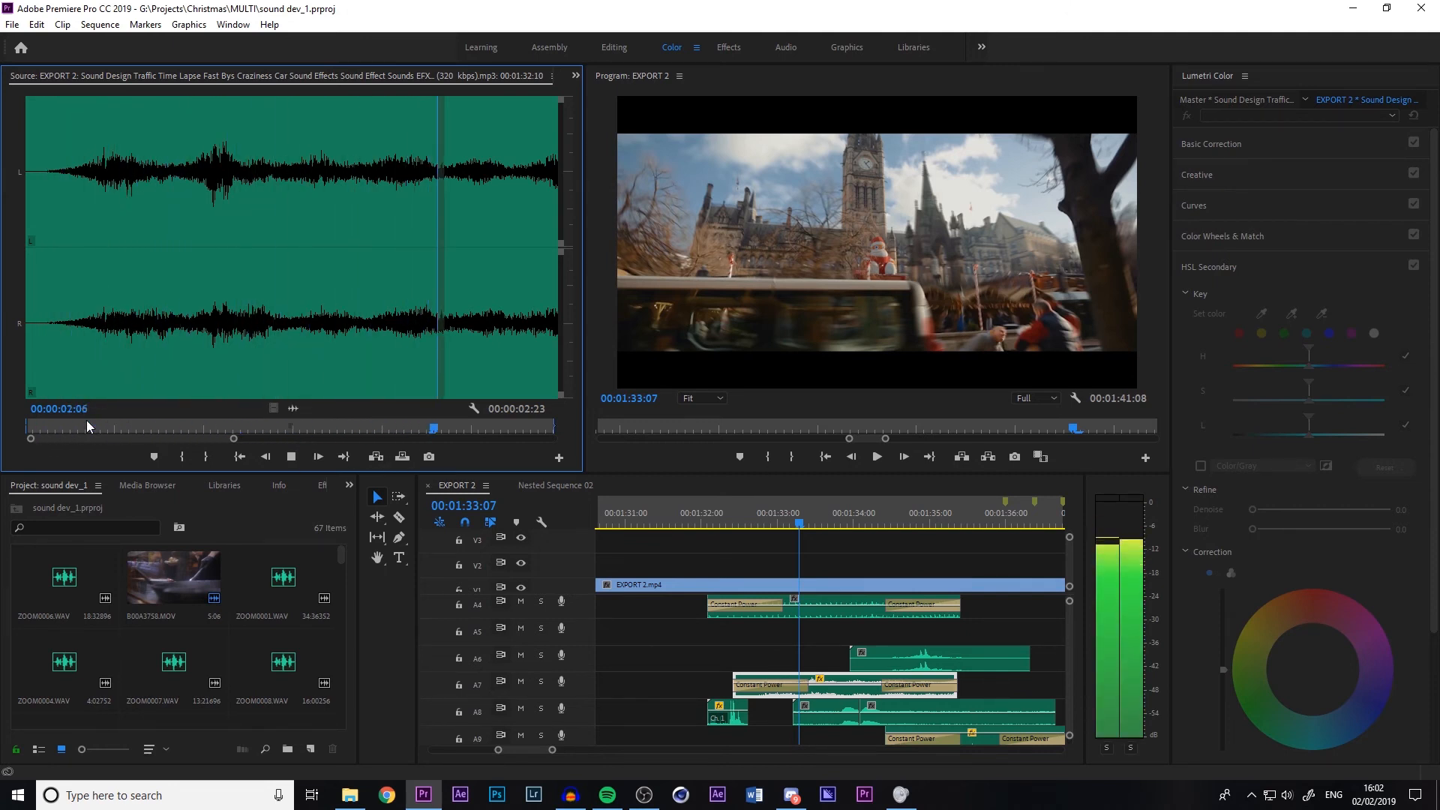
pyautogui.click(304, 433)
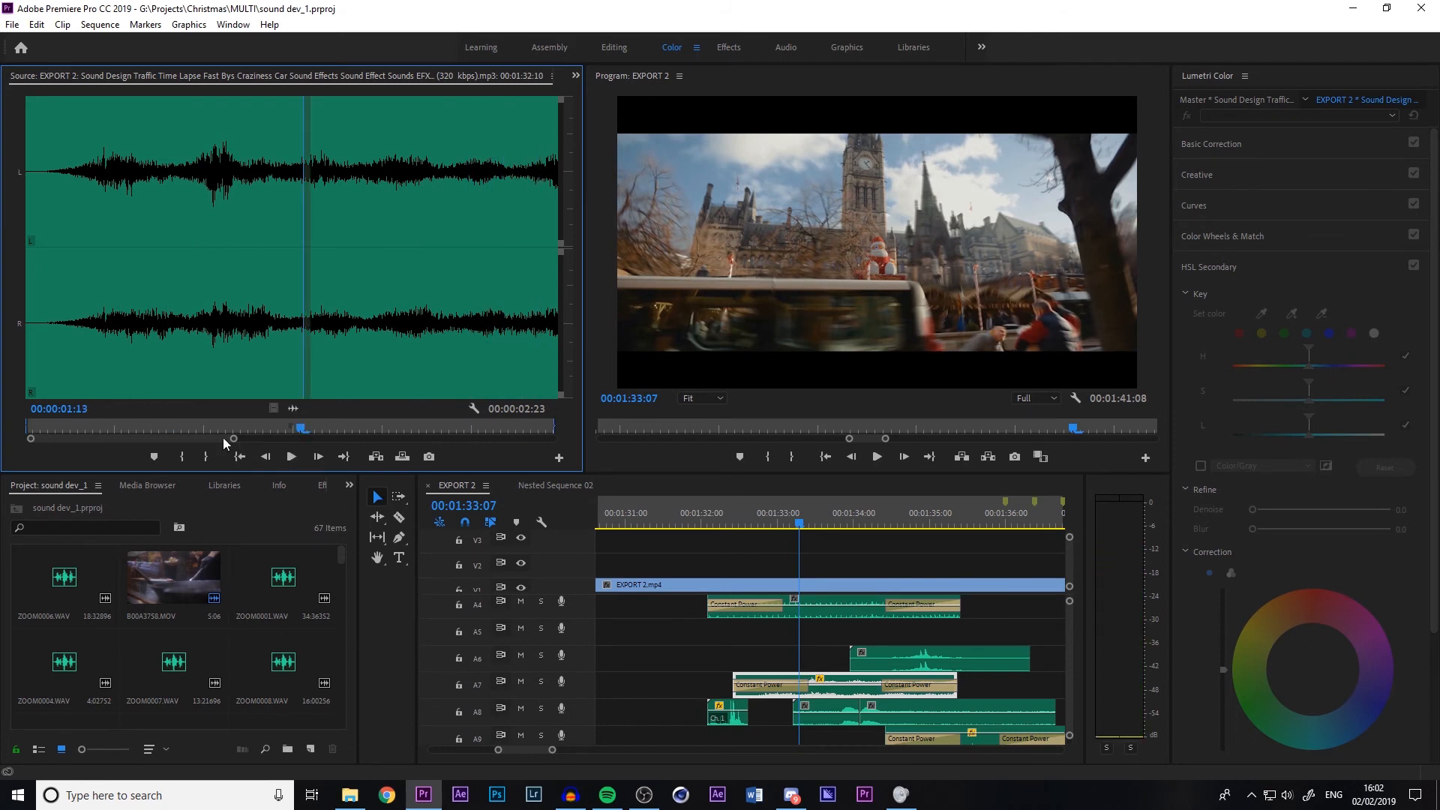
# Replay the time-lapse with its traffic sounds from about 00:01:32:12, and again from 00:01:33:08 to 00:01:33:19
pyautogui.click(739, 525)
pyautogui.press('space')
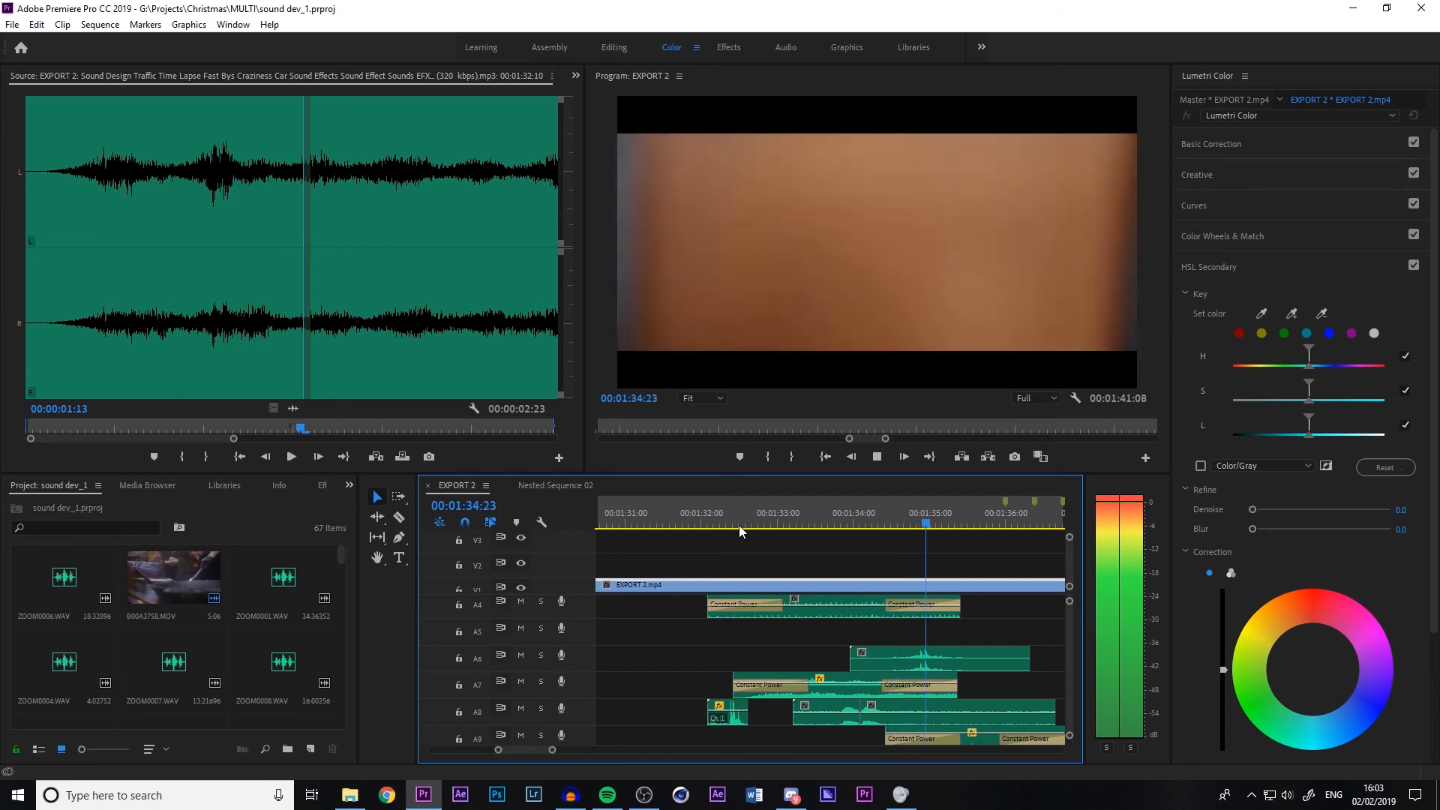
pyautogui.press('space')
pyautogui.moveTo(809, 526)
pyautogui.mouseDown()
pyautogui.moveTo(752, 527)
pyautogui.moveTo(803, 530)
pyautogui.mouseUp()
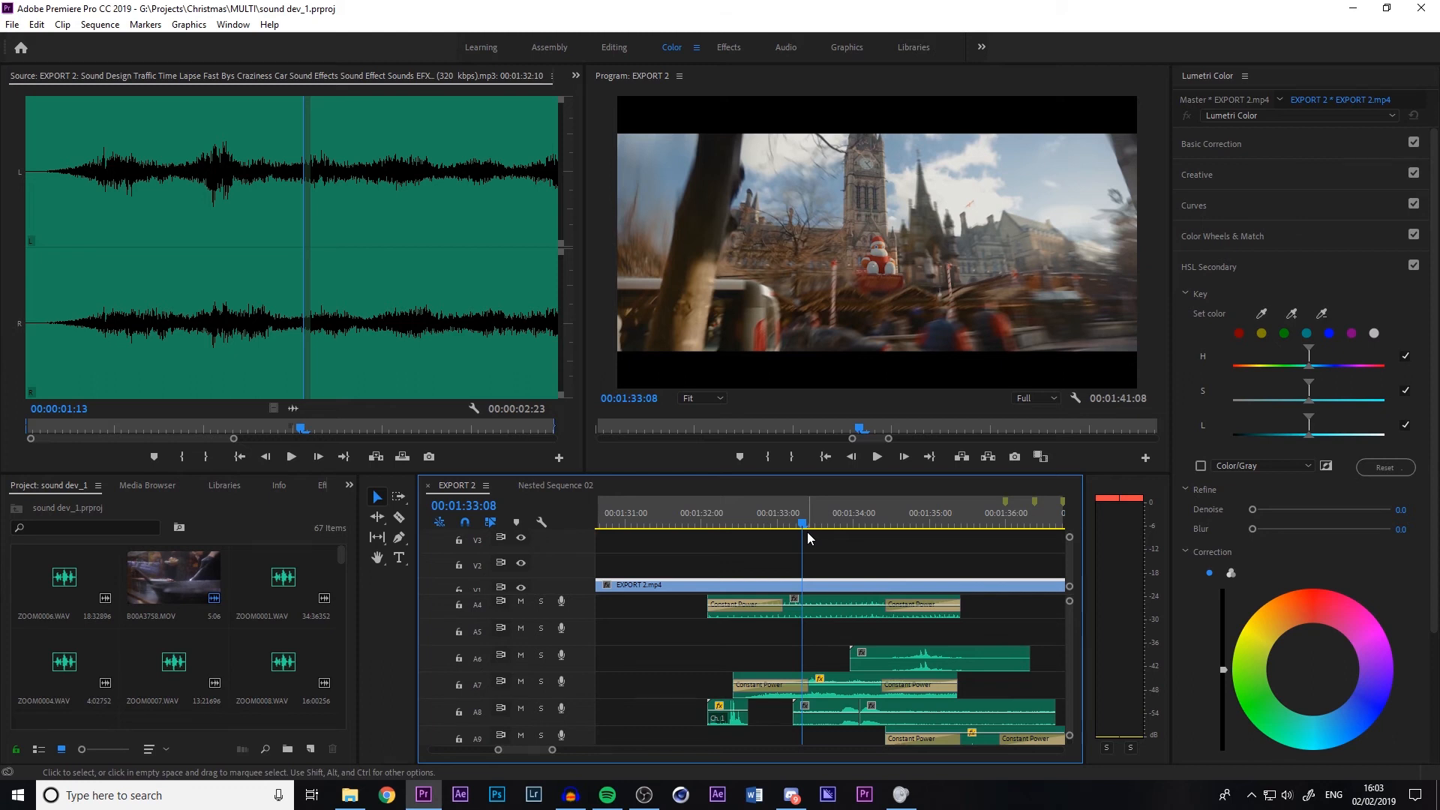
pyautogui.press('space')
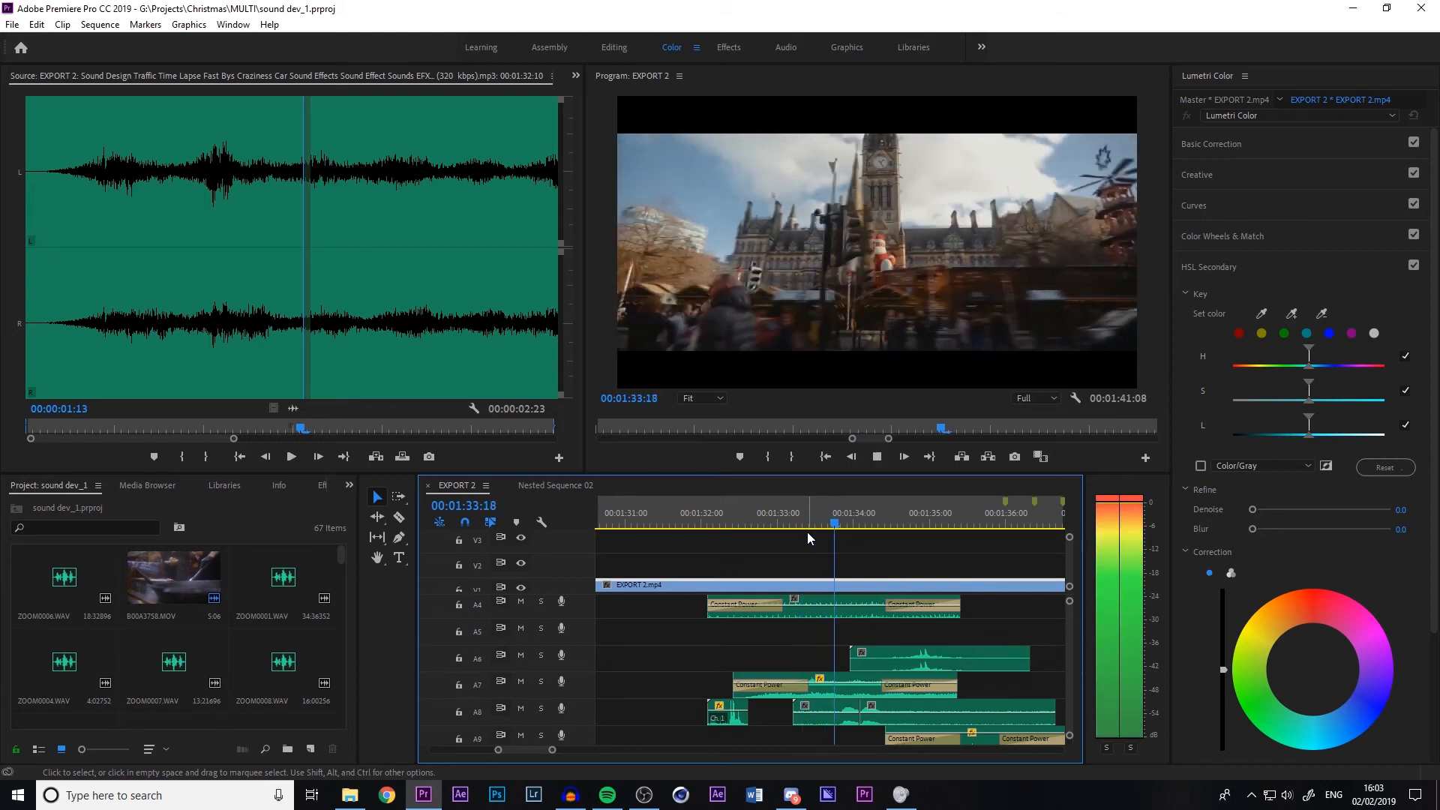
pyautogui.press('space')
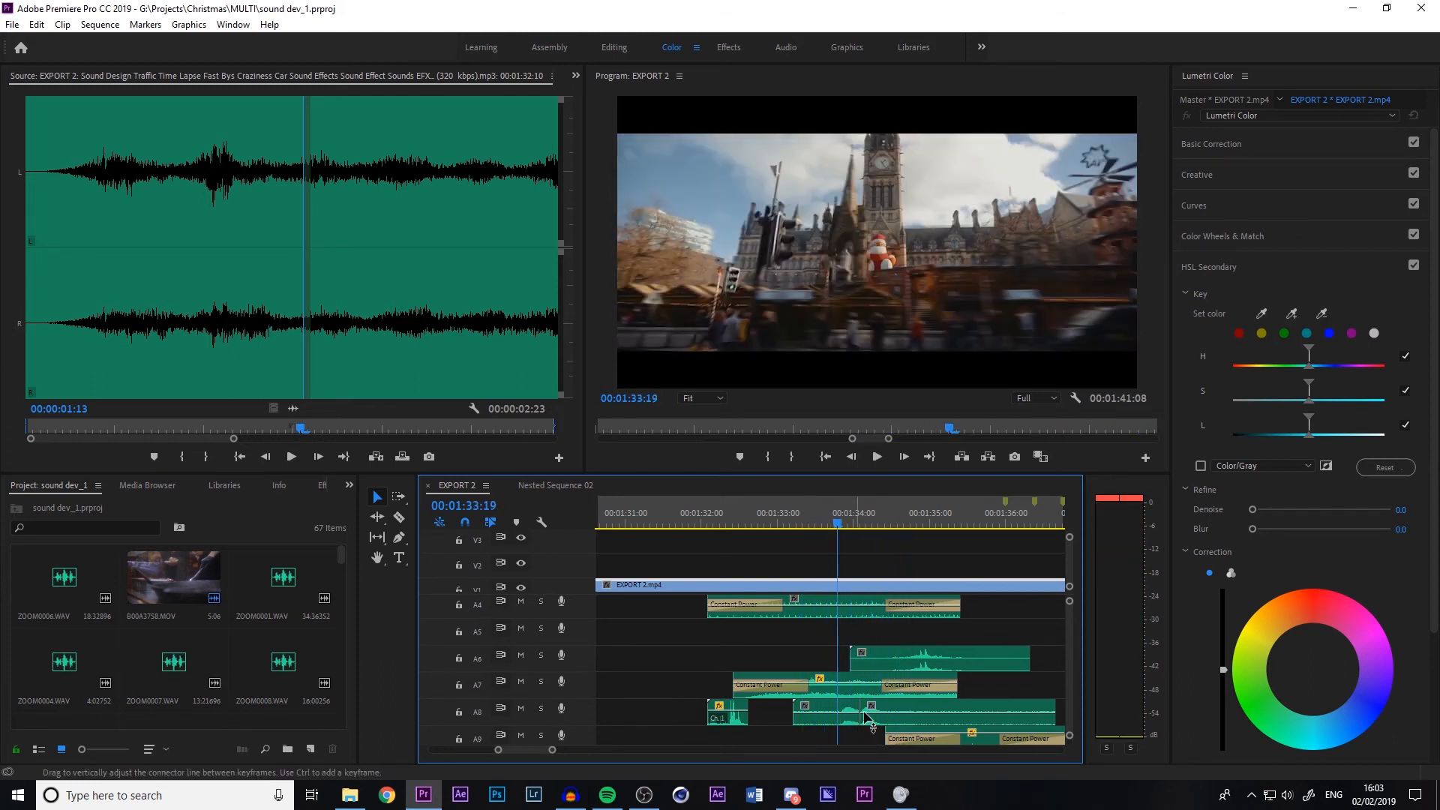
# Open the car horn clip on A8 near 00:01:33:22 and listen to the horn on its own
pyautogui.moveTo(839, 525); pyautogui.dragTo(850, 528)
pyautogui.doubleClick(825, 712)
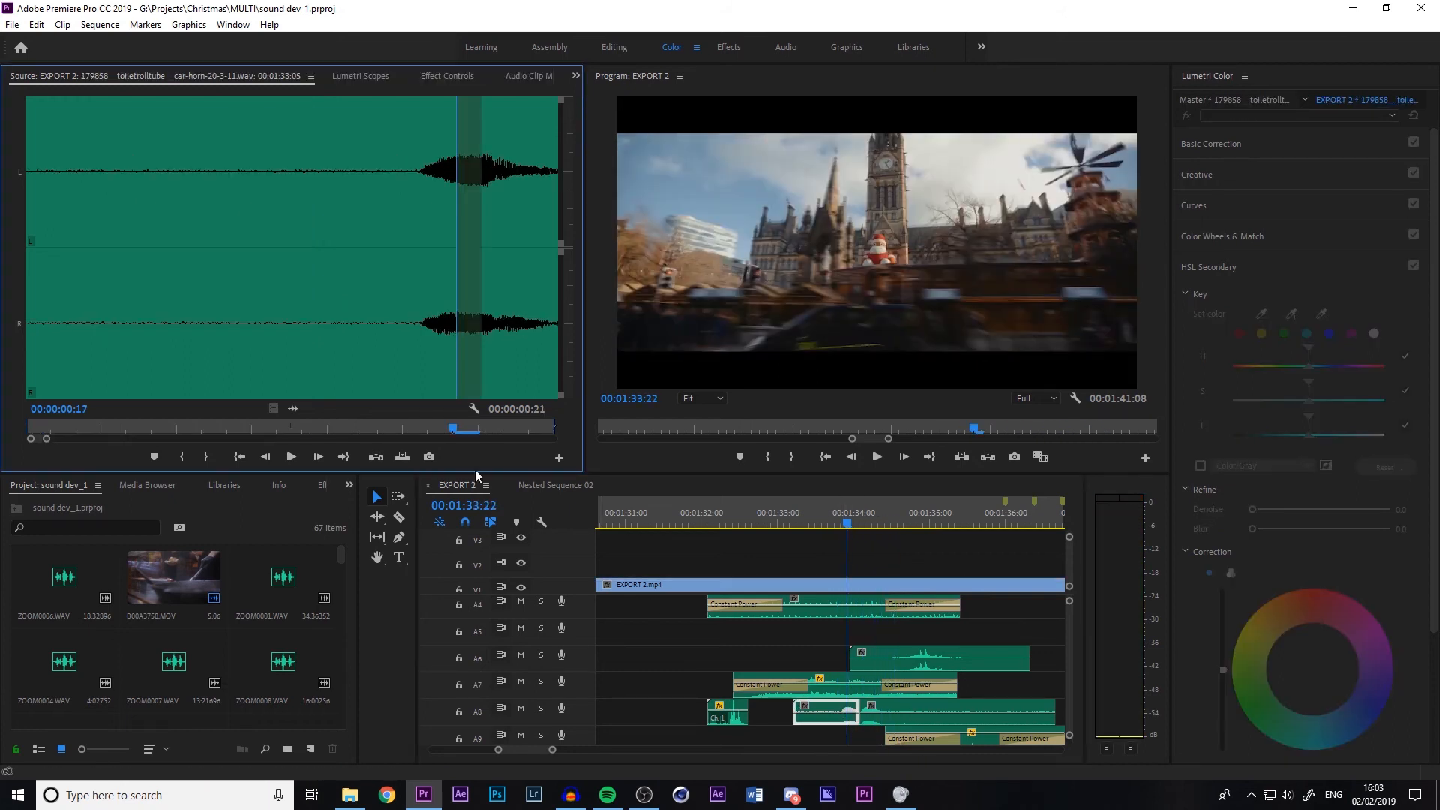
pyautogui.click(407, 427)
pyautogui.press('space')
pyautogui.press('space')
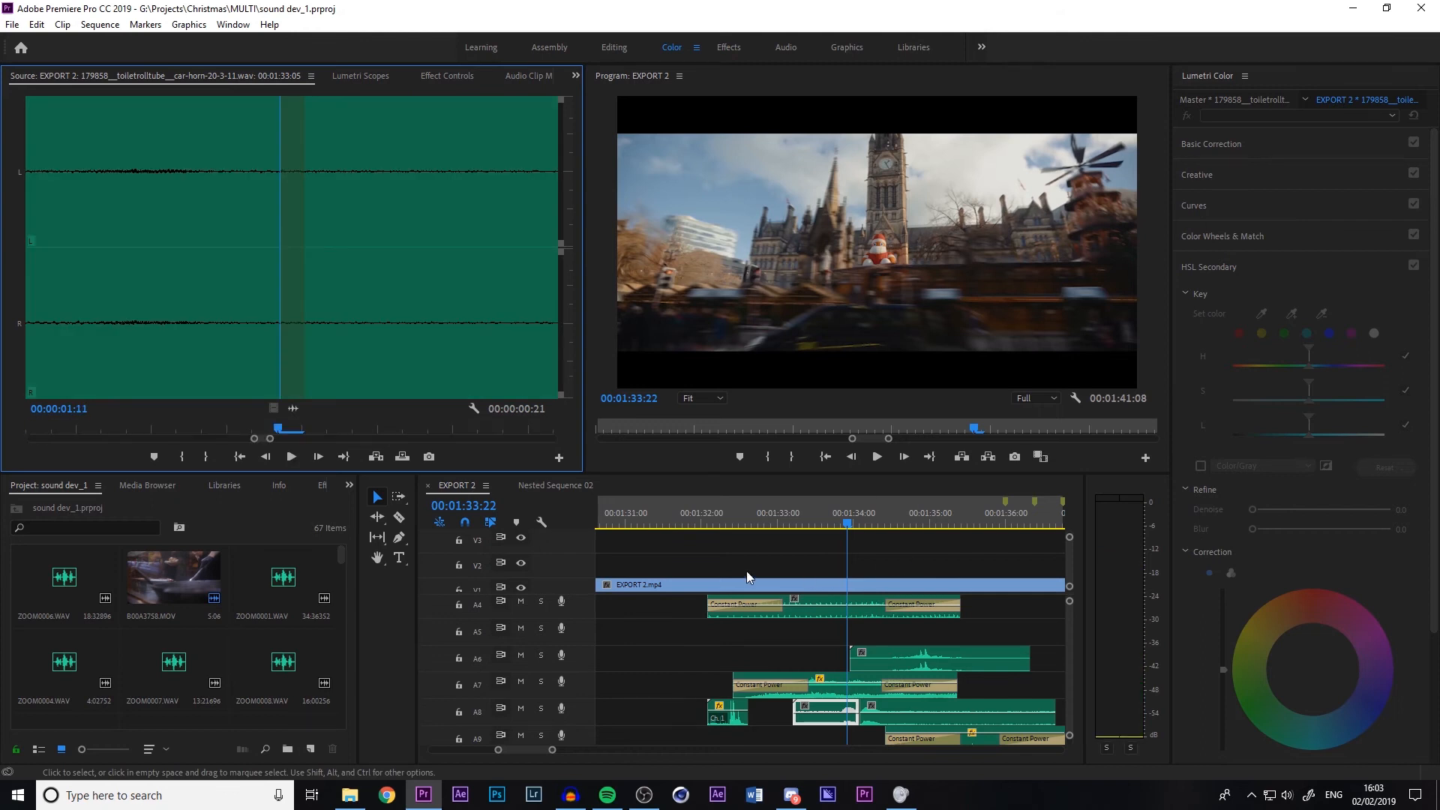
# Play the end of the time-lapse twice up to the transition at 00:01:34:21, checking the audio tracks beneath it
pyautogui.click(818, 534)
pyautogui.press('space')
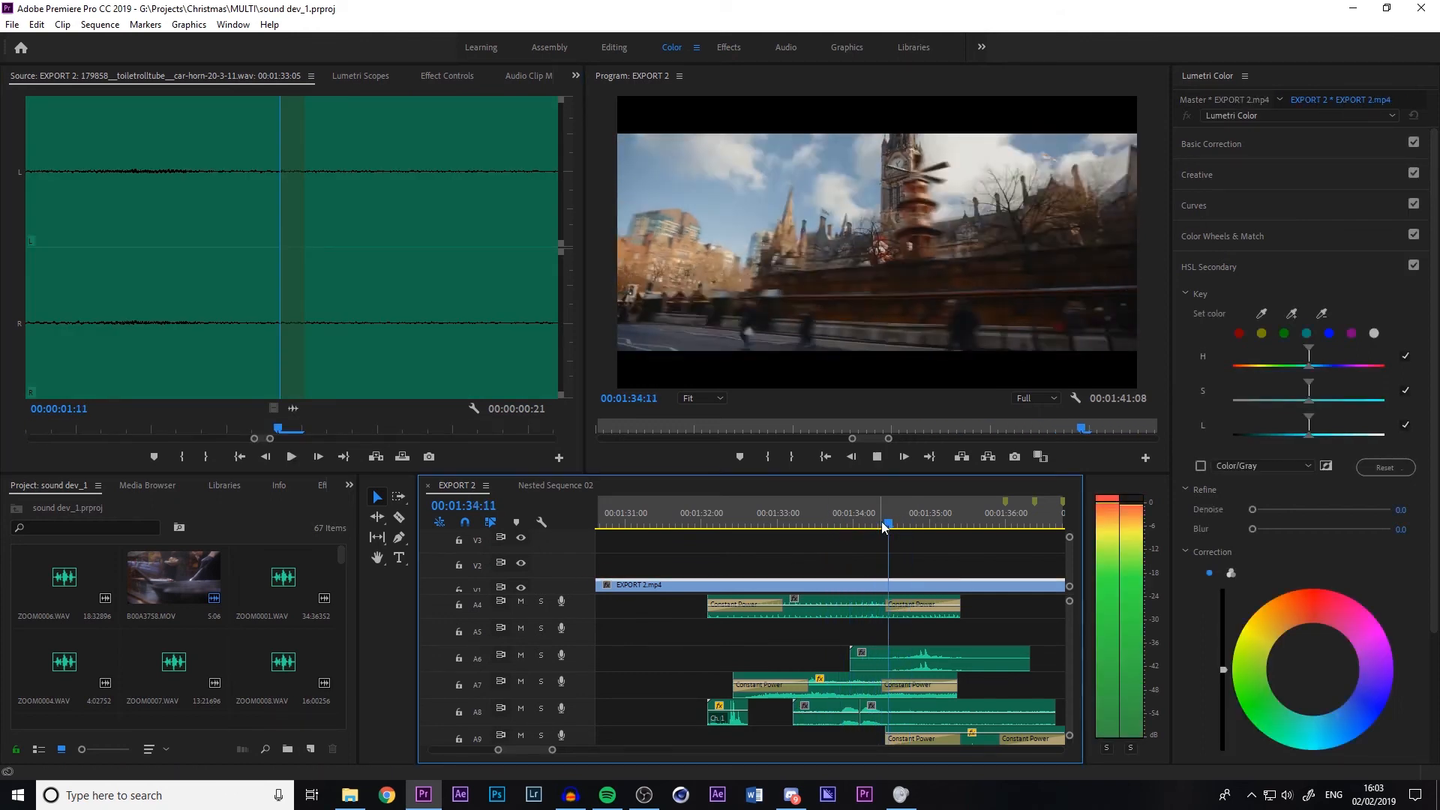
pyautogui.scroll(-5, 975, 667)
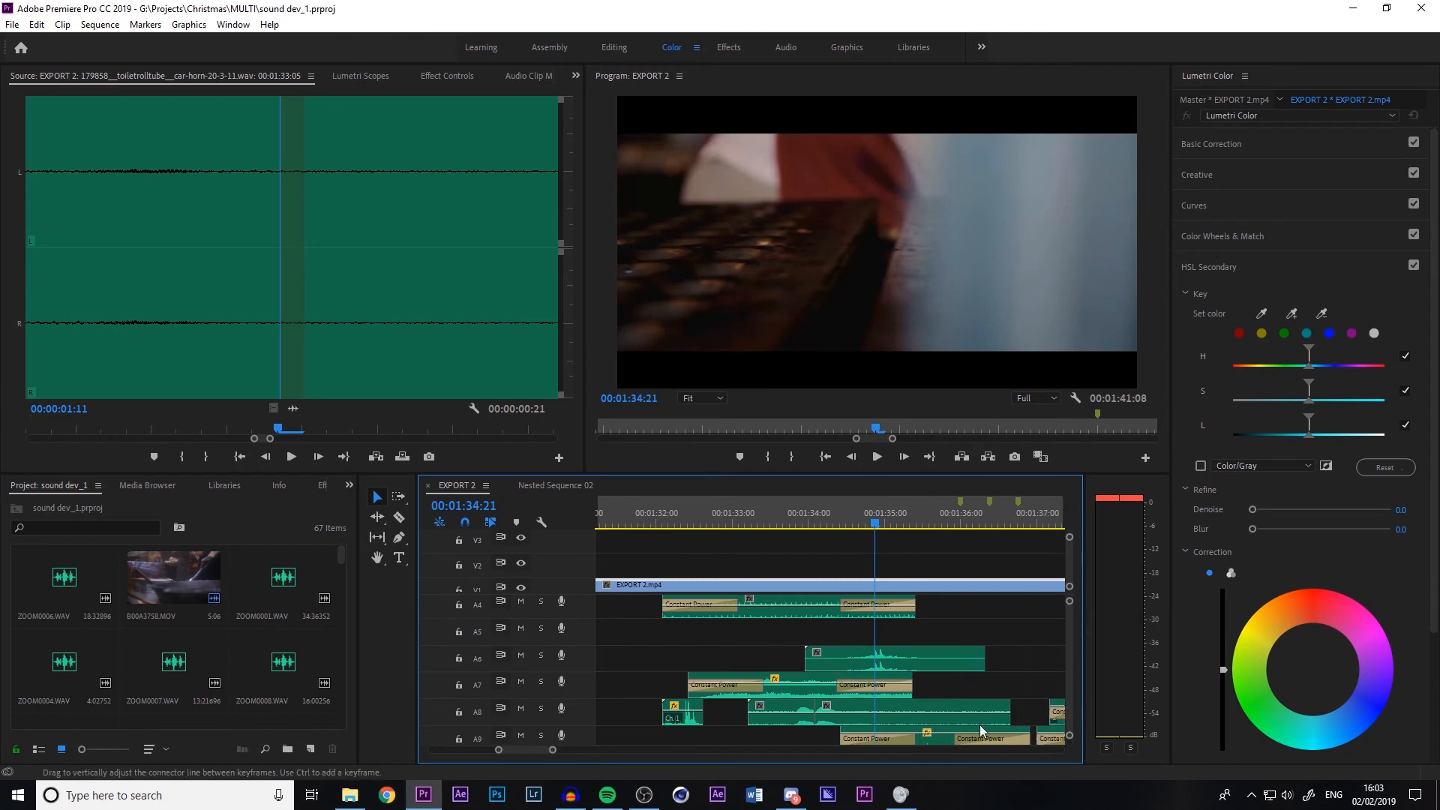
pyautogui.scroll(-3, 1070, 659)
pyautogui.scroll(8, 1070, 659)
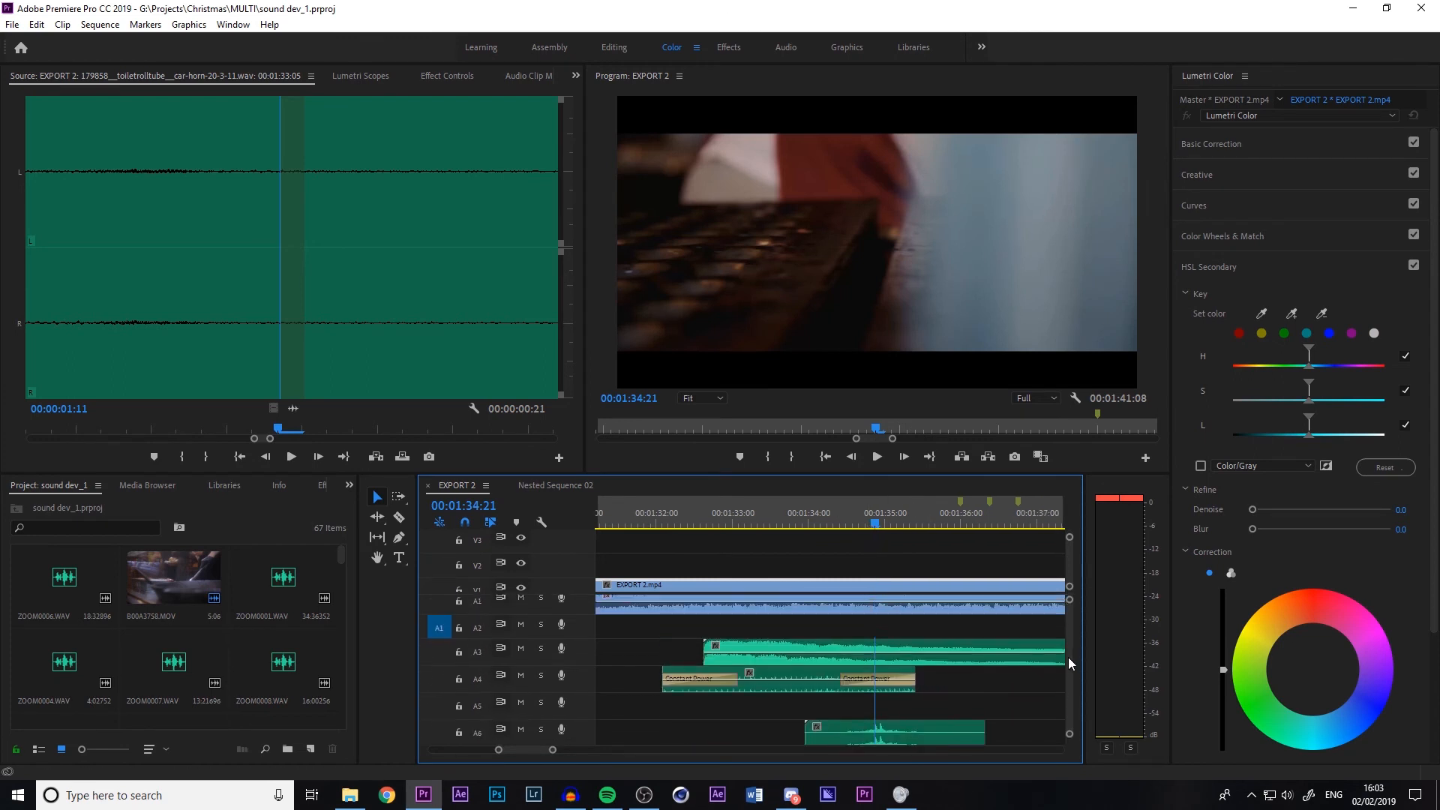
pyautogui.click(834, 524)
pyautogui.press('space')
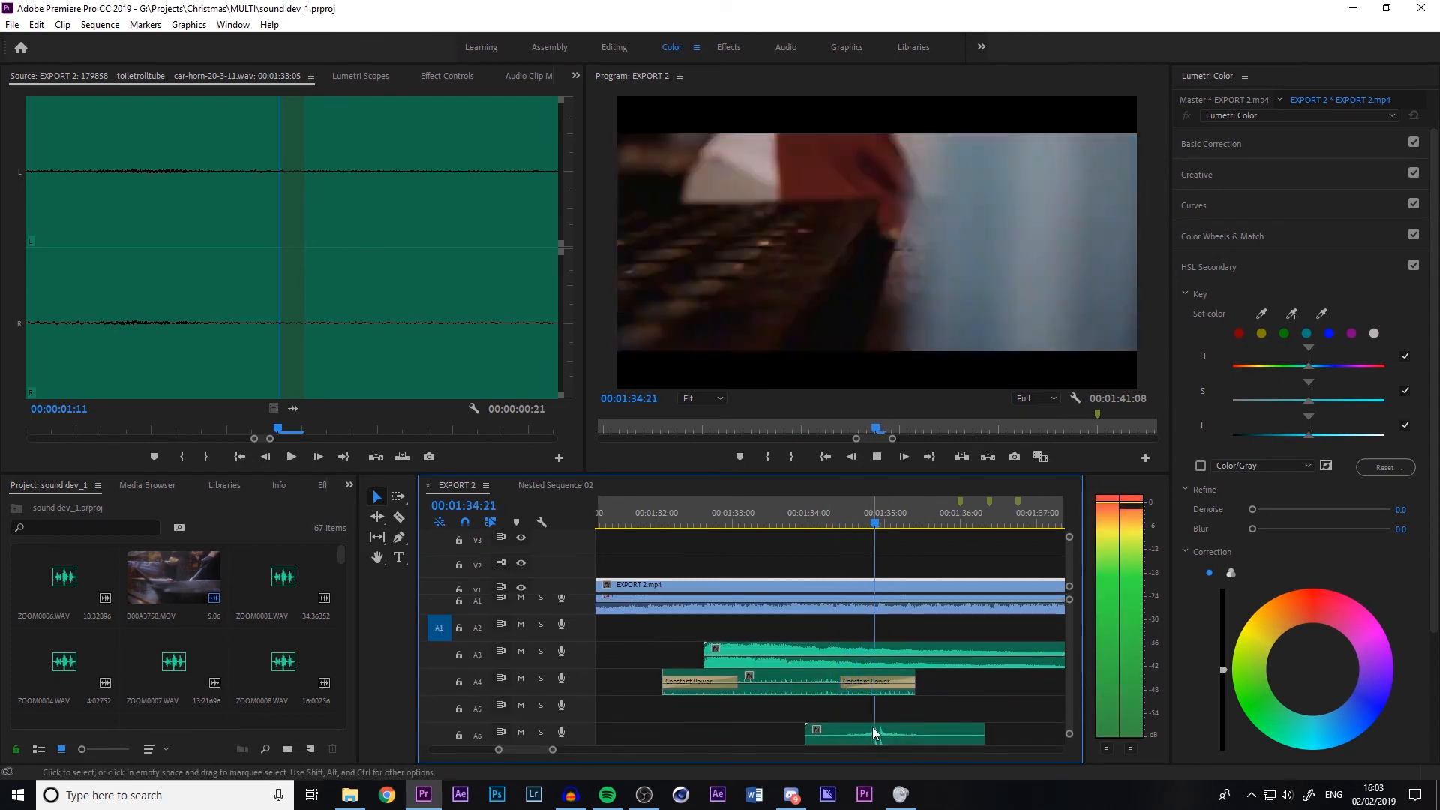
pyautogui.press('space')
# Open the Camera Flash Whoosh clip on A6 and listen through its waveform on its own
pyautogui.click(876, 734)
pyautogui.click(862, 523)
pyautogui.doubleClick(879, 735)
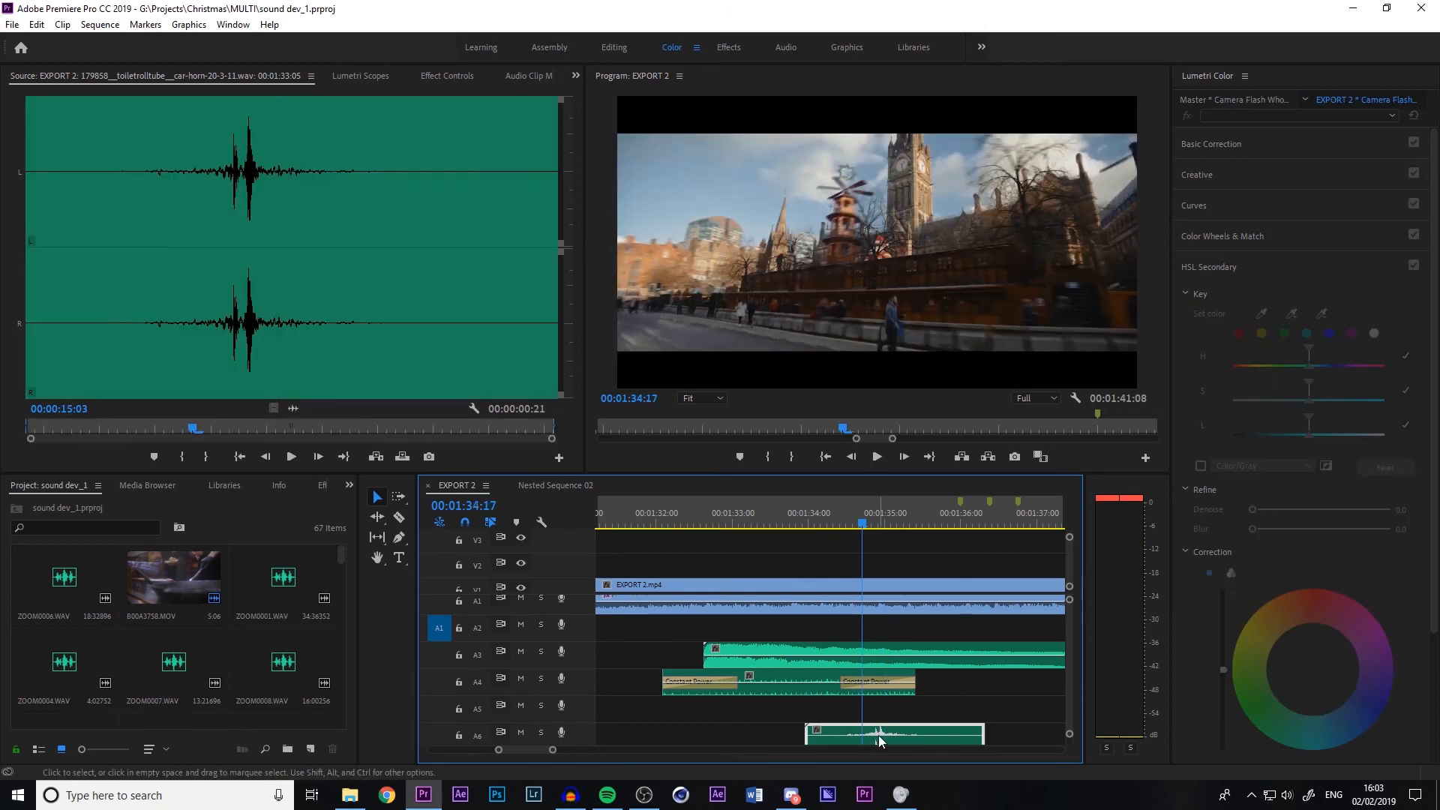
pyautogui.click(175, 429)
pyautogui.press('space')
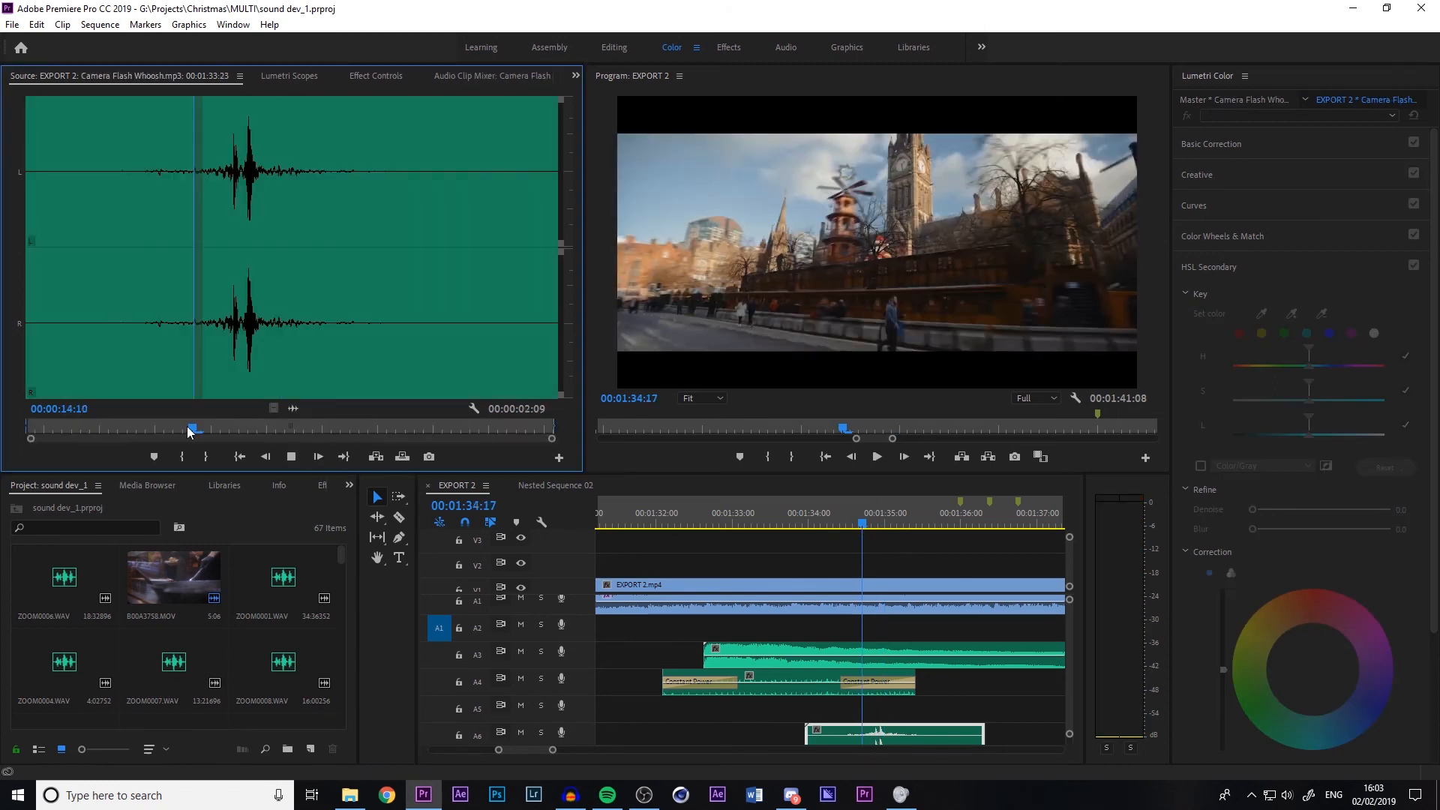
pyautogui.press('space')
pyautogui.click(137, 432)
pyautogui.press('space')
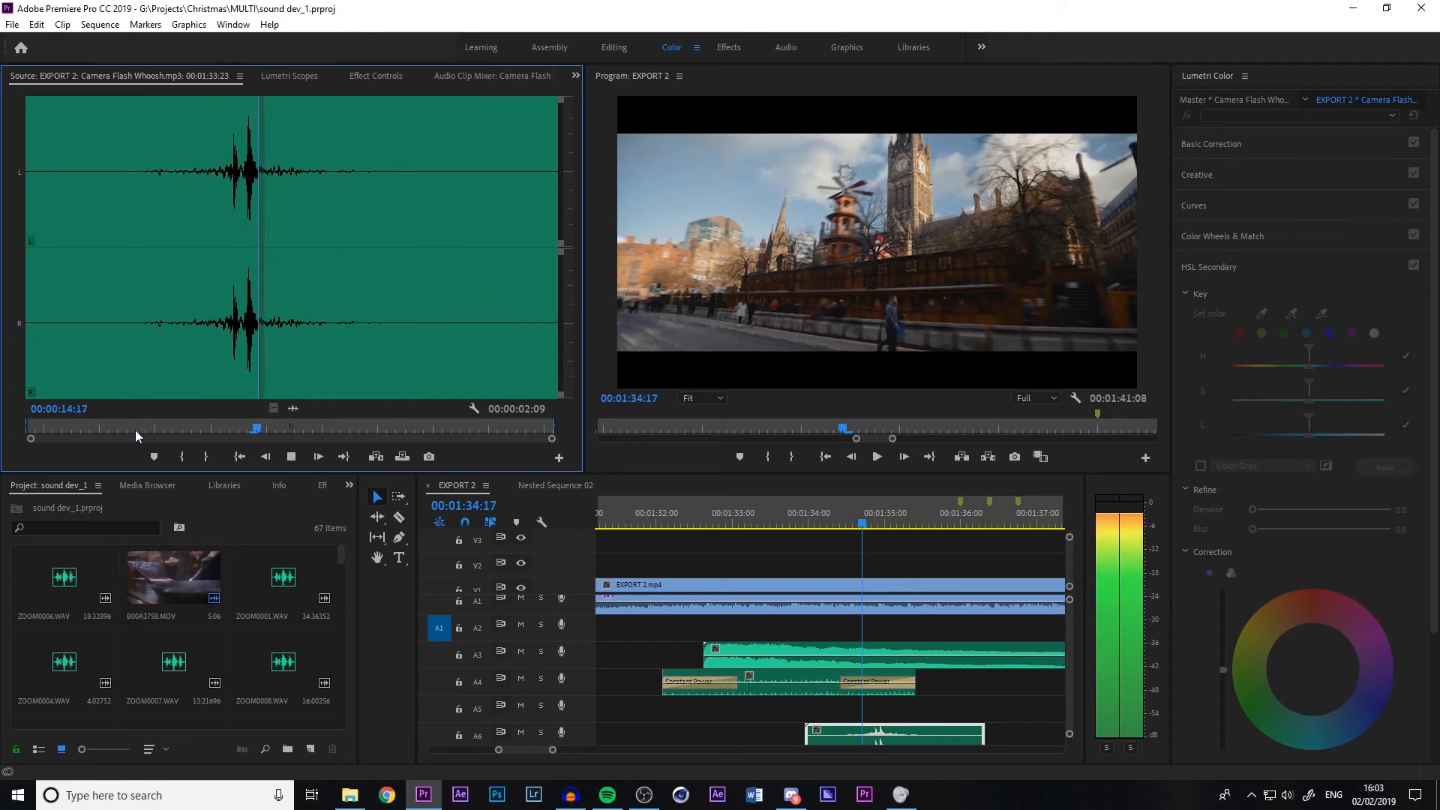
pyautogui.press('space')
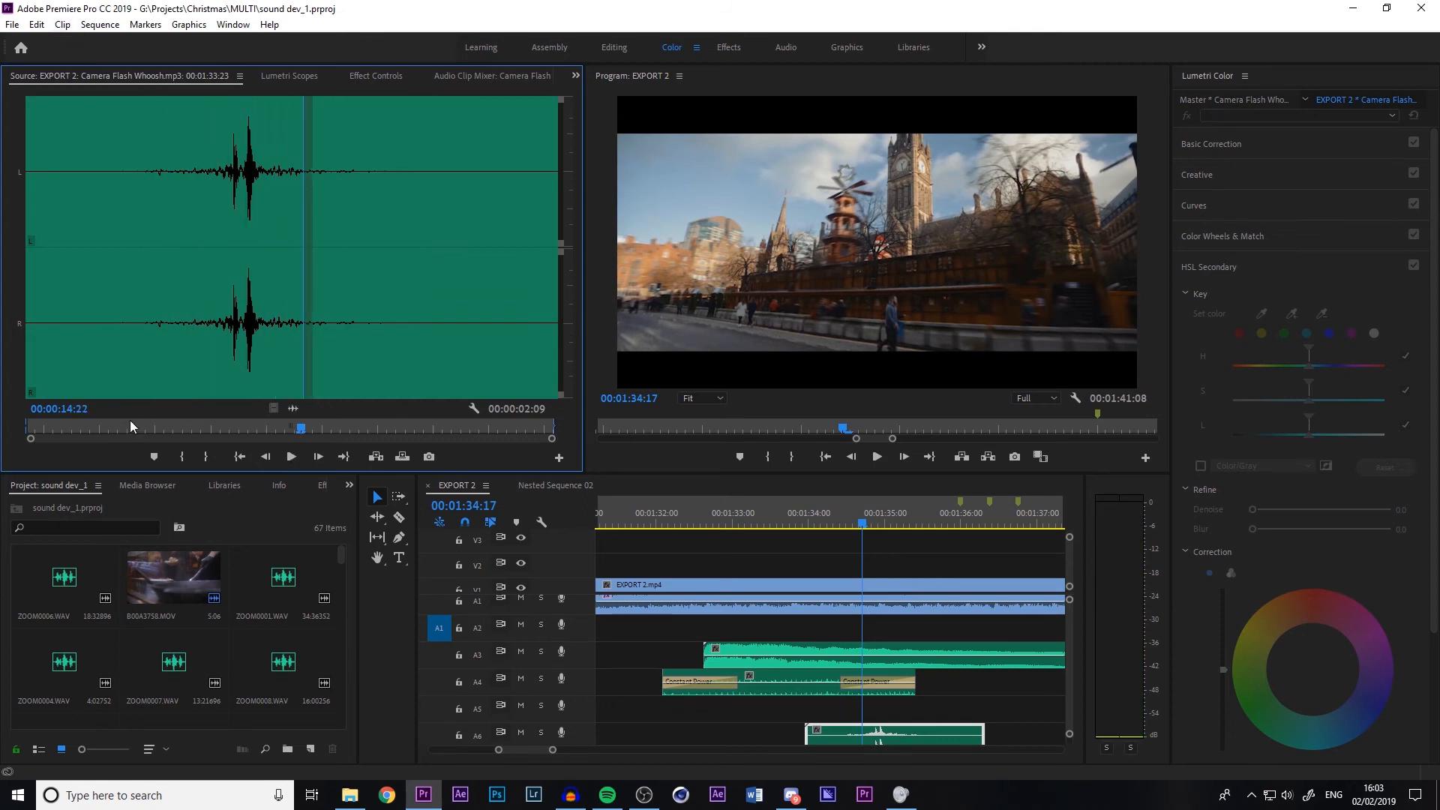
# Replay the whoosh's two peaks on their own, starting from 00:00:14:09 in the source clip
pyautogui.click(178, 430)
pyautogui.press('space')
pyautogui.click(177, 430)
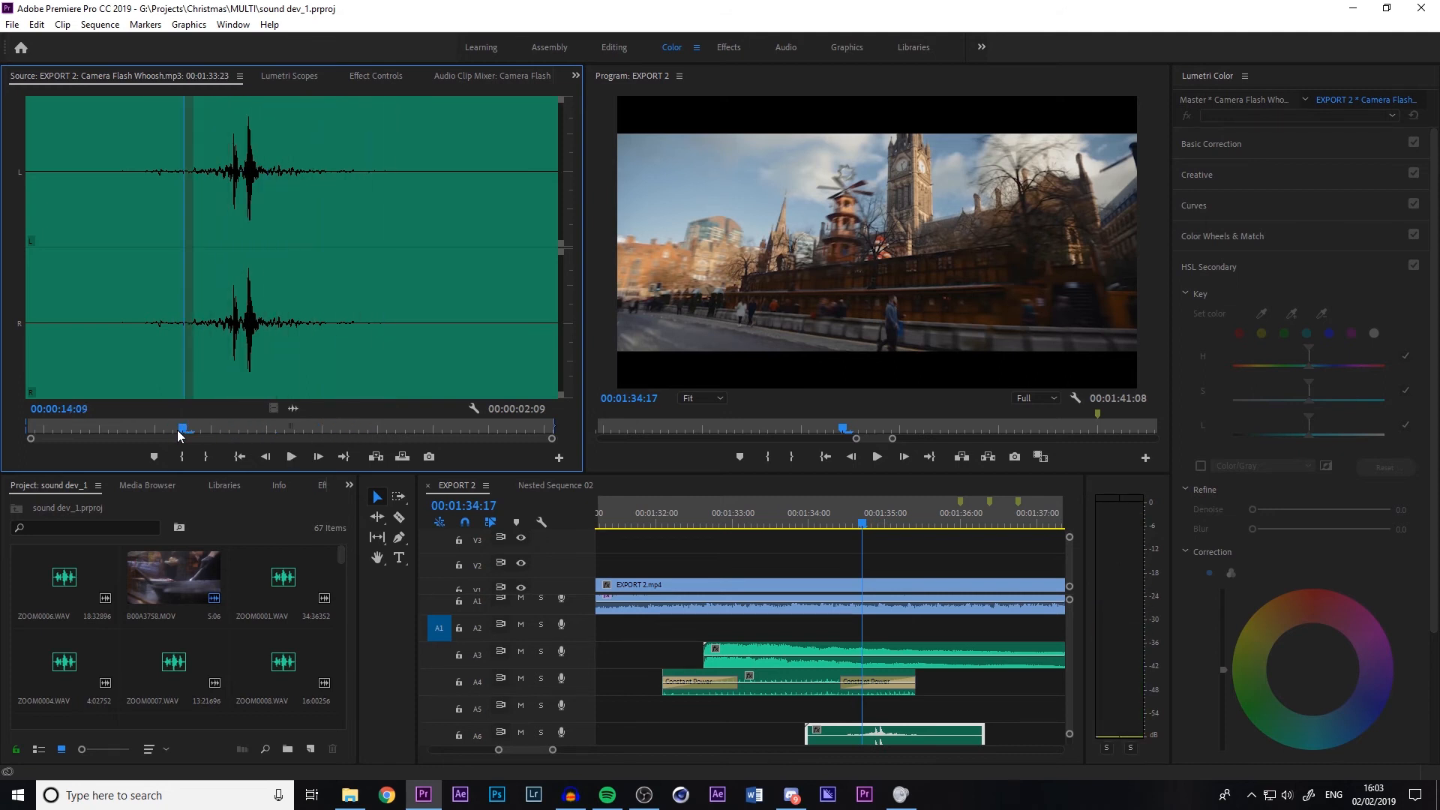
pyautogui.press('space')
pyautogui.press('space')
# Check the whoosh against the picture by replaying the transition from 00:01:34:11 into the food close-up
pyautogui.click(844, 524)
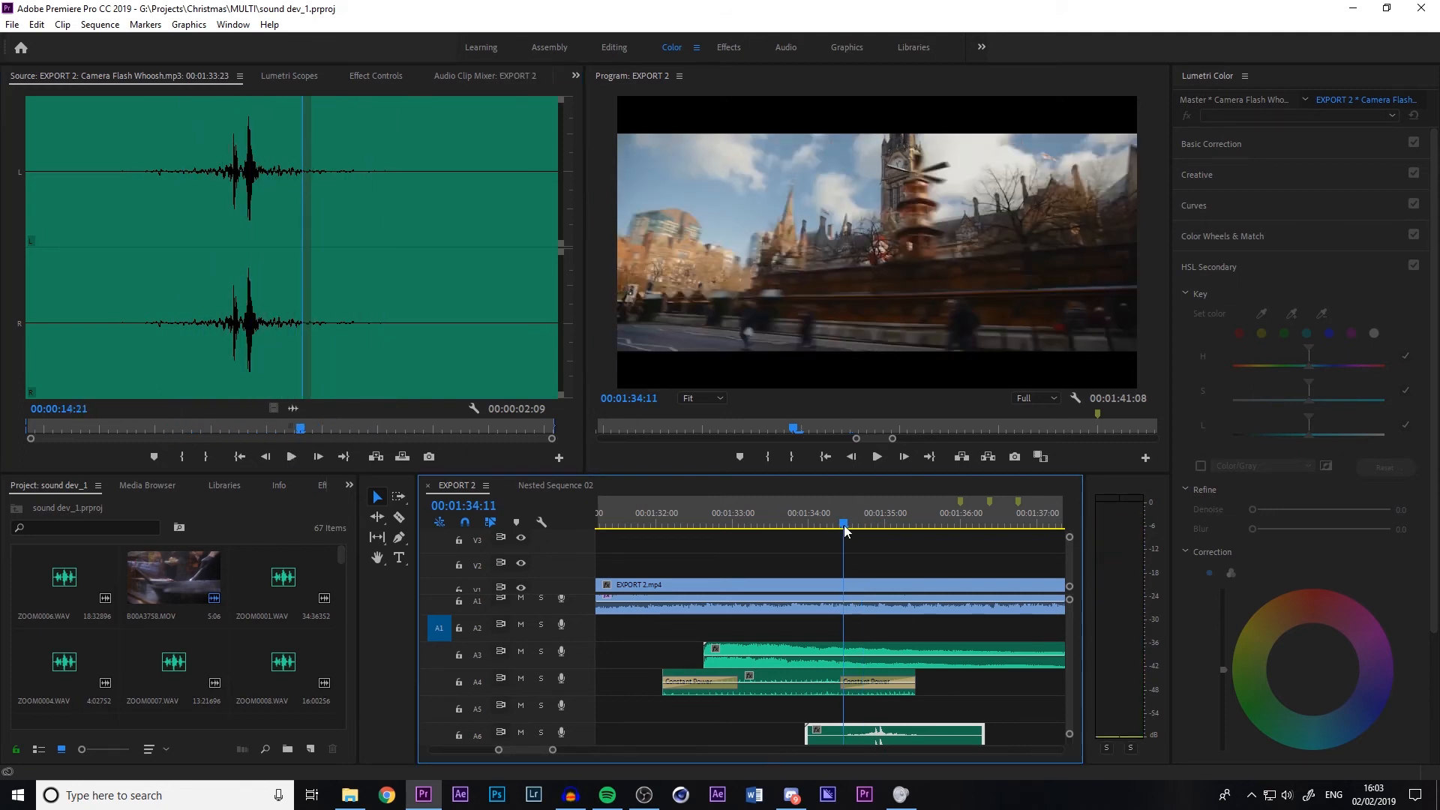
pyautogui.press('space')
pyautogui.moveTo(844, 525); pyautogui.dragTo(876, 529)
pyautogui.press('space')
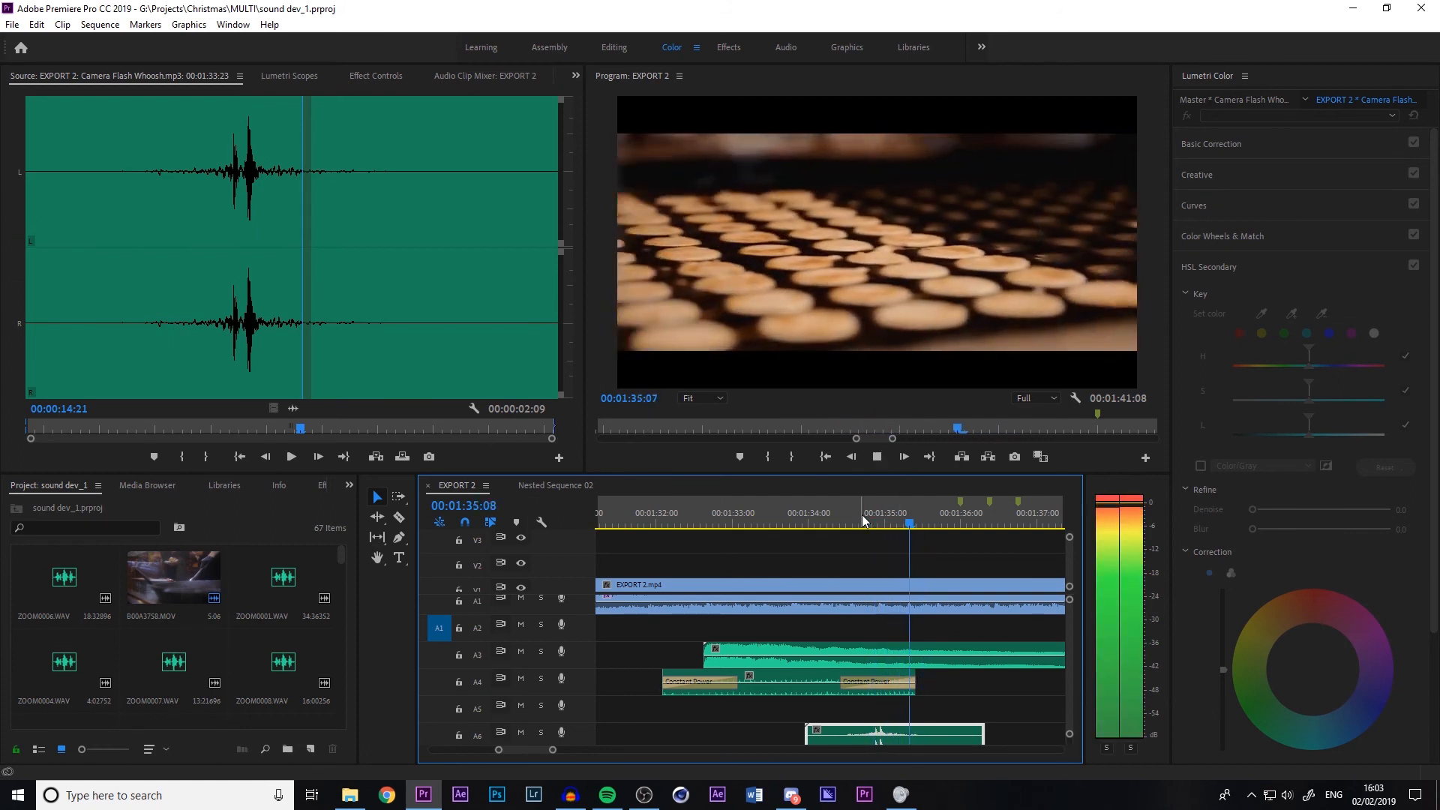
pyautogui.press('space')
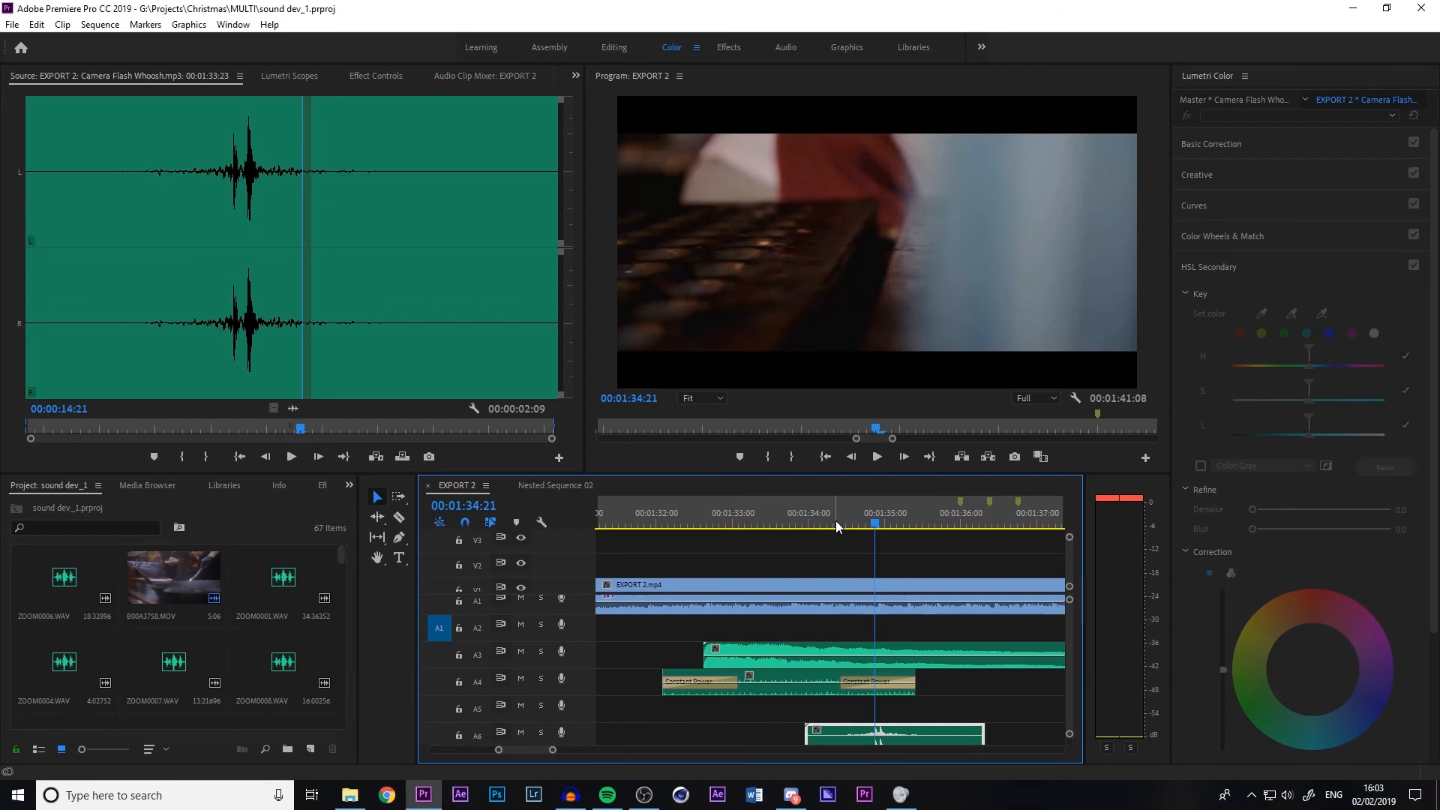
# Examine audio tracks A6 to A11 under the transition, playing the food close-up through to 00:01:36:06
pyautogui.moveTo(1069, 683); pyautogui.dragTo(1081, 683)
pyautogui.press('space')
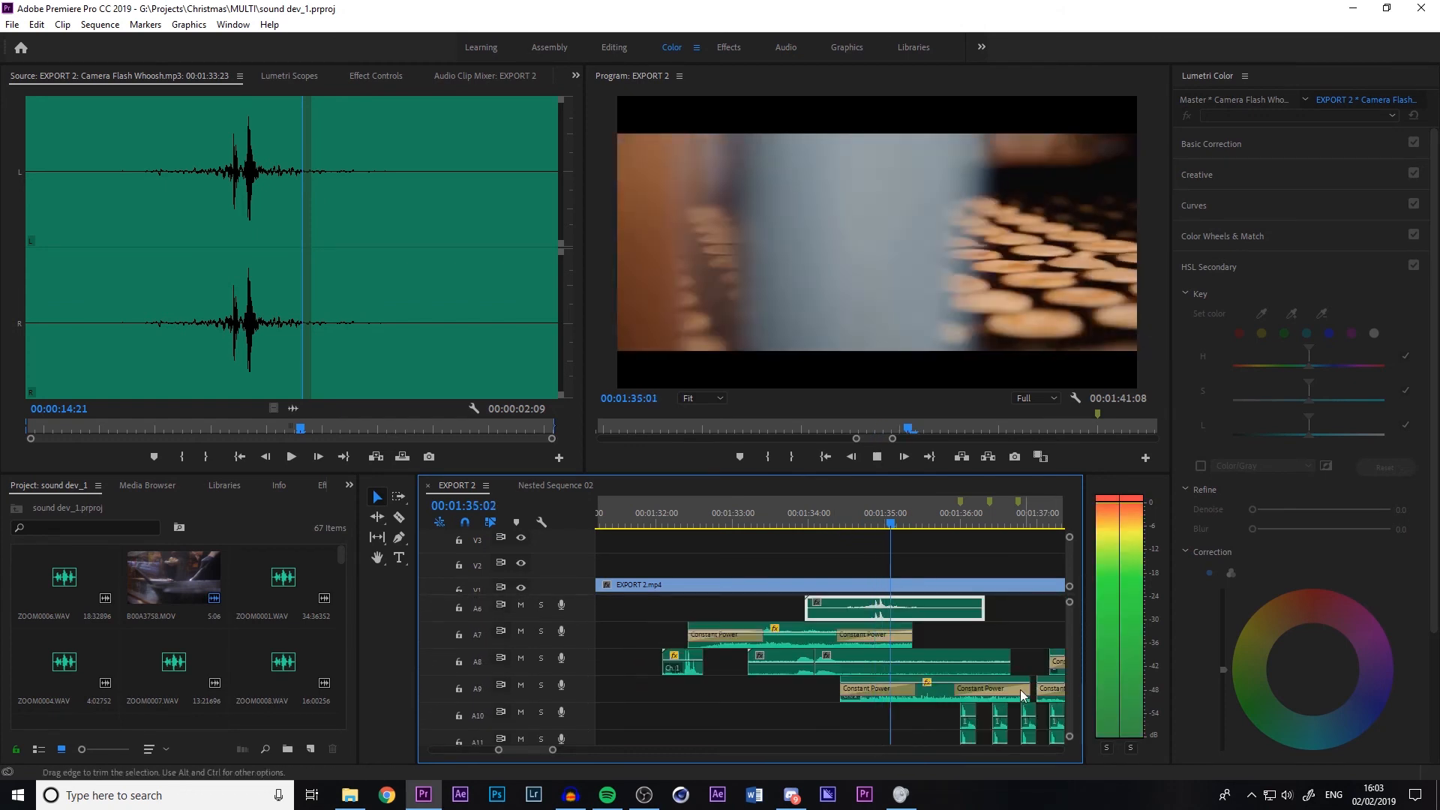
pyautogui.press('space')
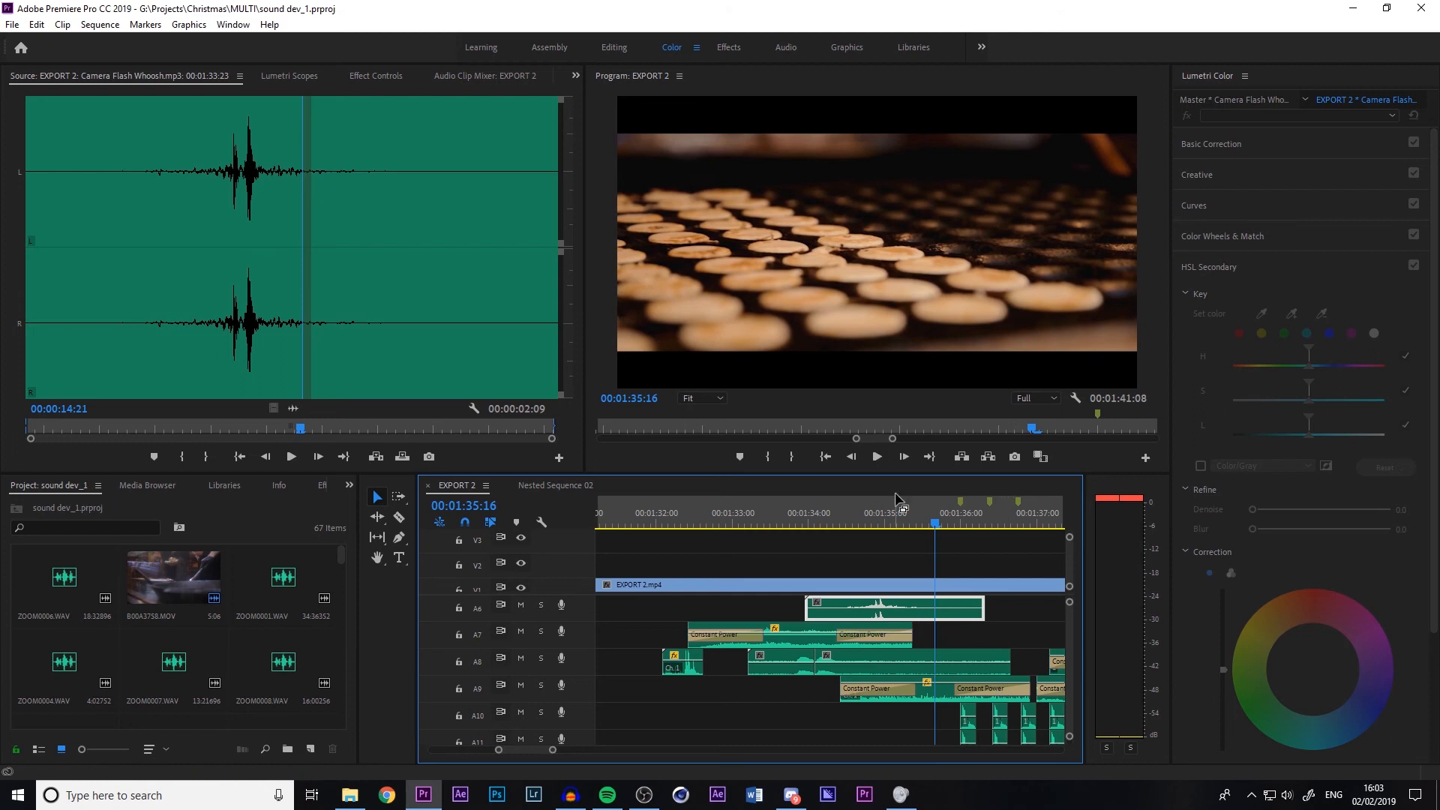
pyautogui.click(854, 520)
pyautogui.press('space')
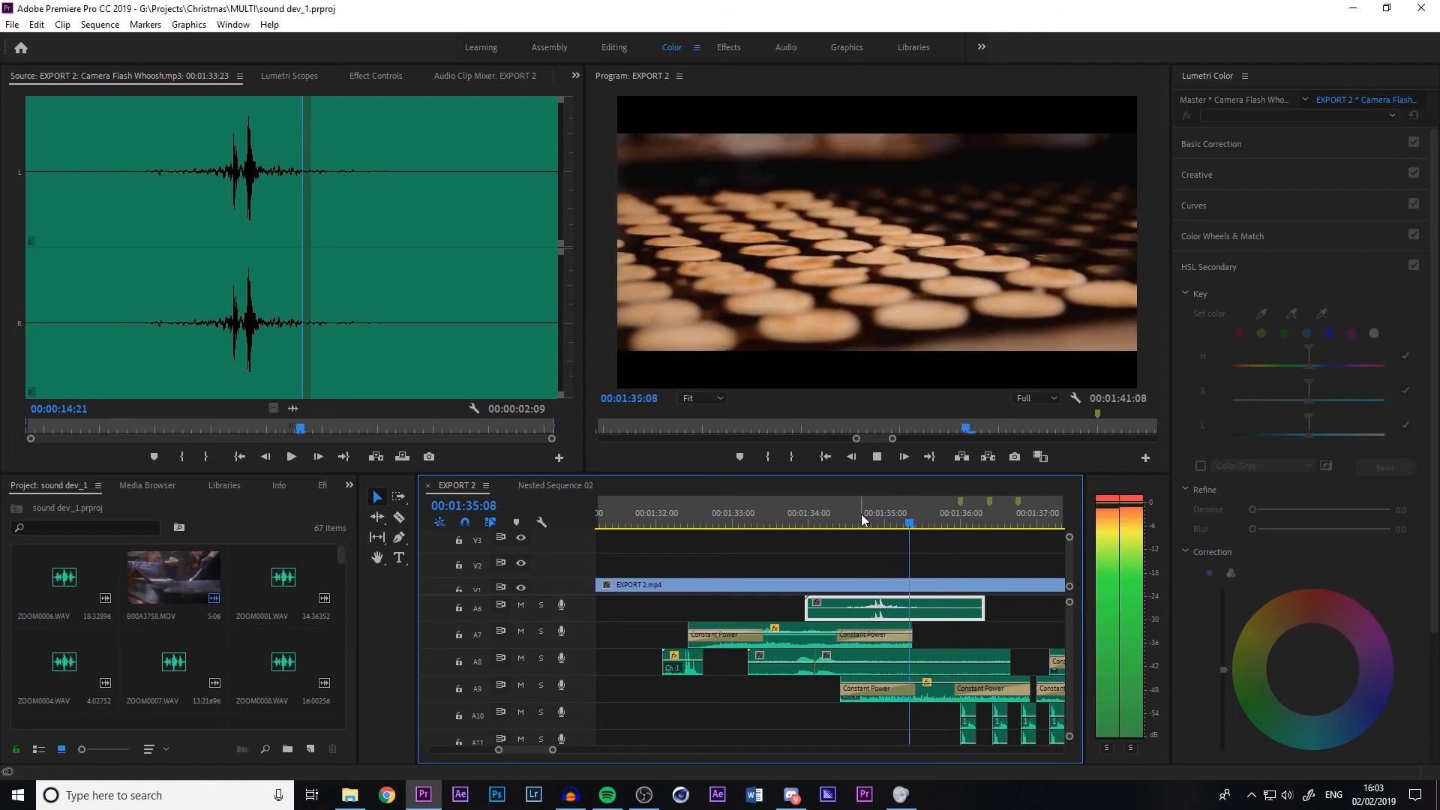
pyautogui.press('space')
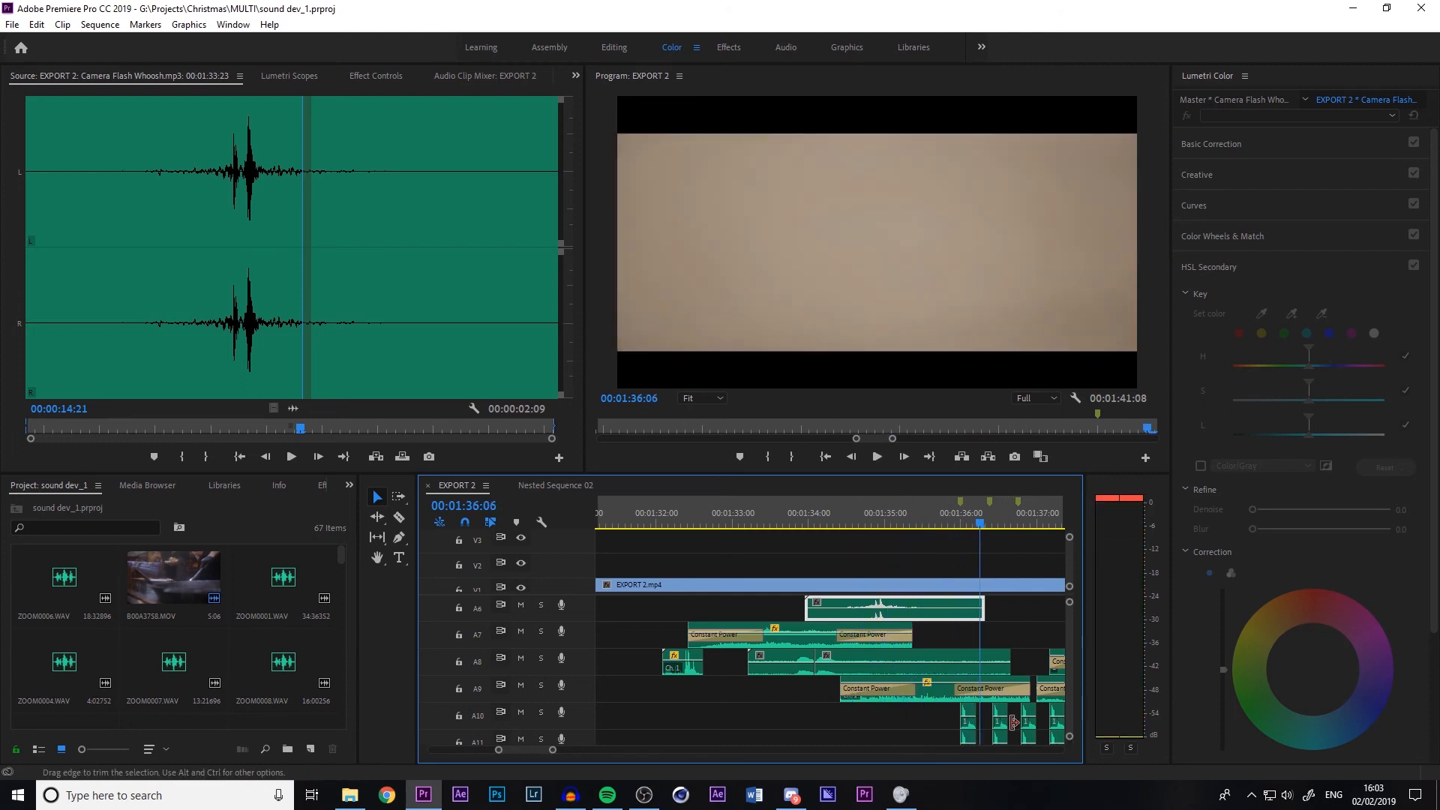
# Play the quick cuts from 00:01:36:00 to 00:01:37:05, and listen to the acoustic-kick clip on A10 on its own
pyautogui.click(963, 521)
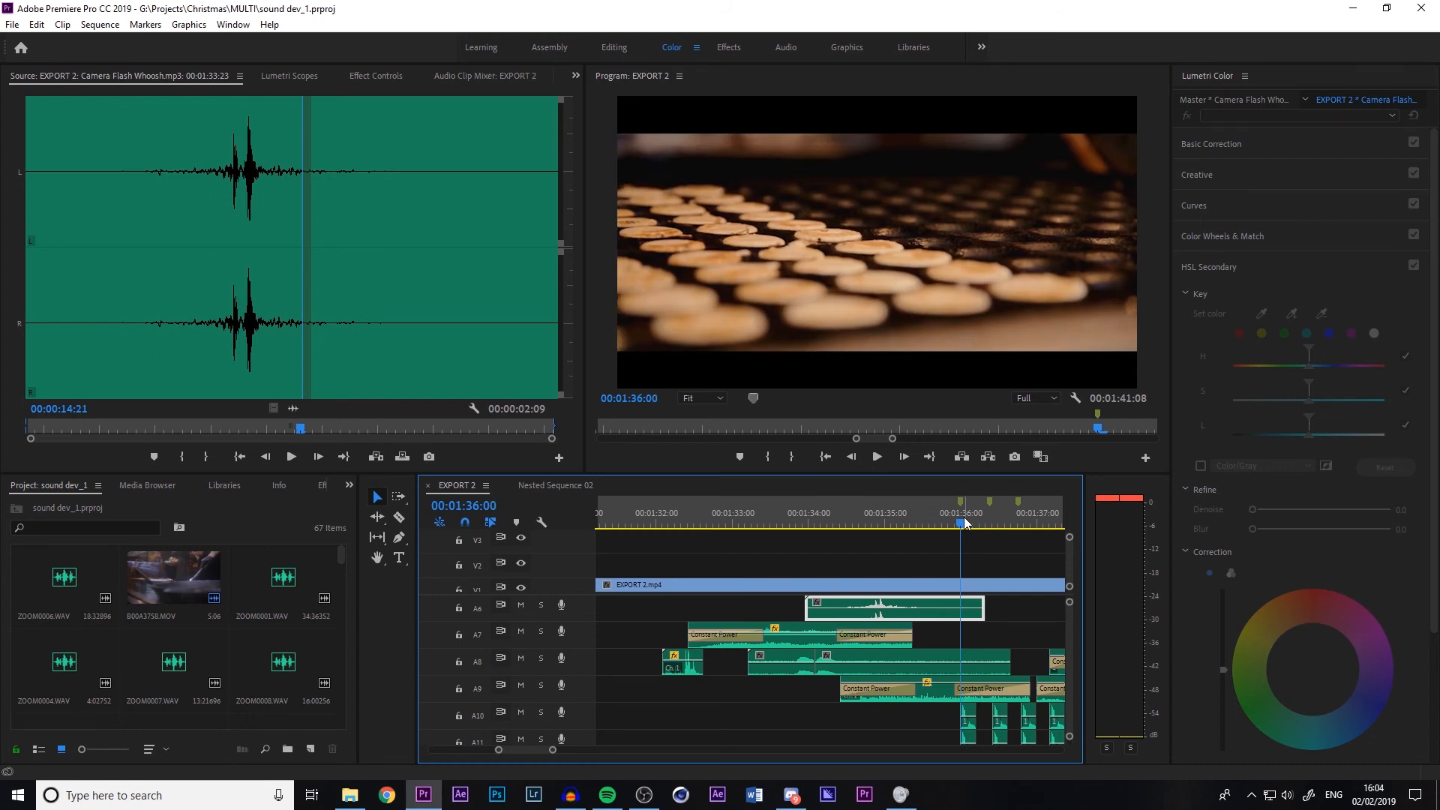
pyautogui.hscroll(4, 996, 625)
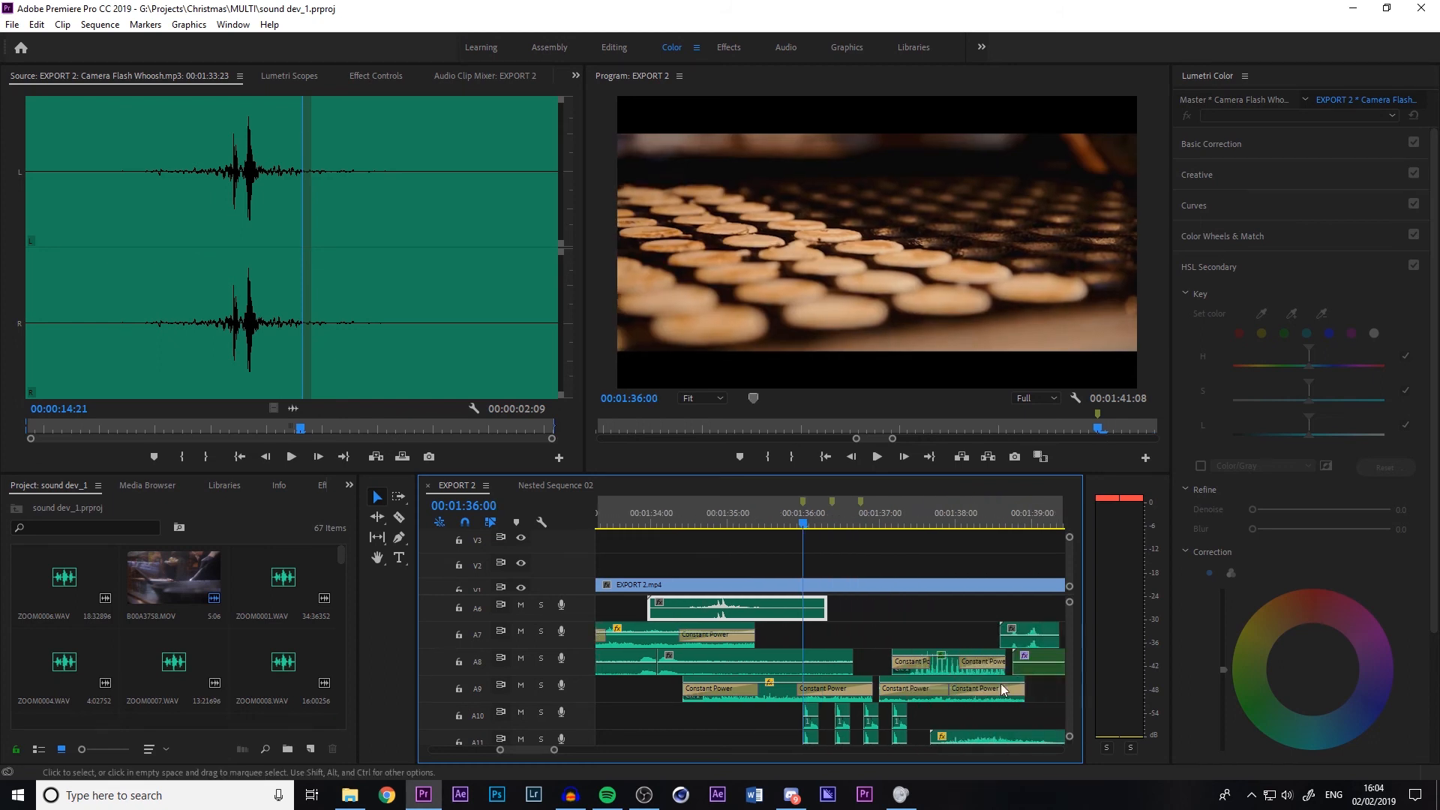
pyautogui.scroll(-2, 1066, 650)
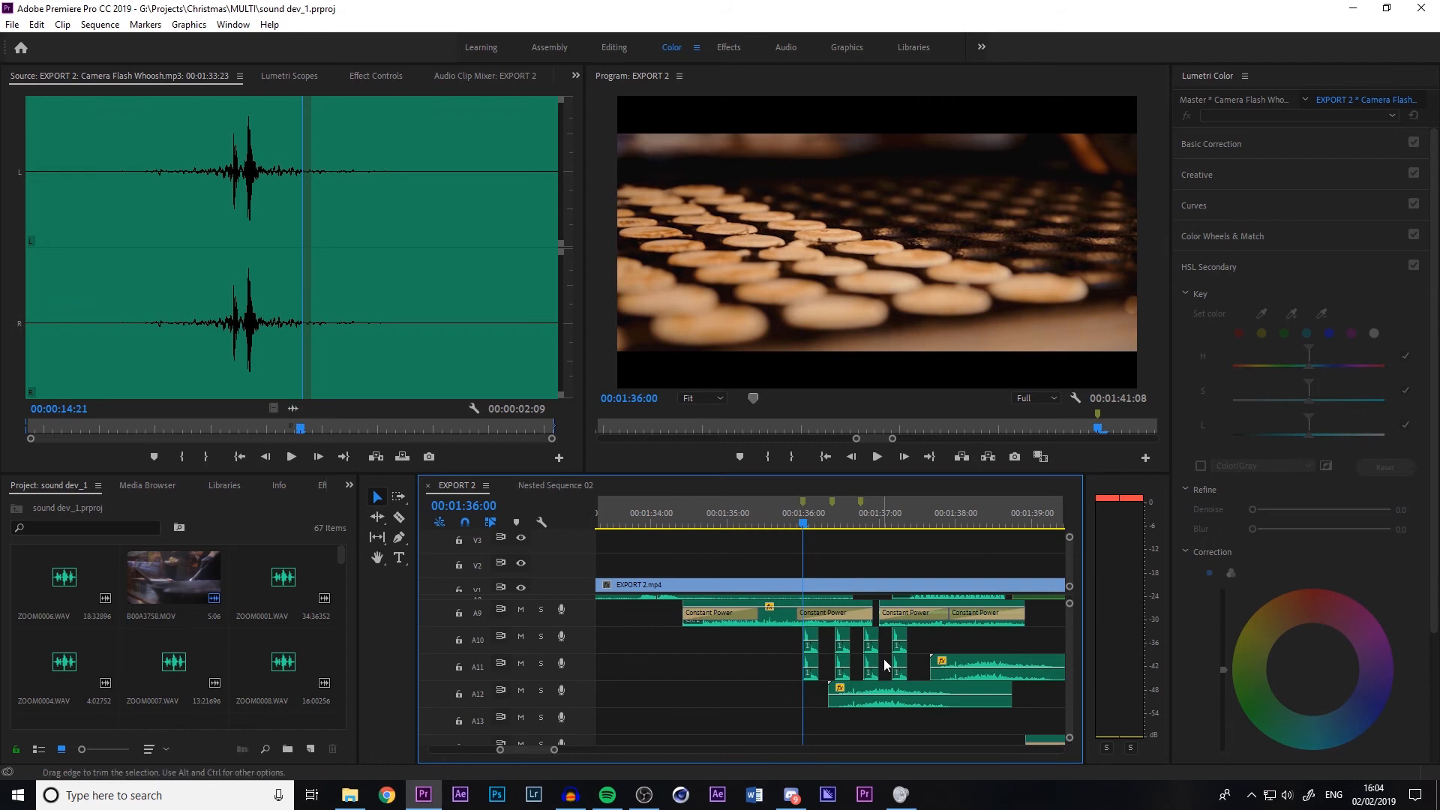
pyautogui.press('space')
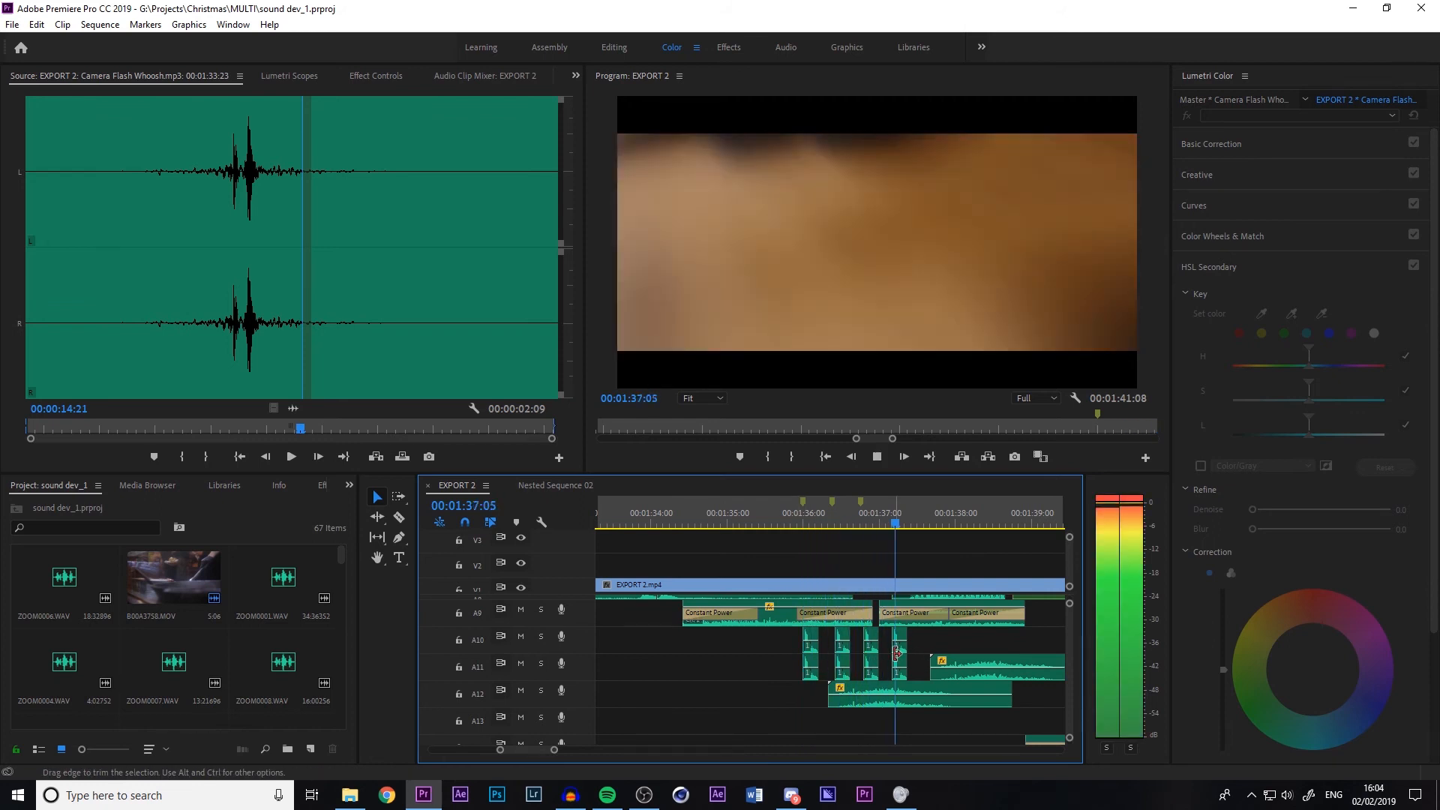
pyautogui.doubleClick(810, 637)
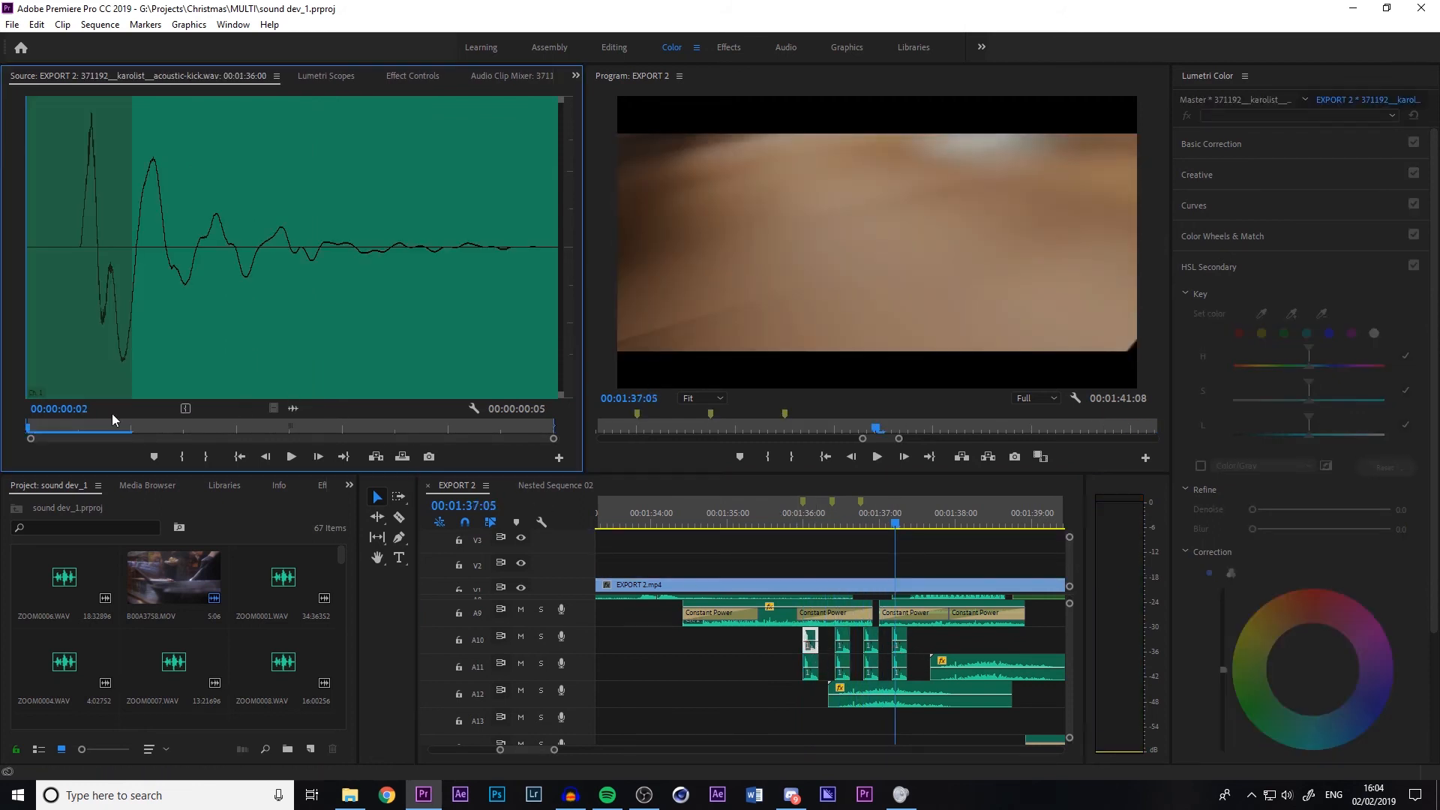
pyautogui.press('space')
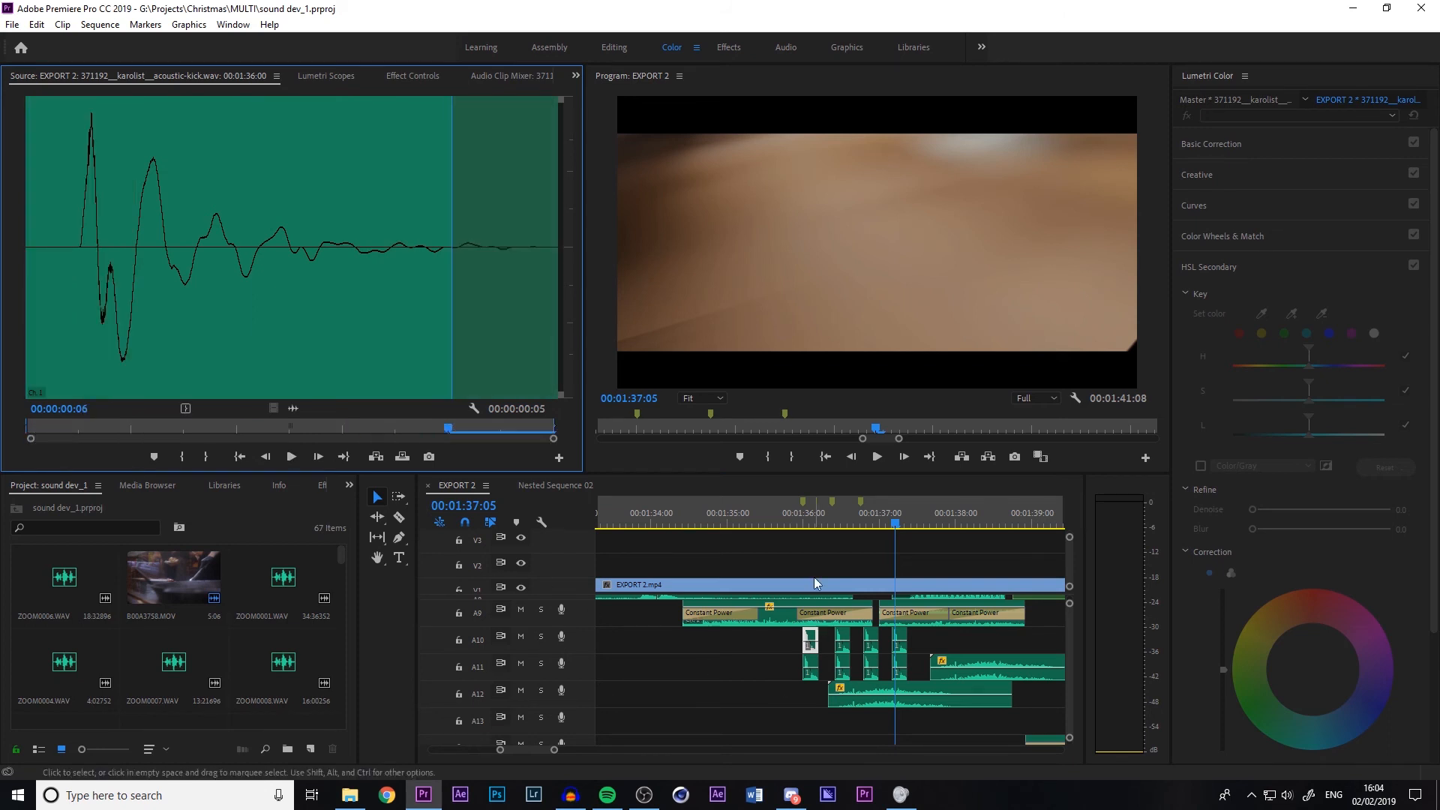
# Replay the cuts with their kick hits on A10 and A11 from 00:01:36:00 through 00:01:37:11
pyautogui.click(804, 519)
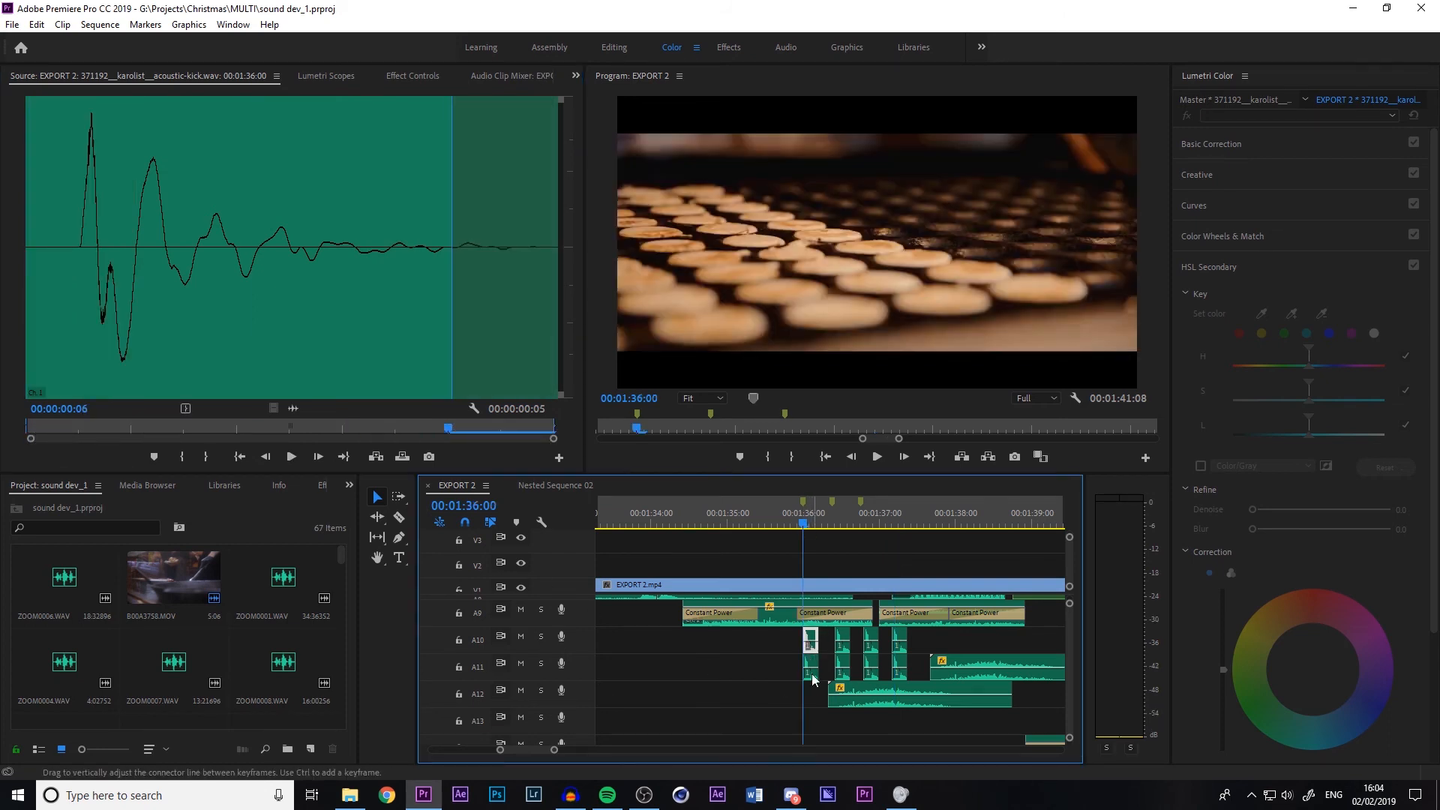
pyautogui.press('space')
pyautogui.press('space')
pyautogui.moveTo(827, 520); pyautogui.dragTo(804, 521)
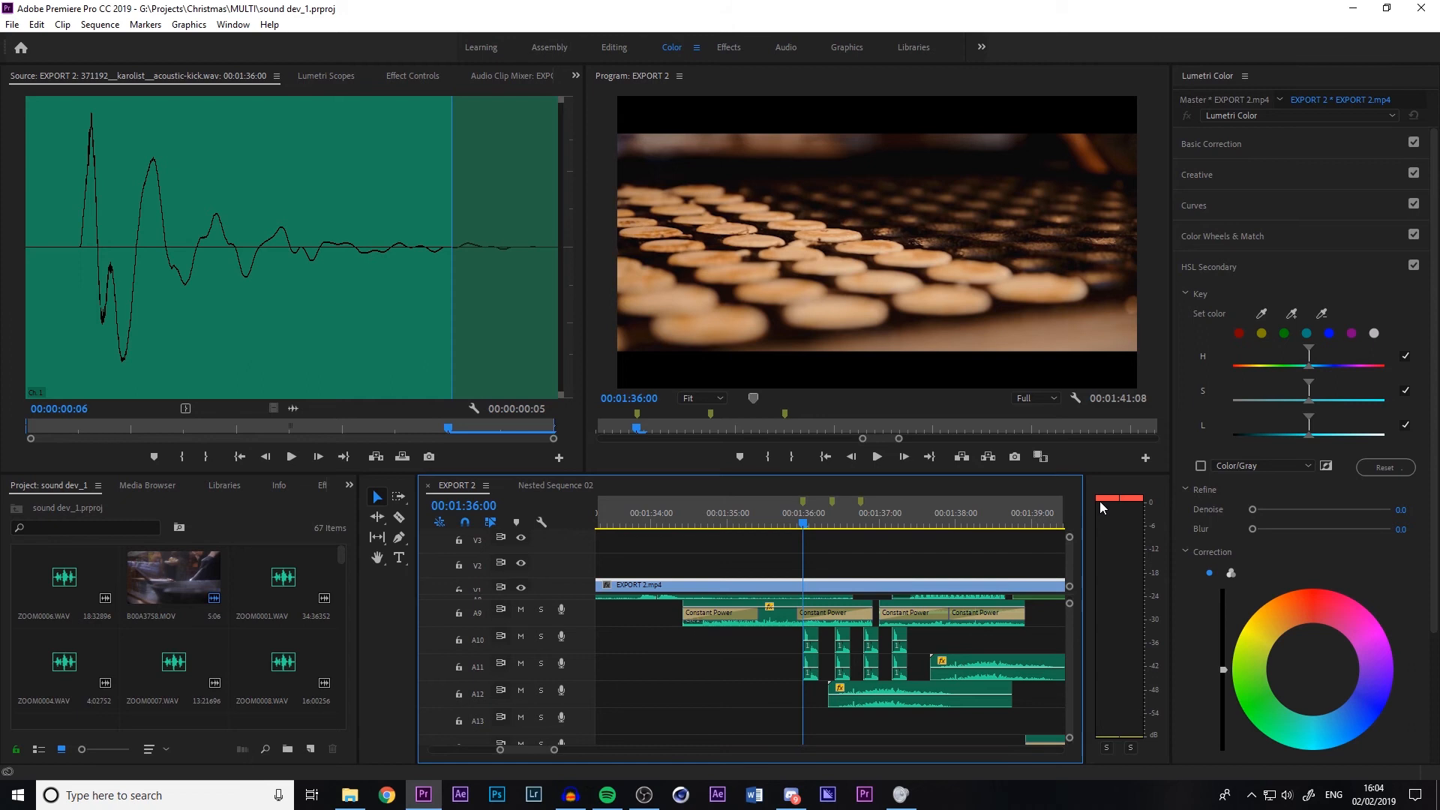
pyautogui.press('space')
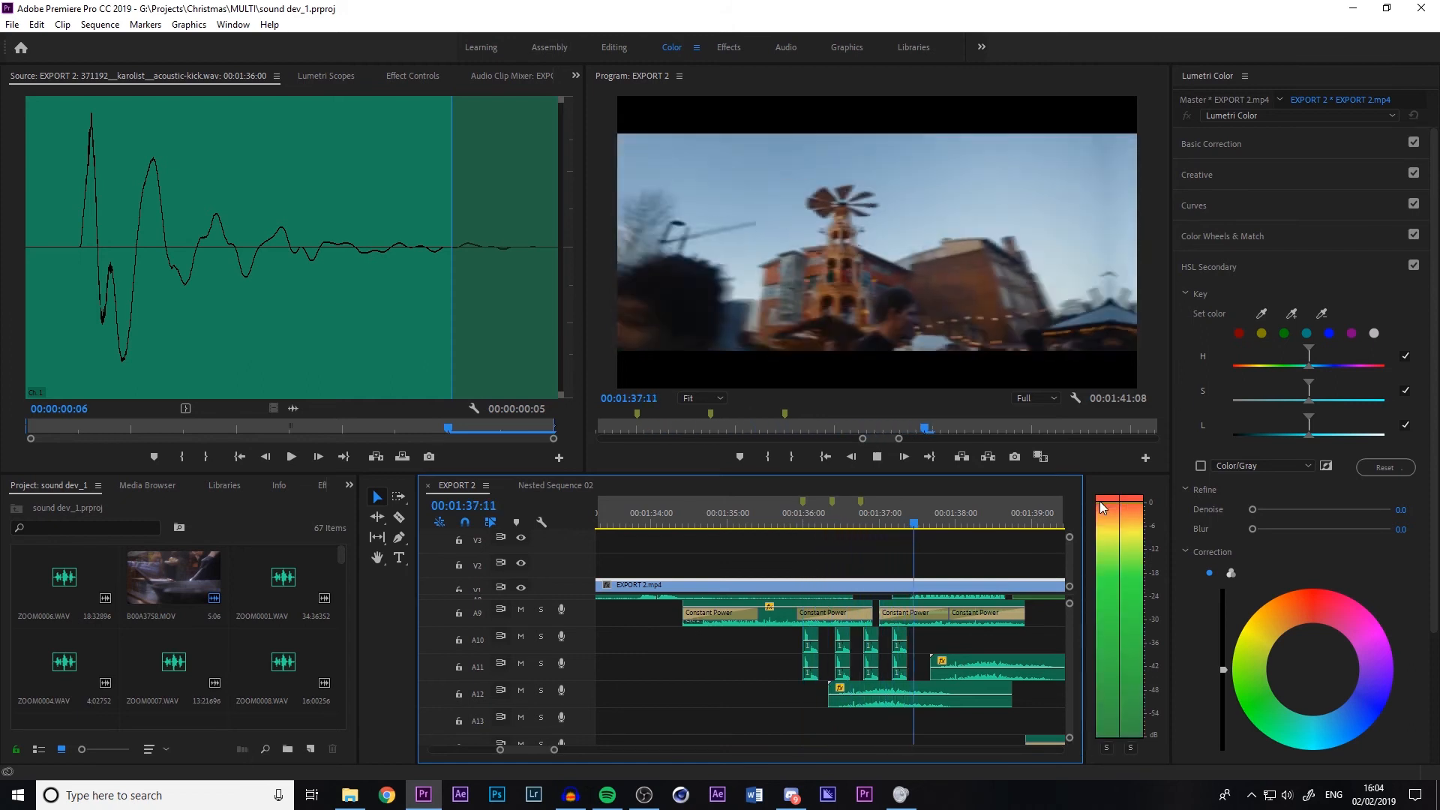
# Replay the lead-in to the first kick hit from 00:01:35:19, and again from slightly earlier in the food close-up
pyautogui.click(786, 524)
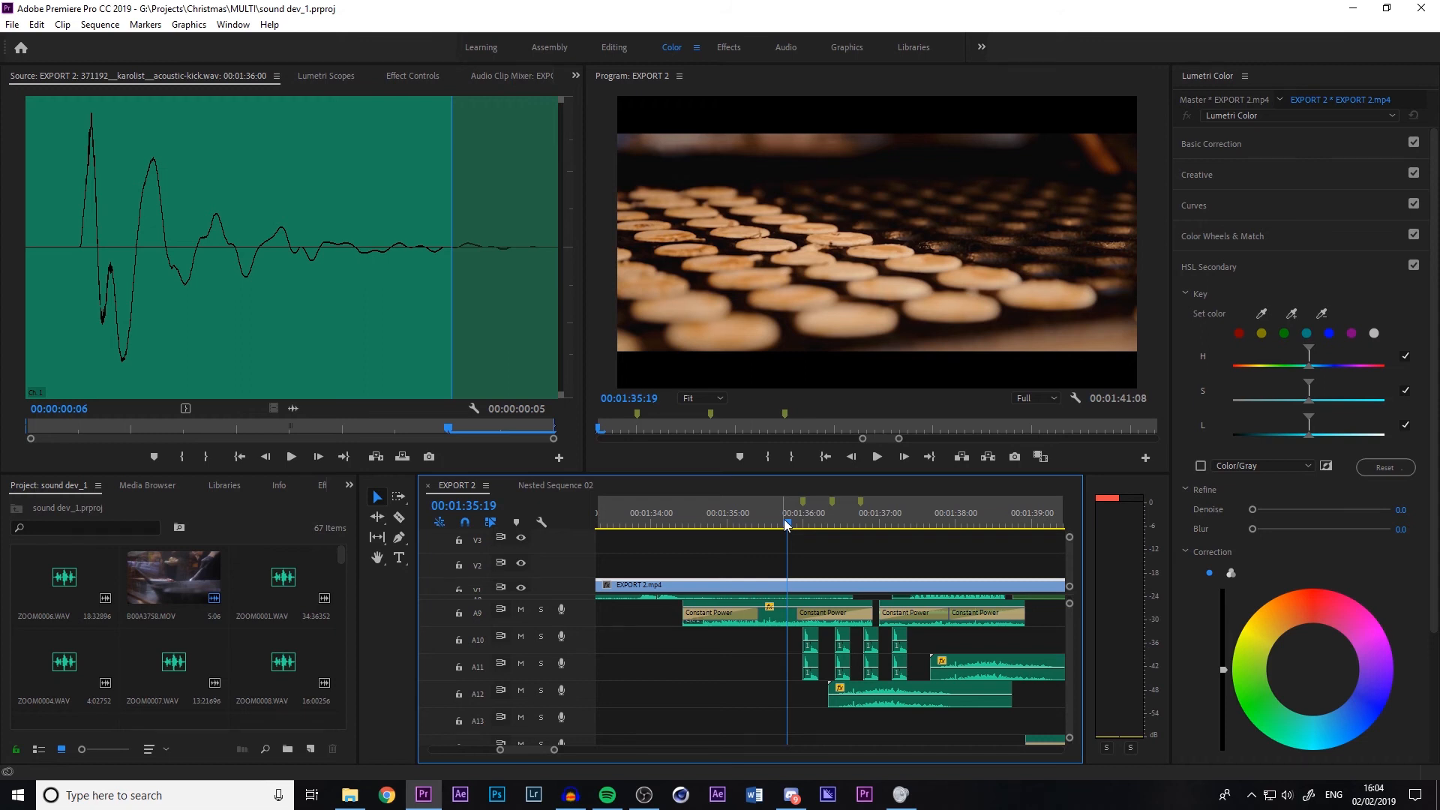
pyautogui.press('space')
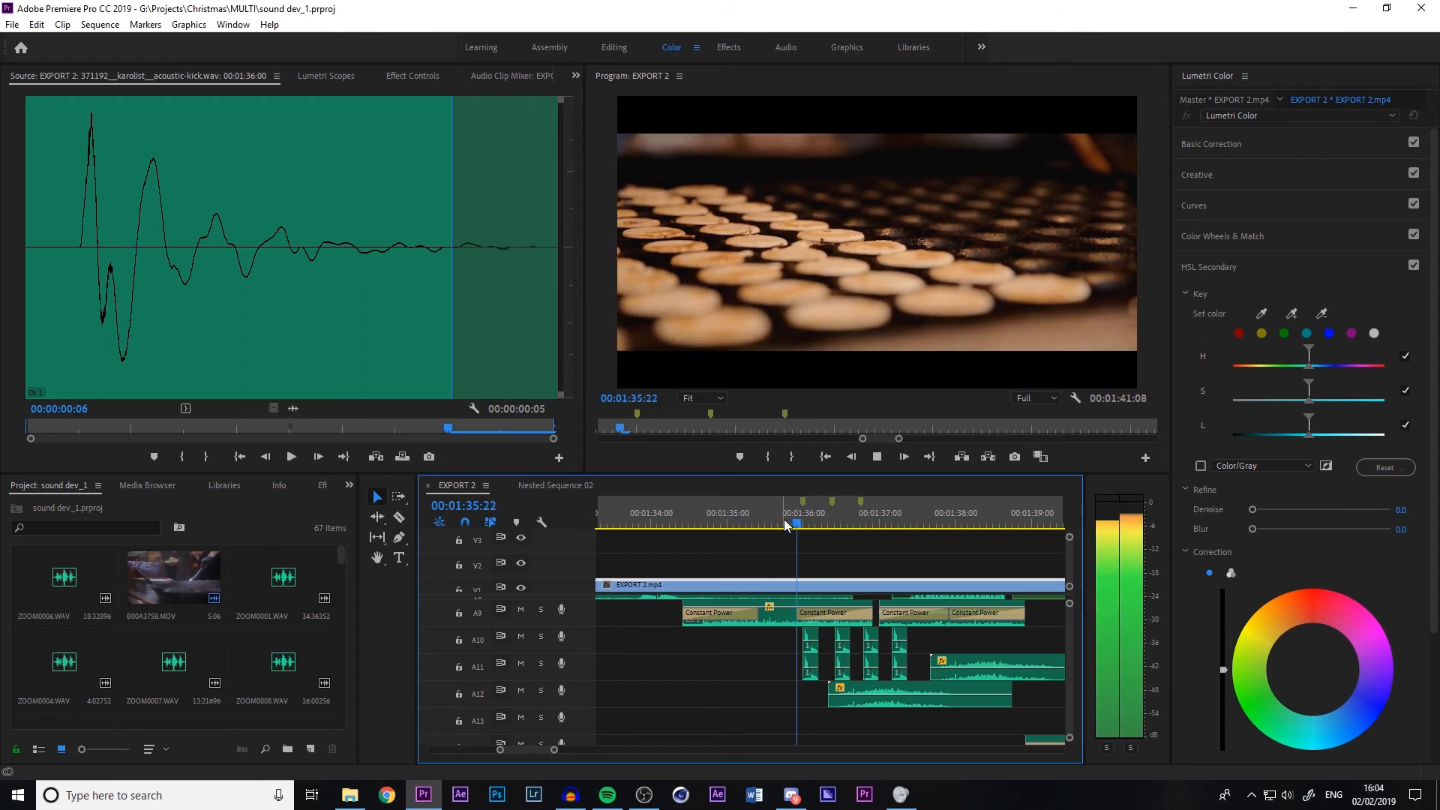
pyautogui.click(785, 524)
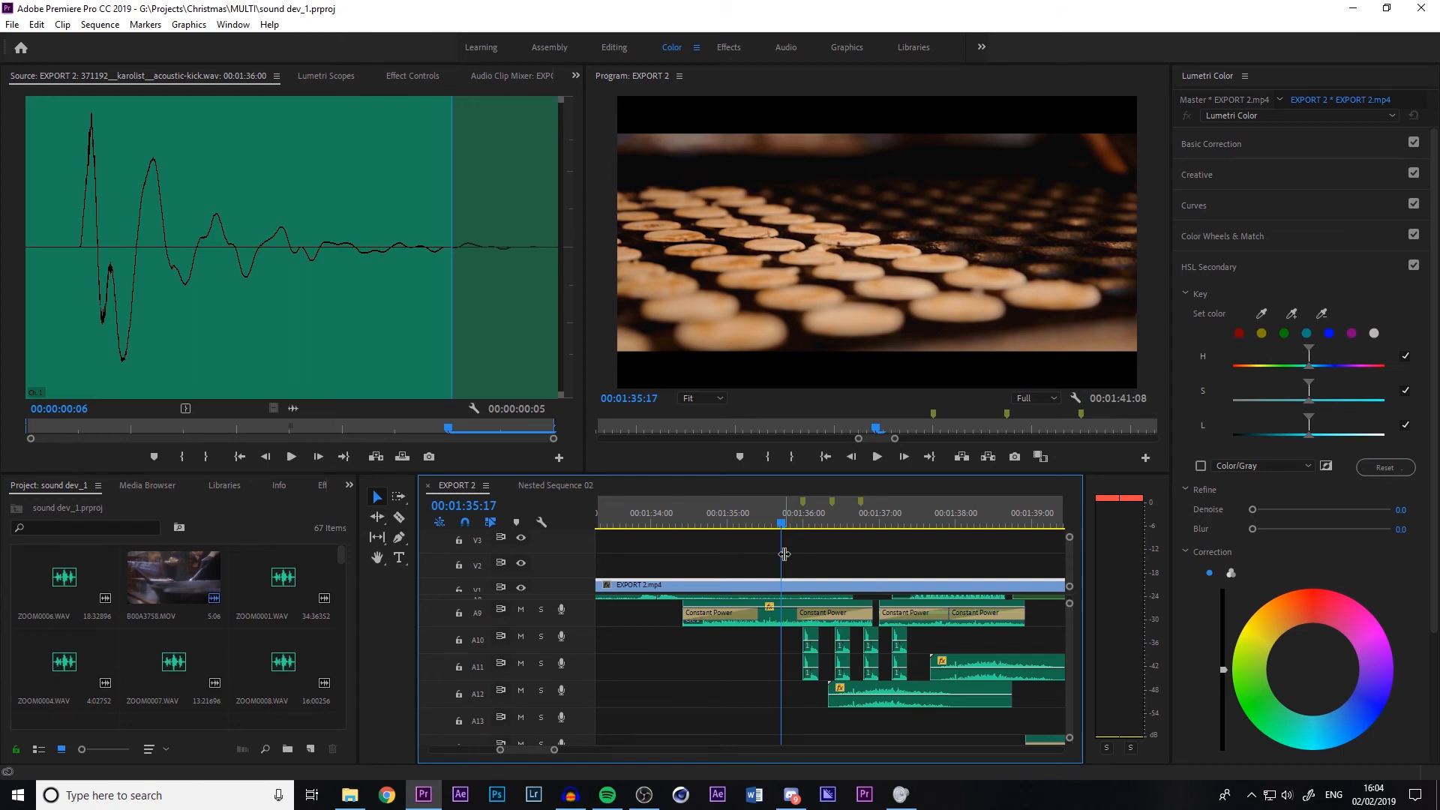
pyautogui.press('space')
pyautogui.click(810, 522)
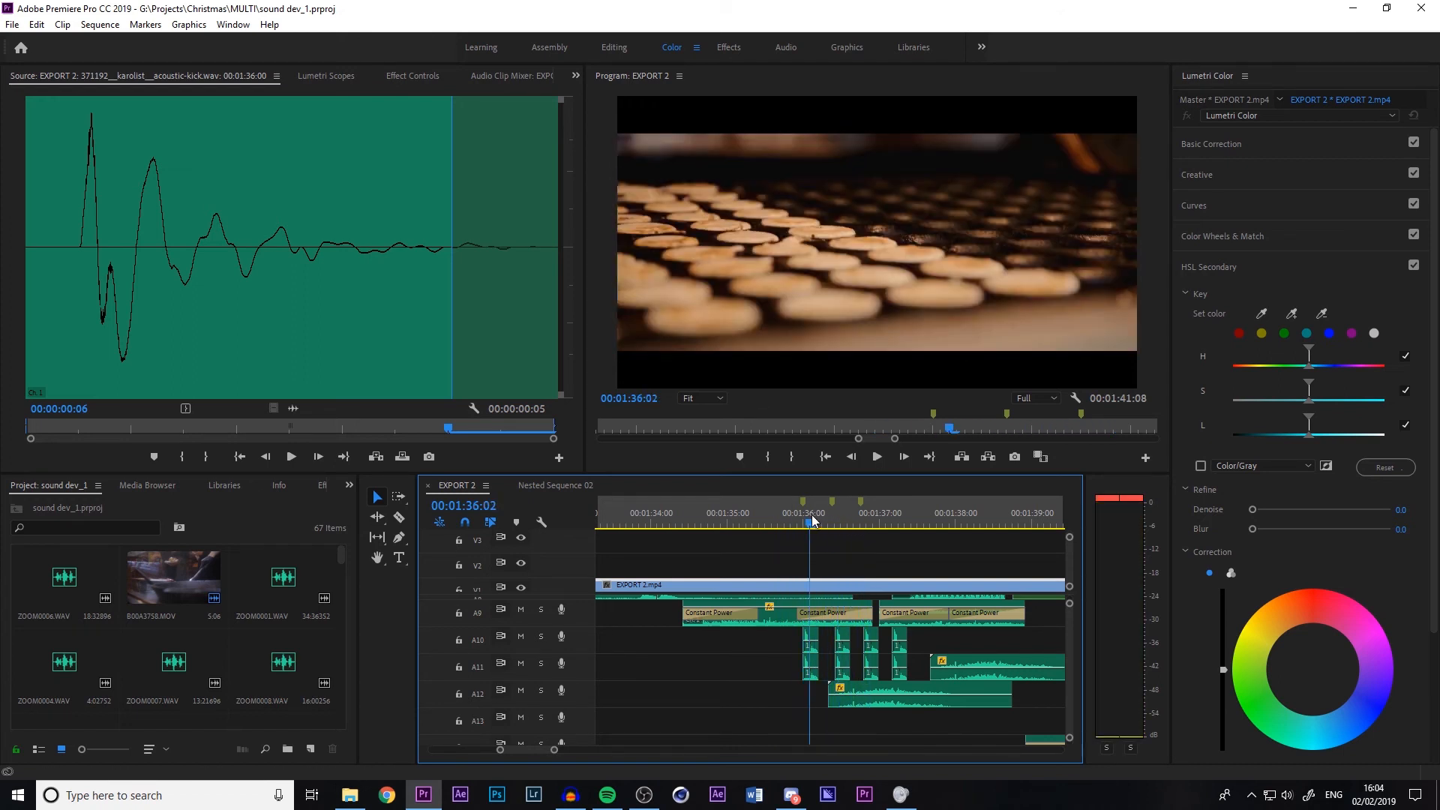
pyautogui.moveTo(813, 520); pyautogui.dragTo(764, 532)
pyautogui.press('space')
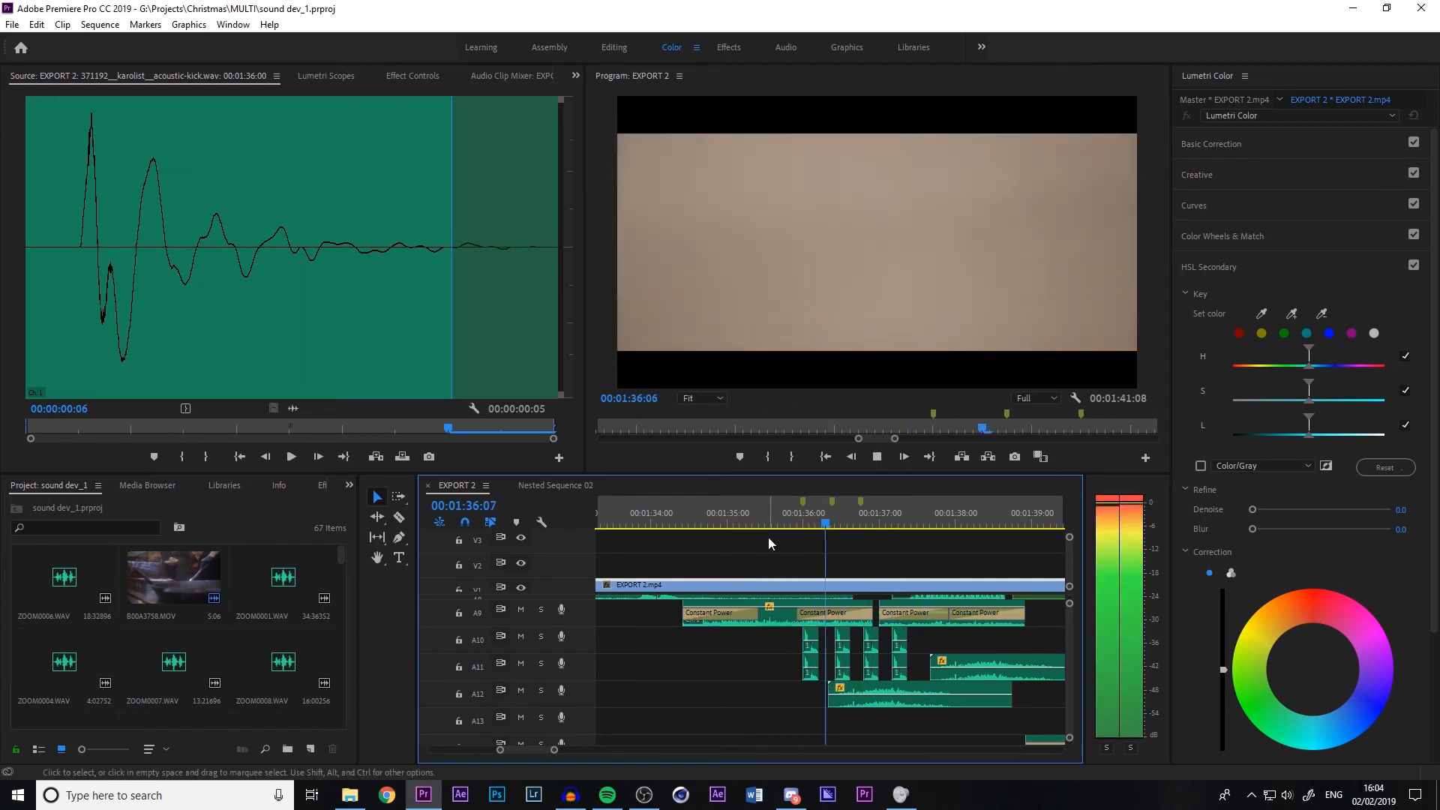
# Play the food close-up into the kick-backed cuts through 00:01:37:07, and return the playhead to 00:01:36:00
pyautogui.click(700, 527)
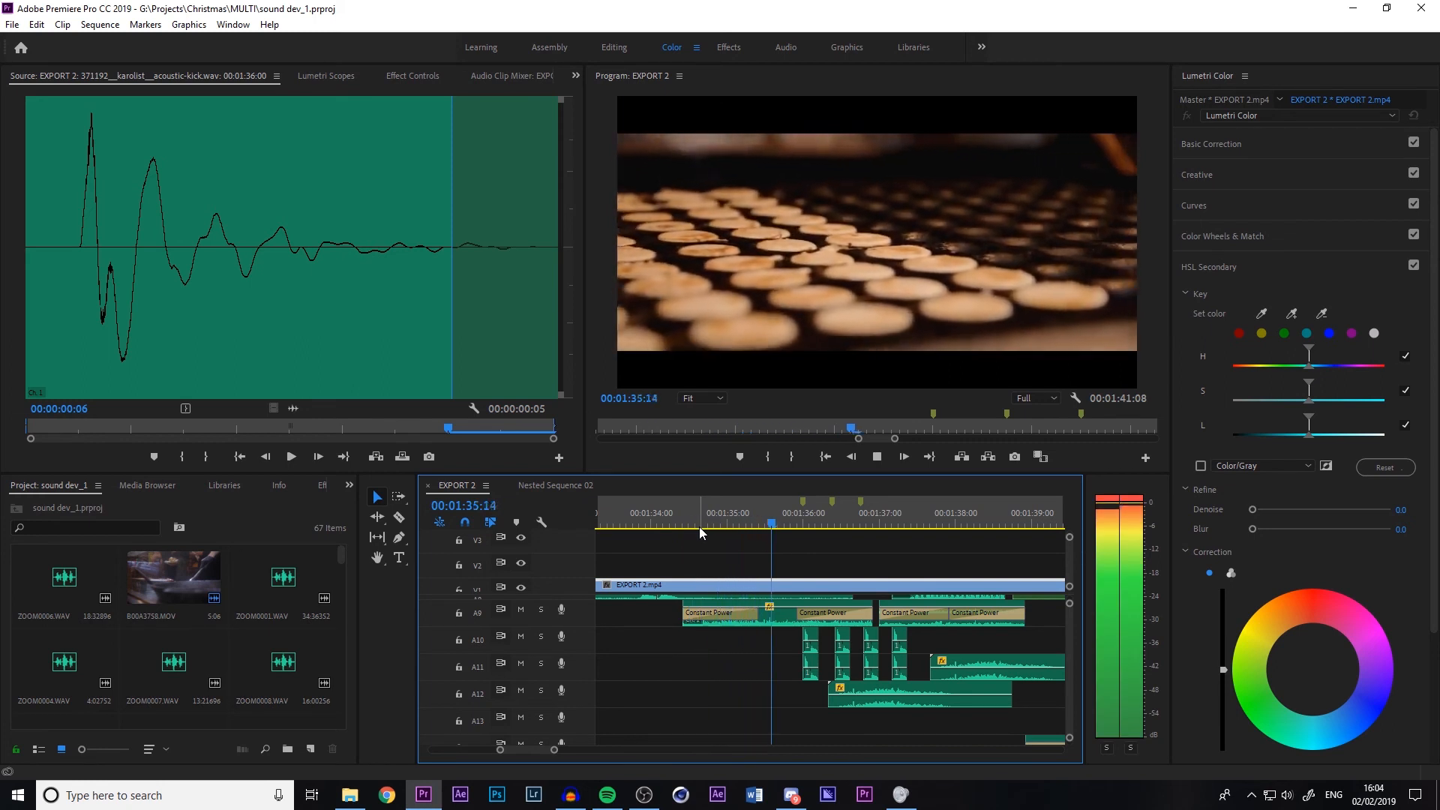
pyautogui.press('space')
pyautogui.click(800, 526)
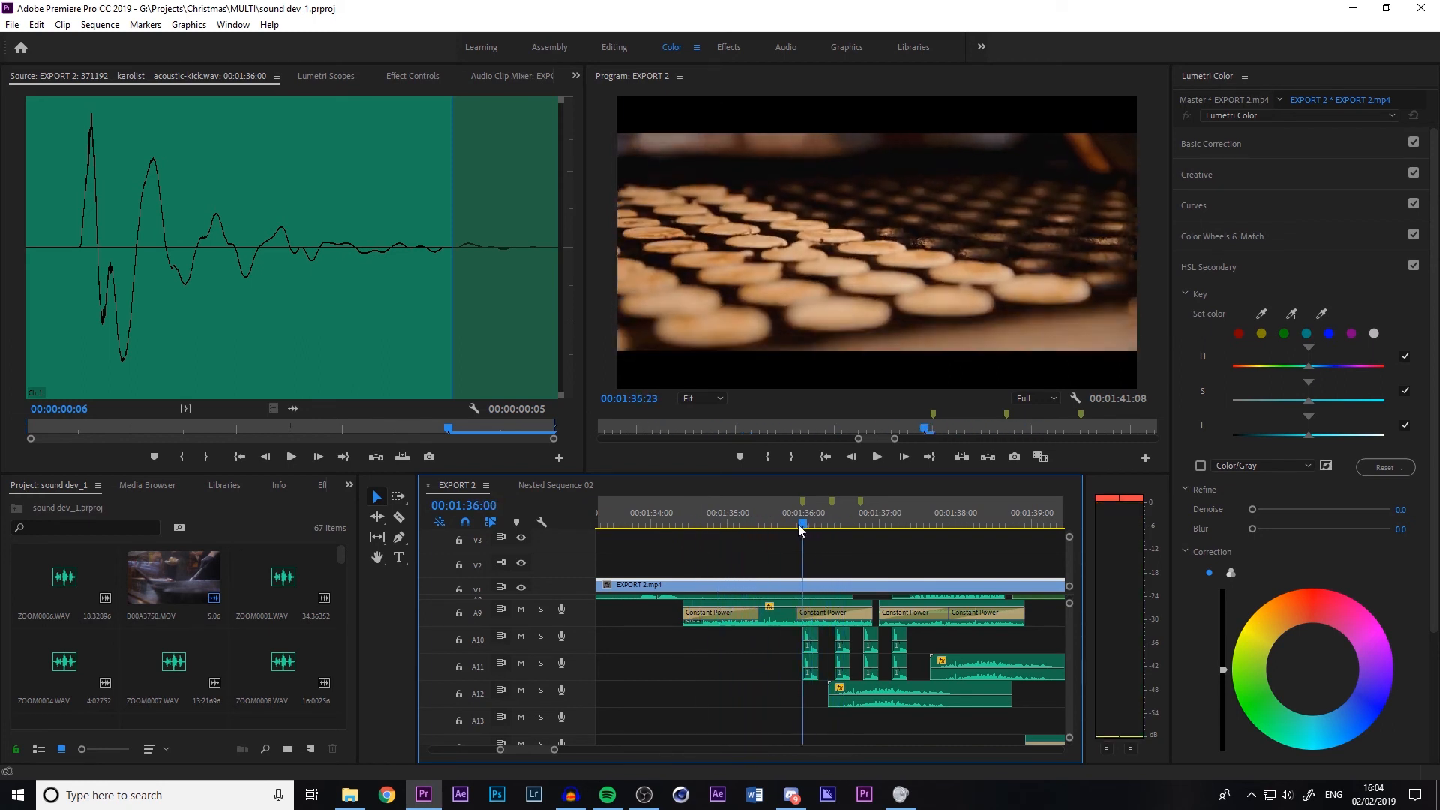
pyautogui.press('space')
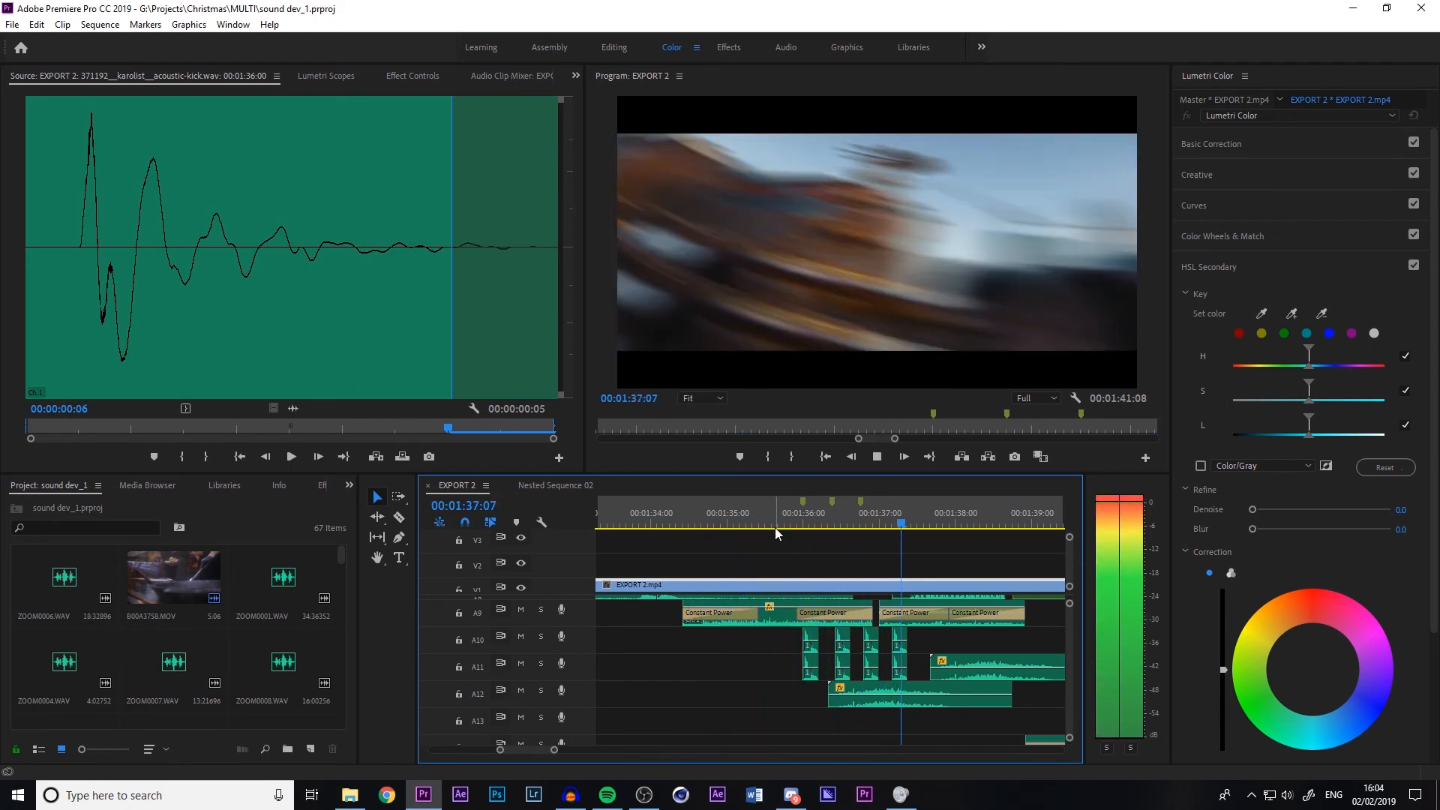
pyautogui.press('space')
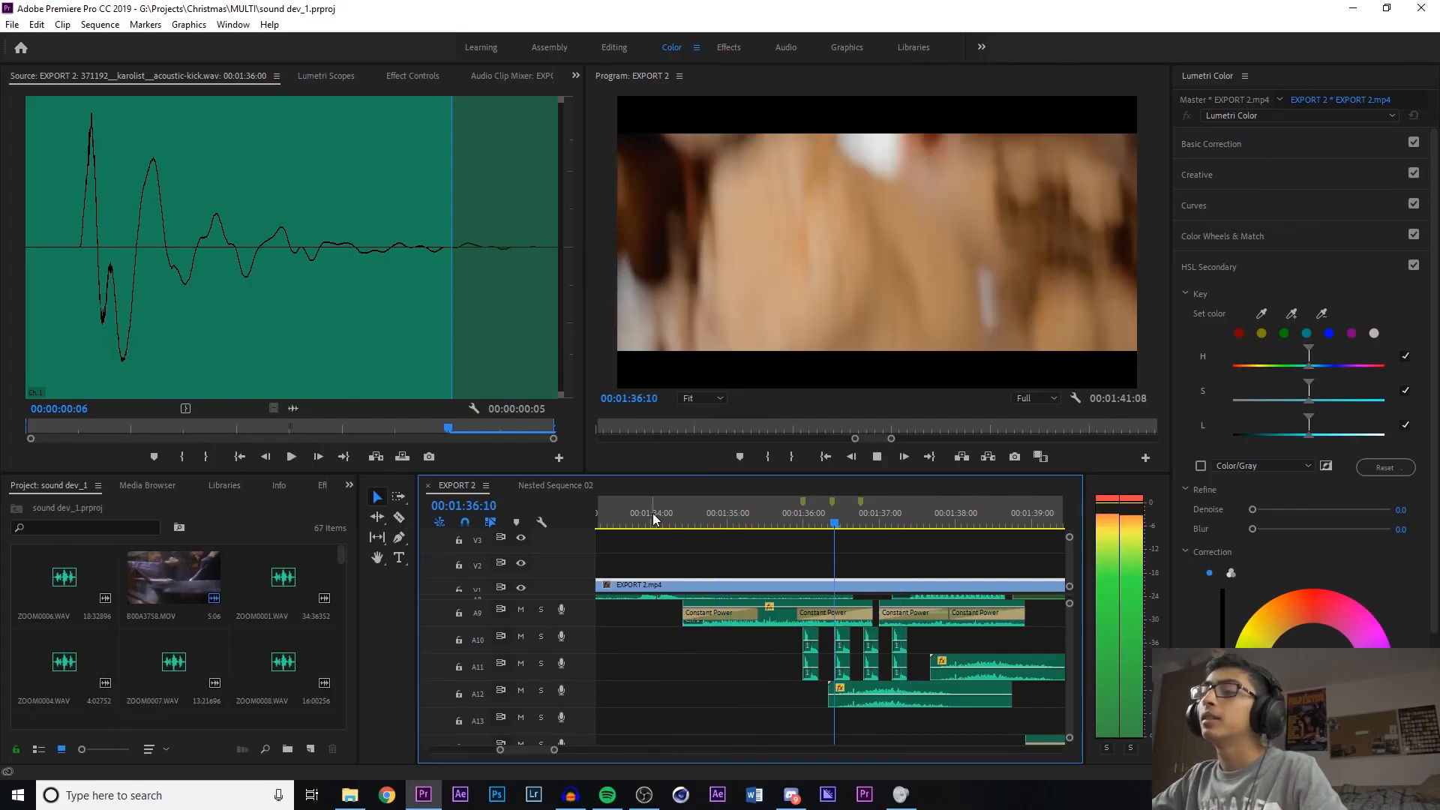
pyautogui.click(806, 513)
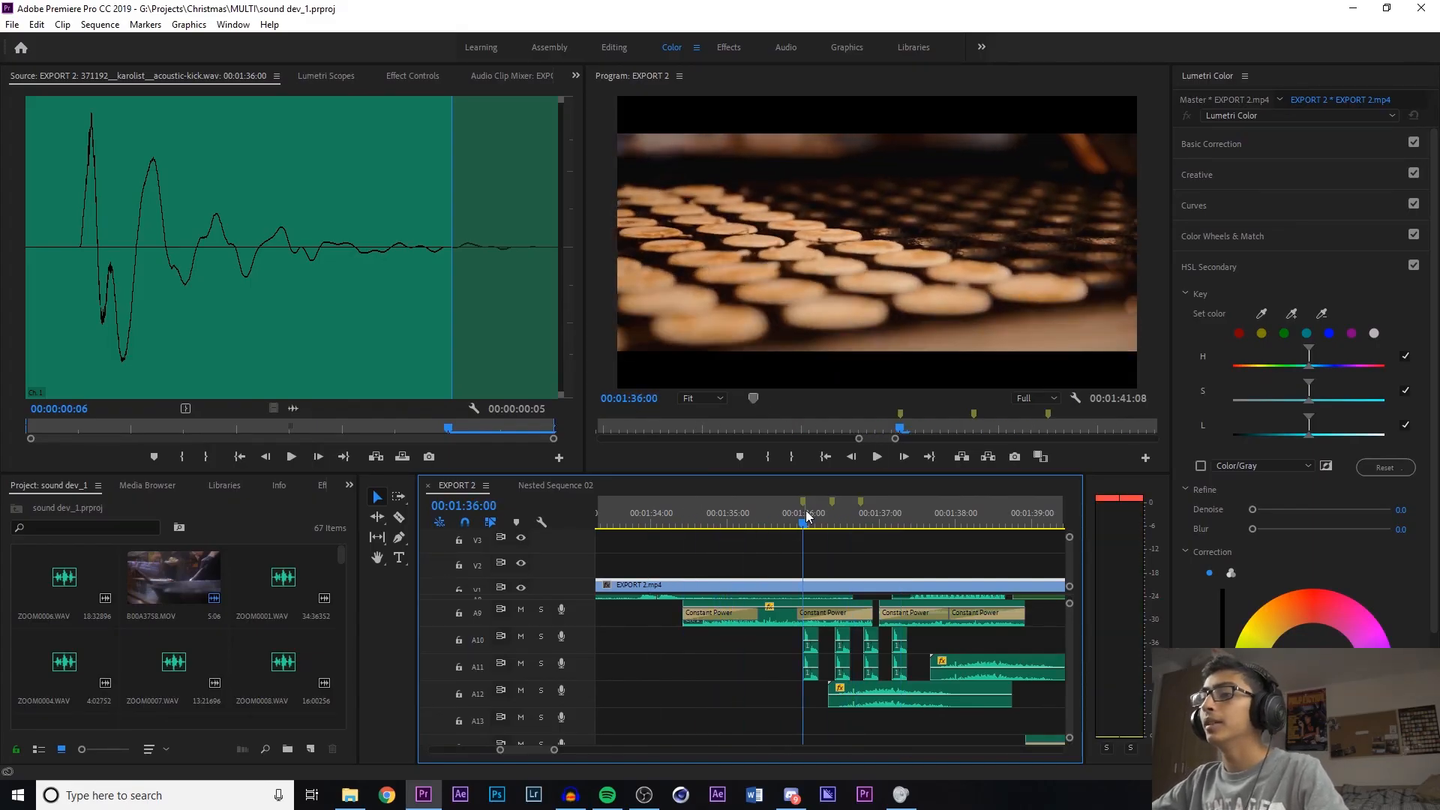
# Replay the kick-backed cuts from 00:01:36:00 through 00:01:37:15, and open the Whispers Whoosh clip on A12 to hear it alone
pyautogui.moveTo(805, 516)
pyautogui.mouseDown()
pyautogui.moveTo(884, 521)
pyautogui.moveTo(810, 525)
pyautogui.mouseUp()
pyautogui.press('space')
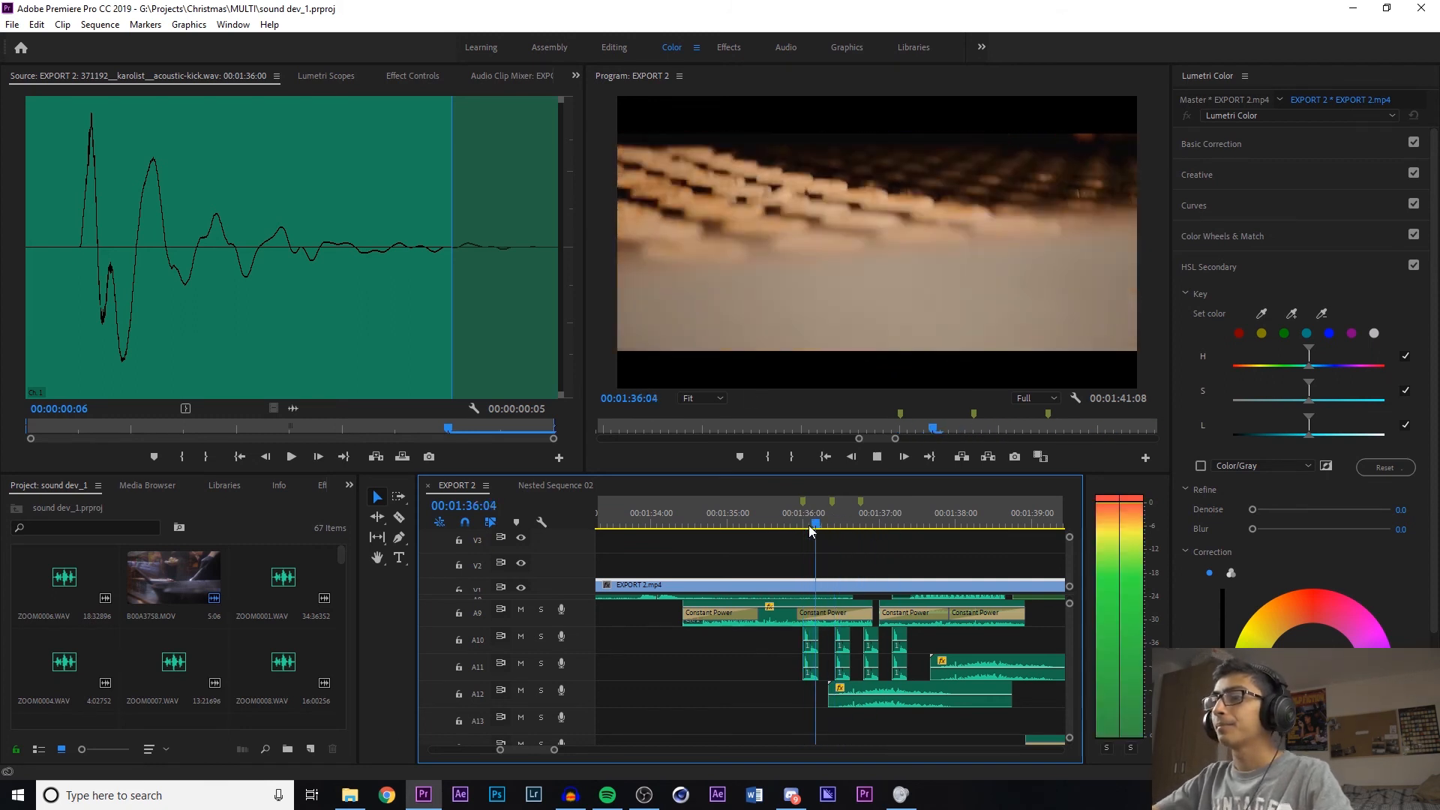
pyautogui.click(839, 524)
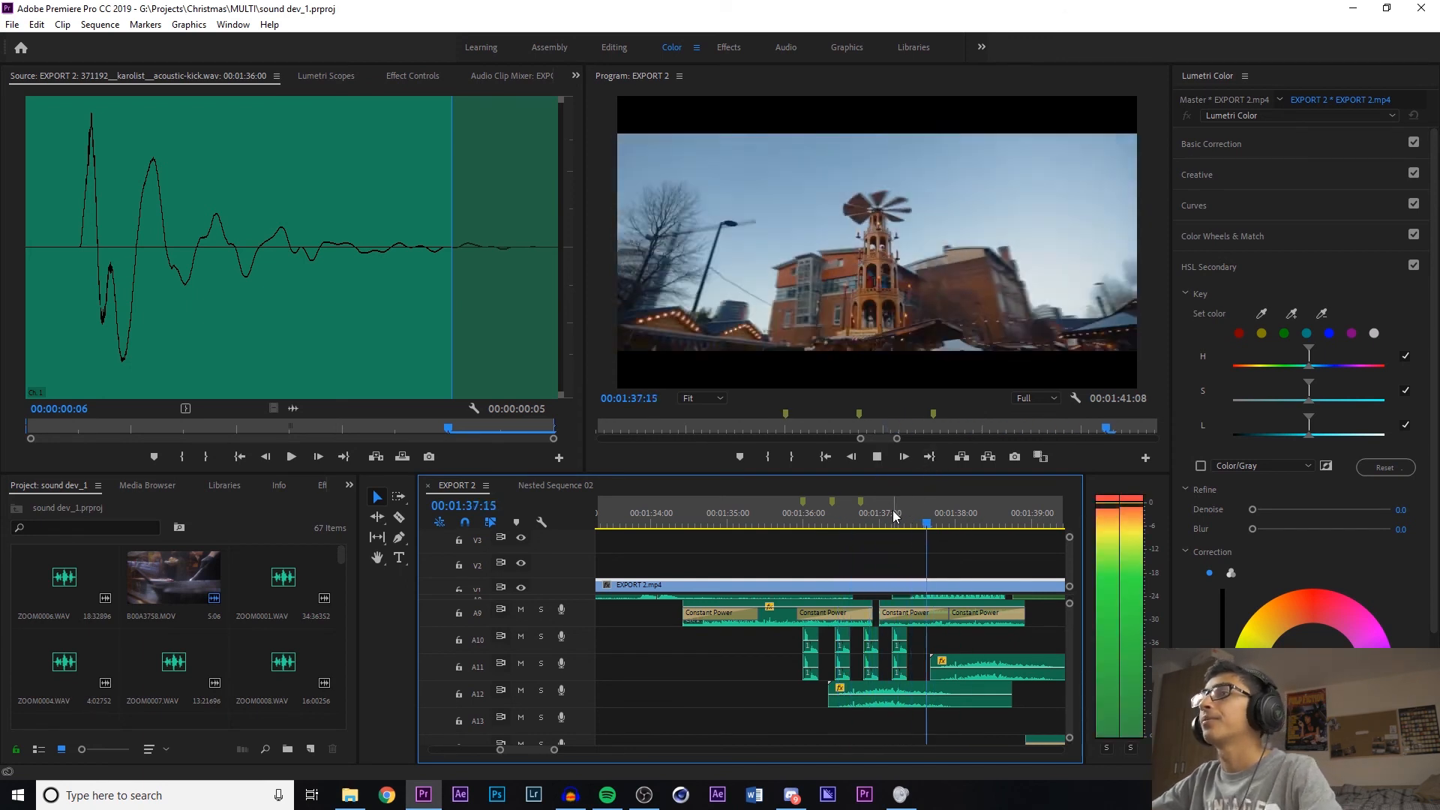
pyautogui.press('space')
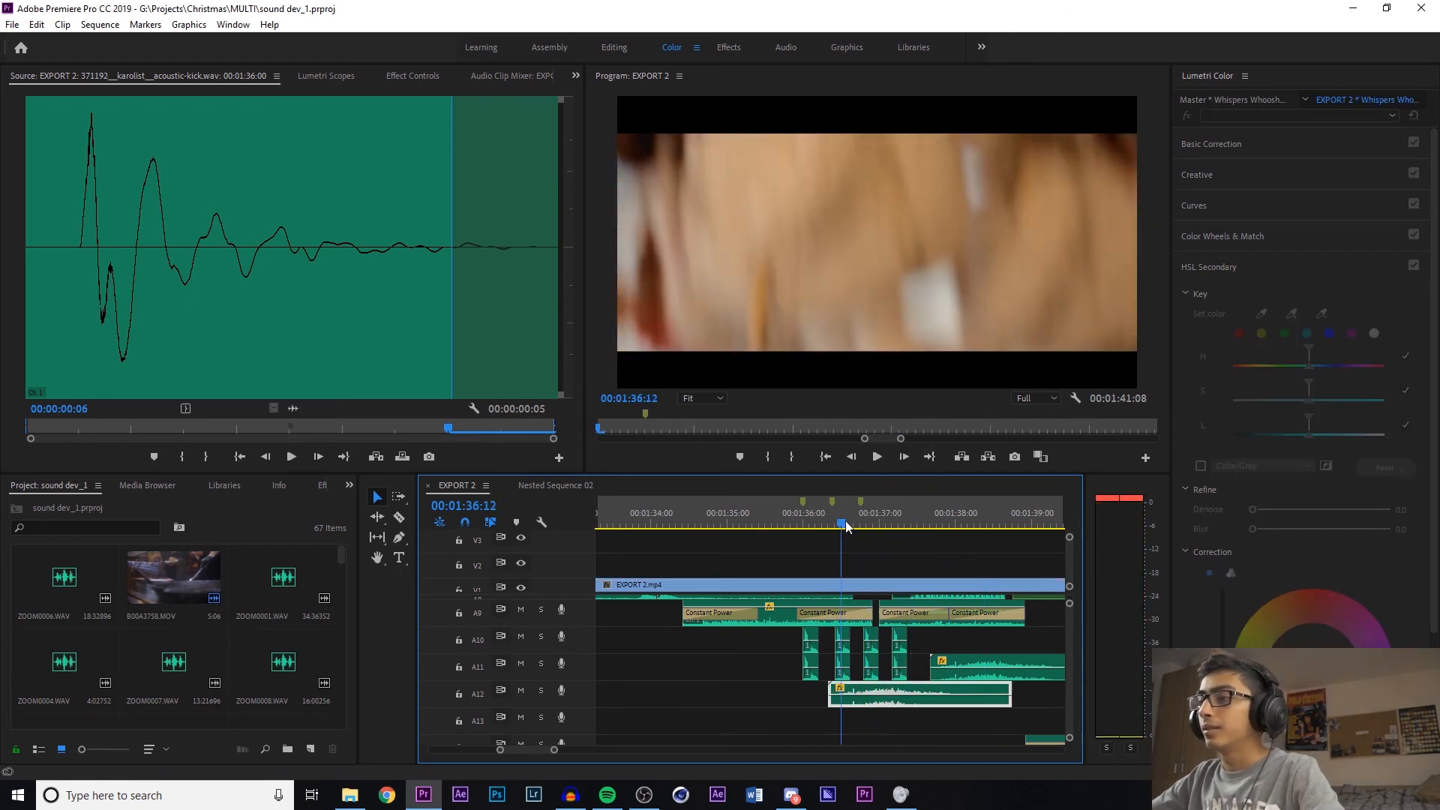
pyautogui.doubleClick(880, 696)
pyautogui.press('space')
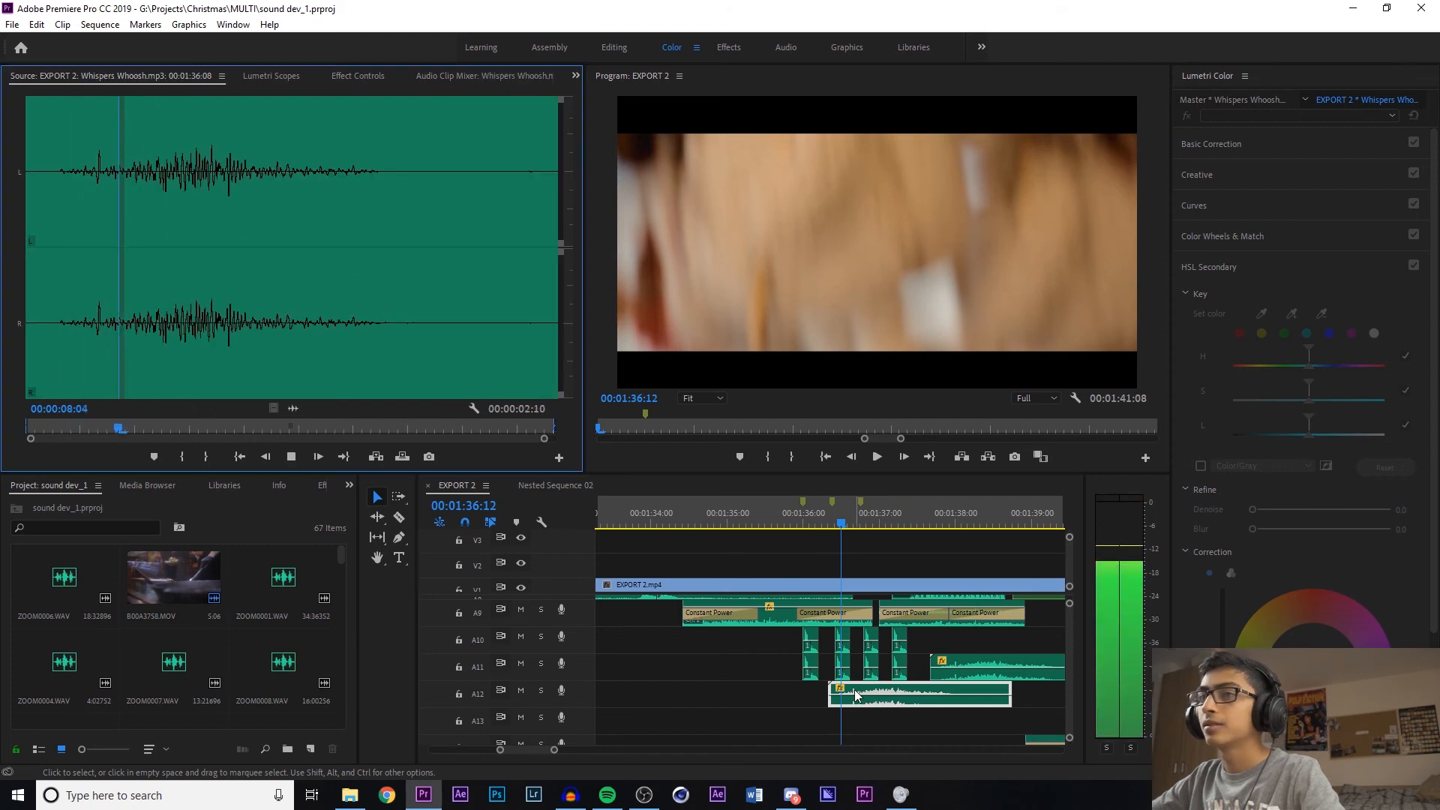
# Play the cuts with the A12 whoosh from 00:01:36:07 through 00:01:37:22, and replay the whoosh alone from 00:00:07:22
pyautogui.click(823, 523)
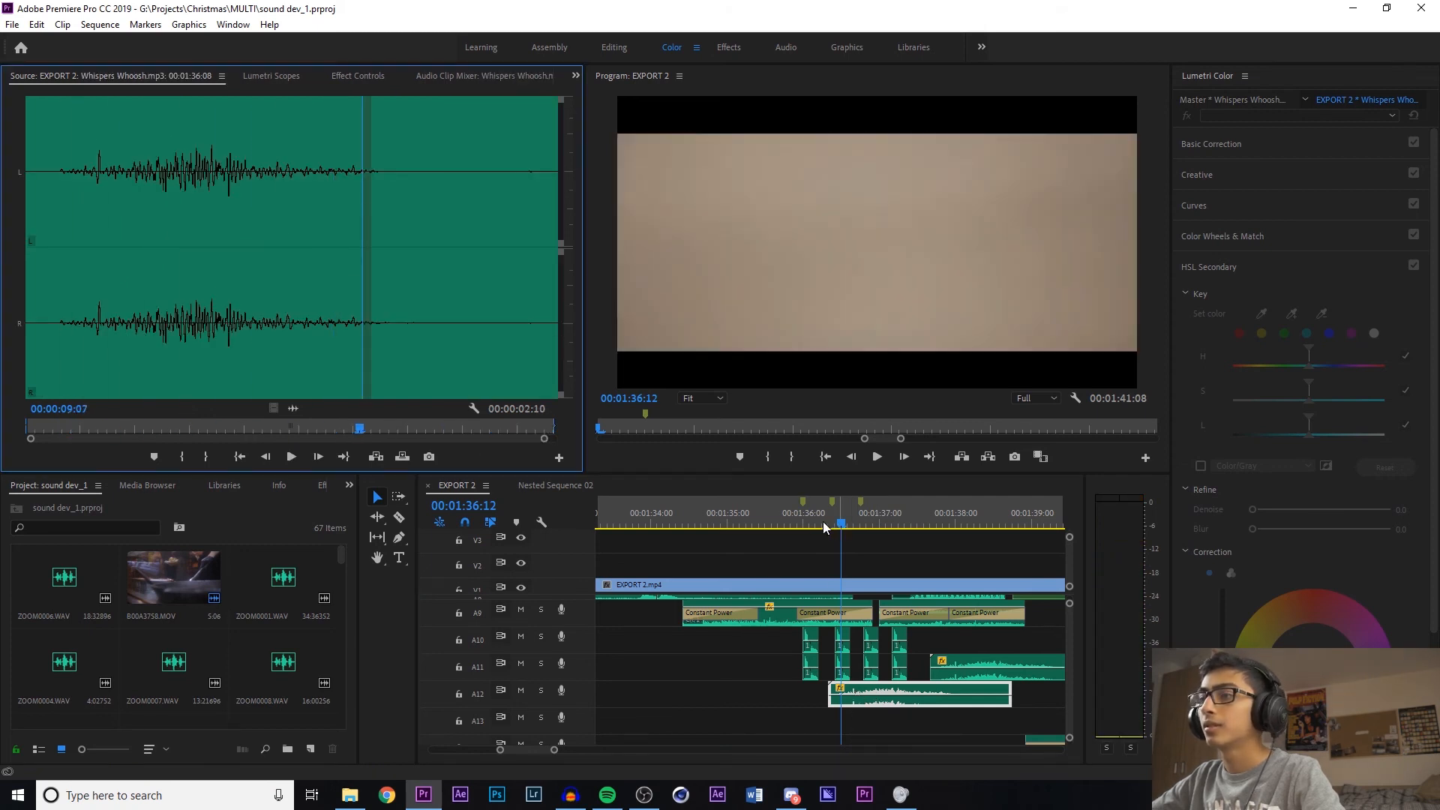
pyautogui.press('space')
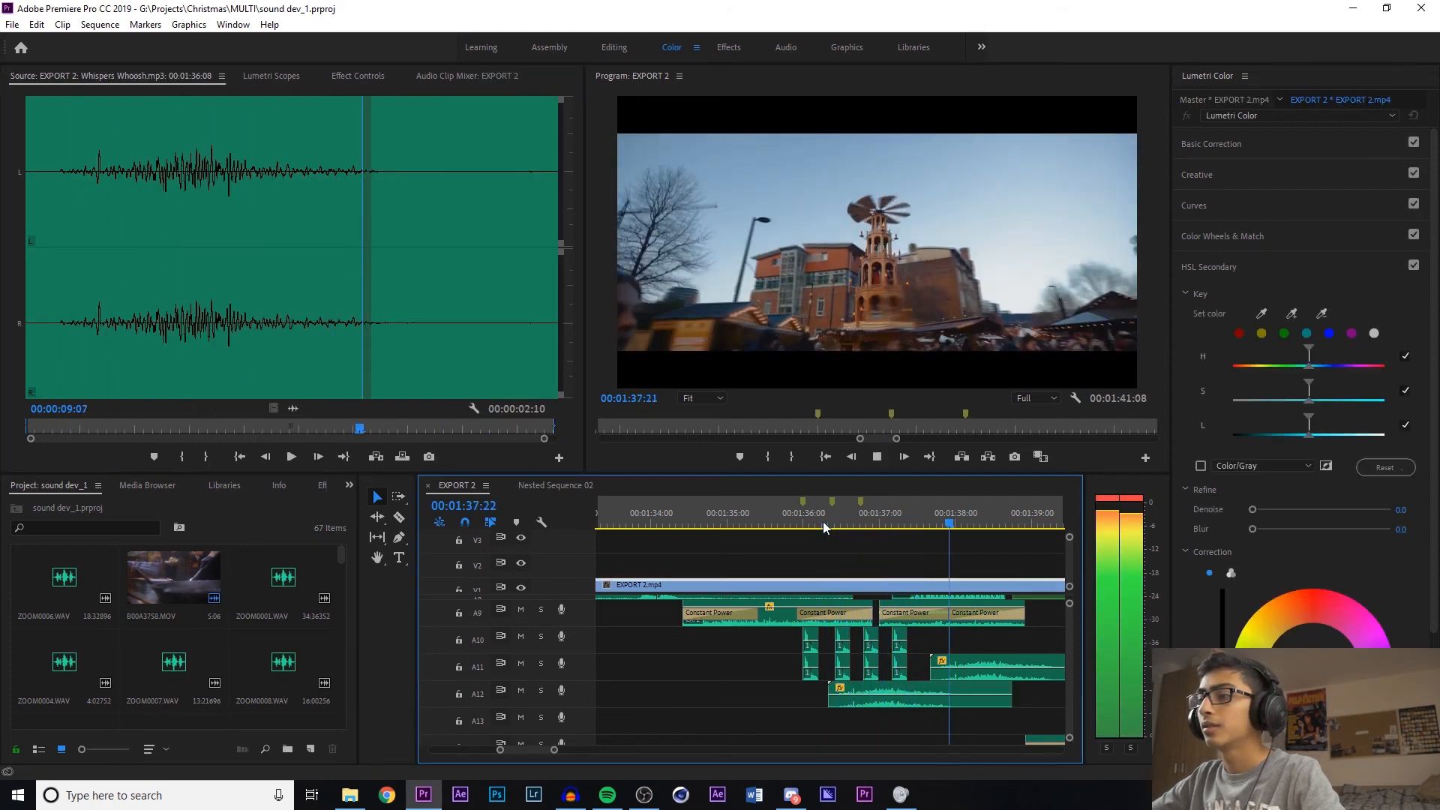
pyautogui.click(823, 523)
pyautogui.click(70, 433)
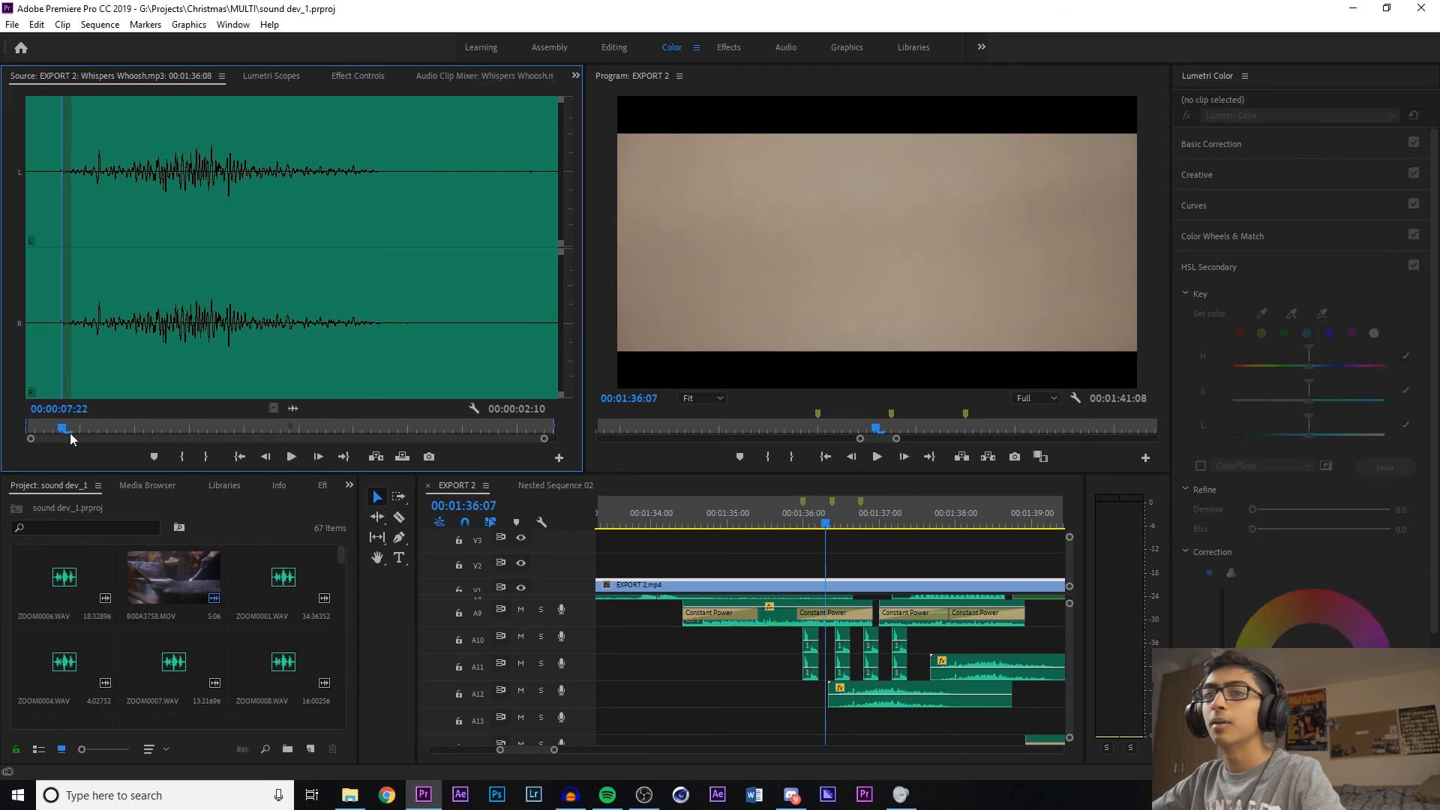
pyautogui.press('space')
# Replay the cuts from just before 00:01:36:00 into the windmill shot, and again from slightly after it through 00:01:37:15
pyautogui.click(793, 518)
pyautogui.press('space')
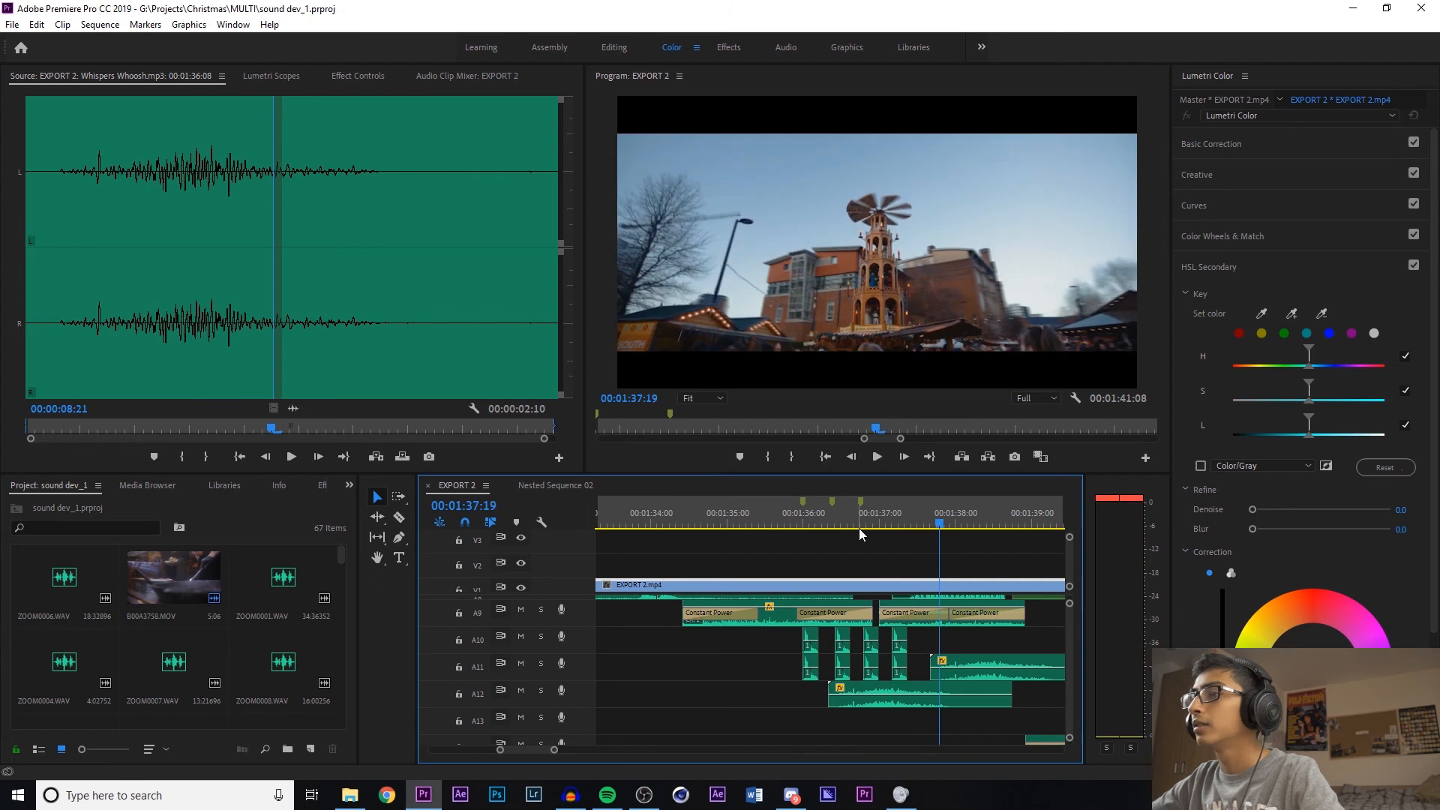
pyautogui.click(812, 523)
pyautogui.press('space')
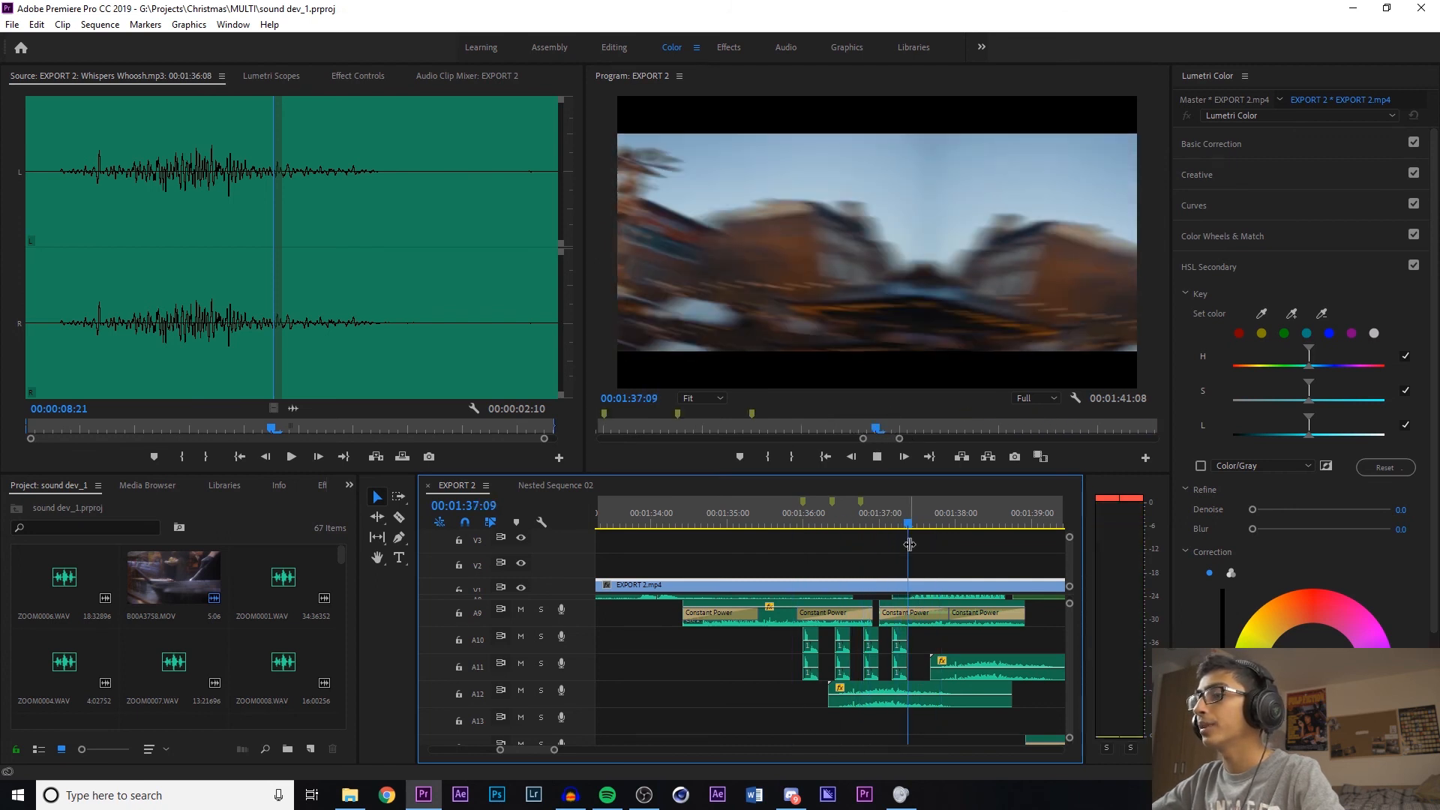
pyautogui.press('space')
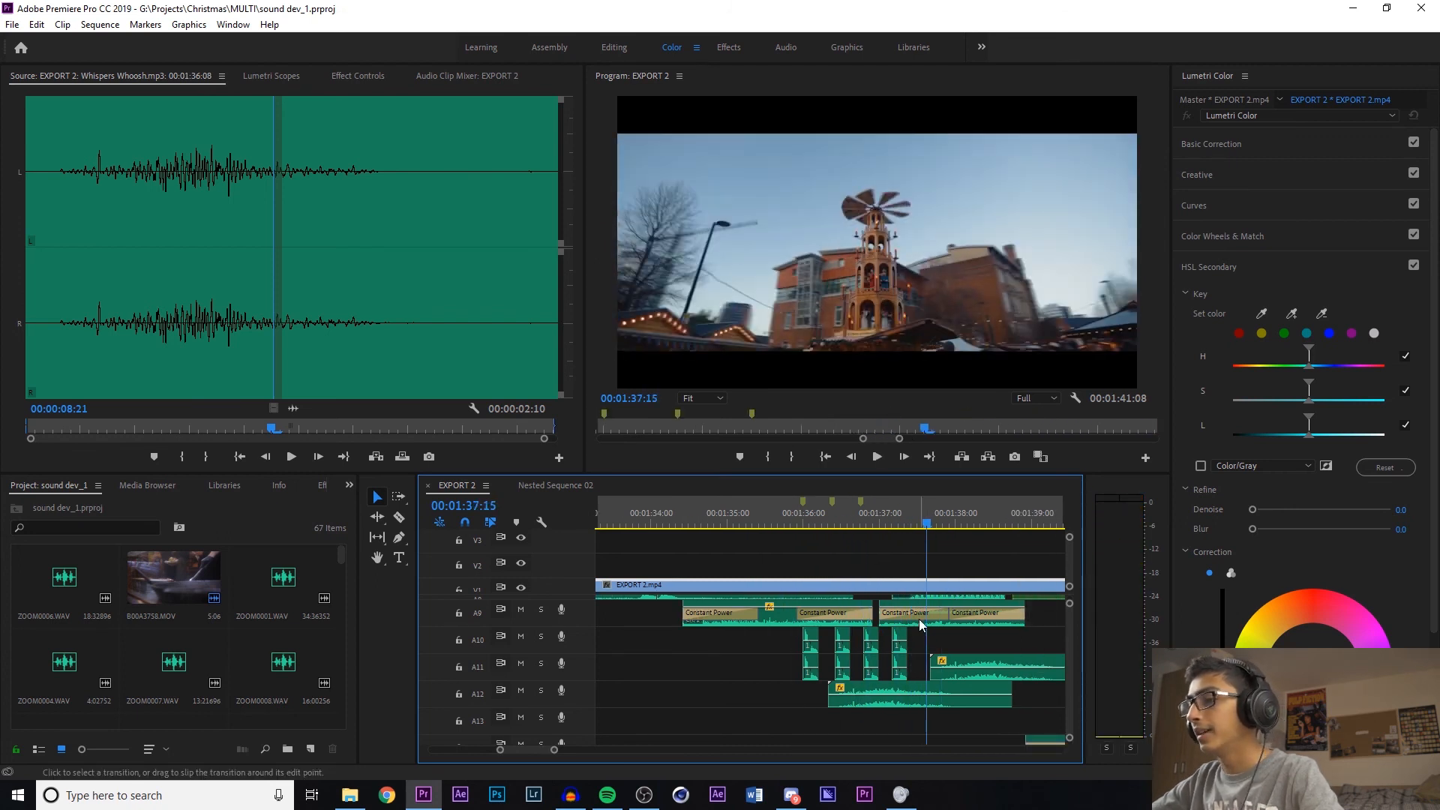
# Open the crowd clip on A9 that starts at 00:01:37:00 and listen to it on its own
pyautogui.click(920, 619)
pyautogui.doubleClick(932, 623)
pyautogui.press('space')
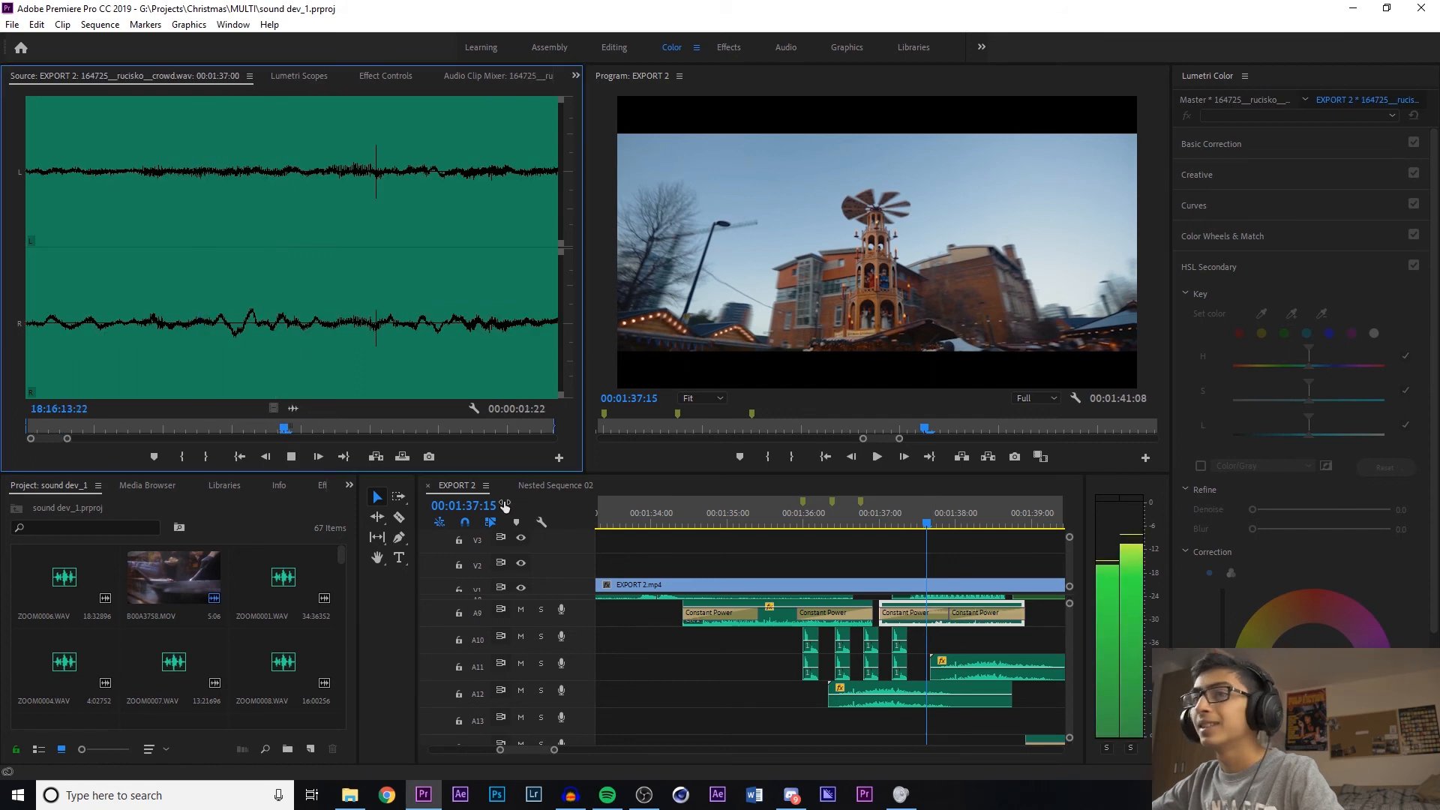
pyautogui.press('space')
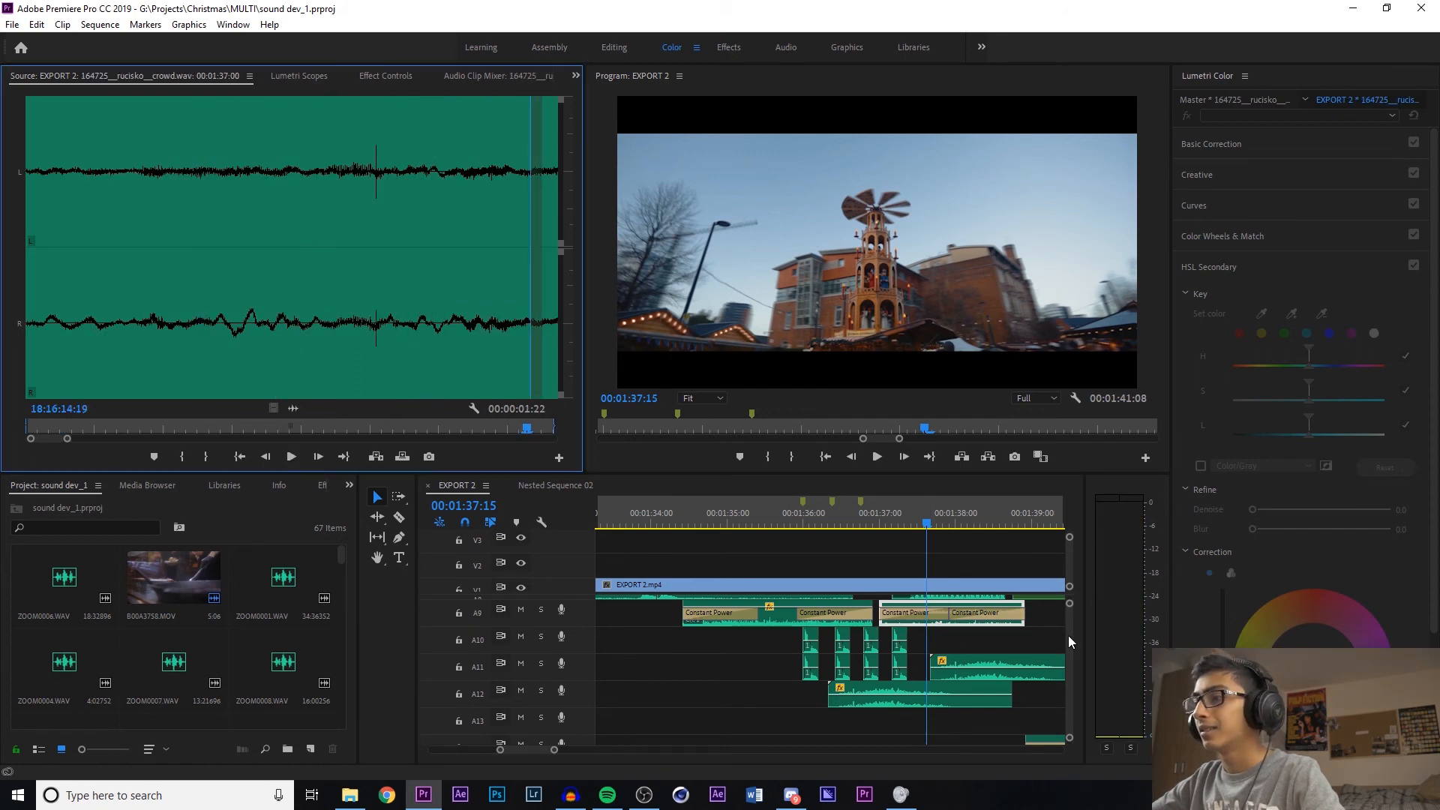
# Play the windmill shot on to 00:01:38:01, and listen to the fast-ticking clip on A8 beneath it on its own
pyautogui.scroll(-3, 1068, 636)
pyautogui.press('space')
pyautogui.scroll(3, 1072, 642)
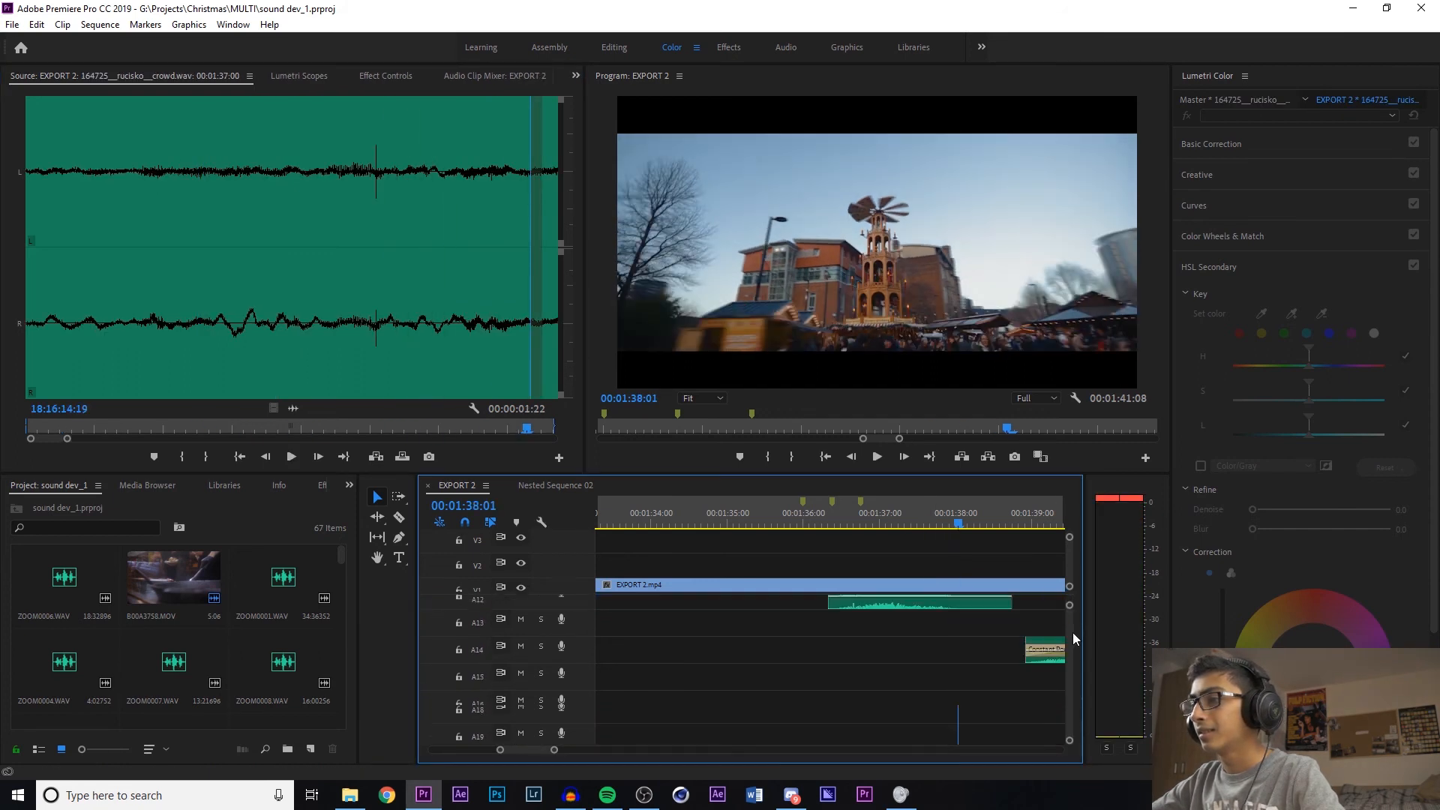
pyautogui.scroll(1, 1073, 633)
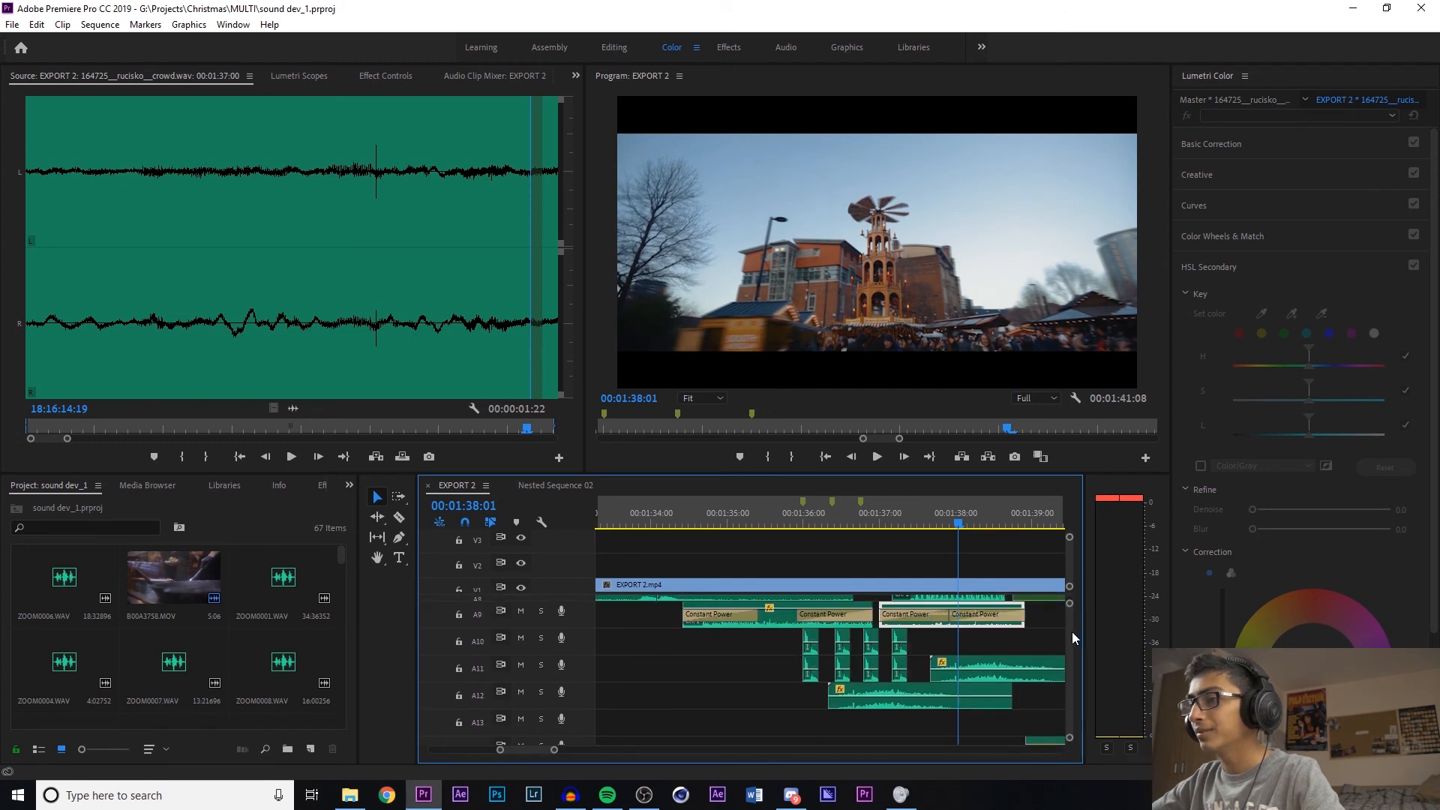
pyautogui.click(895, 540)
pyautogui.scroll(1, 959, 602)
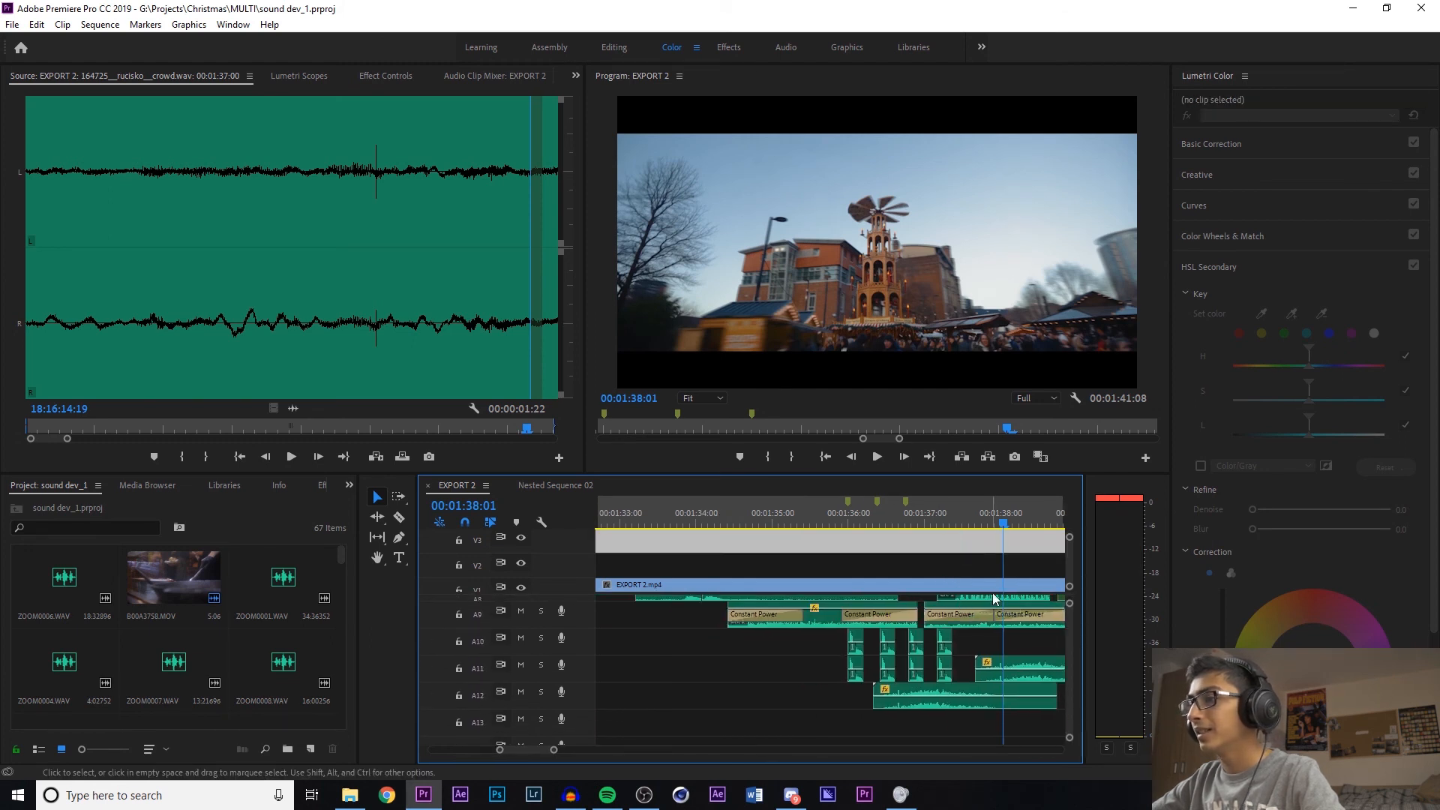
pyautogui.click(948, 513)
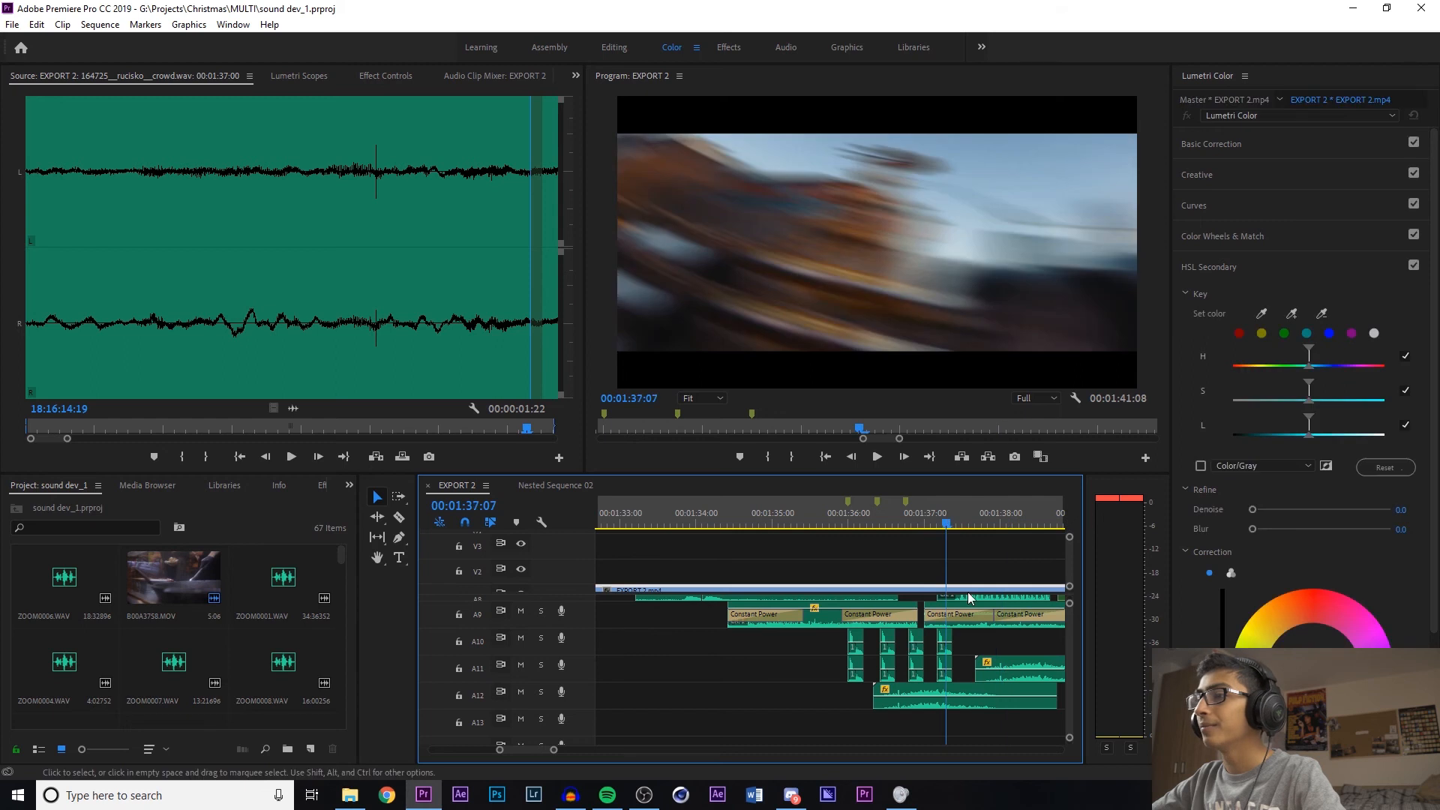
pyautogui.doubleClick(970, 598)
pyautogui.press('space')
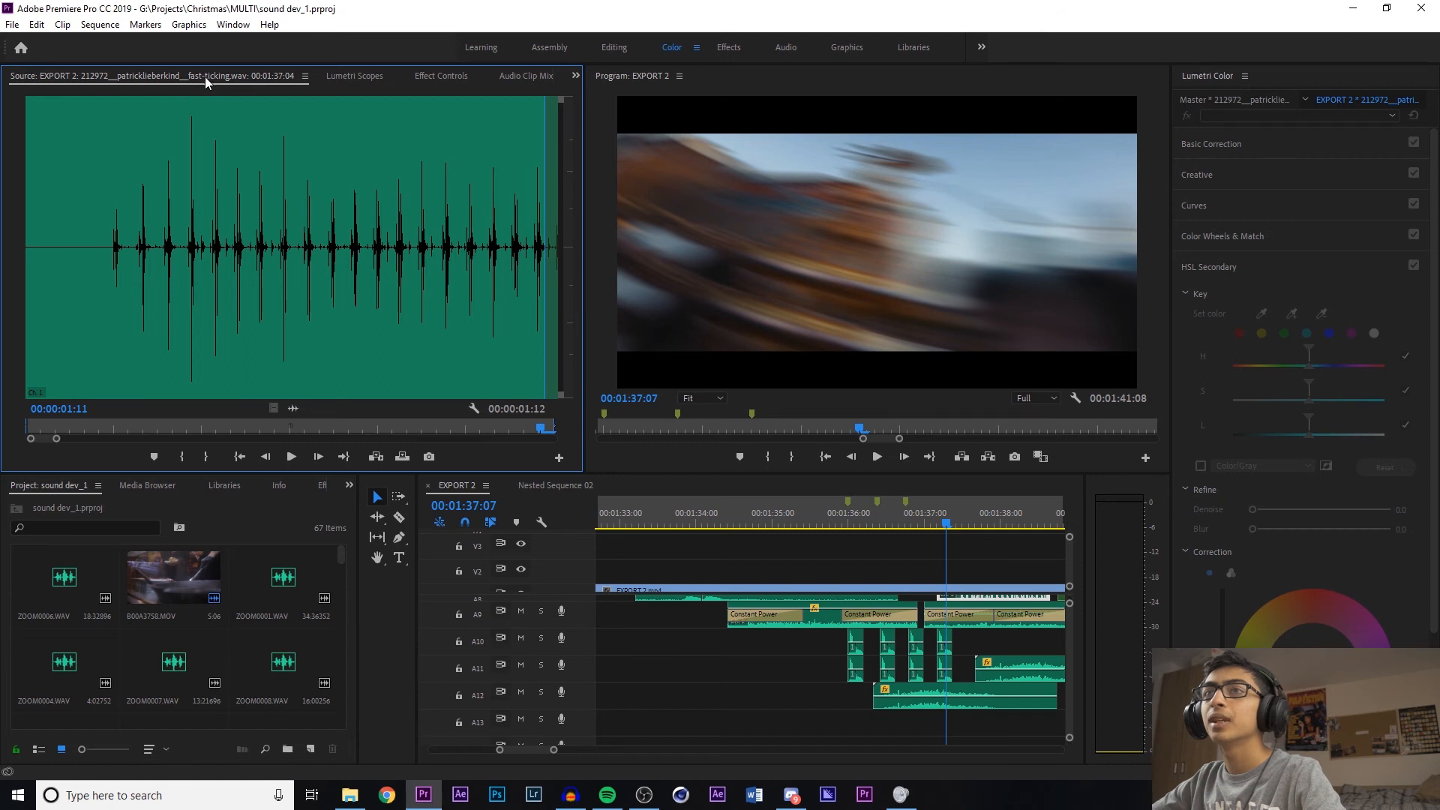
# Play the windmill shot with its ticking sound from 00:01:37:04, pausing at 00:01:38:00 and continuing to 00:01:38:12
pyautogui.click(937, 515)
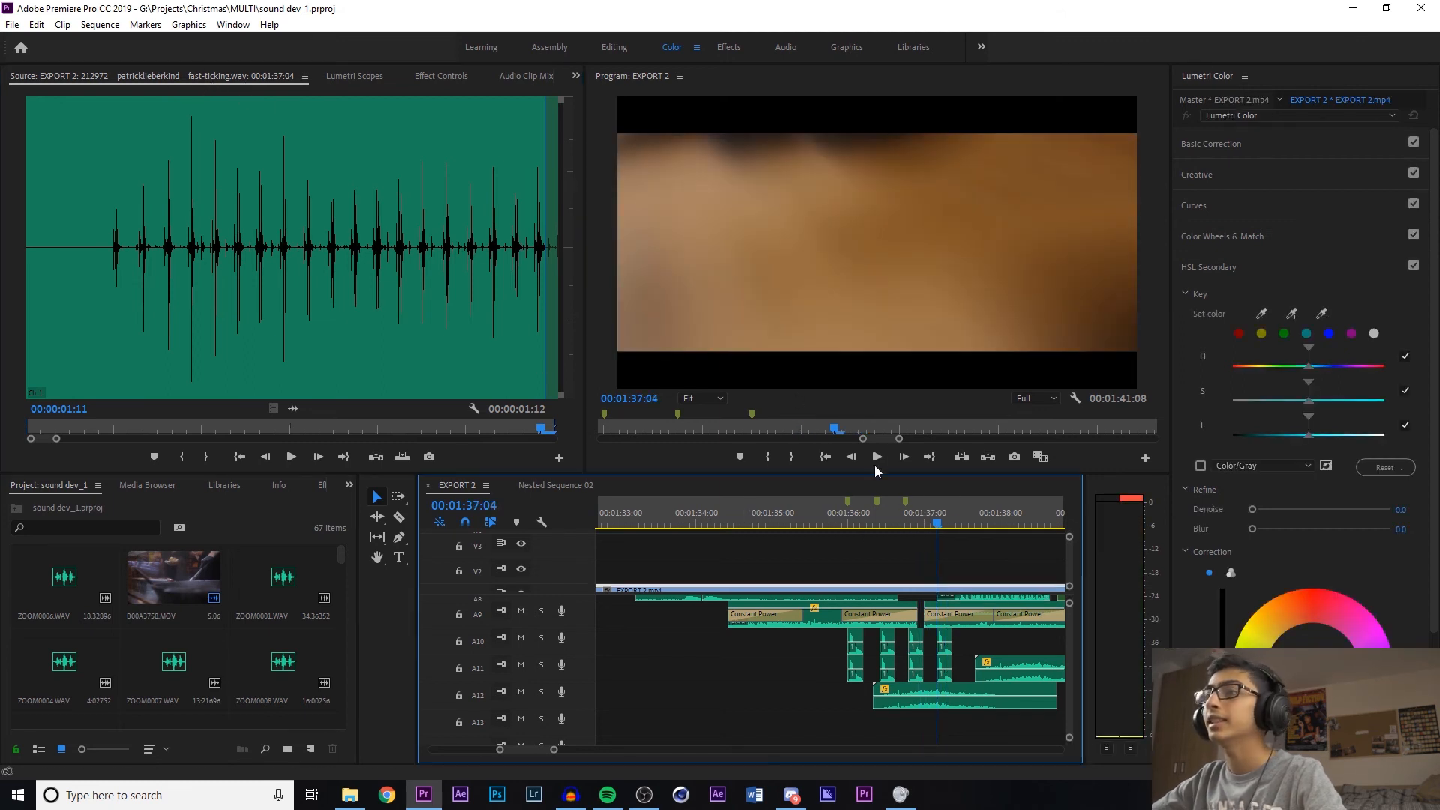
pyautogui.press('space')
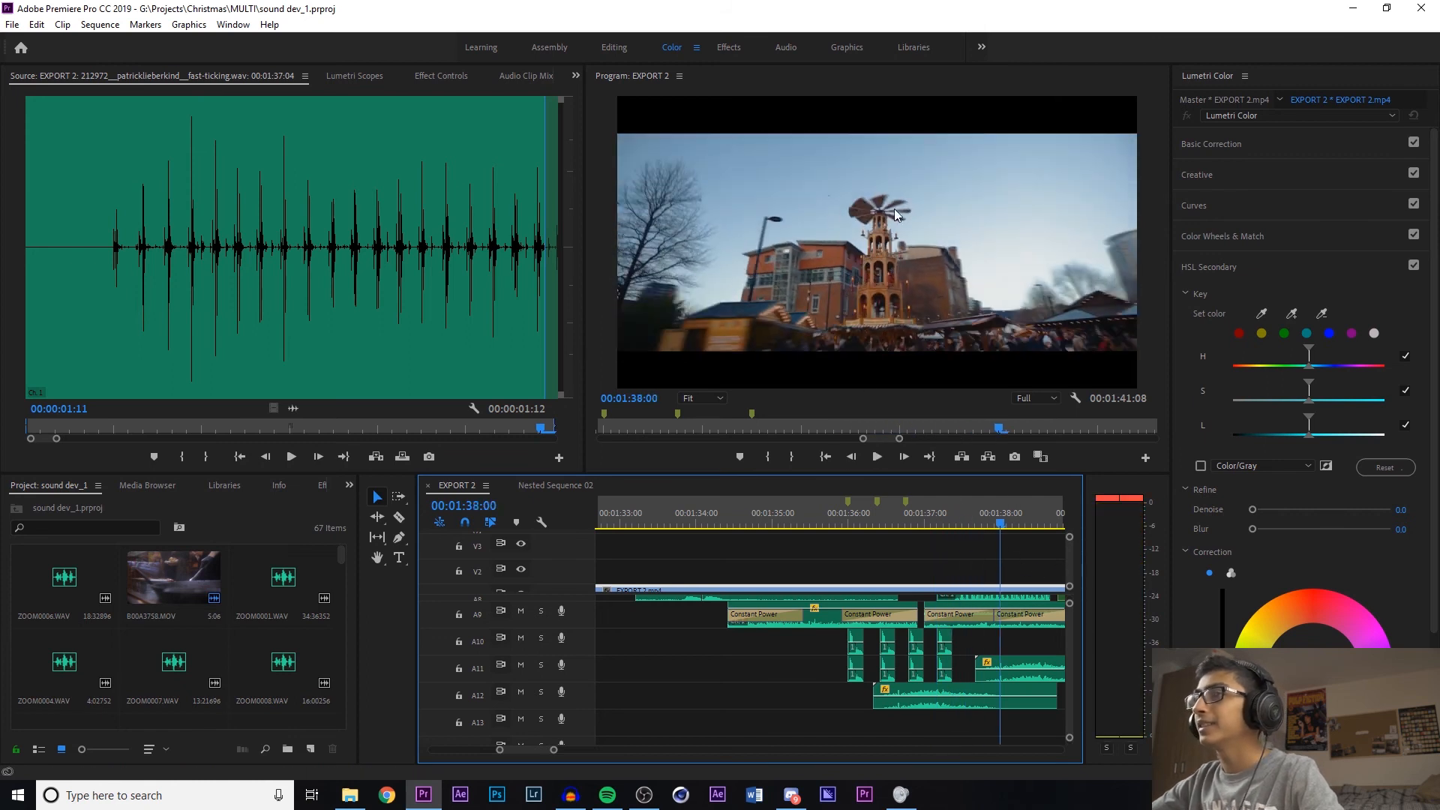
pyautogui.press('space')
pyautogui.press('space')
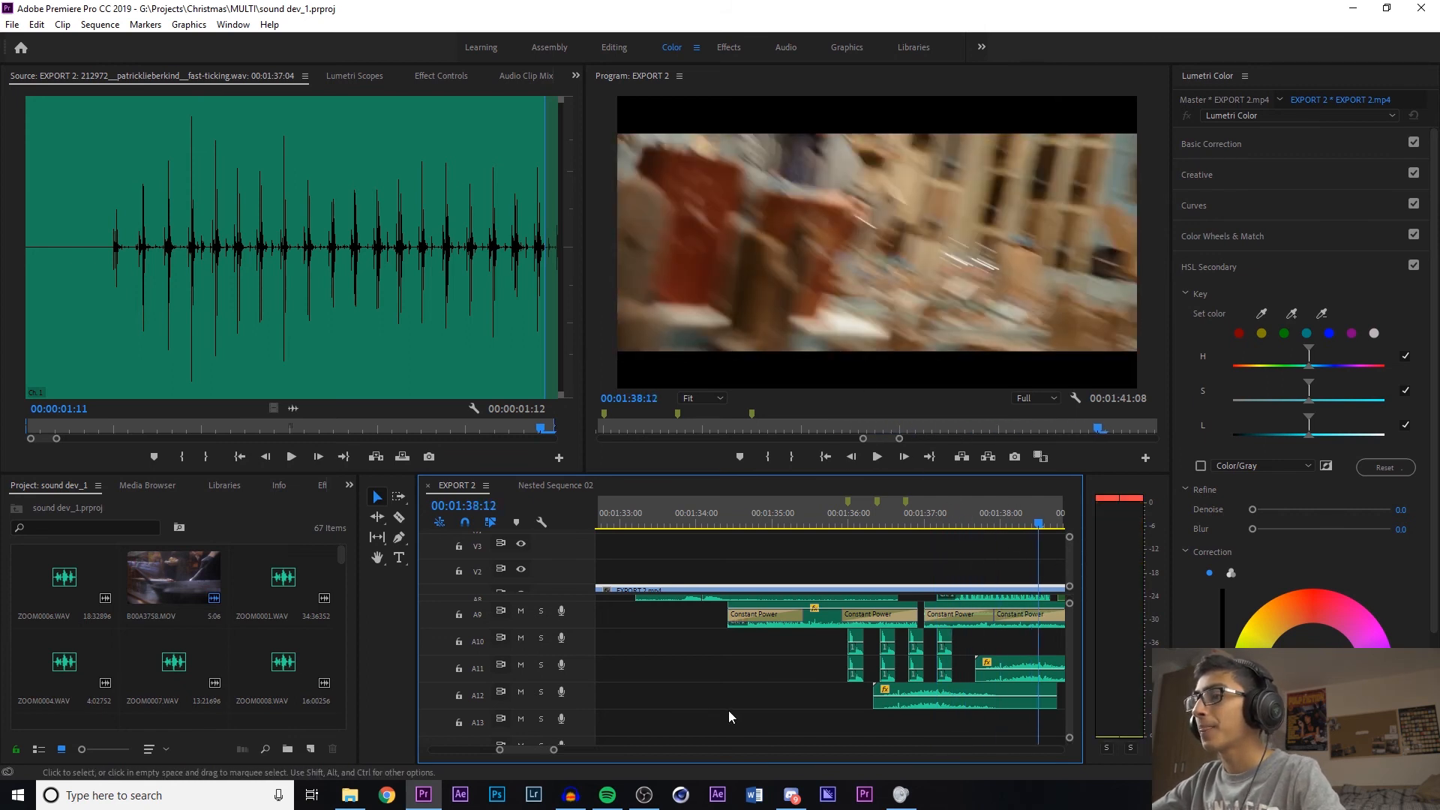
# Look through the audio tracks around 00:01:38:12 and open the Whispers Whoosh clip on A11 that starts at 00:01:37:16
pyautogui.hscroll(3, 547, 749)
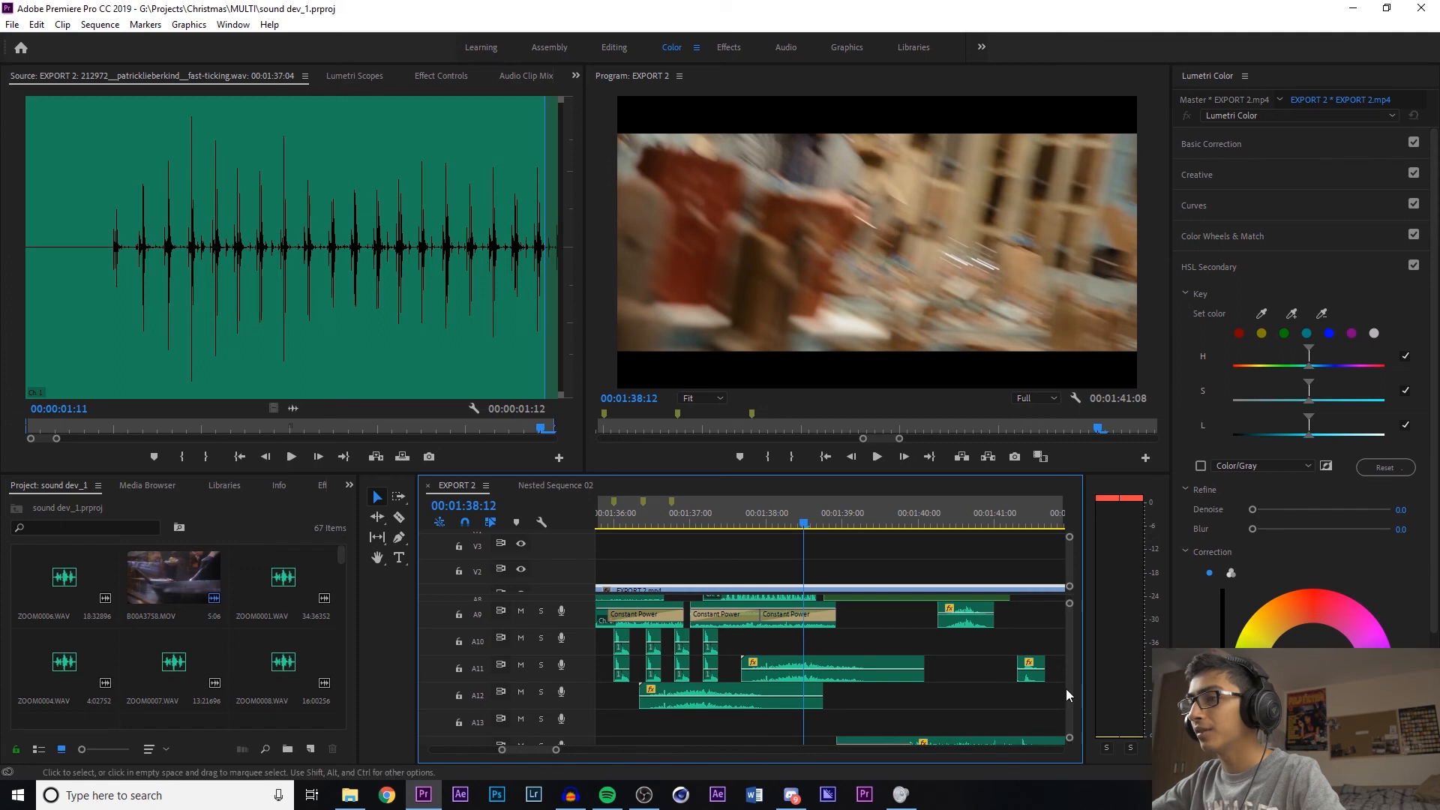
pyautogui.scroll(2, 1069, 675)
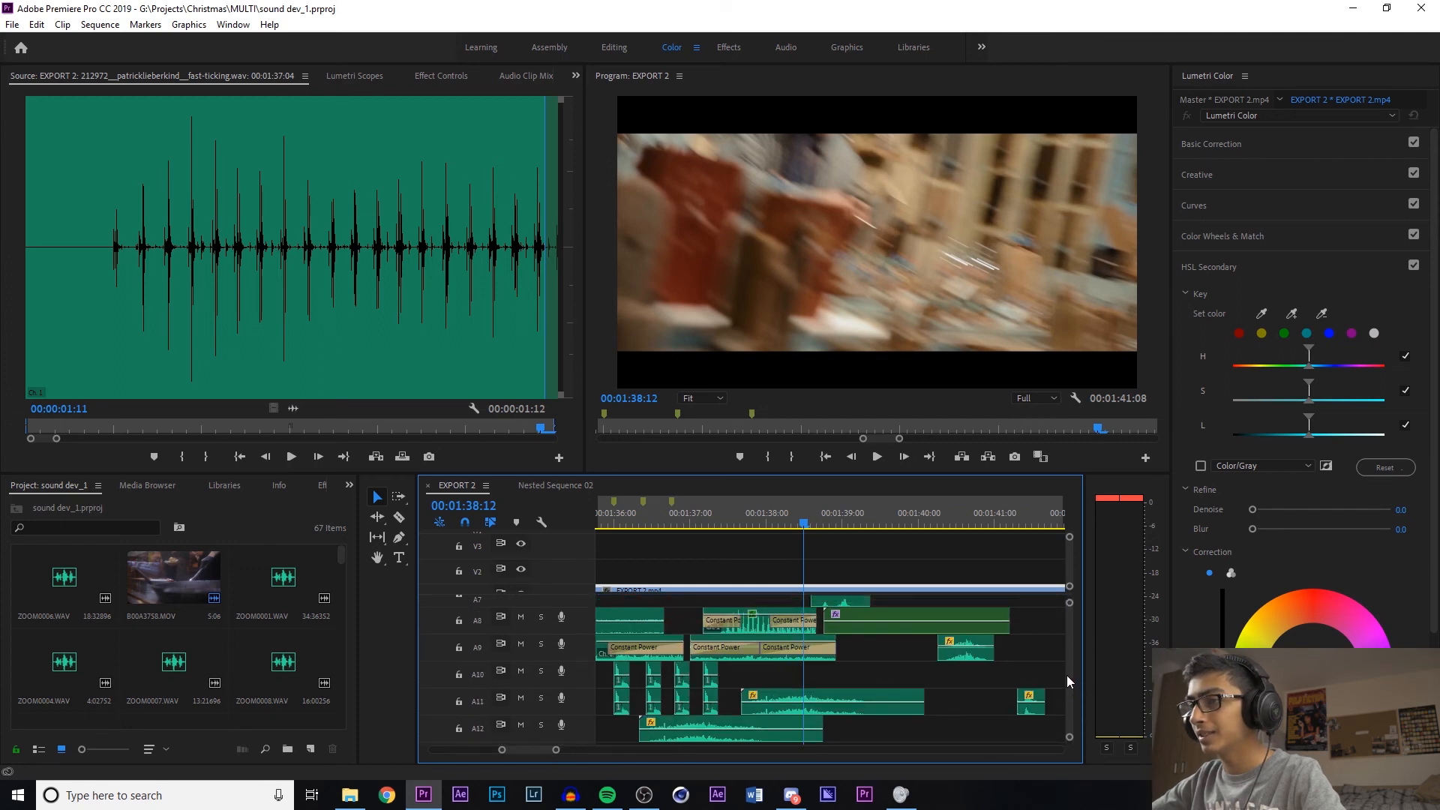
pyautogui.scroll(3, 1067, 675)
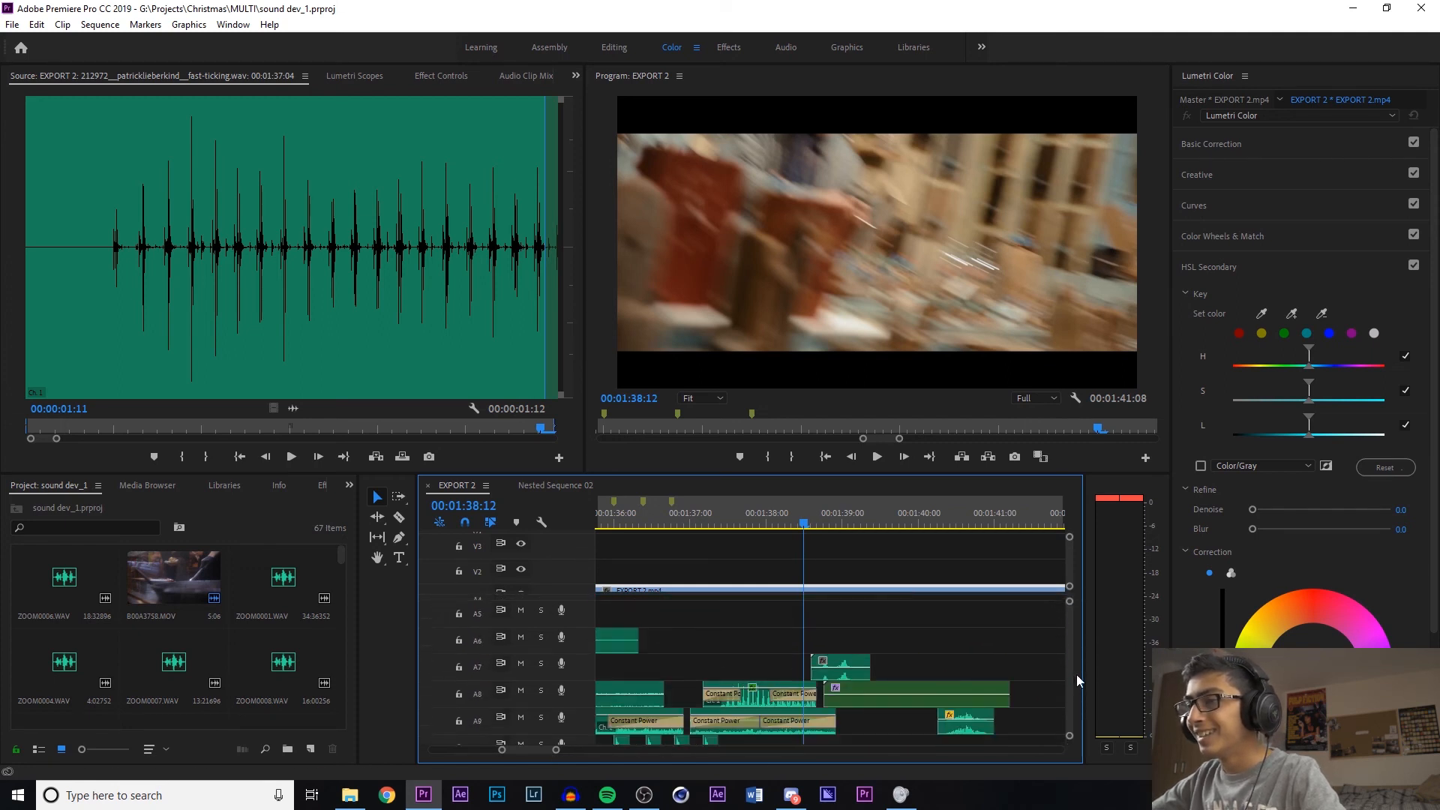
pyautogui.scroll(-5, 1077, 674)
pyautogui.click(756, 537)
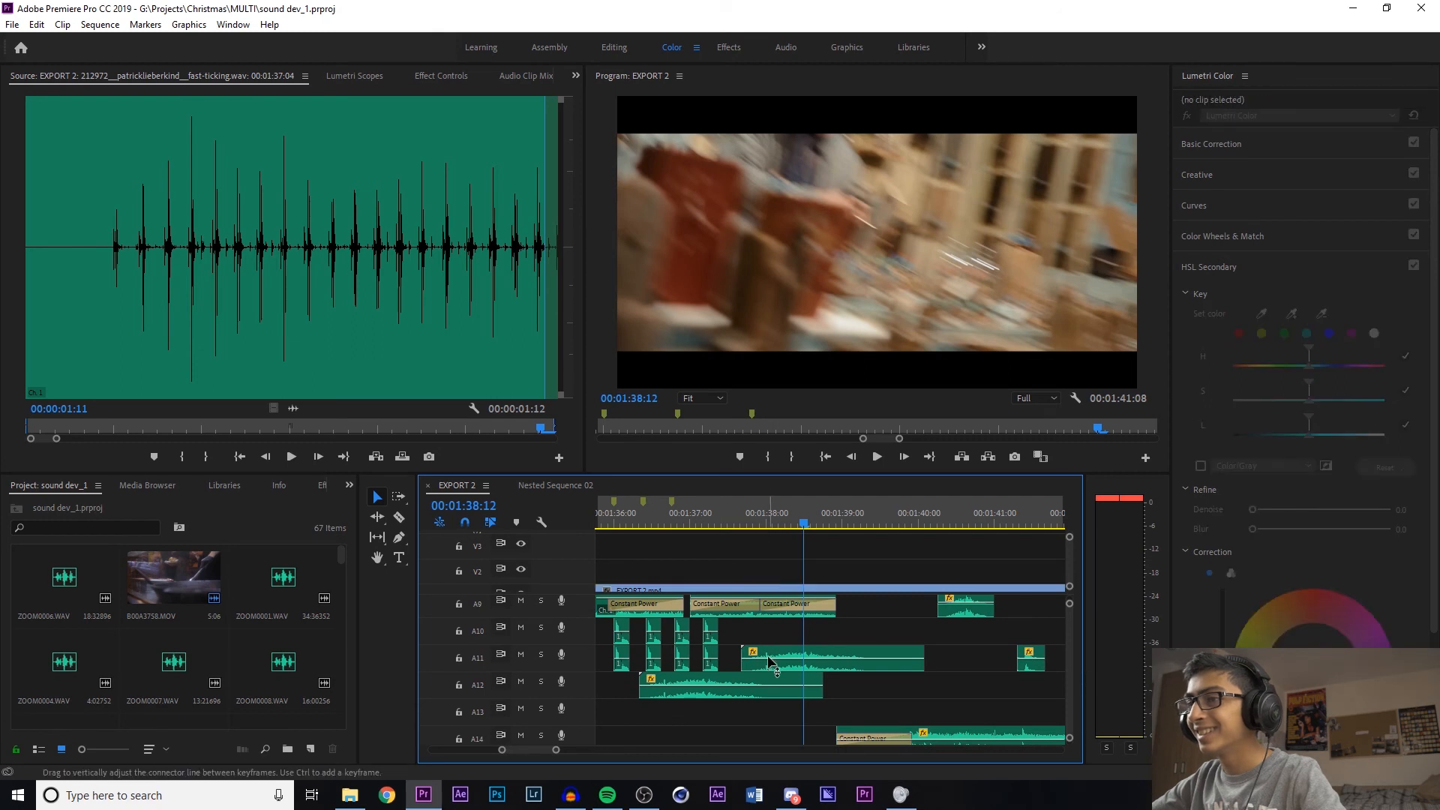
pyautogui.doubleClick(772, 664)
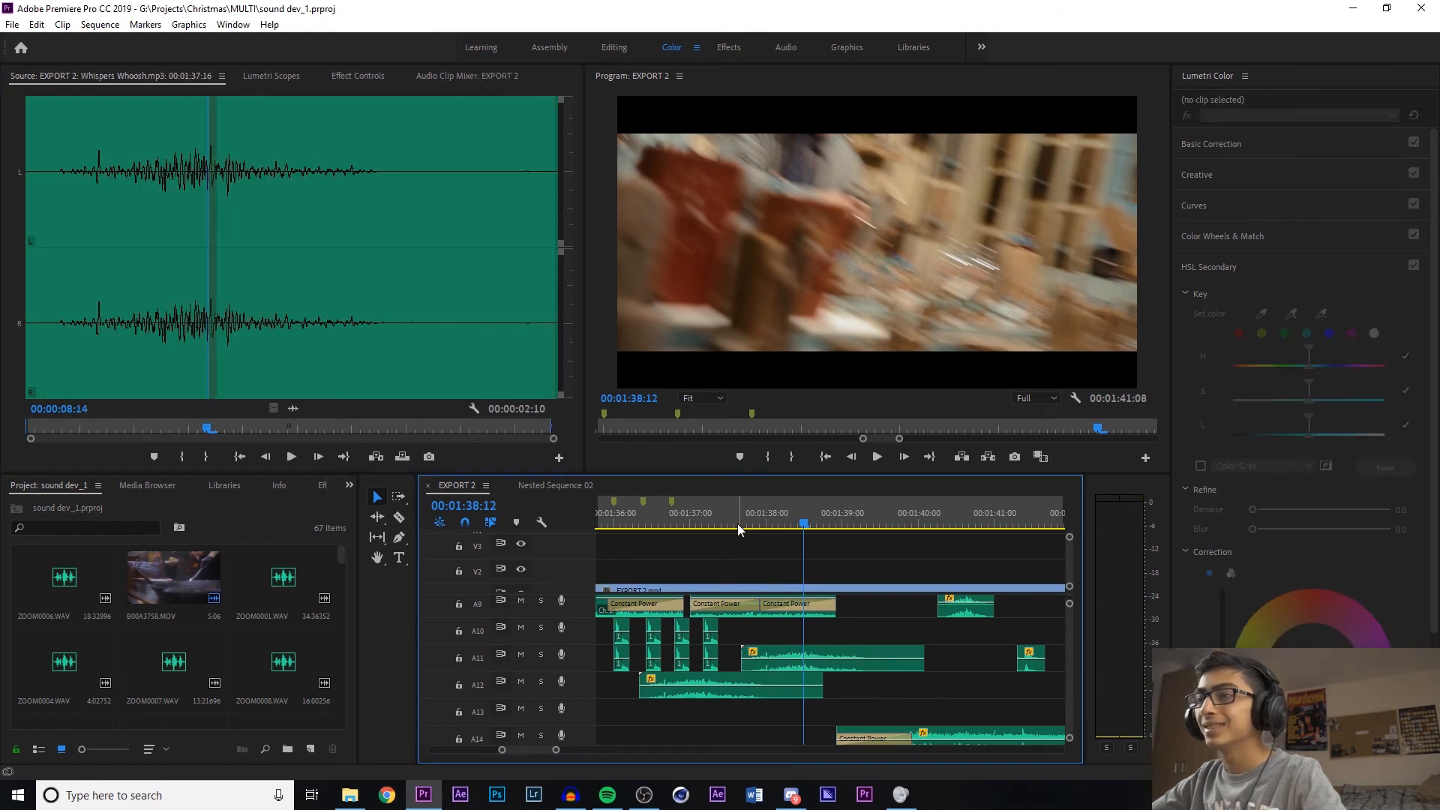
# Play the transition from the windmill to the clock stall through 00:01:38:14, and listen to the A11 whoosh on its own
pyautogui.click(711, 516)
pyautogui.press('space')
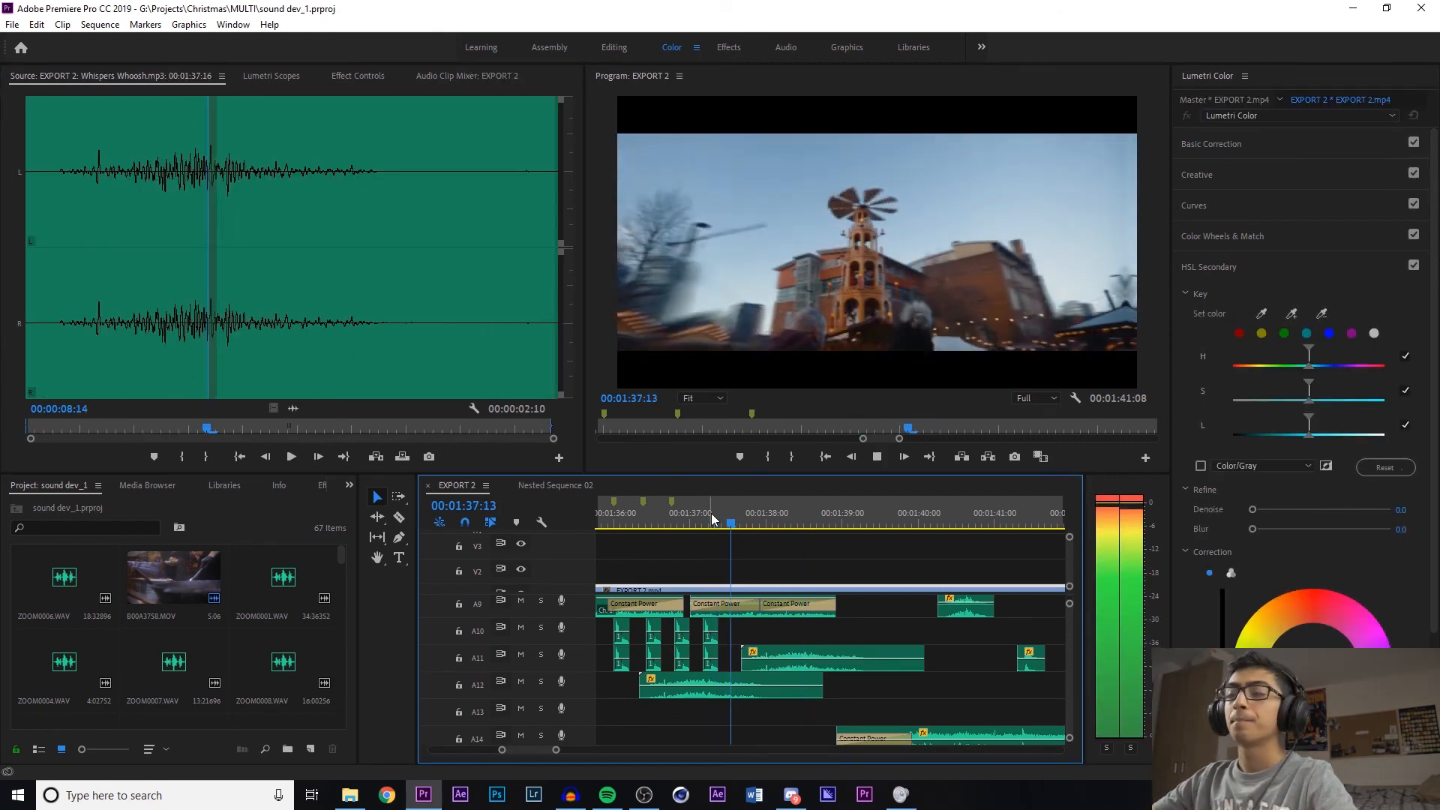
pyautogui.press('space')
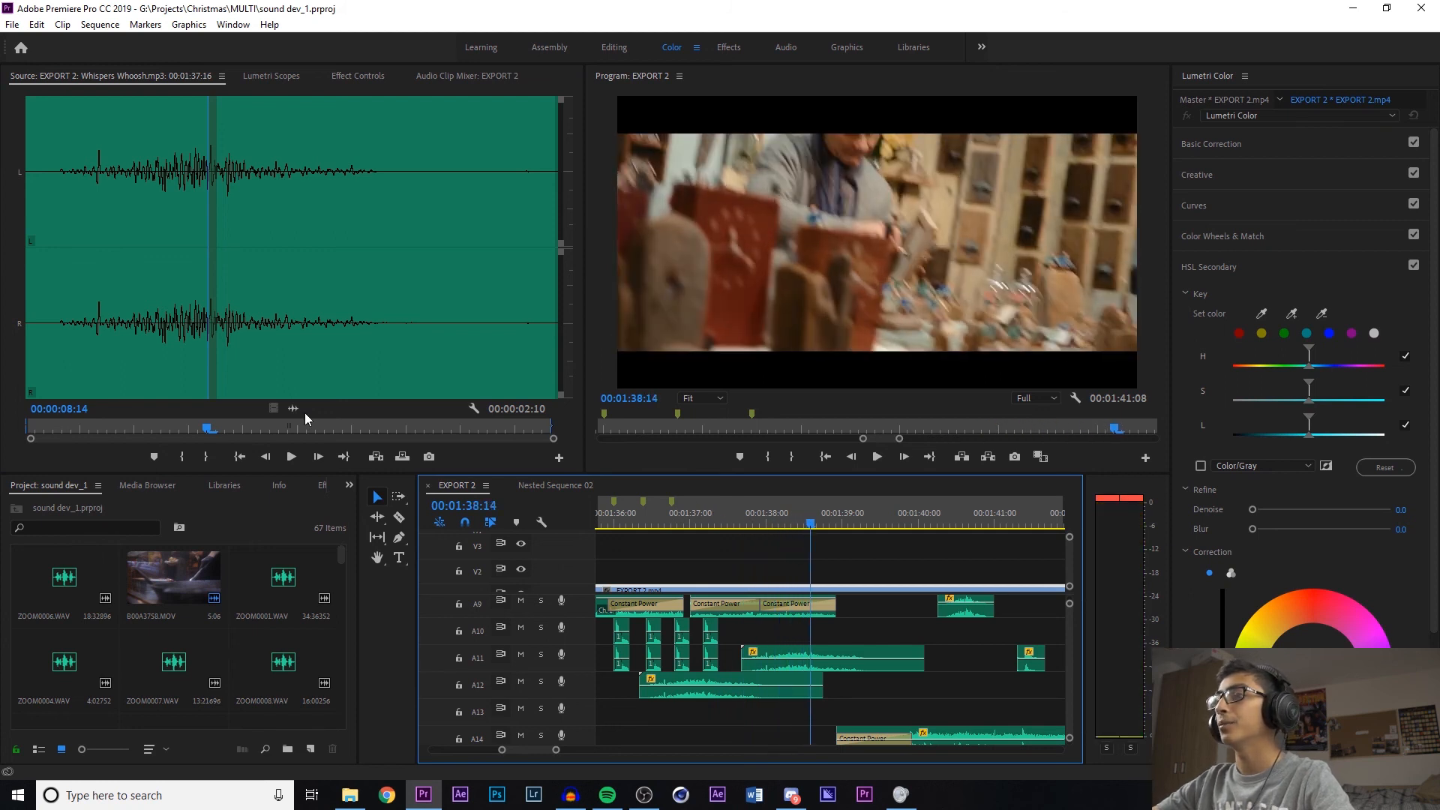
pyautogui.click(83, 425)
pyautogui.press('space')
# Play from 00:01:37:13 to the ice-skating shot at 00:01:40:09, and listen to the short sound-effect clip on A9 alone
pyautogui.moveTo(764, 518); pyautogui.dragTo(734, 517)
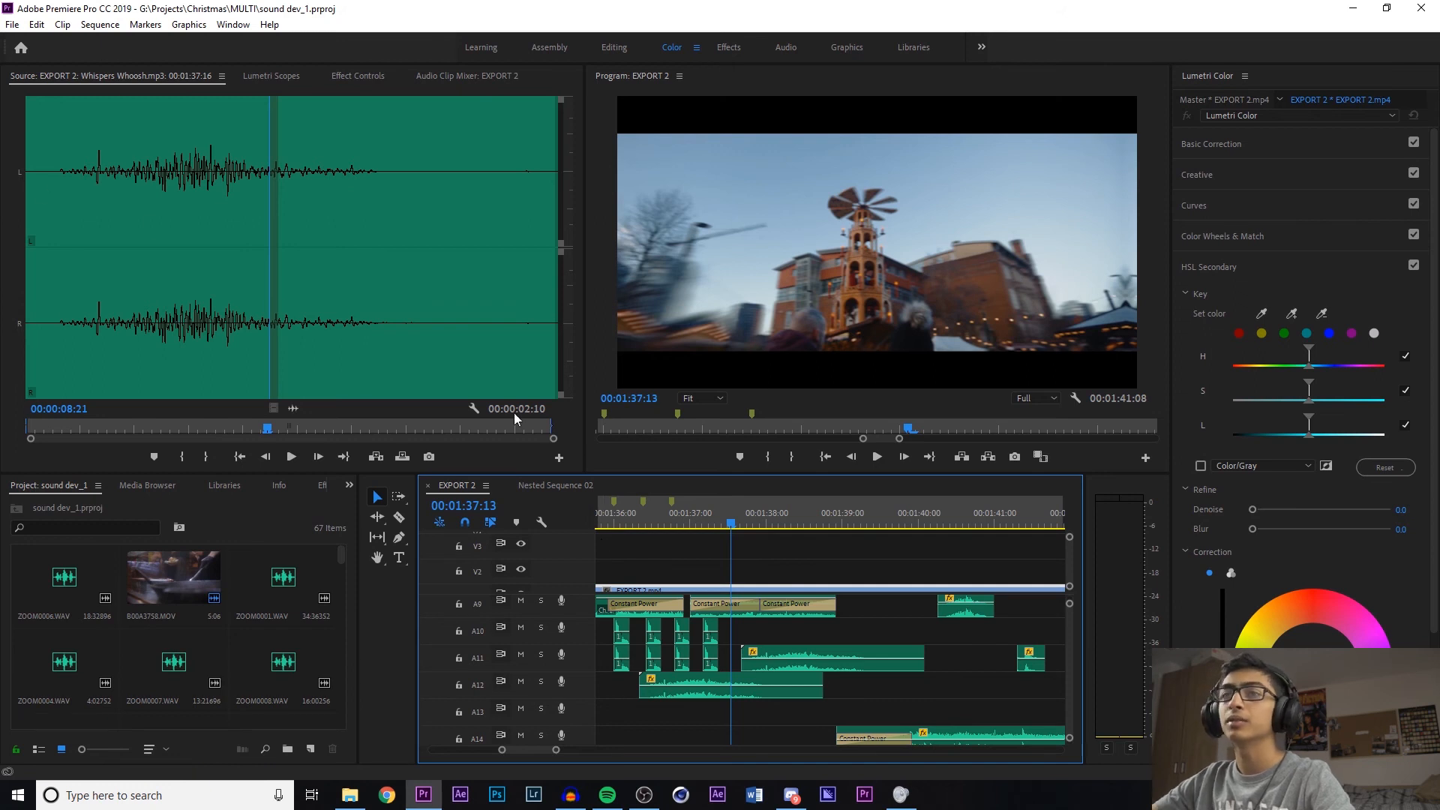
pyautogui.press('space')
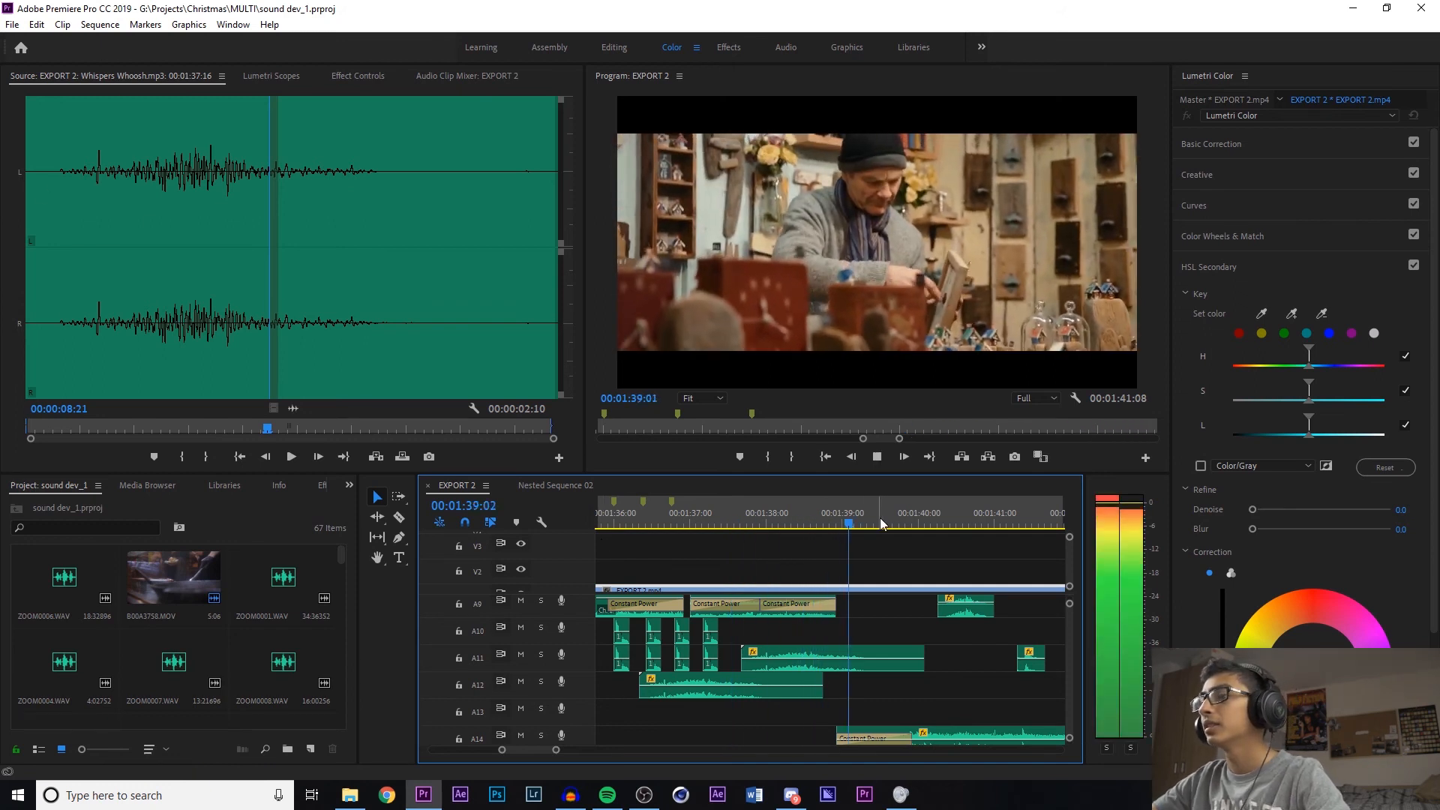
pyautogui.click(957, 610)
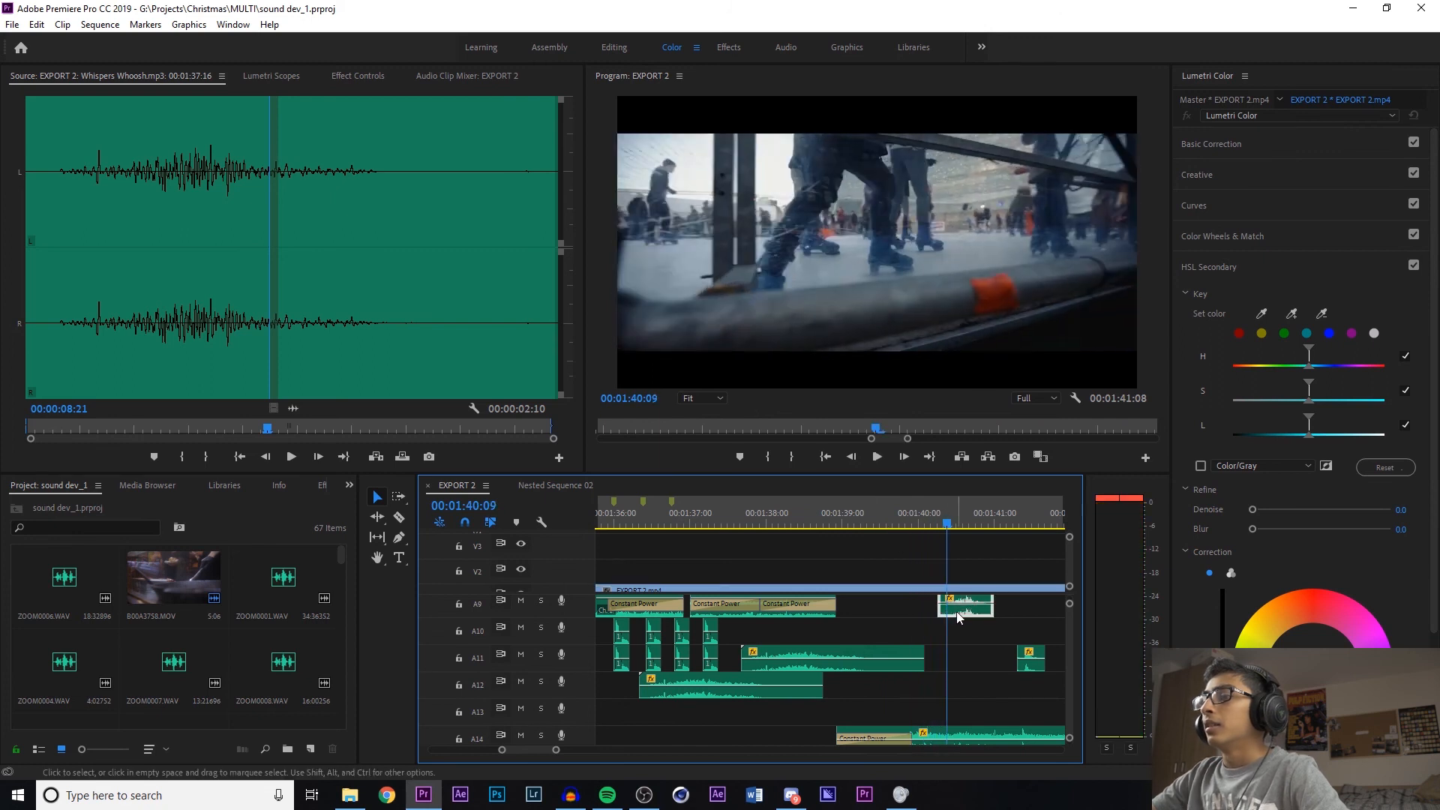
pyautogui.scroll(-3, 957, 611)
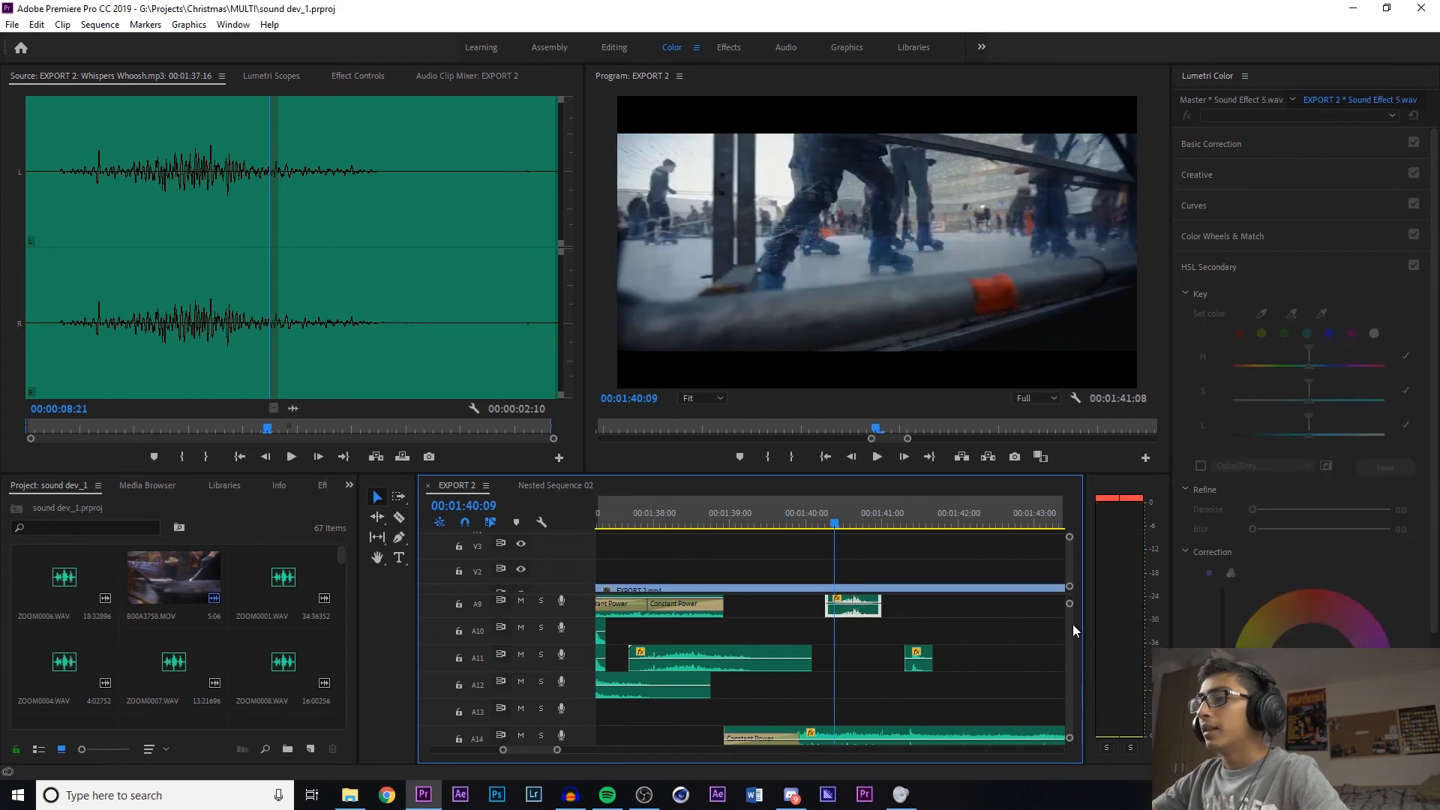
pyautogui.scroll(3, 1074, 624)
pyautogui.doubleClick(838, 684)
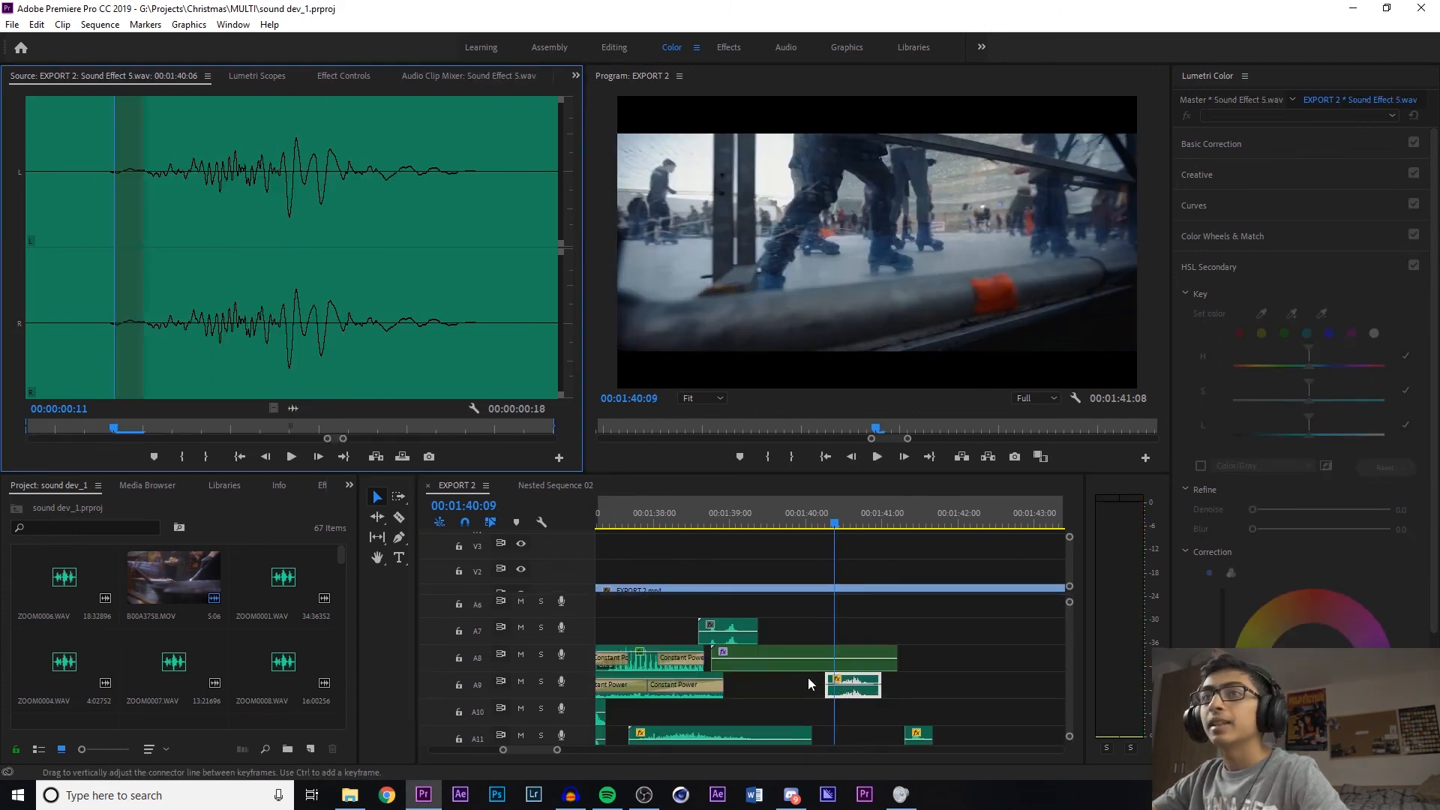
pyautogui.press('space')
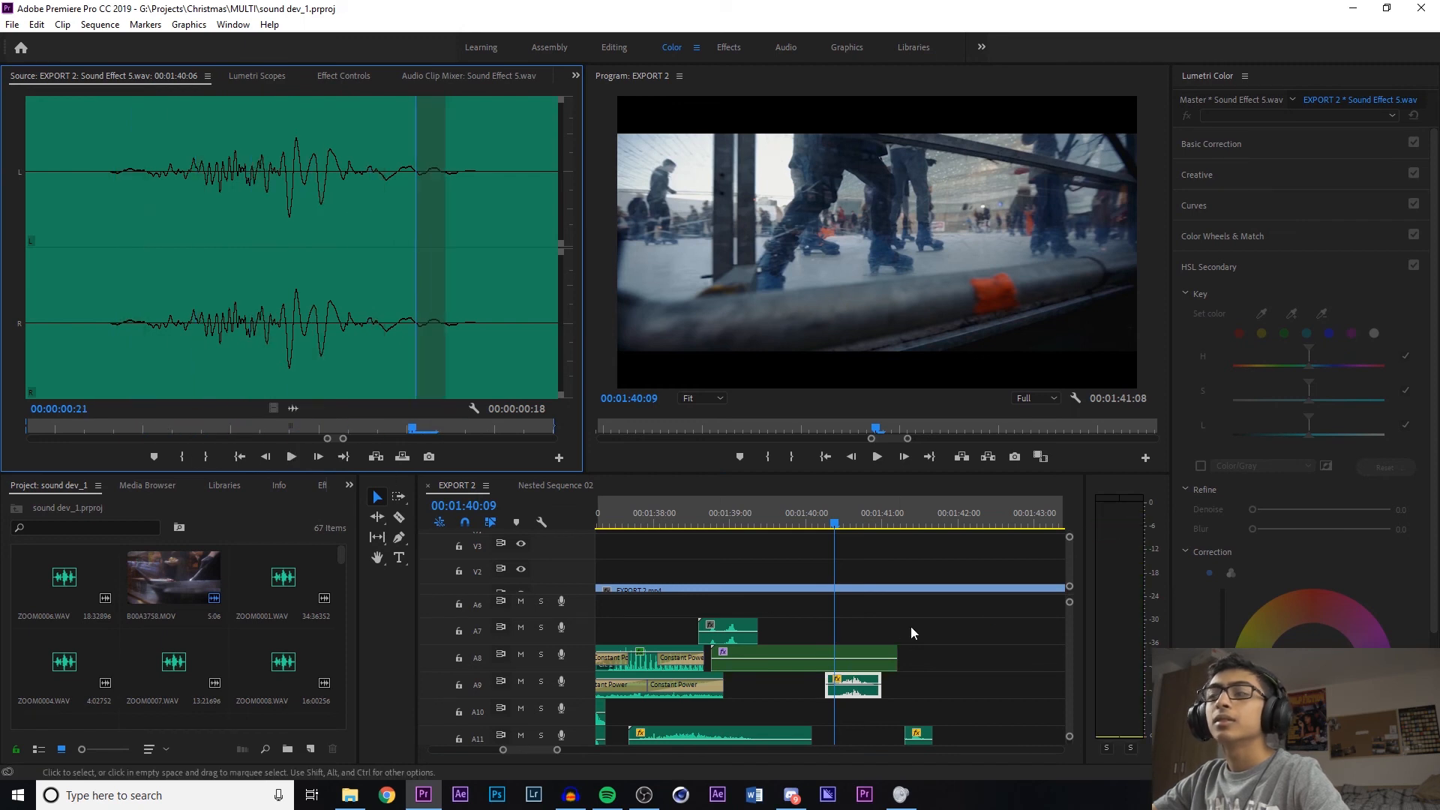
# Open the London street ambience clip on A14 that starts at 00:01:38:22 and listen to its opening on its own
pyautogui.moveTo(1072, 622)
pyautogui.mouseDown()
pyautogui.moveTo(1072, 640)
pyautogui.moveTo(1072, 614)
pyautogui.mouseUp()
pyautogui.doubleClick(761, 692)
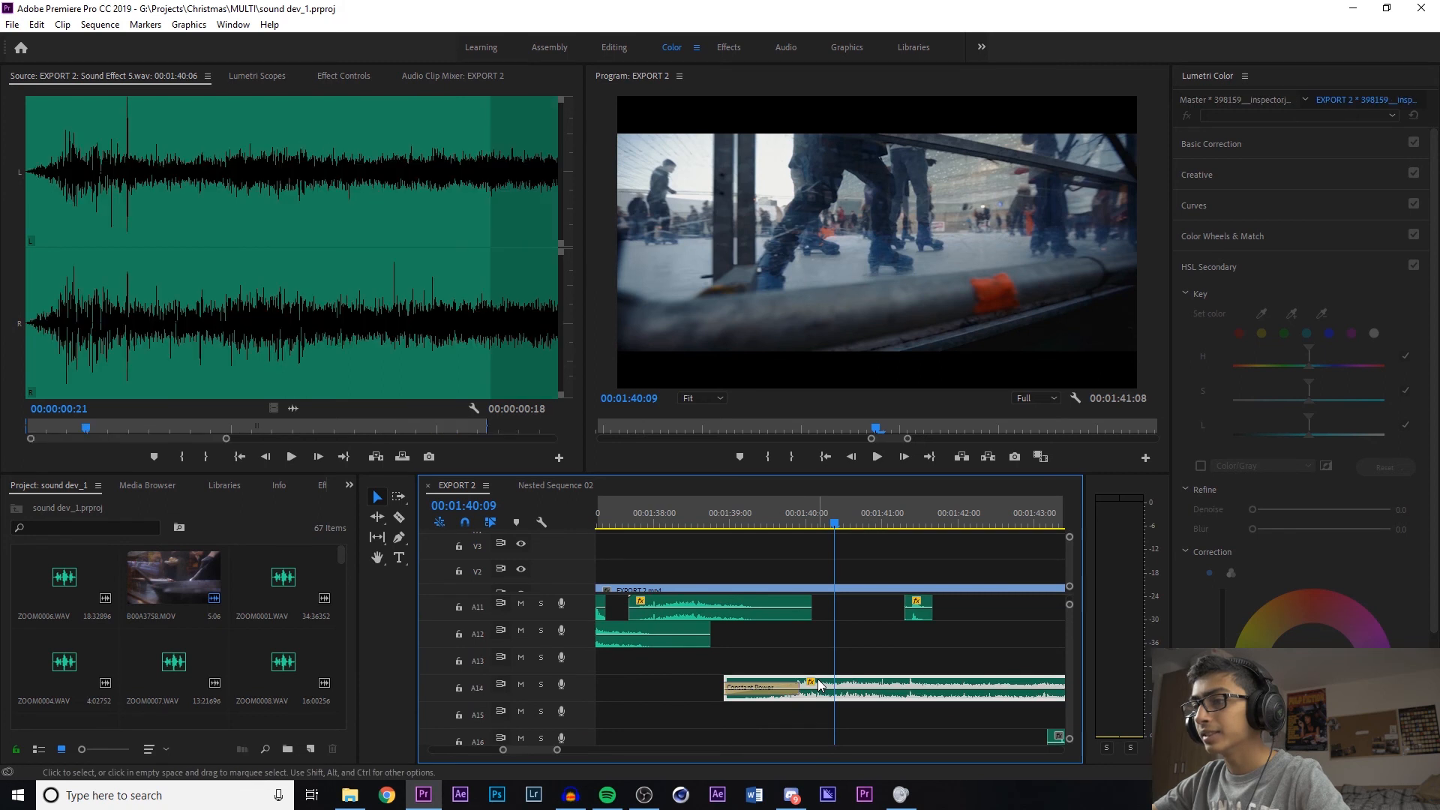
pyautogui.click(568, 495)
pyautogui.press('space')
pyautogui.press('space')
pyautogui.click(50, 422)
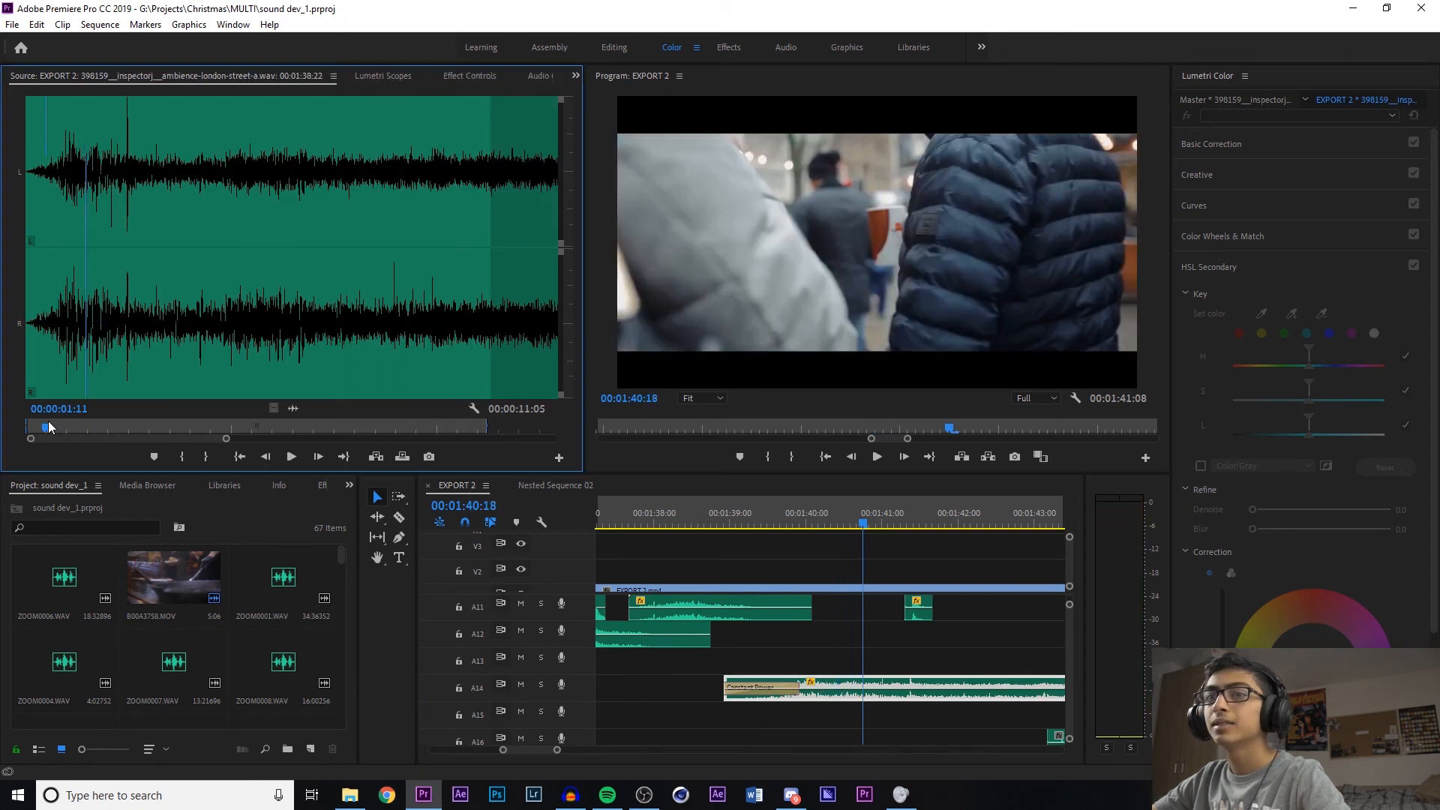
pyautogui.press('space')
pyautogui.press('space')
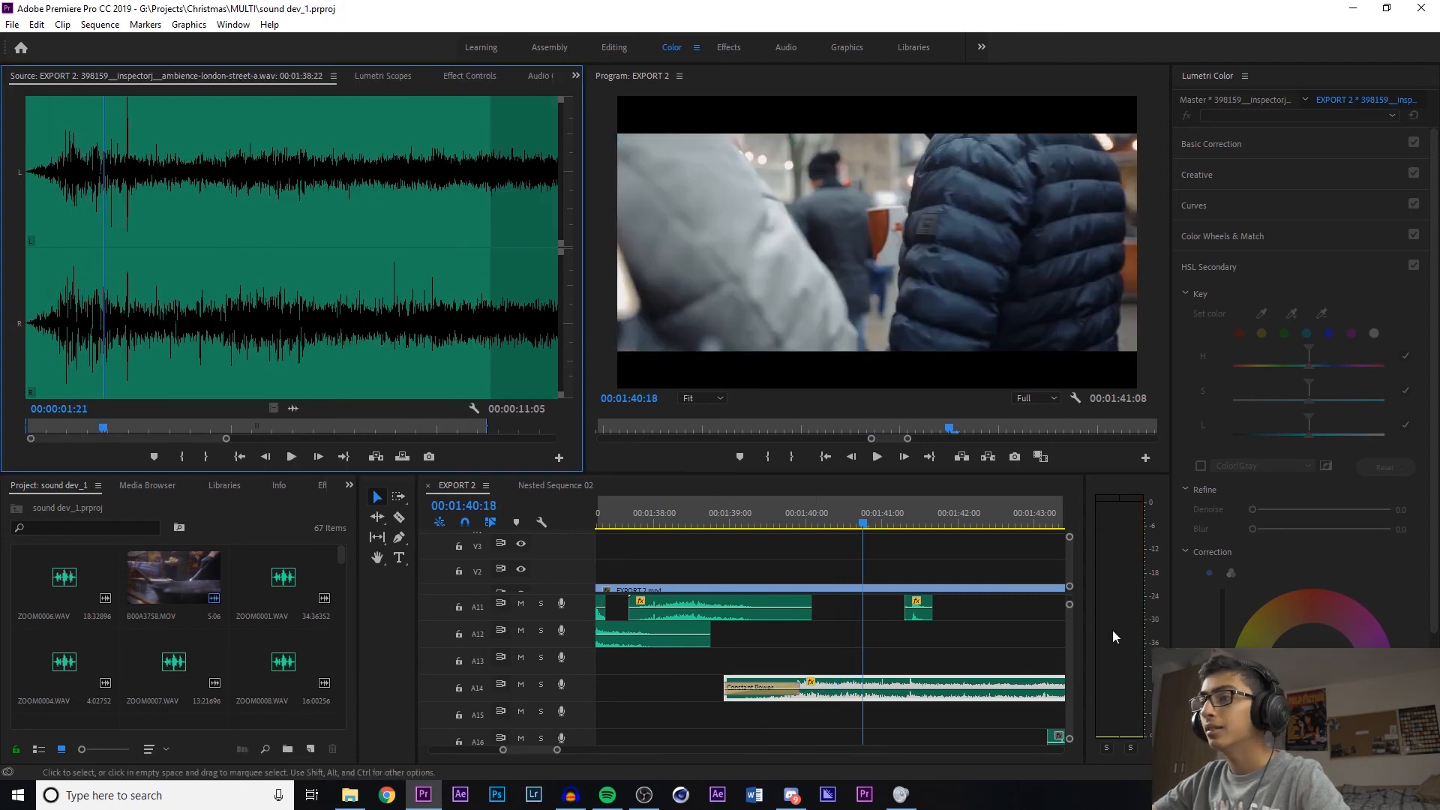
# Open the nested sequence on A8 under the ice-skating shot and play it through to 00:00:04:09
pyautogui.scroll(5, 1070, 624)
pyautogui.click(870, 698)
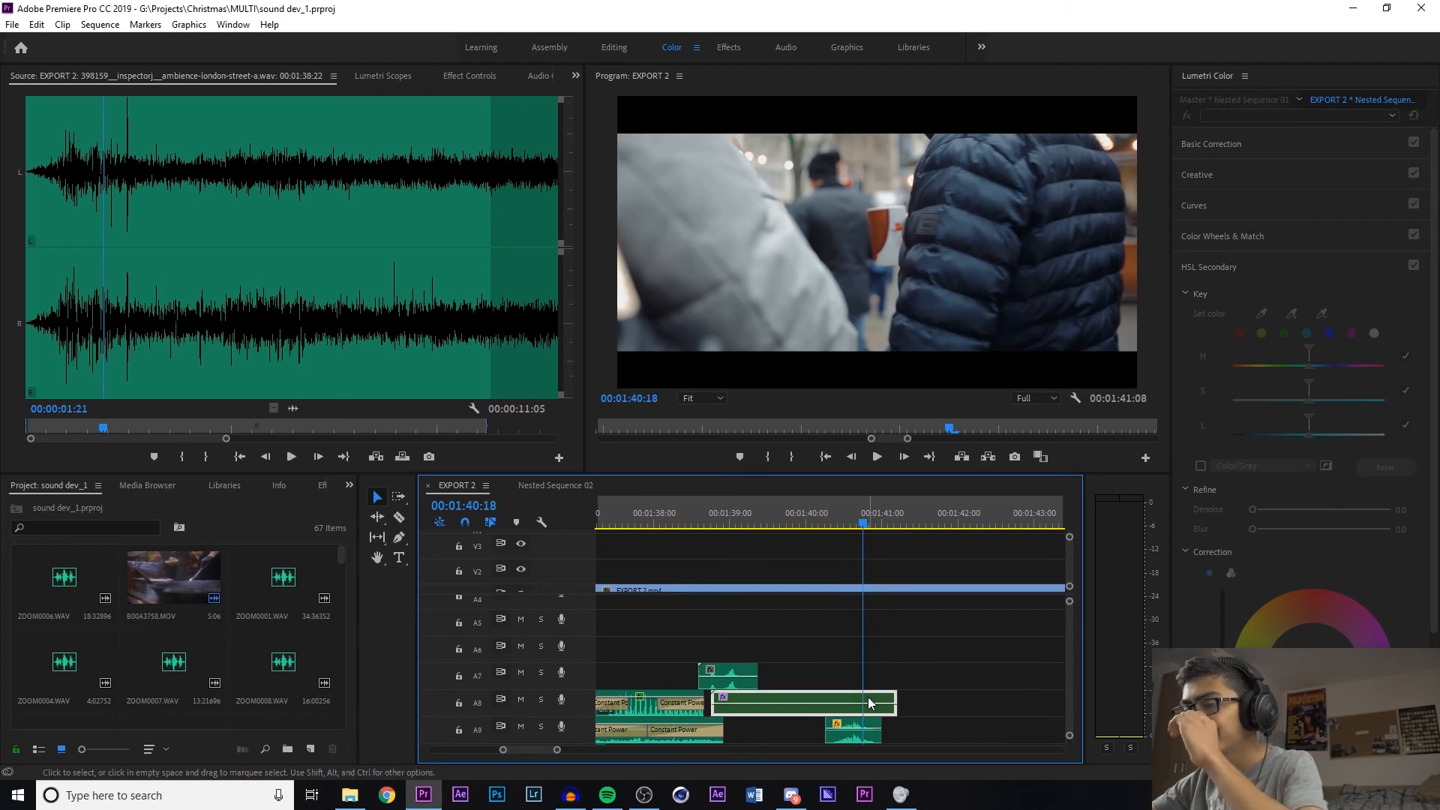
pyautogui.doubleClick(871, 700)
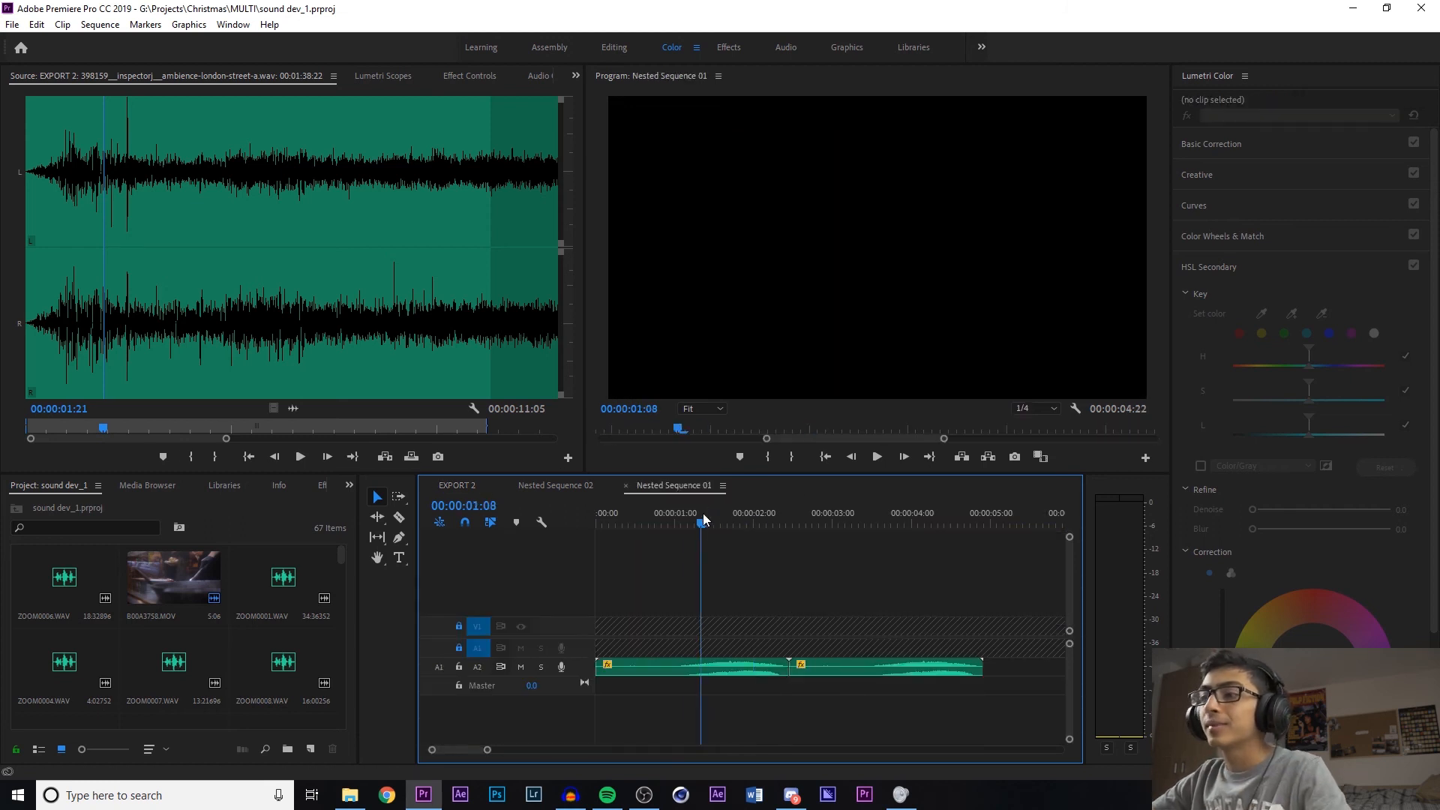
pyautogui.moveTo(703, 513); pyautogui.dragTo(651, 526)
pyautogui.press('space')
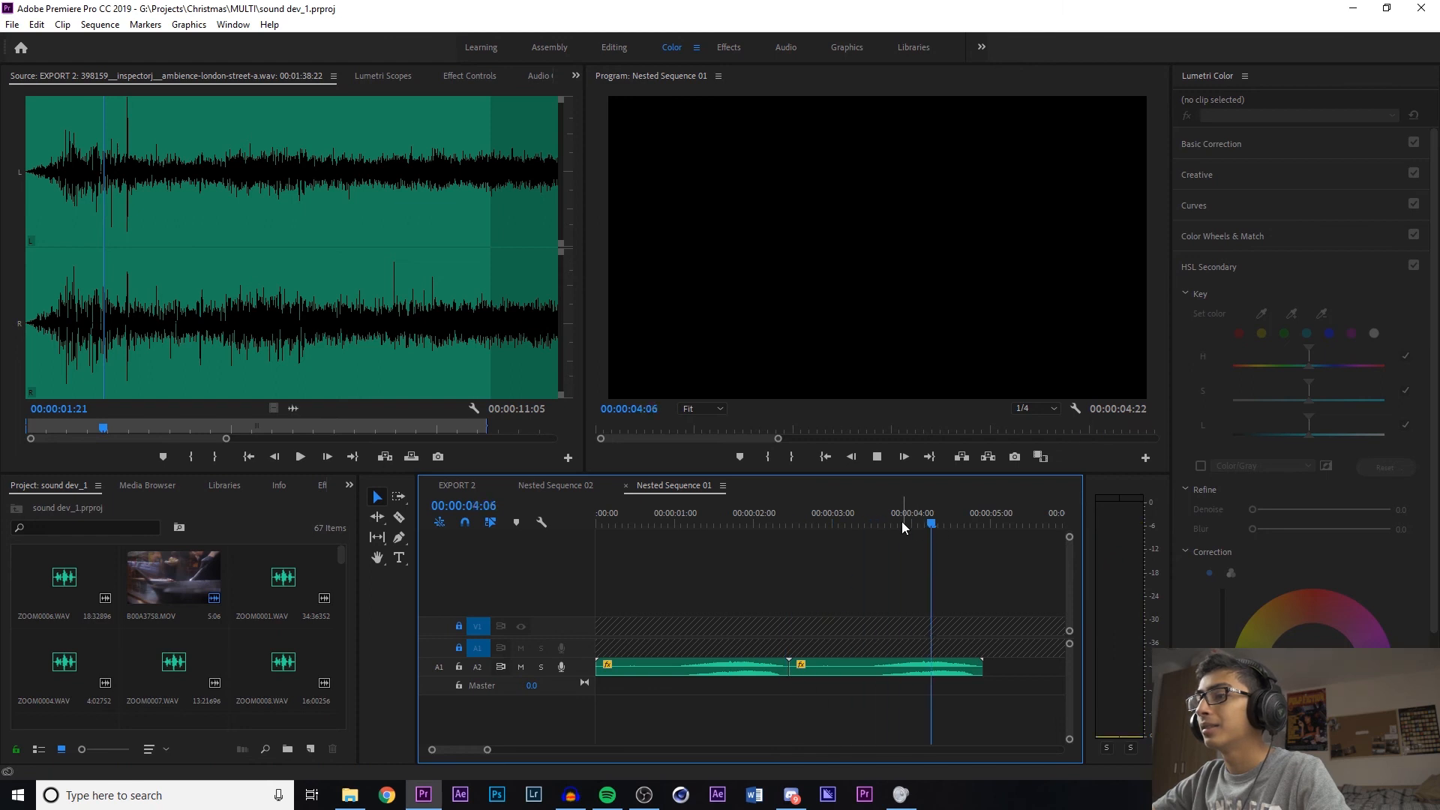
pyautogui.press('space')
# Open the first Ice Skates sound effect clip in the nested sequence and listen to its swell up to 00:00:01:18
pyautogui.doubleClick(651, 669)
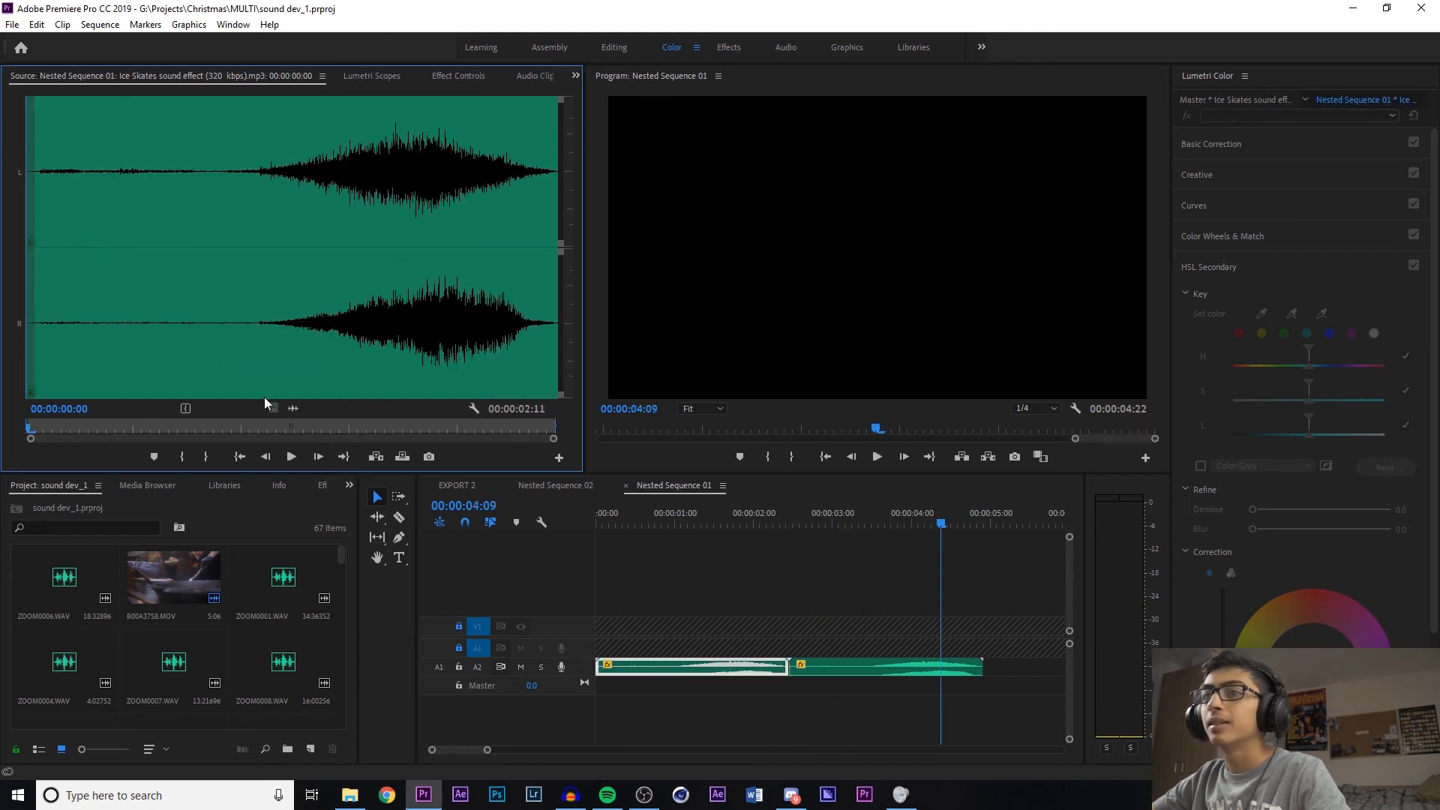
pyautogui.moveTo(258, 422)
pyautogui.mouseDown()
pyautogui.moveTo(372, 428)
pyautogui.moveTo(240, 433)
pyautogui.mouseUp()
pyautogui.press('space')
pyautogui.press('space')
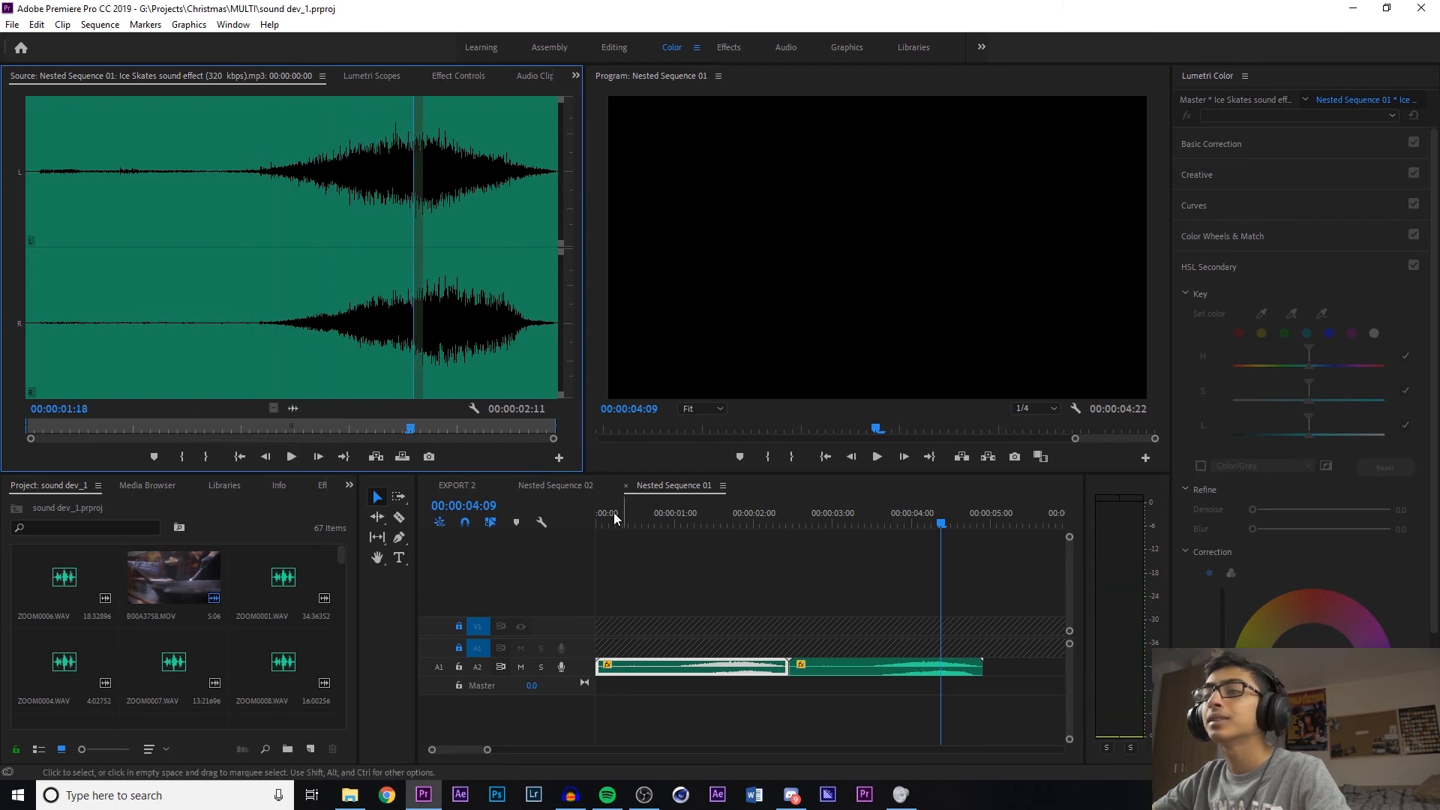
# Return to the EXPORT 2 sequence at 00:01:38:18 and inspect the Mastering effect's custom setup on the nested ice-skating audio
pyautogui.click(567, 493)
pyautogui.click(457, 487)
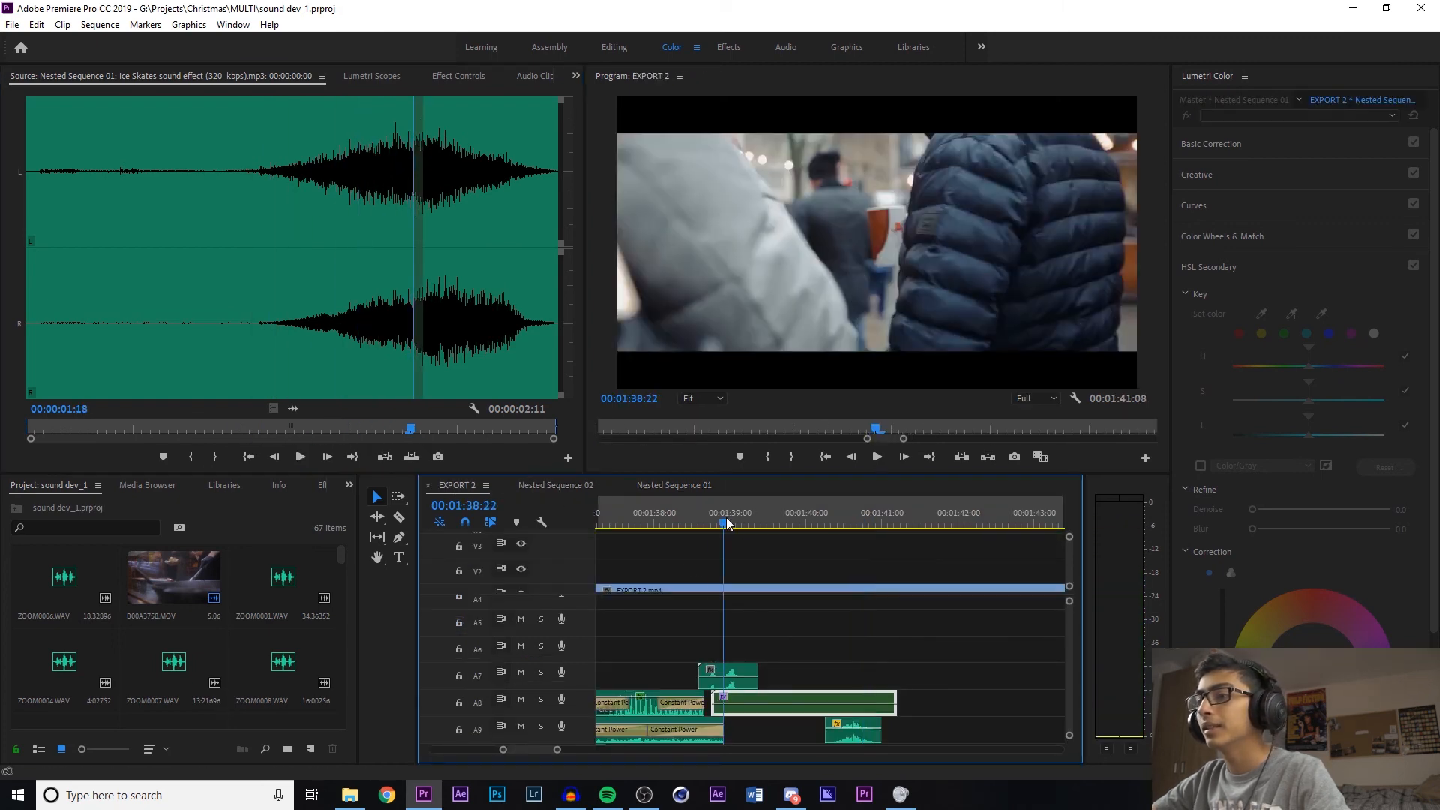
pyautogui.moveTo(727, 523); pyautogui.dragTo(715, 523)
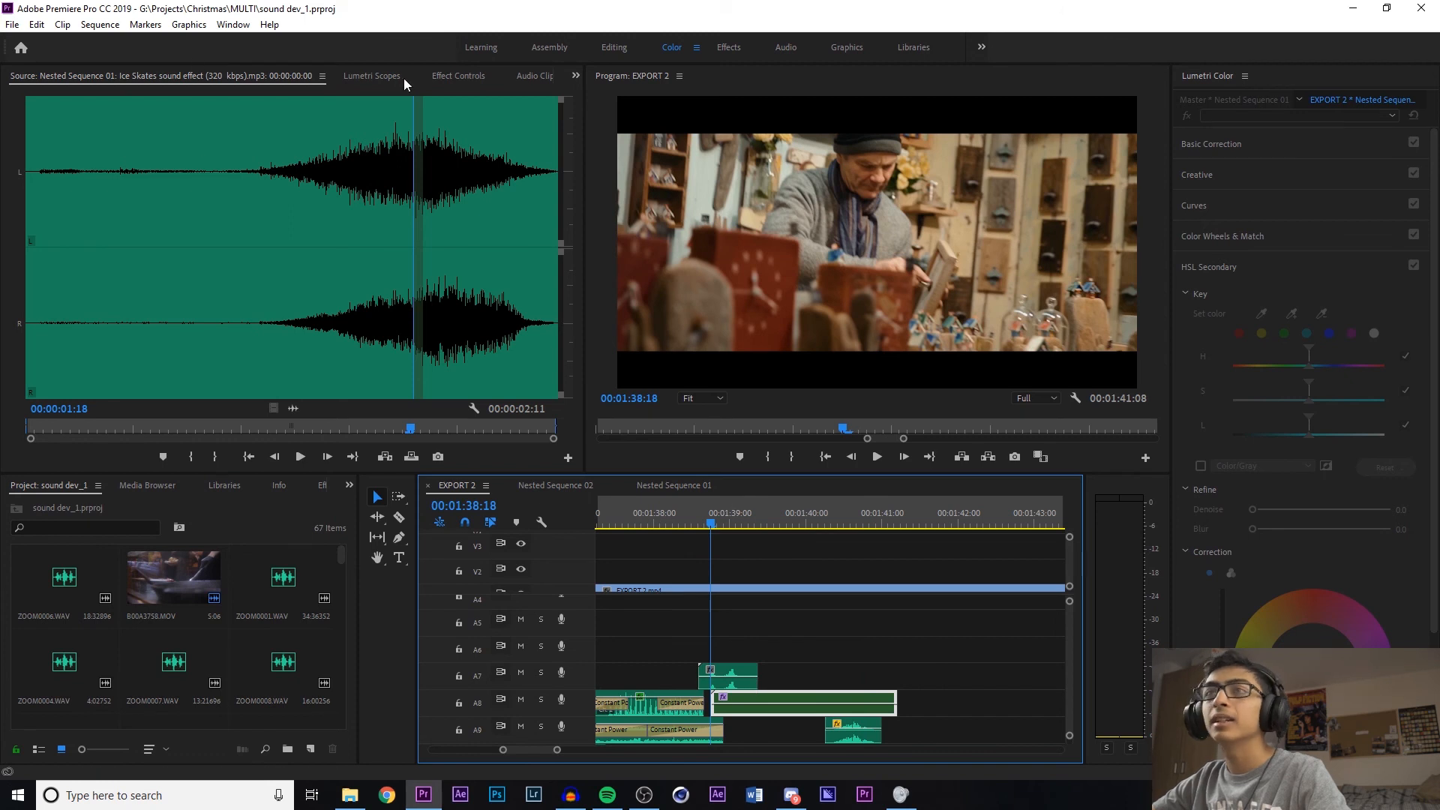
pyautogui.click(443, 77)
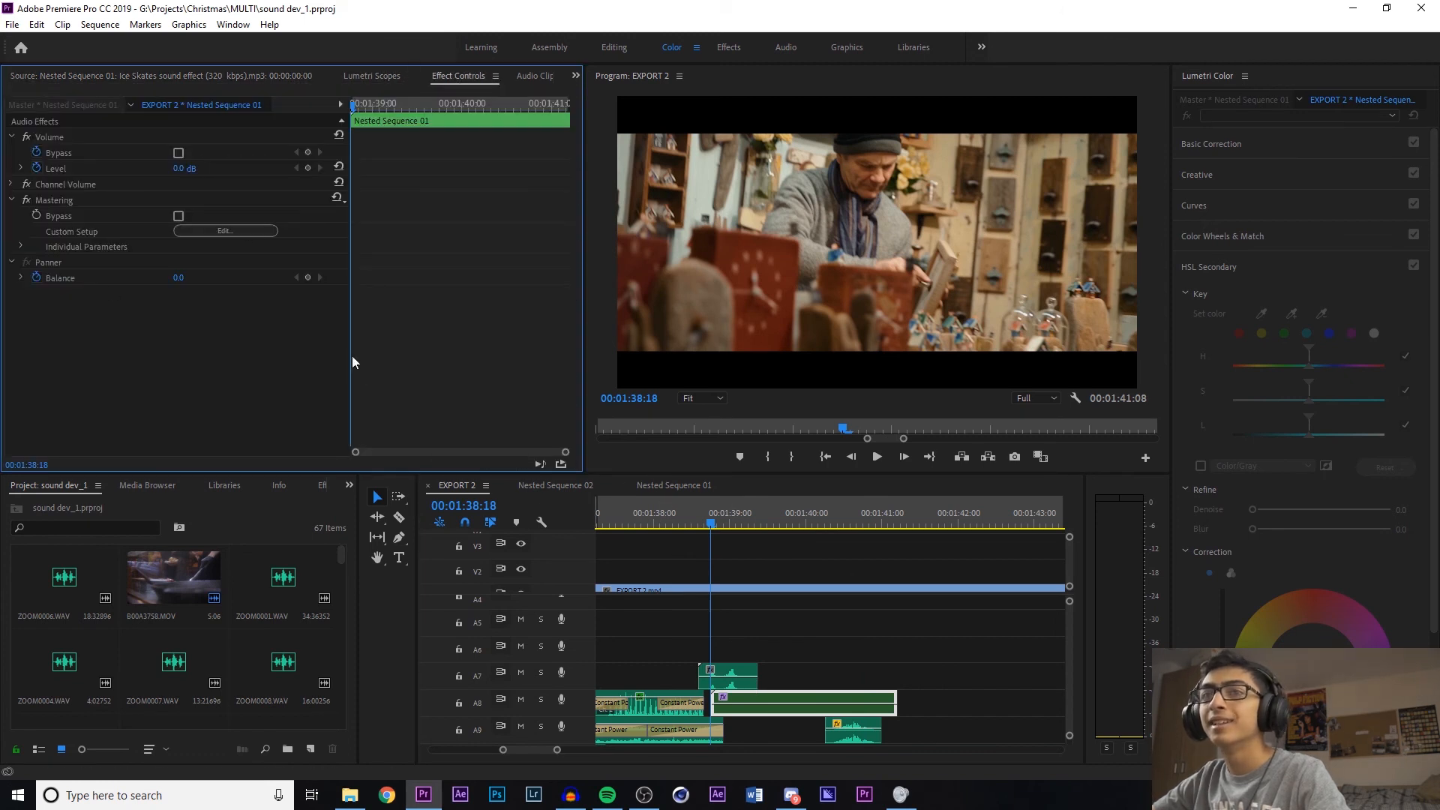
pyautogui.click(196, 231)
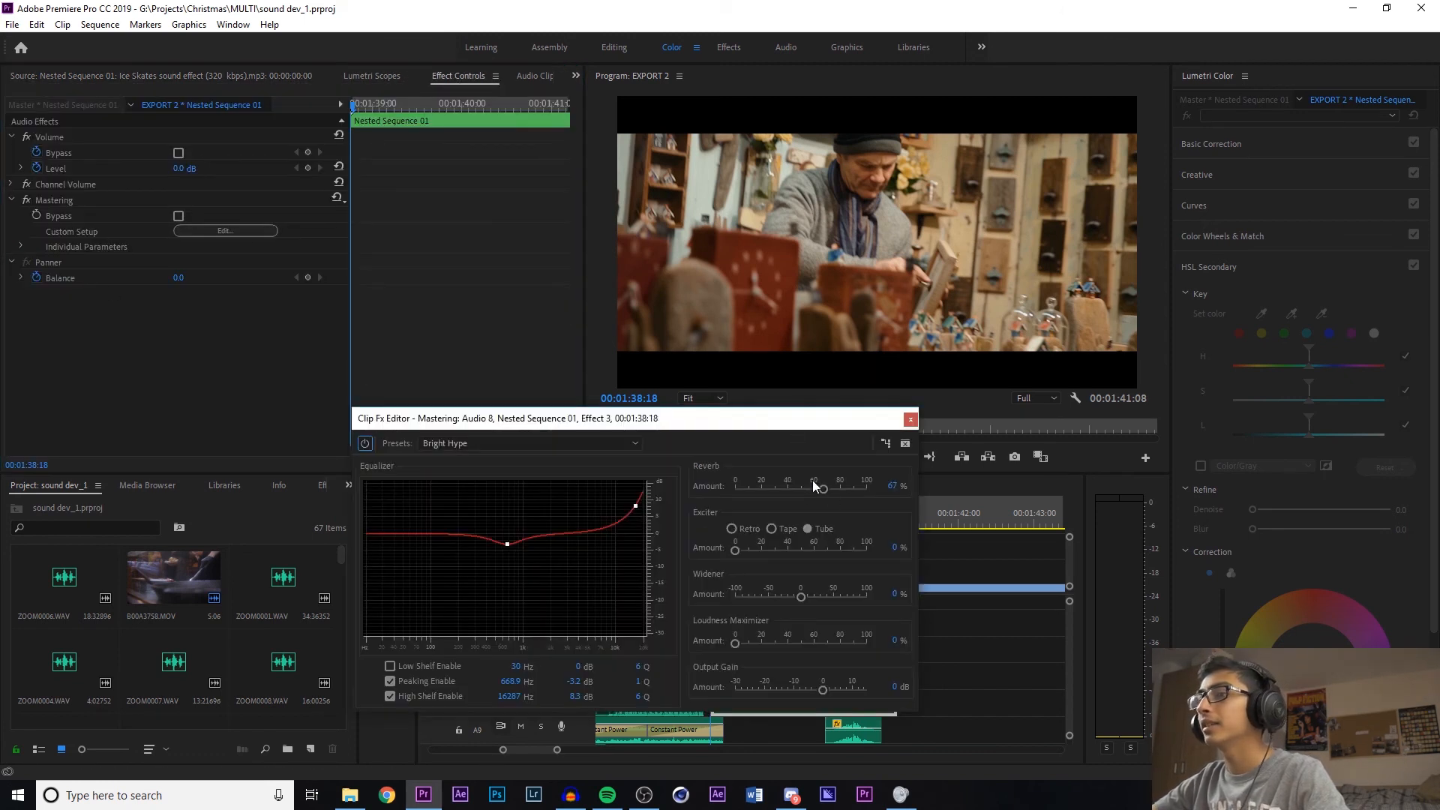
pyautogui.click(911, 419)
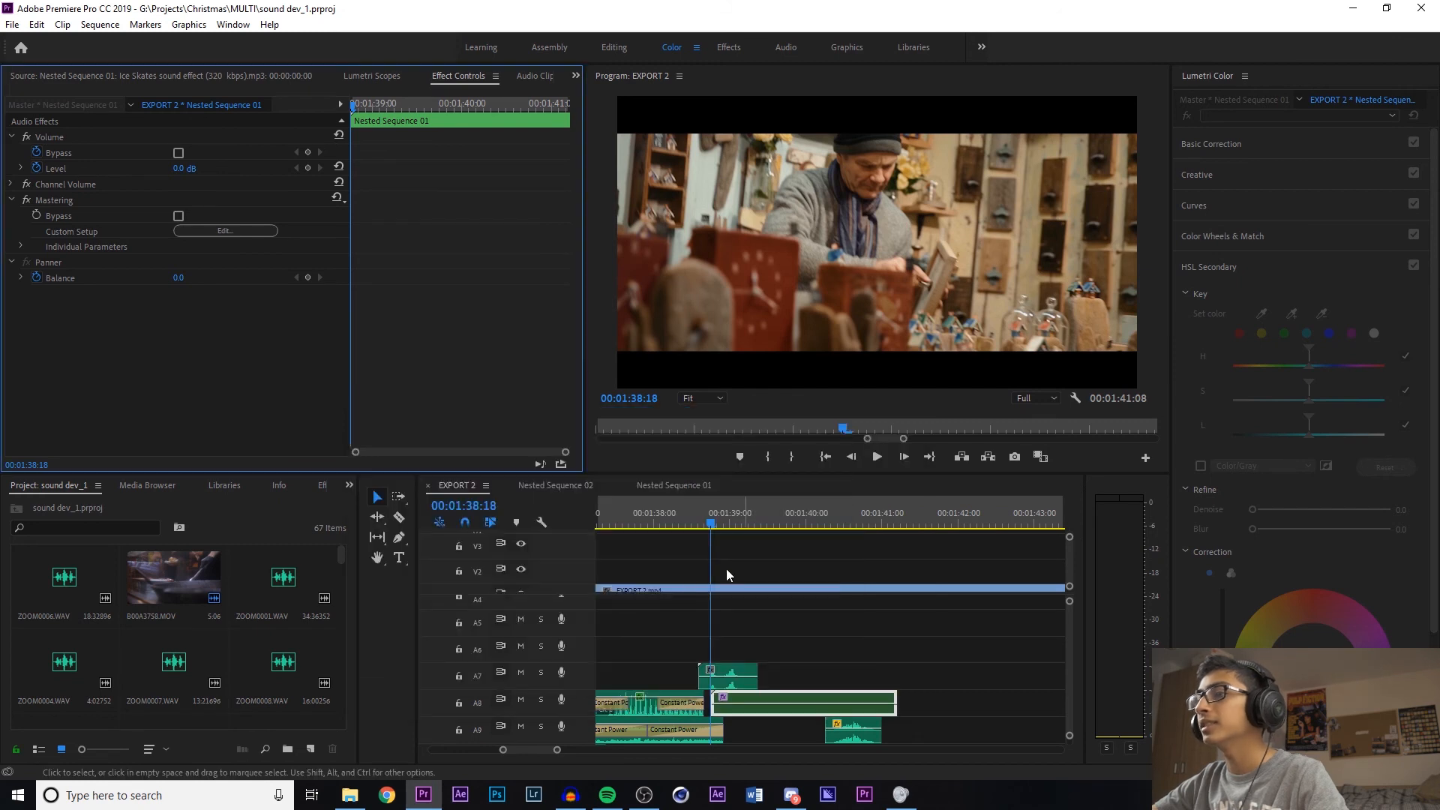
# Play from the clock stall to the coffee stall at 00:01:41:07, and replay the ice-skating shot from 00:01:39:11 to 00:01:40:22
pyautogui.click(693, 519)
pyautogui.press('space')
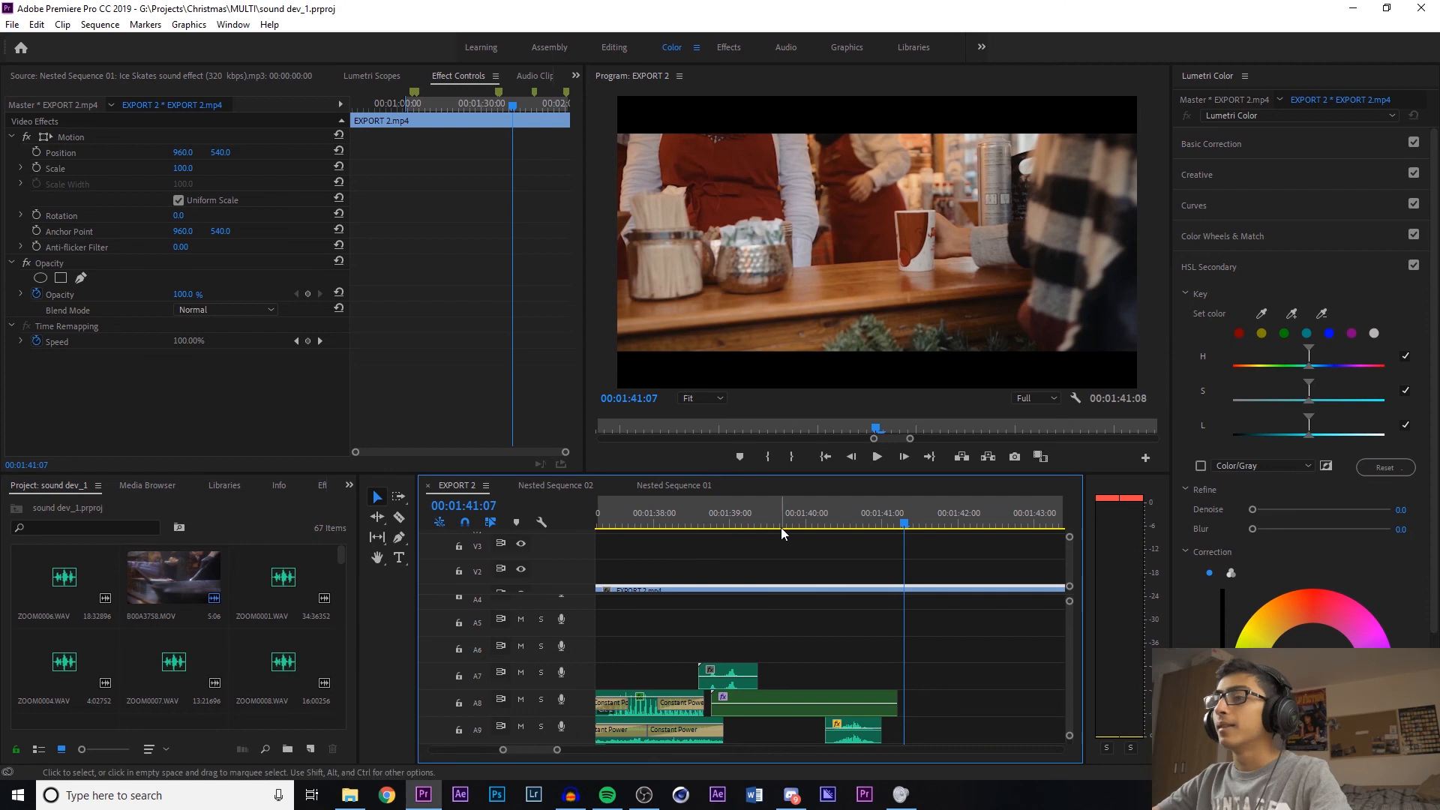
pyautogui.click(765, 524)
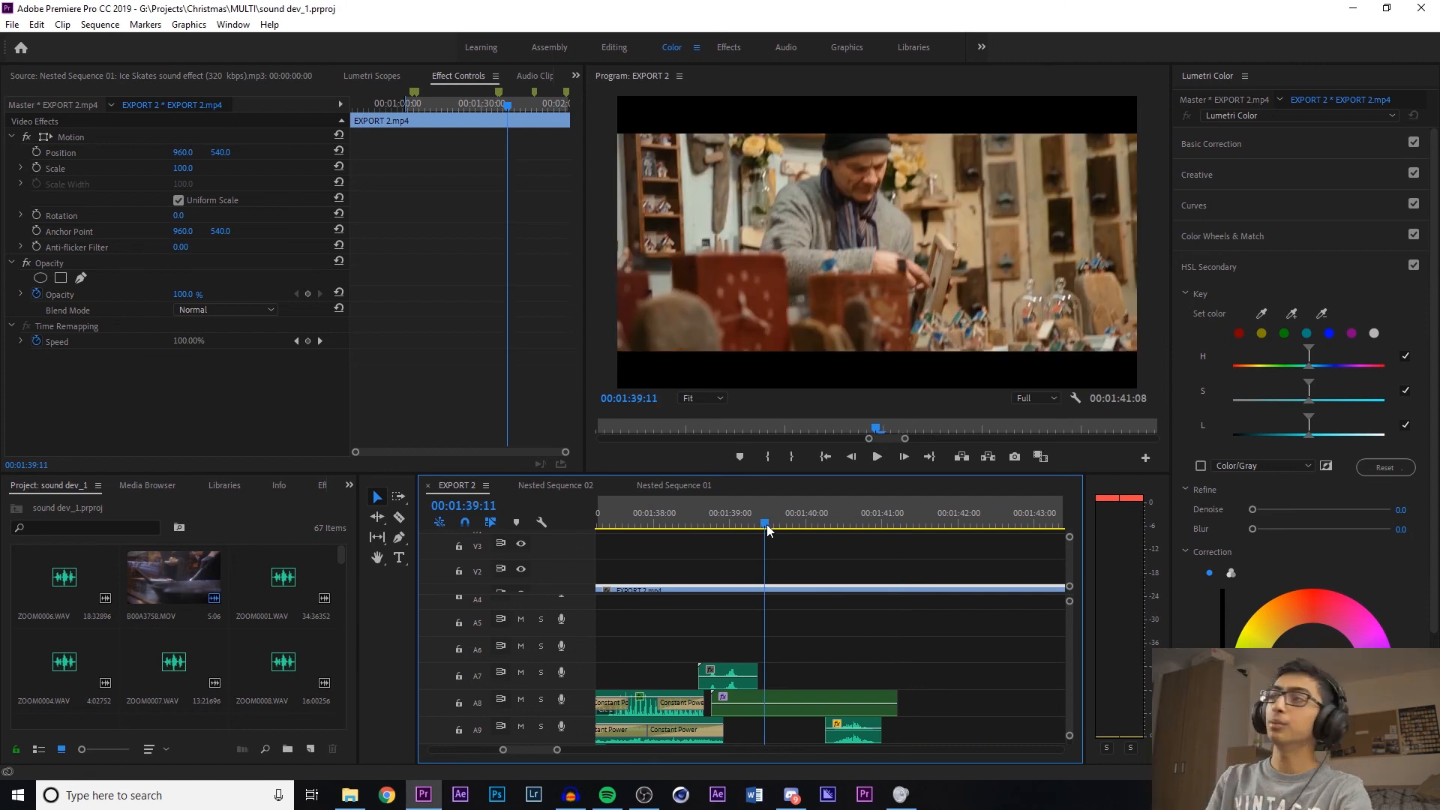
pyautogui.press('space')
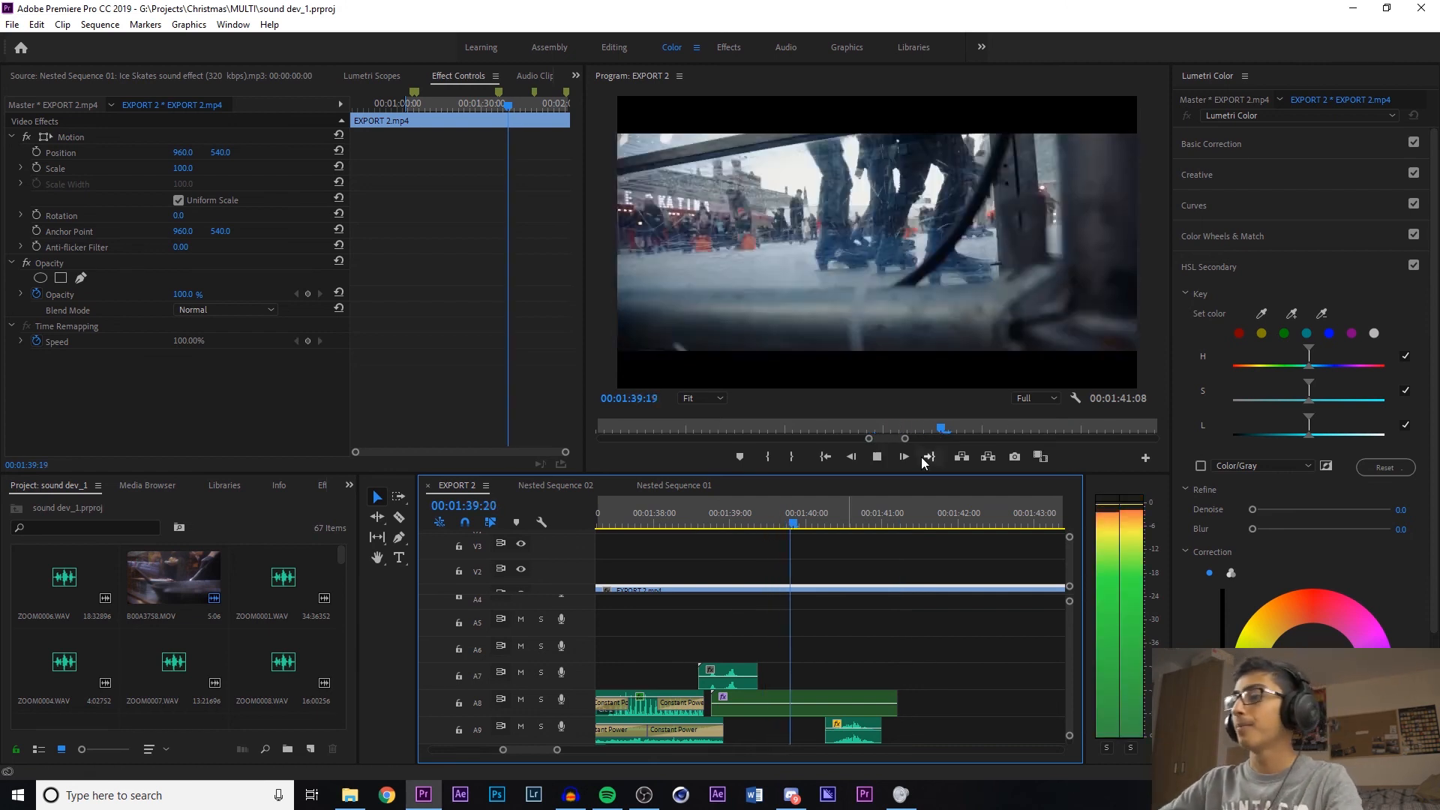
pyautogui.press('space')
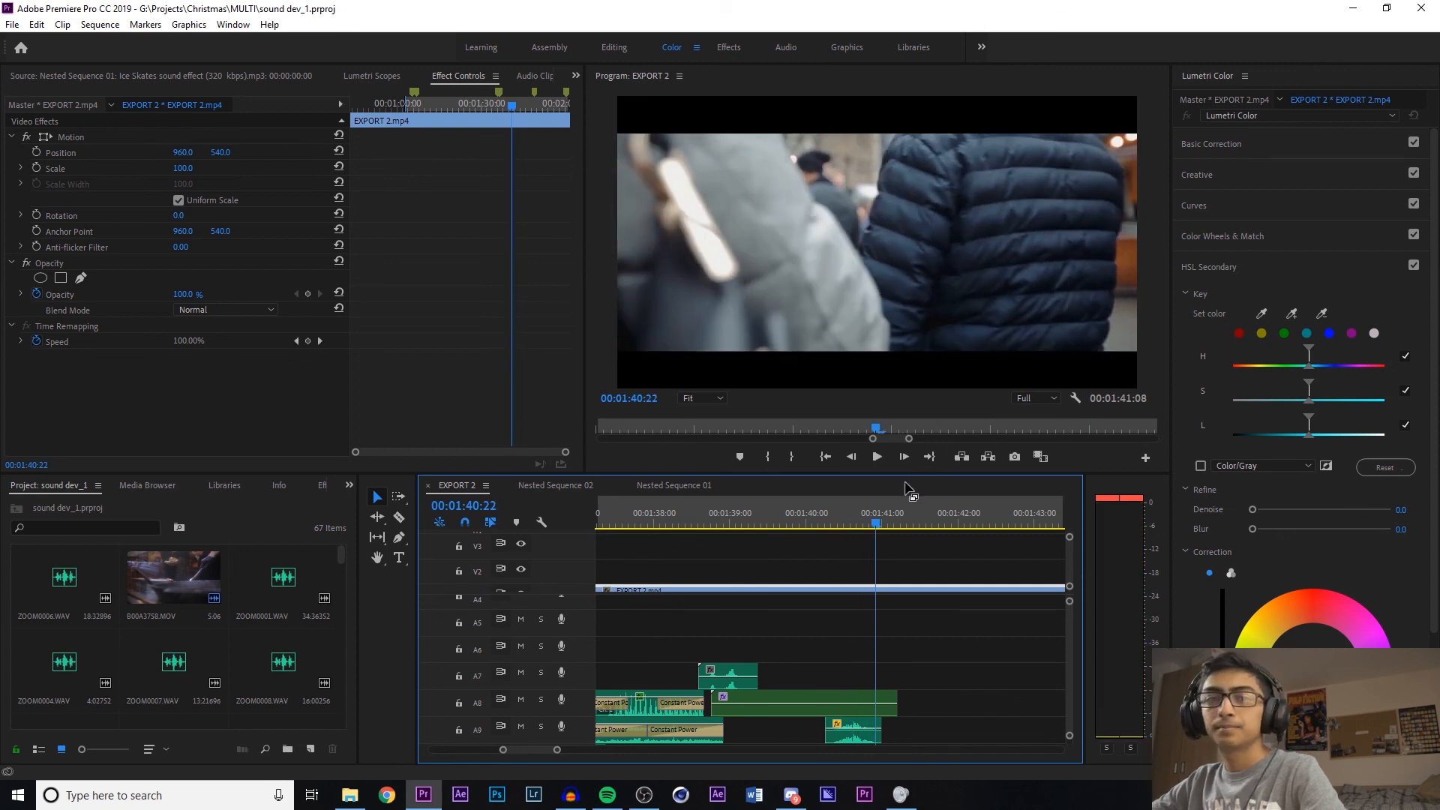
# Replay the transition from the ice-skating shot to the crowd shot twice, and scrub to 00:01:41:03
pyautogui.moveTo(837, 519); pyautogui.dragTo(823, 521)
pyautogui.press('space')
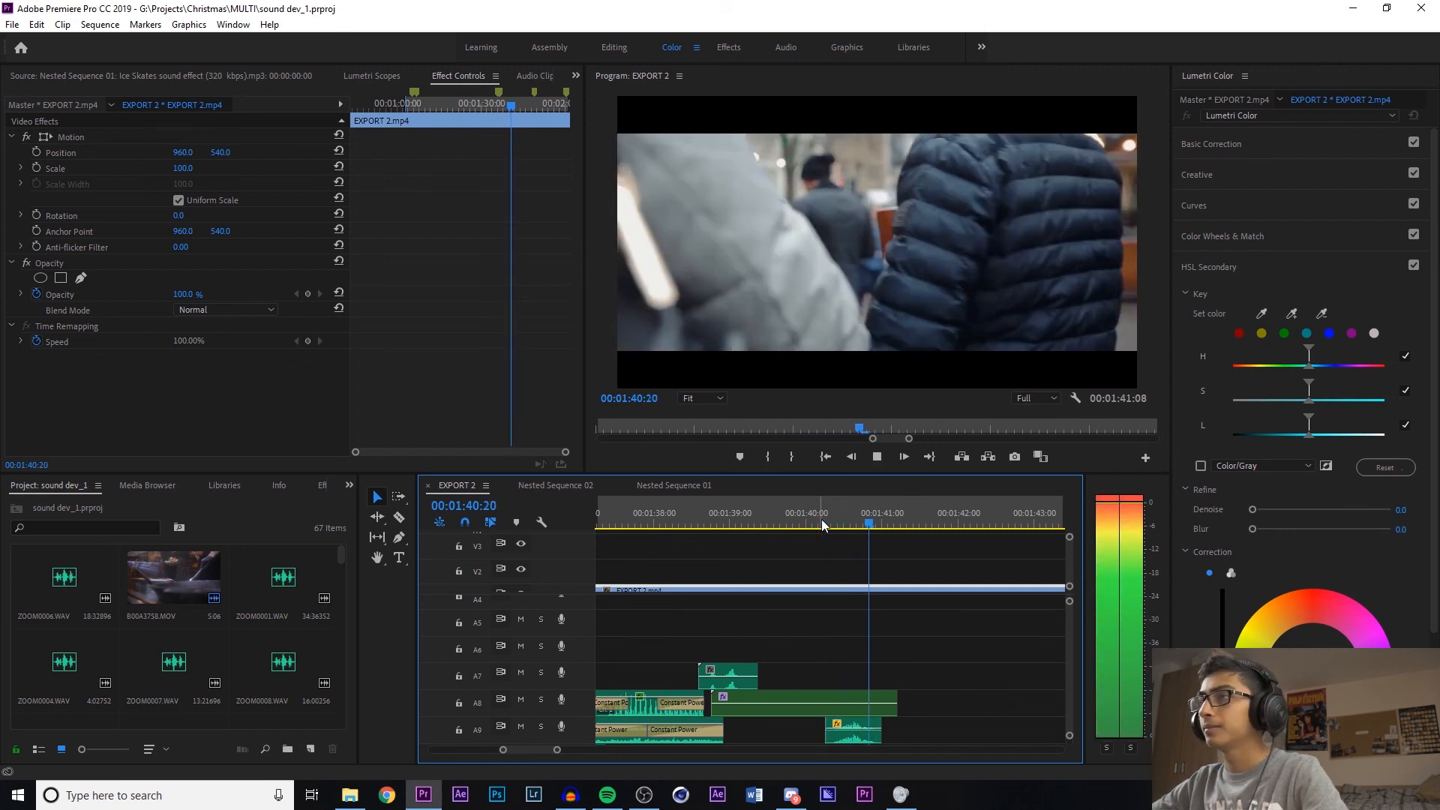
pyautogui.press('space')
pyautogui.click(814, 522)
pyautogui.press('space')
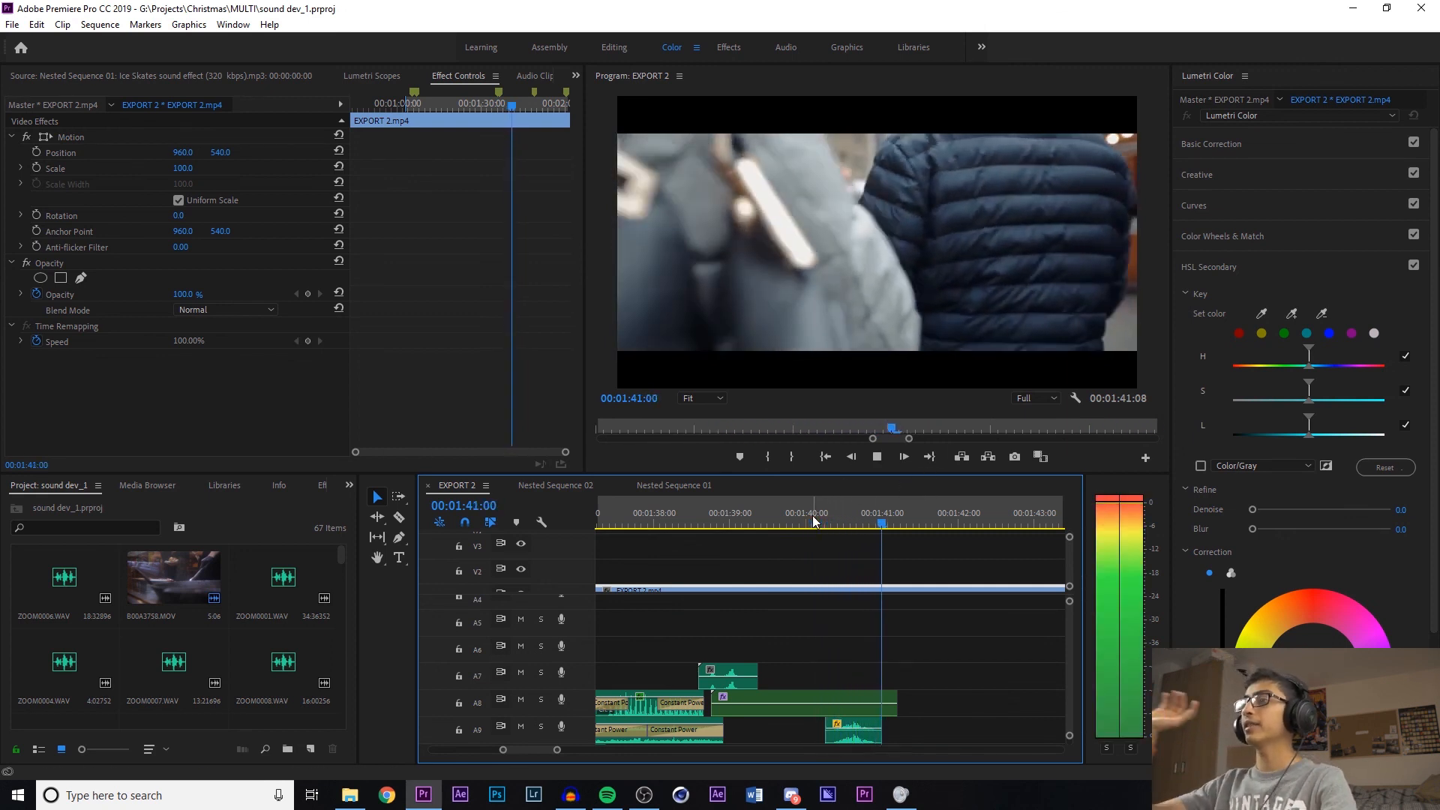
pyautogui.press('space')
pyautogui.moveTo(868, 516); pyautogui.dragTo(891, 519)
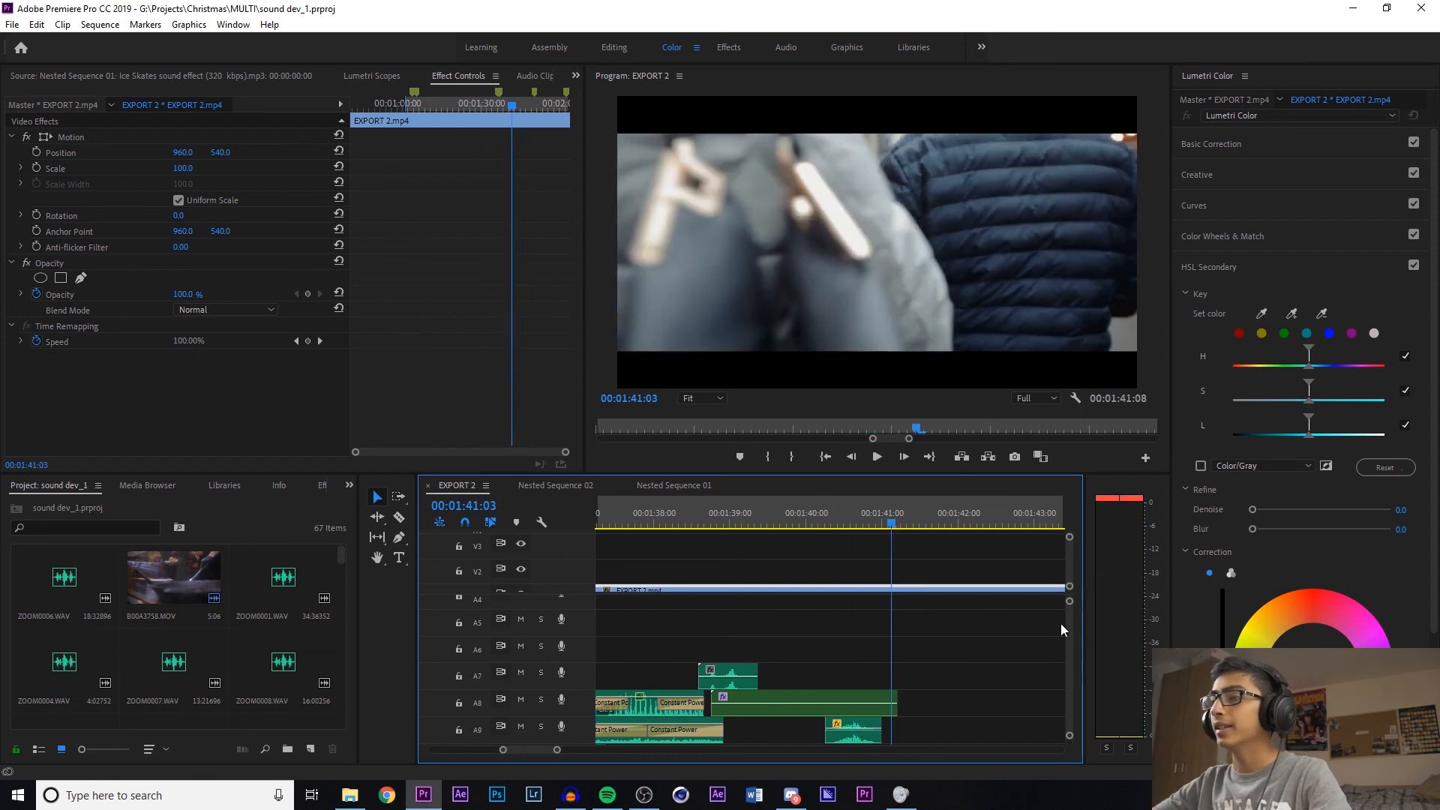
# Open the short ceramic-set-down clip on A11 at 00:01:41:07 and examine its waveform at 00:00:00:02
pyautogui.scroll(-3, 1069, 664)
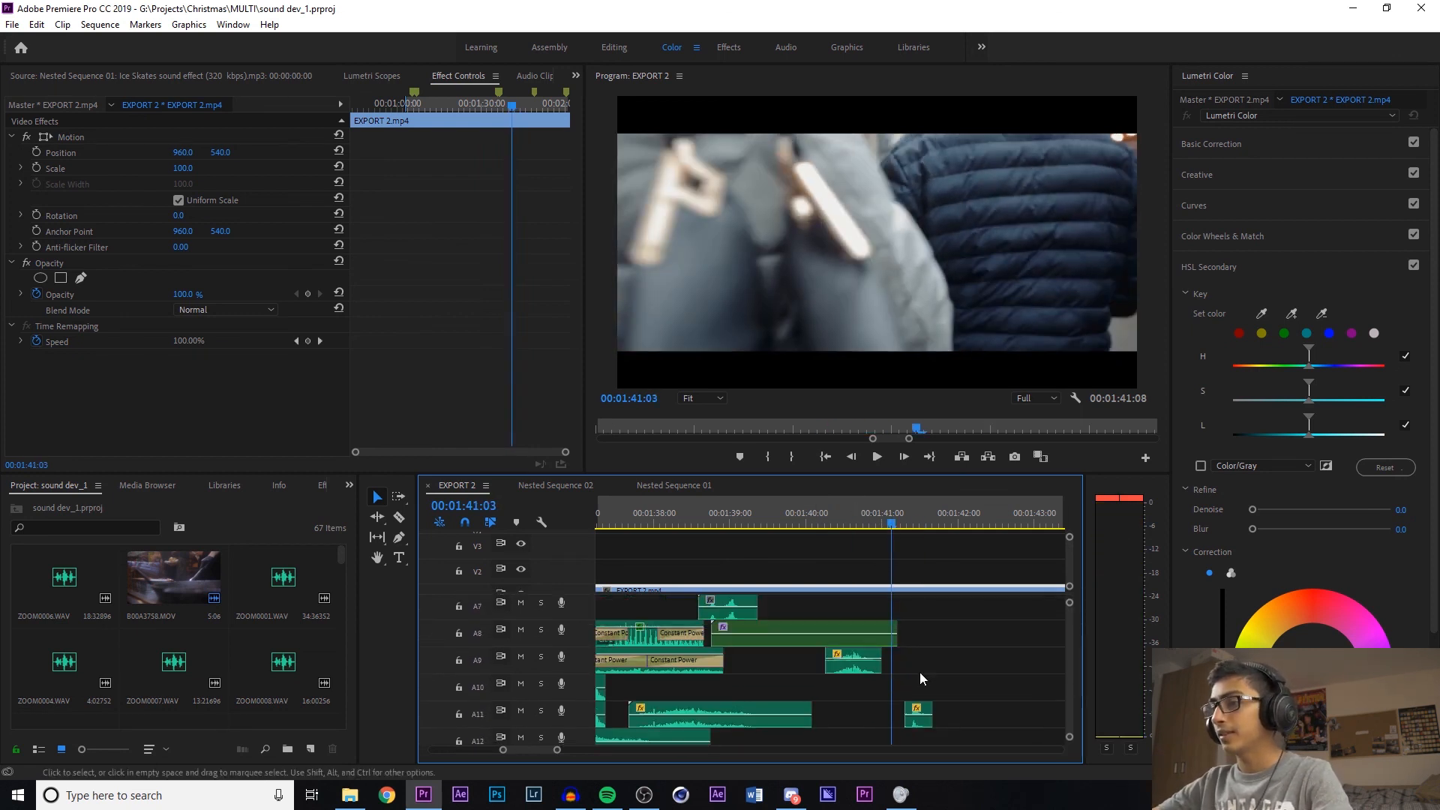
pyautogui.click(923, 721)
pyautogui.doubleClick(920, 725)
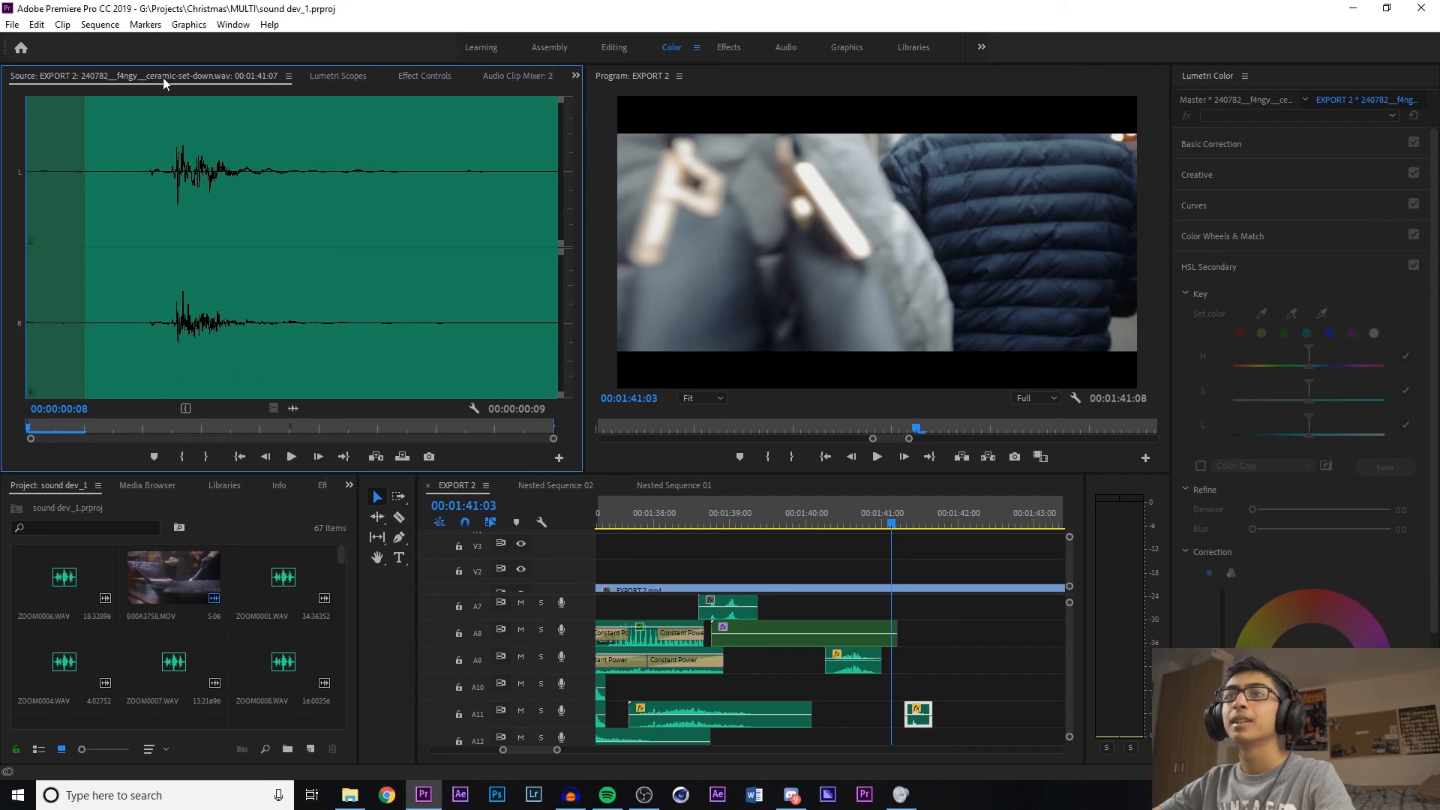
pyautogui.click(143, 429)
# Check the ceramic-set-down clip's audio effect settings and play the crowd shot from 00:01:40:17 to 00:01:41:04
pyautogui.moveTo(916, 525); pyautogui.dragTo(860, 524)
pyautogui.click(919, 716)
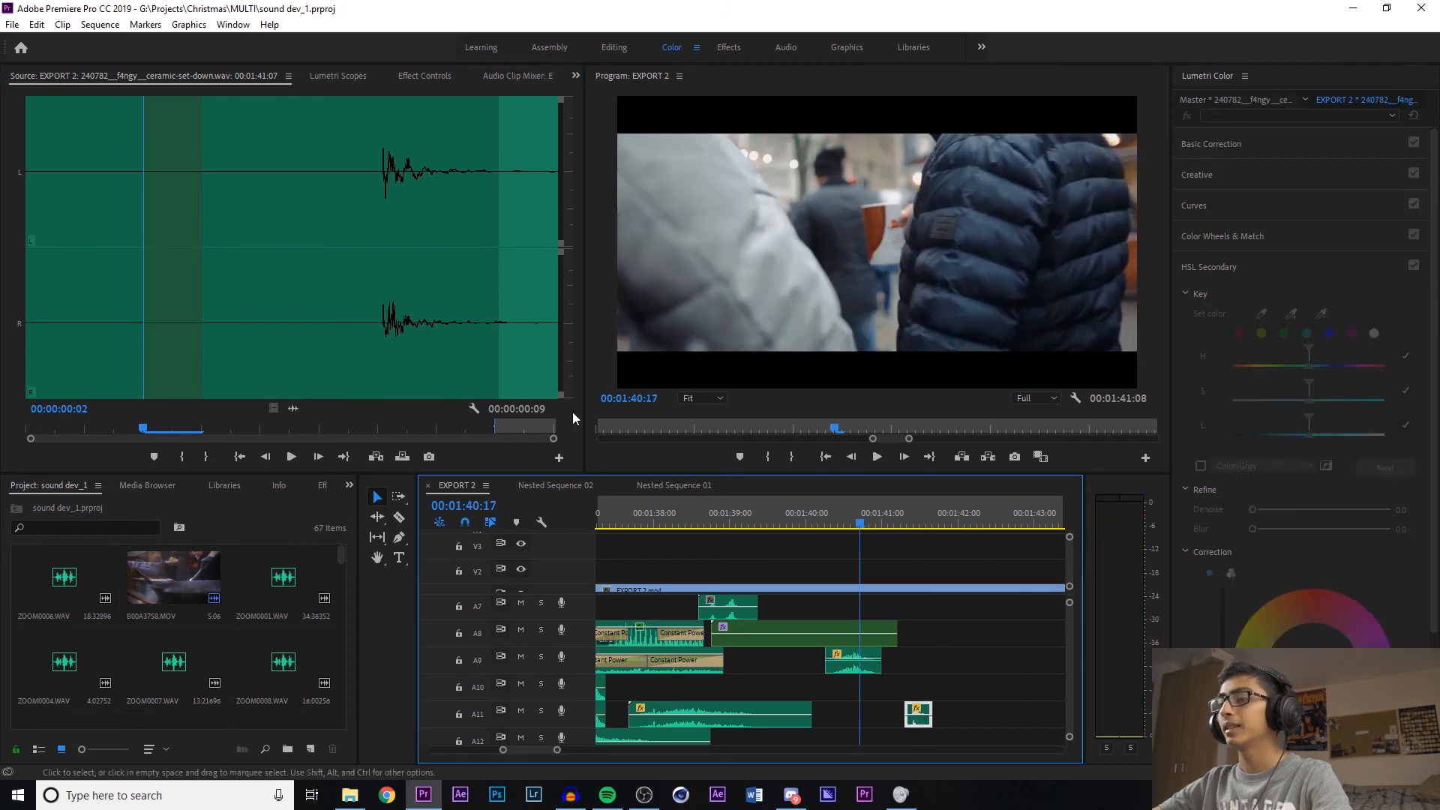
pyautogui.click(420, 77)
pyautogui.press('space')
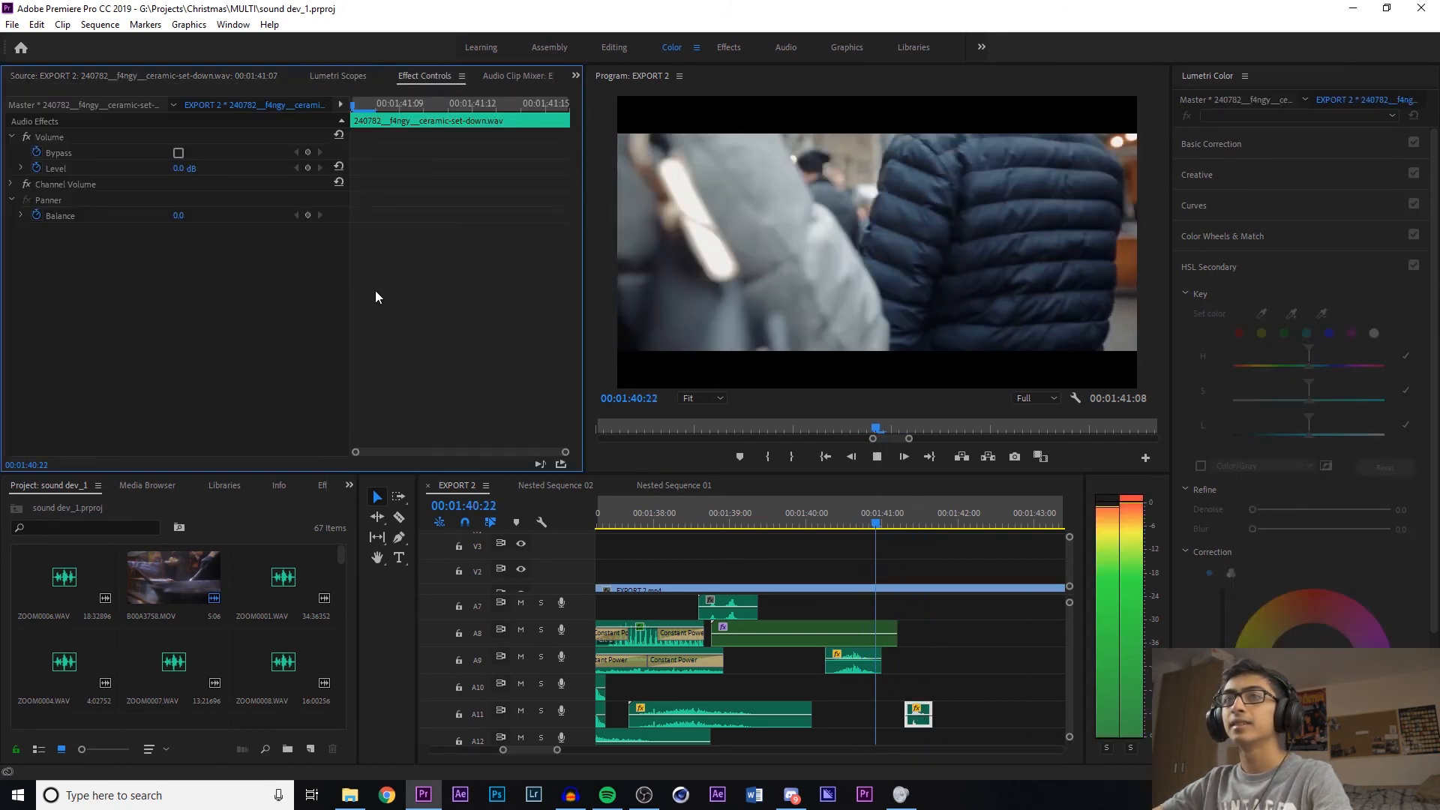
pyautogui.press('space')
pyautogui.click(919, 715)
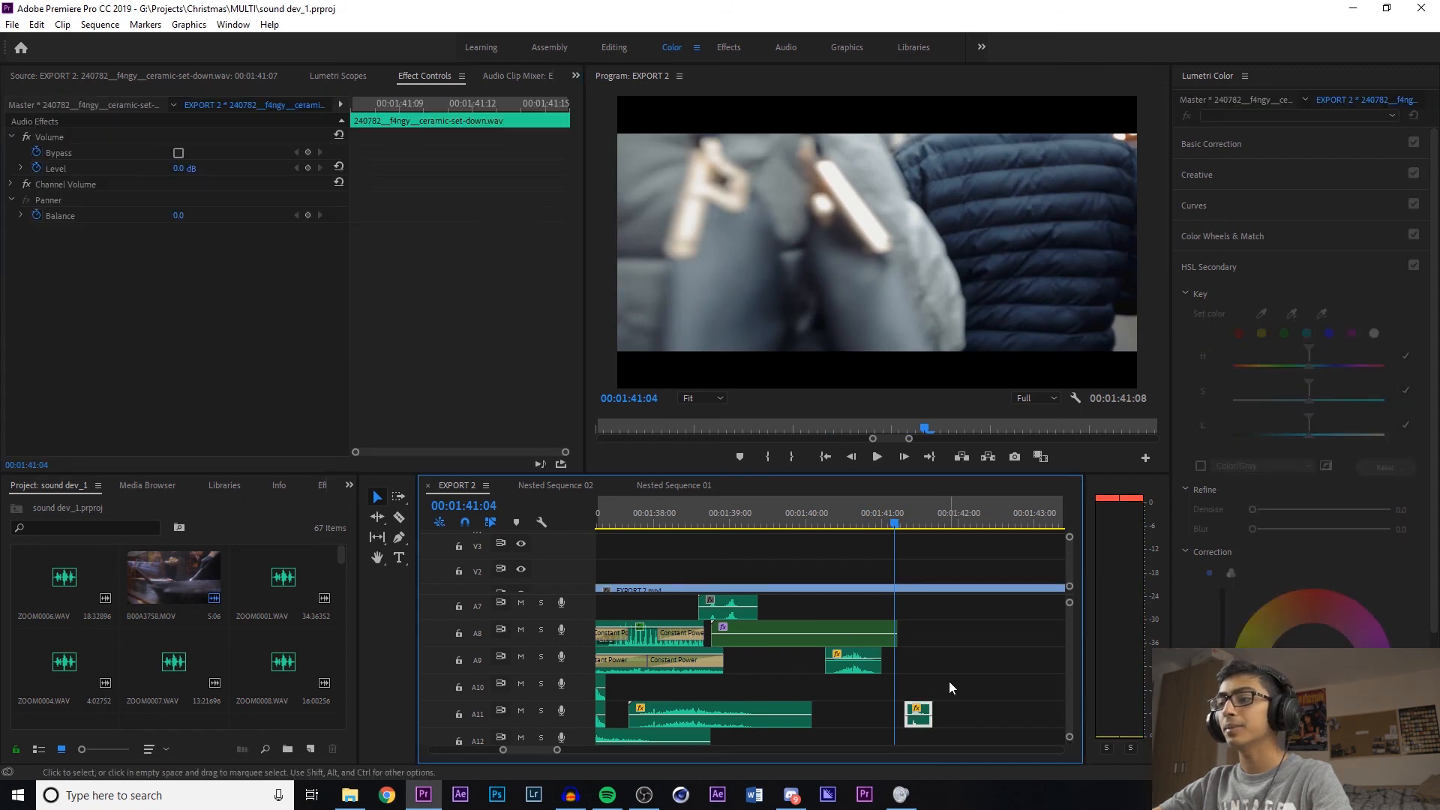
# Play from the crowd shot around 00:01:40:17 through the coffee stall to the sweets stall at 00:01:43:22
pyautogui.press('space')
pyautogui.press('space')
pyautogui.click(859, 507)
pyautogui.press('space')
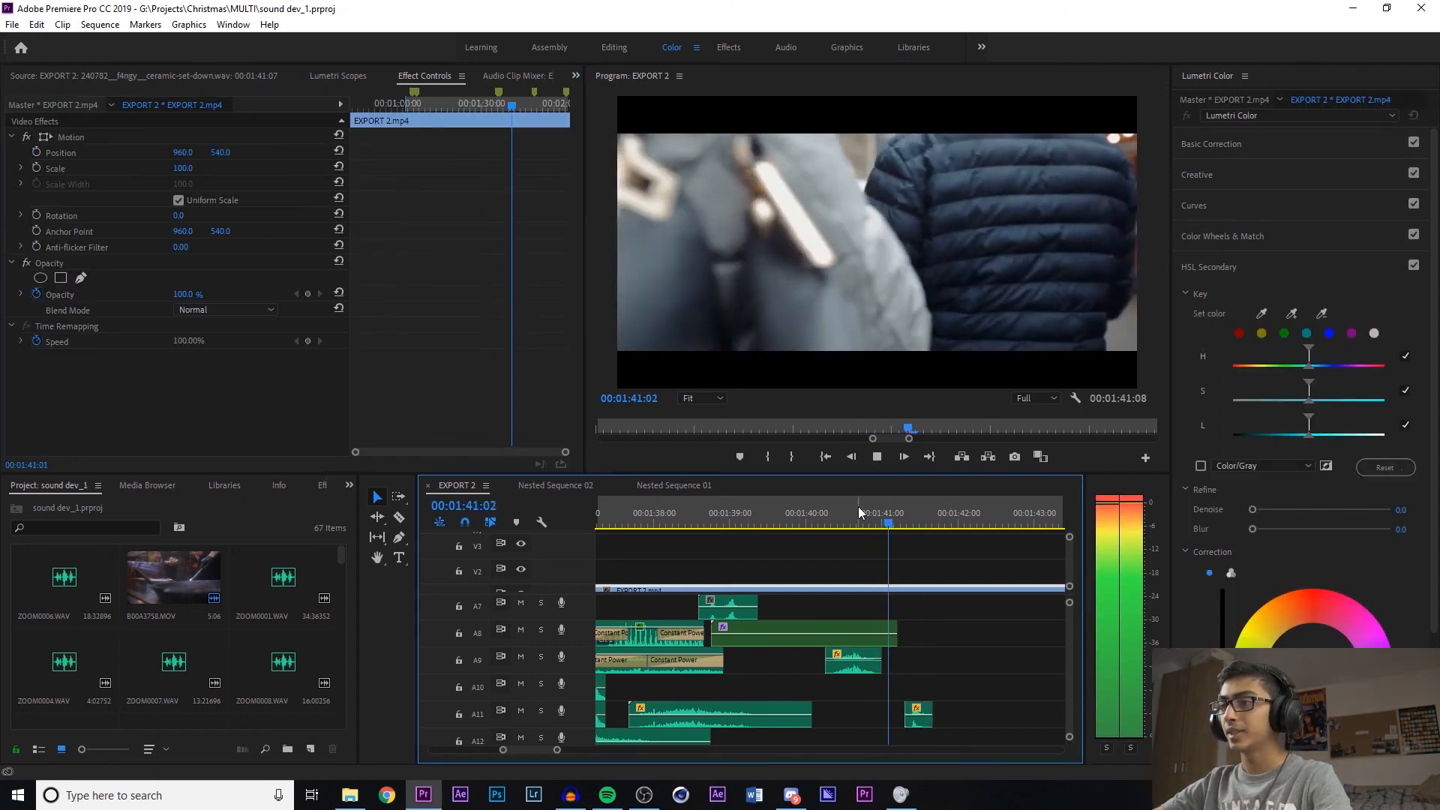
pyautogui.press('space')
pyautogui.press('space')
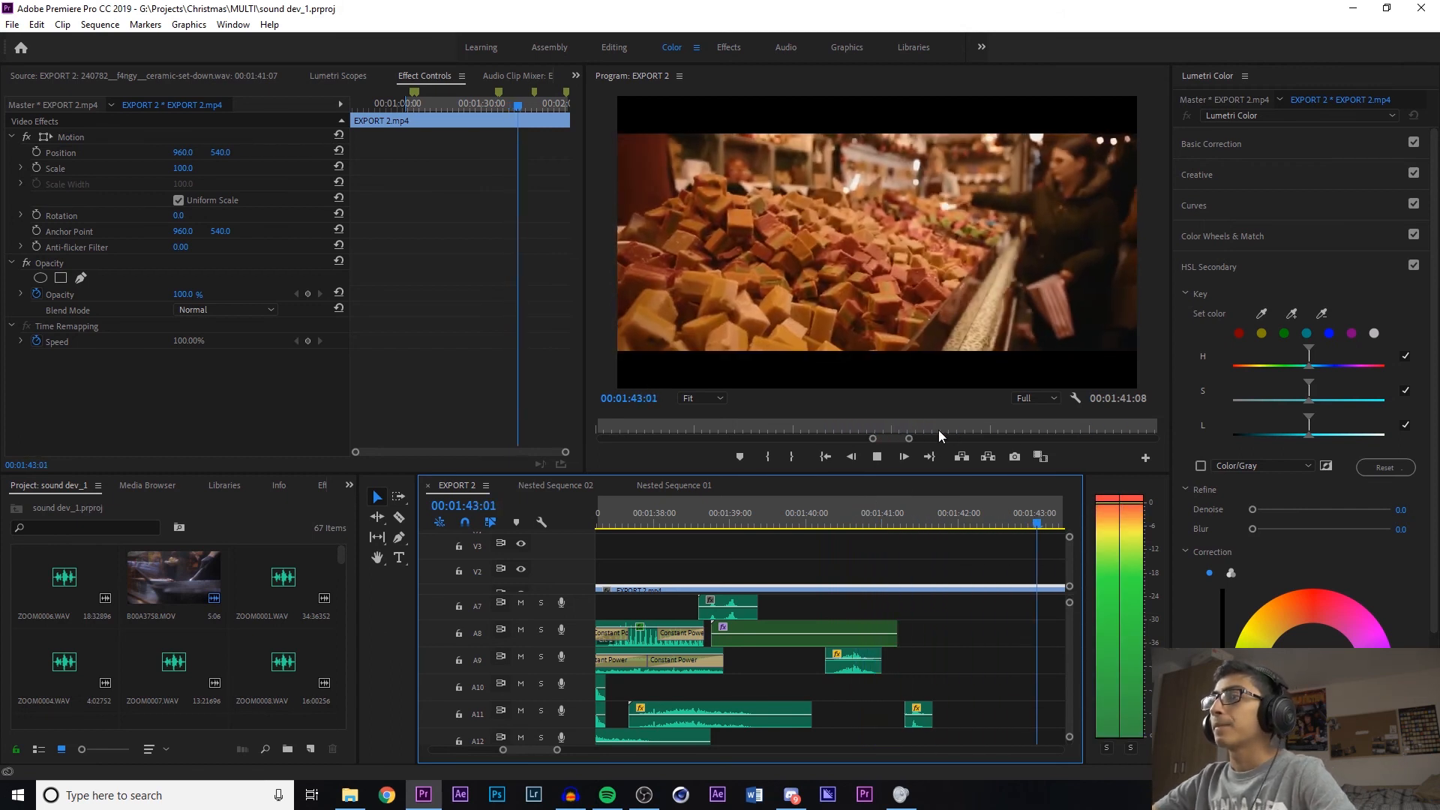
pyautogui.press('space')
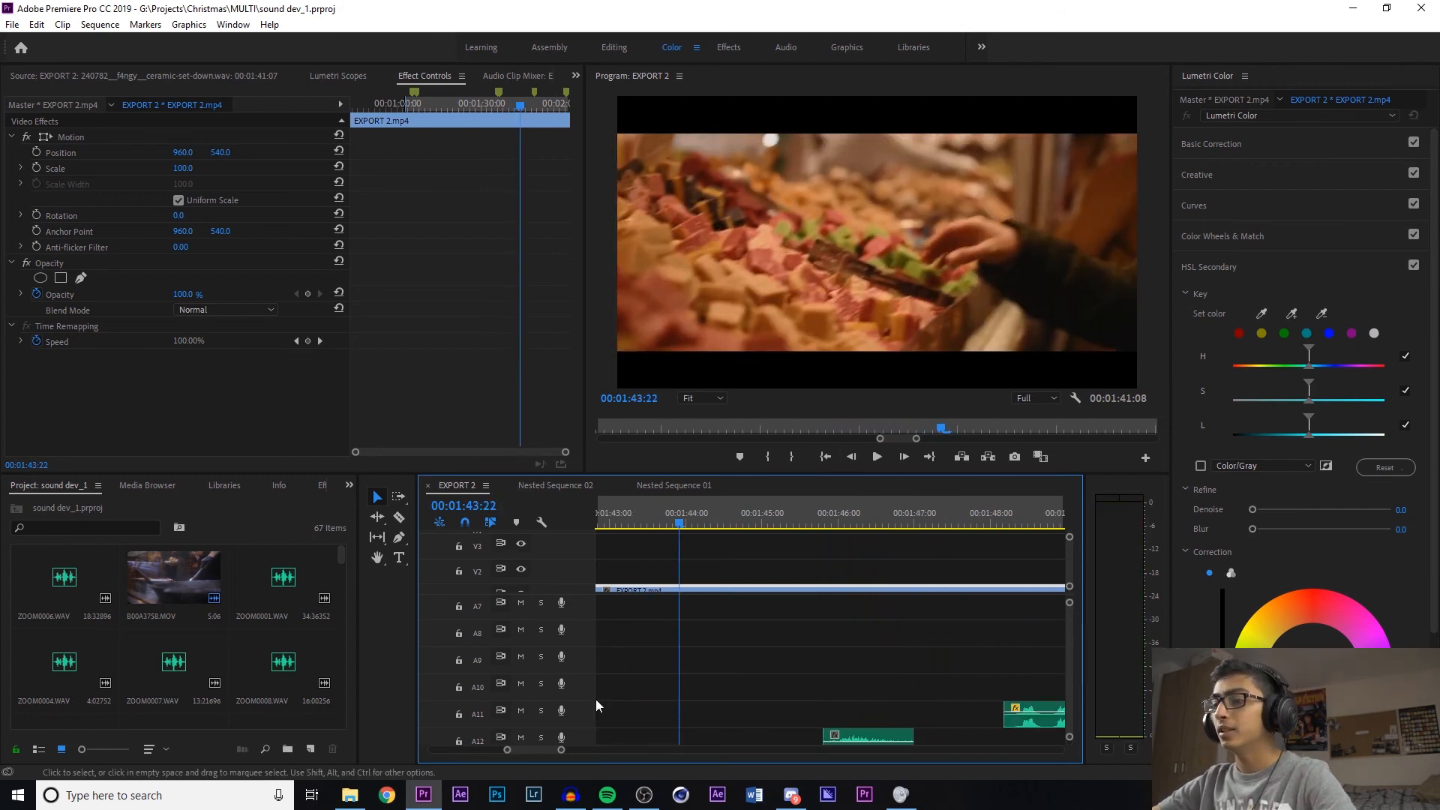
# Look through the audio tracks under the sweets stall shots and replay them from 00:01:42:08 to 00:01:43:13
pyautogui.moveTo(561, 754); pyautogui.dragTo(577, 750)
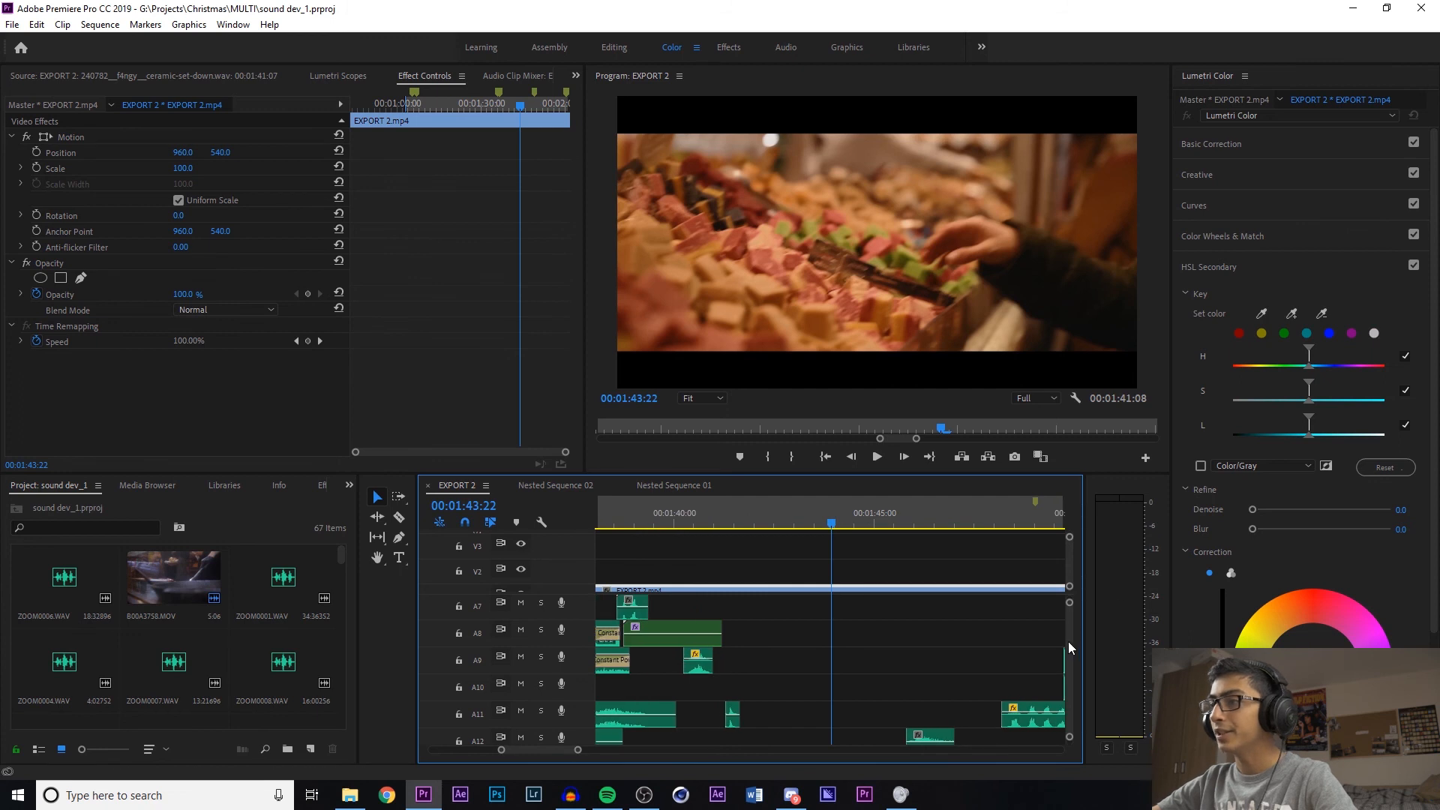
pyautogui.scroll(3, 1068, 642)
pyautogui.scroll(-5, 1070, 641)
pyautogui.scroll(2, 1073, 646)
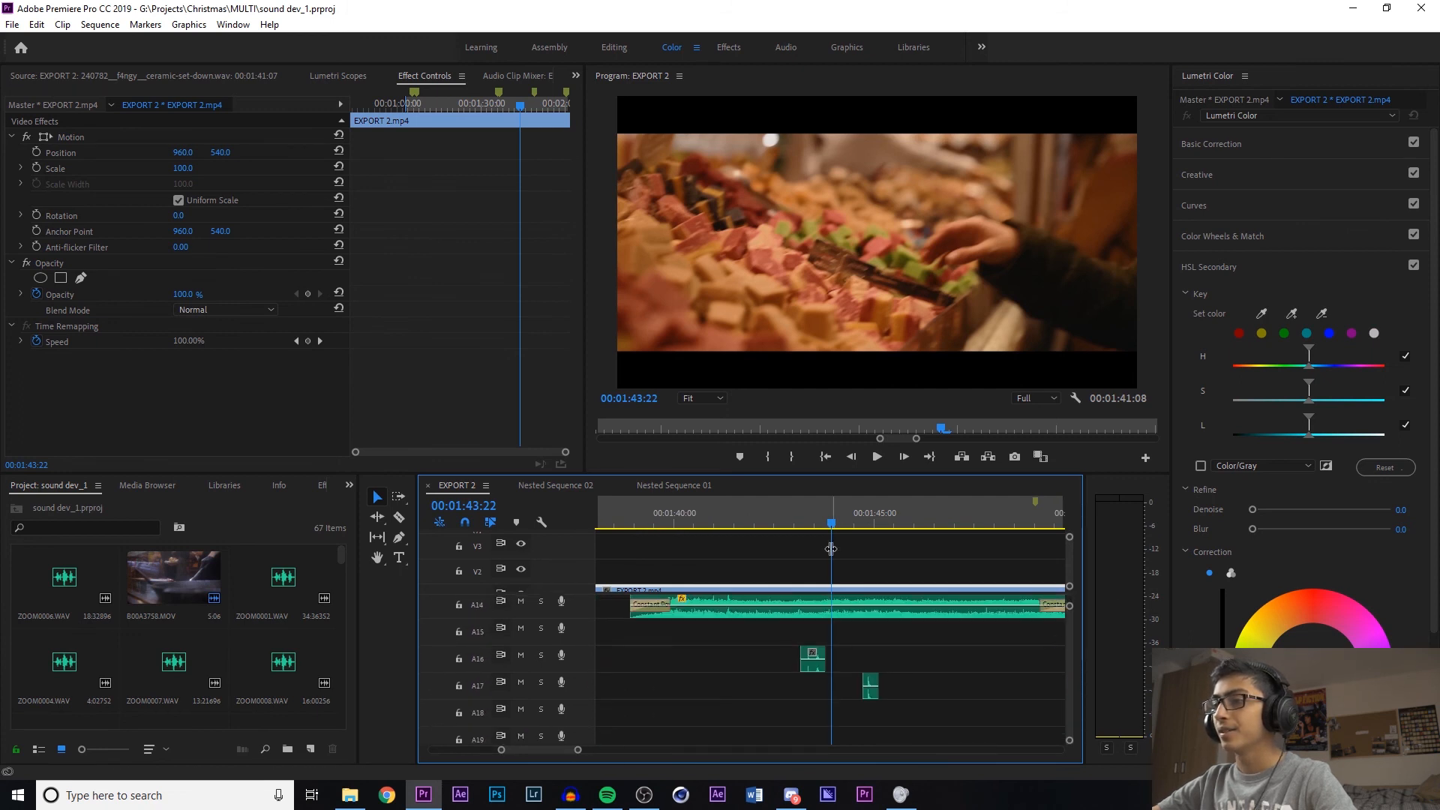
pyautogui.moveTo(797, 524); pyautogui.dragTo(766, 523)
pyautogui.press('space')
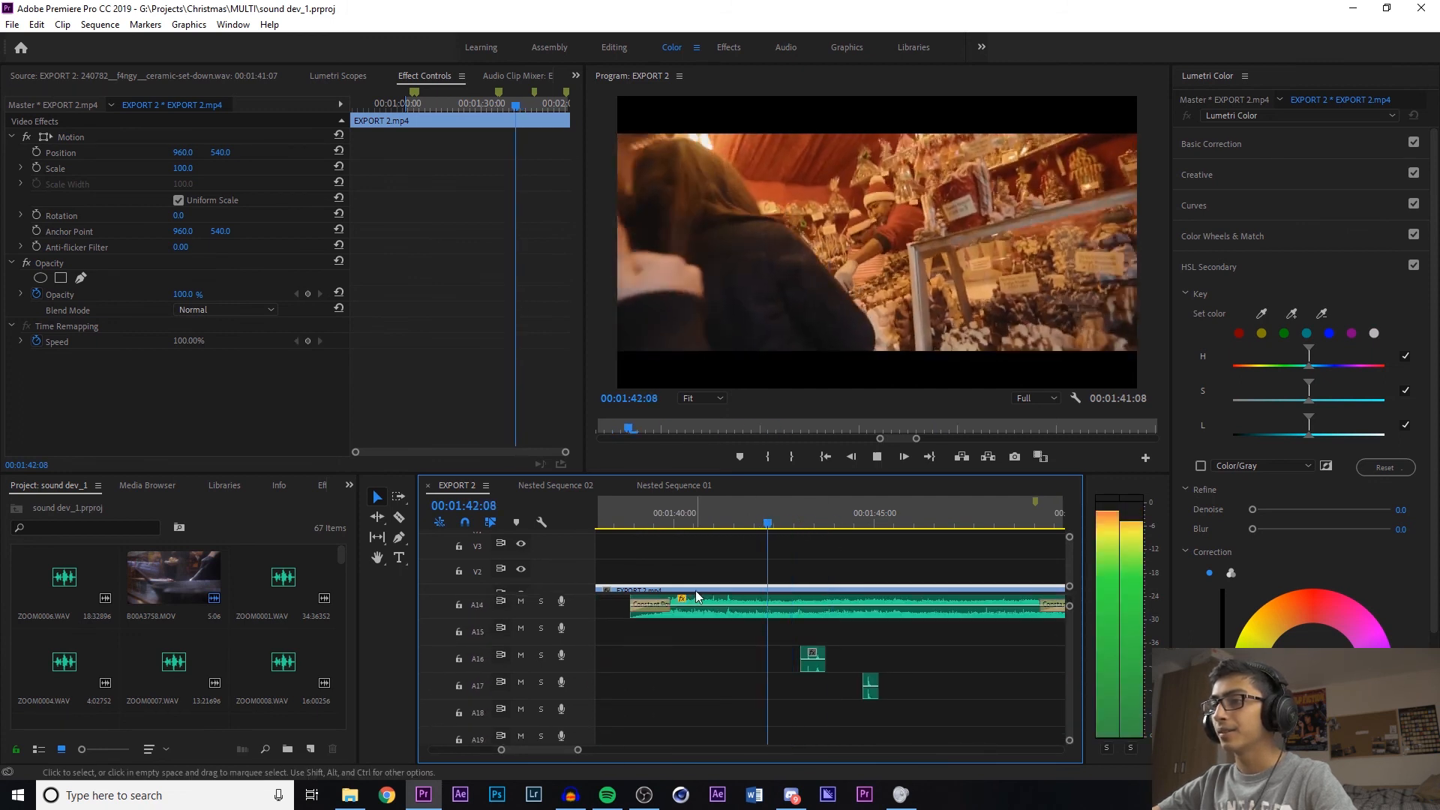
pyautogui.press('space')
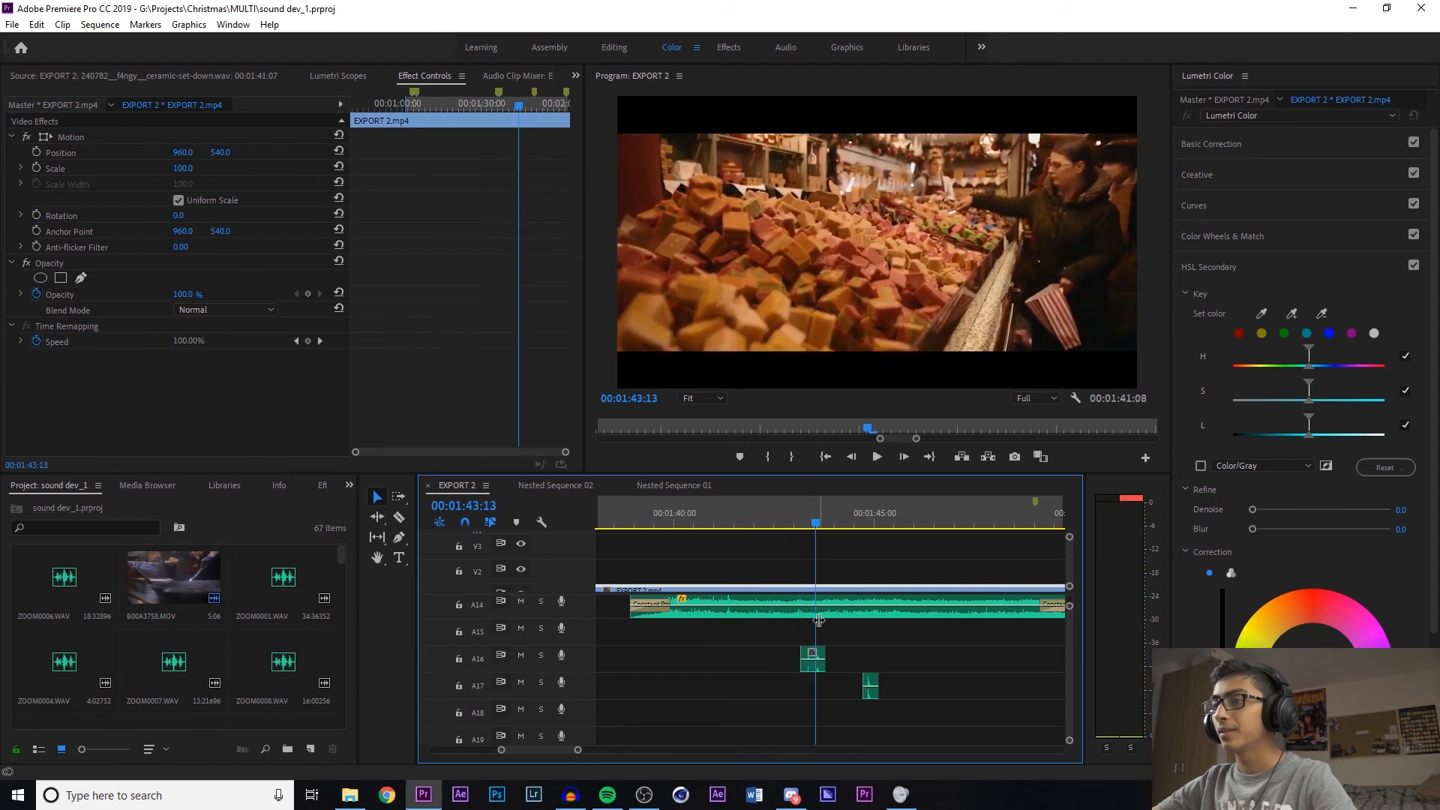
# Listen to the A14 London street ambience clip alone up to 00:00:06:02, and check its audio effect settings
pyautogui.click(826, 612)
pyautogui.doubleClick(825, 612)
pyautogui.click(291, 456)
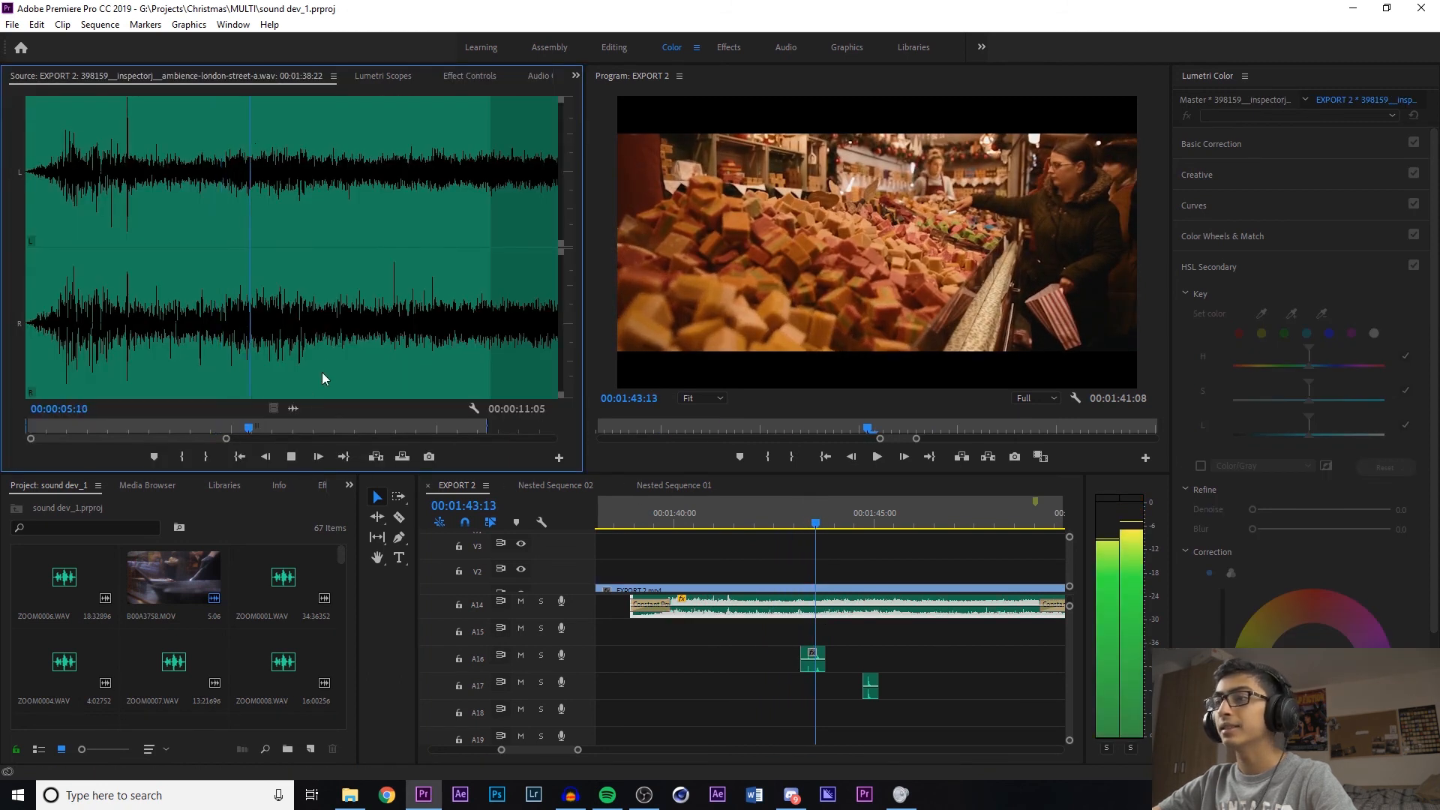
pyautogui.press('space')
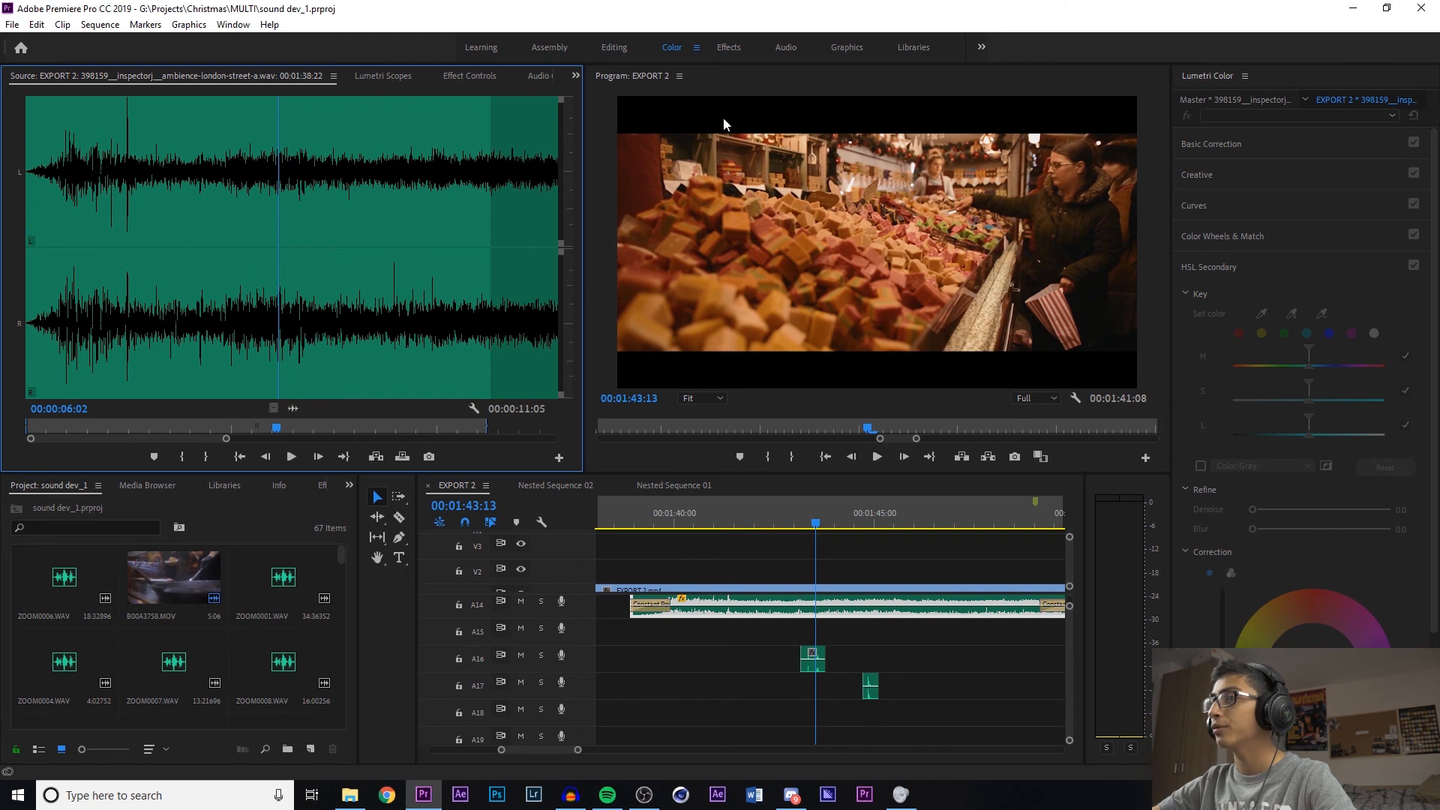
pyautogui.click(470, 76)
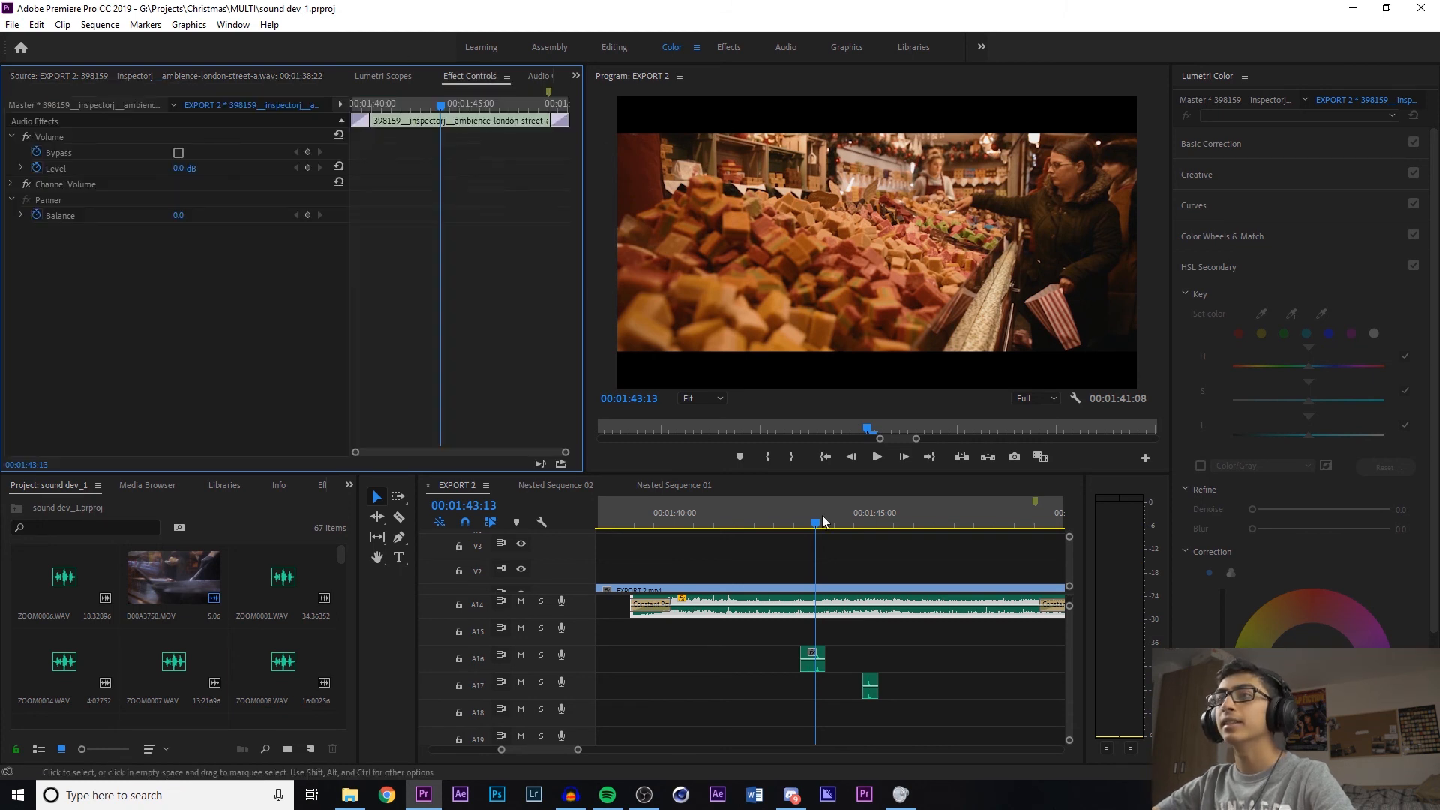
# Play from the sweets stall at 00:01:43:12 through the close-ups to the street crowd shot at 00:01:47:09
pyautogui.click(814, 515)
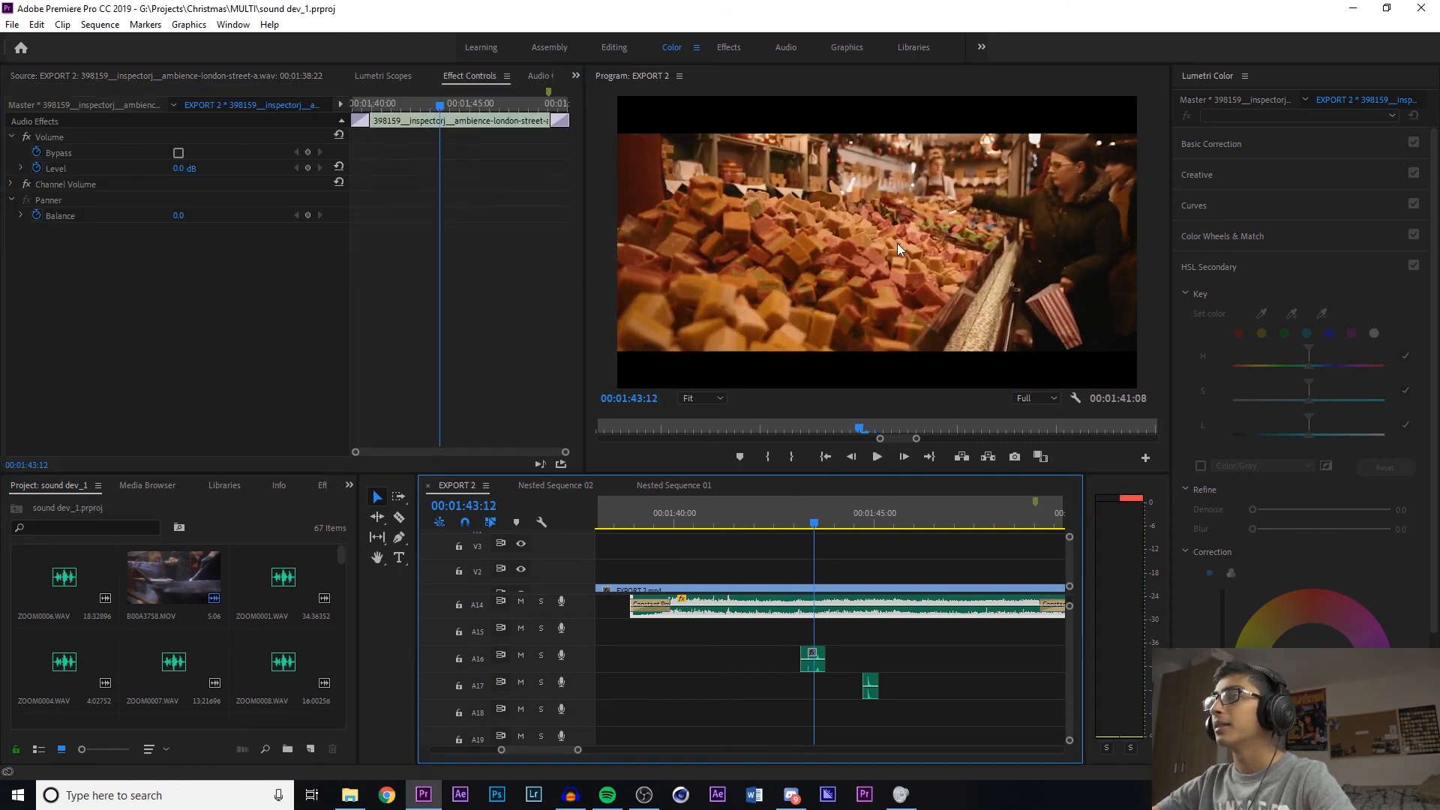
pyautogui.press('space')
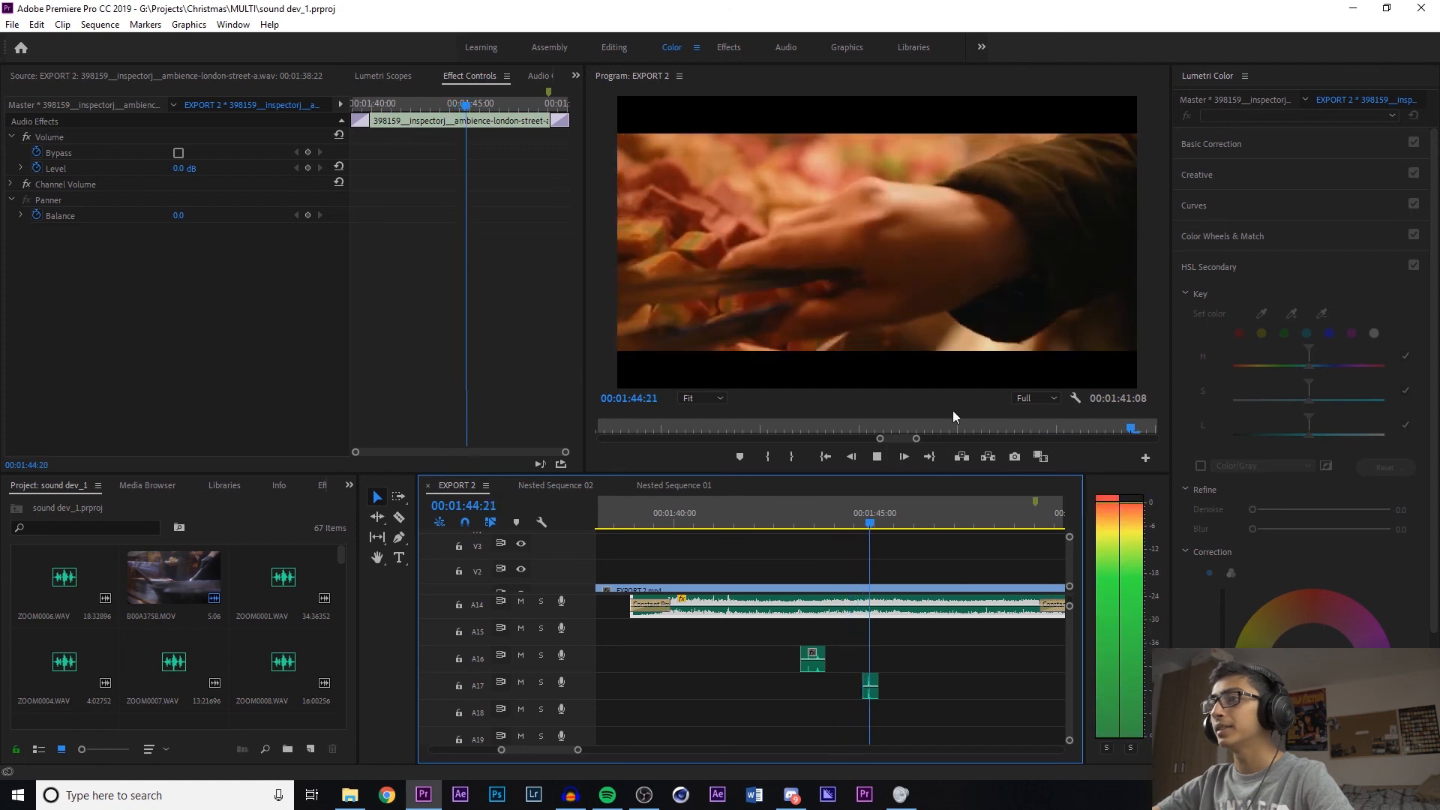
pyautogui.press('space')
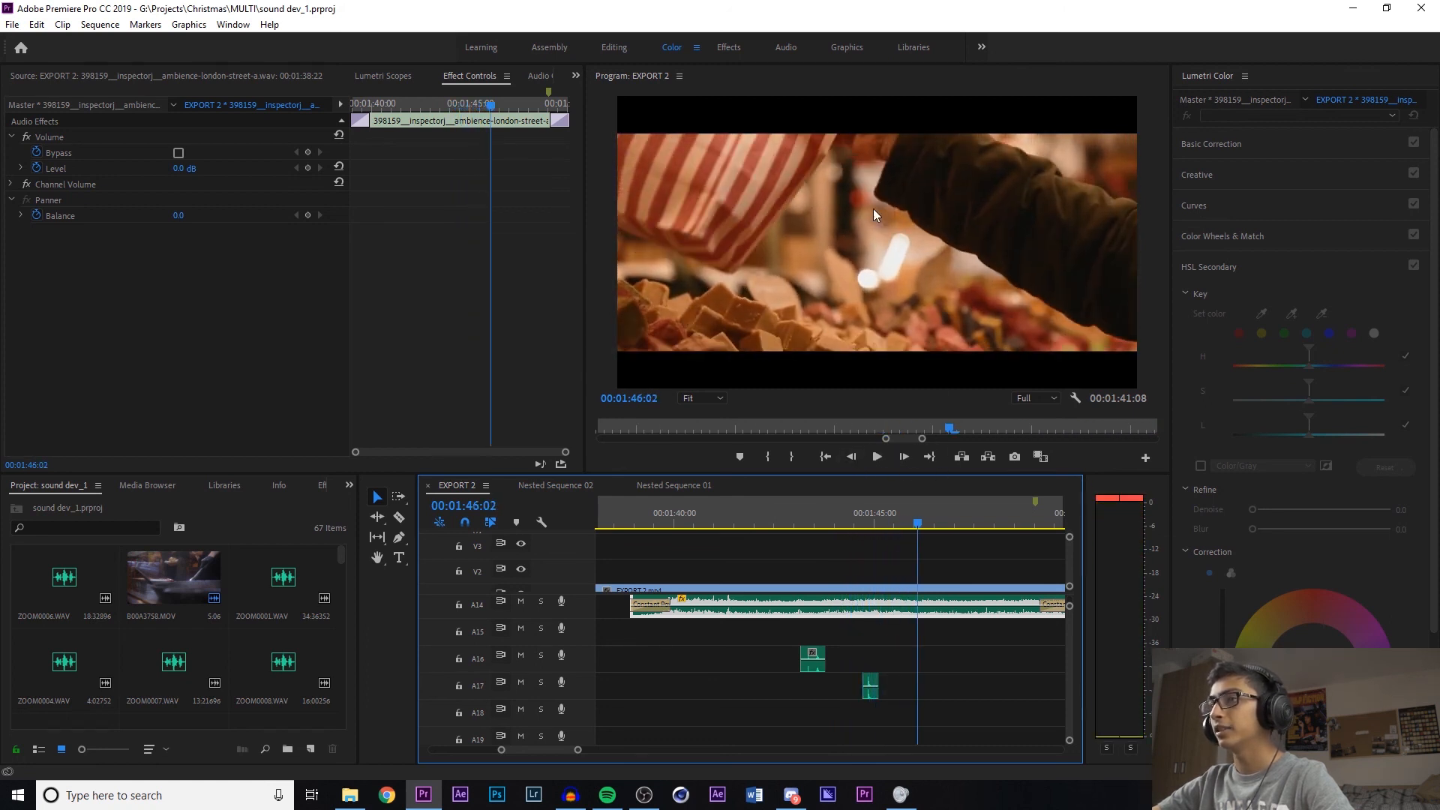
pyautogui.press('space')
pyautogui.press('space')
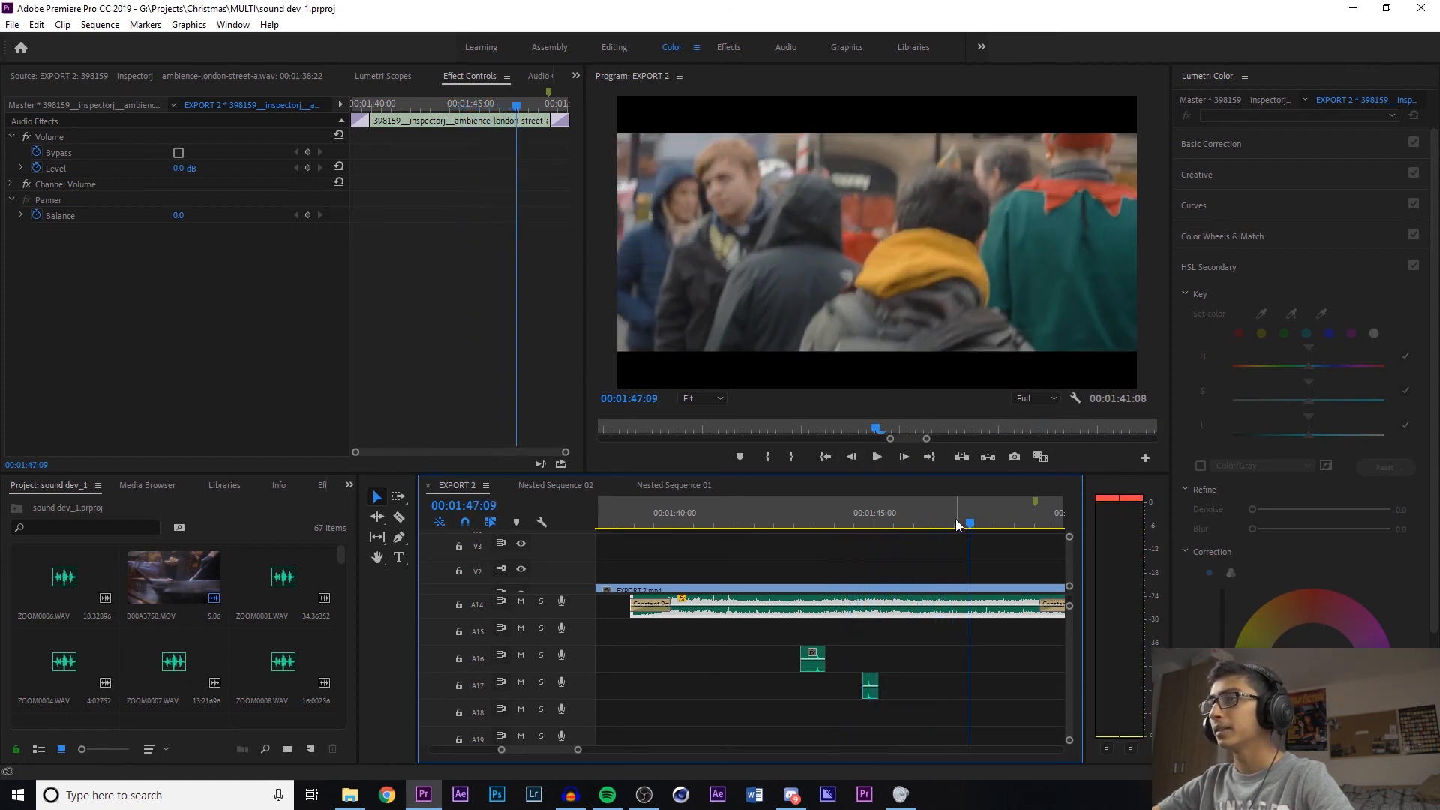
# Find the paper bag handling clip on A12 under the striped bags shot at 00:01:46:19 and listen to it alone
pyautogui.click(947, 523)
pyautogui.scroll(5, 1069, 624)
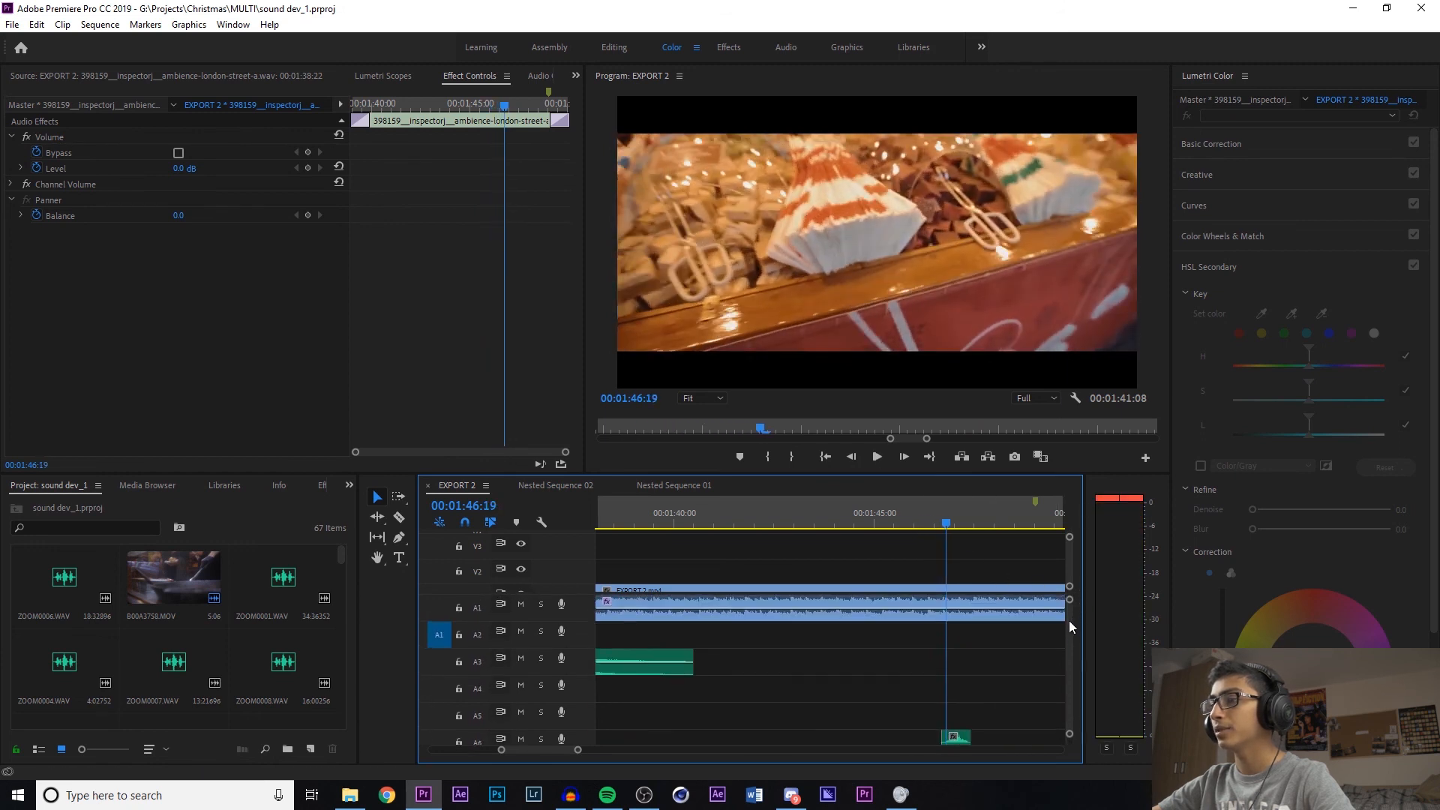
pyautogui.scroll(-3, 1069, 620)
pyautogui.scroll(-2, 1068, 654)
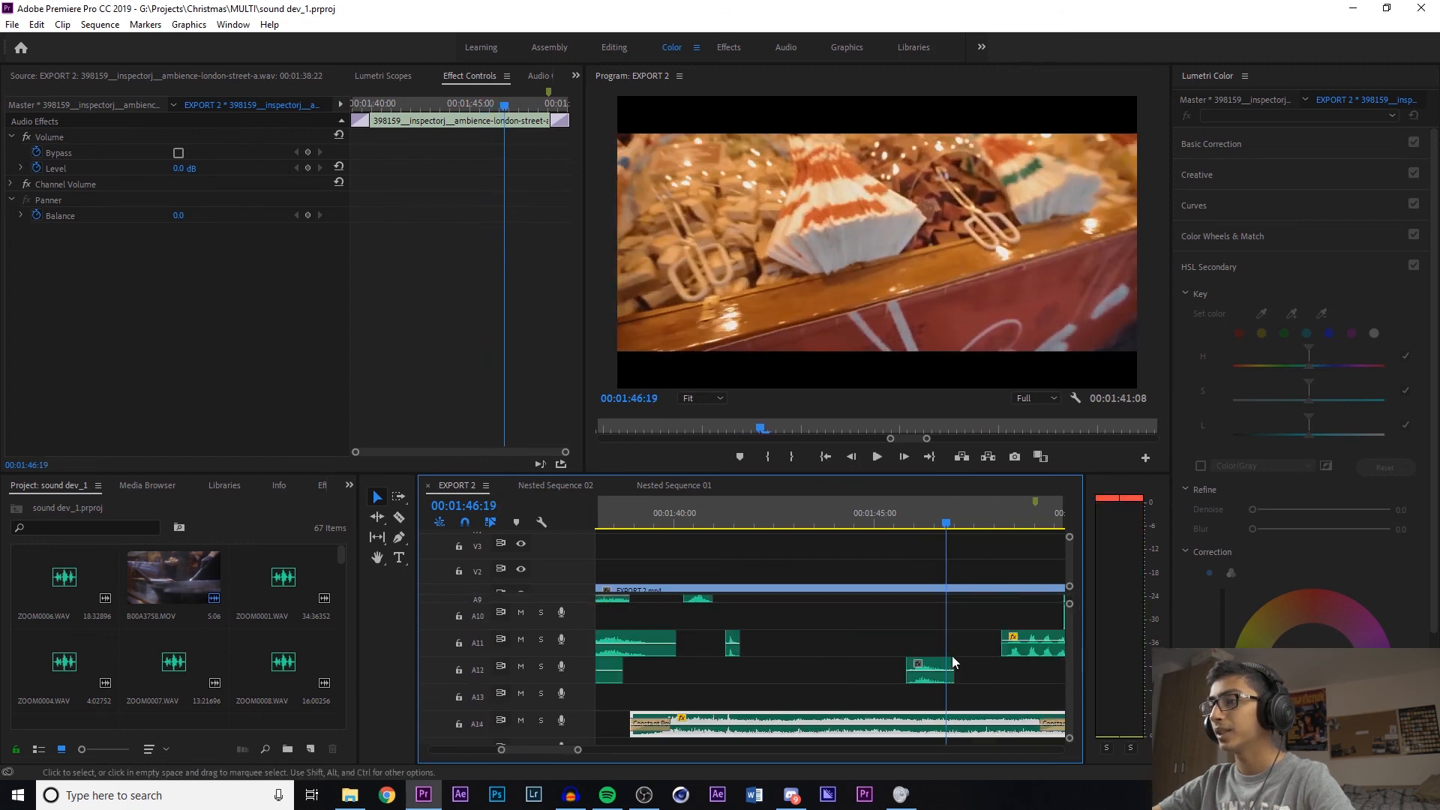
pyautogui.doubleClick(947, 664)
pyautogui.click(139, 429)
pyautogui.press('space')
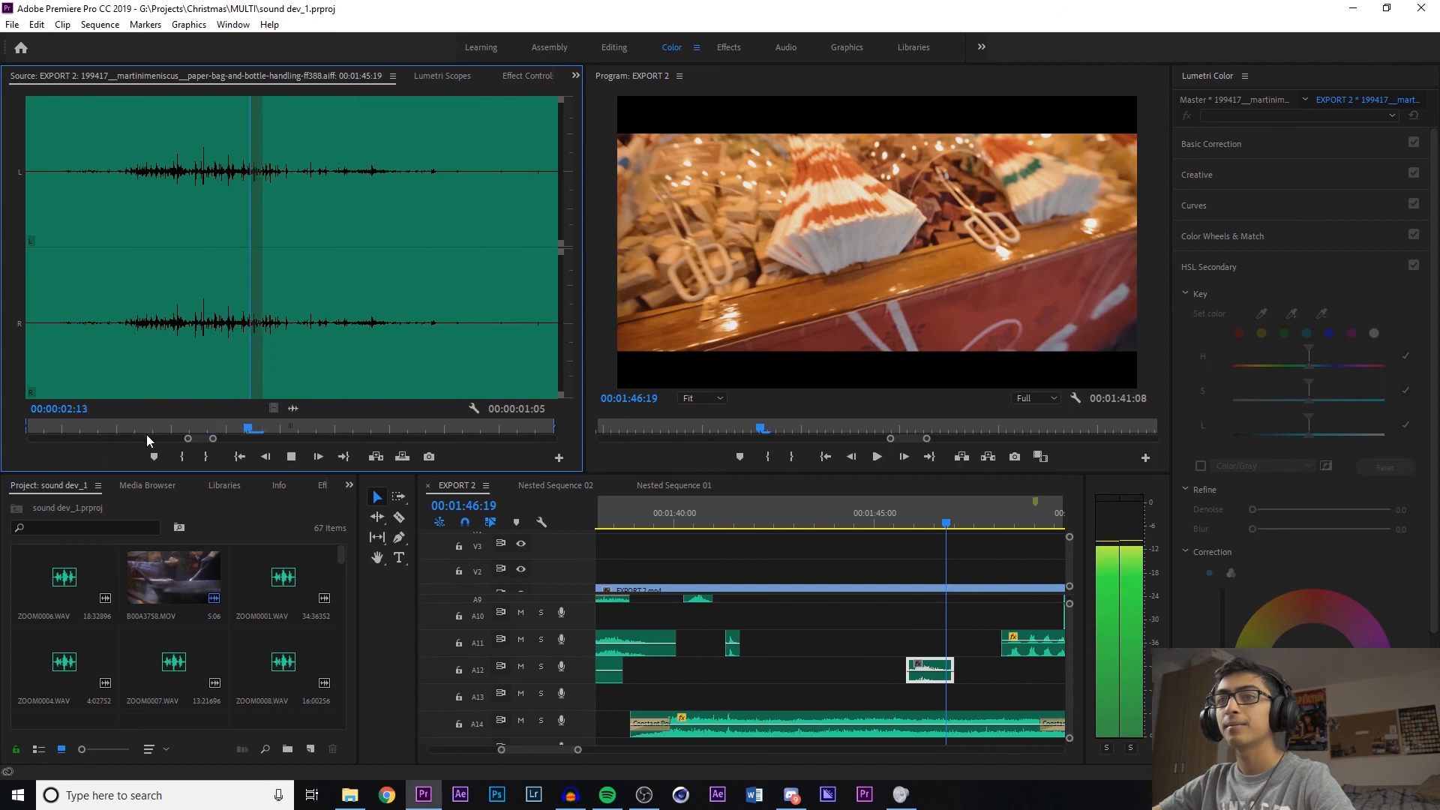
pyautogui.press('space')
# Look through the audio tracks at 00:01:46:23 and listen to the A6 sound effect clip alone
pyautogui.moveTo(907, 523); pyautogui.dragTo(988, 549)
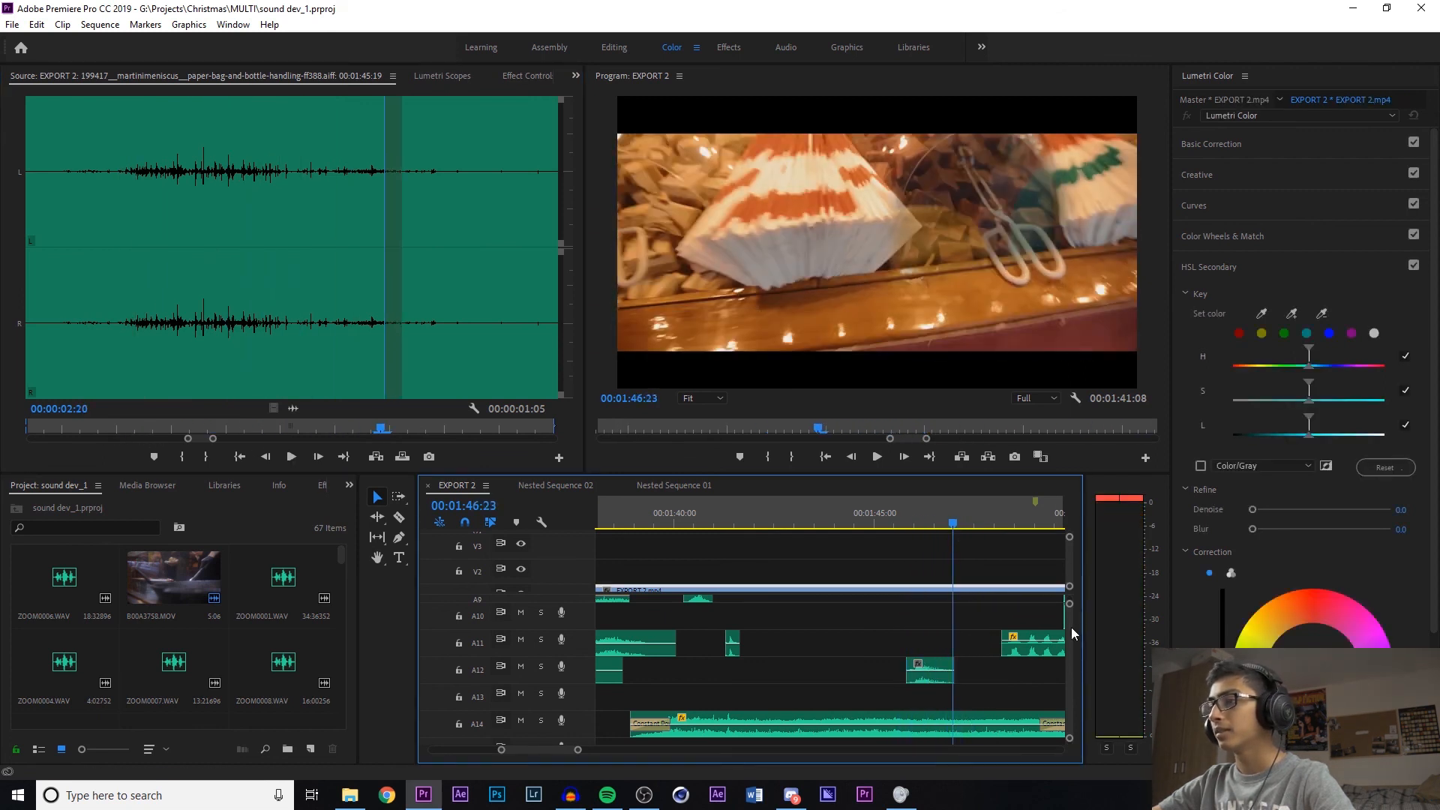
pyautogui.scroll(-3, 1071, 628)
pyautogui.scroll(4, 1077, 627)
pyautogui.scroll(-3, 1078, 627)
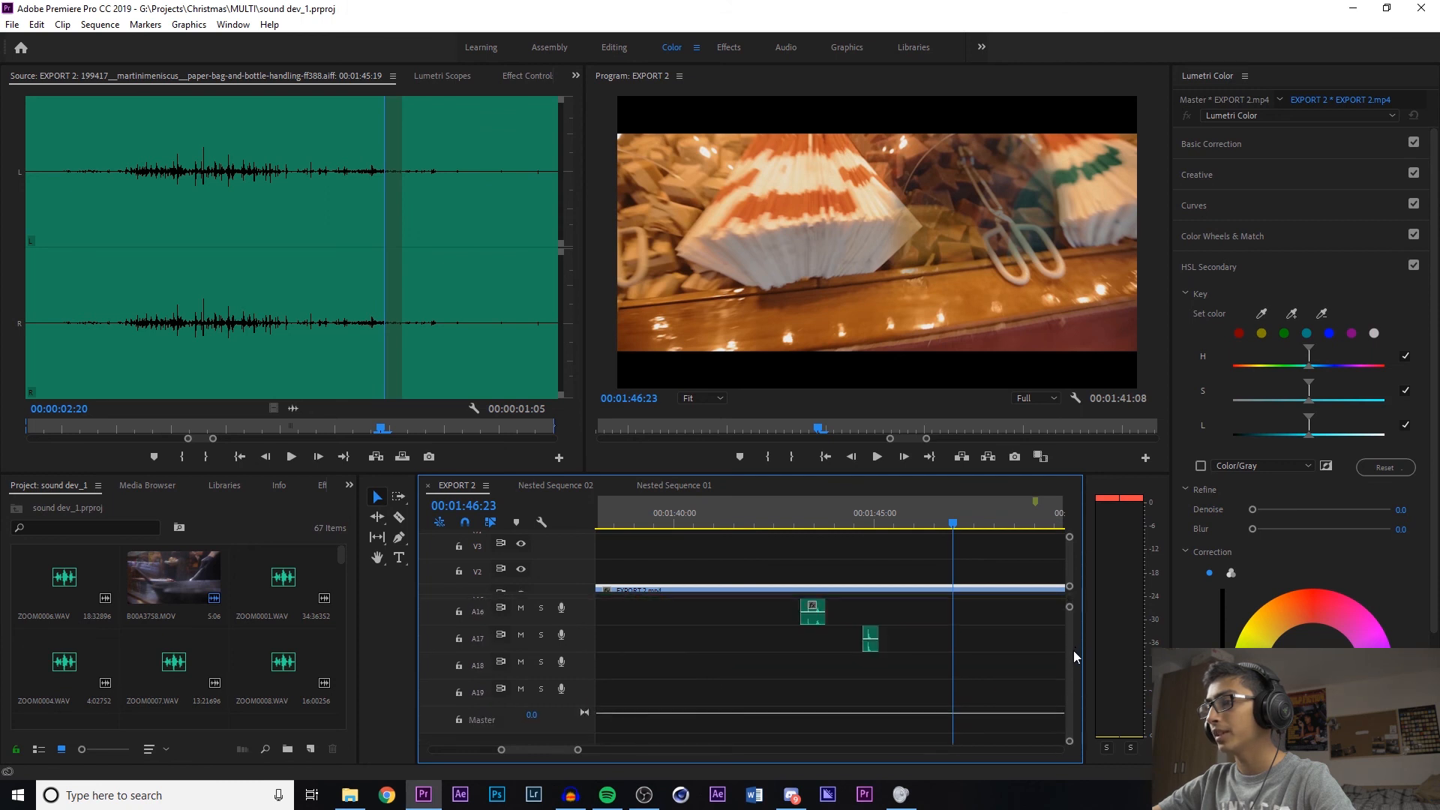
pyautogui.scroll(5, 1074, 630)
pyautogui.doubleClick(955, 604)
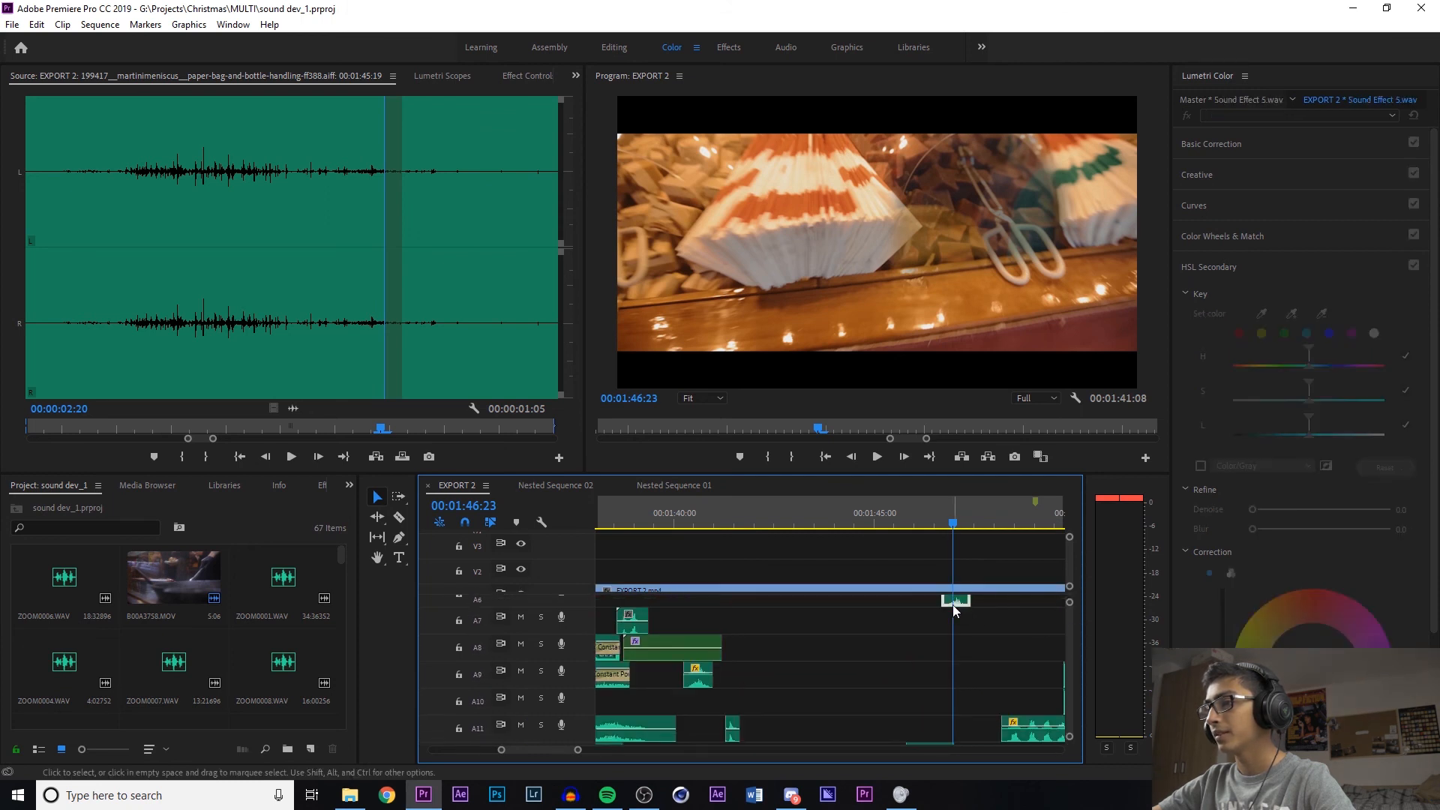
pyautogui.press('space')
pyautogui.moveTo(273, 431); pyautogui.dragTo(121, 433)
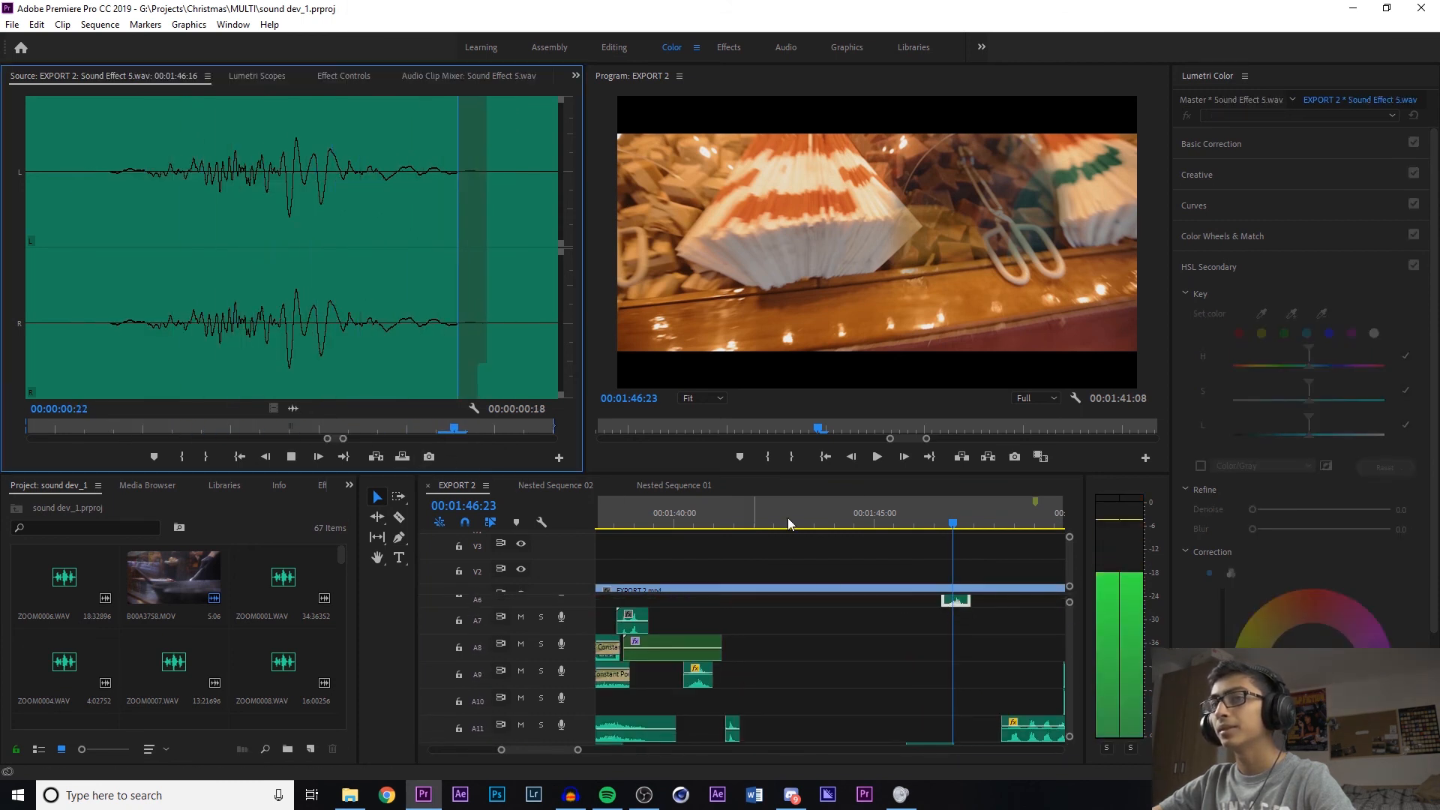
# Play from the striped bags shot through the Santa and elves group to the wrapped sweets at 00:01:50:05
pyautogui.click(922, 516)
pyautogui.press('space')
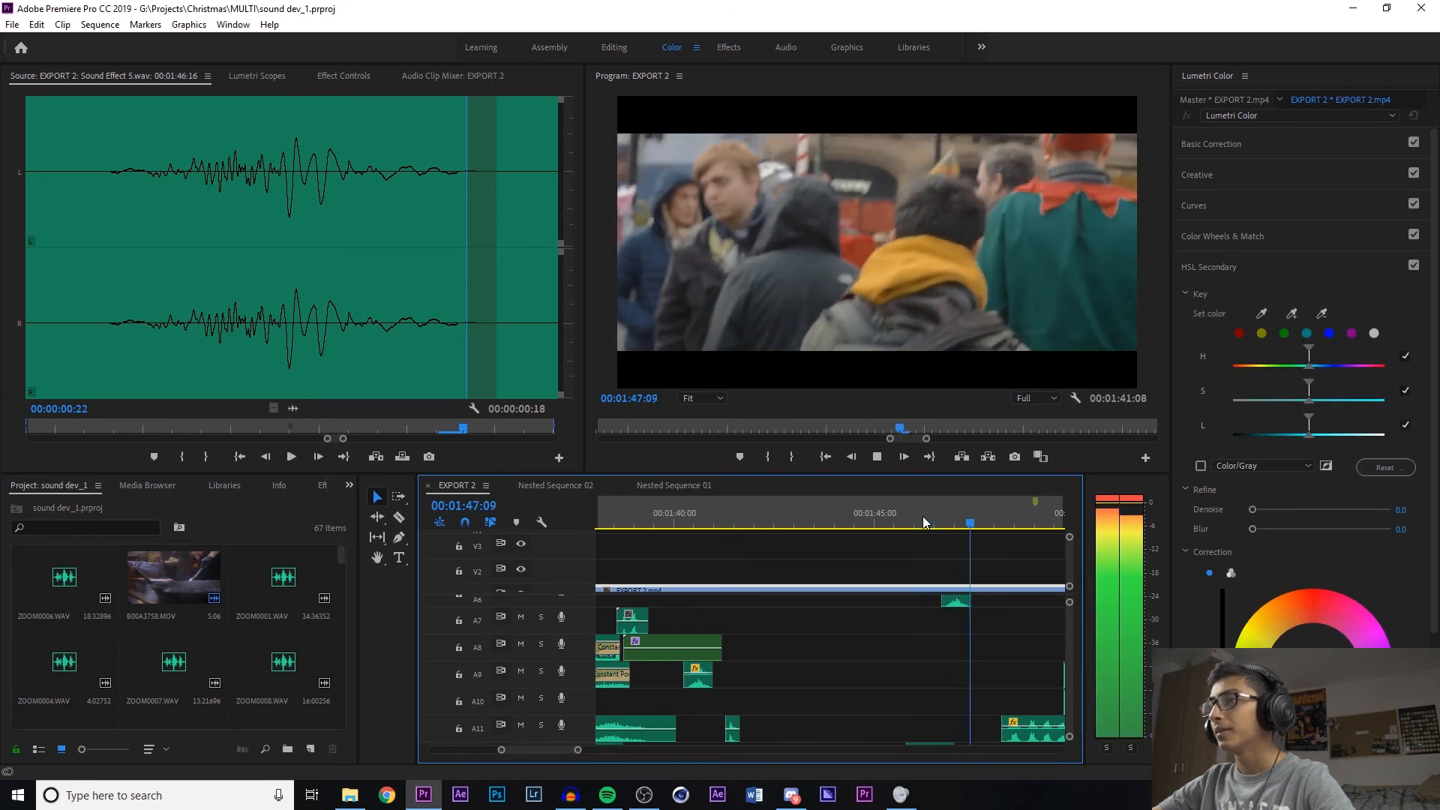
pyautogui.press('space')
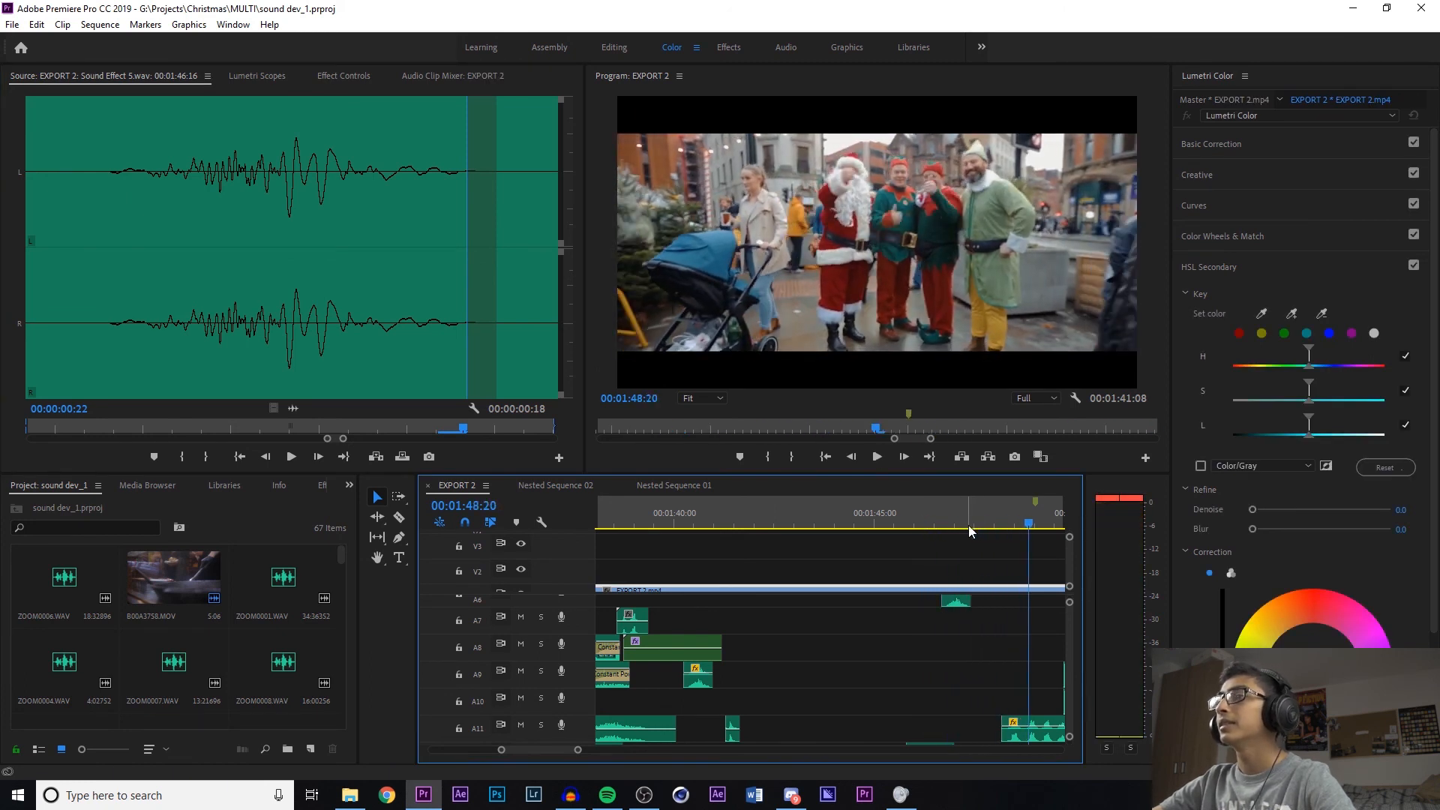
pyautogui.press('space')
pyautogui.click(984, 521)
pyautogui.press('space')
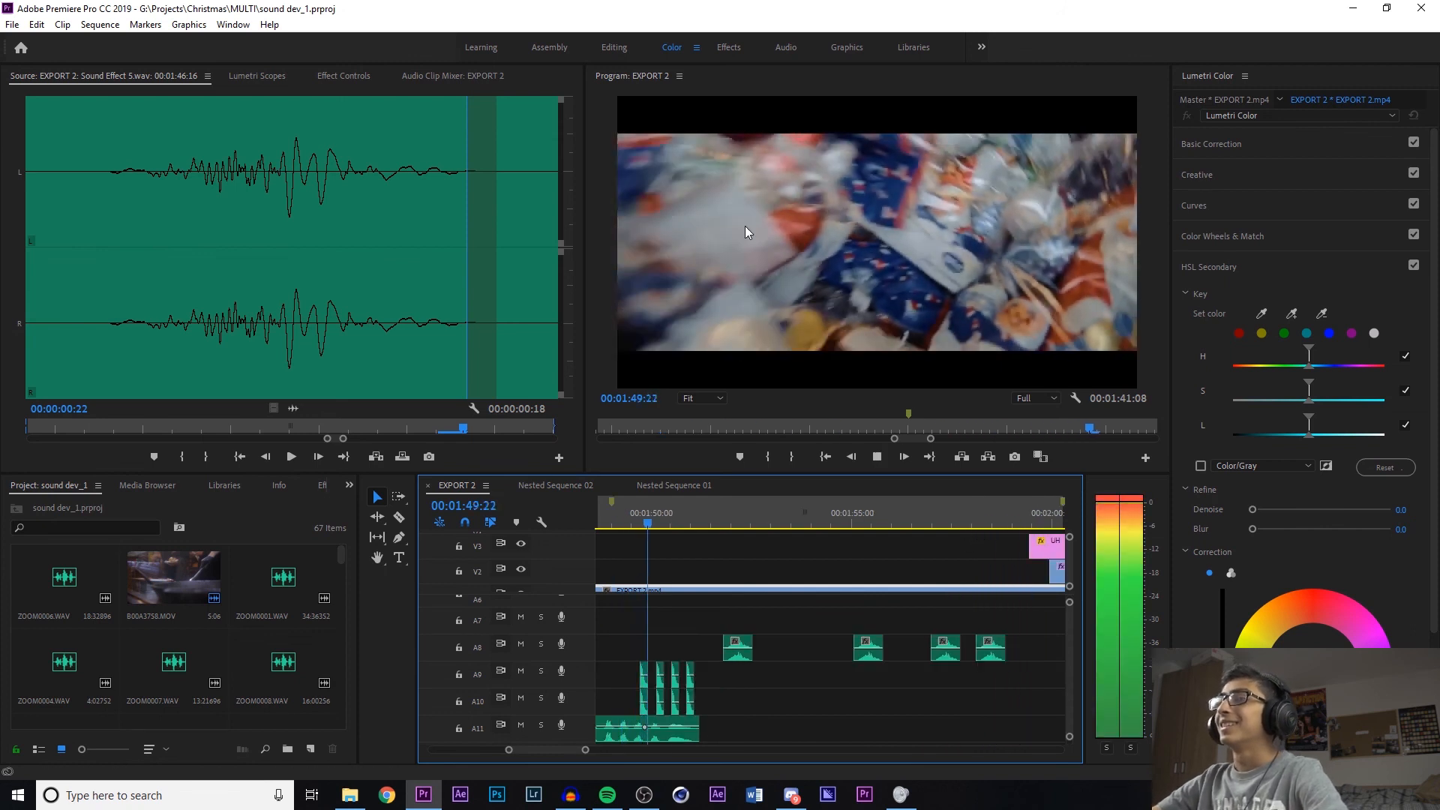
pyautogui.press('space')
# Replay the Santa and elves shot up to 00:01:49:21 and select the short transition sounds on A9 and A10
pyautogui.moveTo(584, 750); pyautogui.dragTo(587, 750)
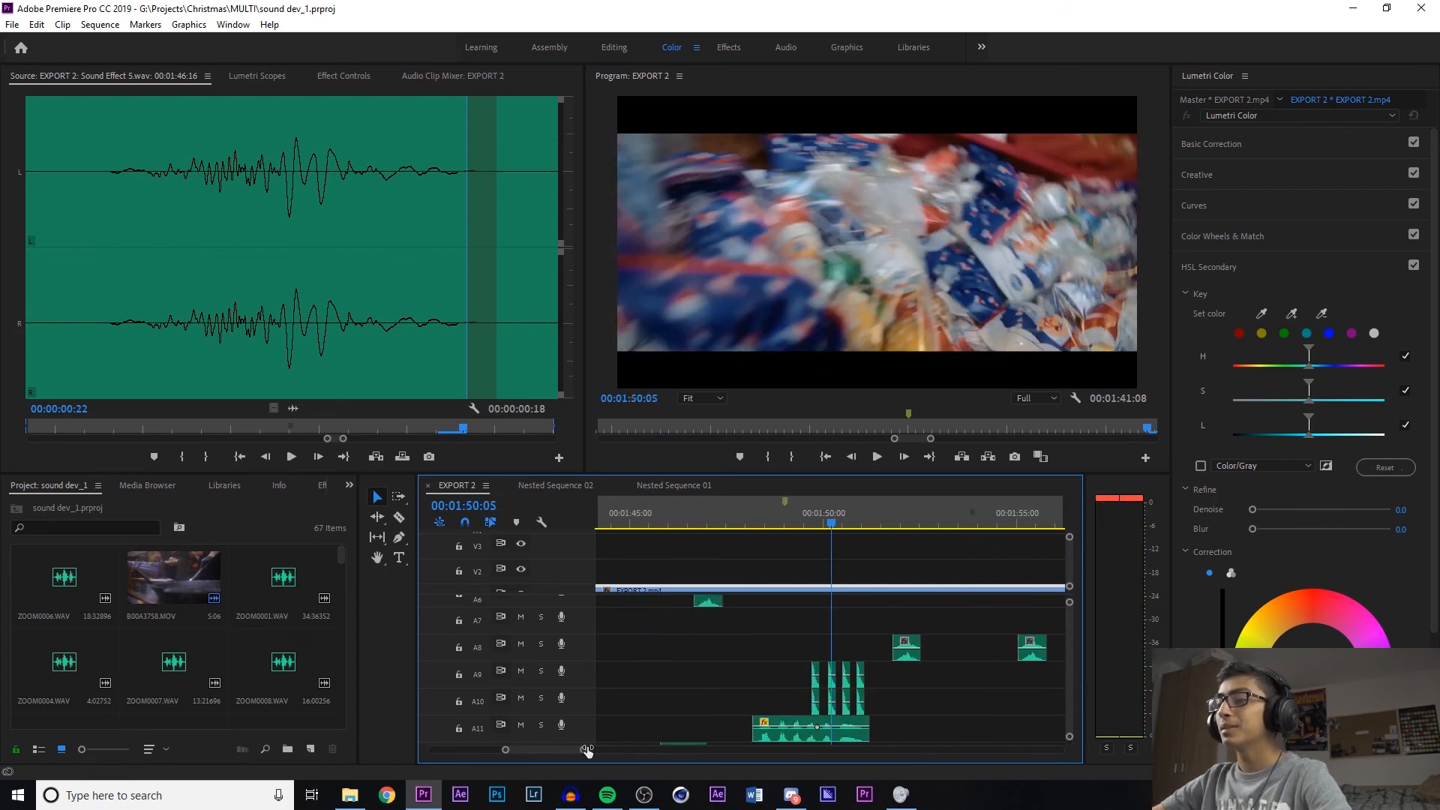
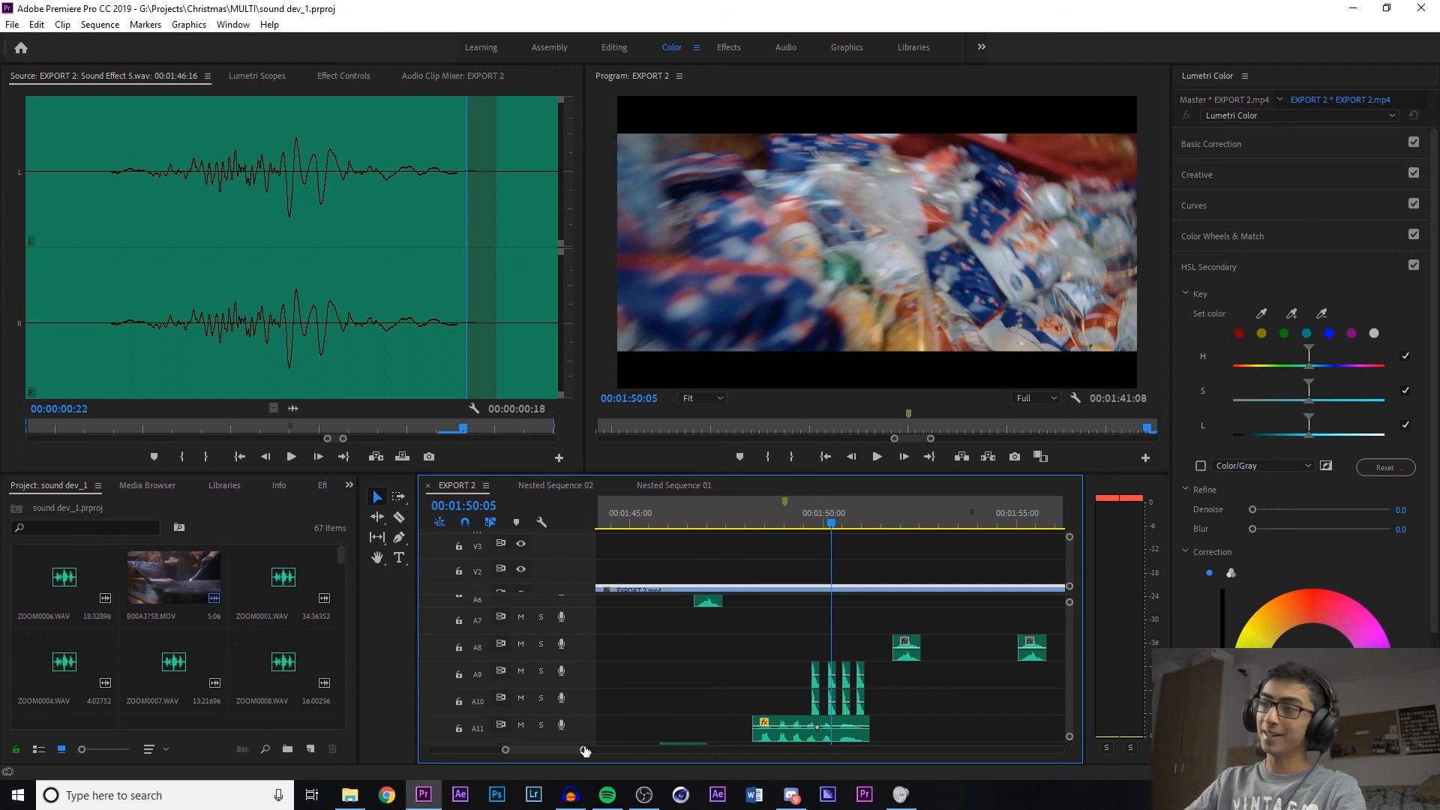
pyautogui.moveTo(831, 516); pyautogui.dragTo(786, 523)
pyautogui.press('space')
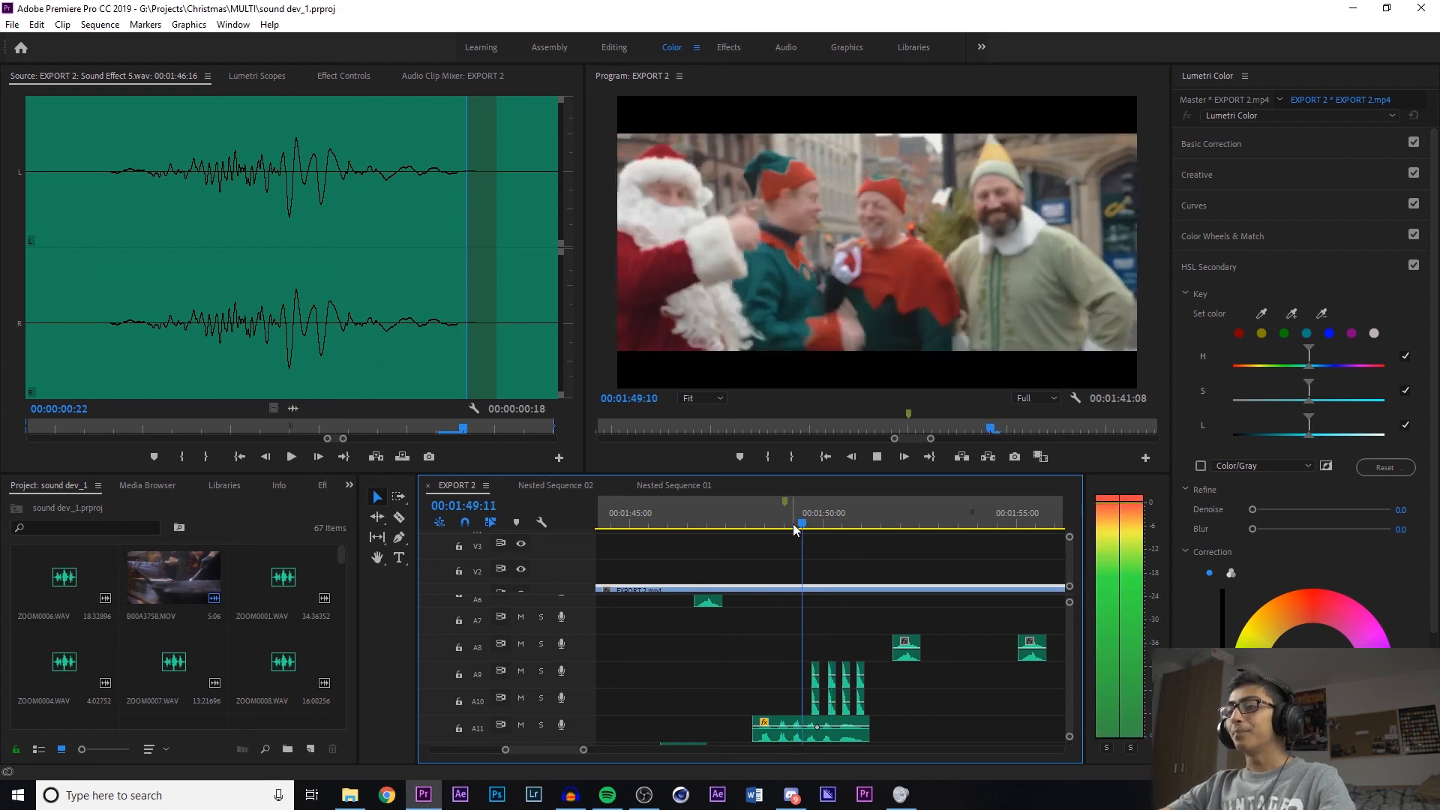
pyautogui.press('space')
pyautogui.moveTo(880, 650); pyautogui.dragTo(806, 697)
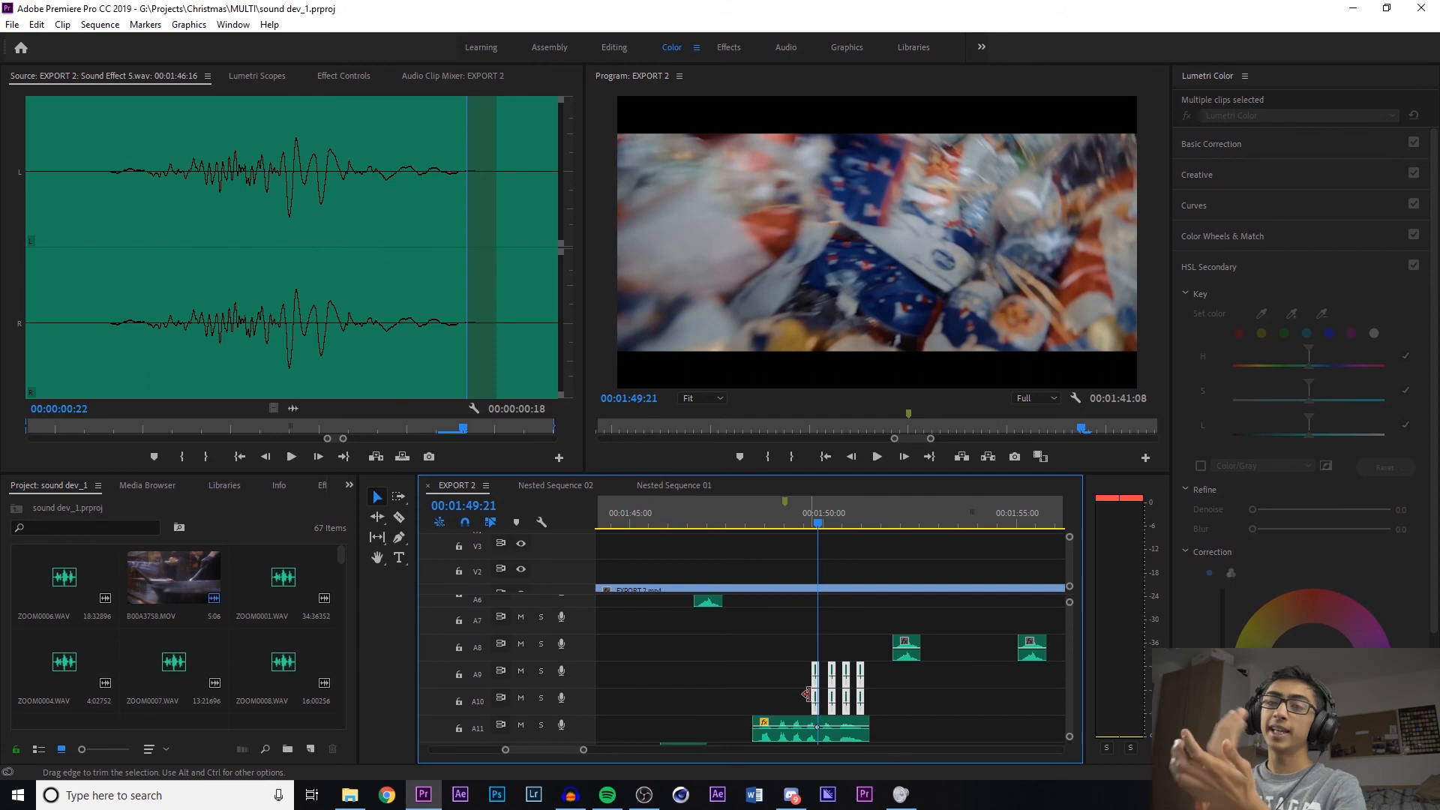
# Deselect the short sounds and play the fast transitions from 00:01:49:21 to 00:01:51:07
pyautogui.click(889, 687)
pyautogui.press('space')
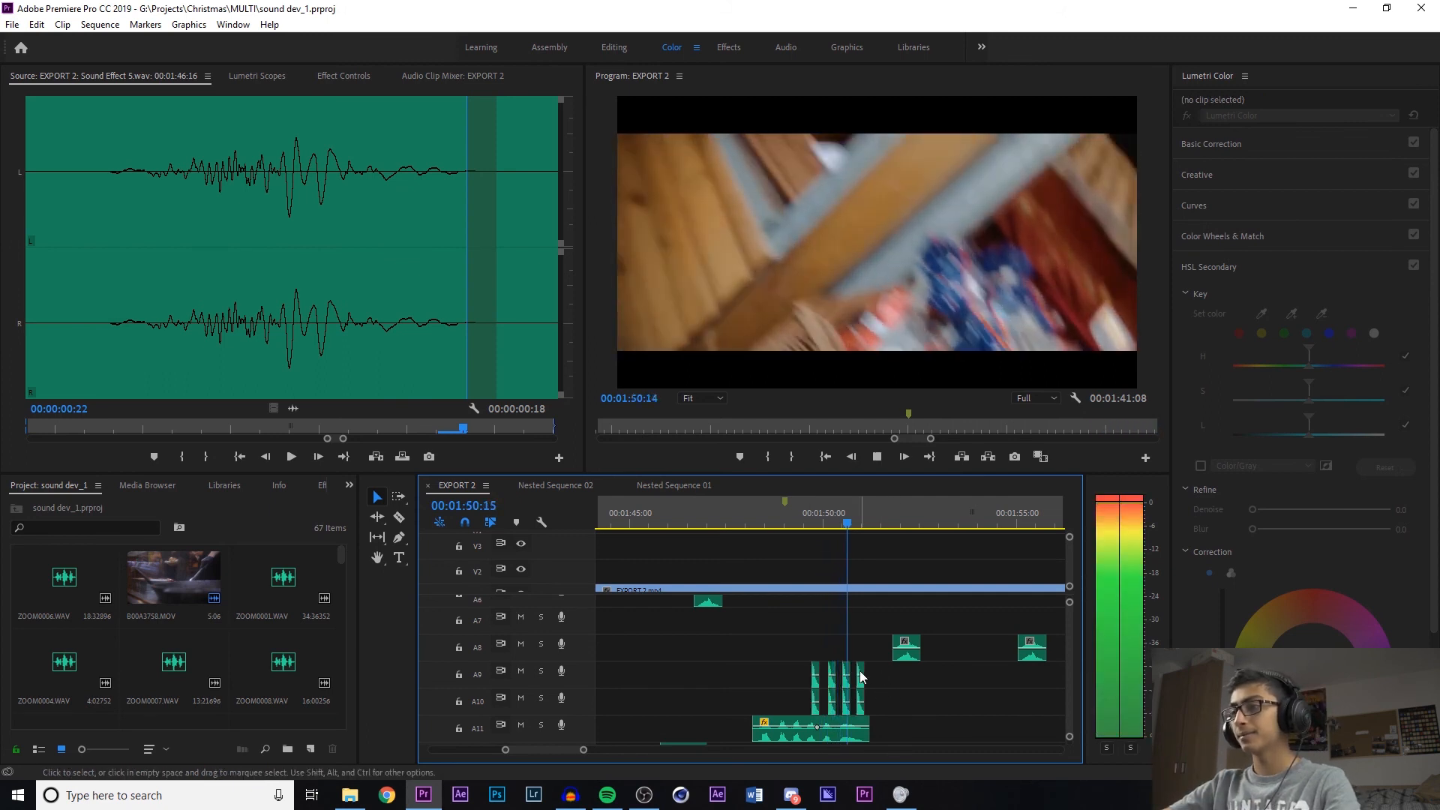
pyautogui.press('space')
pyautogui.click(837, 587)
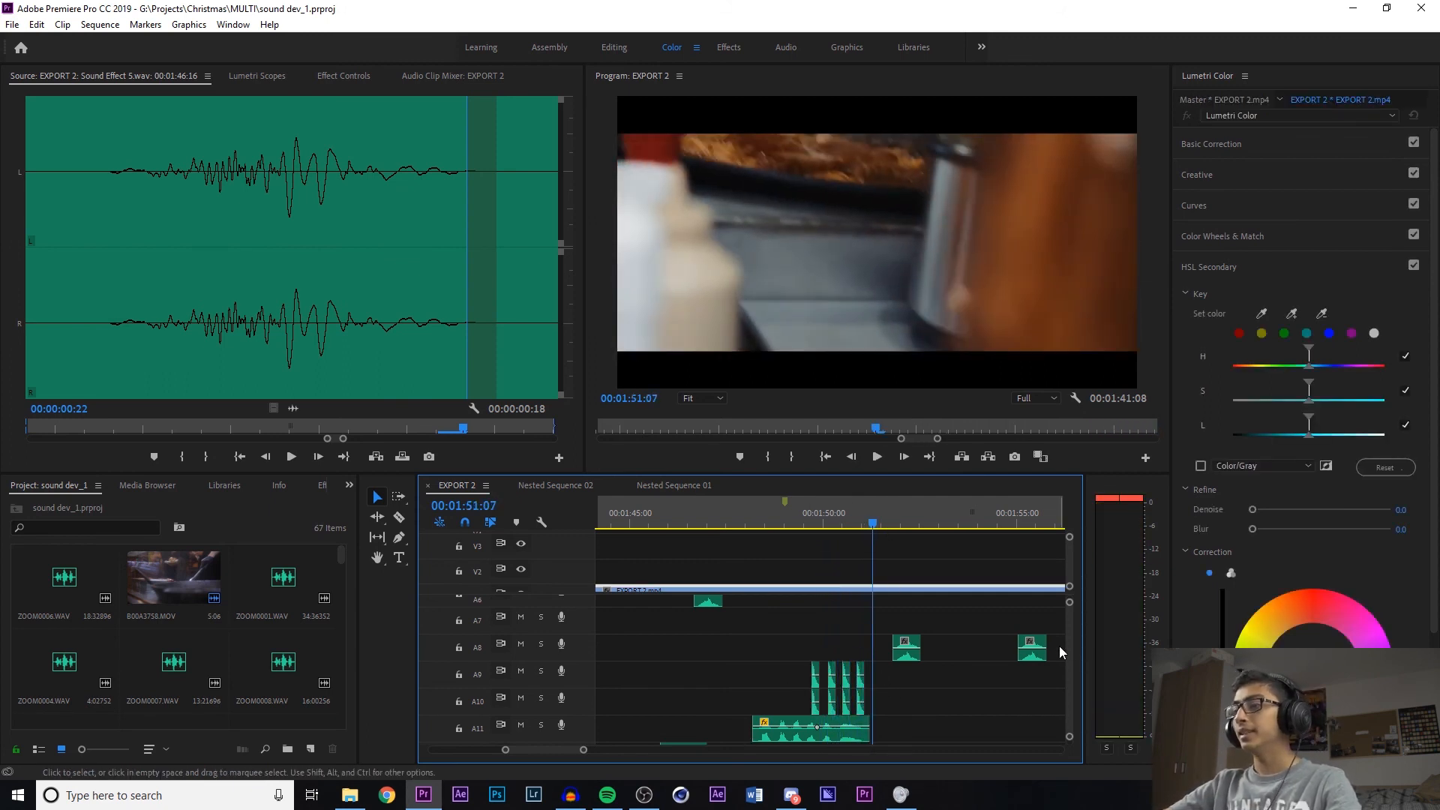
# Find the sleigh bells clip on A15 and listen to it alone up to 00:00:03:21
pyautogui.scroll(-5, 1069, 668)
pyautogui.scroll(3, 1070, 645)
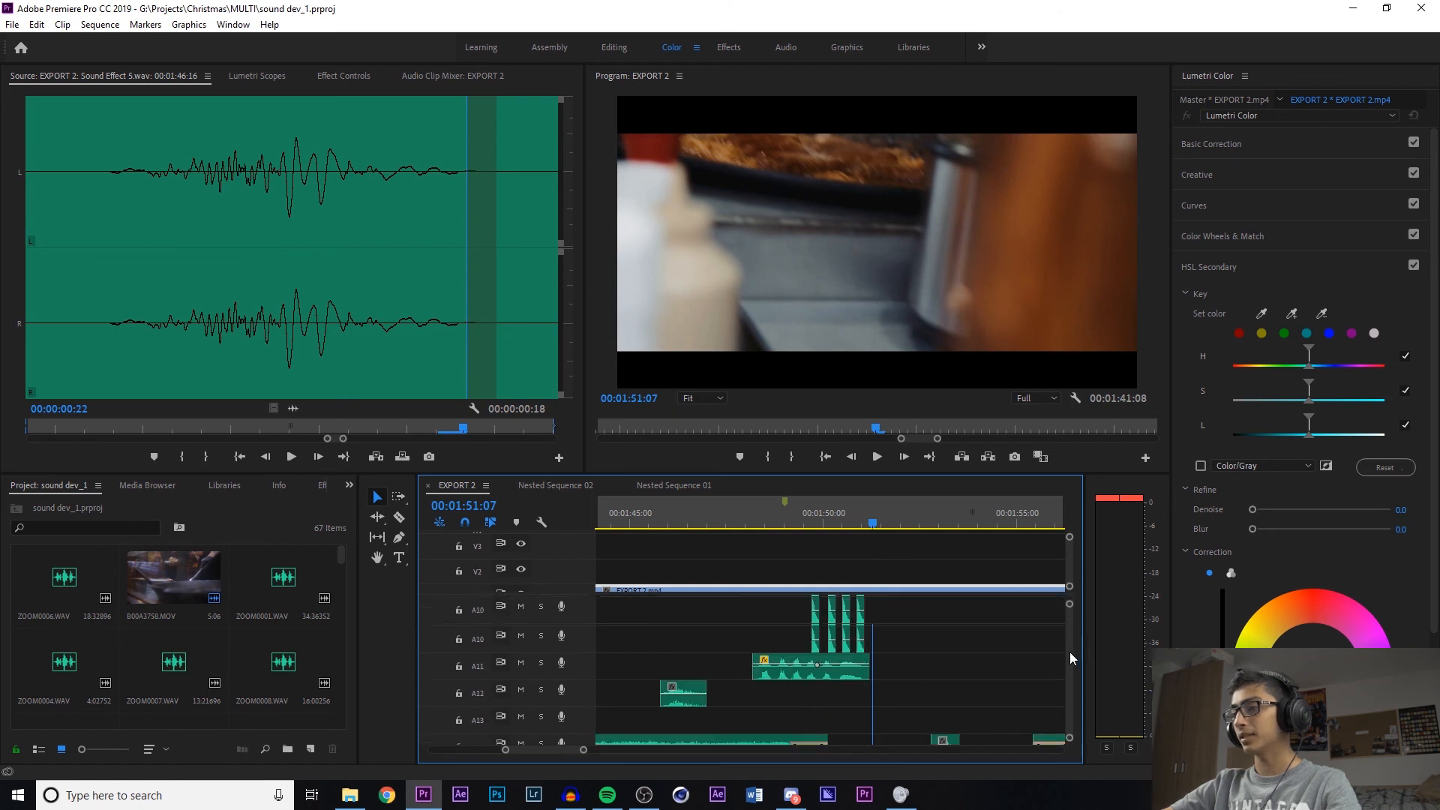
pyautogui.click(858, 711)
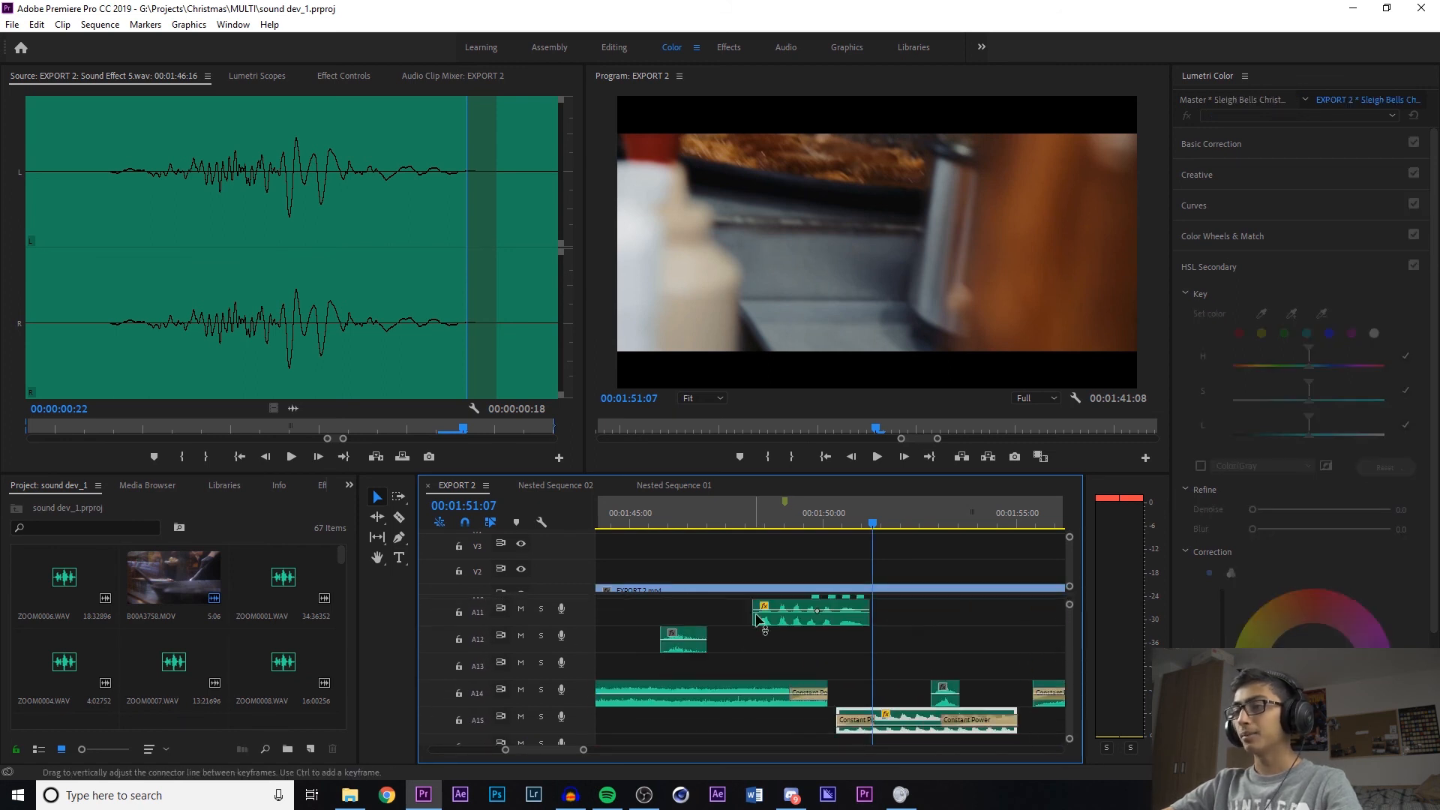
pyautogui.doubleClick(899, 722)
pyautogui.press('space')
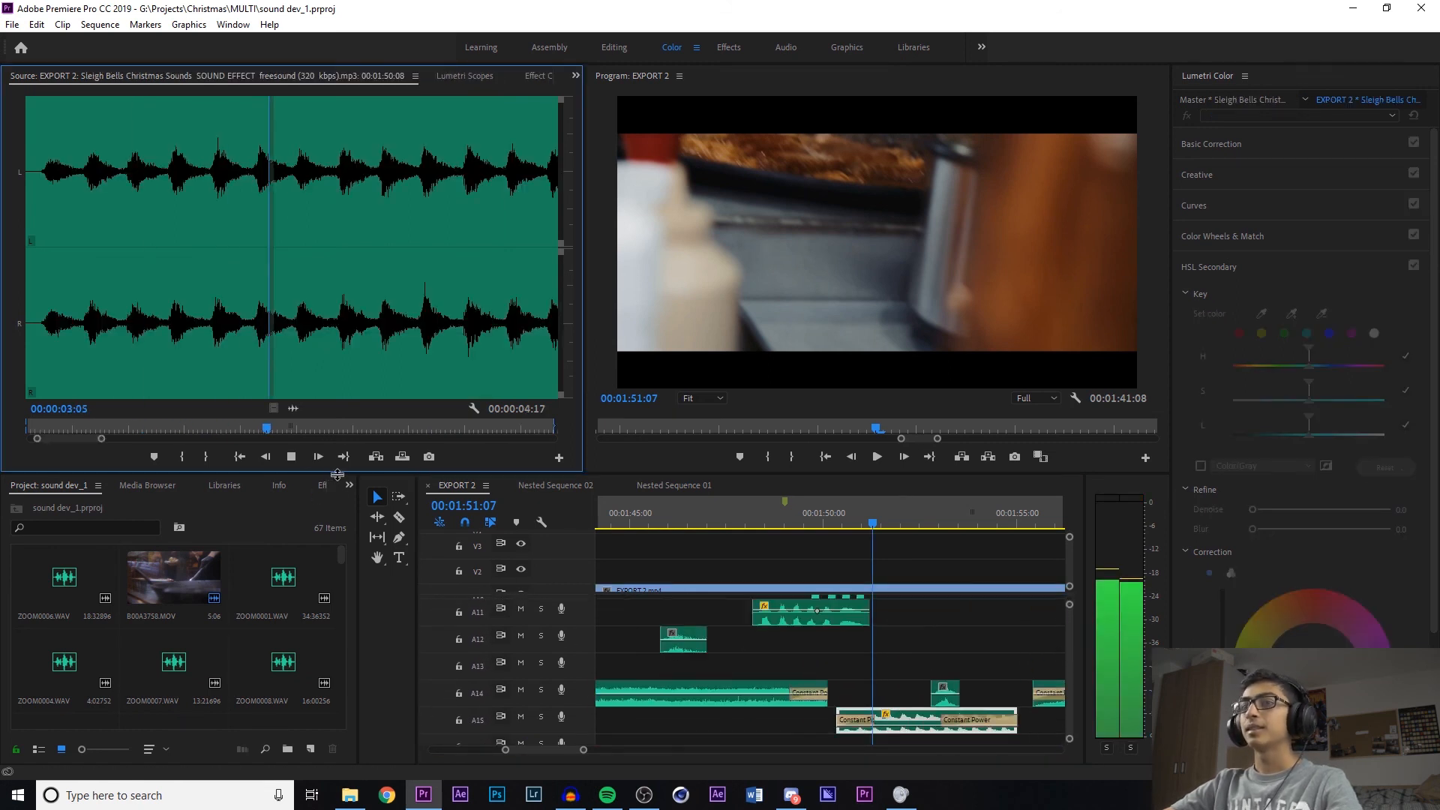
pyautogui.press('space')
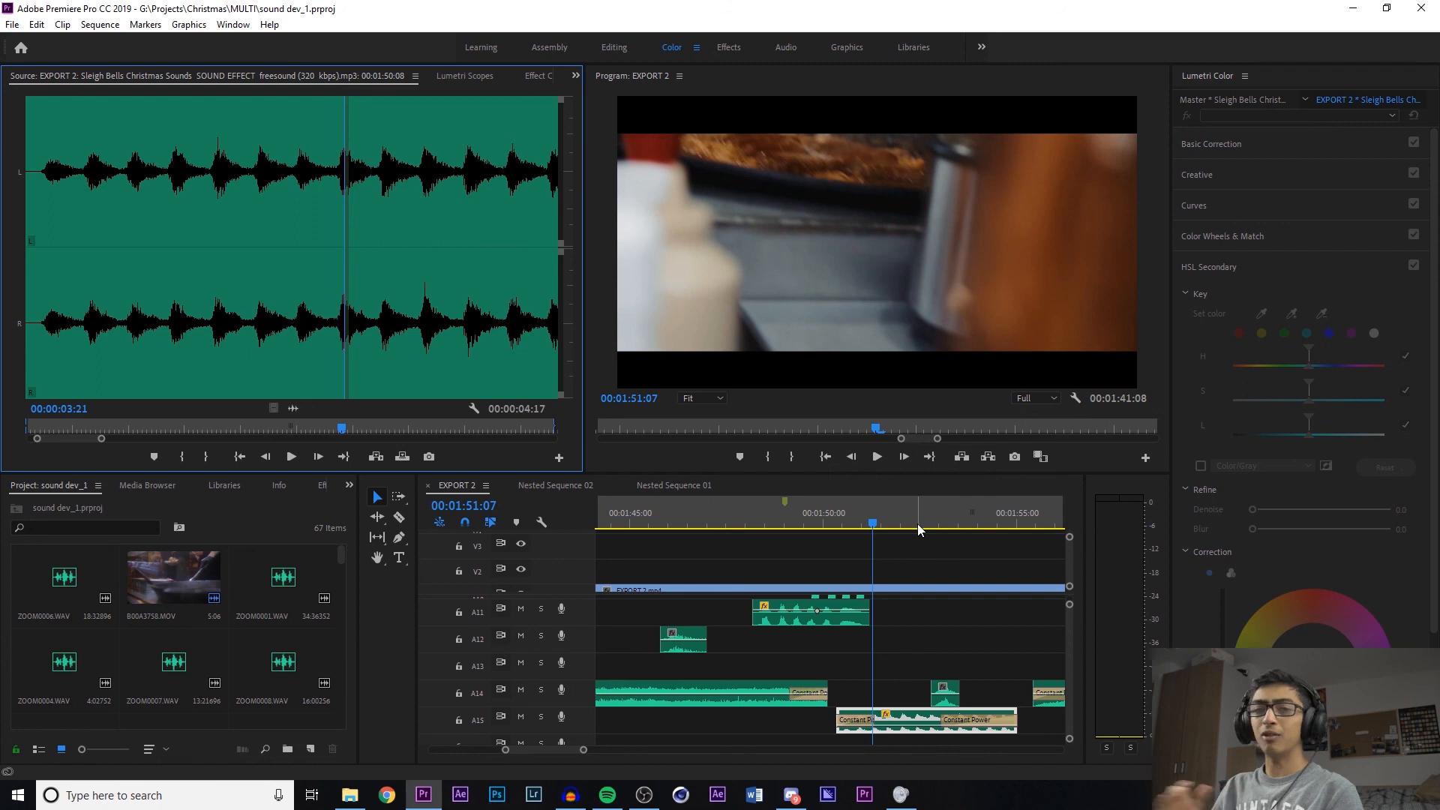
# Play the sequence from 00:01:50:02 past the nuts shot, and listen to the short A14 sound effect at 00:01:52:19 alone
pyautogui.click(826, 526)
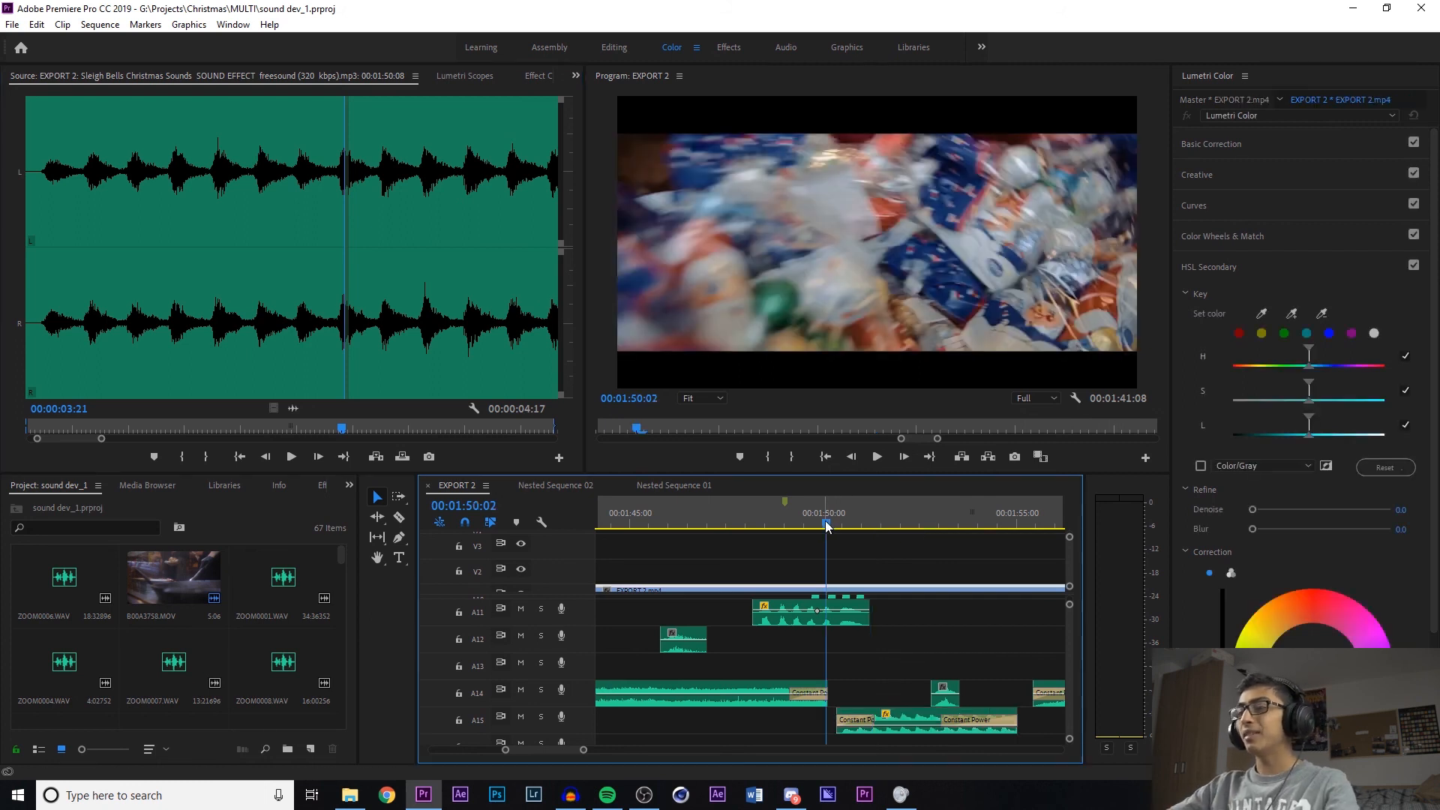
pyautogui.press('space')
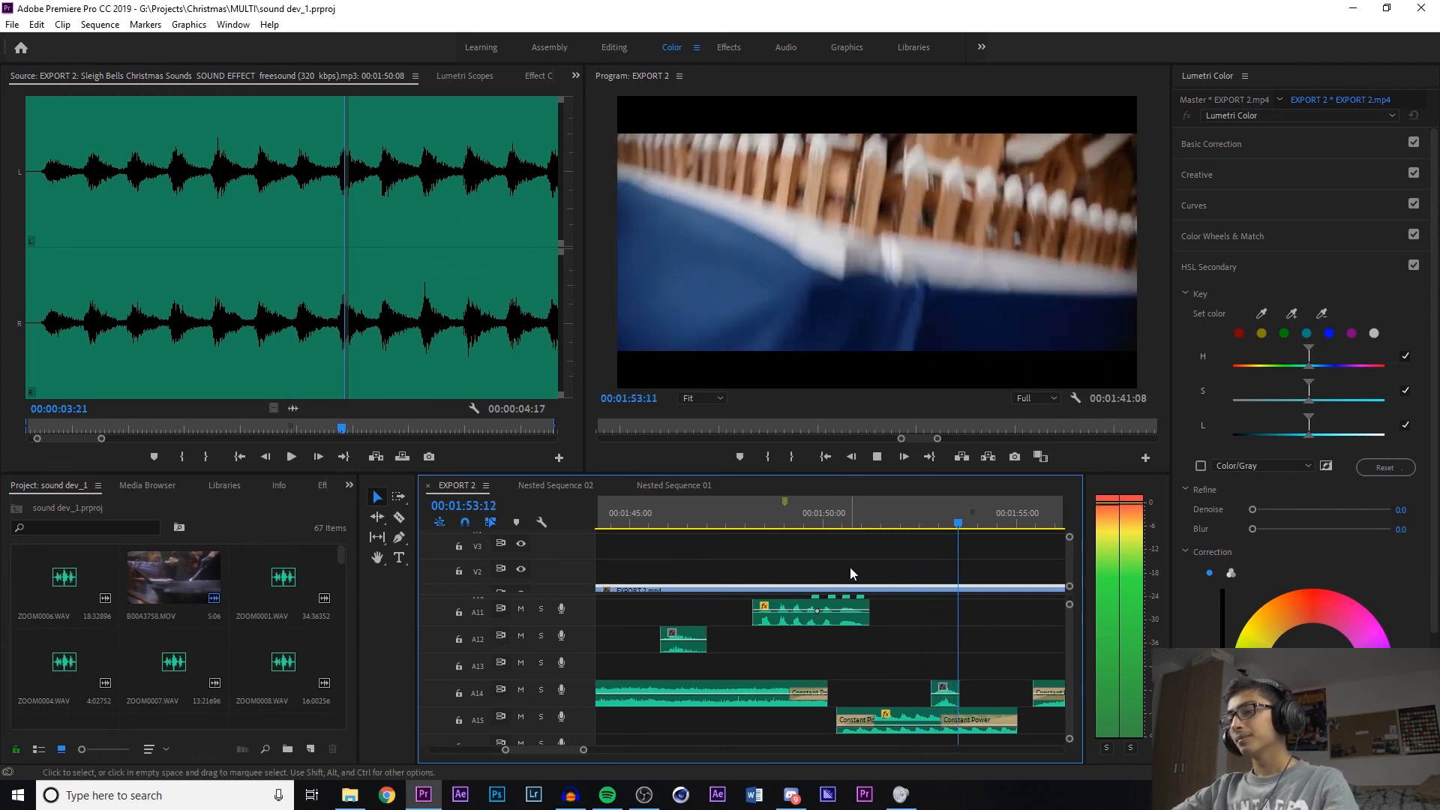
pyautogui.press('space')
pyautogui.doubleClick(945, 692)
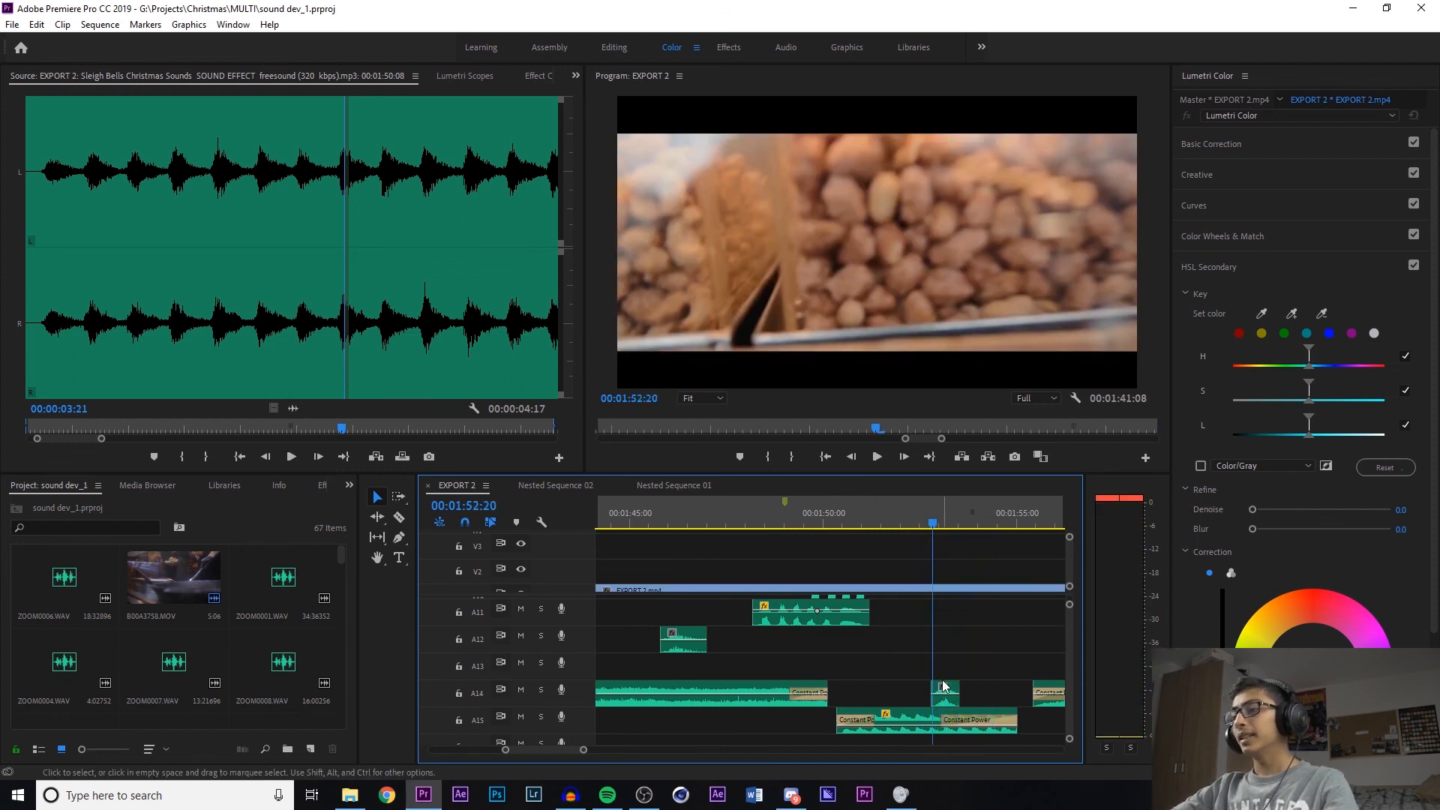
pyautogui.press('space')
pyautogui.press('space')
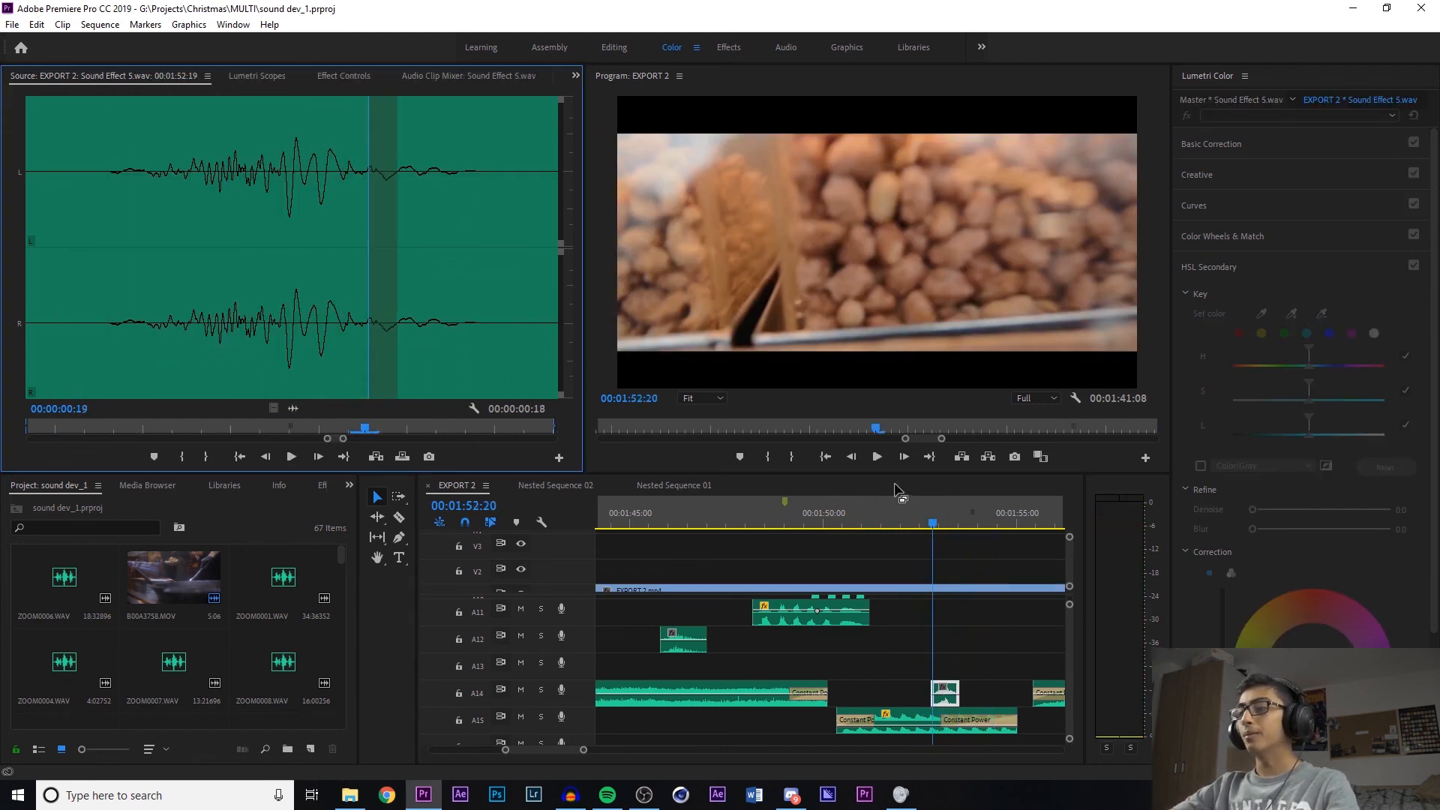
# Play from the nuts shot at 00:01:52:20 to the baker shot at 00:01:55:22 while looking through the audio tracks
pyautogui.click(998, 590)
pyautogui.press('space')
pyautogui.scroll(5, 1065, 630)
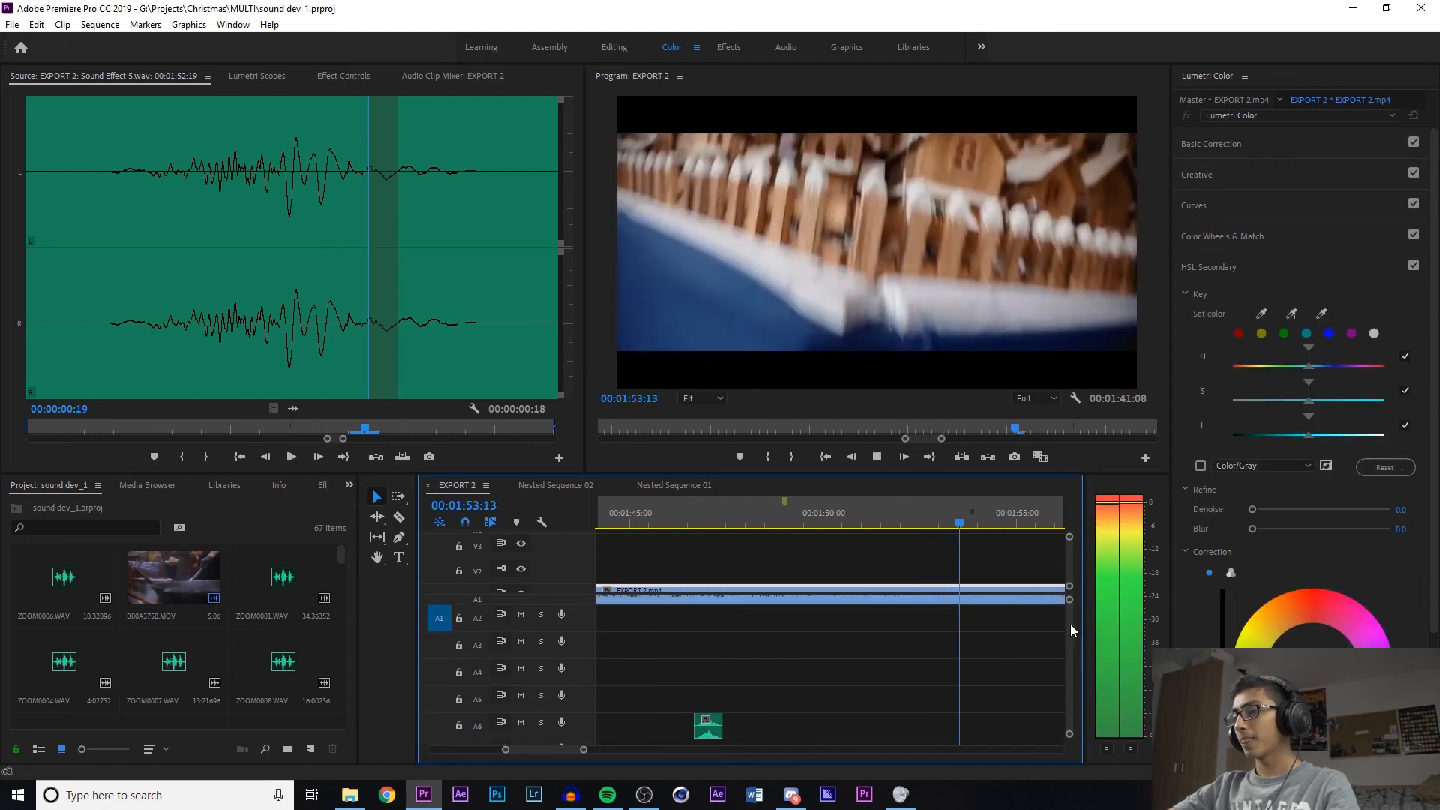
pyautogui.scroll(-4, 1069, 625)
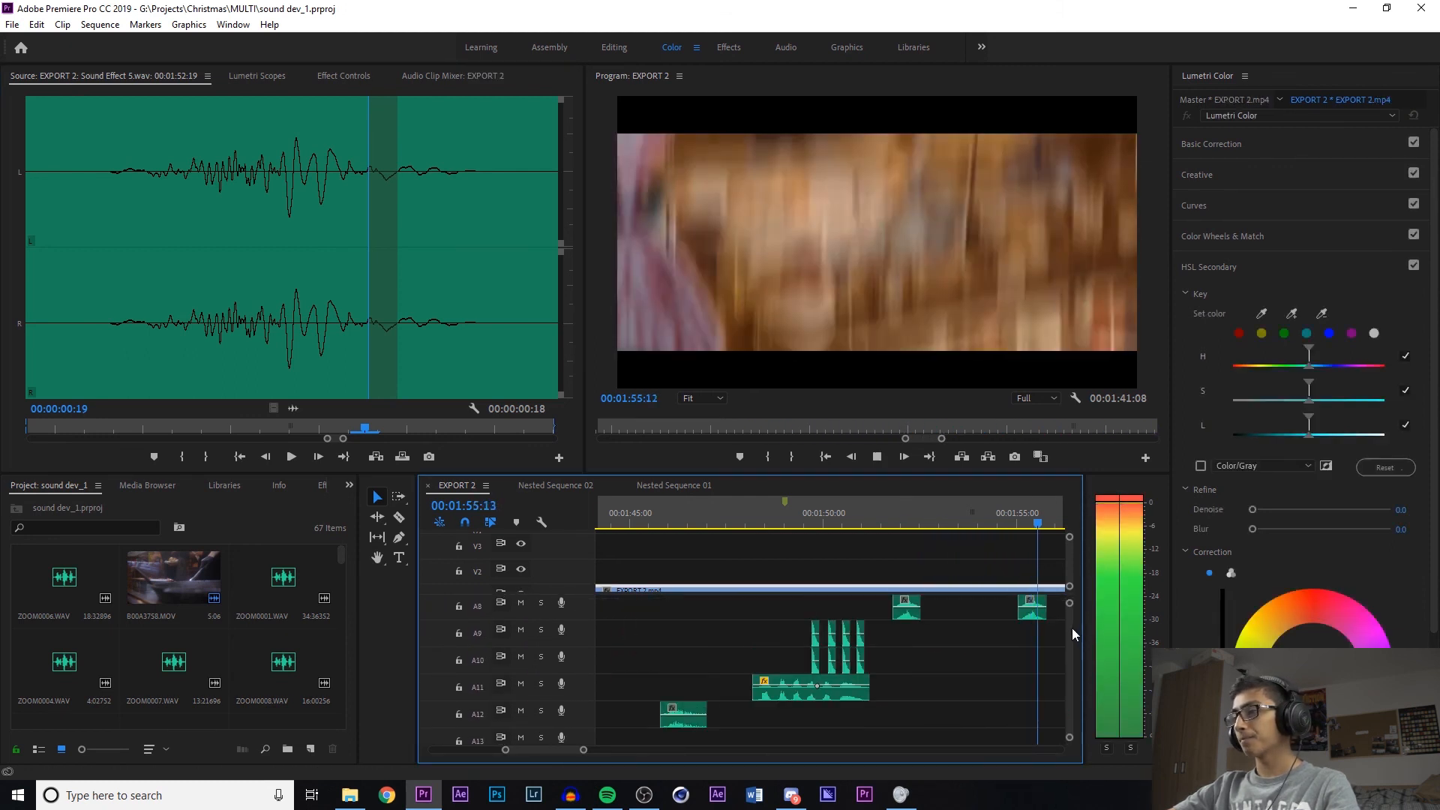
pyautogui.press('space')
# Look through the audio tracks under the baker shot and play from 00:01:55:22 past the moose head to 00:01:59:19
pyautogui.scroll(2, 1067, 615)
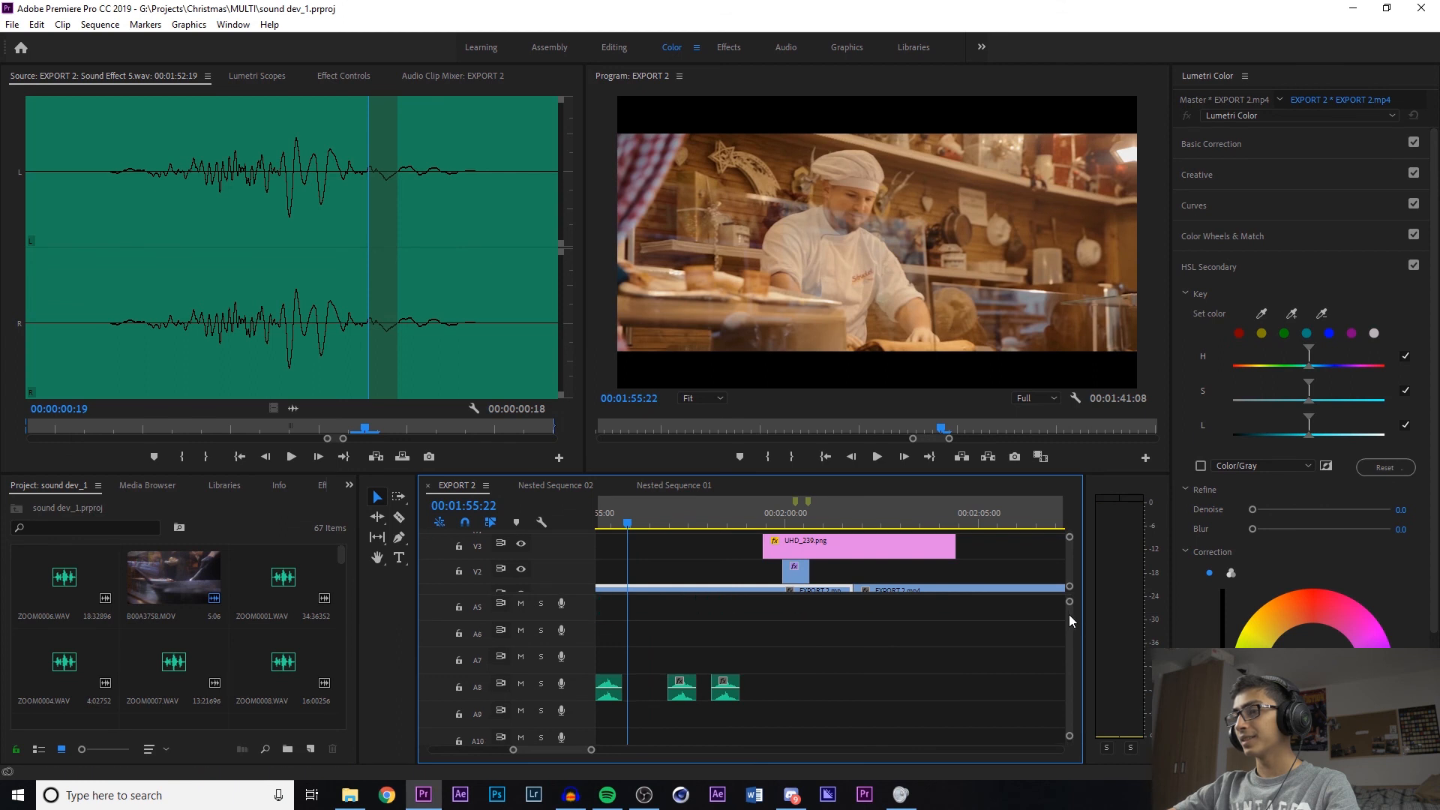
pyautogui.scroll(-5, 1070, 660)
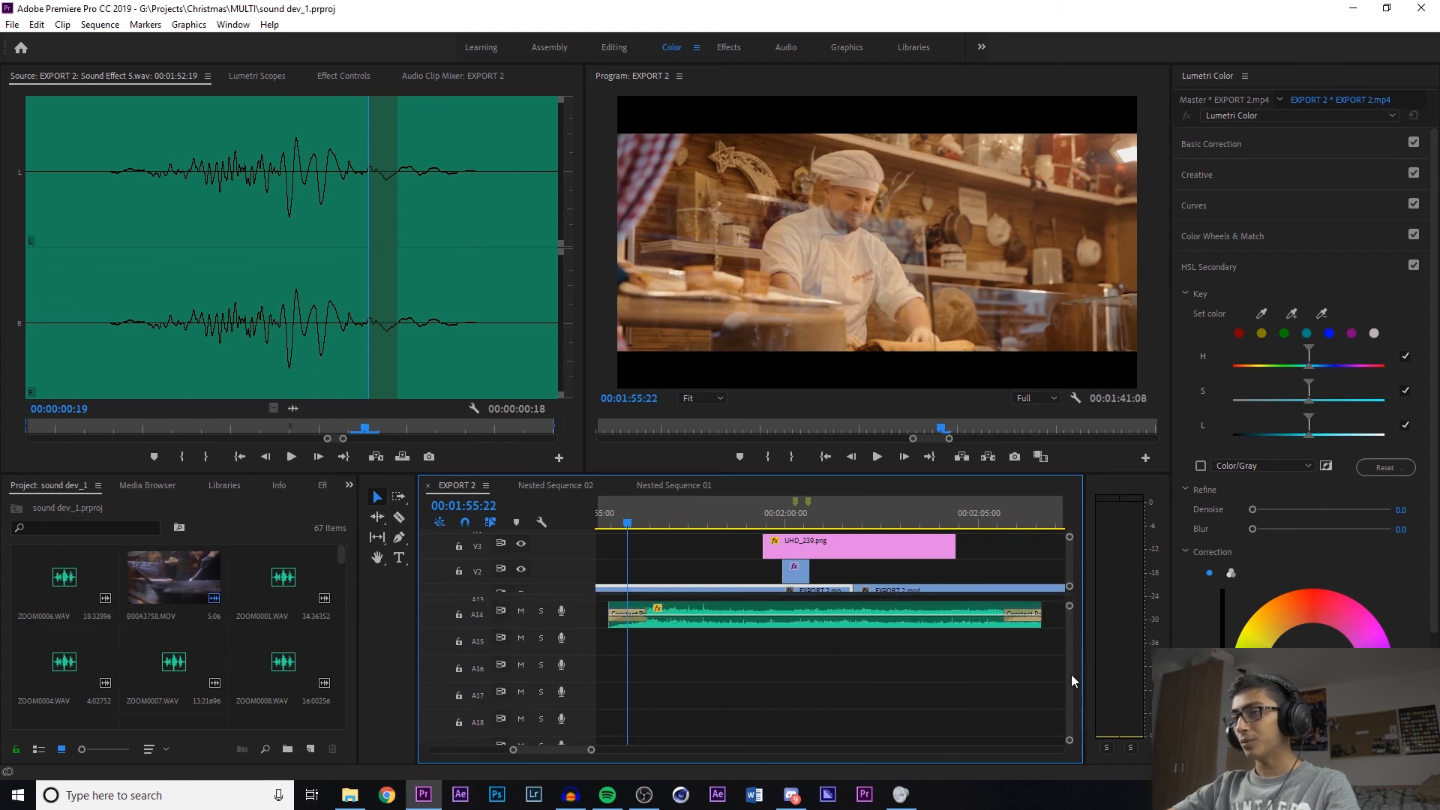
pyautogui.scroll(2, 1071, 672)
pyautogui.press('space')
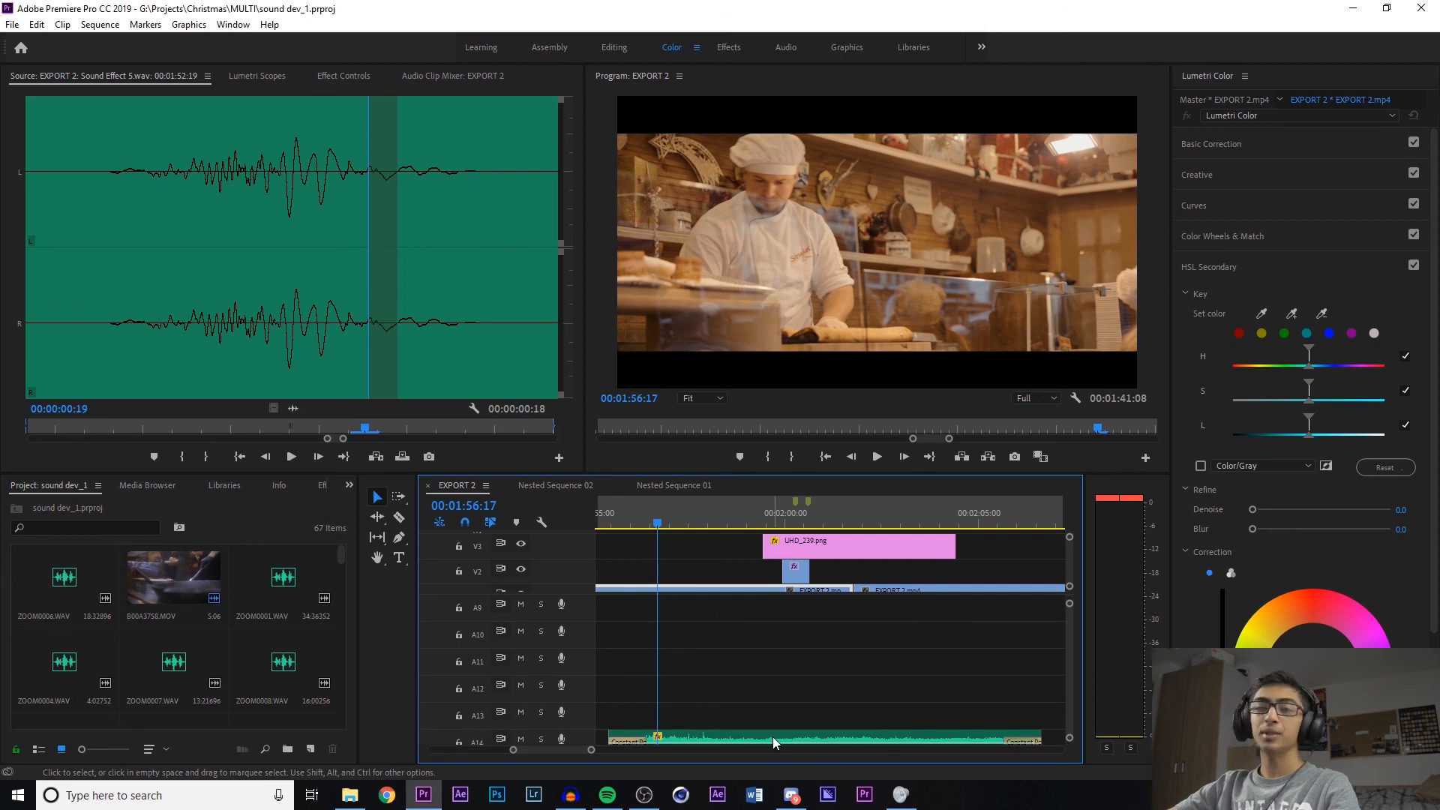
pyautogui.press('space')
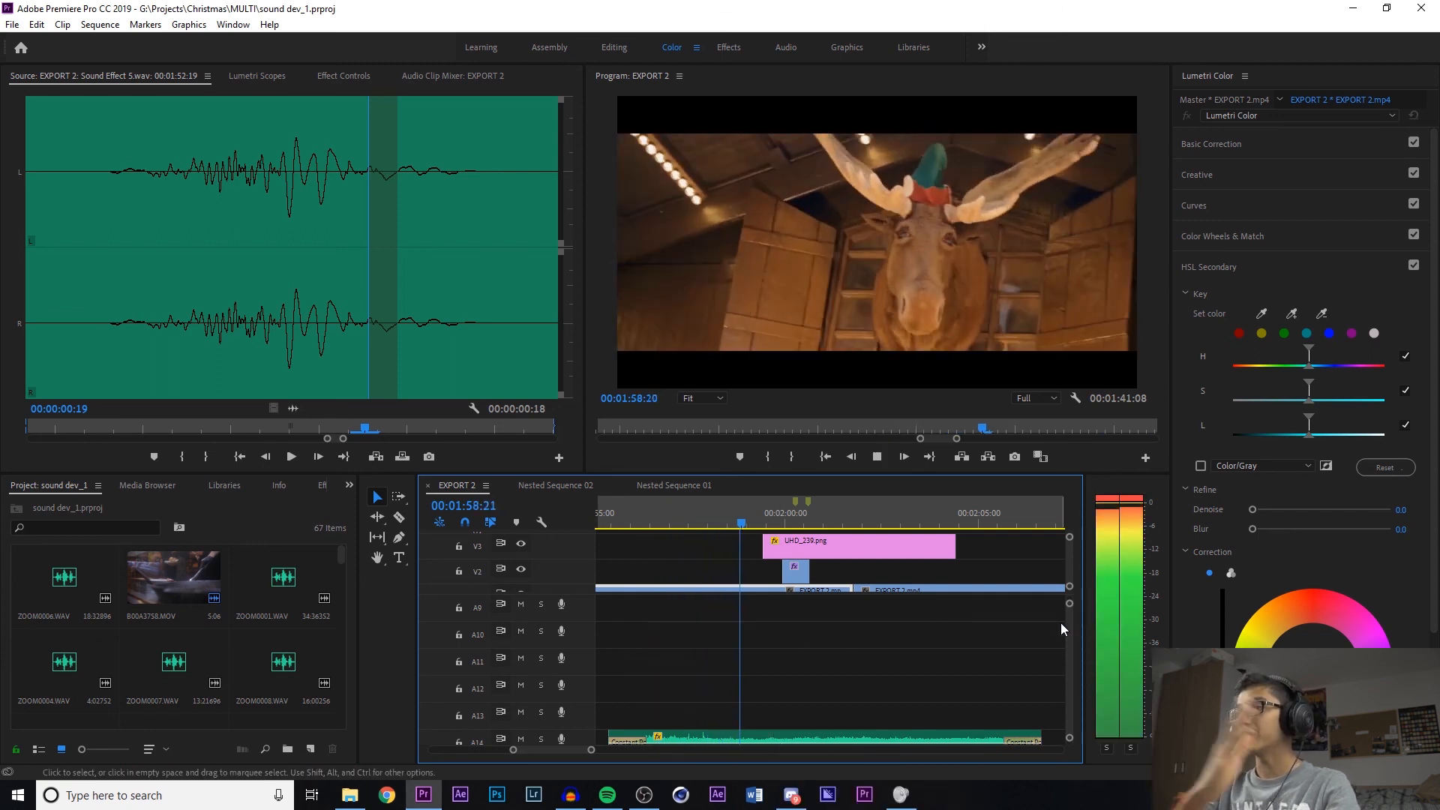
pyautogui.press('space')
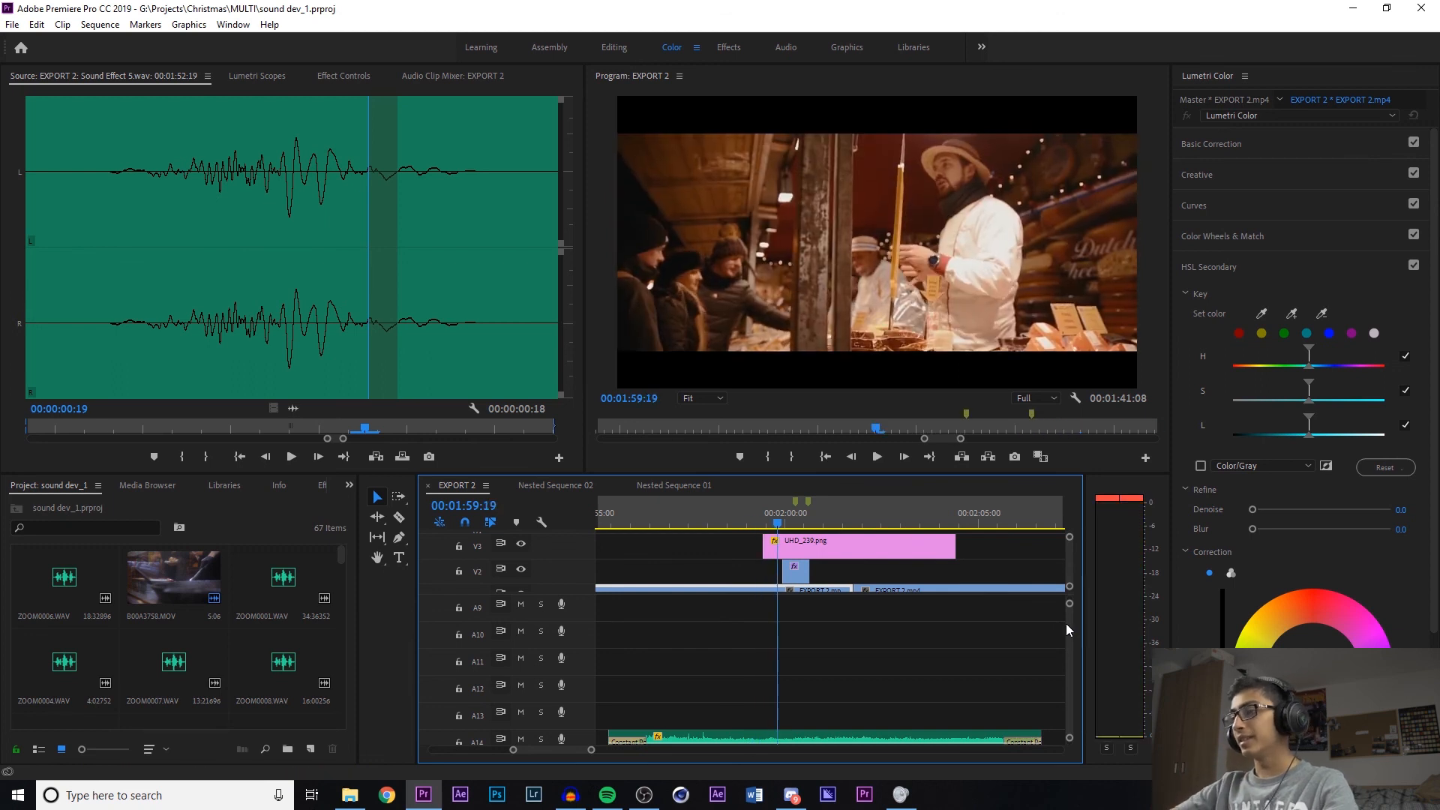
# Look through the lower audio tracks and play the cut from the cheese seller at 00:01:59:19 to the balcony shot at 00:02:01:07
pyautogui.scroll(-5, 1067, 624)
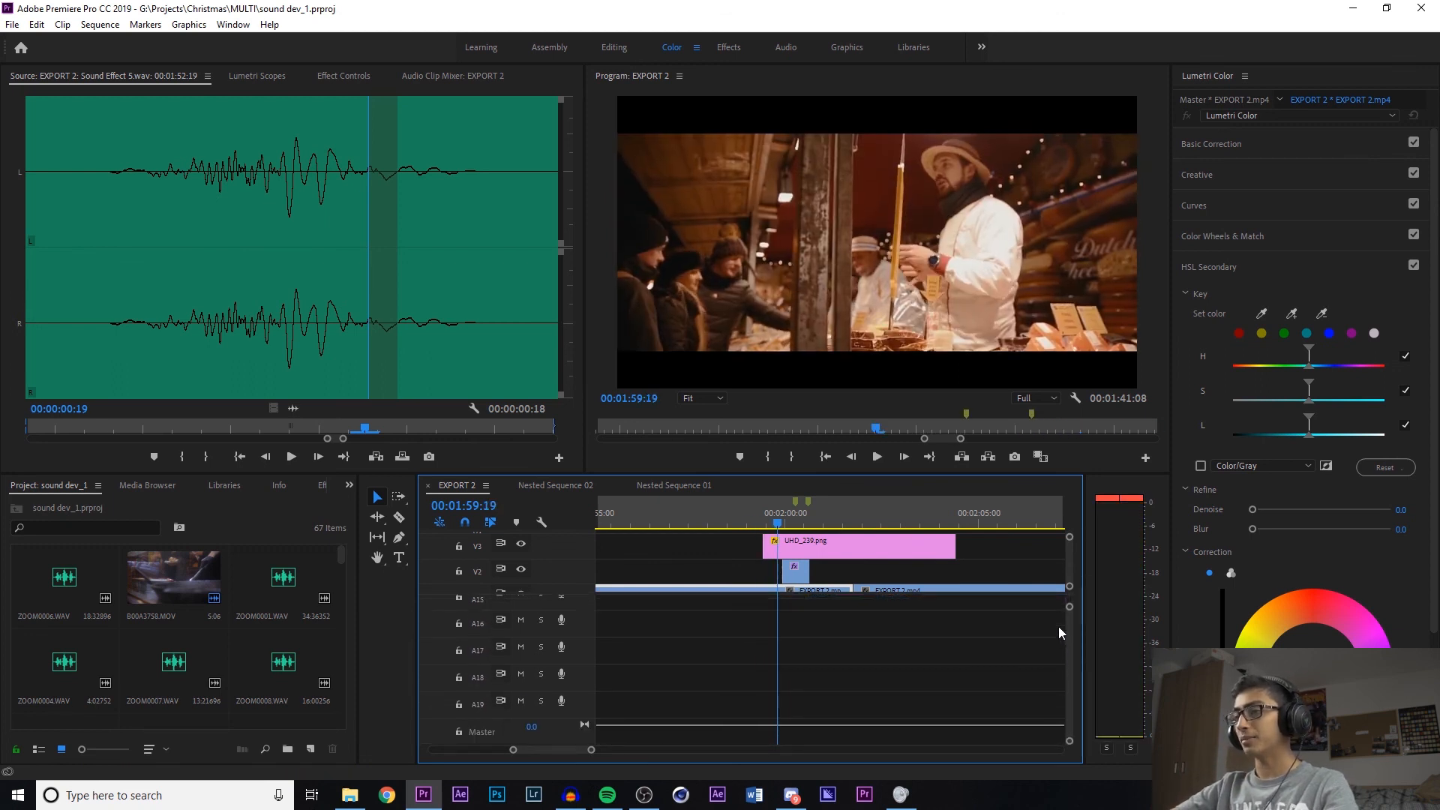
pyautogui.scroll(3, 1062, 627)
pyautogui.press('space')
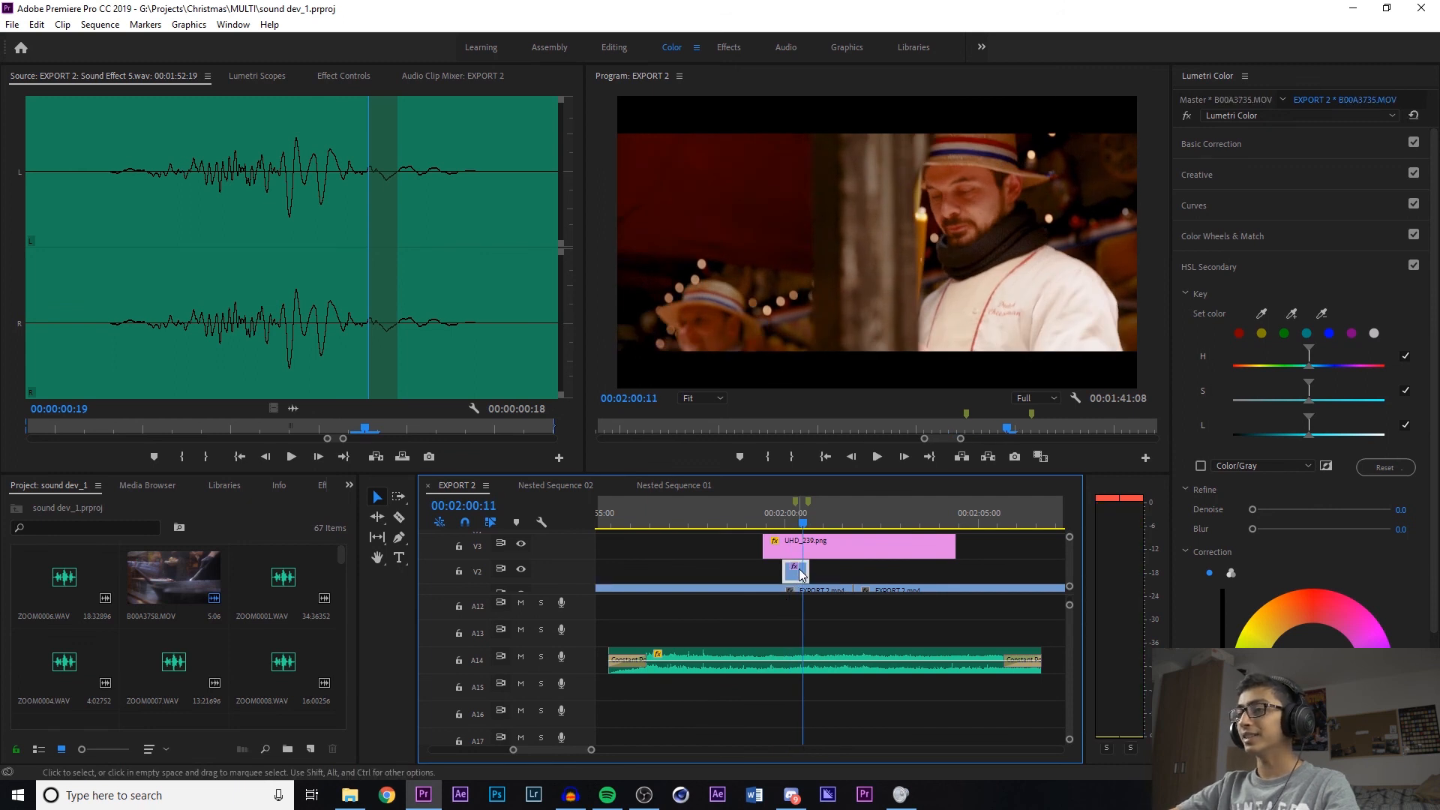
pyautogui.click(752, 519)
pyautogui.press('space')
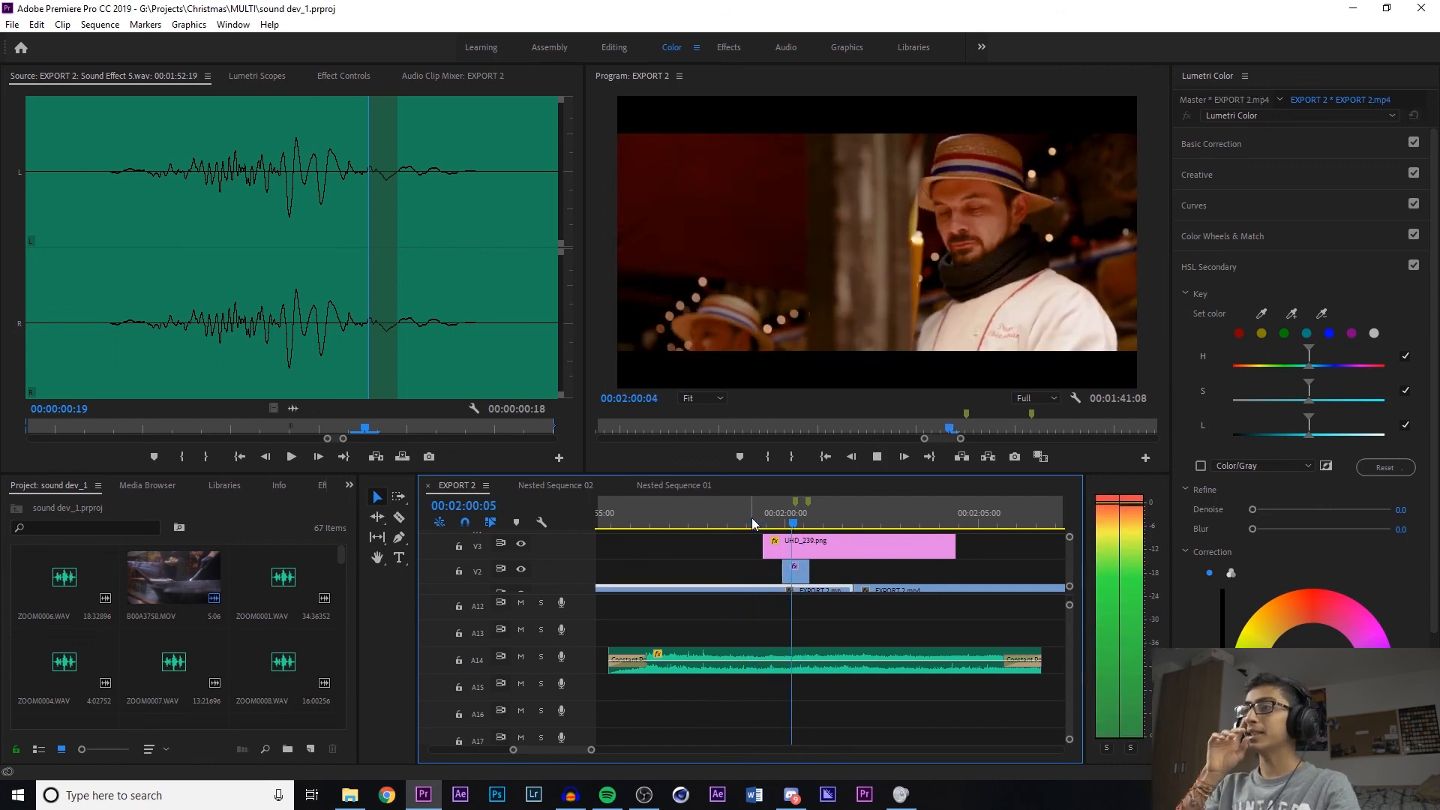
pyautogui.press('space')
pyautogui.press('space')
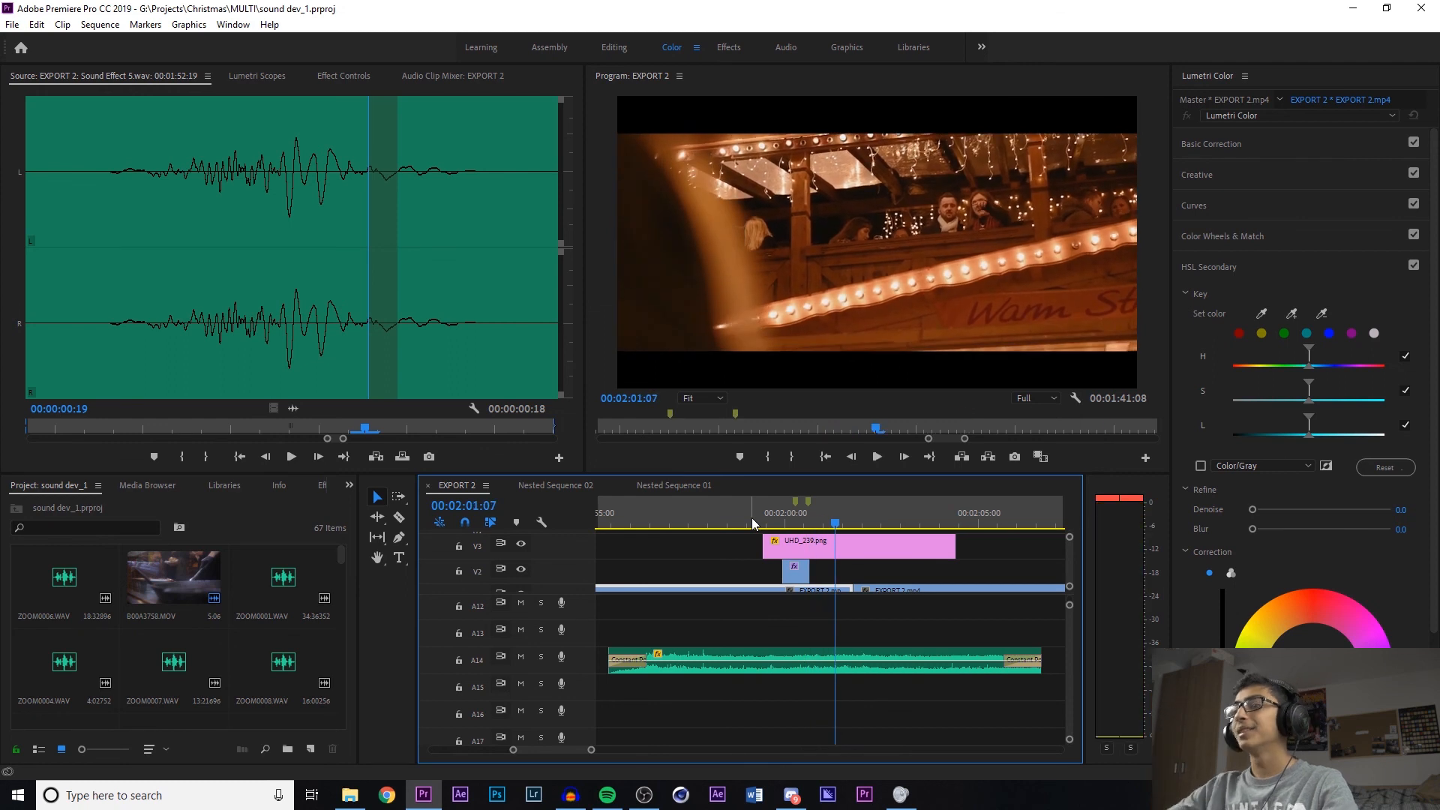
# Replay from the moose head at 00:01:59:02 through the balcony transition, and examine tracks A2 and A3 at 00:02:01:17
pyautogui.click(752, 517)
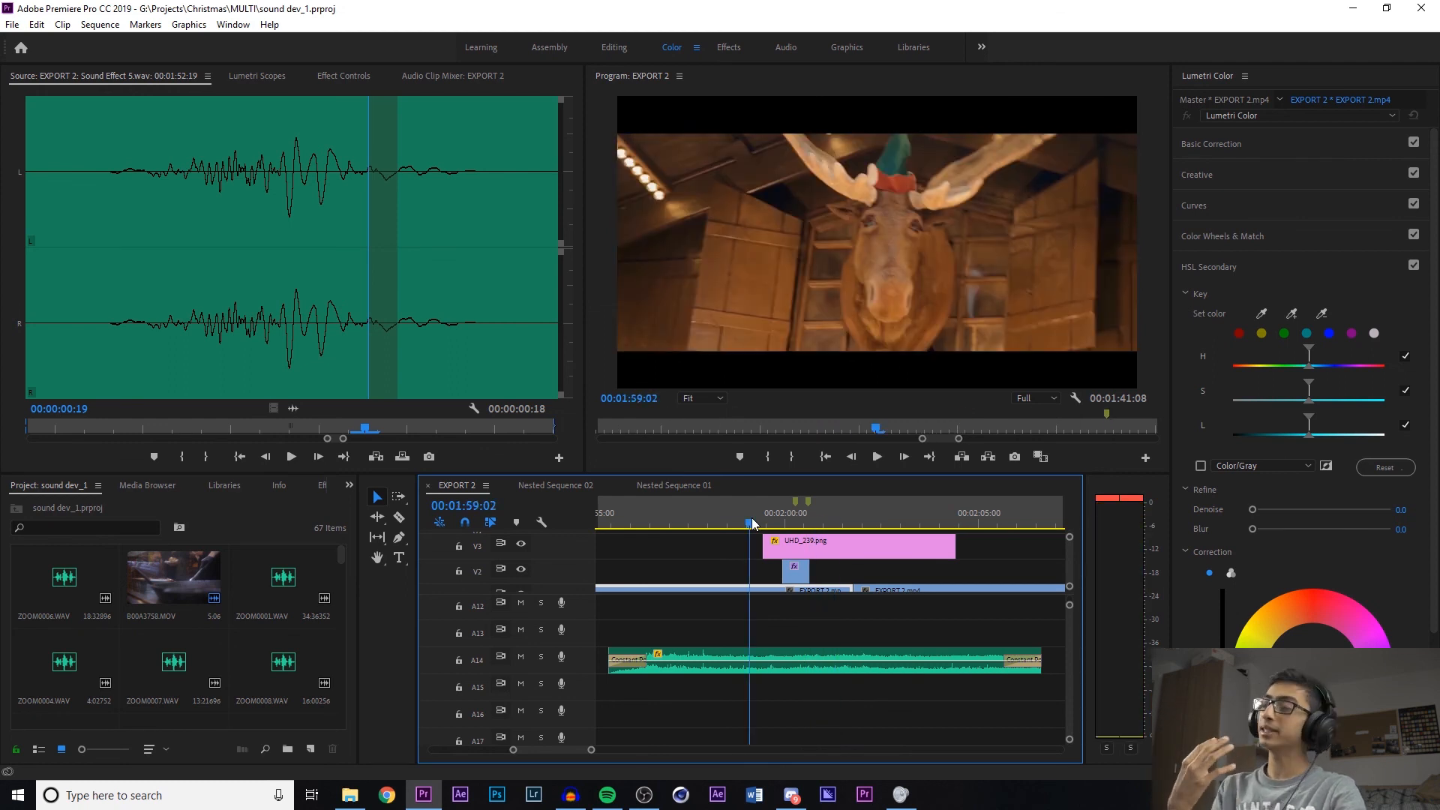
pyautogui.press('space')
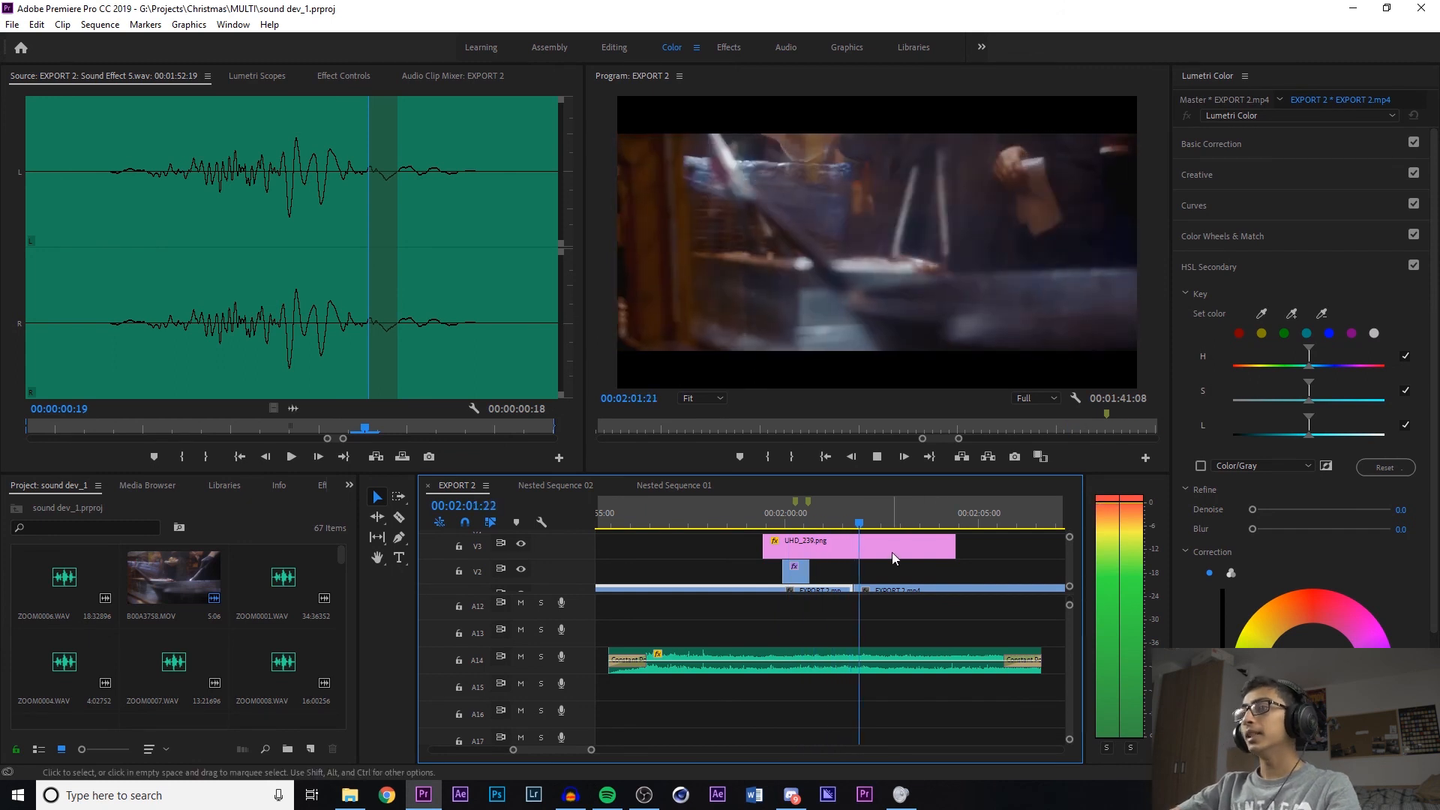
pyautogui.press('space')
pyautogui.click(852, 507)
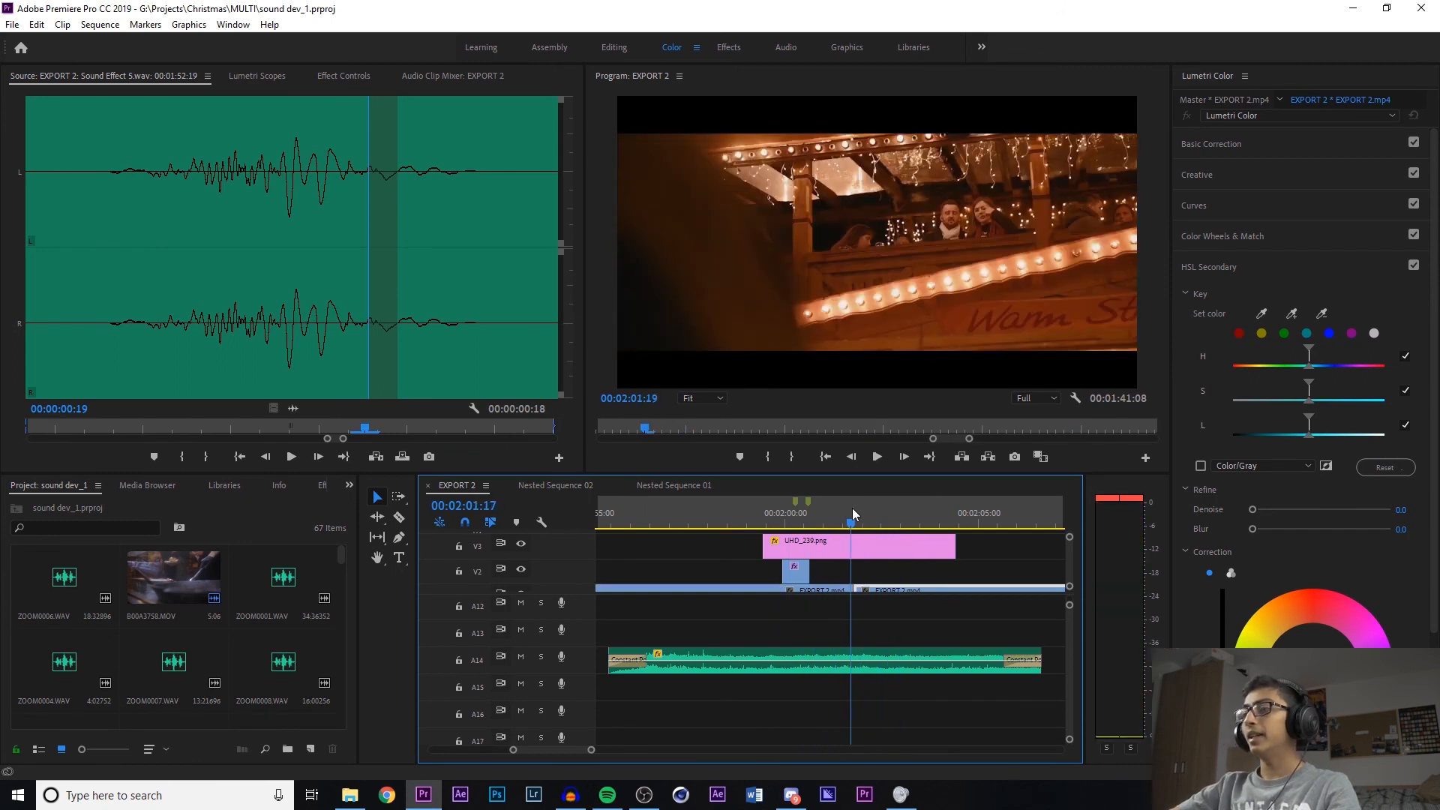
pyautogui.scroll(5, 1065, 620)
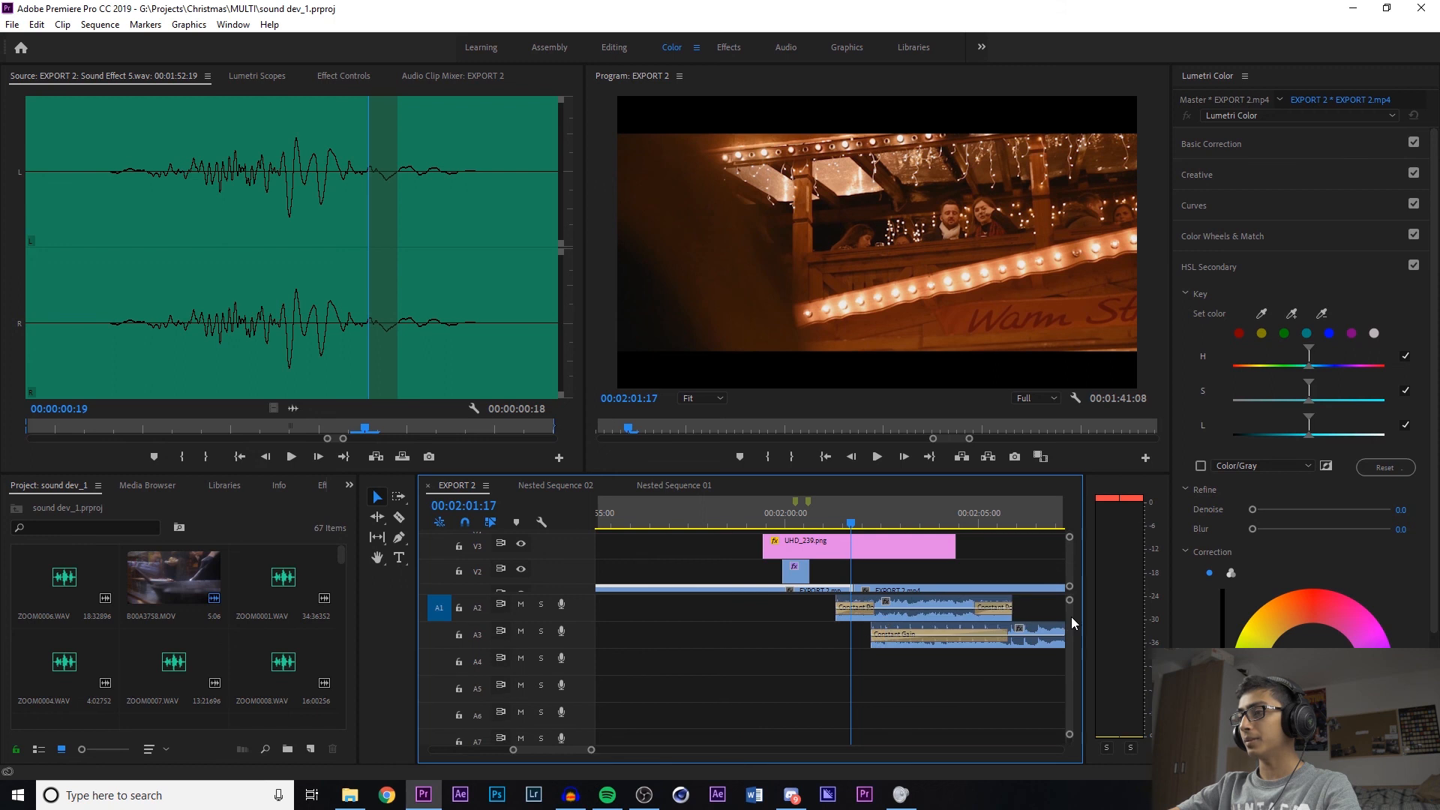
# Play from 00:02:01:17 to 00:02:04:04, and listen to the B00A3758.MOV audio clip on A2 alone
pyautogui.press('space')
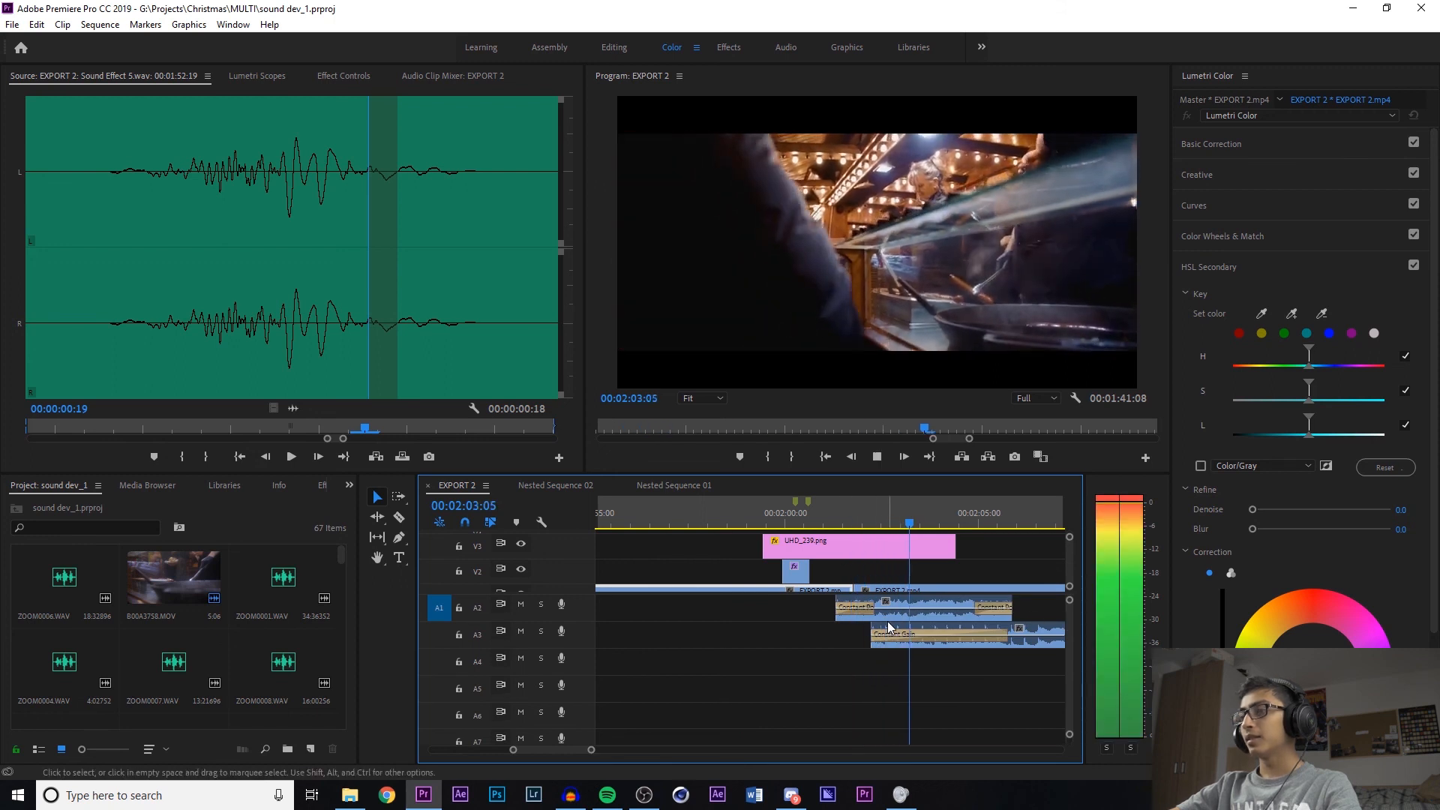
pyautogui.press('space')
pyautogui.press('space')
pyautogui.press('space')
pyautogui.doubleClick(920, 603)
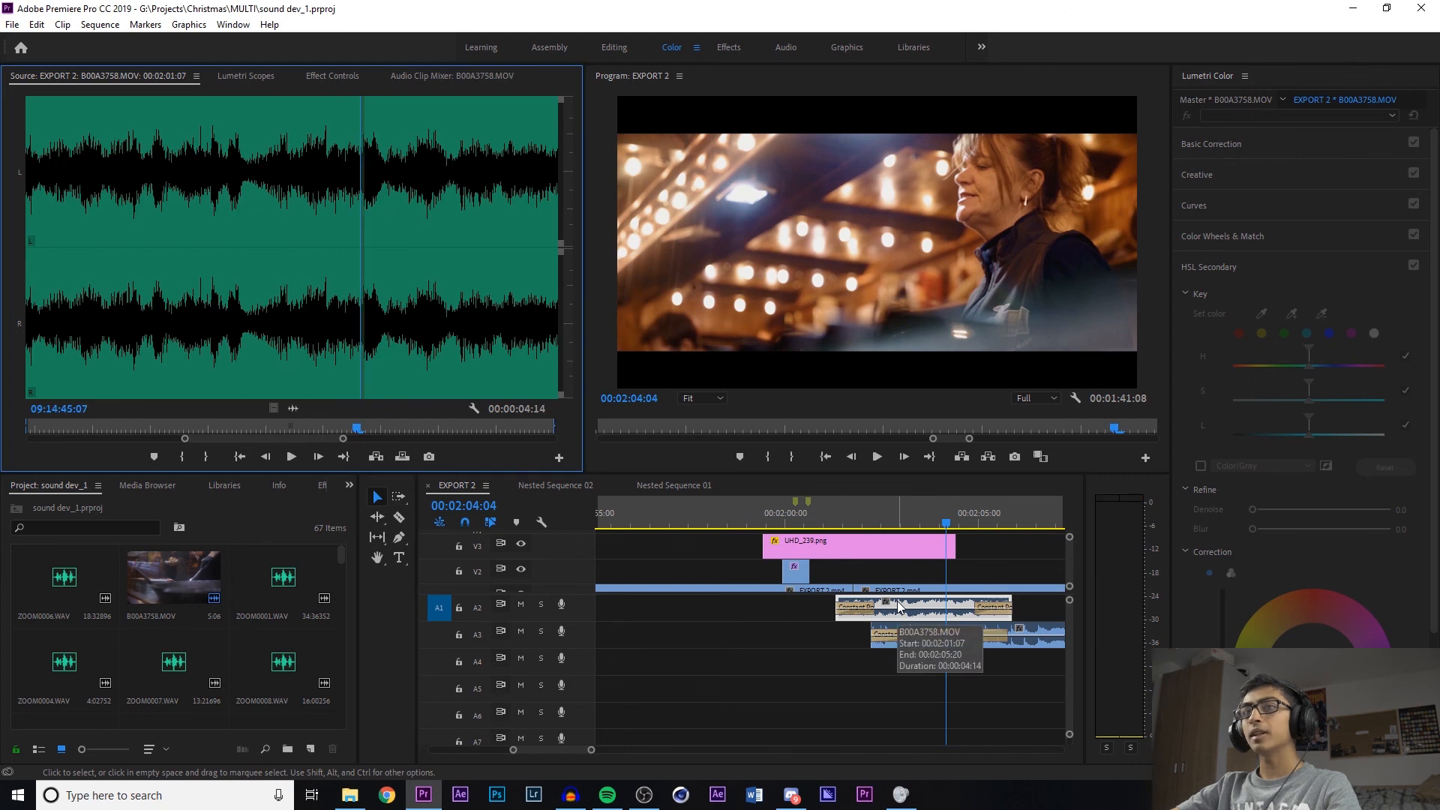
pyautogui.press('space')
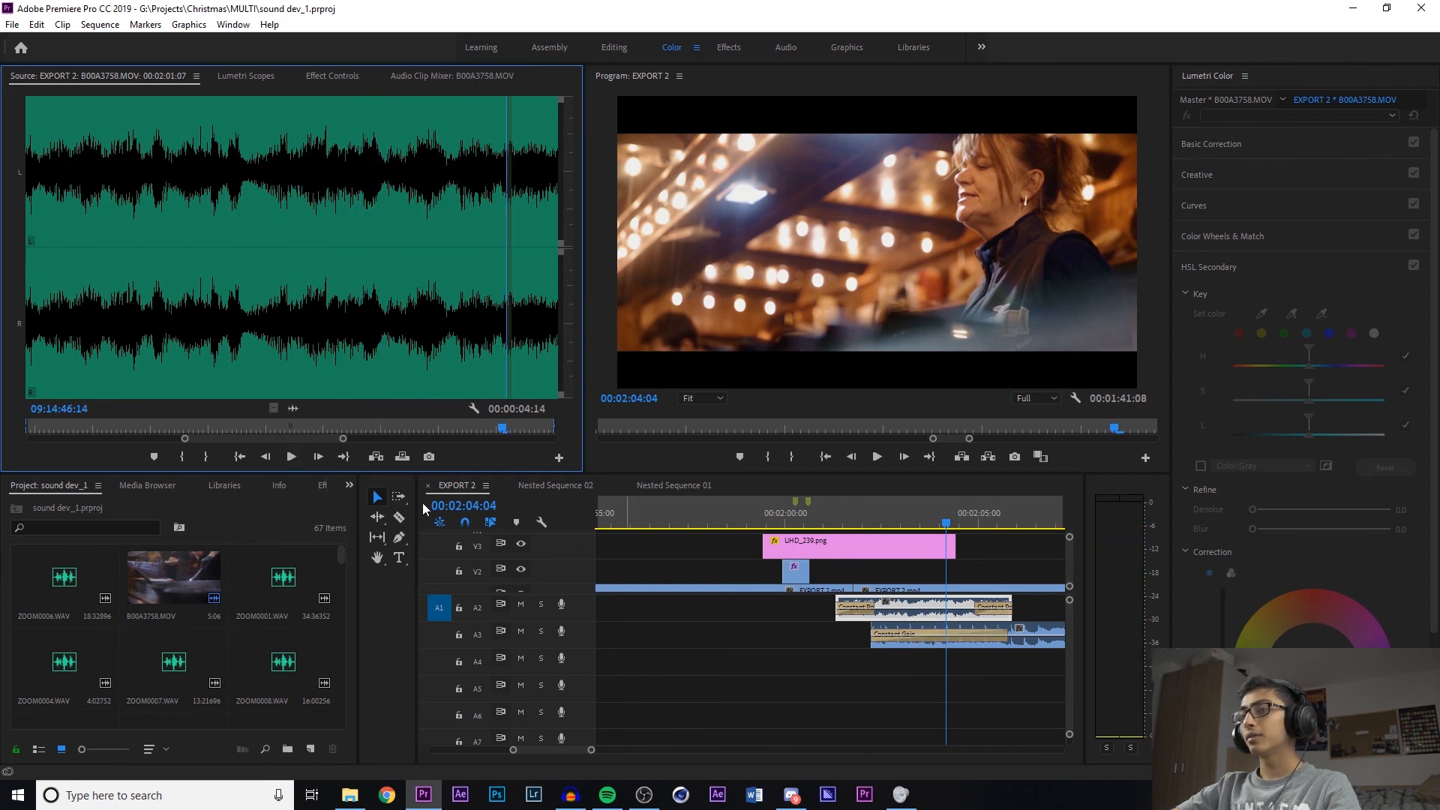
# Return to the EXPORT 2 sequence, play on past 00:02:10:15, and replay the street musicians shot up to 00:02:09:11
pyautogui.click(555, 486)
pyautogui.click(491, 488)
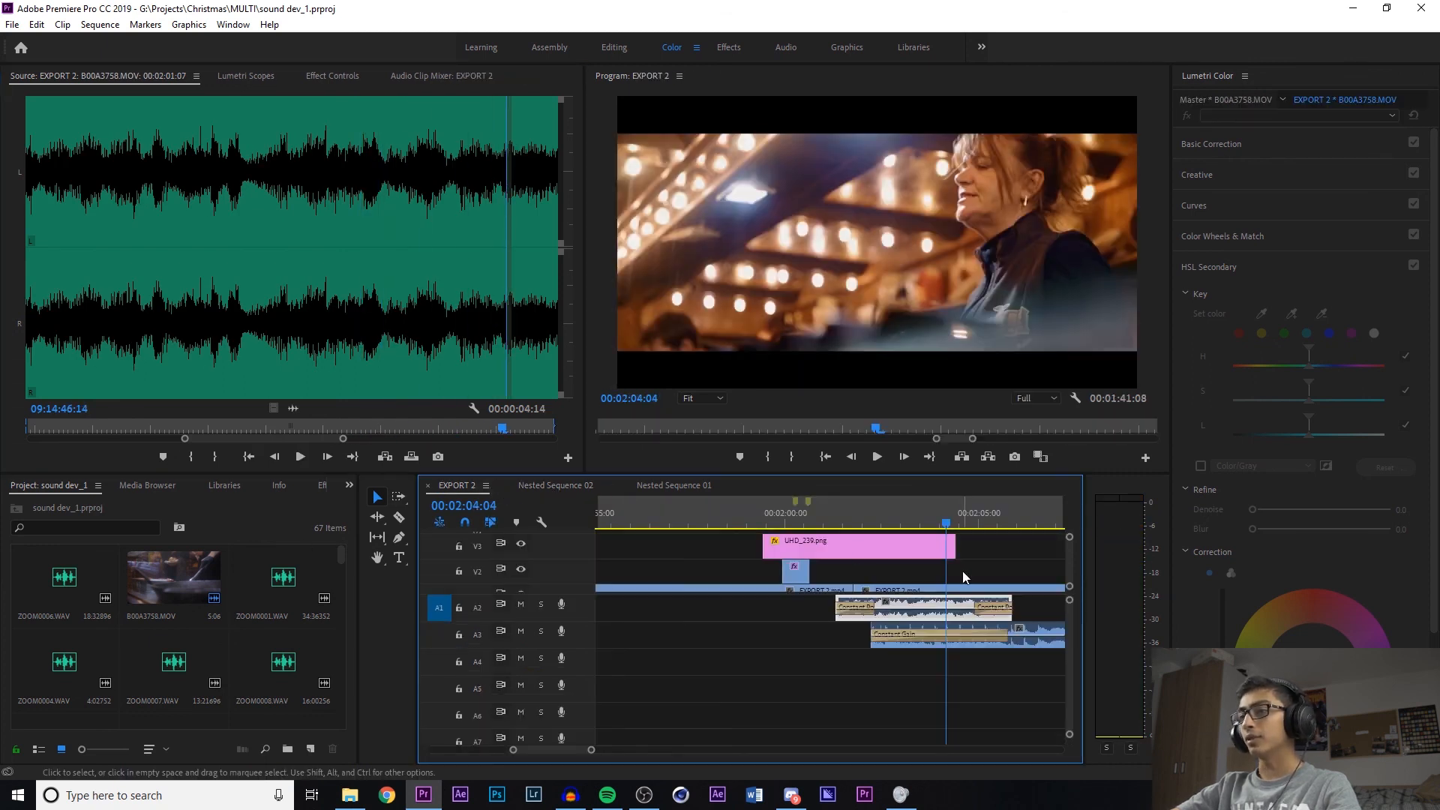
pyautogui.click(903, 562)
pyautogui.press('space')
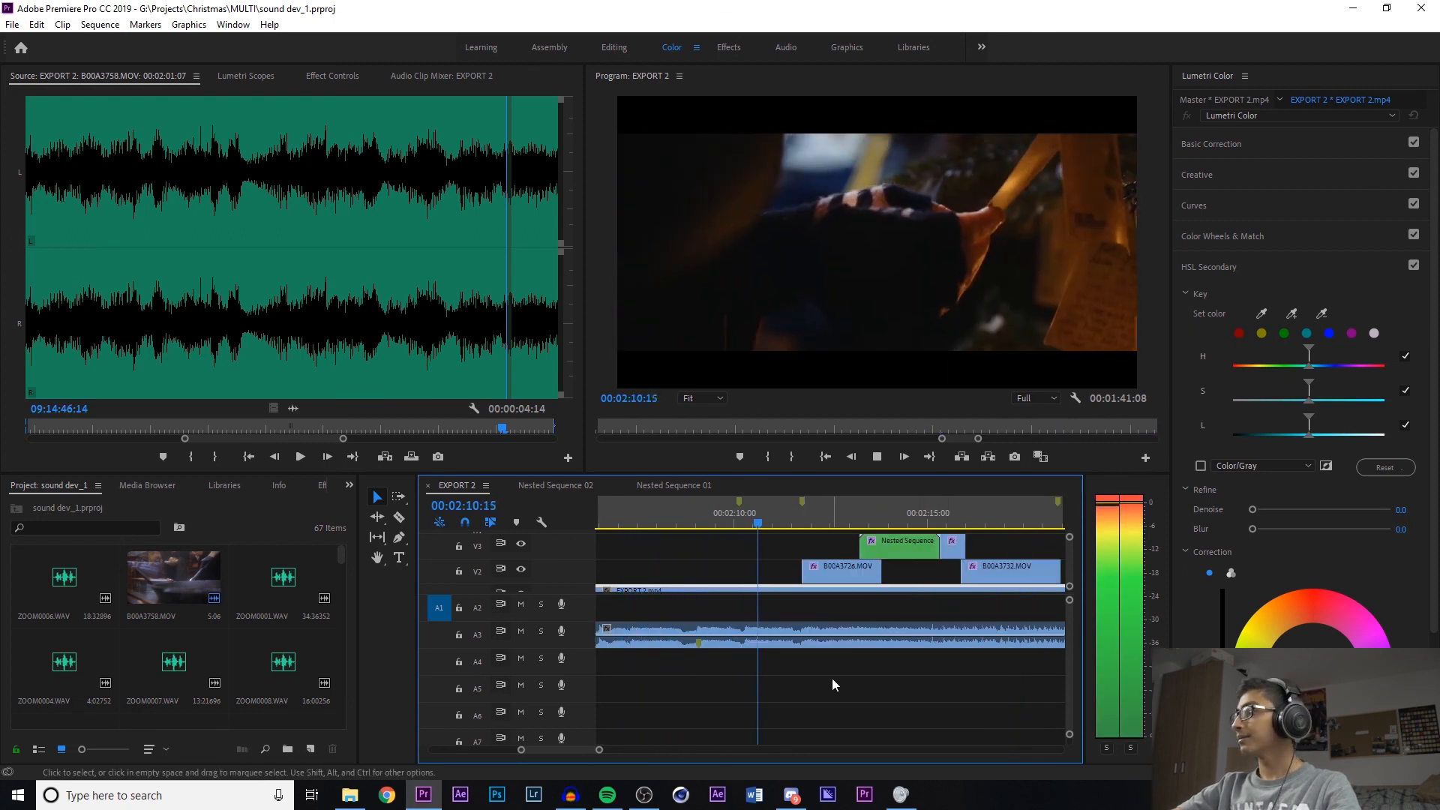
pyautogui.moveTo(666, 508)
pyautogui.mouseDown()
pyautogui.moveTo(947, 519)
pyautogui.moveTo(660, 507)
pyautogui.mouseUp()
pyautogui.press('space')
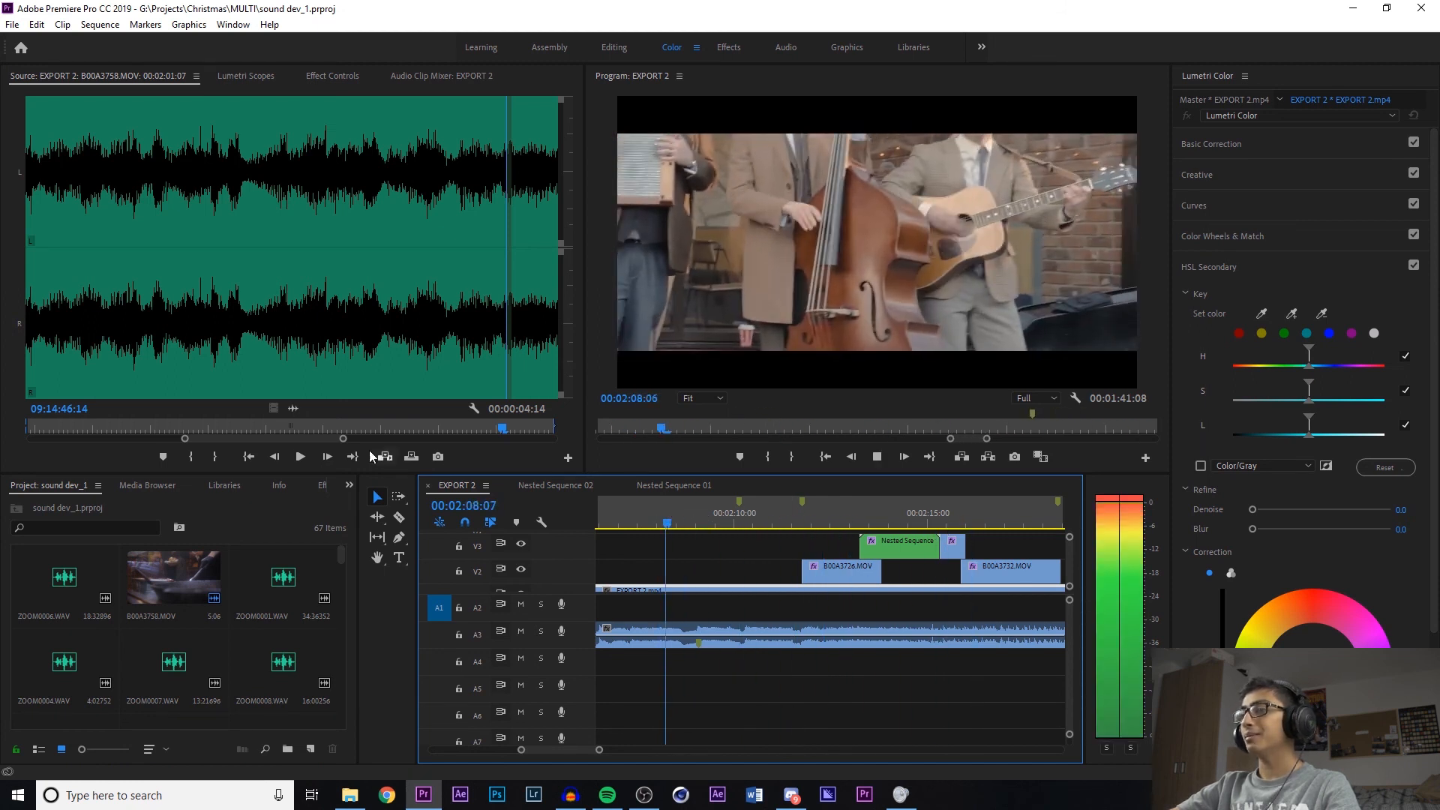
pyautogui.press('space')
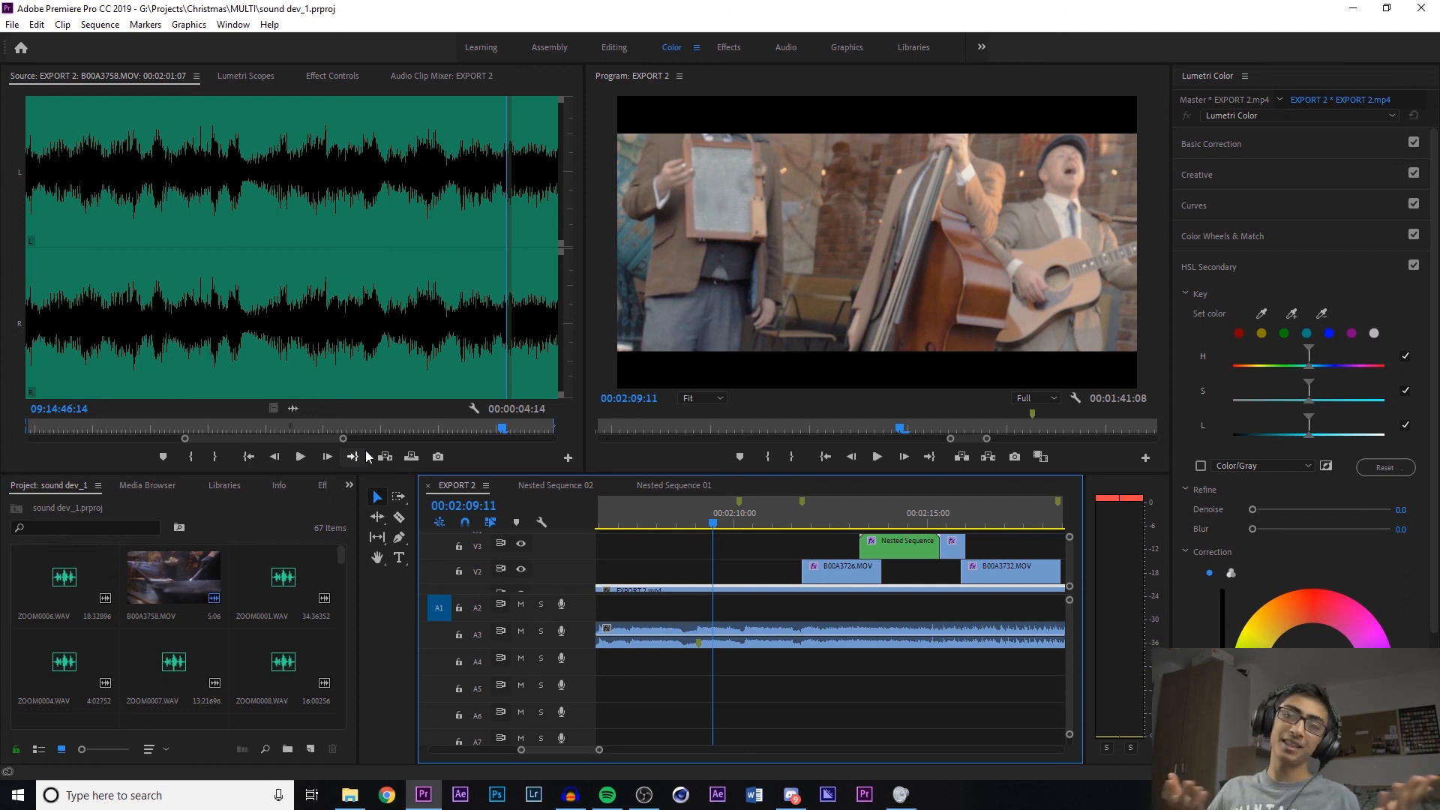
# Play the handwritten Christmas notes shots, replay their ending from about 00:02:16, and stop on the clock tower at 00:02:19:11
pyautogui.press('space')
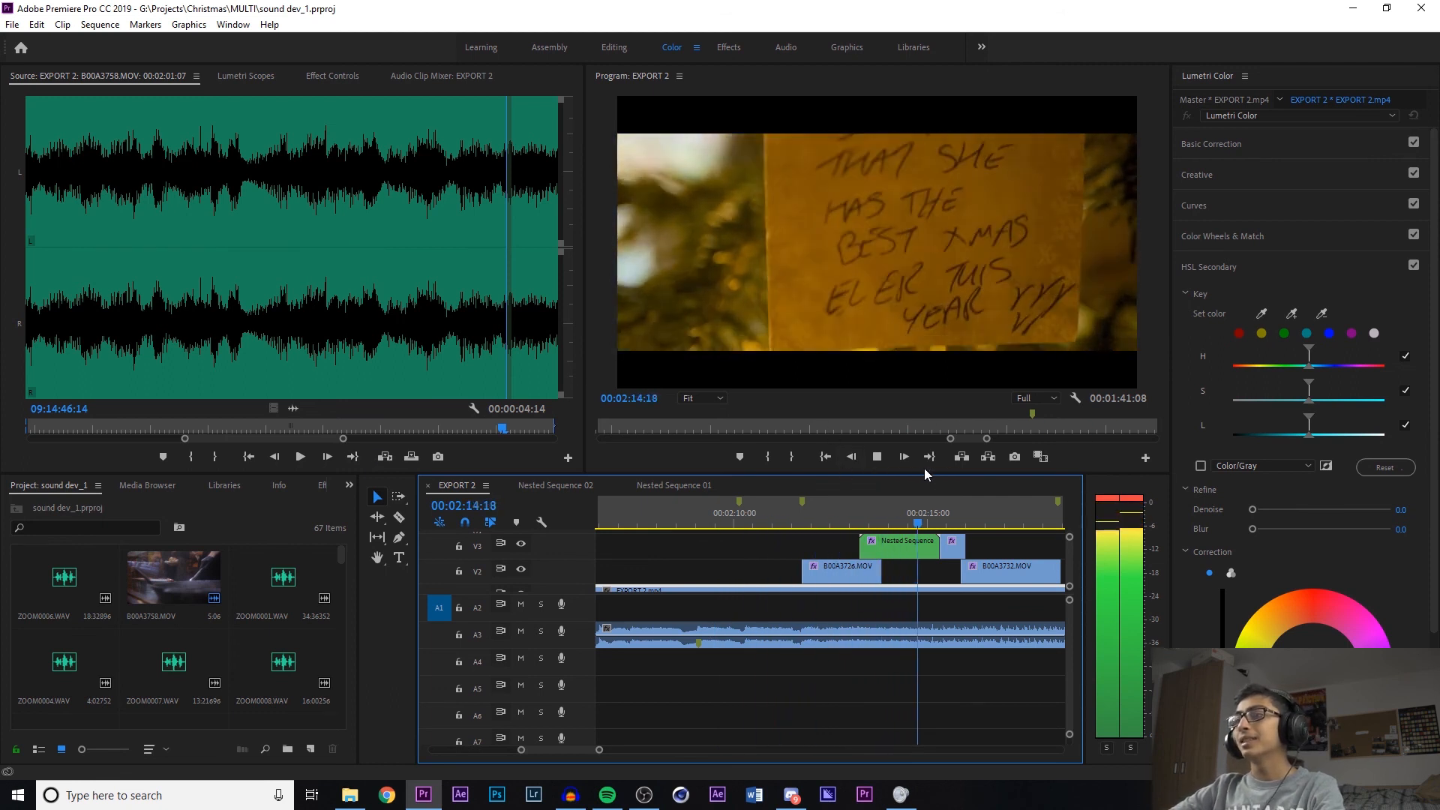
pyautogui.press('space')
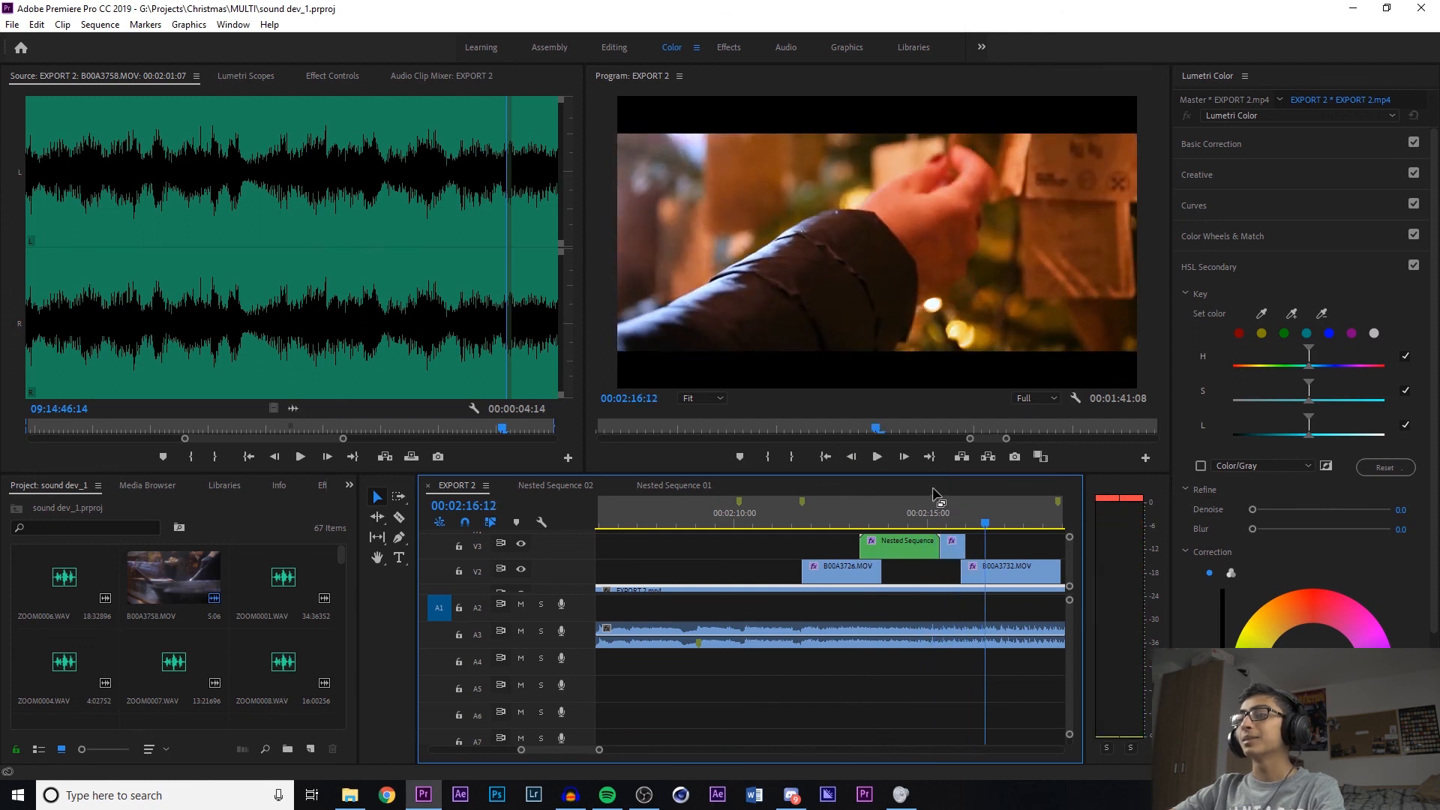
pyautogui.moveTo(956, 520)
pyautogui.mouseDown()
pyautogui.moveTo(940, 521)
pyautogui.moveTo(967, 518)
pyautogui.mouseUp()
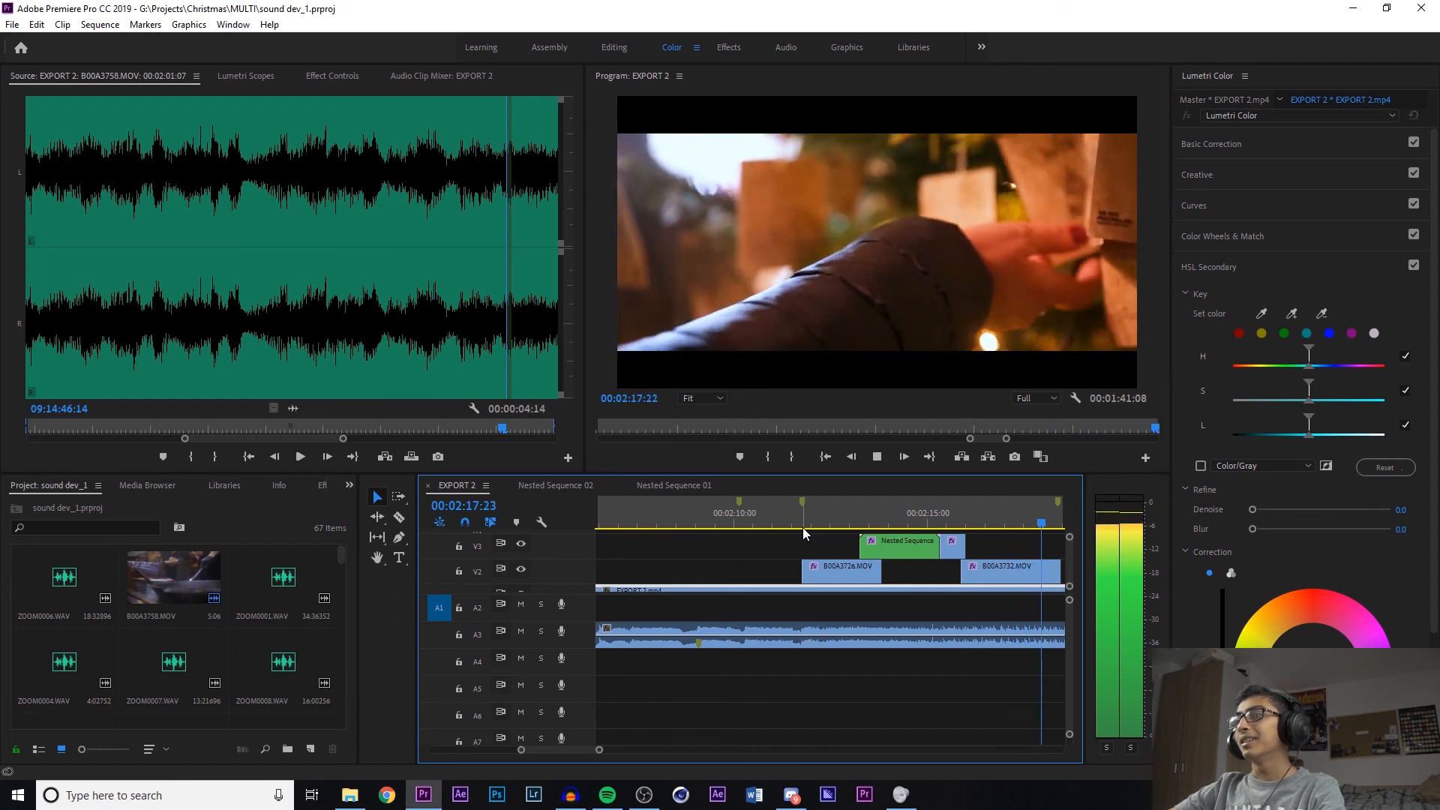
pyautogui.press('space')
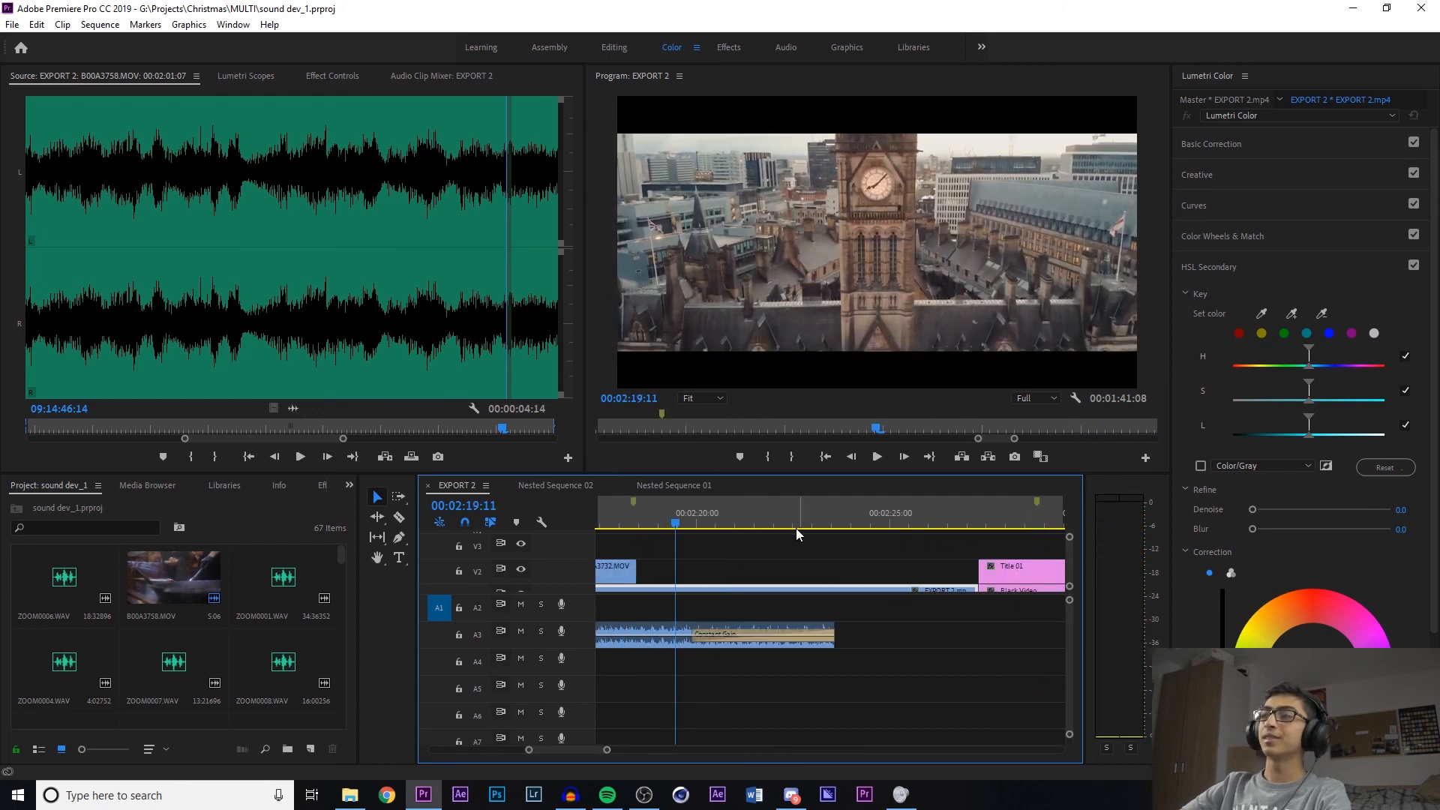
# Play and replay the clock tower aerial shot up to 00:02:26:18, examining the audio on tracks A1 and A3
pyautogui.press('space')
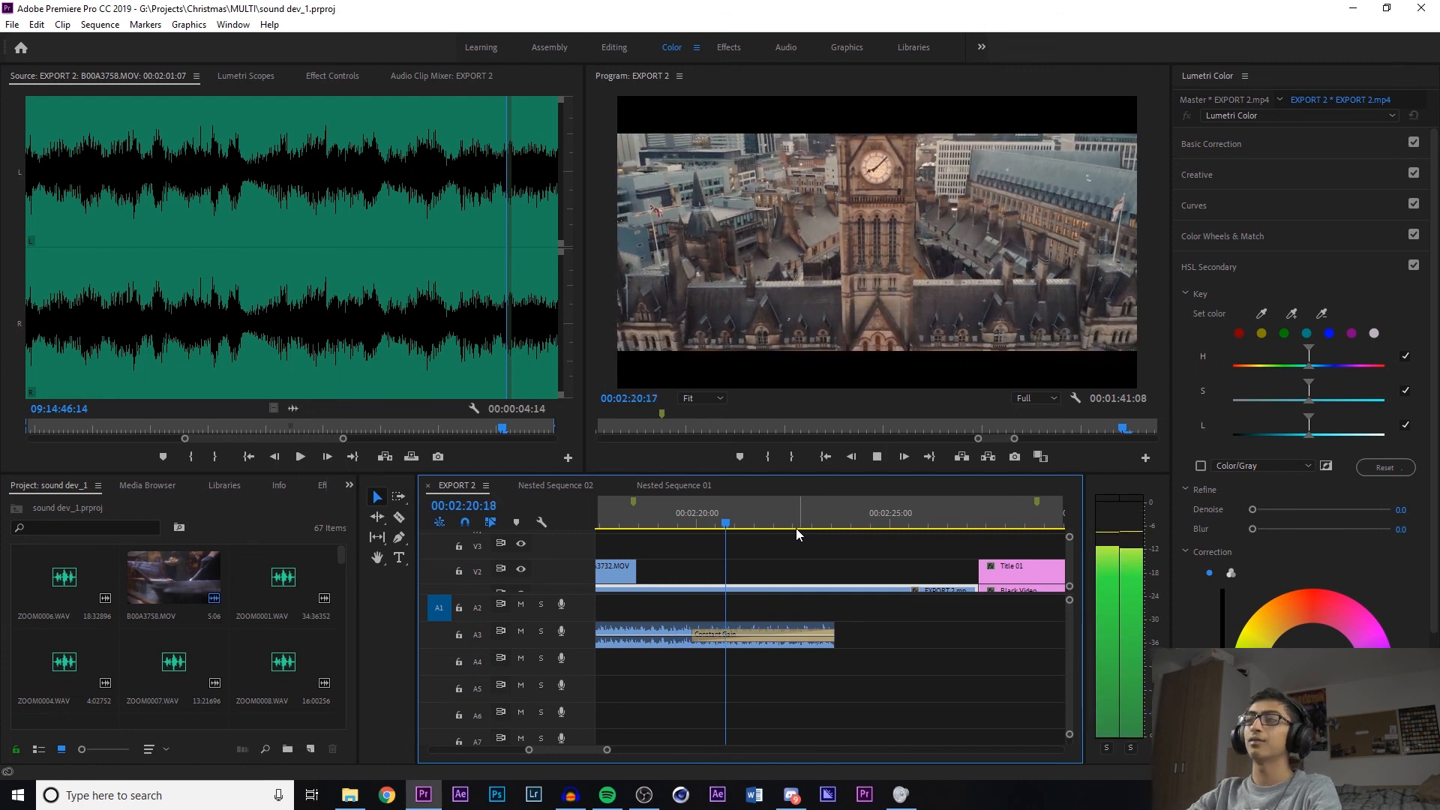
pyautogui.press('space')
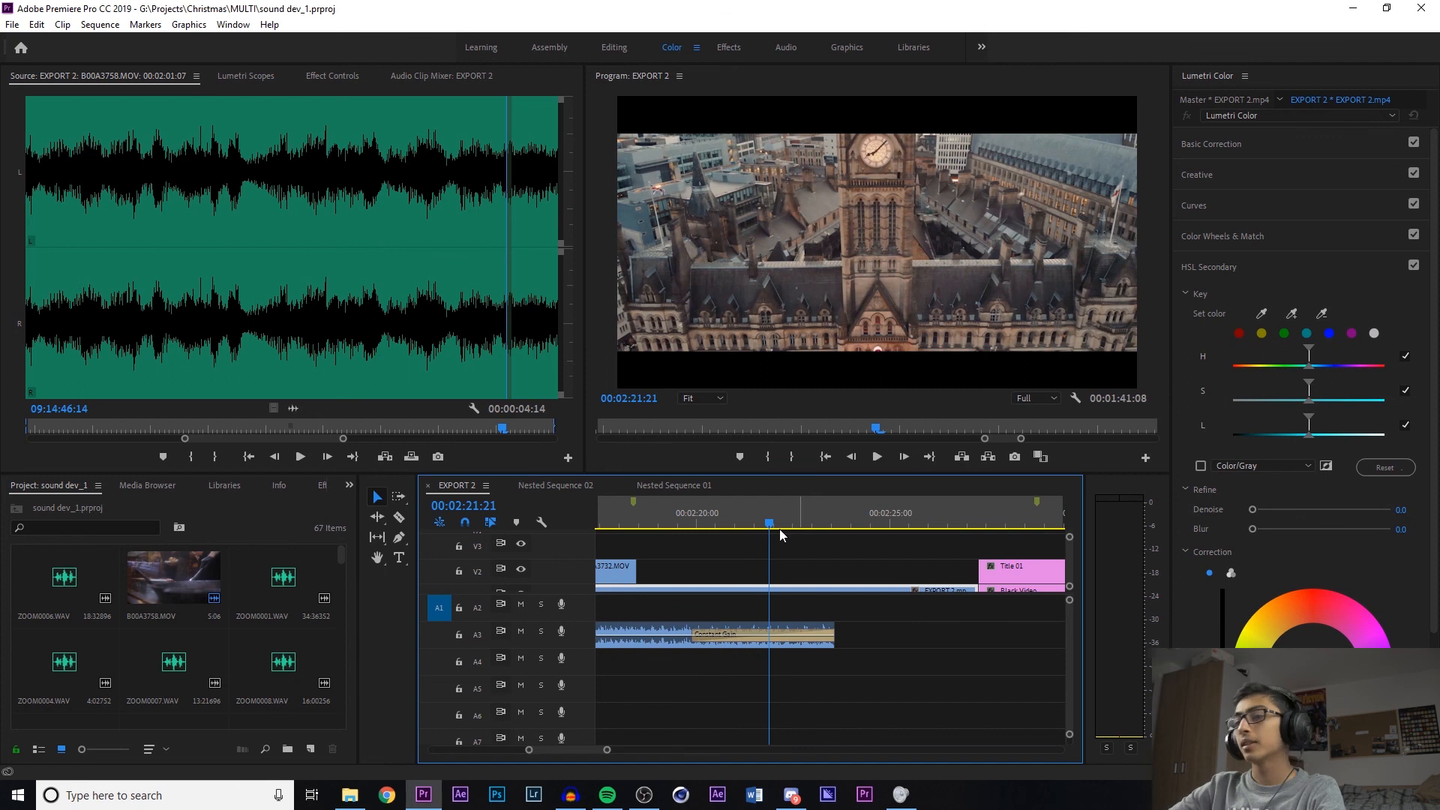
pyautogui.click(674, 515)
pyautogui.press('space')
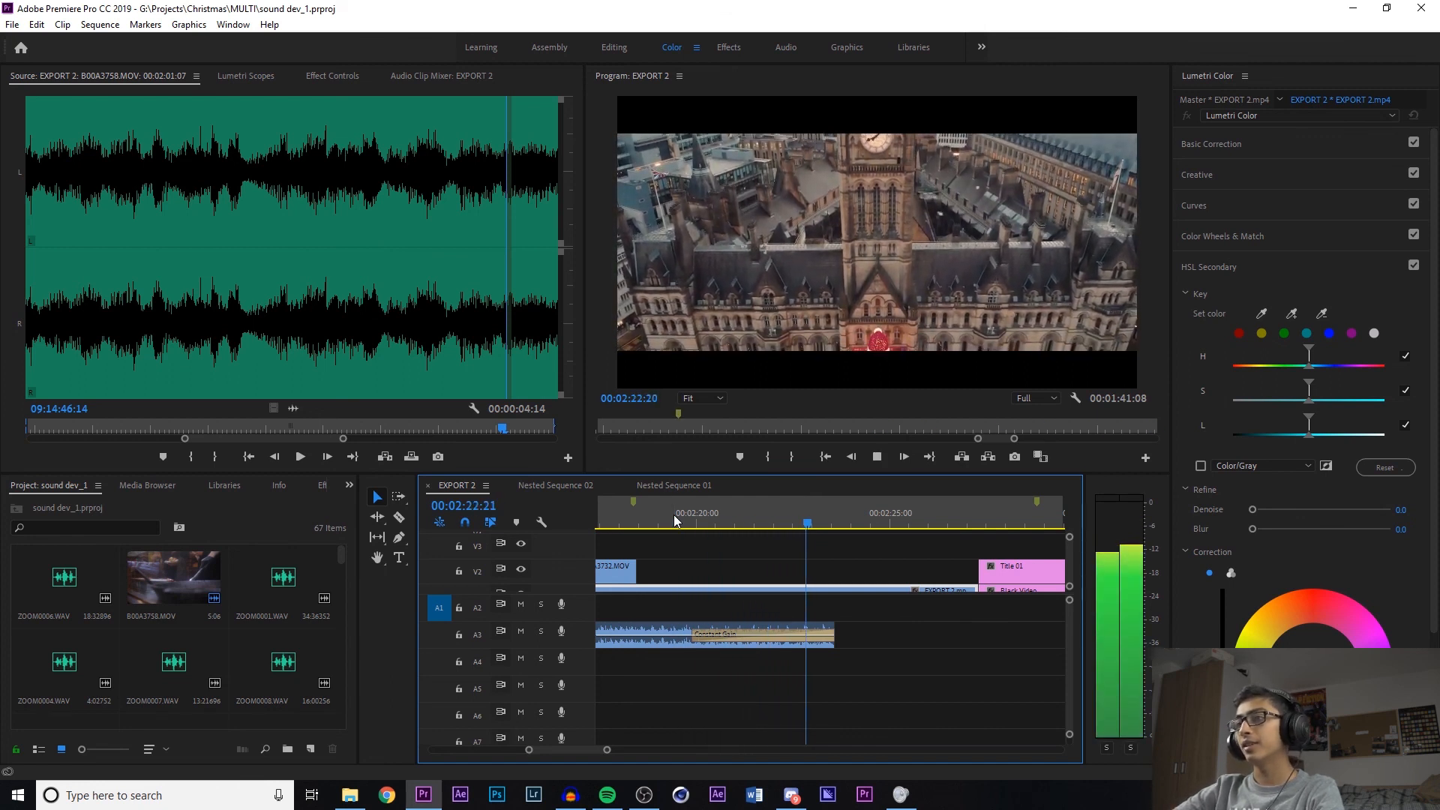
pyautogui.moveTo(1069, 622); pyautogui.dragTo(1073, 579)
pyautogui.press('space')
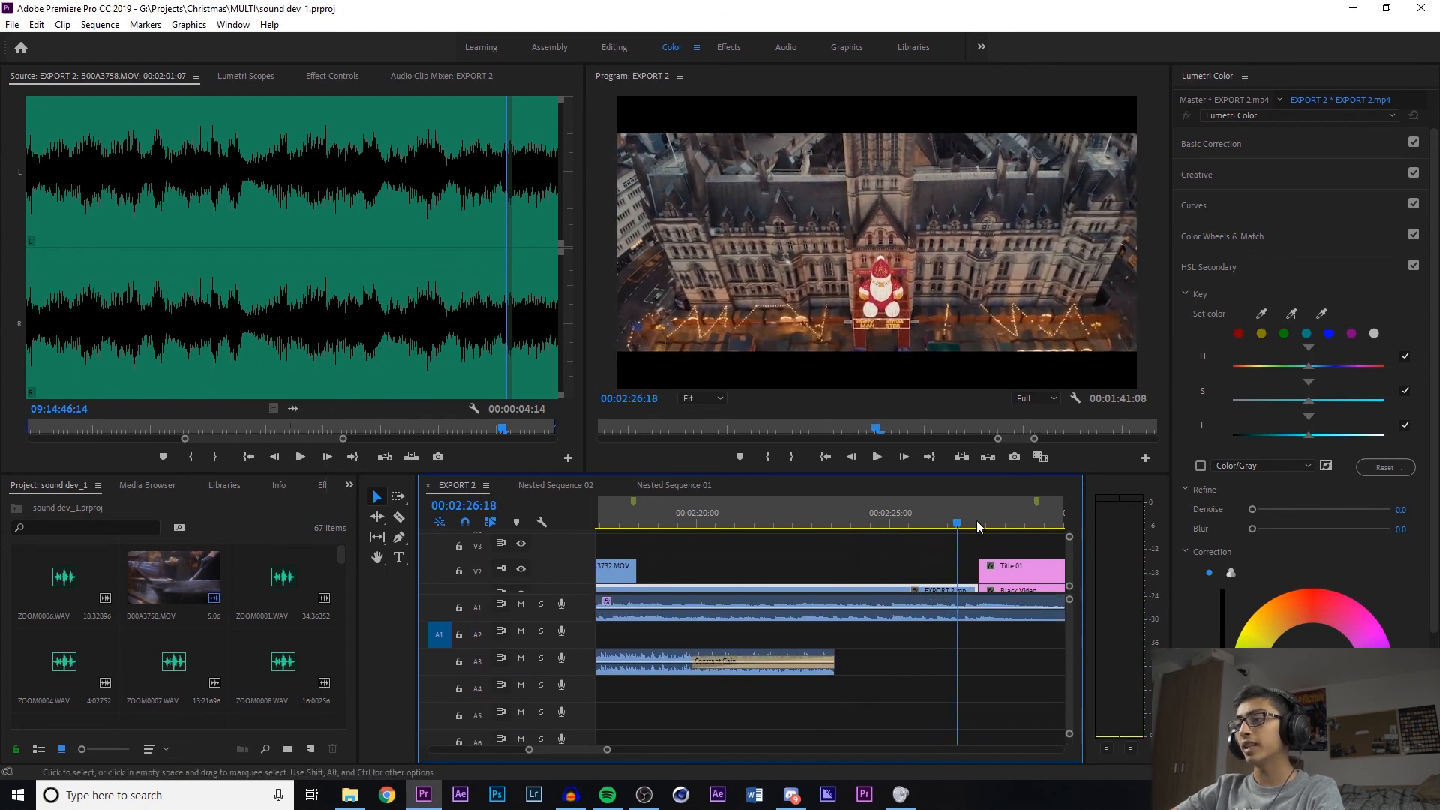
pyautogui.press('space')
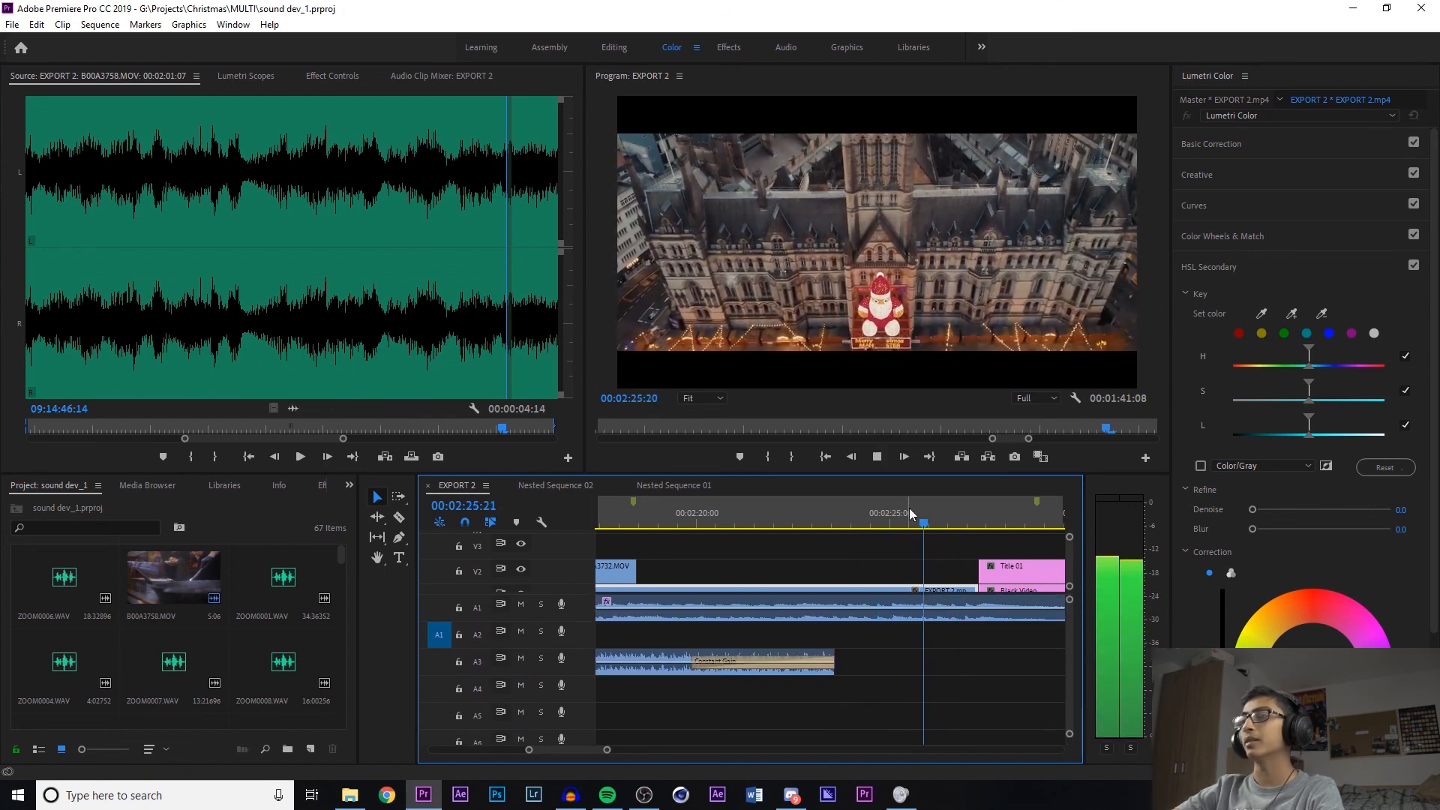